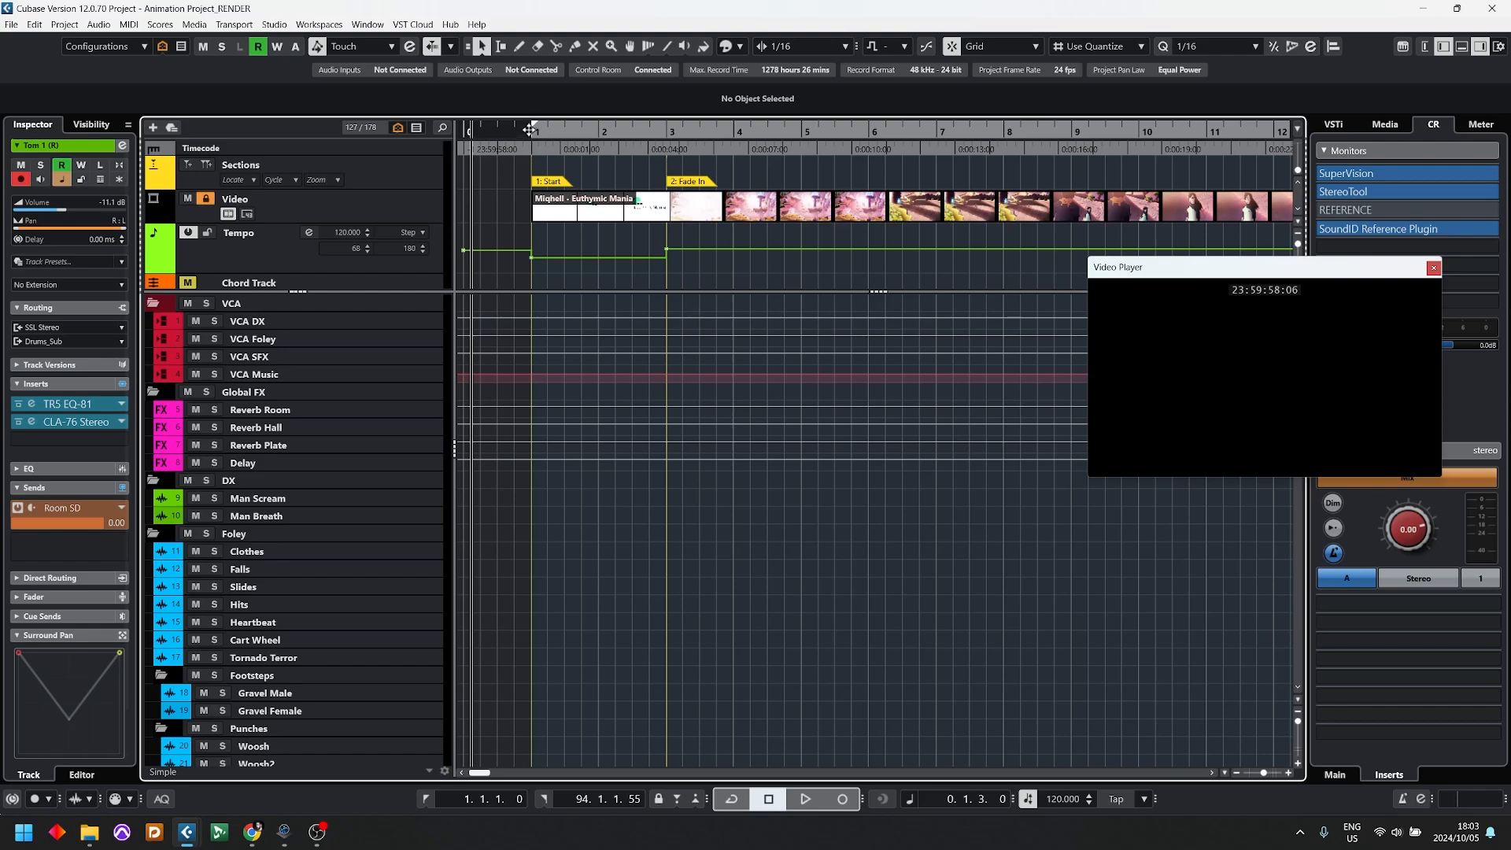
Step: Place the playhead in the pre-roll just before bar 1 and examine the whole project timeline
{"action": "left_click", "coordinate": [528, 131]}
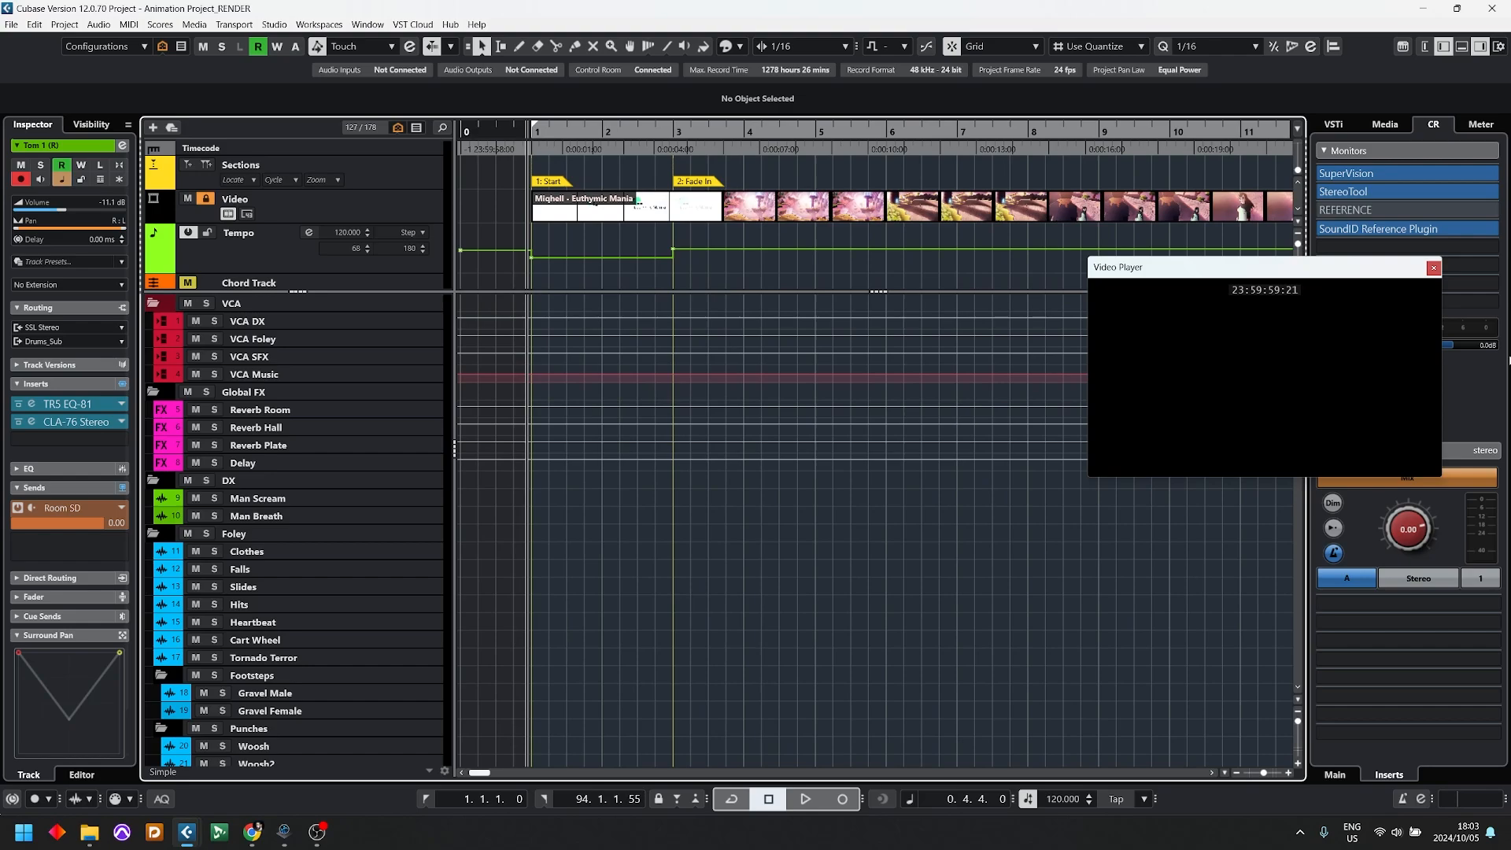
{"action": "key", "text": "space"}
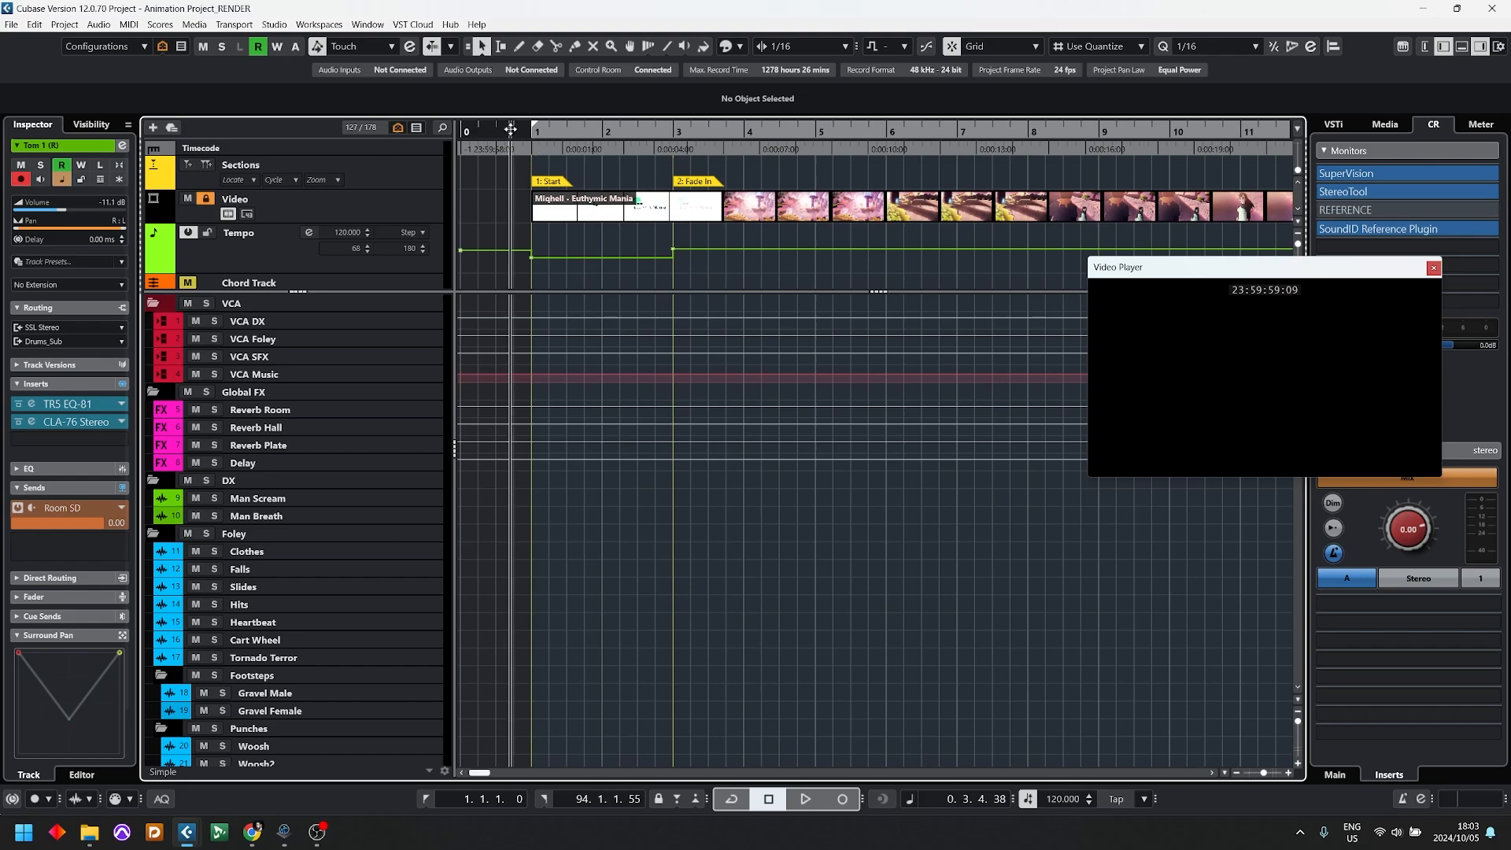
{"action": "key", "text": "space"}
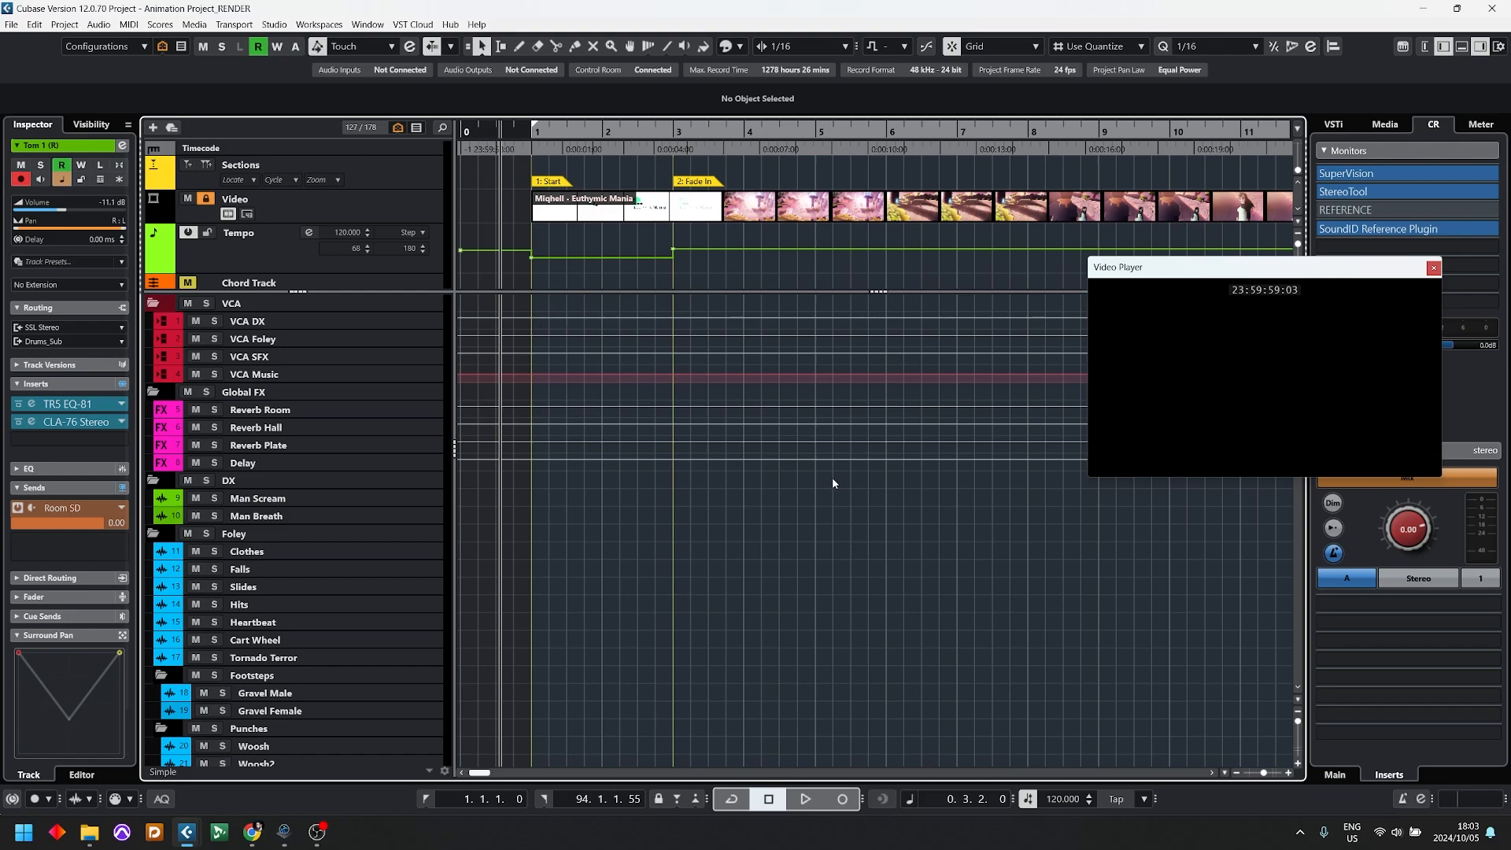
{"action": "key", "text": "g"}
{"action": "key", "text": "g"}
{"action": "key", "text": "g"}
{"action": "key", "text": "g"}
{"action": "key", "text": "g"}
{"action": "key", "text": "g"}
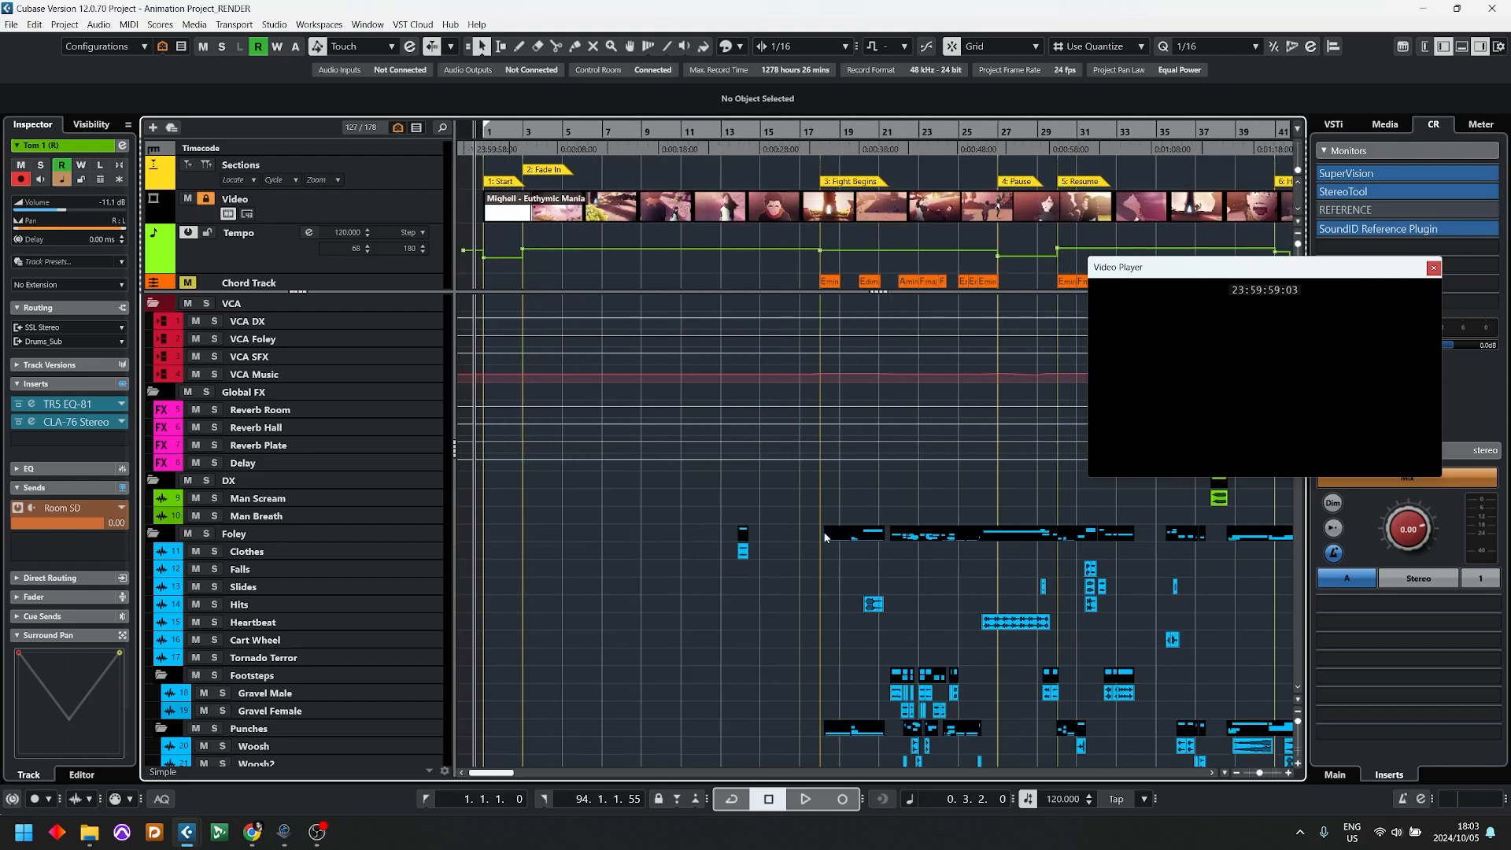
{"action": "key", "text": "g"}
{"action": "key", "text": "g"}
{"action": "key", "text": "g"}
{"action": "key", "text": "g"}
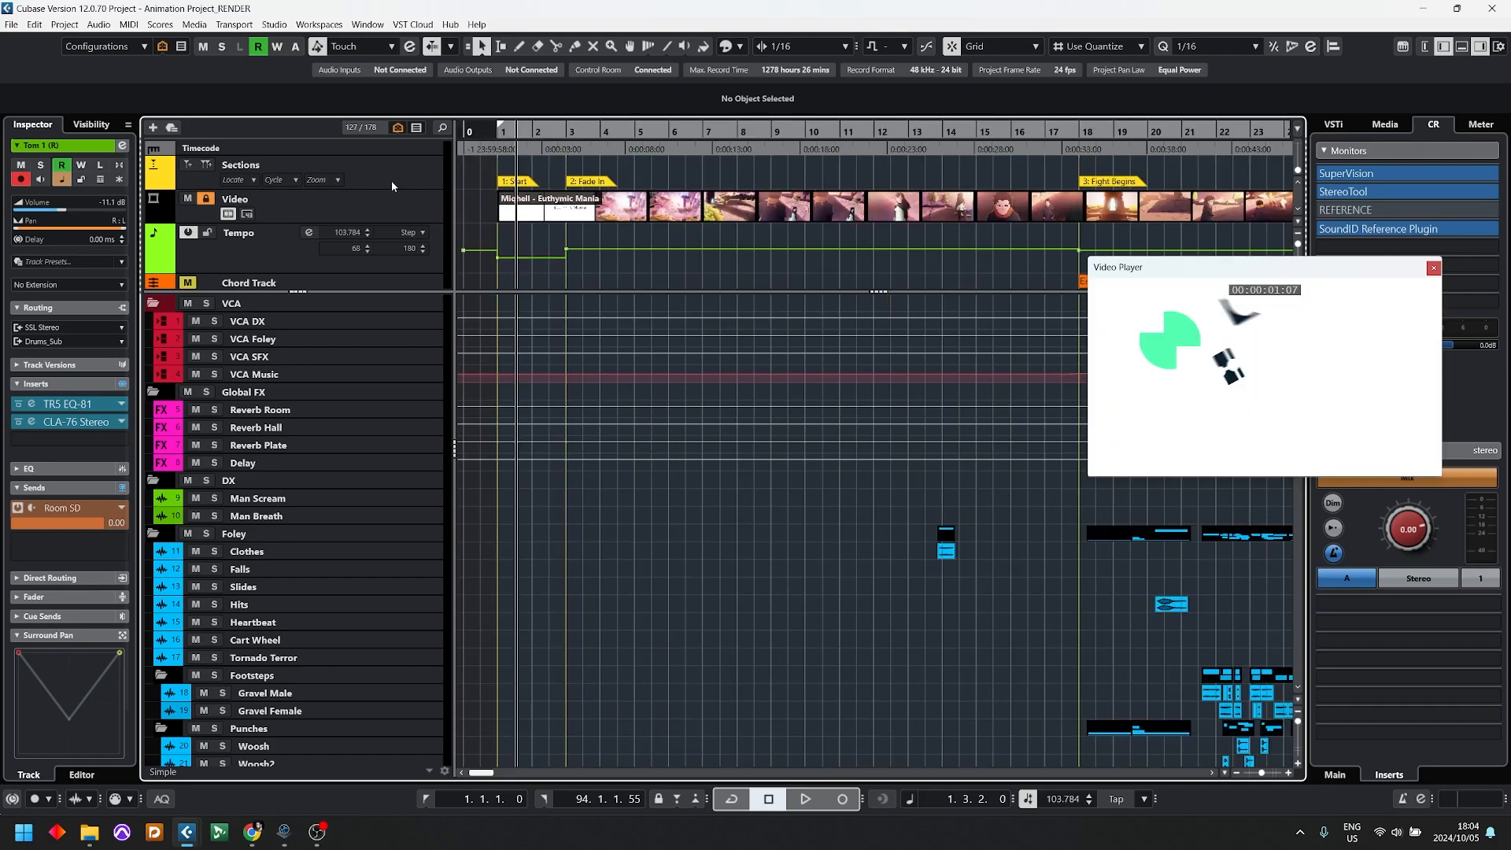
Step: Select the Sections marker track and examine its section markers along the full length of the video
{"action": "left_click", "coordinate": [393, 186]}
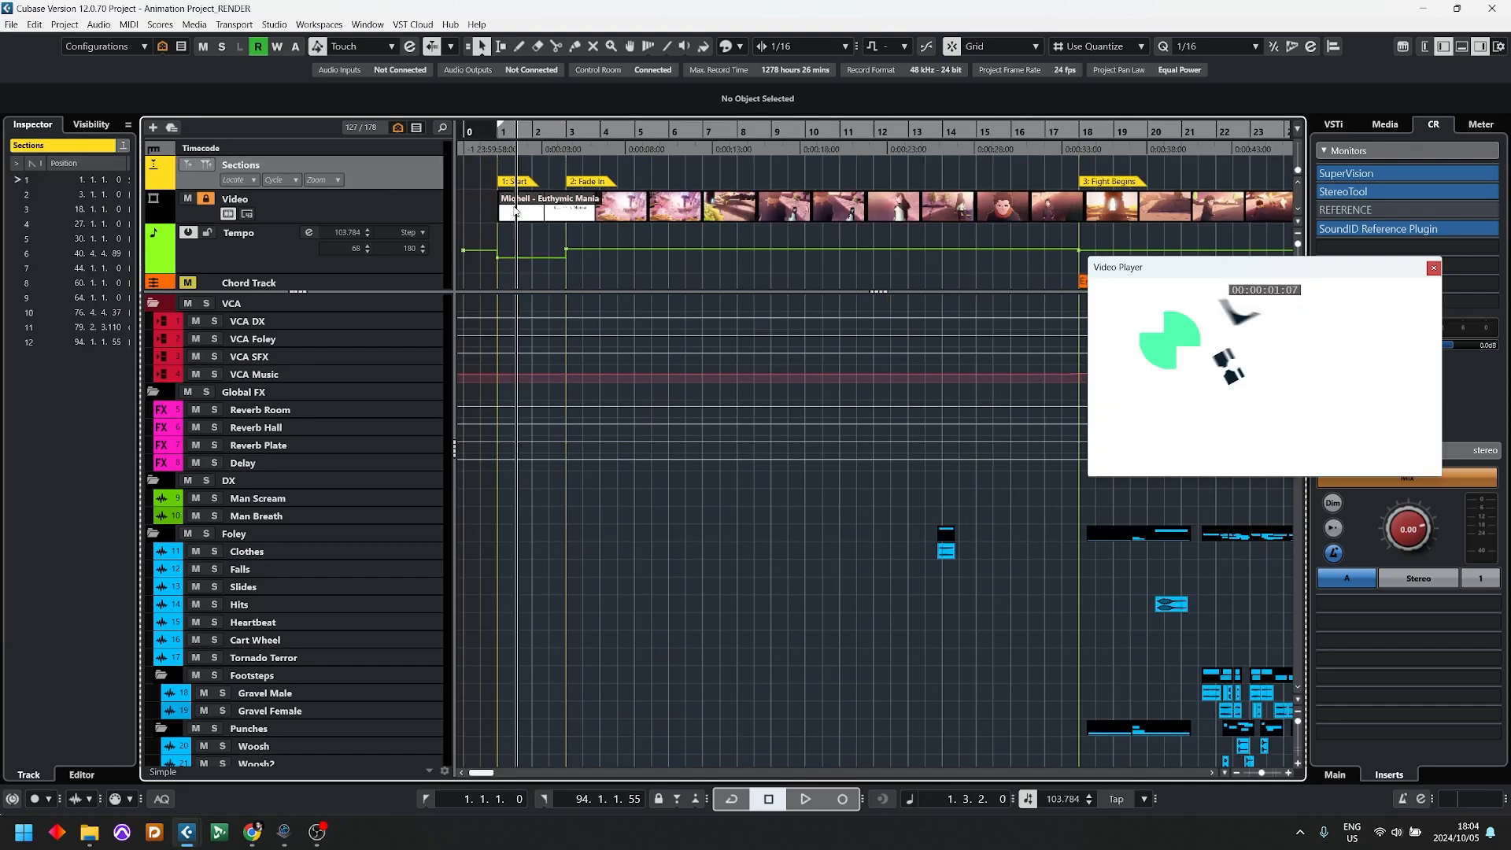
{"action": "key", "text": "g"}
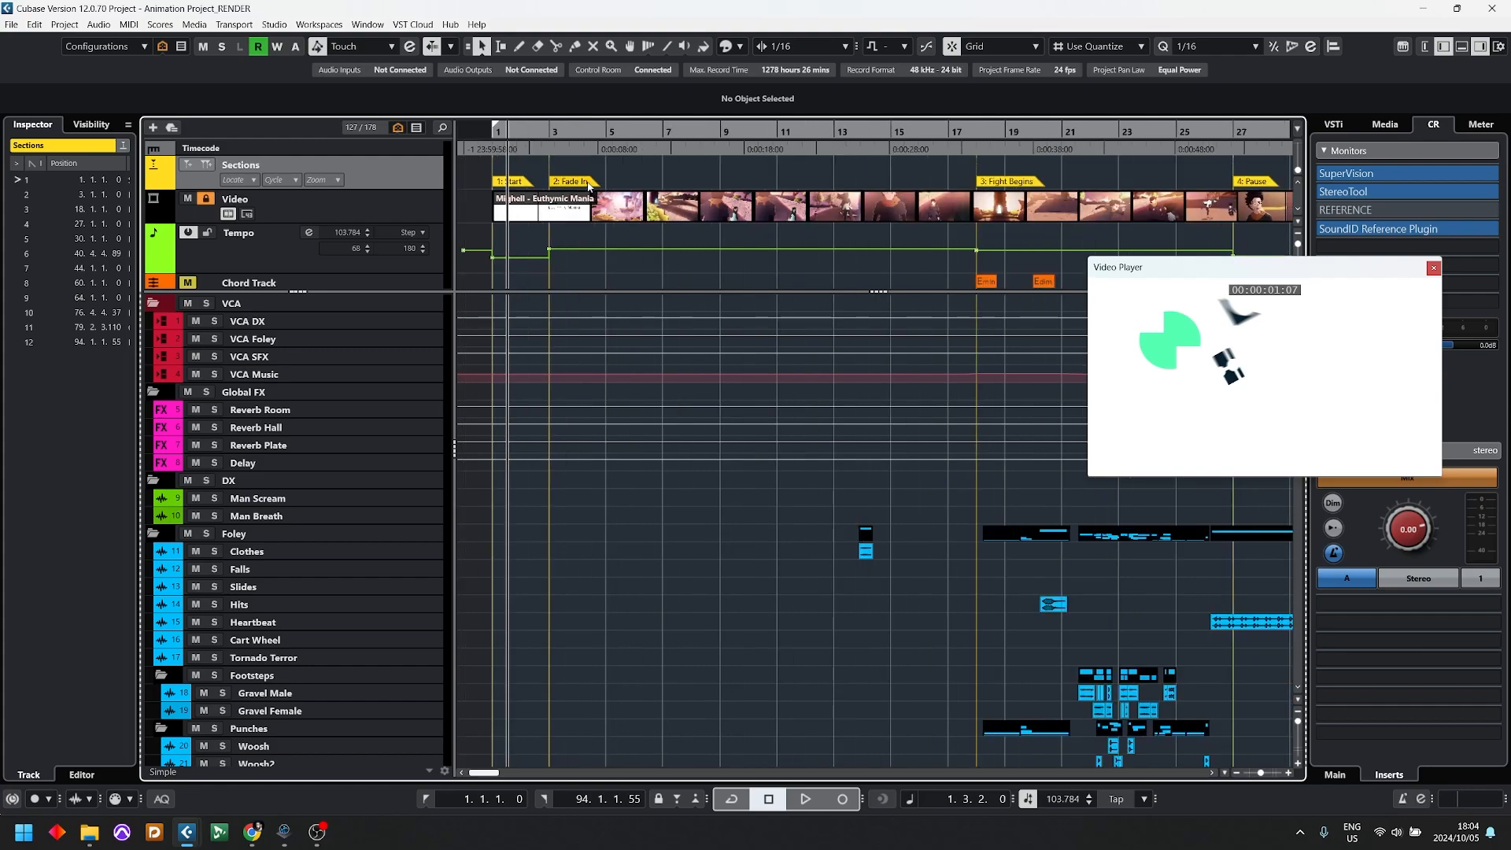
{"action": "key", "text": "g"}
{"action": "key", "text": "g"}
{"action": "key", "text": "g"}
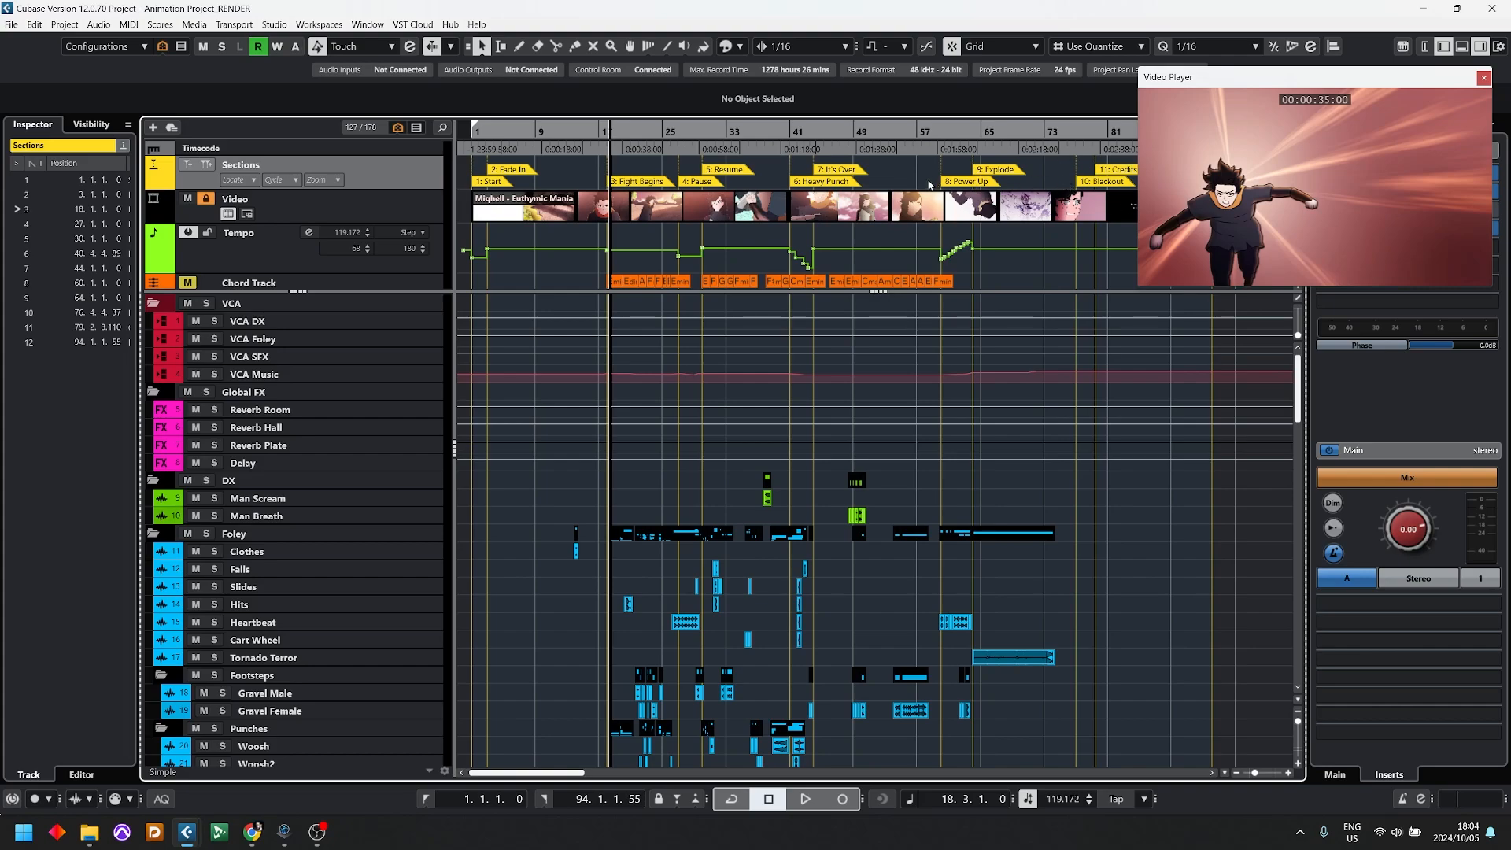
Step: Select the Tempo track and examine its tempo changes across the section markers
{"action": "left_click", "coordinate": [253, 255]}
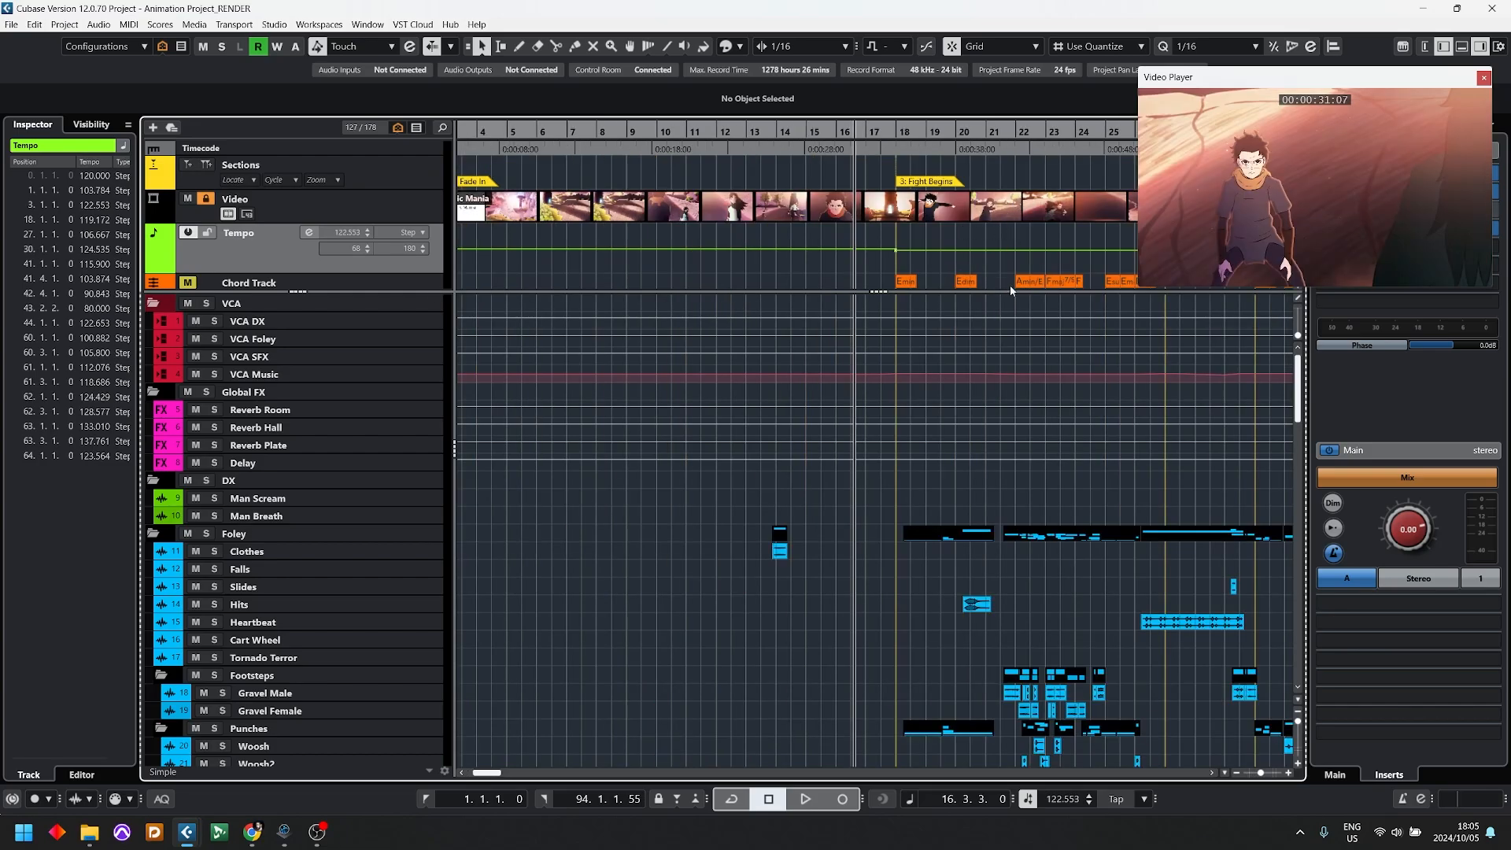
{"action": "scroll", "coordinate": [989, 365], "scroll_direction": "down", "scroll_amount": 4}
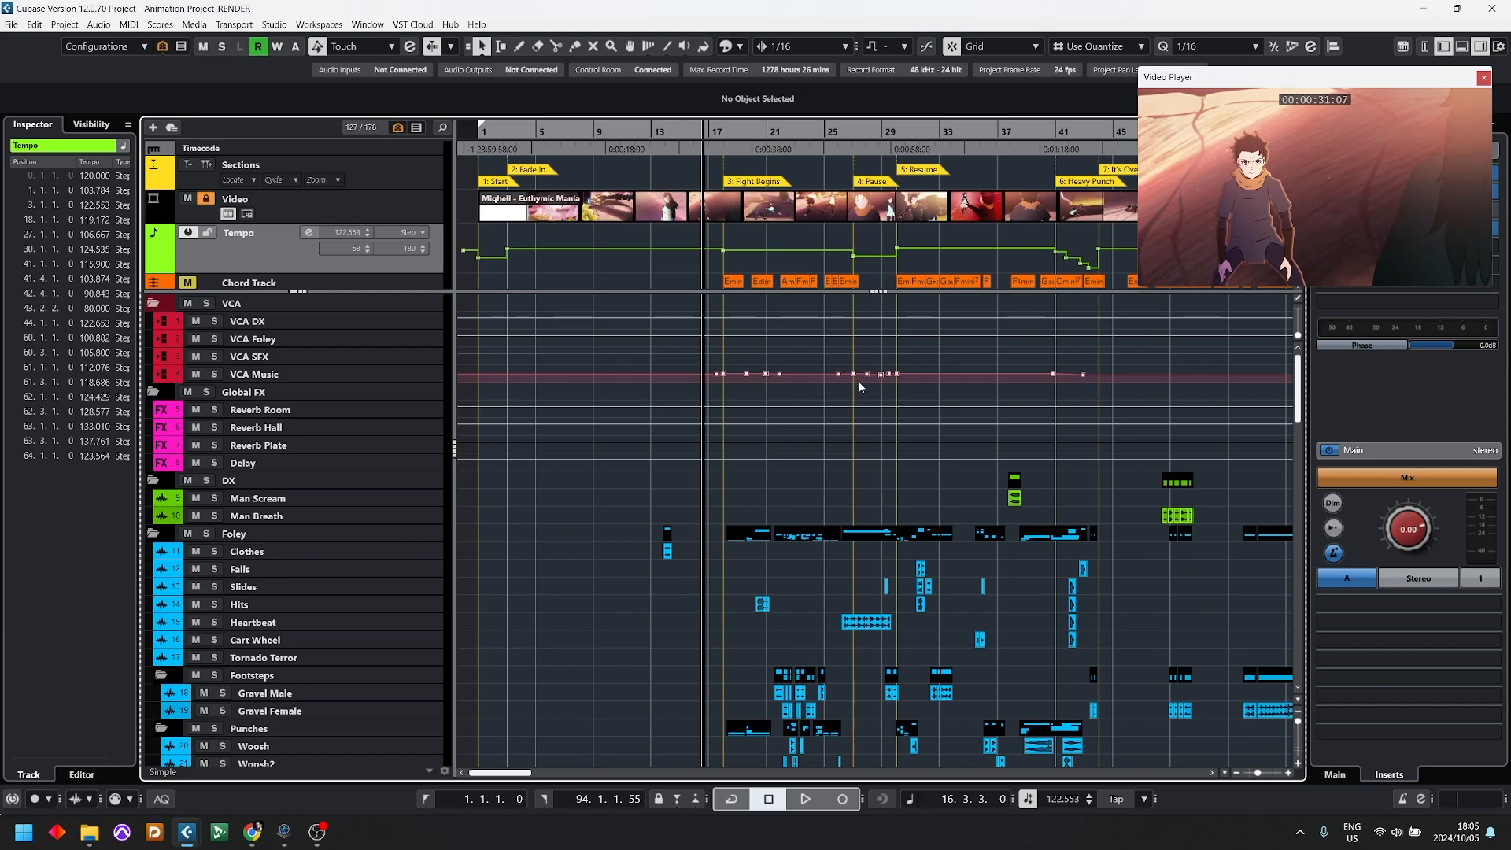
{"action": "scroll", "coordinate": [820, 171], "scroll_direction": "down", "scroll_amount": 1}
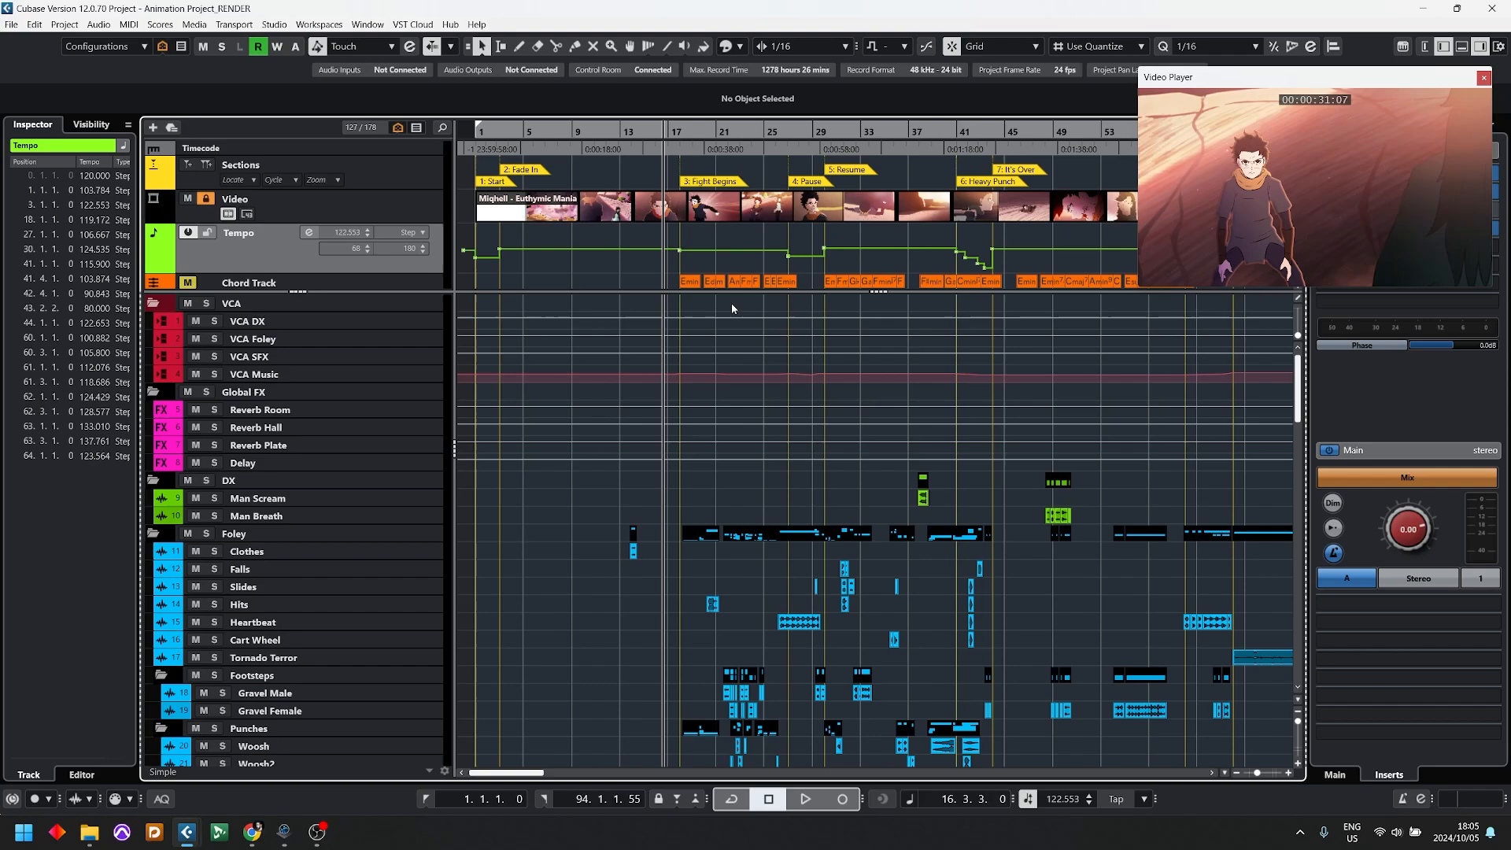
Step: Collapse the VCA, Global FX, DX, Foley, SFX, ATMOS, Music and MASTER folder tracks
{"action": "left_click", "coordinate": [154, 391]}
{"action": "left_click", "coordinate": [154, 303]}
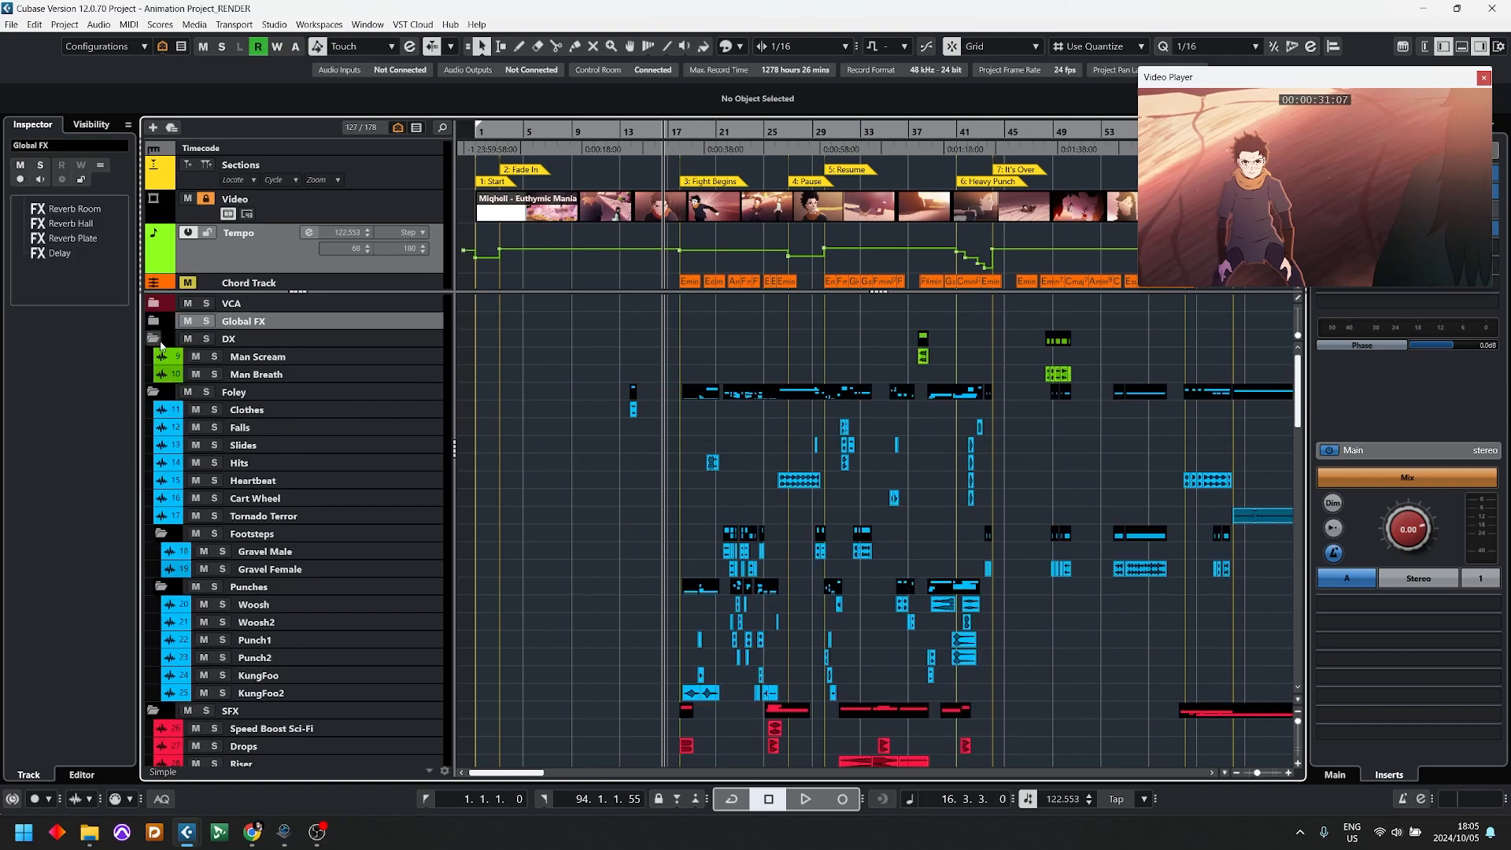
{"action": "left_click", "coordinate": [154, 338]}
{"action": "left_click", "coordinate": [154, 356]}
{"action": "left_click", "coordinate": [154, 374]}
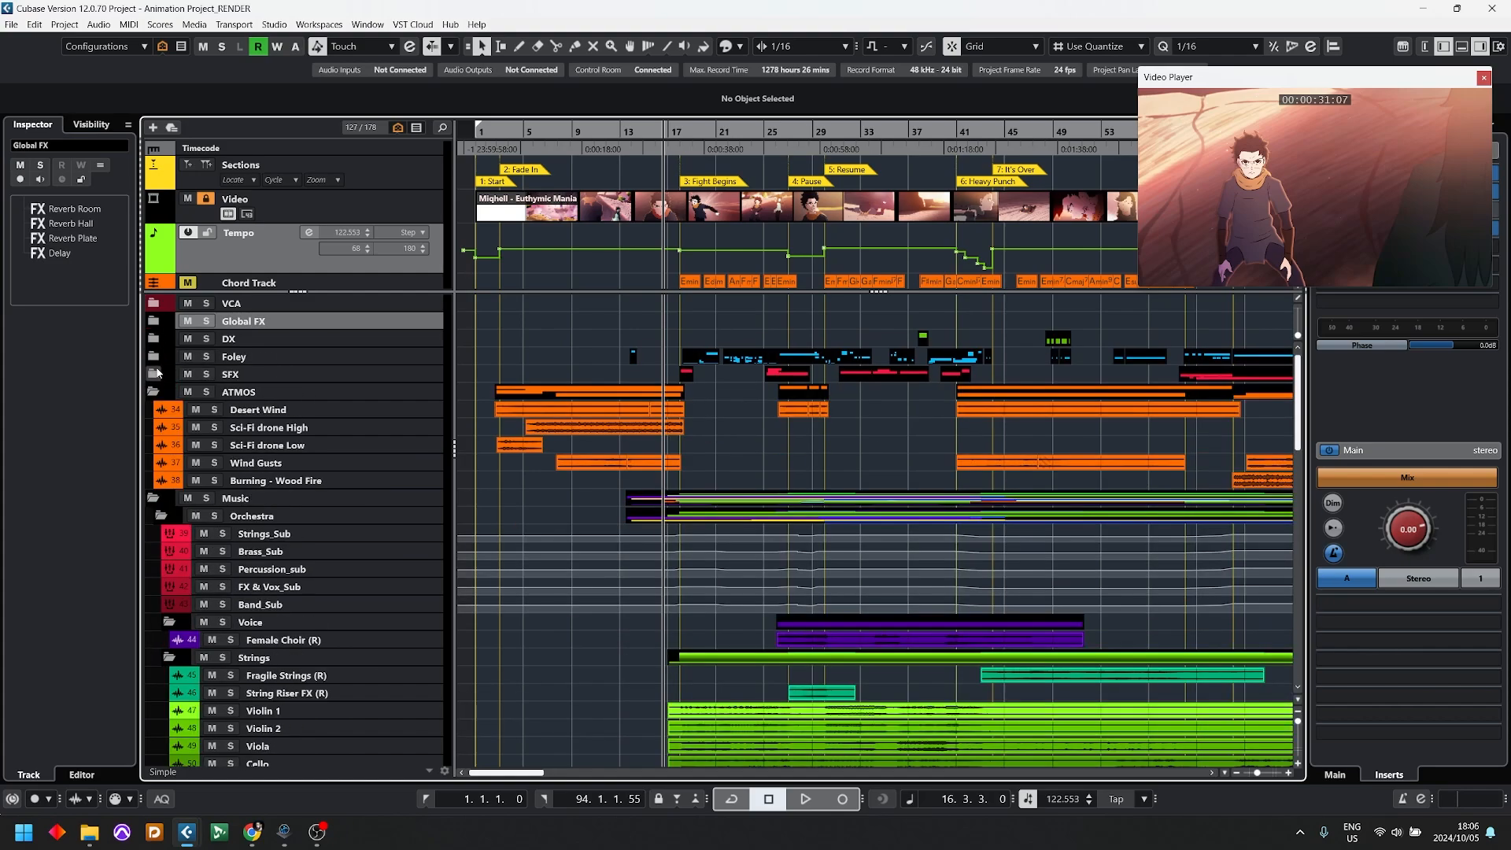
{"action": "left_click", "coordinate": [153, 391]}
{"action": "left_click", "coordinate": [153, 409]}
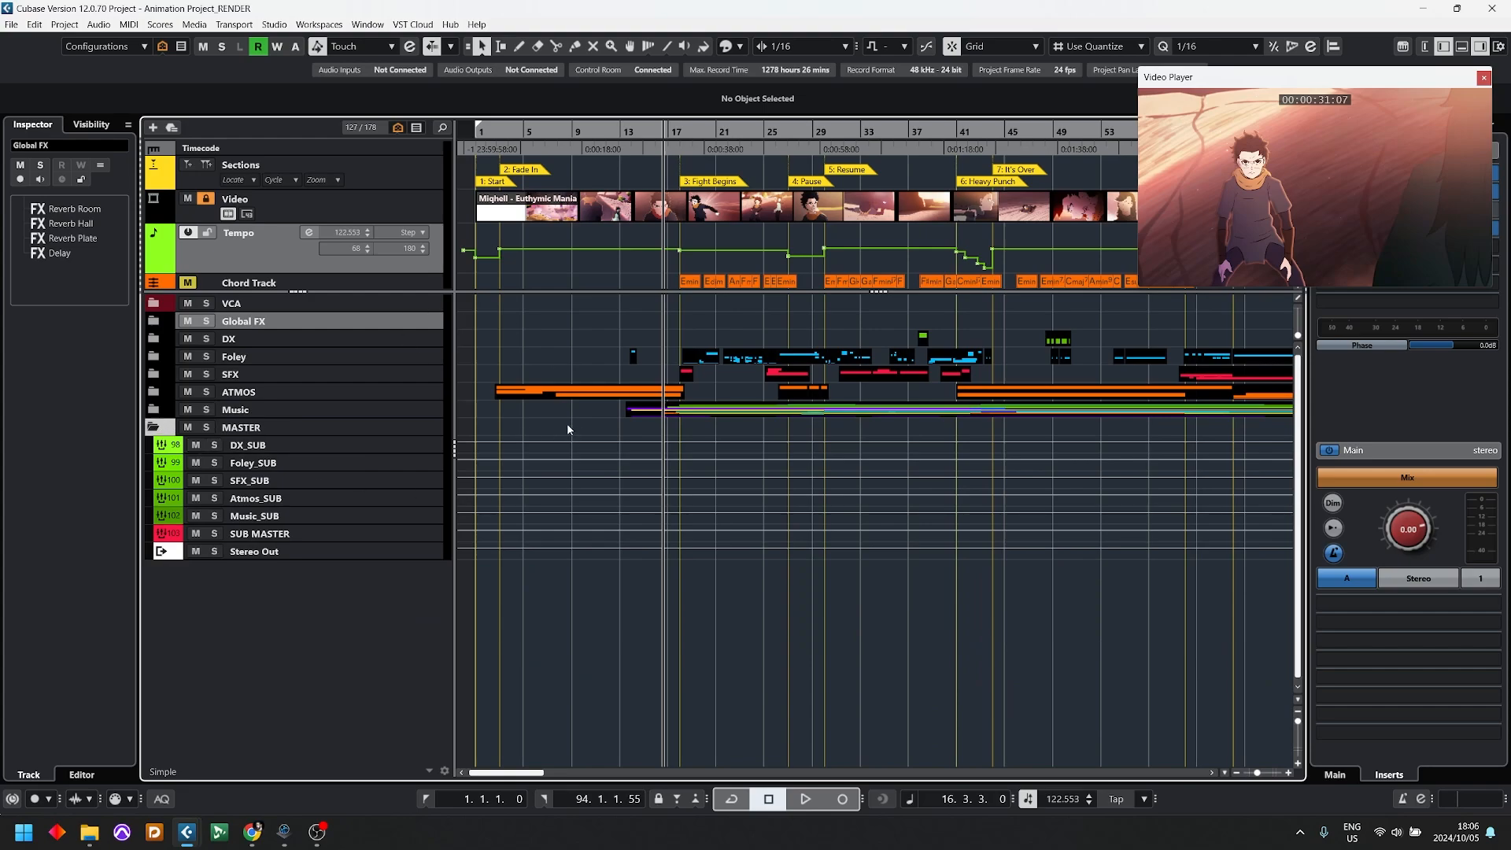
{"action": "left_click", "coordinate": [154, 427]}
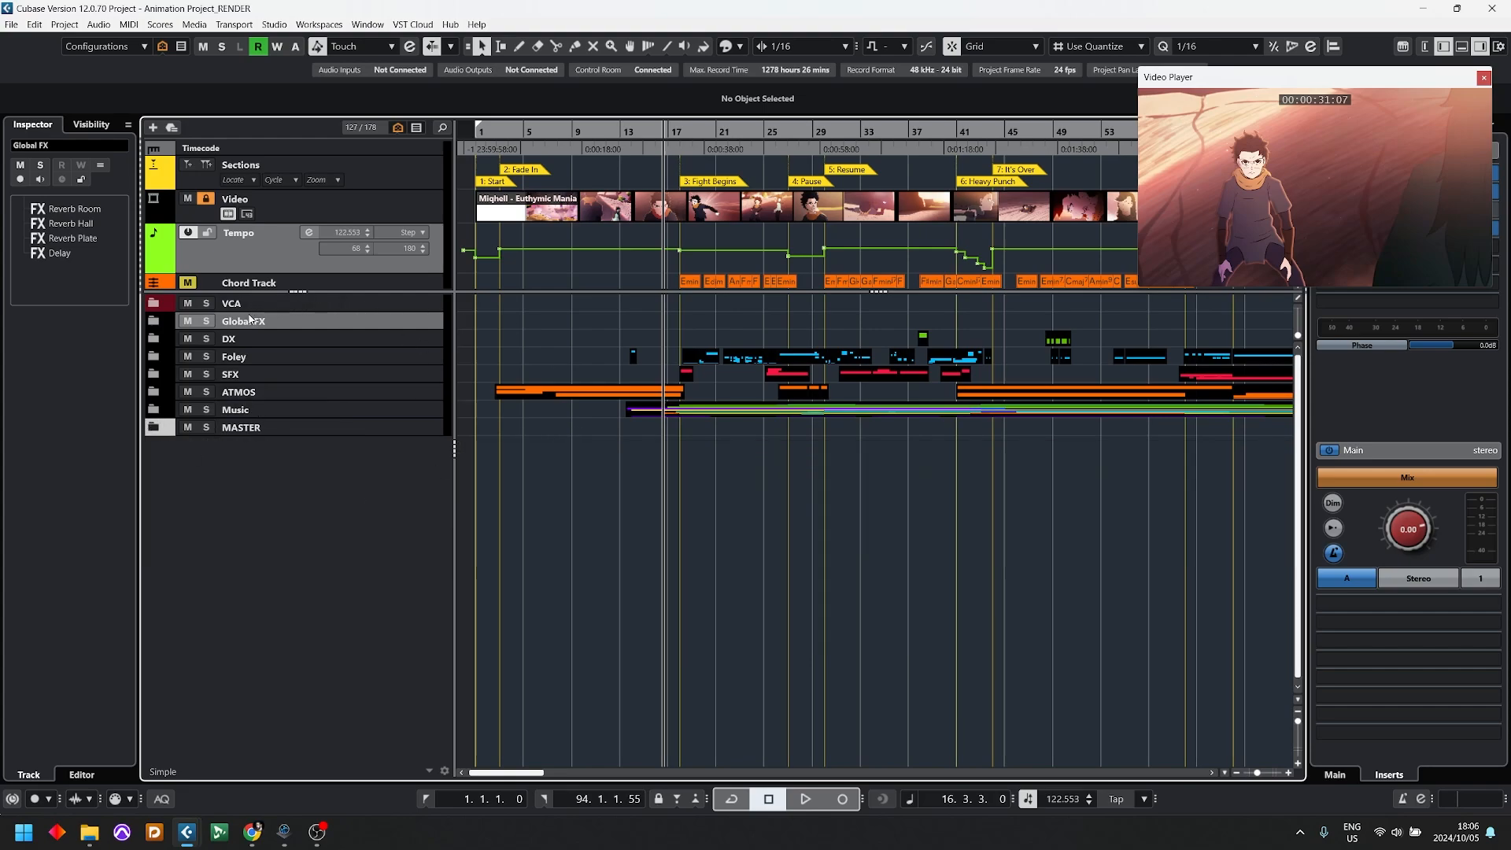
Step: Look into the Global FX and DX folders one after the other, collapsing each again
{"action": "left_click", "coordinate": [161, 322]}
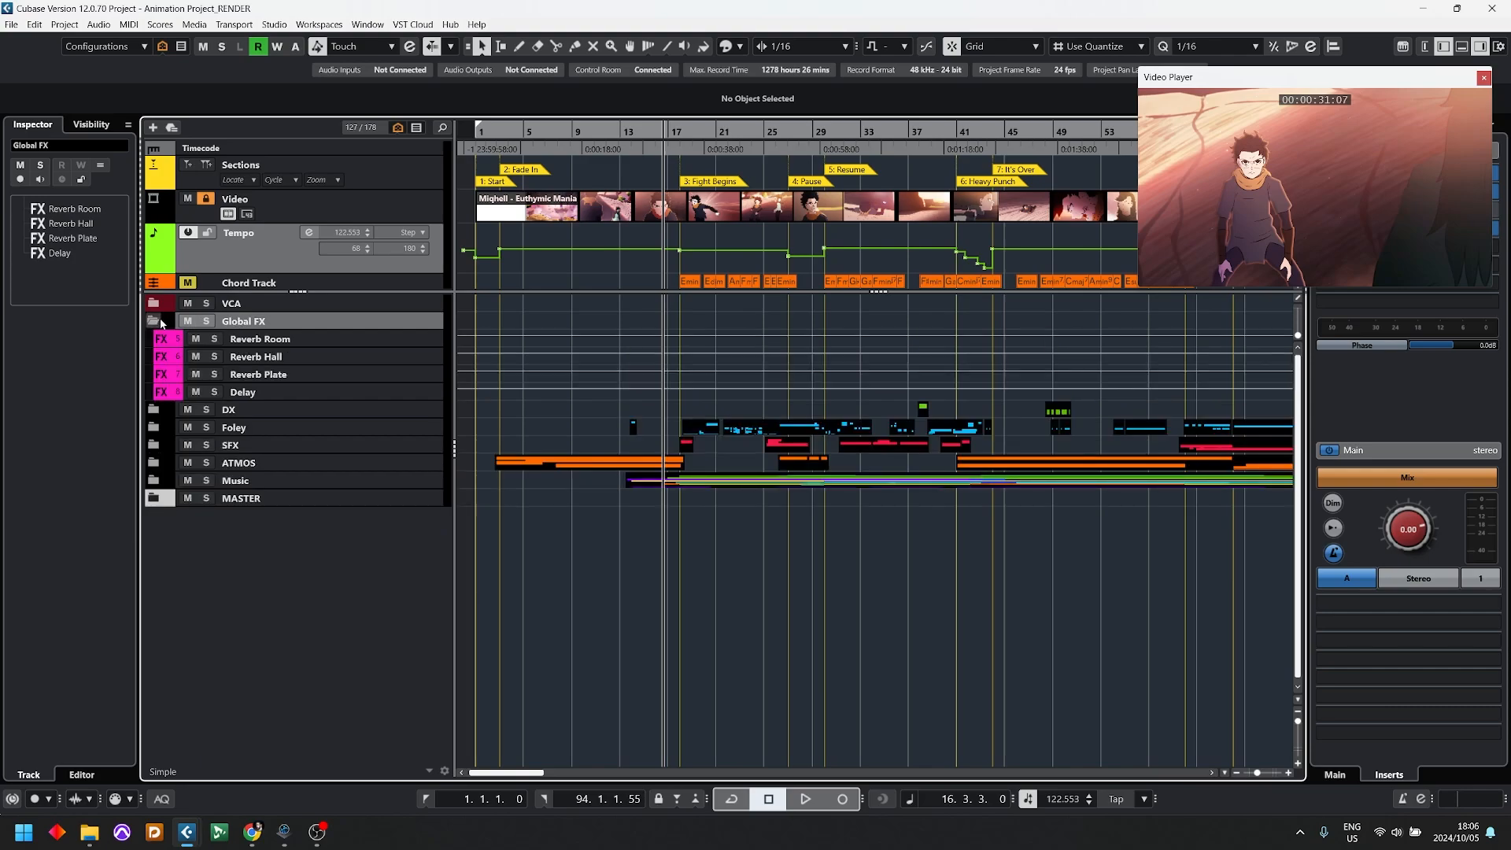
{"action": "left_click", "coordinate": [156, 321]}
{"action": "left_click", "coordinate": [155, 338]}
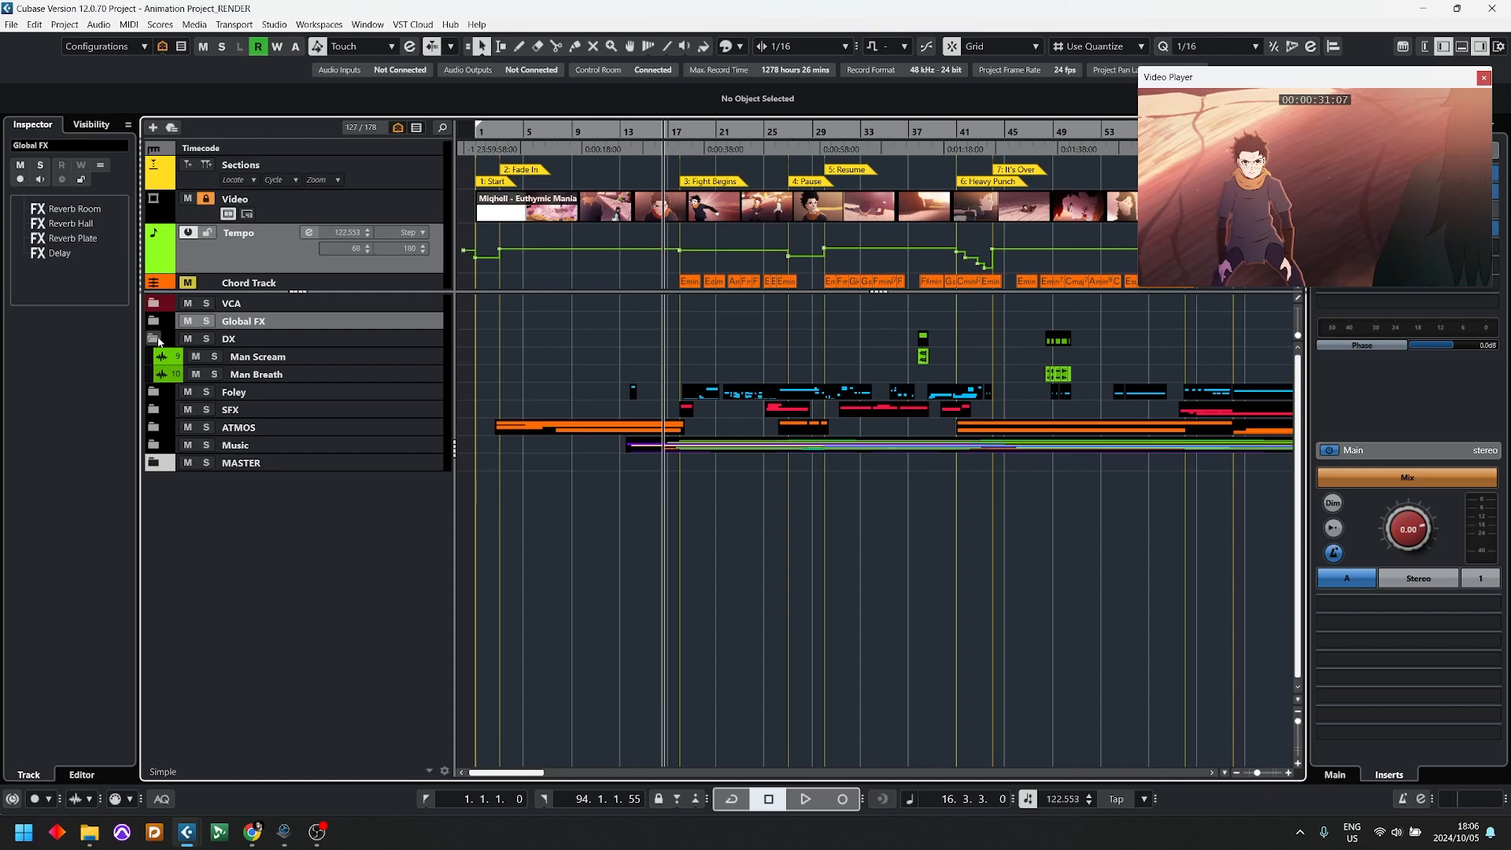
{"action": "left_click", "coordinate": [158, 338]}
Step: Expand and solo the Foley folder and audition it in the fight section around bar 21
{"action": "left_click", "coordinate": [156, 356]}
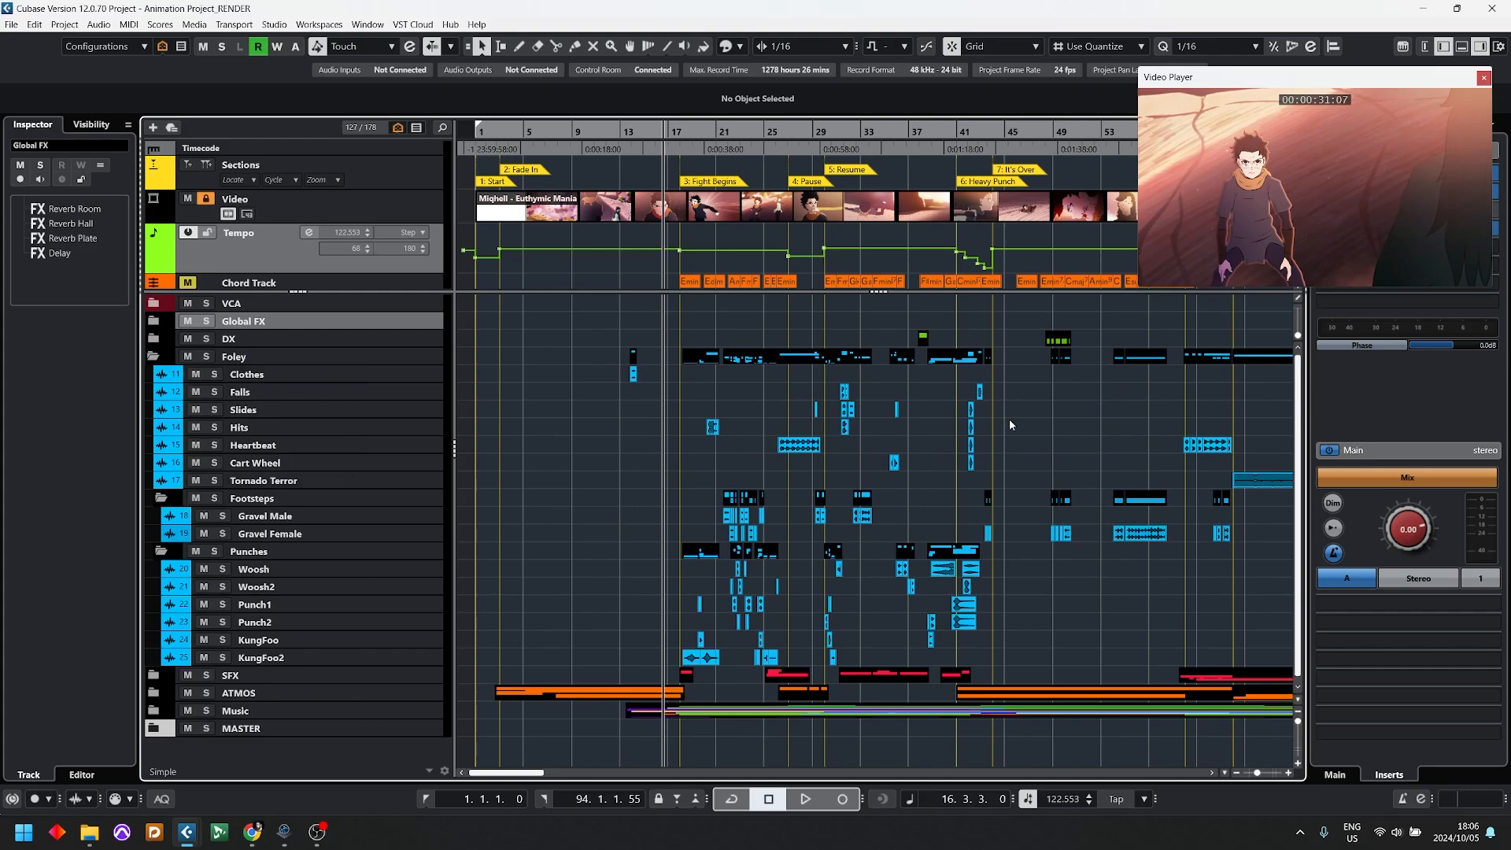
{"action": "left_click", "coordinate": [206, 357]}
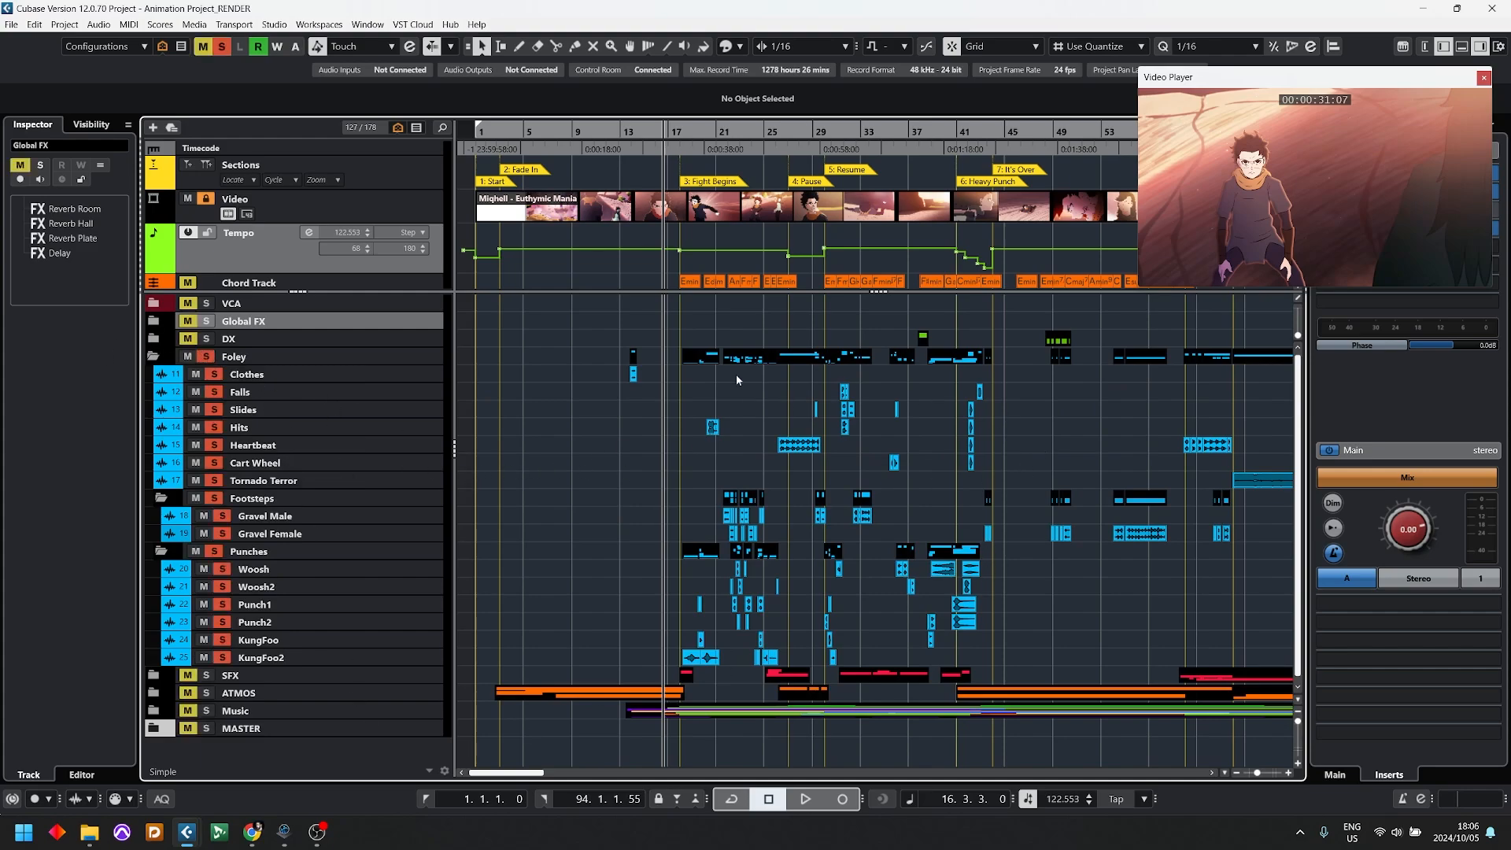
{"action": "left_click_drag", "start_coordinate": [736, 124], "coordinate": [982, 368]}
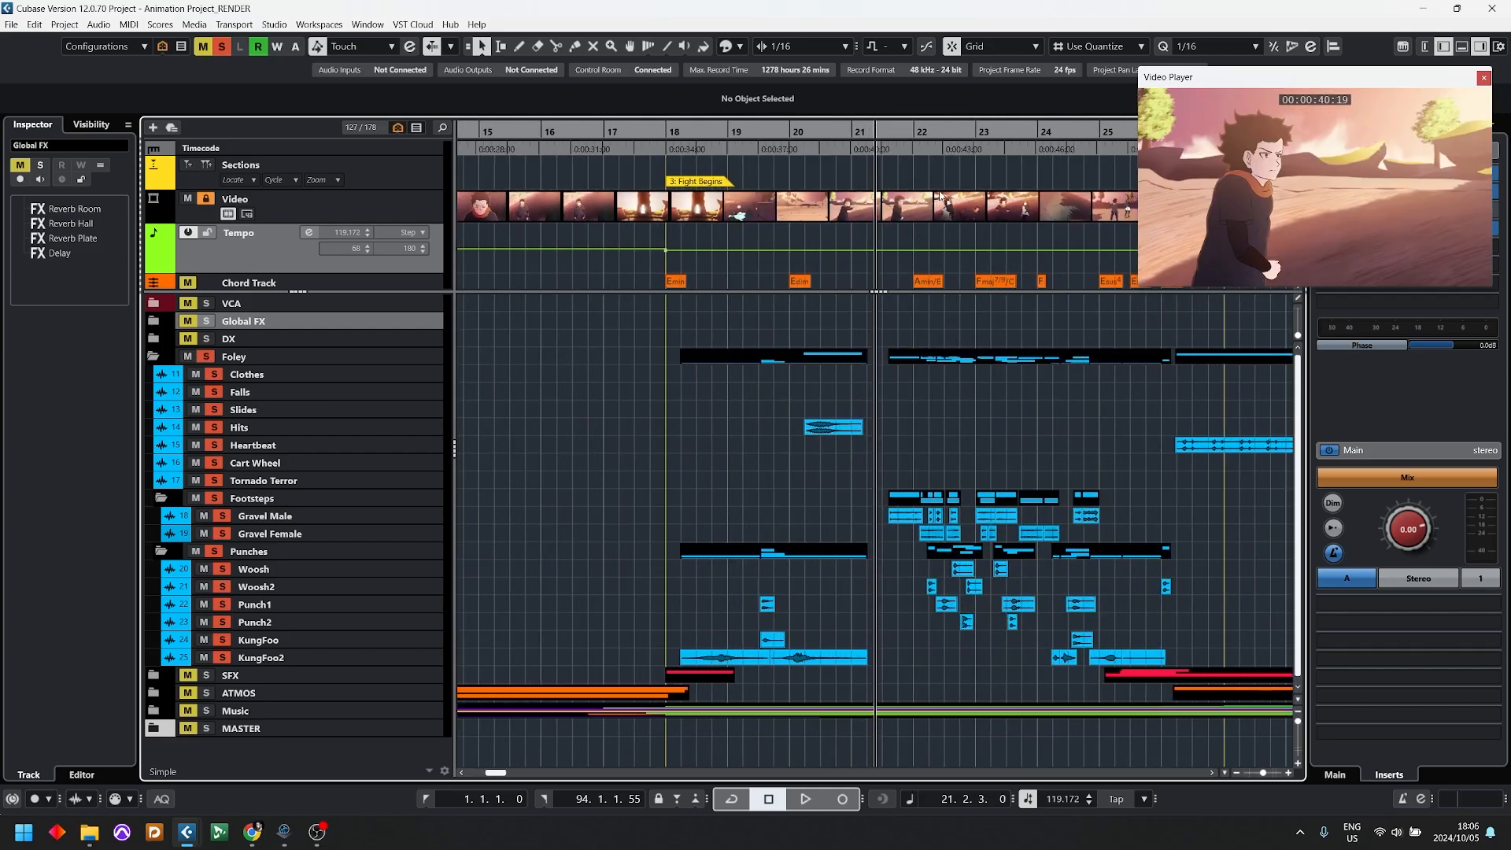
{"action": "left_click_drag", "start_coordinate": [901, 134], "coordinate": [787, 441]}
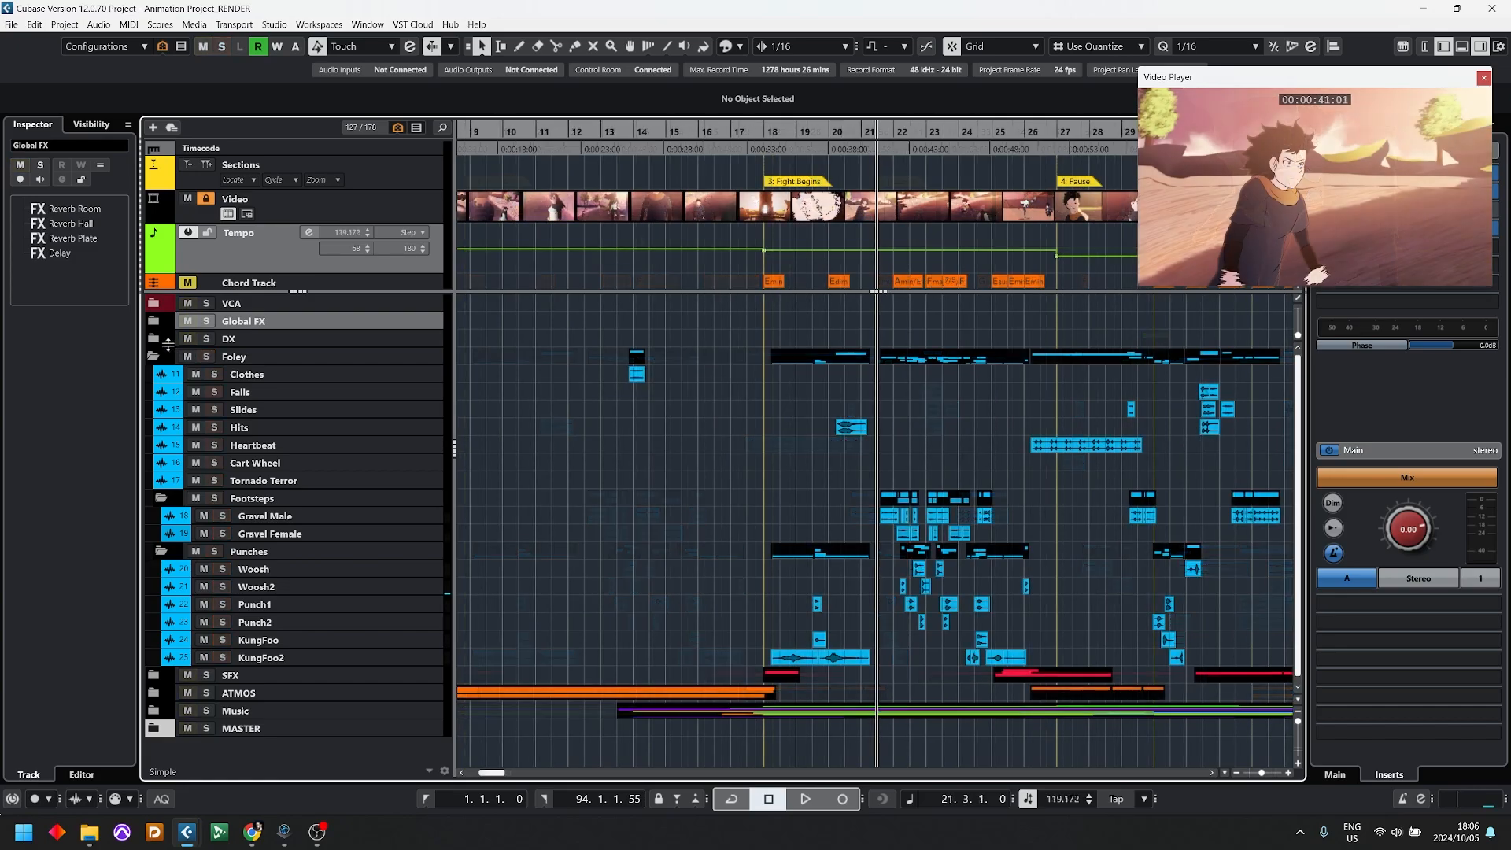
Step: Unsolo the Foley folder and collapse it
{"action": "left_click", "coordinate": [163, 357]}
{"action": "key", "text": "s"}
{"action": "left_click", "coordinate": [162, 356]}
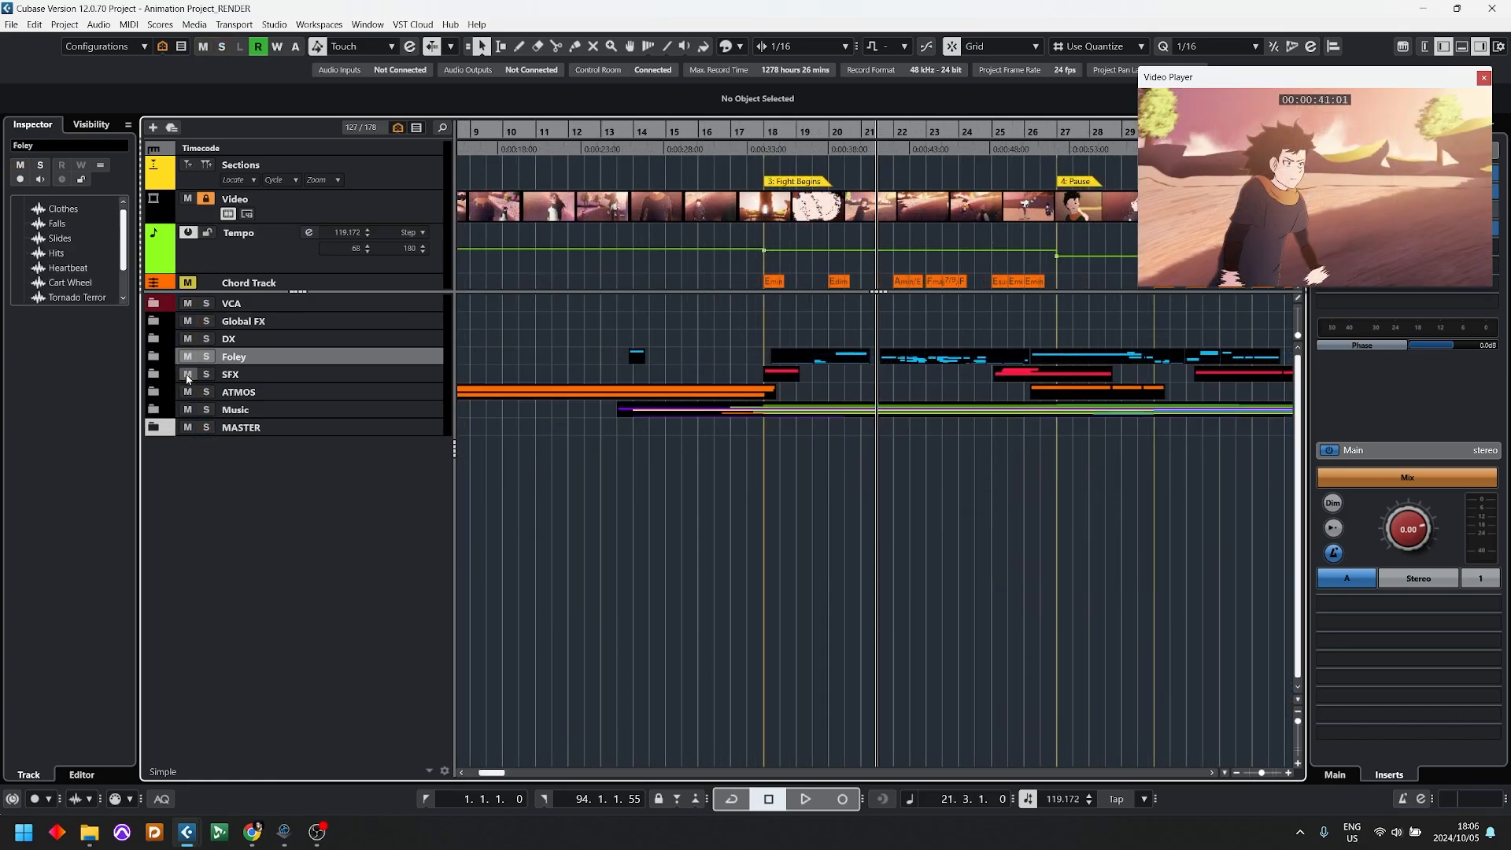
Step: Expand the SFX folder and solo it
{"action": "left_click", "coordinate": [187, 373]}
{"action": "left_click", "coordinate": [157, 373]}
{"action": "left_click", "coordinate": [172, 374]}
{"action": "left_click", "coordinate": [187, 374]}
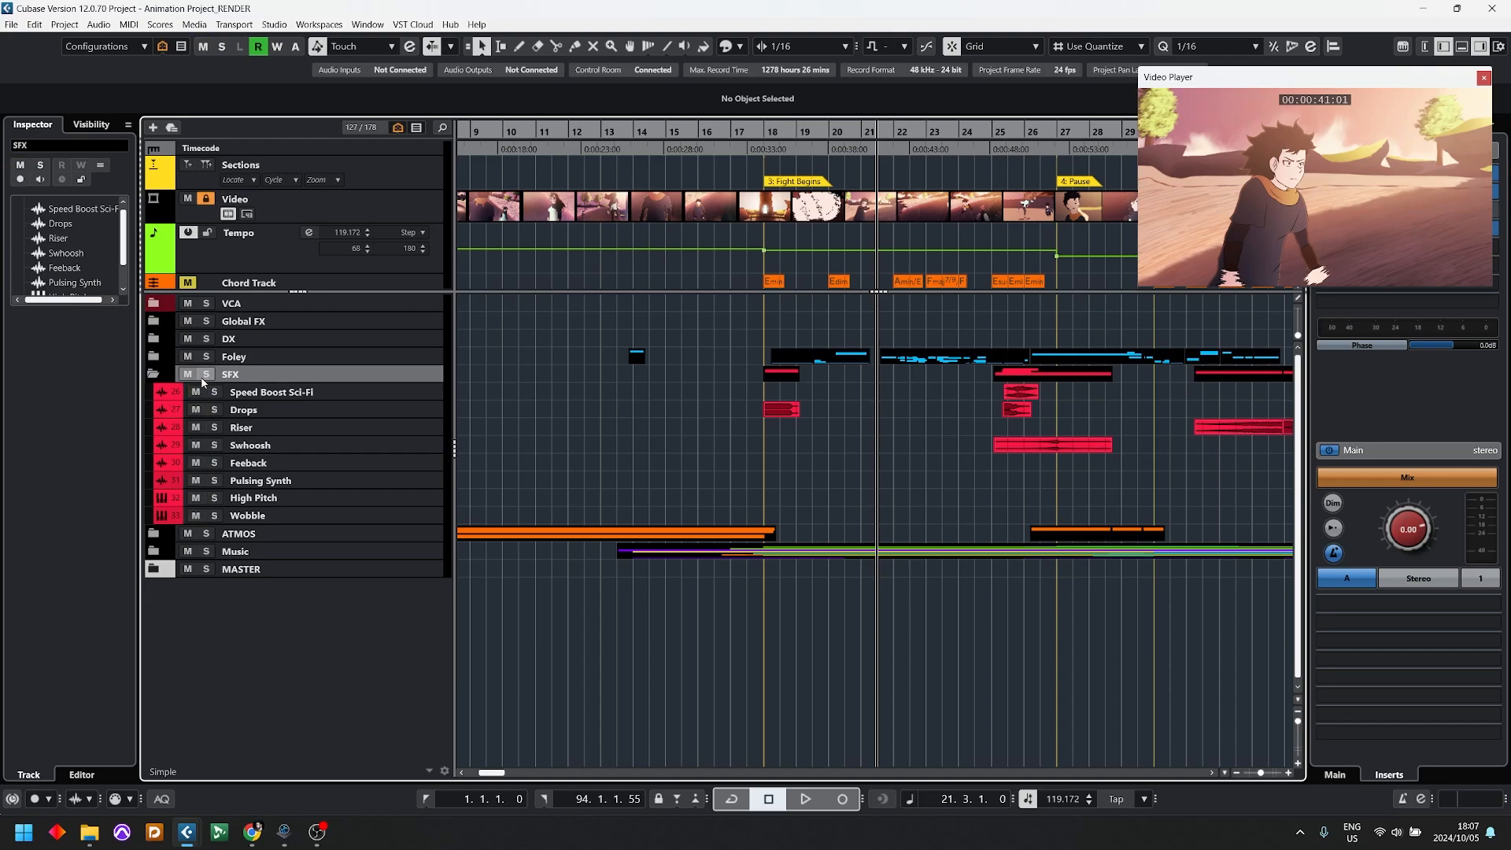
{"action": "left_click", "coordinate": [207, 374]}
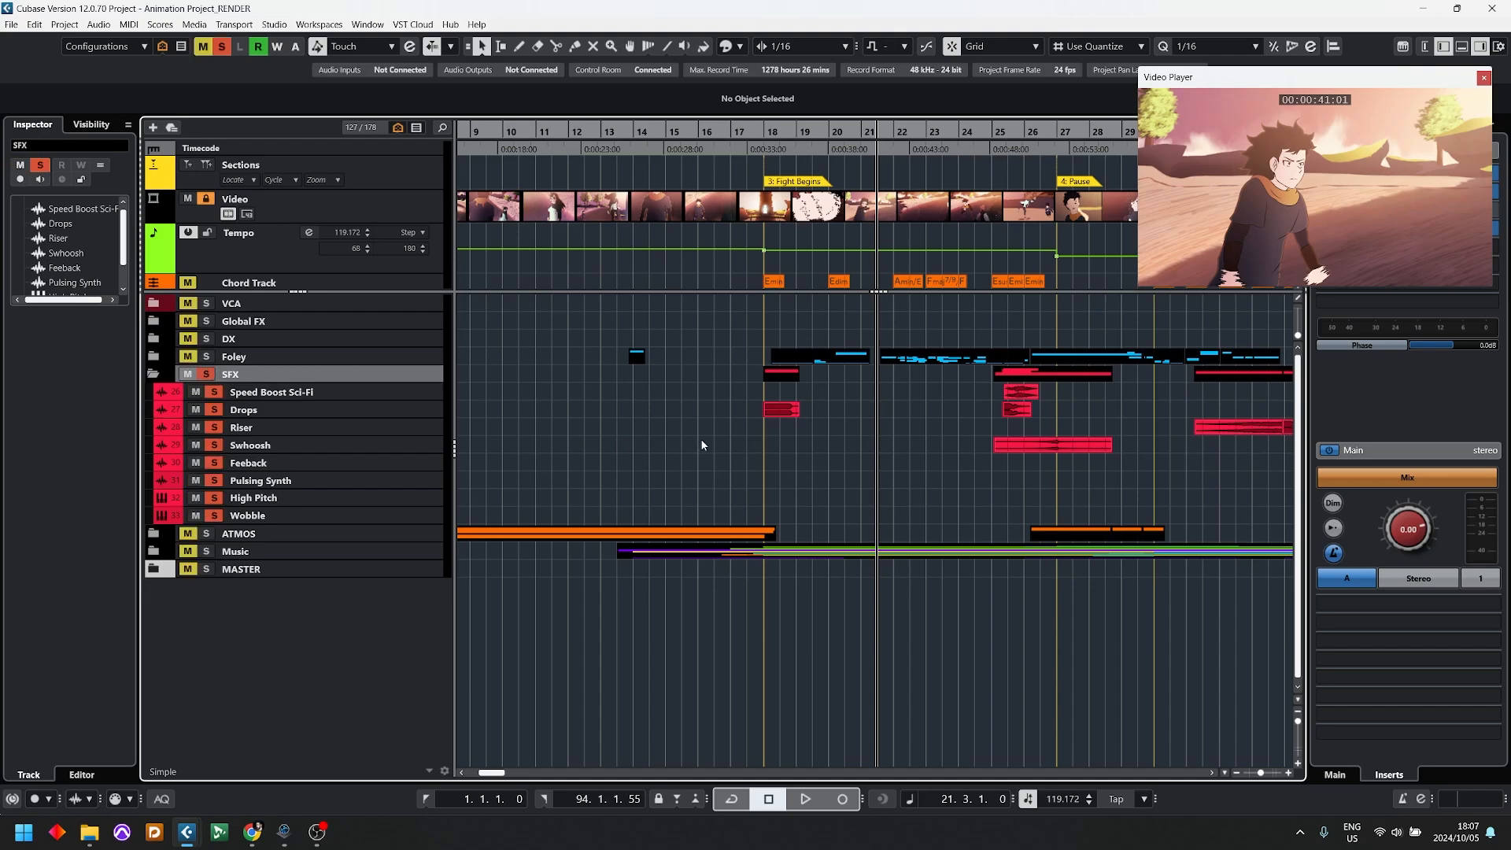
Step: Audition the soloed SFX tracks from about bar 25 and collapse the SFX folder
{"action": "key", "text": "g"}
{"action": "key", "text": "g"}
{"action": "key", "text": "g"}
{"action": "left_click_drag", "start_coordinate": [937, 127], "coordinate": [860, 131]}
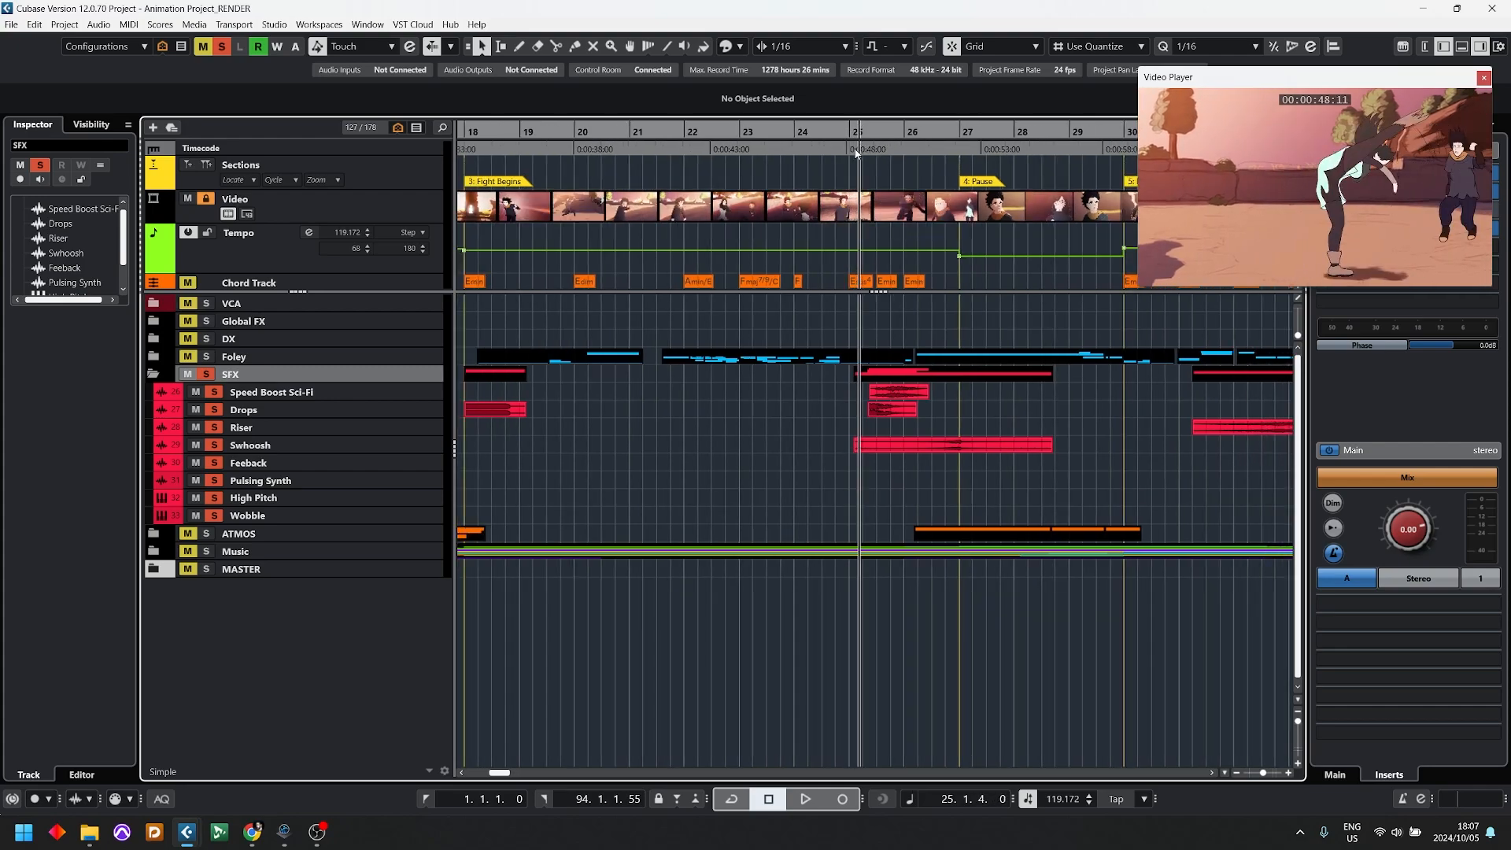
{"action": "key", "text": "space"}
{"action": "key", "text": "space"}
{"action": "left_click", "coordinate": [155, 375]}
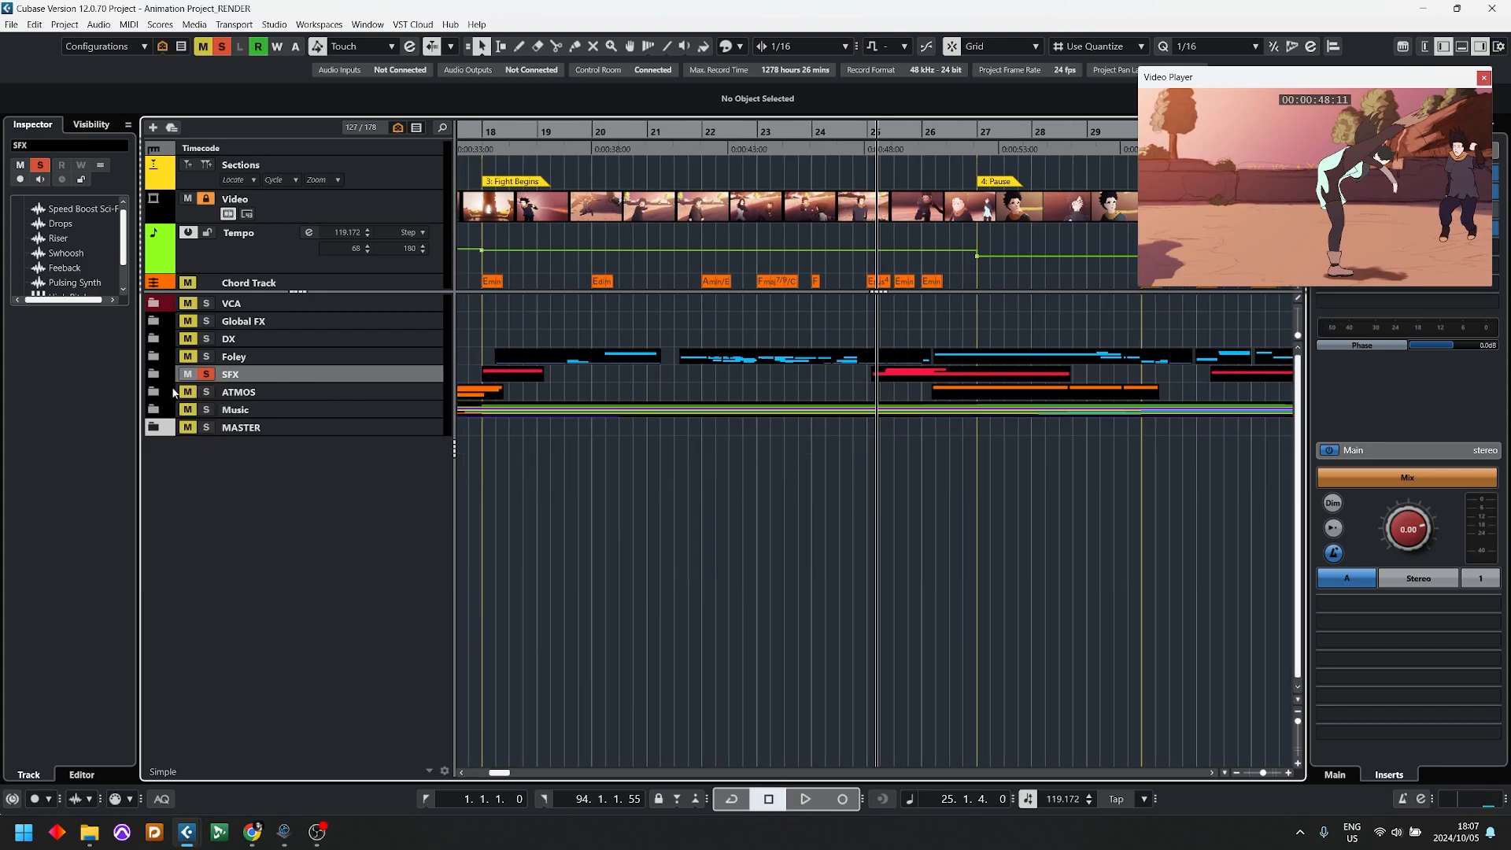
Step: Expand the ATMOS folder and solo it in place of the SFX folder
{"action": "left_click", "coordinate": [156, 391]}
{"action": "left_click", "coordinate": [206, 392]}
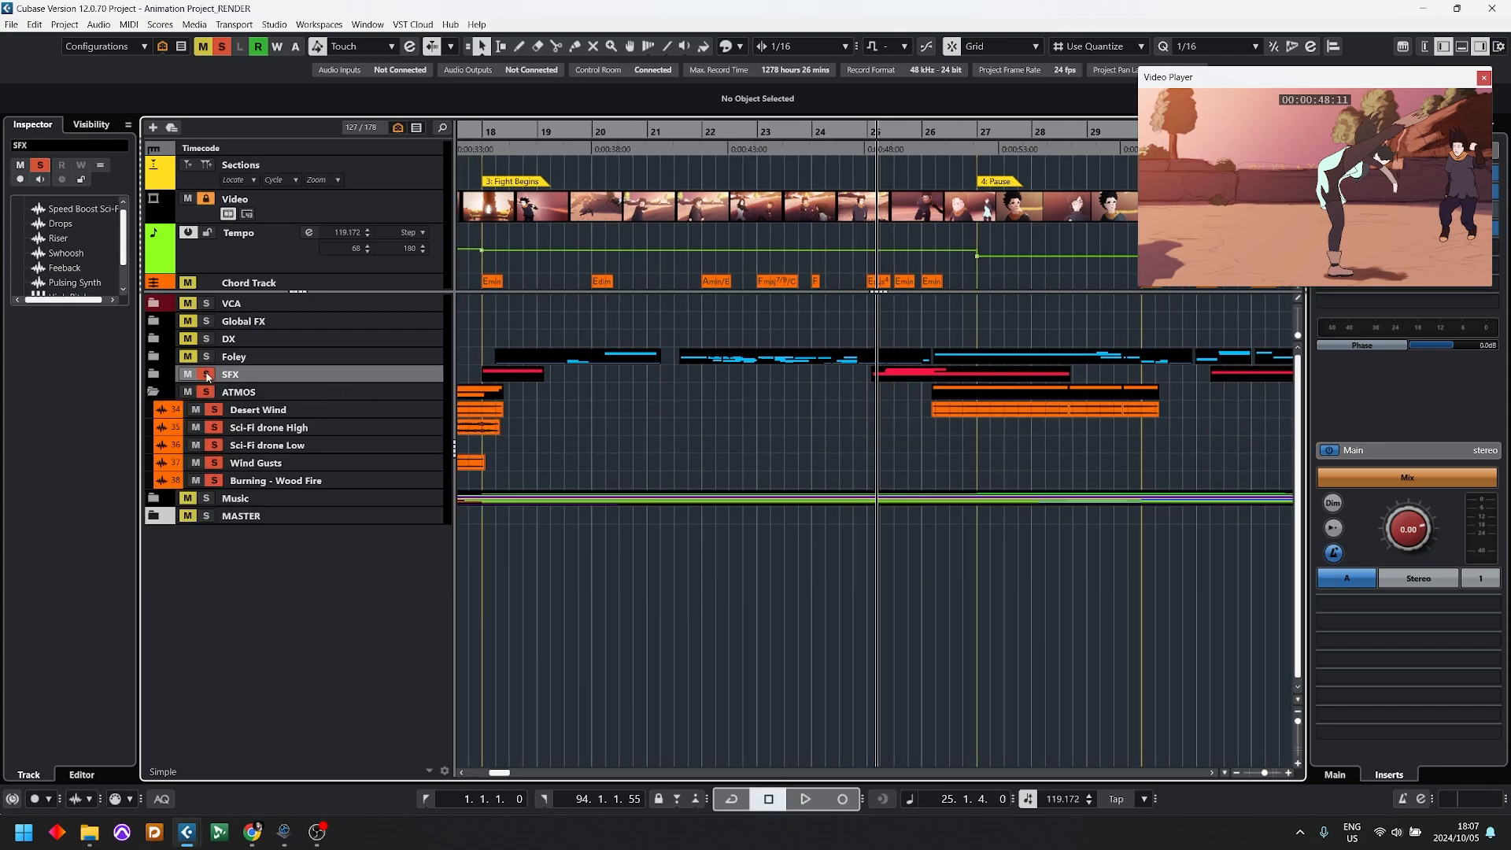
{"action": "left_click", "coordinate": [207, 375]}
Step: Audition the soloed ATMOS tracks from about bar 9, selecting Wind Gusts, and unsolo and collapse the ATMOS folder
{"action": "key", "text": "g"}
{"action": "key", "text": "g"}
{"action": "key", "text": "g"}
{"action": "key", "text": "g"}
{"action": "key", "text": "g"}
{"action": "key", "text": "g"}
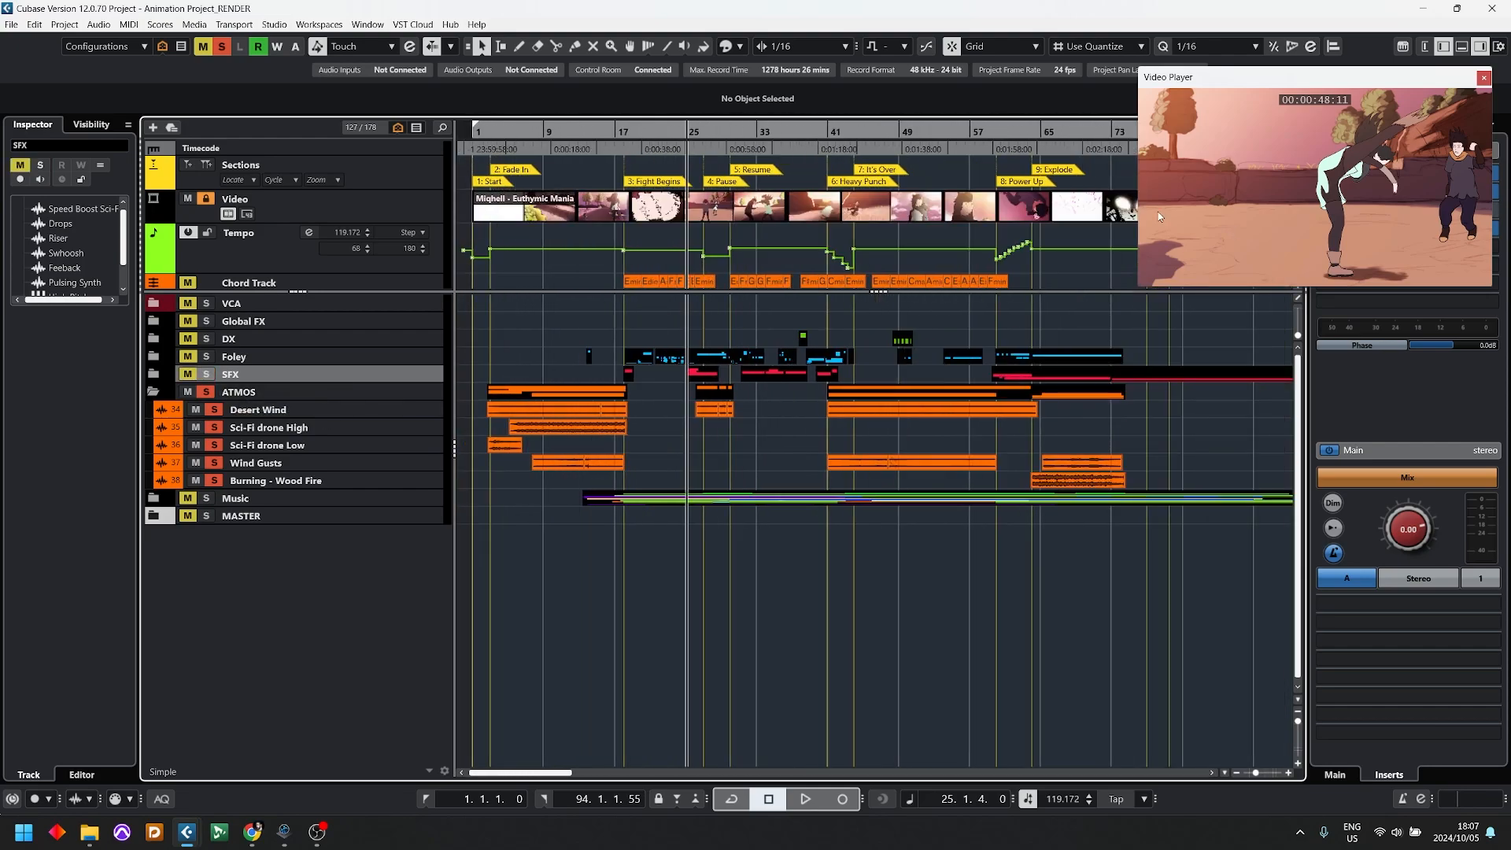
{"action": "left_click", "coordinate": [553, 132]}
{"action": "left_click", "coordinate": [259, 463]}
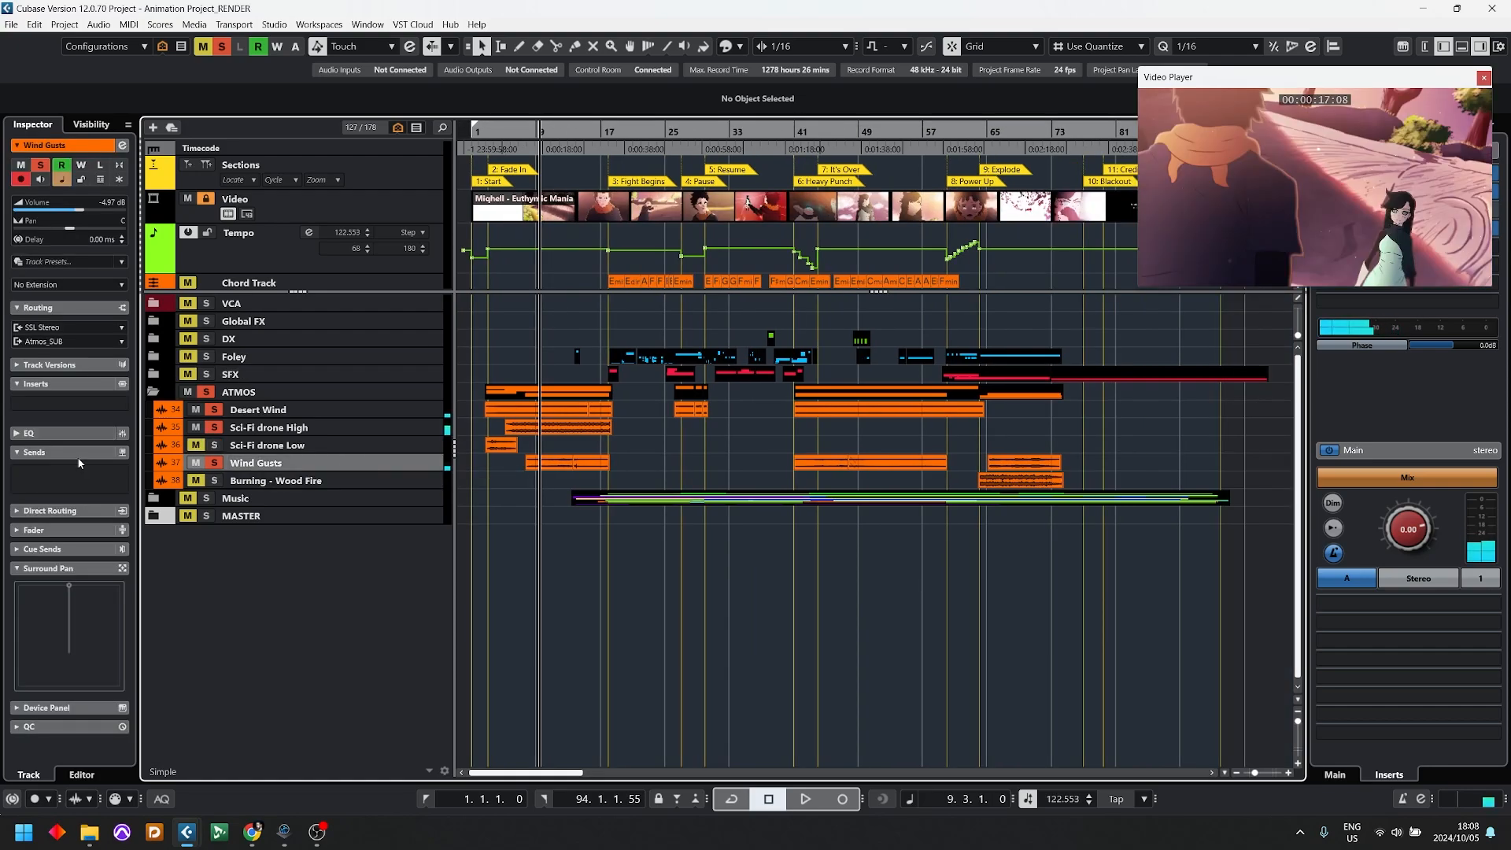
{"action": "left_click", "coordinate": [206, 392]}
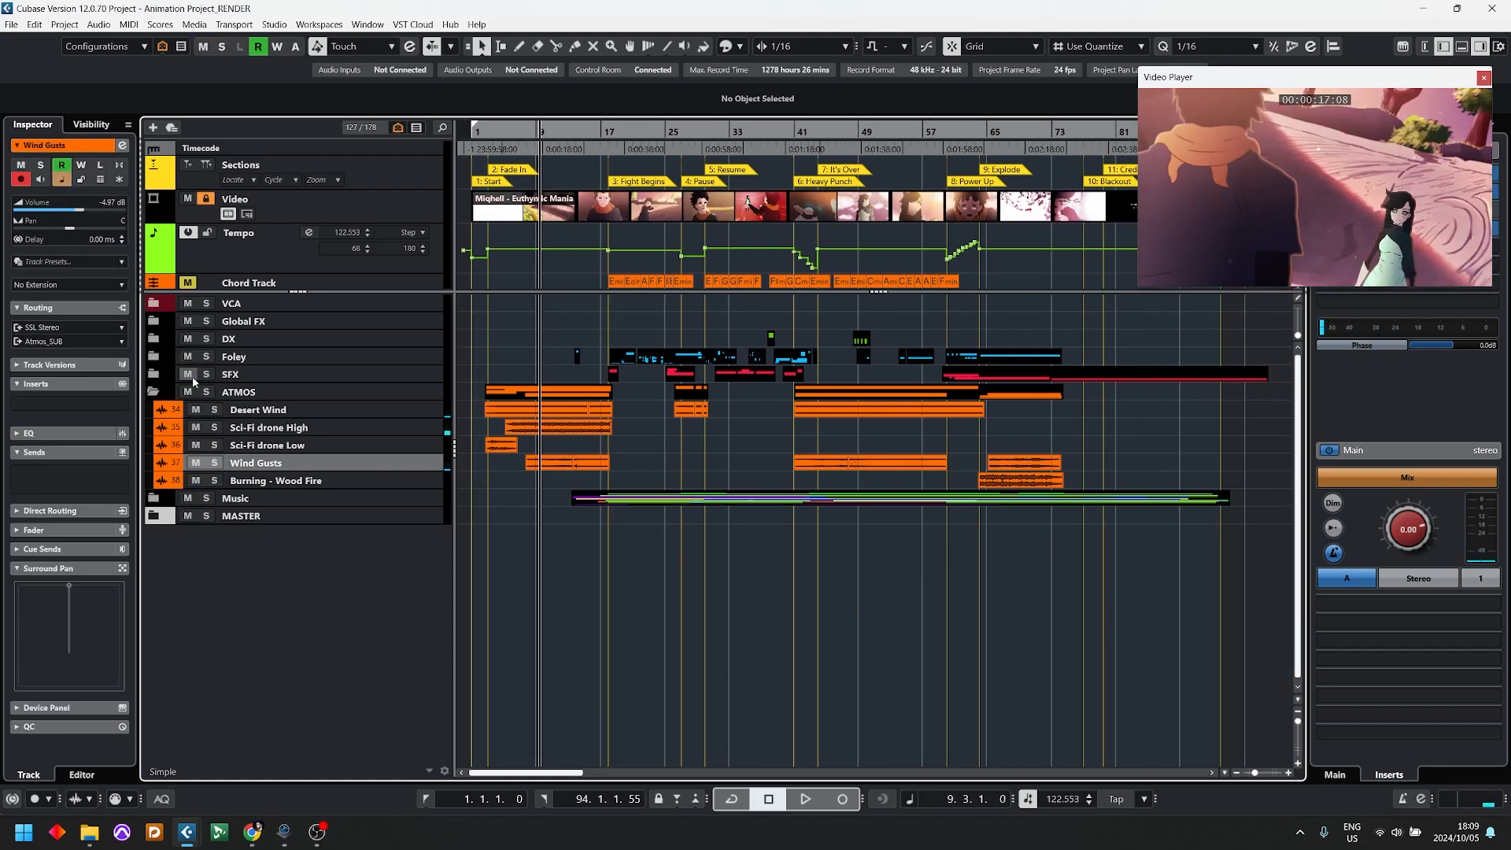
{"action": "left_click", "coordinate": [154, 392]}
Step: Solo the DX, Foley, SFX and ATMOS folders together
{"action": "left_click", "coordinate": [206, 338]}
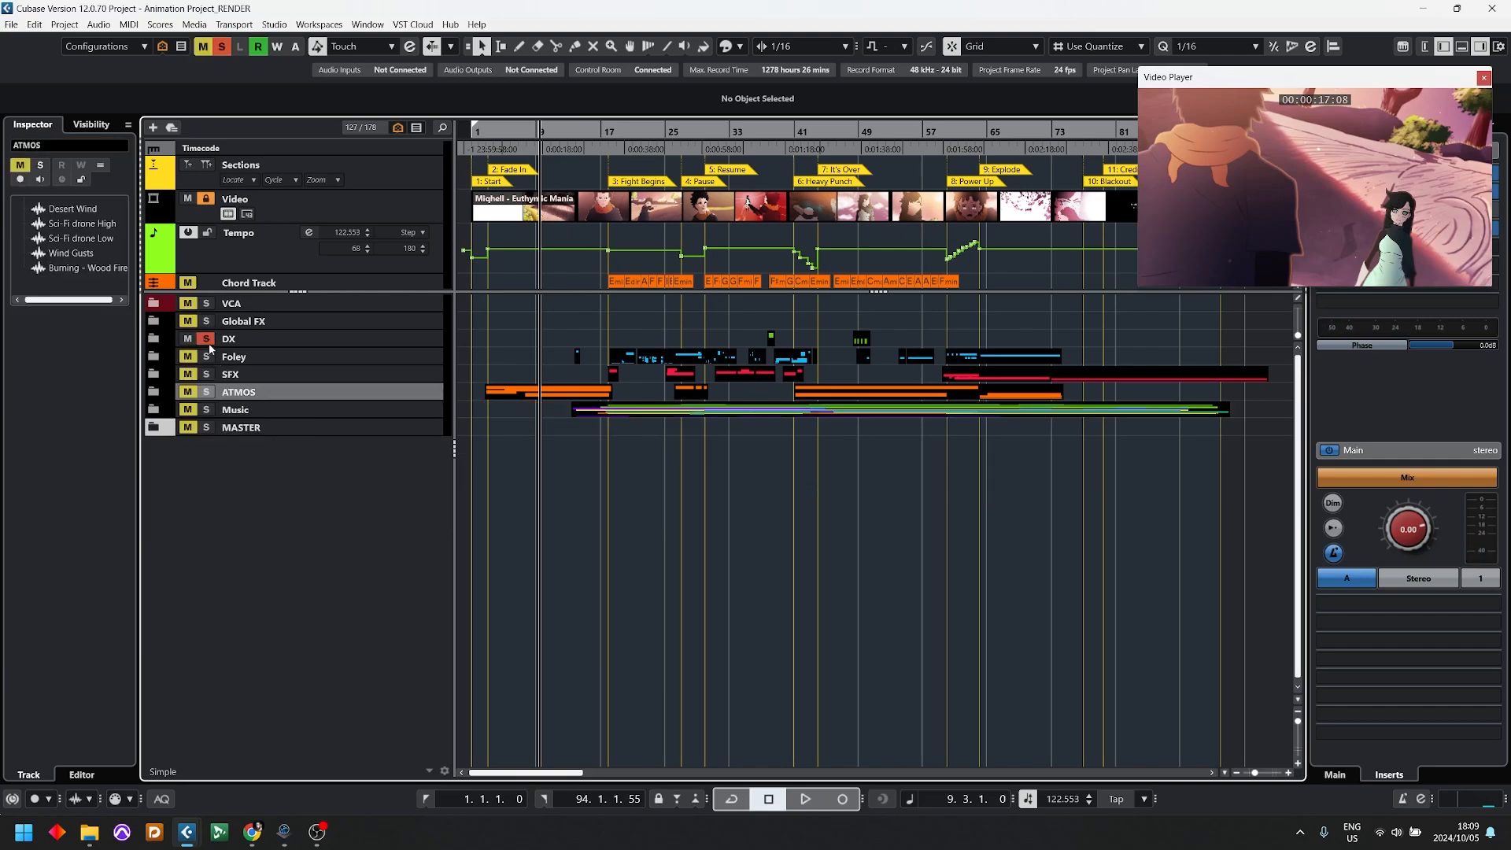
{"action": "left_click", "coordinate": [206, 357]}
{"action": "left_click", "coordinate": [206, 374]}
{"action": "left_click", "coordinate": [206, 391]}
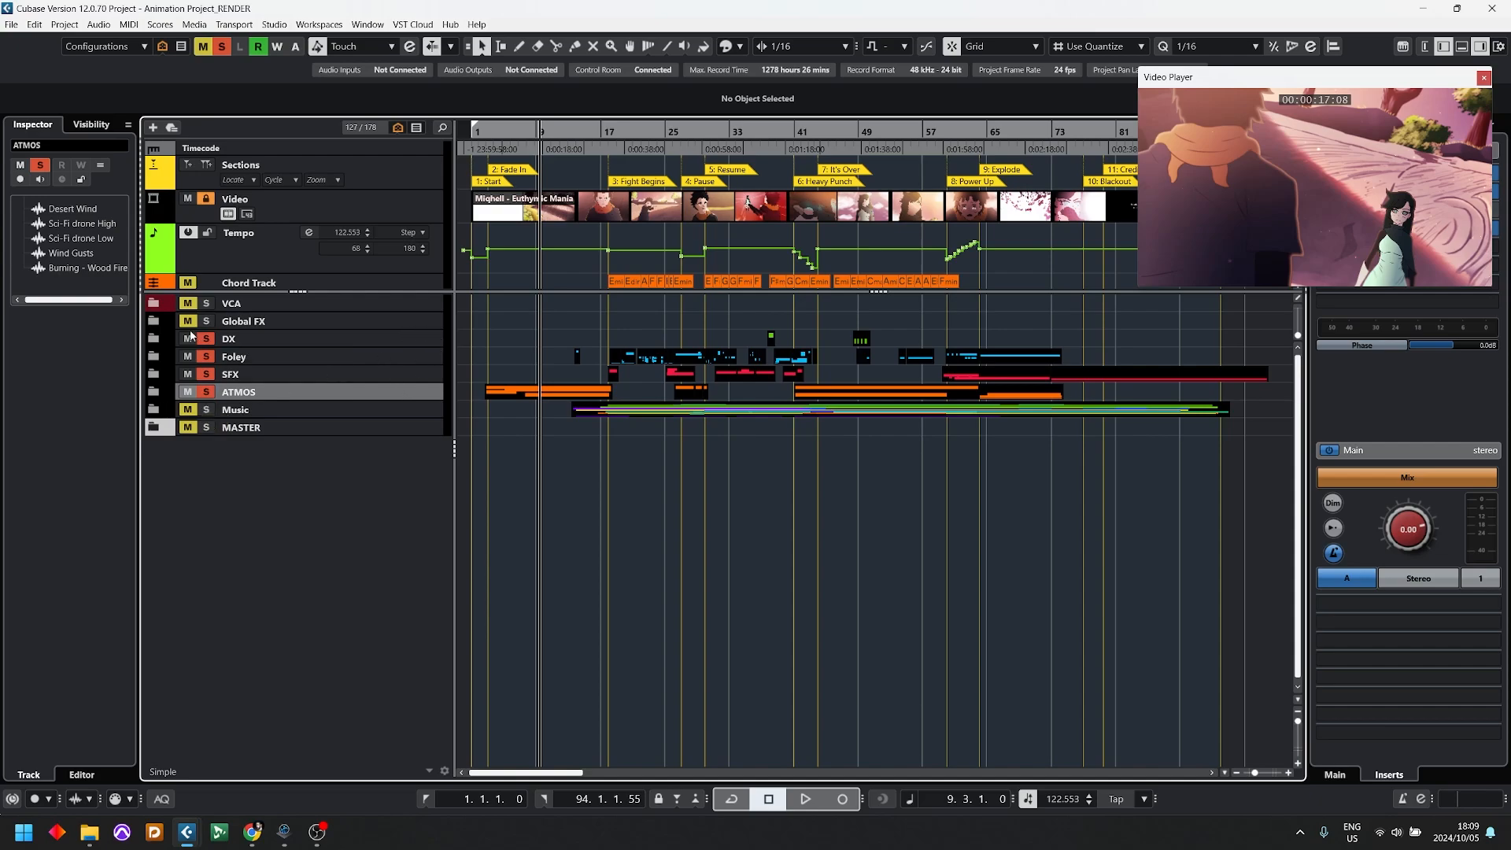
Step: Expand the ATMOS, SFX, Foley and DX folders and look through their tracks and clips
{"action": "left_click", "coordinate": [154, 392]}
{"action": "left_click", "coordinate": [153, 373]}
{"action": "left_click", "coordinate": [153, 356]}
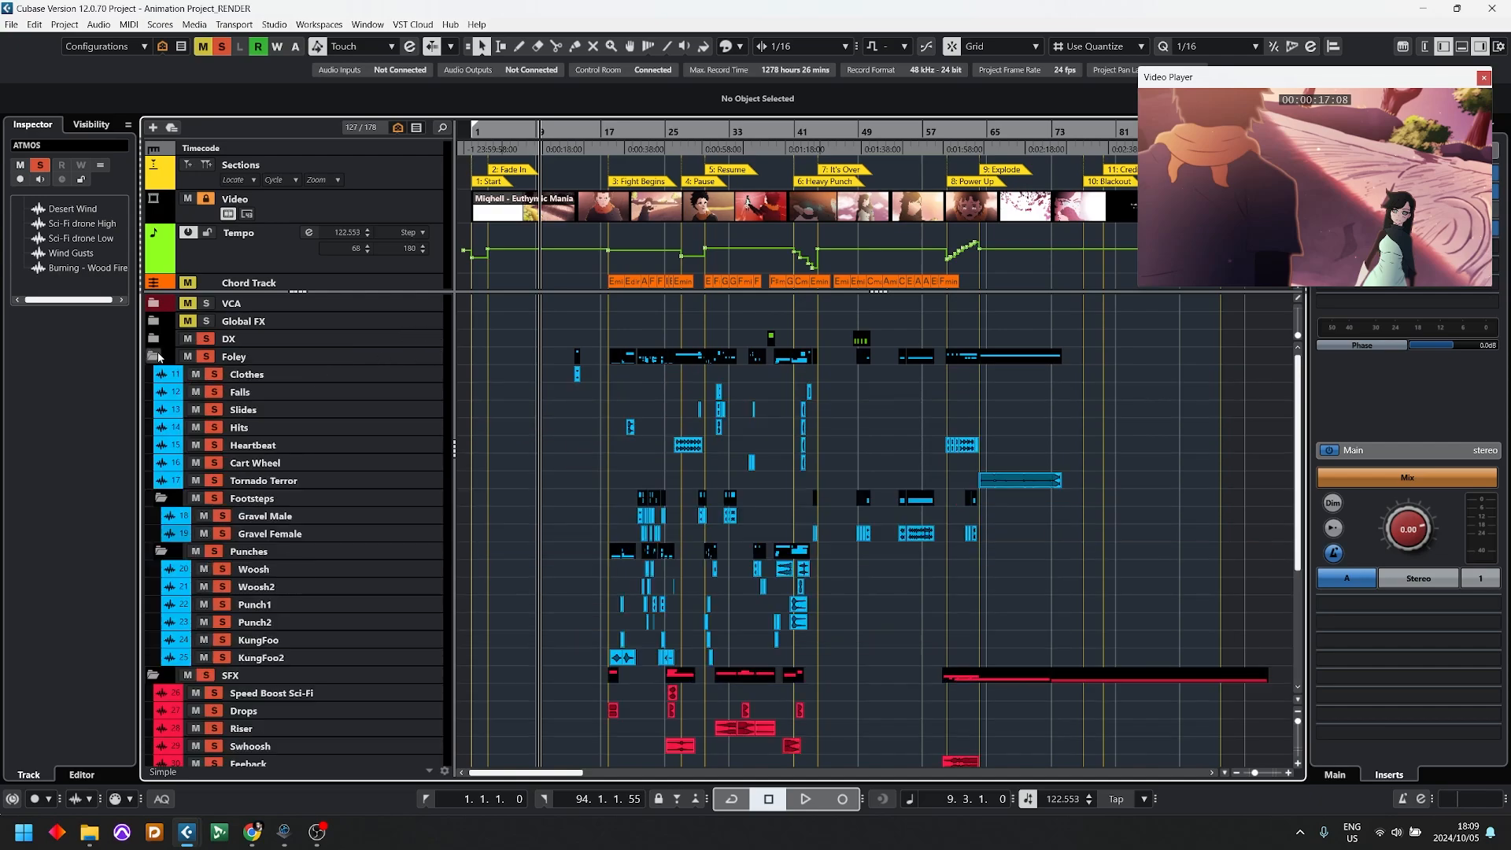
{"action": "left_click", "coordinate": [153, 338]}
{"action": "scroll", "coordinate": [629, 445], "scroll_direction": "down", "scroll_amount": 4}
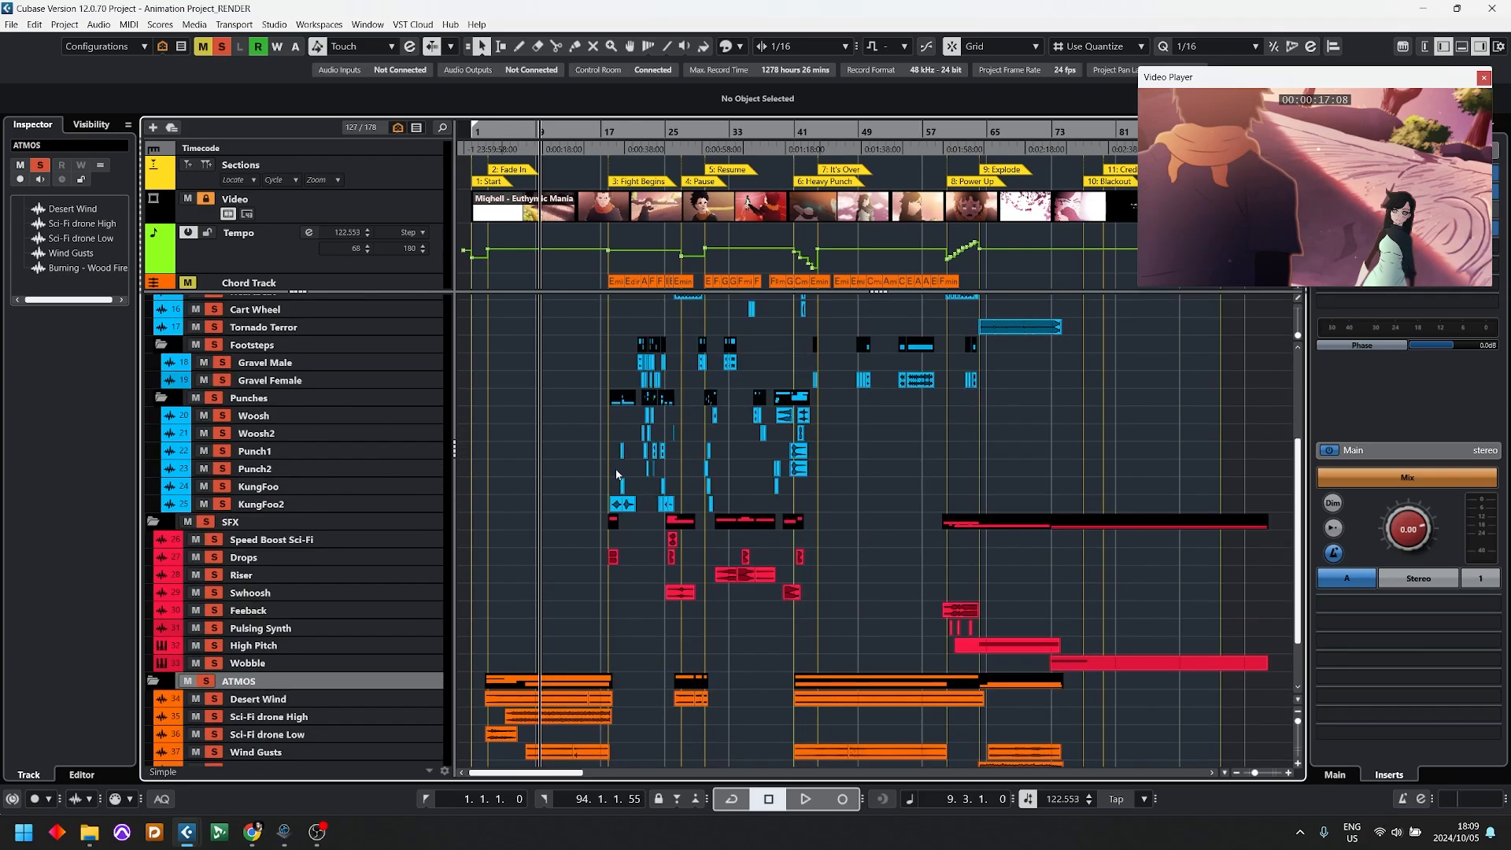
{"action": "scroll", "coordinate": [612, 470], "scroll_direction": "down", "scroll_amount": 2}
{"action": "scroll", "coordinate": [604, 469], "scroll_direction": "up", "scroll_amount": 2}
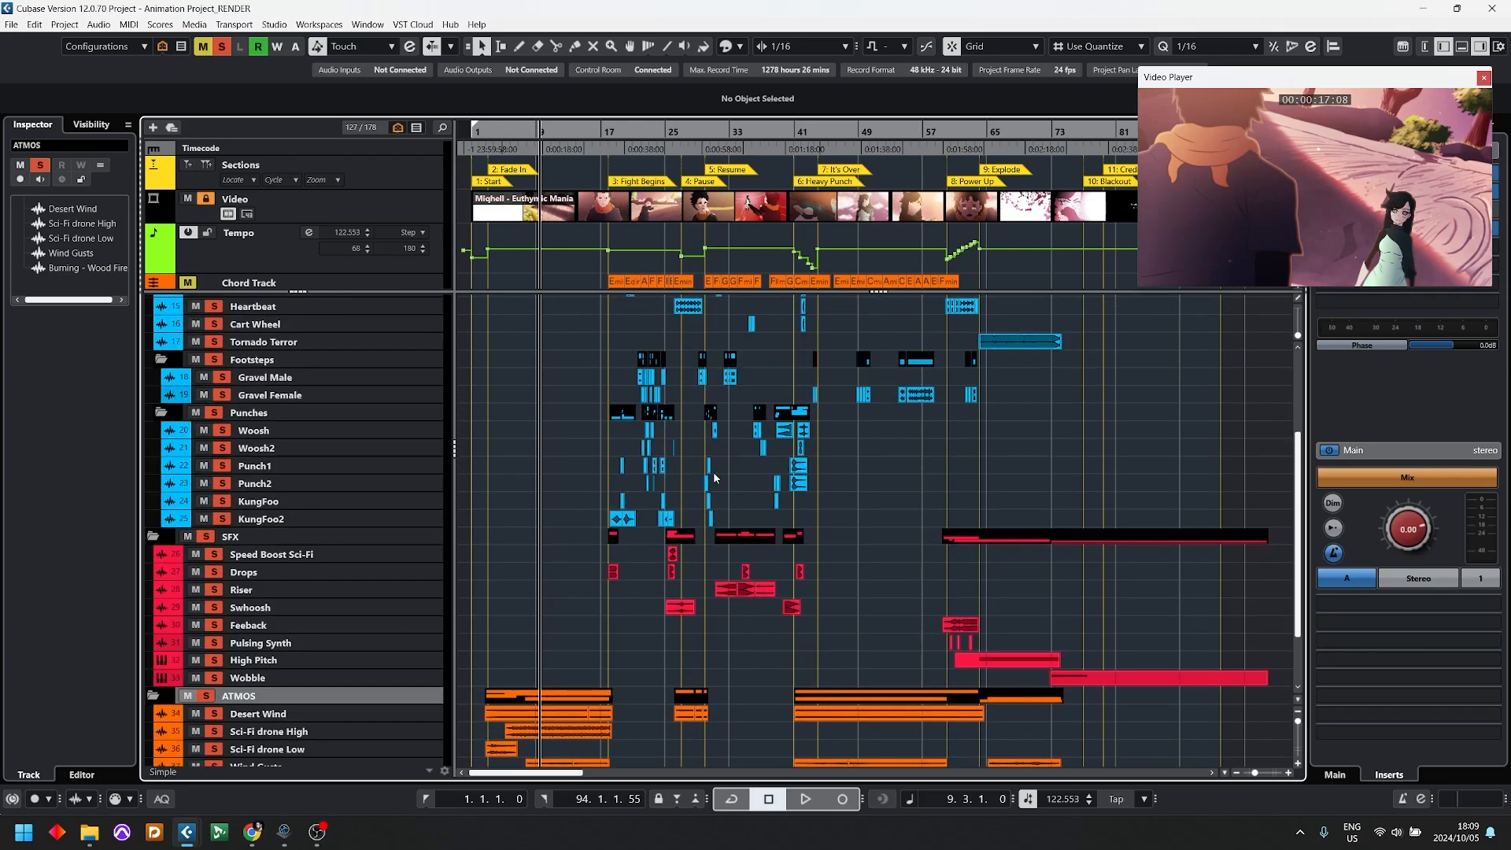
Step: Play the soloed DX, Foley, SFX and ATMOS groups against the video from bar 15
{"action": "left_click", "coordinate": [595, 135]}
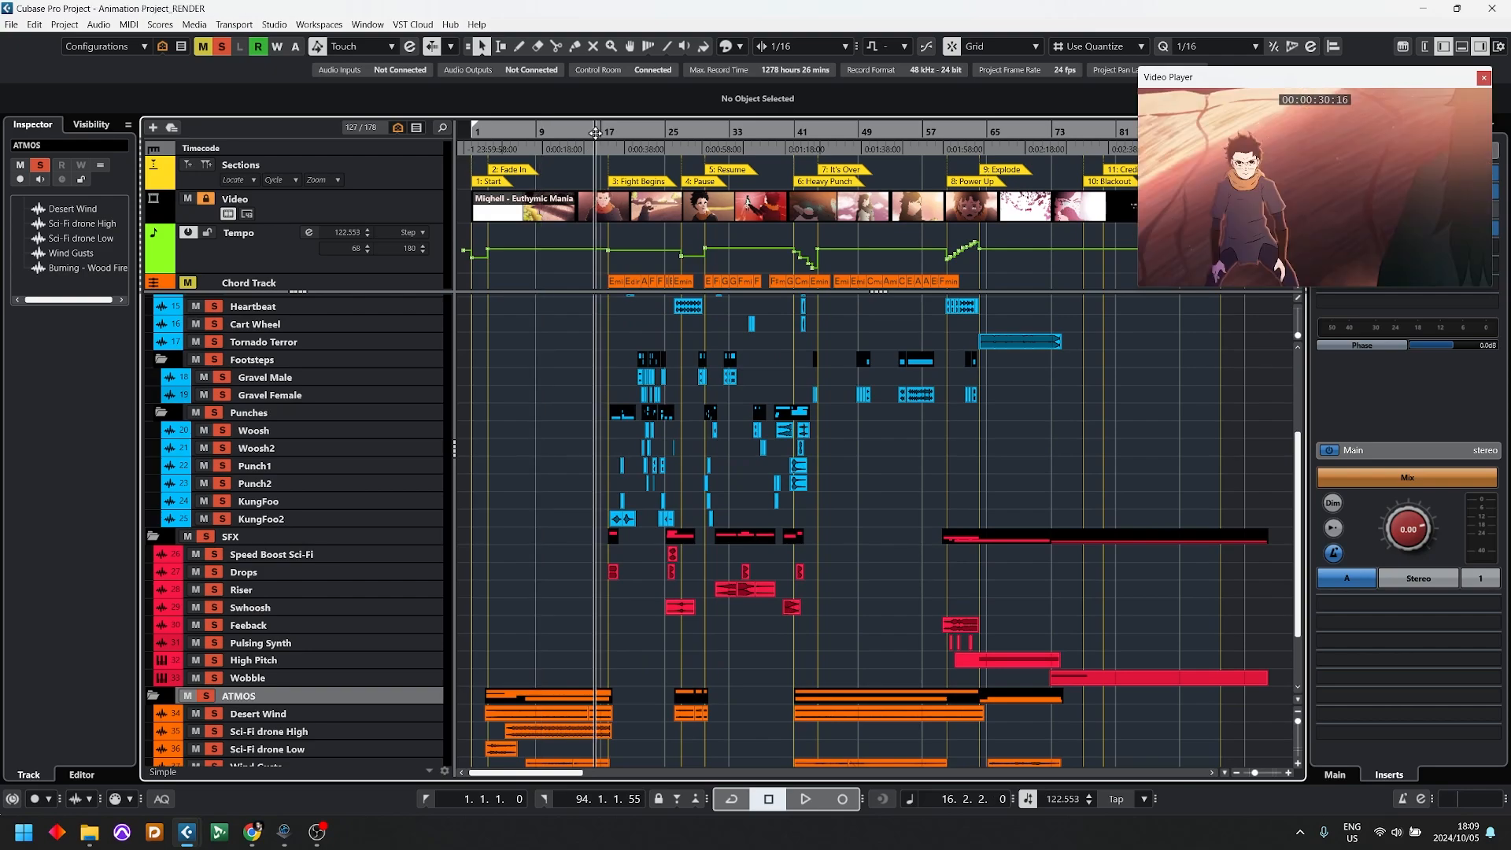
{"action": "left_click_drag", "start_coordinate": [582, 135], "coordinate": [582, 125]}
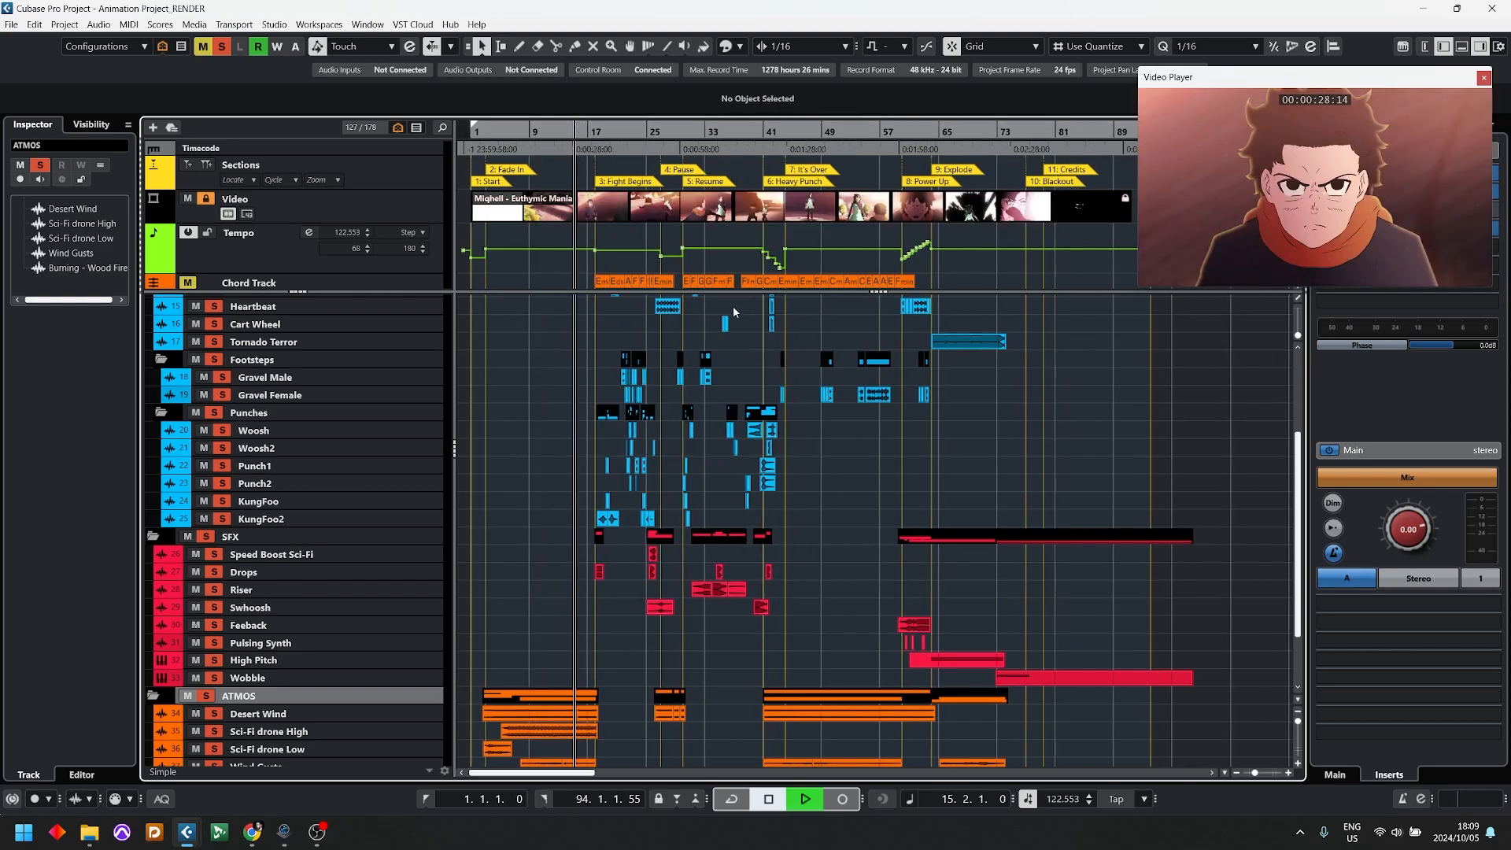
{"action": "key", "text": "space"}
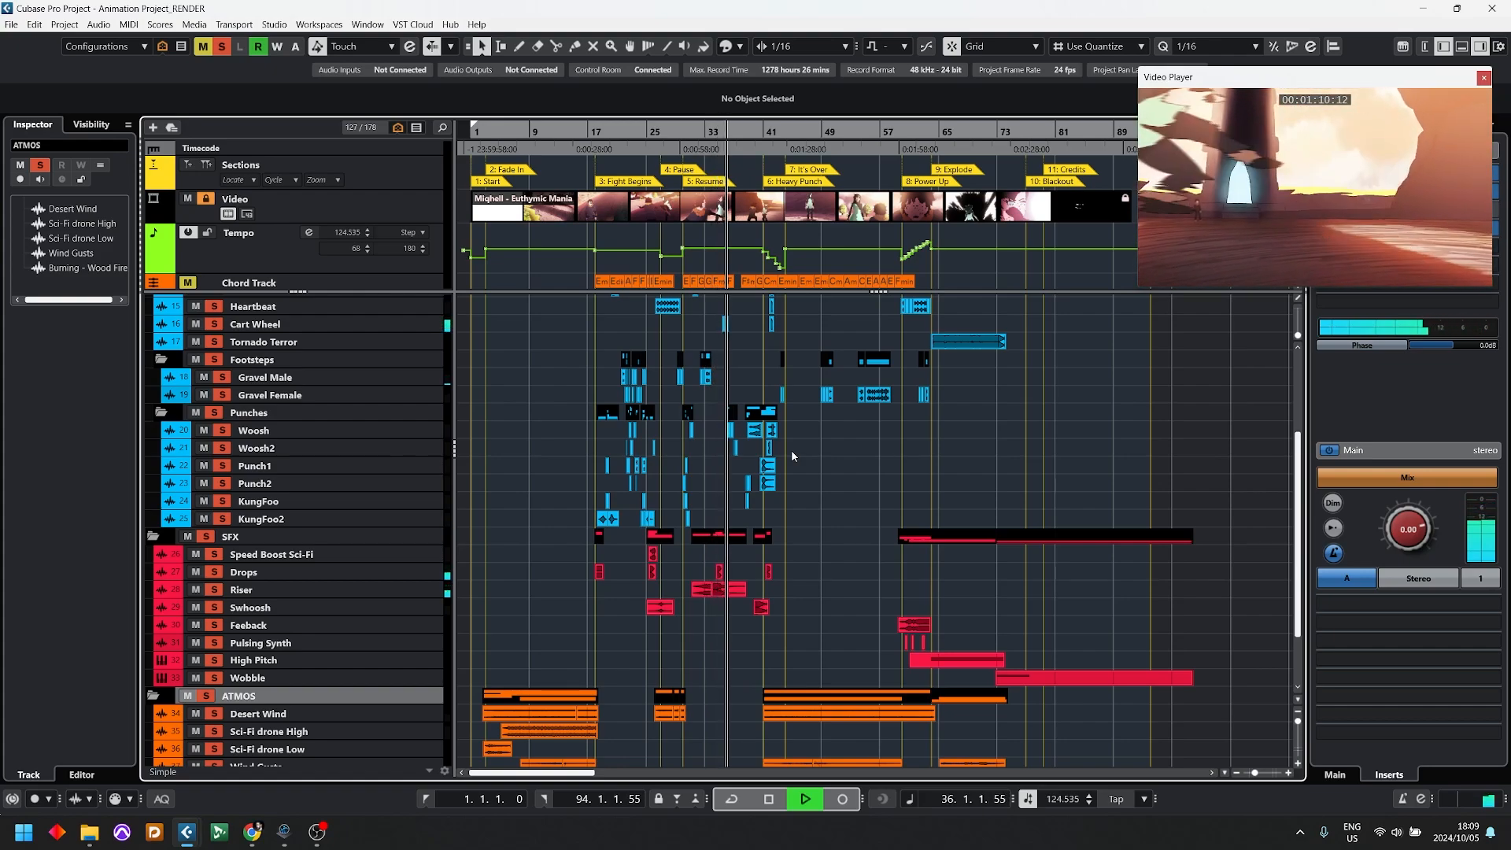
{"action": "key", "text": "space"}
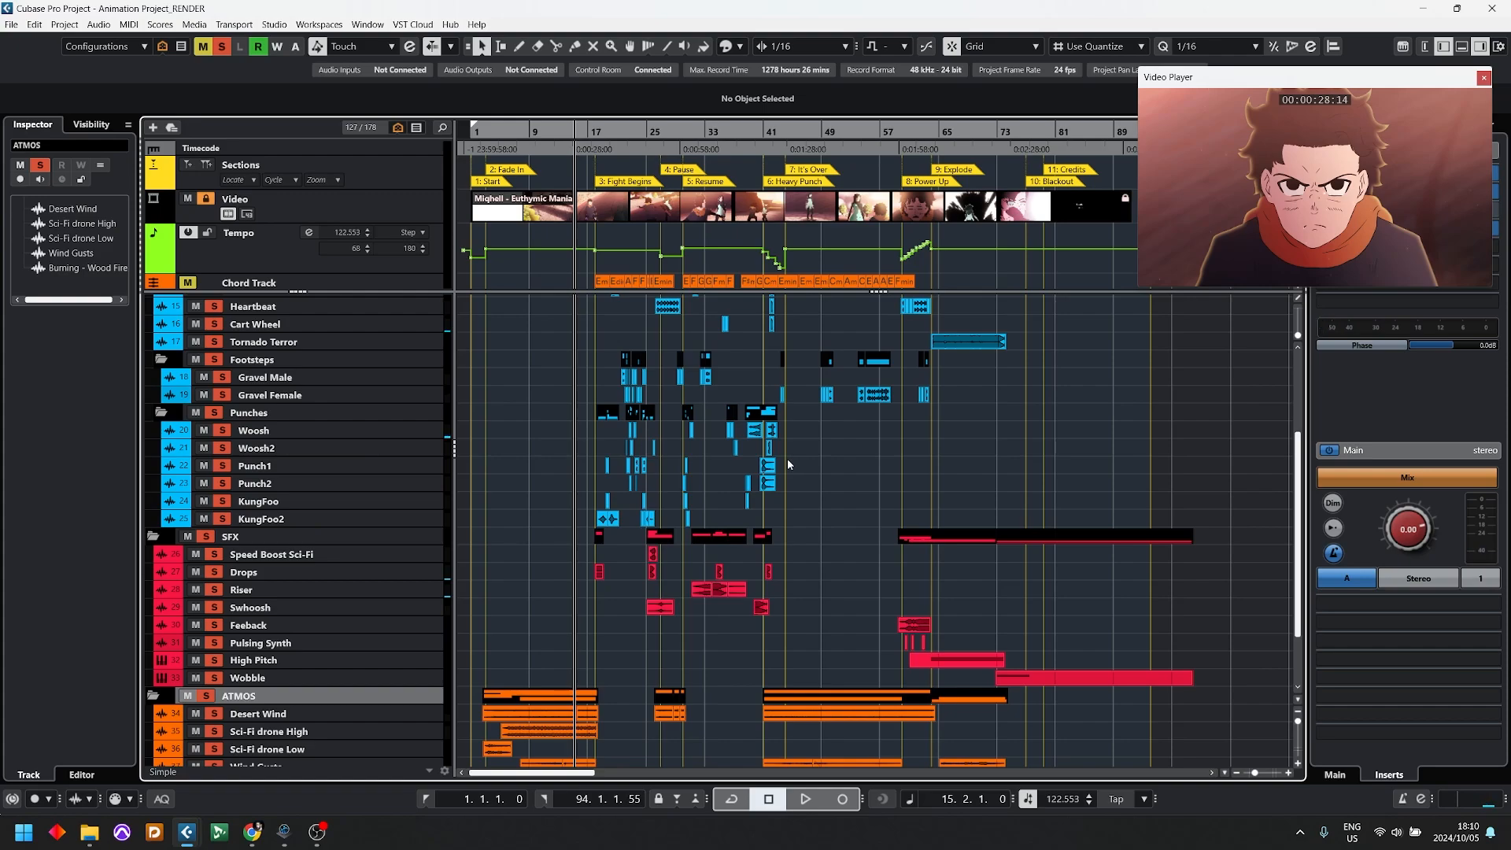
Step: Expand the Music folder and look through its orchestra, band, drum and sound FX tracks
{"action": "scroll", "coordinate": [747, 515], "scroll_direction": "down", "scroll_amount": 3}
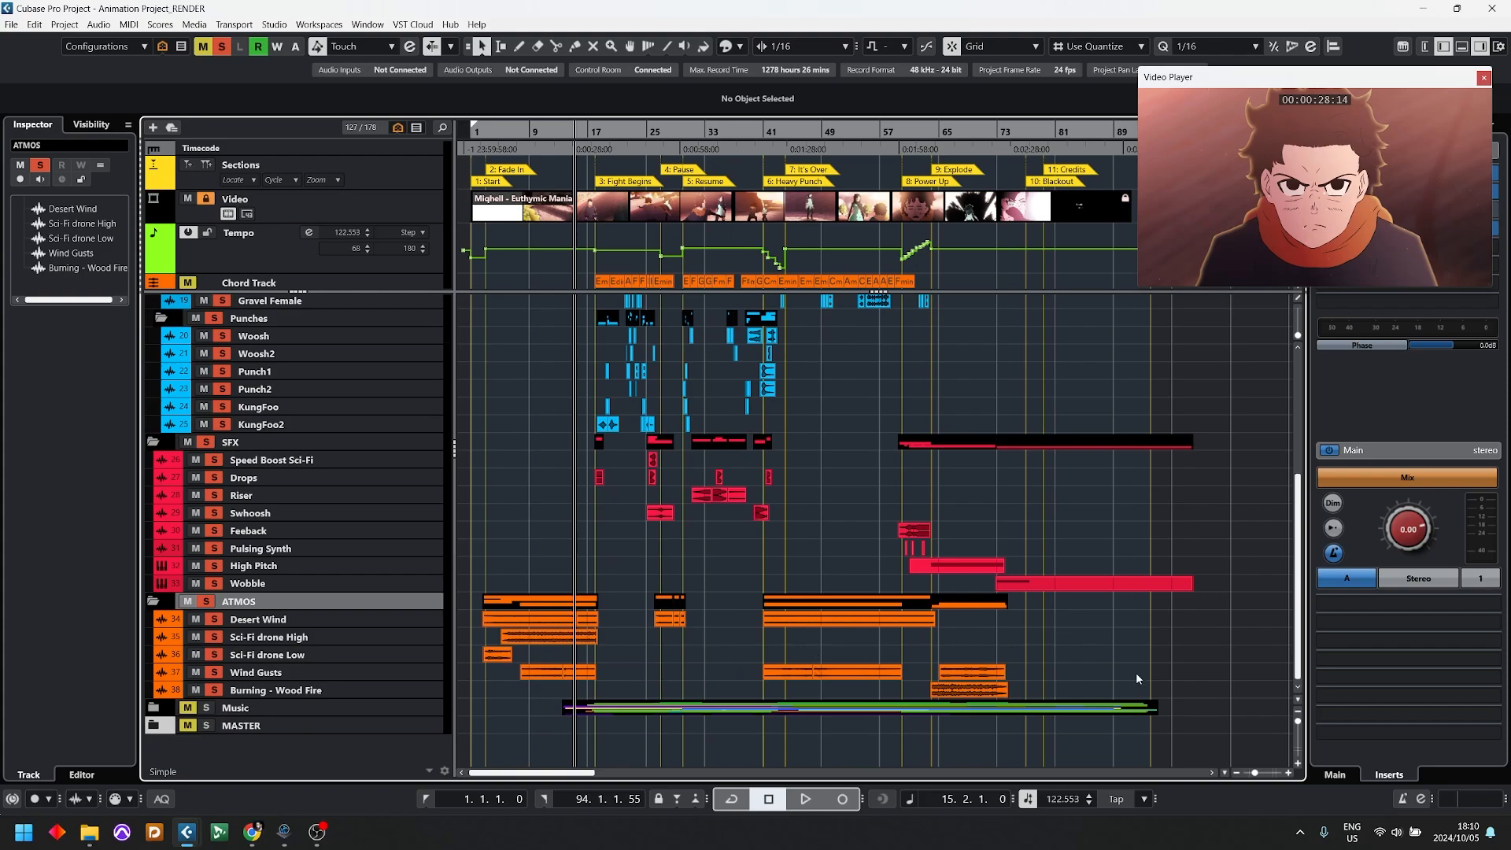
{"action": "scroll", "coordinate": [812, 455], "scroll_direction": "up", "scroll_amount": 8}
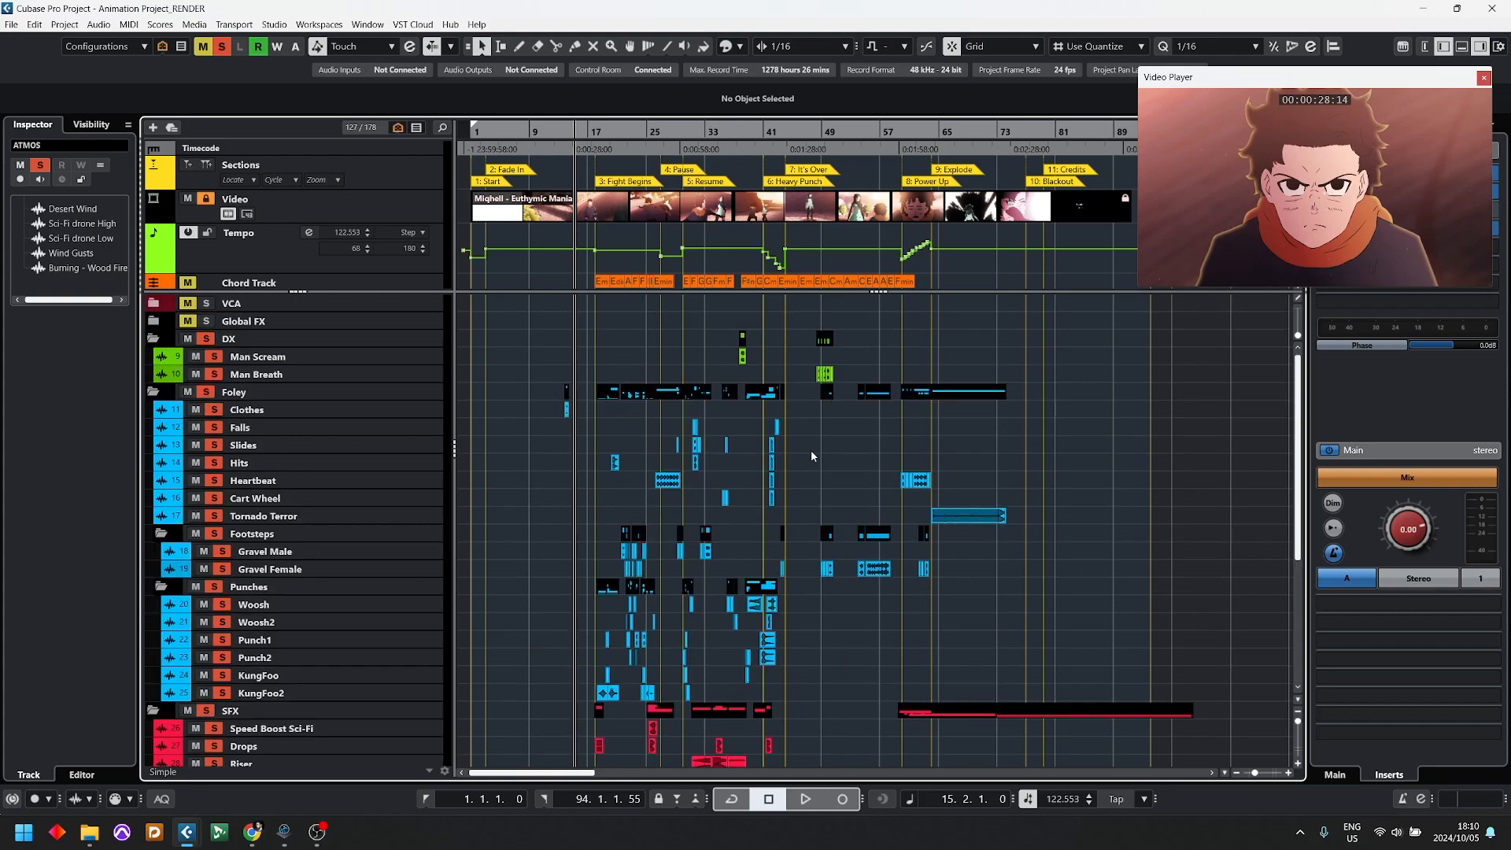
{"action": "scroll", "coordinate": [733, 481], "scroll_direction": "down", "scroll_amount": 5}
{"action": "scroll", "coordinate": [733, 481], "scroll_direction": "down", "scroll_amount": 2}
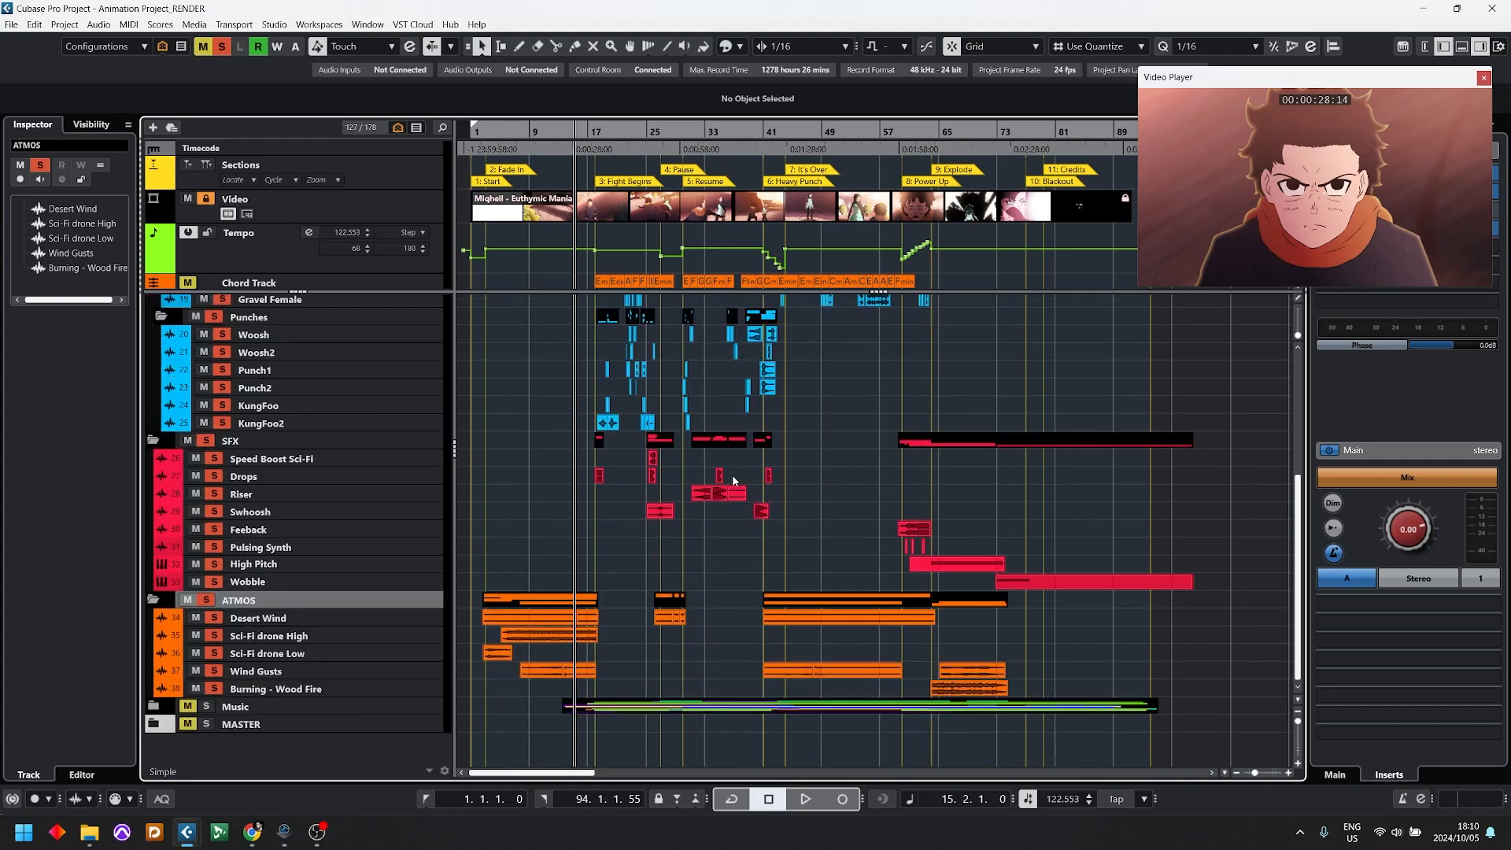
{"action": "left_click", "coordinate": [154, 707]}
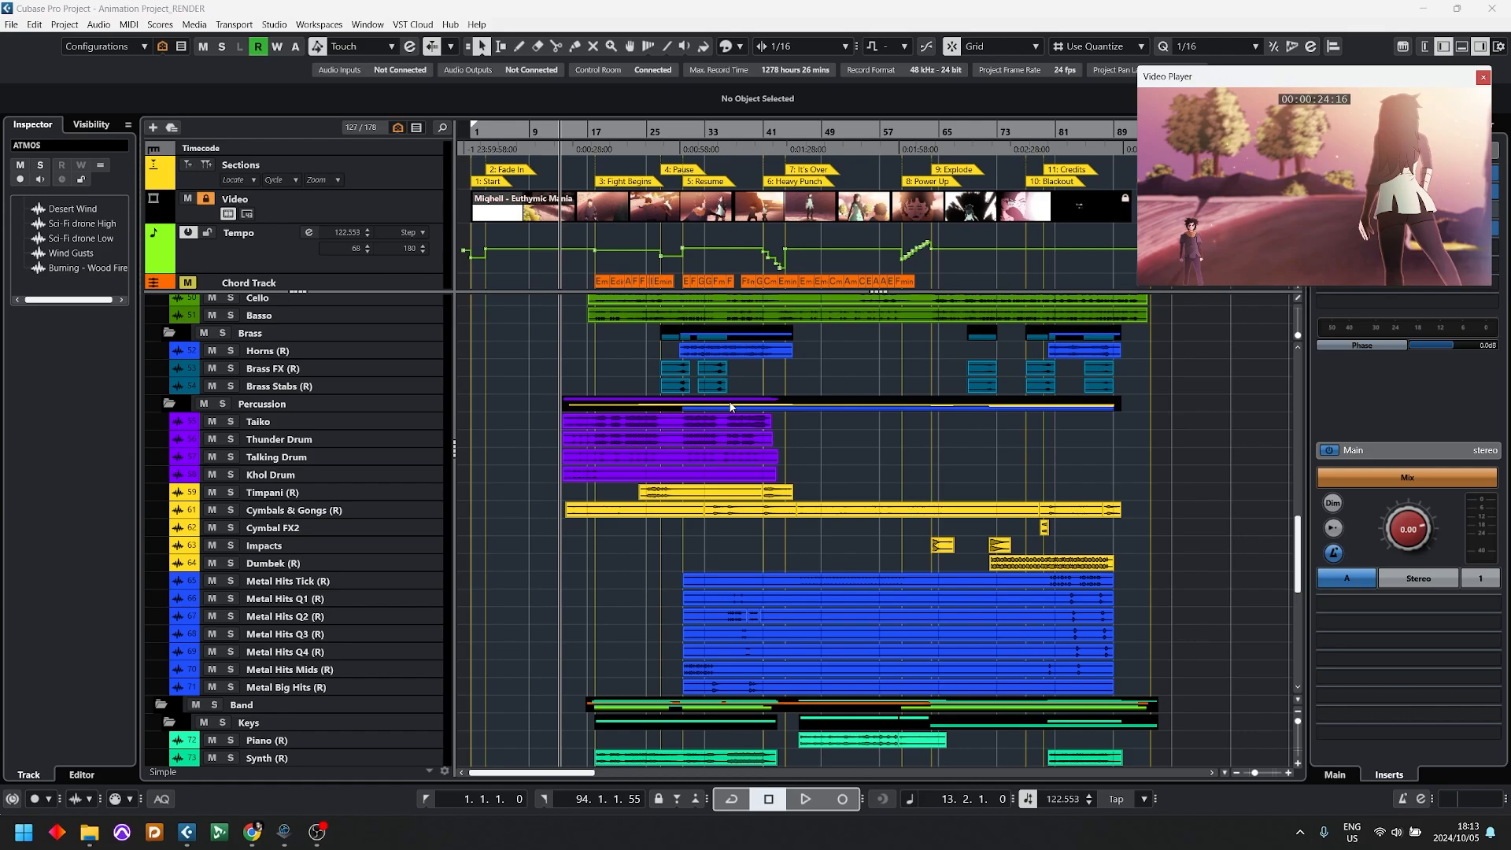
{"action": "scroll", "coordinate": [793, 347], "scroll_direction": "down", "scroll_amount": 10}
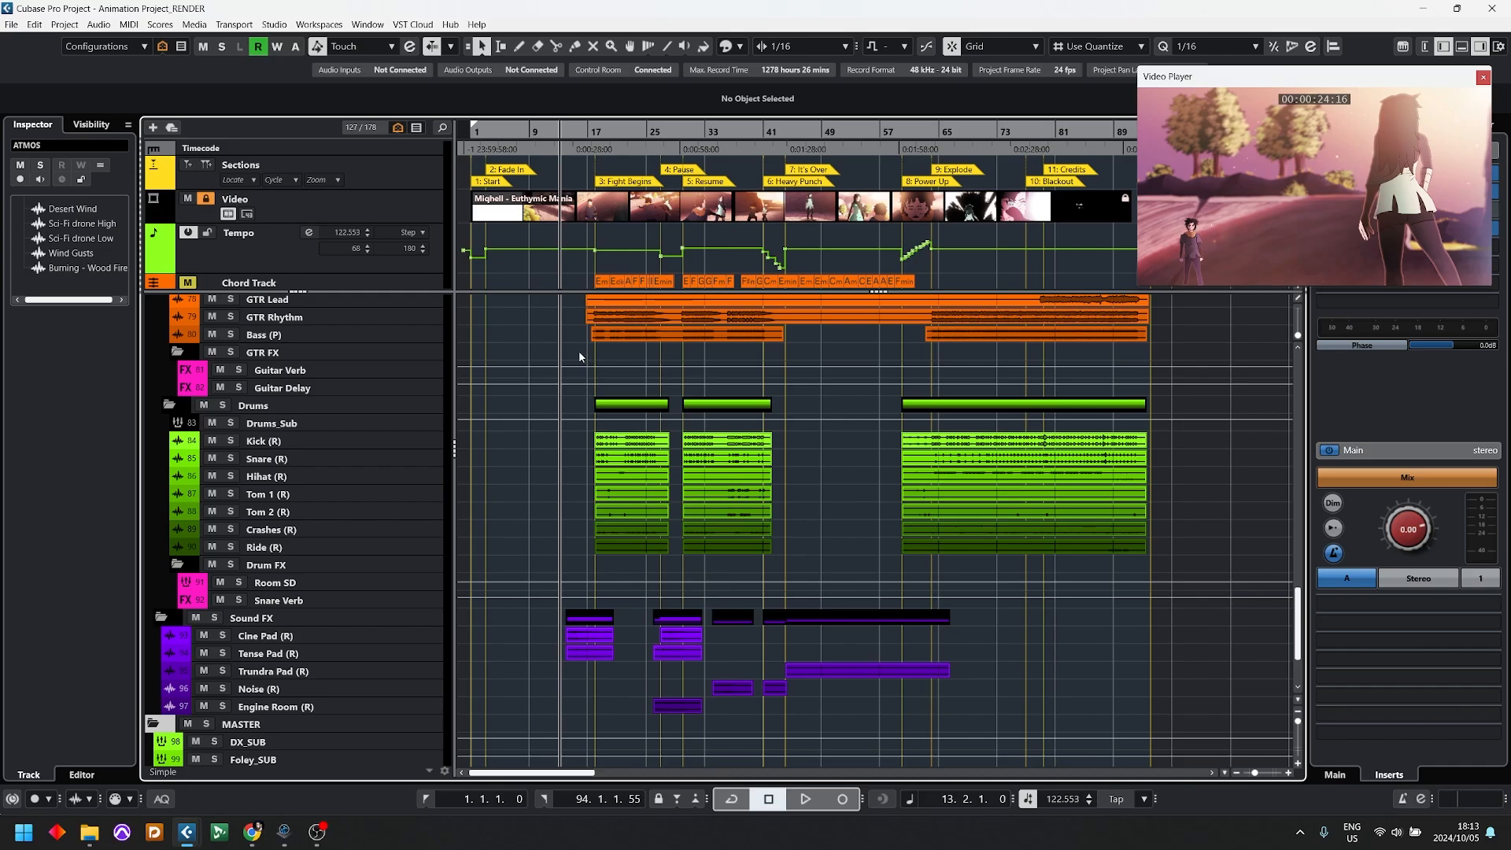
{"action": "scroll", "coordinate": [472, 394], "scroll_direction": "down", "scroll_amount": 3}
{"action": "scroll", "coordinate": [228, 500], "scroll_direction": "up", "scroll_amount": 2}
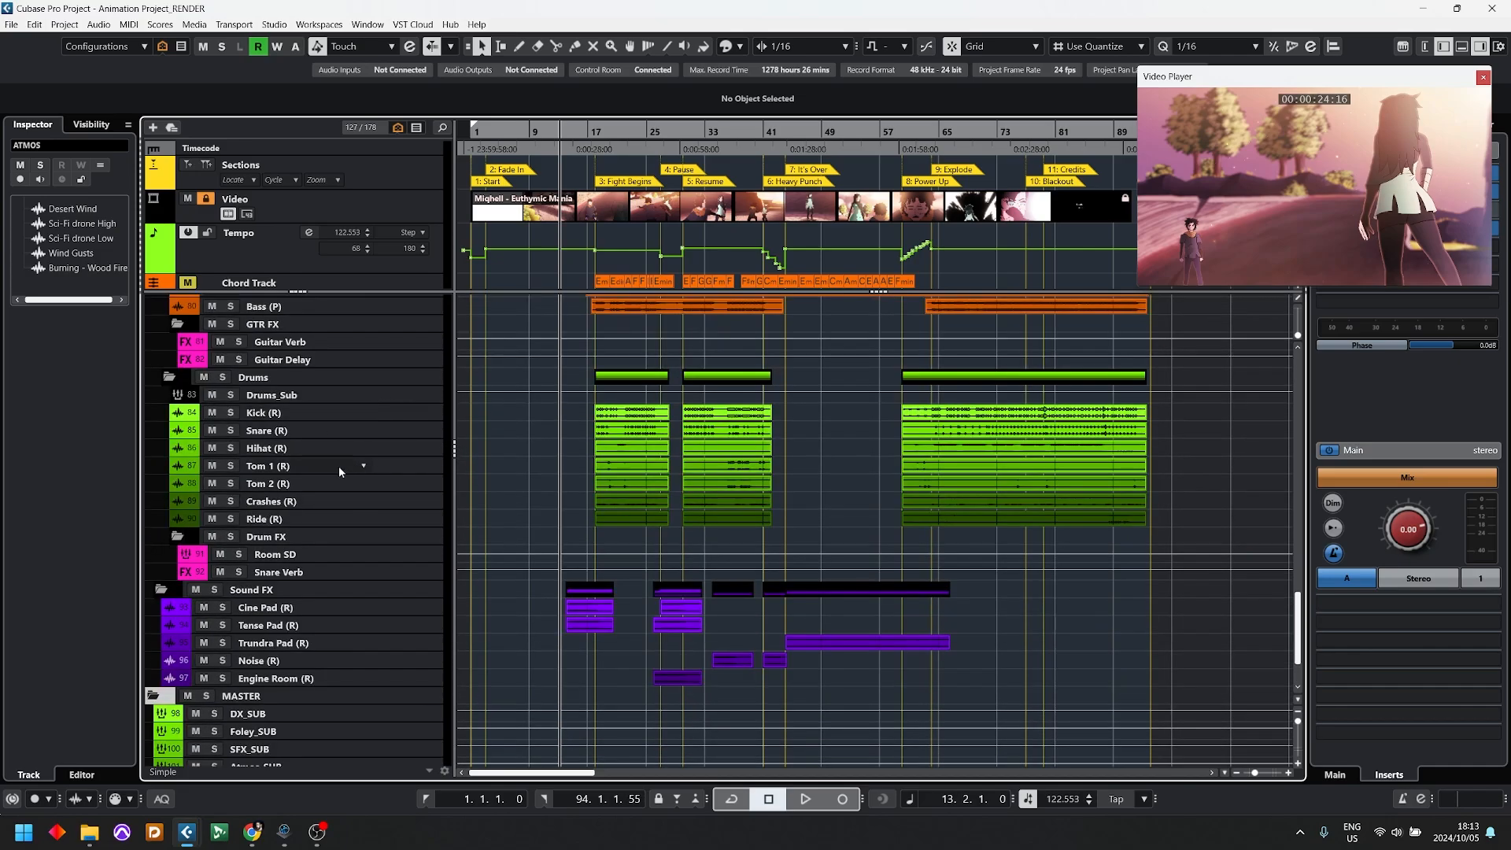
Step: Inspect the MASTER folder's channels, selecting DX_SUB through Music_SUB together, followed by SUB MASTER and Stereo Out individually
{"action": "scroll", "coordinate": [330, 477], "scroll_direction": "down", "scroll_amount": 2}
{"action": "left_click", "coordinate": [258, 622]}
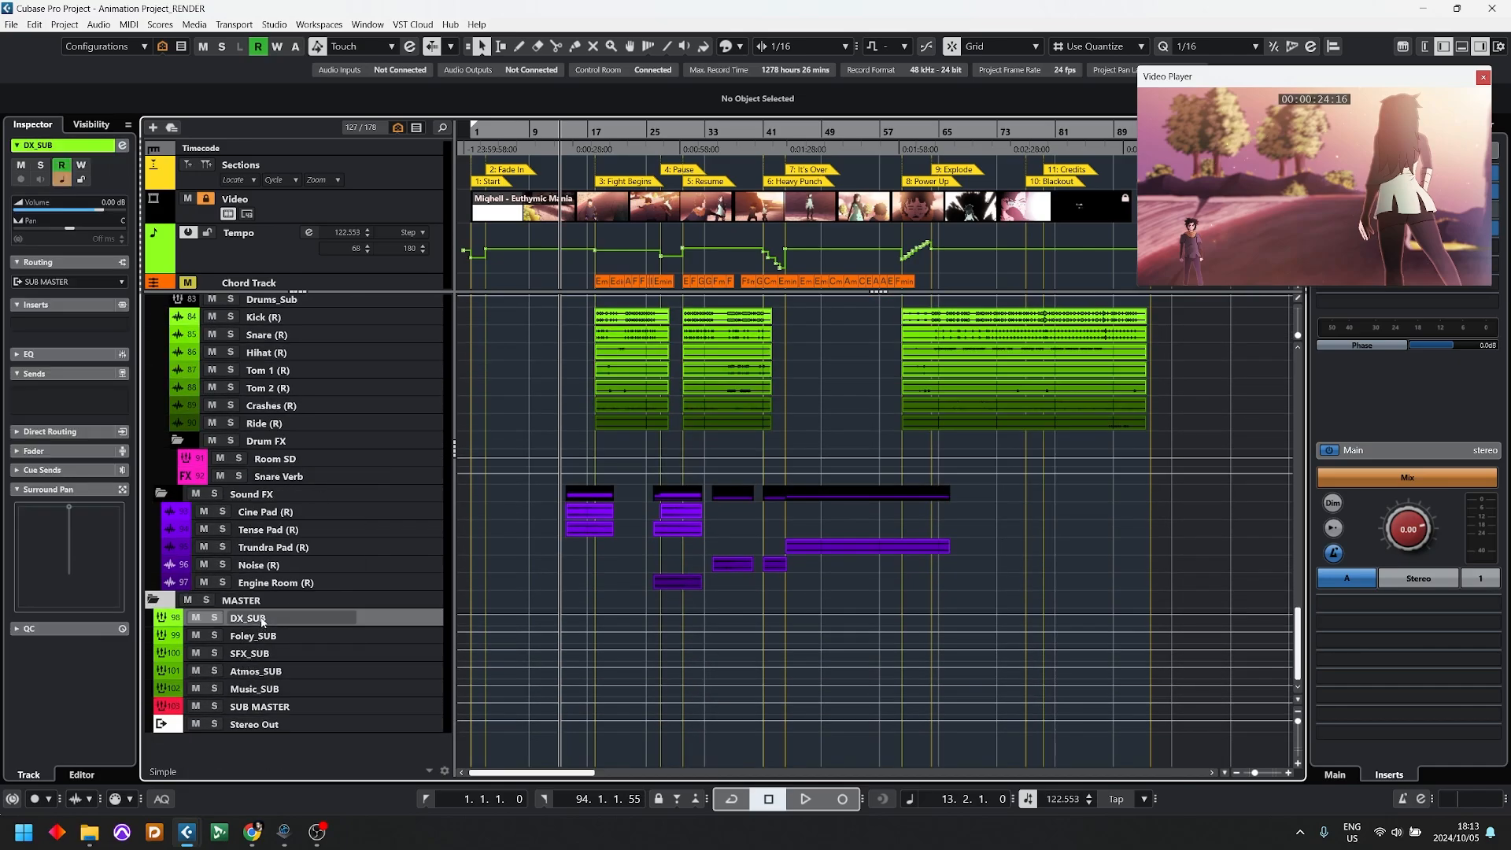
{"action": "left_click", "coordinate": [253, 691], "text": "shift"}
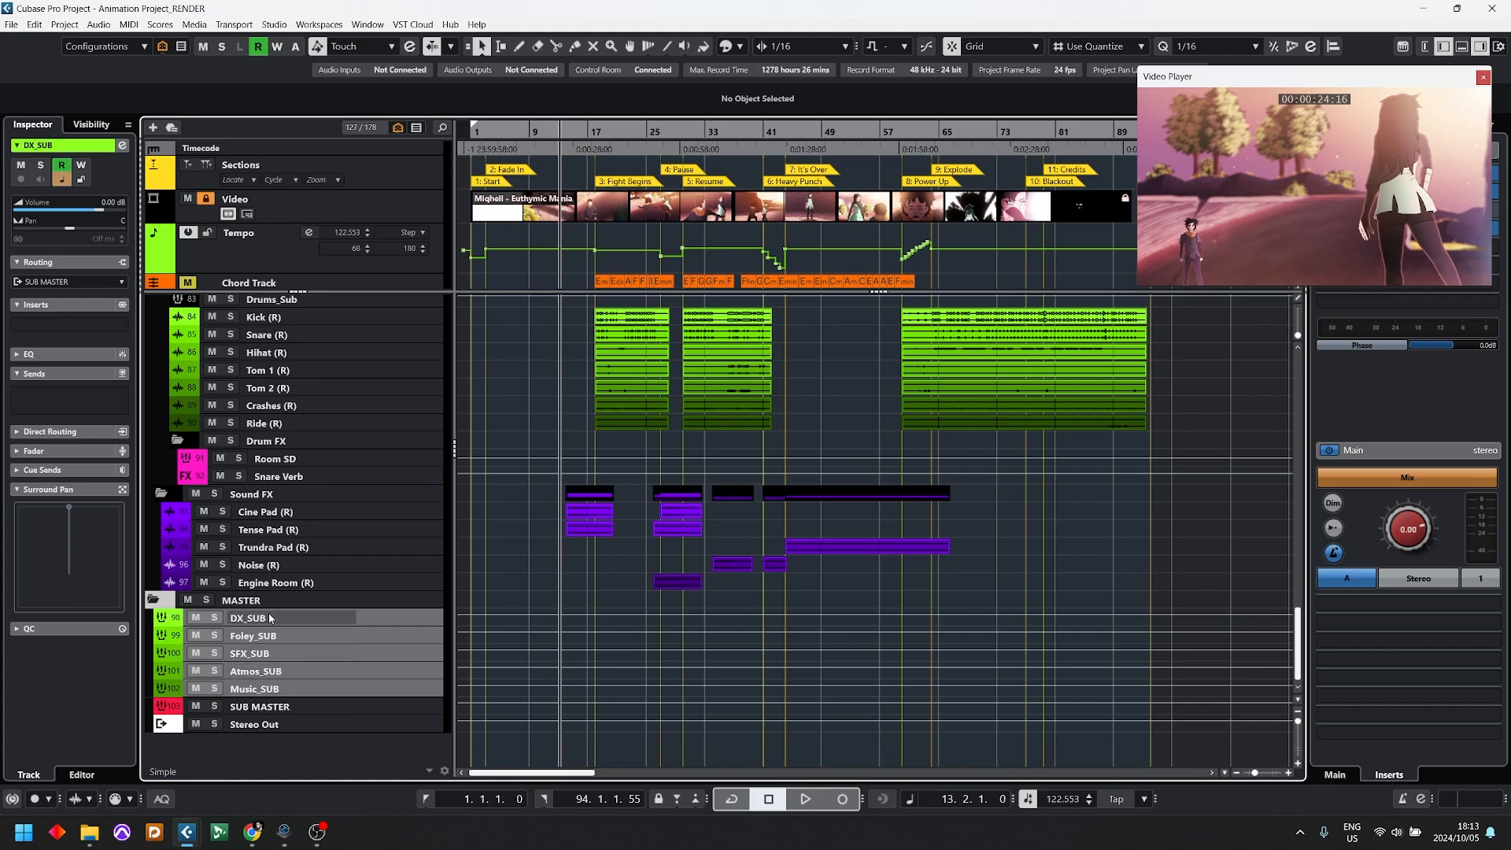
{"action": "left_click", "coordinate": [264, 708]}
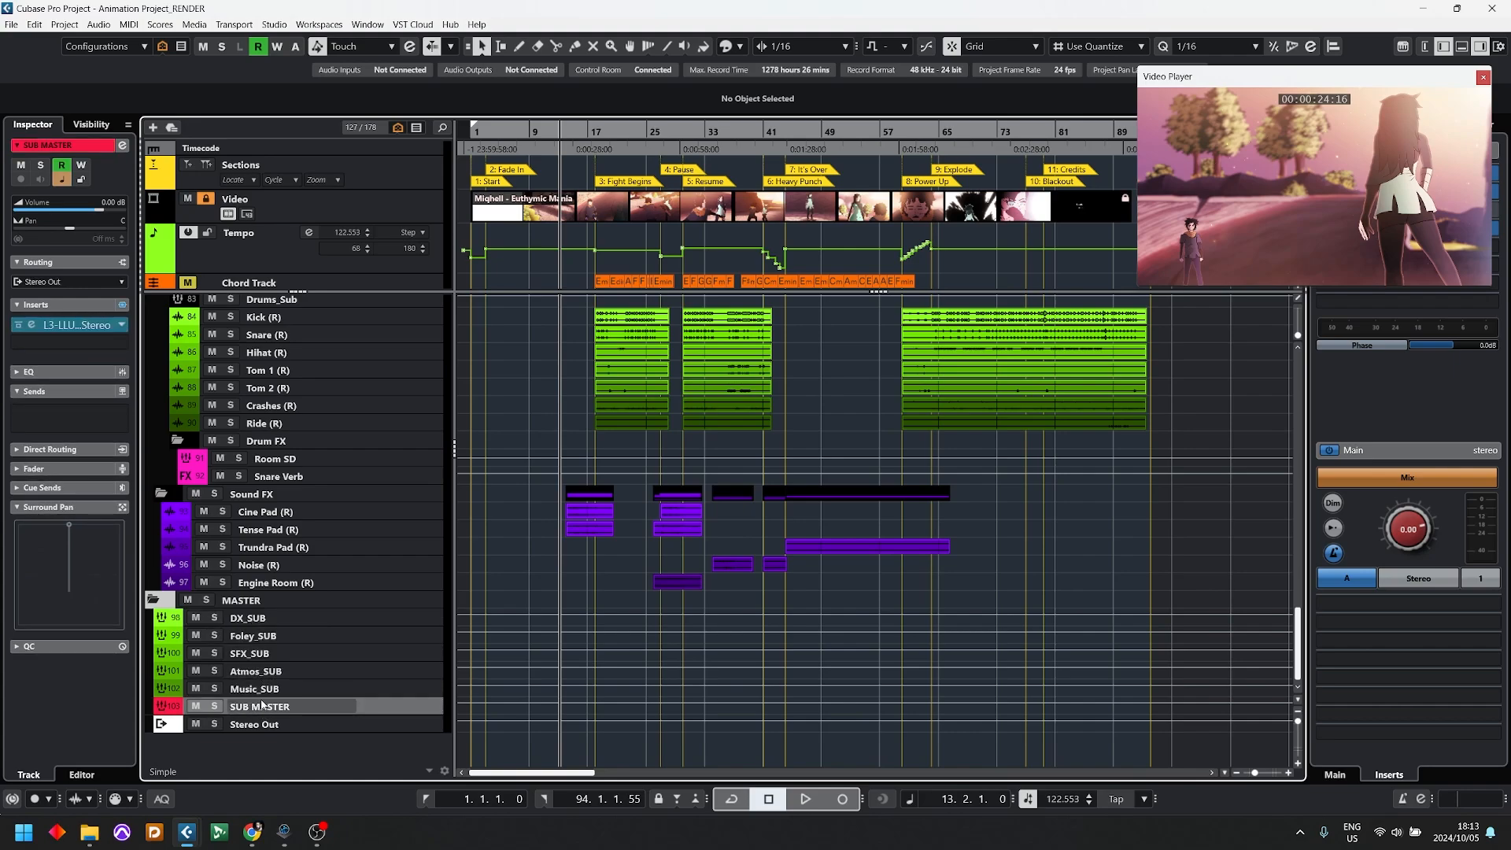
{"action": "left_click", "coordinate": [246, 726]}
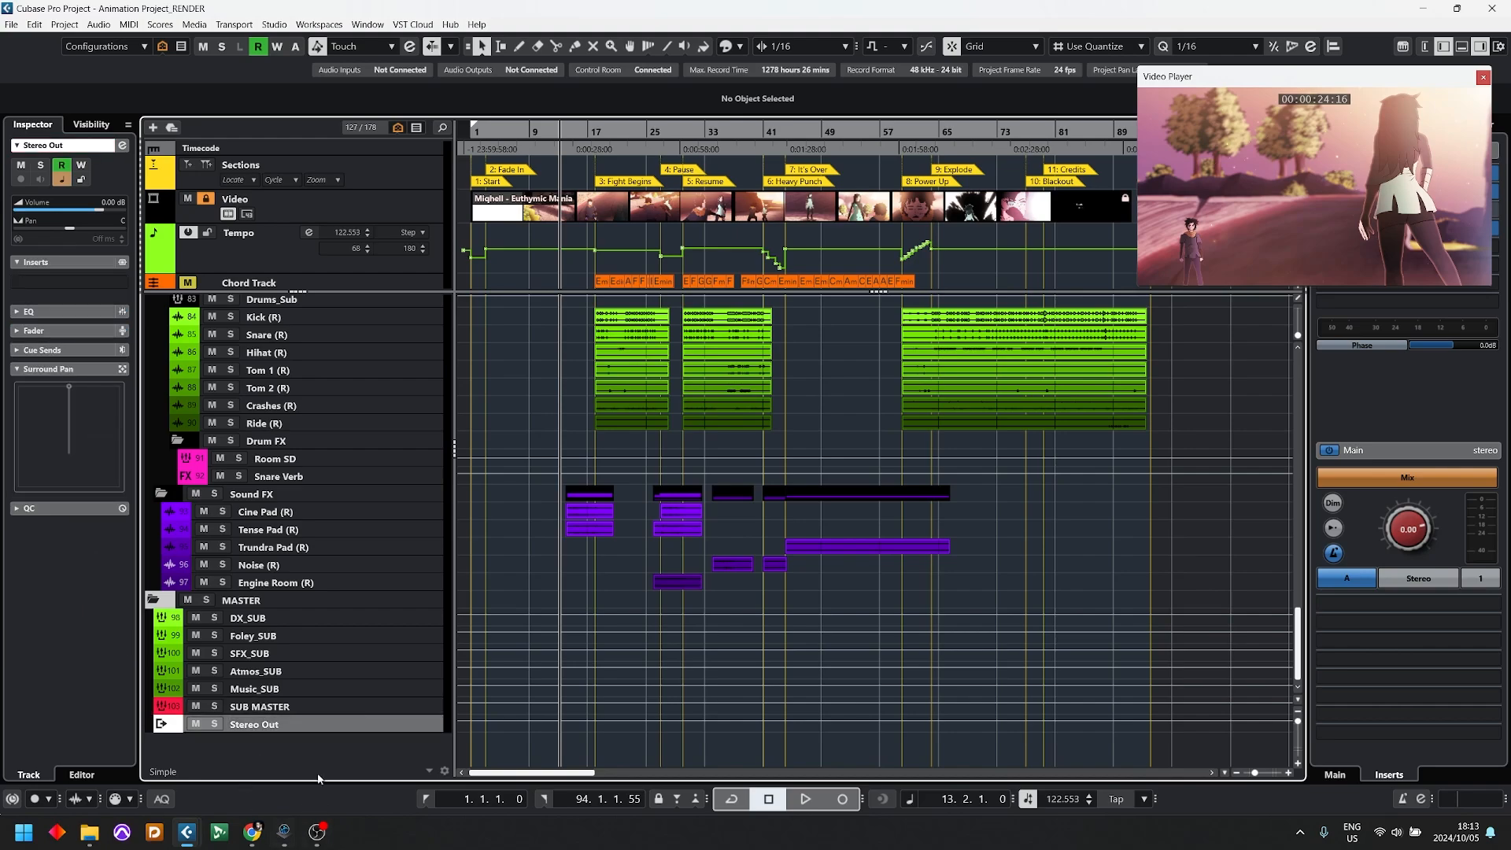
{"action": "left_click", "coordinate": [281, 707]}
Step: Expand the Global FX and VCA folders and review the full track list down to the MASTER channels
{"action": "scroll", "coordinate": [433, 590], "scroll_direction": "up", "scroll_amount": 15}
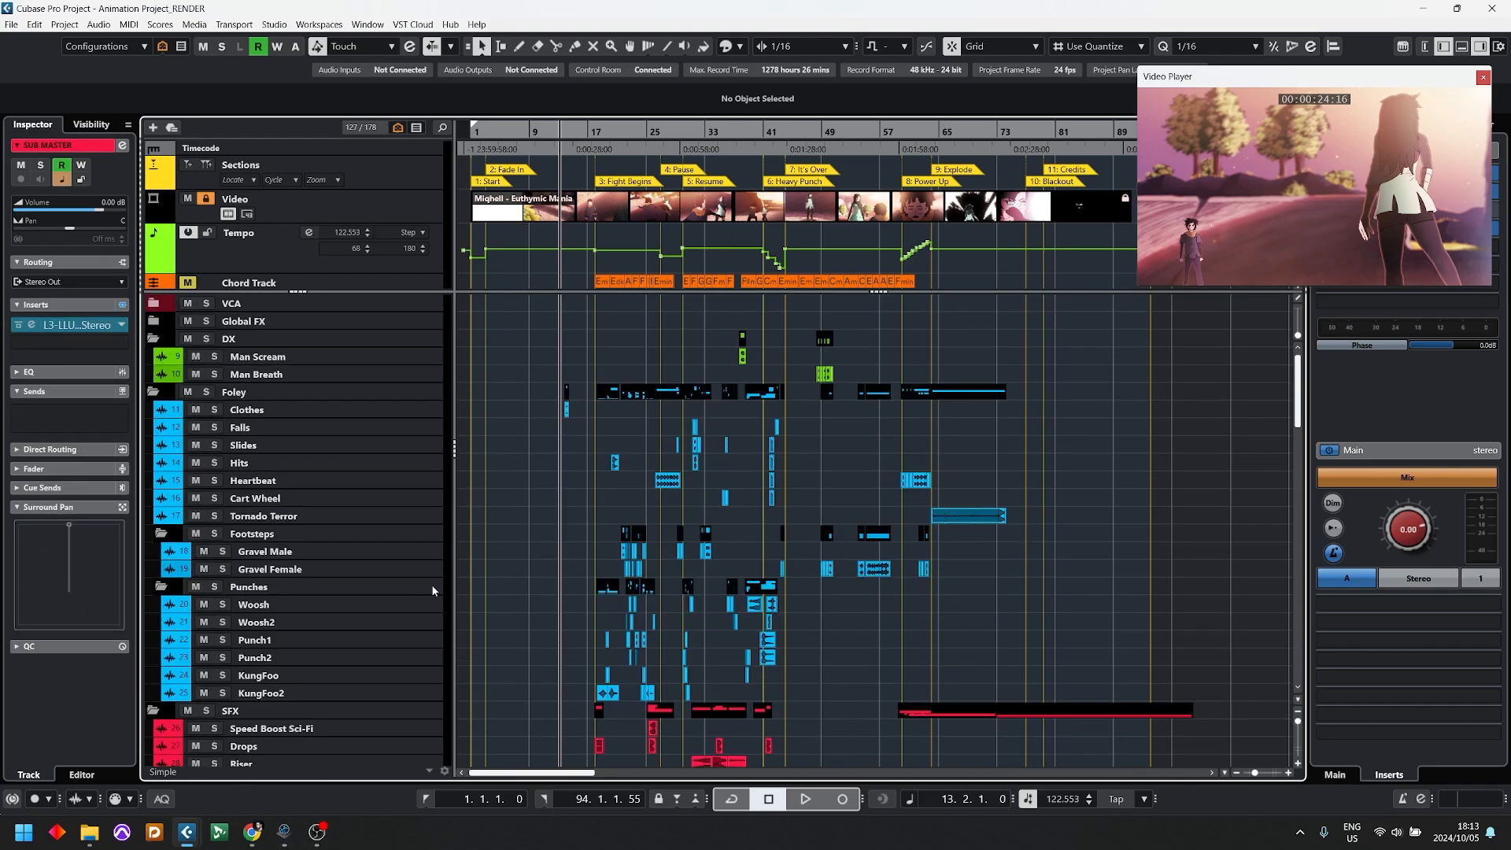
{"action": "left_click", "coordinate": [153, 320]}
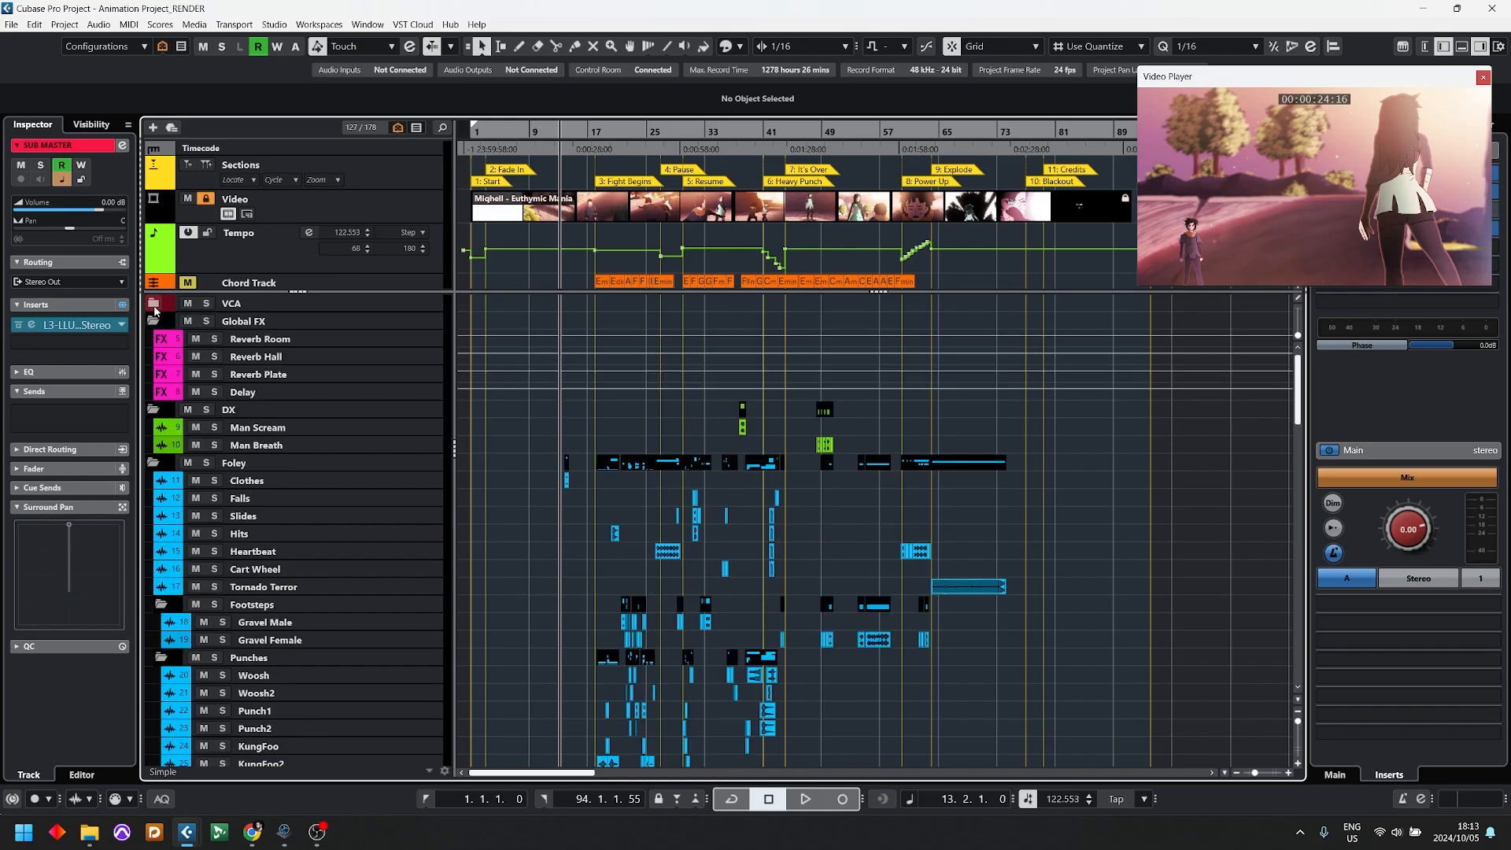
{"action": "scroll", "coordinate": [358, 421], "scroll_direction": "down", "scroll_amount": 8}
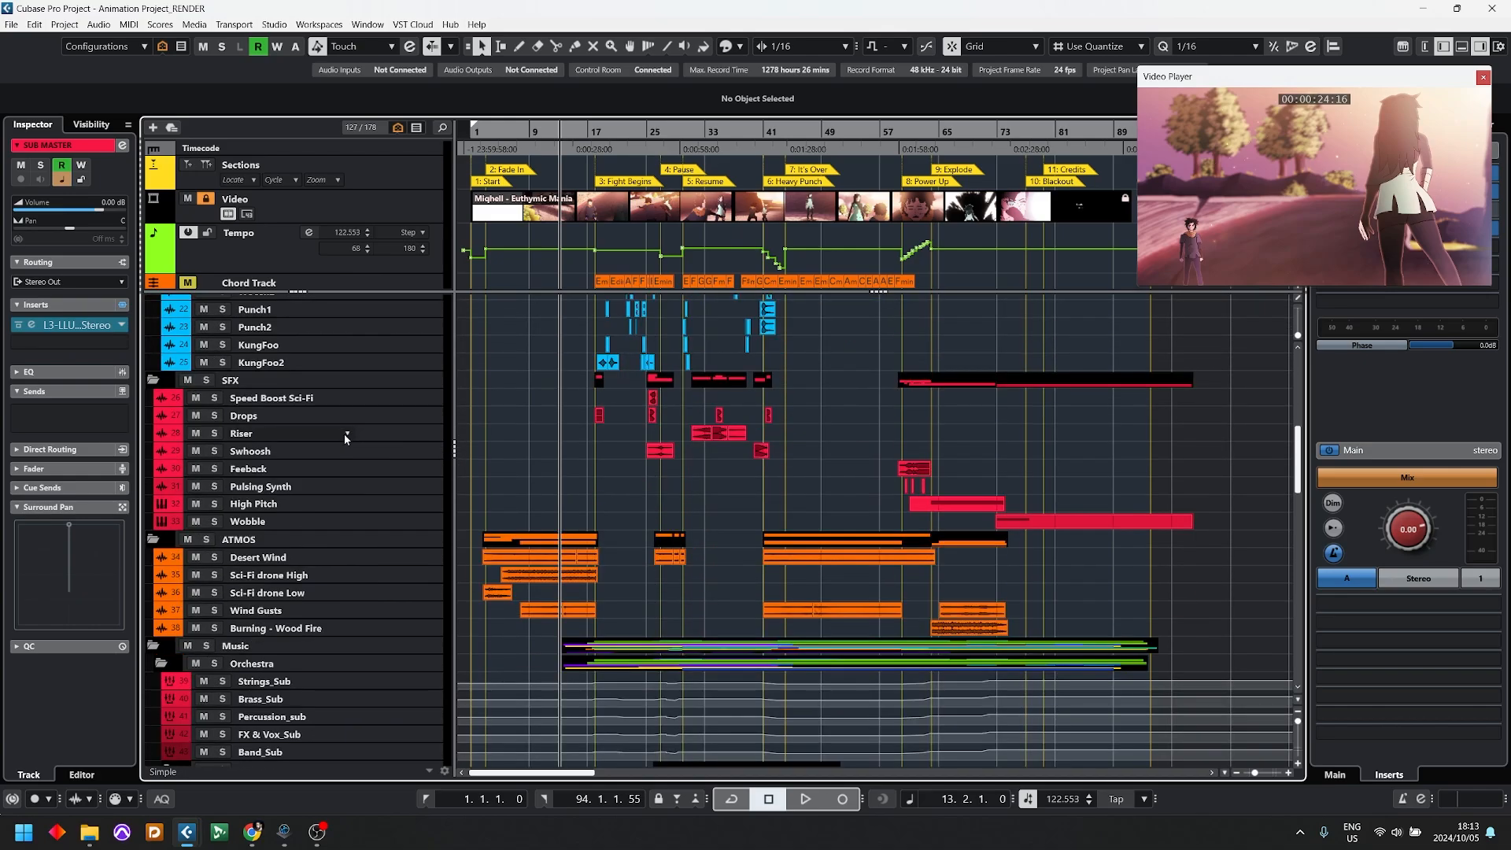
{"action": "scroll", "coordinate": [297, 683], "scroll_direction": "up", "scroll_amount": 3}
{"action": "scroll", "coordinate": [230, 700], "scroll_direction": "down", "scroll_amount": 12}
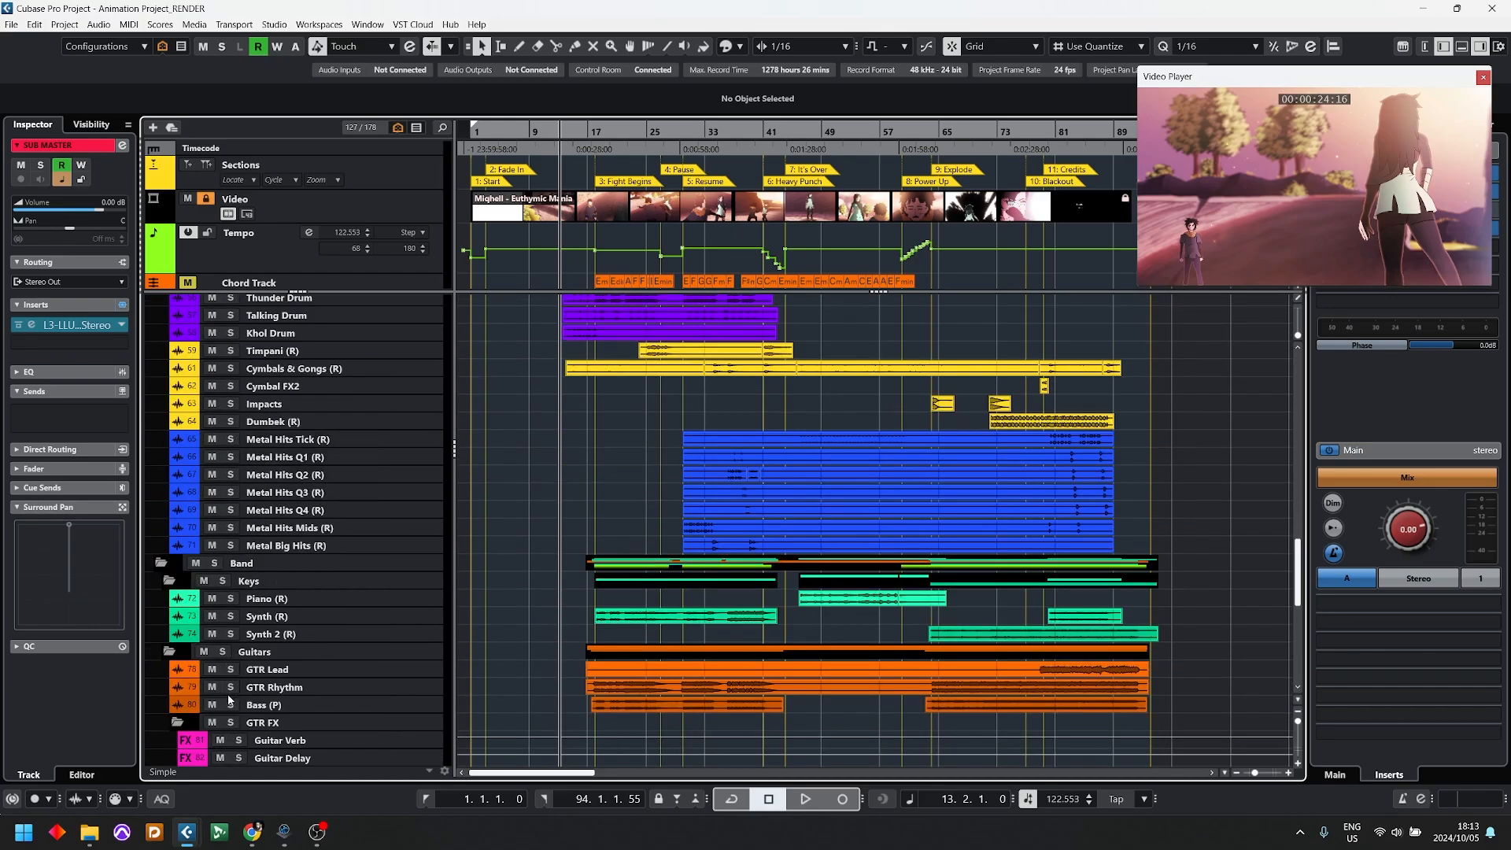
{"action": "scroll", "coordinate": [229, 699], "scroll_direction": "down", "scroll_amount": 10}
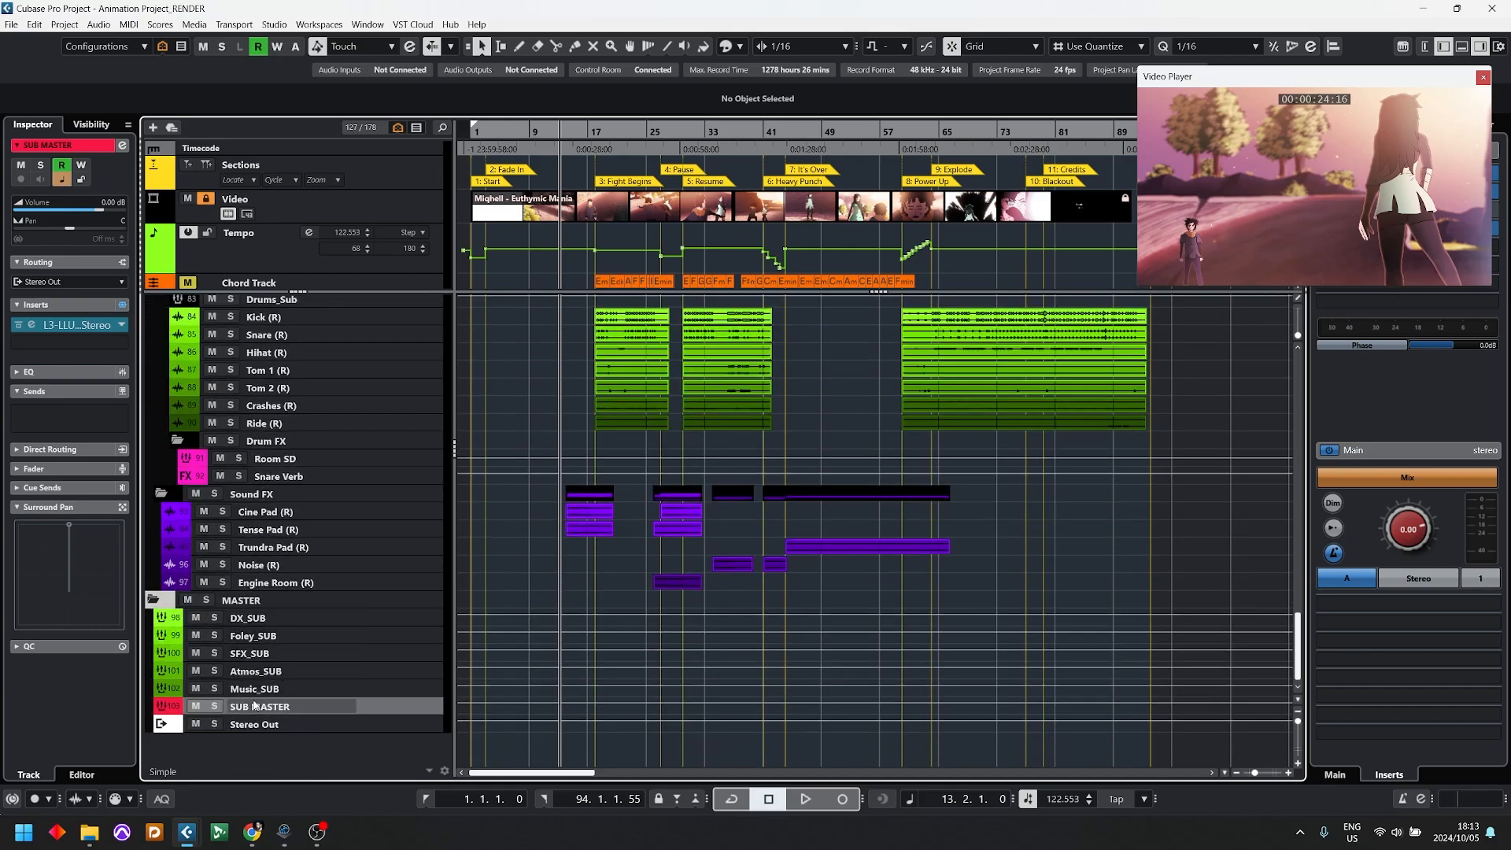
{"action": "scroll", "coordinate": [381, 507], "scroll_direction": "up", "scroll_amount": 20}
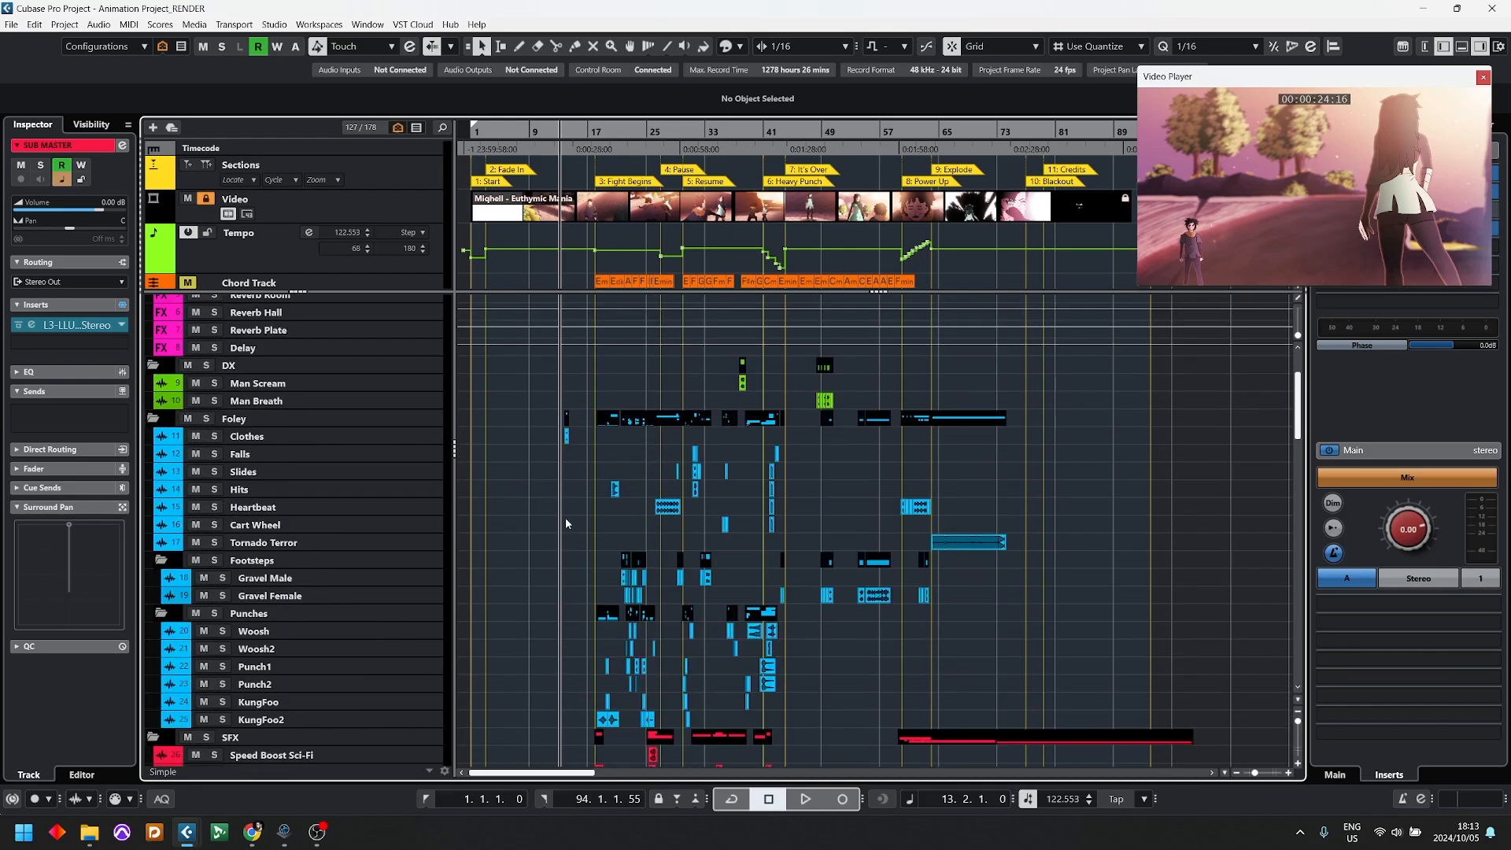
{"action": "scroll", "coordinate": [564, 507], "scroll_direction": "up", "scroll_amount": 3}
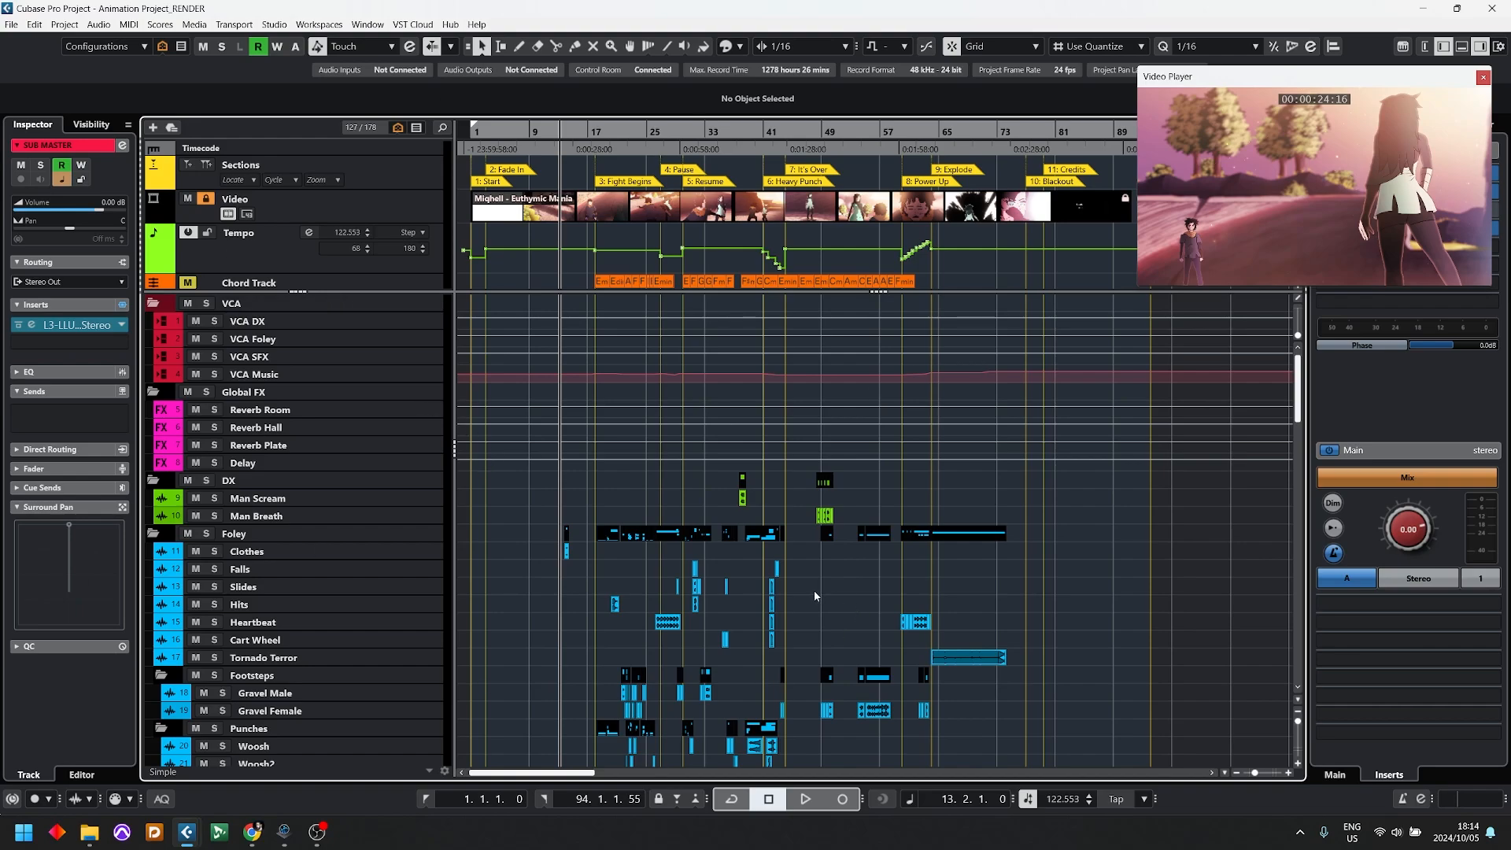
Step: Start a project backup and check the Dolby Atmos Mix folder, returning to the main animation project folder
{"action": "left_click", "coordinate": [35, 25]}
{"action": "mouse_move", "coordinate": [11, 24]}
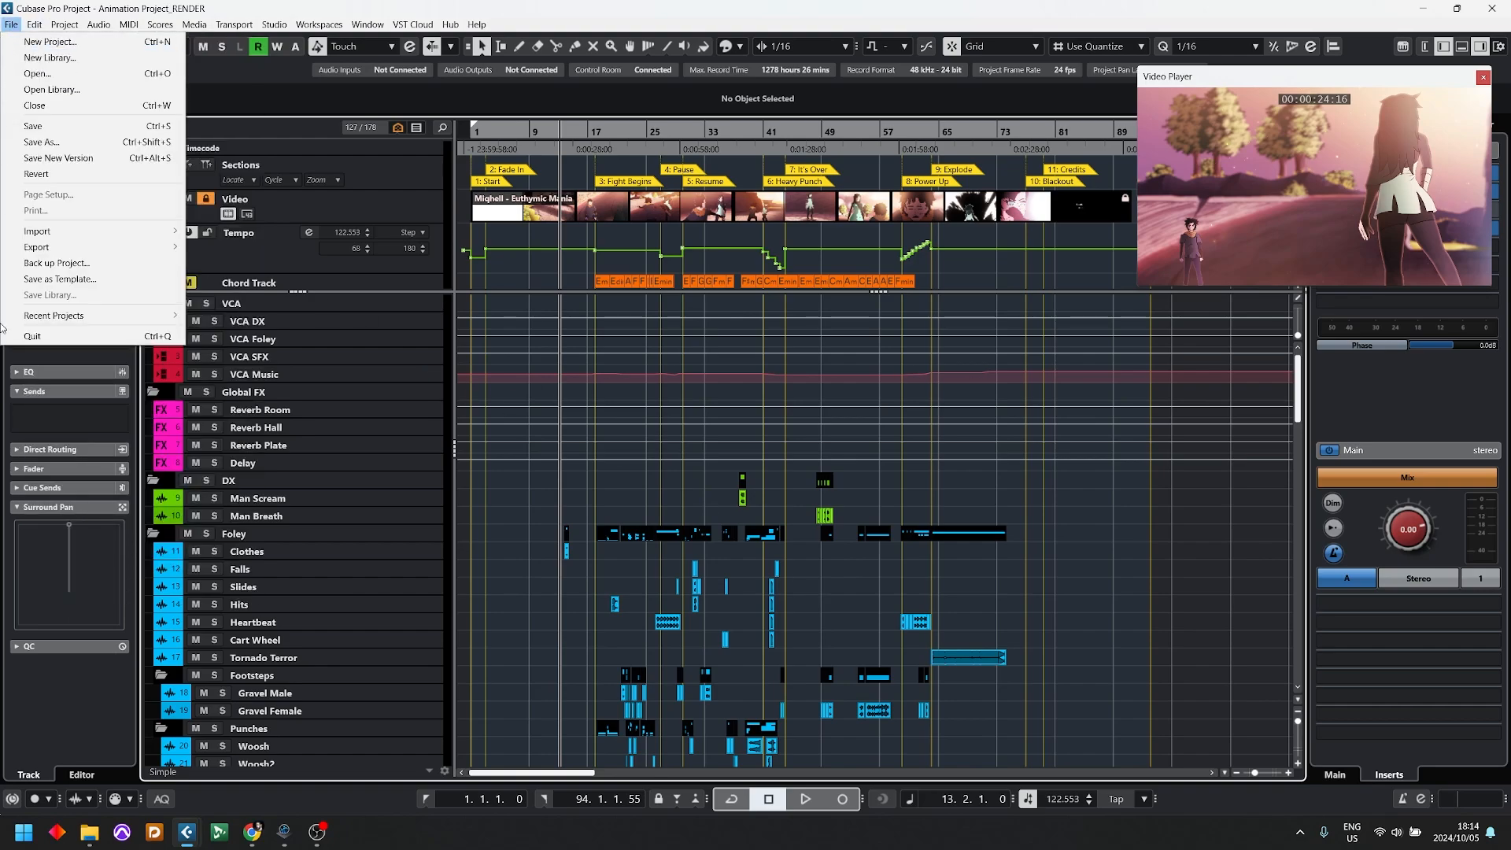
{"action": "left_click", "coordinate": [73, 264]}
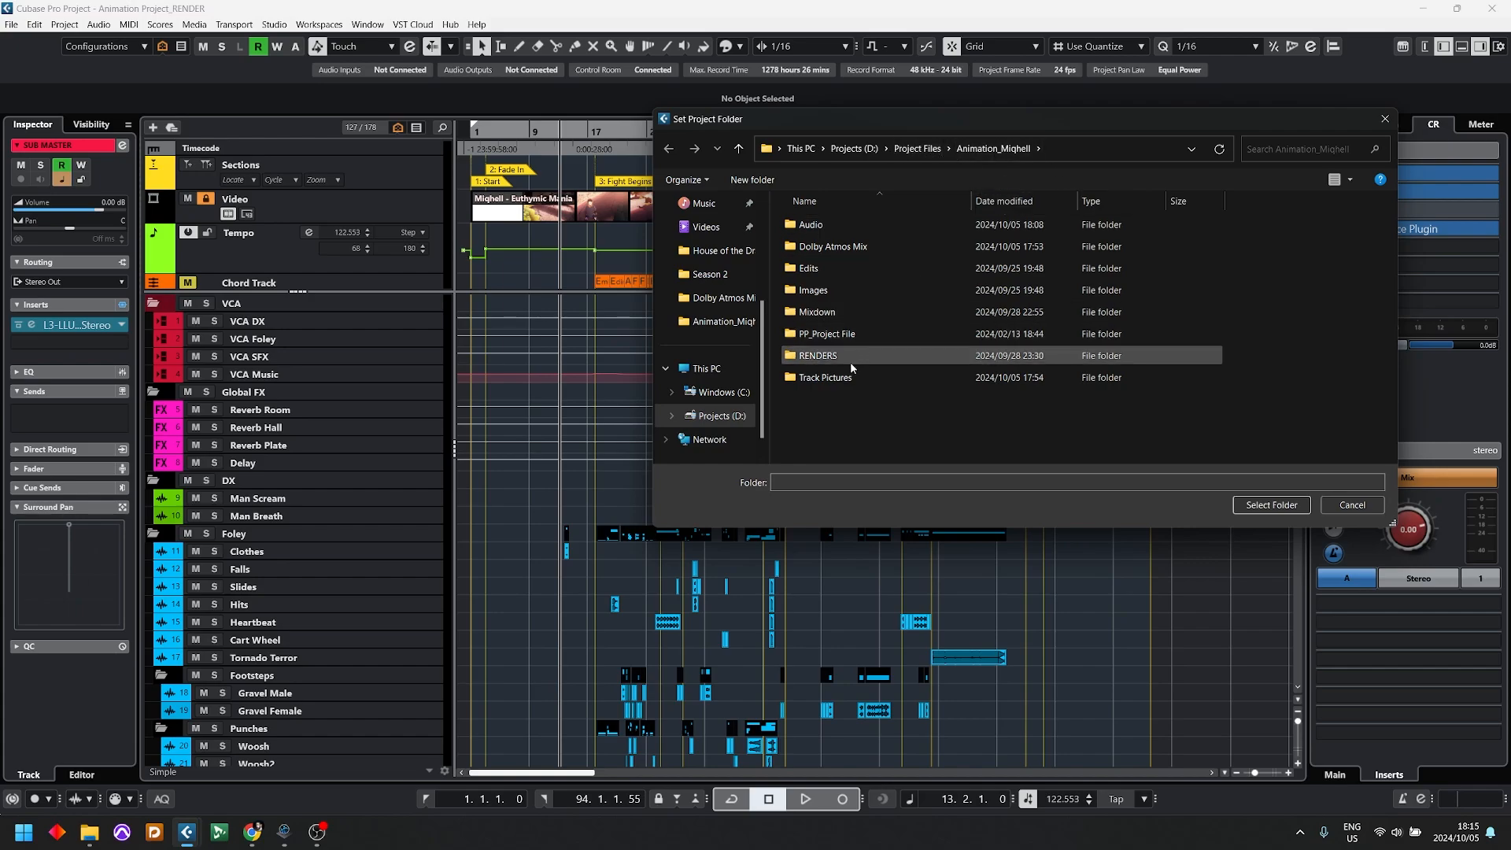
{"action": "left_click", "coordinate": [843, 251]}
{"action": "double_click", "coordinate": [844, 251]}
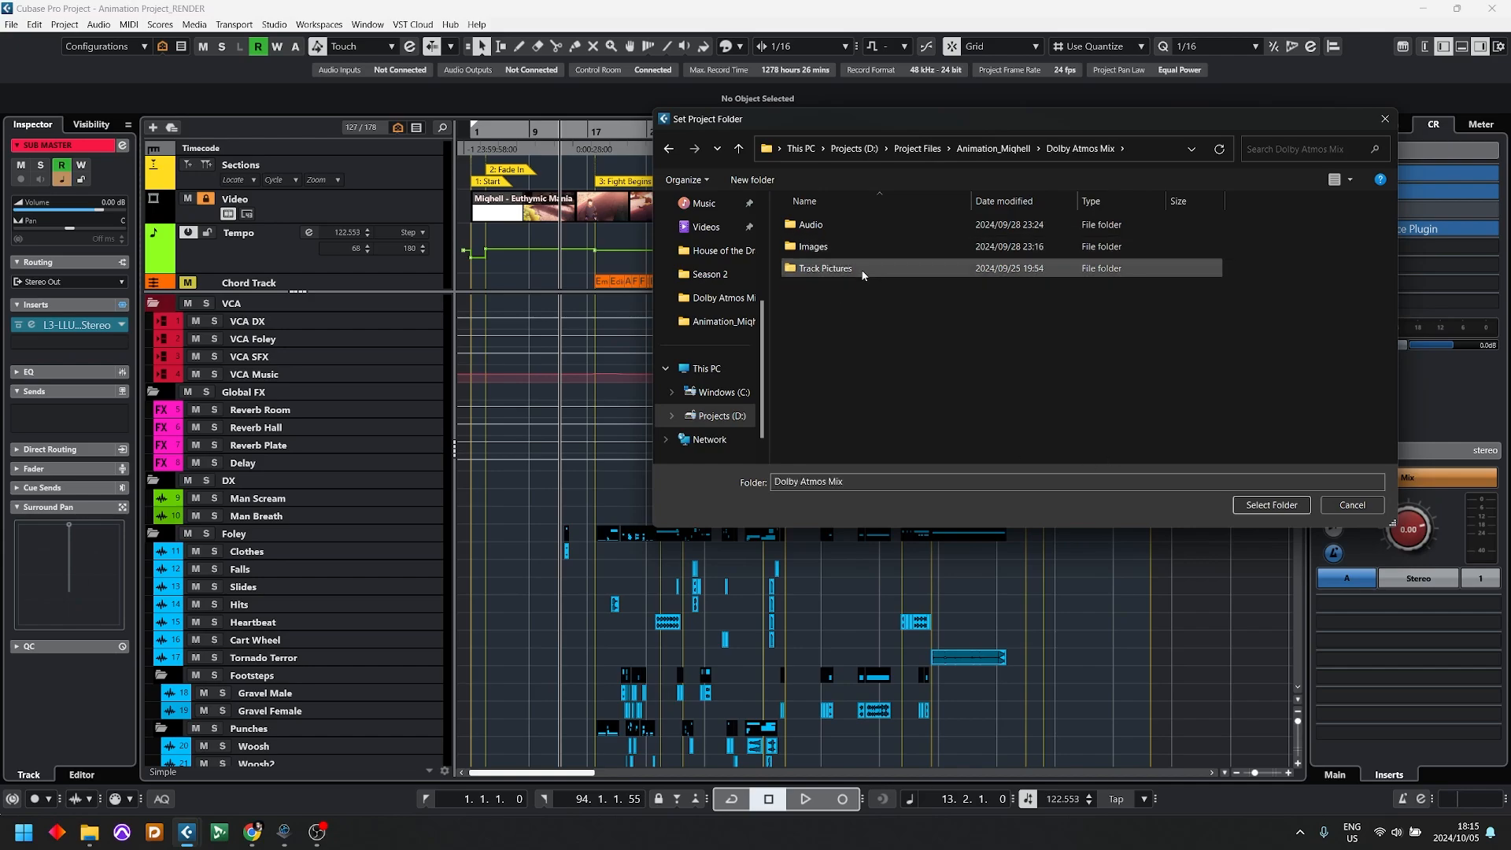
{"action": "left_click", "coordinate": [999, 152]}
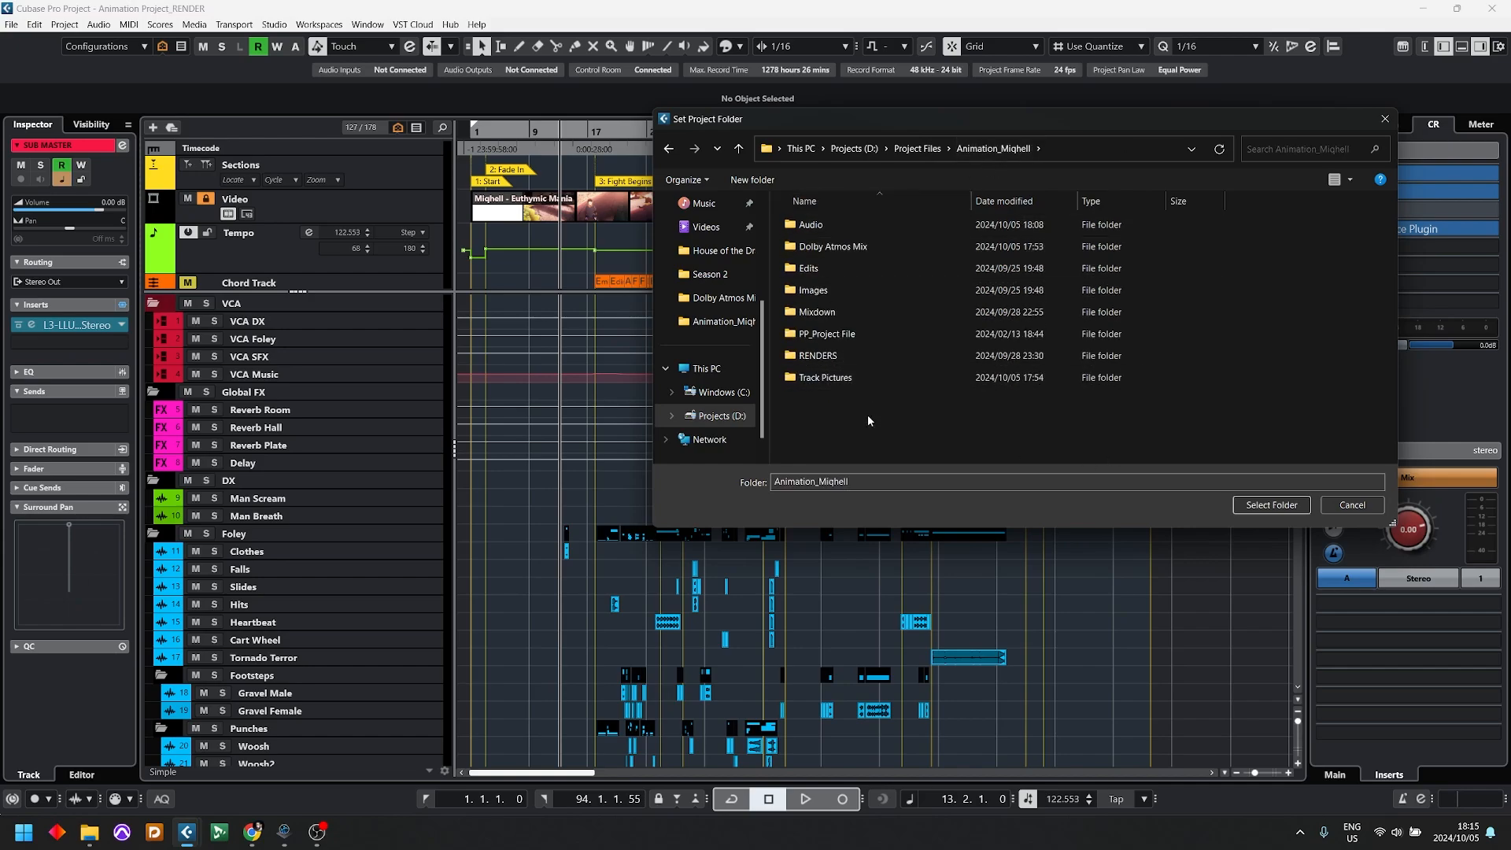
Step: Create a folder named DA Mix 2 Example inside the animation project folder and choose it as the backup destination
{"action": "right_click", "coordinate": [901, 436]}
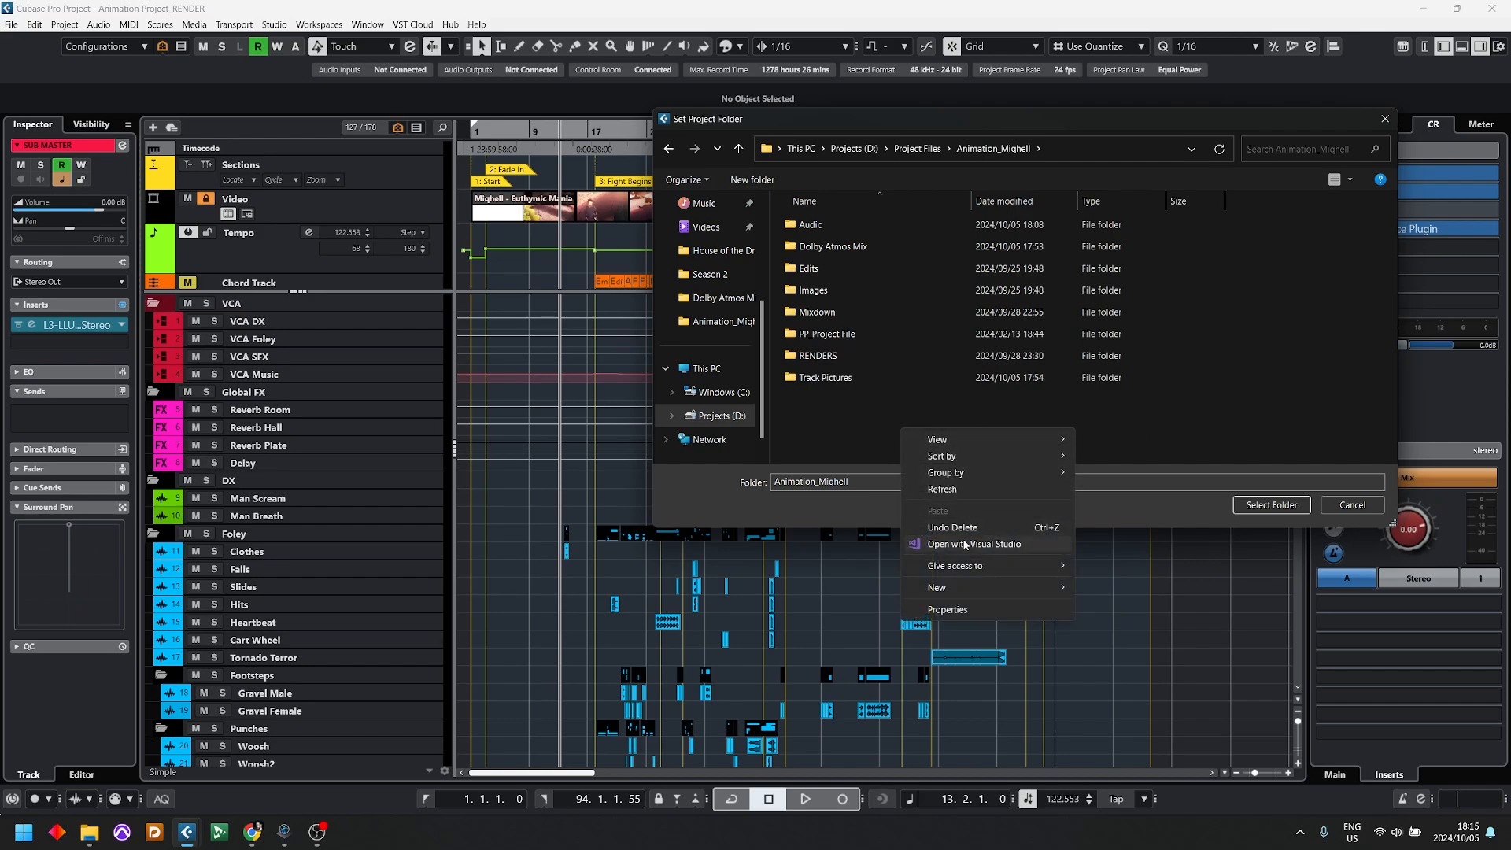
{"action": "mouse_move", "coordinate": [954, 587]}
{"action": "left_click", "coordinate": [1121, 587]}
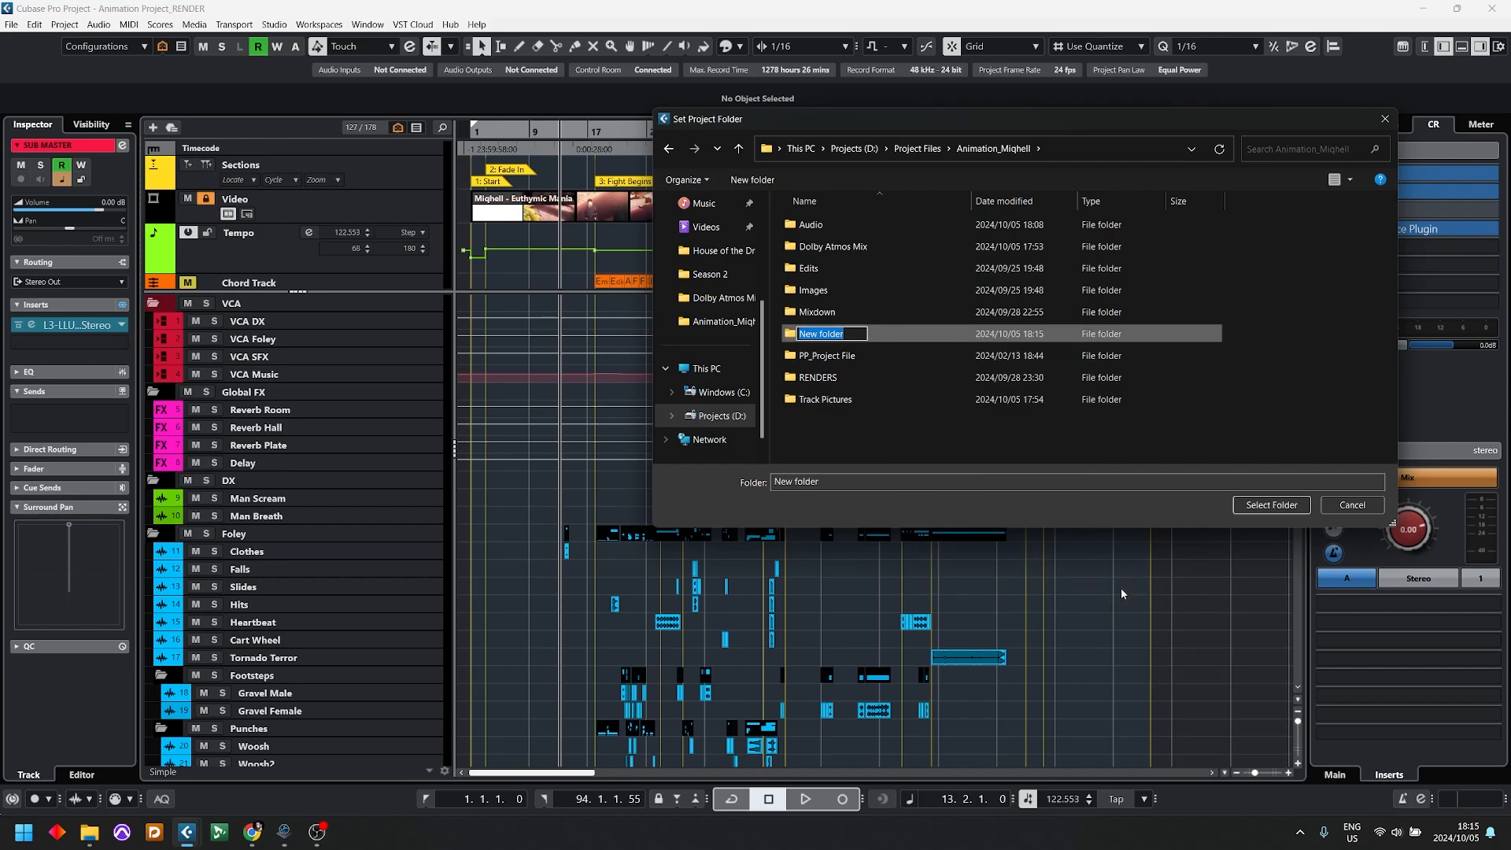
{"action": "type", "text": "DA Mix 2 Example"}
{"action": "key", "text": "Return"}
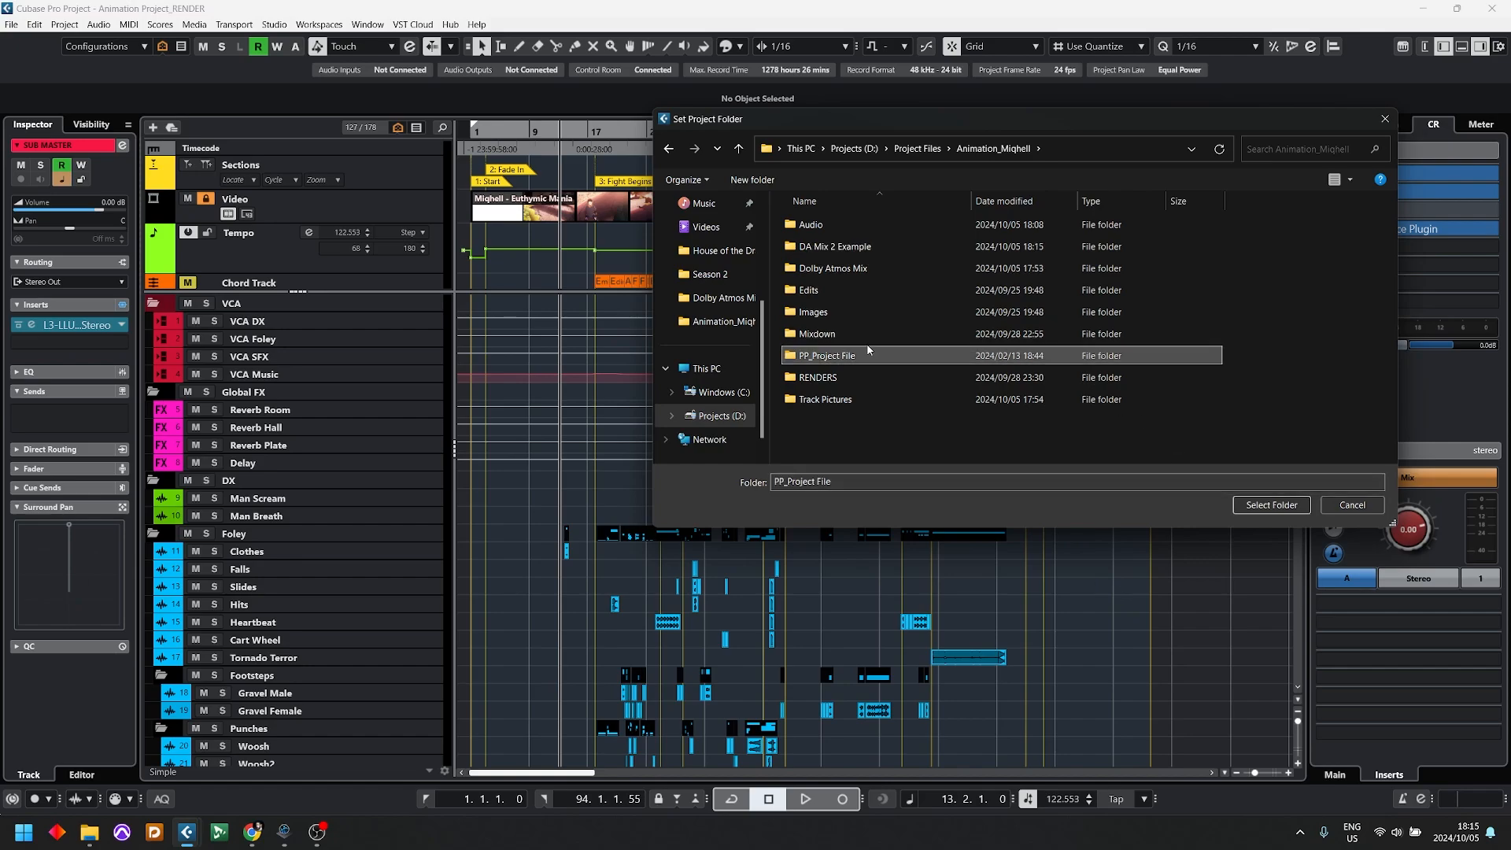
{"action": "double_click", "coordinate": [825, 248]}
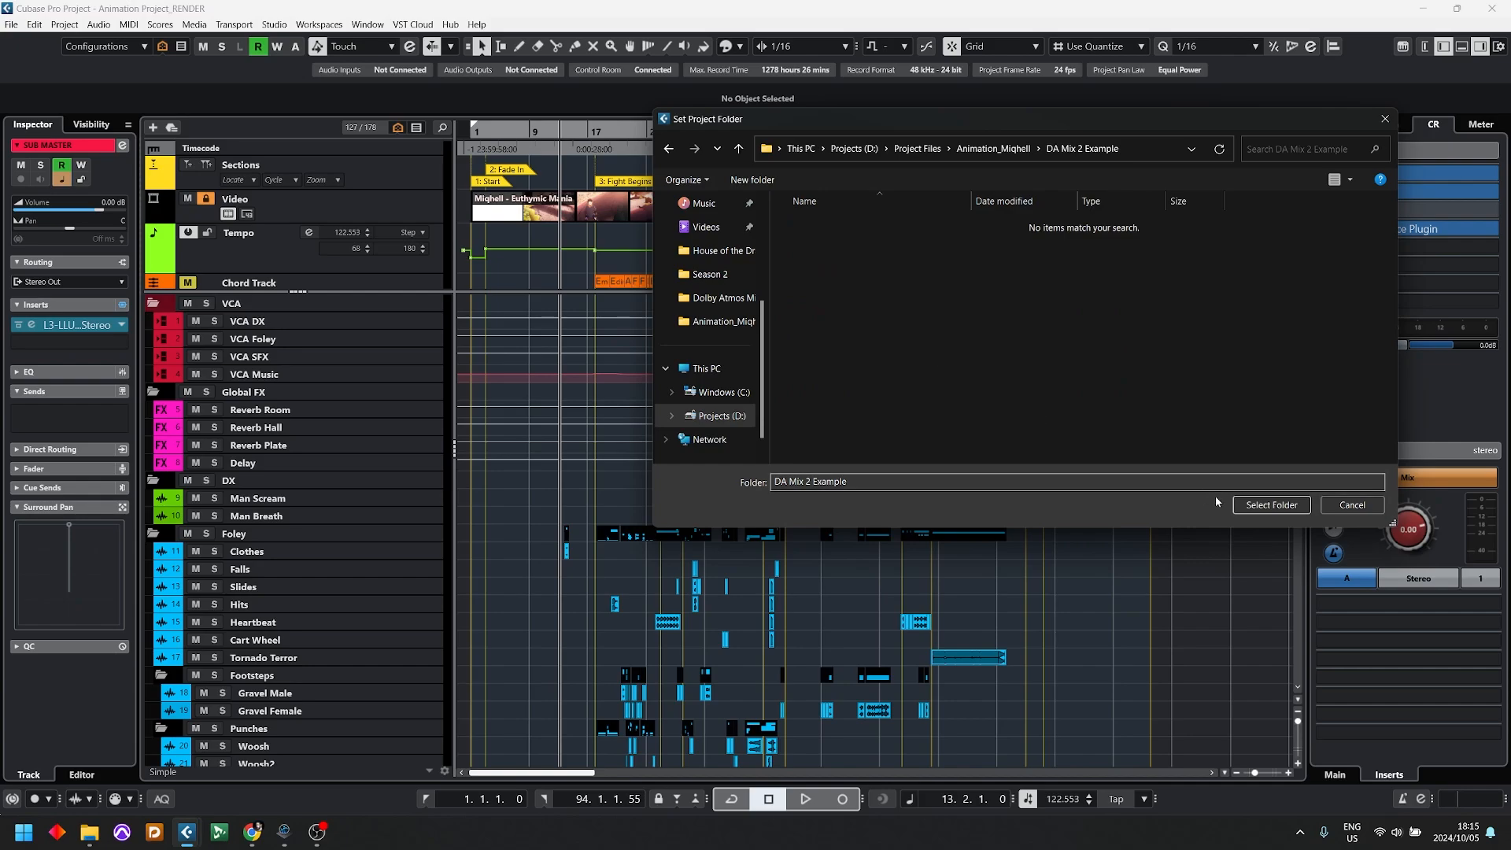
{"action": "left_click", "coordinate": [1271, 504]}
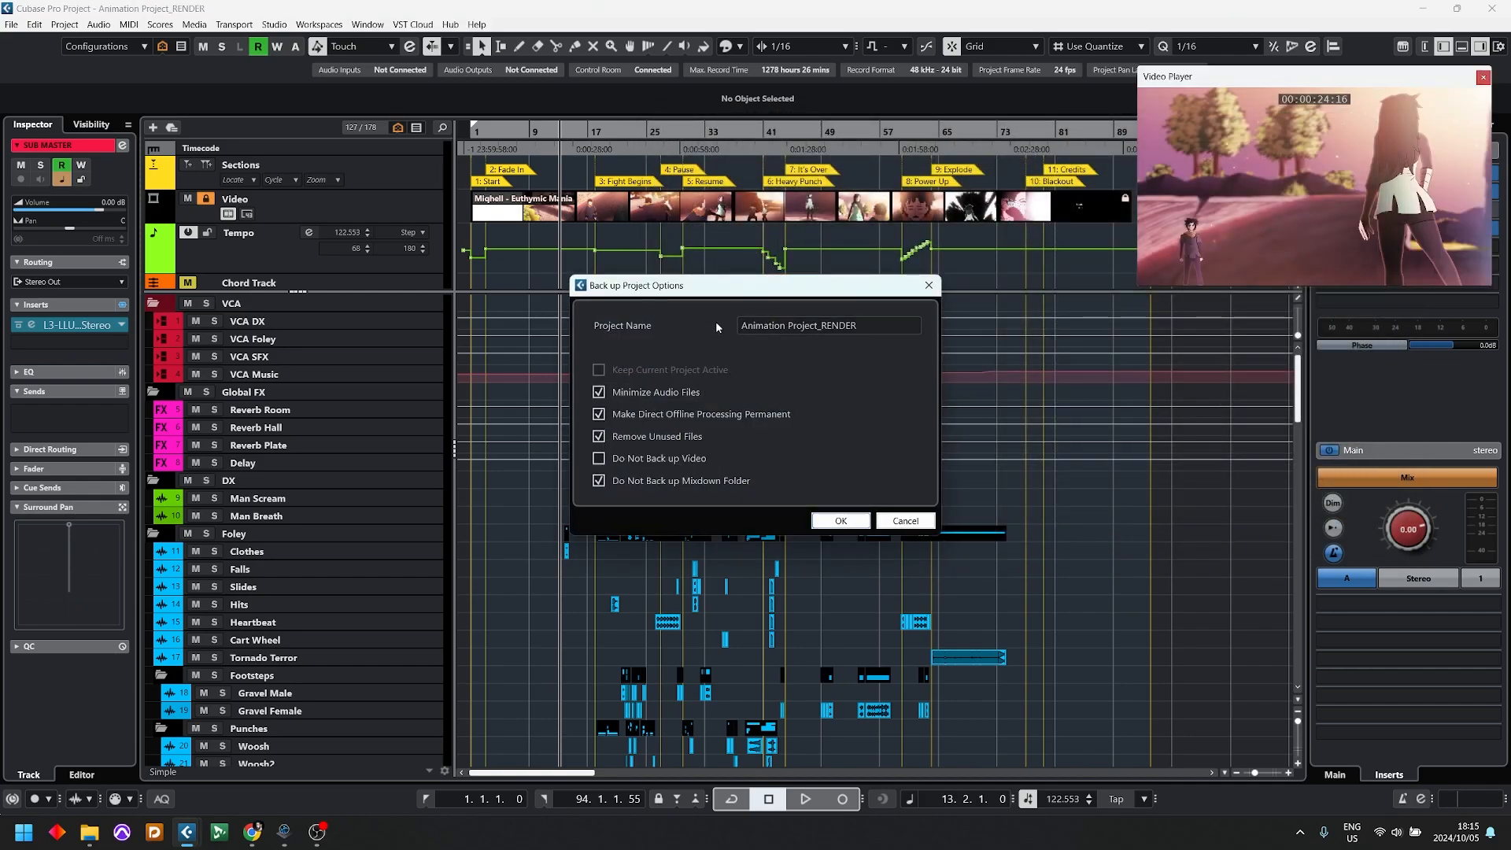
Step: Name the backup Dummy Animation Project and run it with the existing backup options
{"action": "left_click_drag", "start_coordinate": [726, 289], "coordinate": [747, 244]}
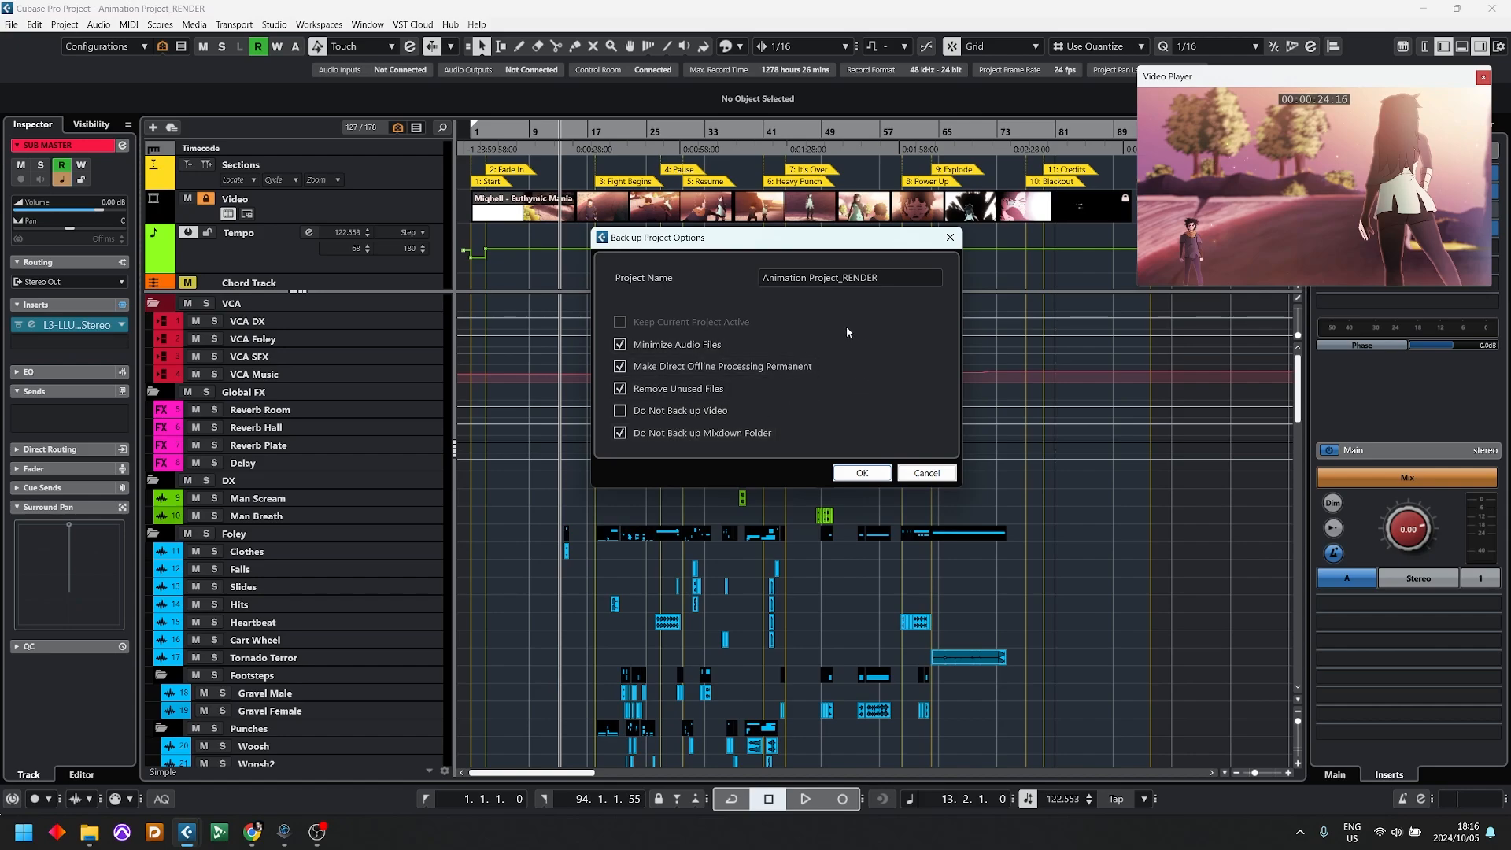
{"action": "left_click", "coordinate": [873, 279]}
{"action": "left_click_drag", "start_coordinate": [892, 276], "coordinate": [700, 270]}
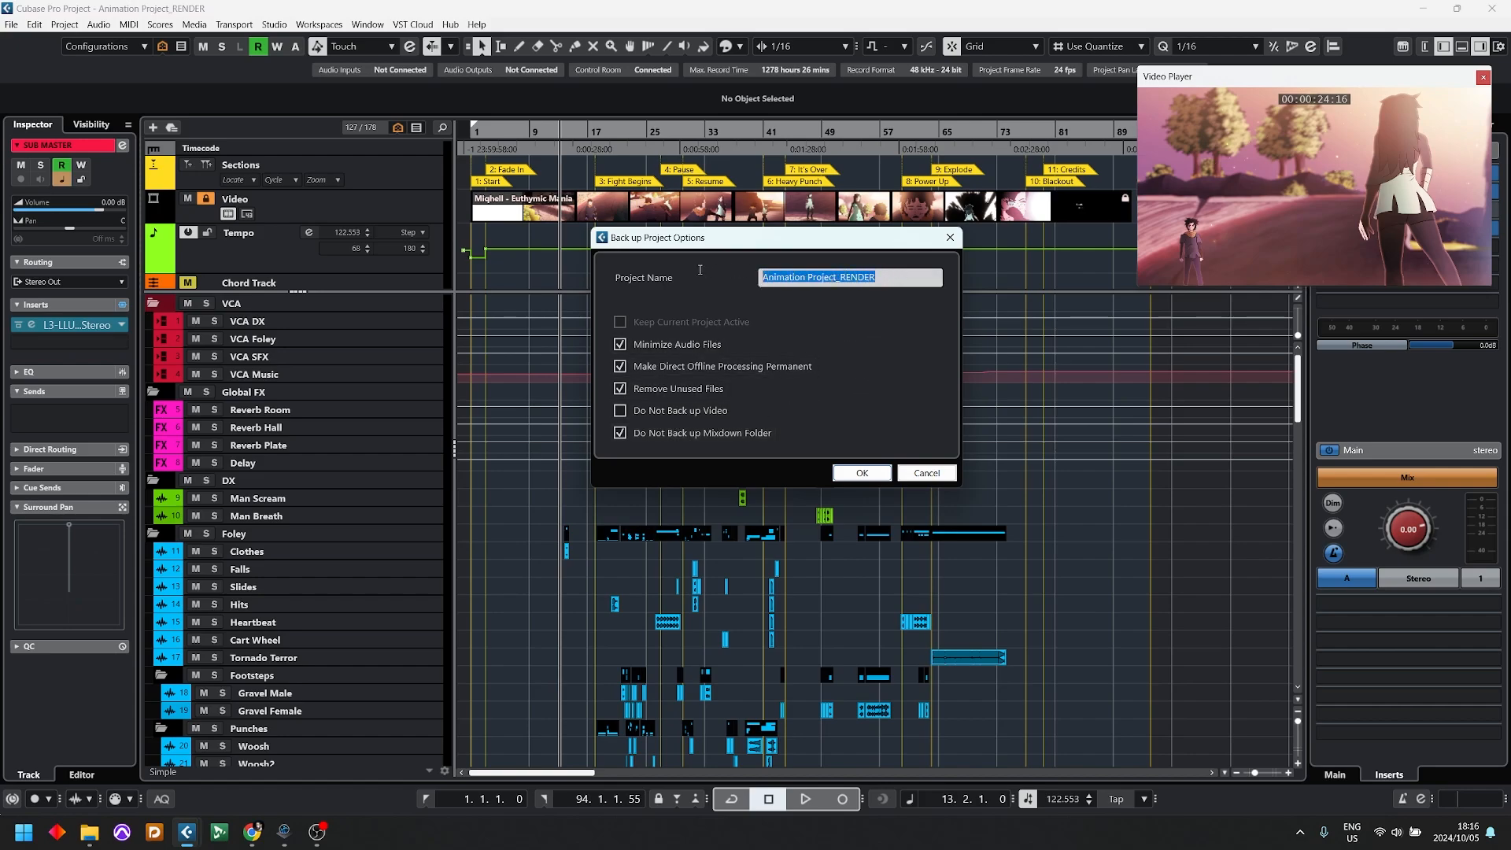
{"action": "type", "text": "D"}
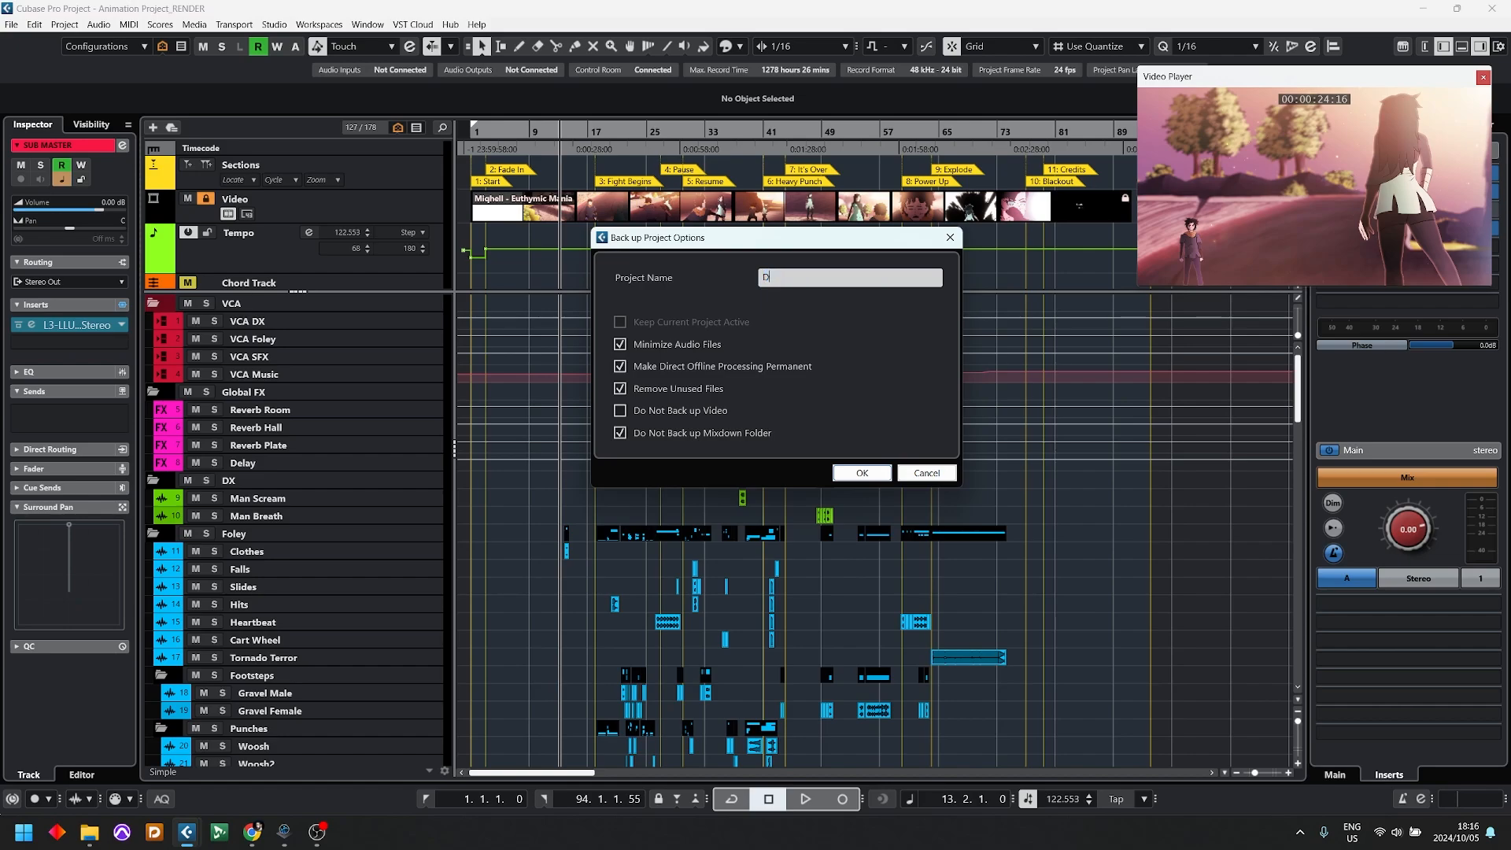
{"action": "type", "text": "ummy Animation Project"}
{"action": "left_click", "coordinate": [854, 478]}
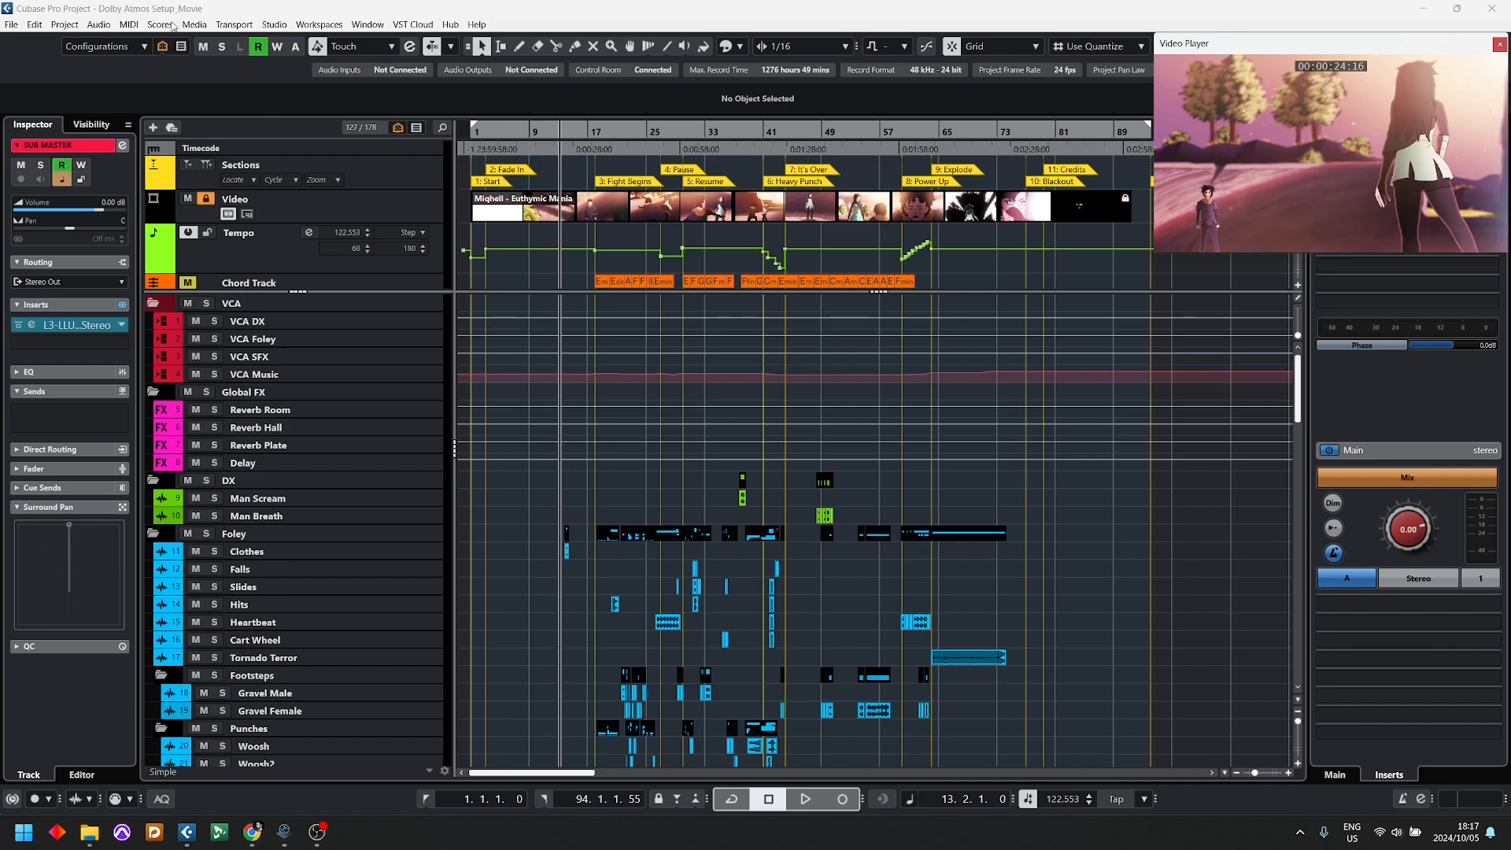
Step: Look through the track list around the drum and percussion tracks, and open the SoundID Reference Plugin in the control room monitor inserts
{"action": "scroll", "coordinate": [735, 525], "scroll_direction": "down", "scroll_amount": 15}
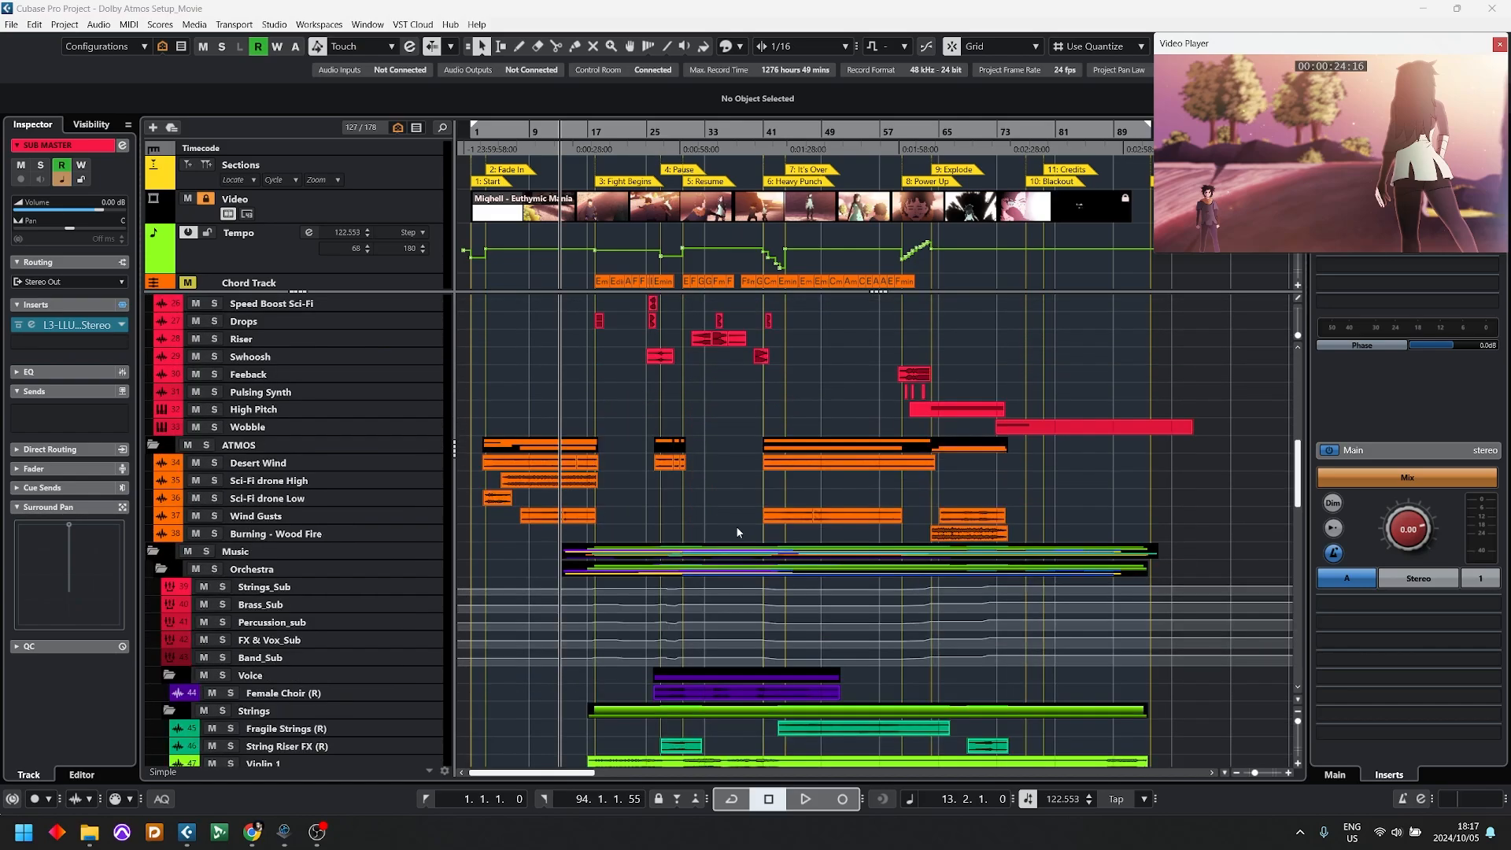
{"action": "scroll", "coordinate": [741, 540], "scroll_direction": "up", "scroll_amount": 12}
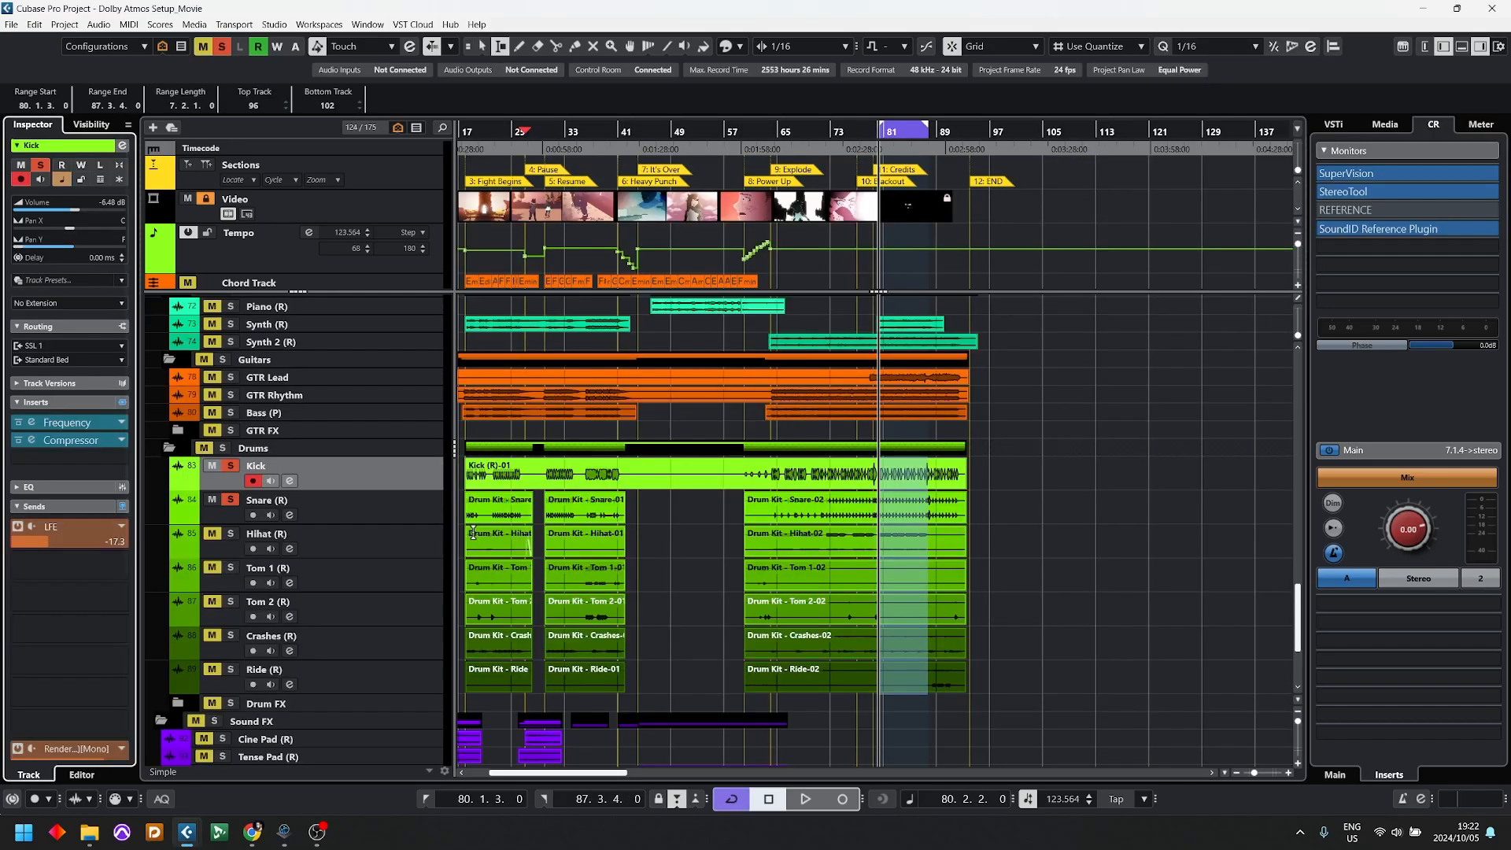
{"action": "scroll", "coordinate": [1065, 443], "scroll_direction": "up", "scroll_amount": 5}
{"action": "scroll", "coordinate": [1064, 444], "scroll_direction": "up", "scroll_amount": 5}
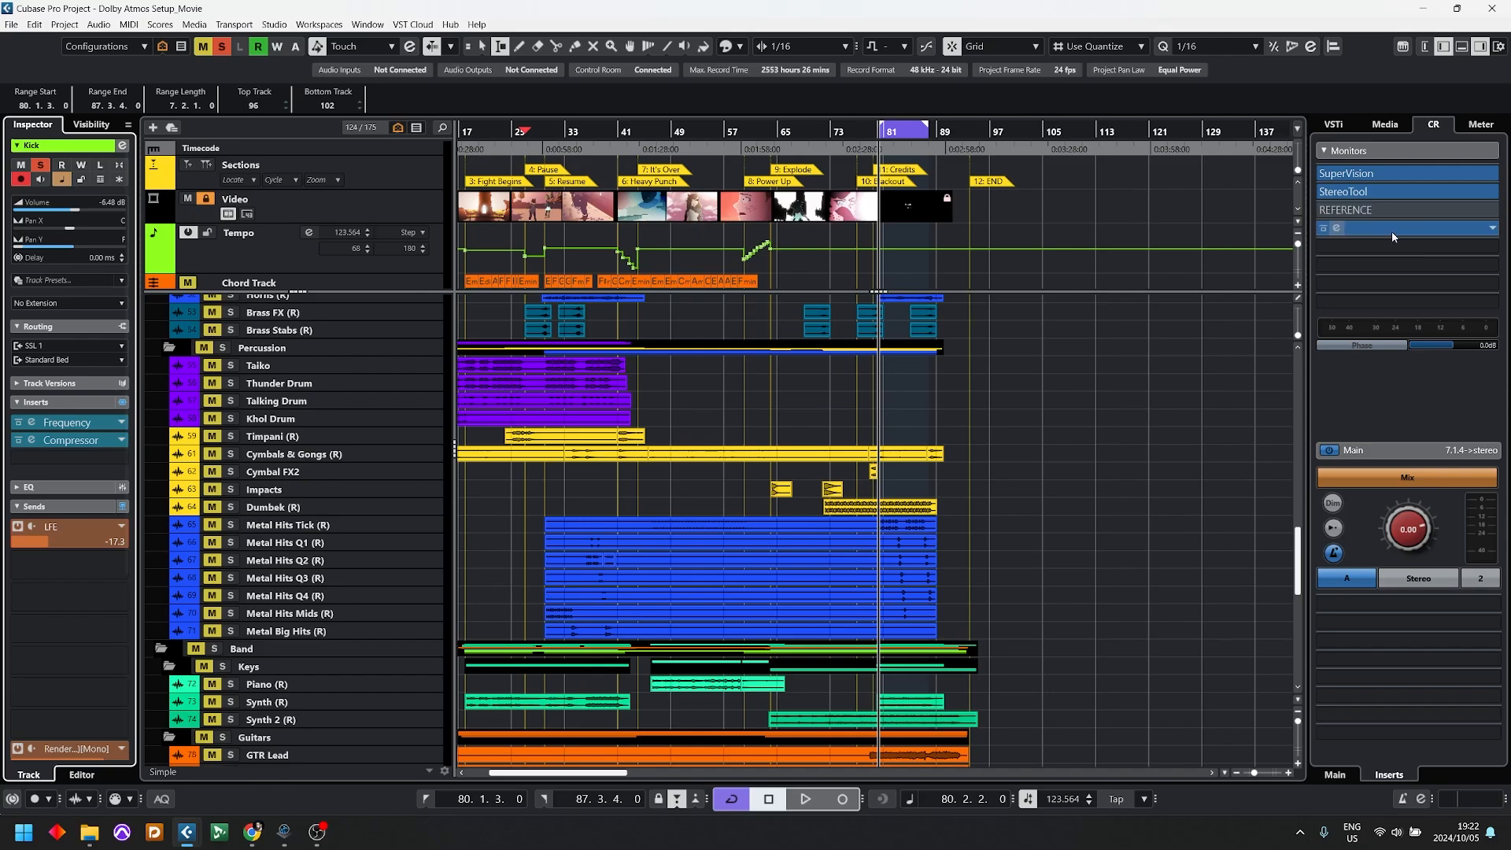
{"action": "left_click", "coordinate": [1338, 229]}
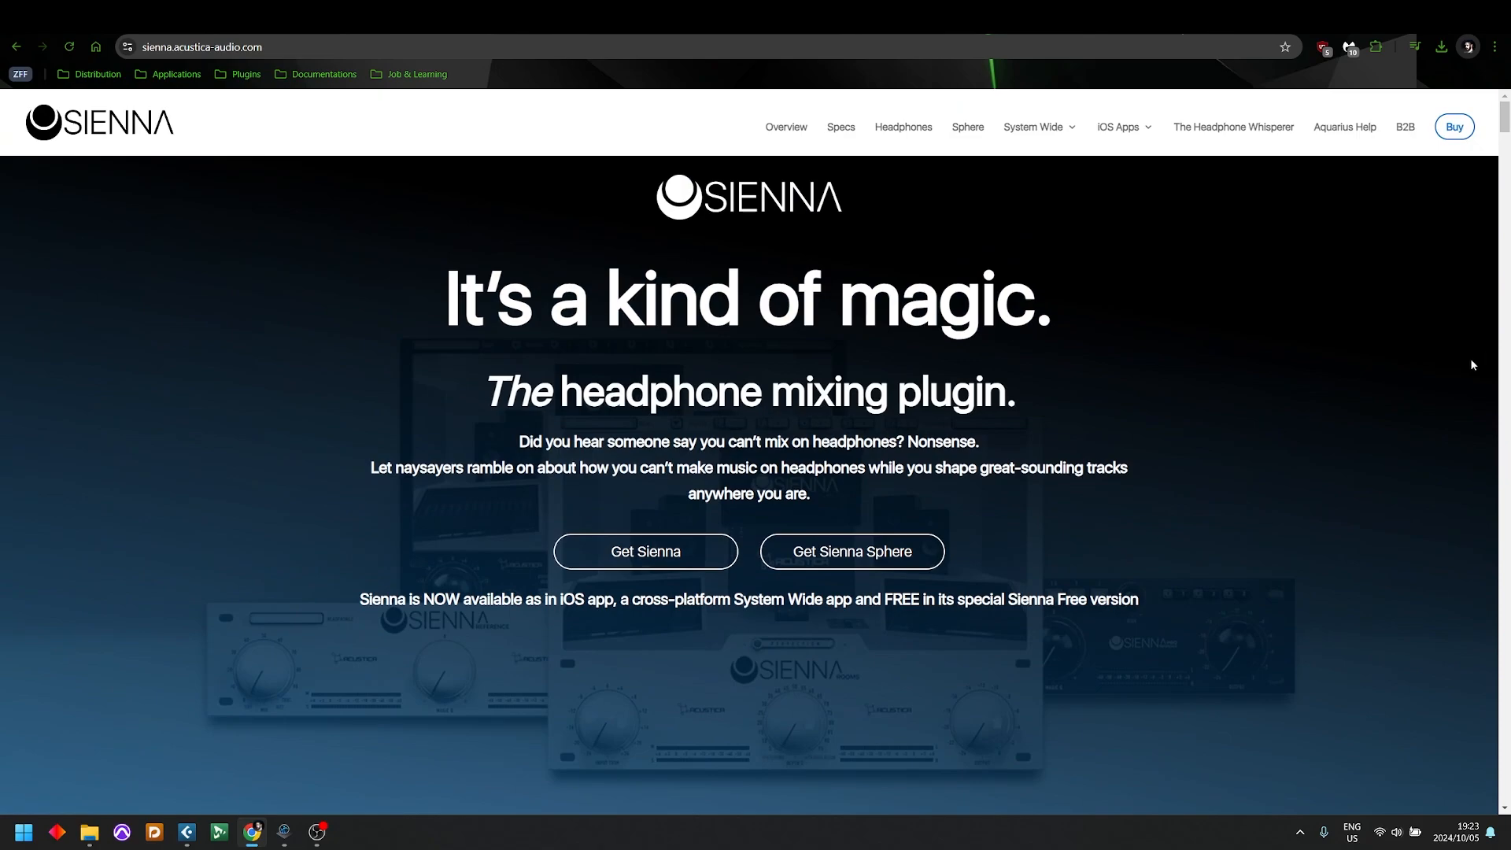
Step: Switch to the browser and read the Sienna page on headphone mixing and control room emulation, returning to the SoundID Reference Plugin insert
{"action": "scroll", "coordinate": [1440, 364], "scroll_direction": "down", "scroll_amount": 12}
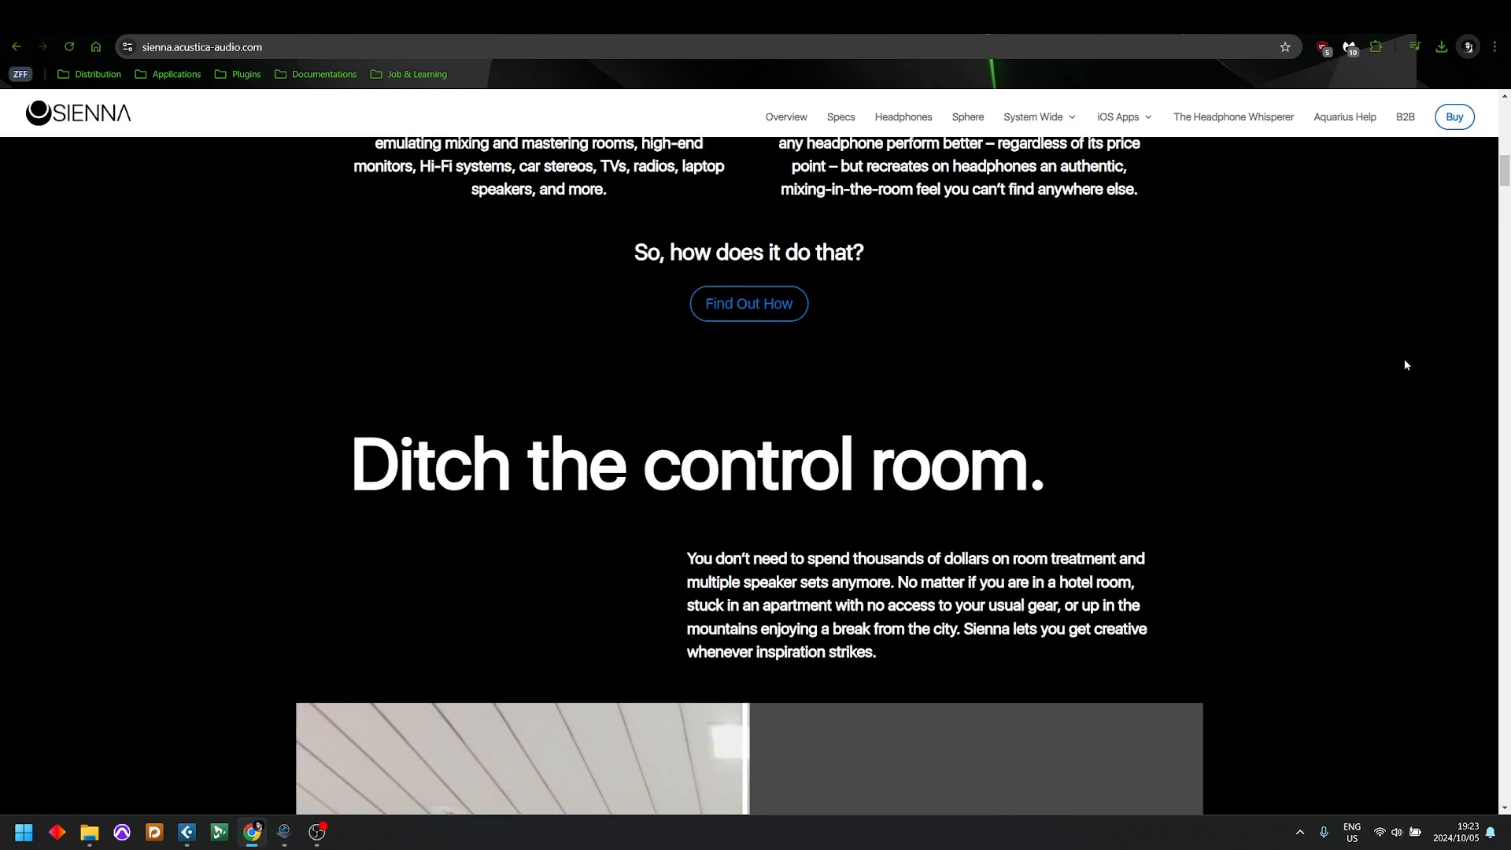
{"action": "scroll", "coordinate": [1398, 368], "scroll_direction": "down", "scroll_amount": 4}
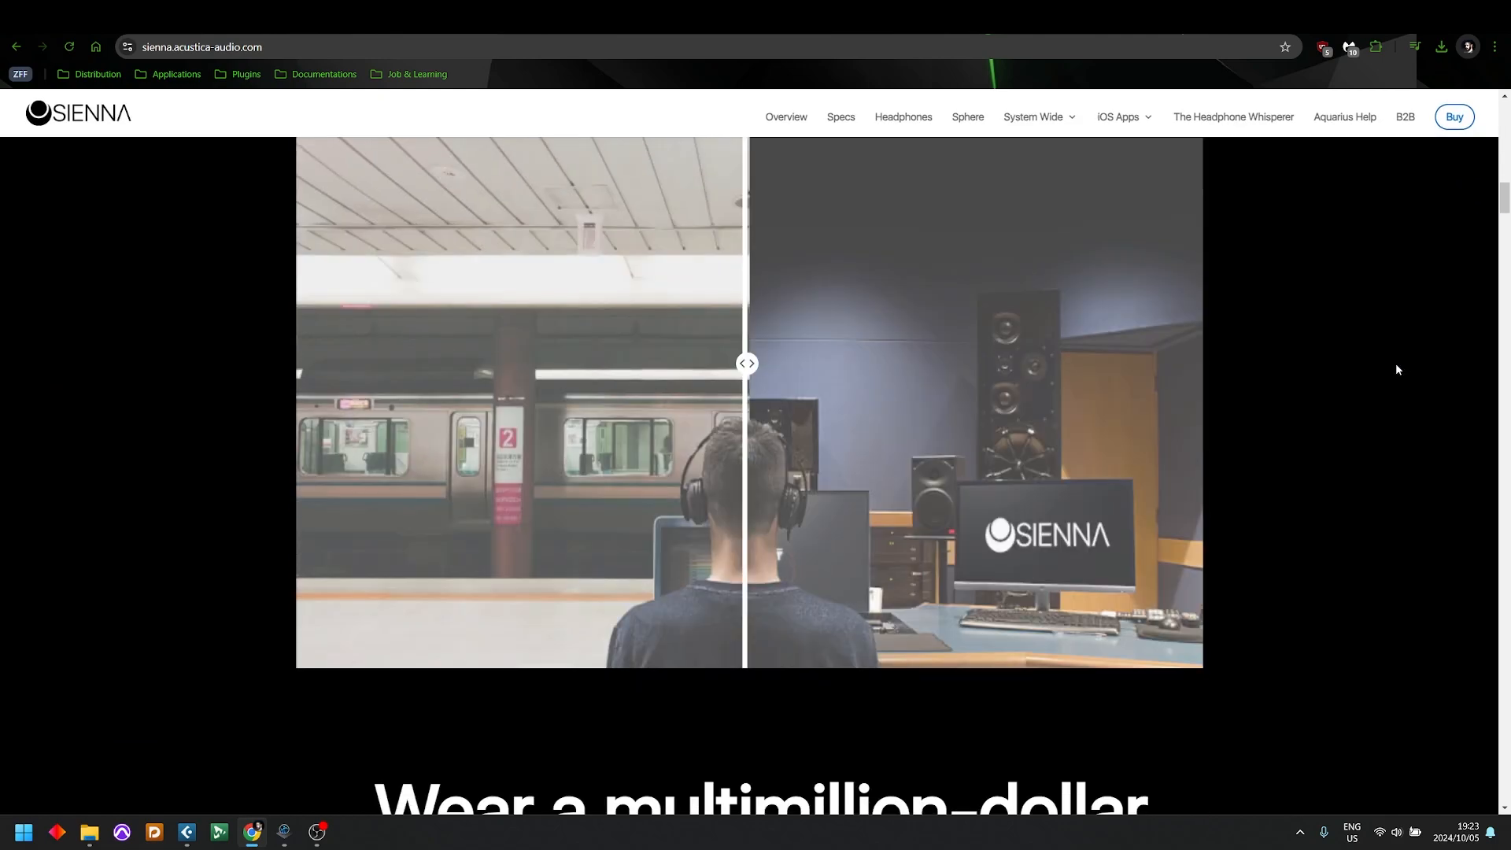
{"action": "scroll", "coordinate": [1362, 369], "scroll_direction": "down", "scroll_amount": 4}
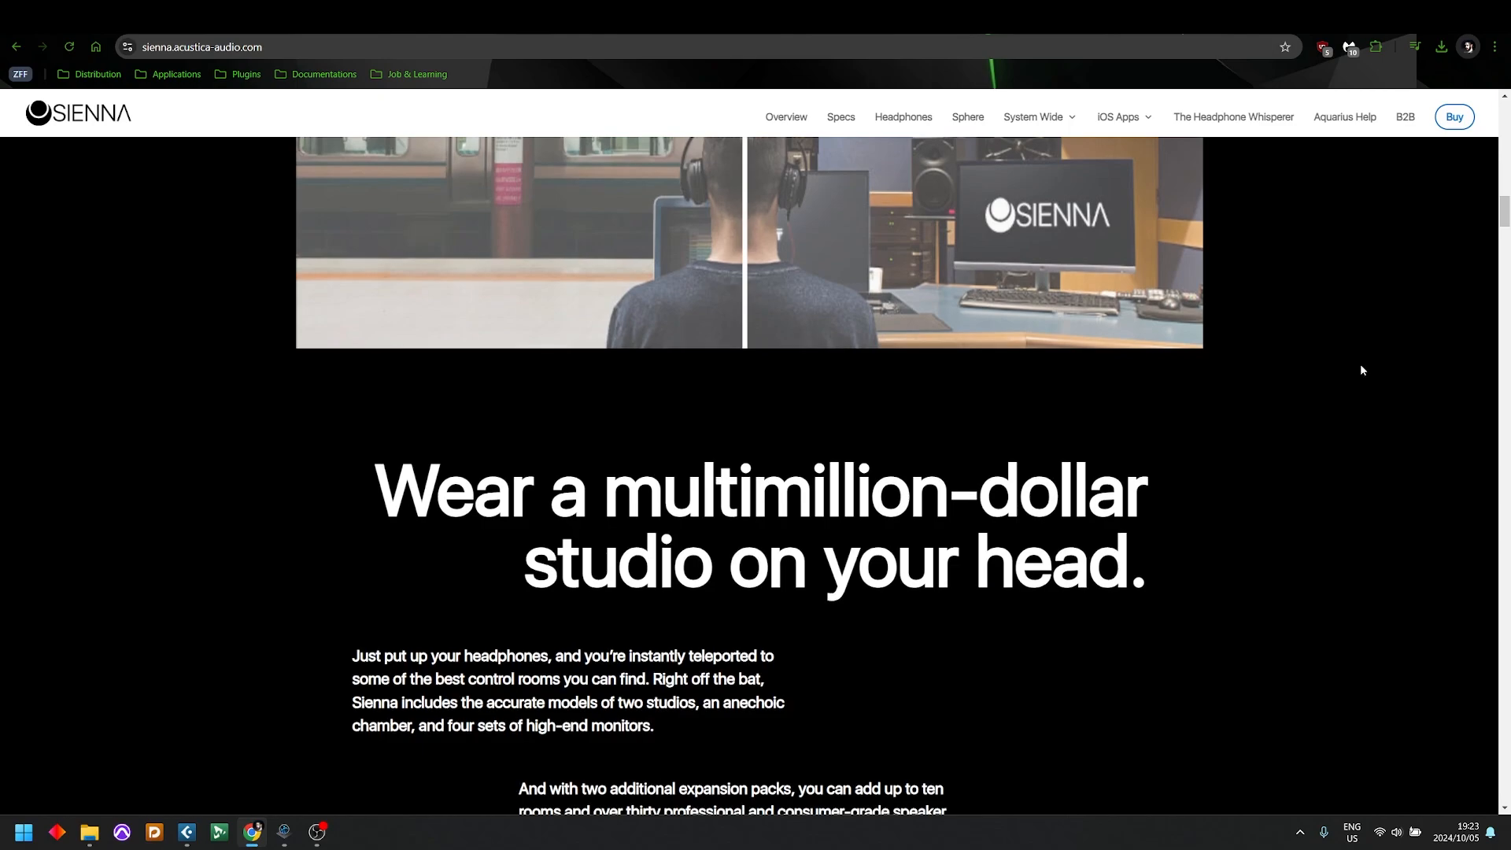
{"action": "scroll", "coordinate": [1359, 363], "scroll_direction": "up", "scroll_amount": 9}
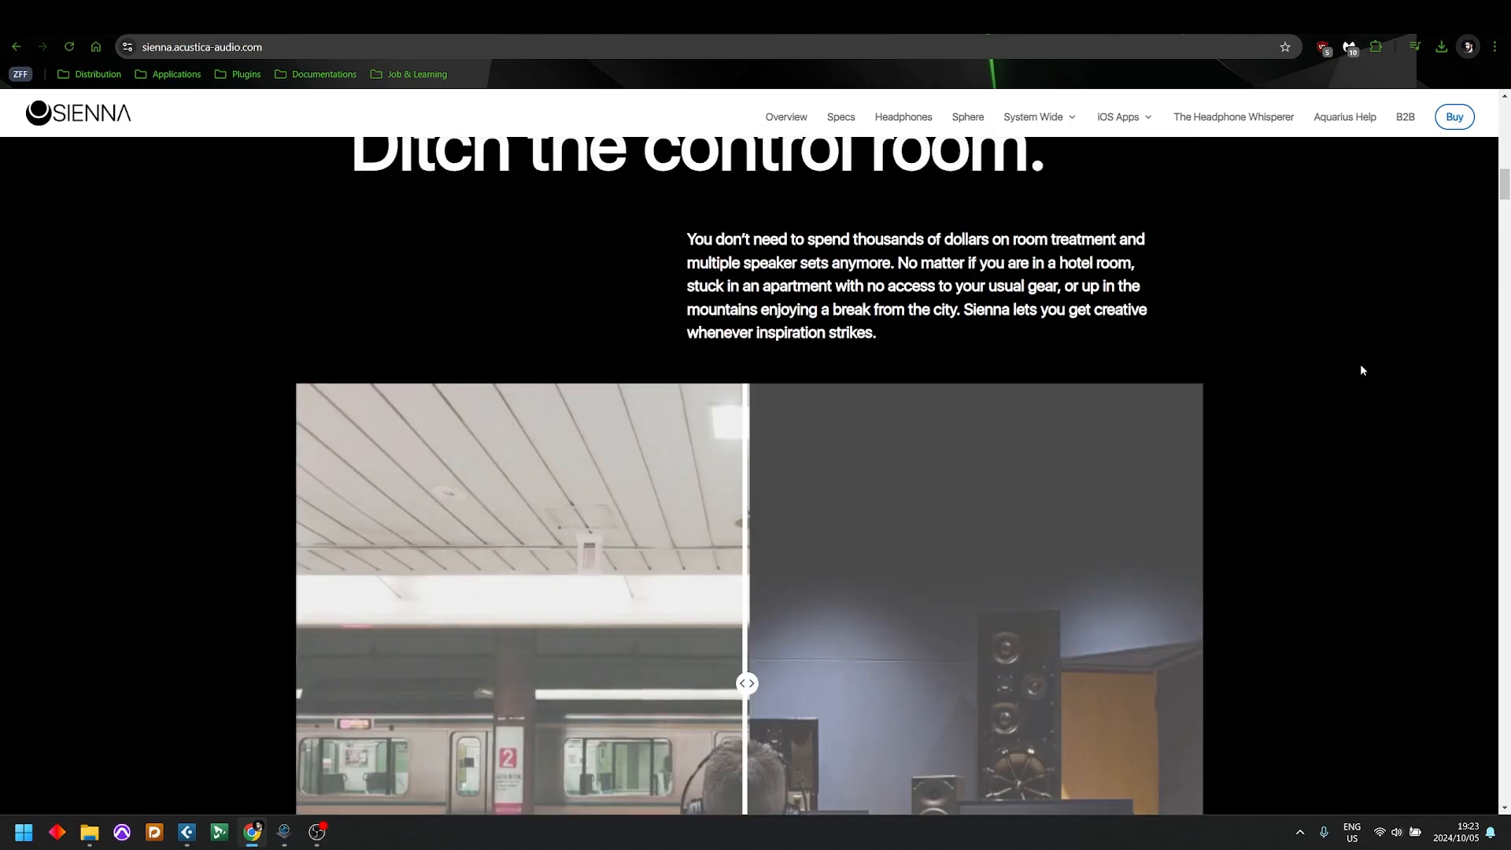
{"action": "scroll", "coordinate": [1358, 364], "scroll_direction": "down", "scroll_amount": 5}
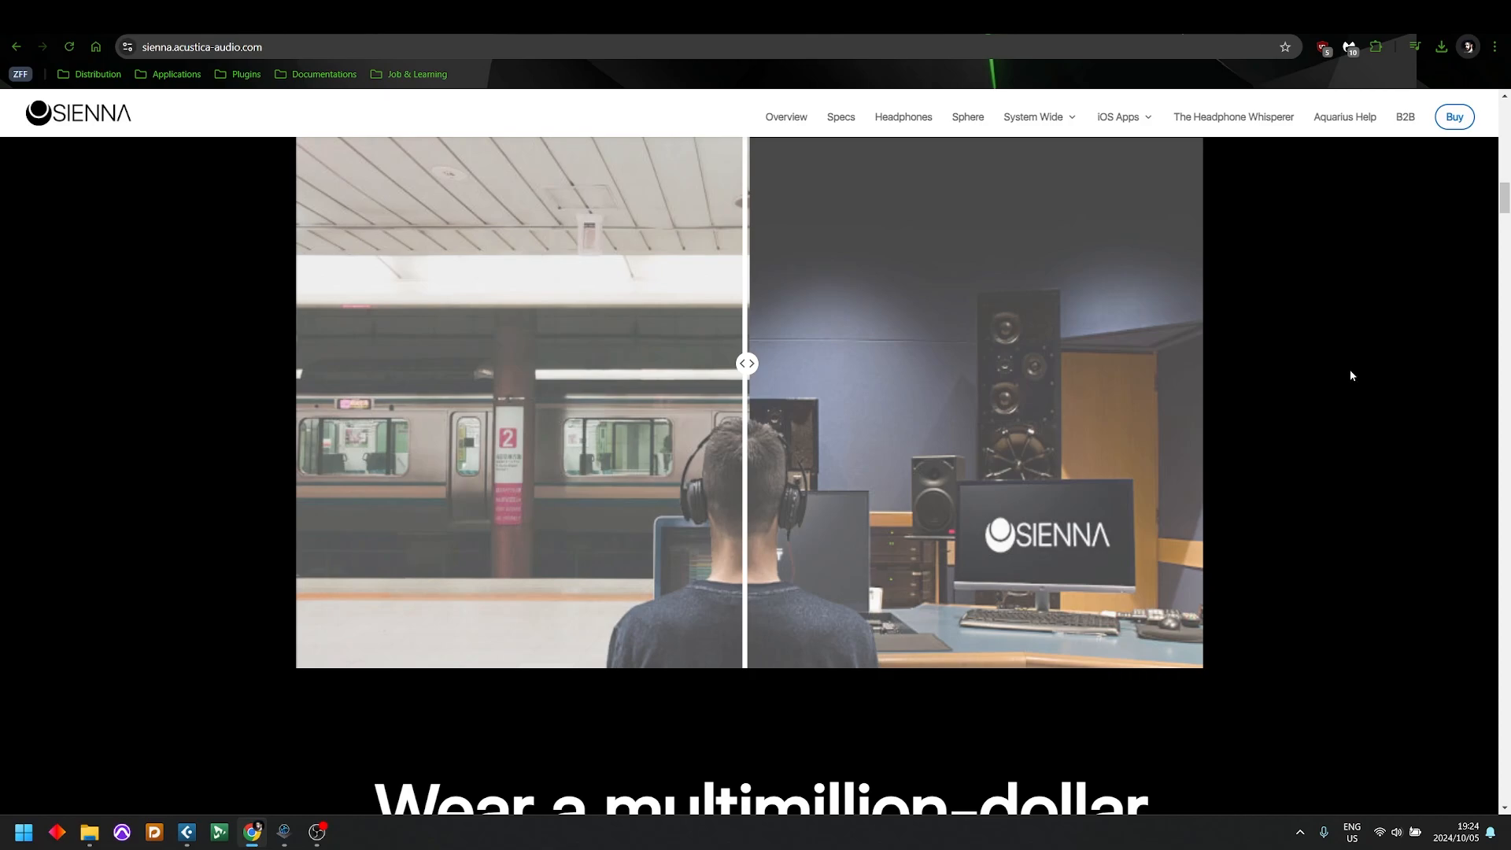
{"action": "left_click", "coordinate": [1334, 228]}
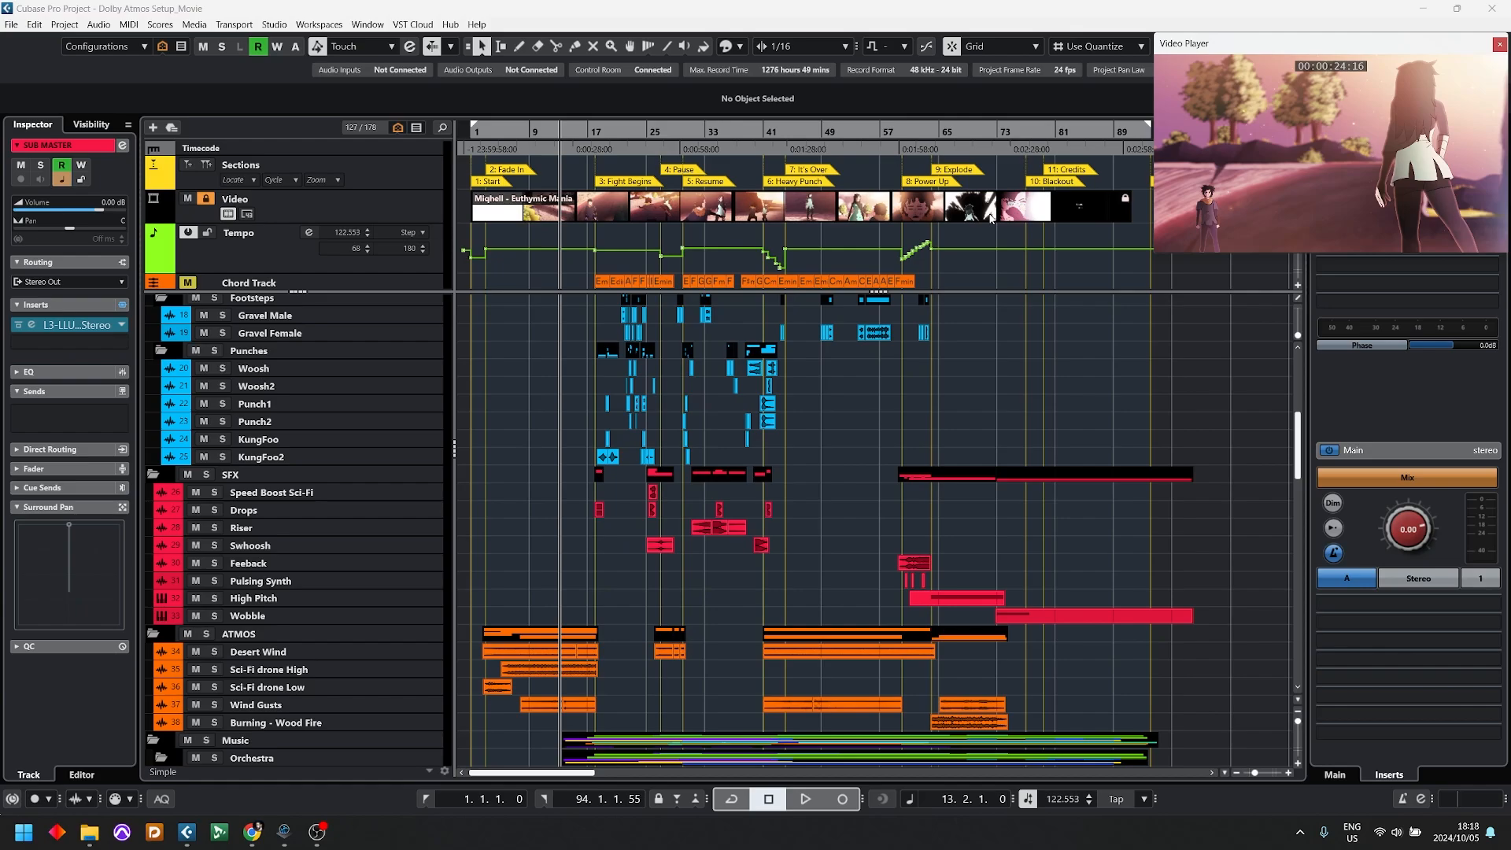
Step: Hide the video player and delete the DX_SUB, Foley_SUB, SFX_SUB, Atmos_SUB, Music_SUB and SUB MASTER tracks from the MASTER folder
{"action": "key", "text": "F8"}
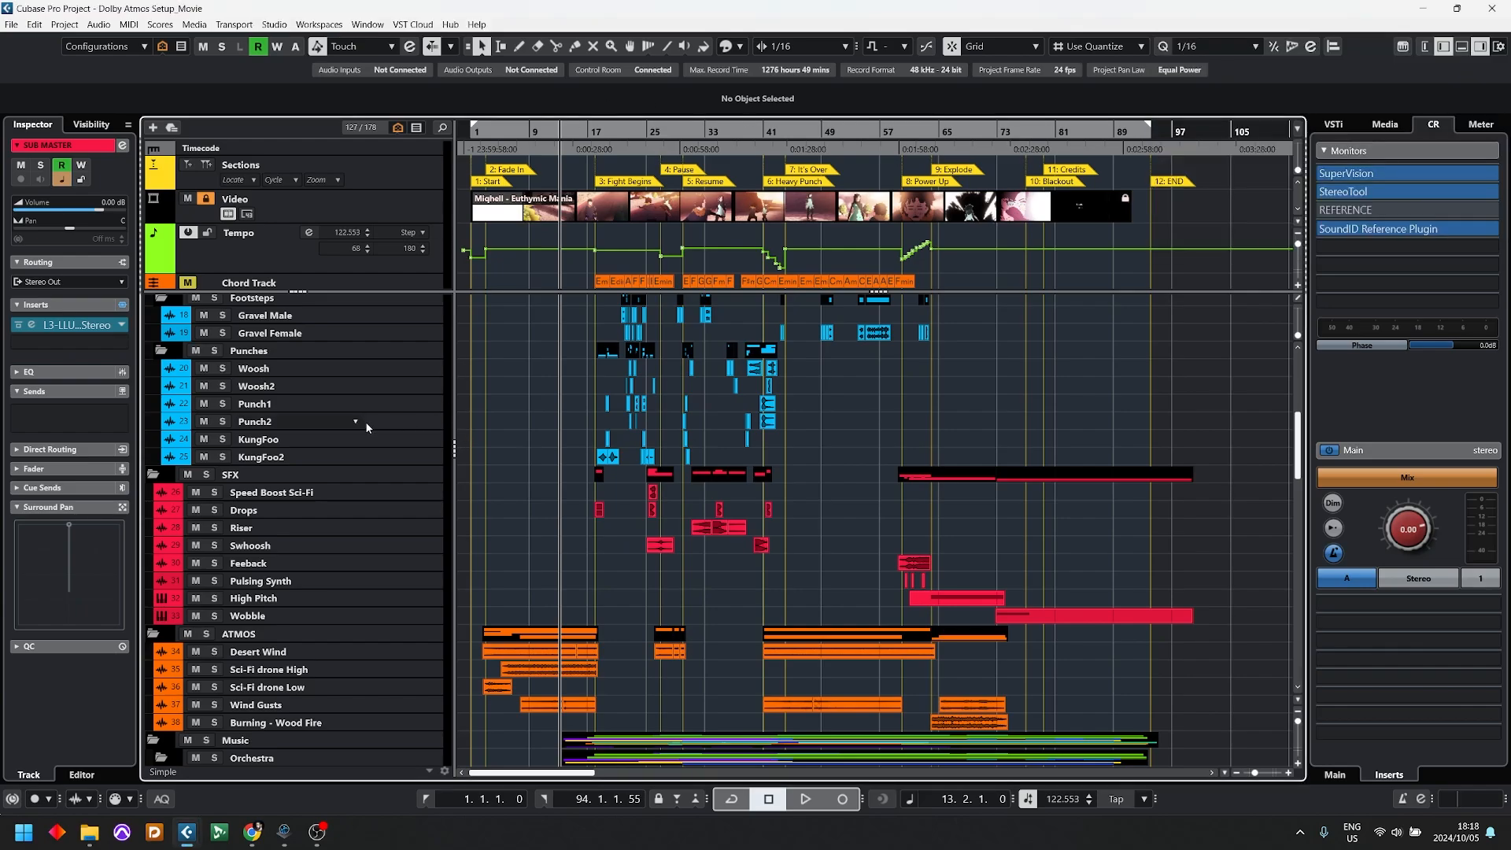
{"action": "scroll", "coordinate": [370, 427], "scroll_direction": "down", "scroll_amount": 10}
{"action": "scroll", "coordinate": [370, 427], "scroll_direction": "down", "scroll_amount": 10}
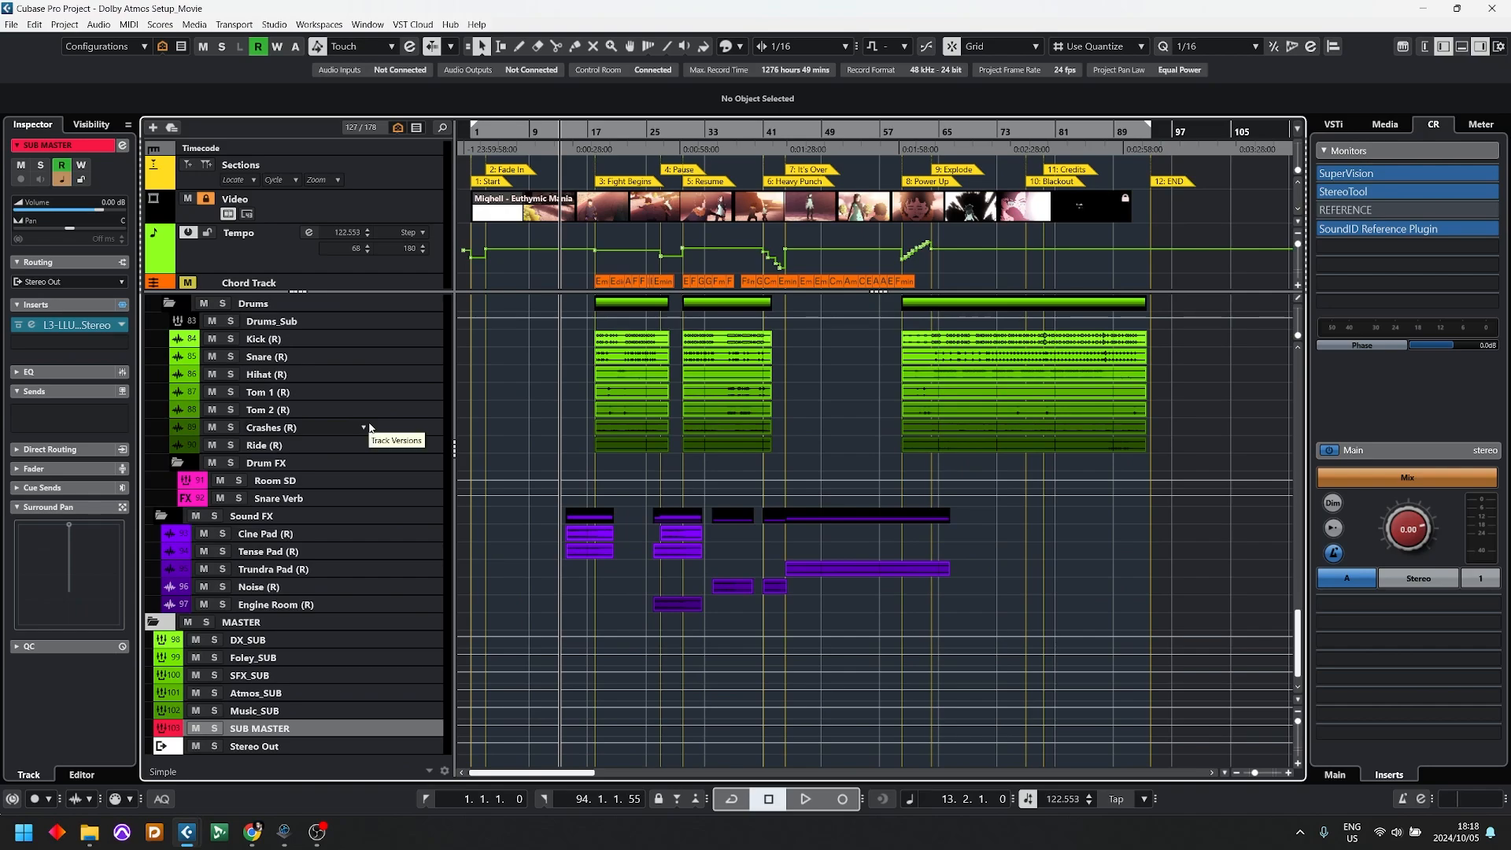
{"action": "left_click", "coordinate": [274, 639]}
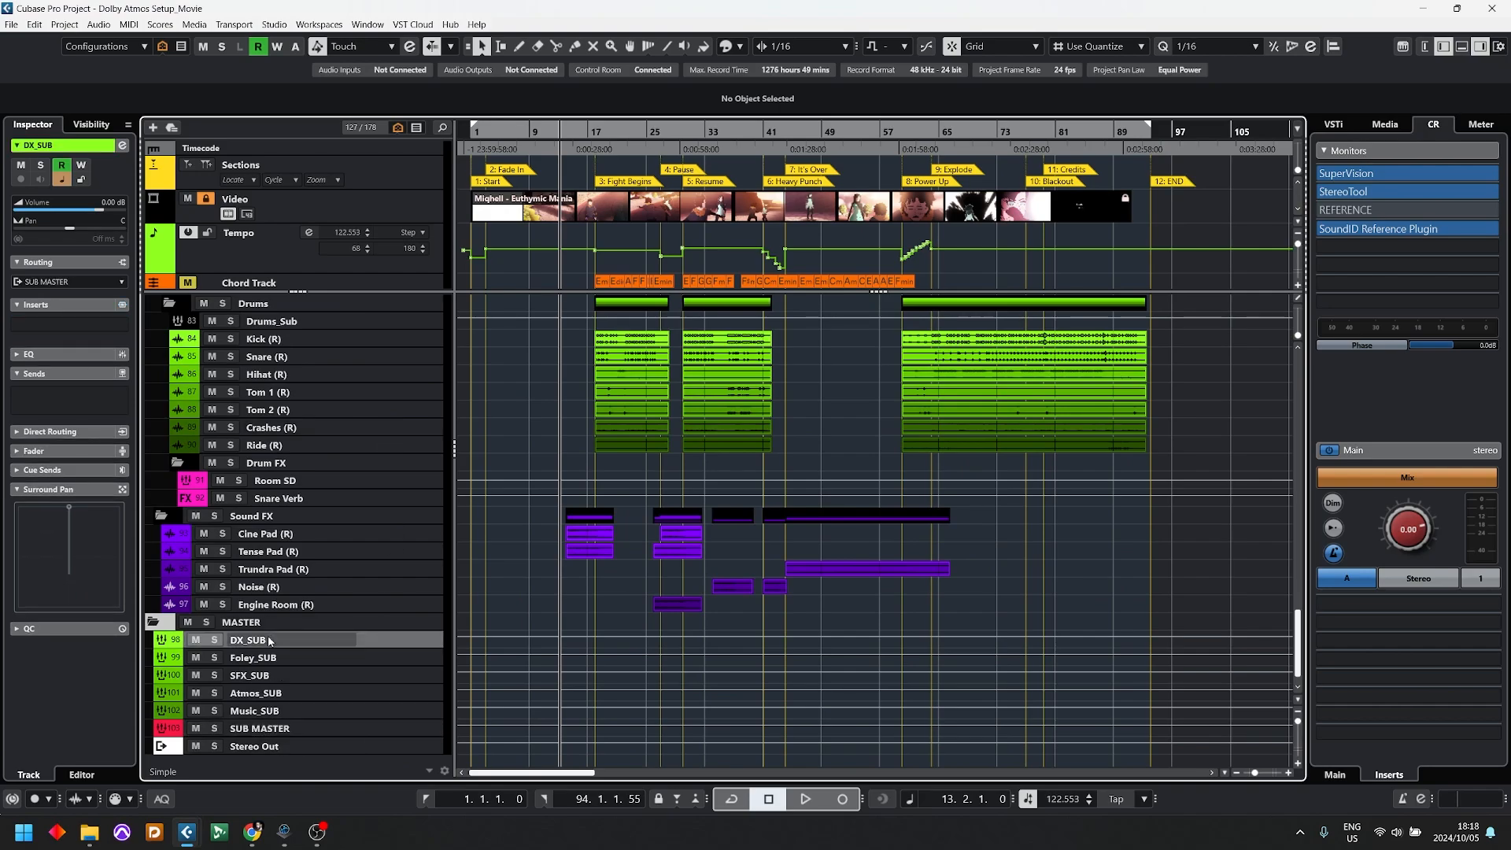
{"action": "left_click", "coordinate": [244, 712], "text": "shift"}
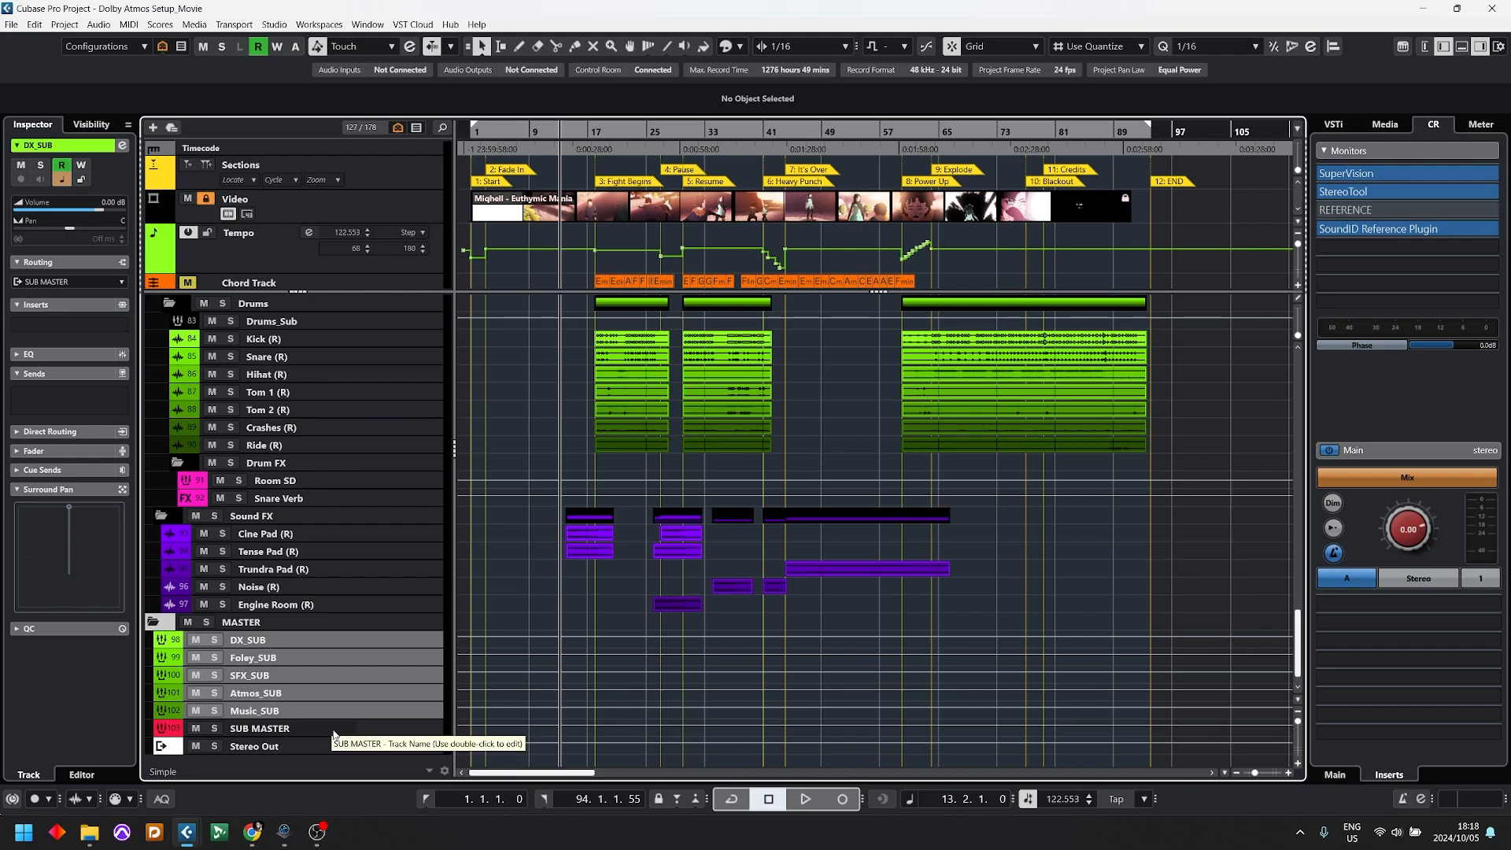
{"action": "left_click", "coordinate": [291, 727], "text": "shift"}
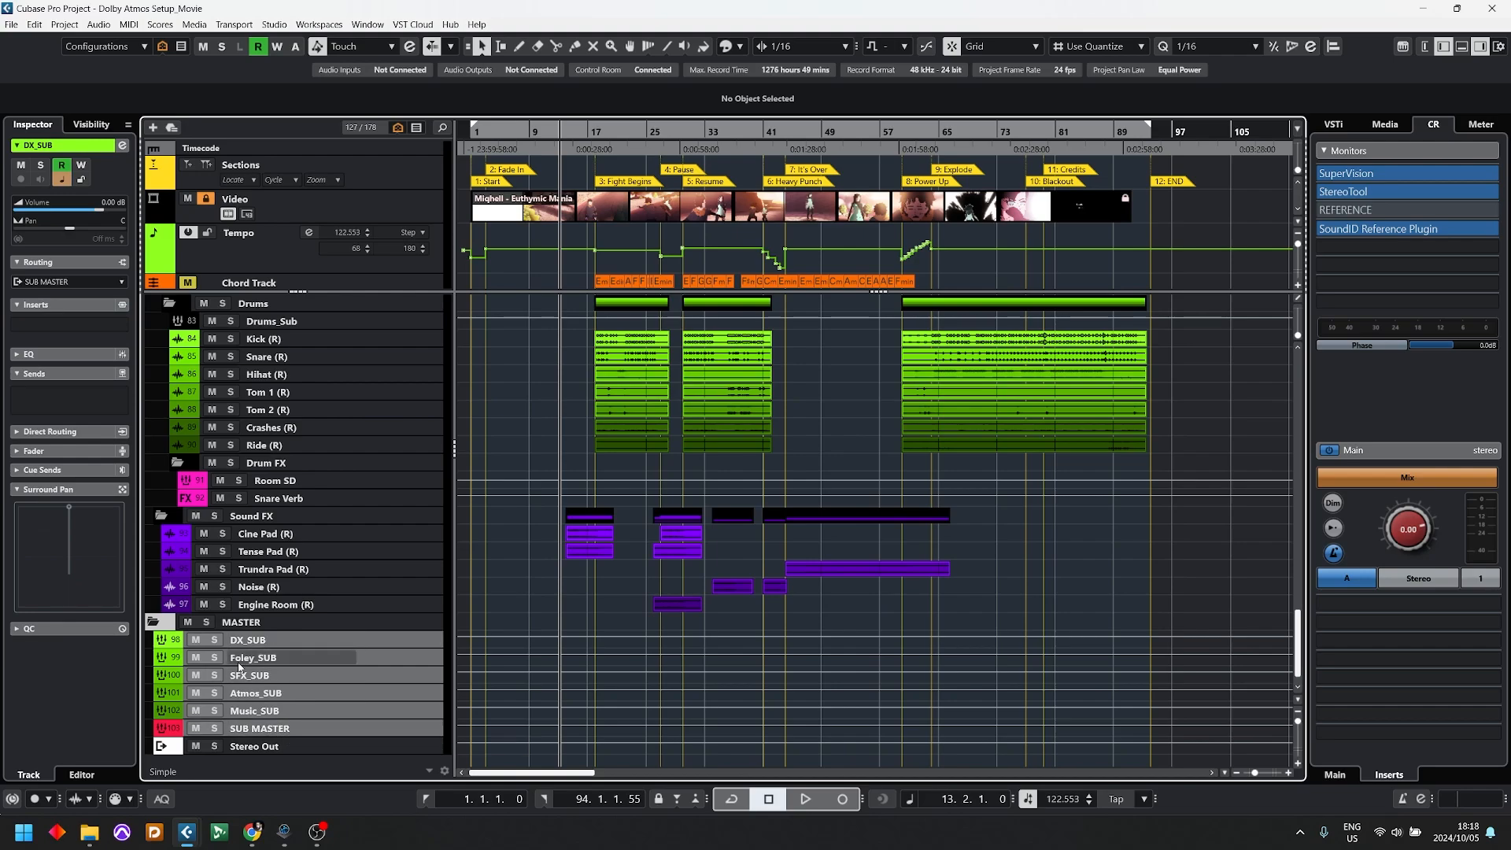
{"action": "right_click", "coordinate": [379, 730]}
{"action": "left_click", "coordinate": [523, 551]}
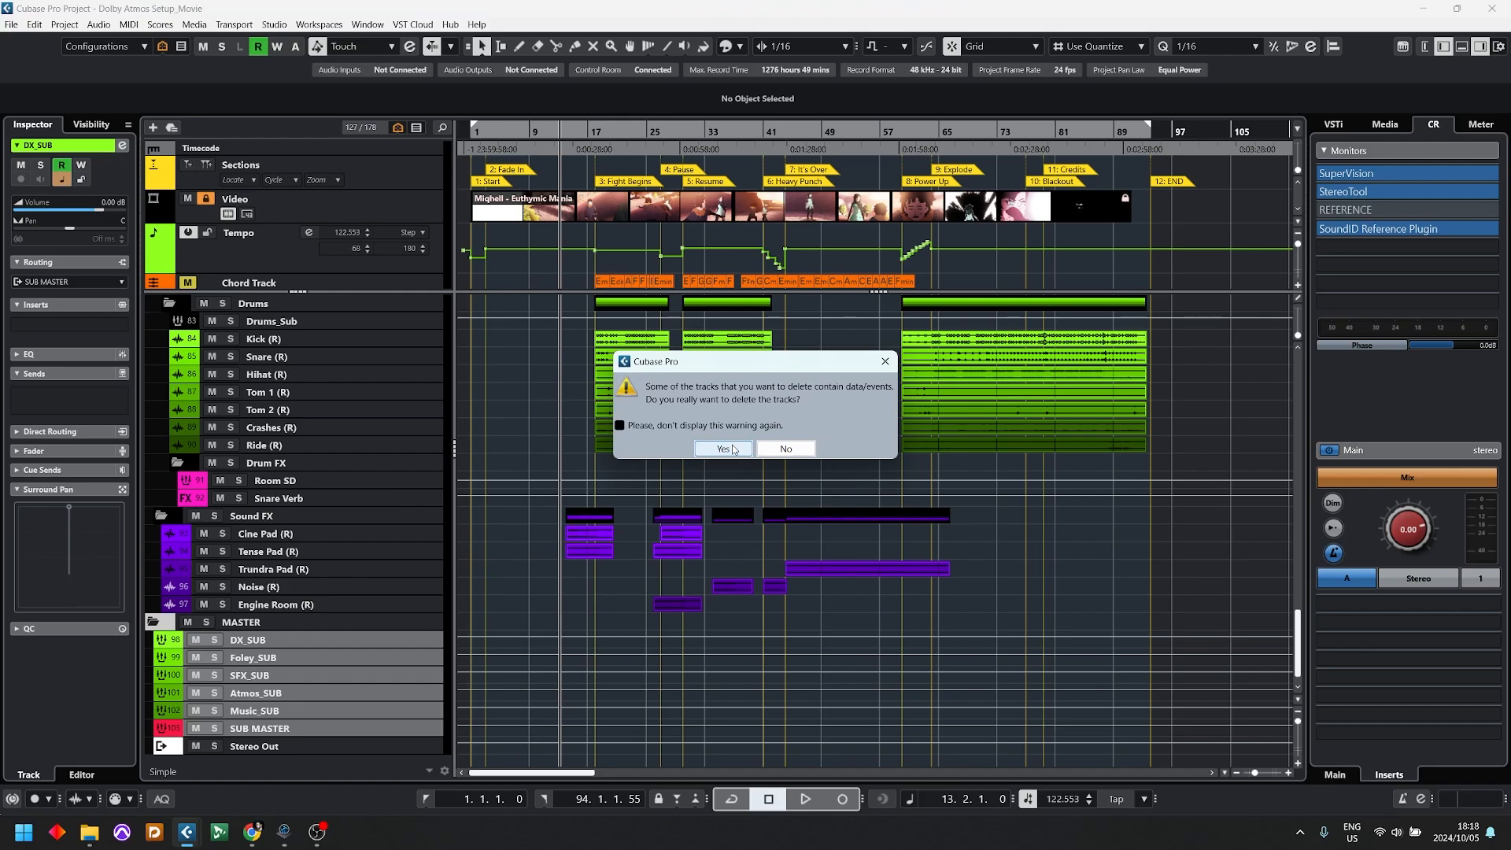
{"action": "left_click", "coordinate": [732, 448]}
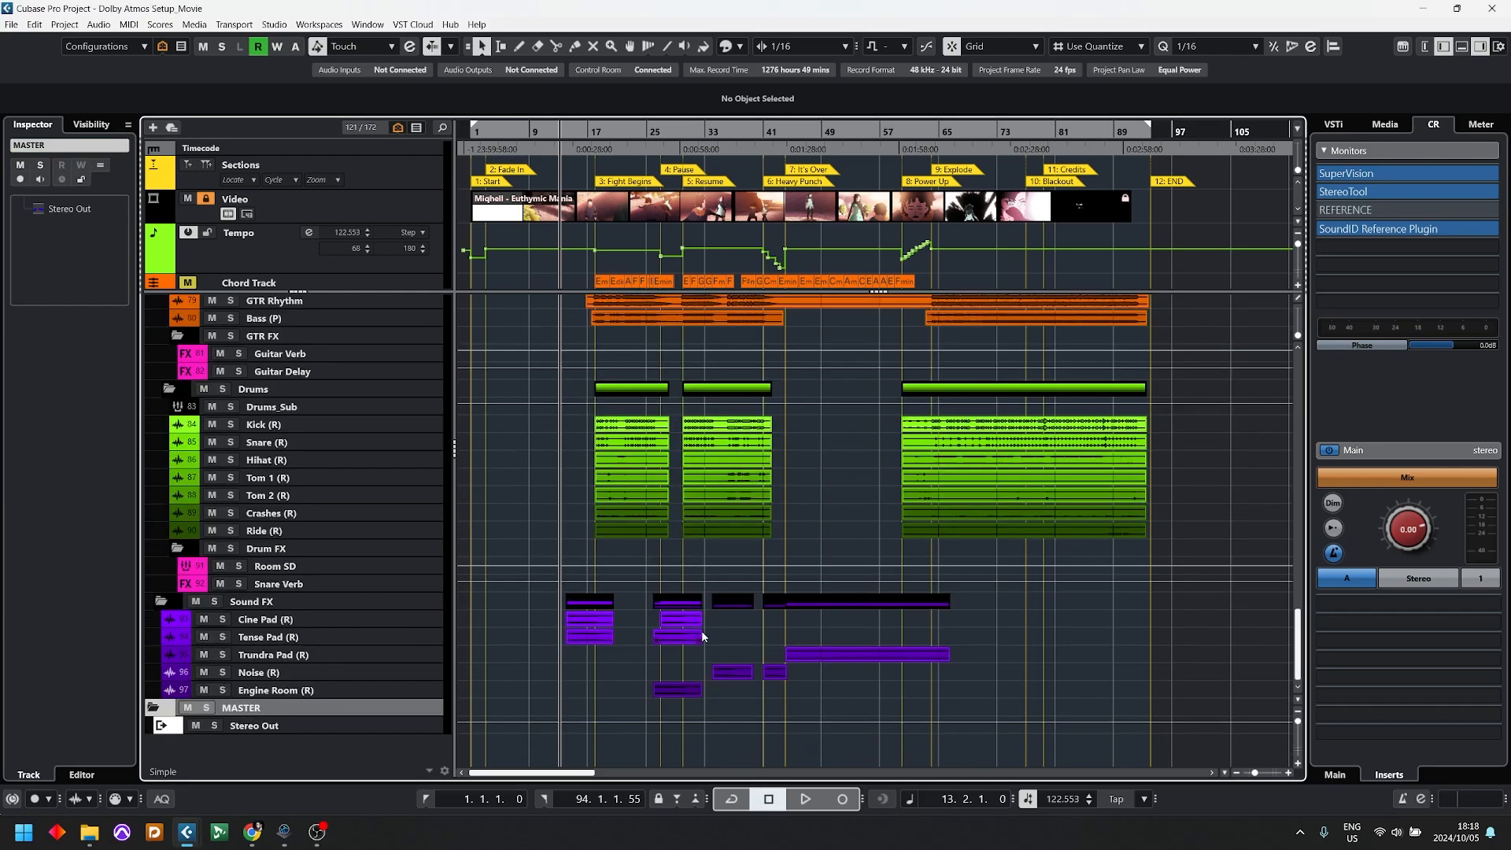
Step: Select the Stereo Out channel in the MASTER folder and collapse that folder
{"action": "left_click", "coordinate": [294, 728]}
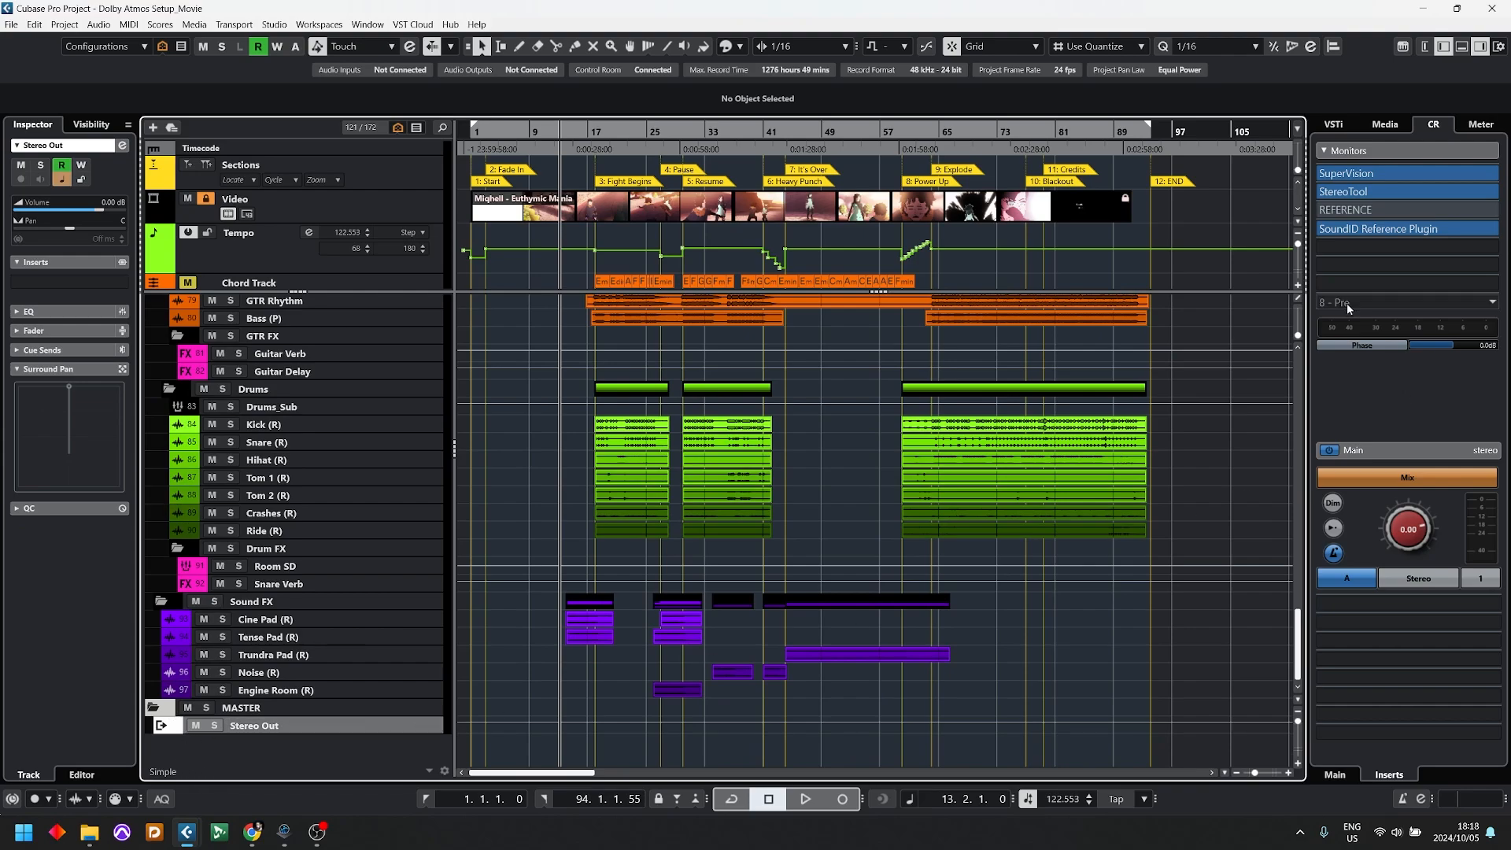
{"action": "left_click", "coordinate": [153, 707]}
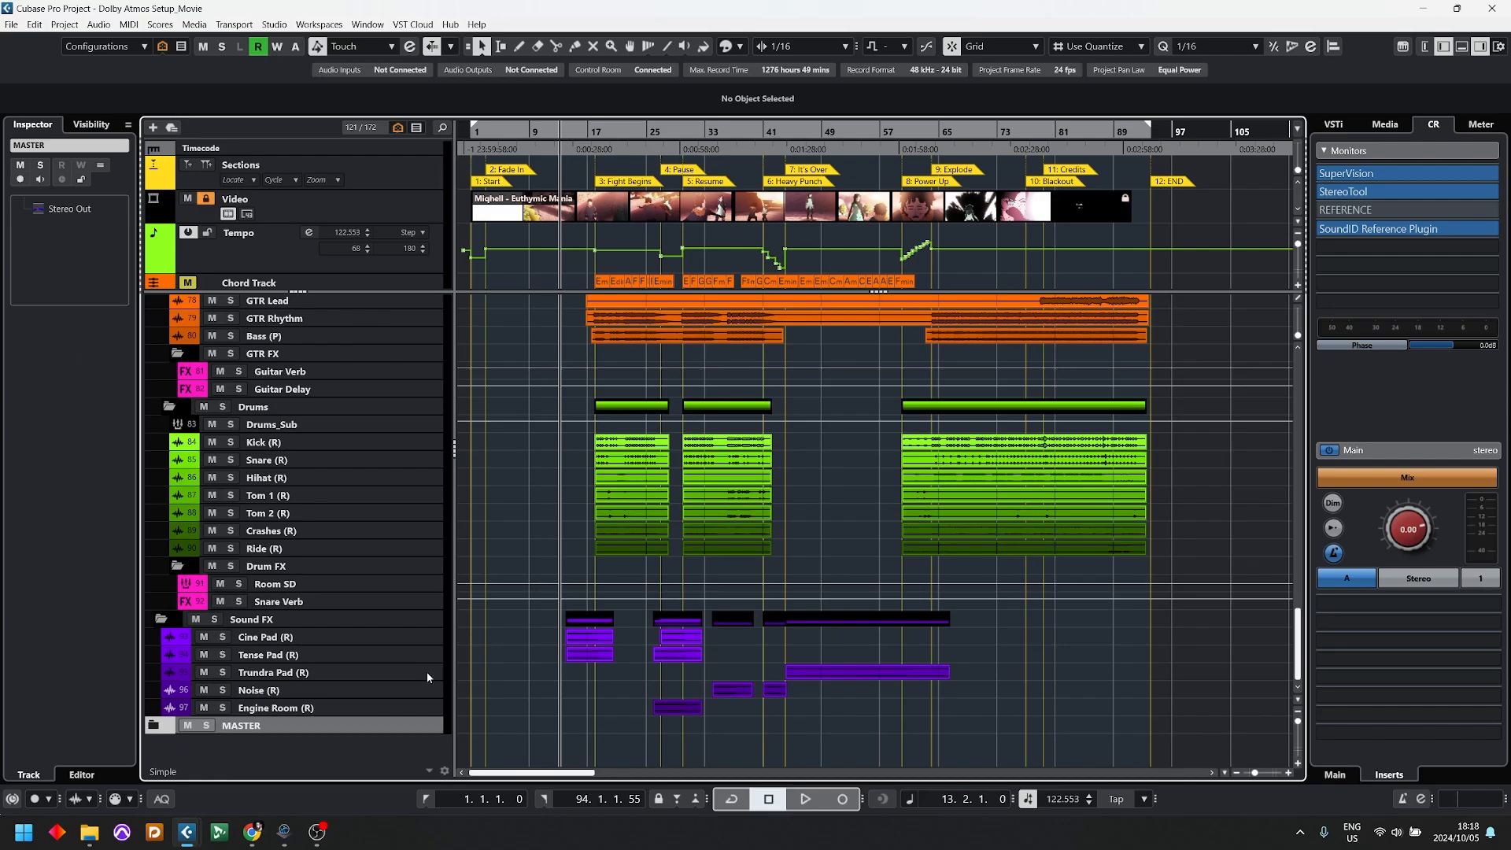
{"action": "scroll", "coordinate": [569, 578], "scroll_direction": "up", "scroll_amount": 20}
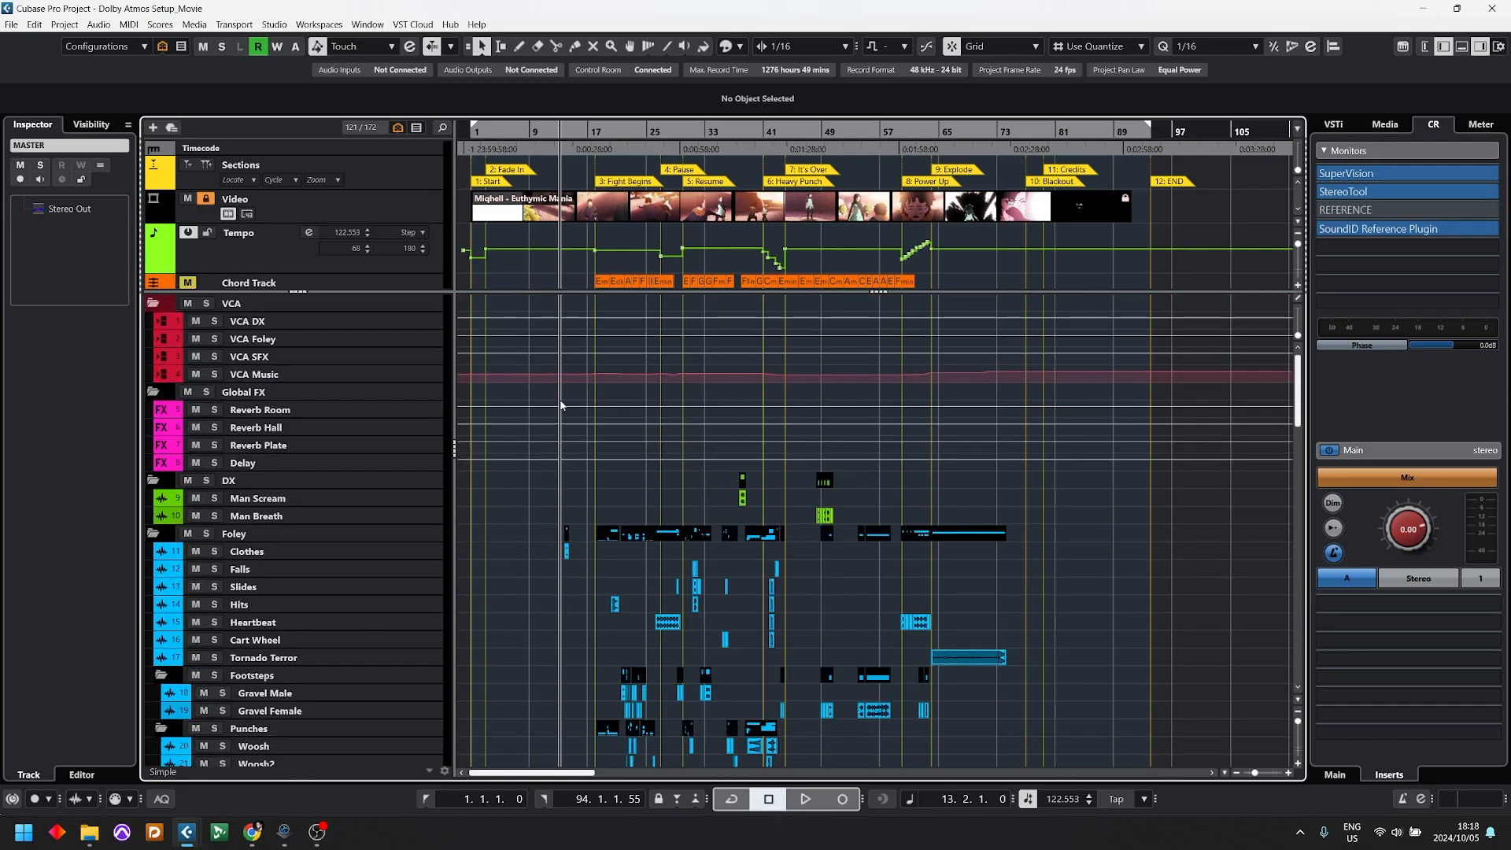
Step: Open ADM Authoring and examine the Dolby Atmos Setup Assistant's audio, renderer and bed options, closing both without applying anything
{"action": "left_click", "coordinate": [65, 24]}
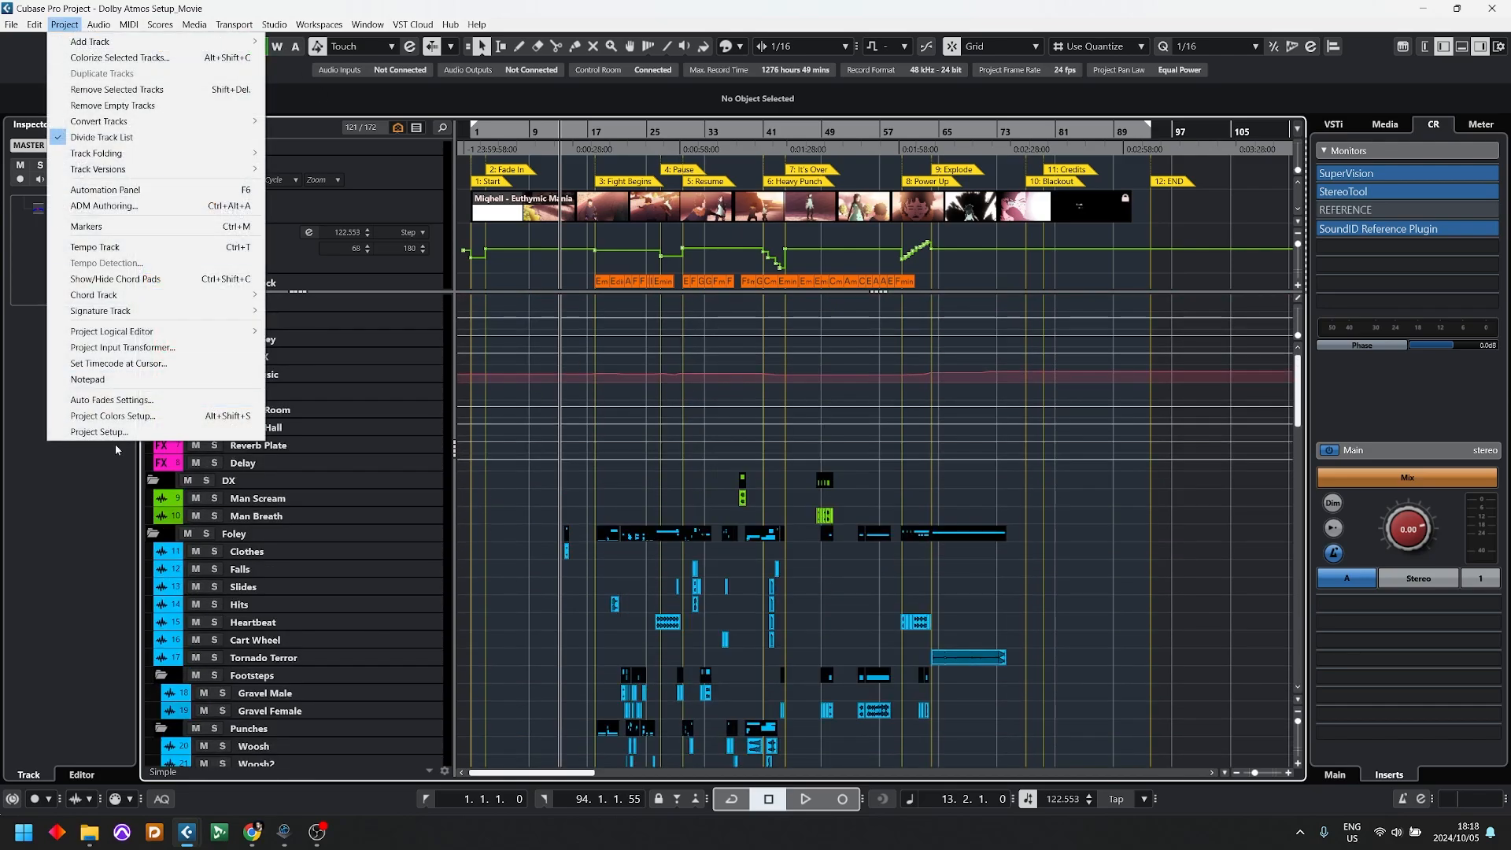
{"action": "left_click", "coordinate": [110, 207]}
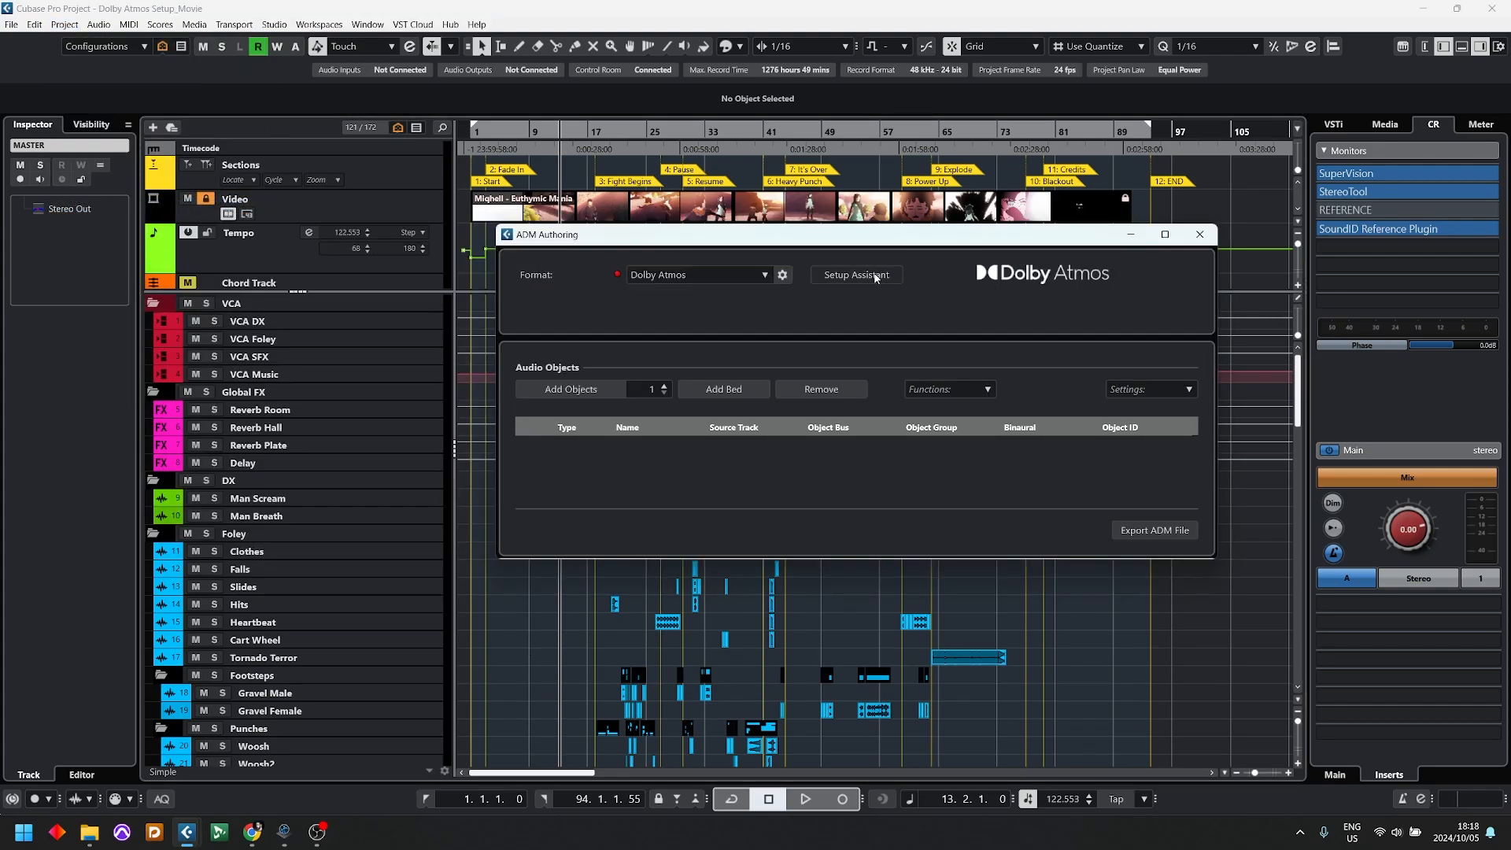
{"action": "left_click", "coordinate": [875, 277]}
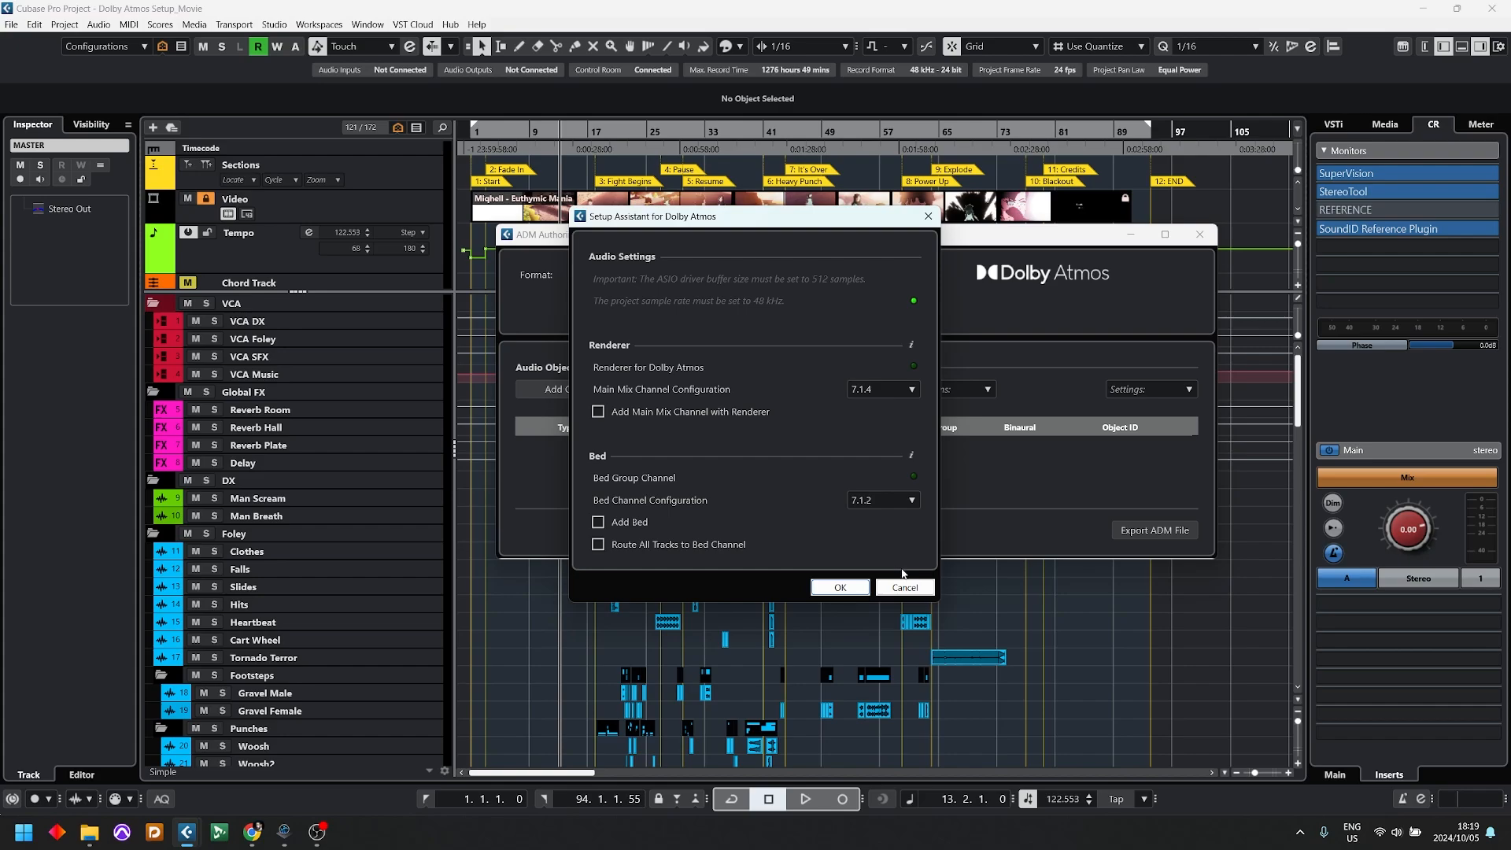
{"action": "left_click", "coordinate": [905, 587]}
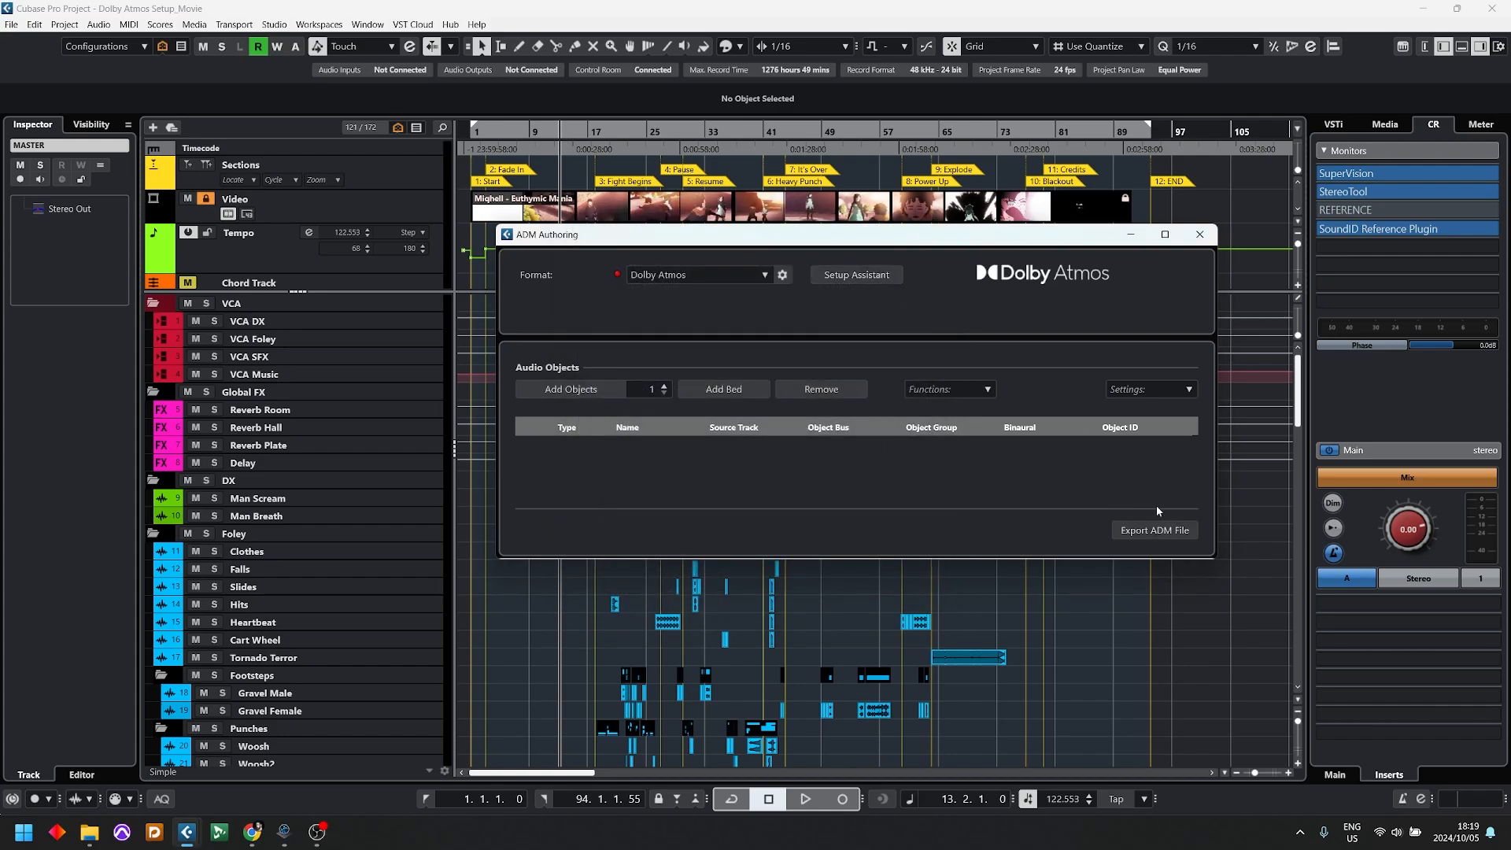
{"action": "left_click", "coordinate": [1199, 234]}
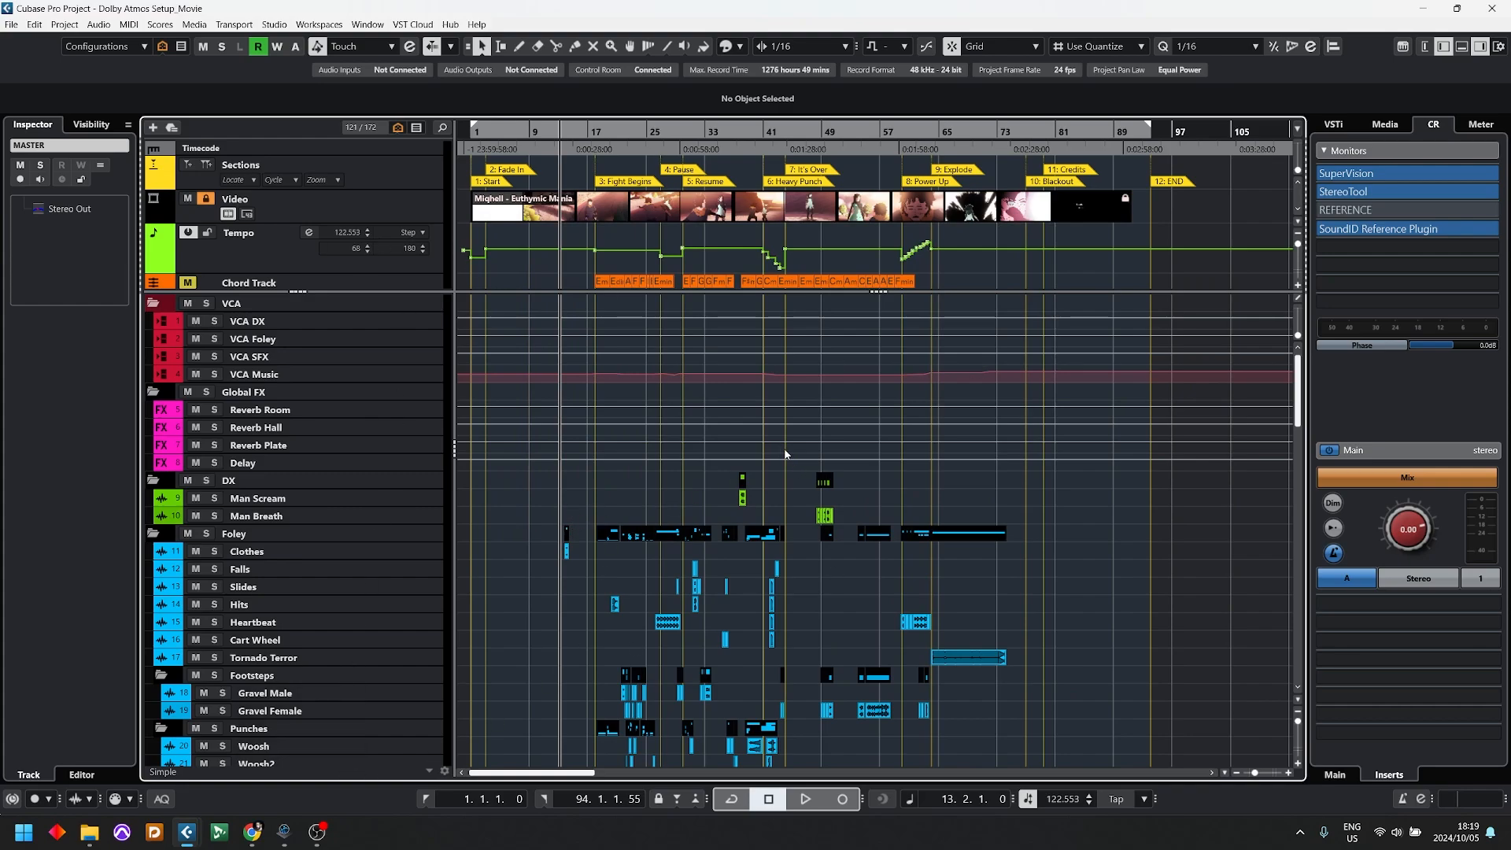
Step: Check the sample rate, frame rate and other values in Project Setup, leaving without changes
{"action": "left_click", "coordinate": [69, 25]}
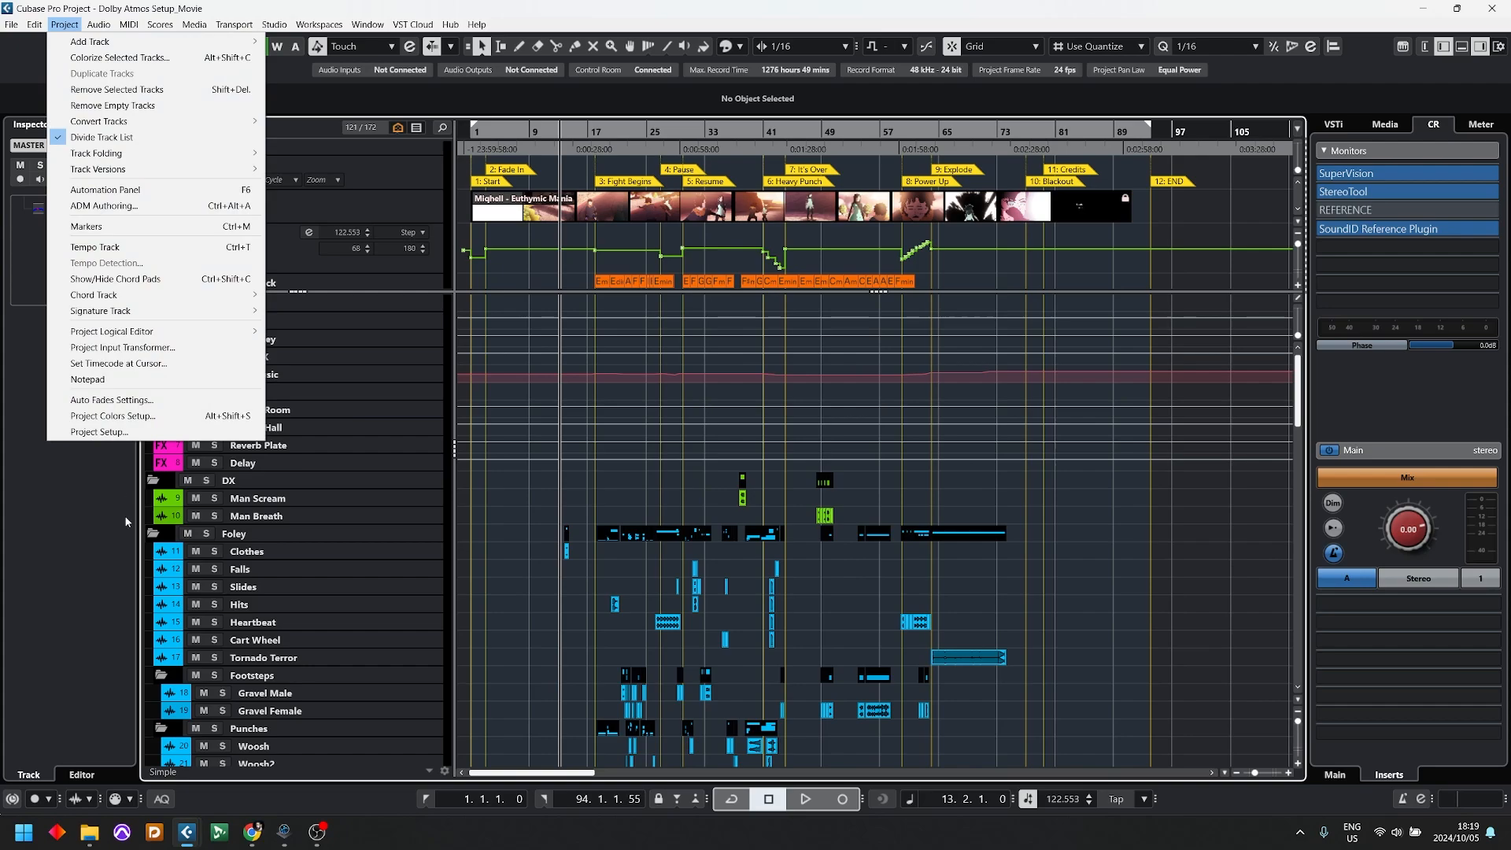
{"action": "left_click", "coordinate": [99, 432]}
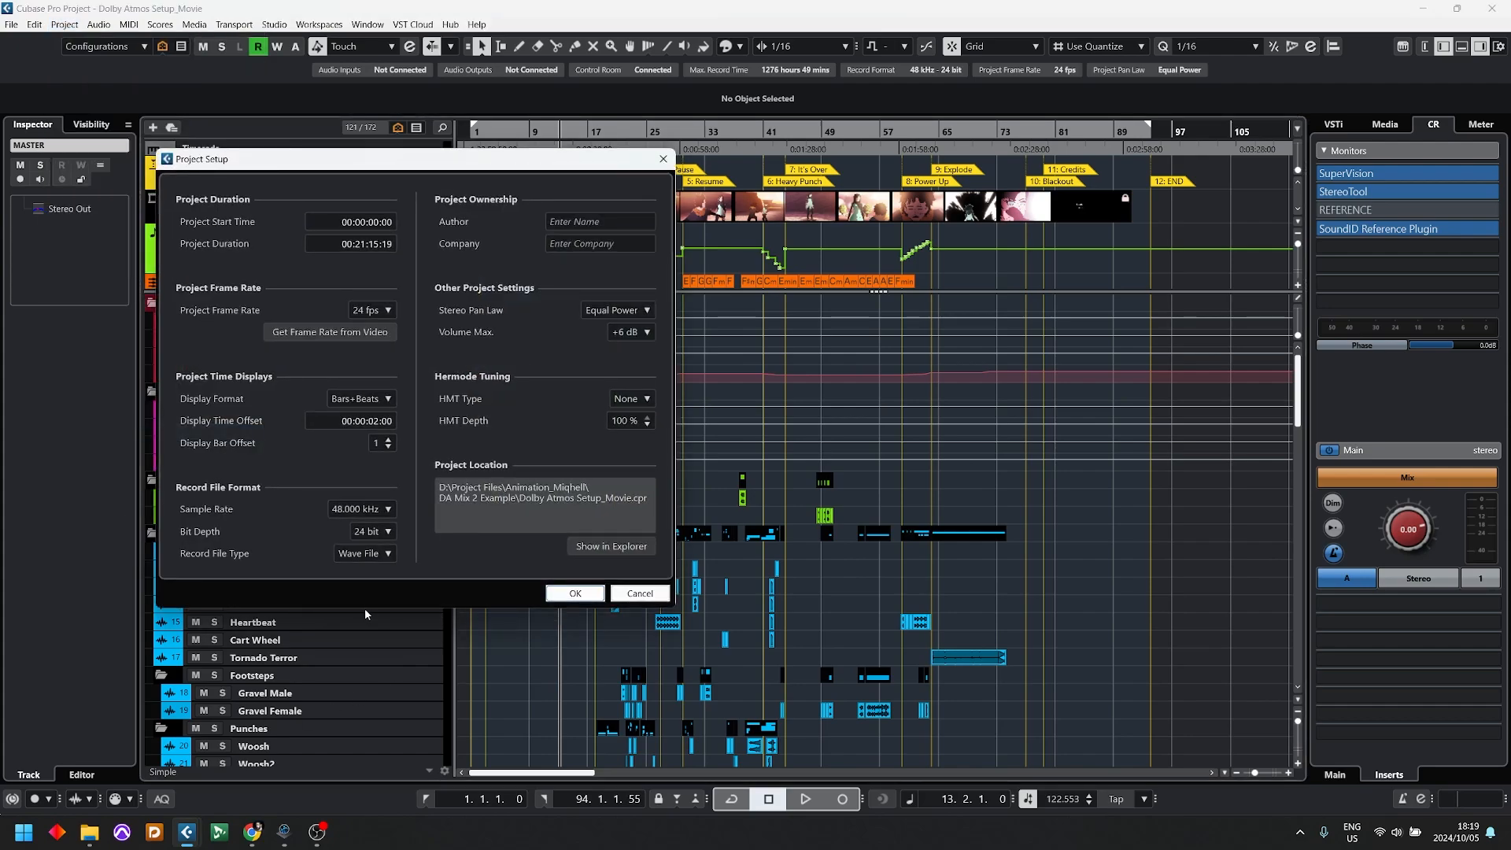
{"action": "left_click", "coordinate": [640, 593]}
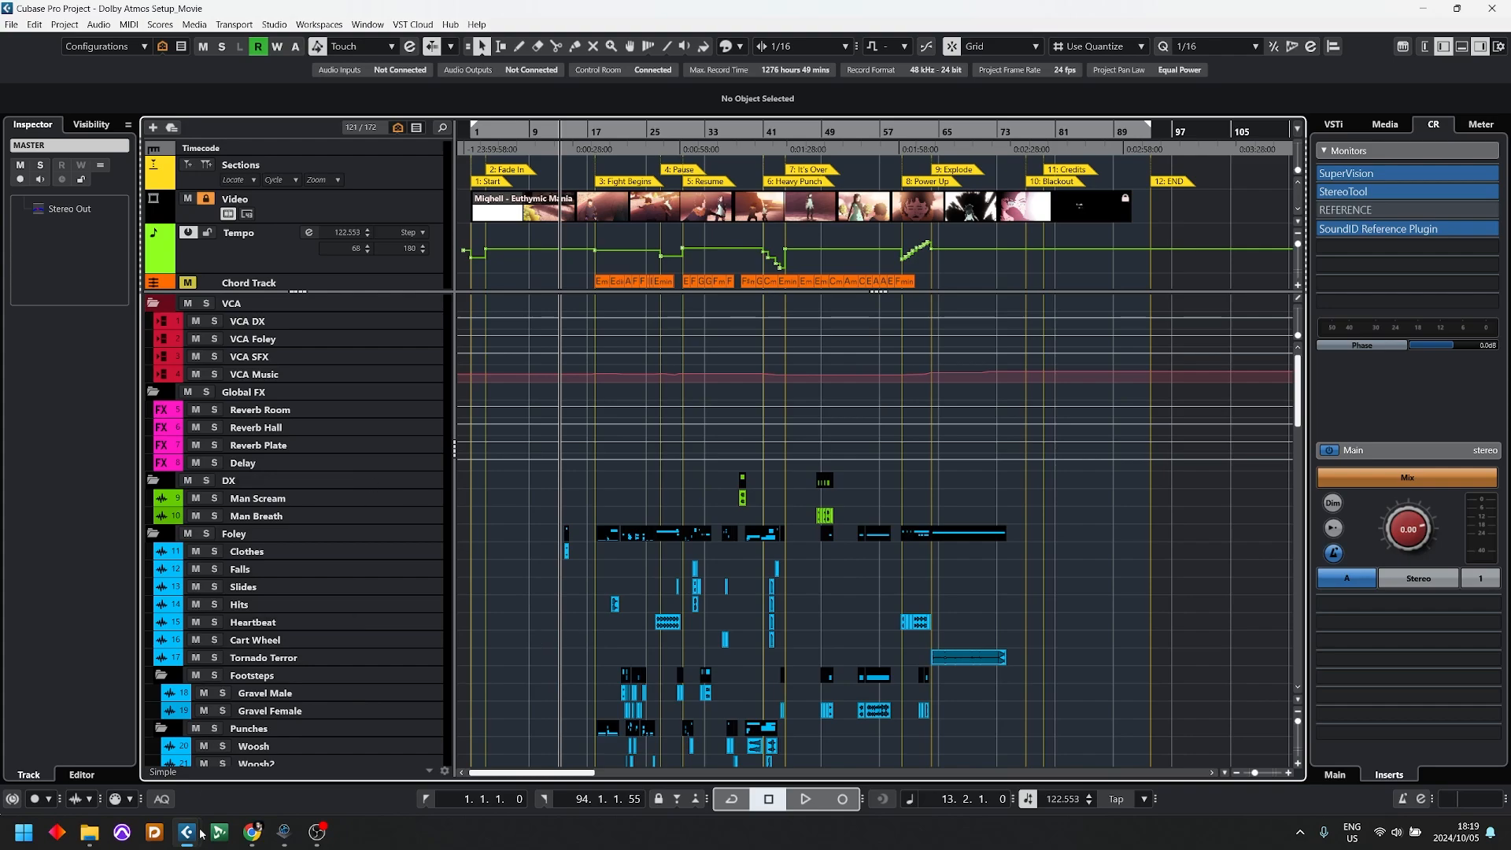
Step: Switch to Dante Via, close the Monitors L/R volume mixer and reposition the main window over the project
{"action": "mouse_move", "coordinate": [298, 838]}
{"action": "left_click", "coordinate": [285, 844]}
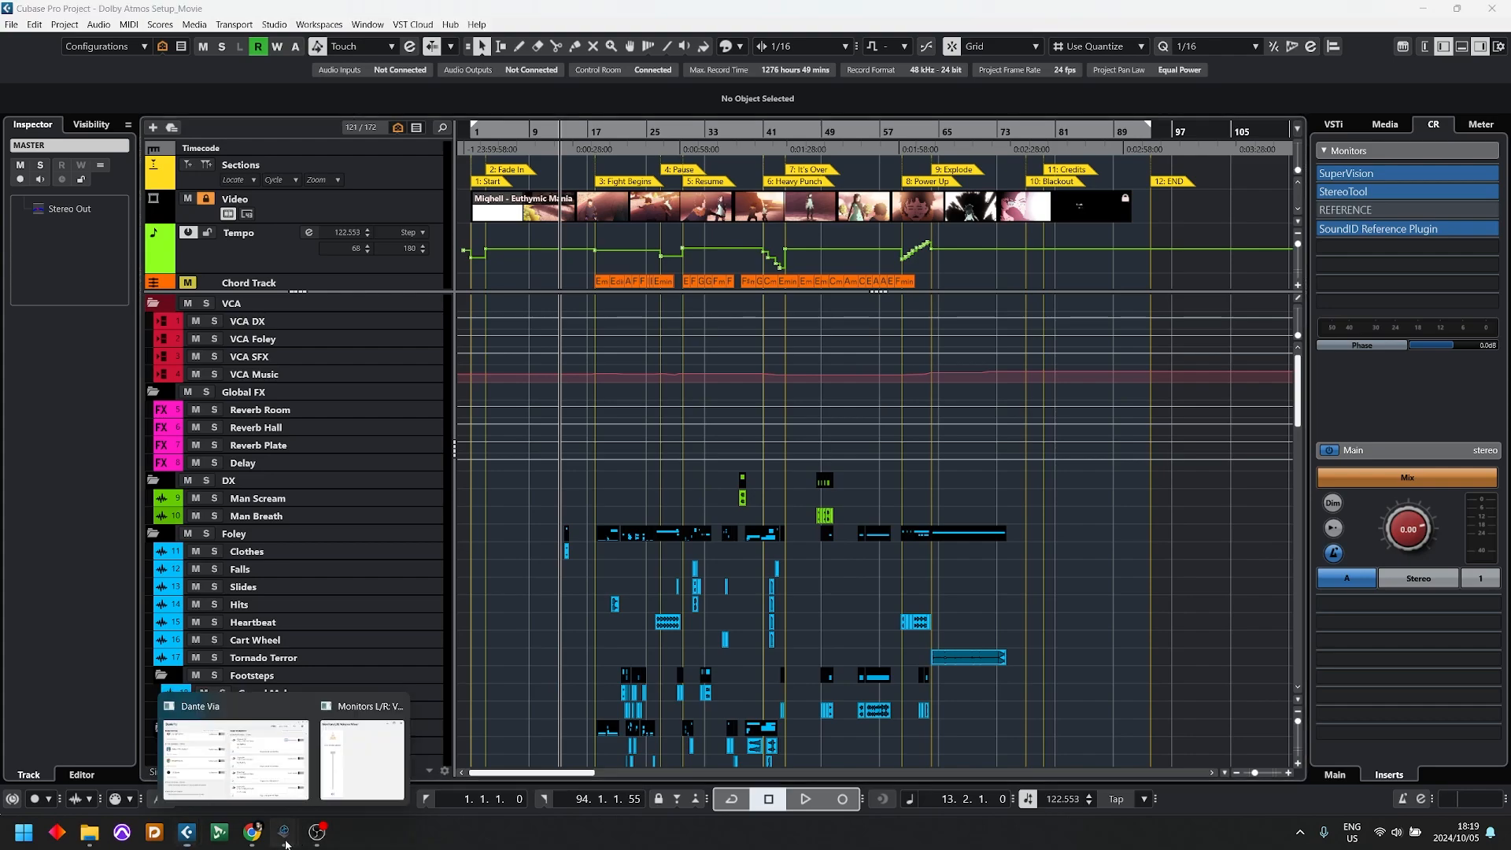
{"action": "left_click", "coordinate": [214, 760]}
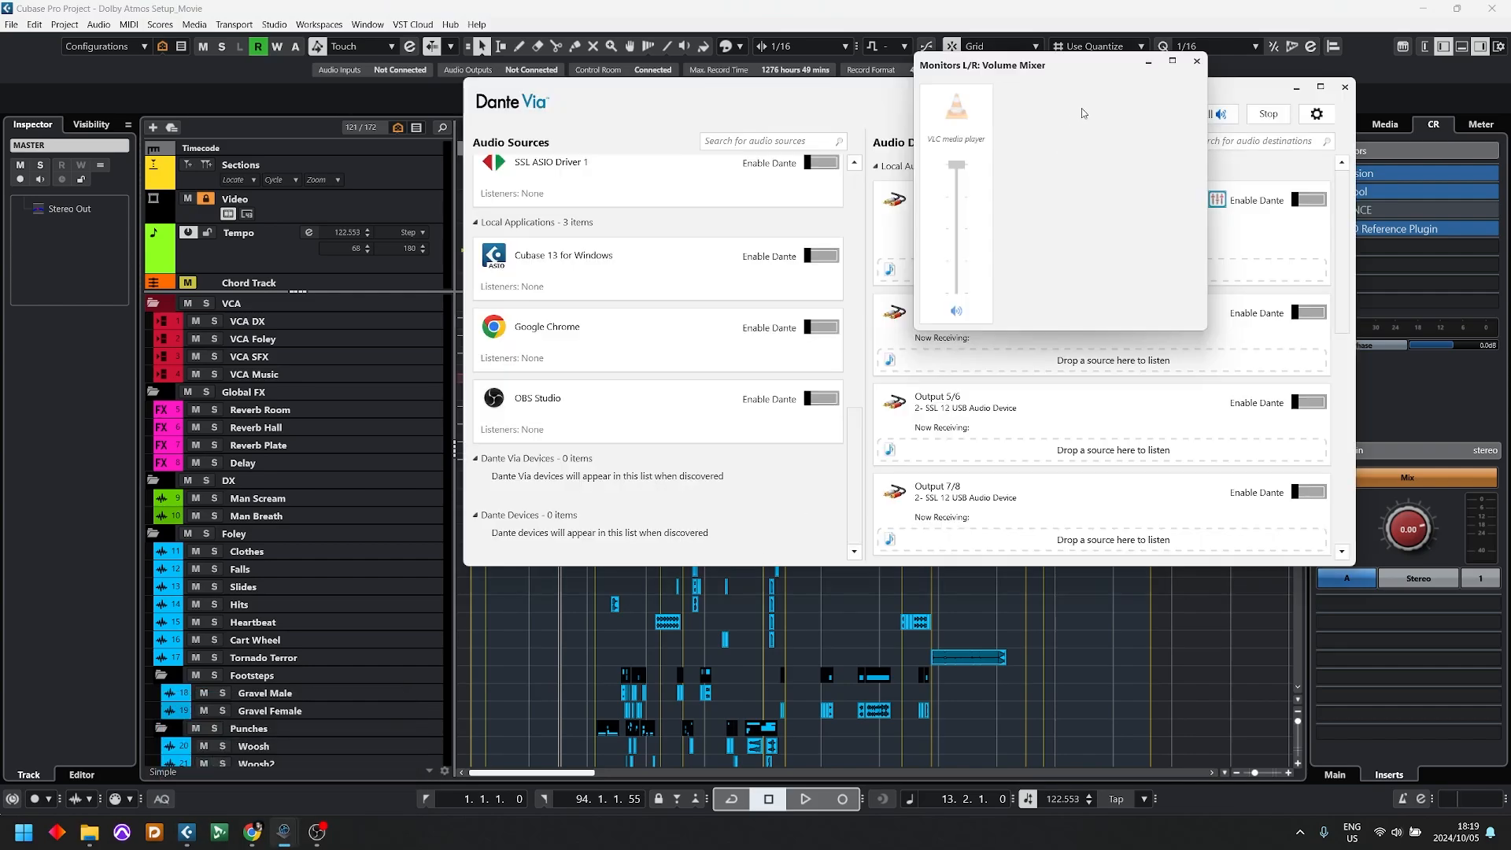
{"action": "left_click", "coordinate": [1196, 61]}
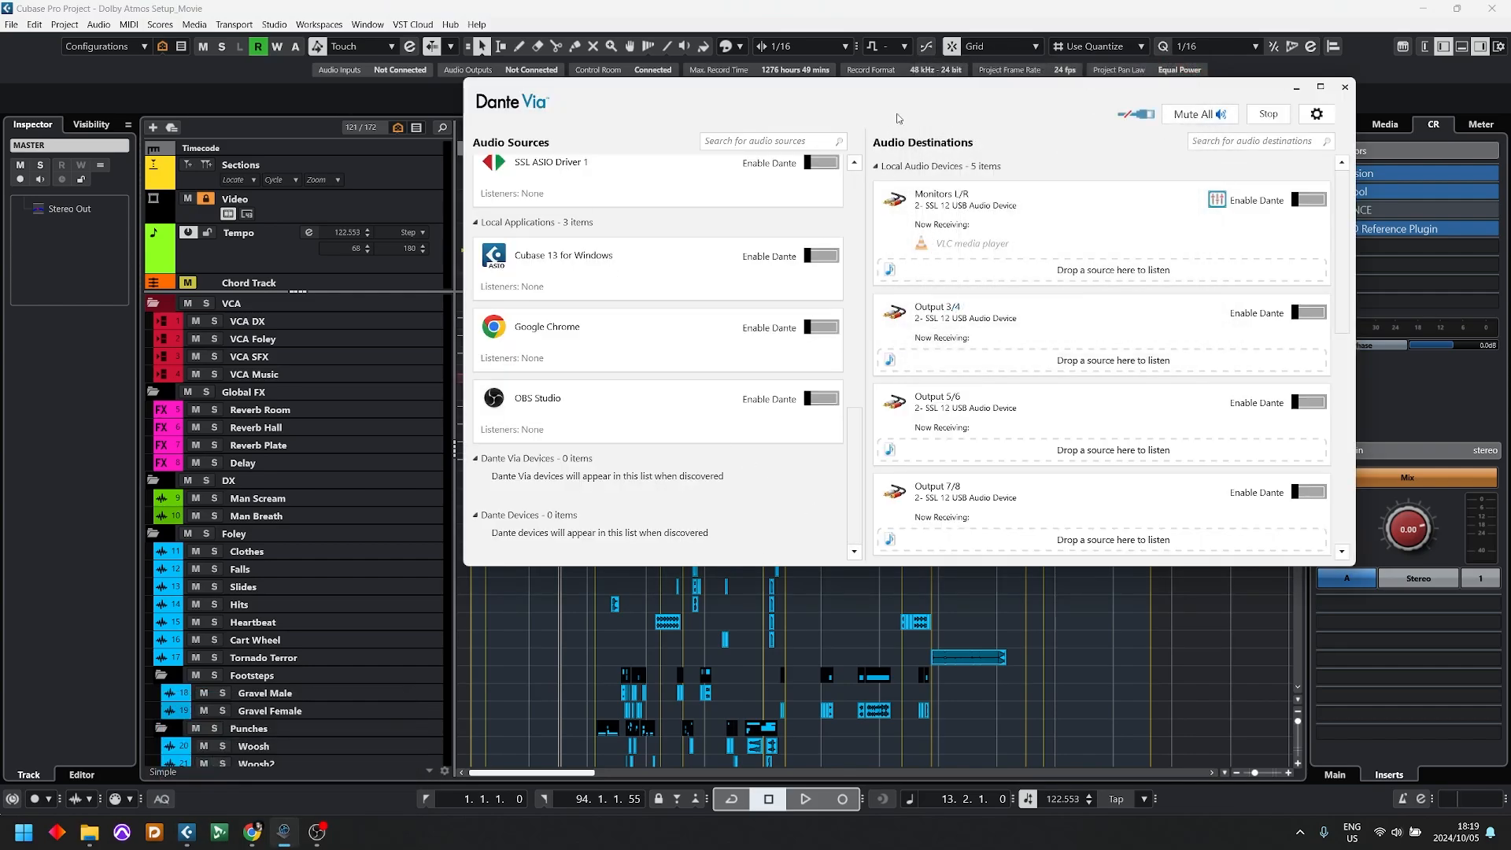
{"action": "left_click_drag", "start_coordinate": [901, 99], "coordinate": [811, 165]}
Step: Examine the local devices, ASIO devices and applications listed under Dante Via's audio sources and destinations
{"action": "scroll", "coordinate": [527, 386], "scroll_direction": "up", "scroll_amount": 3}
{"action": "scroll", "coordinate": [527, 385], "scroll_direction": "up", "scroll_amount": 8}
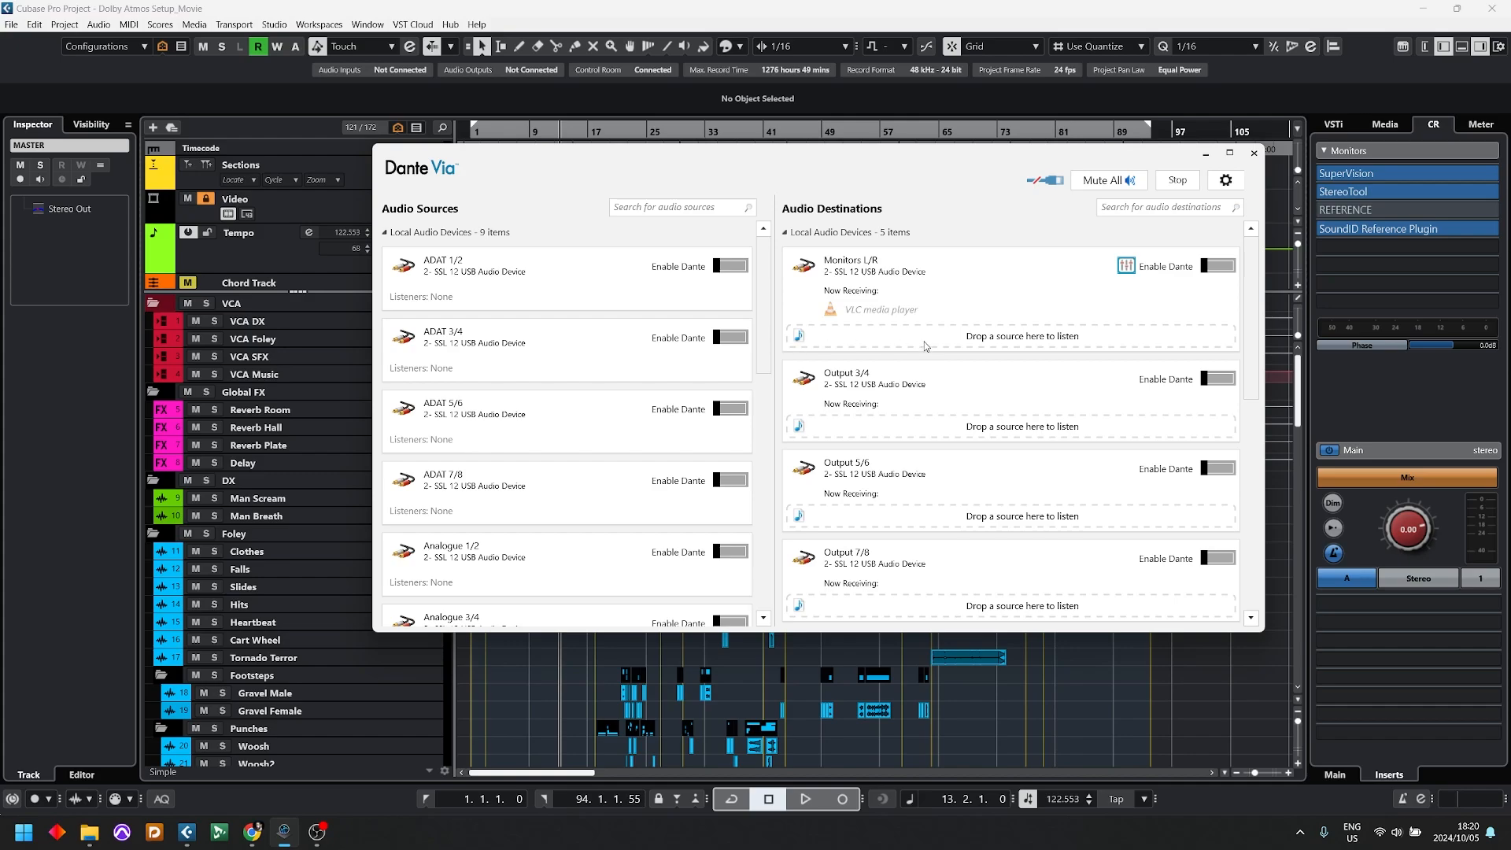
{"action": "mouse_move", "coordinate": [916, 325]}
{"action": "scroll", "coordinate": [570, 343], "scroll_direction": "down", "scroll_amount": 5}
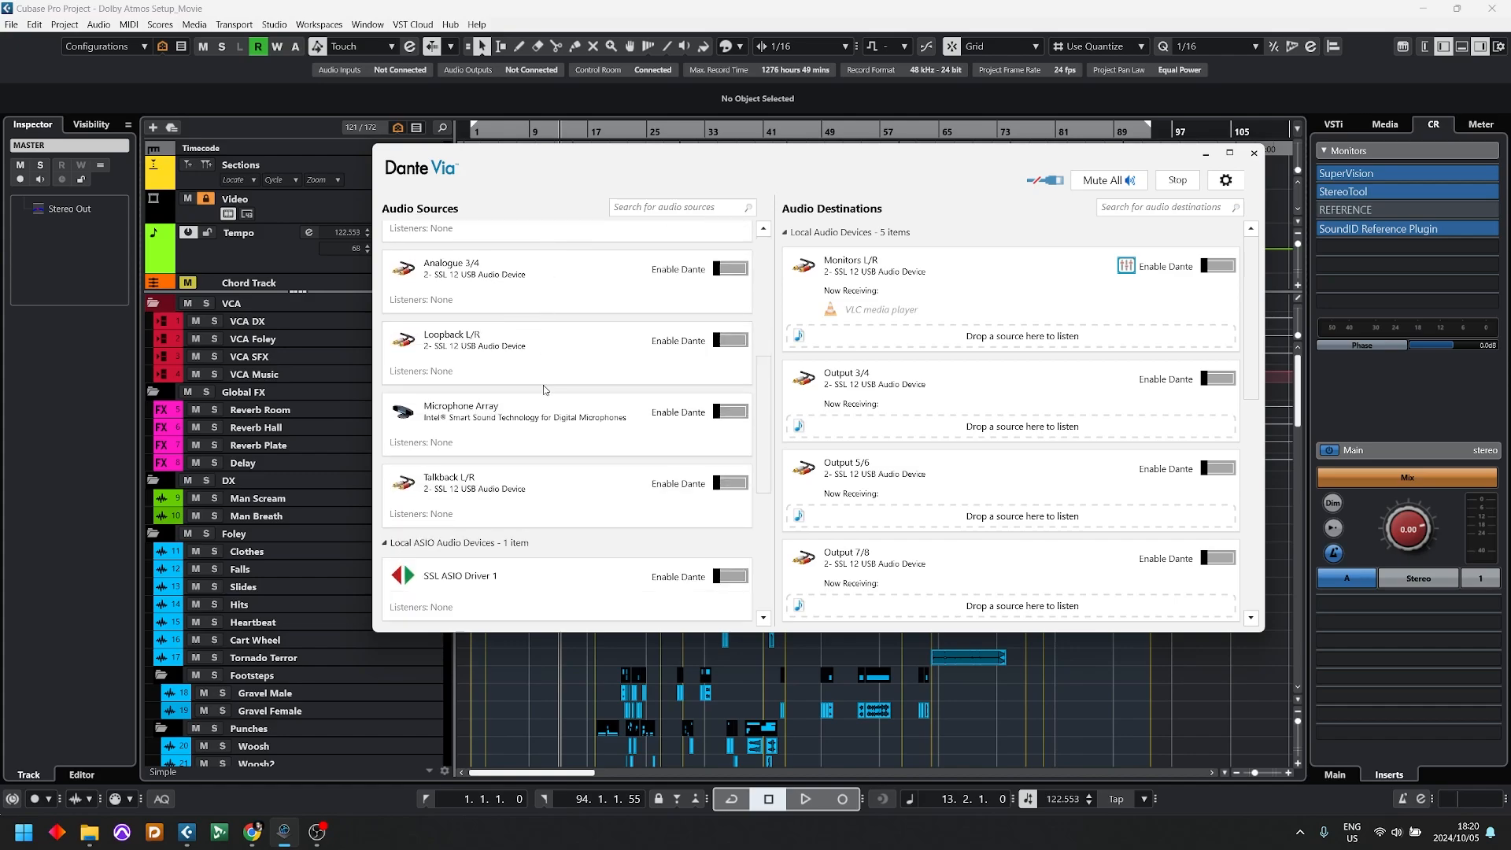
{"action": "scroll", "coordinate": [544, 389], "scroll_direction": "down", "scroll_amount": 1}
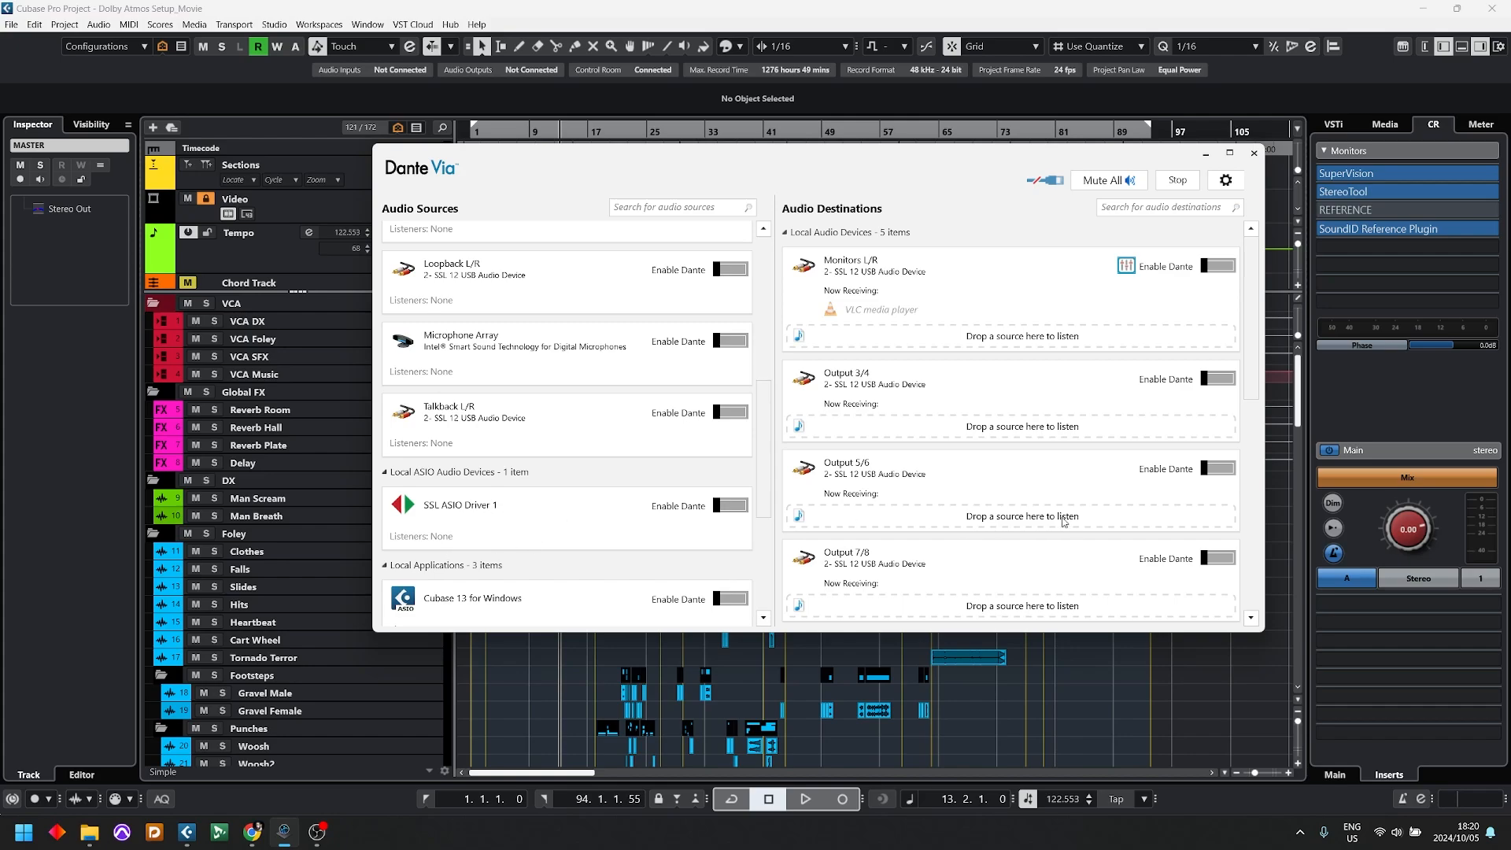
{"action": "scroll", "coordinate": [952, 521], "scroll_direction": "down", "scroll_amount": 1}
{"action": "scroll", "coordinate": [952, 521], "scroll_direction": "down", "scroll_amount": 4}
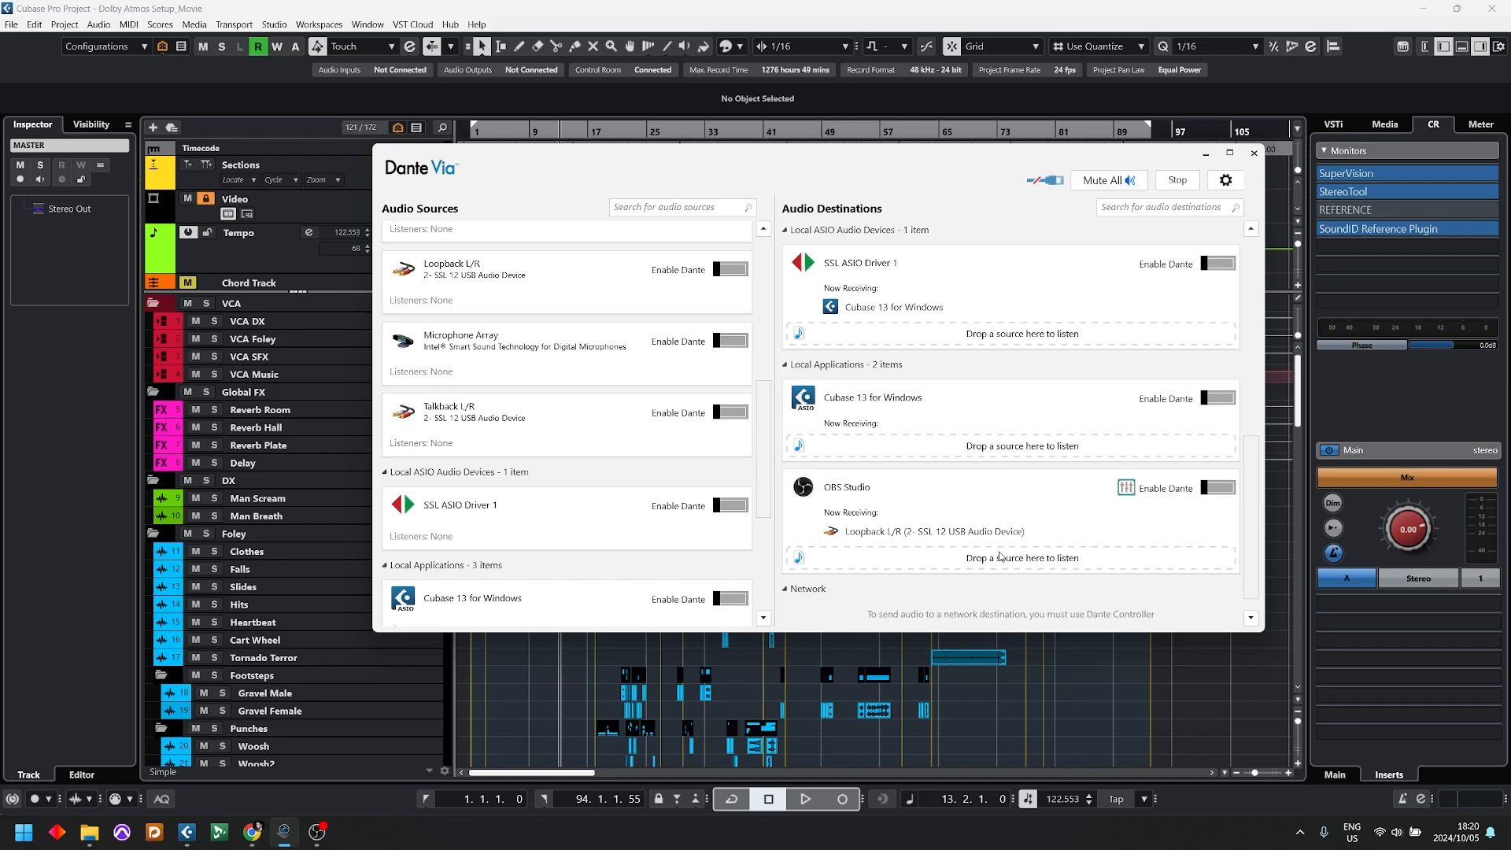
Step: Minimize Dante Via and open the Dante Via (x64) audio device settings in Studio Setup
{"action": "scroll", "coordinate": [999, 556], "scroll_direction": "up", "scroll_amount": 5}
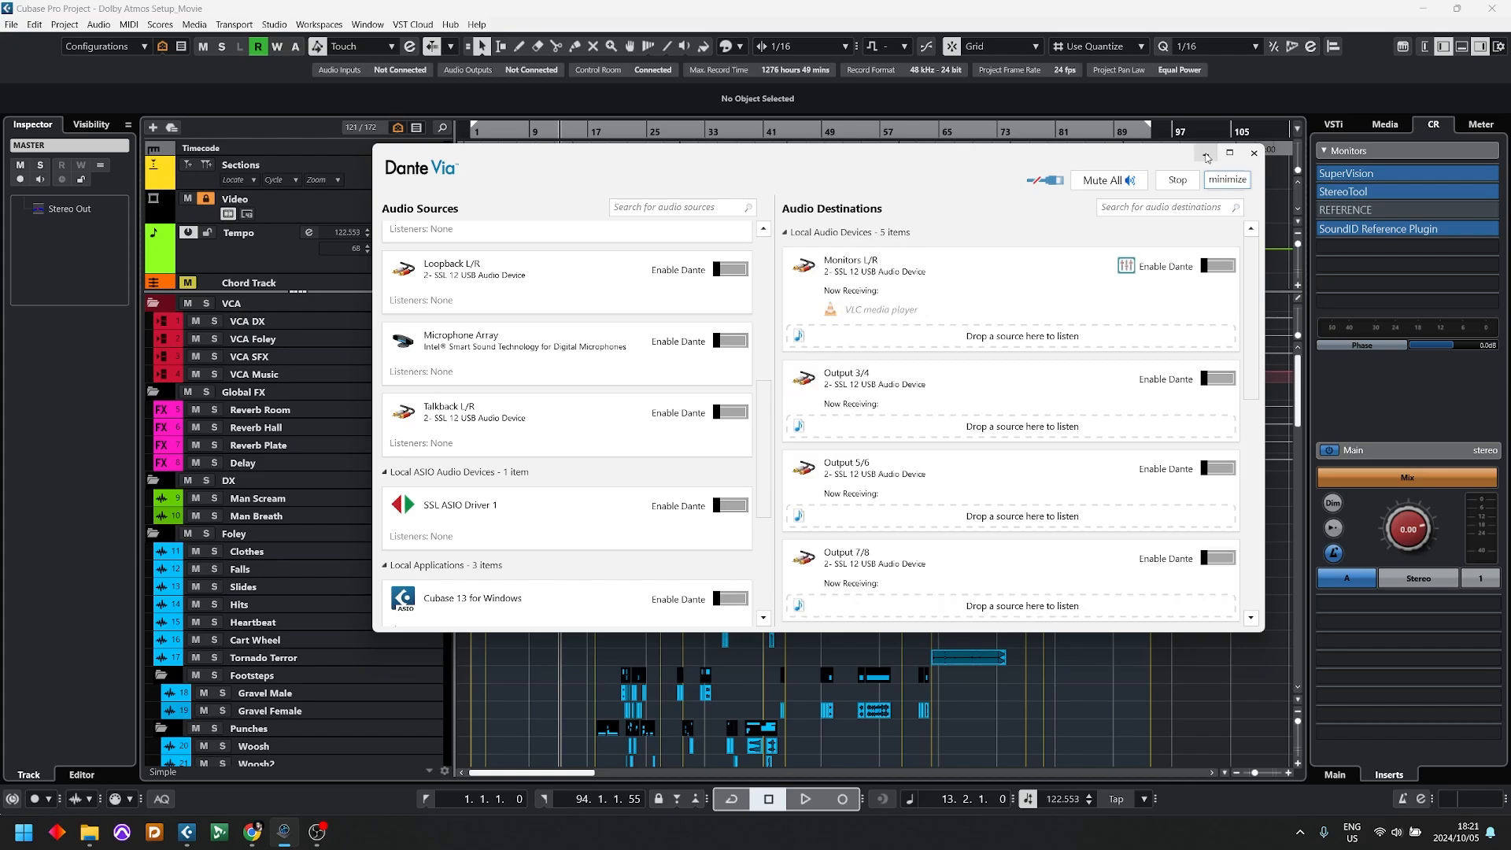
{"action": "left_click", "coordinate": [1205, 155]}
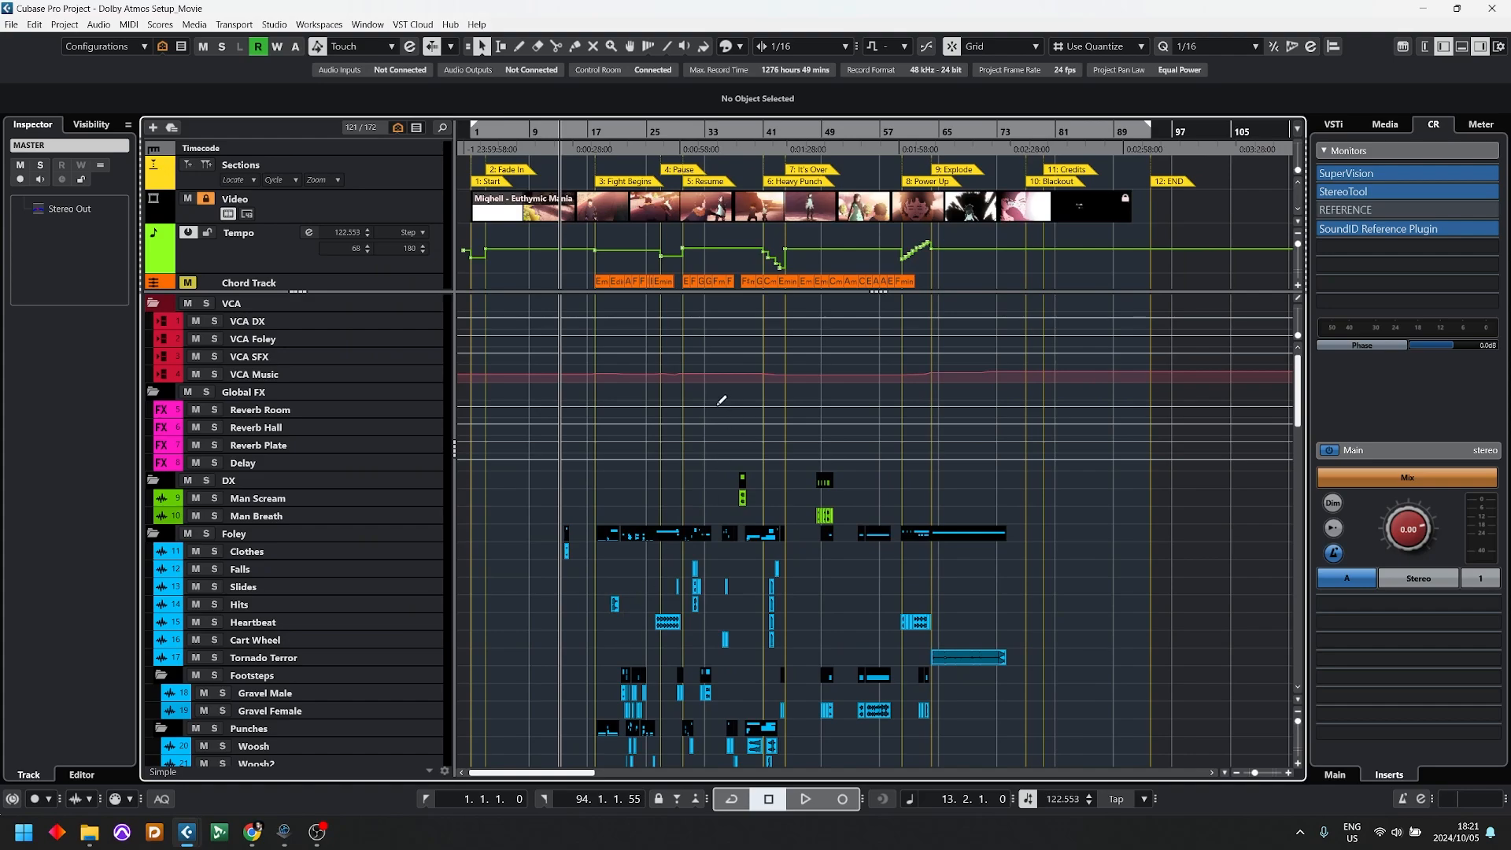
{"action": "left_click", "coordinate": [274, 25]}
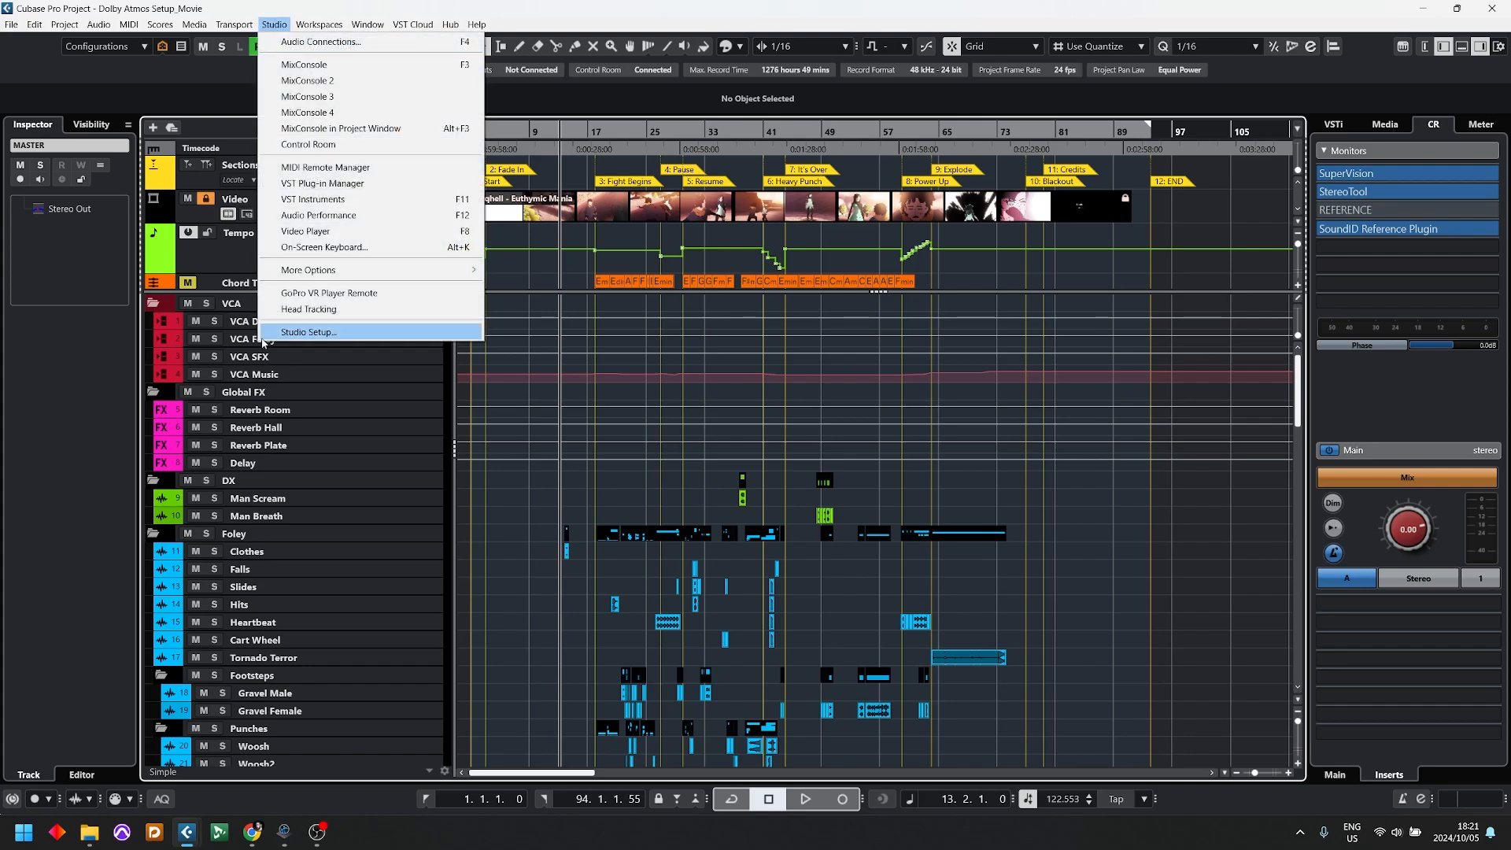
{"action": "left_click", "coordinate": [322, 335]}
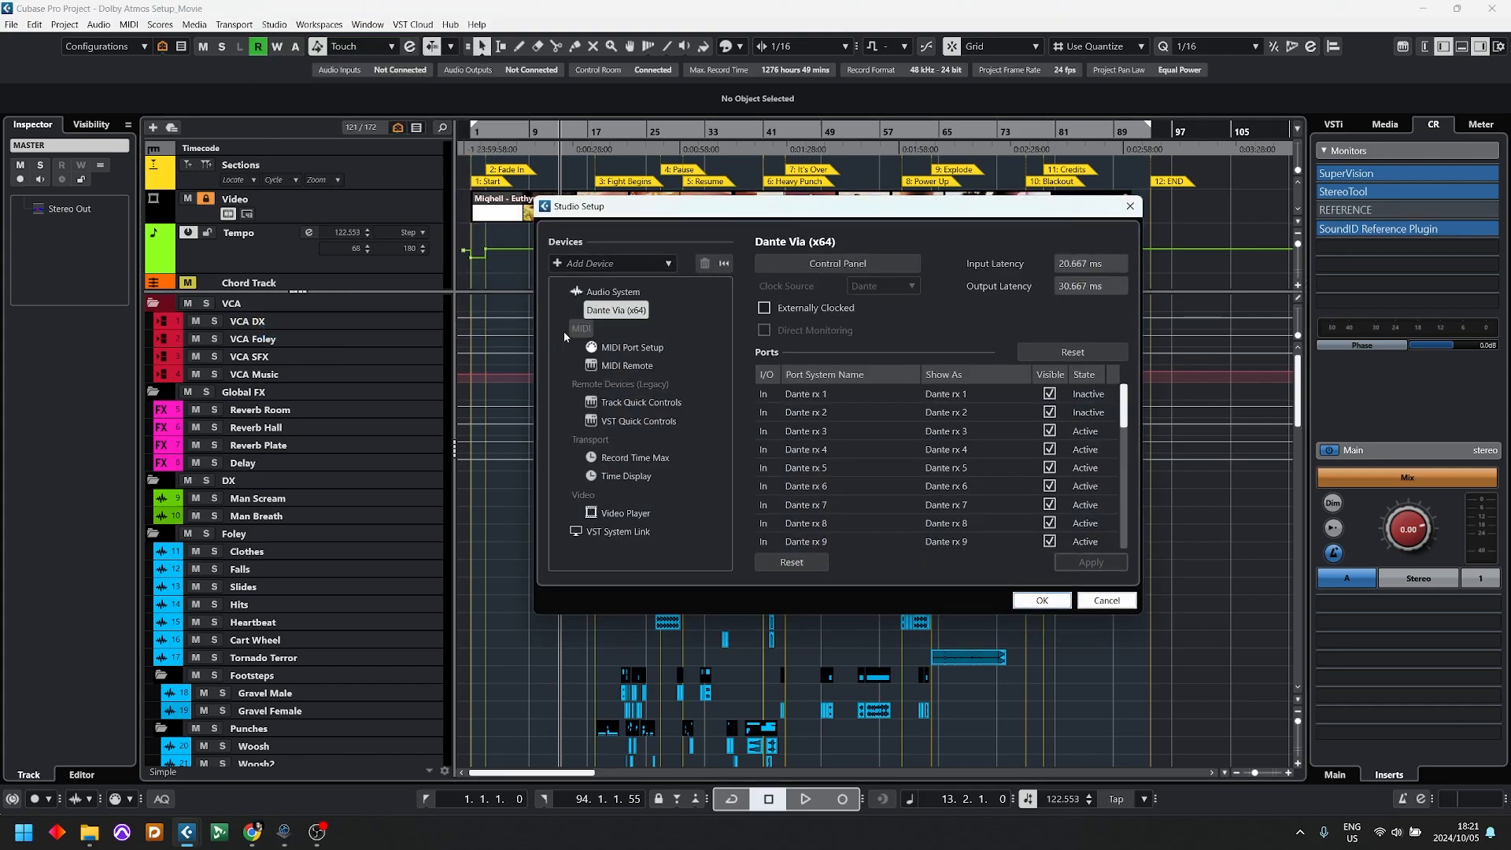
{"action": "left_click", "coordinate": [622, 292]}
{"action": "left_click", "coordinate": [615, 311]}
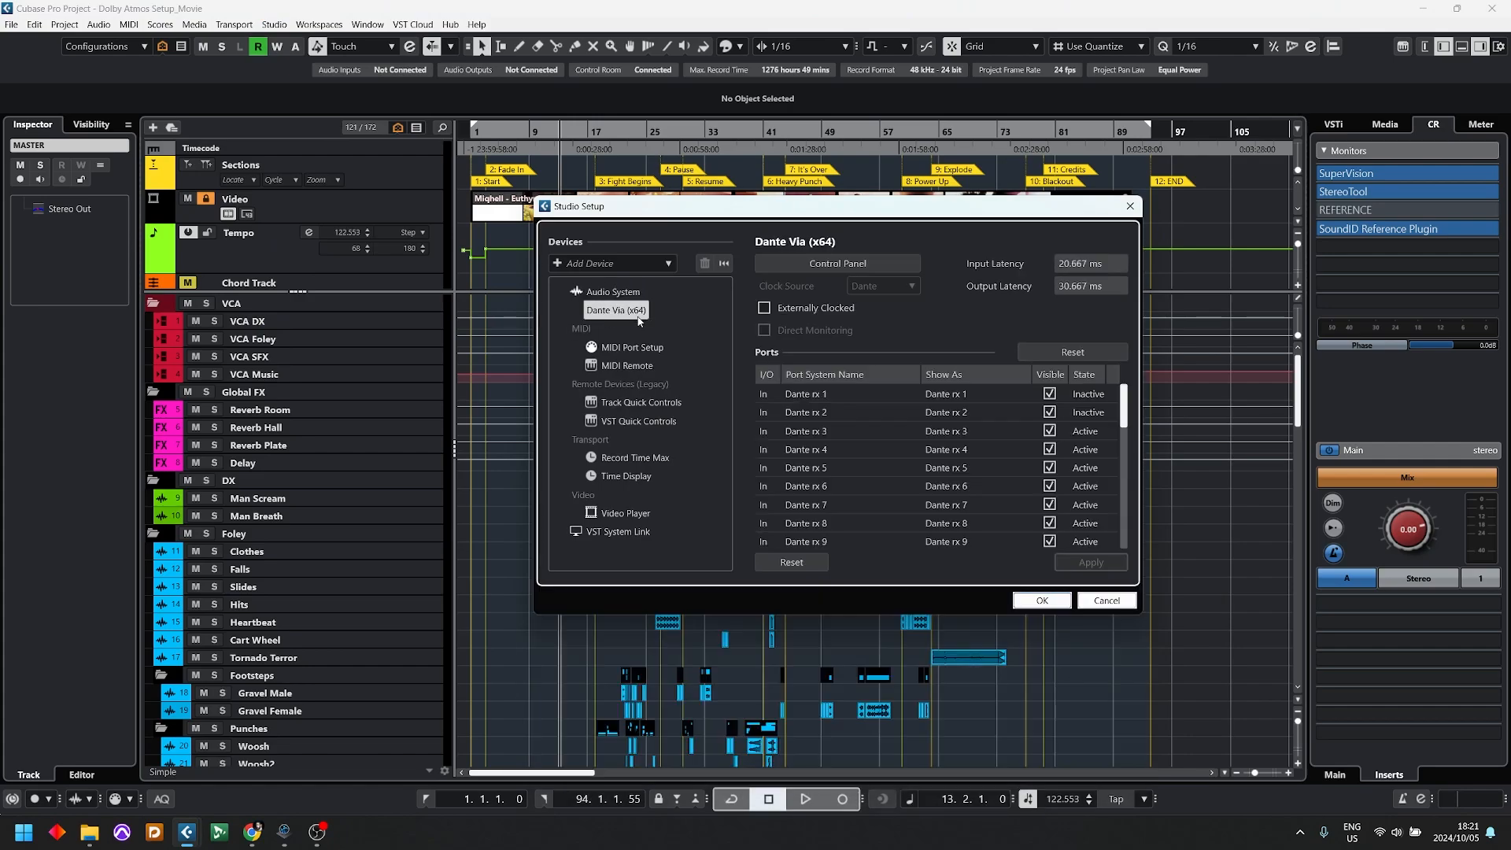
Step: Check the sample rate, audio channels and preferred buffer size in the Dante Via ASIO Control Panel, leaving Studio Setup without changes
{"action": "left_click", "coordinate": [820, 268]}
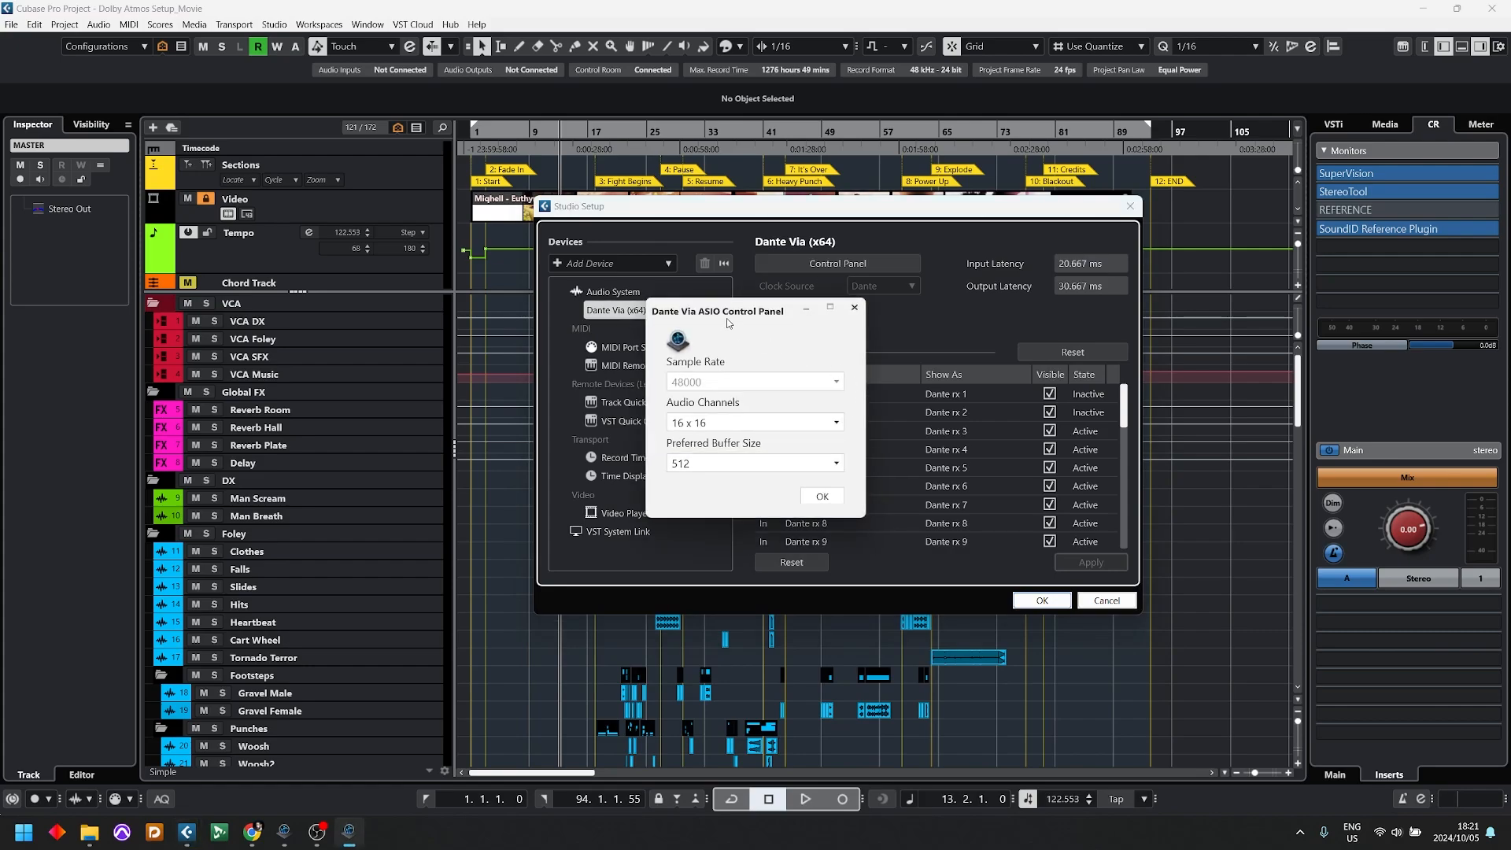
{"action": "left_click_drag", "start_coordinate": [724, 313], "coordinate": [544, 258]}
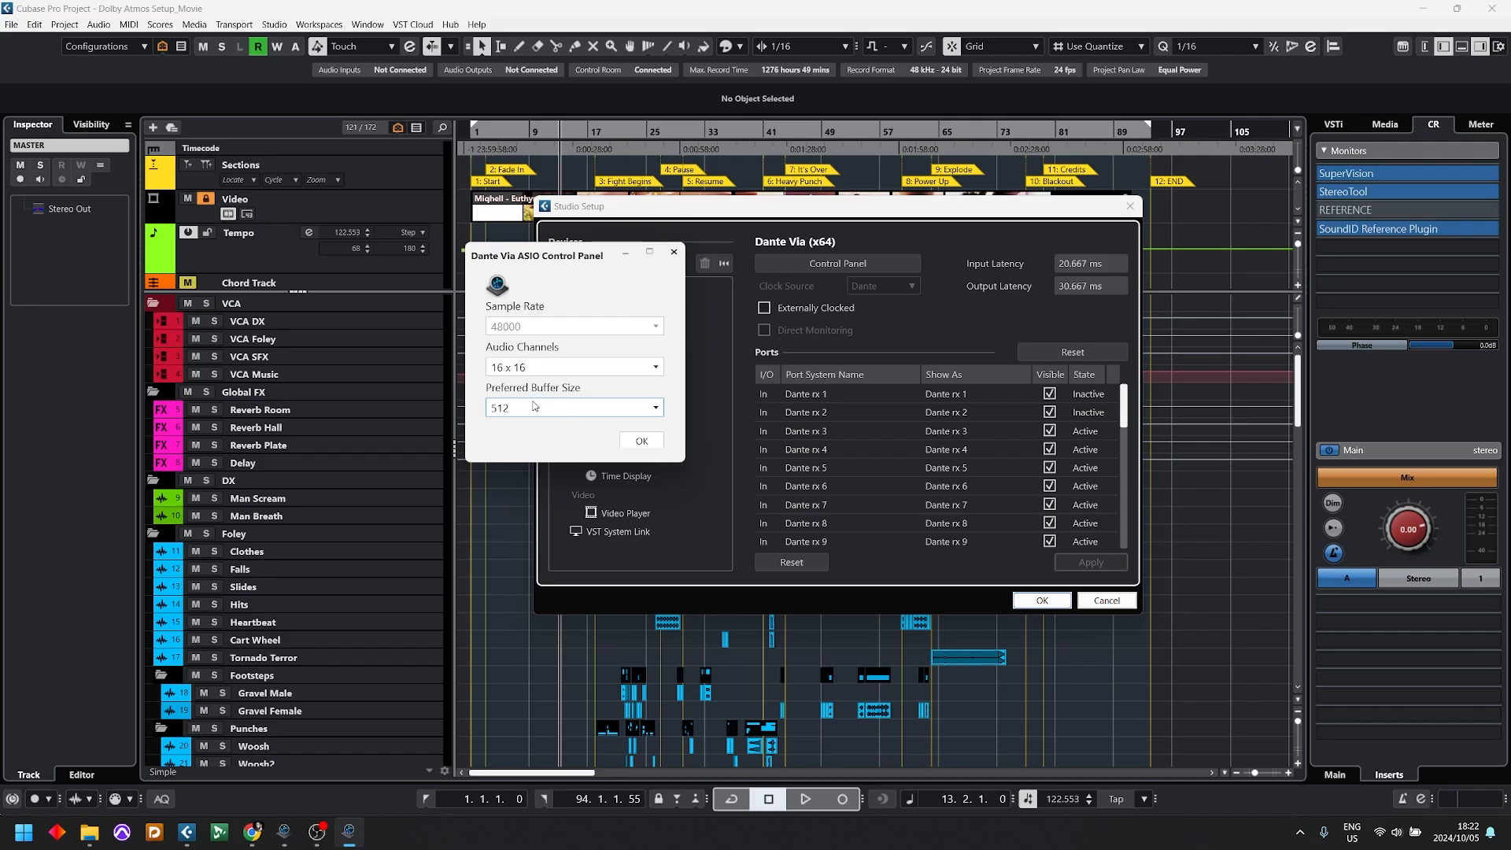
{"action": "left_click", "coordinate": [642, 441]}
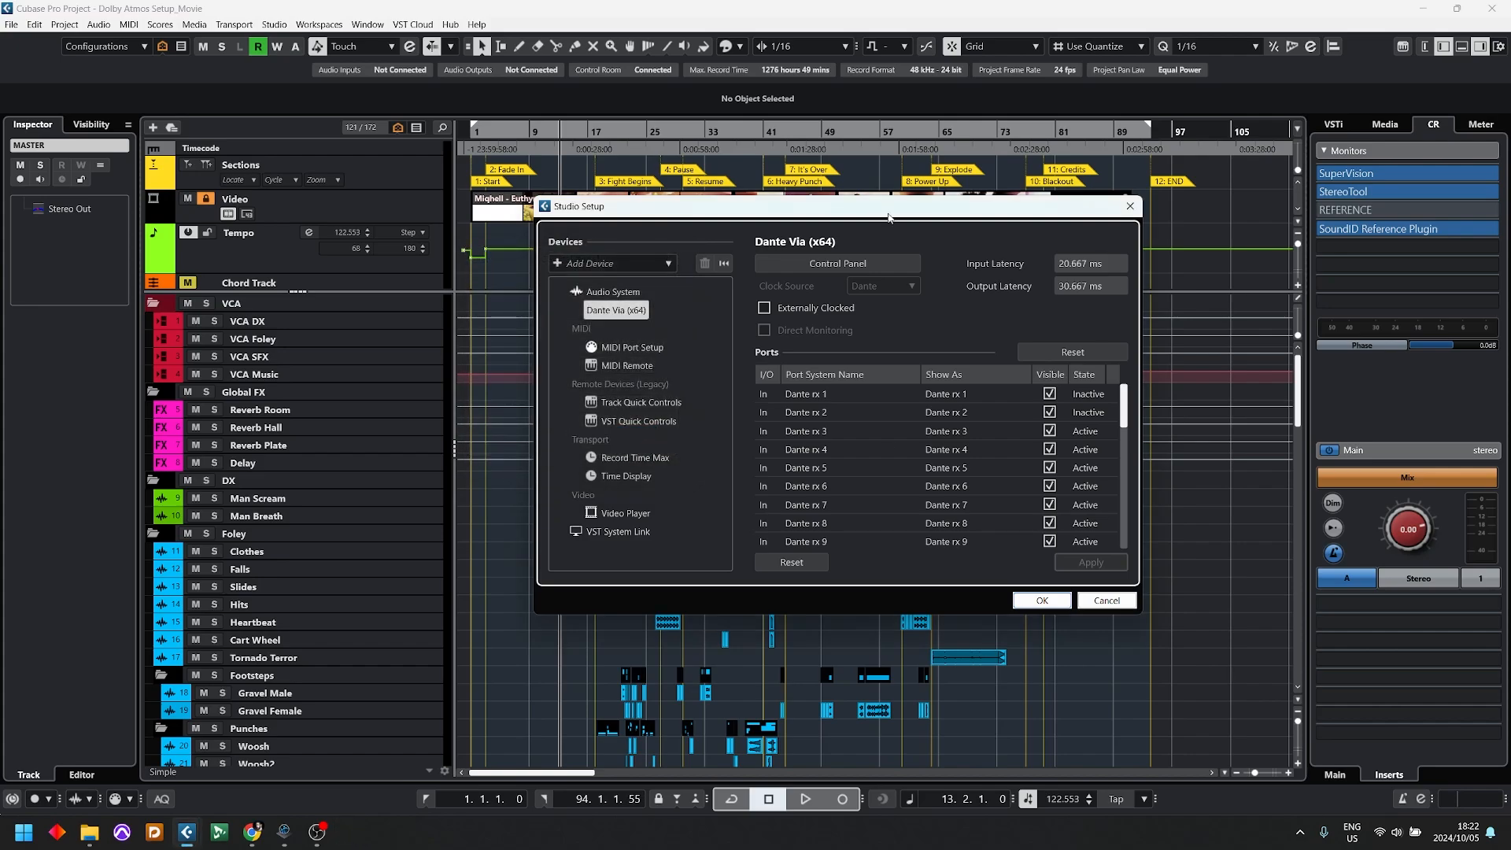
{"action": "left_click", "coordinate": [1041, 600]}
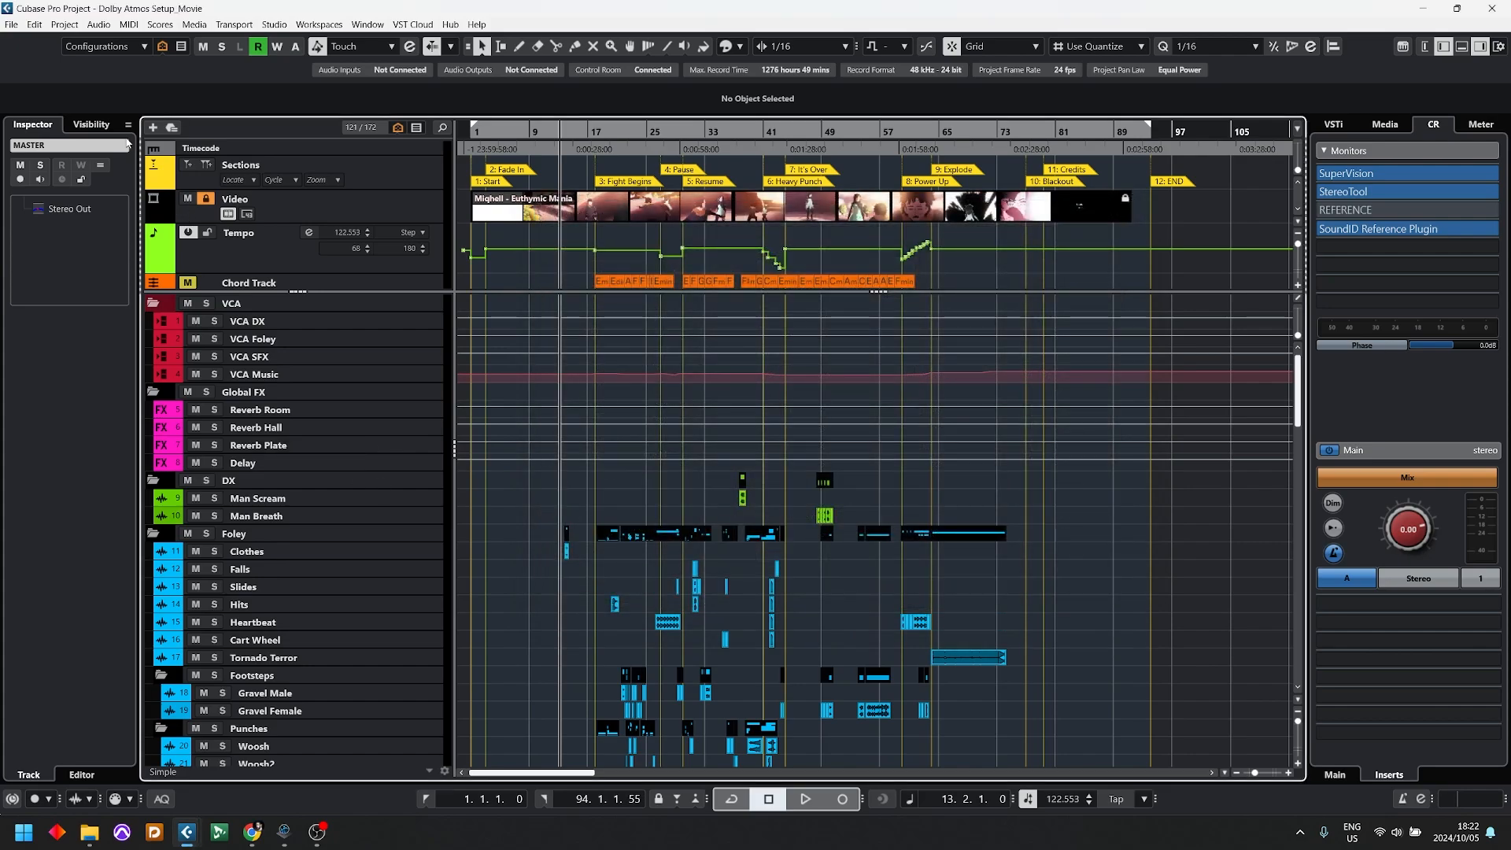
Step: Open the Dolby Atmos Setup Assistant from ADM Authoring and enable adding a 7.1.4 main mix channel with renderer
{"action": "left_click", "coordinate": [66, 27]}
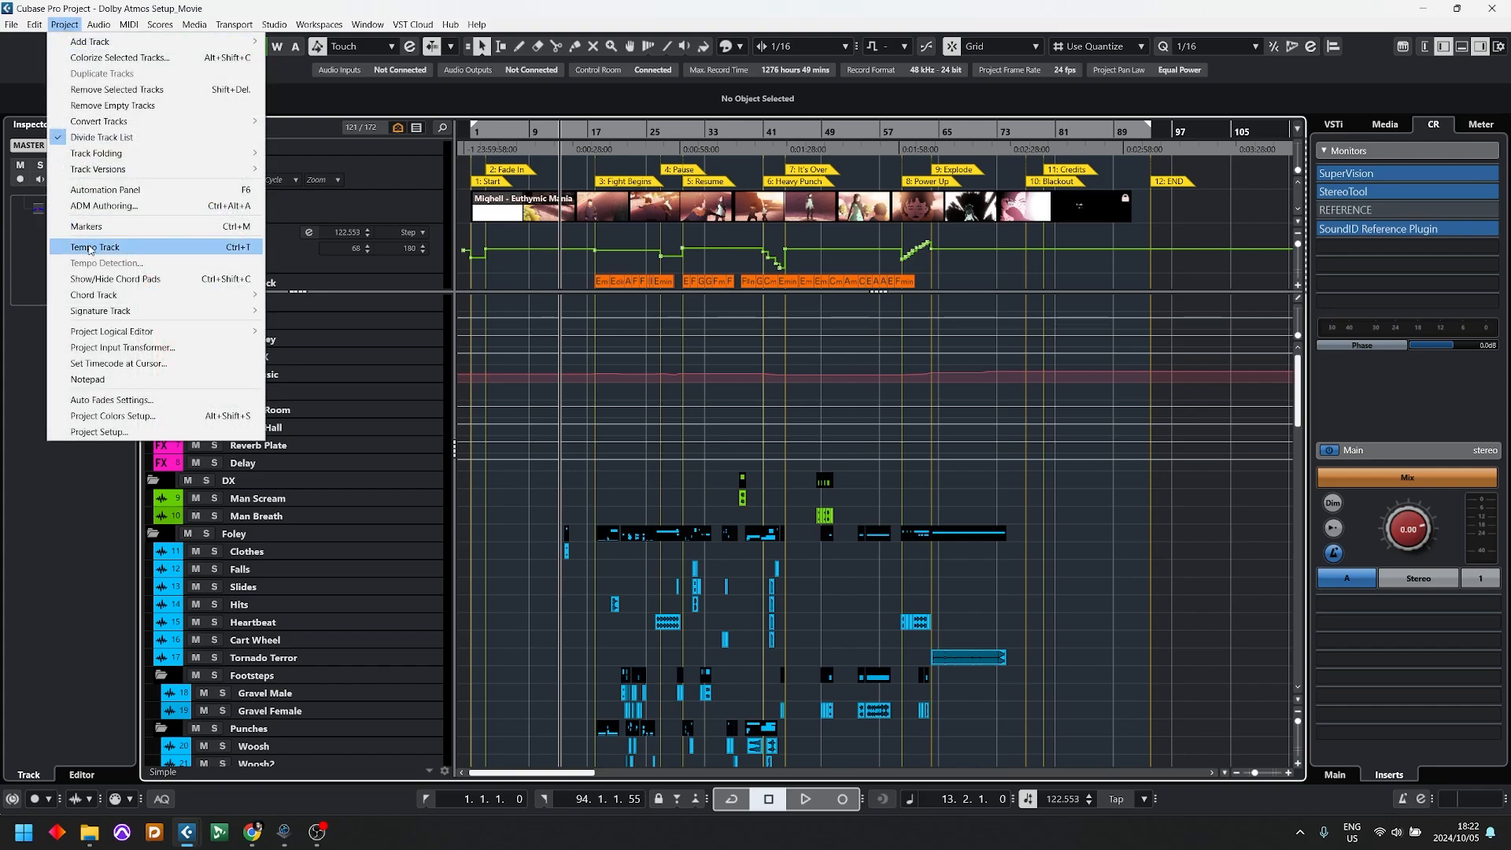
{"action": "left_click", "coordinate": [103, 205]}
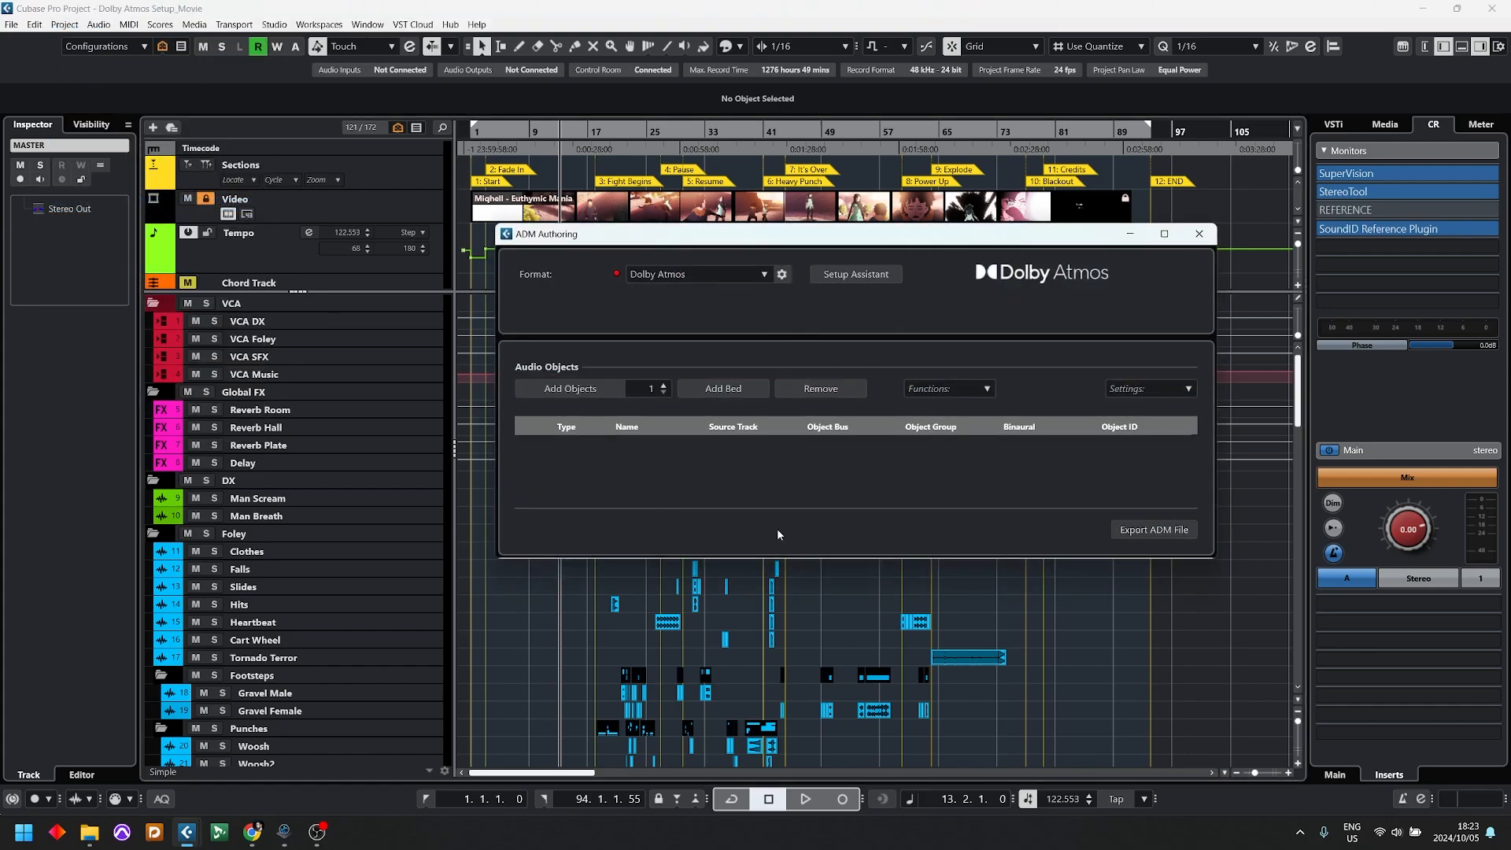
{"action": "left_click", "coordinate": [855, 273]}
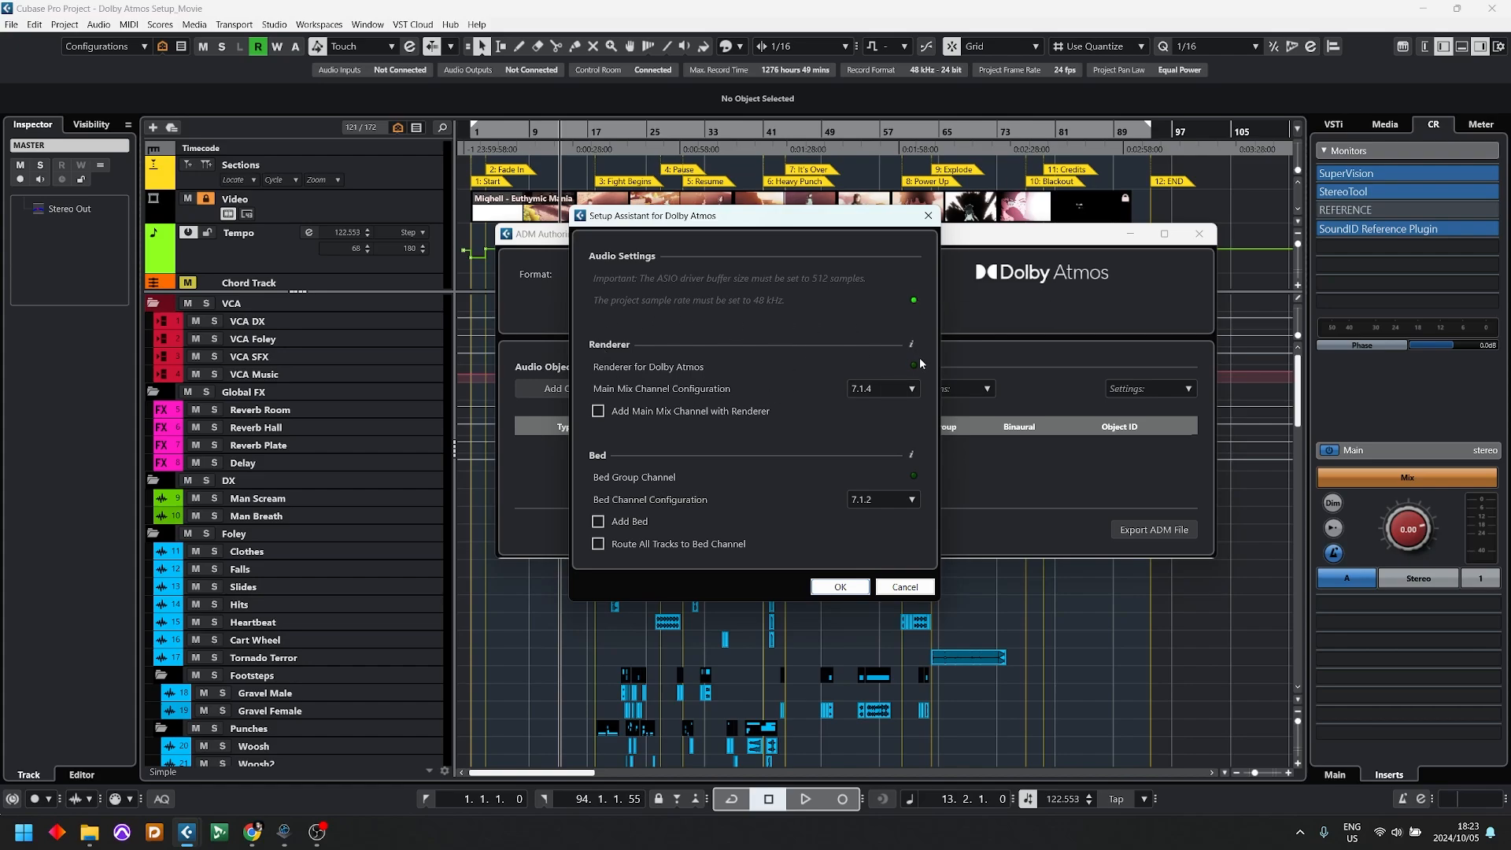
{"action": "mouse_move", "coordinate": [913, 349]}
{"action": "left_click", "coordinate": [909, 389]}
{"action": "mouse_move", "coordinate": [913, 477]}
{"action": "left_click", "coordinate": [881, 496]}
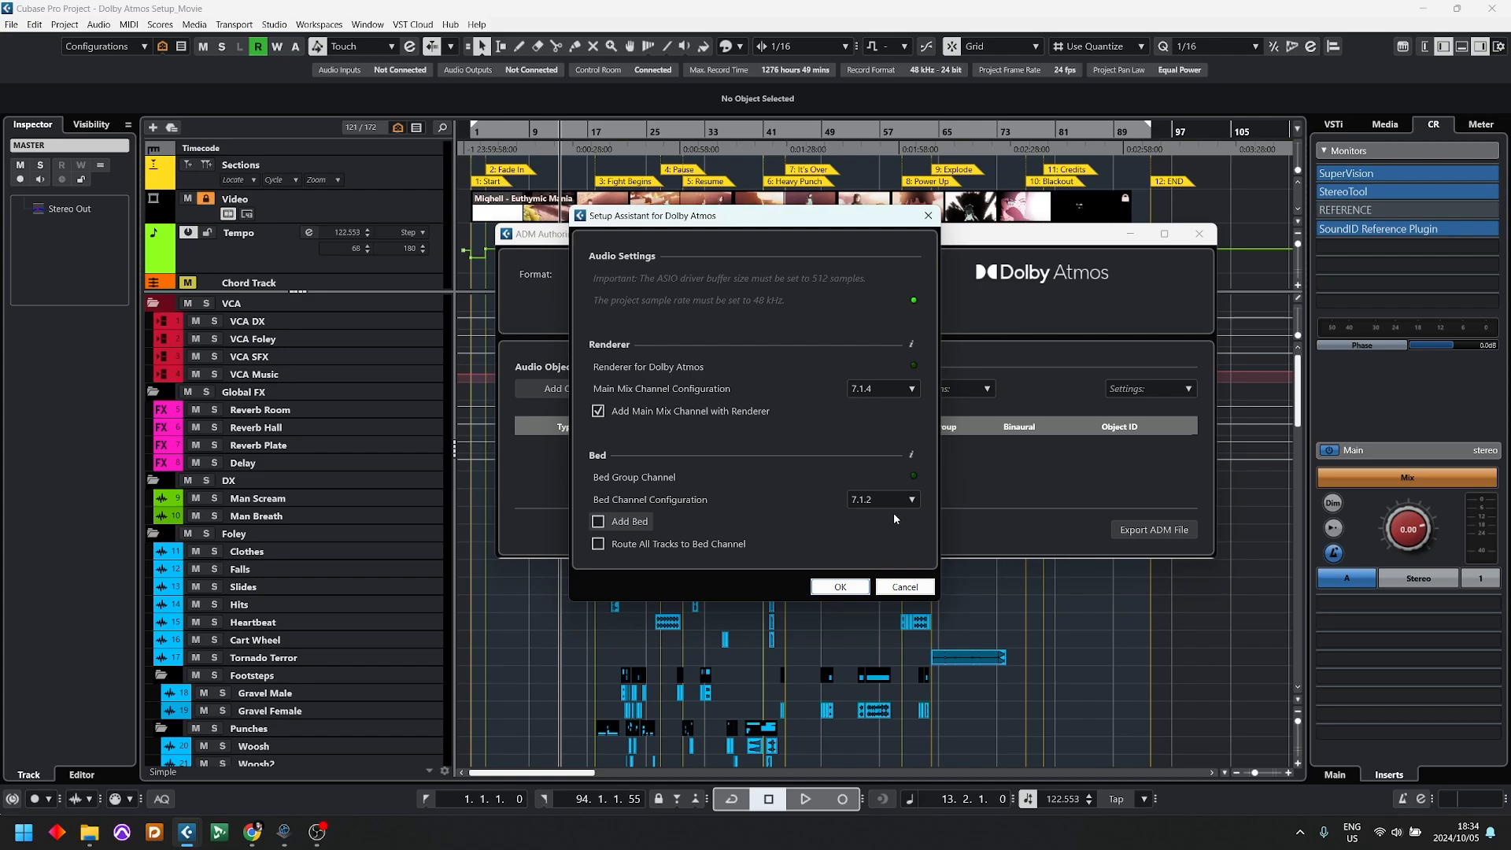
{"action": "left_click", "coordinate": [872, 389]}
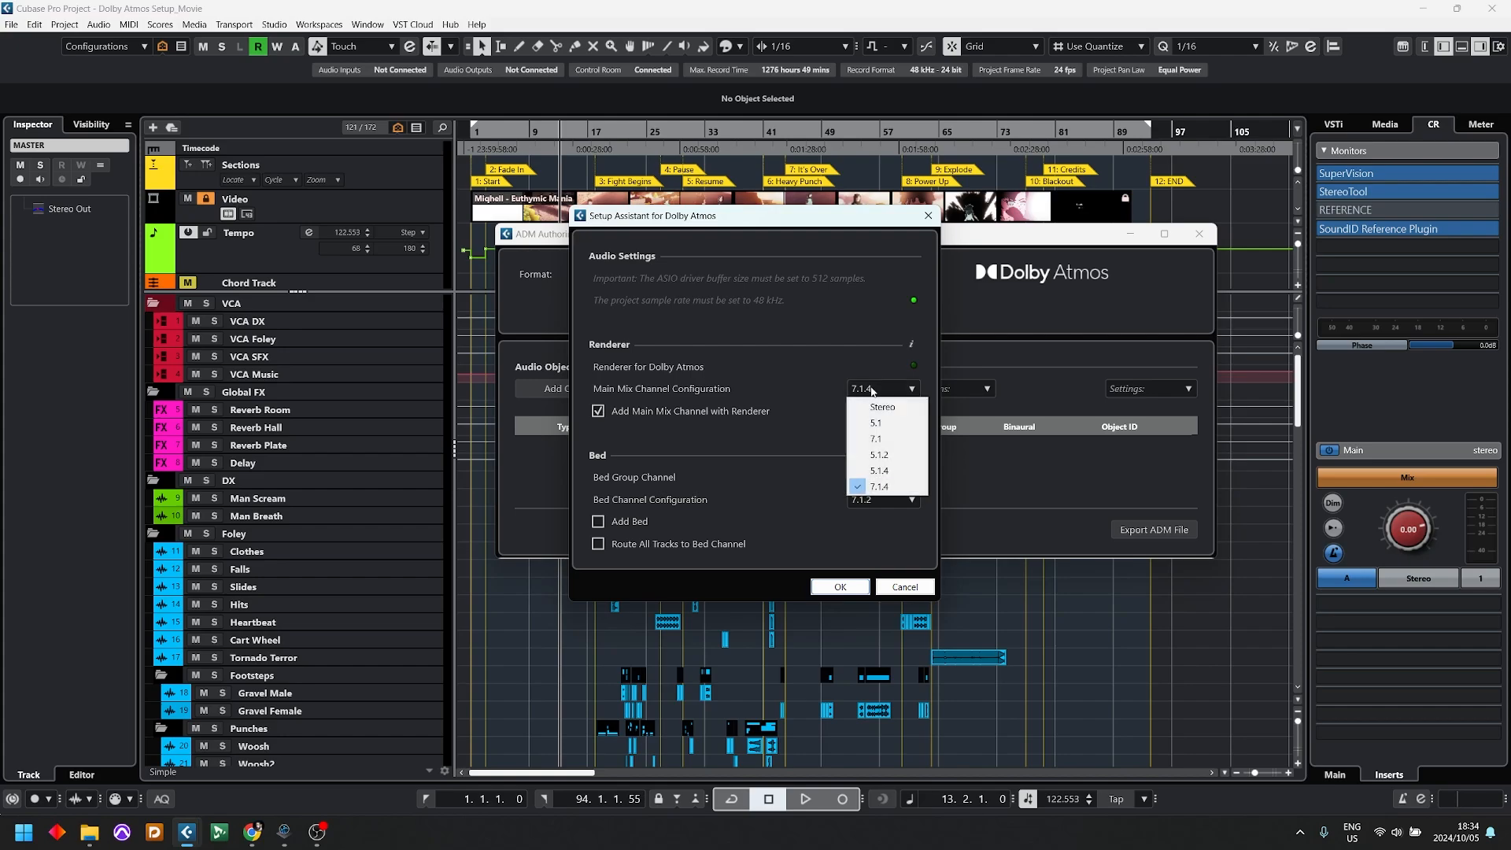
{"action": "left_click", "coordinate": [824, 461]}
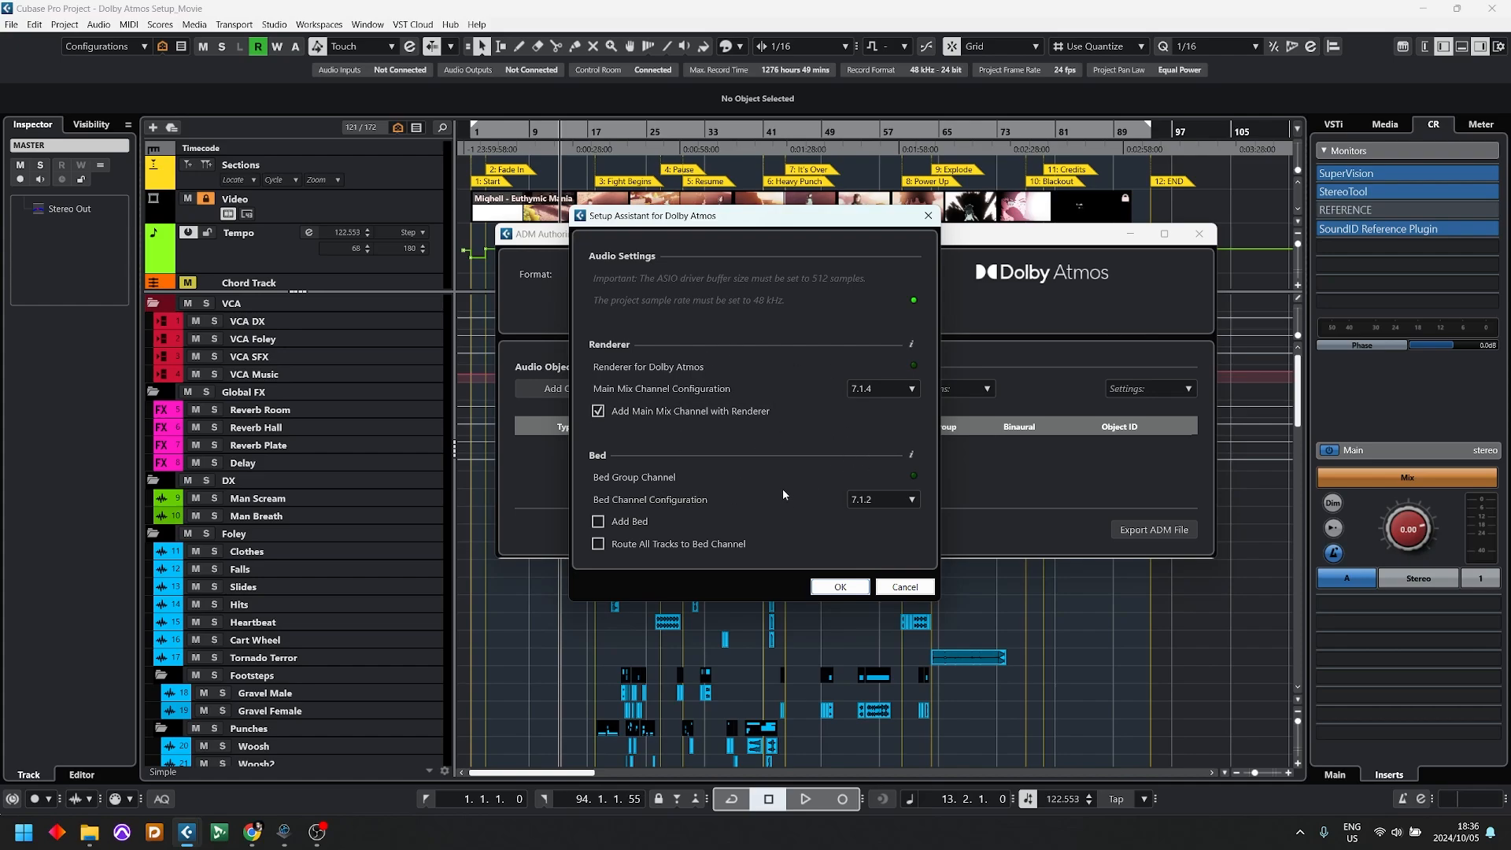
Step: Enable adding a 7.1.2 bed and routing all tracks to the bed channel, and apply the Dolby Atmos setup
{"action": "left_click", "coordinate": [616, 523]}
{"action": "left_click", "coordinate": [697, 544]}
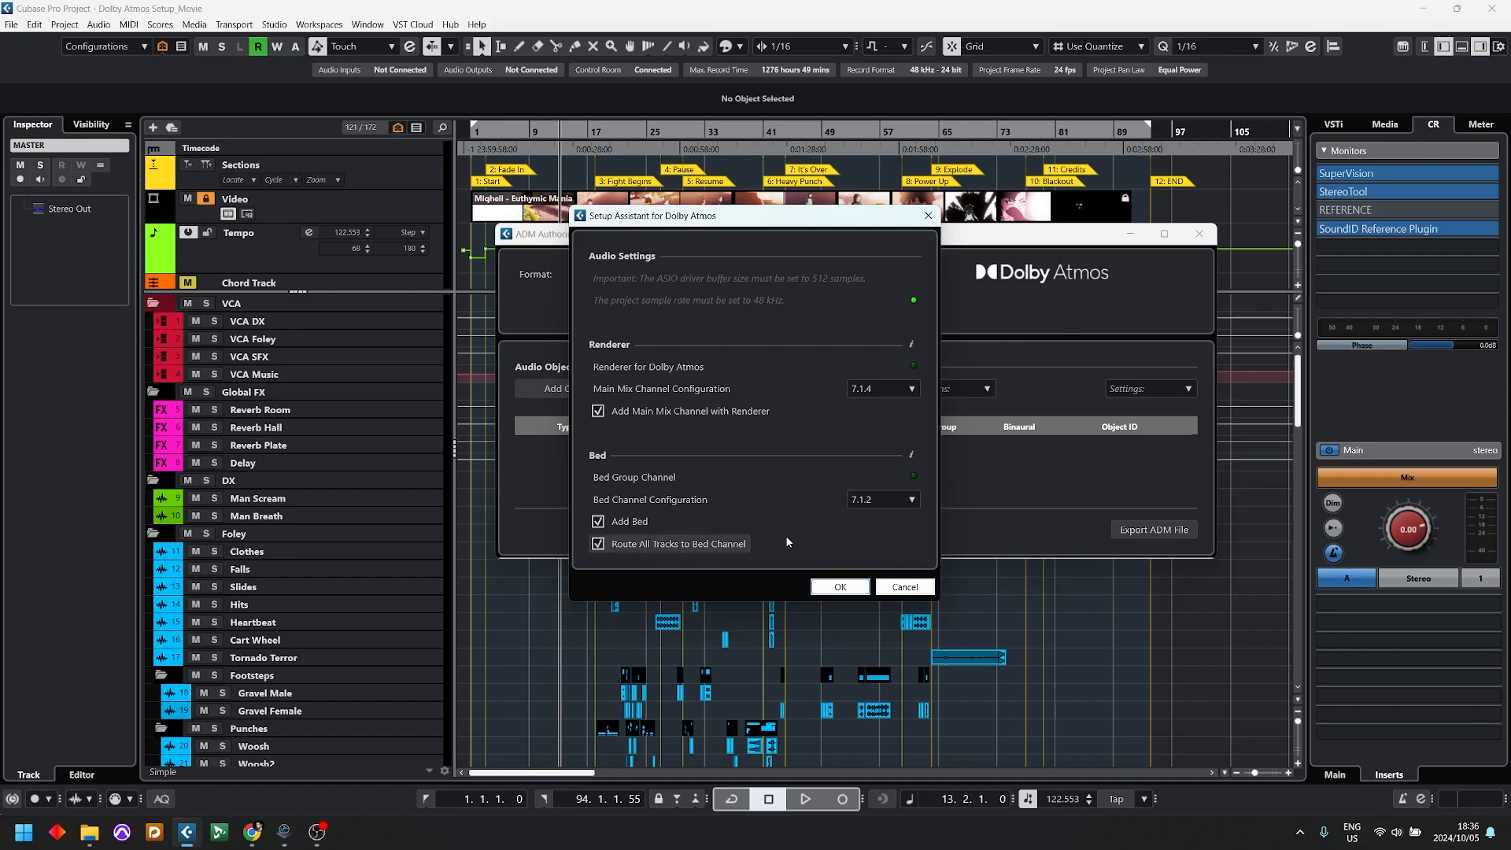
{"action": "left_click", "coordinate": [839, 587]}
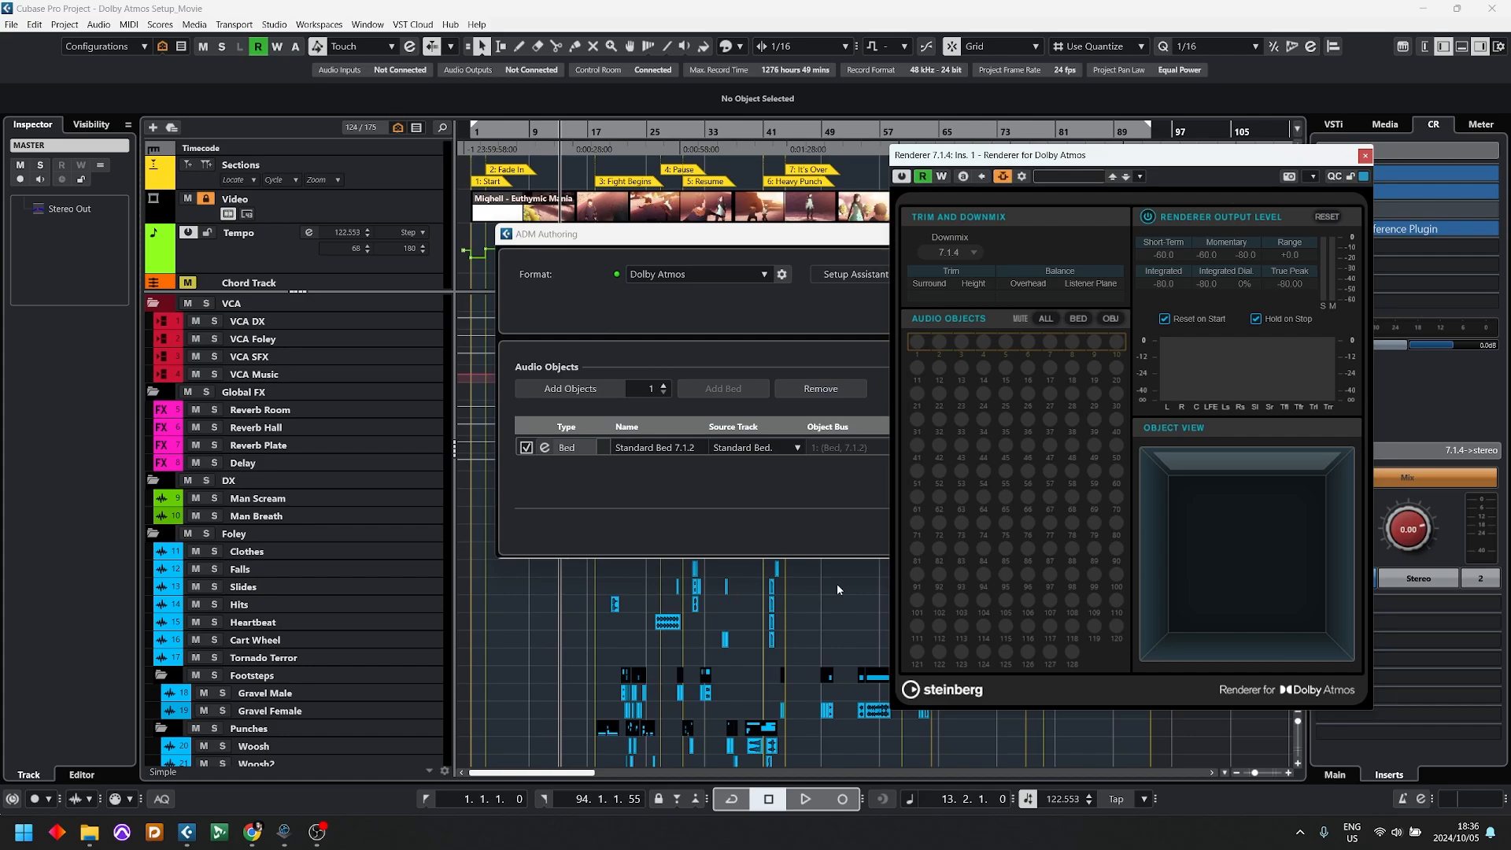
Step: Reposition the Renderer for Dolby Atmos window and examine its output level options Reset on Start and Hold on Stop
{"action": "left_click_drag", "start_coordinate": [1069, 159], "coordinate": [978, 116]}
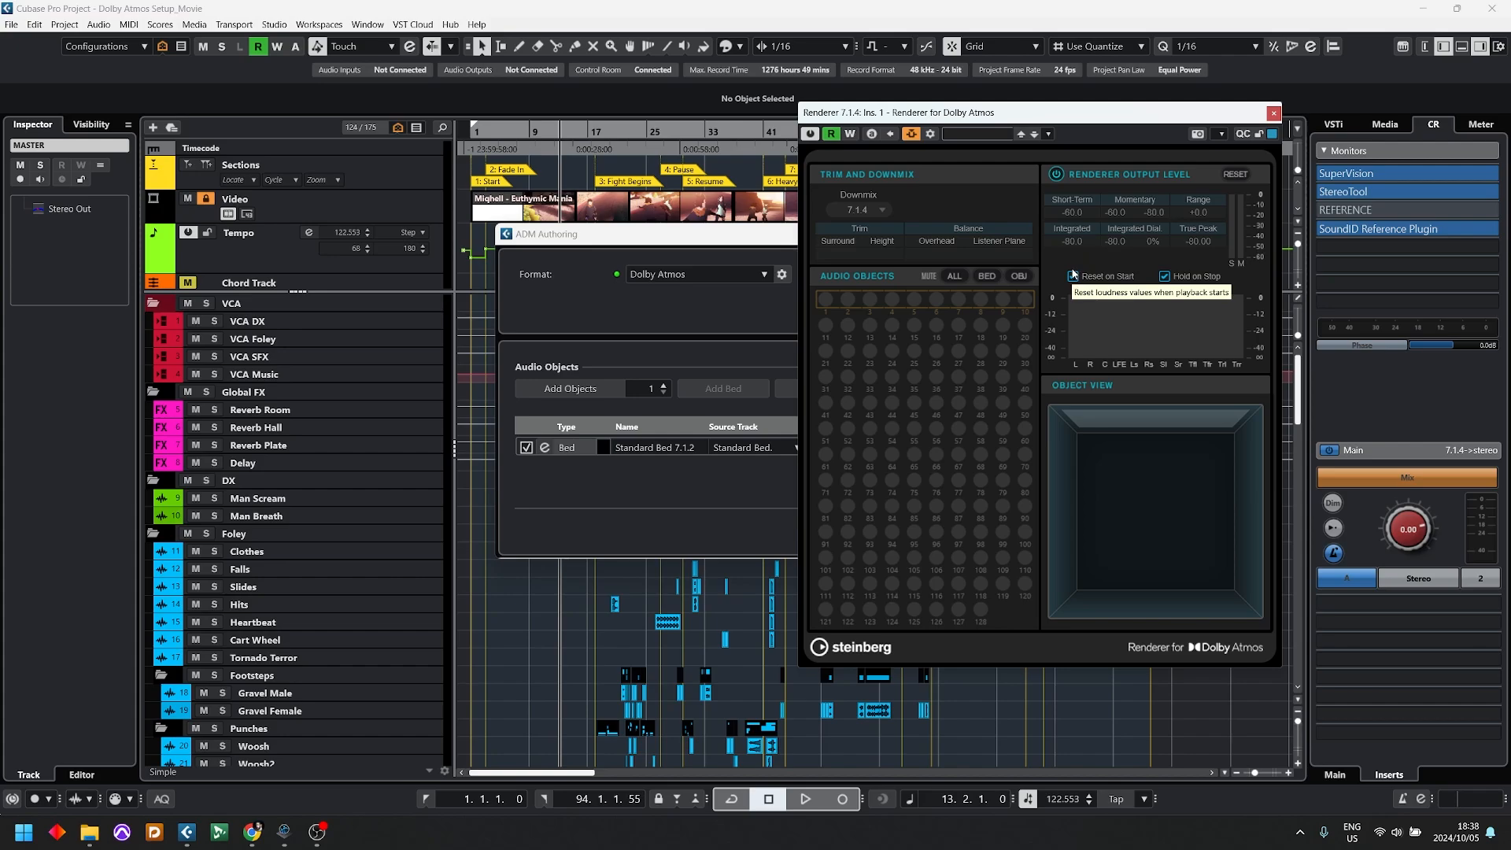
{"action": "left_click", "coordinate": [1073, 275]}
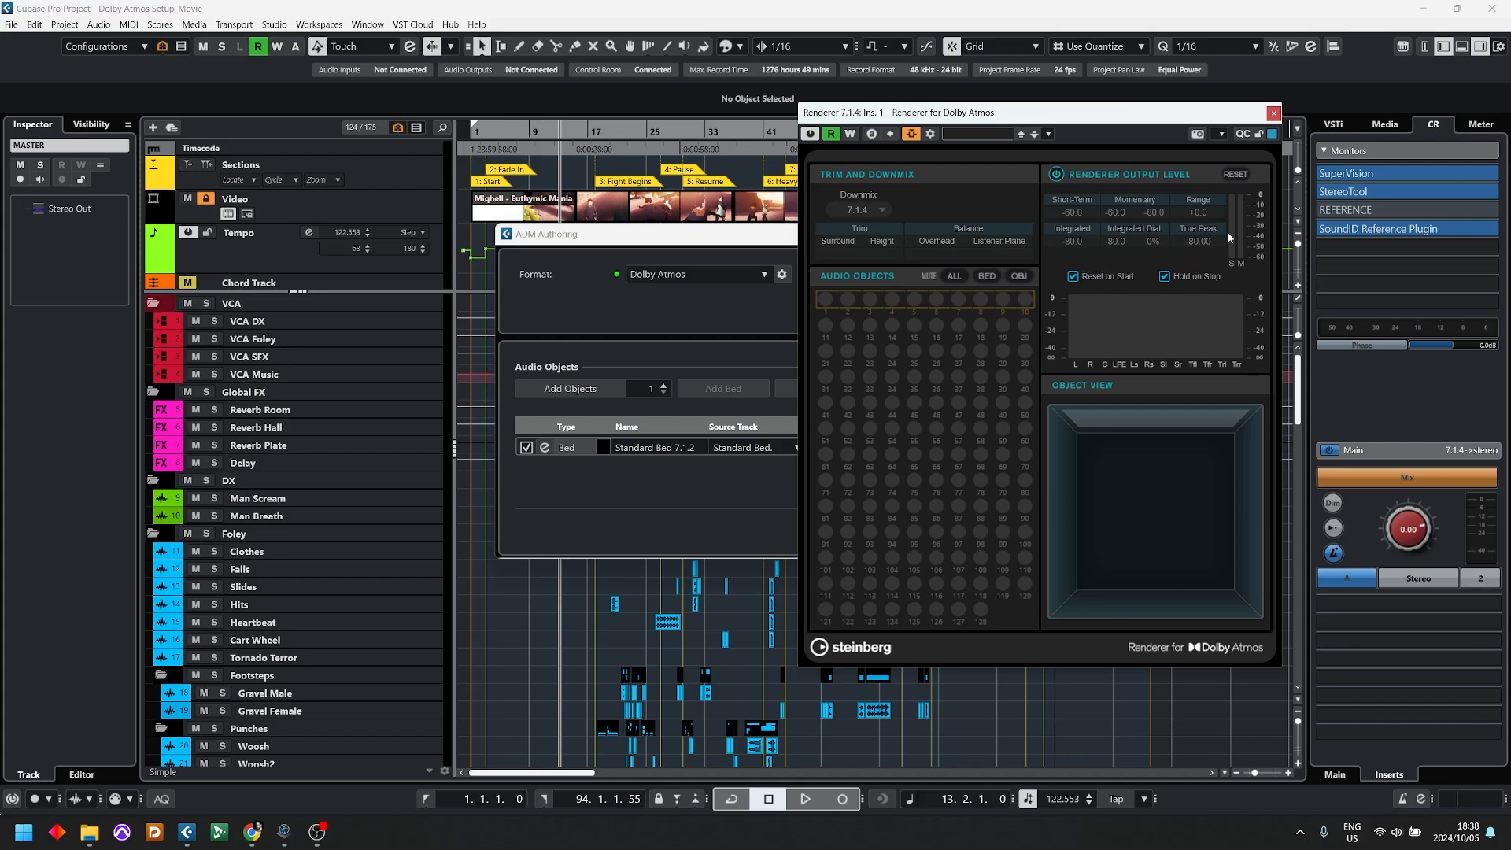
{"action": "left_click", "coordinate": [1164, 275]}
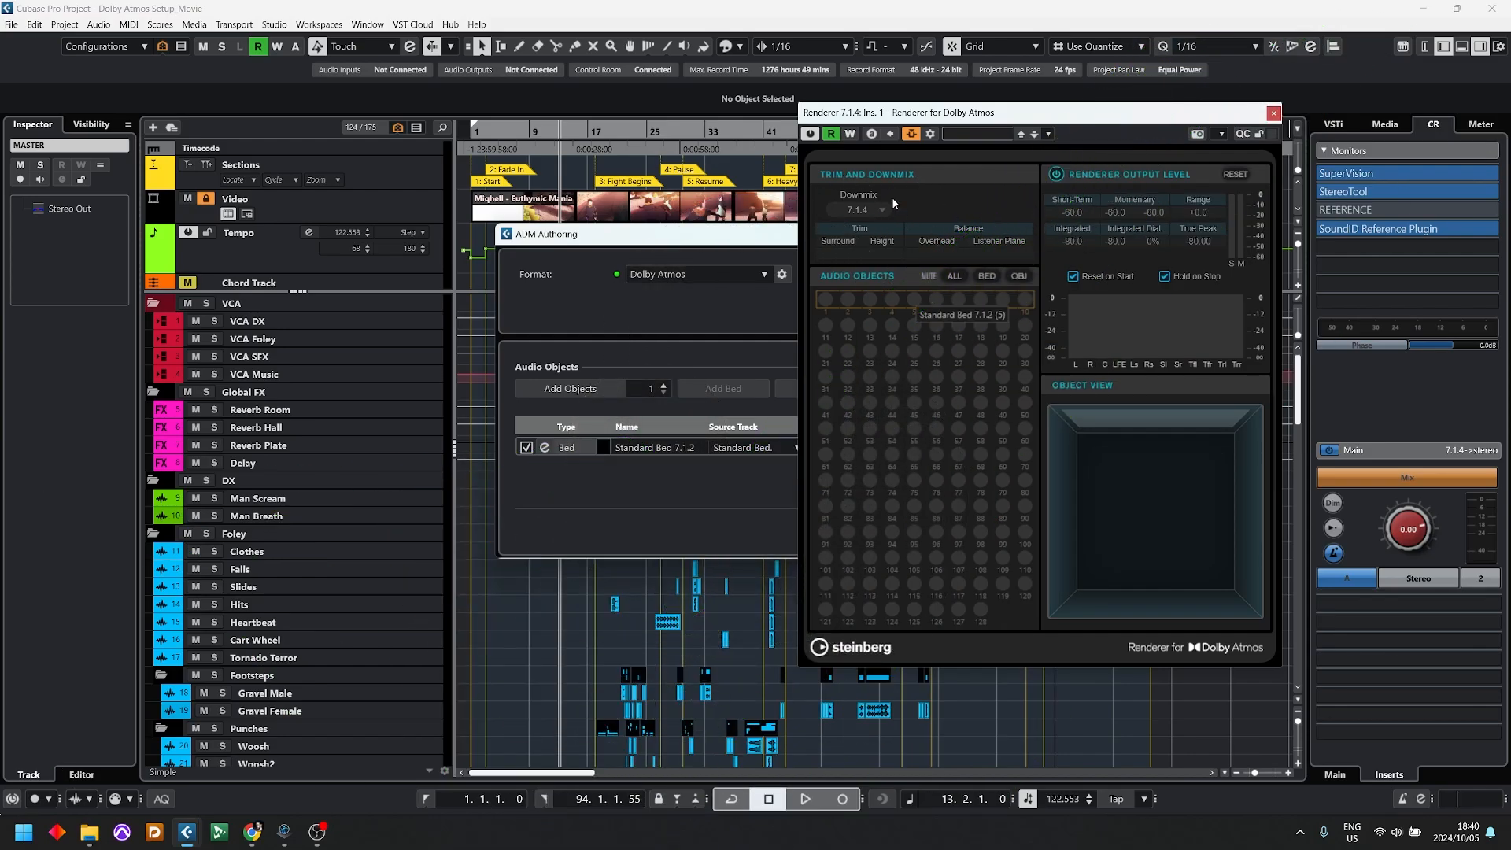
Step: Try the Binaural downmix in the Renderer for Dolby Atmos and return the downmix to 7.1.4
{"action": "left_click", "coordinate": [863, 211]}
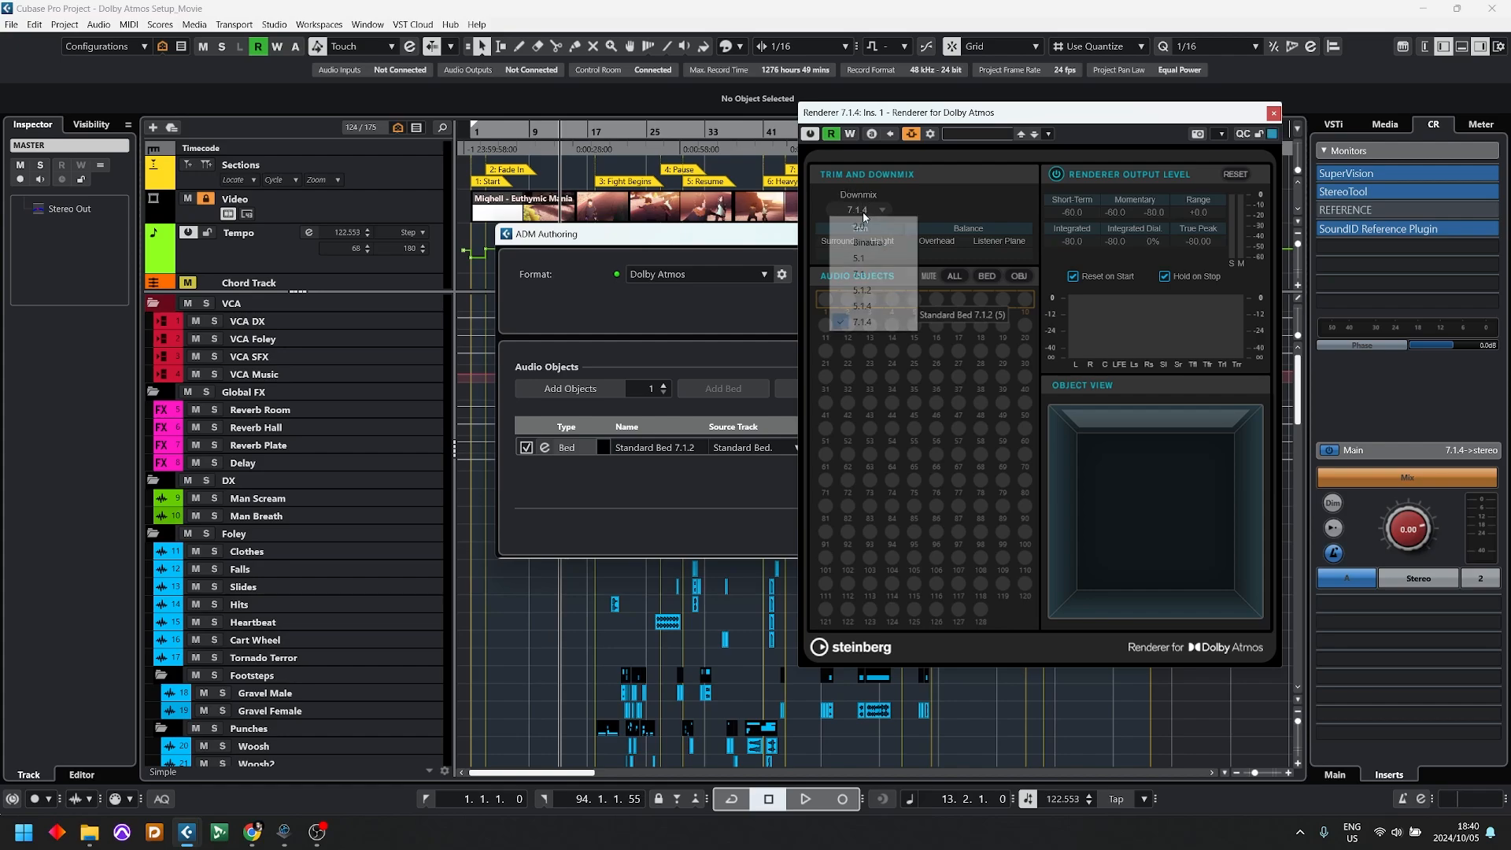
{"action": "left_click", "coordinate": [870, 242]}
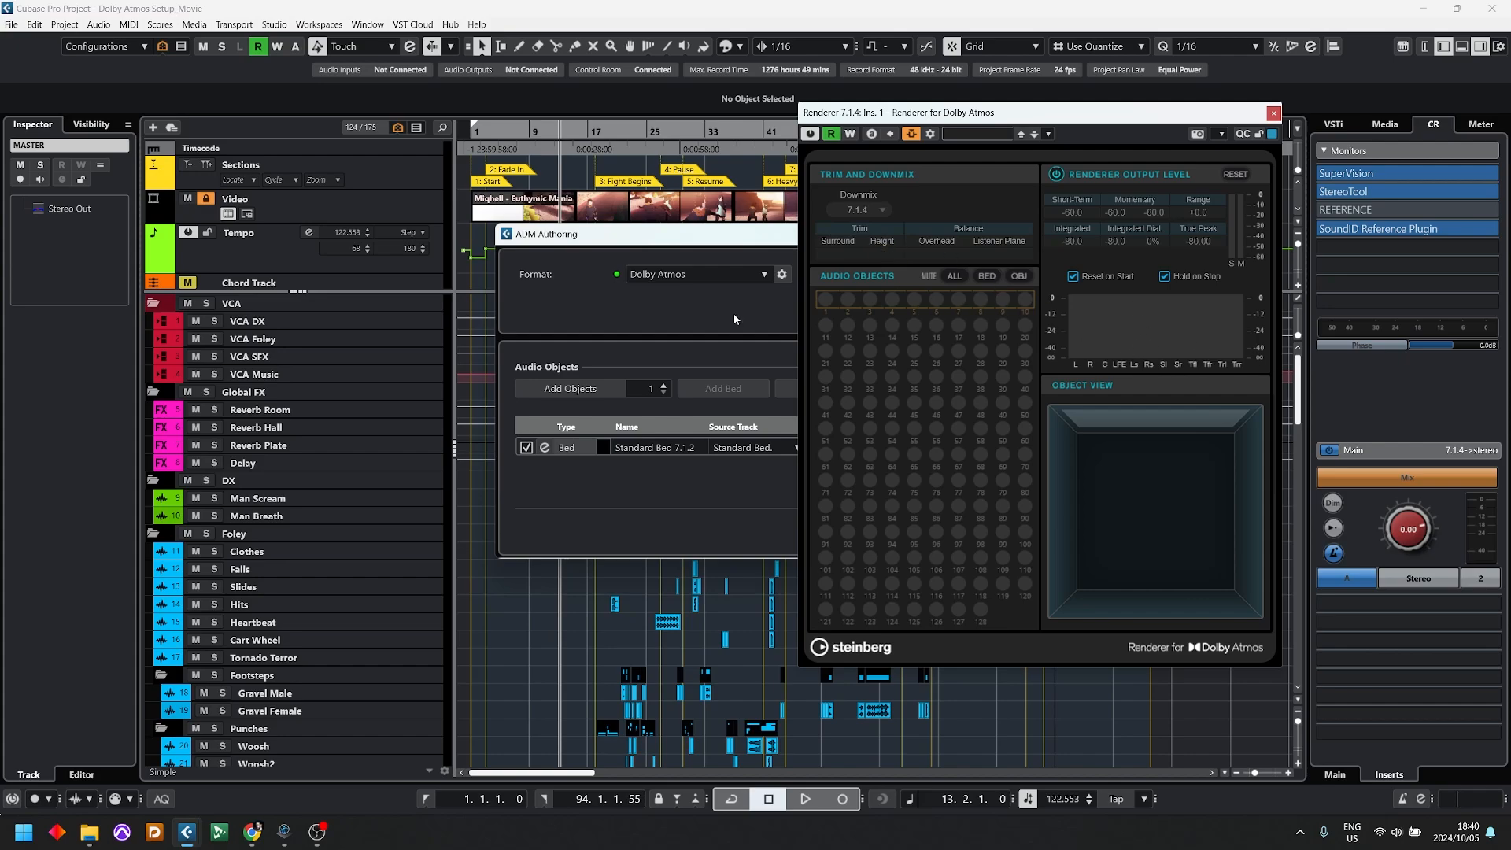
{"action": "left_click", "coordinate": [742, 319]}
Step: Close the renderer and ADM Authoring windows, and move the Renderer 7.1.4 and Standard Bed channels into the MASTER folder
{"action": "left_click", "coordinate": [1275, 113]}
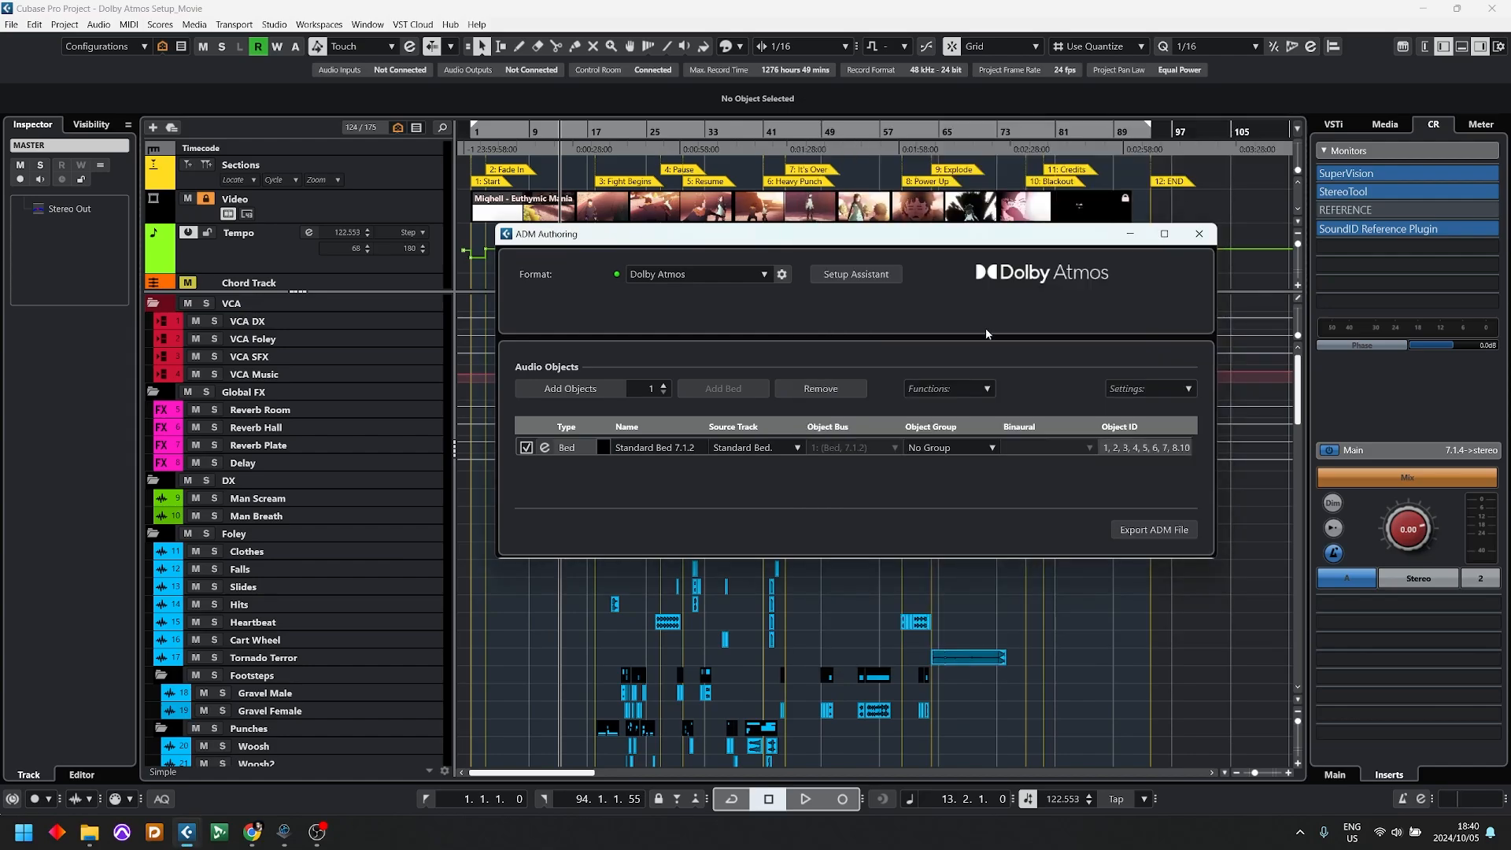
{"action": "left_click", "coordinate": [1180, 239]}
{"action": "scroll", "coordinate": [545, 472], "scroll_direction": "down", "scroll_amount": 20}
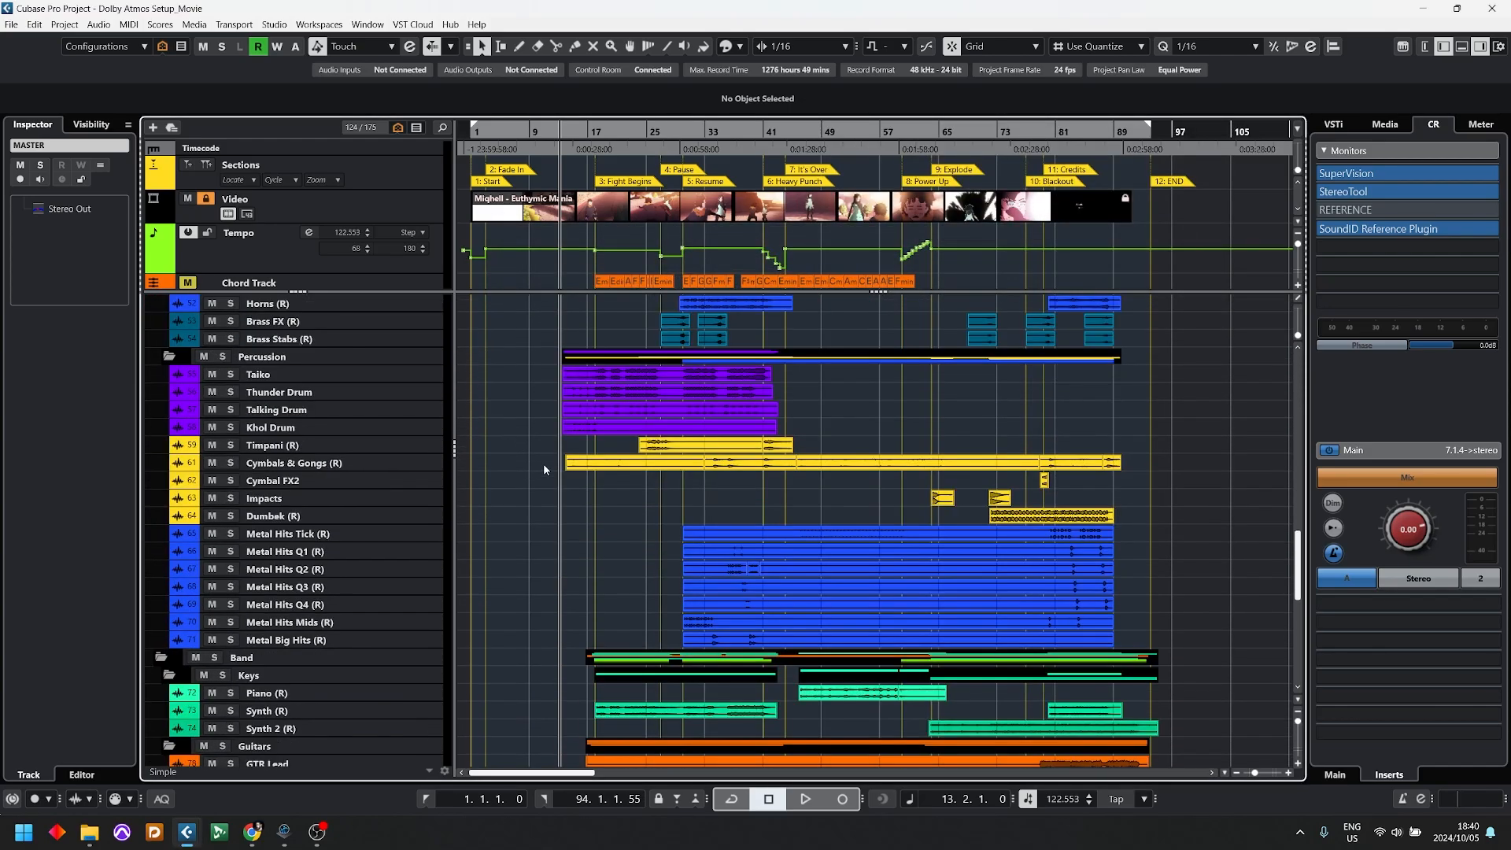
{"action": "left_click", "coordinate": [300, 707]}
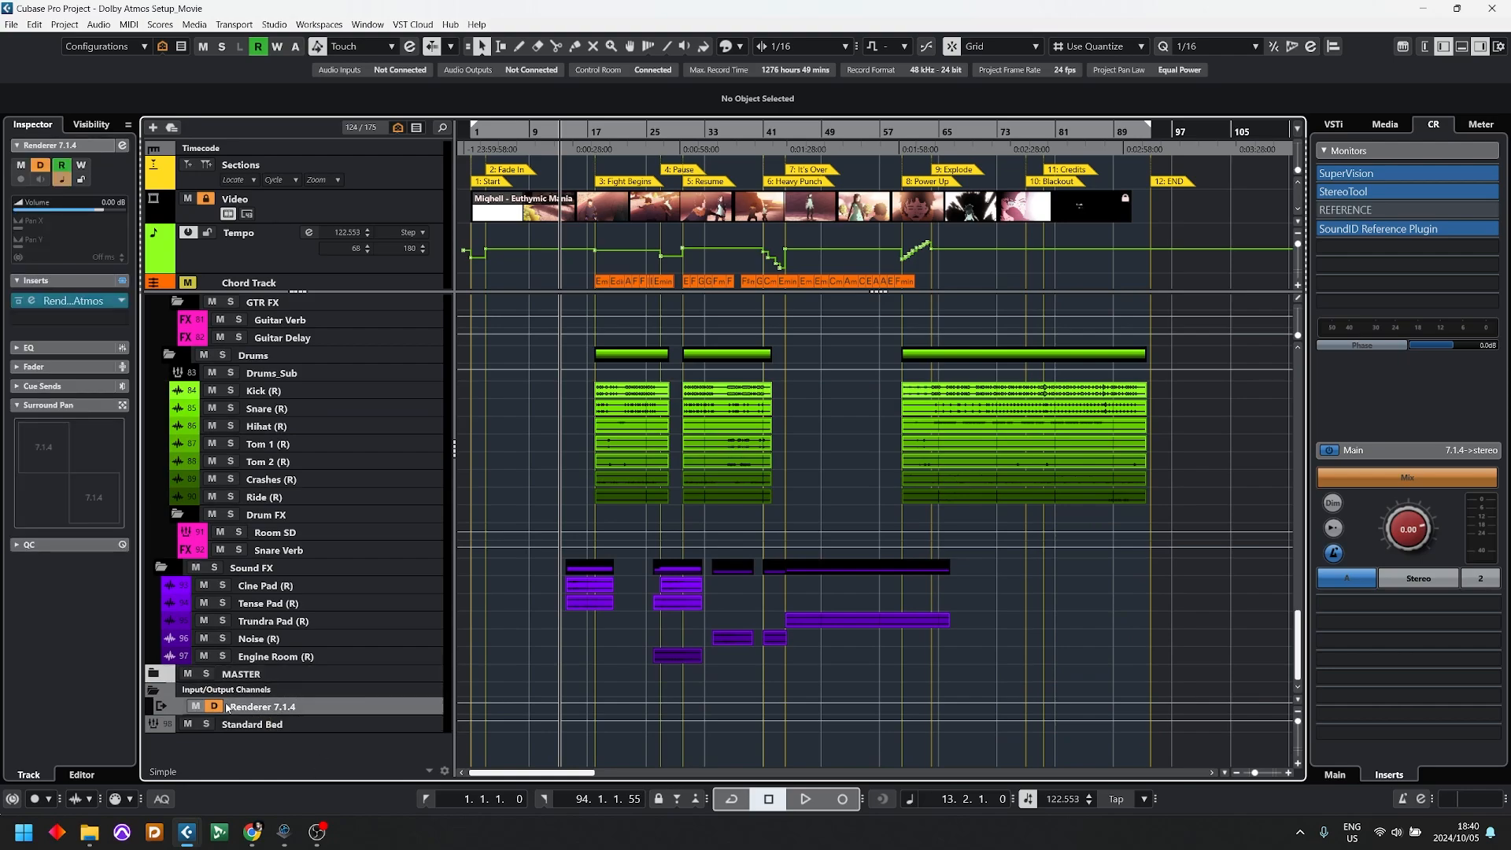
{"action": "left_click_drag", "start_coordinate": [244, 706], "coordinate": [253, 681]}
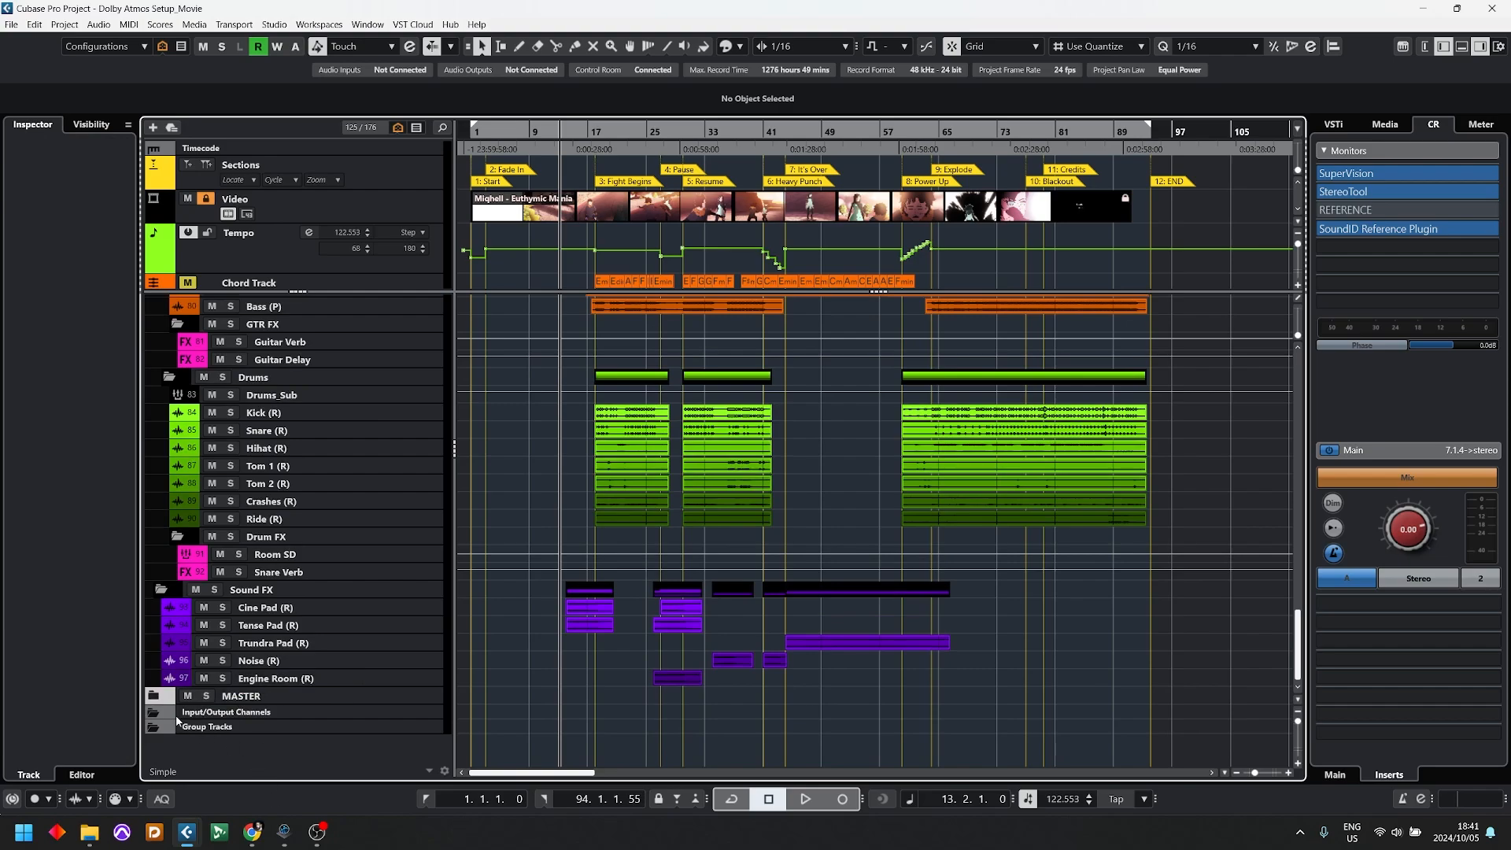
Step: Expand the MASTER folder and review its Stereo Out, Renderer 7.1.4 and Standard Bed channels
{"action": "left_click", "coordinate": [153, 696]}
{"action": "scroll", "coordinate": [275, 697], "scroll_direction": "down", "scroll_amount": 1}
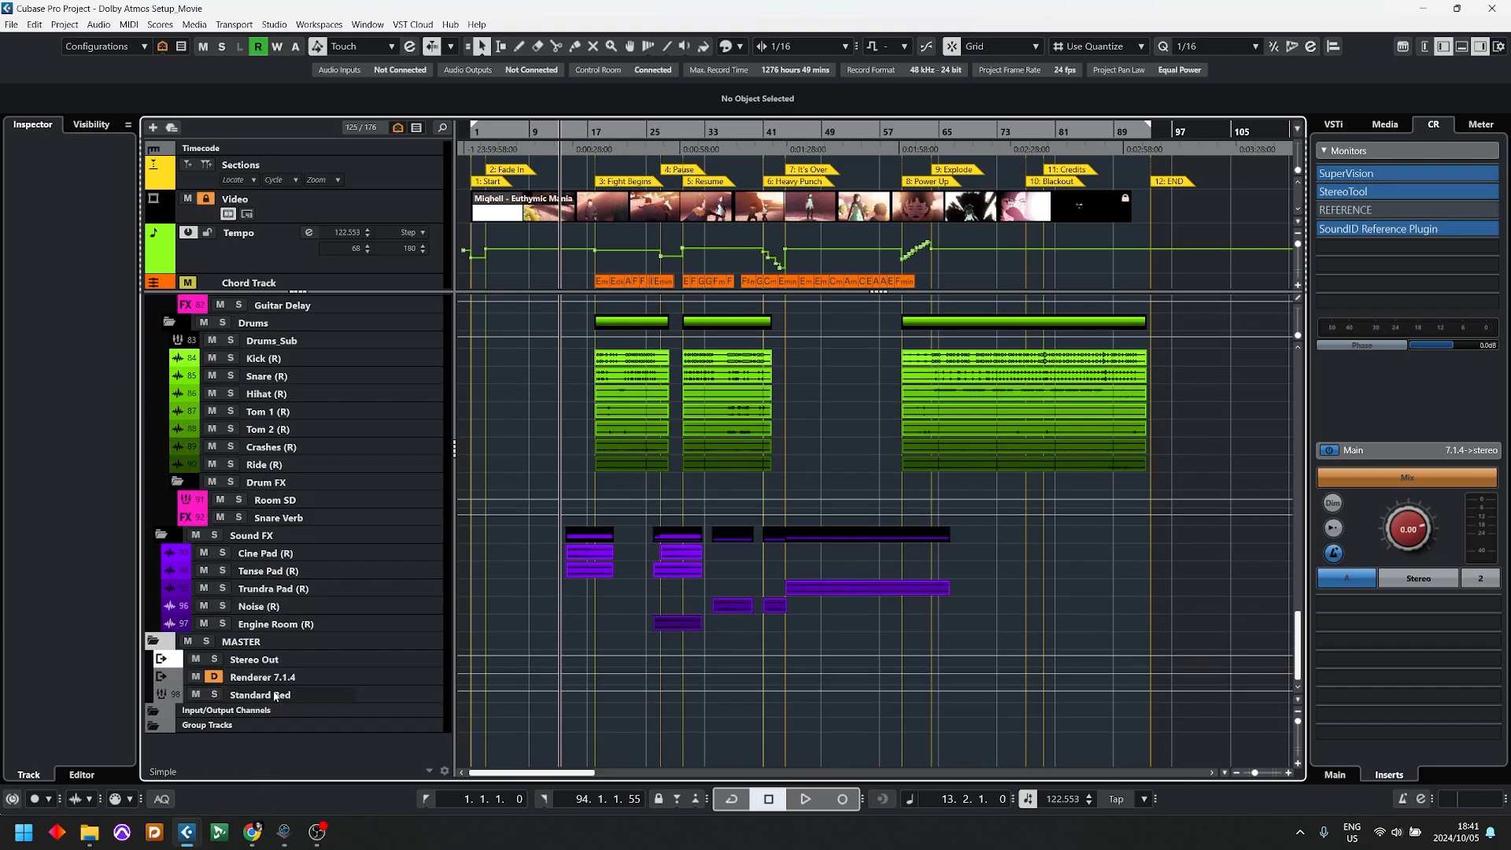
{"action": "left_click", "coordinate": [272, 698]}
{"action": "left_click_drag", "start_coordinate": [254, 661], "coordinate": [257, 696]}
{"action": "left_click", "coordinate": [260, 675]}
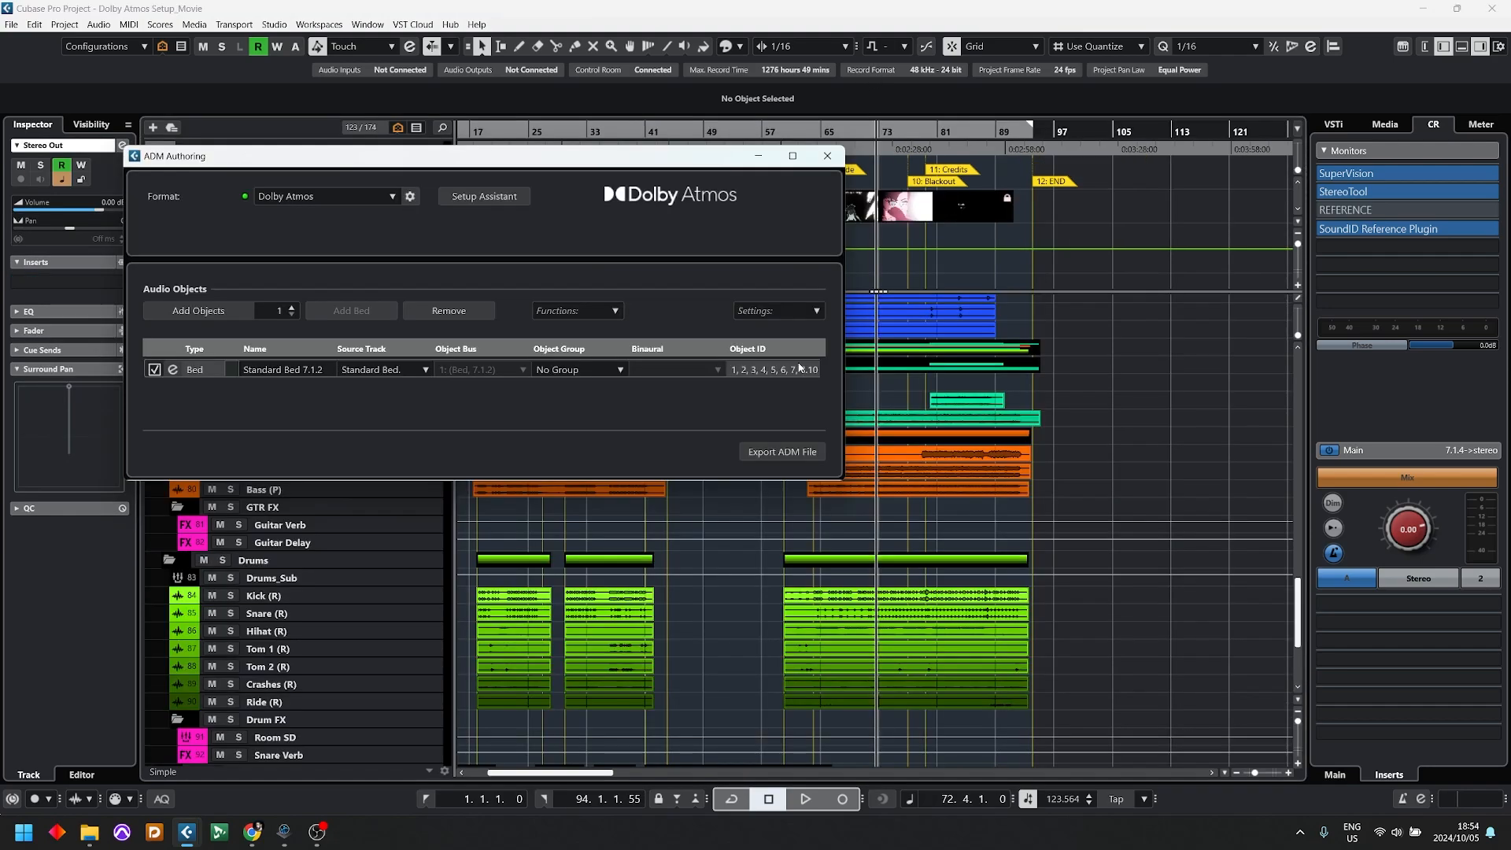
Step: Close ADM Authoring and audition a short passage of the project starting at about bar 67
{"action": "left_click", "coordinate": [827, 156]}
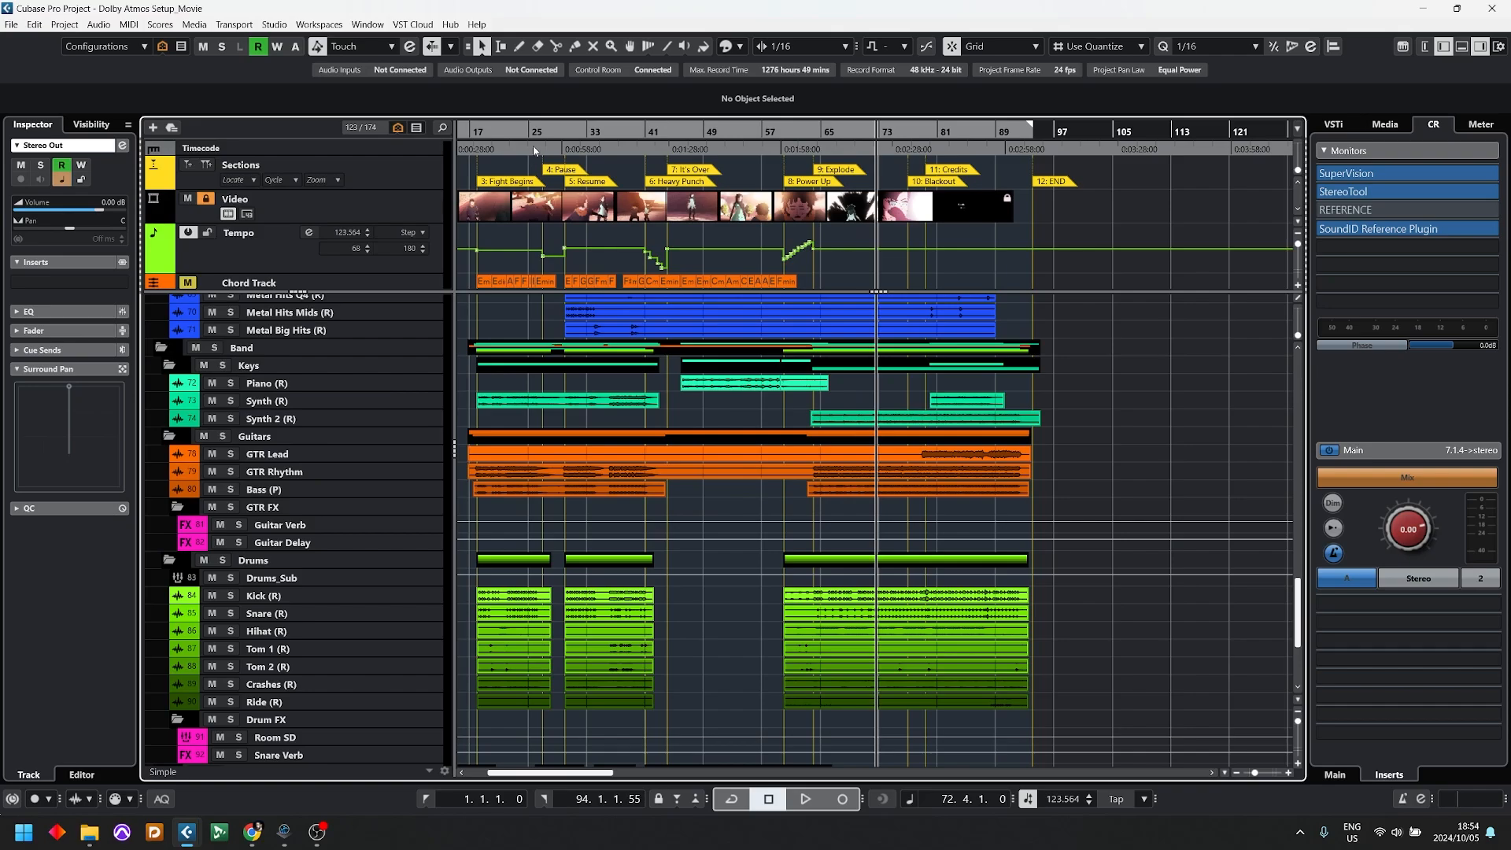
{"action": "left_click", "coordinate": [840, 135]}
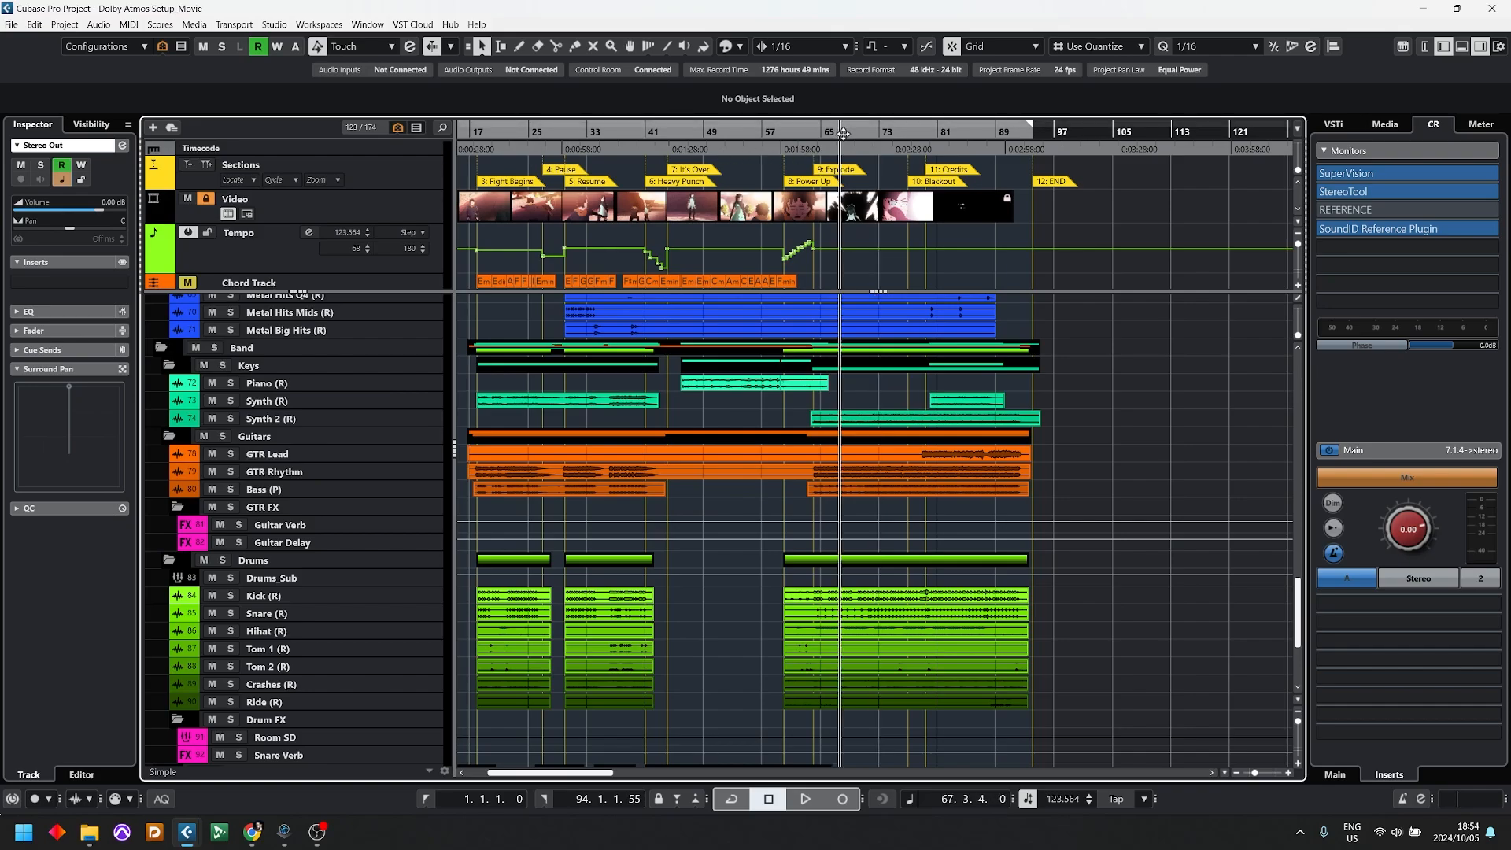
{"action": "key", "text": "space"}
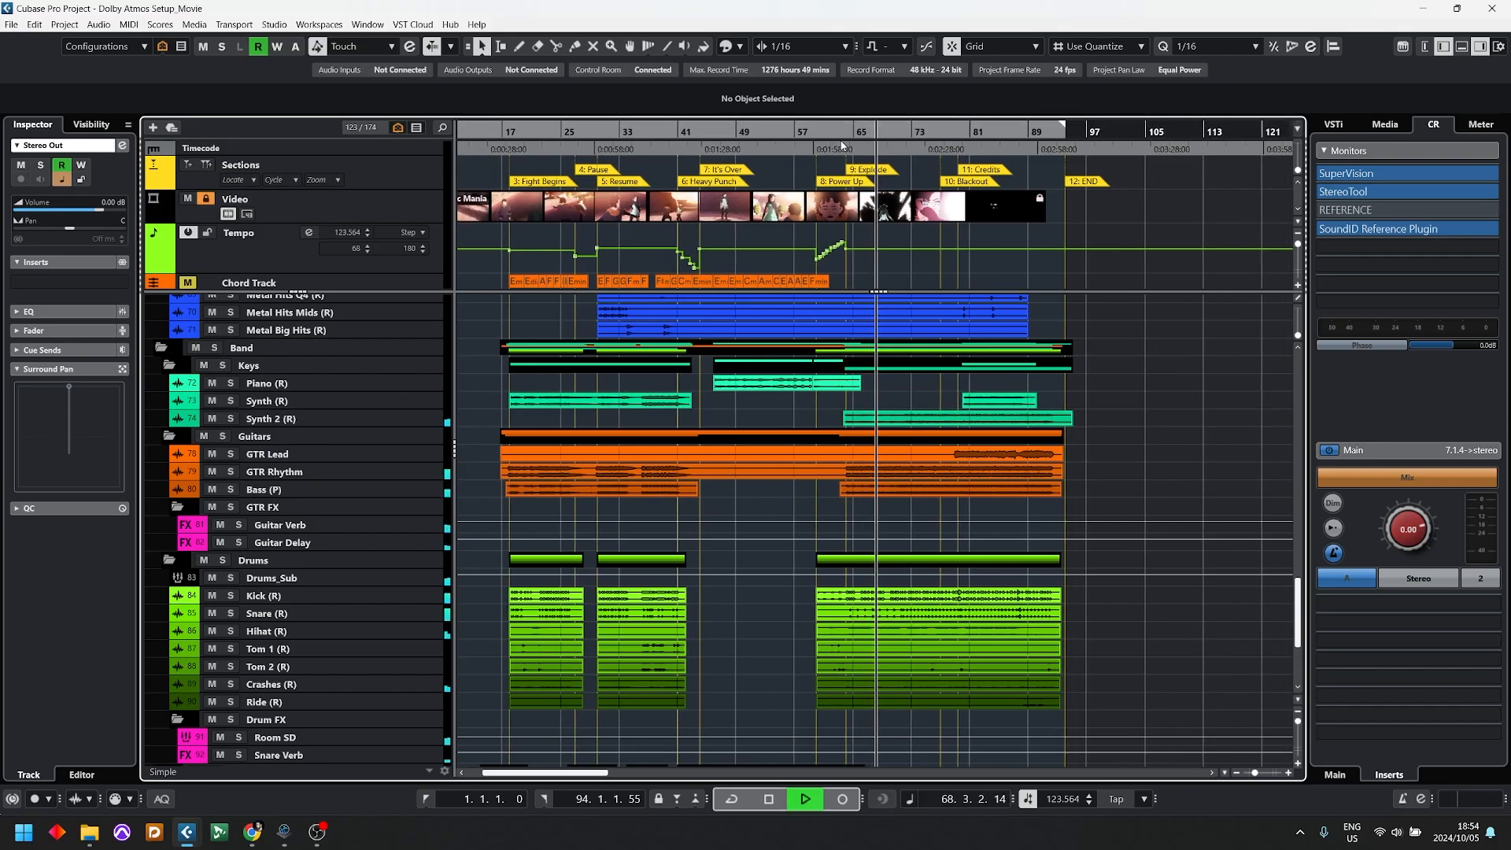
{"action": "key", "text": "space"}
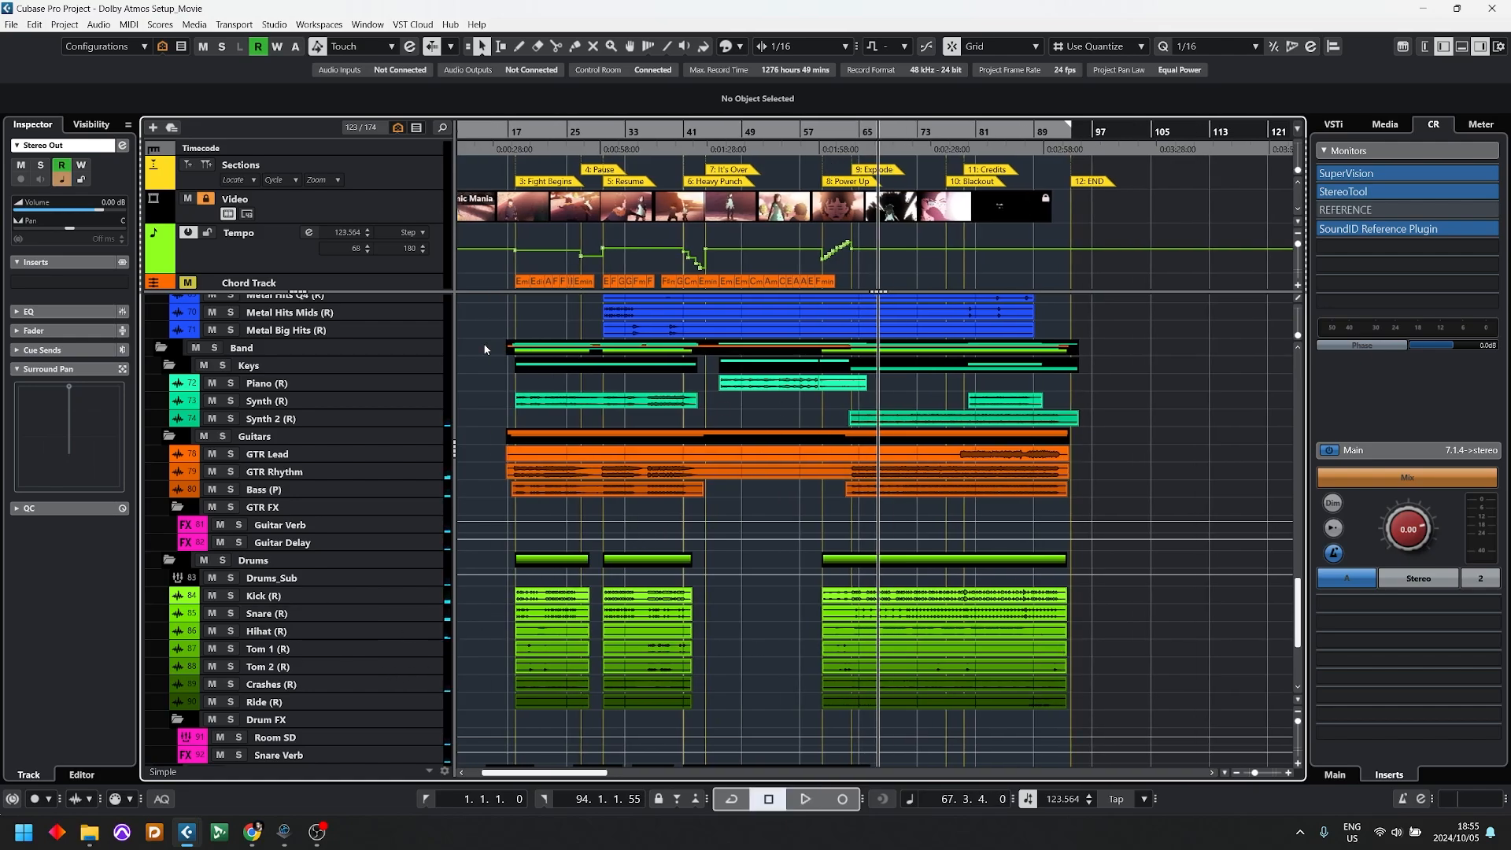
Step: Check the output routing of the Metal Big Hits track and look through the SFX, orchestra and band tracks
{"action": "left_click", "coordinate": [372, 331]}
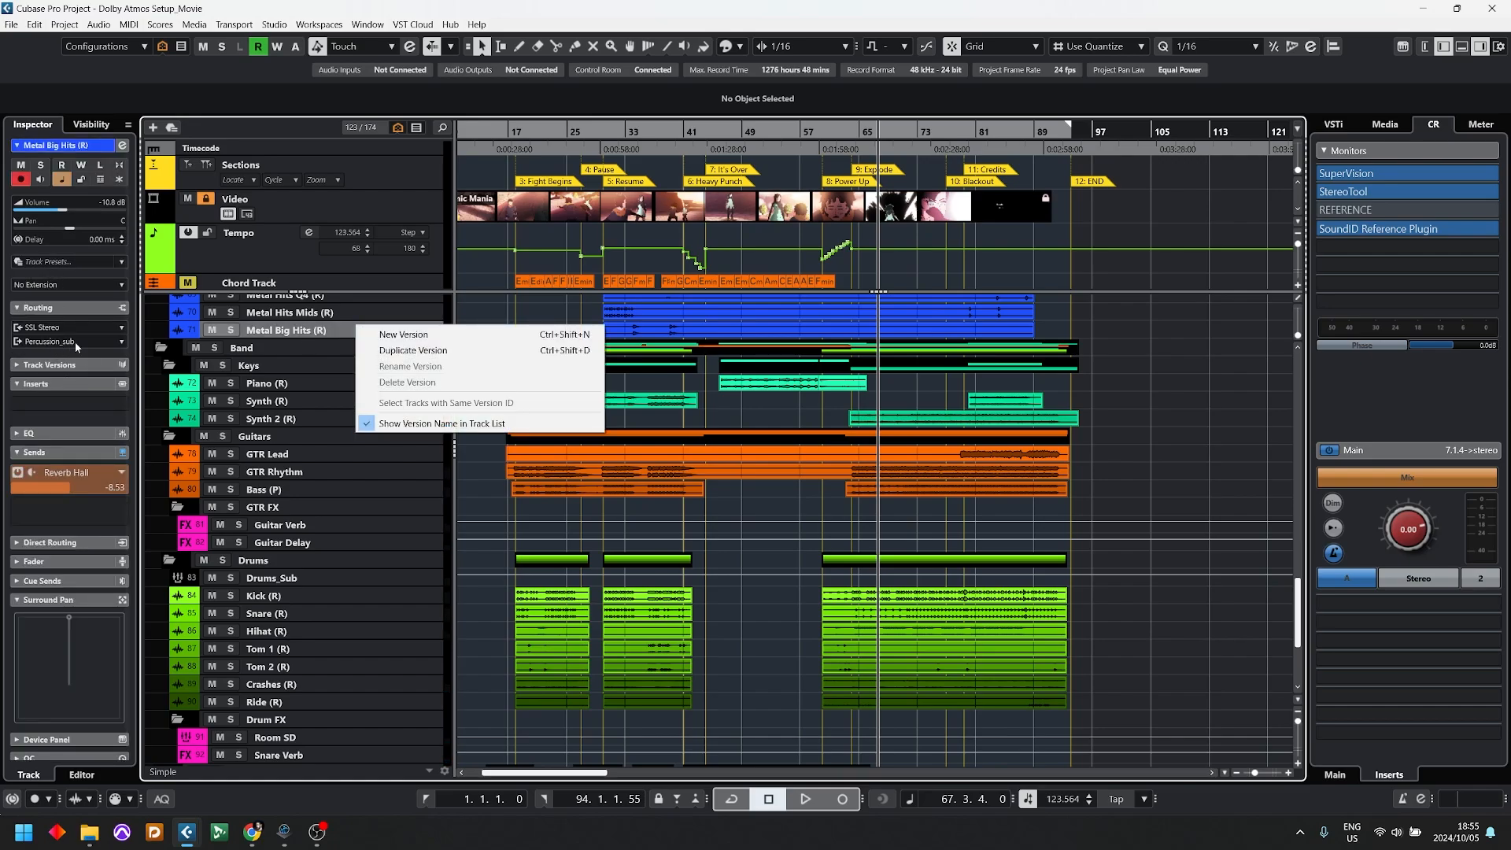
{"action": "left_click", "coordinate": [301, 415]}
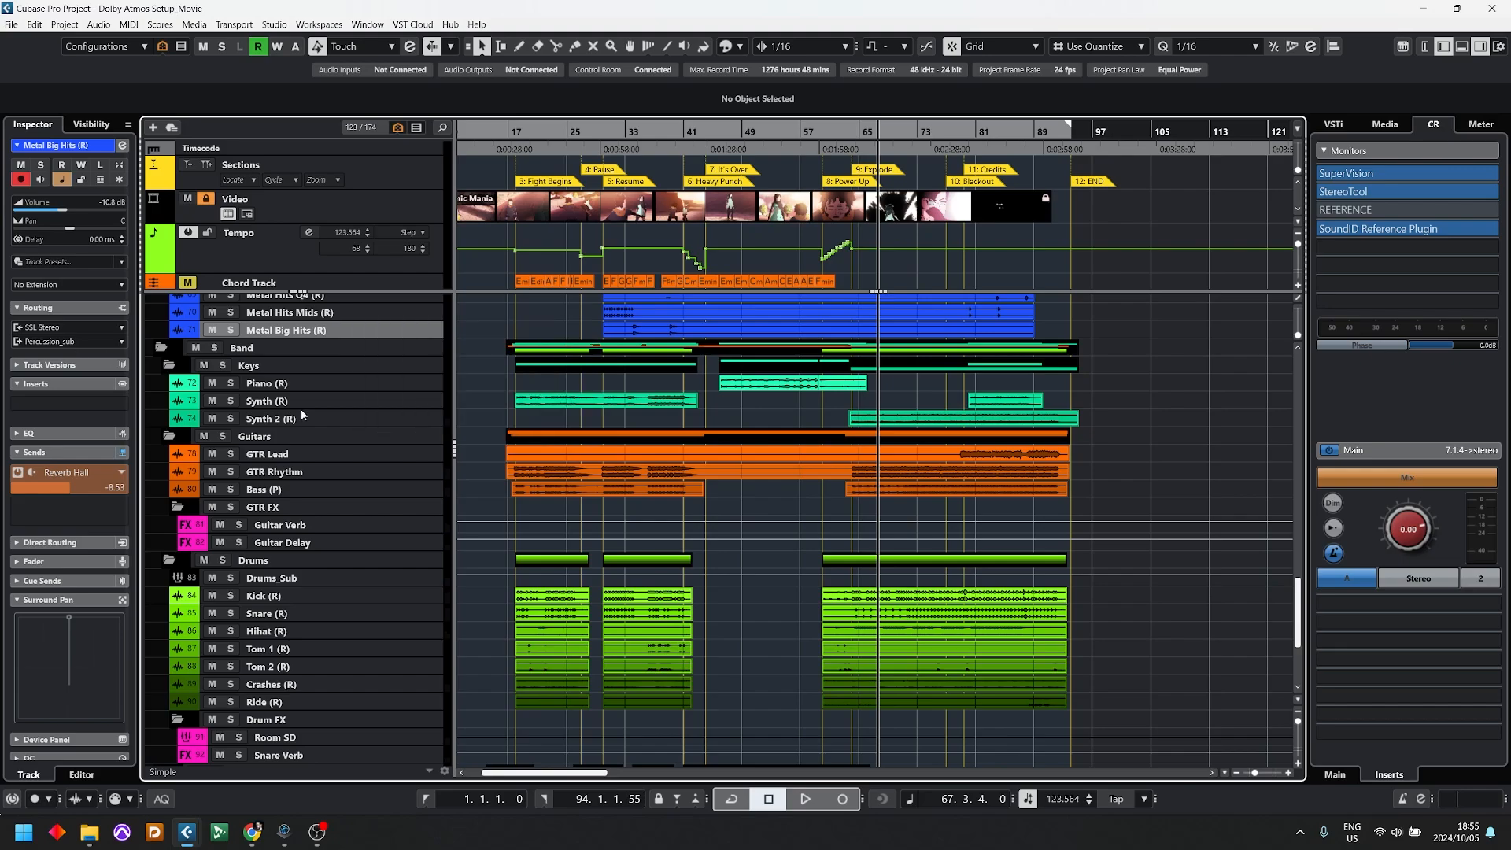
{"action": "scroll", "coordinate": [317, 475], "scroll_direction": "up", "scroll_amount": 5}
{"action": "scroll", "coordinate": [328, 483], "scroll_direction": "up", "scroll_amount": 10}
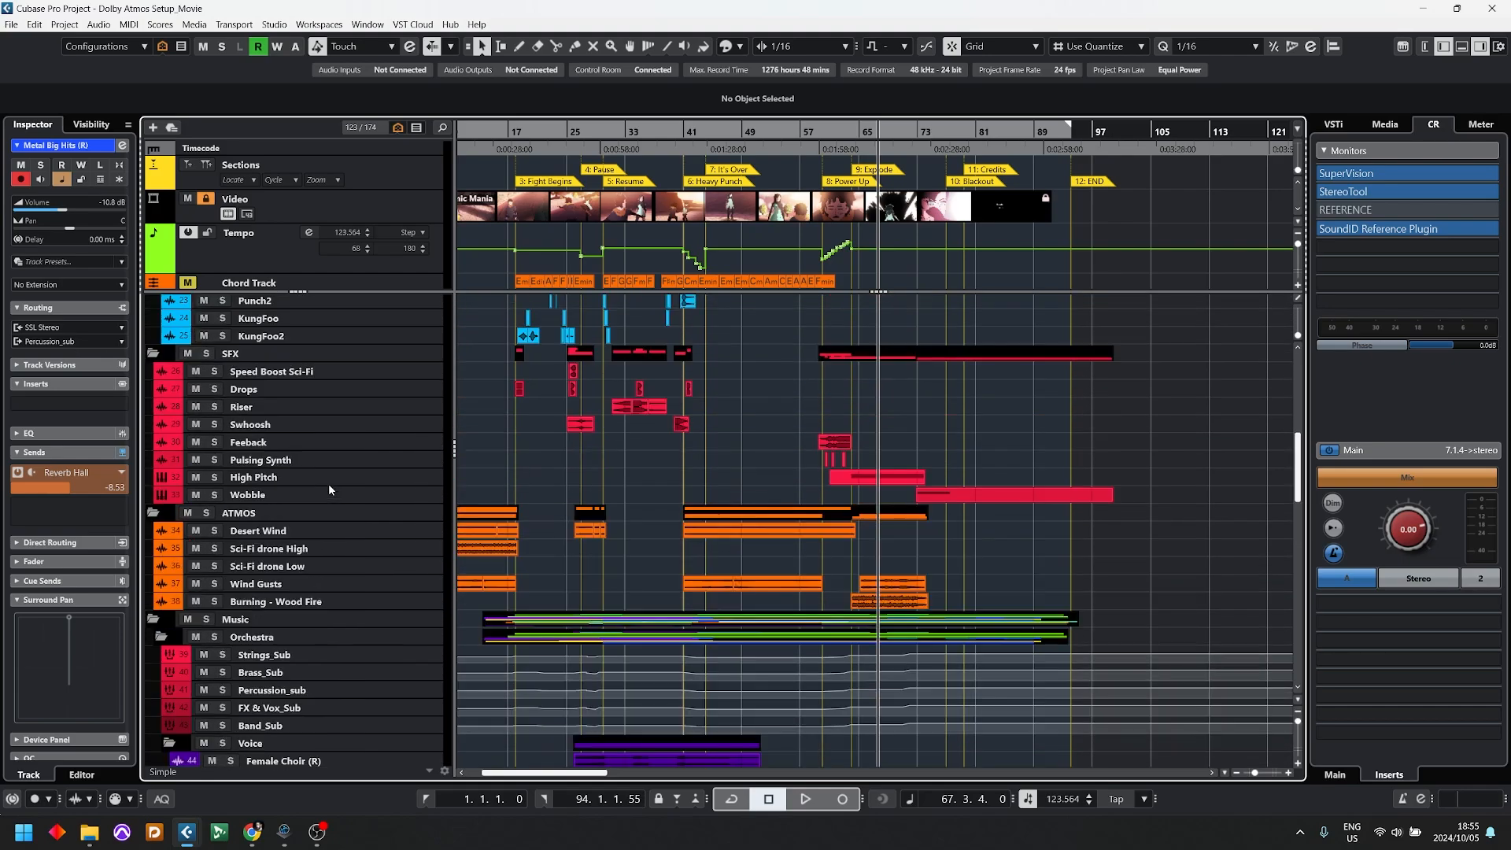
{"action": "scroll", "coordinate": [329, 482], "scroll_direction": "down", "scroll_amount": 7}
{"action": "scroll", "coordinate": [329, 482], "scroll_direction": "down", "scroll_amount": 12}
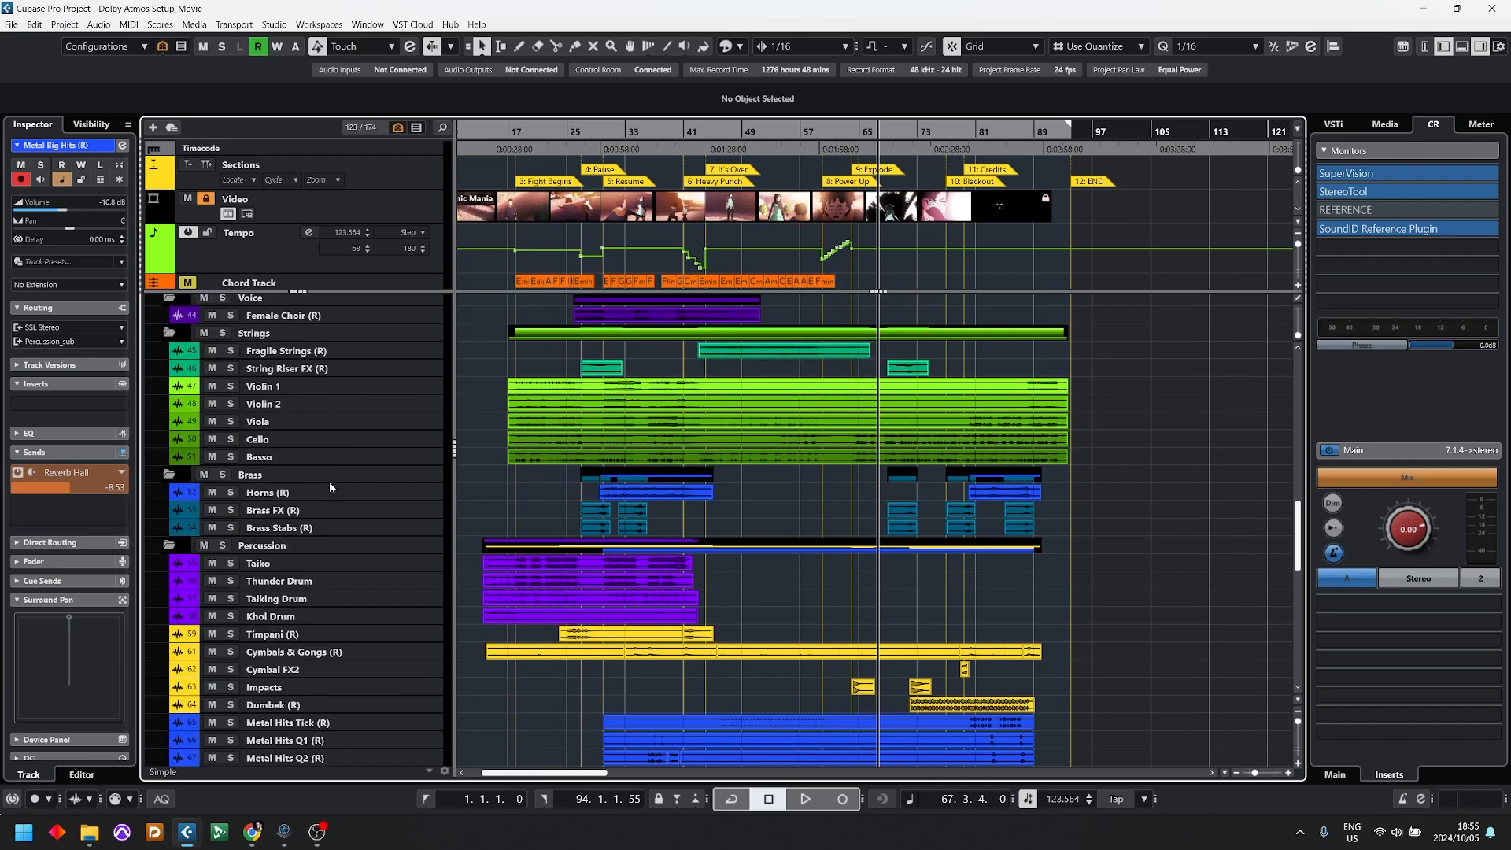
{"action": "scroll", "coordinate": [328, 482], "scroll_direction": "down", "scroll_amount": 5}
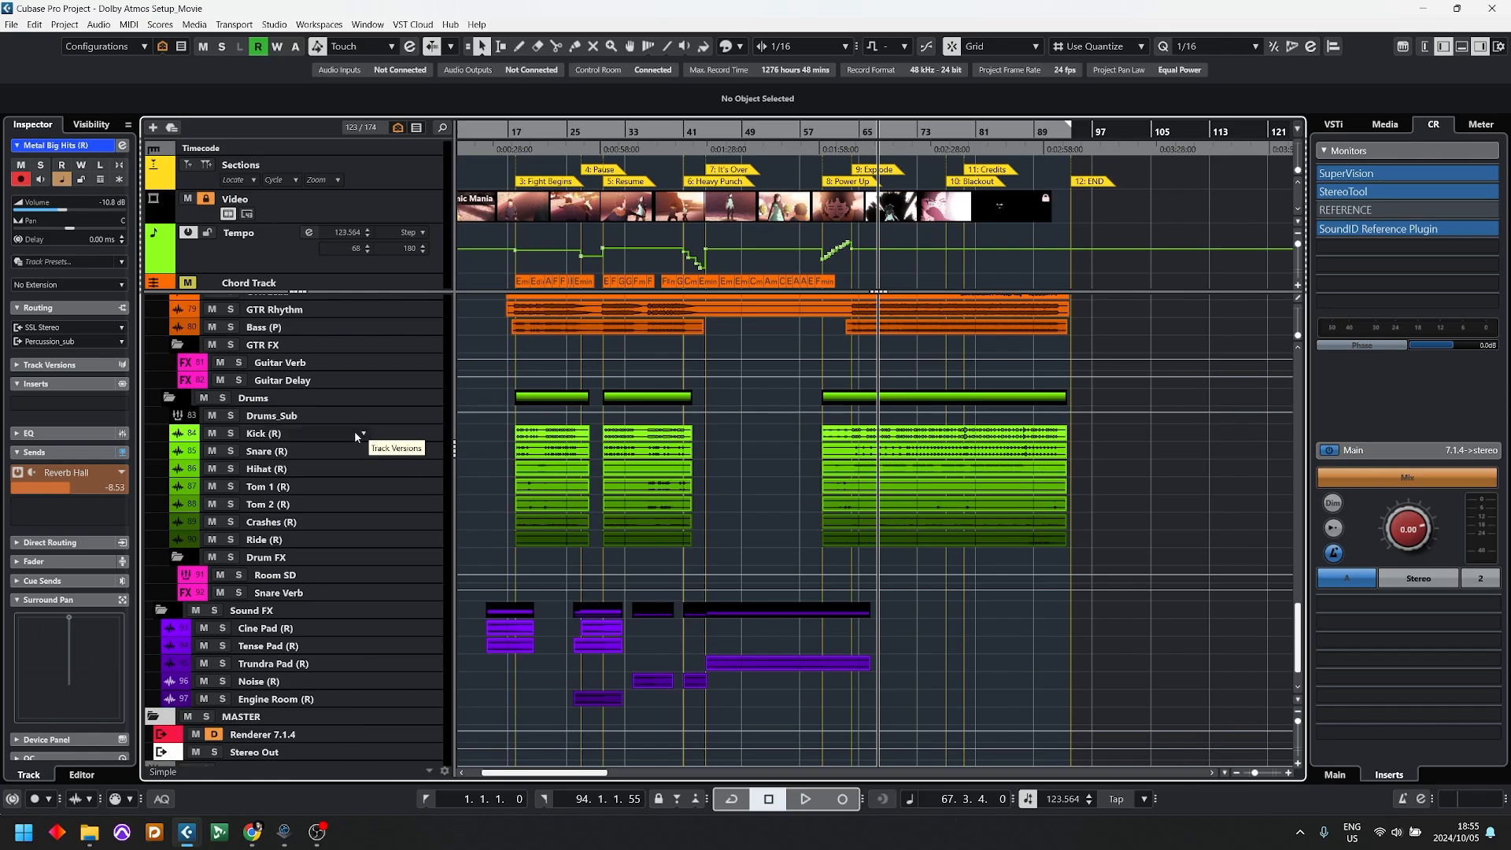
Step: Inspect the routing of the drum tracks from Kick to Ride and of the Drums_Sub group
{"action": "left_click", "coordinate": [269, 432]}
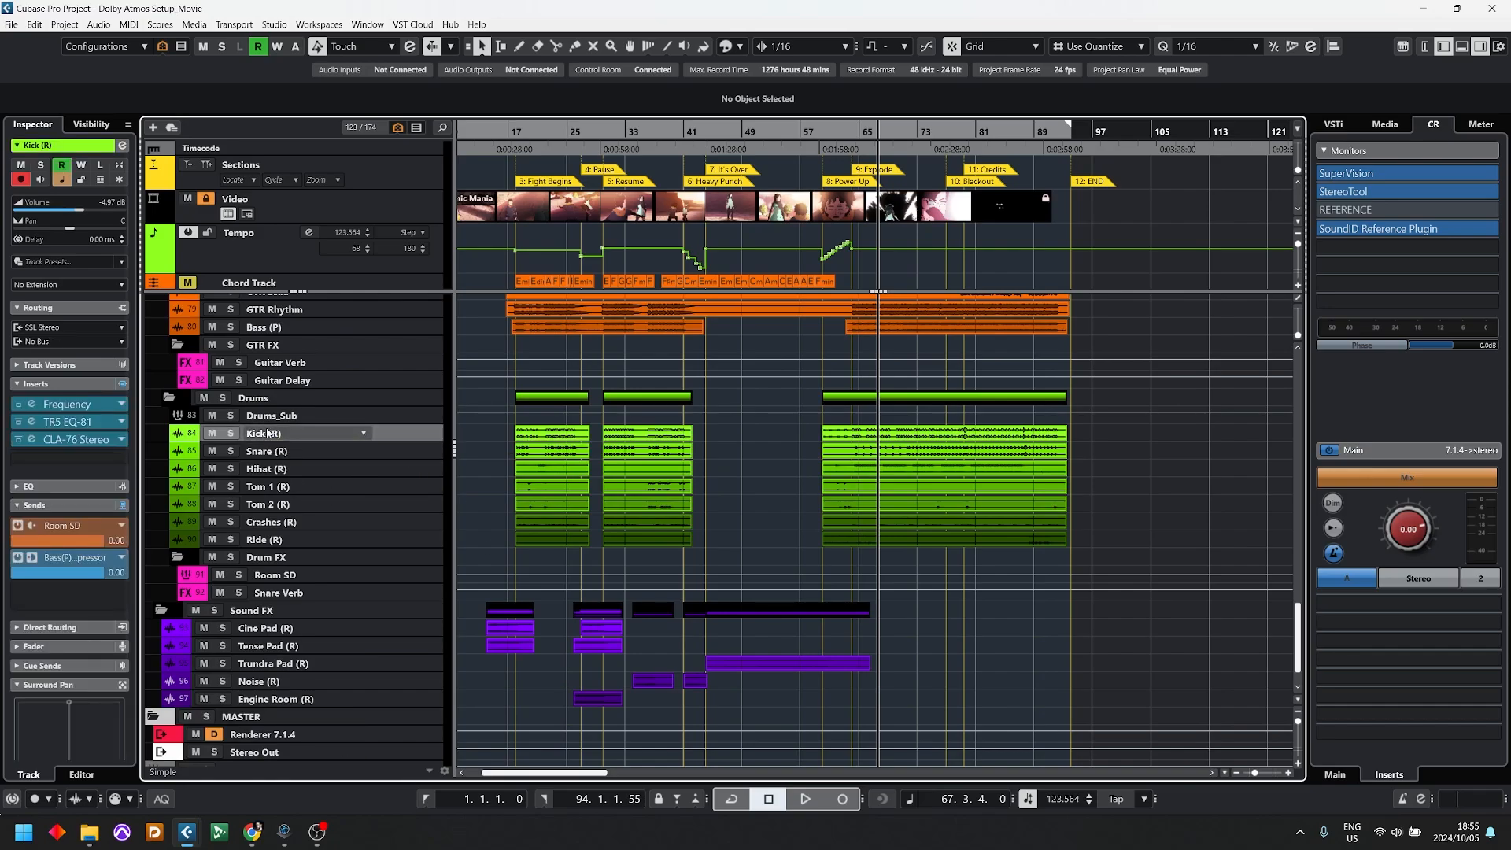
{"action": "left_click", "coordinate": [264, 541], "text": "shift"}
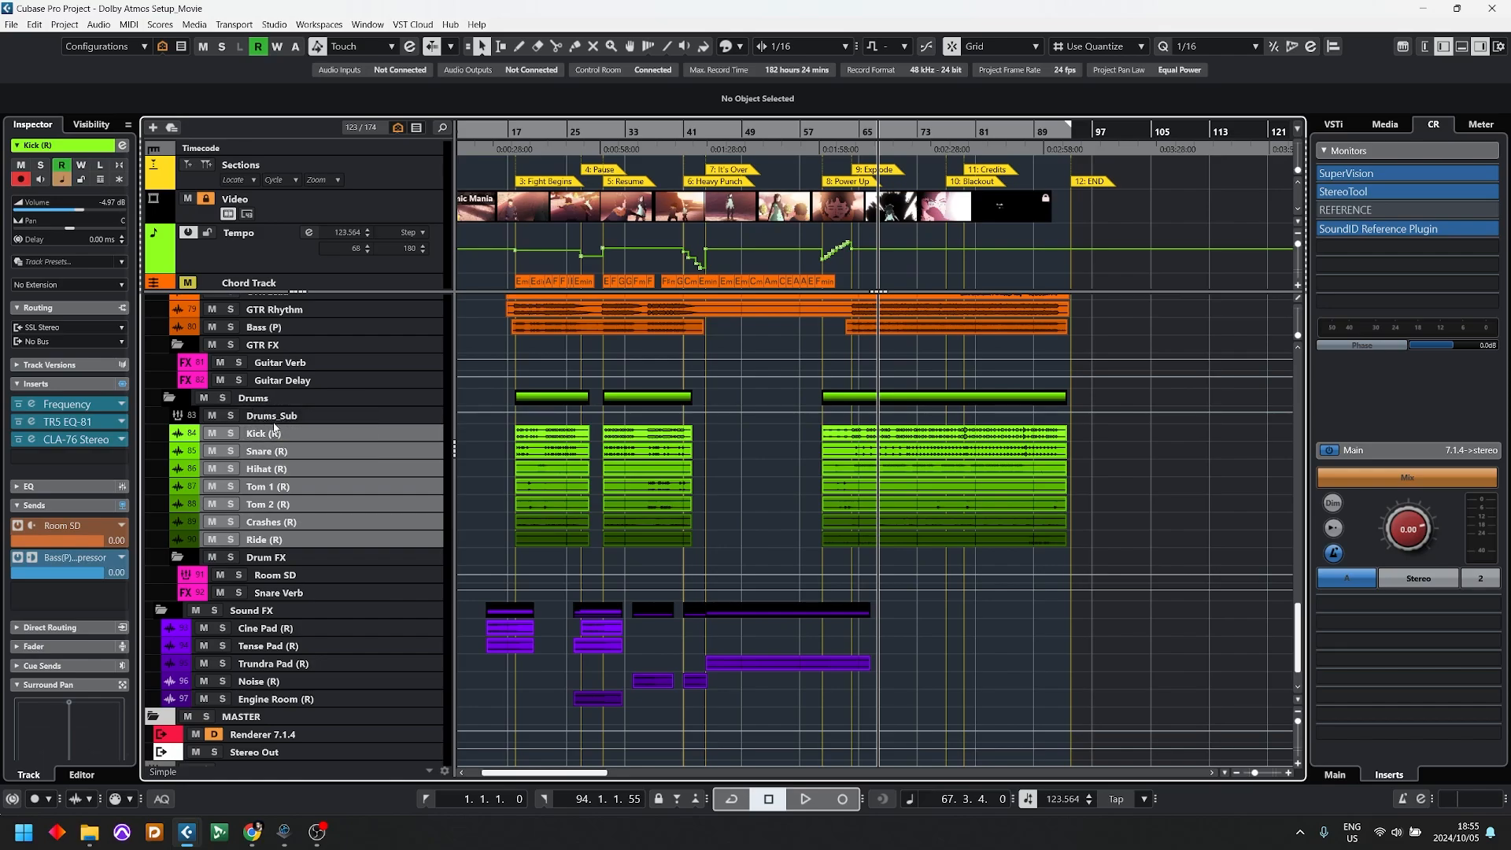
{"action": "left_click", "coordinate": [276, 417]}
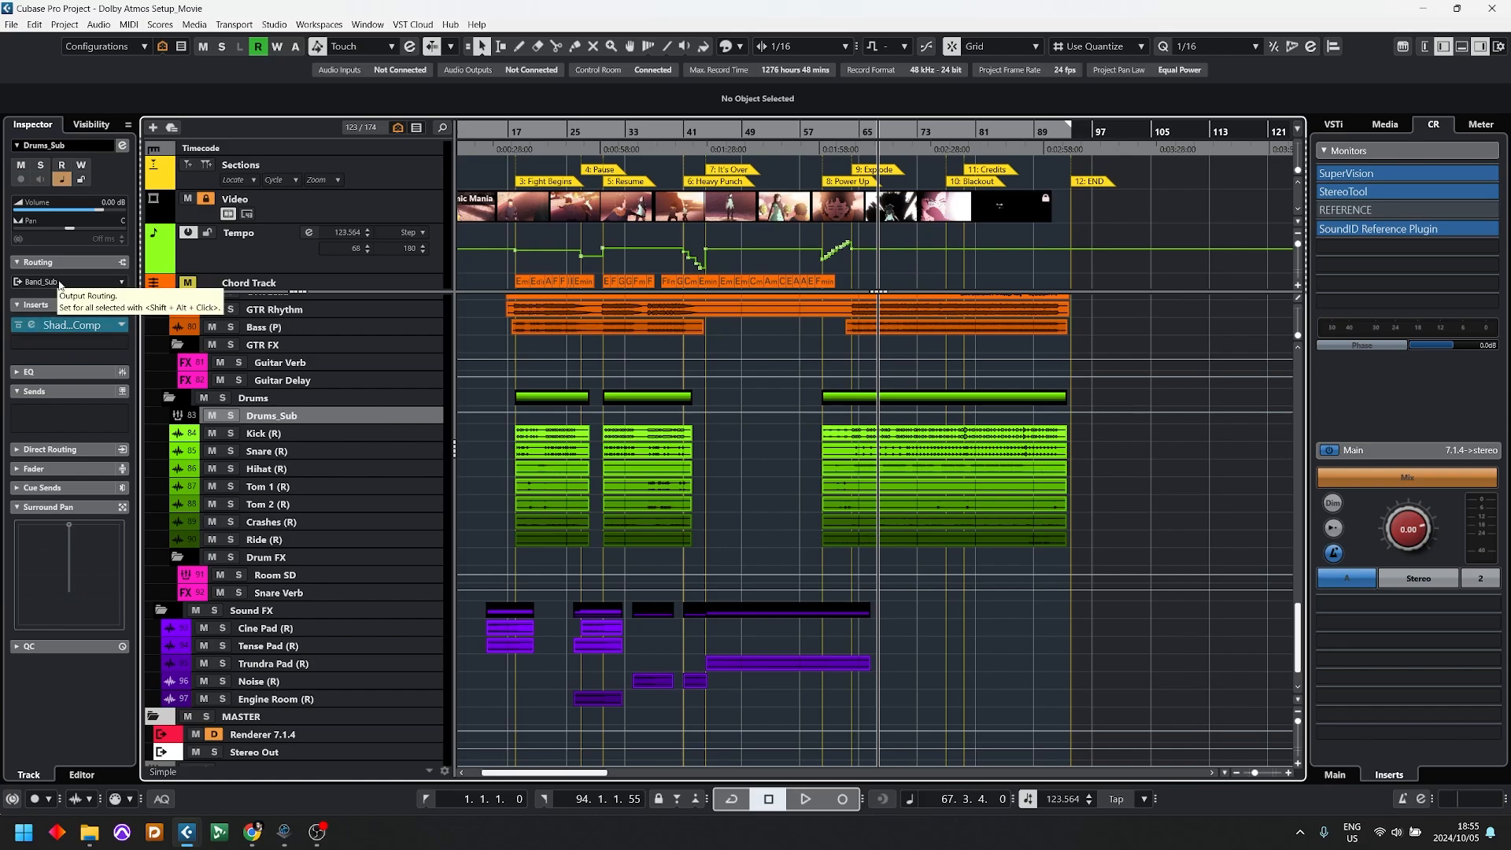
{"action": "scroll", "coordinate": [191, 740], "scroll_direction": "down", "scroll_amount": 1}
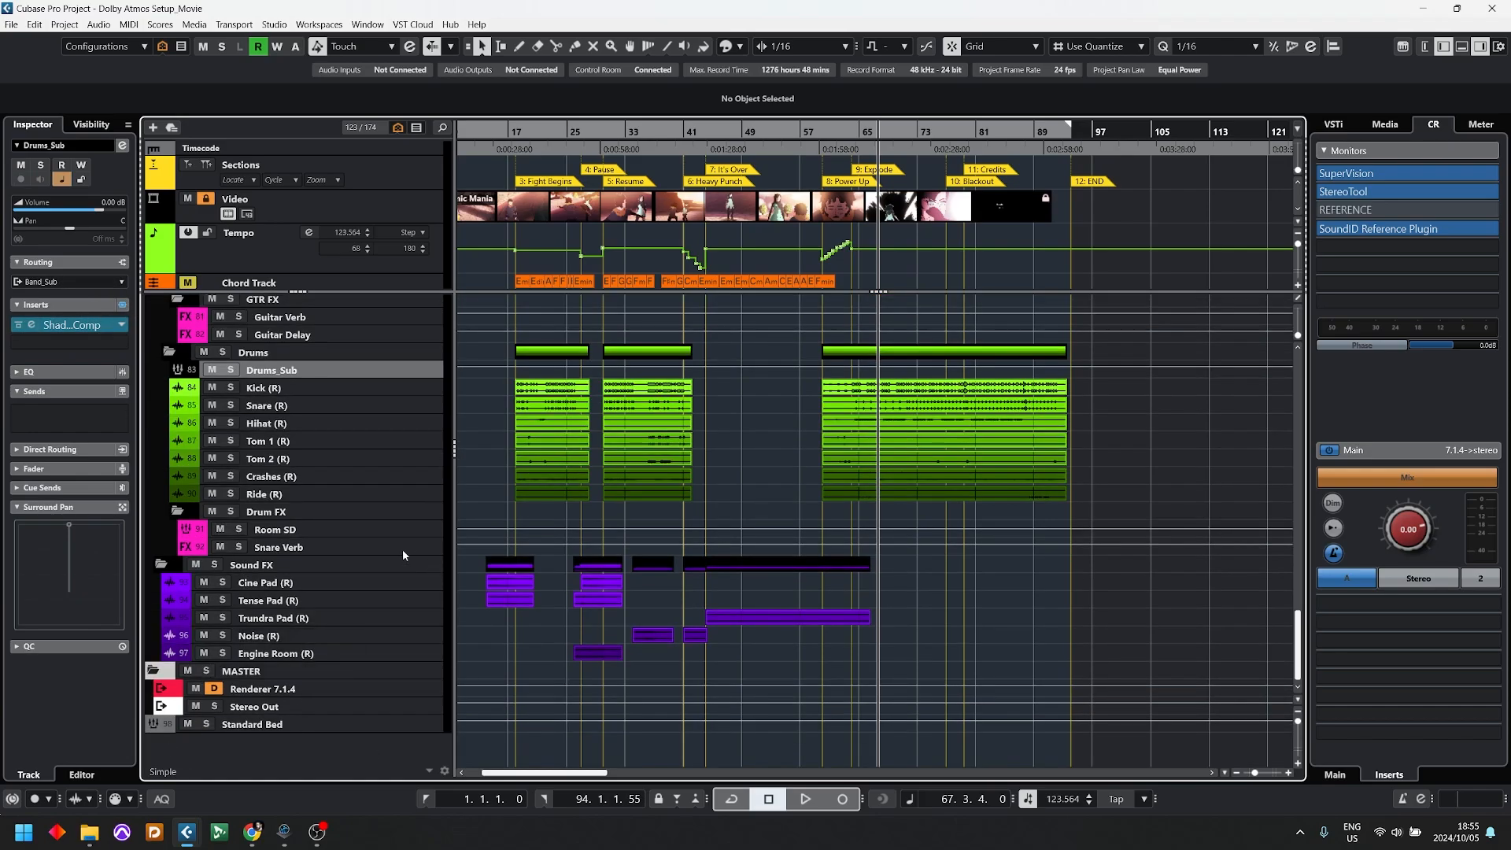
Step: Delete the Drums_Sub group track from the Drums folder
{"action": "scroll", "coordinate": [406, 555], "scroll_direction": "up", "scroll_amount": 2}
{"action": "right_click", "coordinate": [280, 465]}
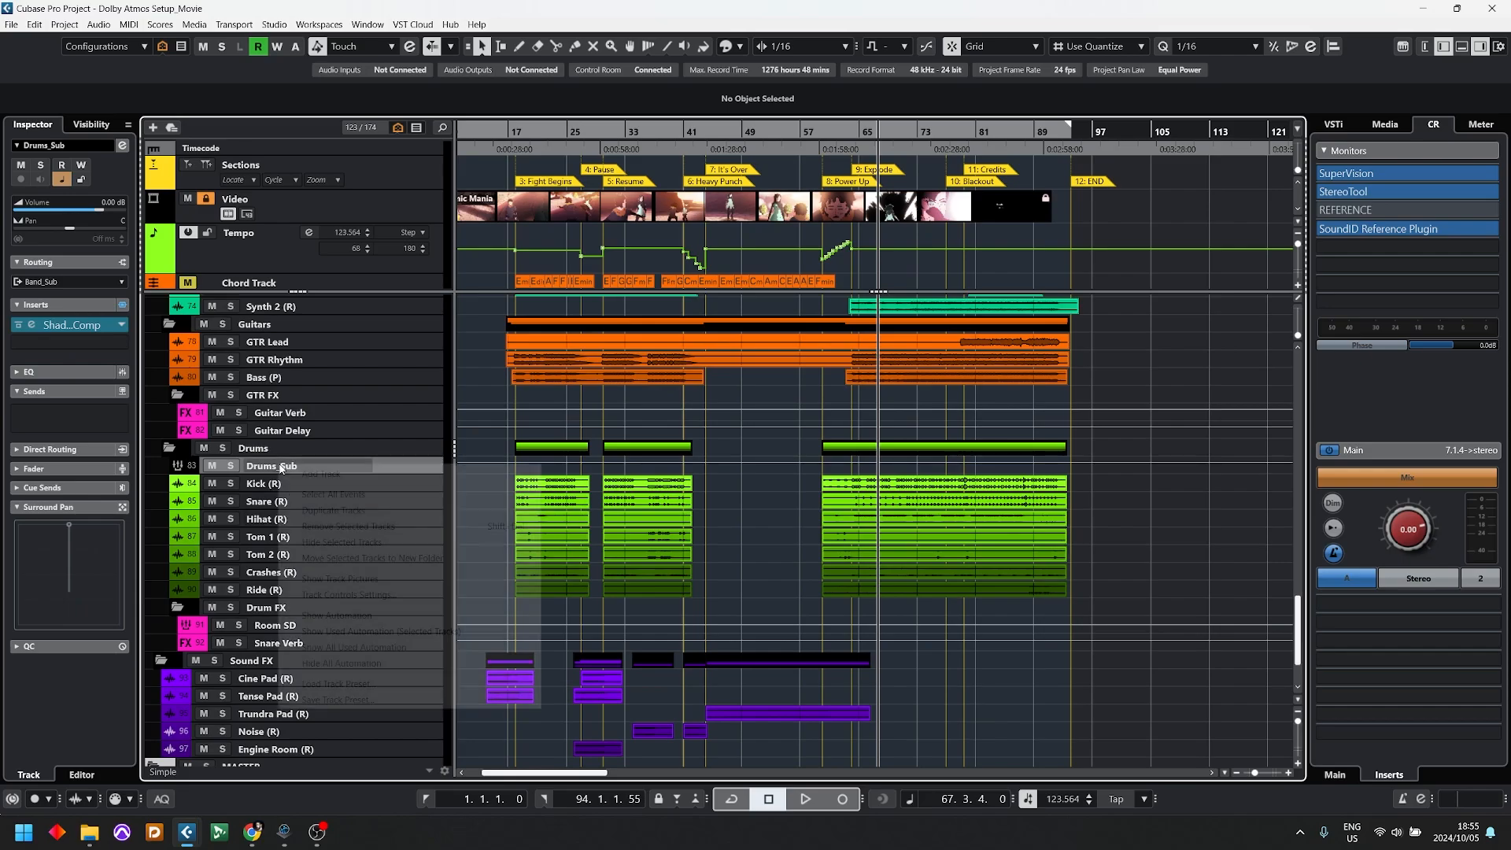
{"action": "left_click", "coordinate": [361, 527]}
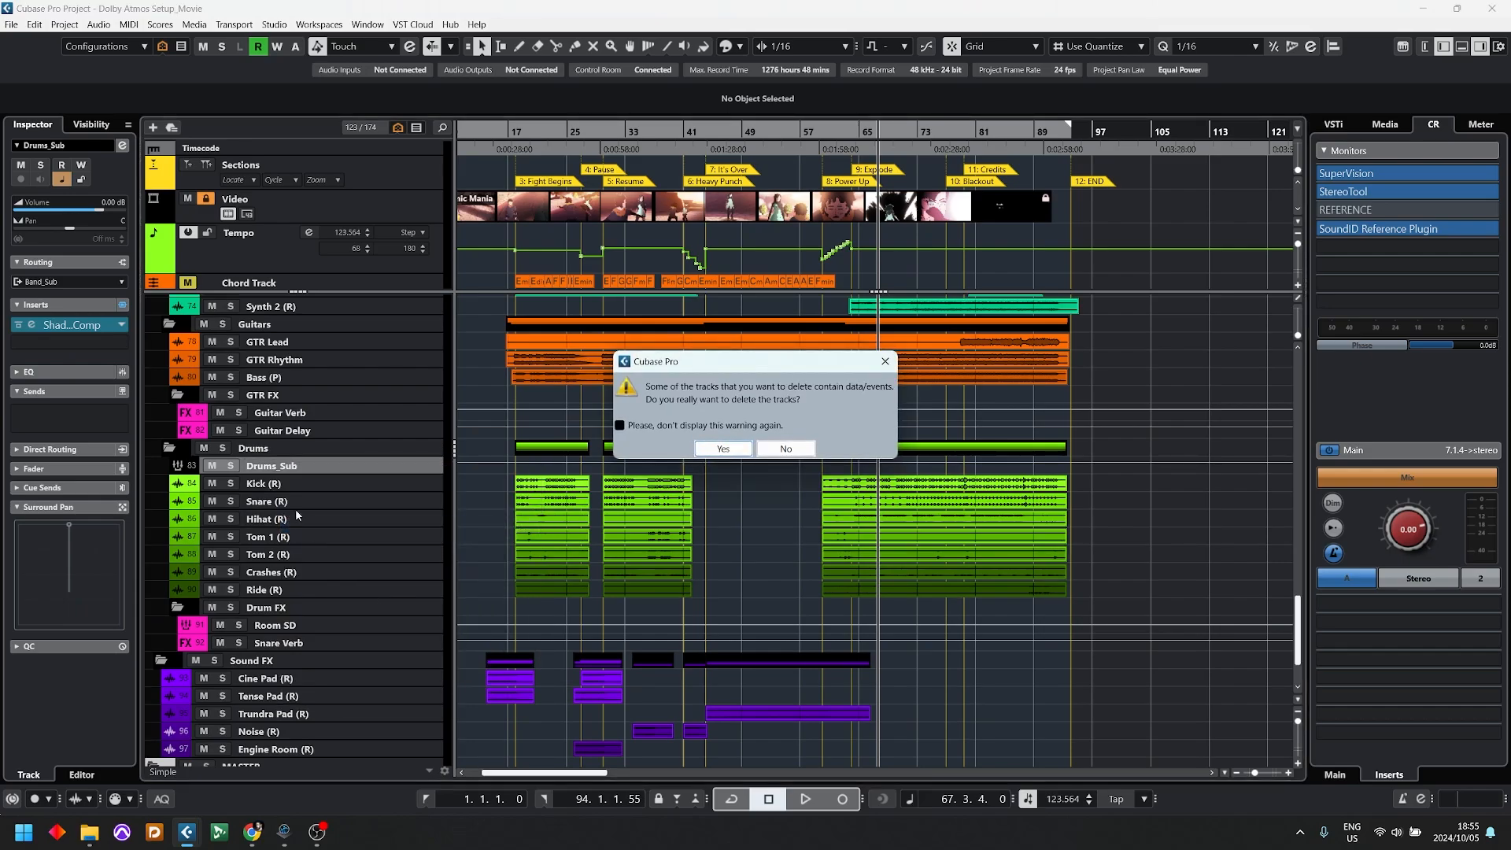
{"action": "left_click", "coordinate": [720, 448]}
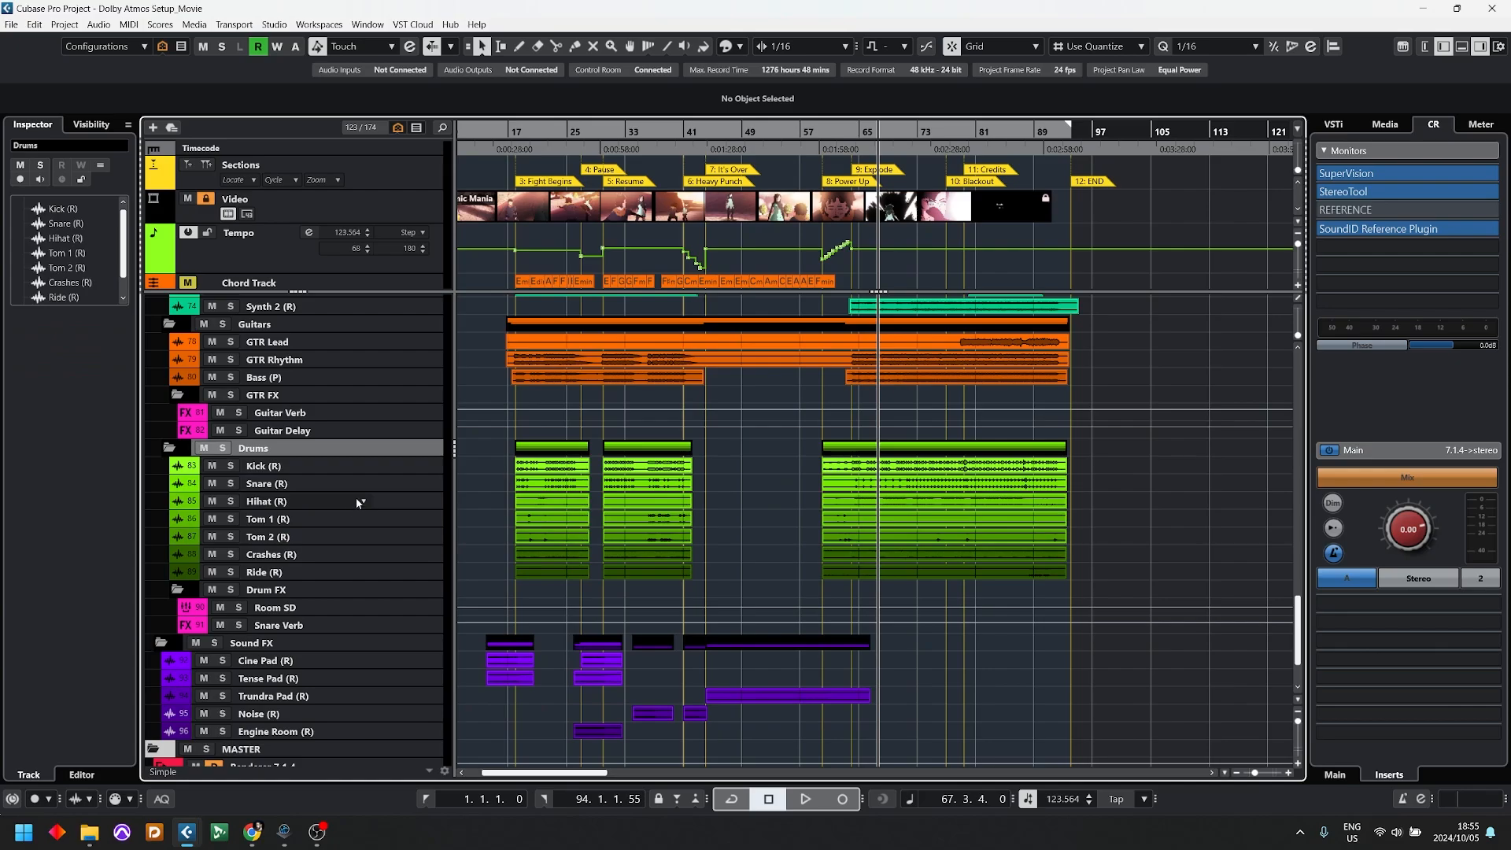
Step: Route the output of all drum tracks from Kick to Ride to the Standard Bed group together, using Q-Link in the MixConsole
{"action": "left_click", "coordinate": [293, 467]}
{"action": "left_click", "coordinate": [287, 571], "text": "shift"}
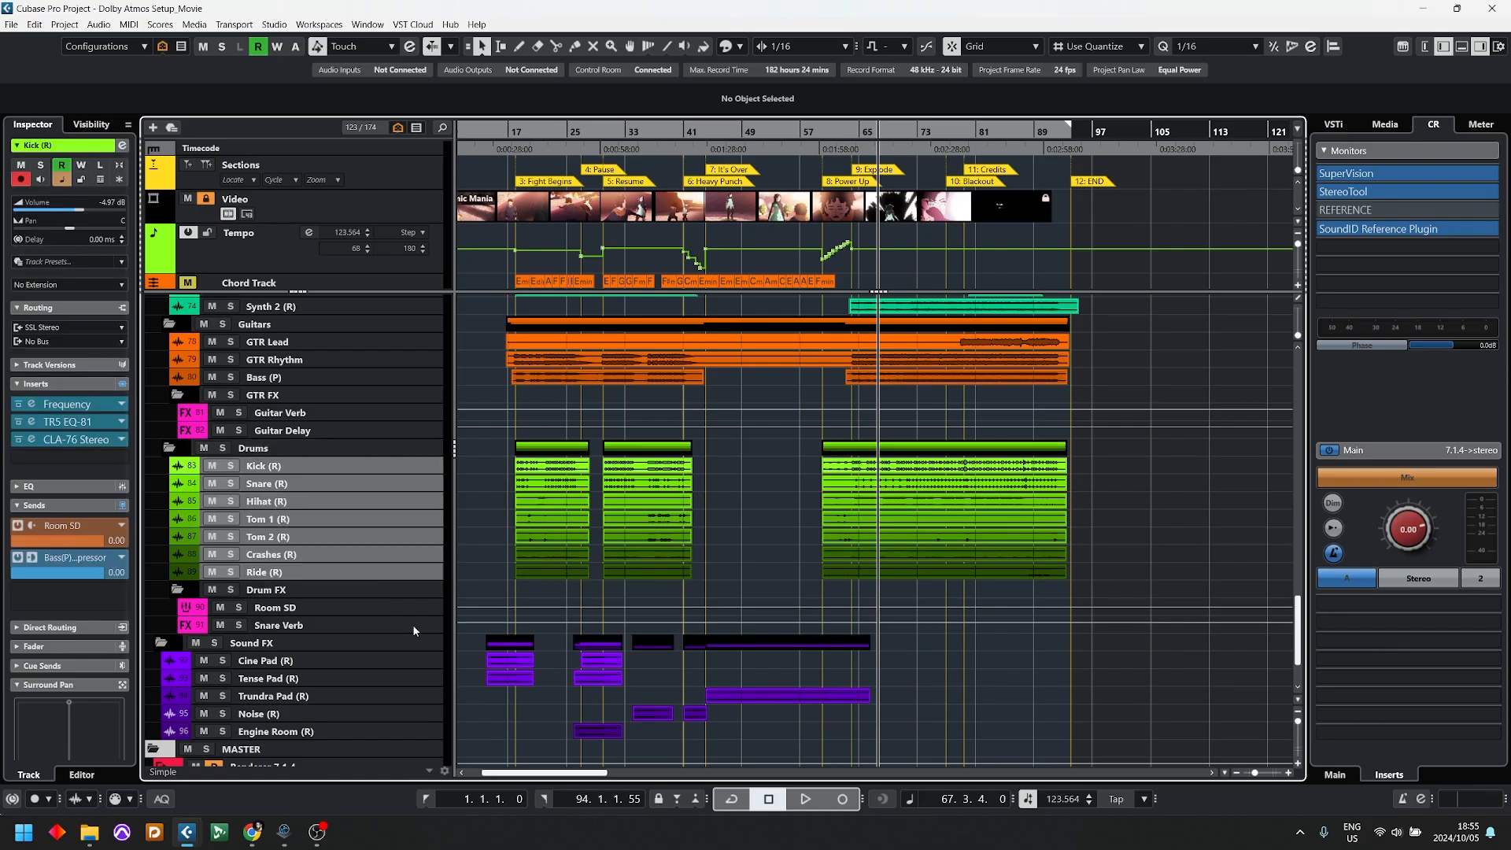
{"action": "key", "text": "F3"}
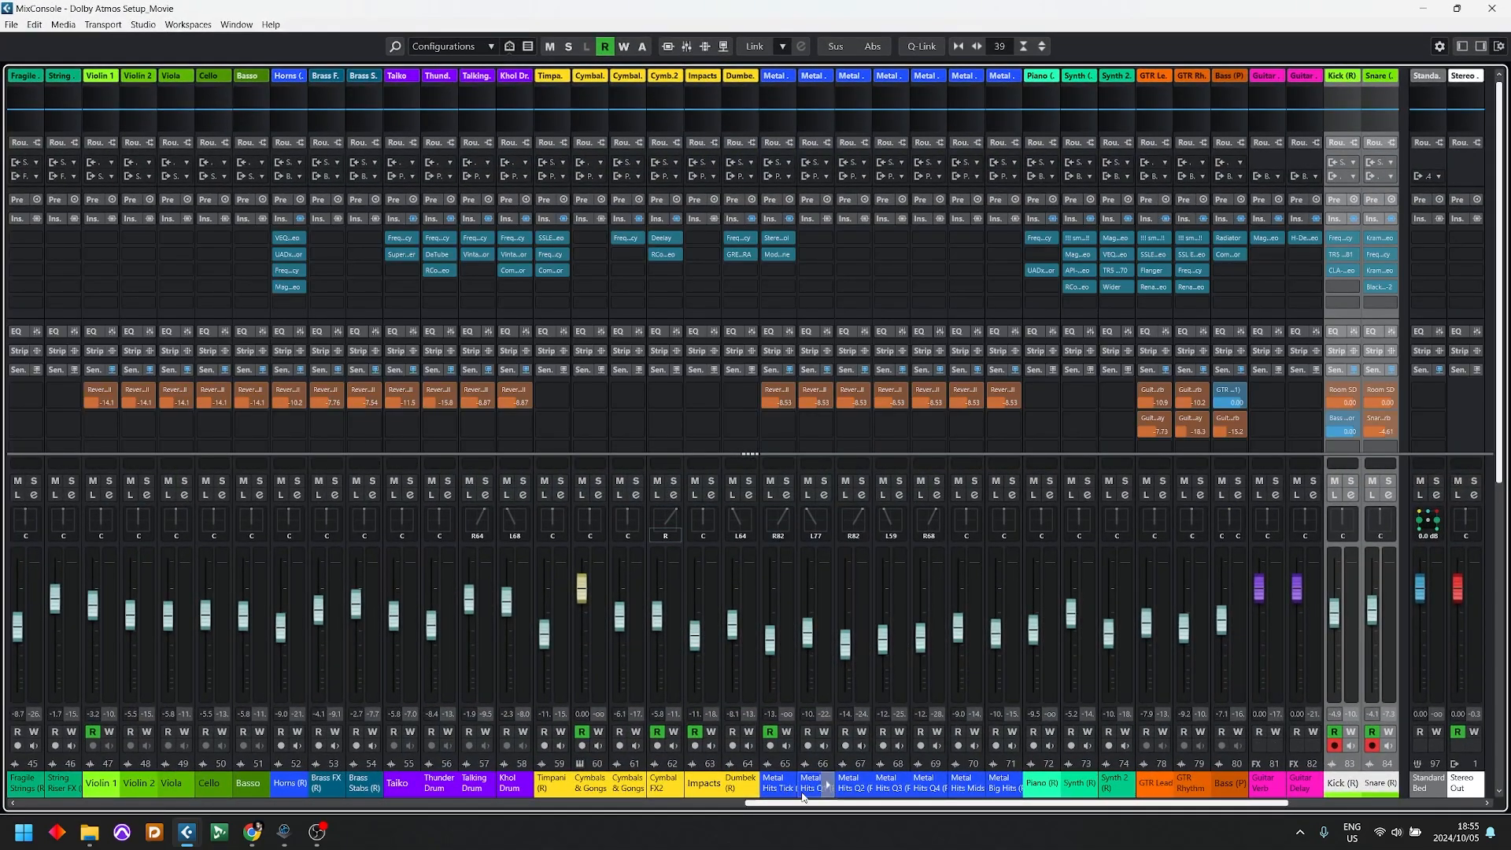
{"action": "left_click_drag", "start_coordinate": [829, 803], "coordinate": [1029, 798]}
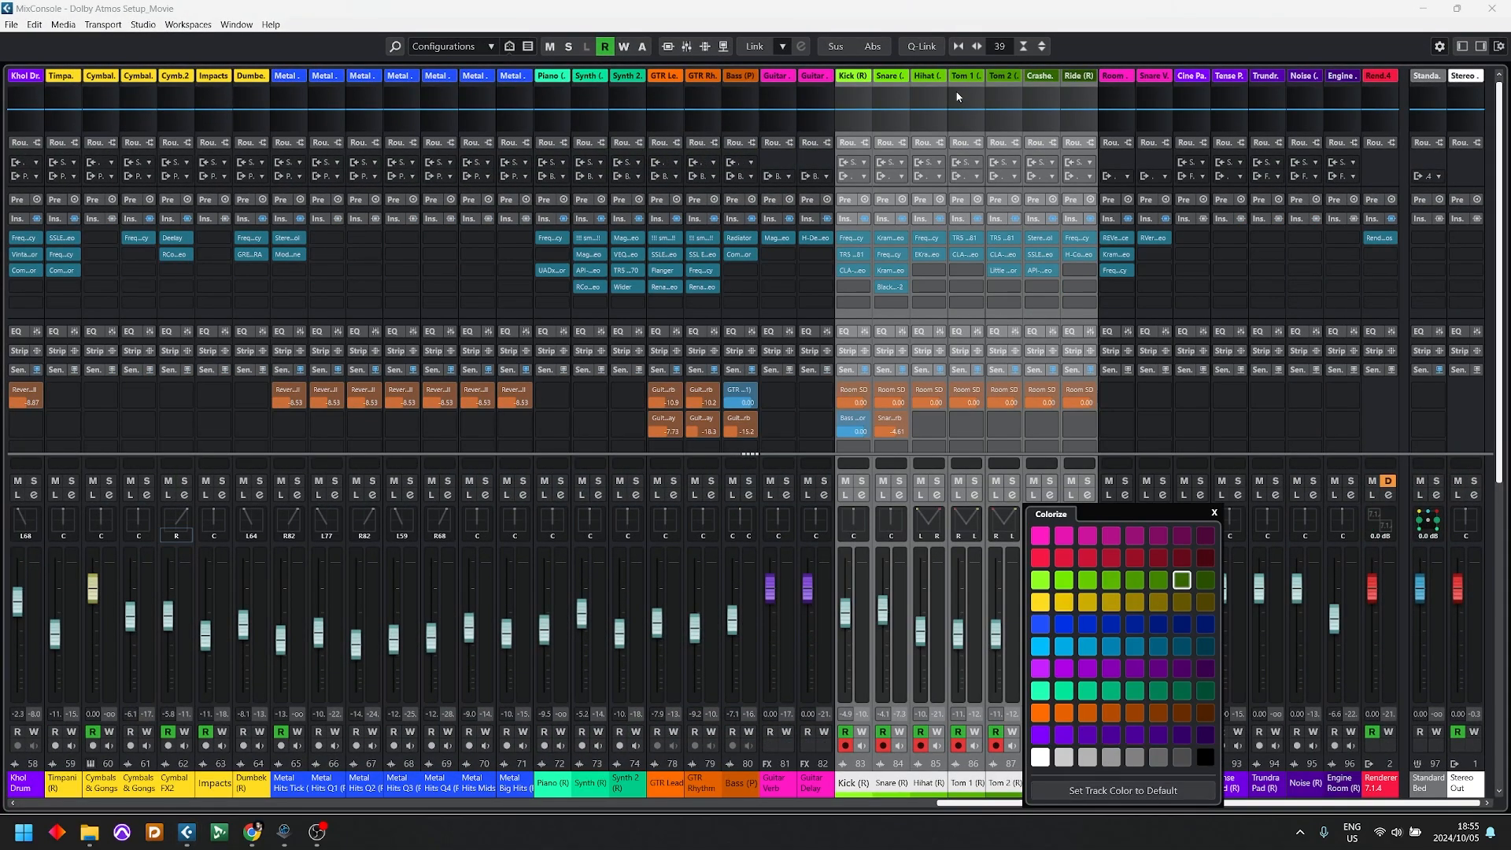
{"action": "left_click", "coordinate": [980, 23]}
{"action": "key", "text": "alt+shift"}
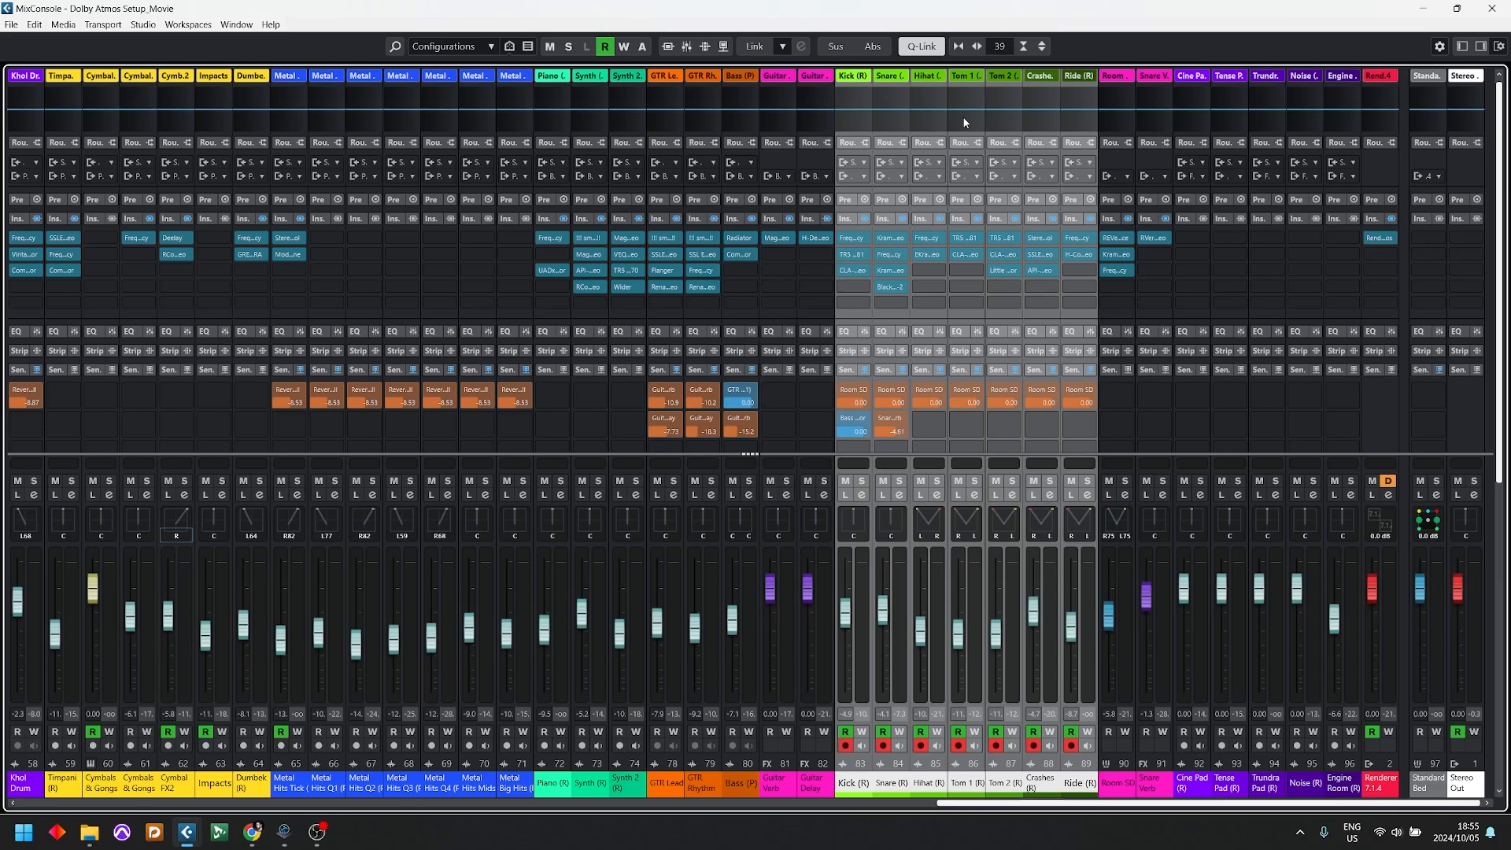
{"action": "left_click", "coordinate": [864, 178]}
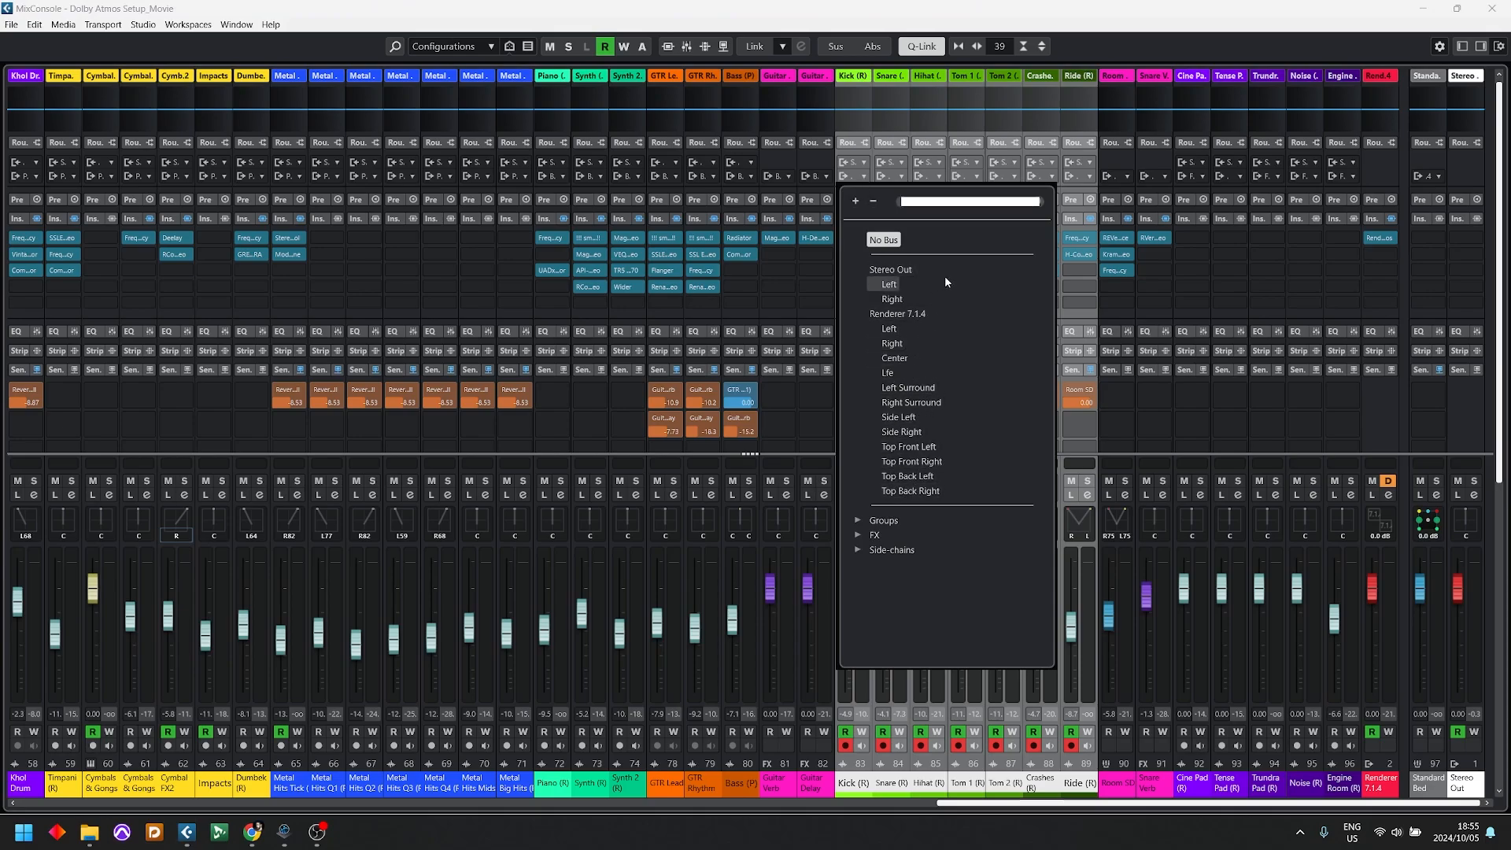
{"action": "left_click", "coordinate": [950, 203]}
{"action": "type", "text": "Sta"}
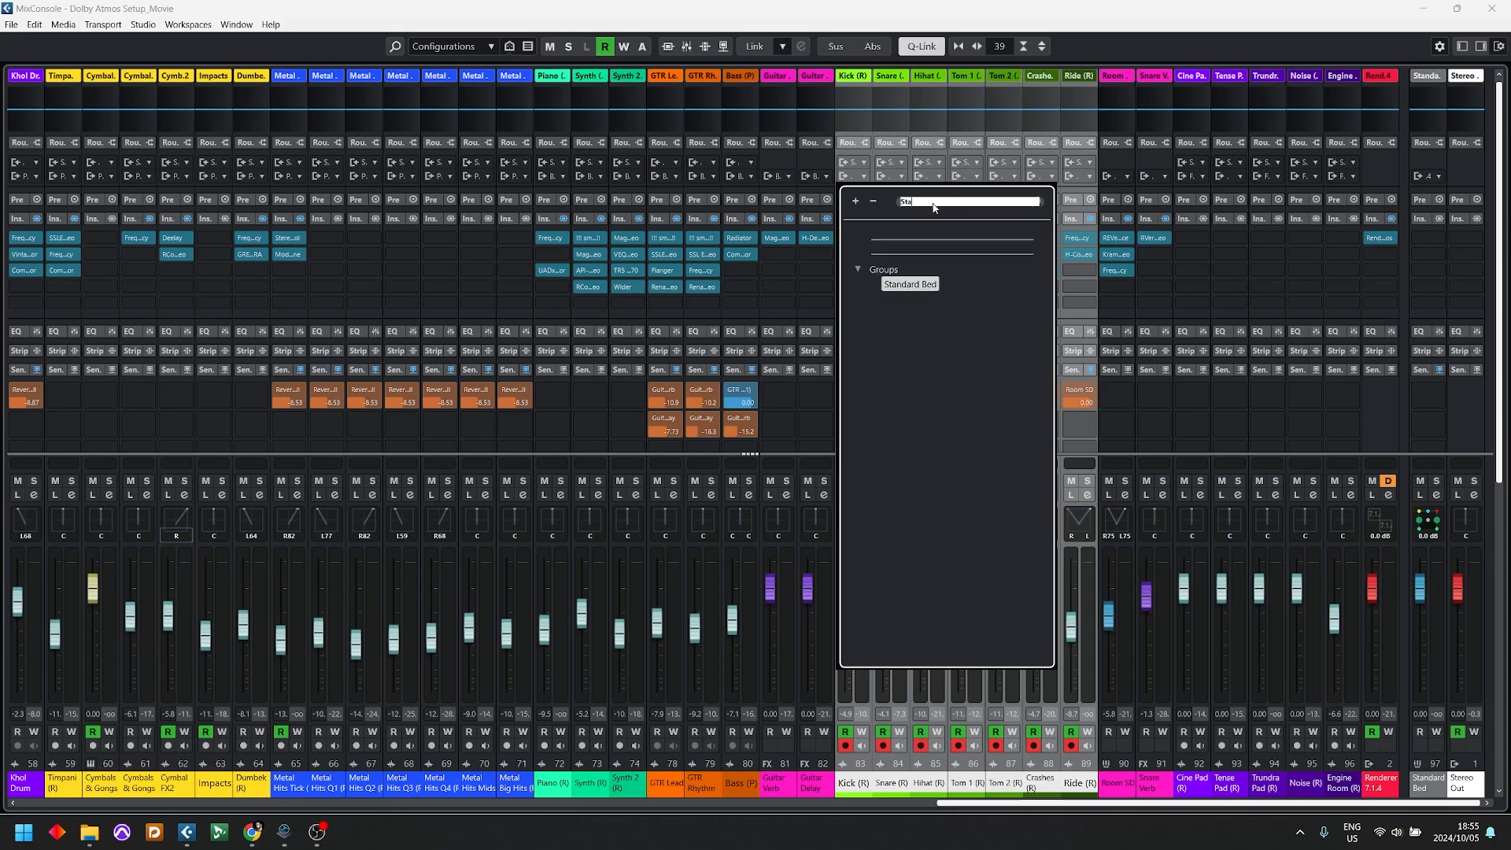
{"action": "left_click", "coordinate": [917, 286]}
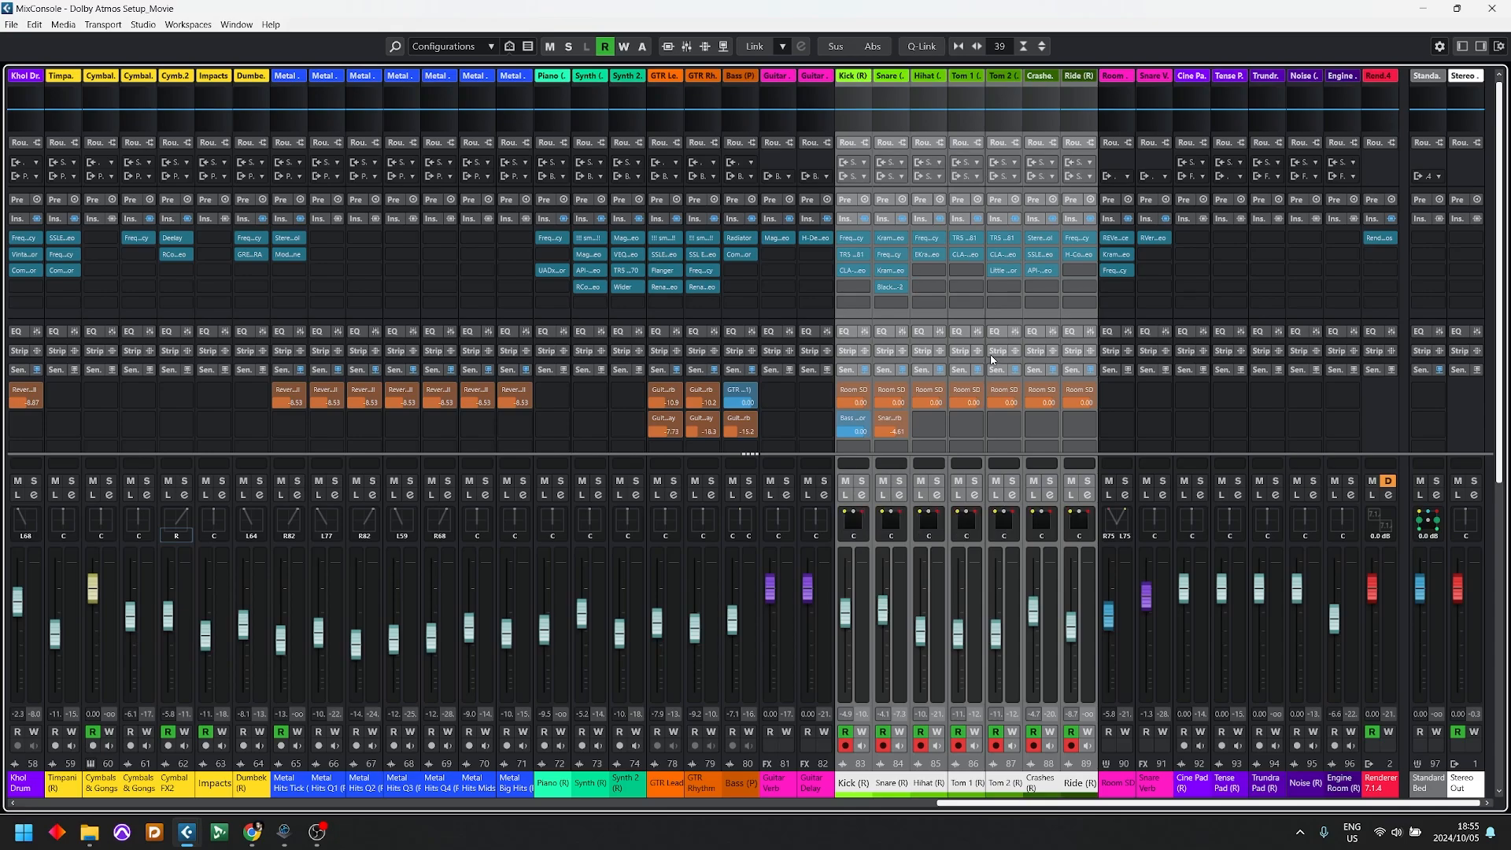
{"action": "key", "text": "F3"}
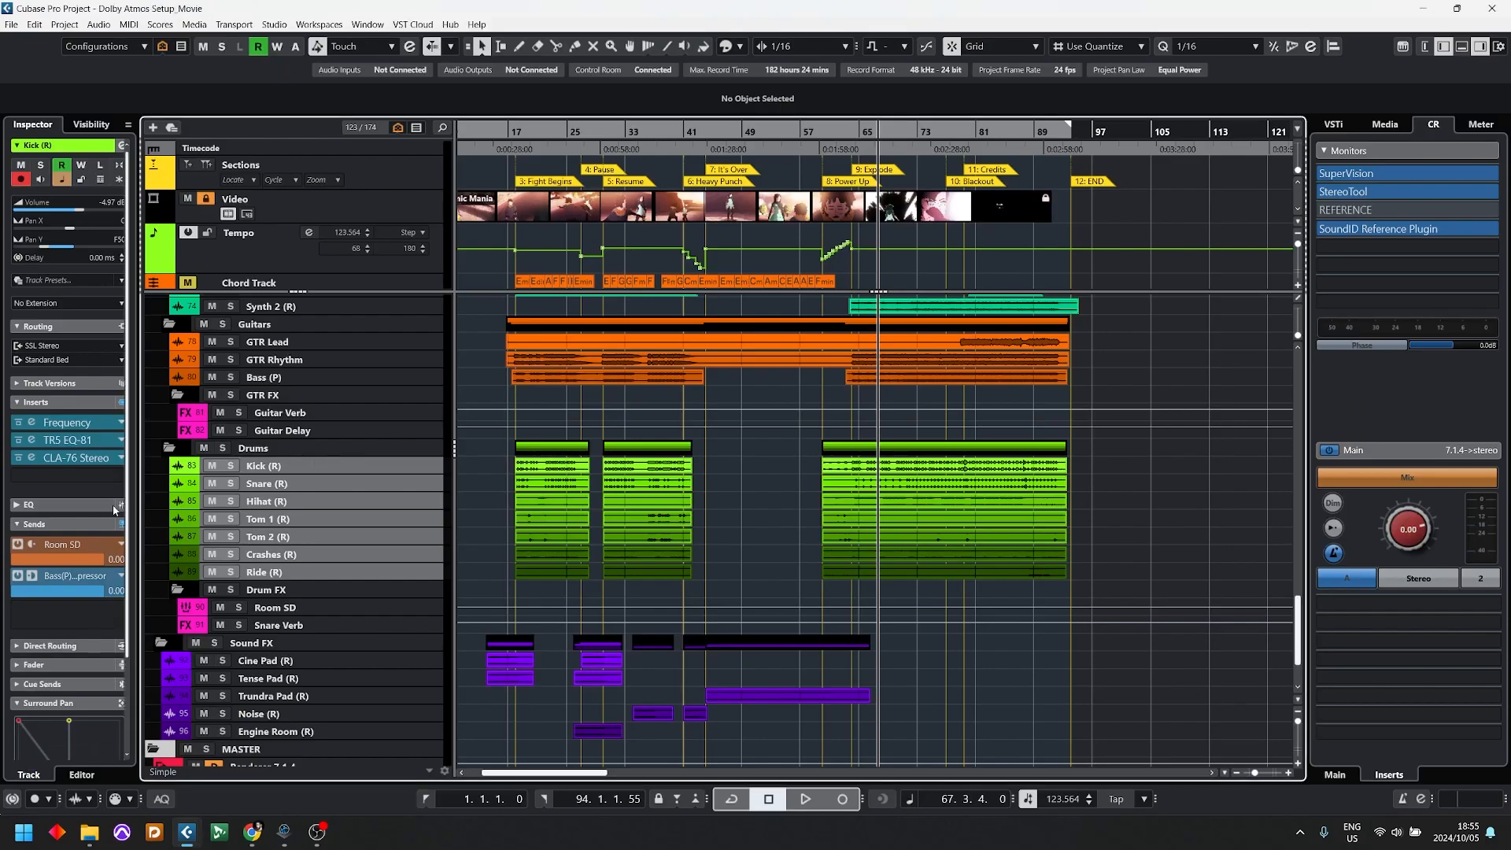
Step: Audition the drum tracks in solo, and collapse the GTR FX and Drum FX folders
{"action": "left_click", "coordinate": [231, 465]}
{"action": "key", "text": "space"}
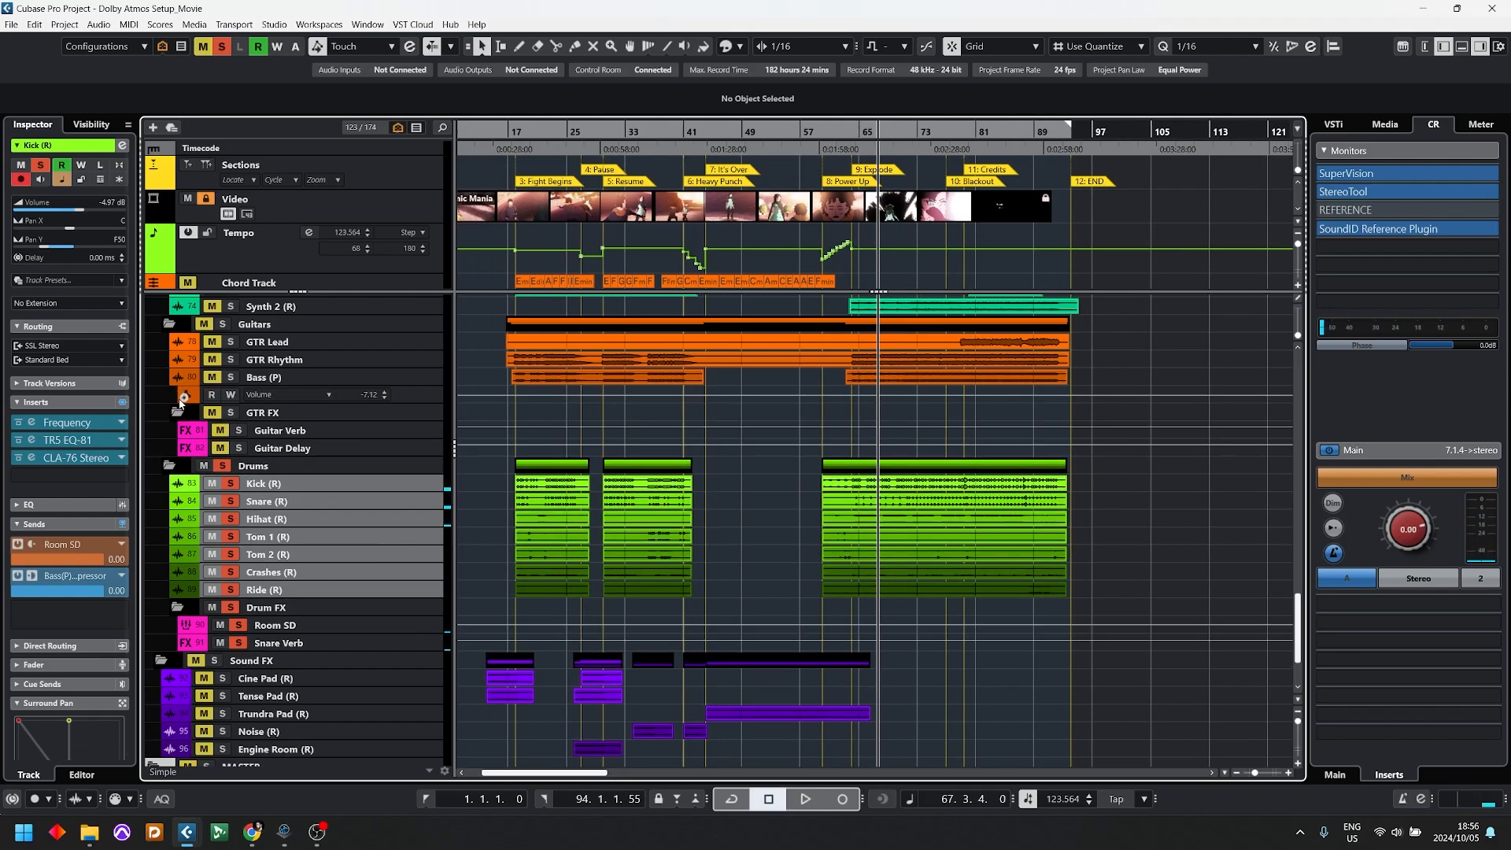
{"action": "left_click", "coordinate": [178, 393]}
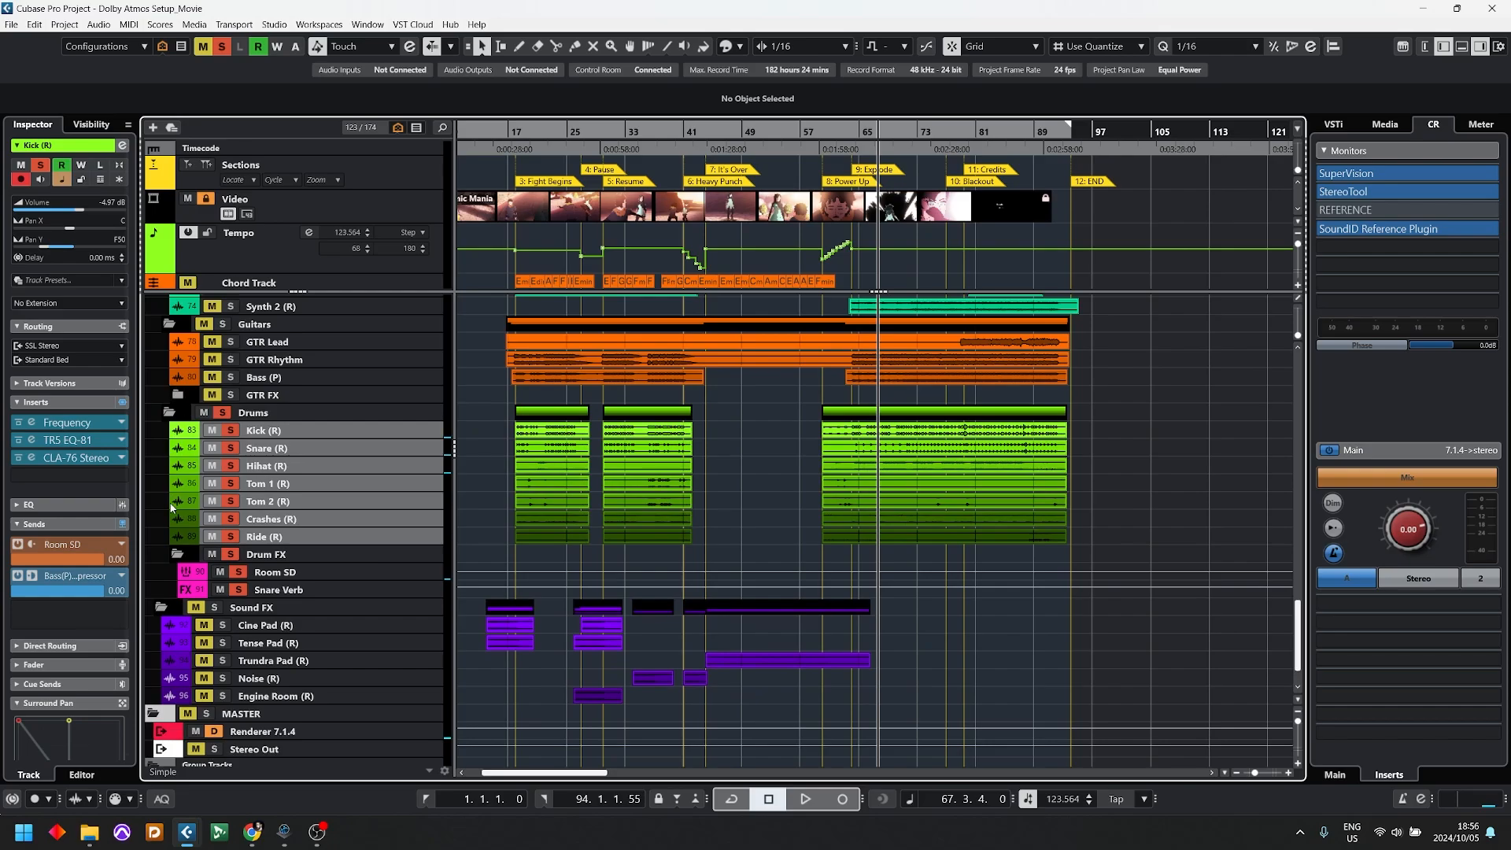
{"action": "left_click", "coordinate": [178, 554]}
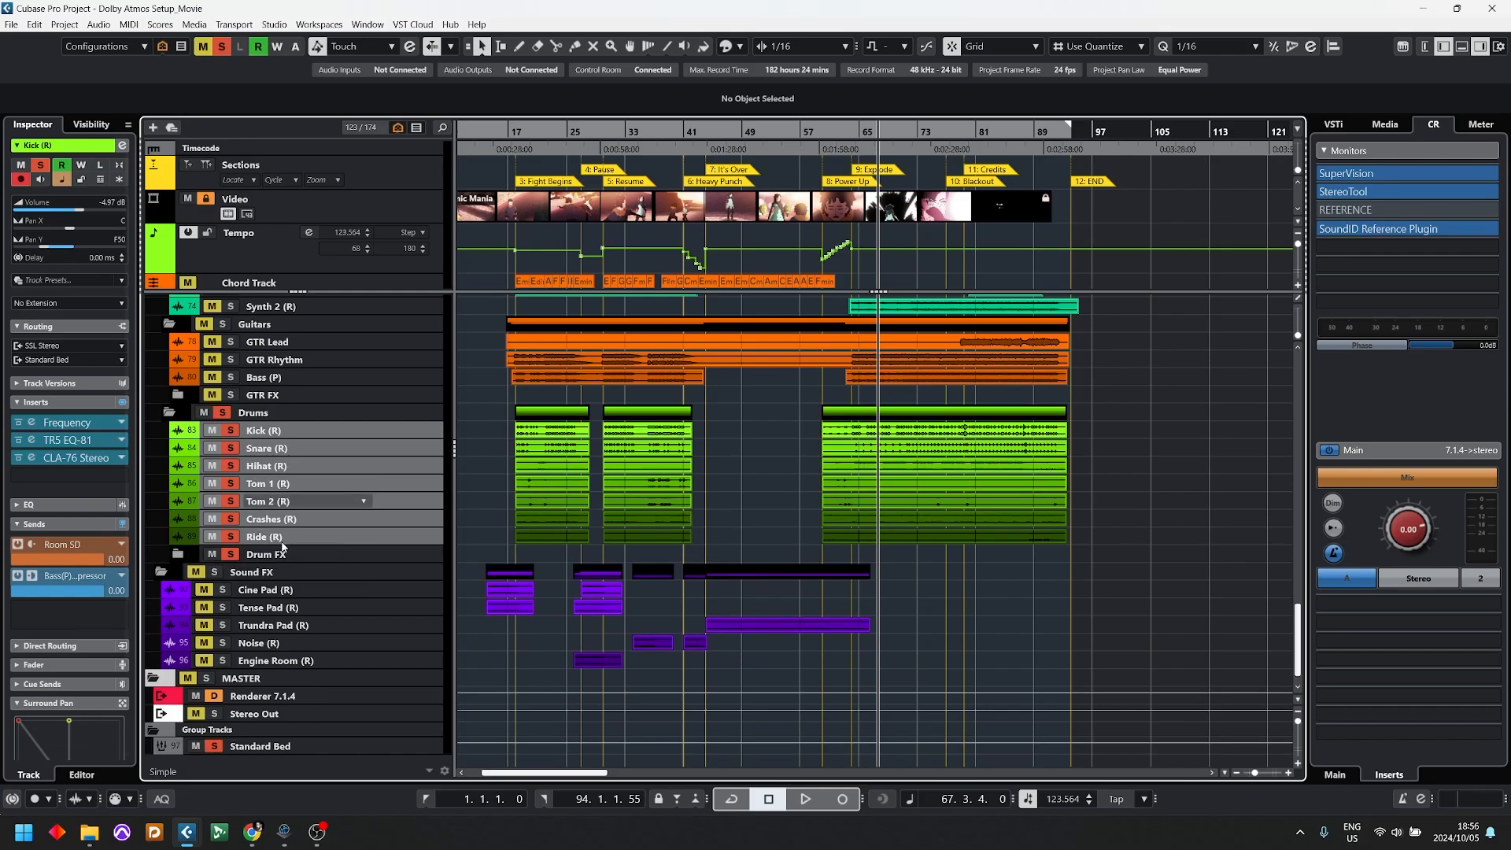
Step: Open the Renderer for Dolby Atmos plug-in on the Renderer 7.1.4 channel in the MASTER folder
{"action": "scroll", "coordinate": [228, 403], "scroll_direction": "up", "scroll_amount": 3}
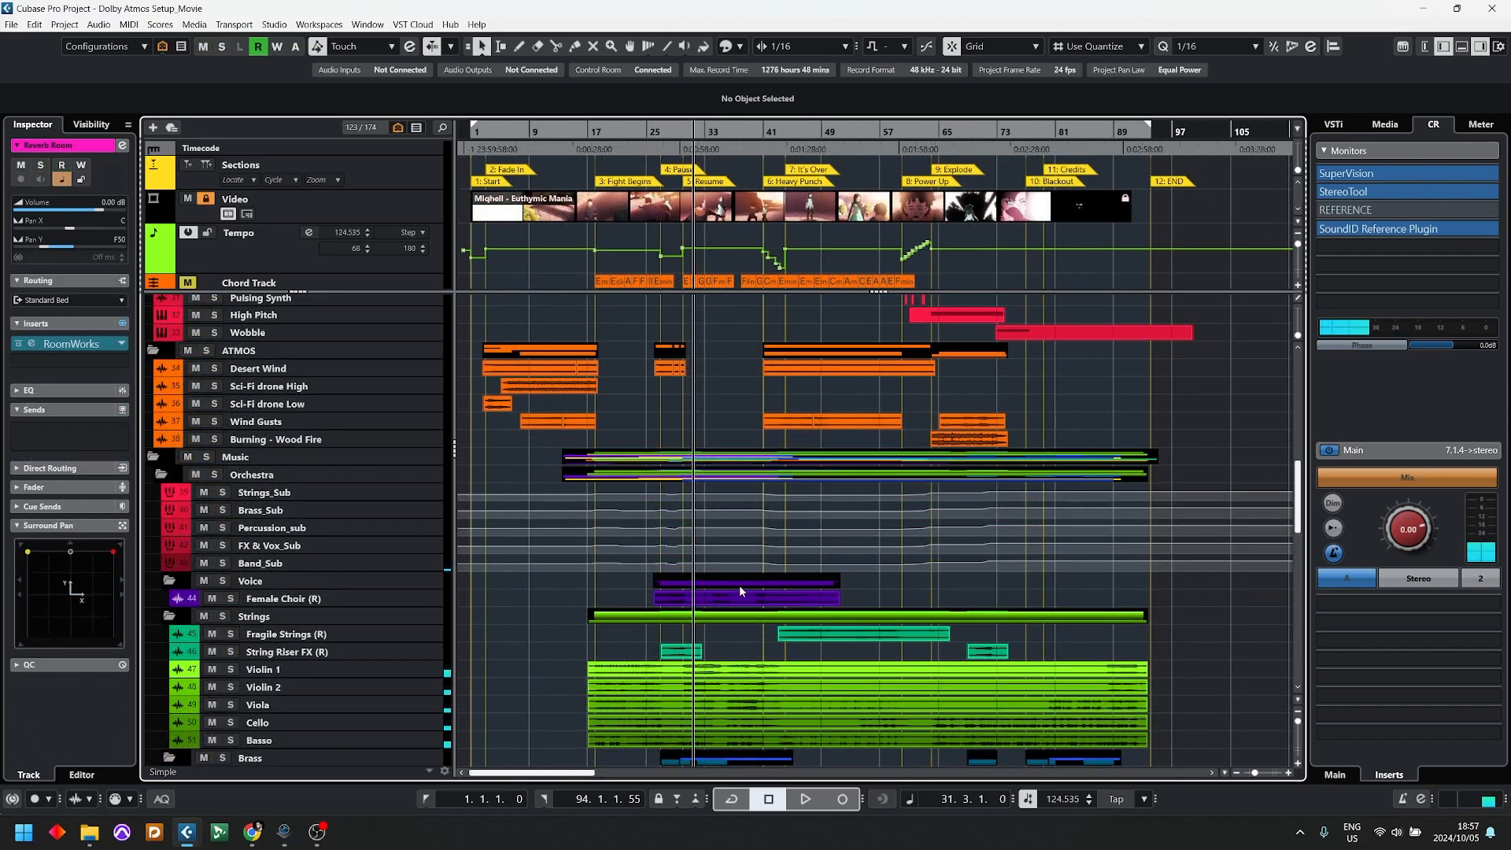
{"action": "scroll", "coordinate": [733, 588], "scroll_direction": "down", "scroll_amount": 15}
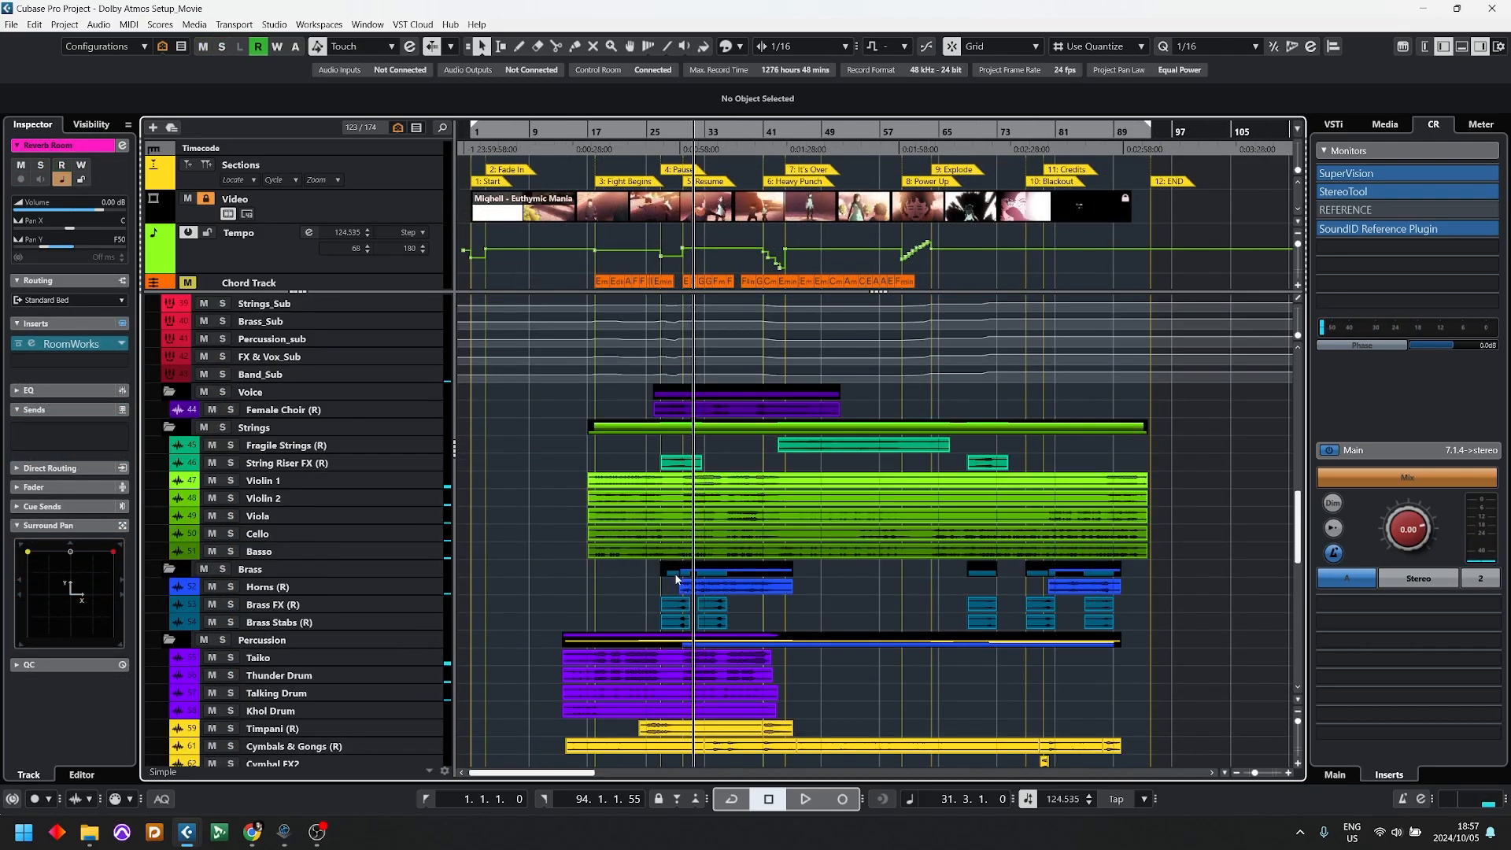
{"action": "left_click", "coordinate": [365, 671]}
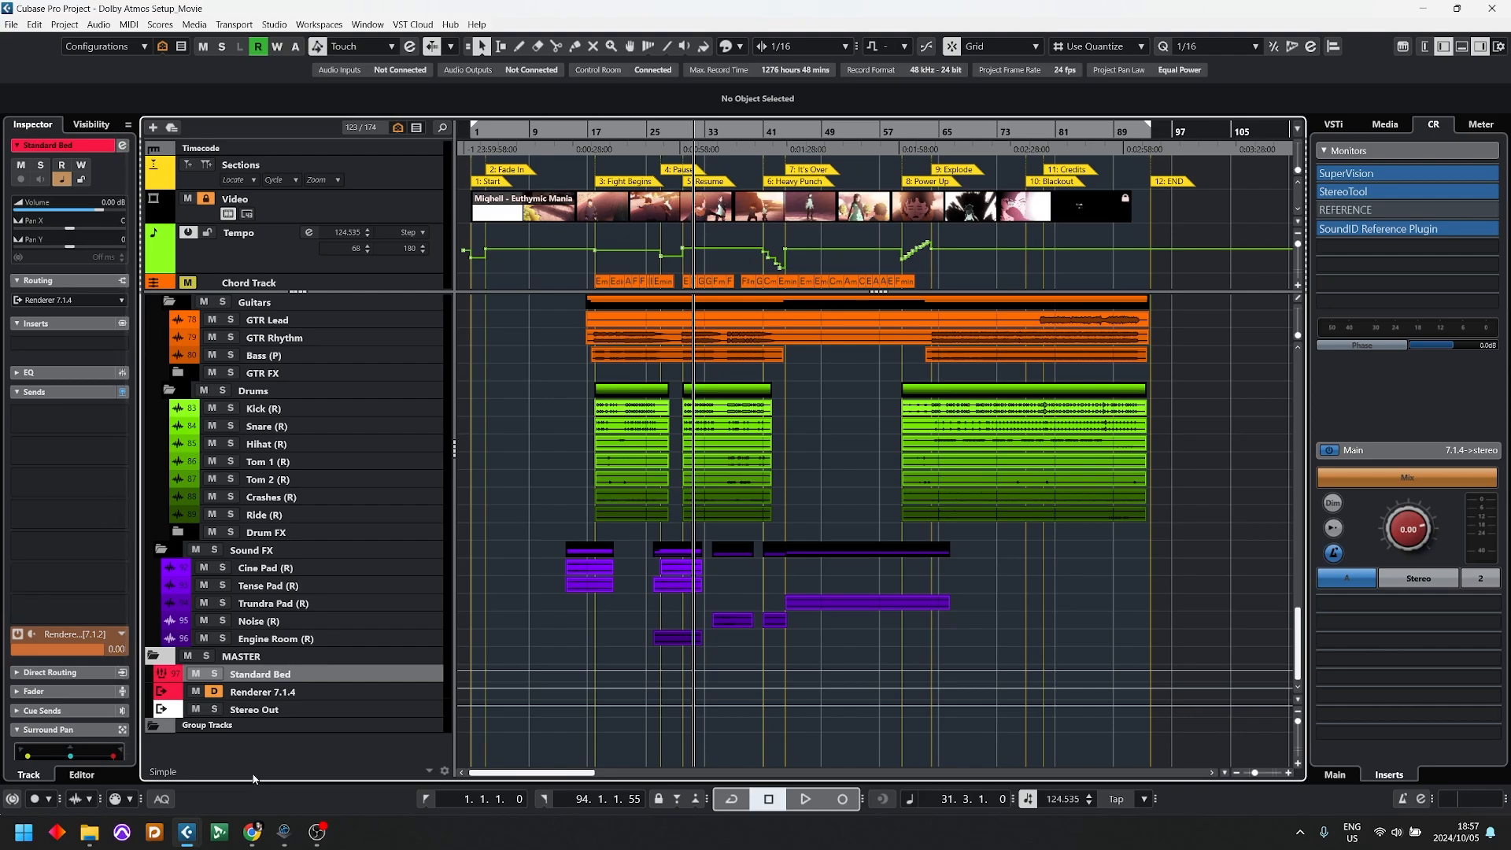
{"action": "left_click", "coordinate": [272, 693]}
{"action": "left_click", "coordinate": [32, 301]}
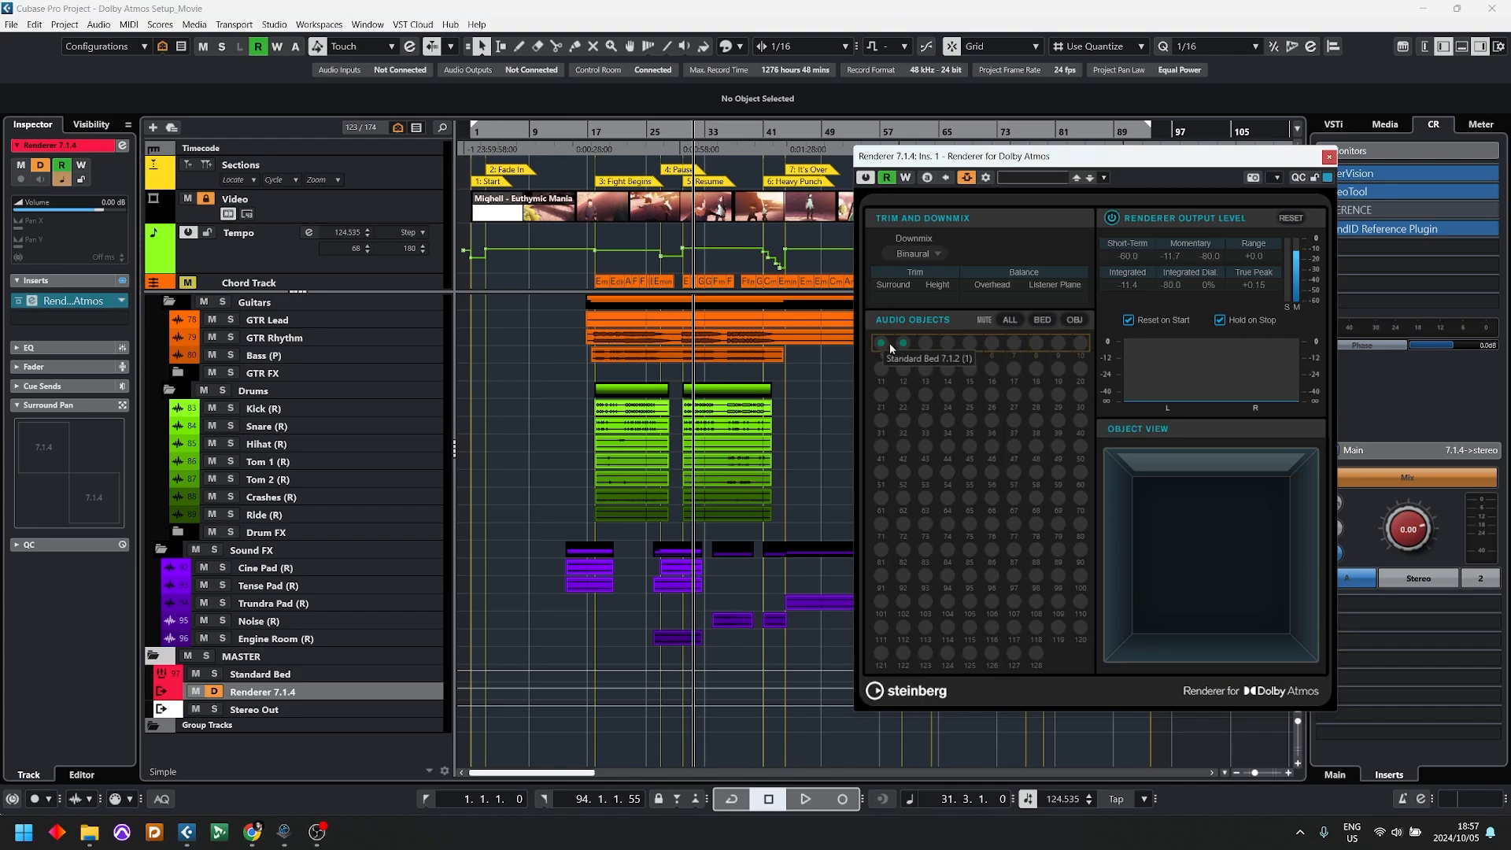
Step: Play the passage from bar 31 and monitor the Standard Bed's audio objects and output levels with the Binaural downmix
{"action": "scroll", "coordinate": [600, 502], "scroll_direction": "up", "scroll_amount": 3}
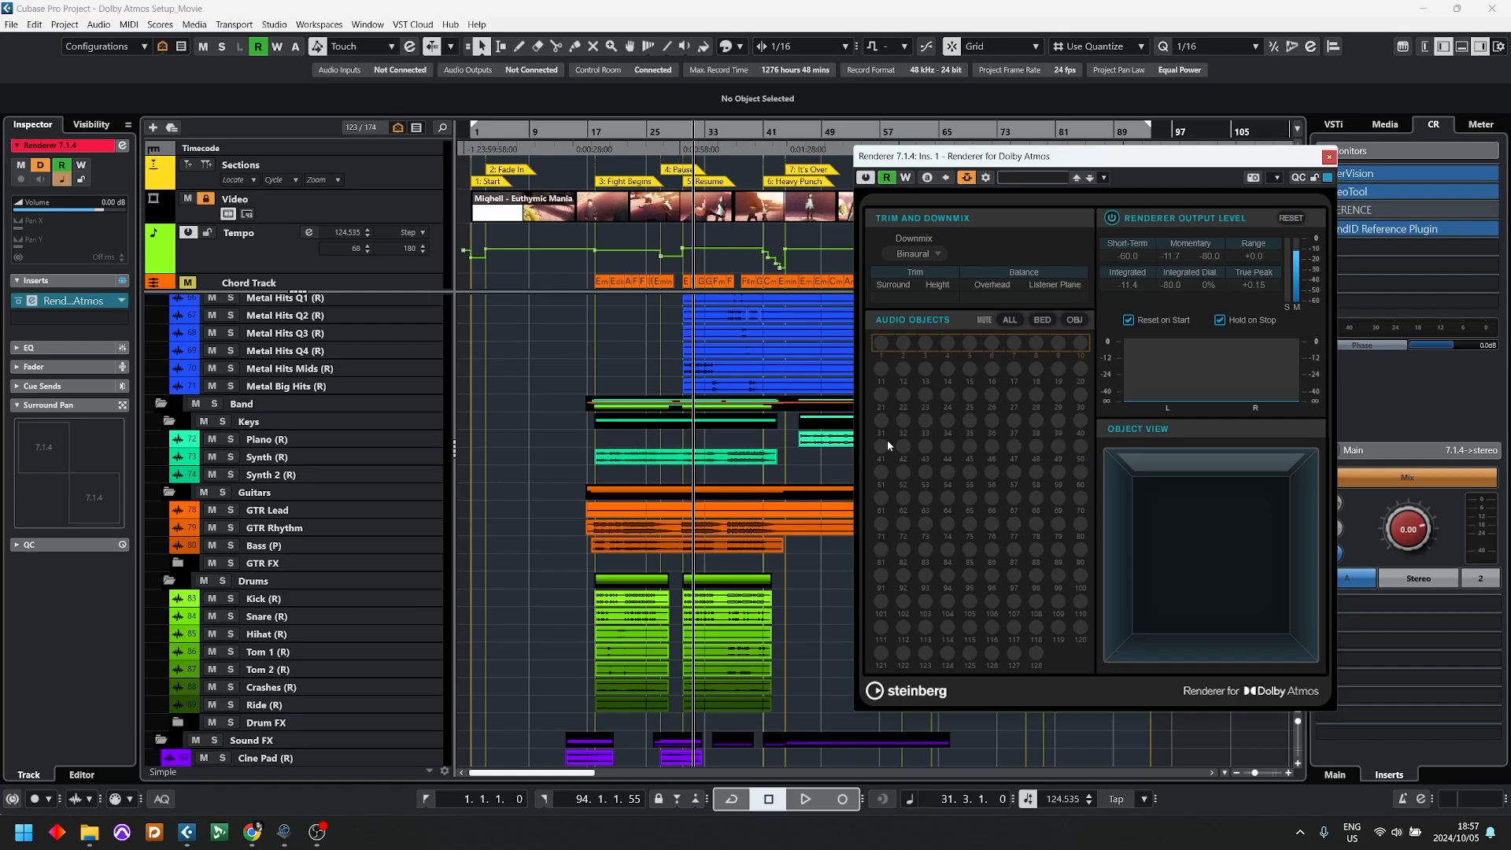
{"action": "key", "text": "space"}
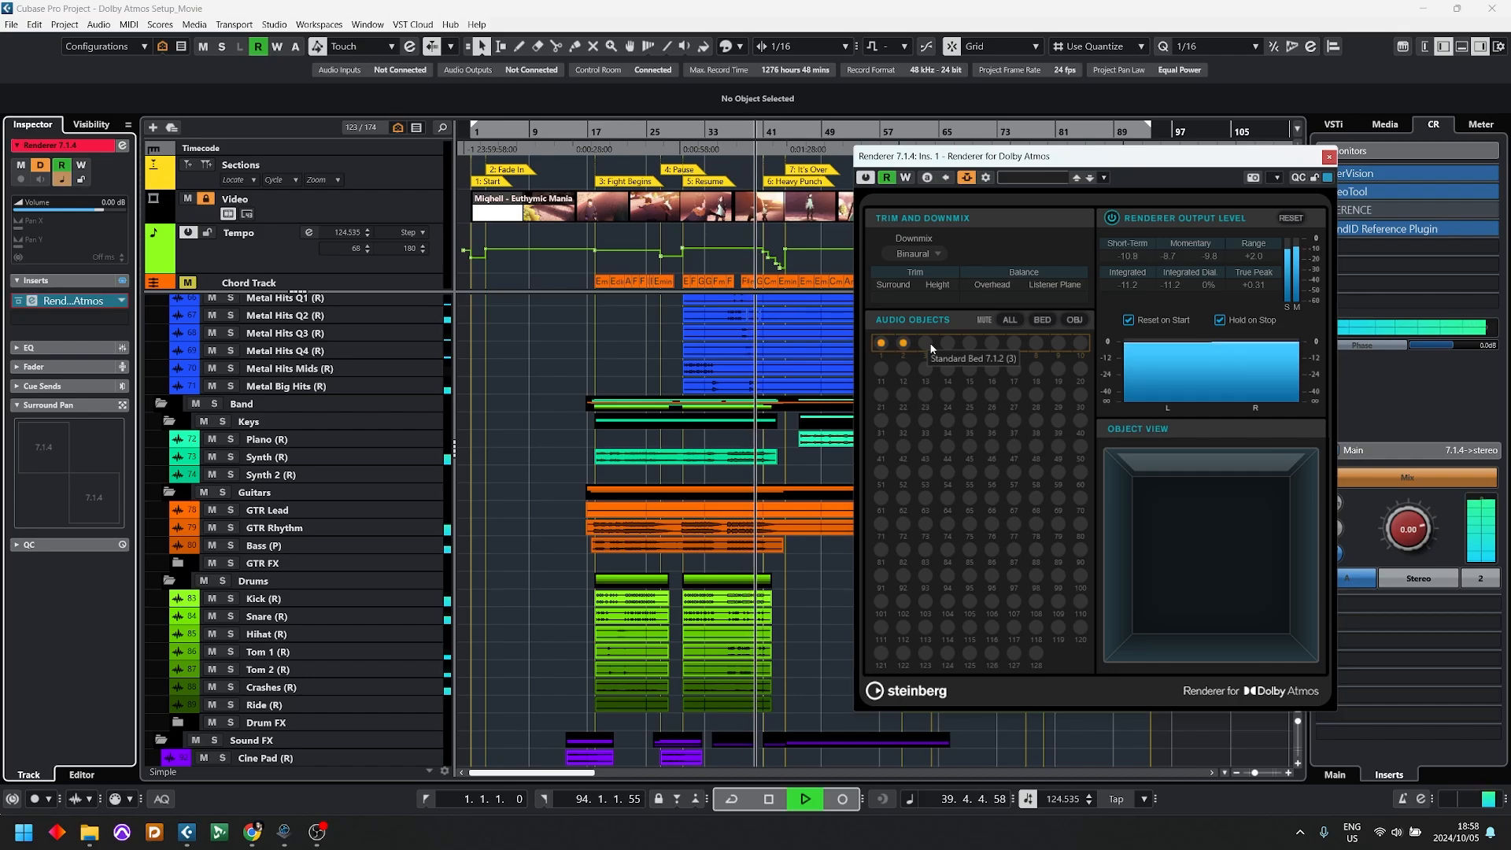
{"action": "key", "text": "space"}
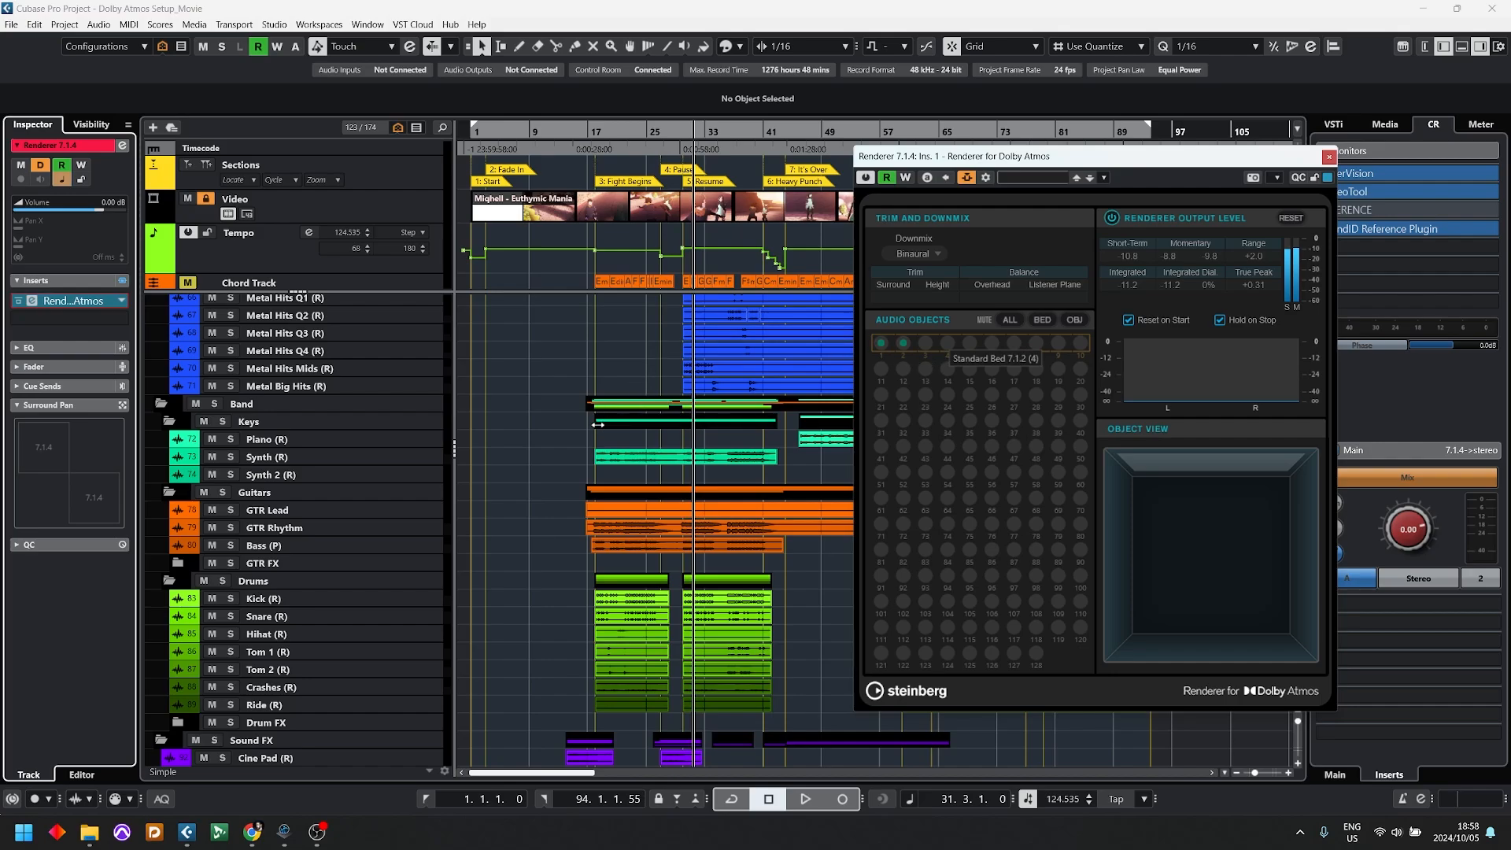
Step: Set the renderer's downmix to 7.1.4 and audition the passage from bar 31 while monitoring the output channels
{"action": "left_click", "coordinate": [911, 254]}
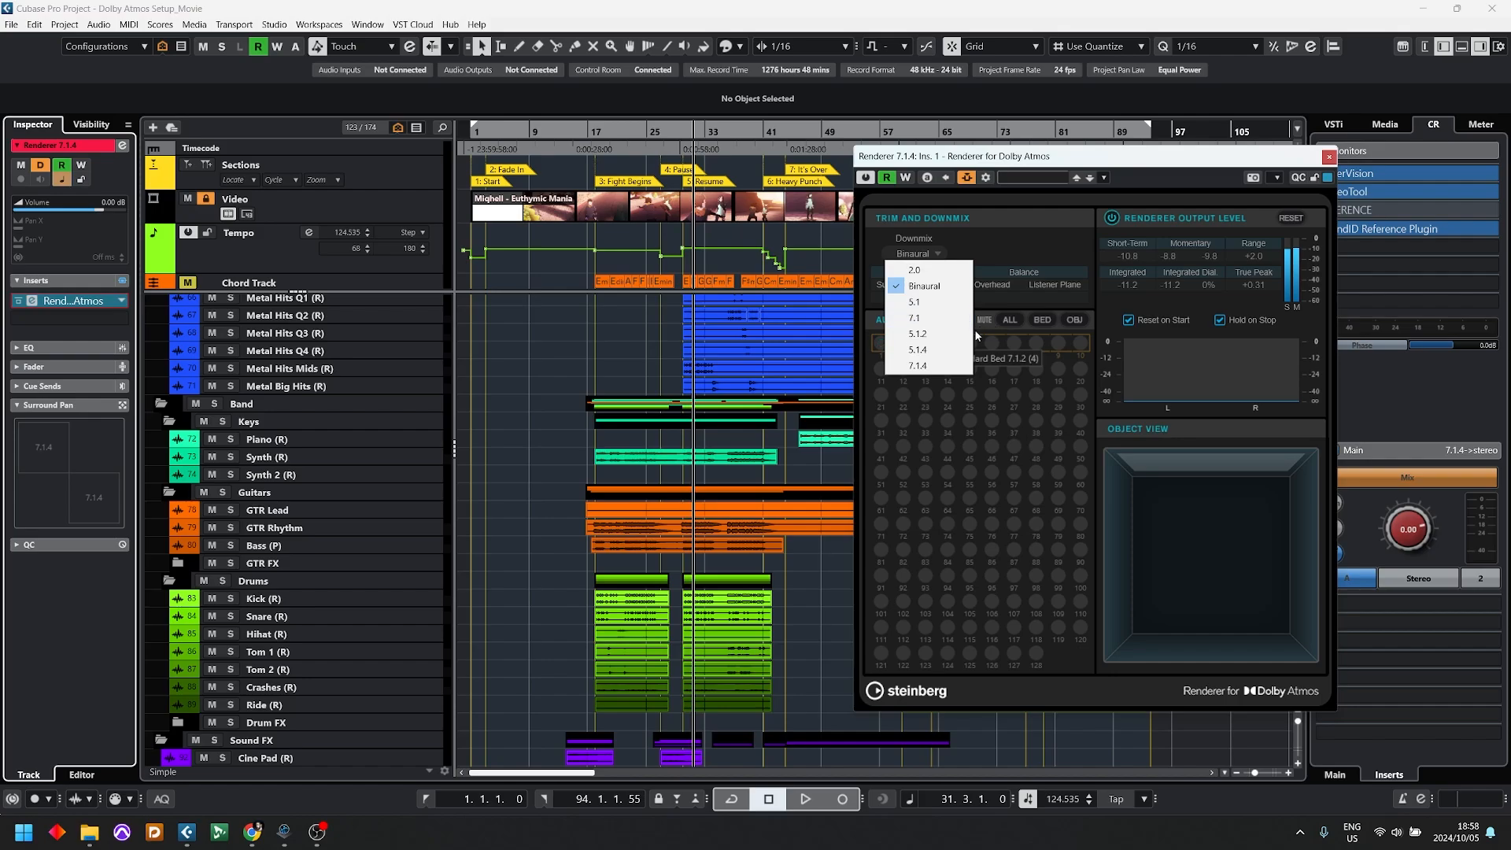
{"action": "left_click", "coordinate": [939, 367]}
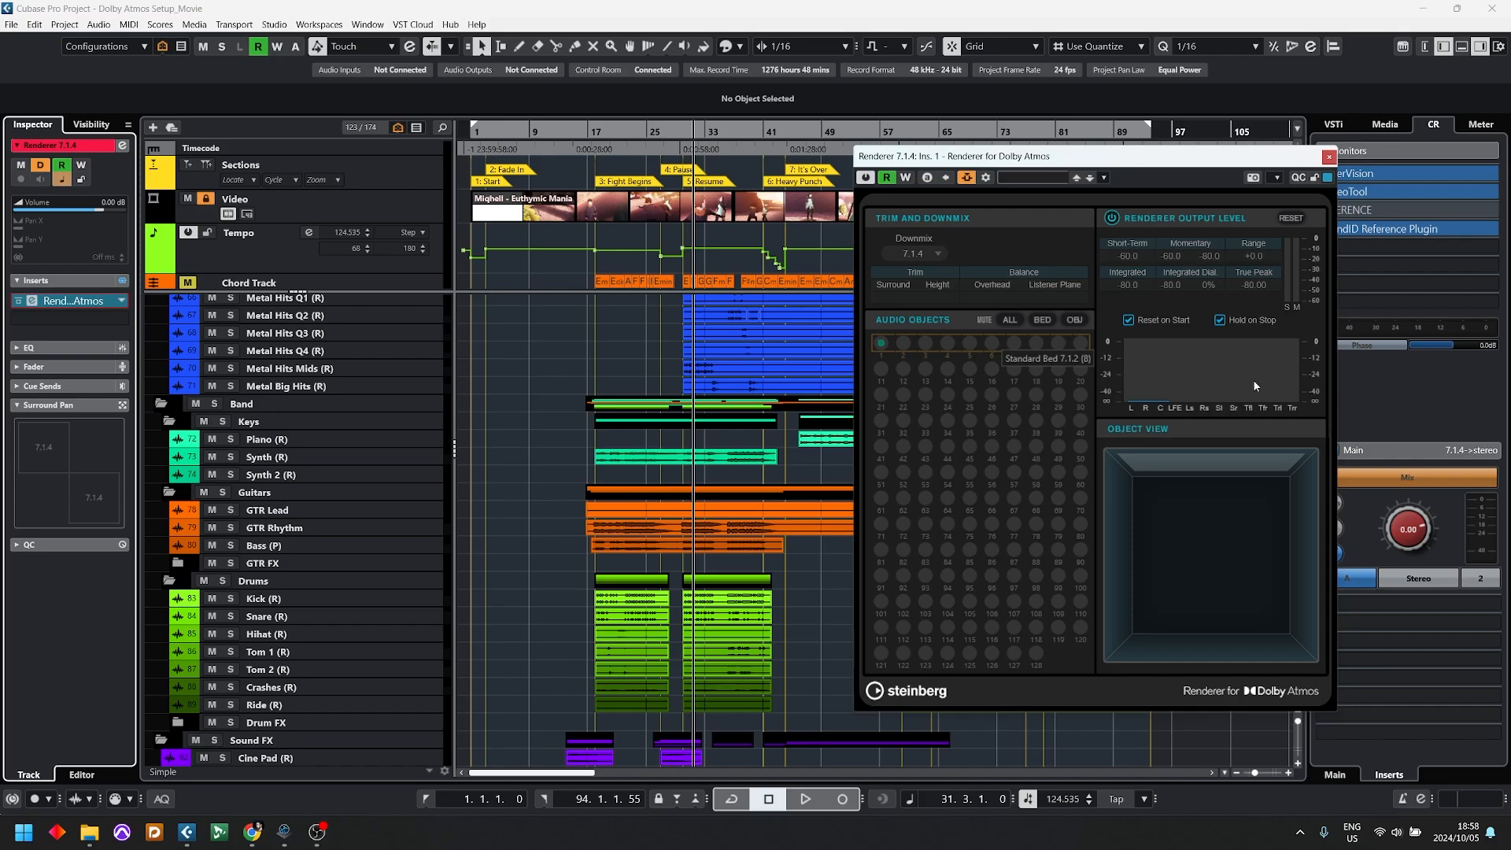
{"action": "key", "text": "space"}
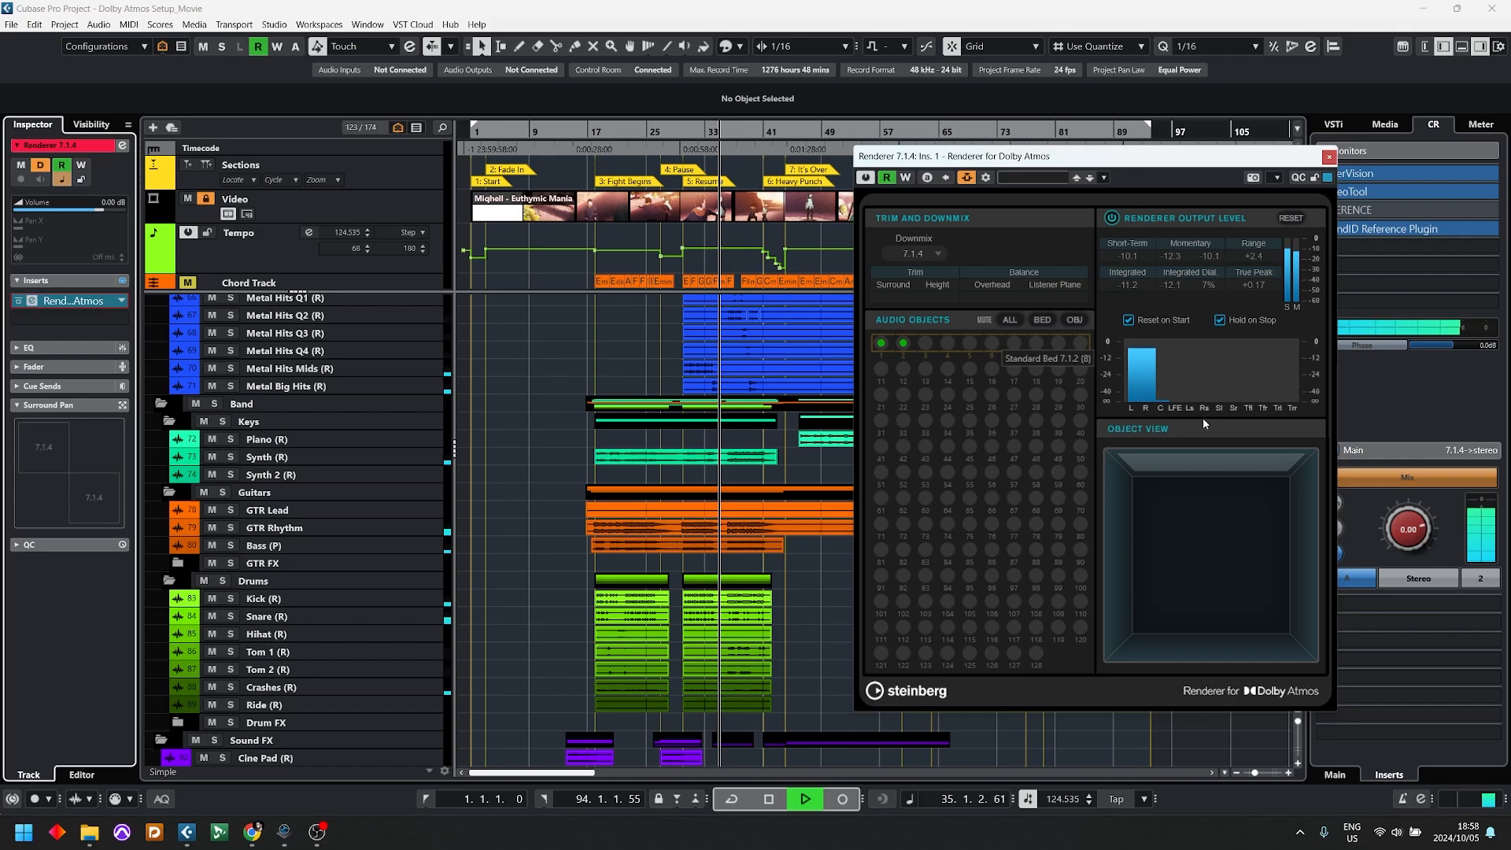
{"action": "key", "text": "space"}
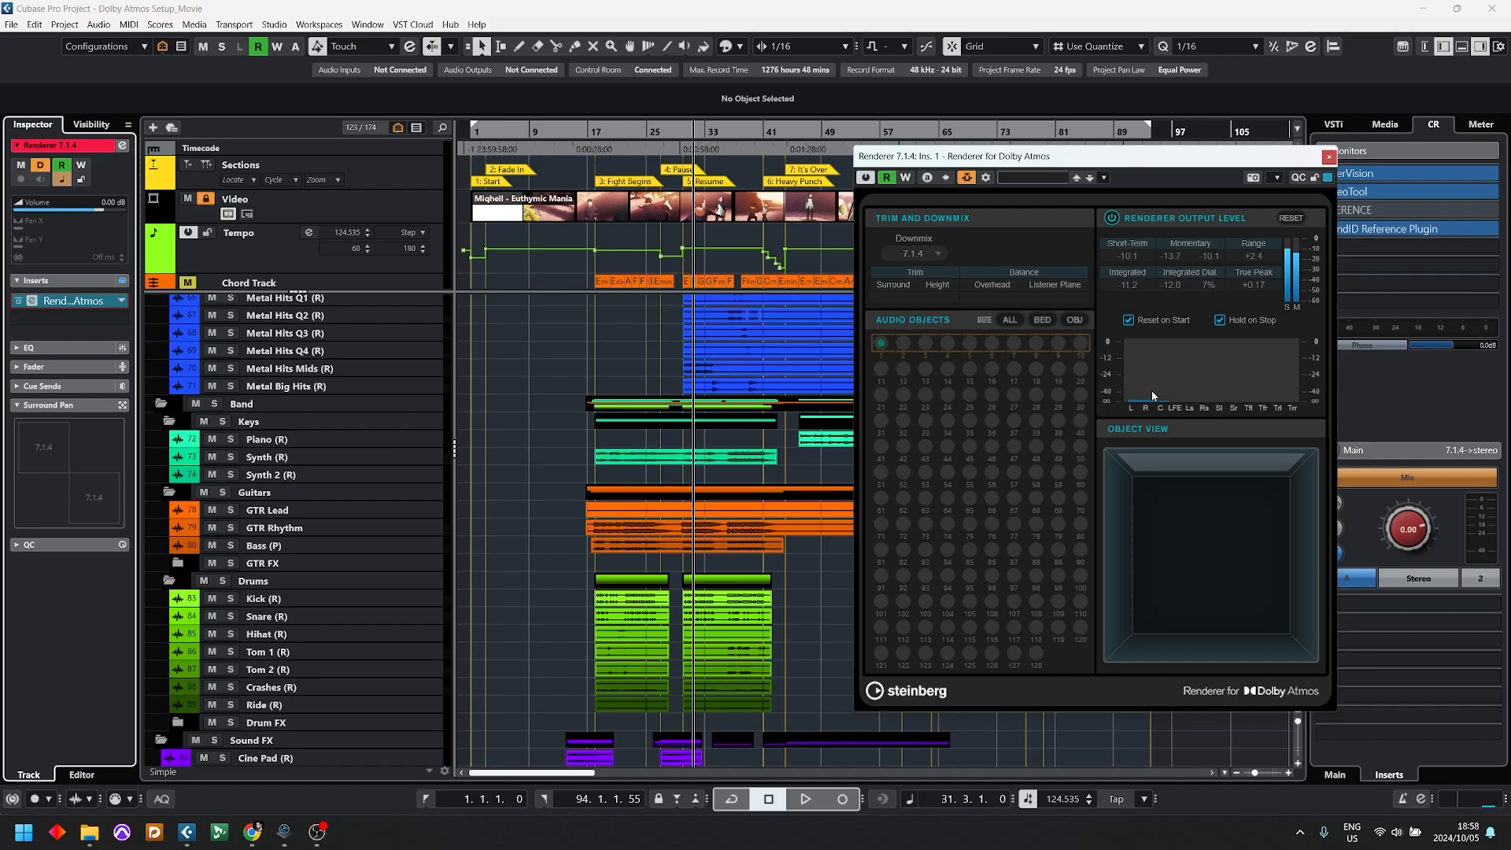
Step: Set the renderer's downmix to Binaural and close the renderer window
{"action": "left_click", "coordinate": [892, 253]}
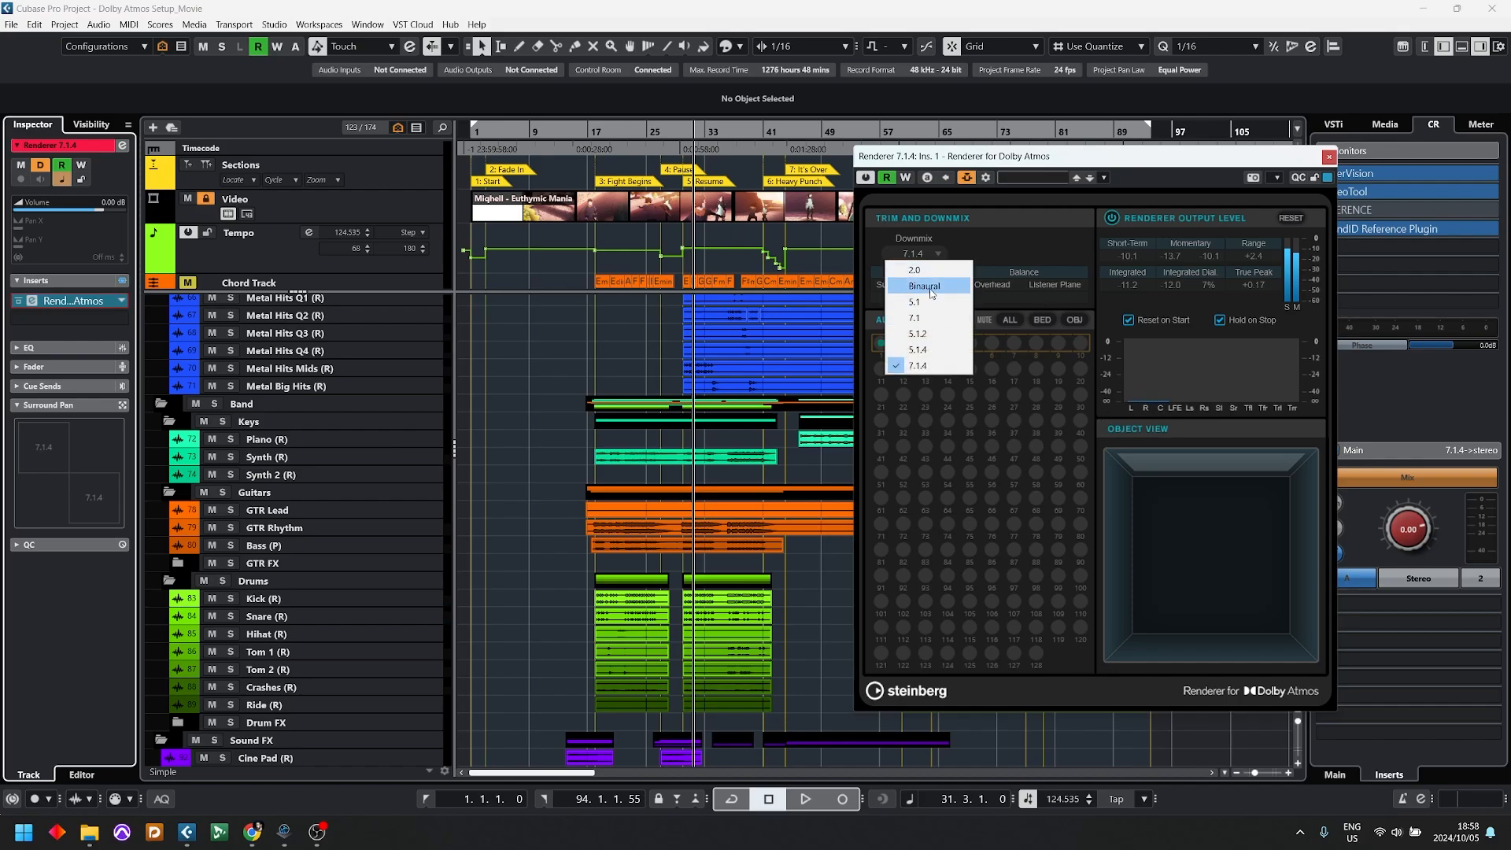
{"action": "left_click", "coordinate": [941, 285]}
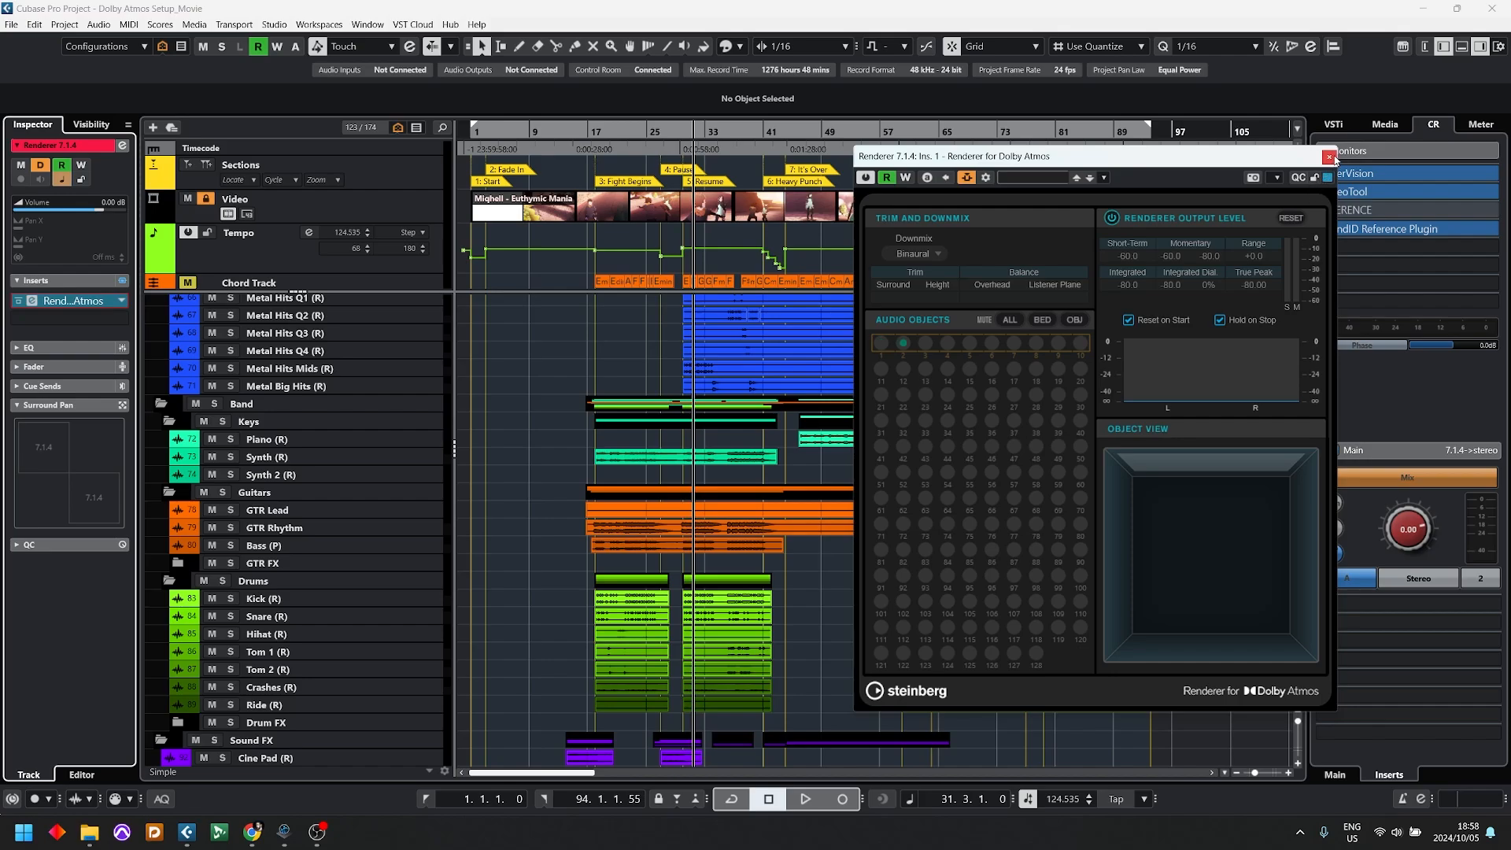
{"action": "left_click", "coordinate": [1330, 157]}
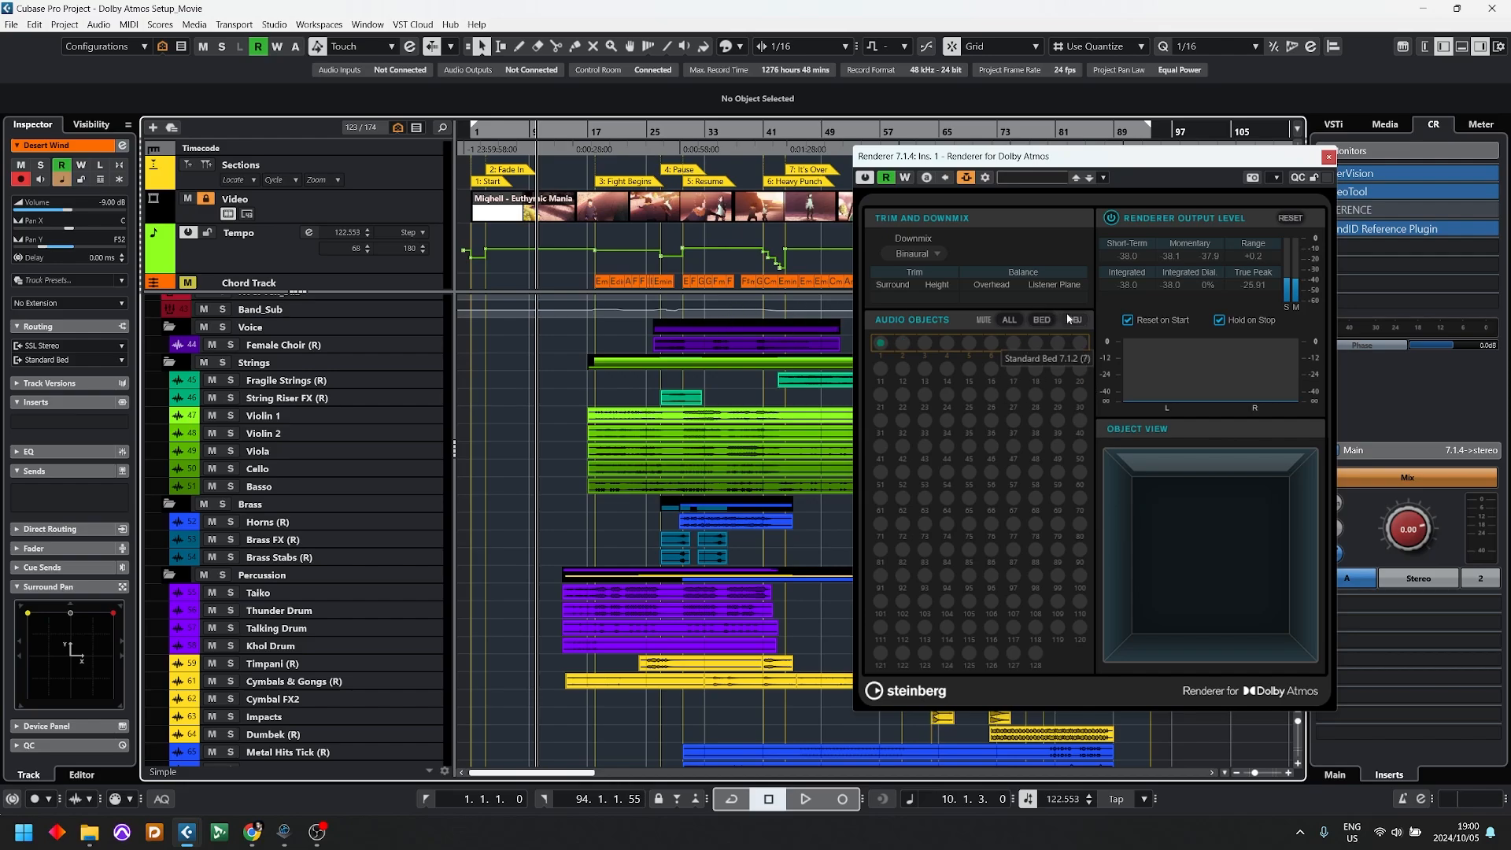
Step: Audition the passage from bar 10 with the renderer's audio objects switched to BED, and turn BED off again
{"action": "left_click", "coordinate": [1039, 321]}
{"action": "key", "text": "space"}
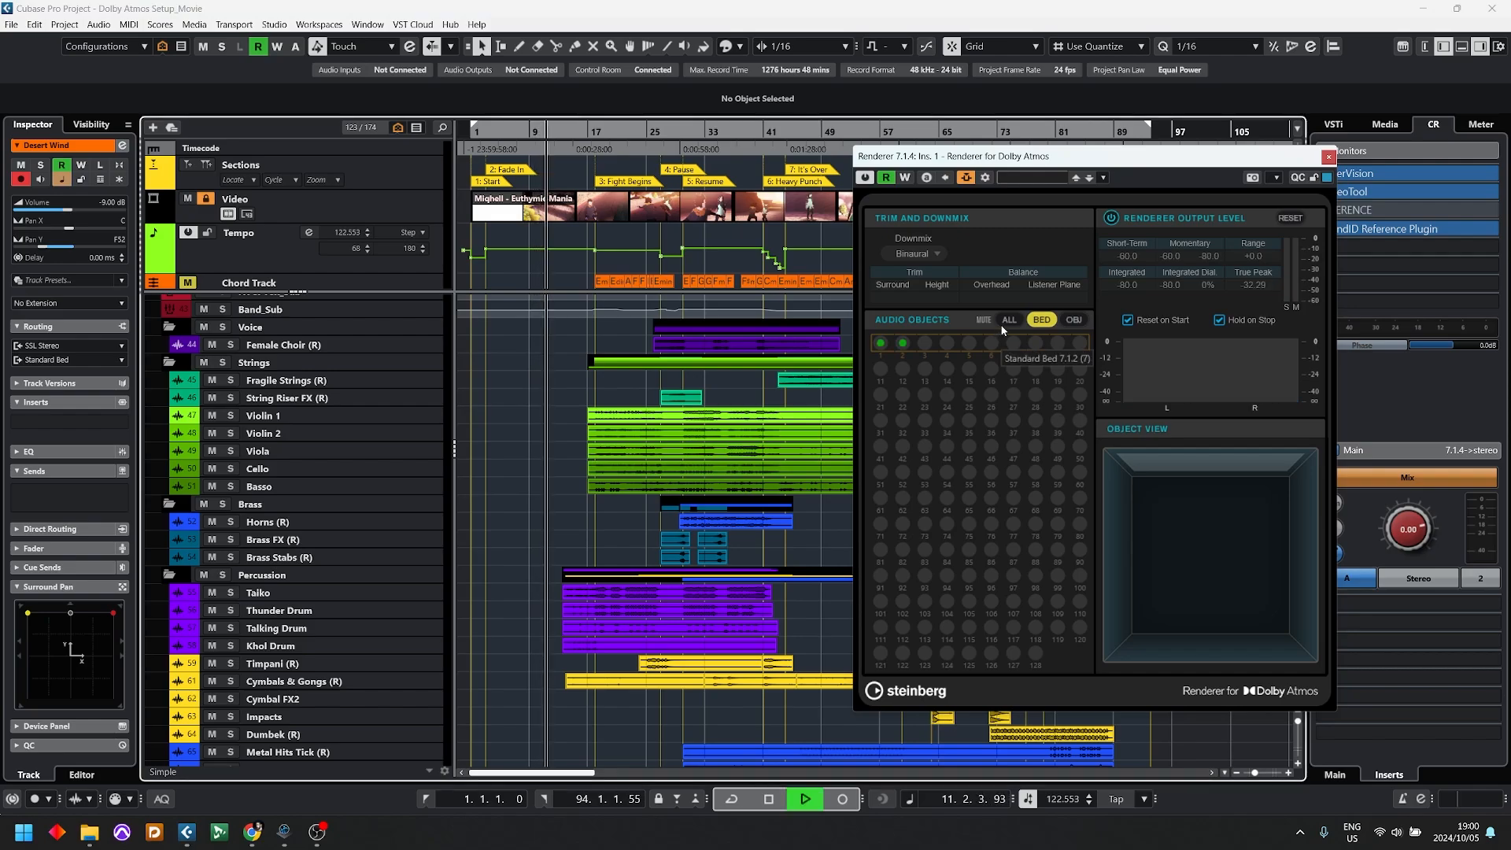
{"action": "key", "text": "space"}
{"action": "left_click", "coordinate": [1041, 320]}
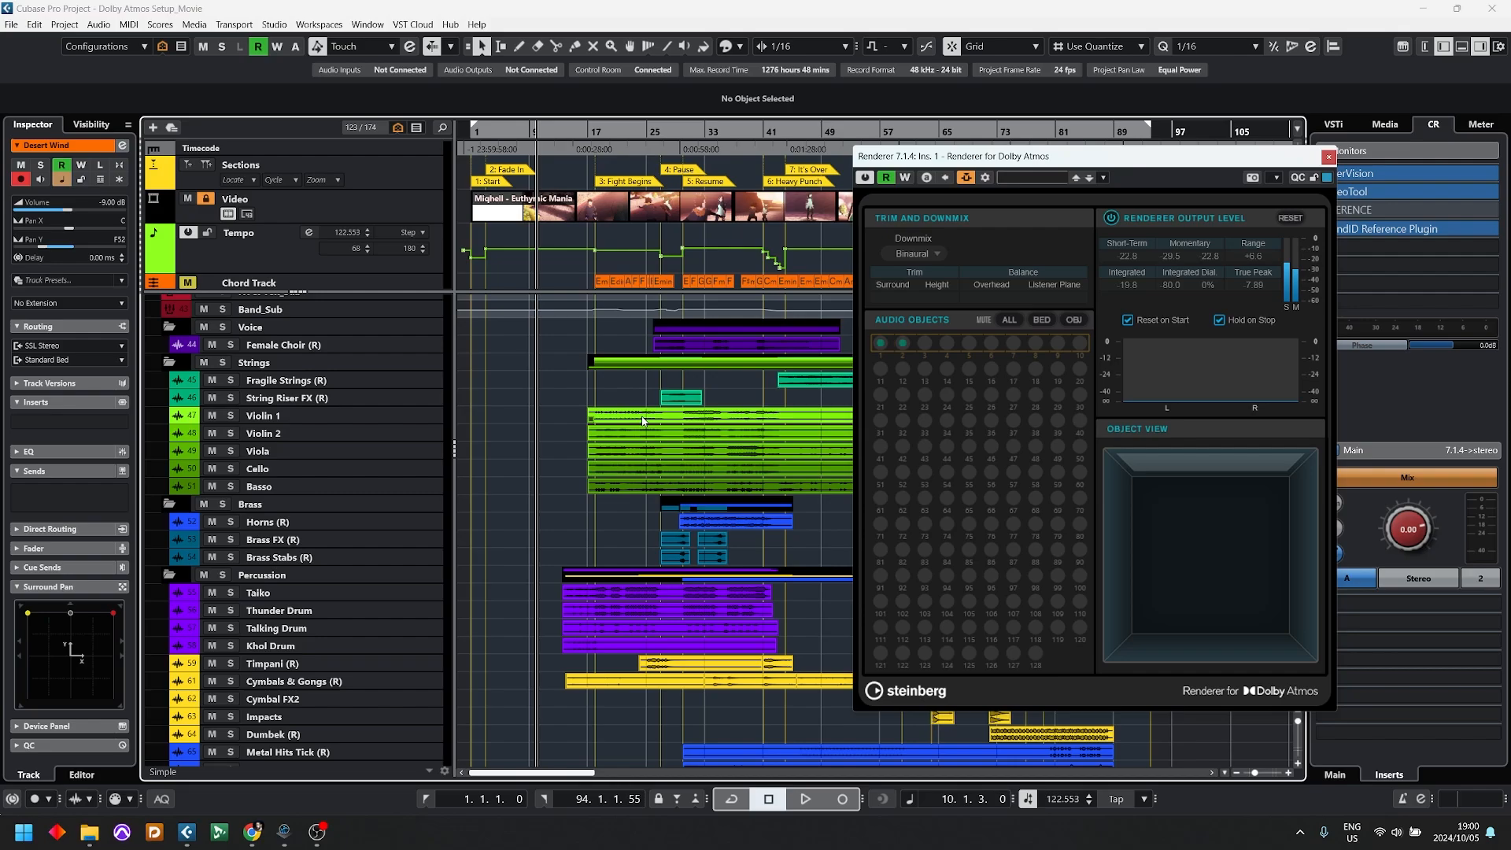
Step: Select and solo the Kick (R) track in the Drums folder, and enlarge the track's height
{"action": "scroll", "coordinate": [581, 417], "scroll_direction": "down", "scroll_amount": 10}
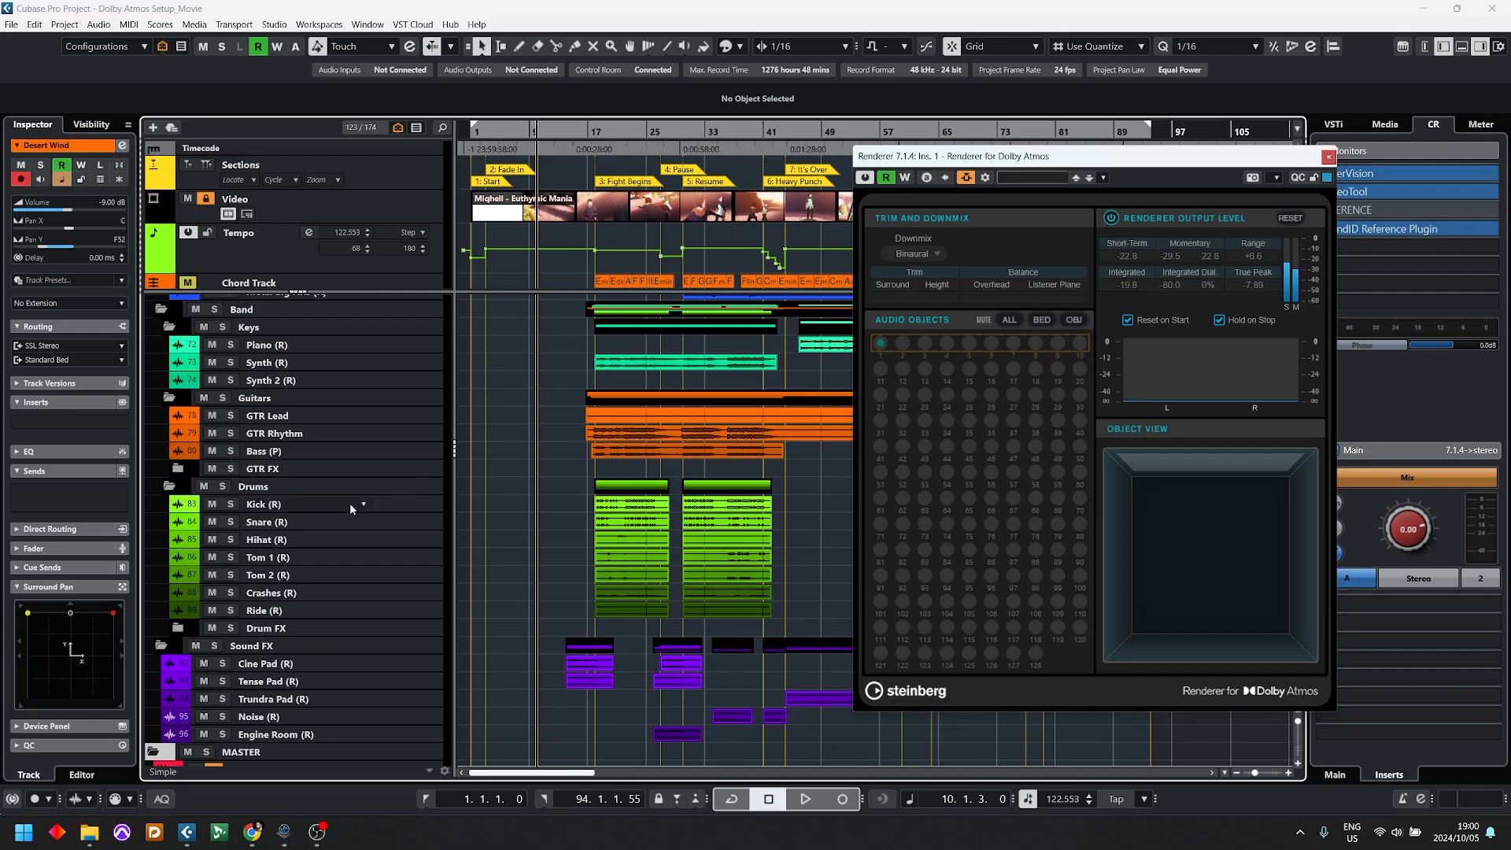
{"action": "left_click", "coordinate": [306, 510]}
{"action": "scroll", "coordinate": [304, 433], "scroll_direction": "down", "scroll_amount": 3}
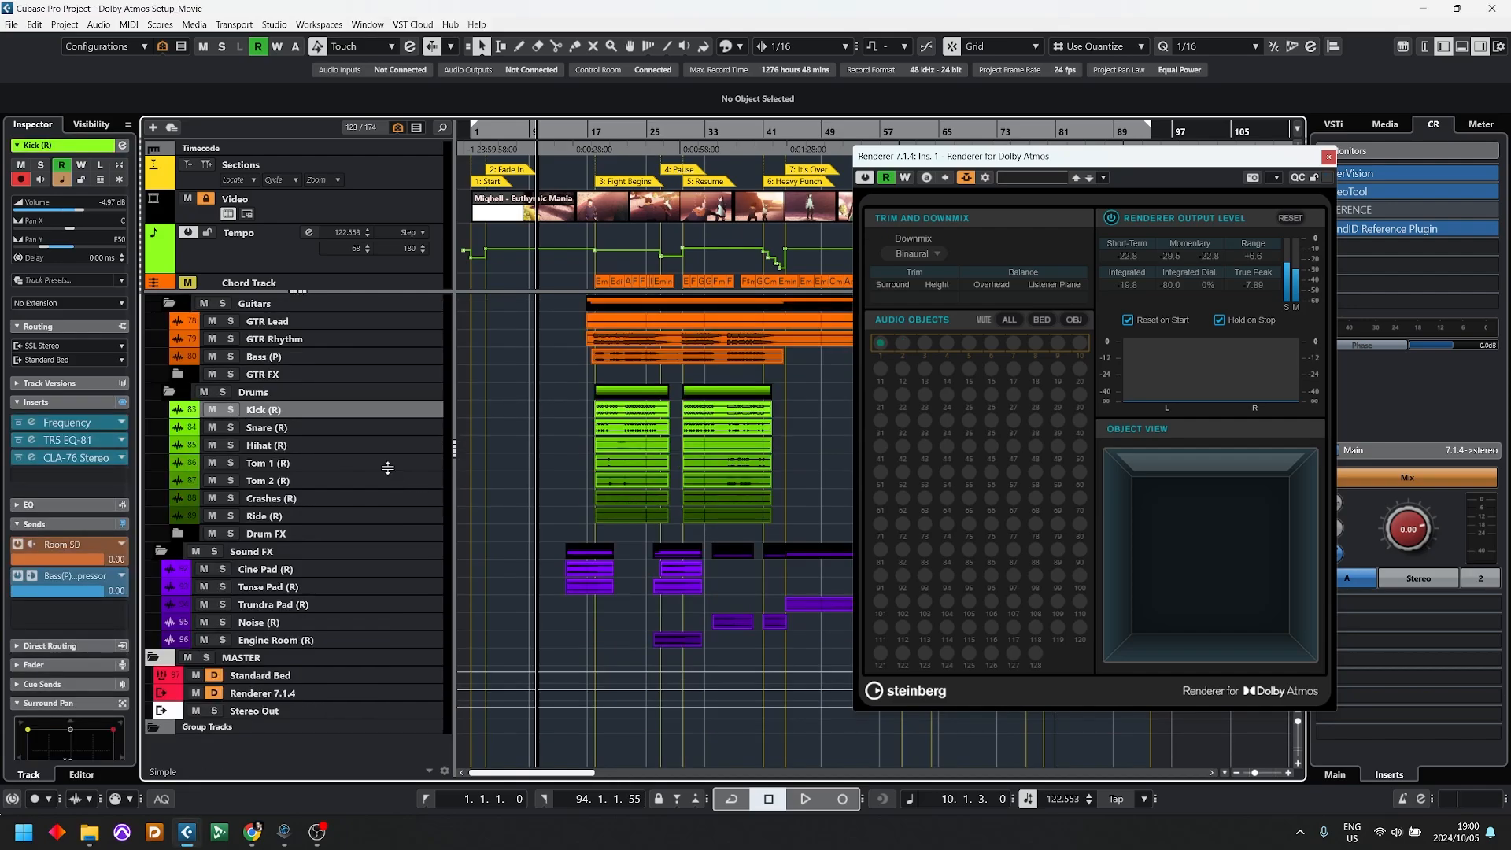
{"action": "left_click", "coordinate": [230, 410]}
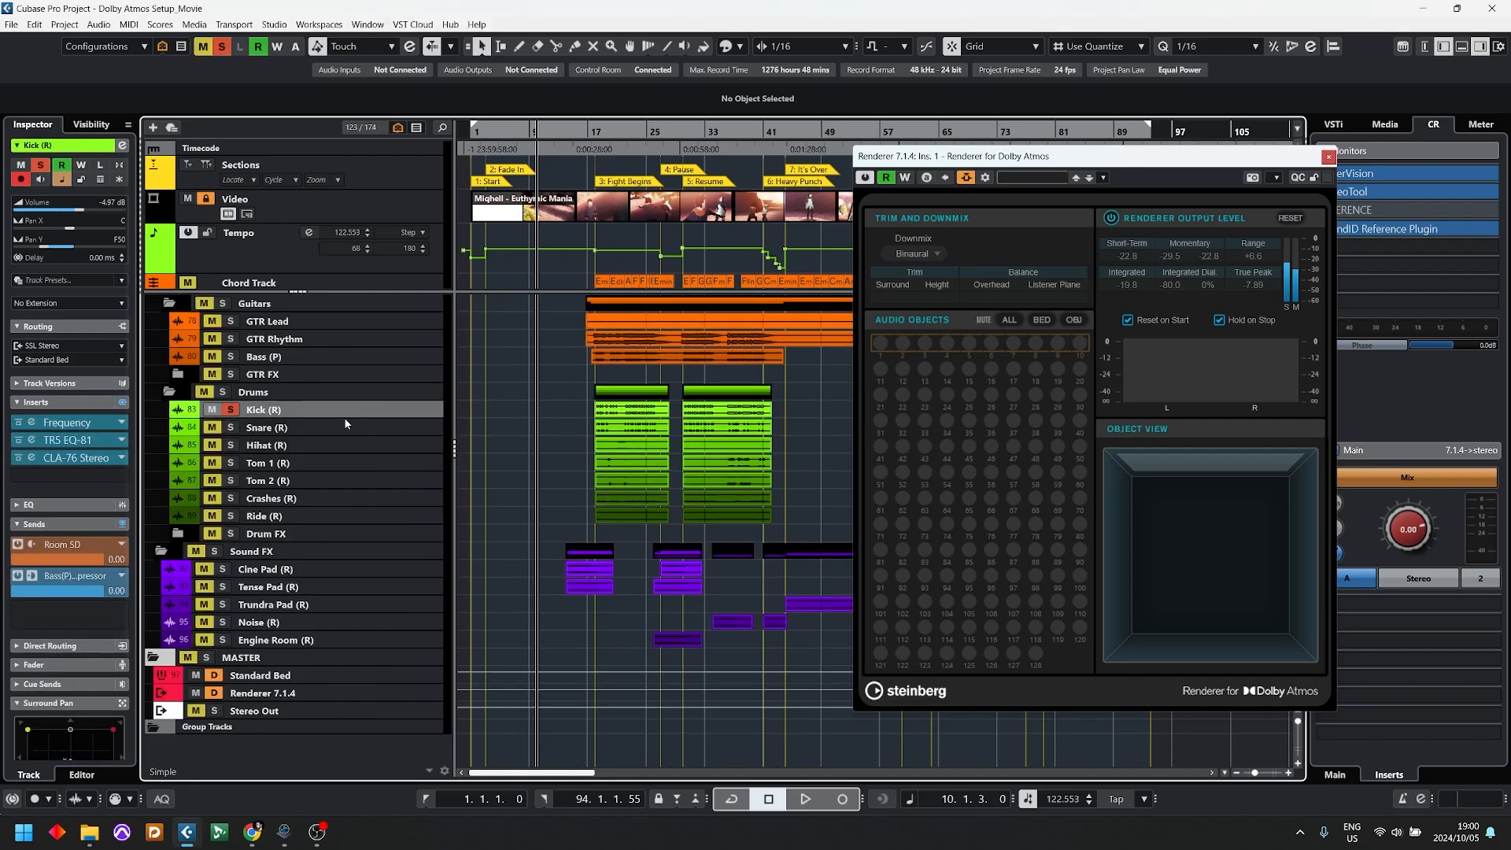
{"action": "key", "text": "ctrl+grave"}
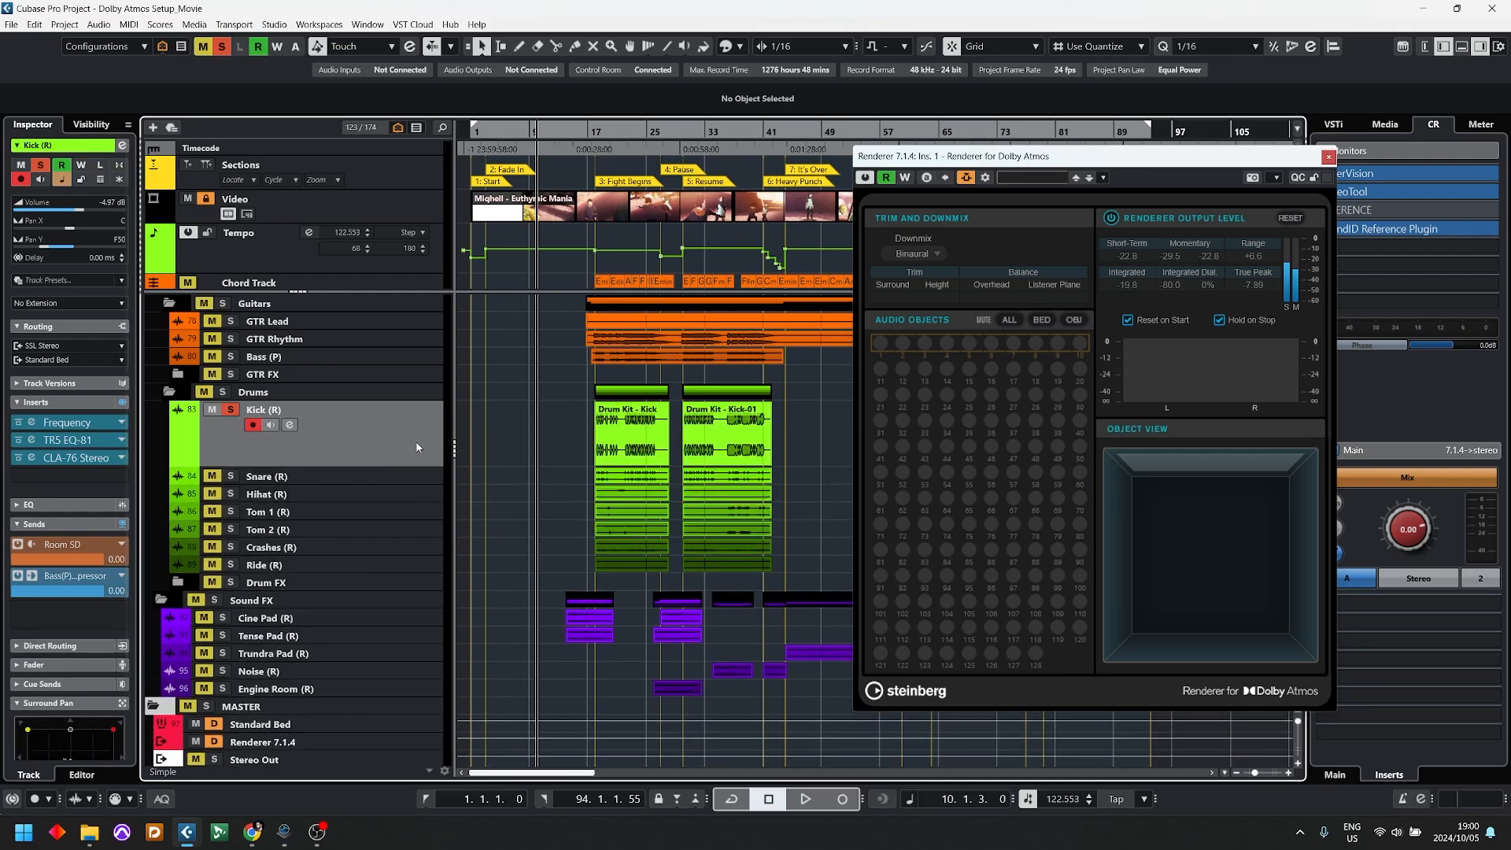
Step: Open the VST MultiPanner of the Kick (R) track and place it beside the renderer window
{"action": "scroll", "coordinate": [228, 547], "scroll_direction": "down", "scroll_amount": 2}
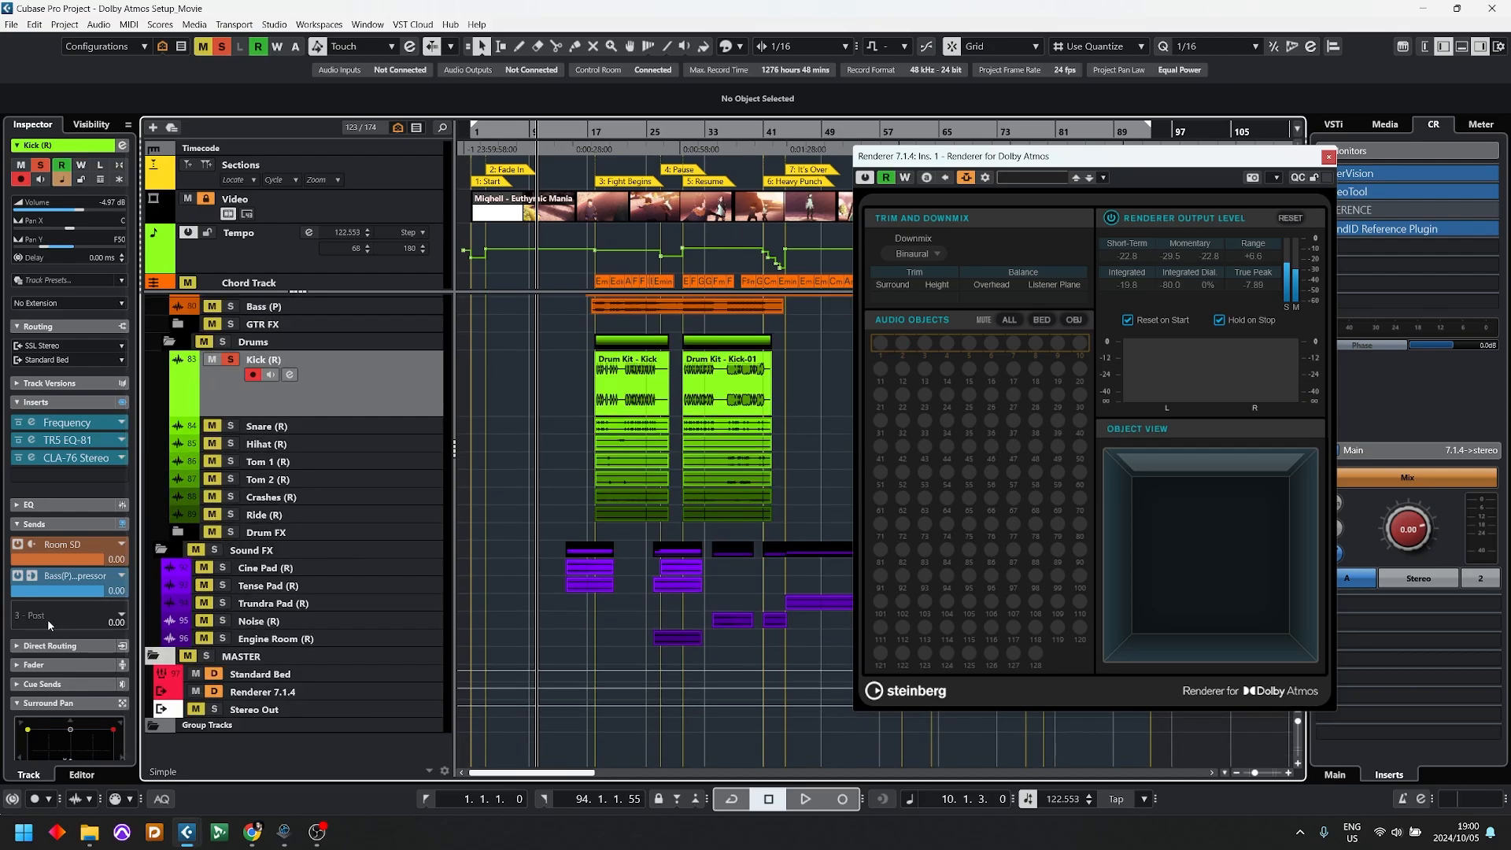
{"action": "scroll", "coordinate": [47, 619], "scroll_direction": "down", "scroll_amount": 2}
{"action": "double_click", "coordinate": [87, 656]}
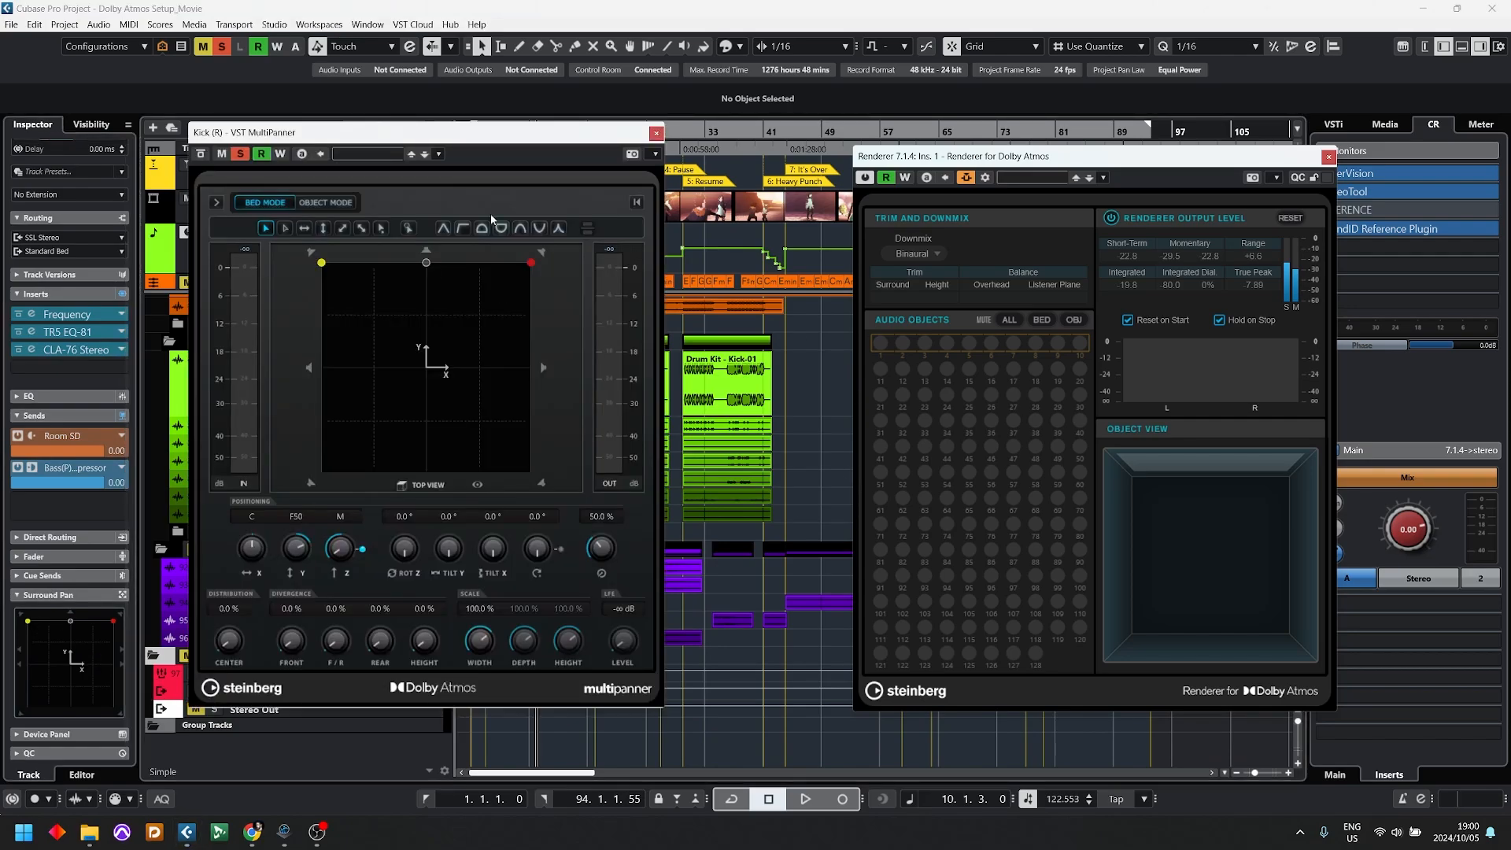
{"action": "left_click_drag", "start_coordinate": [499, 148], "coordinate": [585, 164]}
{"action": "left_click", "coordinate": [636, 135]}
Step: Play the soloed kick from bar 23, compare the MultiPanner meters with the renderer's bed channels, and close the MultiPanner
{"action": "key", "text": "space"}
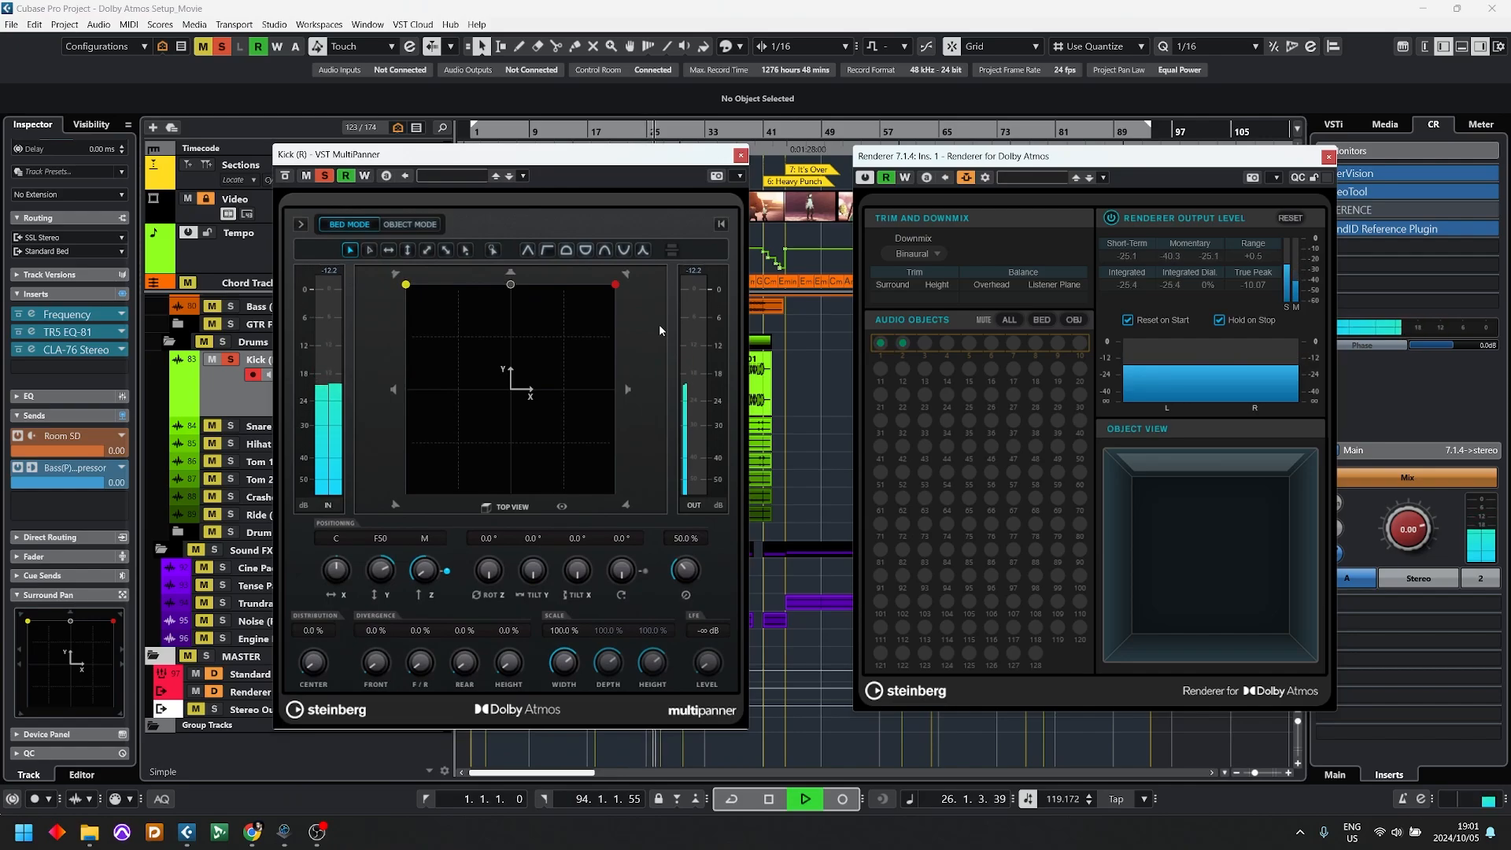
{"action": "key", "text": "space"}
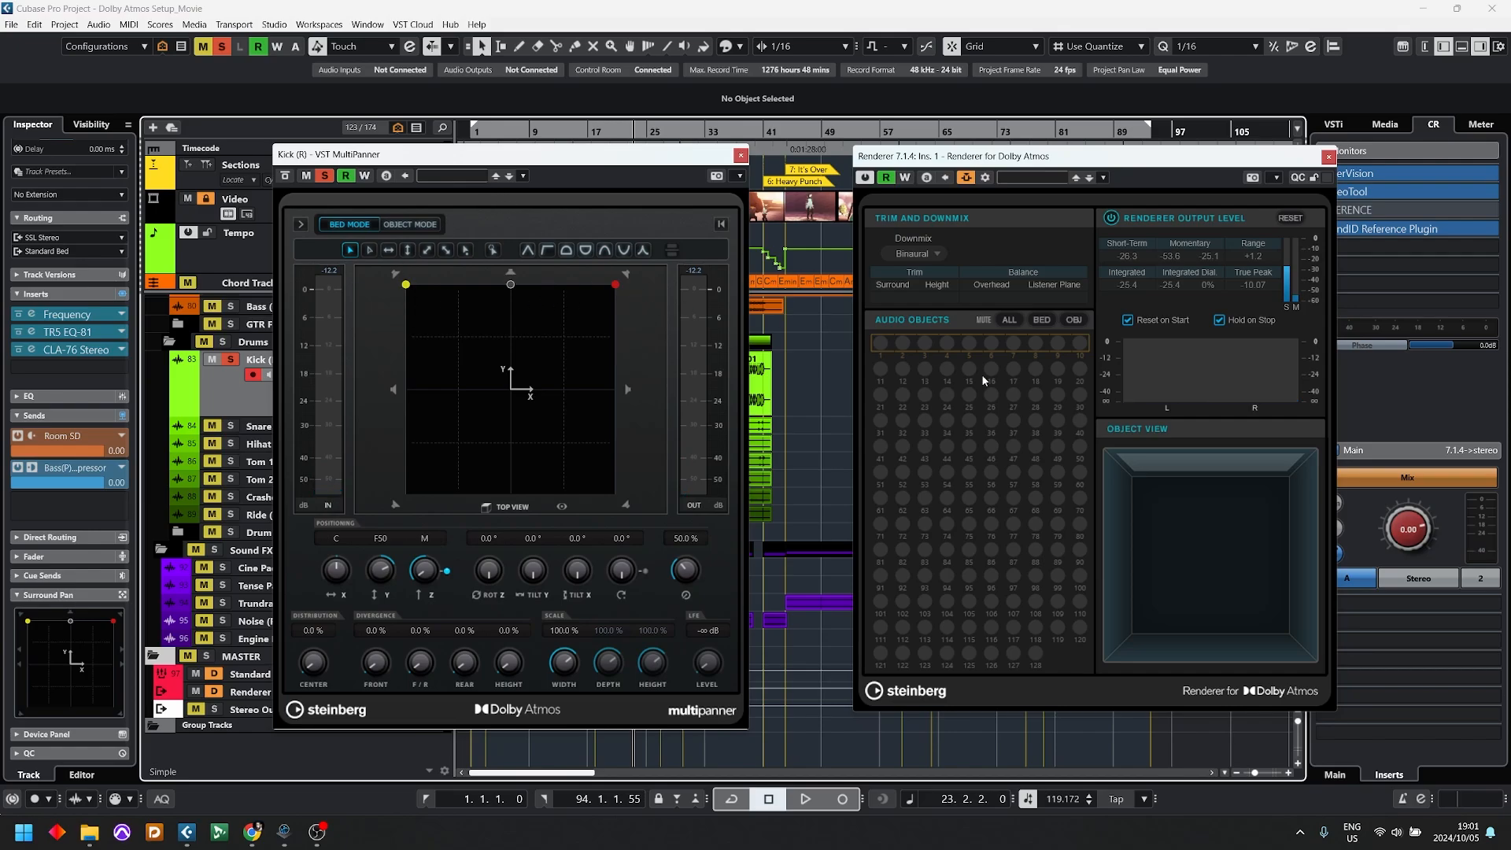
{"action": "key", "text": "space"}
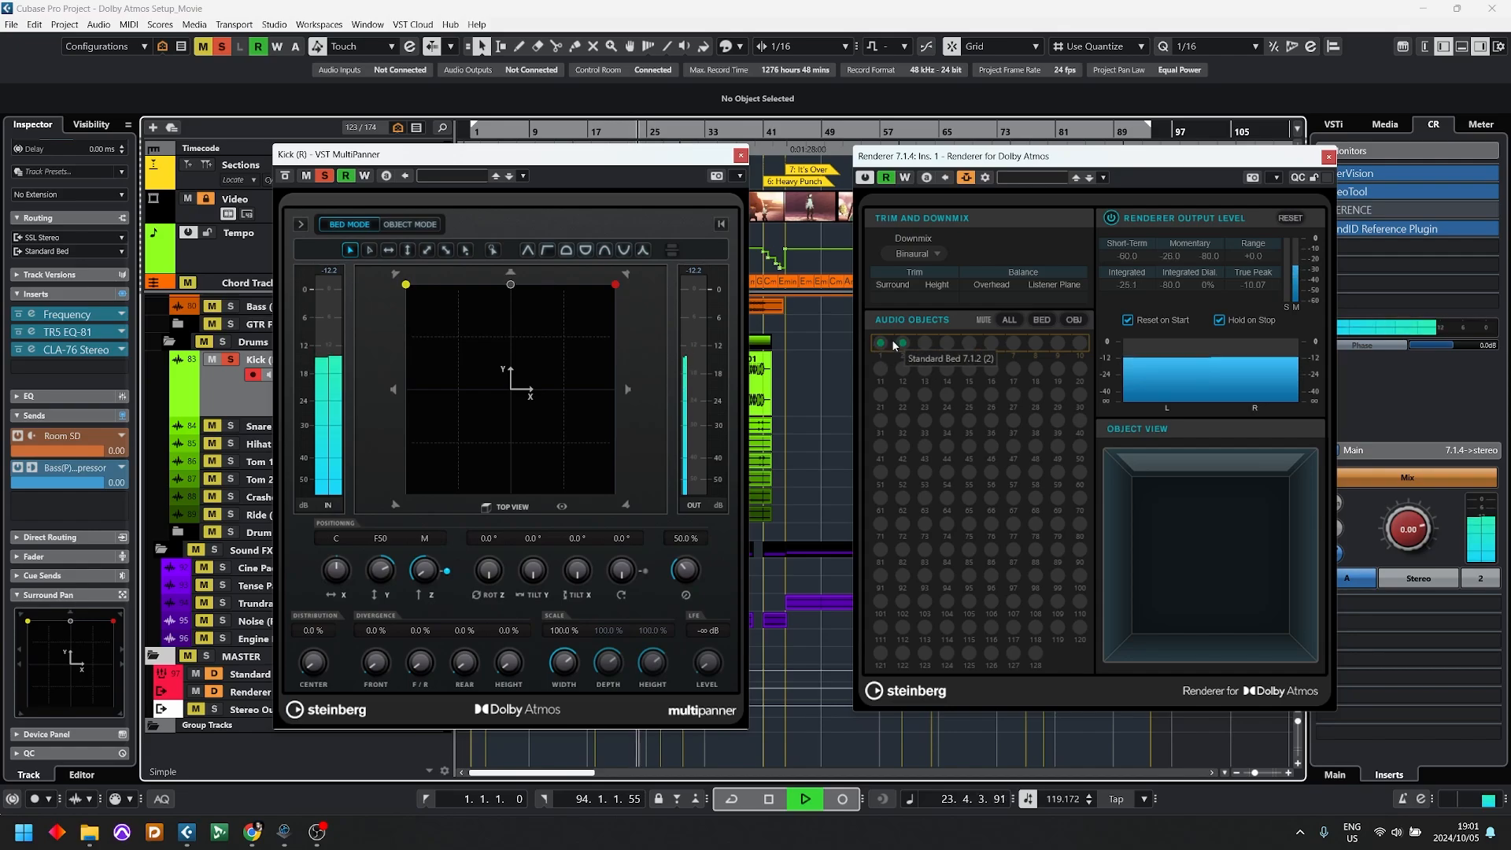
{"action": "key", "text": "space"}
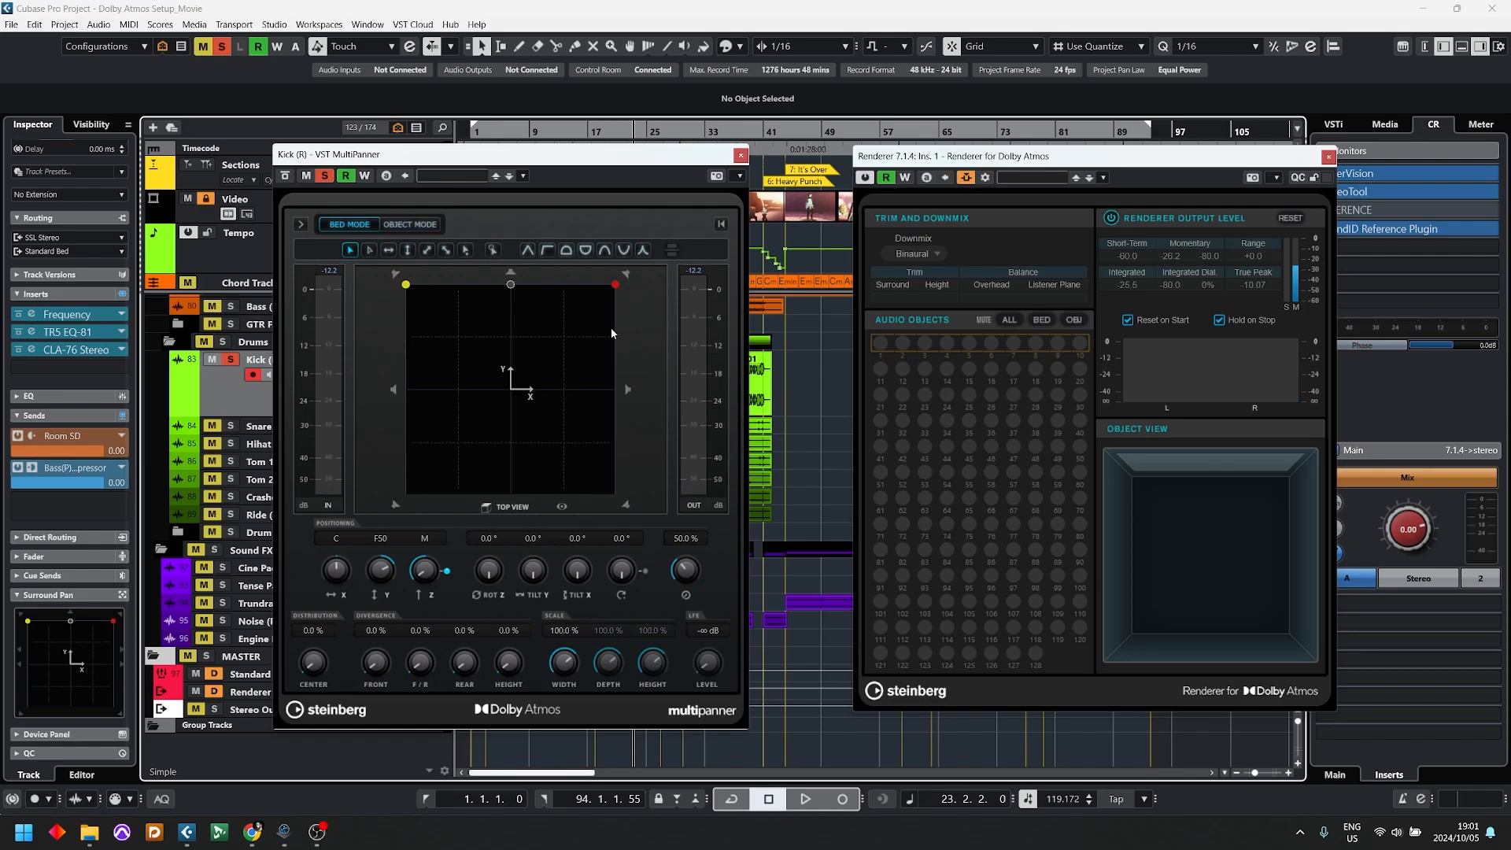
{"action": "left_click", "coordinate": [740, 155]}
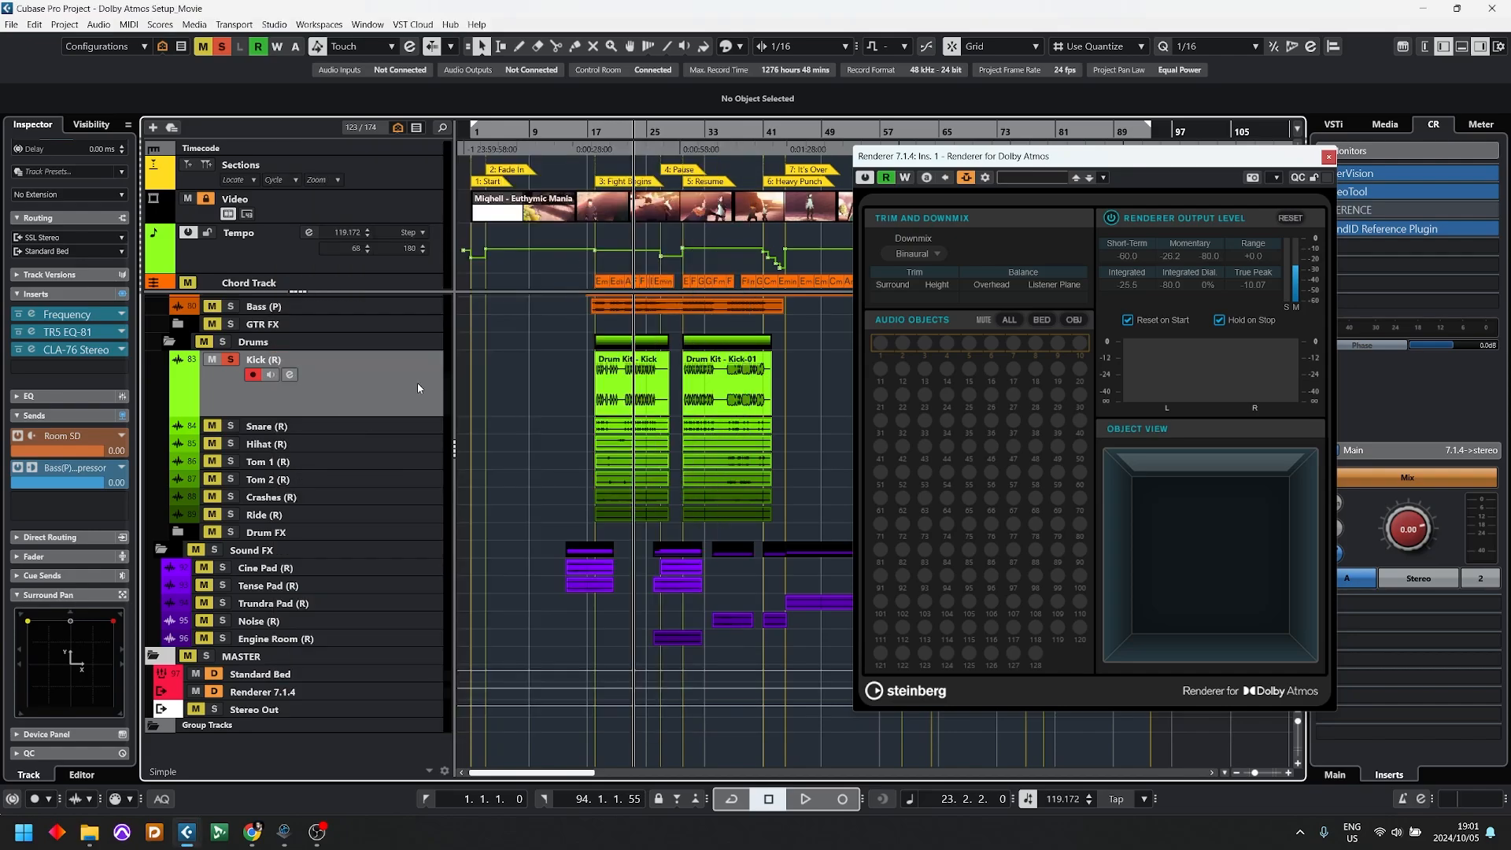
Step: Open ADM Authoring for Dolby Atmos and arrange its window beside the renderer
{"action": "left_click", "coordinate": [65, 24]}
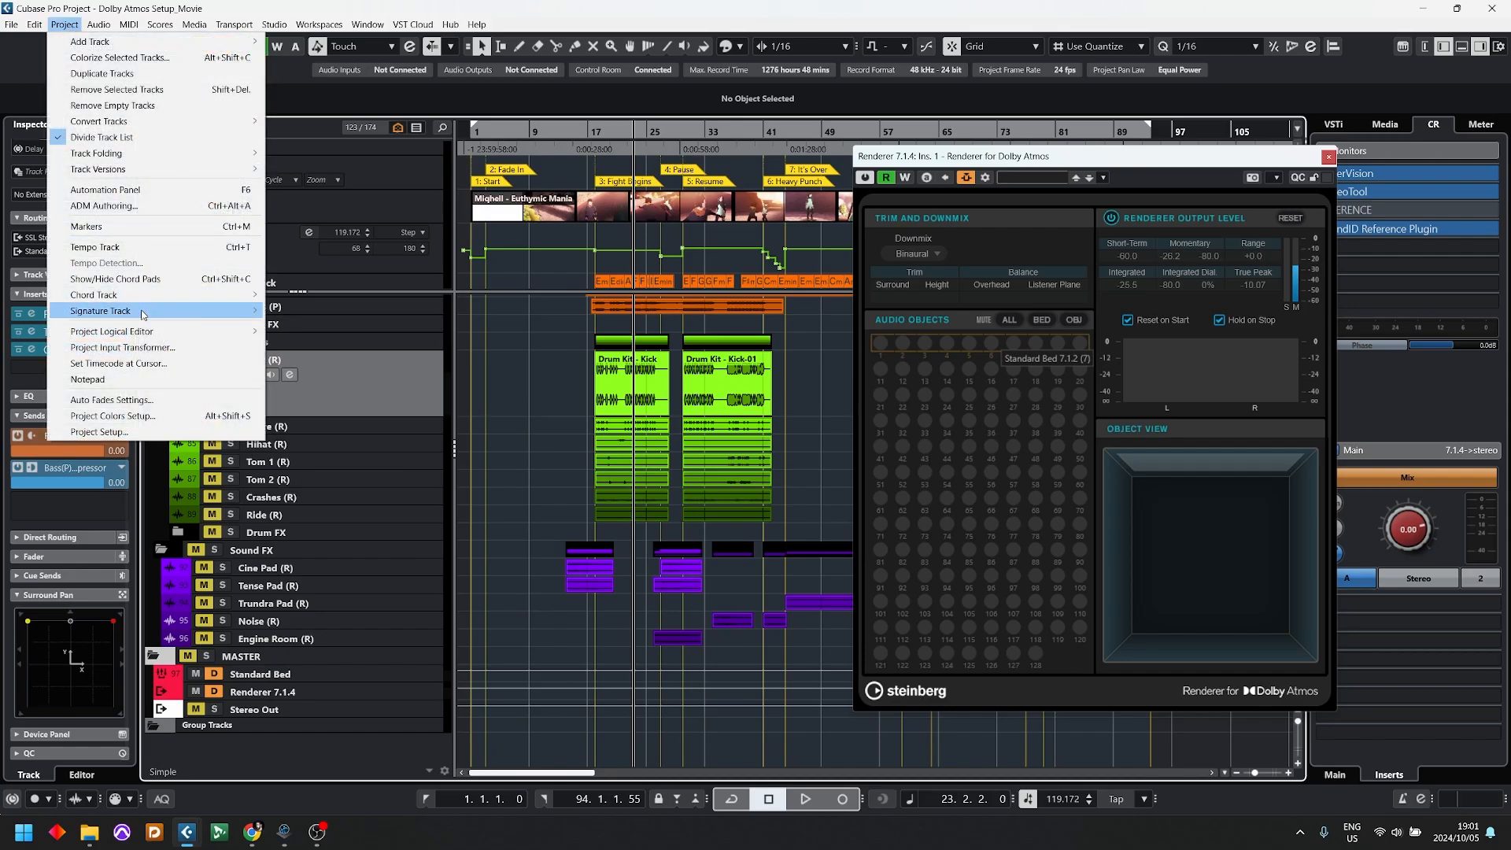
{"action": "left_click", "coordinate": [107, 207]}
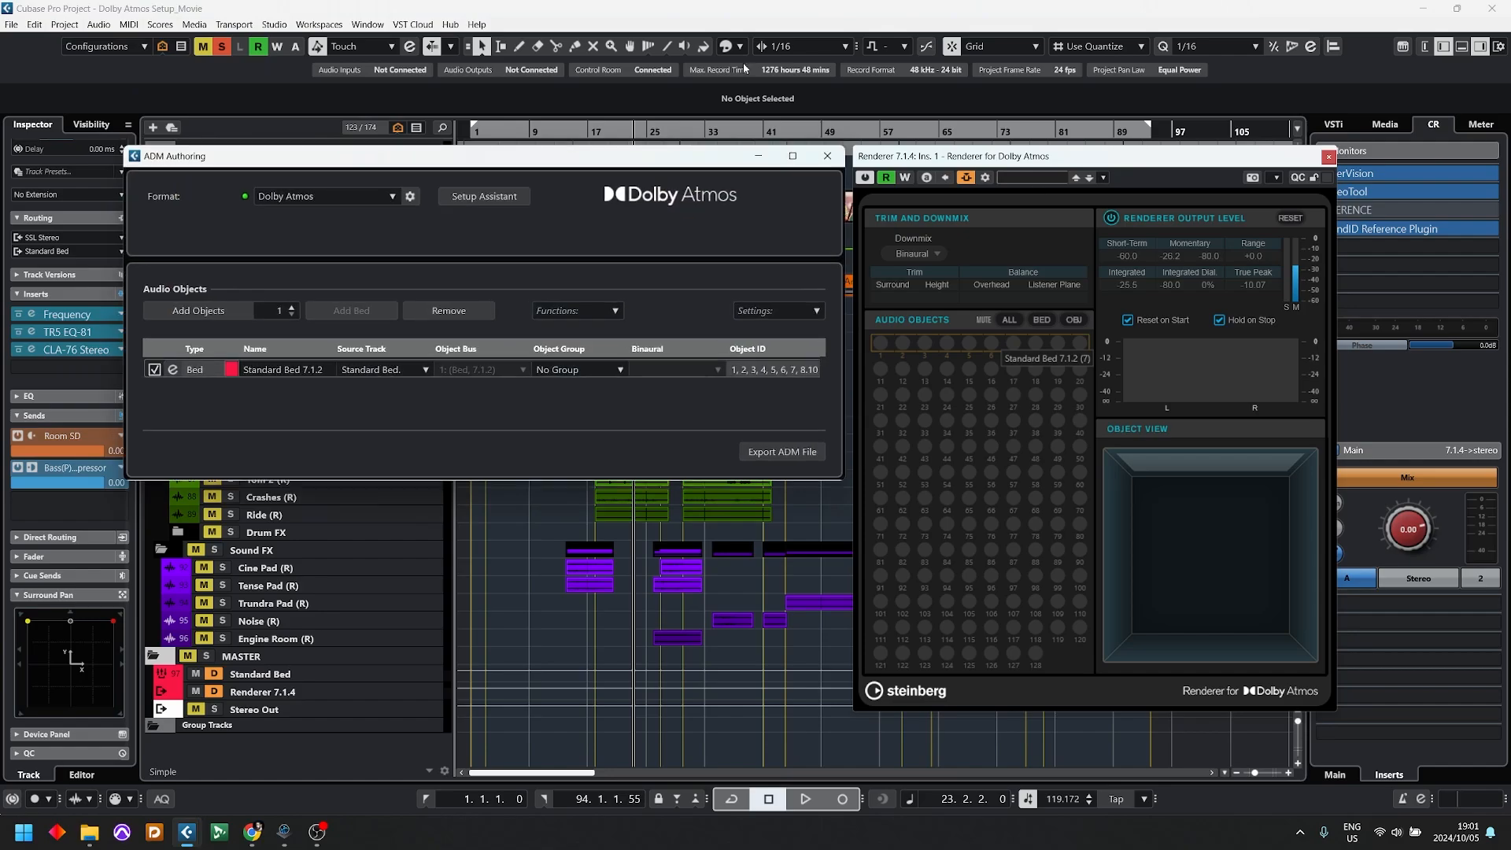
{"action": "left_click_drag", "start_coordinate": [465, 156], "coordinate": [514, 127]}
{"action": "left_click_drag", "start_coordinate": [1160, 163], "coordinate": [1290, 154]}
{"action": "left_click_drag", "start_coordinate": [618, 128], "coordinate": [808, 129]}
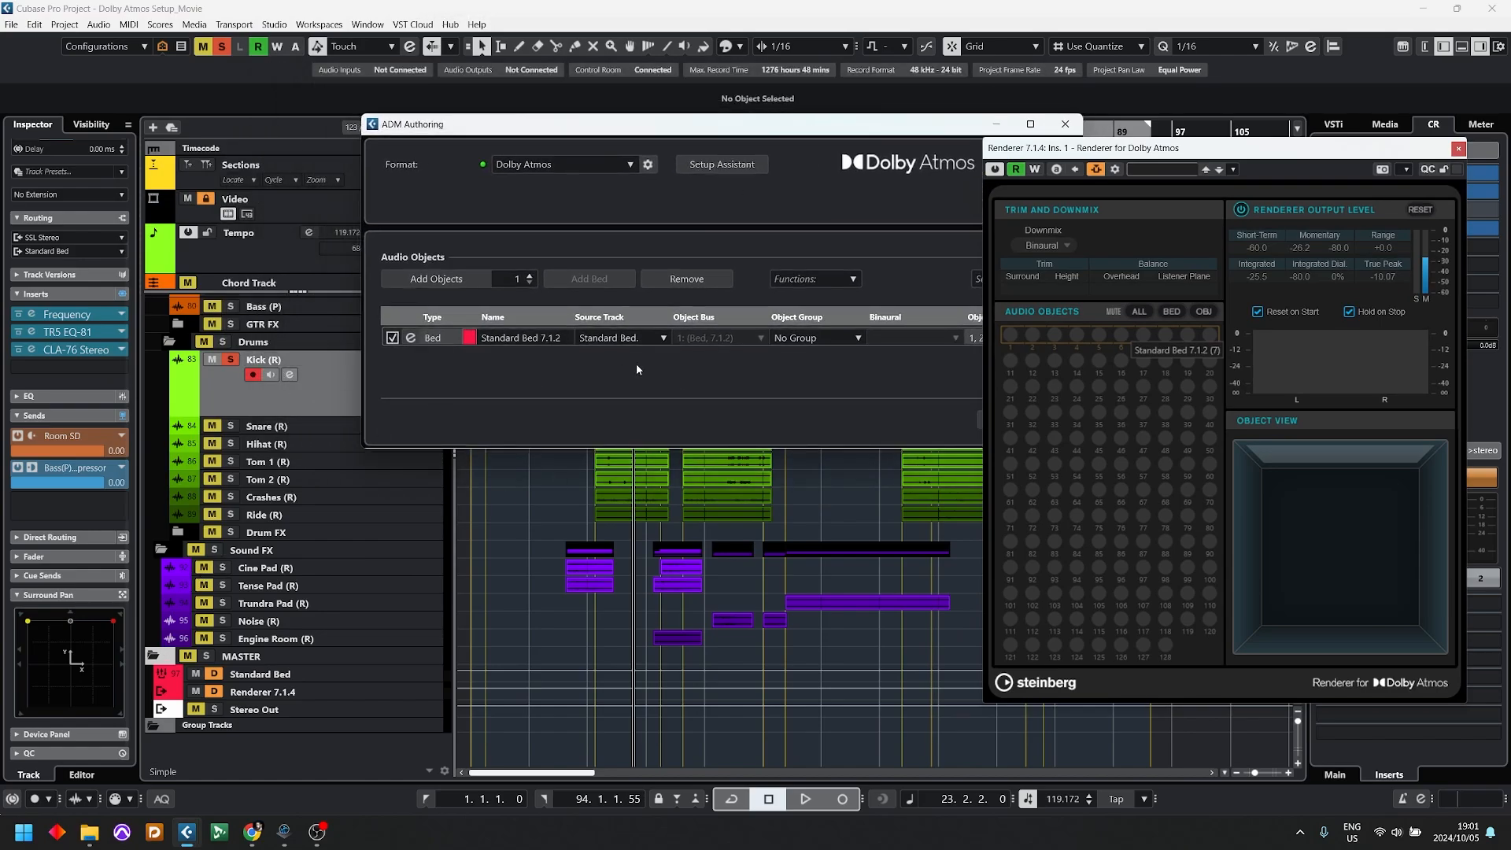
Step: Add one audio object in ADM Authoring with Kick (R) as its source track, and lower the window to uncover the tracks
{"action": "left_click", "coordinate": [436, 280]}
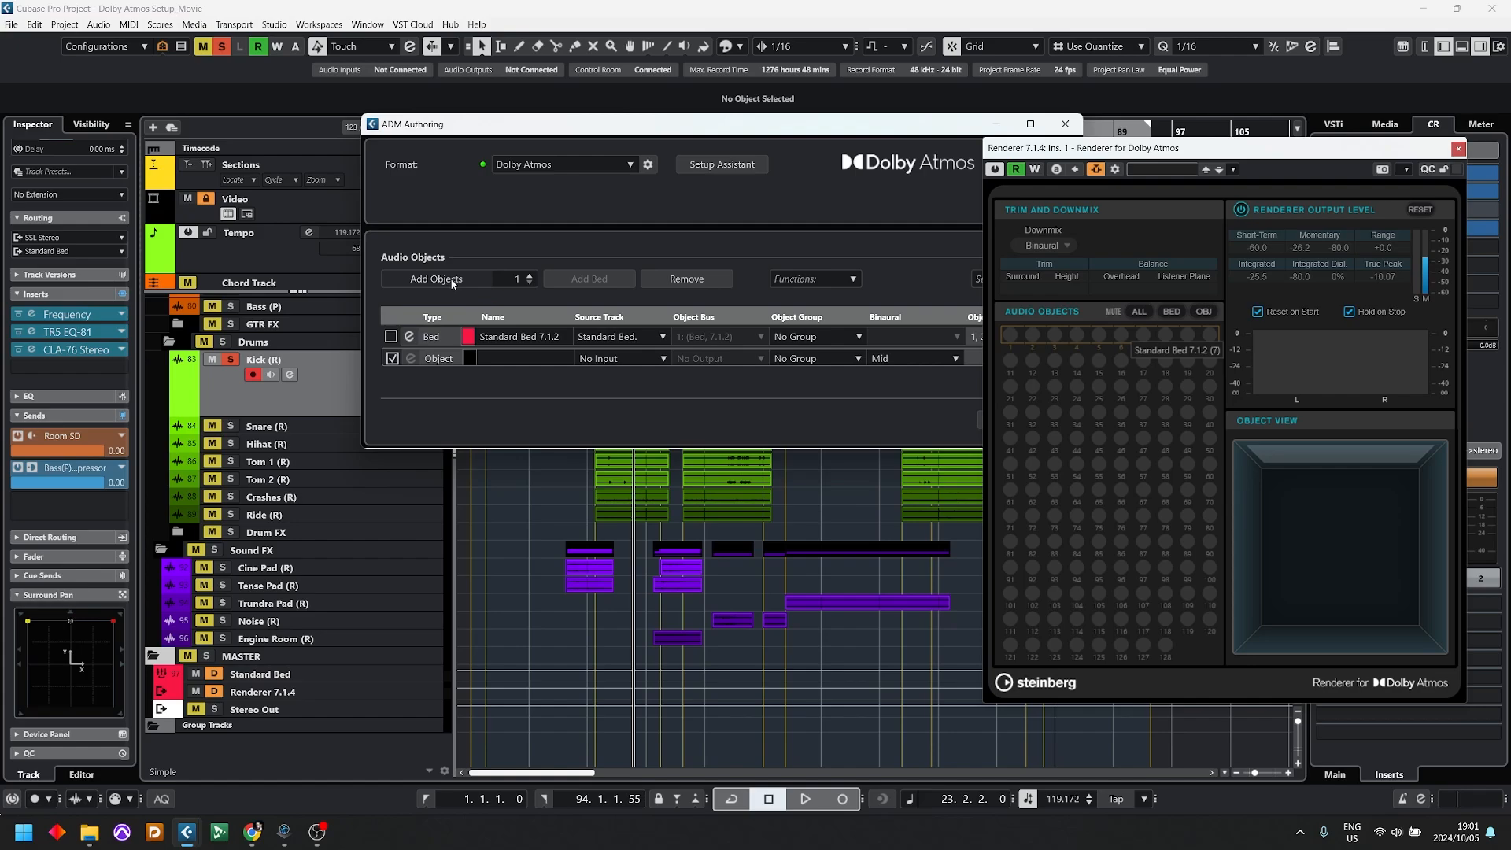
{"action": "left_click", "coordinate": [612, 361]}
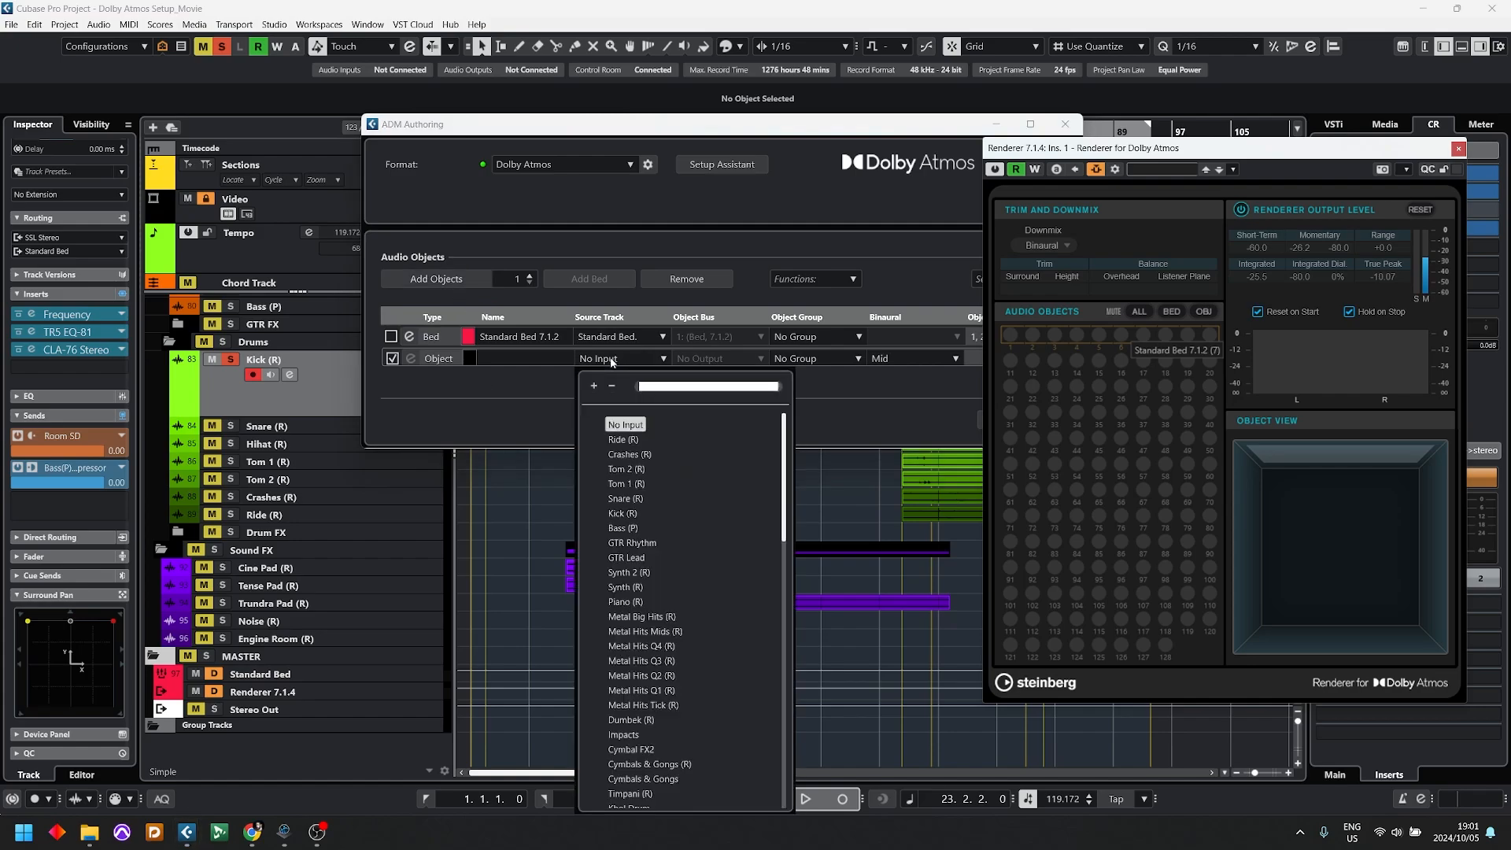
{"action": "type", "text": "kick"}
{"action": "key", "text": "Return"}
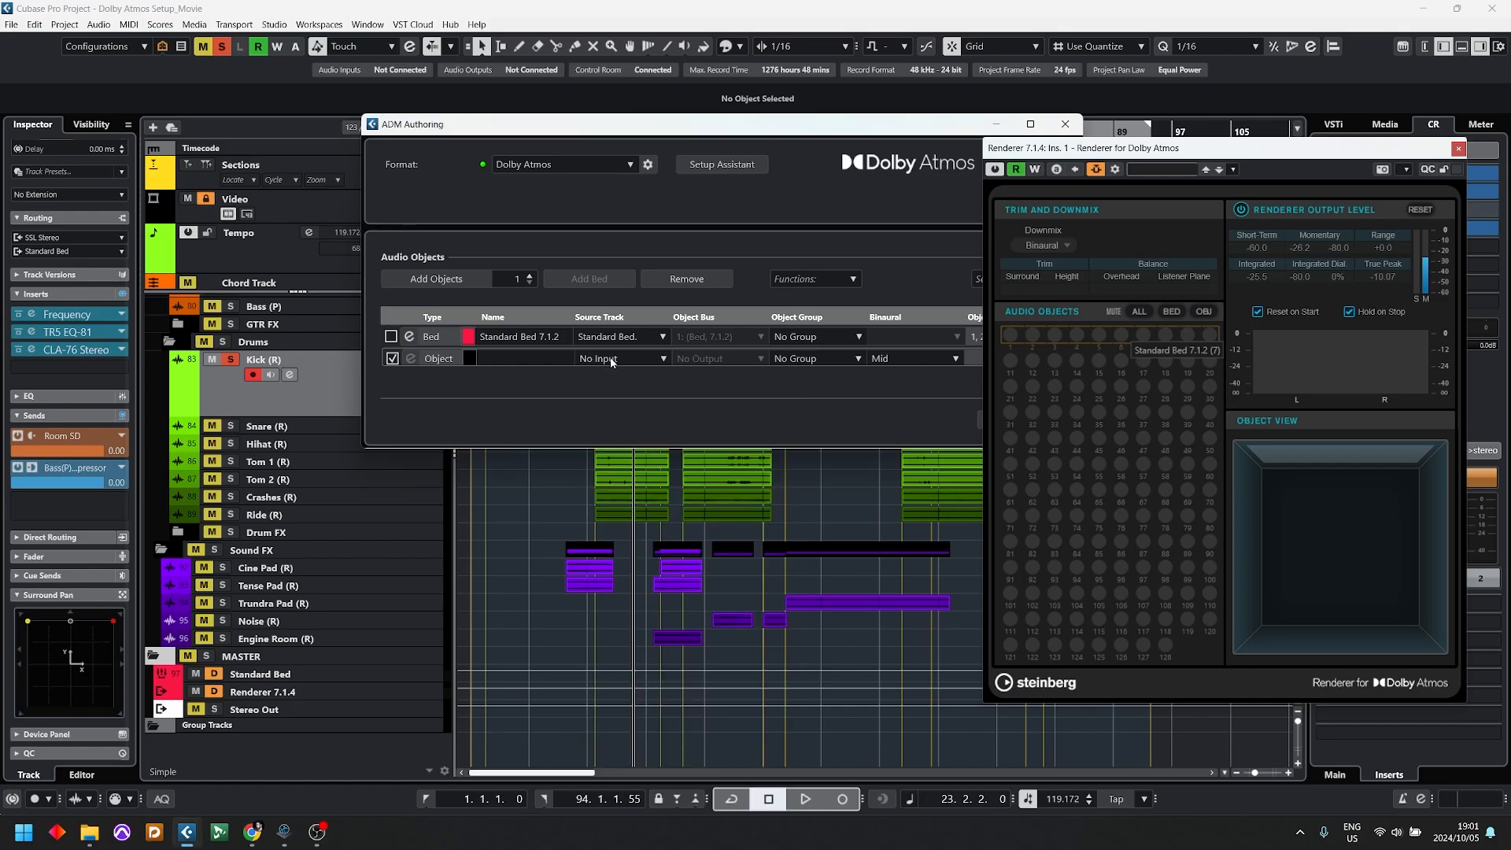
{"action": "left_click_drag", "start_coordinate": [661, 132], "coordinate": [543, 448]}
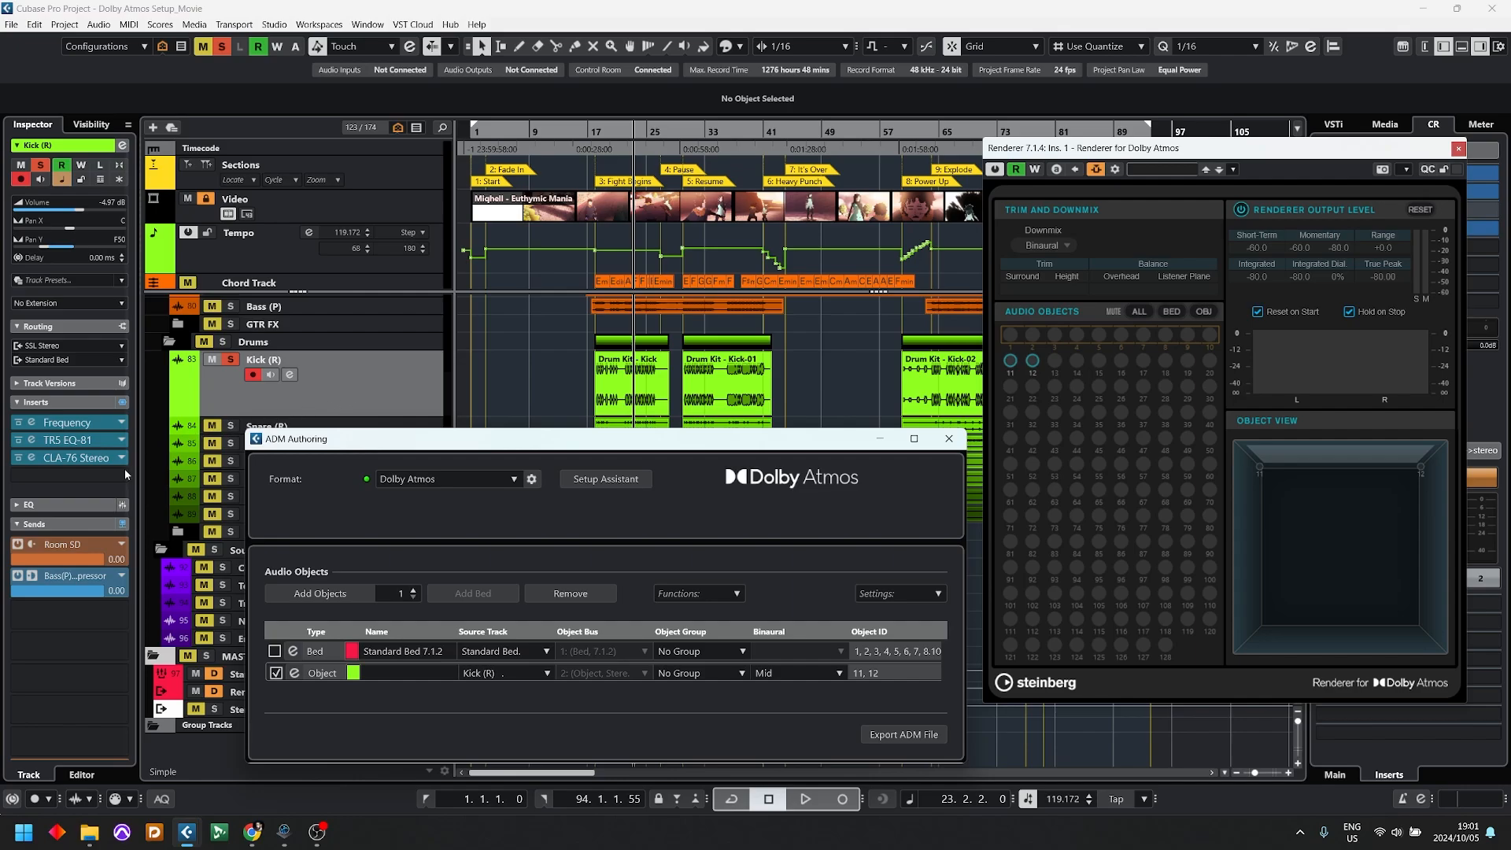
Step: Collapse the Sends section of the Kick (R) track and close the ADM Authoring window
{"action": "left_click", "coordinate": [65, 524]}
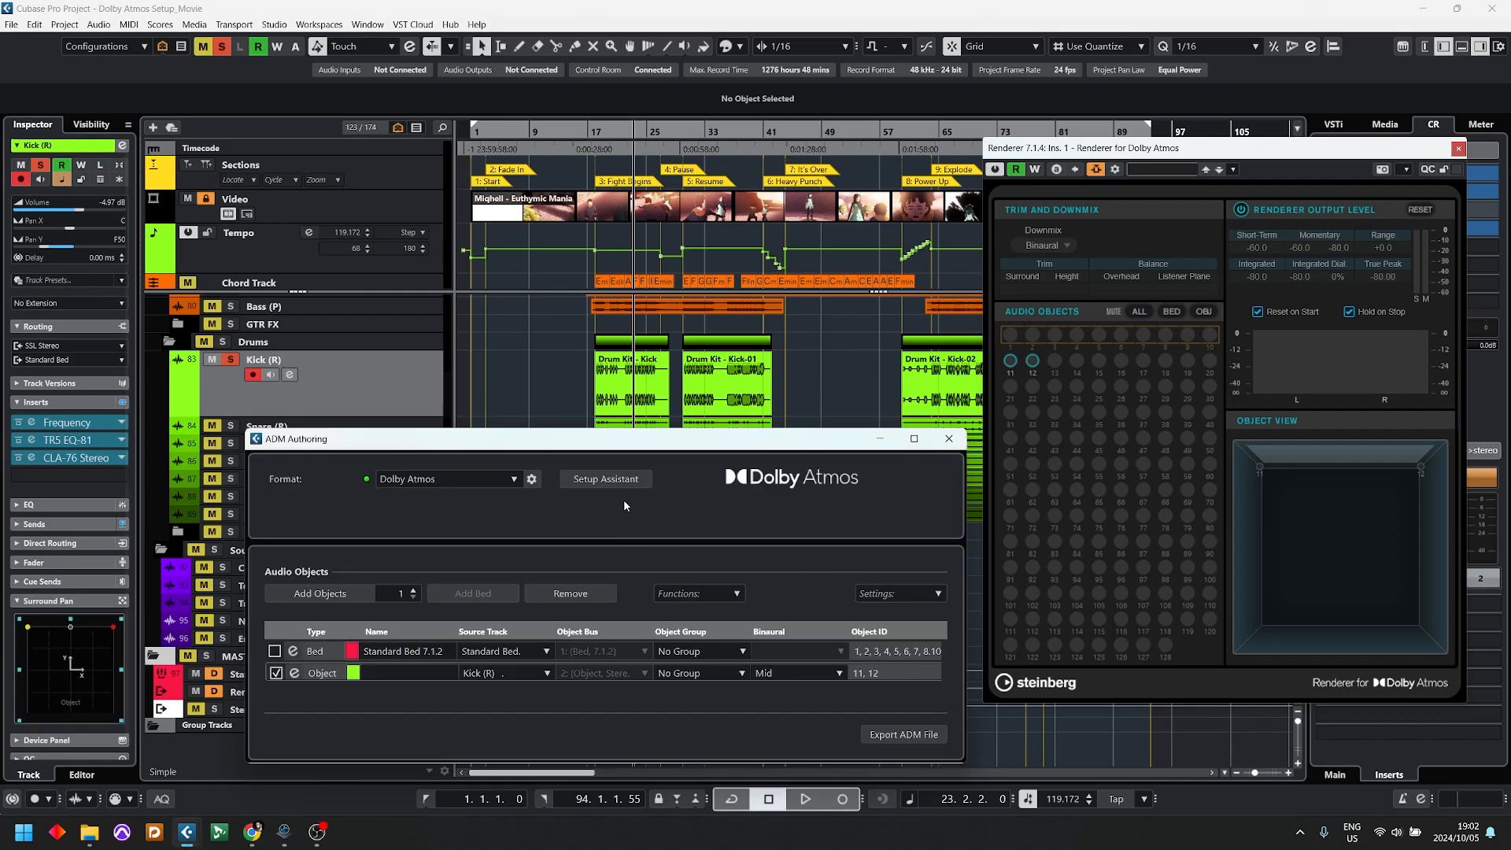
{"action": "left_click_drag", "start_coordinate": [618, 439], "coordinate": [637, 189]}
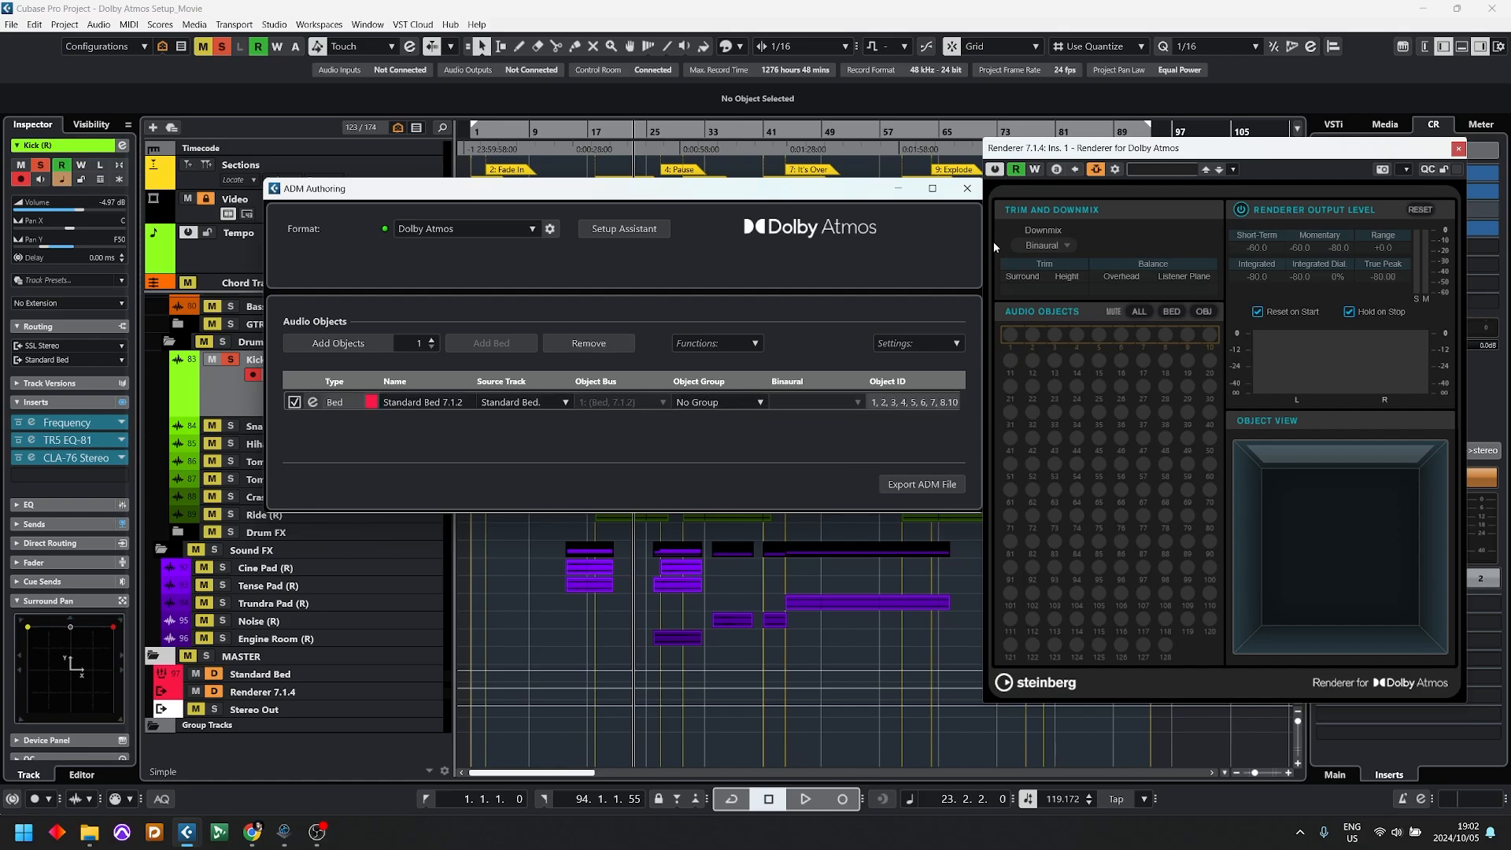
{"action": "left_click", "coordinate": [967, 188]}
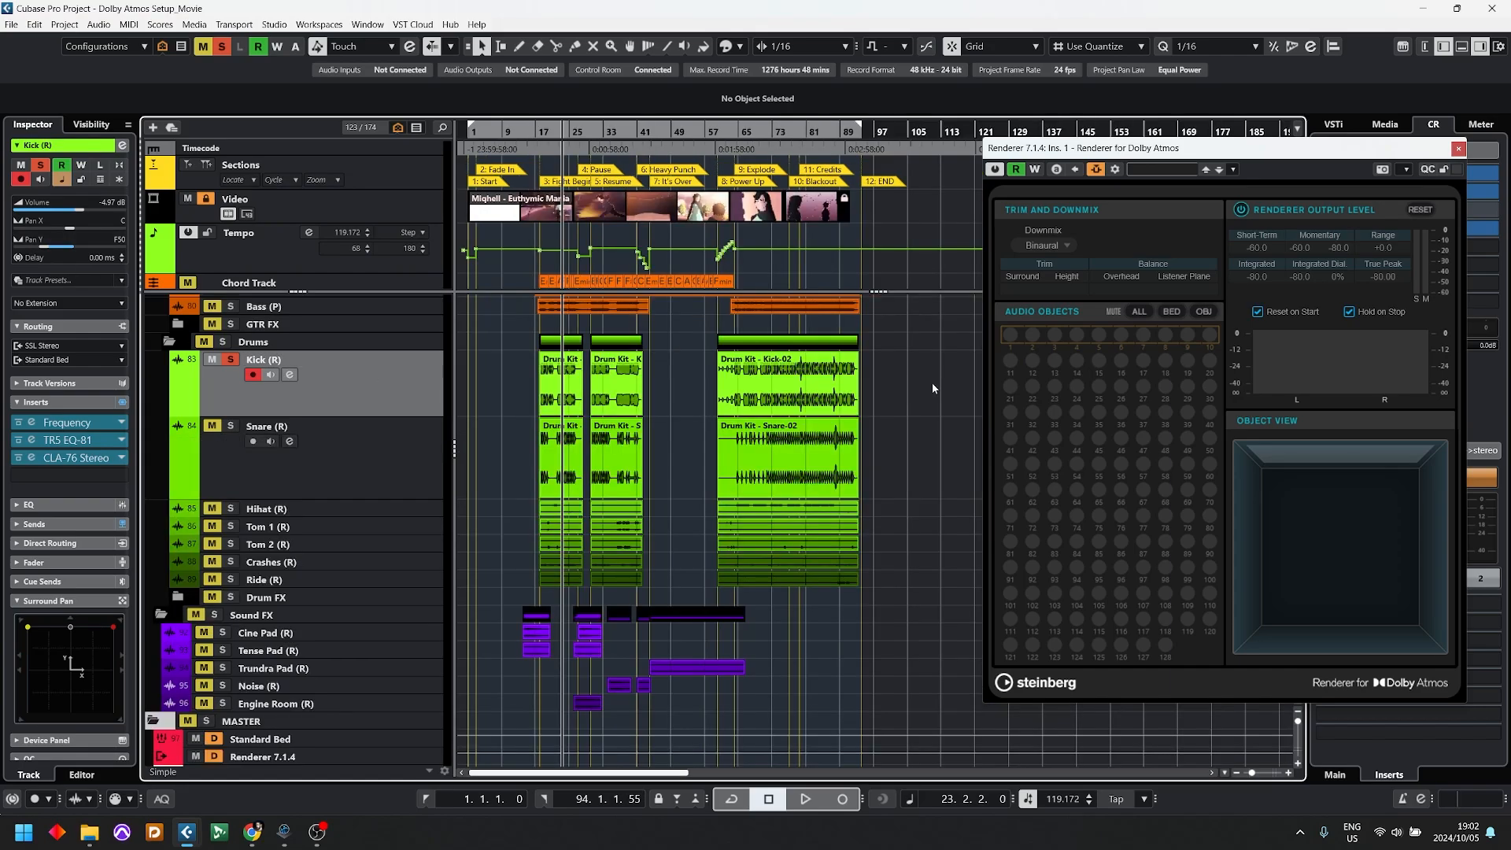
Step: Bounce all drum events on the Kick (R) track into one continuous audio event and select it
{"action": "left_click_drag", "start_coordinate": [932, 385], "coordinate": [501, 395]}
{"action": "key", "text": "alt+b"}
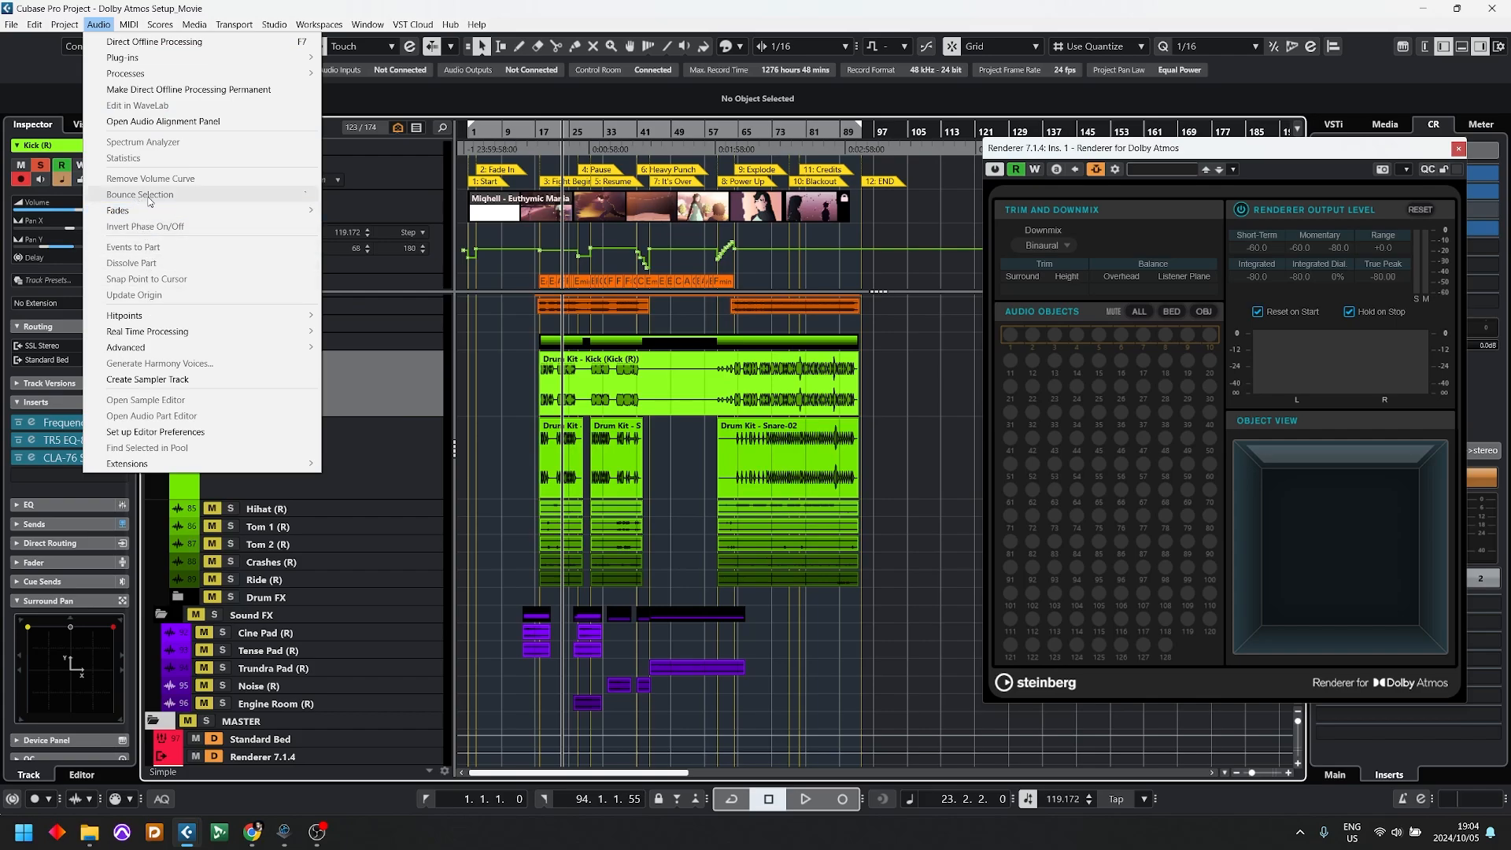
{"action": "left_click", "coordinate": [716, 371]}
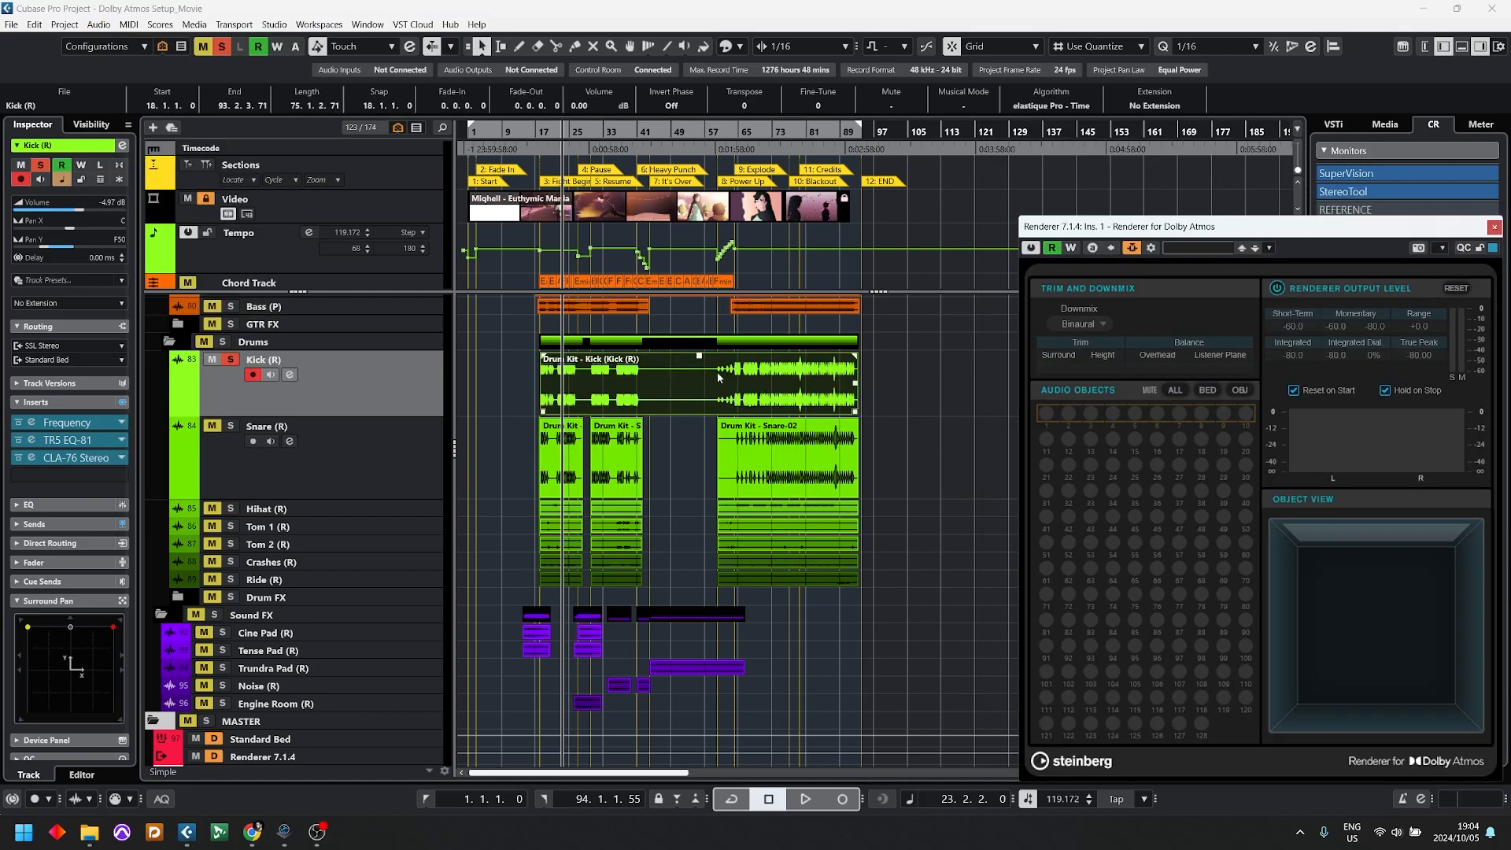
Step: Find the Kick (R) event's audio in the Pool, convert its channels to Mono as a new file, and select the new file
{"action": "right_click", "coordinate": [658, 391]}
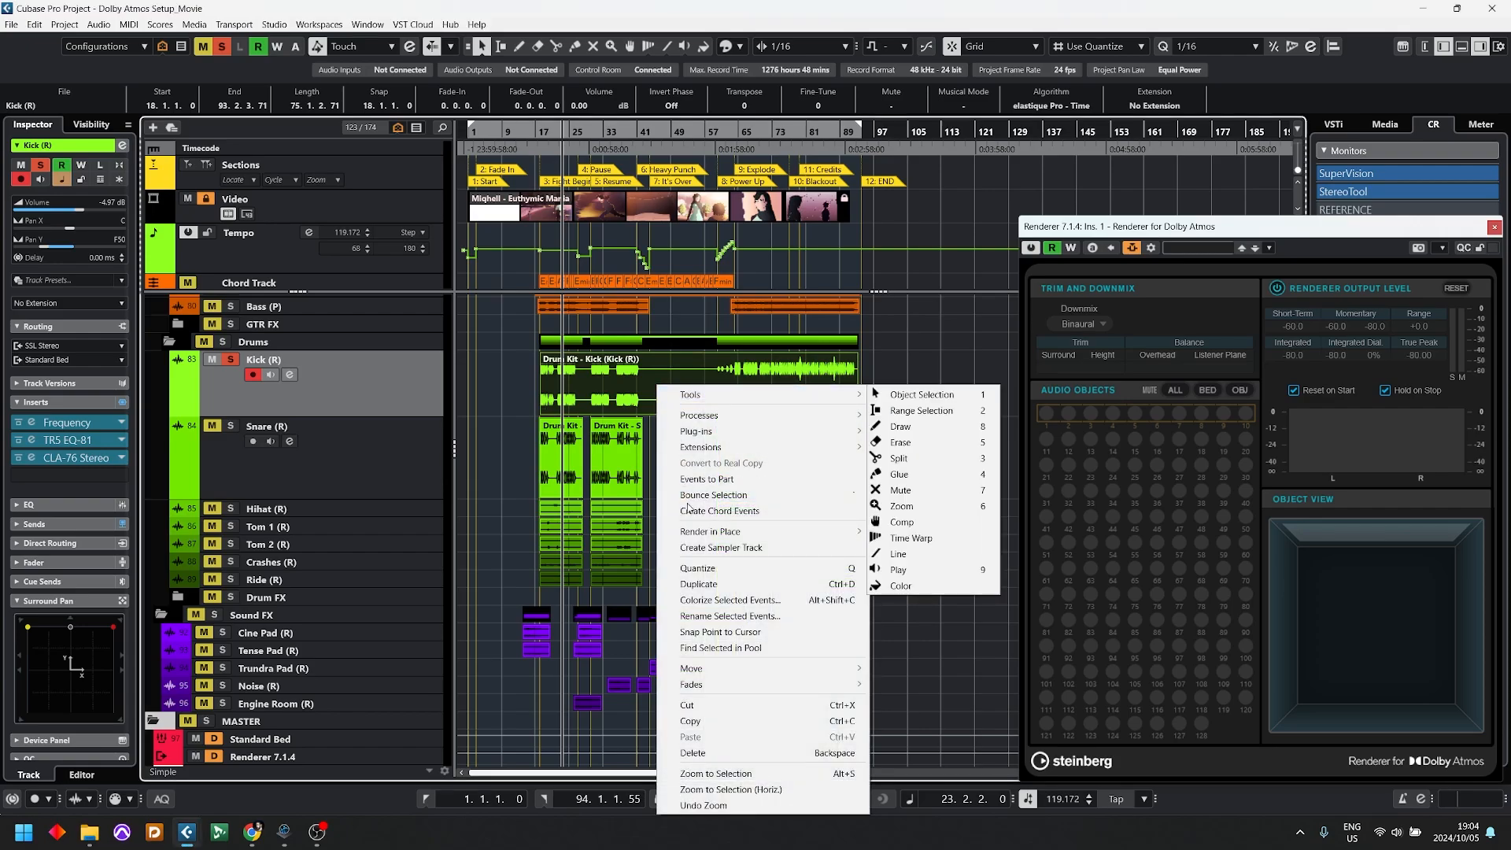
{"action": "left_click", "coordinate": [743, 649]}
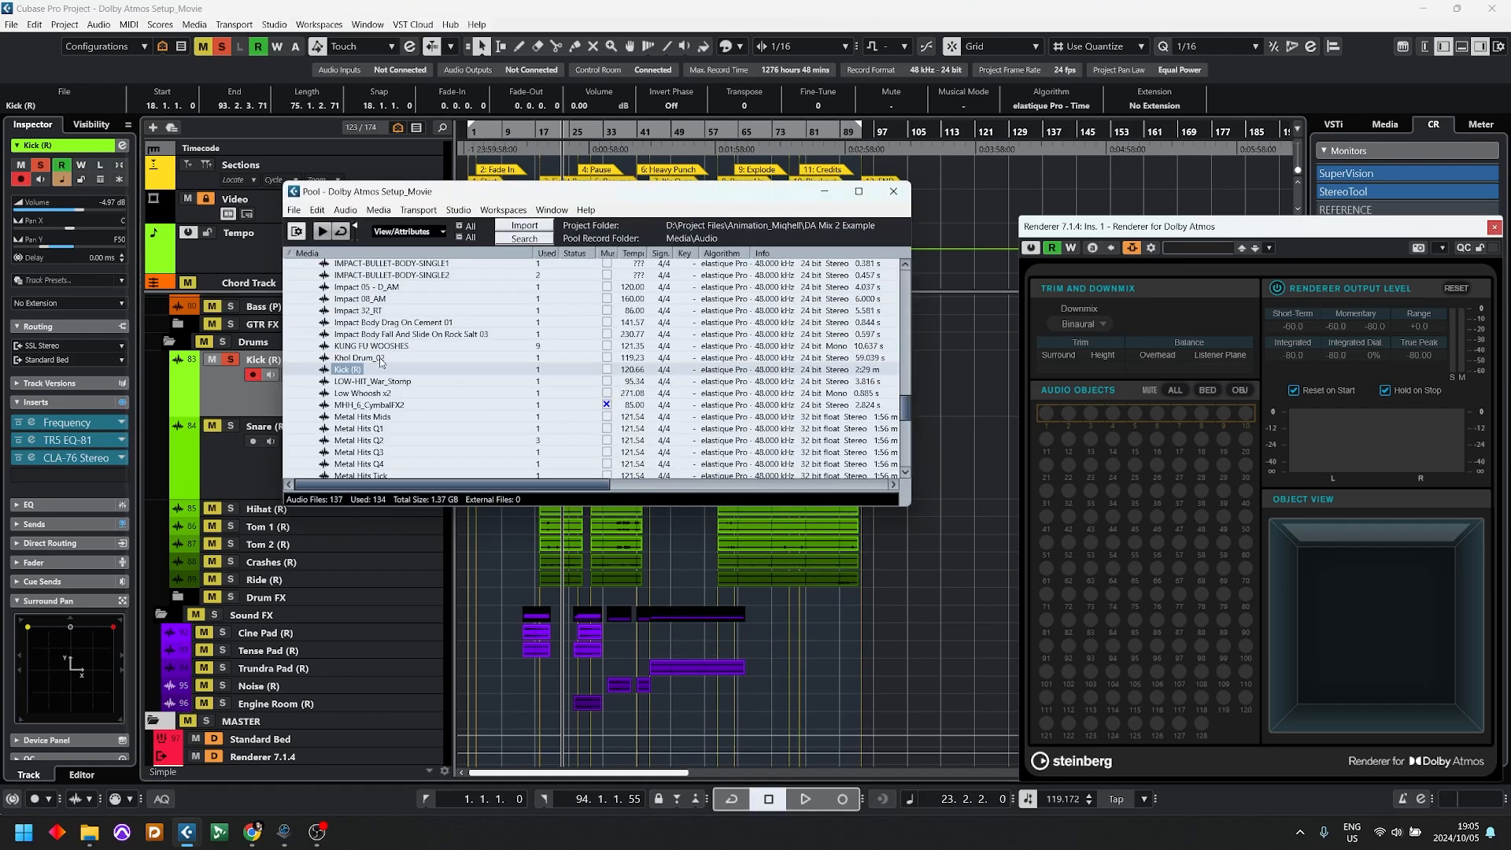
{"action": "right_click", "coordinate": [355, 374]}
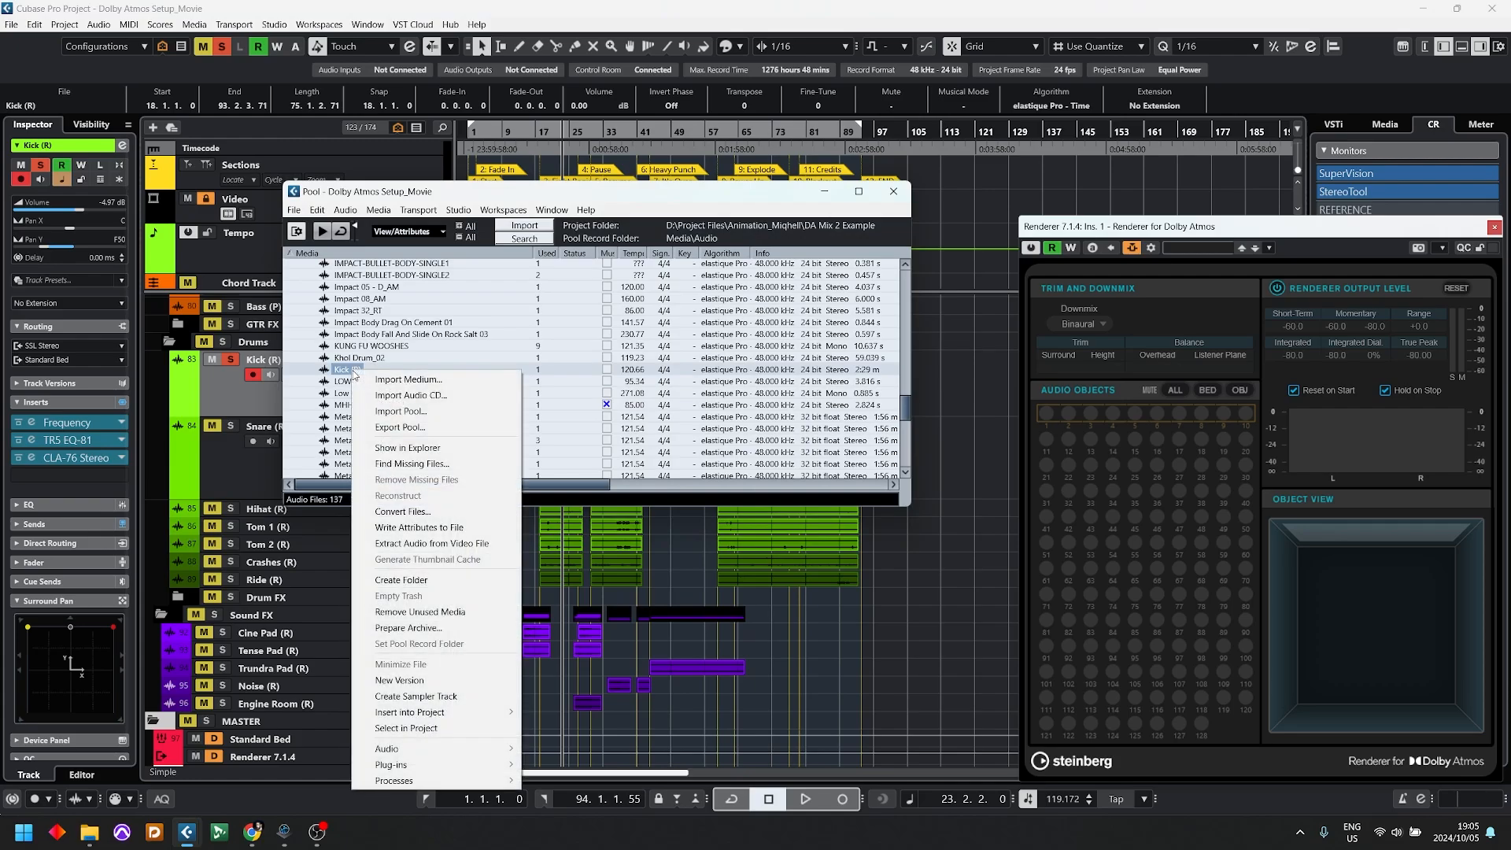
{"action": "left_click", "coordinate": [402, 512]}
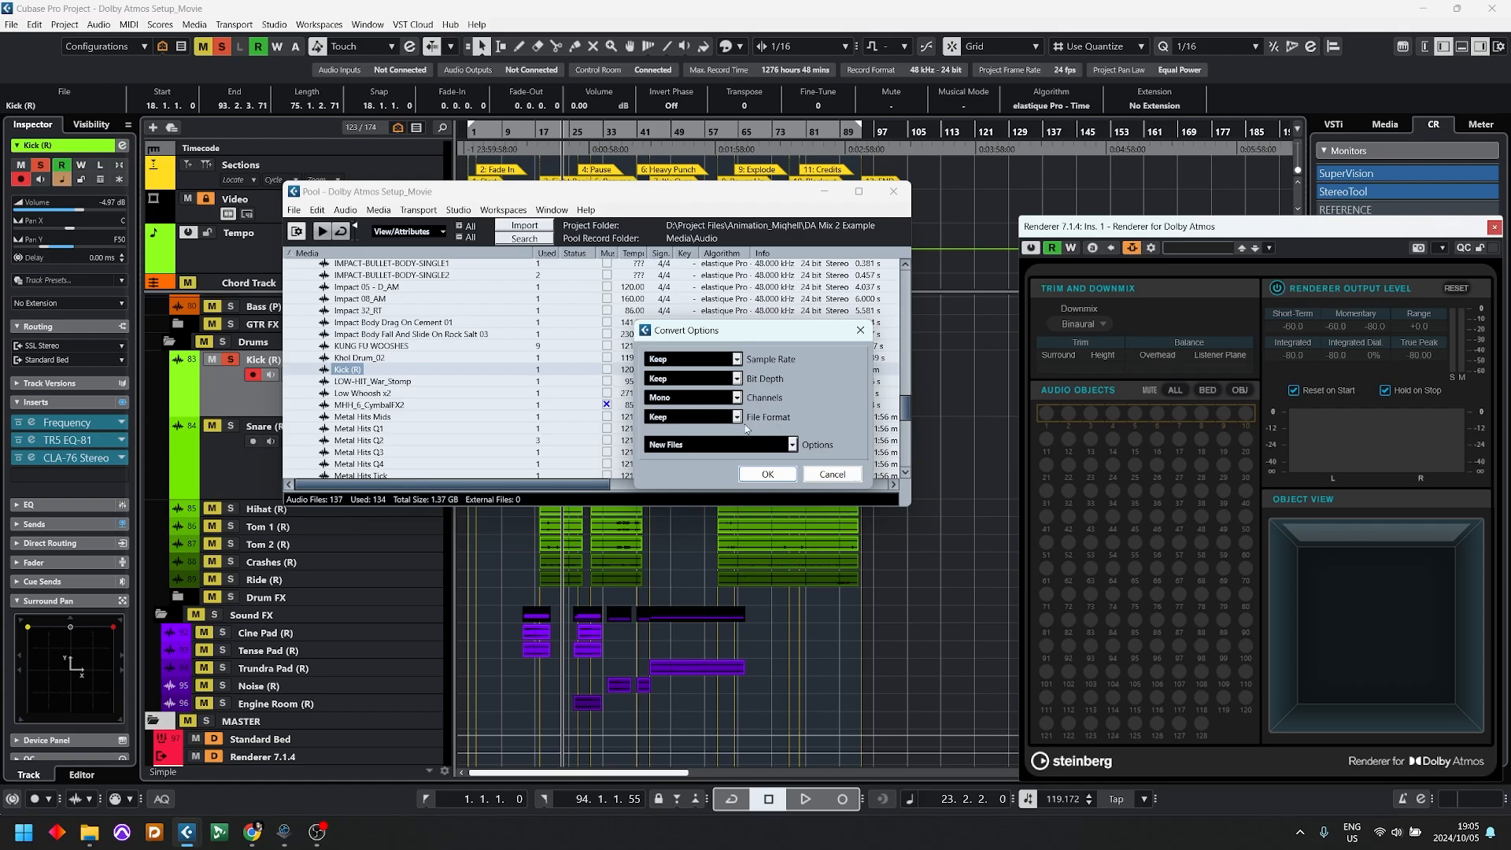
{"action": "left_click", "coordinate": [767, 473]}
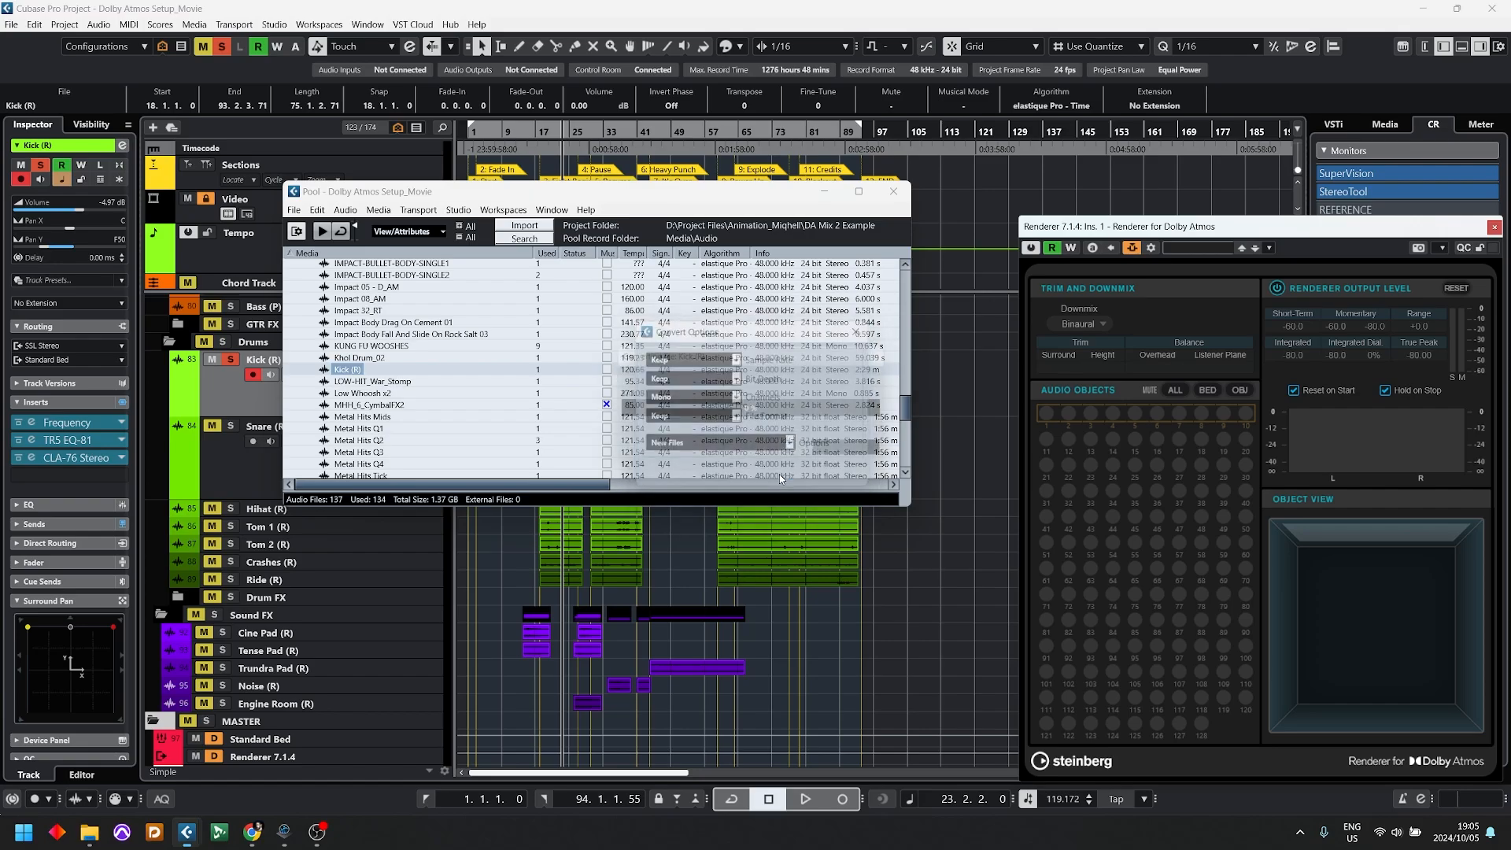
{"action": "scroll", "coordinate": [450, 429], "scroll_direction": "down", "scroll_amount": 10}
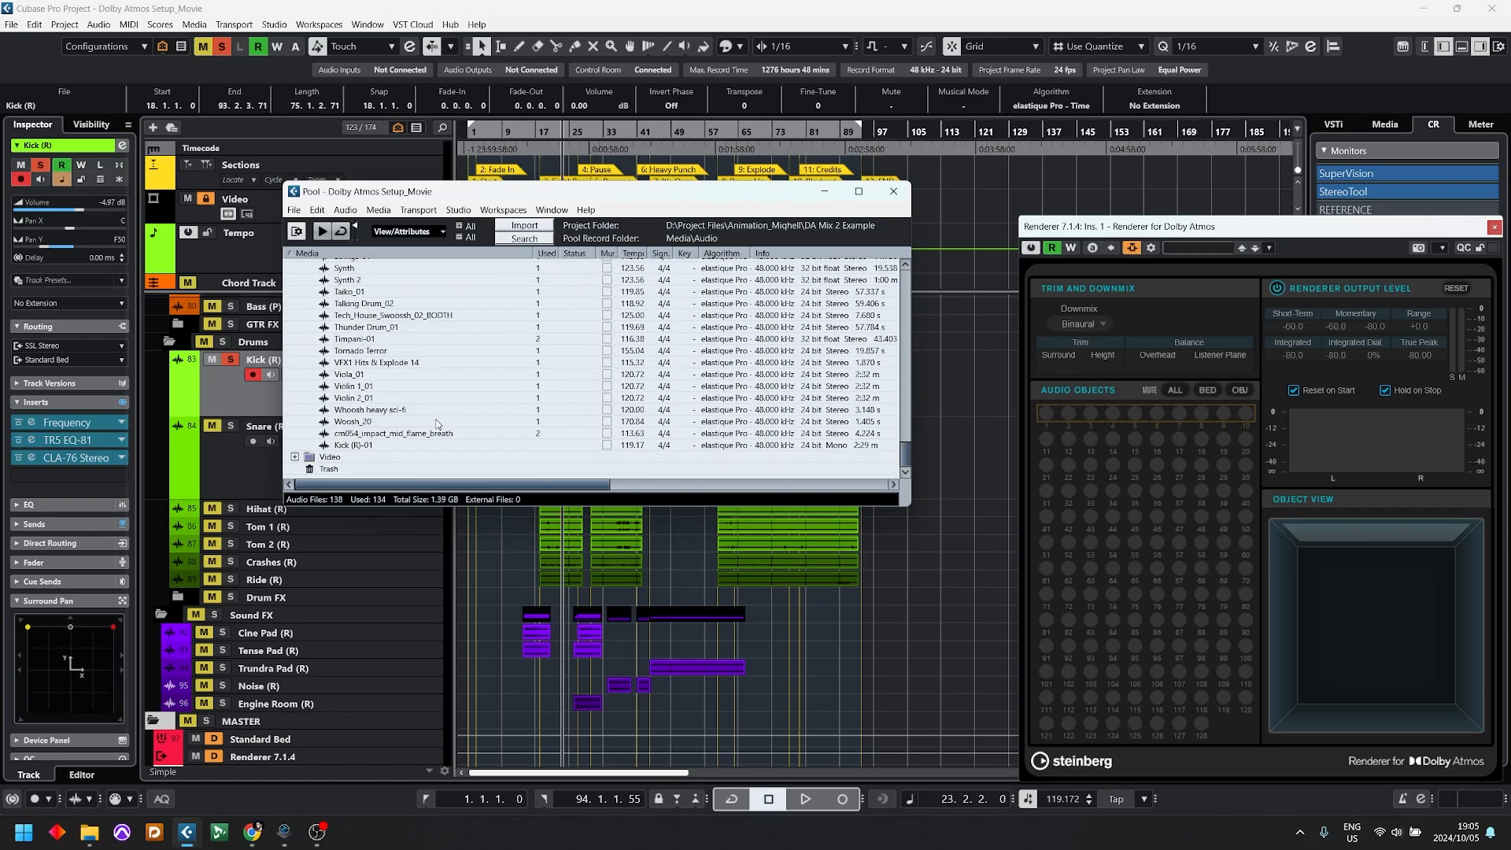
{"action": "left_click", "coordinate": [355, 445]}
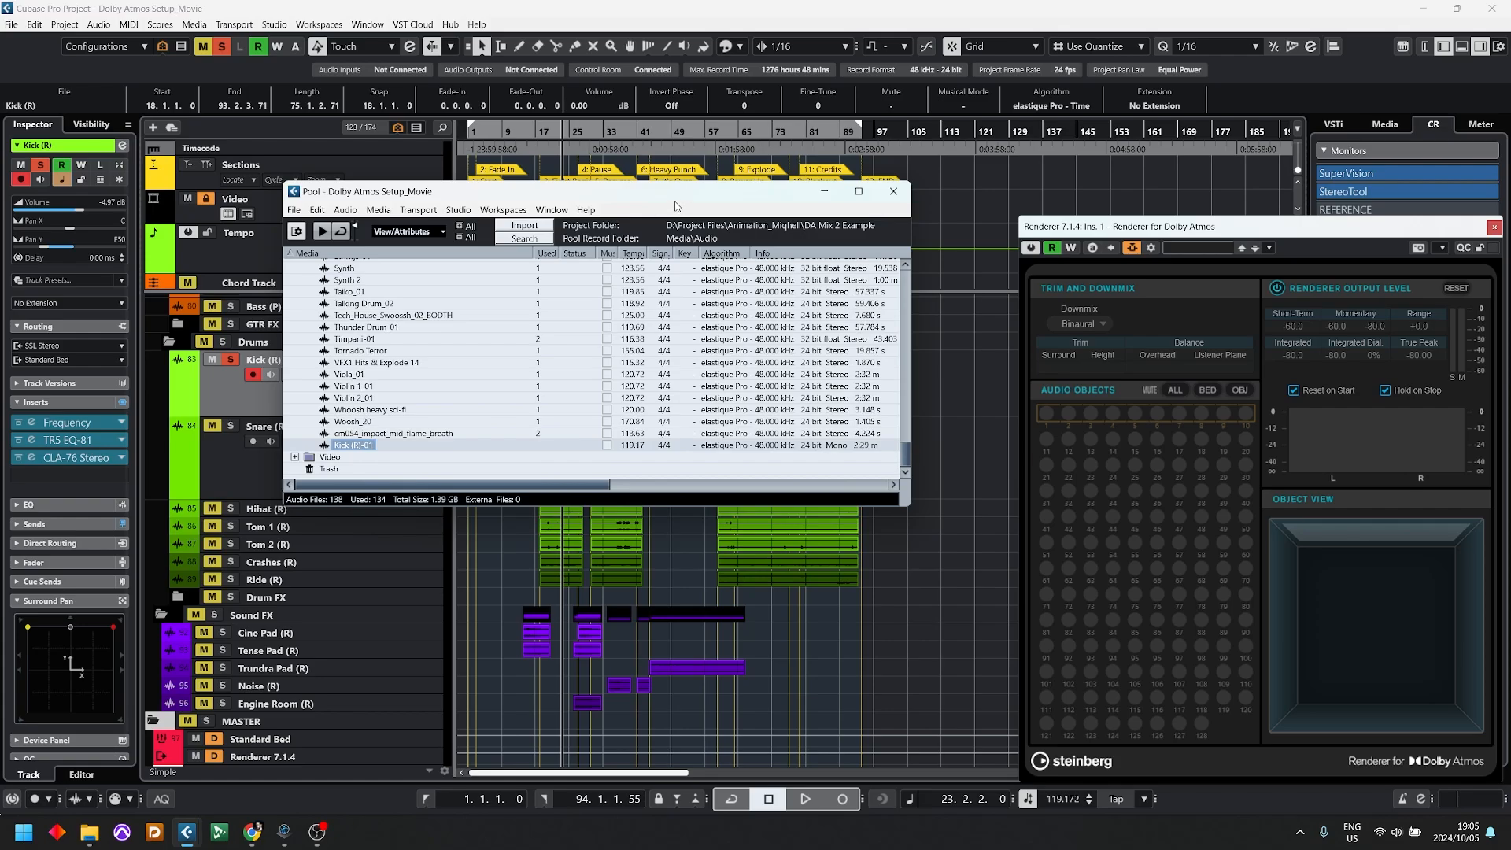
Step: Place the mono Kick (R)-01 file from the Pool on the Kick (R) track and align its start with 18.1.1.0
{"action": "left_click_drag", "start_coordinate": [698, 197], "coordinate": [1217, 151]}
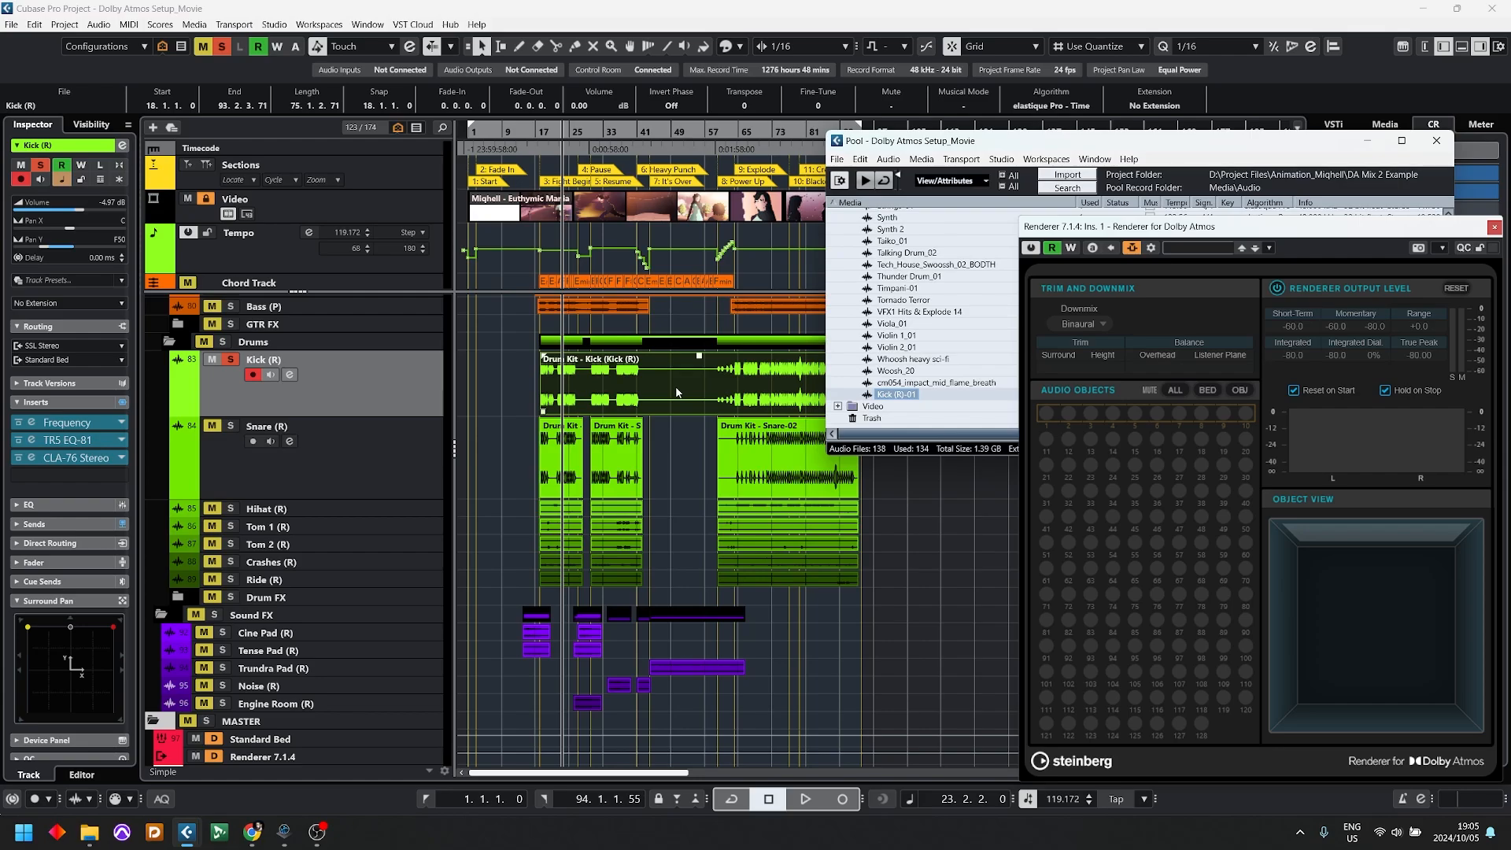
{"action": "left_click_drag", "start_coordinate": [903, 395], "coordinate": [529, 400]}
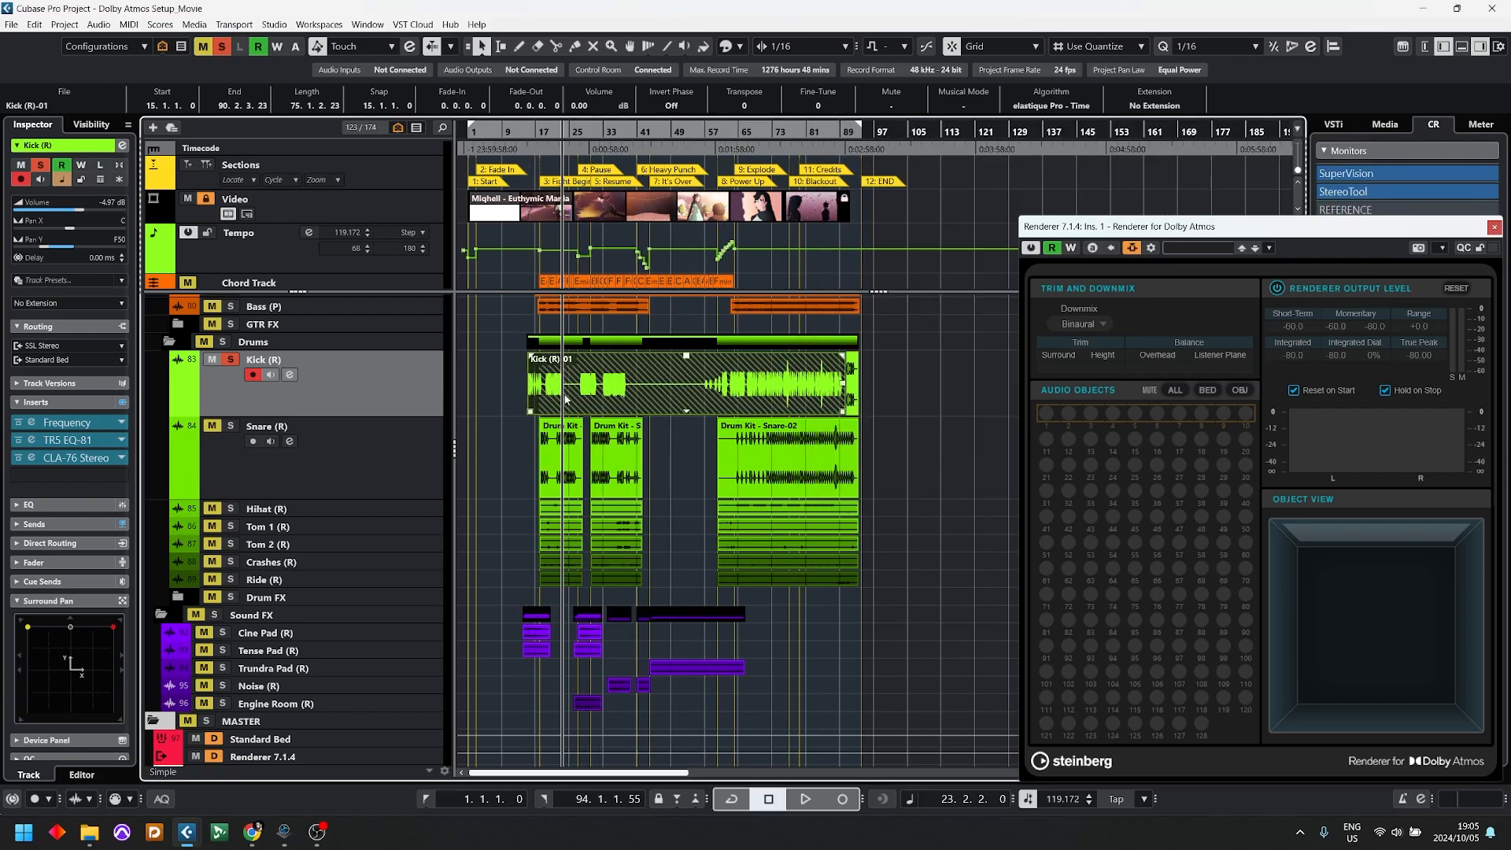
{"action": "key", "text": "h"}
{"action": "key", "text": "h"}
{"action": "key", "text": "h"}
{"action": "key", "text": "h"}
{"action": "key", "text": "h"}
{"action": "key", "text": "h"}
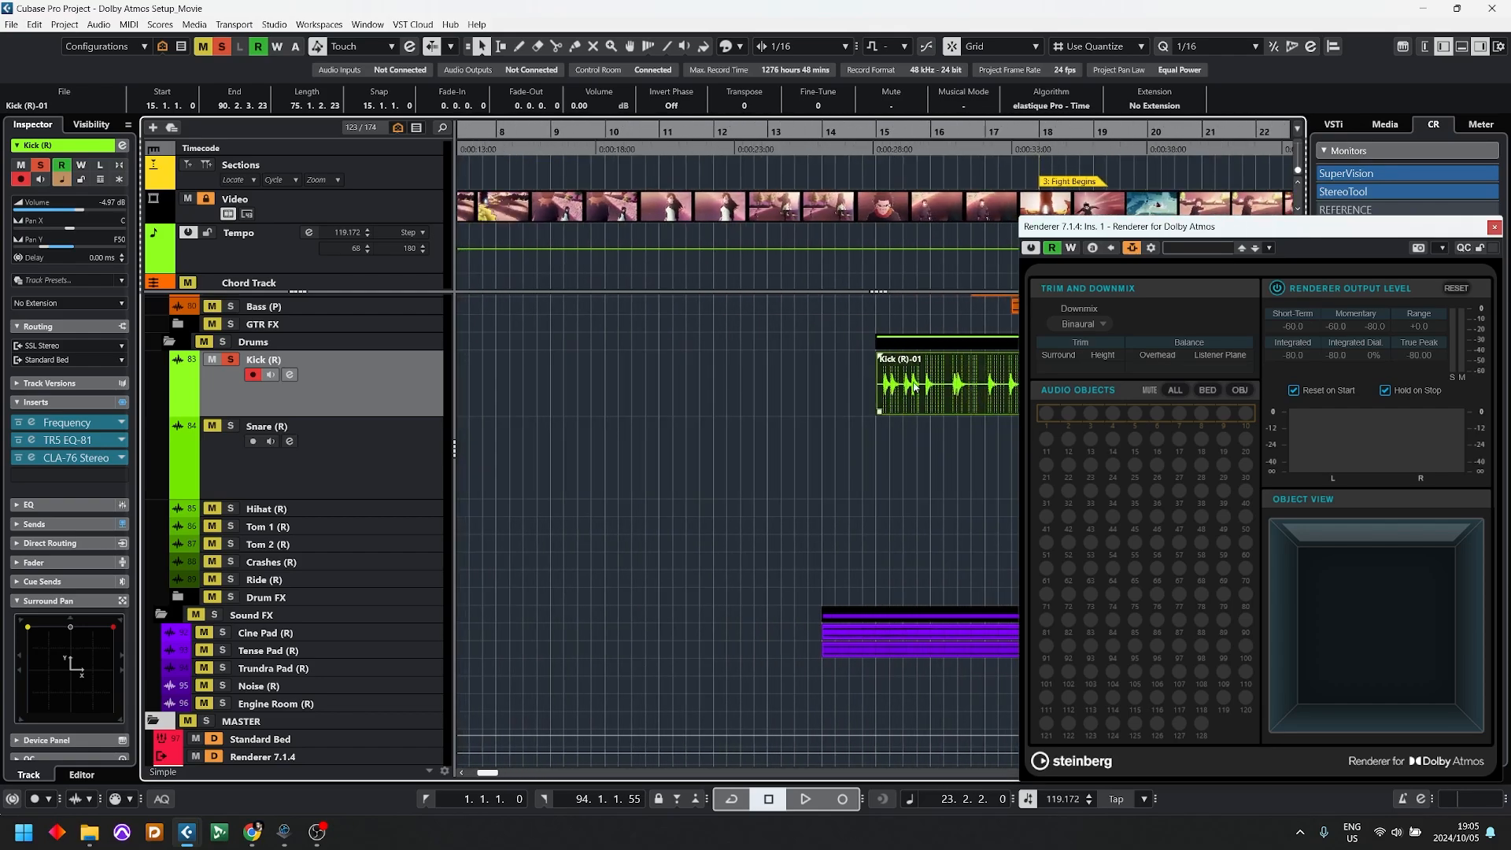
{"action": "key", "text": "g"}
{"action": "key", "text": "g"}
{"action": "left_click", "coordinate": [1002, 130]}
{"action": "key", "text": "h"}
{"action": "key", "text": "h"}
{"action": "key", "text": "h"}
{"action": "key", "text": "h"}
{"action": "key", "text": "h"}
{"action": "key", "text": "h"}
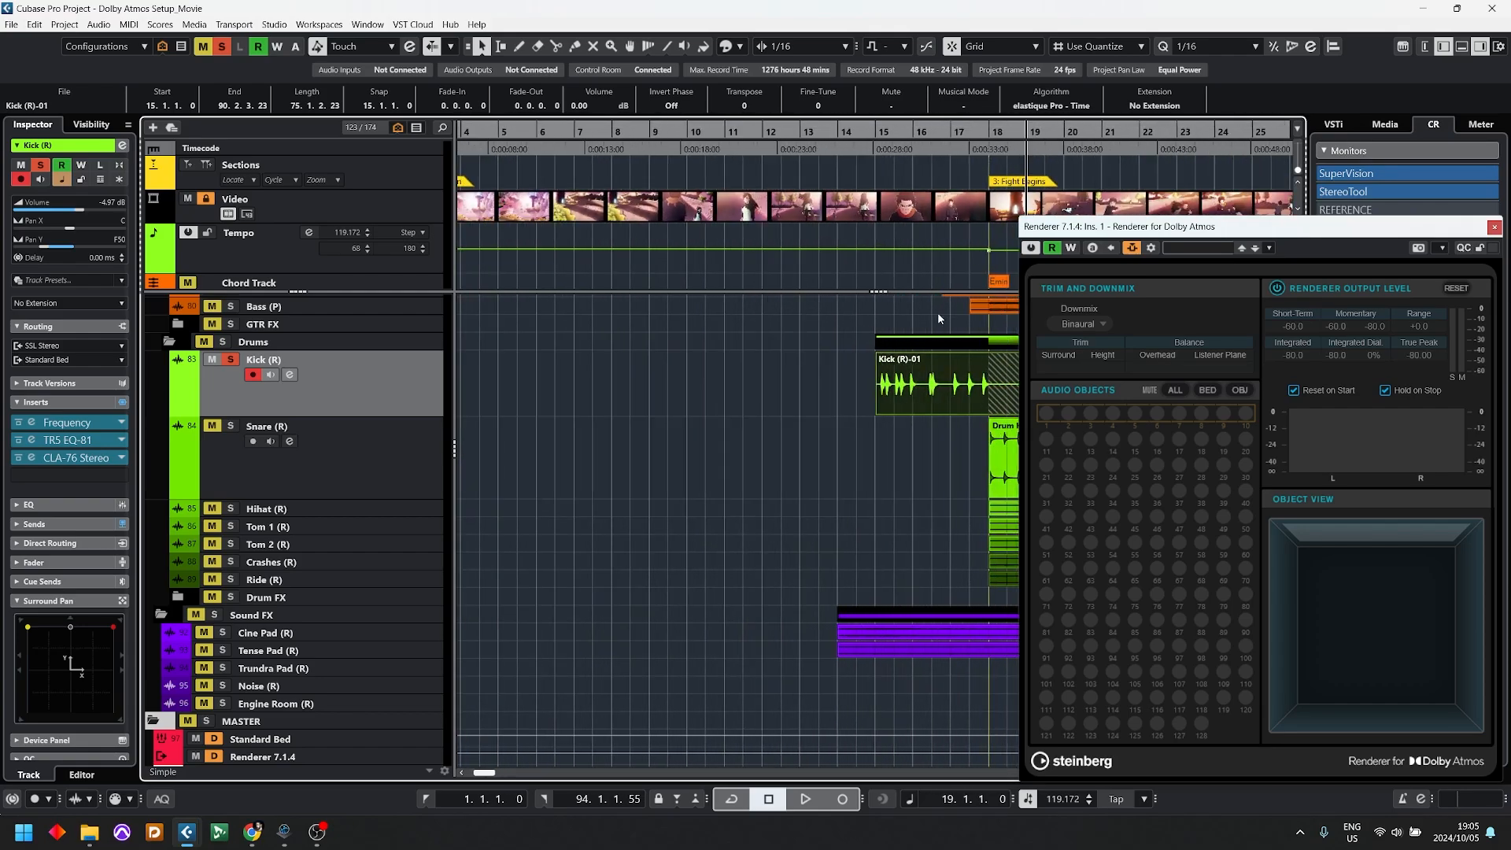
{"action": "left_click_drag", "start_coordinate": [1212, 229], "coordinate": [550, 281]}
{"action": "left_click_drag", "start_coordinate": [938, 385], "coordinate": [1211, 385]}
{"action": "key", "text": "g"}
{"action": "key", "text": "g"}
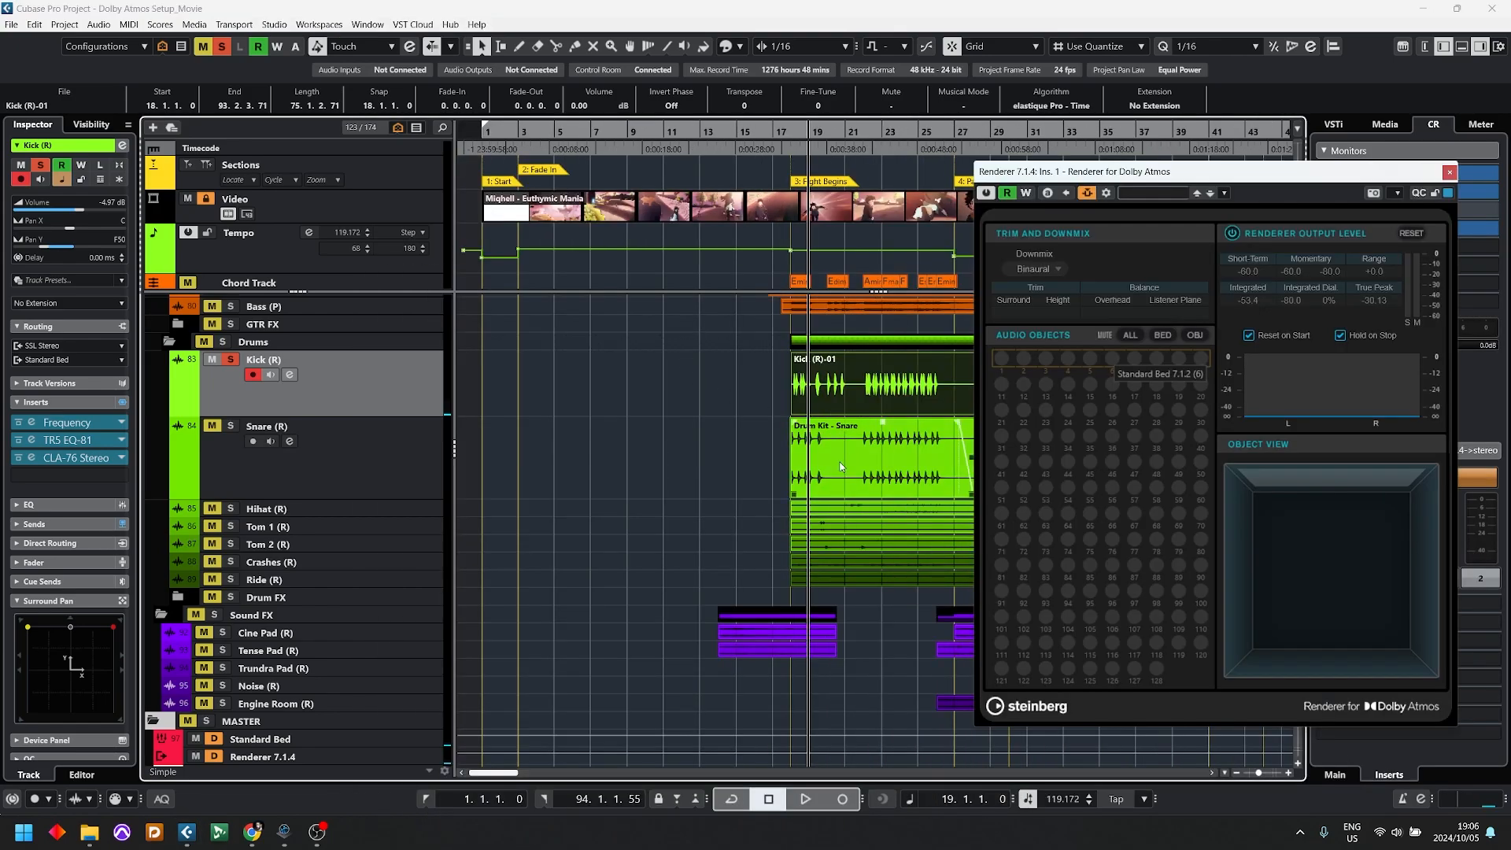
Step: Shrink the drum tracks to compact heights and select the tracks from Kick (R) through Ride (R)
{"action": "left_click", "coordinate": [840, 466]}
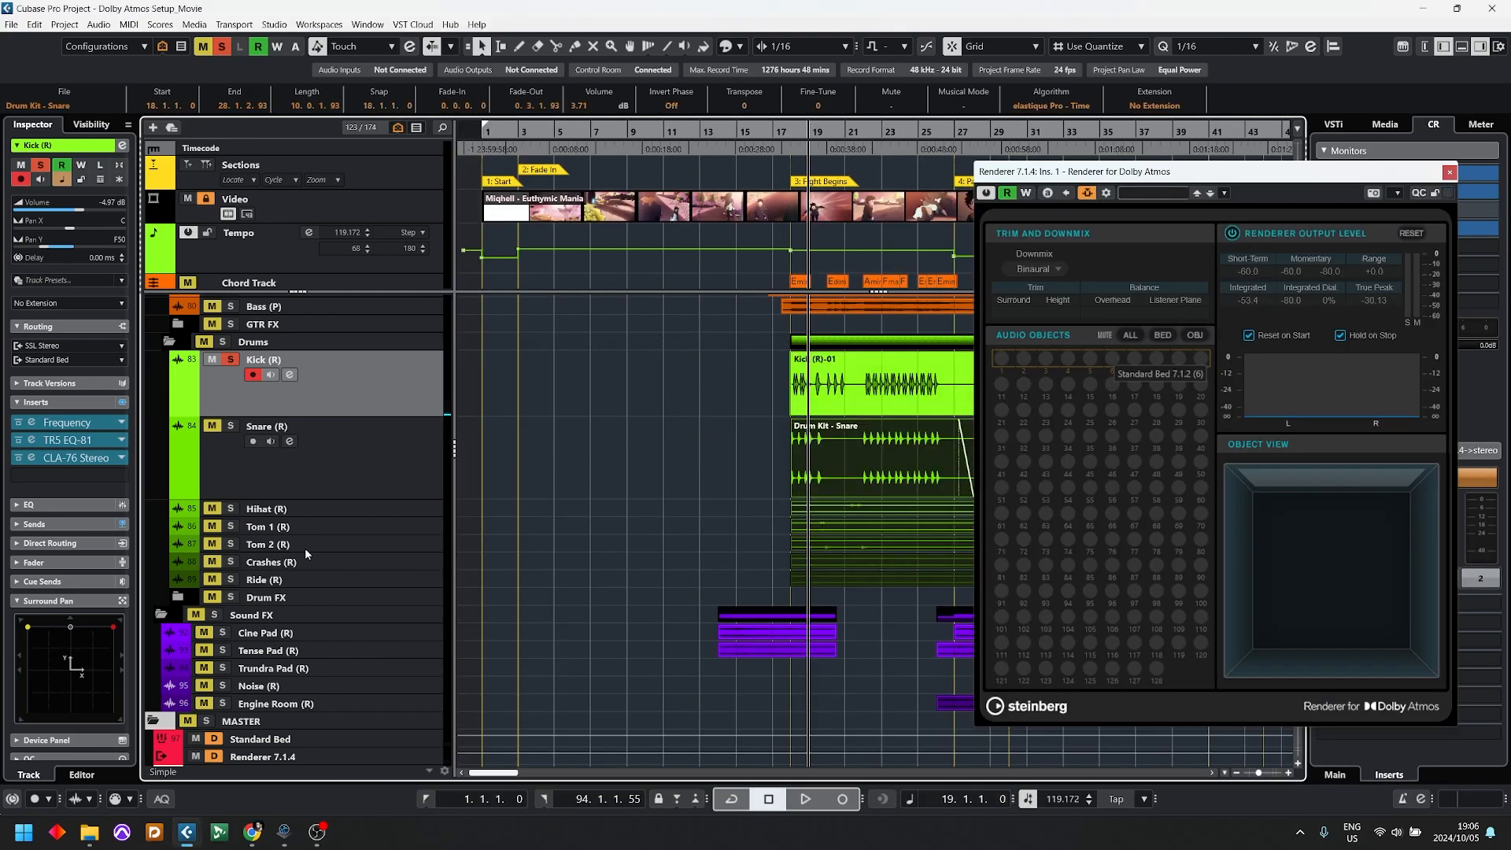
{"action": "left_click", "coordinate": [340, 346]}
{"action": "left_click_drag", "start_coordinate": [341, 350], "coordinate": [340, 366]}
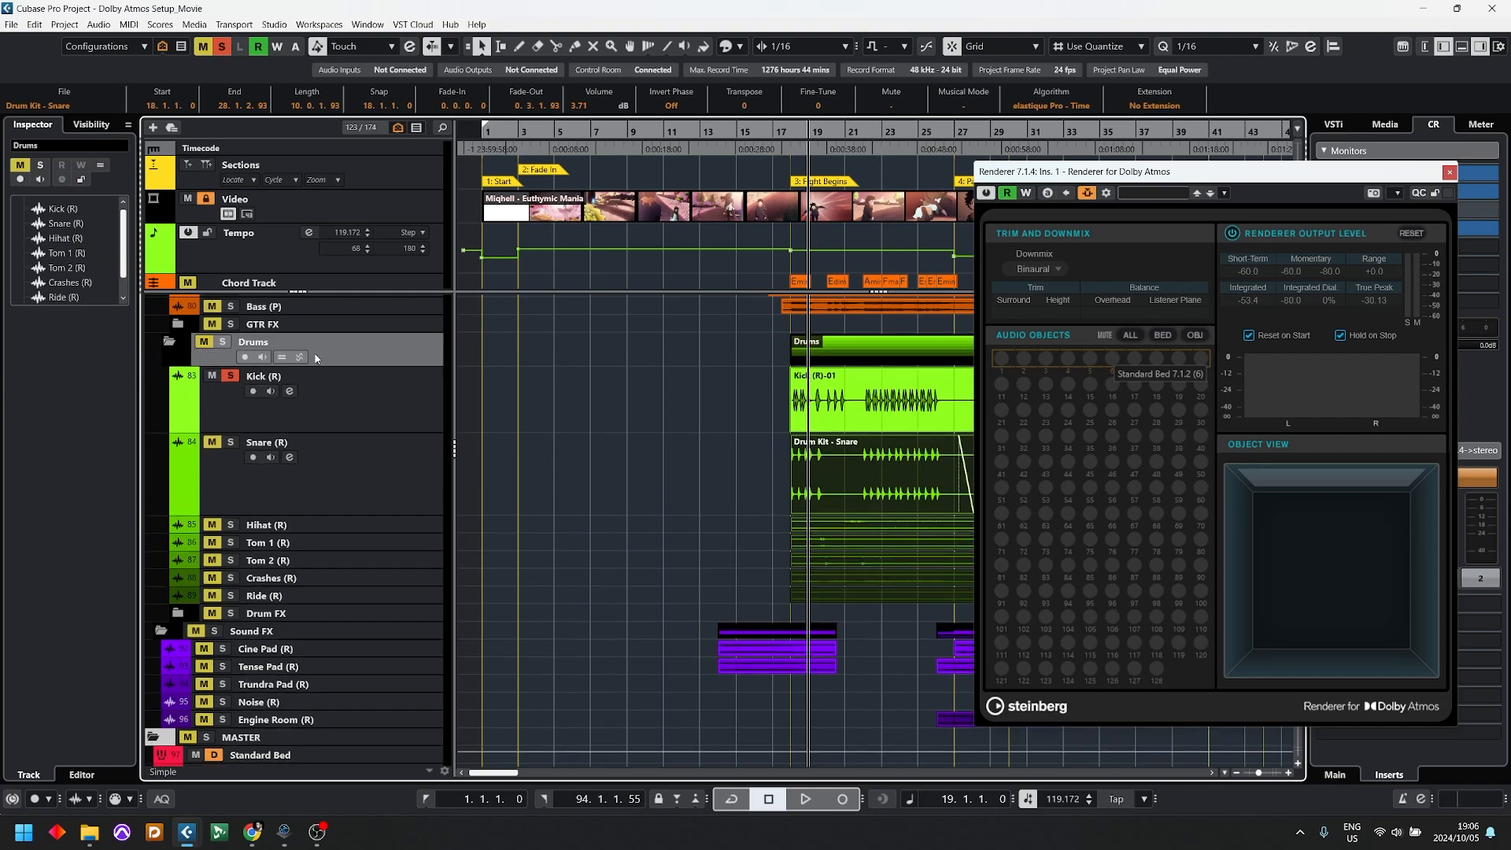
{"action": "left_click", "coordinate": [638, 422]}
{"action": "key", "text": "z"}
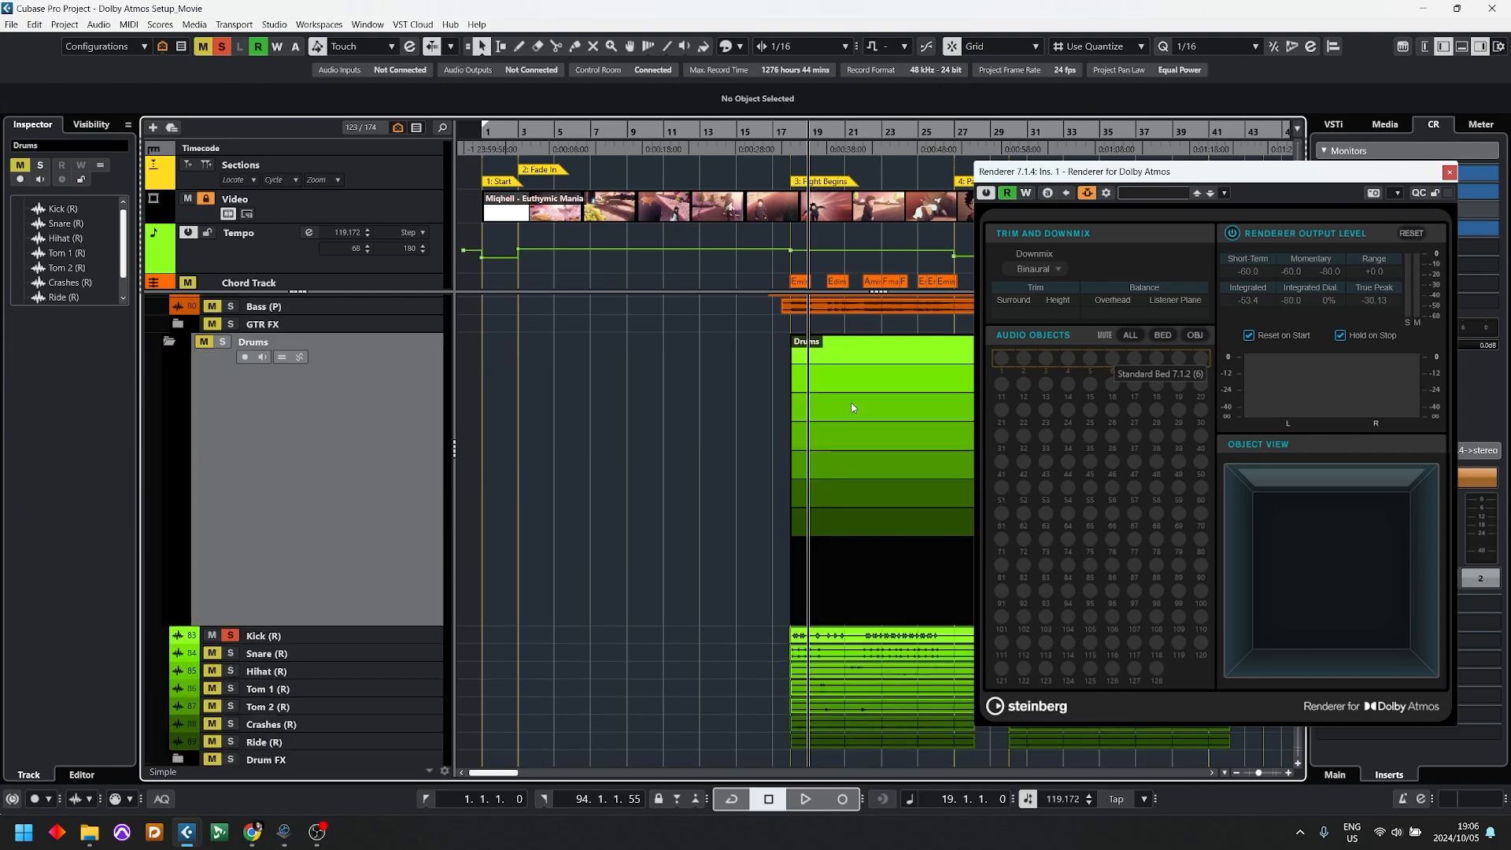
{"action": "key", "text": "z"}
{"action": "left_click", "coordinate": [385, 409]}
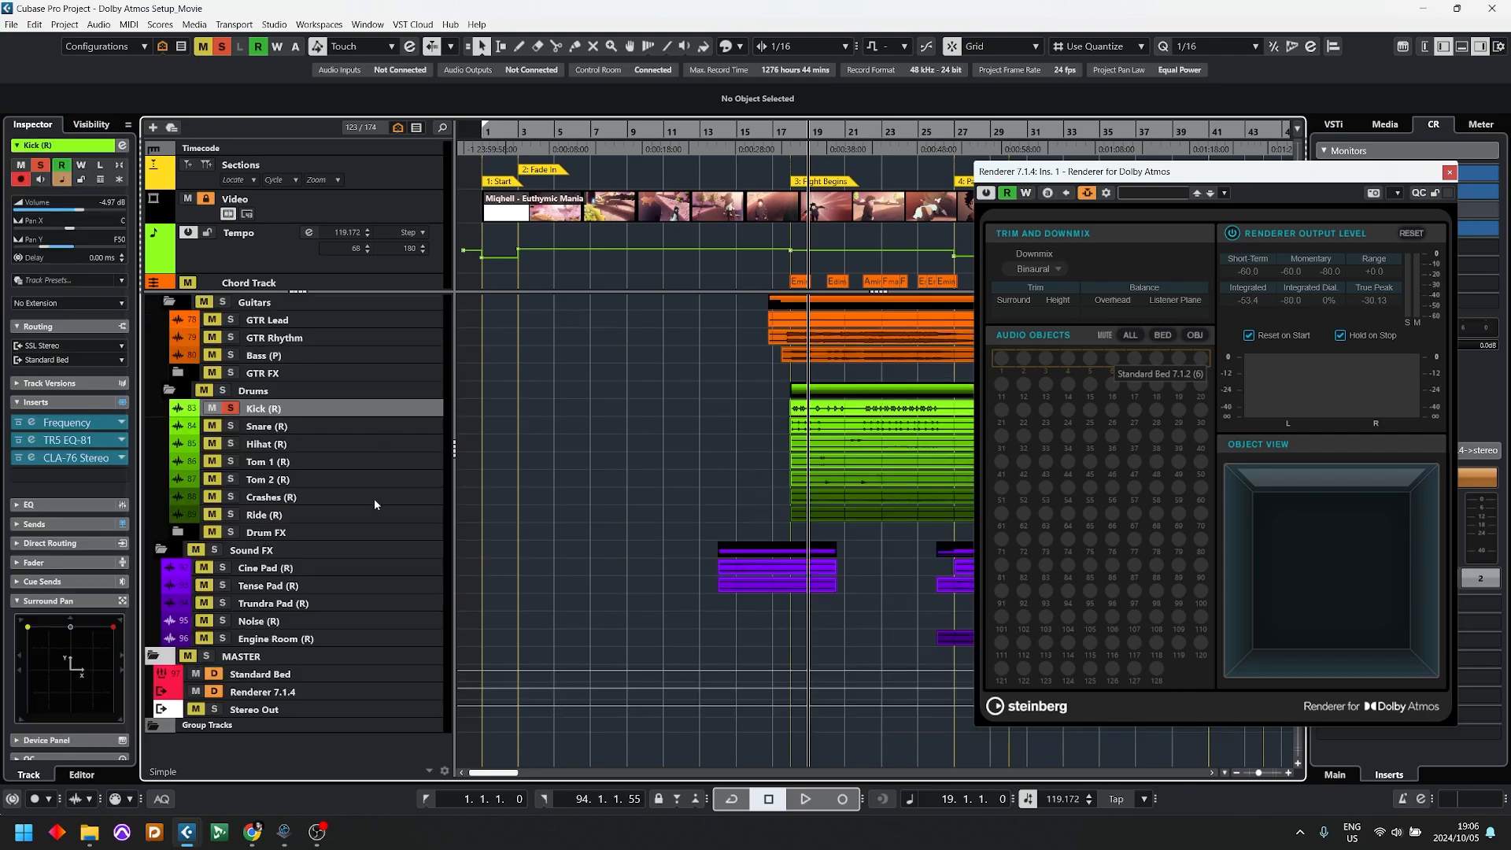
{"action": "left_click", "coordinate": [364, 513], "text": "shift"}
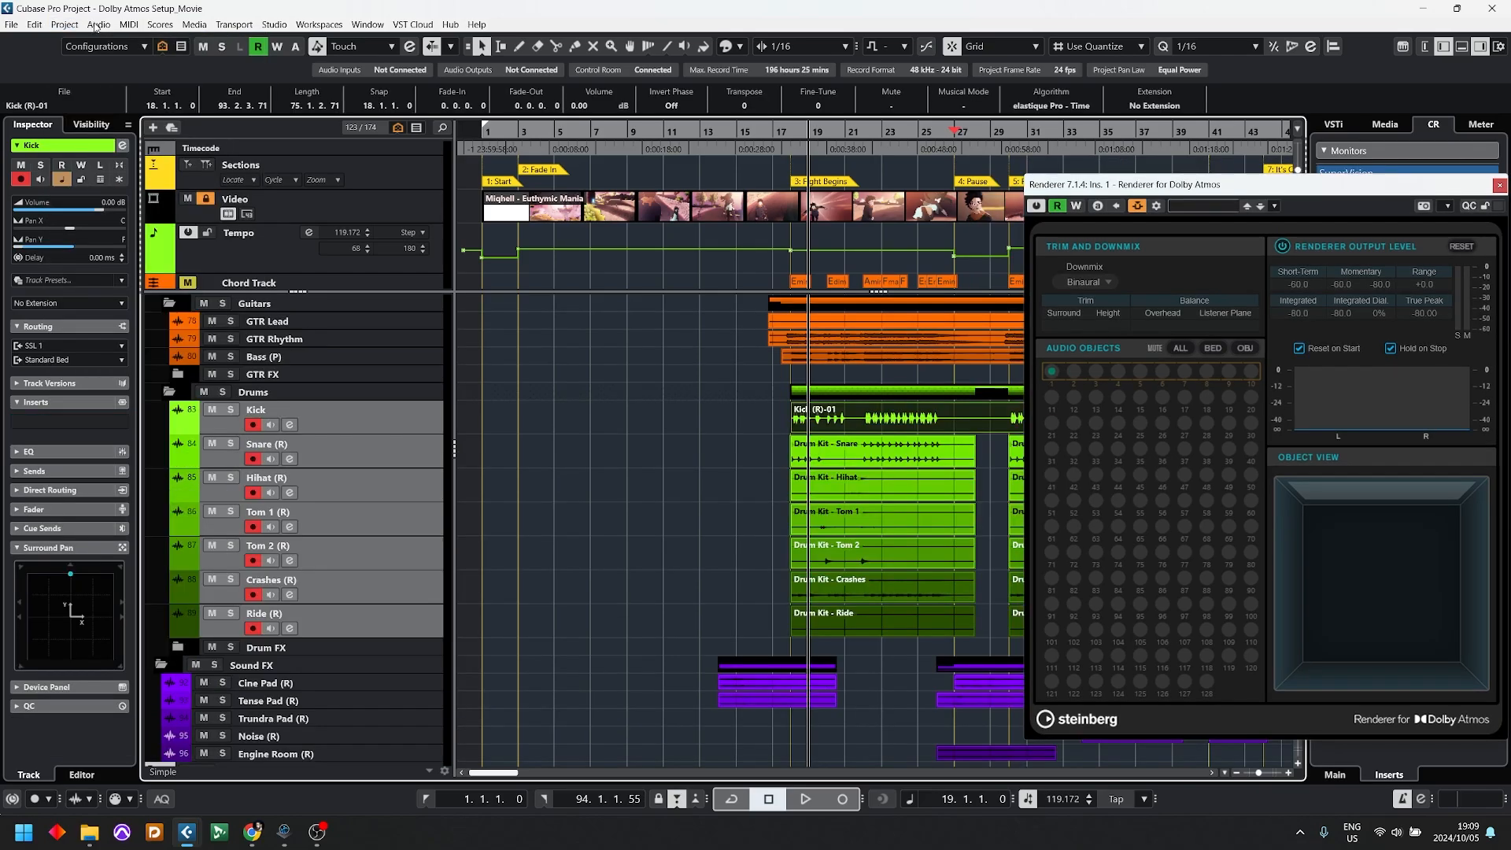
Step: In ADM Authoring, create objects from the selected drum tracks, and clear the window from the arrangement
{"action": "left_click", "coordinate": [64, 24]}
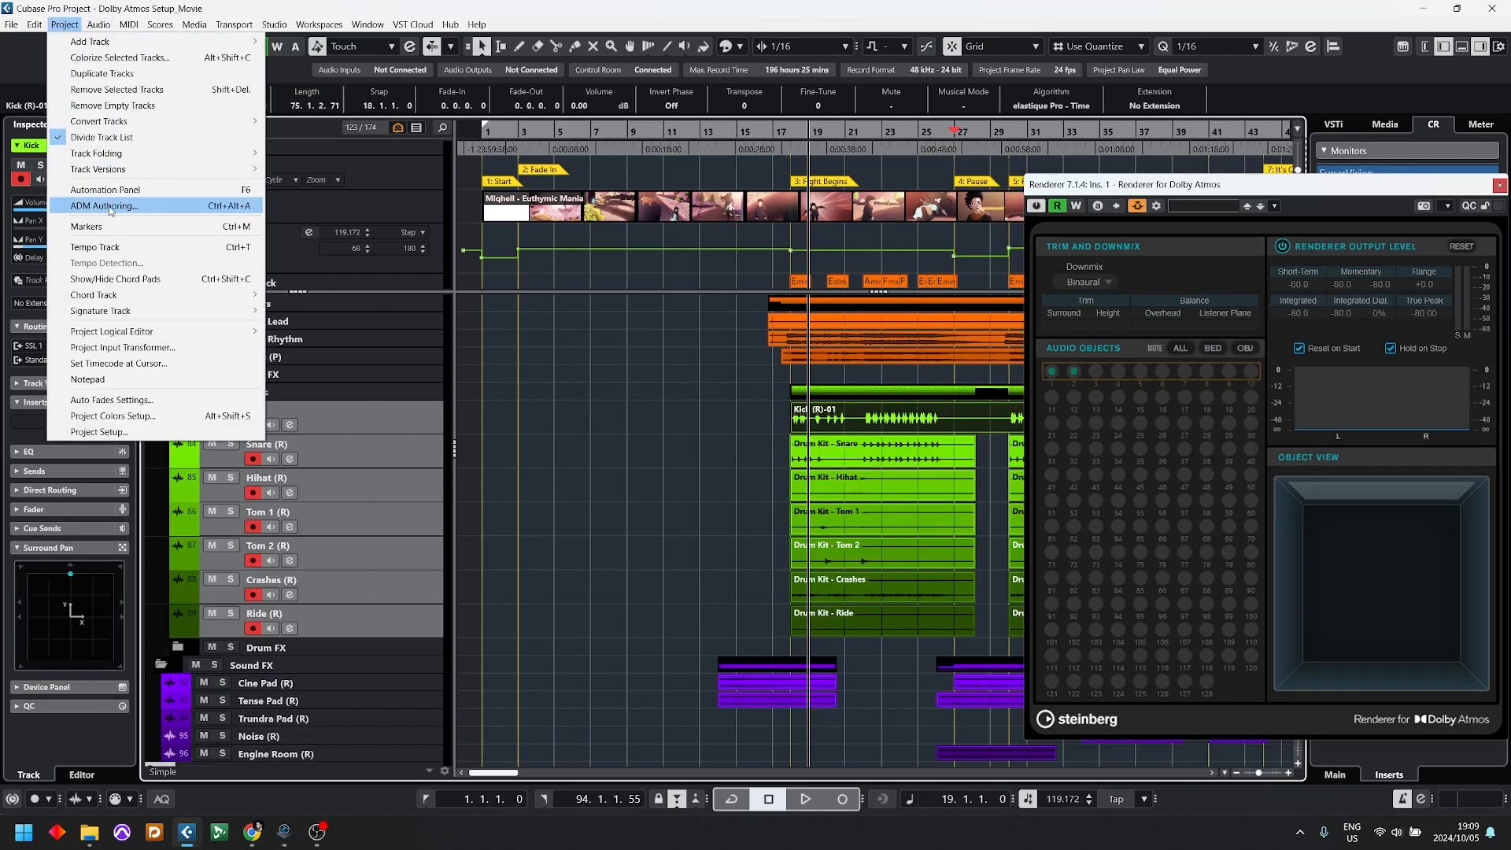
{"action": "left_click", "coordinate": [498, 419]}
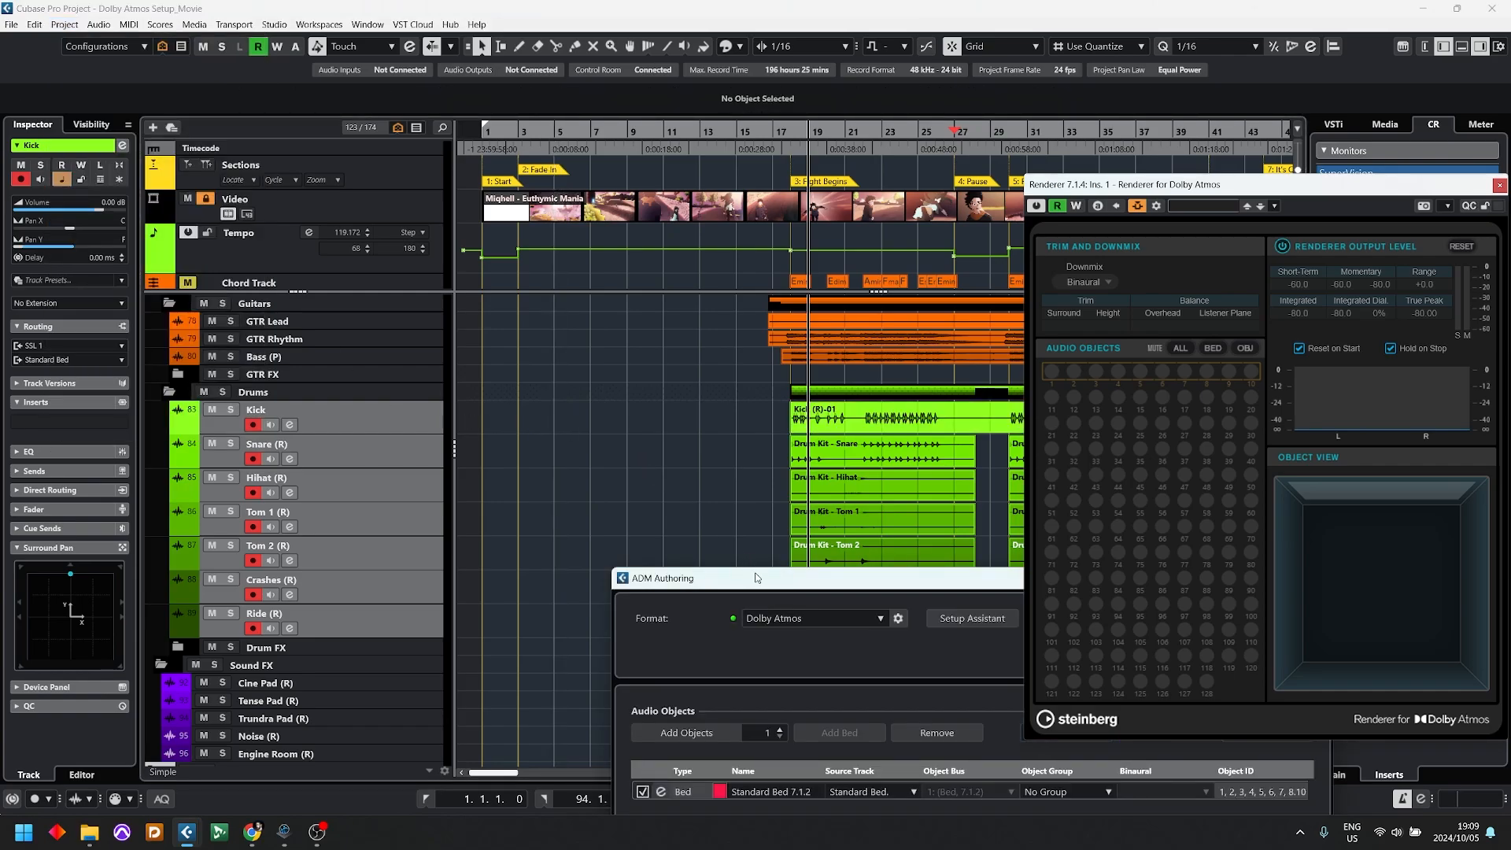
{"action": "left_click_drag", "start_coordinate": [757, 580], "coordinate": [325, 203]}
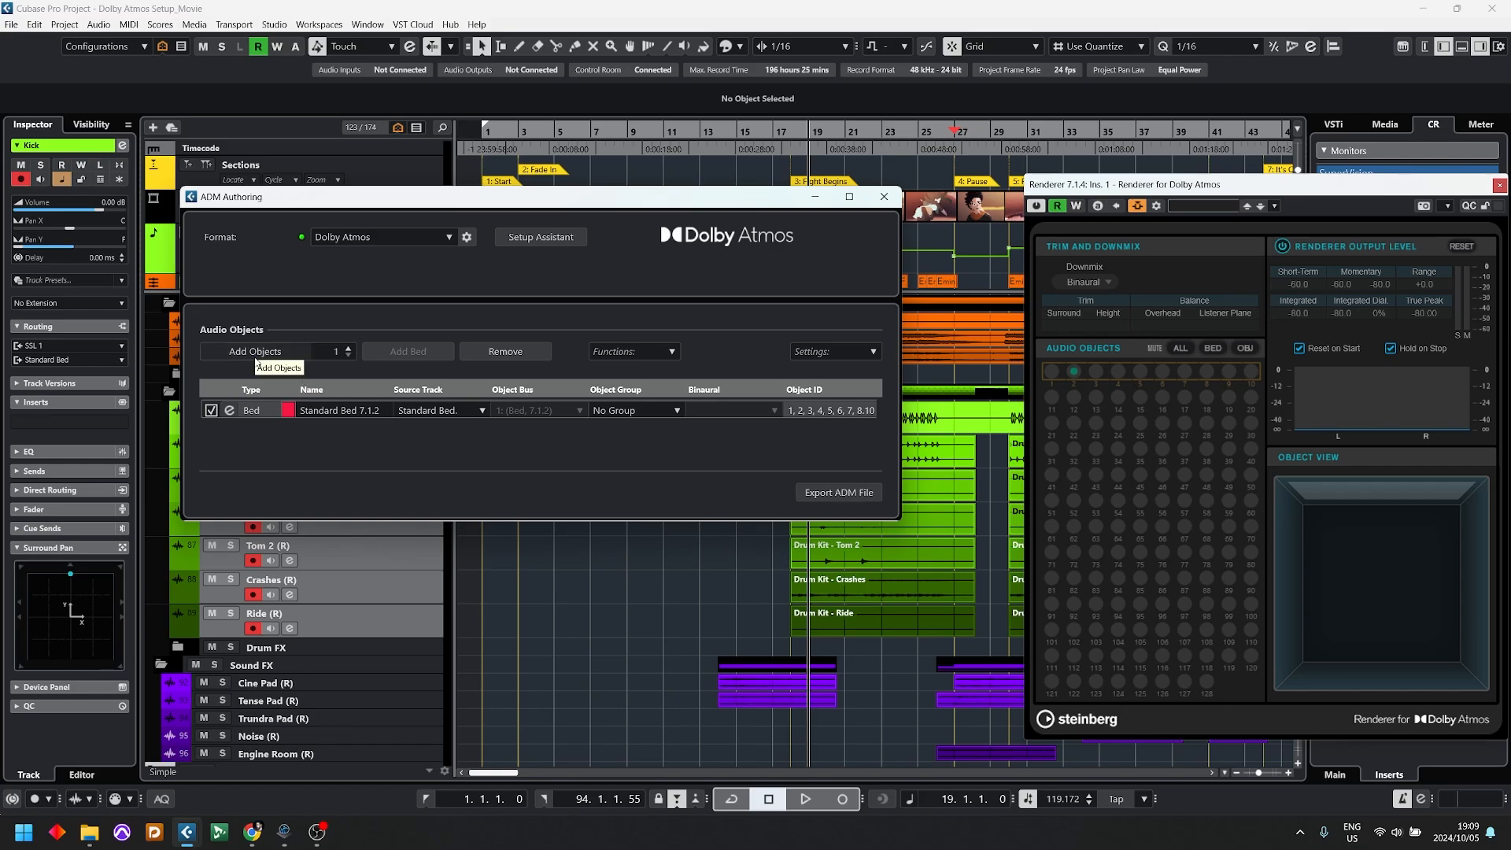
{"action": "left_click", "coordinate": [667, 354]}
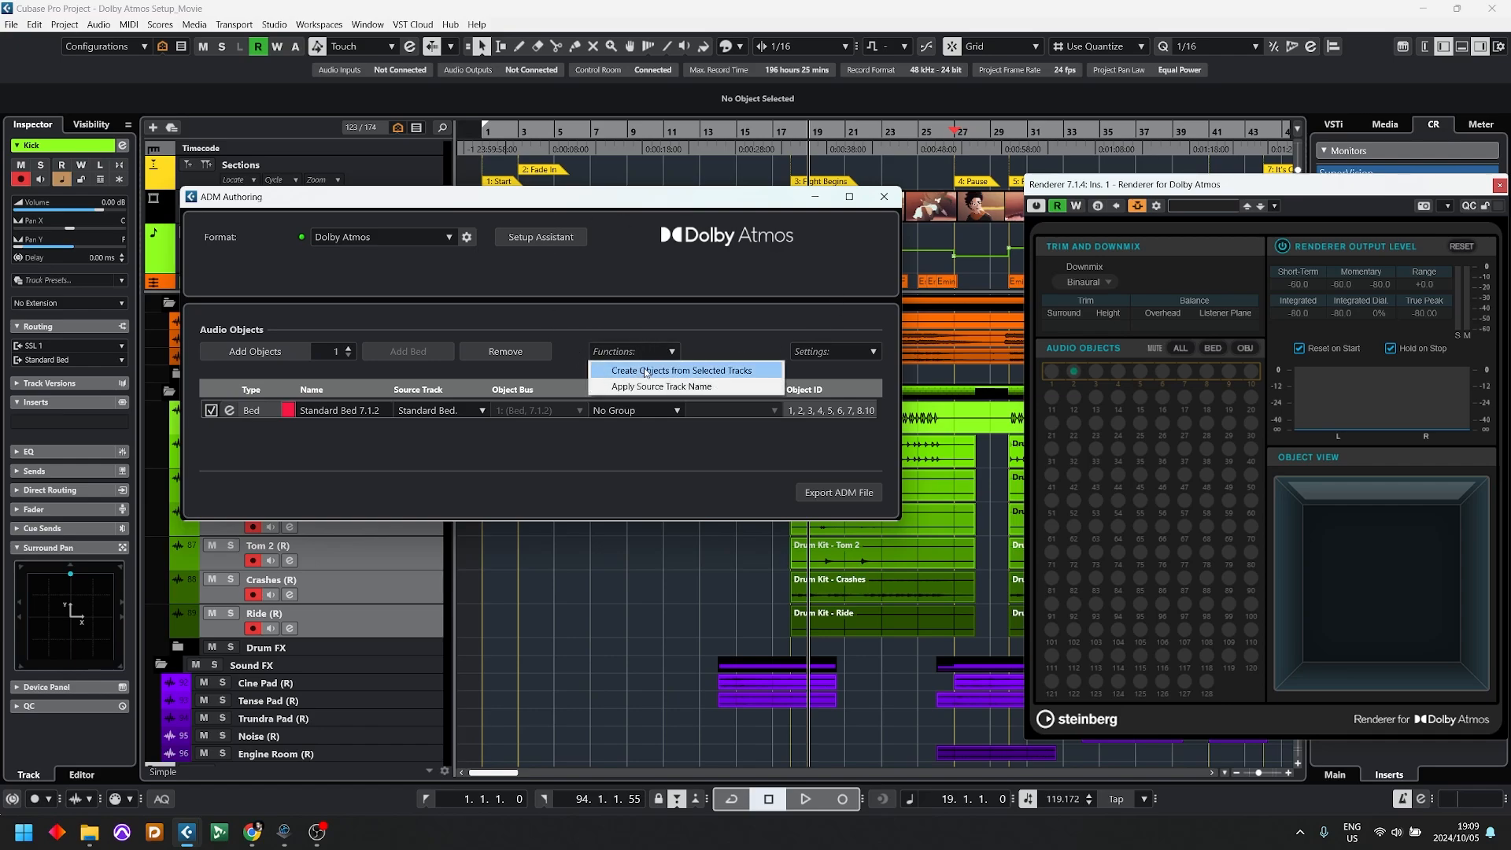
{"action": "left_click", "coordinate": [696, 374]}
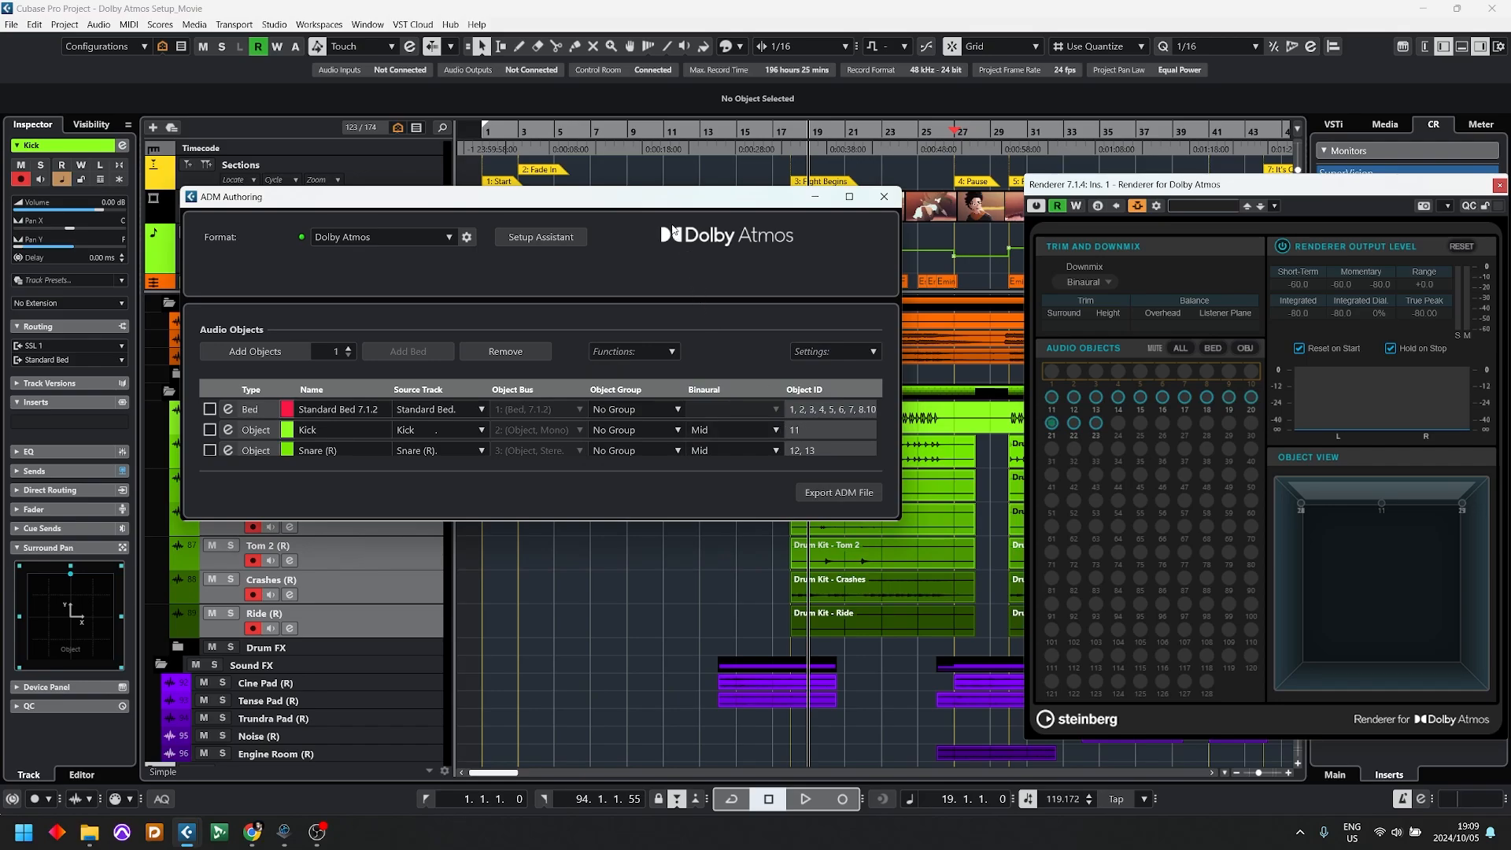
{"action": "left_click_drag", "start_coordinate": [661, 198], "coordinate": [1034, 119]}
Step: Compare the Surround Pan displays of the Kick and Snare (R) tracks
{"action": "left_click", "coordinate": [386, 417]}
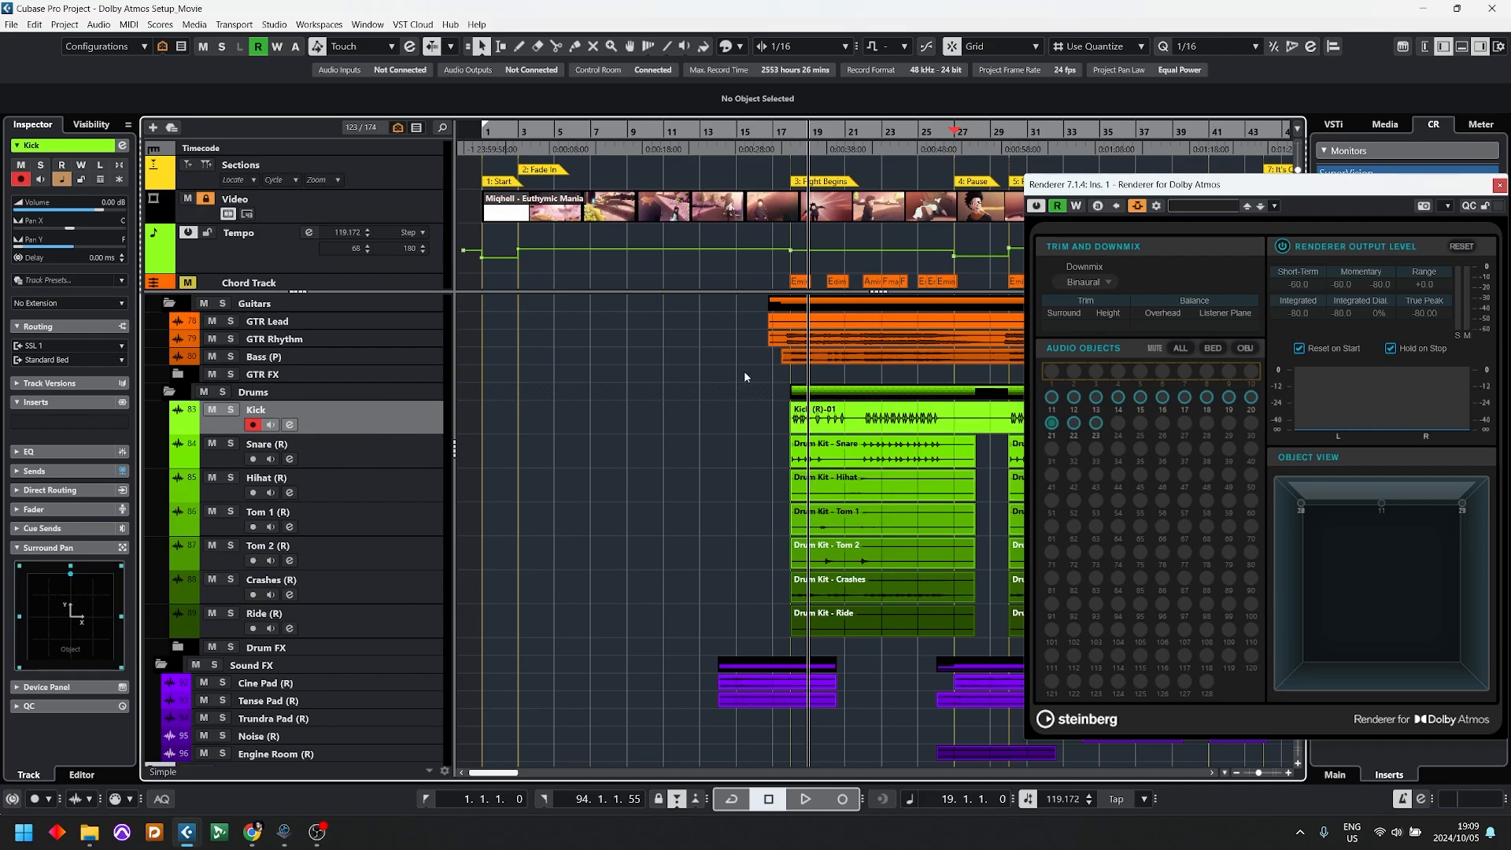
{"action": "key", "text": "g"}
{"action": "key", "text": "g"}
{"action": "key", "text": "g"}
{"action": "key", "text": "h"}
{"action": "key", "text": "h"}
{"action": "key", "text": "h"}
{"action": "key", "text": "g"}
{"action": "key", "text": "g"}
{"action": "left_click", "coordinate": [417, 456]}
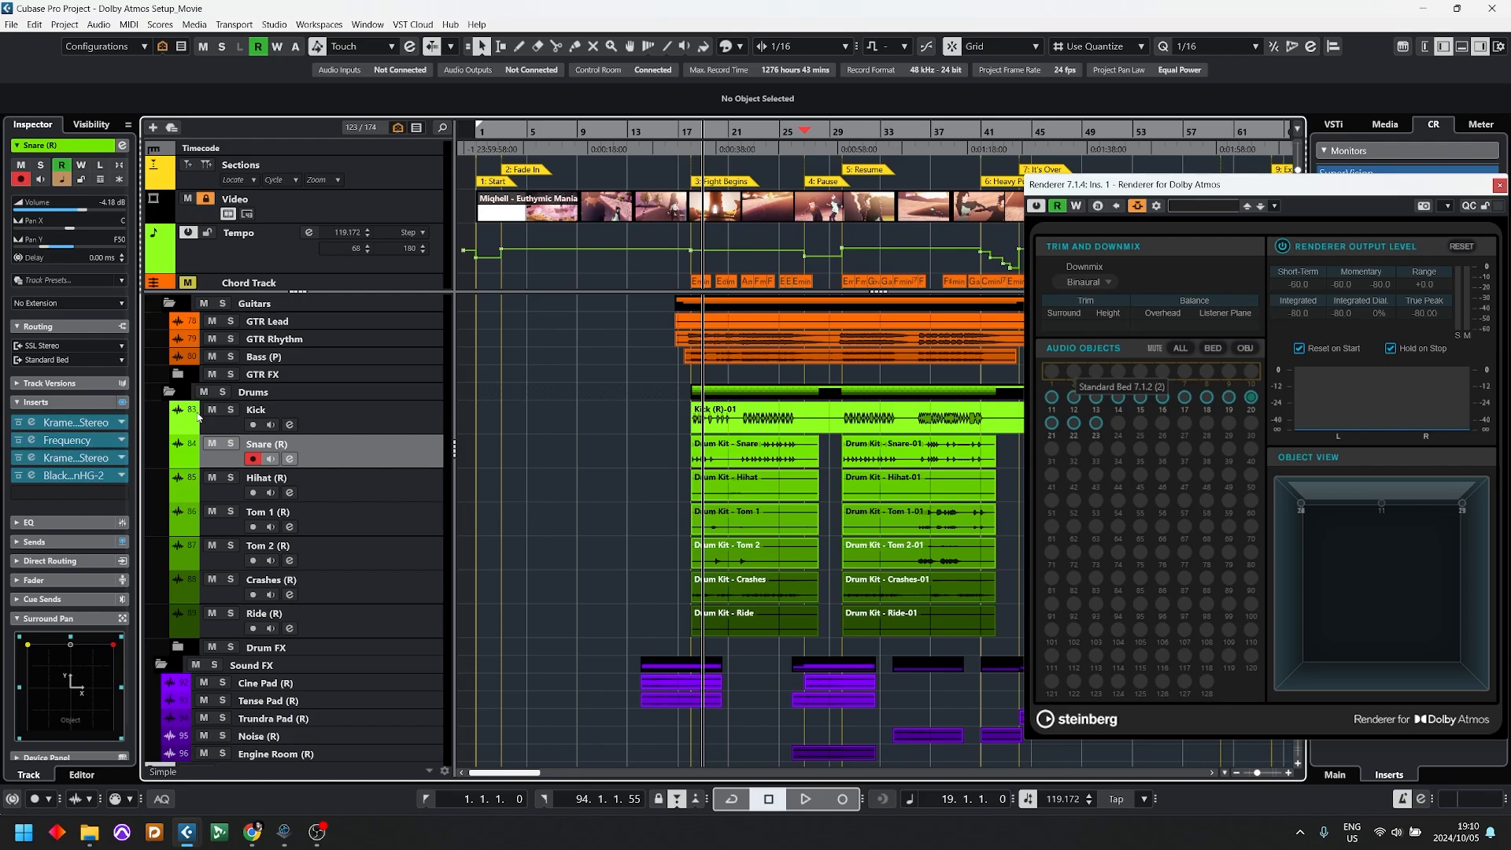
Step: Solo the Kick track and, in its MultiPanner, move the object to about L19, F63 and back to front centre
{"action": "left_click", "coordinate": [230, 409]}
{"action": "left_click", "coordinate": [406, 419]}
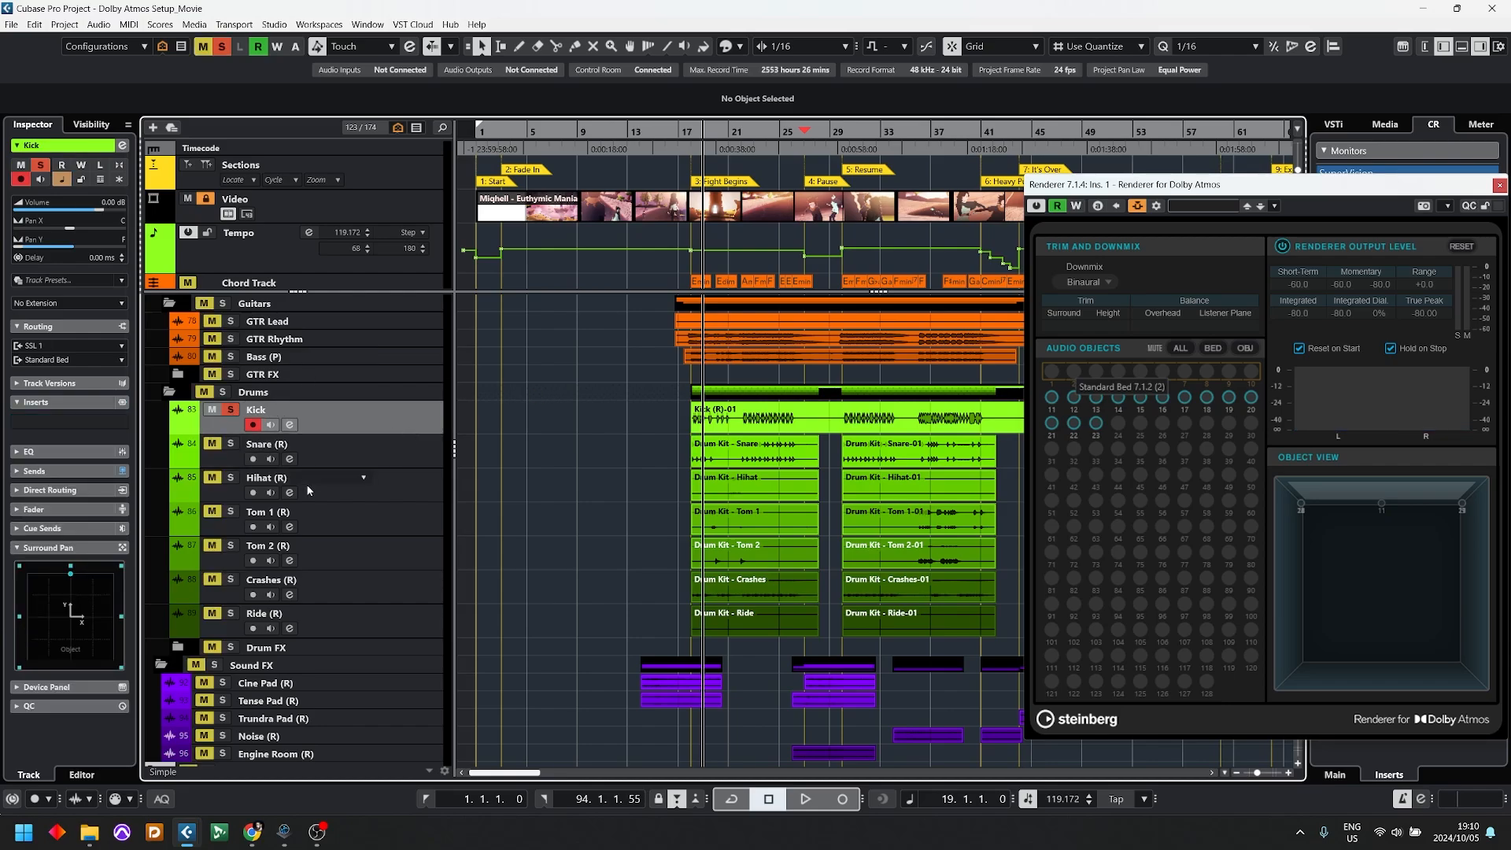
{"action": "double_click", "coordinate": [78, 602]}
{"action": "left_click_drag", "start_coordinate": [509, 276], "coordinate": [490, 323]}
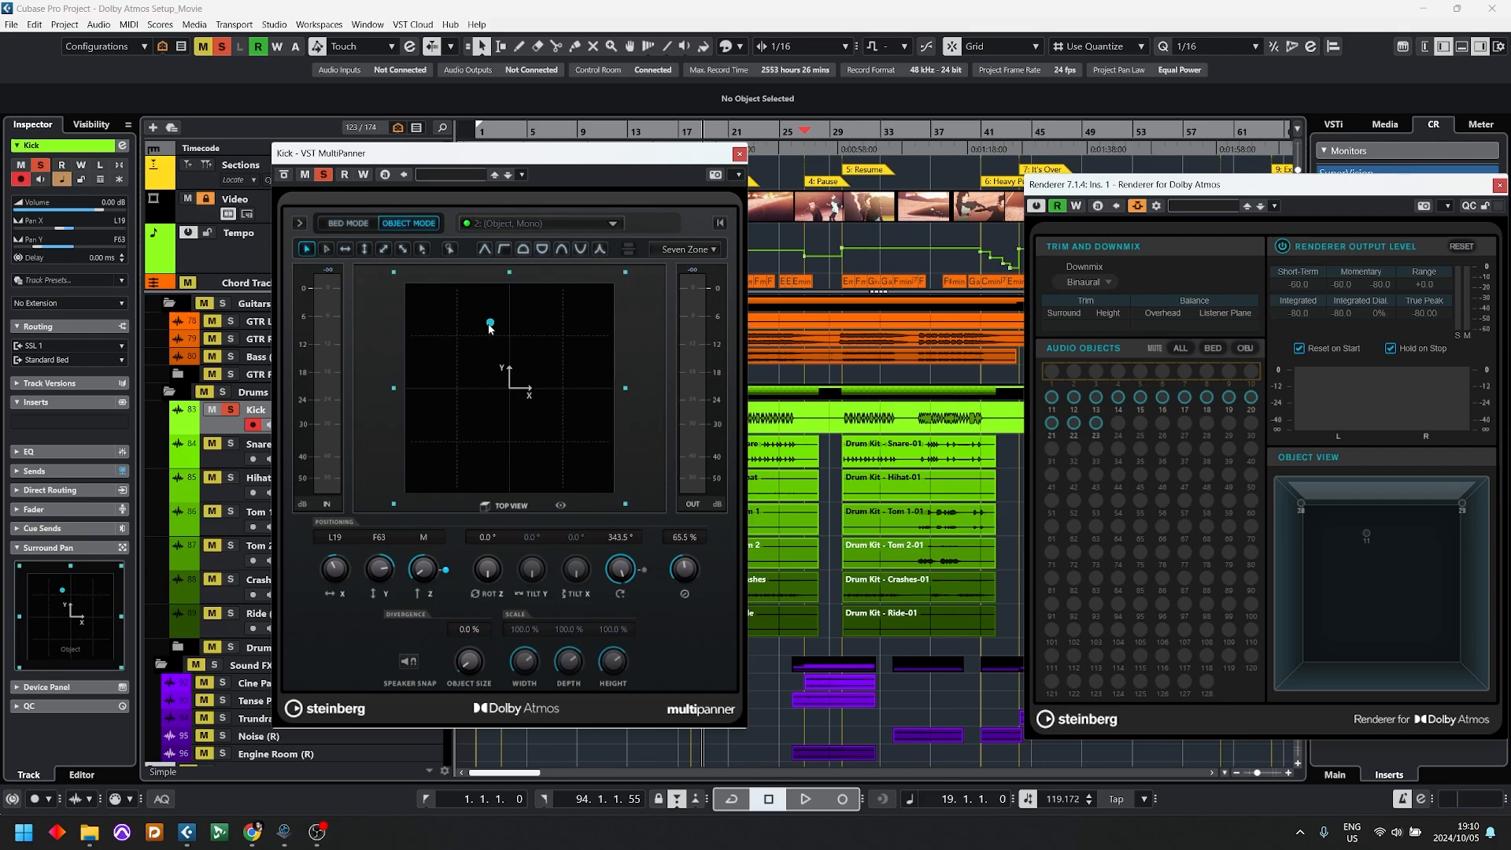
{"action": "left_click_drag", "start_coordinate": [490, 322], "coordinate": [509, 276]}
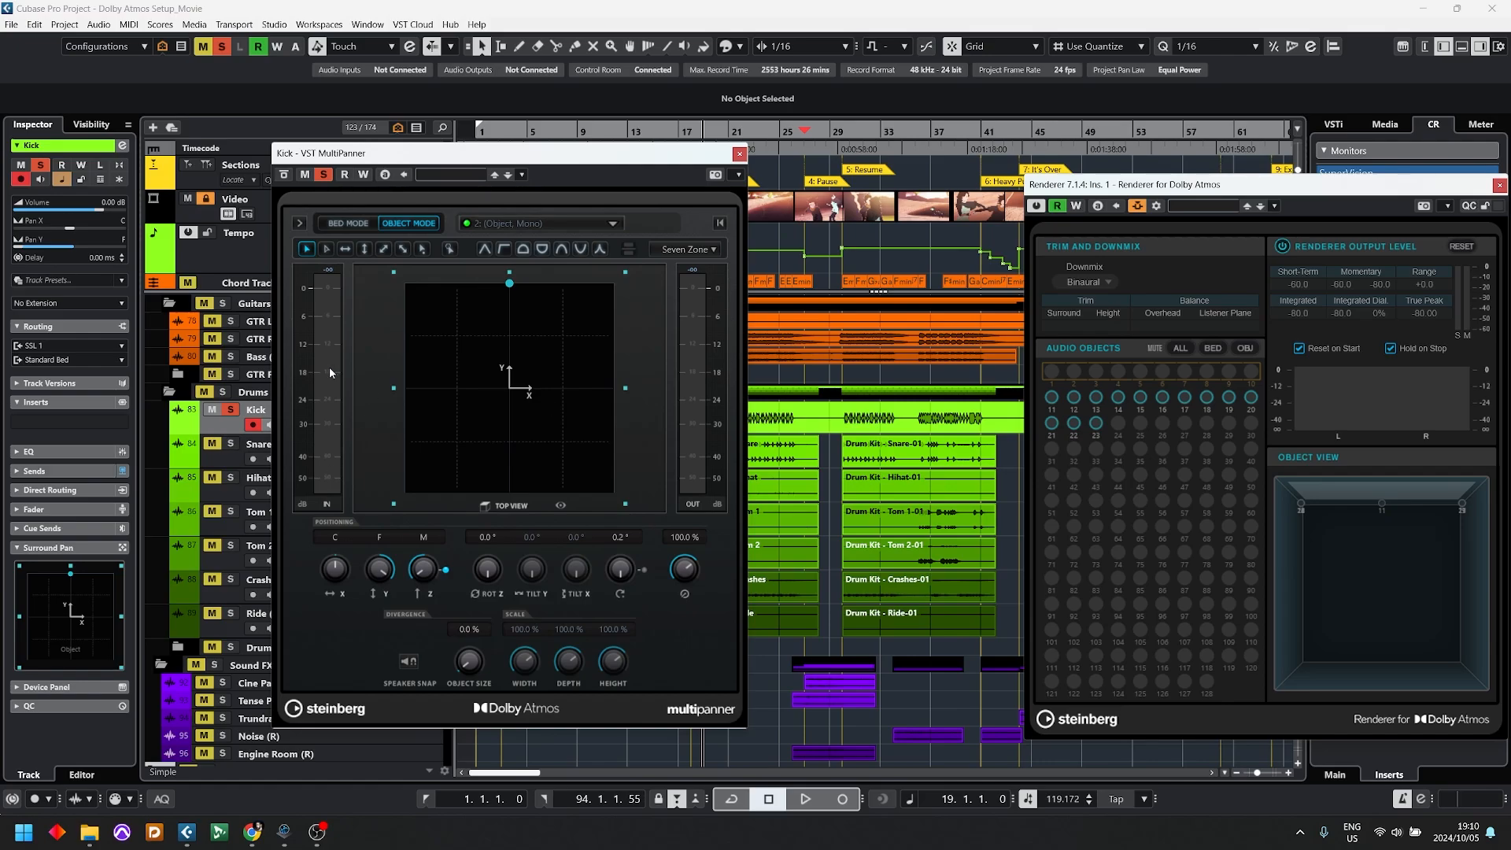
Step: Play the soloed Kick briefly and lower its MultiPanner window to uncover the drum events
{"action": "left_click_drag", "start_coordinate": [551, 157], "coordinate": [526, 301]}
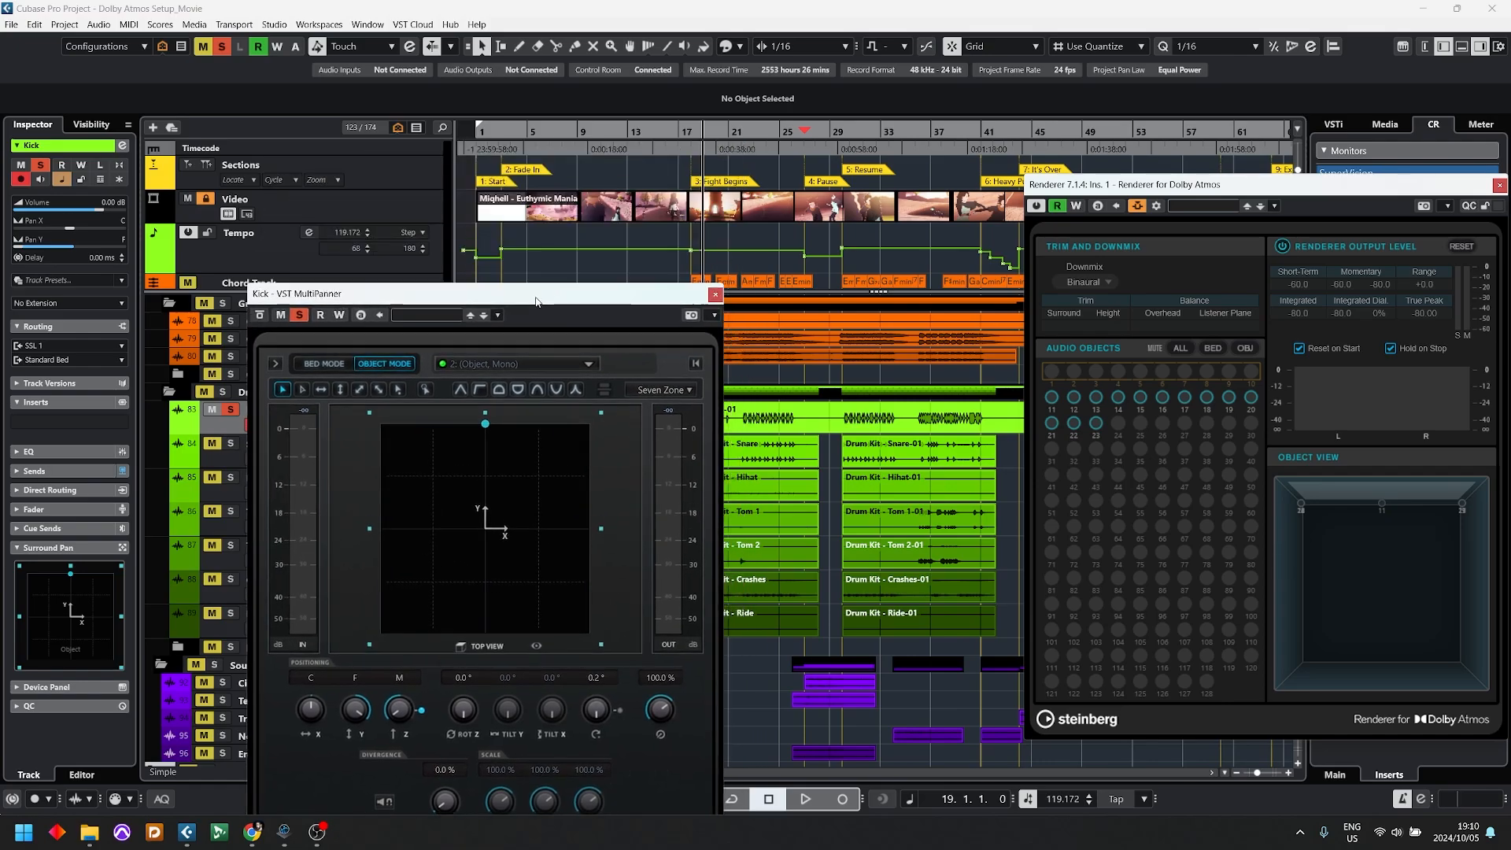
{"action": "key", "text": "space"}
{"action": "left_click_drag", "start_coordinate": [652, 305], "coordinate": [622, 484]}
{"action": "key", "text": "space"}
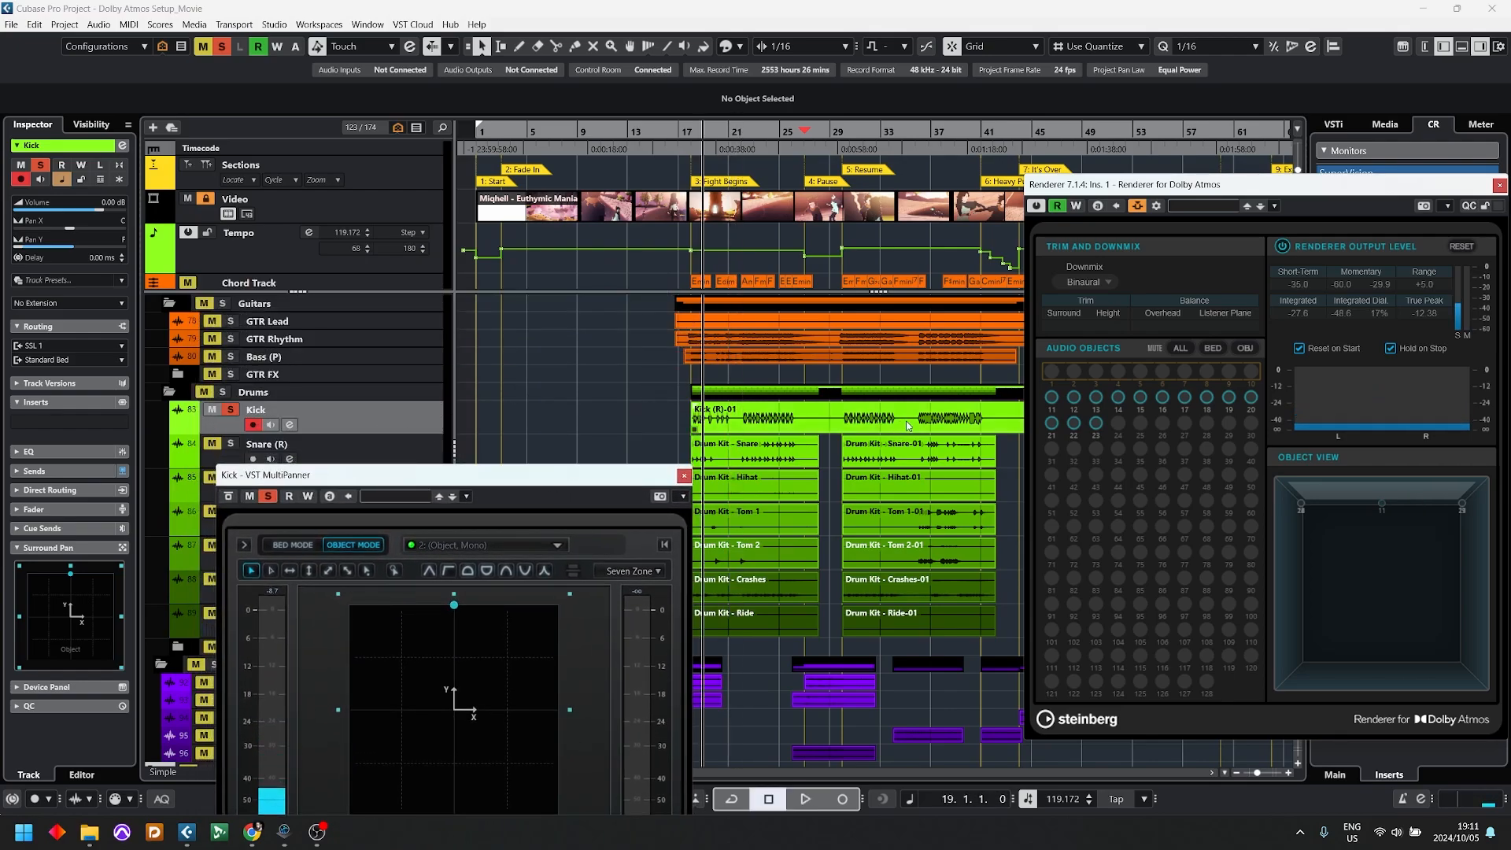
Step: Select the range from 22.1.3.0 to 26.2.3.0 across the drum tracks and activate it as the playback cycle
{"action": "right_click", "coordinate": [905, 423]}
{"action": "left_click", "coordinate": [836, 426]}
{"action": "left_click", "coordinate": [817, 426]}
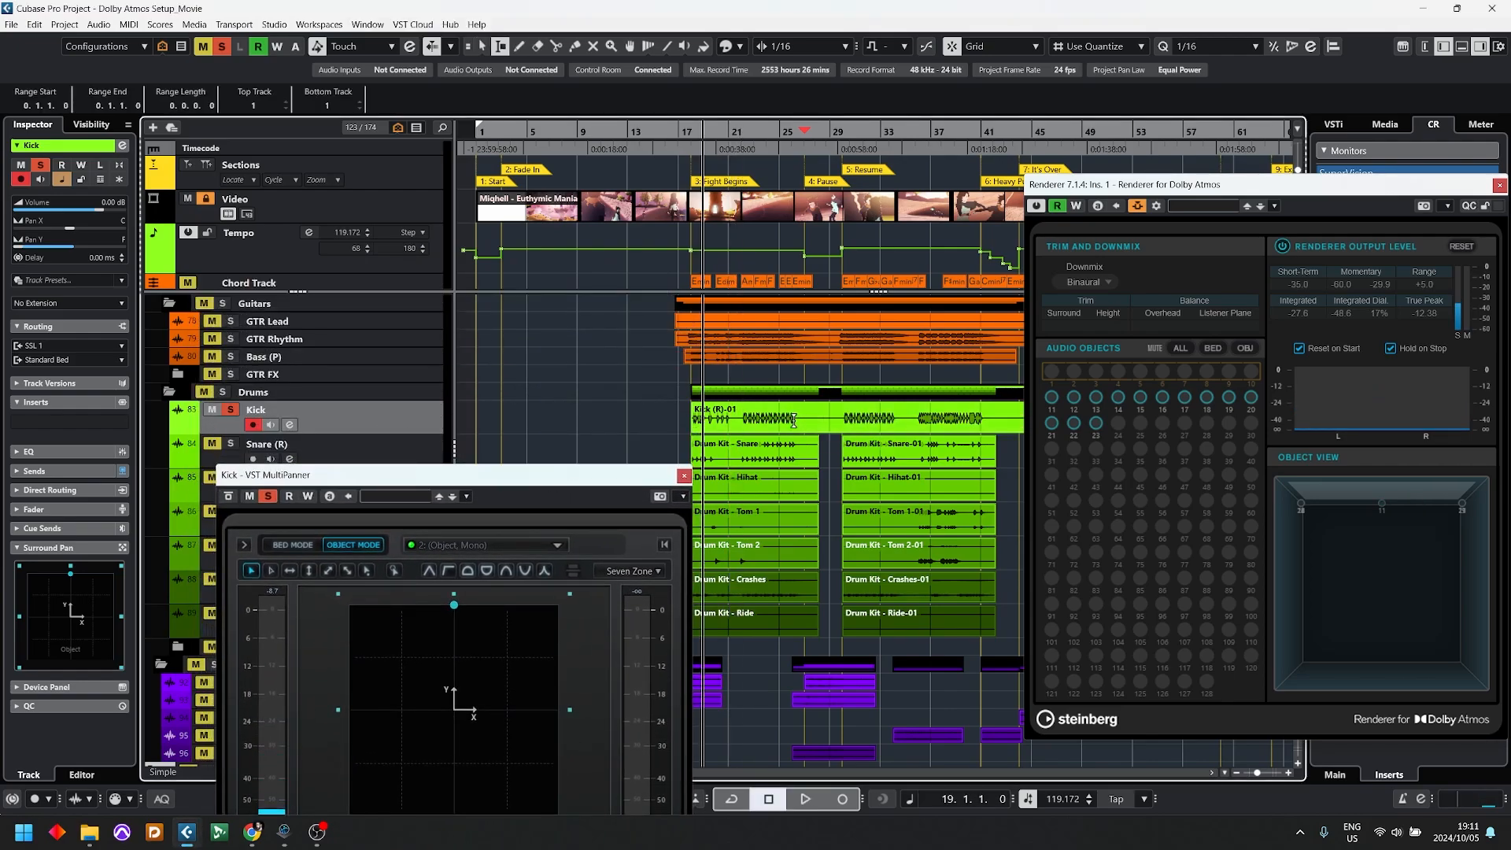
{"action": "left_click_drag", "start_coordinate": [743, 419], "coordinate": [796, 630]}
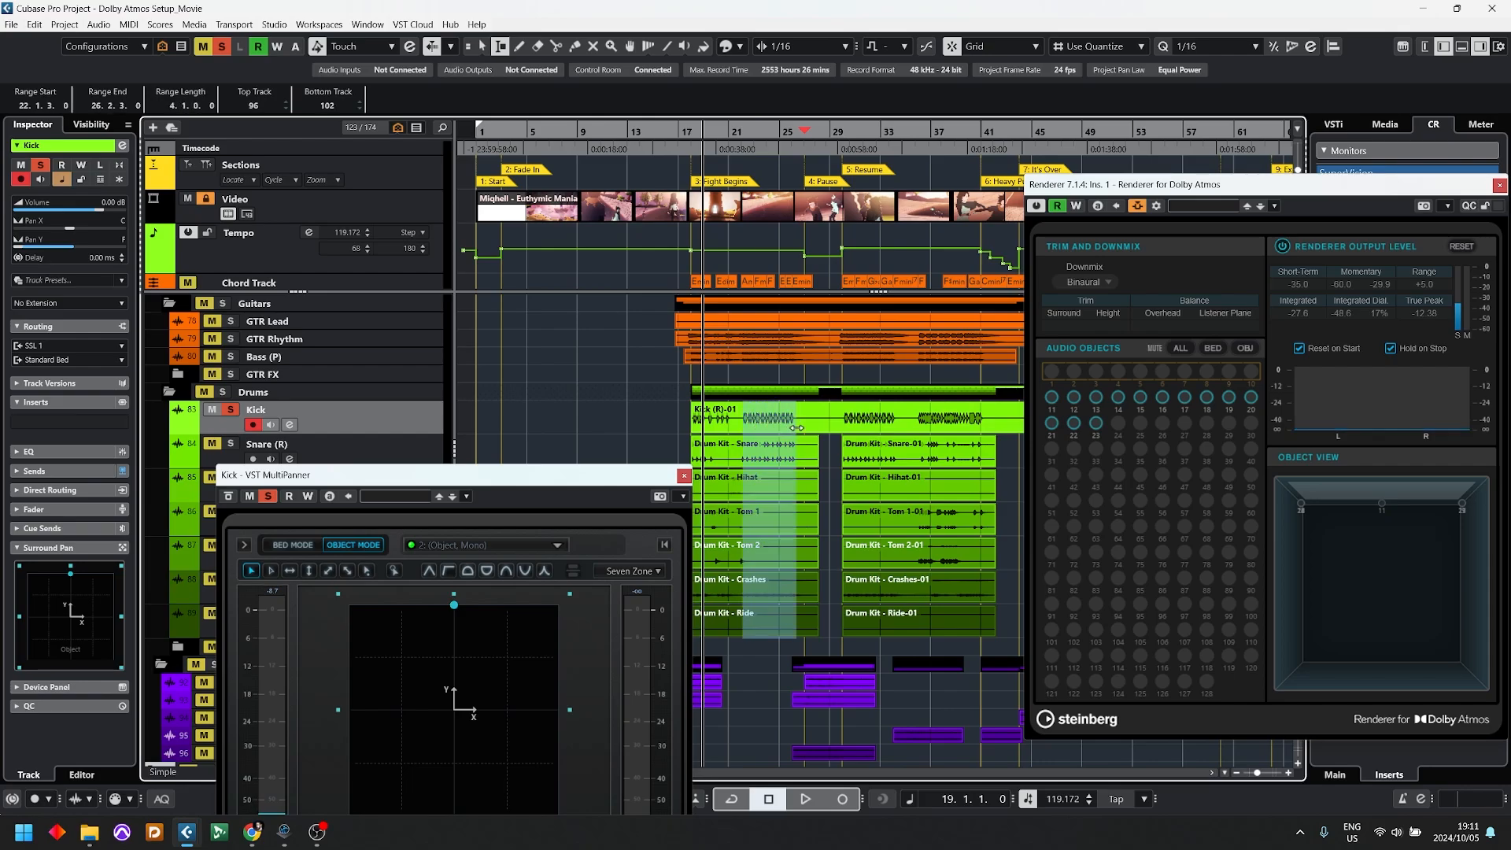
{"action": "left_click", "coordinate": [768, 123]}
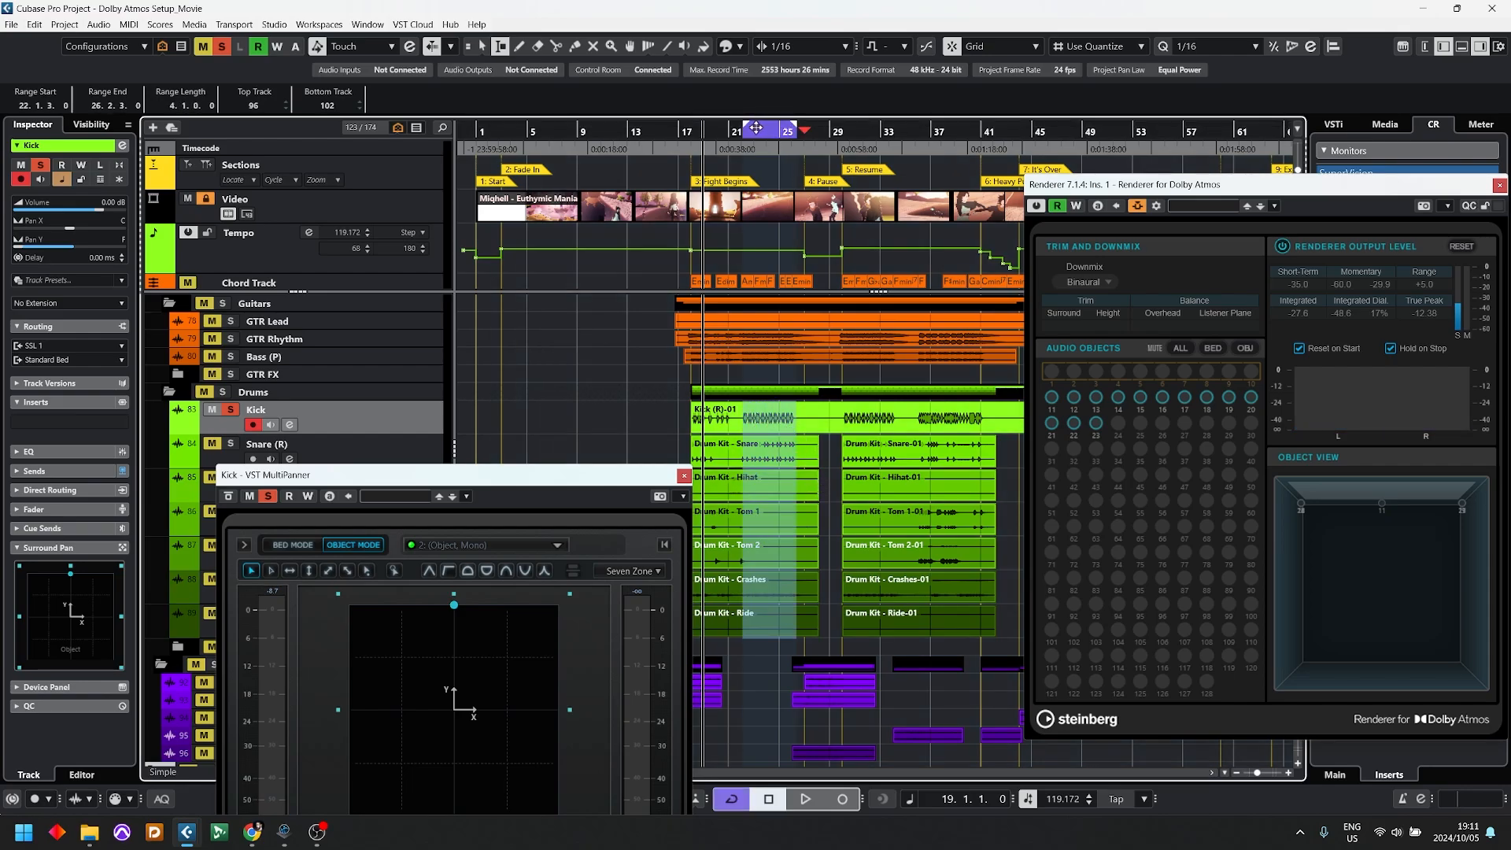
{"action": "left_click", "coordinate": [741, 135]}
Step: Play the cycled Kick section with its MultiPanner in view beside the Renderer to watch the object's signal
{"action": "key", "text": "space"}
{"action": "left_click_drag", "start_coordinate": [470, 481], "coordinate": [600, 342]}
{"action": "left_click_drag", "start_coordinate": [582, 278], "coordinate": [624, 262]}
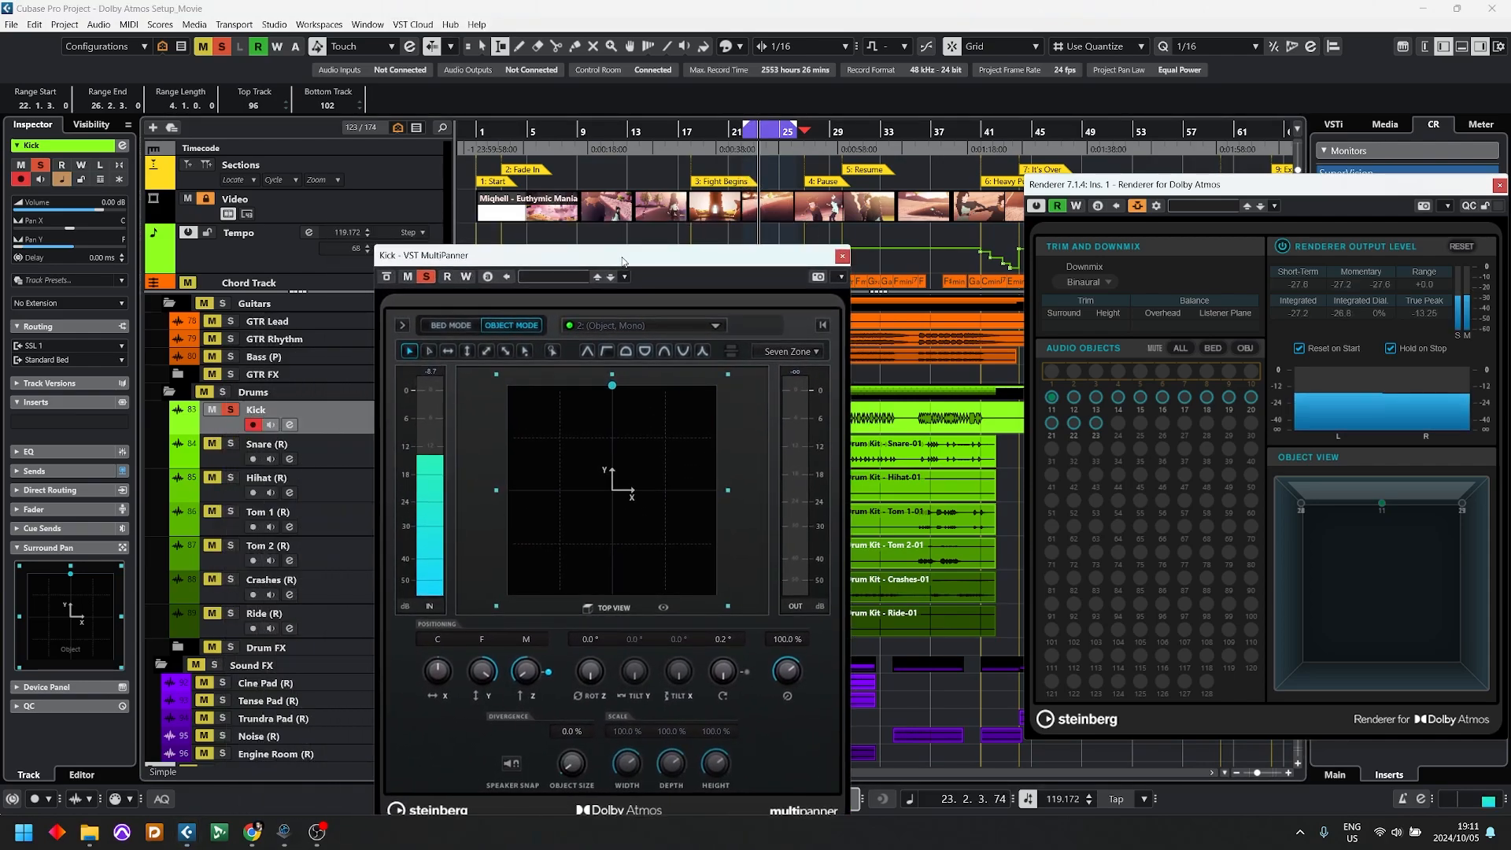
Step: Solo Snare (R) as well, replace the Kick's MultiPanner window with the one for Snare (R), and stop playback
{"action": "left_click", "coordinate": [230, 444]}
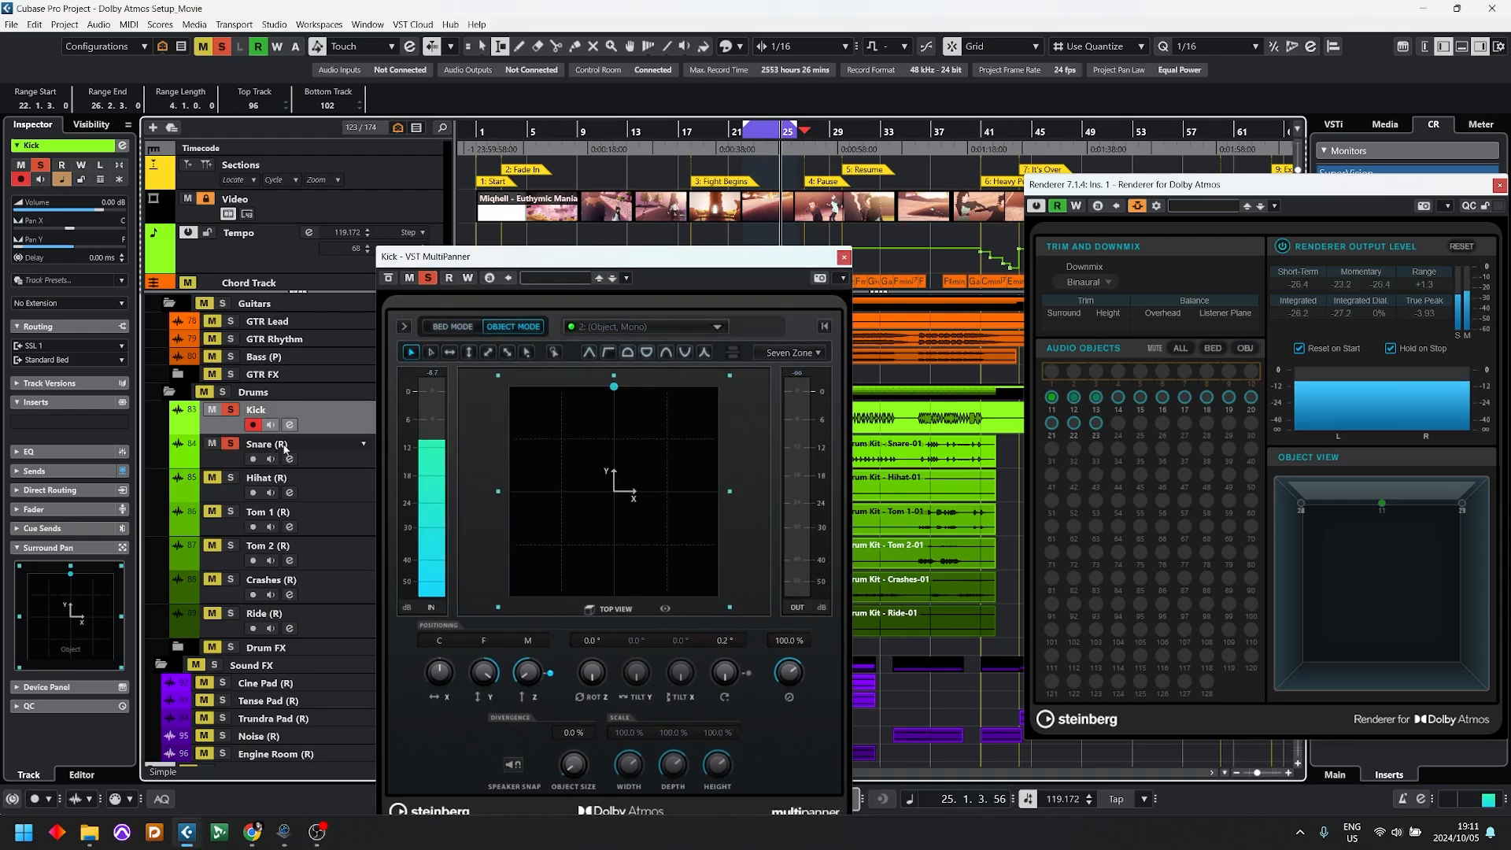
{"action": "left_click", "coordinate": [352, 460]}
{"action": "left_click", "coordinate": [843, 257]}
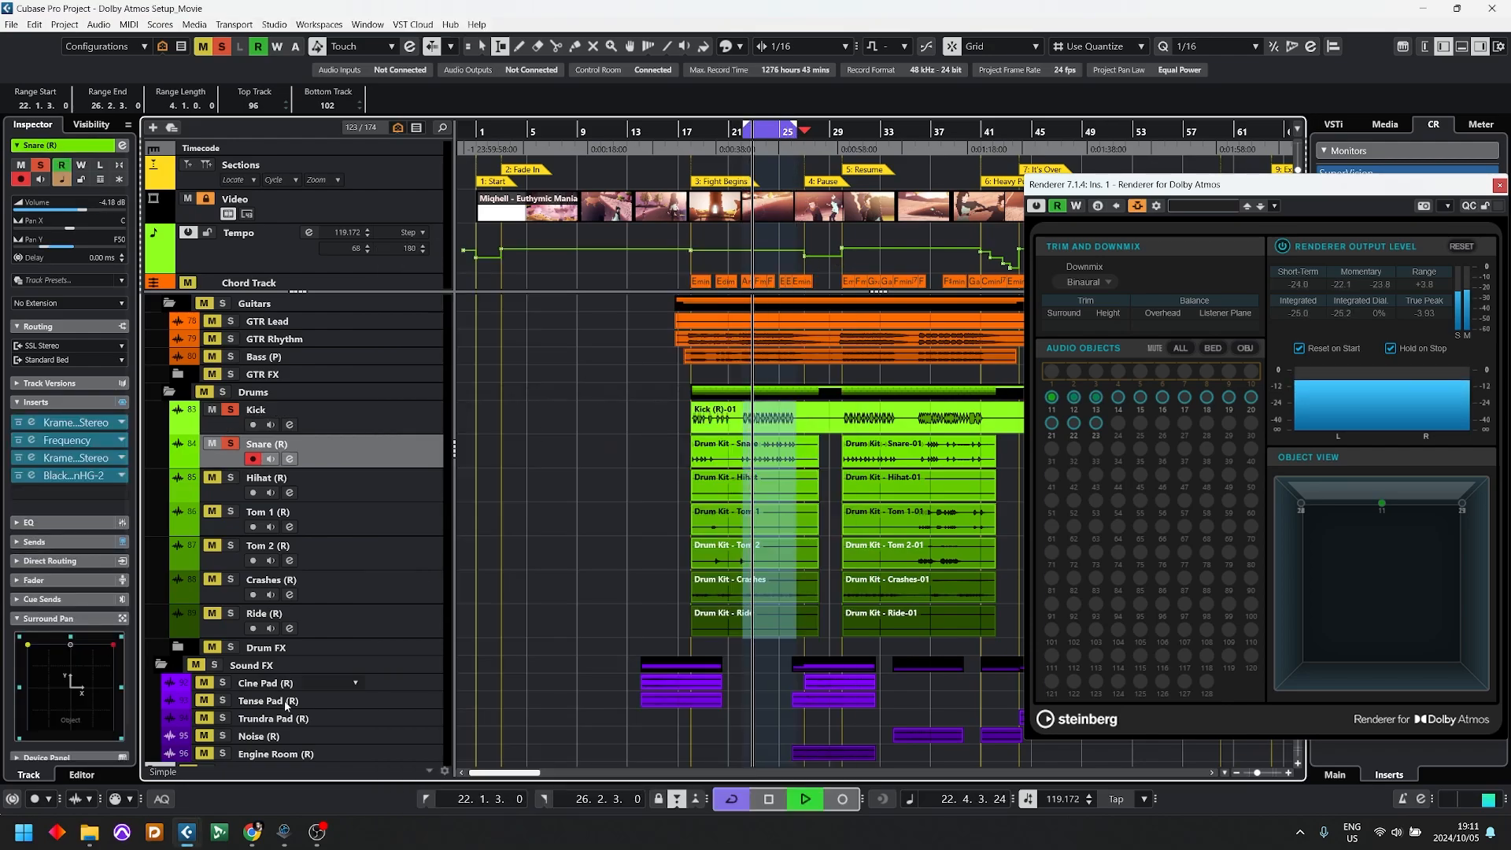
{"action": "double_click", "coordinate": [90, 690]}
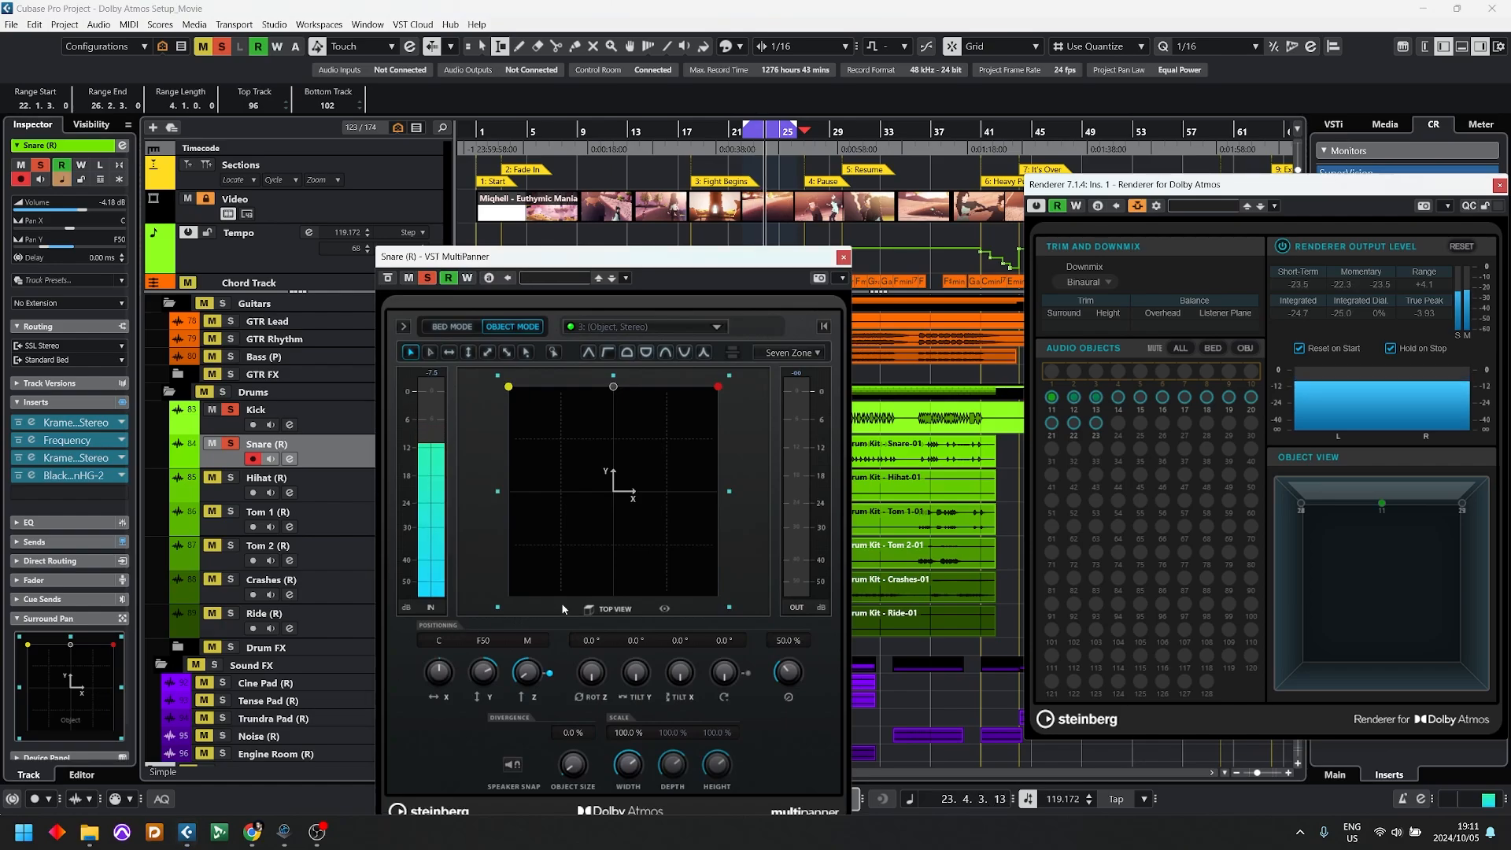
{"action": "key", "text": "space"}
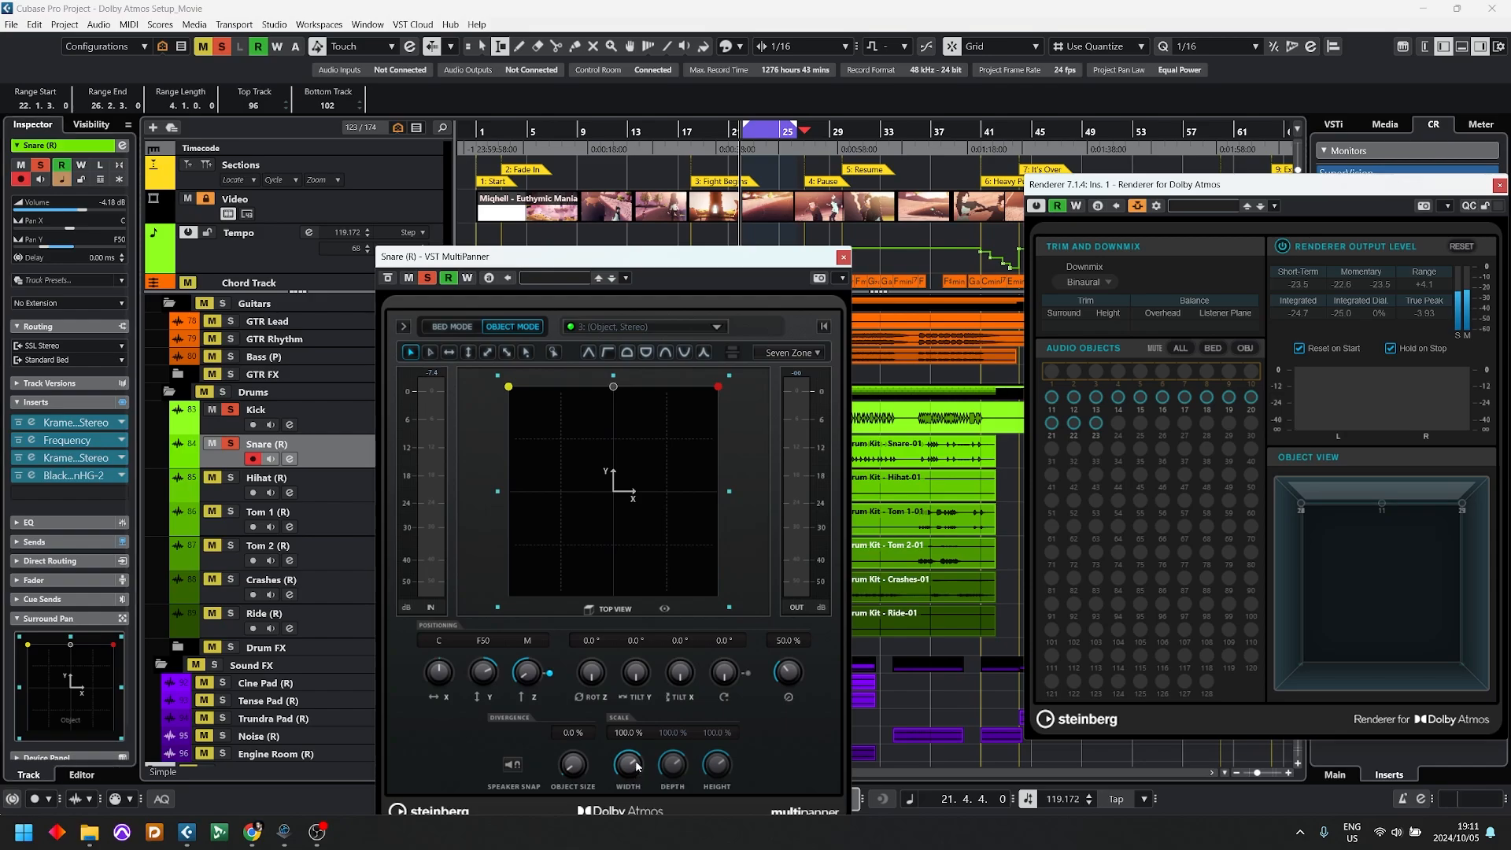
Step: Set the Snare (R) object's width scale to 0.0 %, move it fully to the front, and audition the loop
{"action": "left_click_drag", "start_coordinate": [638, 768], "coordinate": [634, 808]}
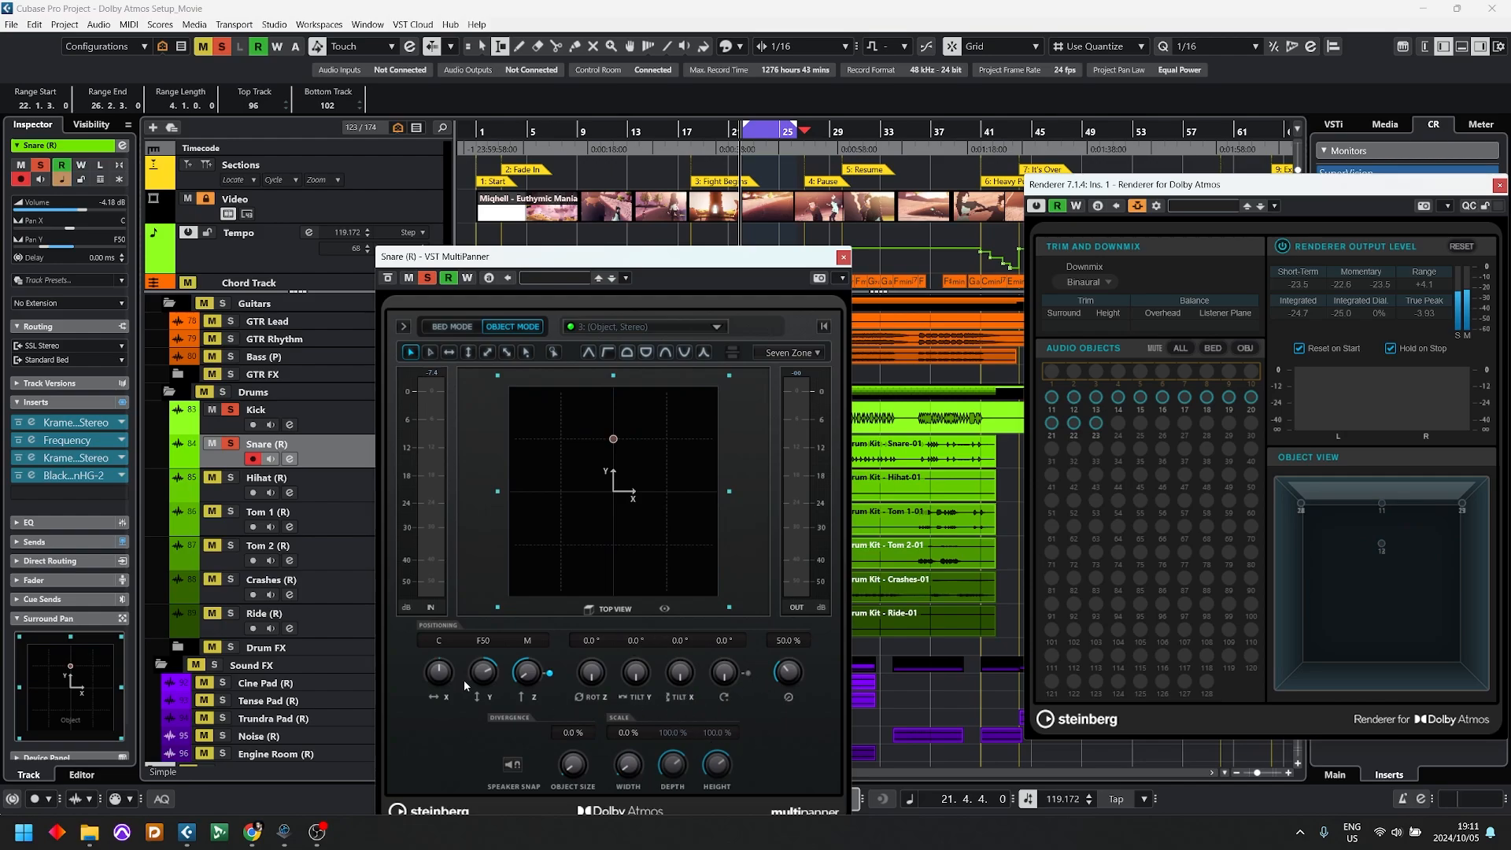
{"action": "left_click_drag", "start_coordinate": [493, 682], "coordinate": [497, 625]}
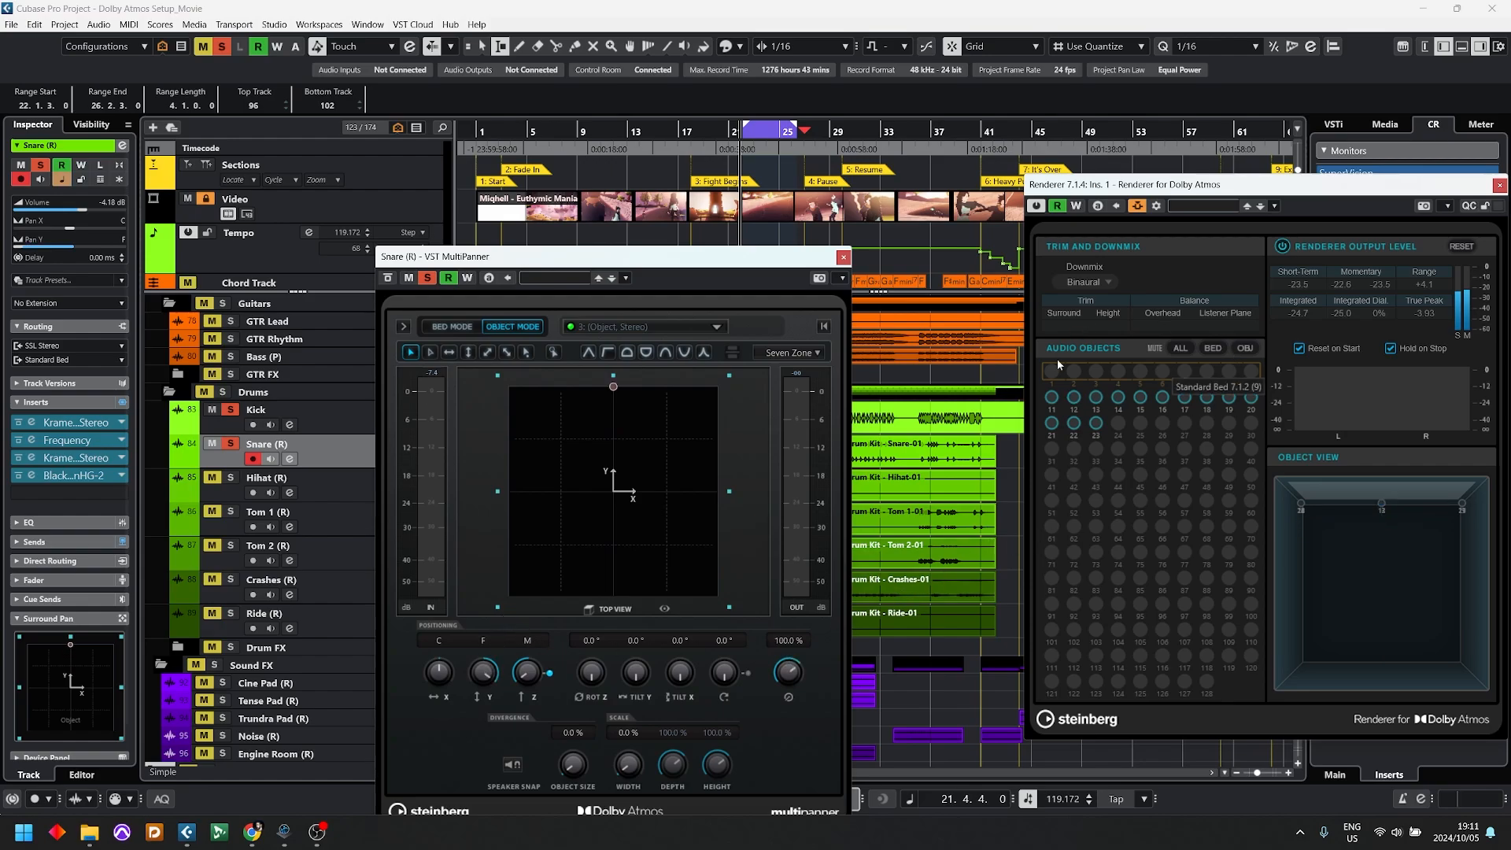
{"action": "key", "text": "space"}
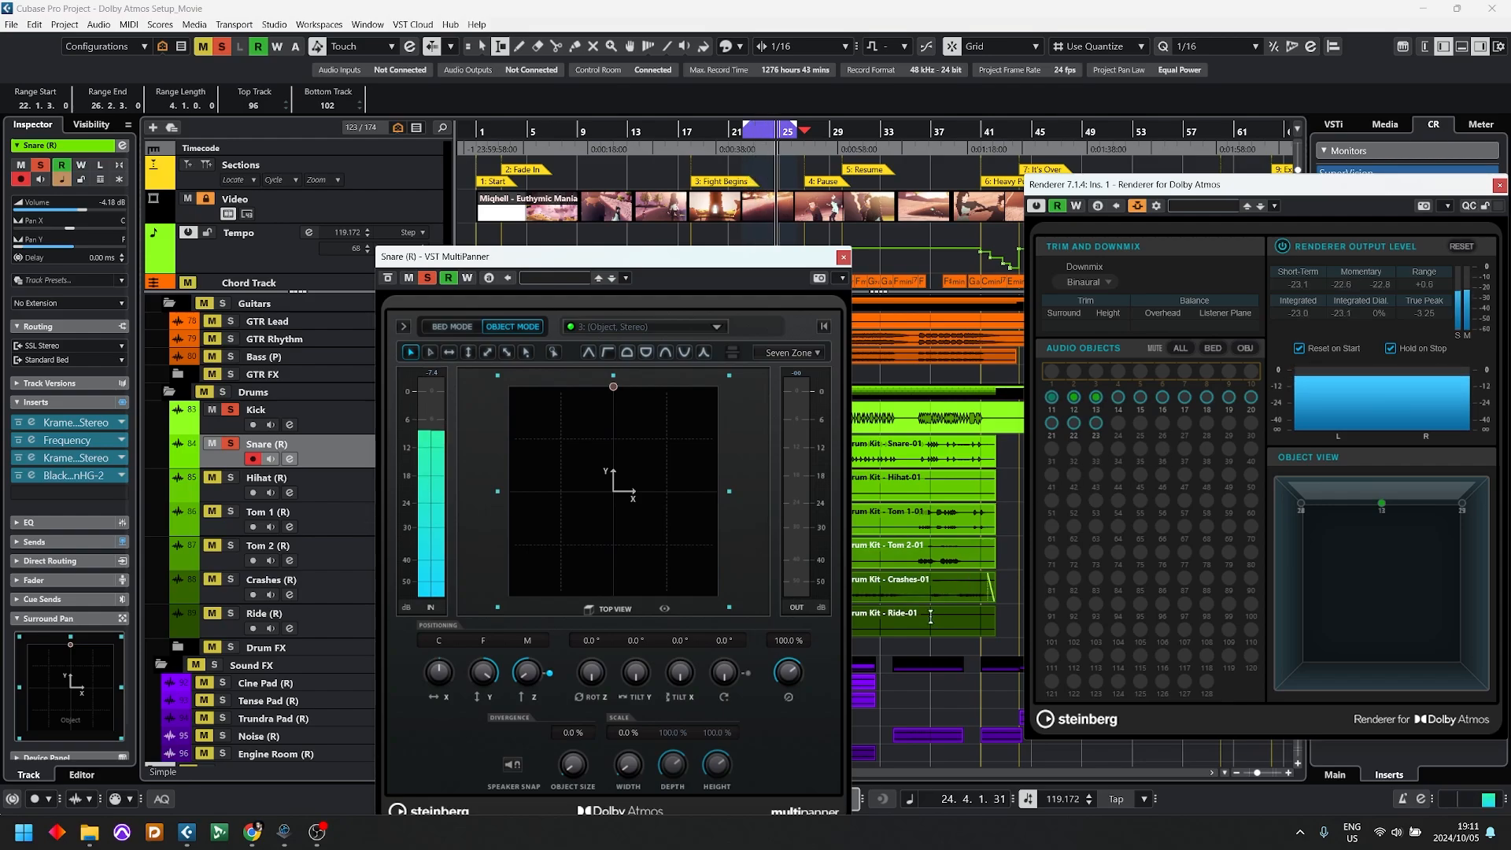
{"action": "key", "text": "space"}
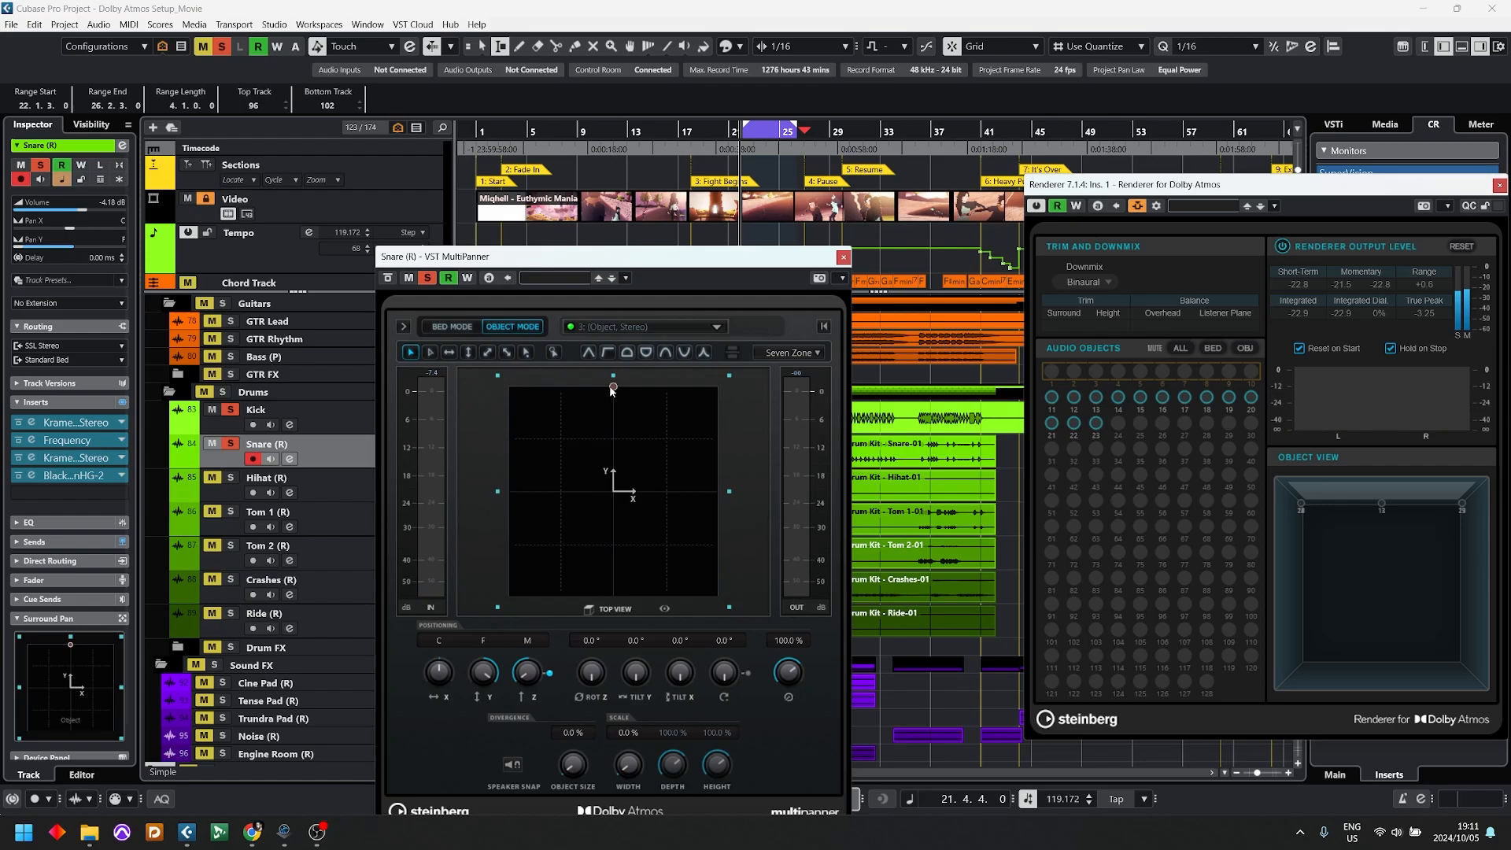
Step: Move the Snare (R) object to the middle of the room's left side, at about R1
{"action": "left_click_drag", "start_coordinate": [615, 391], "coordinate": [507, 497]}
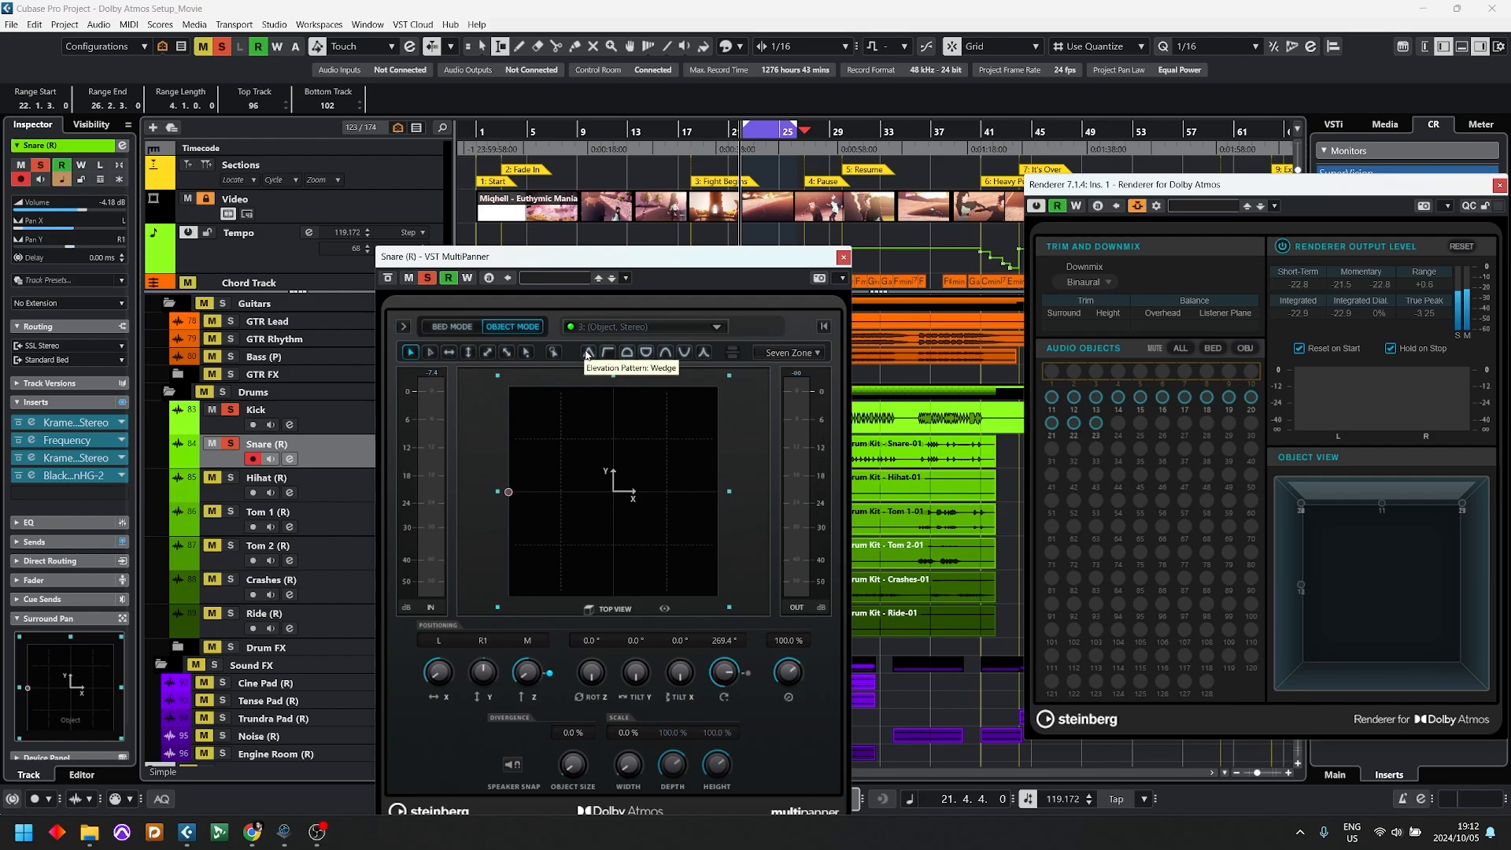
Step: Audition the Snare (R) loop, move its object inward to about L54, and return it to the room's left side at F1
{"action": "key", "text": "space"}
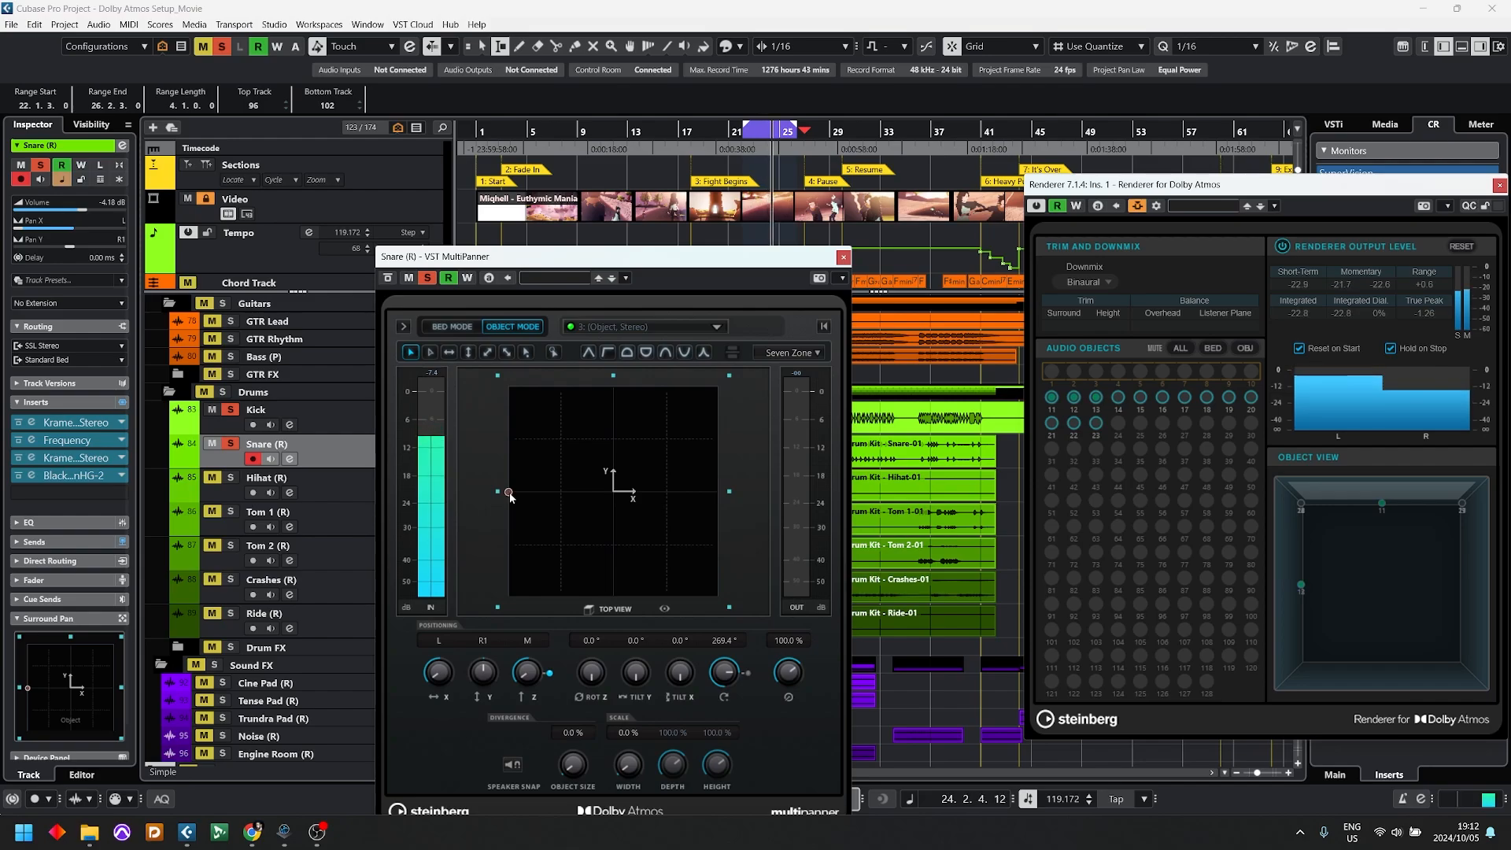
{"action": "left_click_drag", "start_coordinate": [509, 493], "coordinate": [559, 495]}
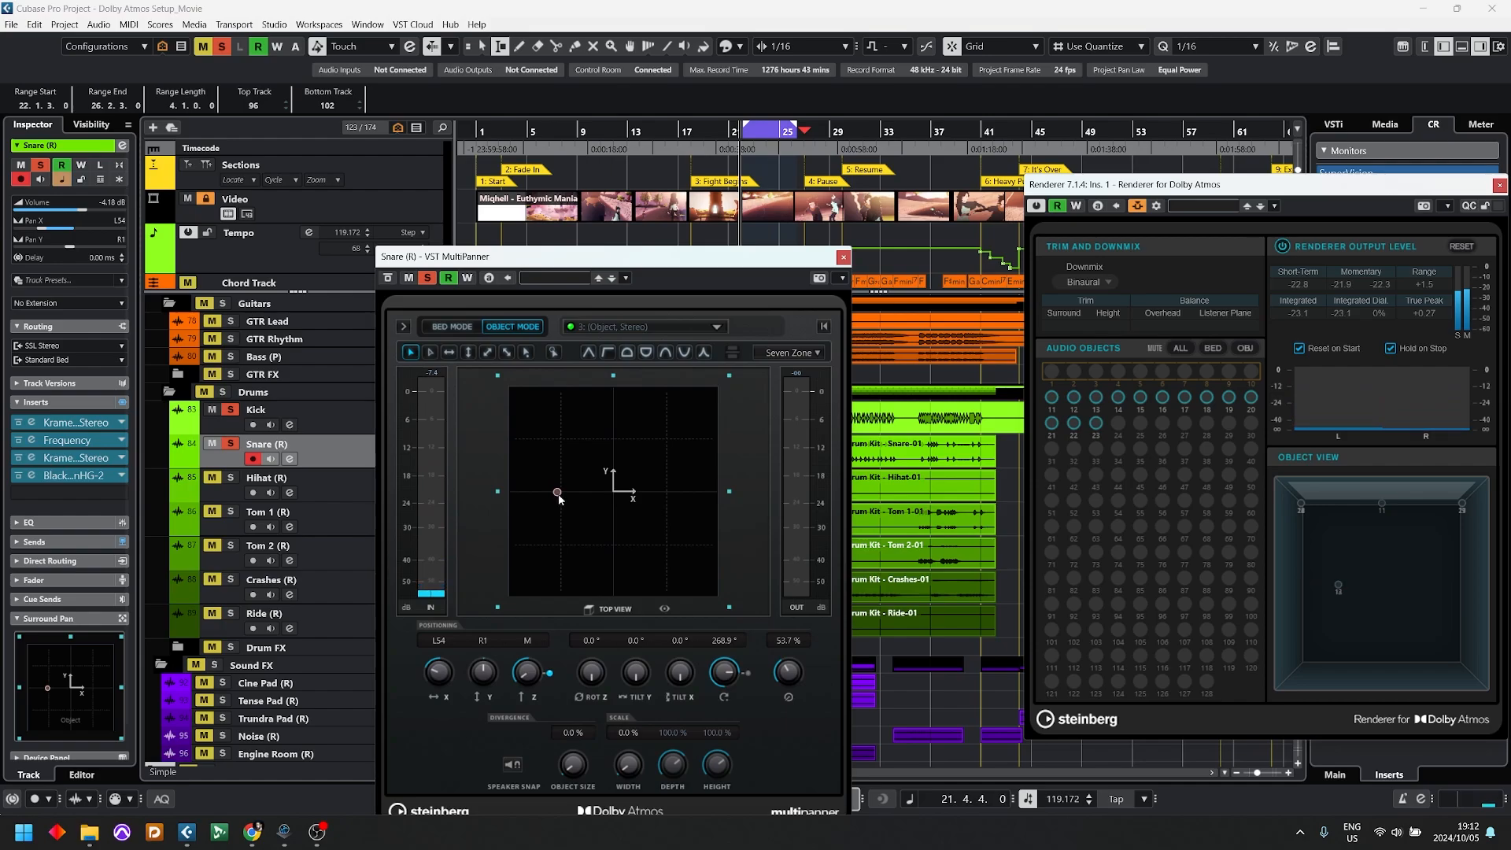
{"action": "left_click_drag", "start_coordinate": [562, 491], "coordinate": [425, 491]}
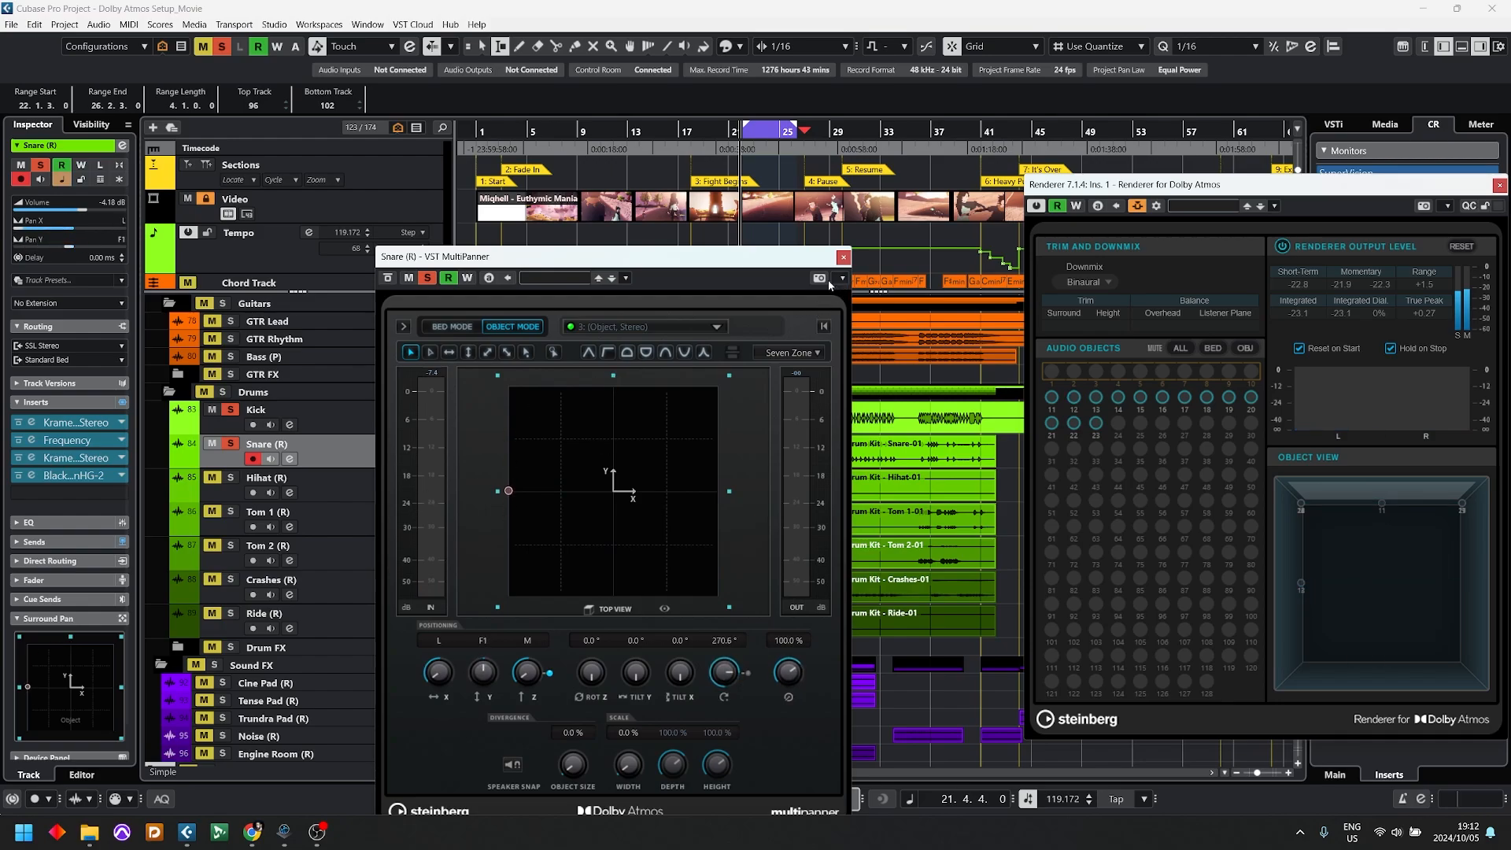
Step: Solo Hihat (R) as well and replace the Snare (R) MultiPanner window with the one for Hihat (R)
{"action": "left_click", "coordinate": [842, 257]}
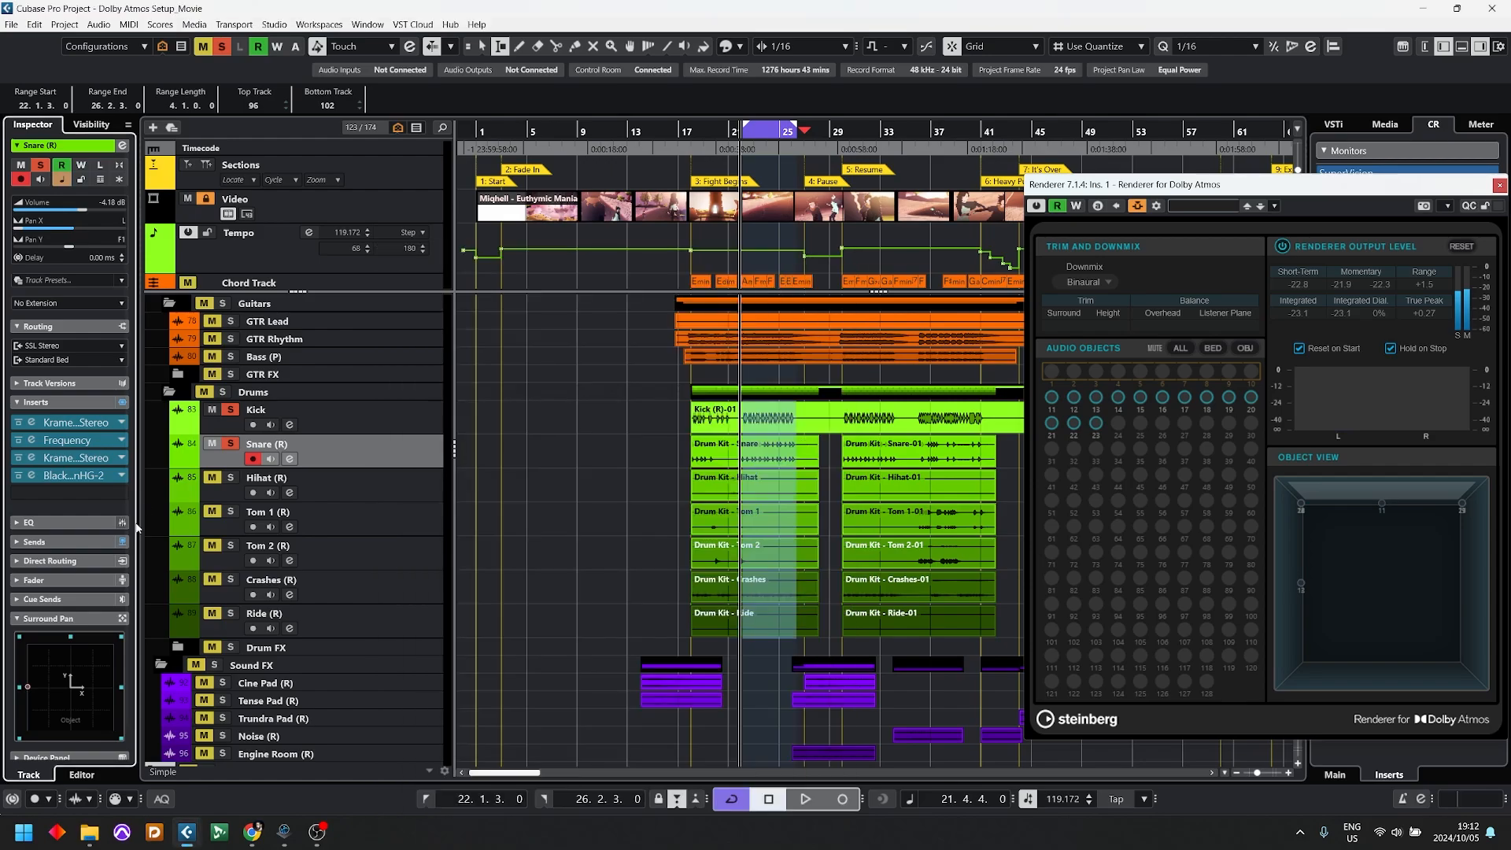
{"action": "left_click", "coordinate": [230, 477]}
{"action": "left_click", "coordinate": [382, 489]}
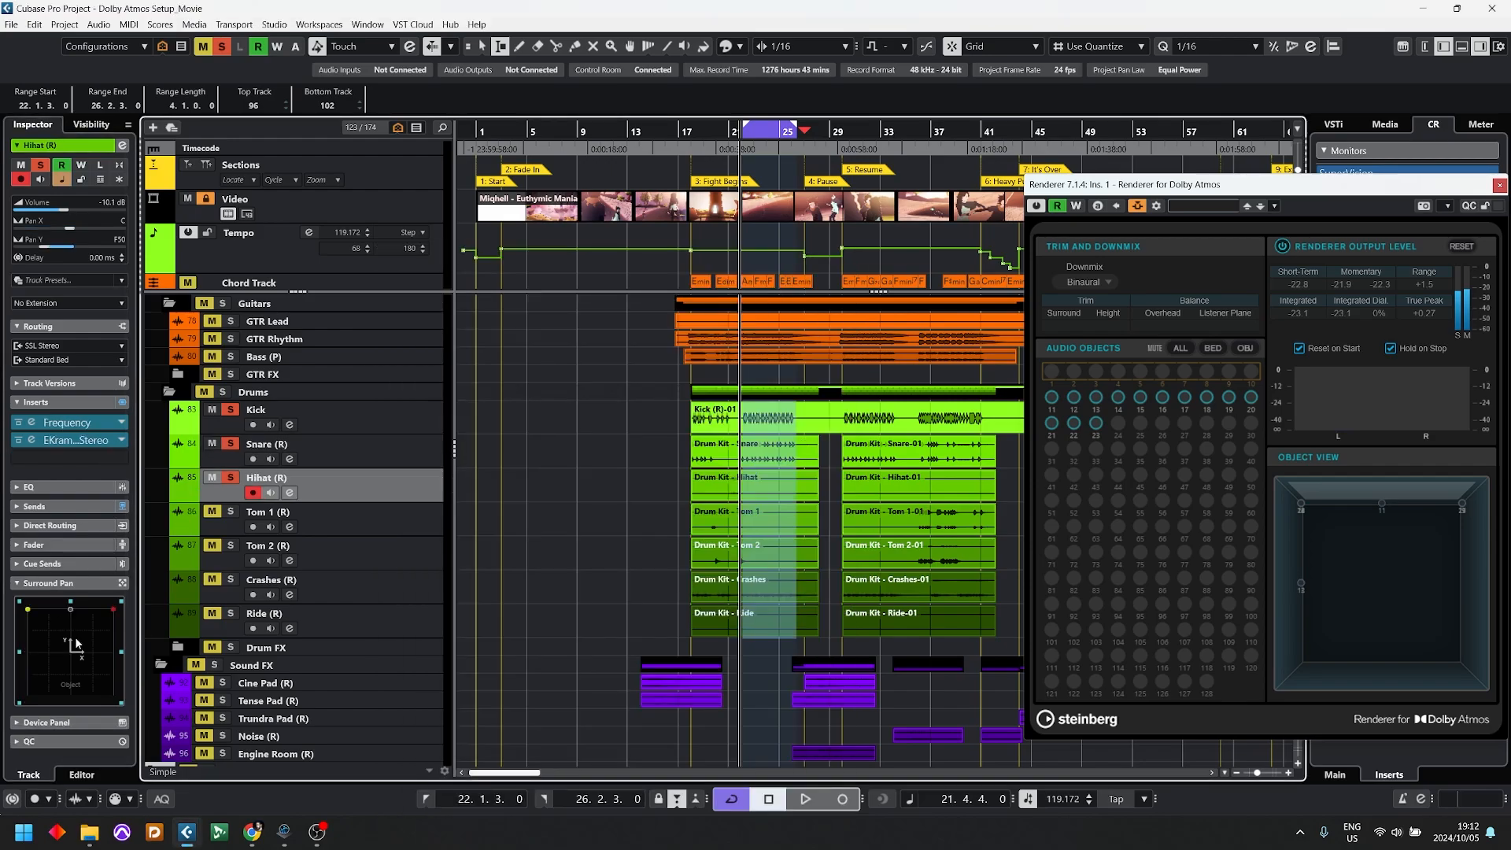
{"action": "double_click", "coordinate": [70, 685]}
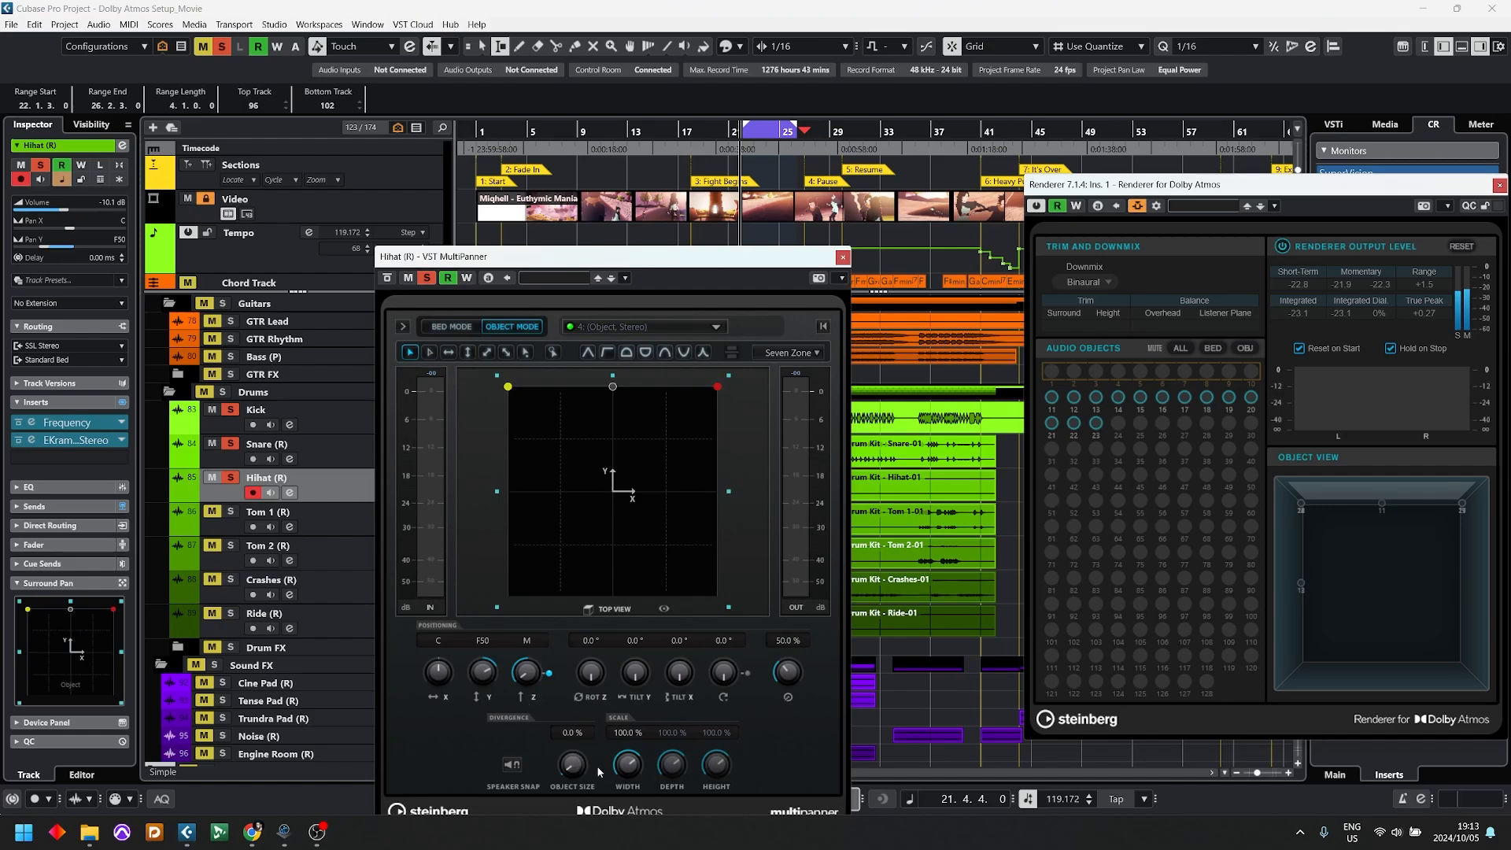
Step: Set the Hihat (R) object's width scale to 0.0 %, move it to the room's front right corner, and briefly audition the loop
{"action": "left_click_drag", "start_coordinate": [627, 763], "coordinate": [627, 794]}
{"action": "left_click_drag", "start_coordinate": [612, 428], "coordinate": [742, 366]}
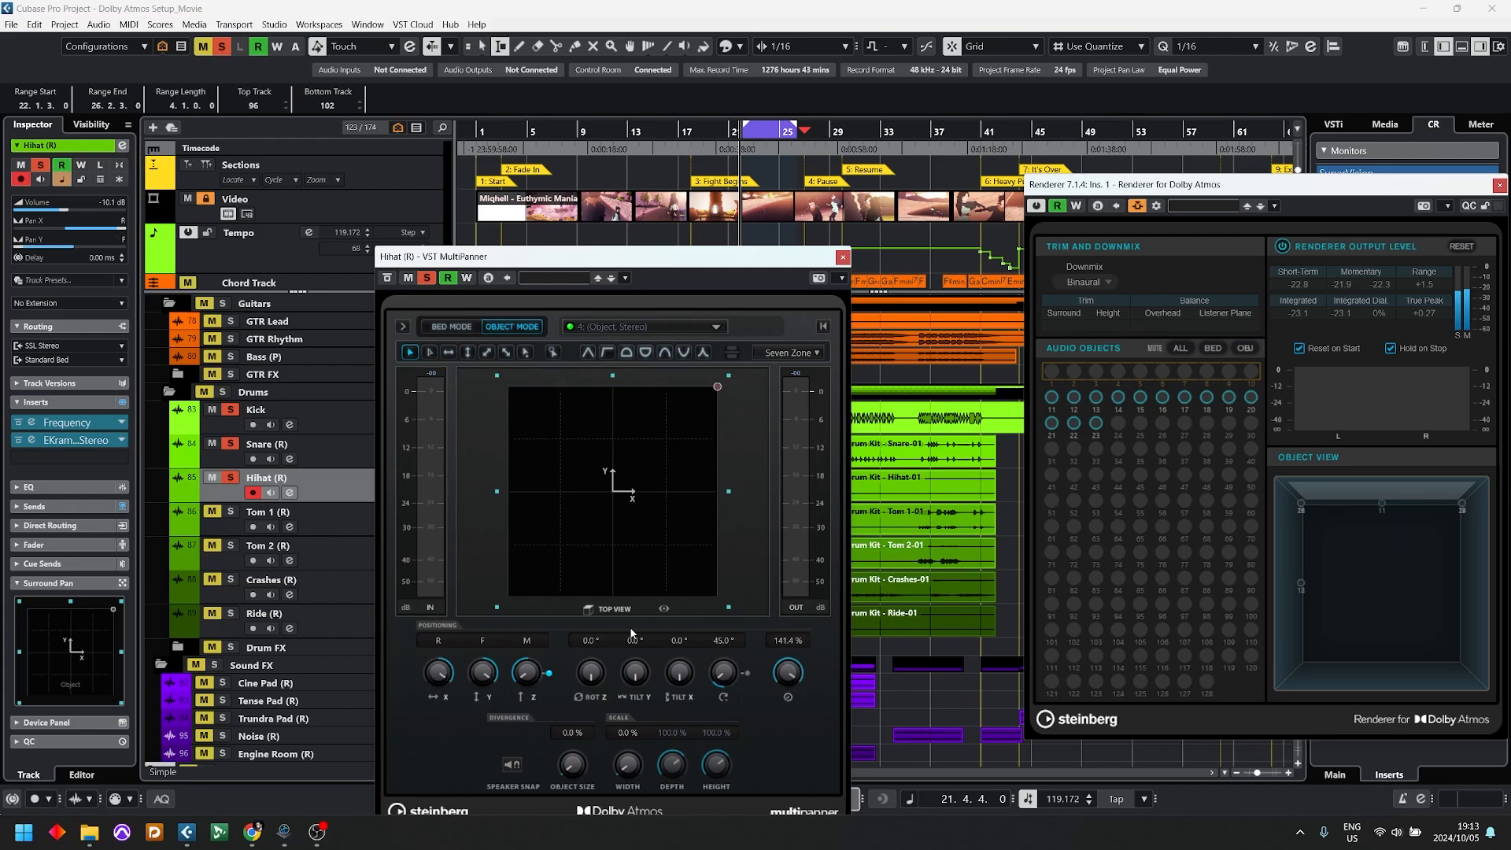
{"action": "key", "text": "space"}
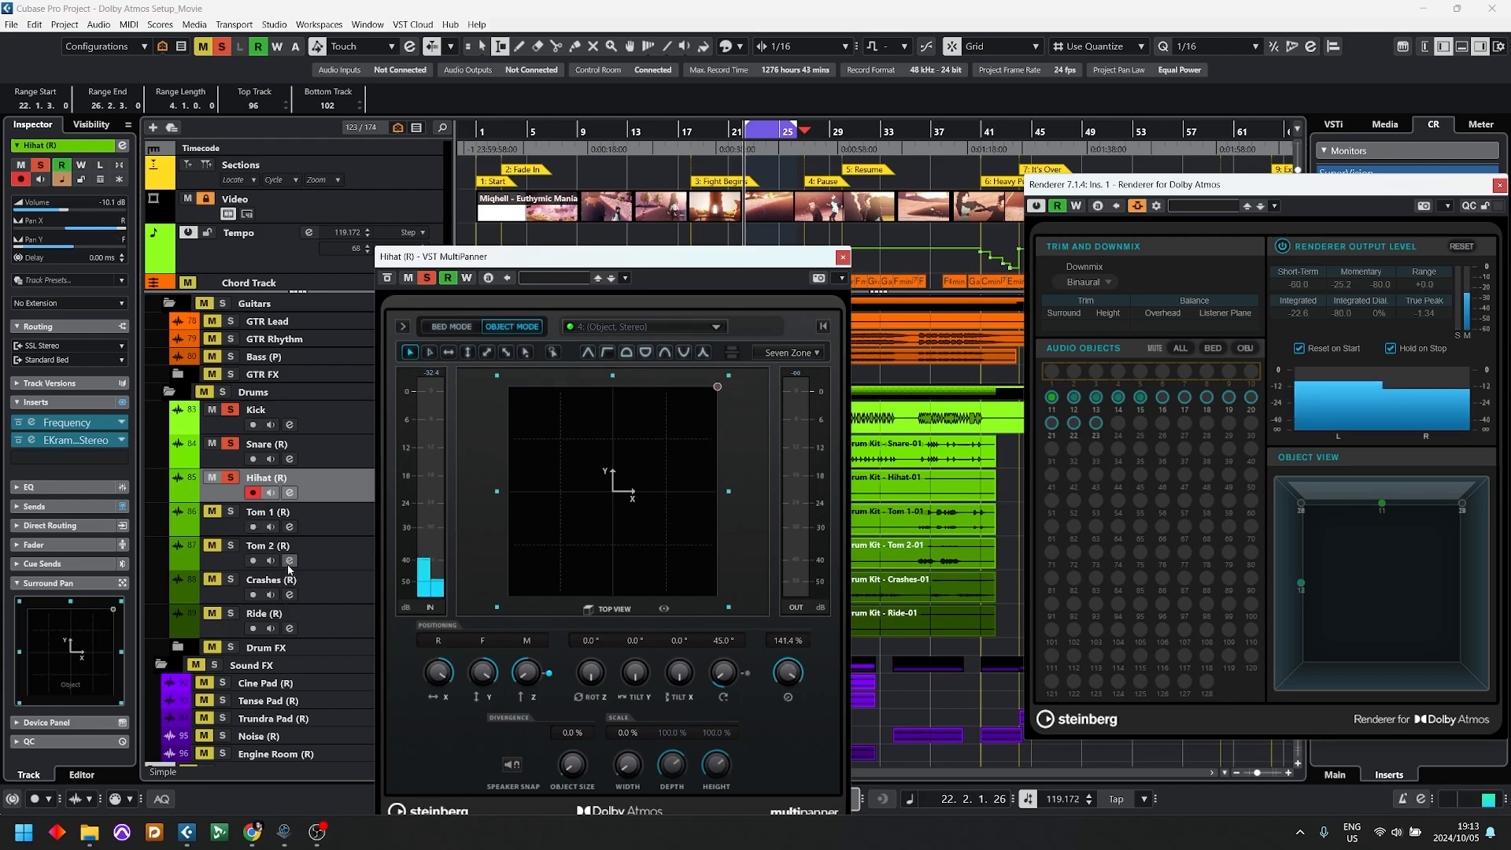
{"action": "key", "text": "space"}
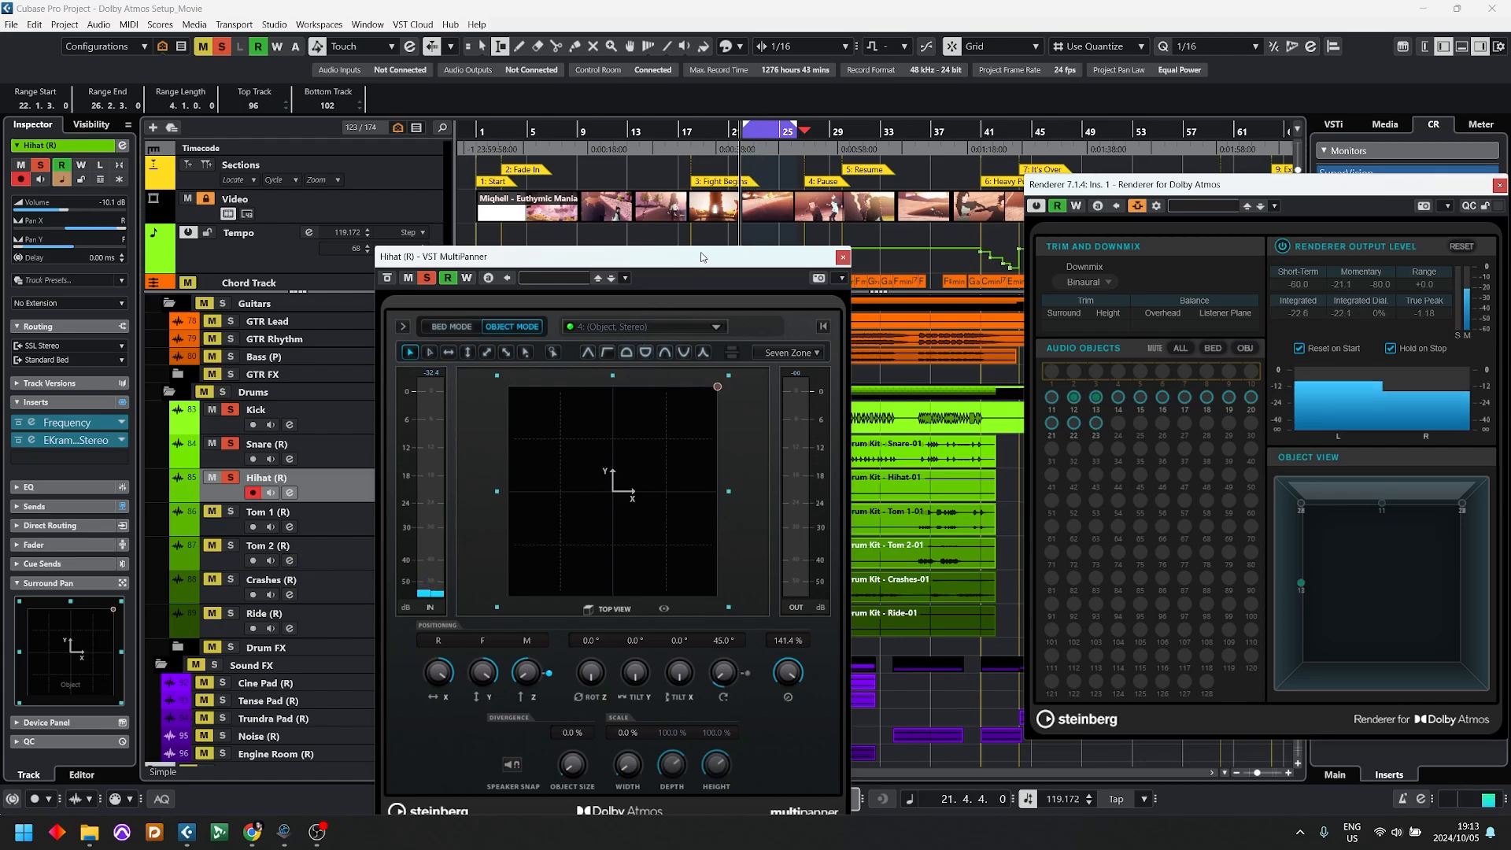
Step: Play the cycled section from bar 80 to 87 and arrange the Hihat (R) MultiPanner and Renderer windows side by side
{"action": "left_click_drag", "start_coordinate": [650, 256], "coordinate": [535, 375]}
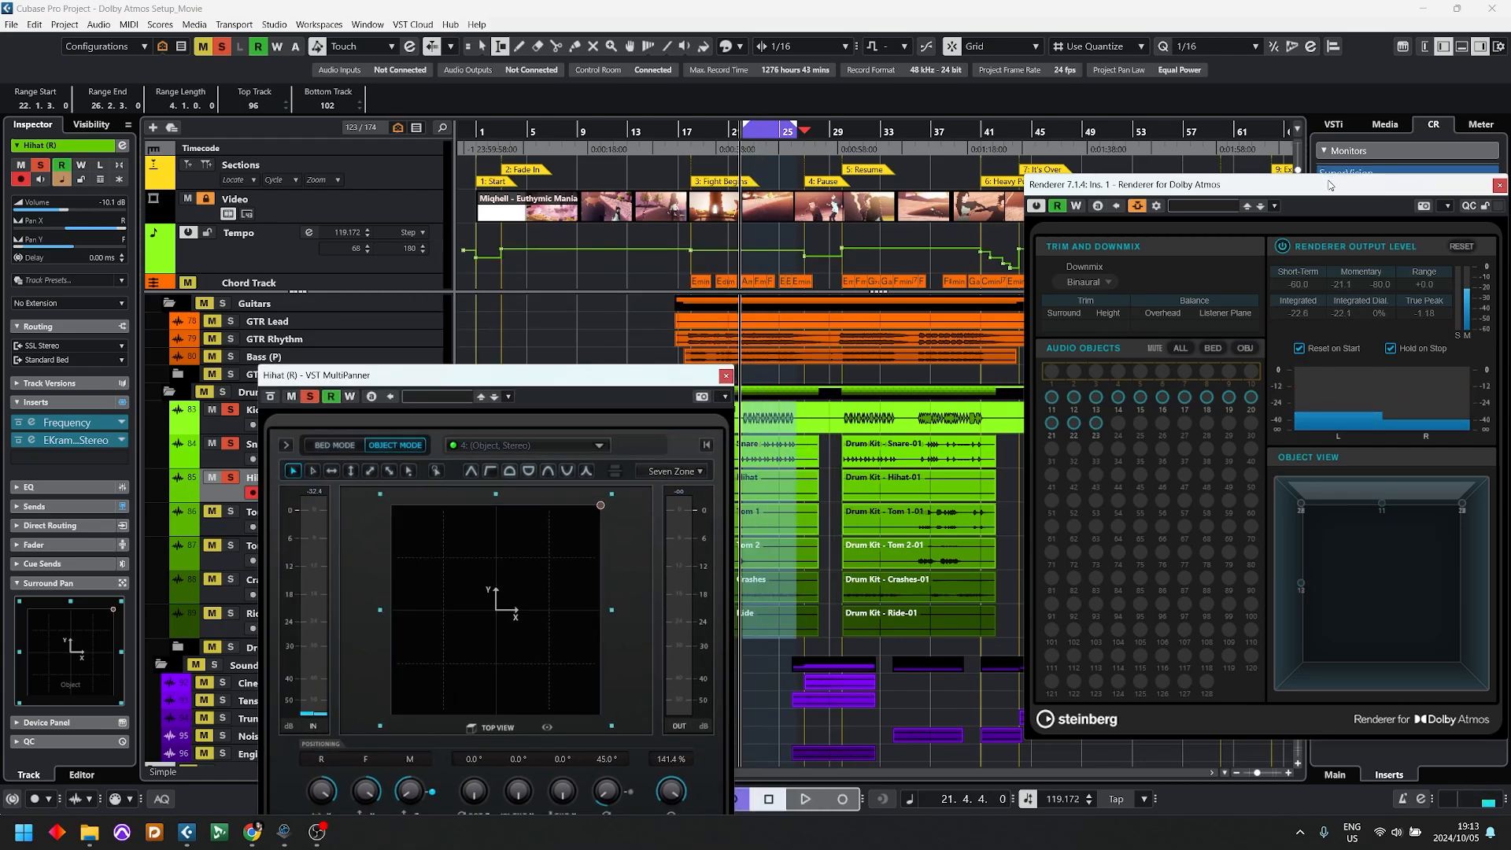
{"action": "left_click_drag", "start_coordinate": [1304, 186], "coordinate": [503, 279]}
{"action": "key", "text": "space"}
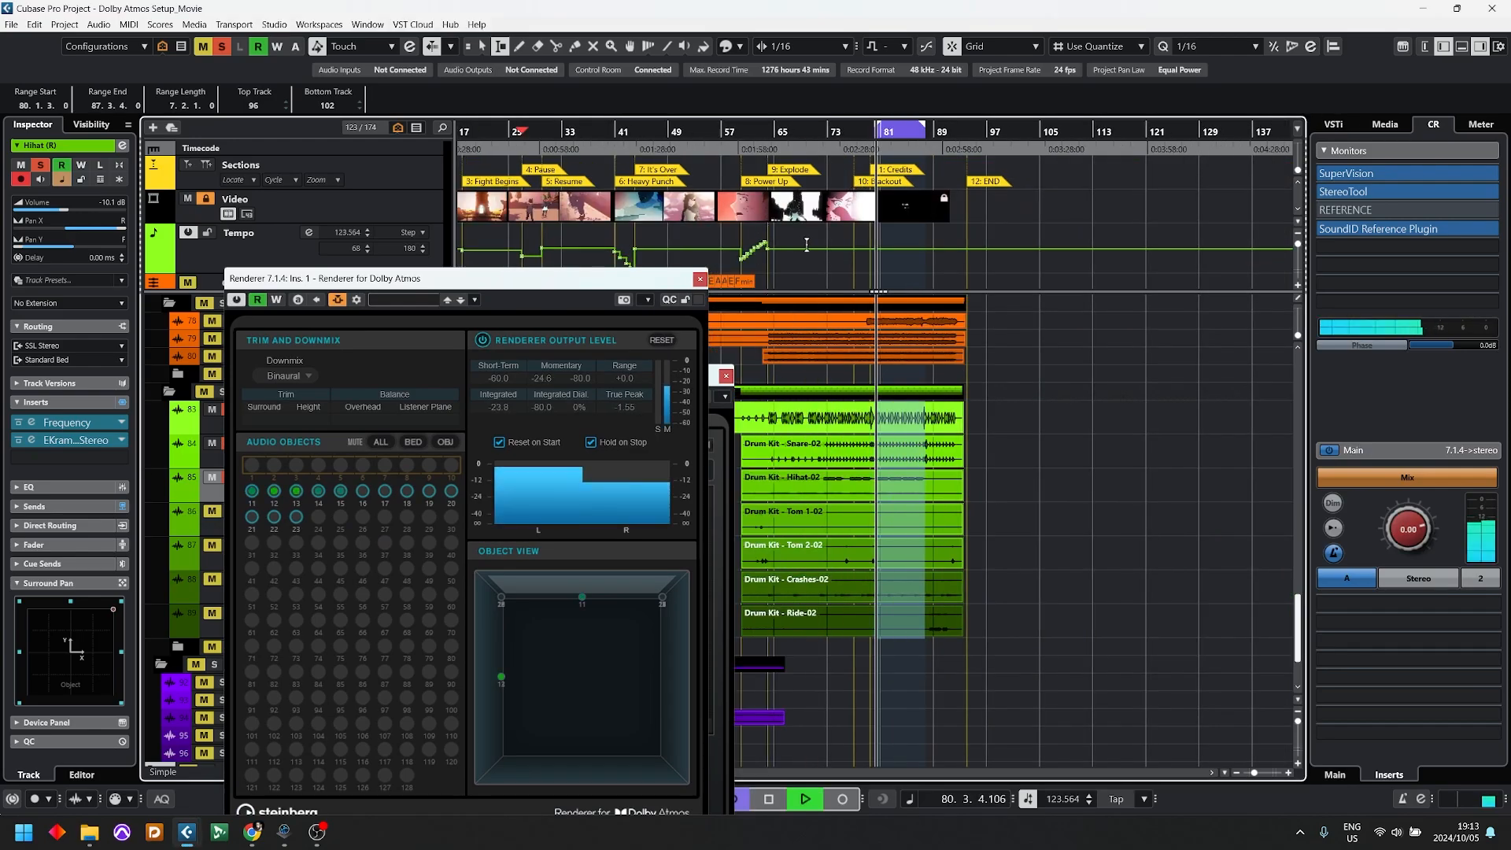
{"action": "left_click_drag", "start_coordinate": [606, 285], "coordinate": [1212, 173]}
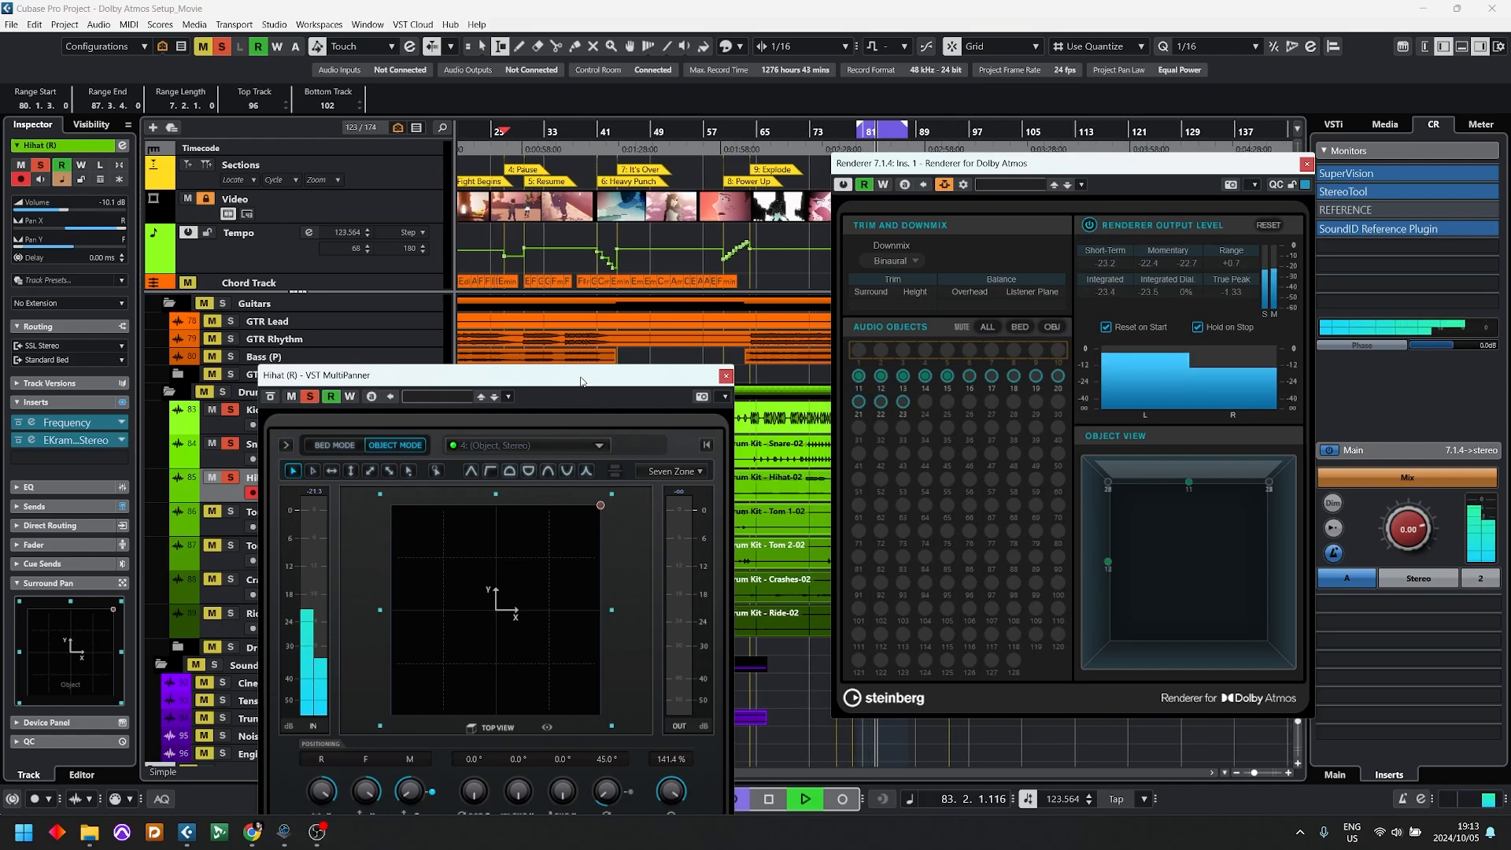
{"action": "left_click_drag", "start_coordinate": [581, 376], "coordinate": [681, 169]}
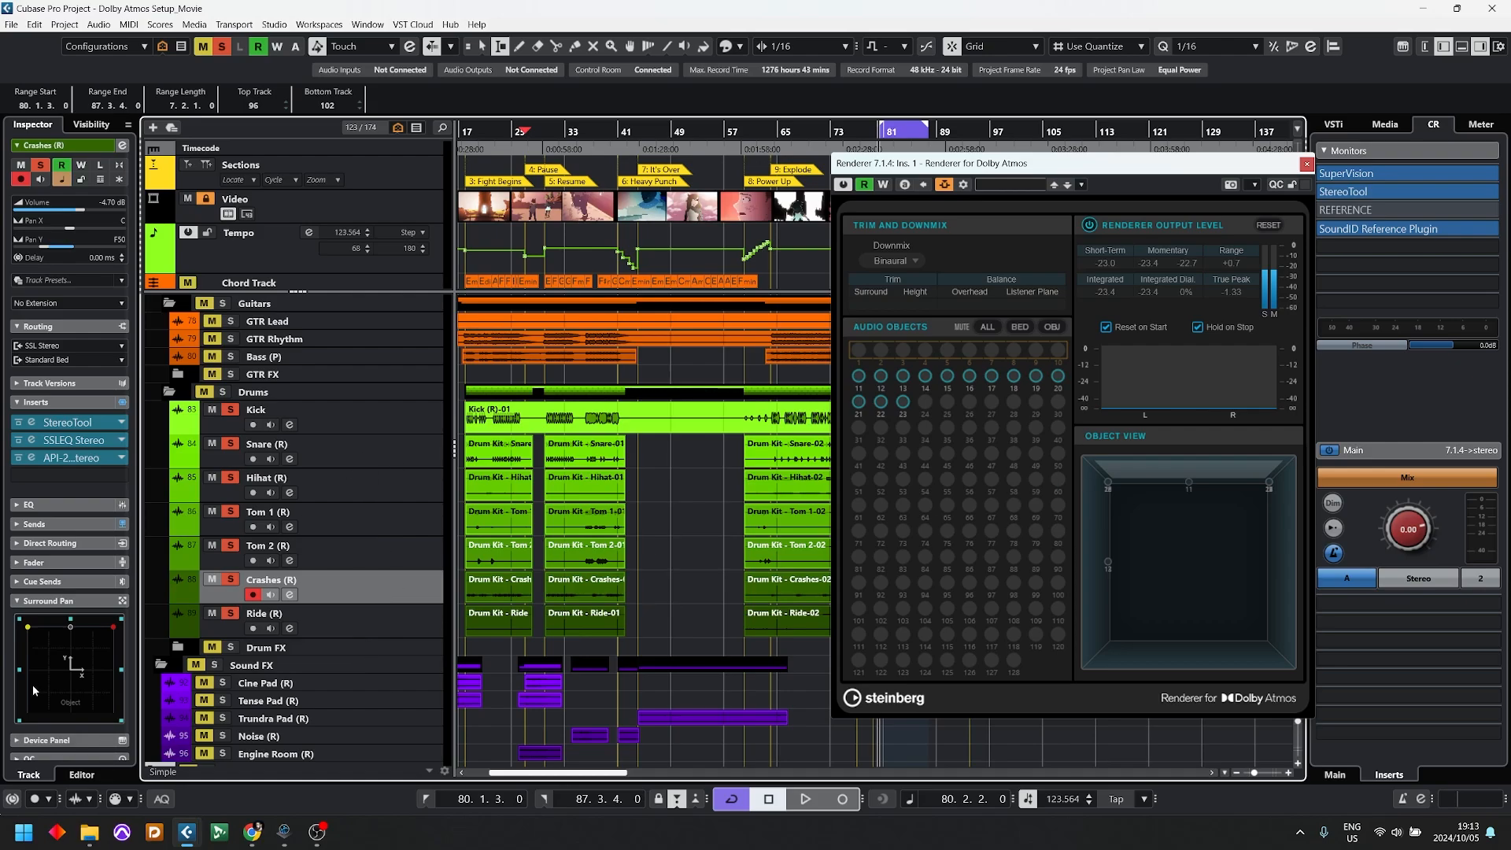
Step: Show the Crashes (R) MultiPanner and raise the object's height, settling on M6 while auditioning the cycled section
{"action": "double_click", "coordinate": [73, 680]}
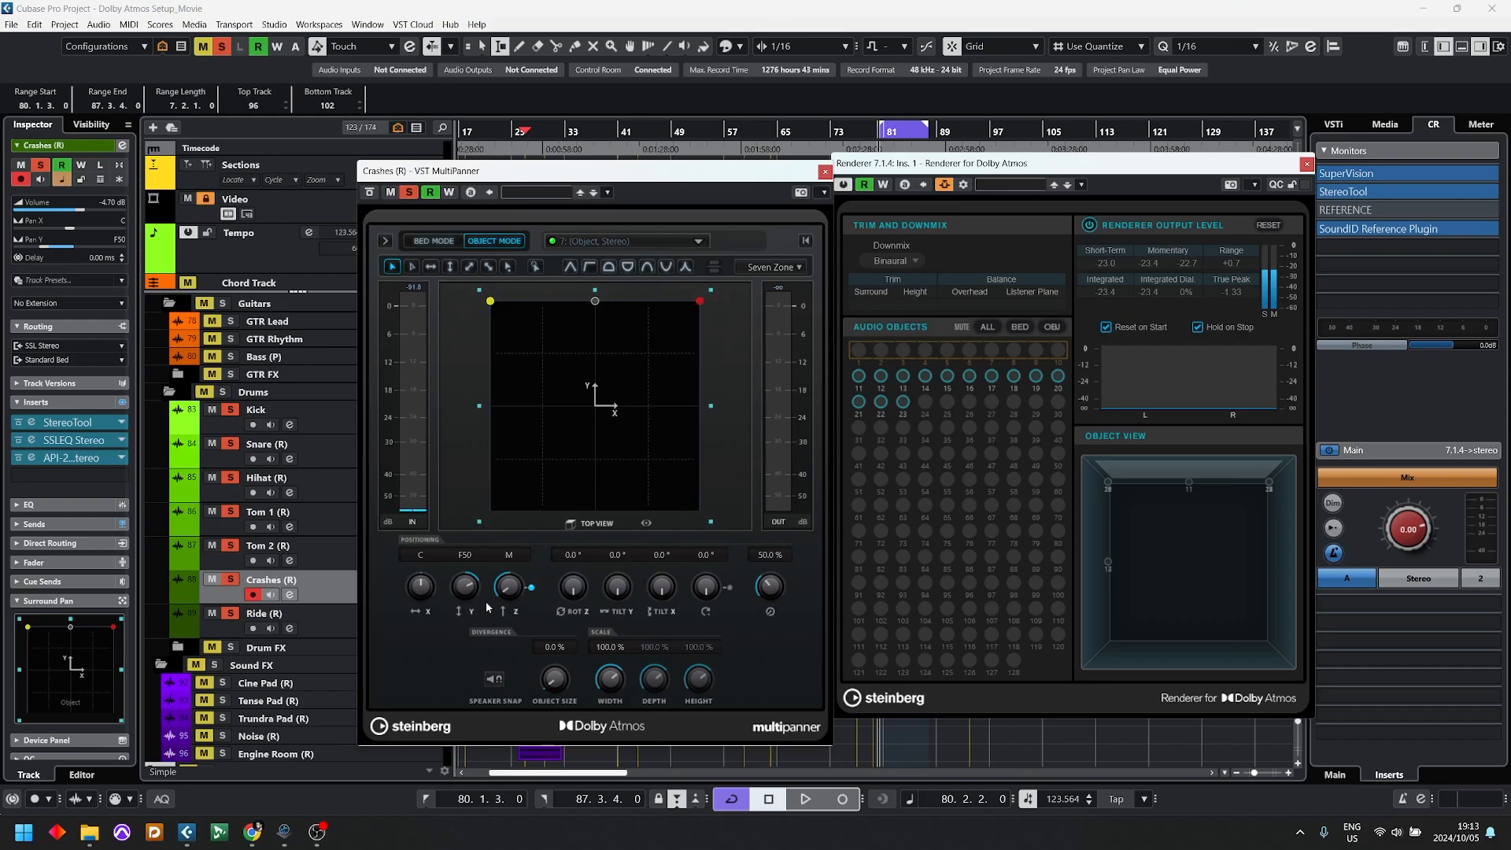
{"action": "left_click_drag", "start_coordinate": [506, 604], "coordinate": [536, 542]}
{"action": "key", "text": "space"}
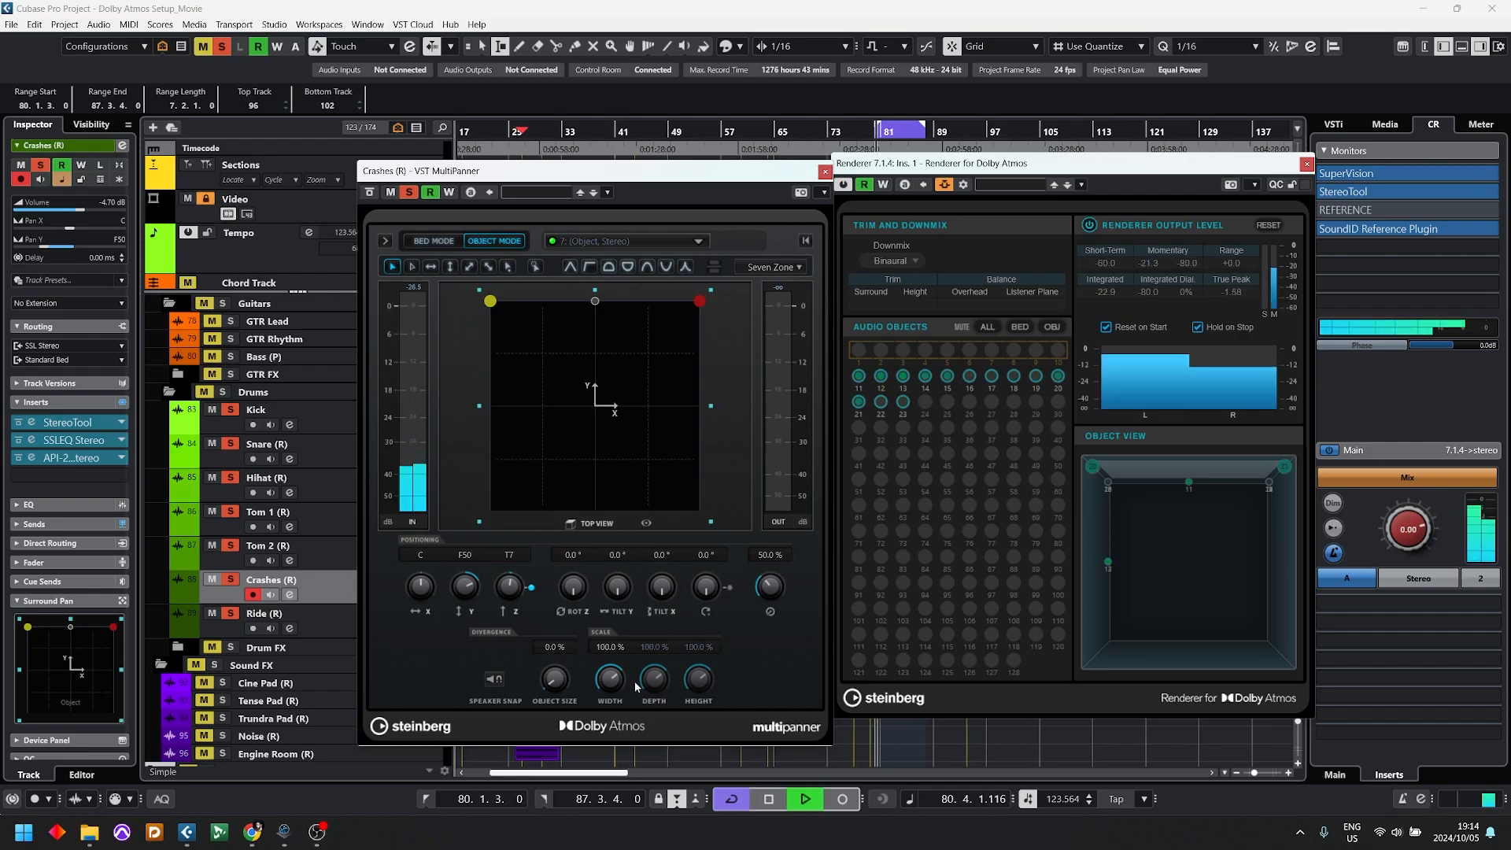
{"action": "mouse_move", "coordinate": [512, 606]}
{"action": "left_mouse_down"}
{"action": "mouse_move", "coordinate": [519, 591]}
{"action": "mouse_move", "coordinate": [521, 664]}
{"action": "mouse_move", "coordinate": [522, 627]}
{"action": "left_mouse_up"}
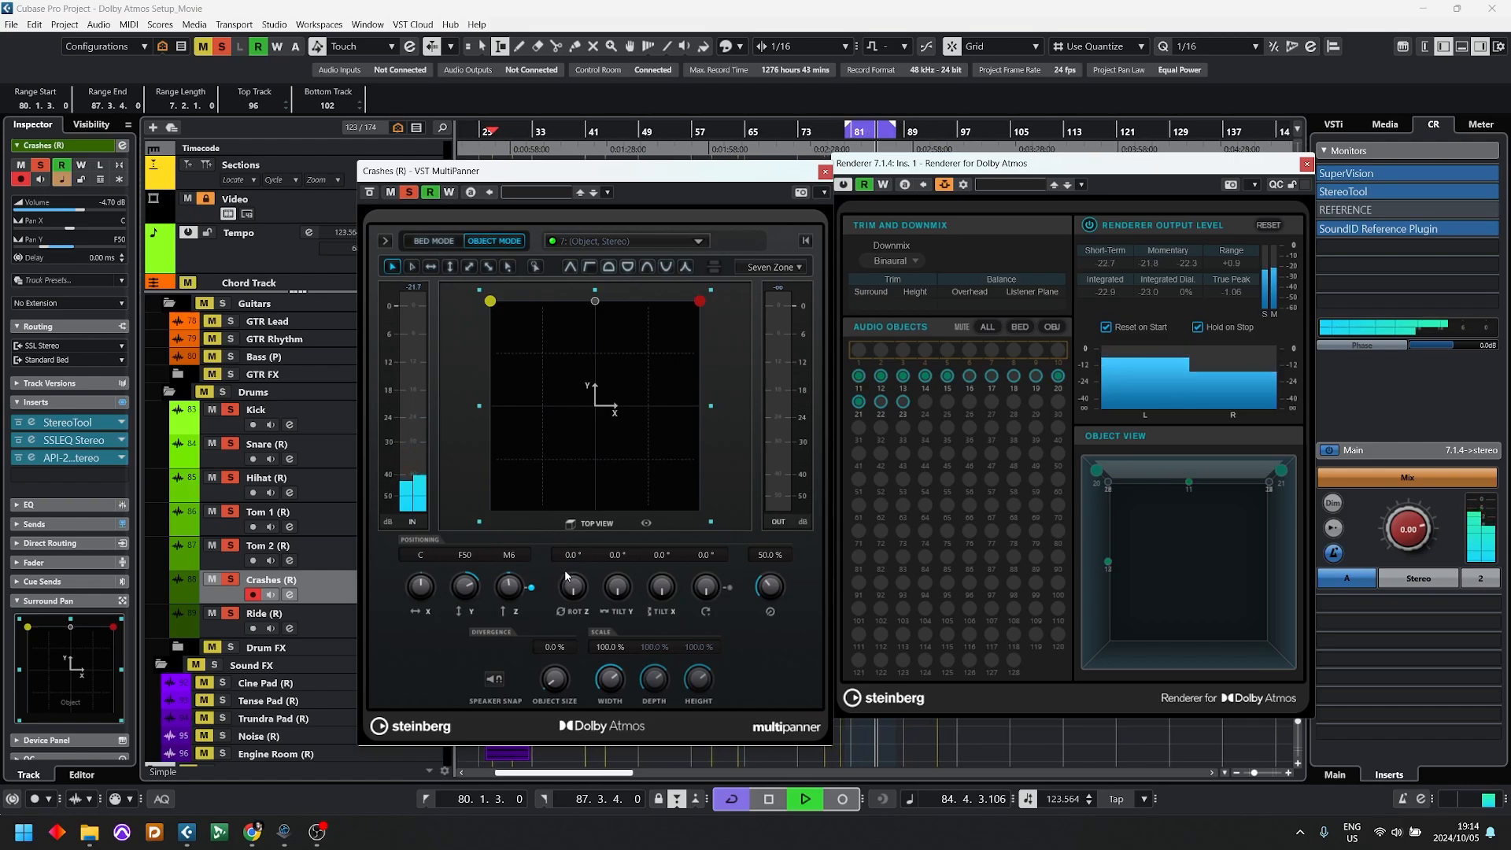
{"action": "key", "text": "space"}
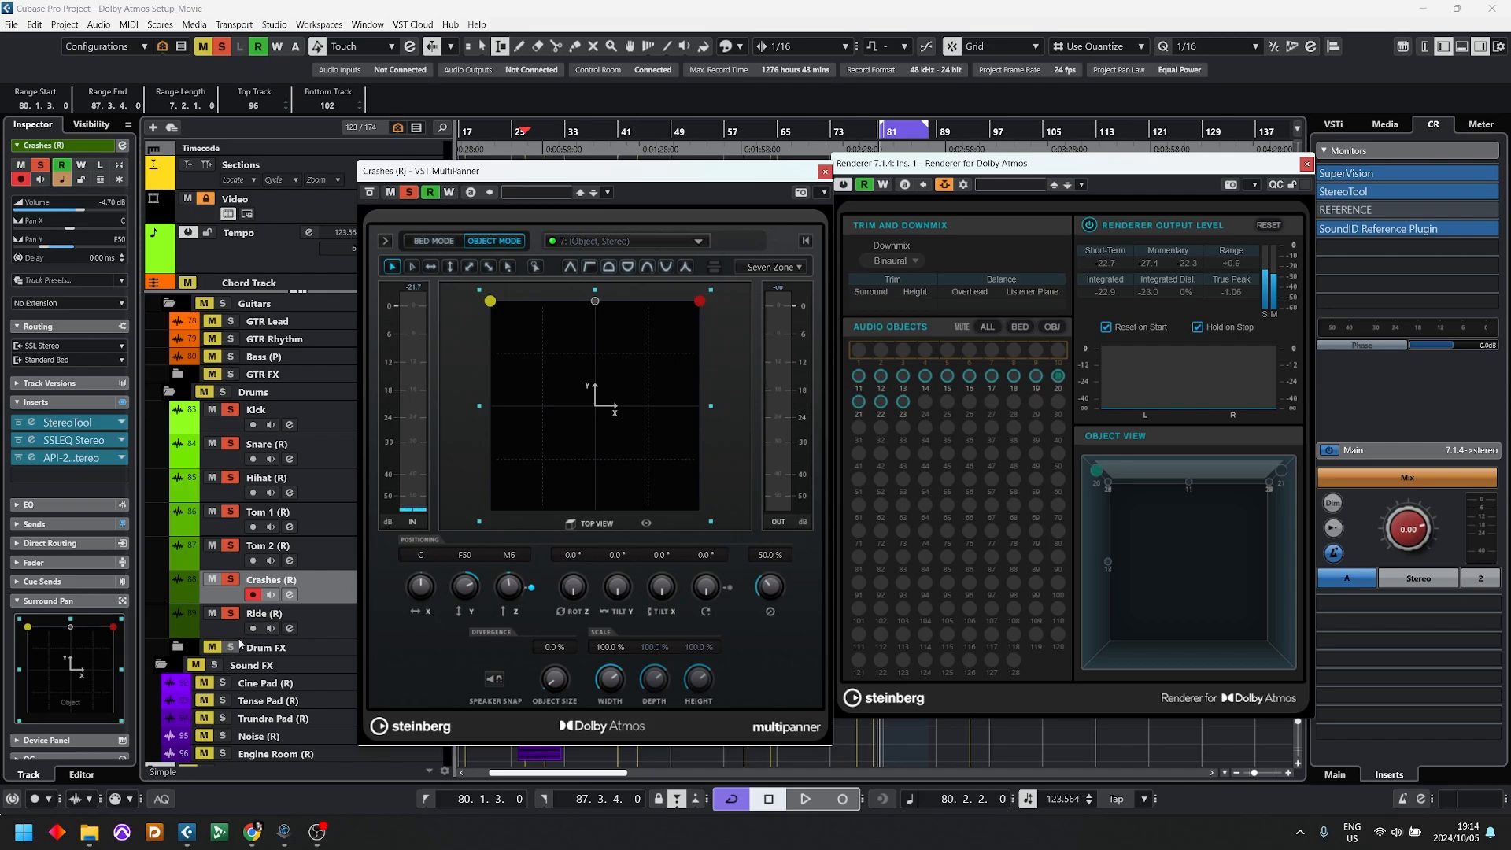
Step: Audition the cycled section with the Renderer's downmix set to 7.1.4 and switched to 5.1.2 to compare the channel levels
{"action": "left_click", "coordinate": [889, 260]}
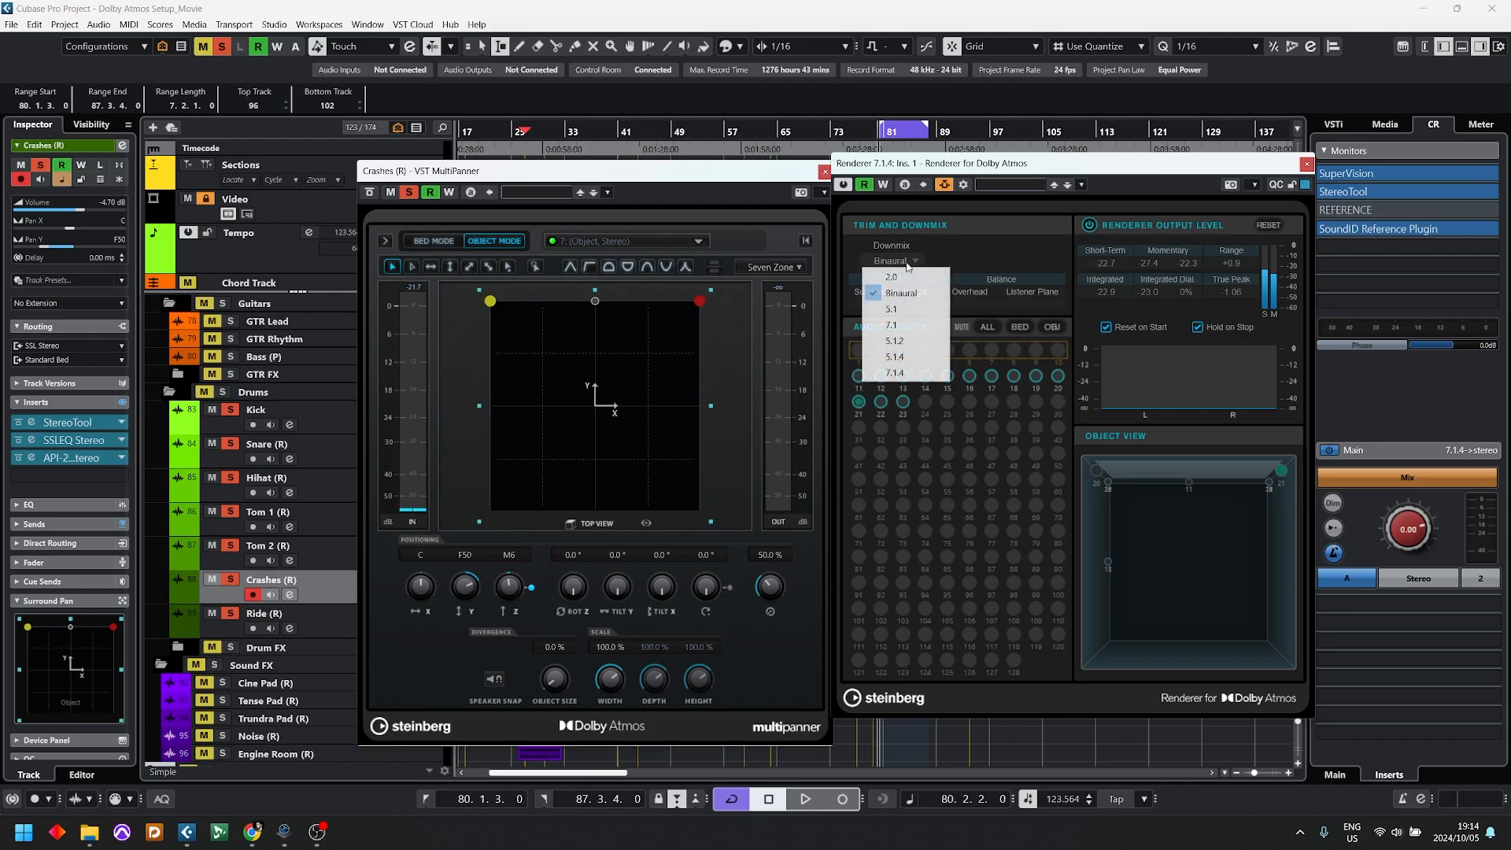
{"action": "left_click", "coordinate": [897, 372]}
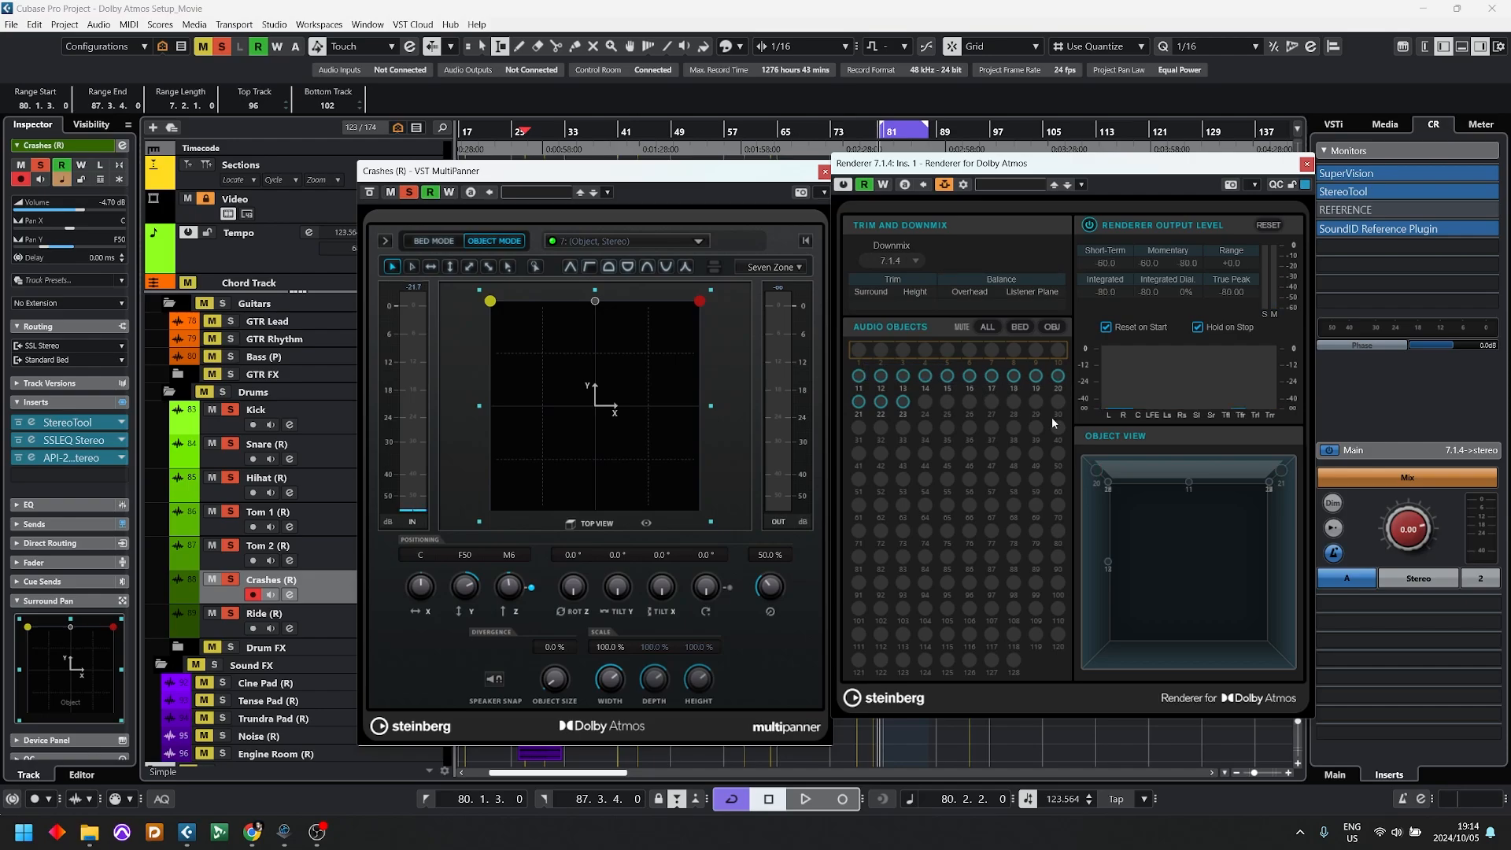
{"action": "key", "text": "space"}
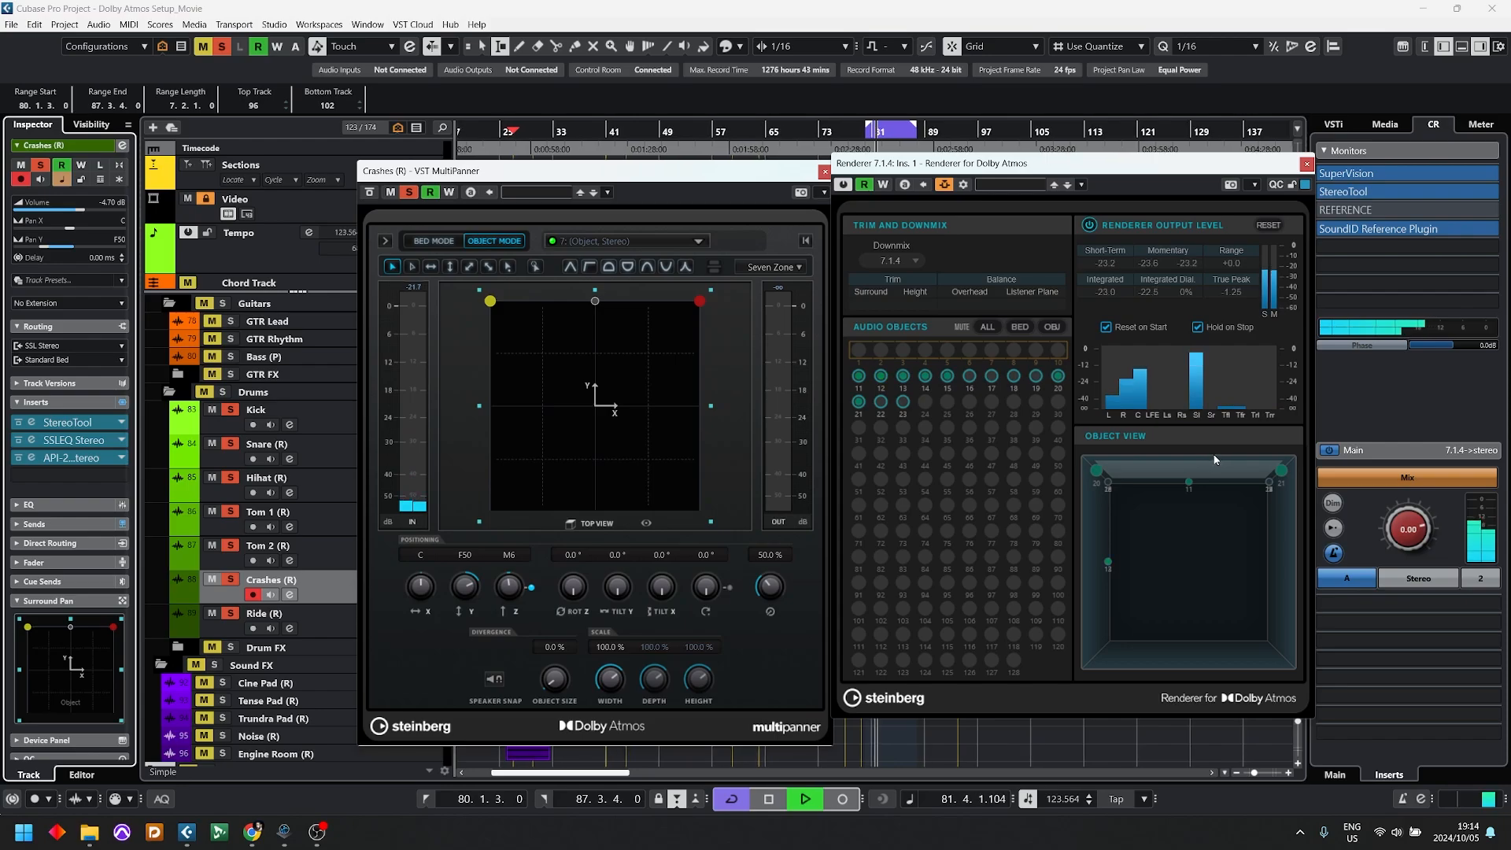
{"action": "left_click", "coordinate": [890, 261]}
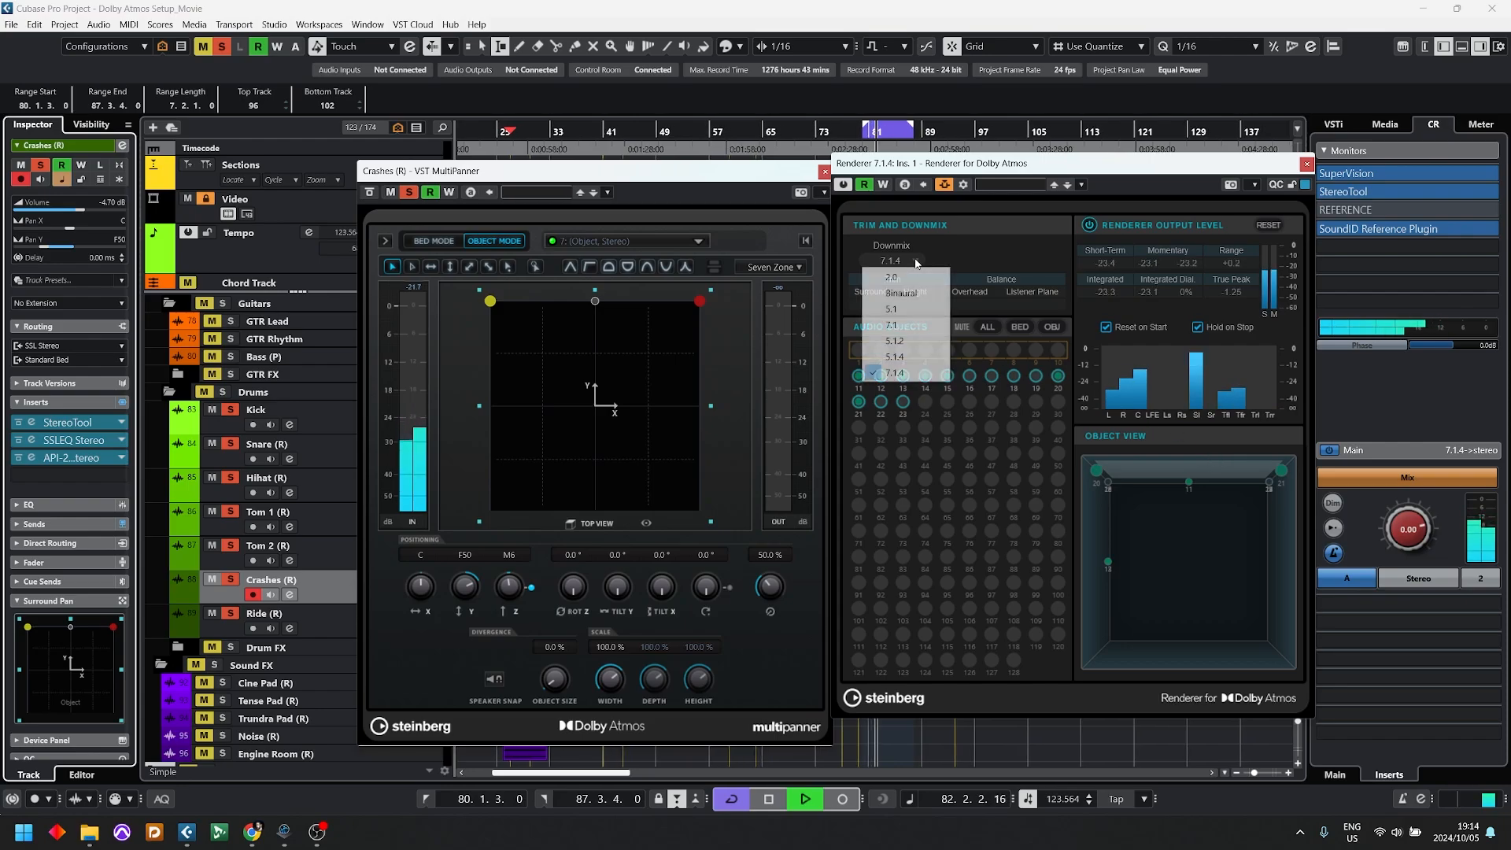
{"action": "left_click", "coordinate": [897, 343]}
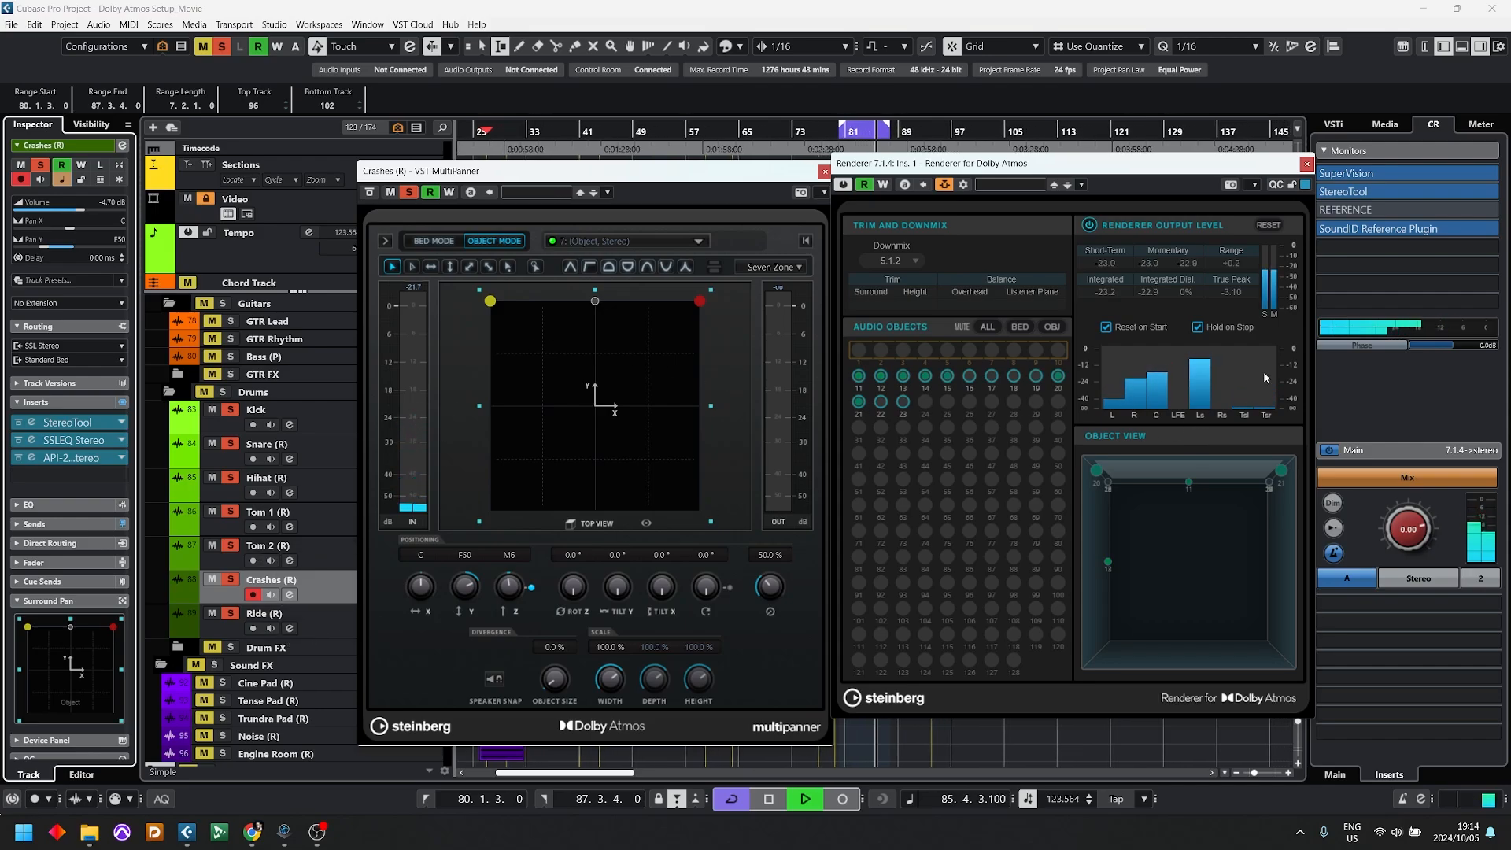
{"action": "key", "text": "space"}
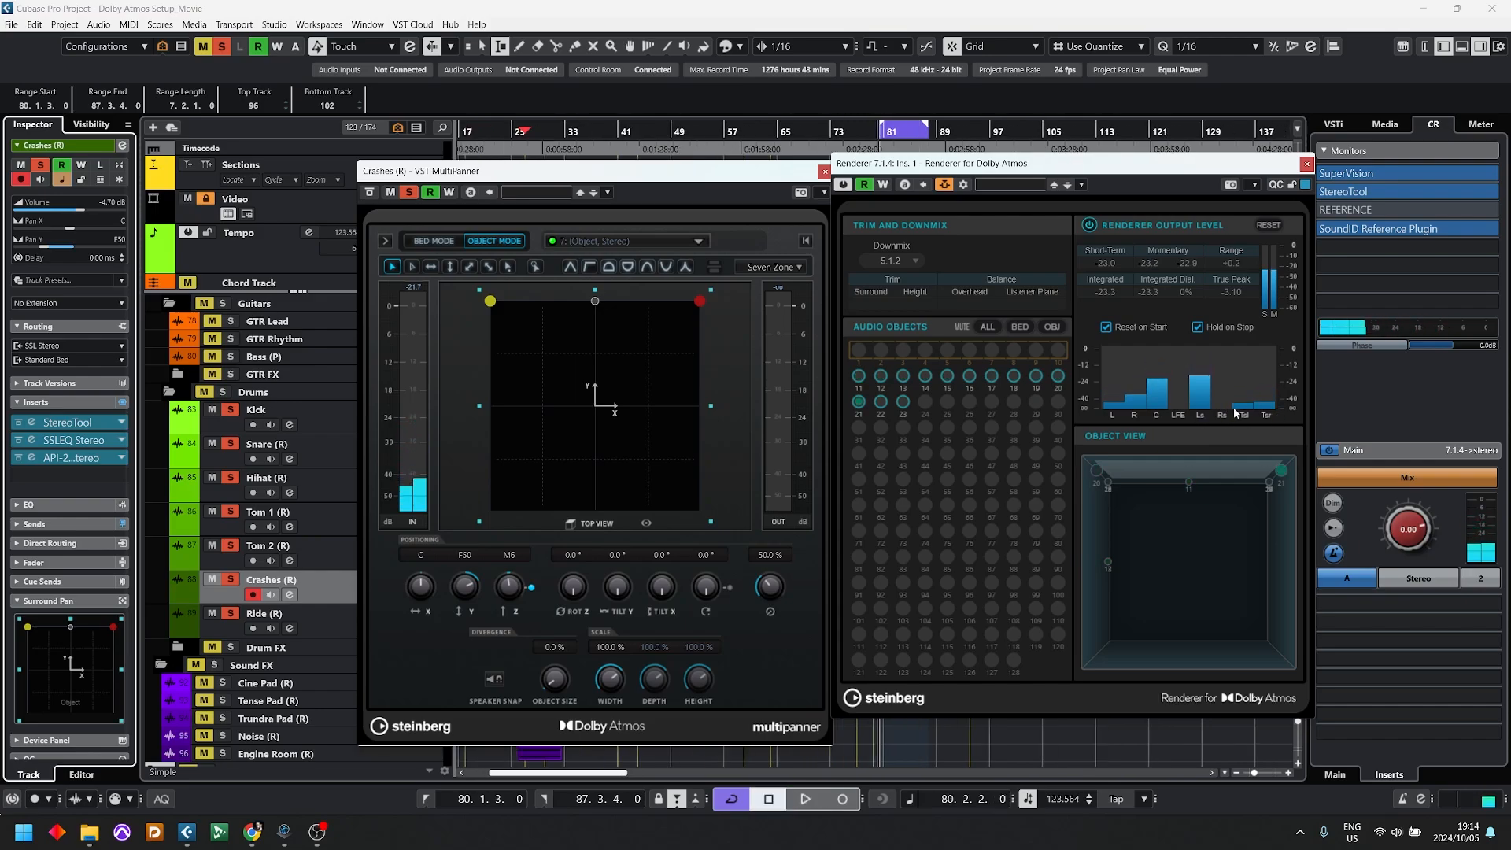
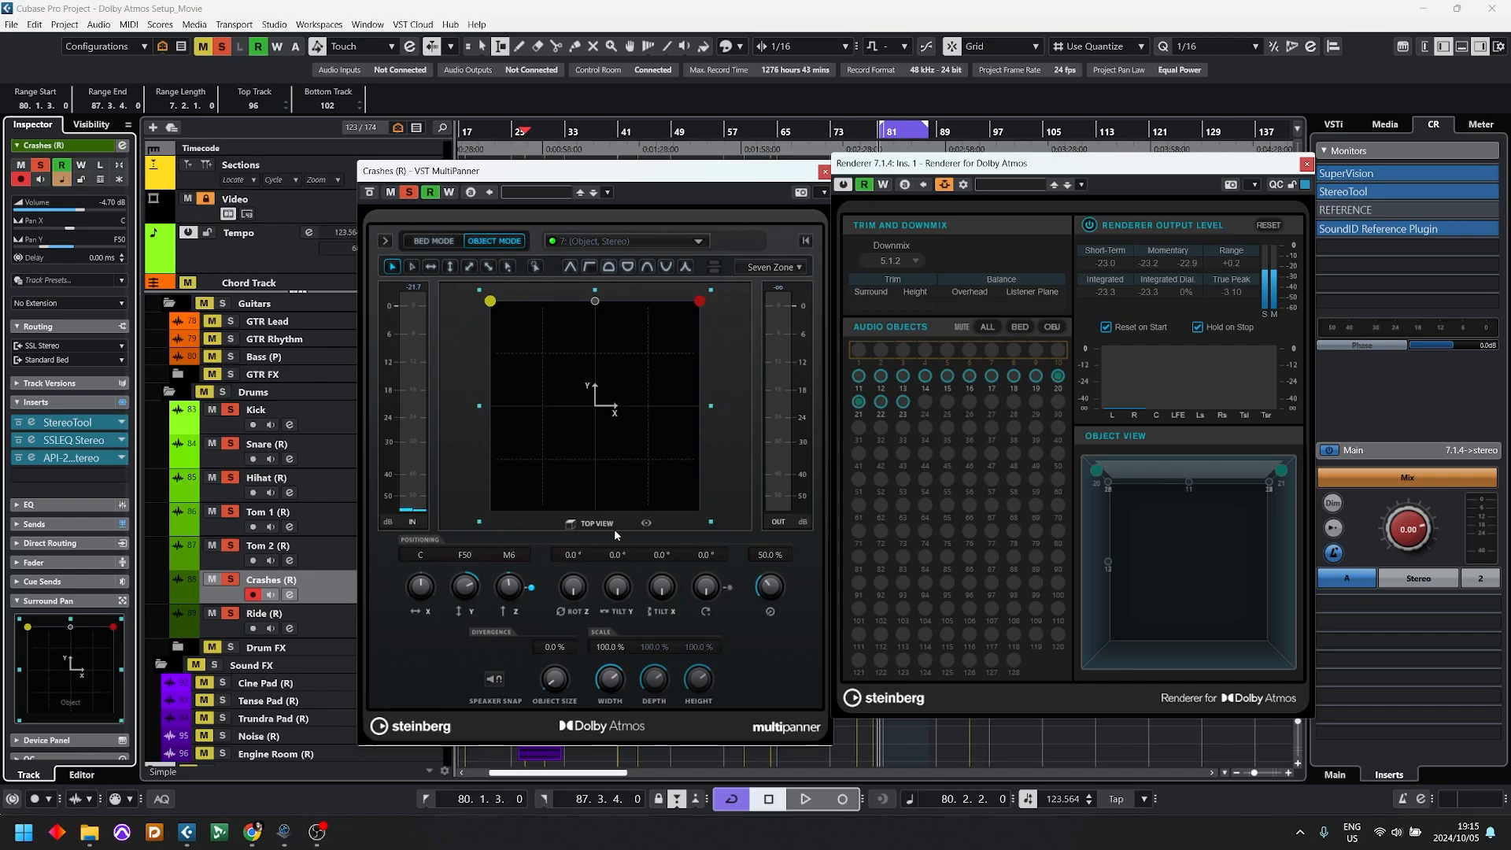
Step: Switch the Crashes (R) MultiPanner to Bed Mode, try its LFE level while auditioning the cycled section, and close both plug-in windows
{"action": "left_click", "coordinate": [435, 240]}
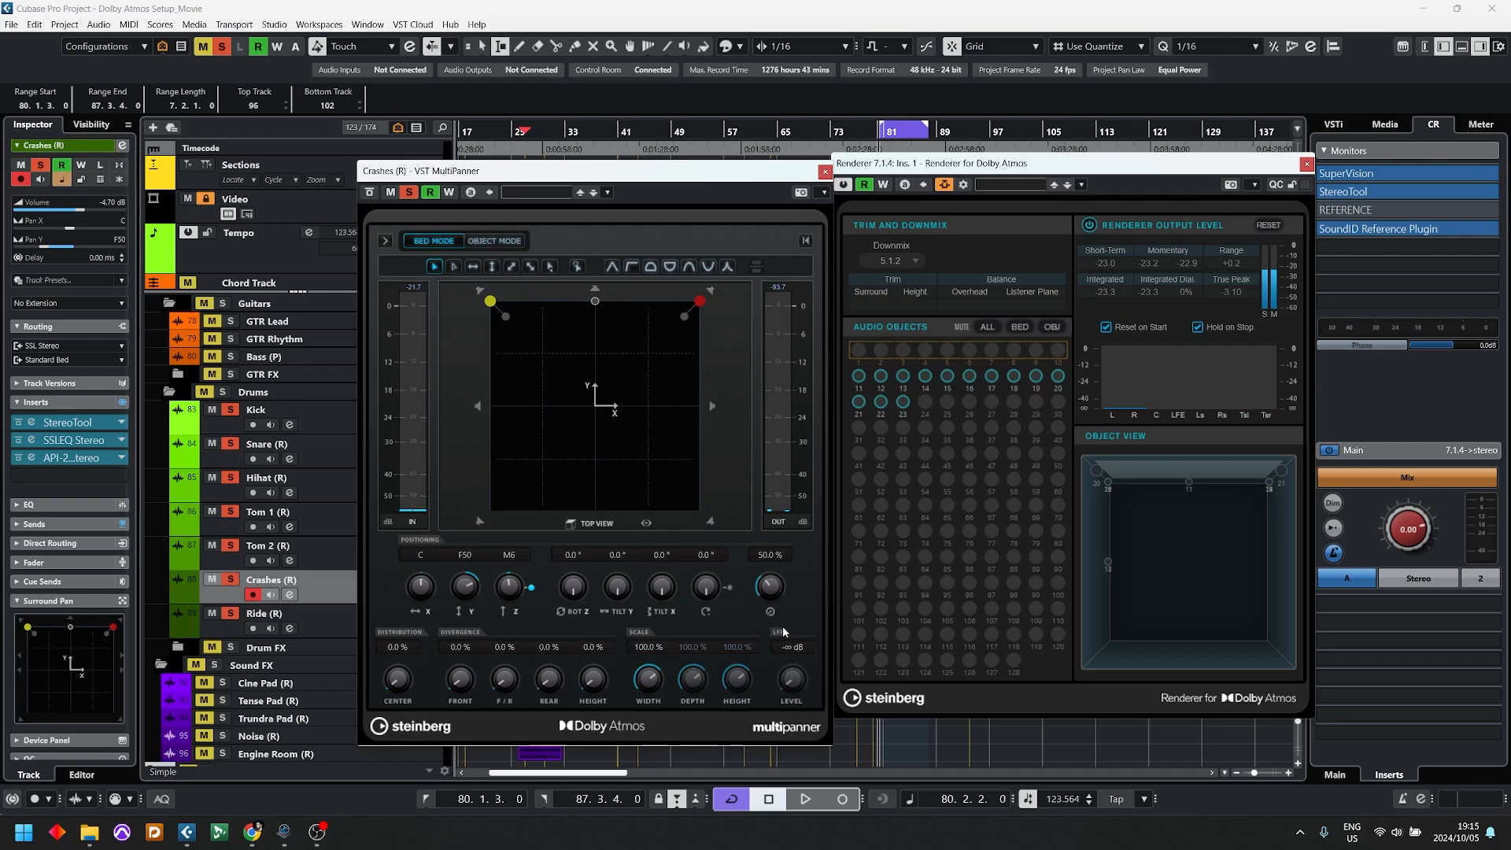
{"action": "key", "text": "space"}
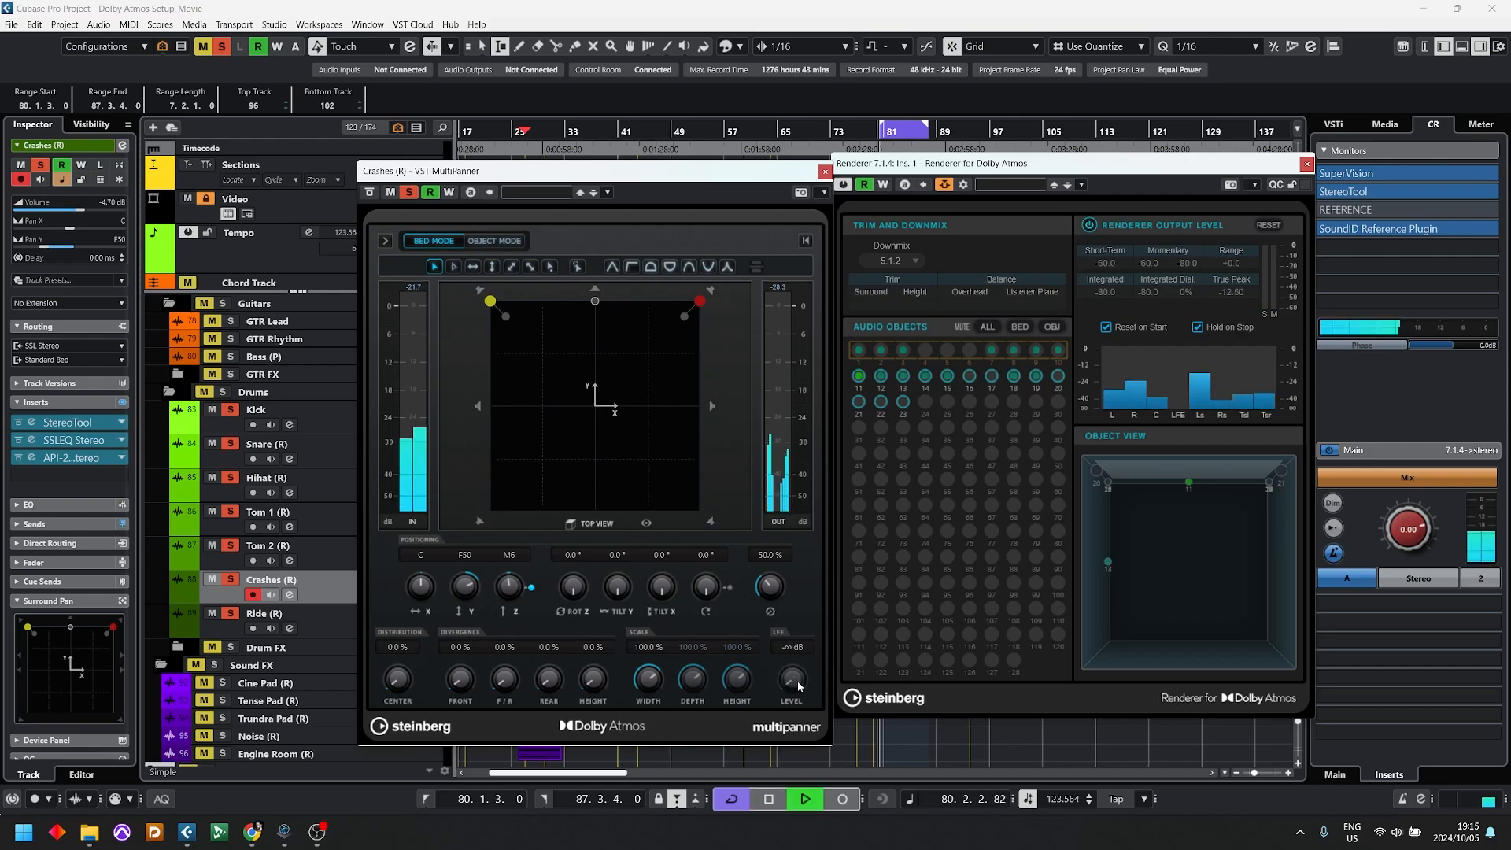
{"action": "left_click_drag", "start_coordinate": [796, 685], "coordinate": [816, 524]}
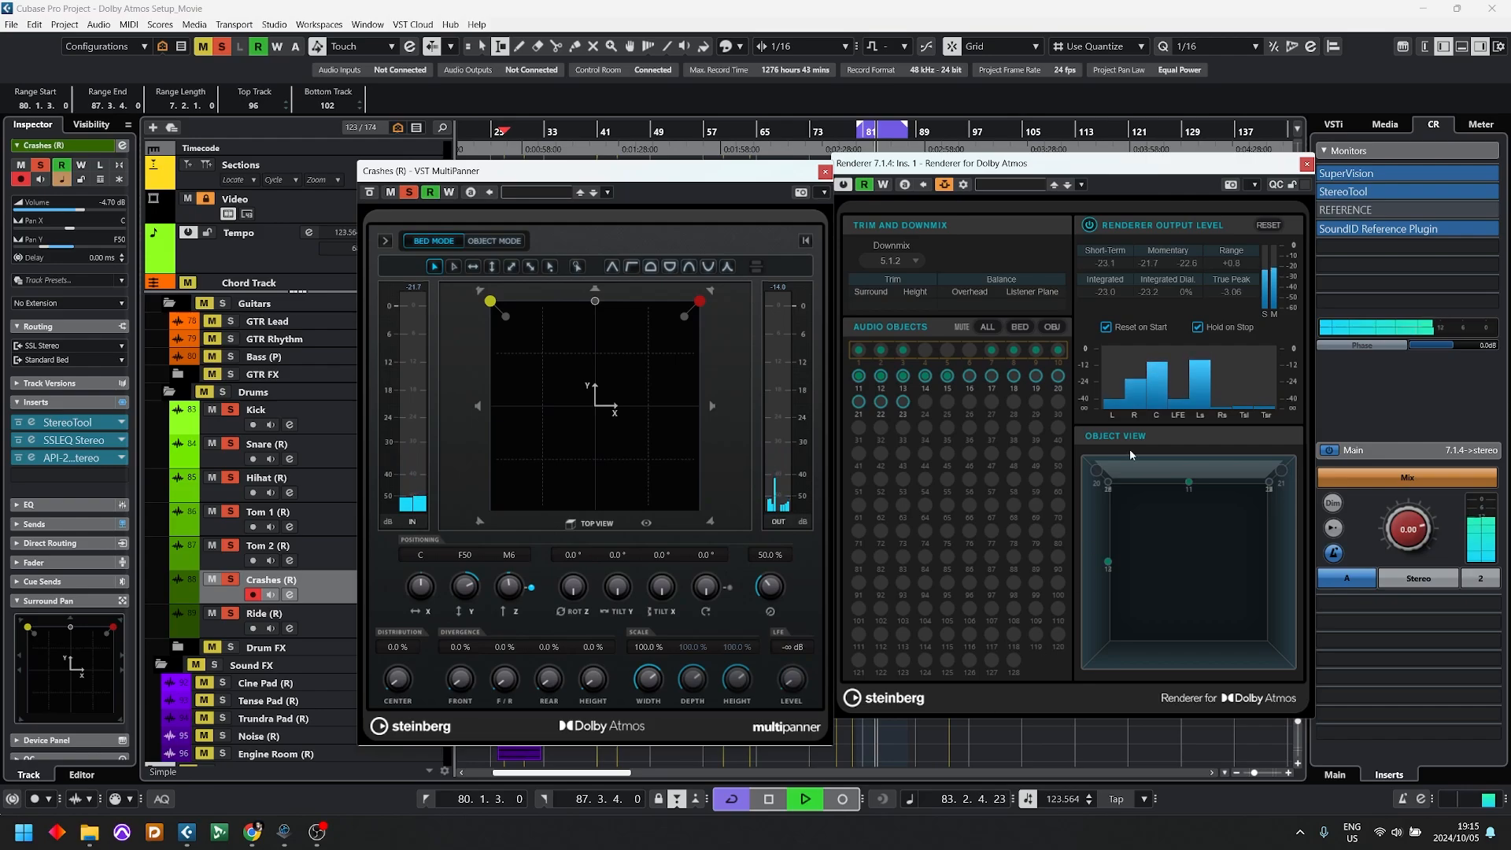
{"action": "key", "text": "space"}
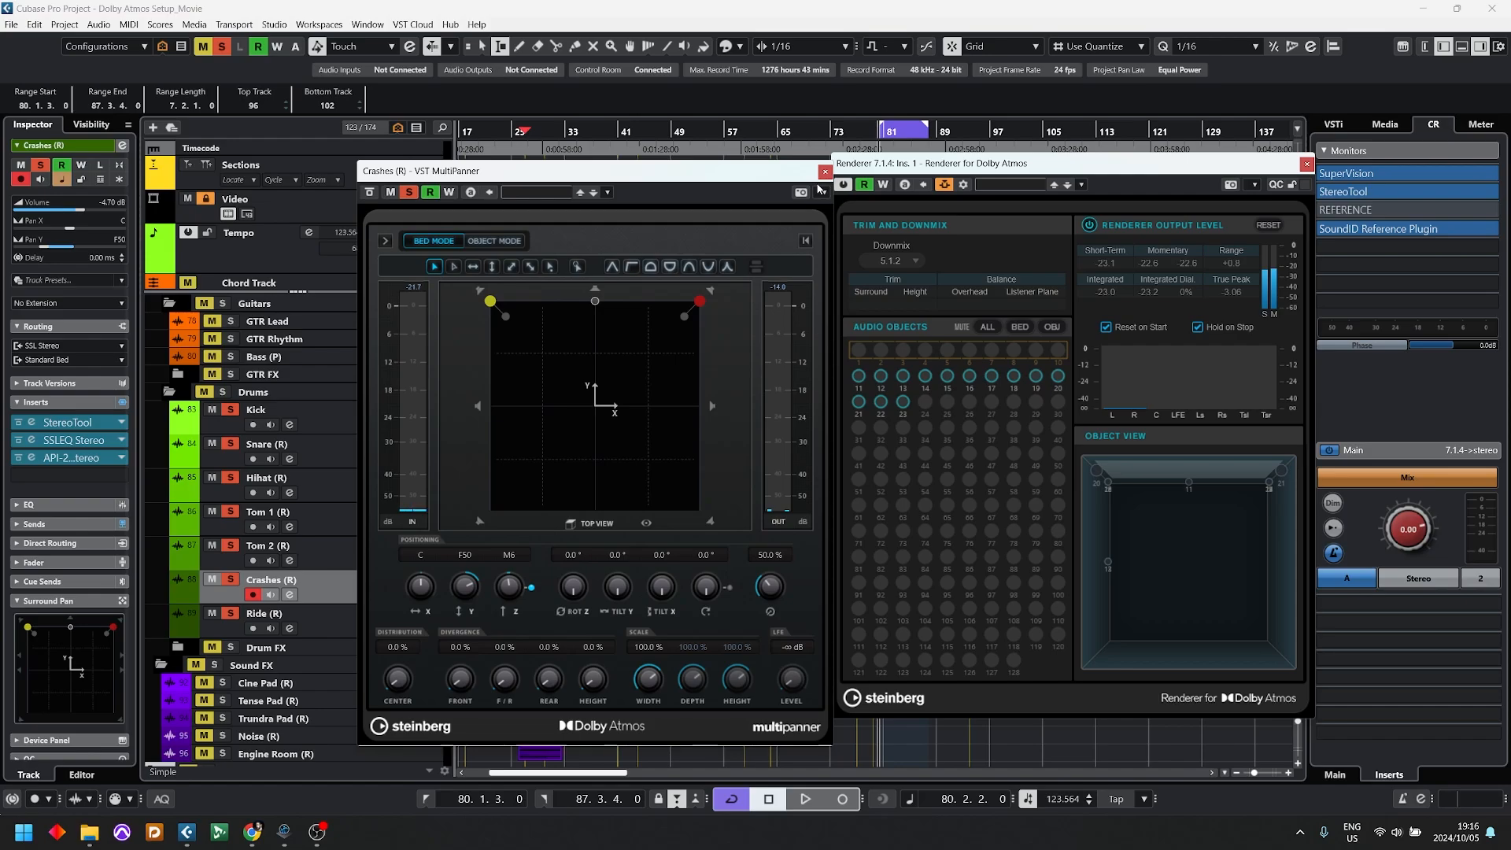
{"action": "left_click", "coordinate": [825, 172]}
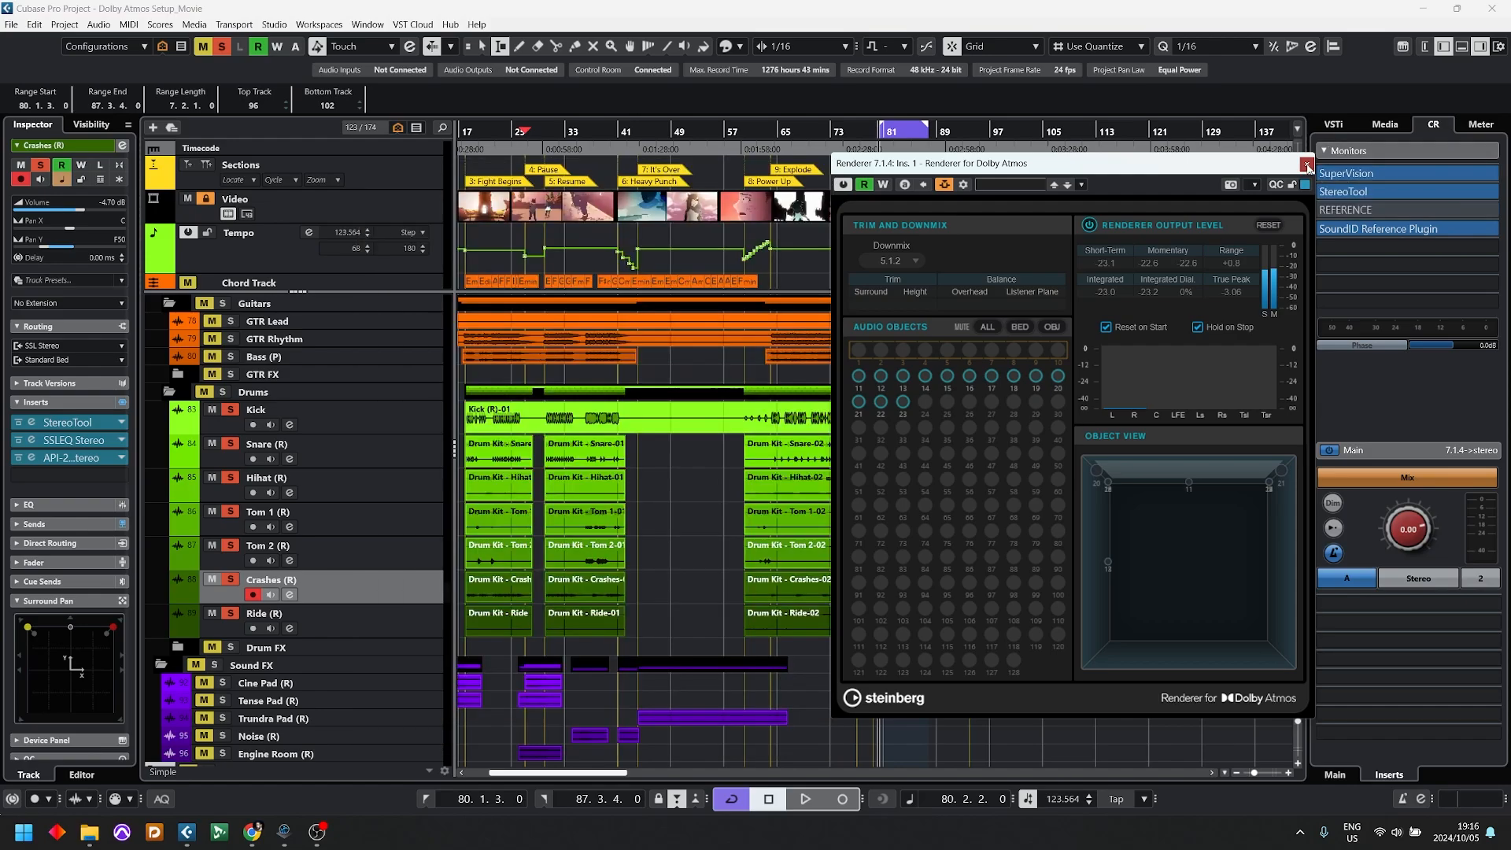
{"action": "left_click", "coordinate": [1306, 166]}
Step: Add a mono group track named LFE, output to Standard Bed, and place it above Standard Bed in the MASTER folder
{"action": "scroll", "coordinate": [316, 572], "scroll_direction": "down", "scroll_amount": 3}
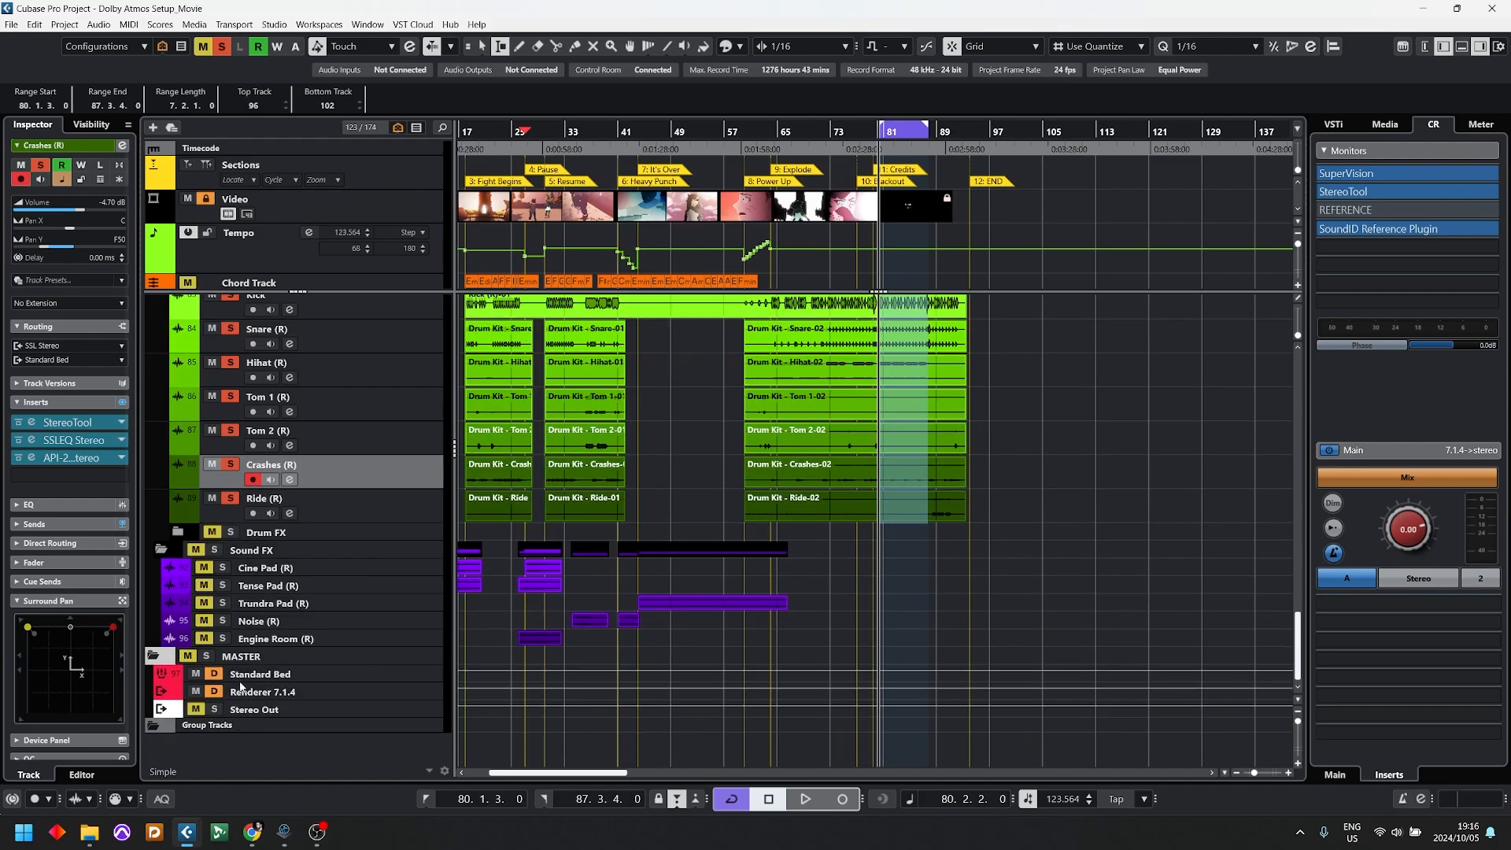
{"action": "left_click", "coordinate": [265, 660]}
{"action": "double_click", "coordinate": [258, 735]}
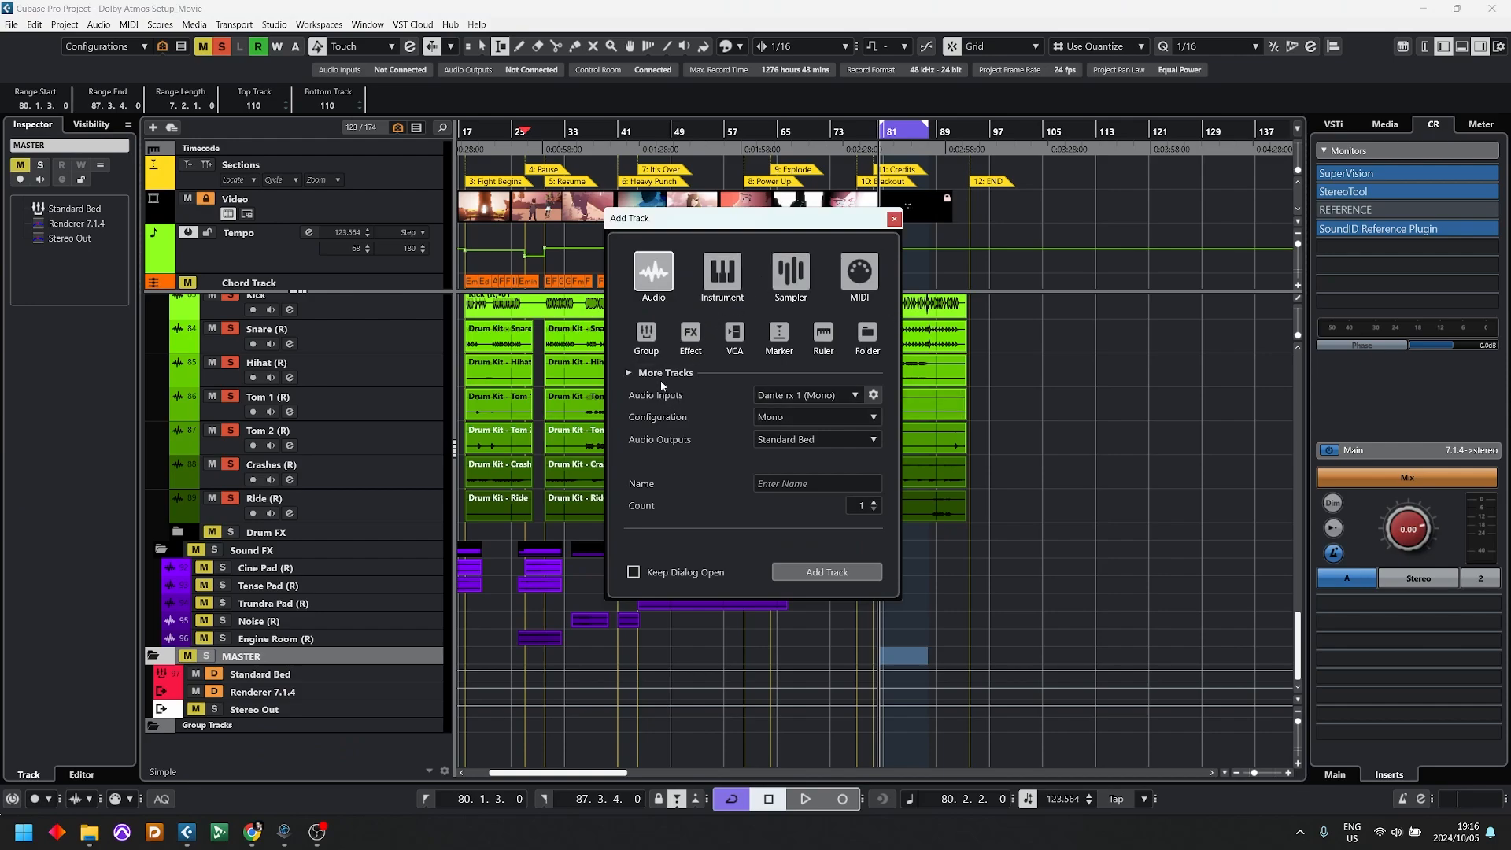
{"action": "left_click", "coordinate": [646, 332]}
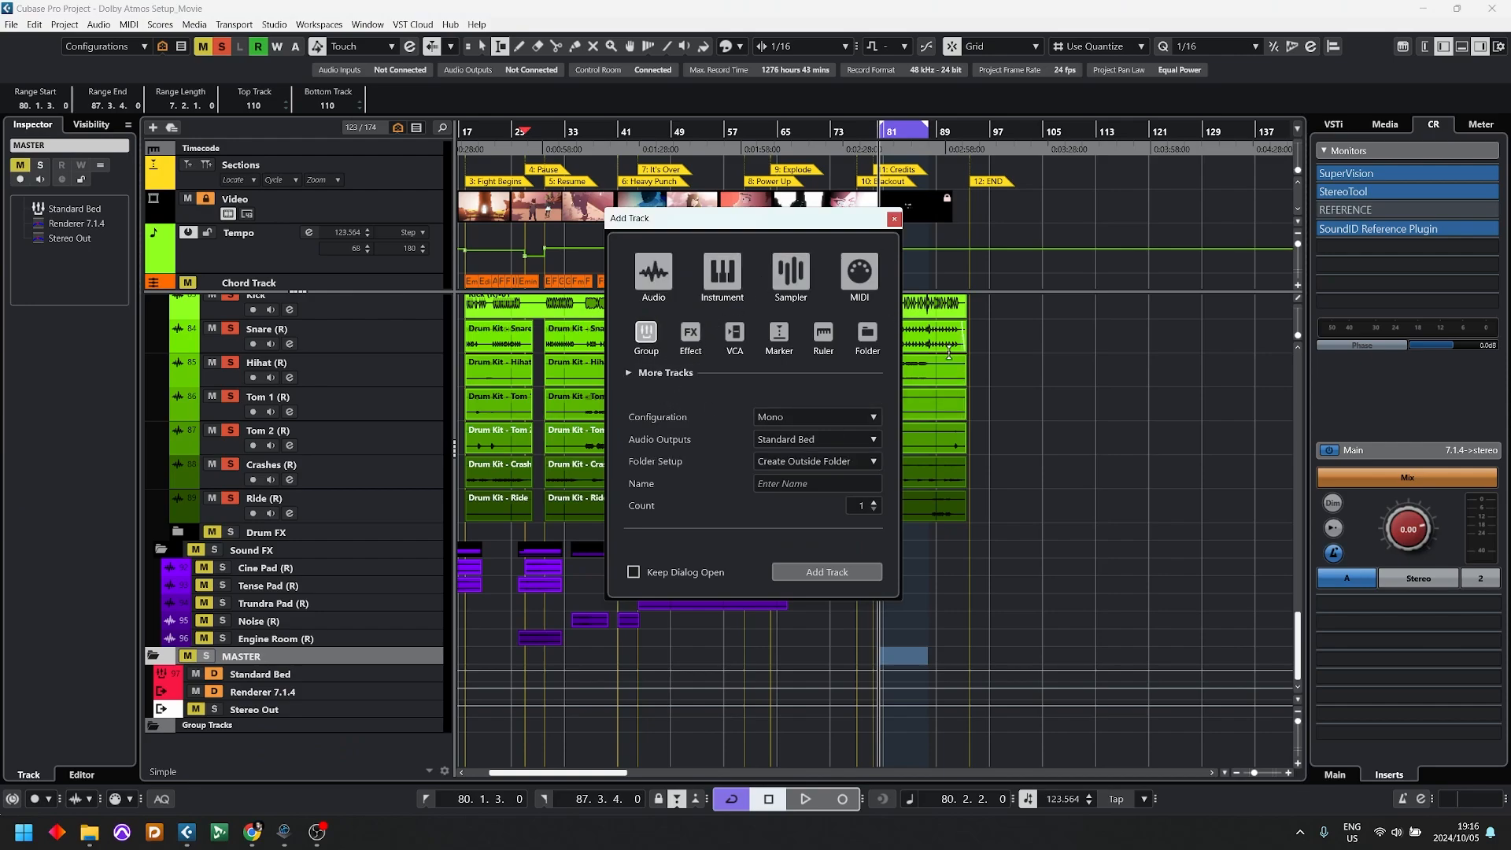
{"action": "left_click", "coordinate": [795, 437]}
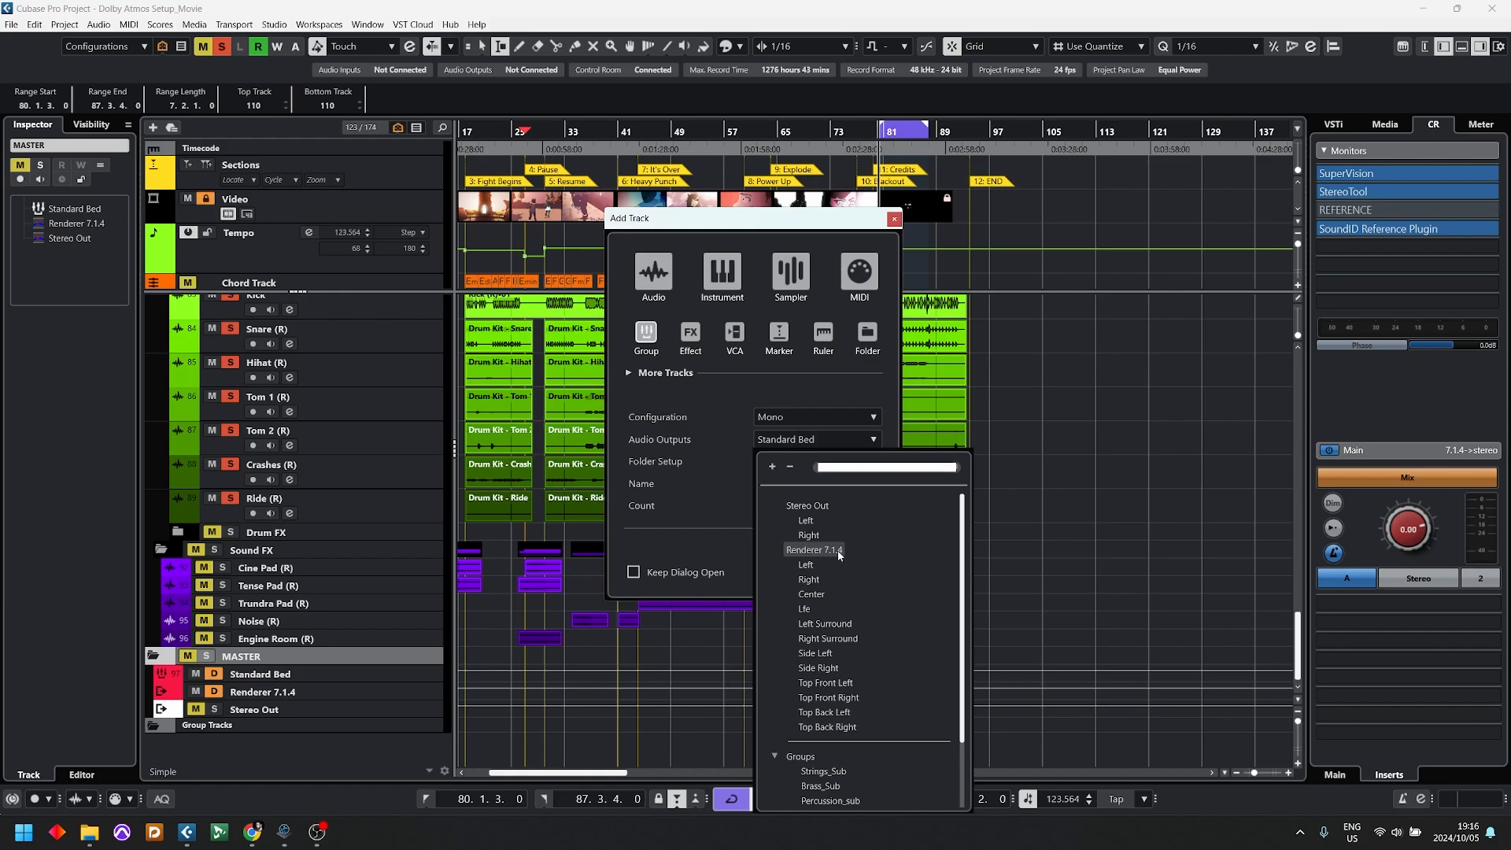
{"action": "left_click", "coordinate": [817, 381]}
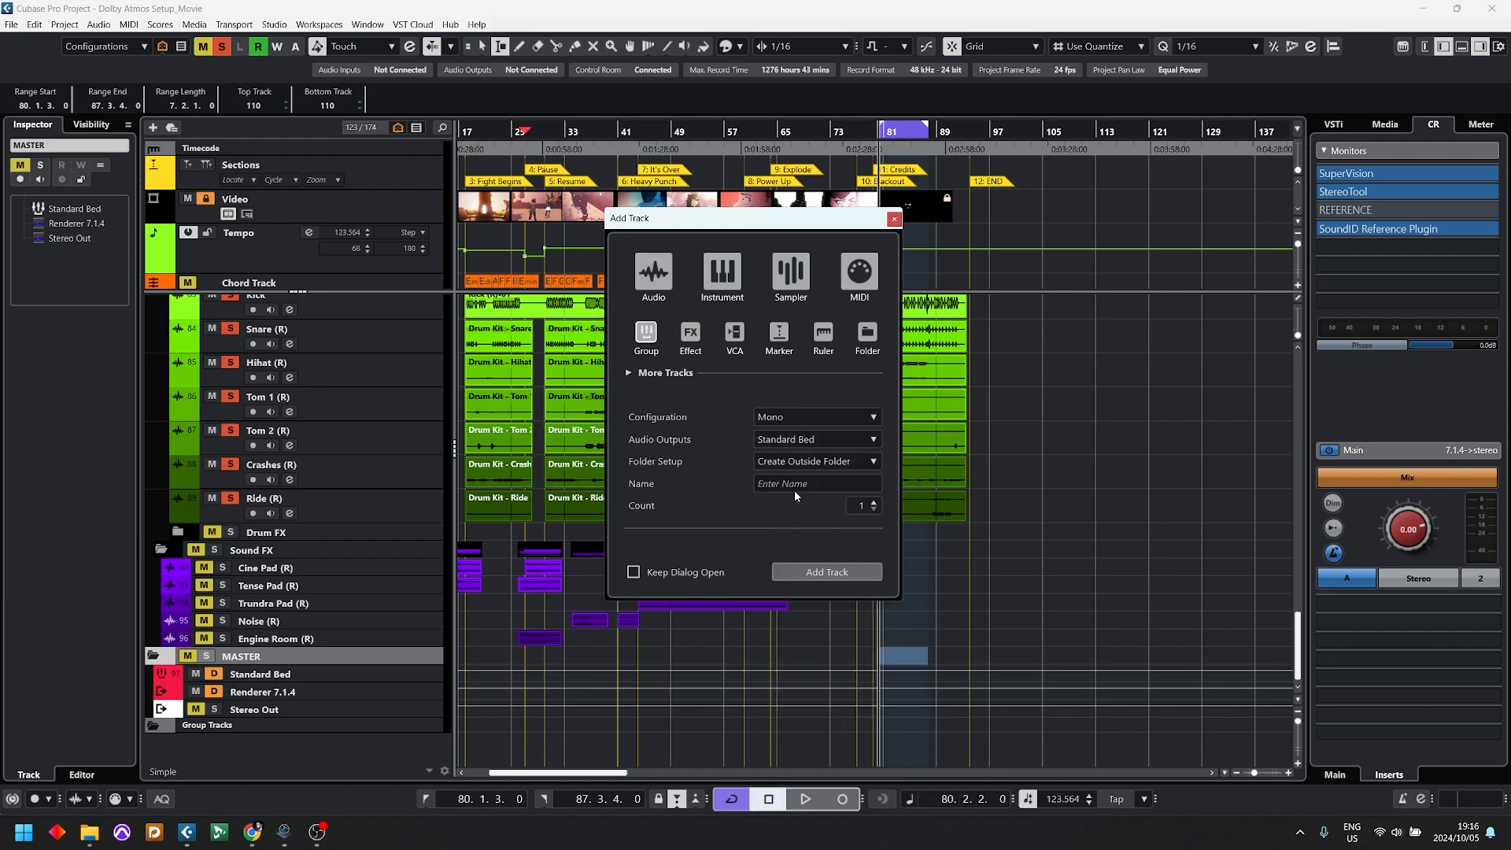
{"action": "left_click", "coordinate": [794, 484]}
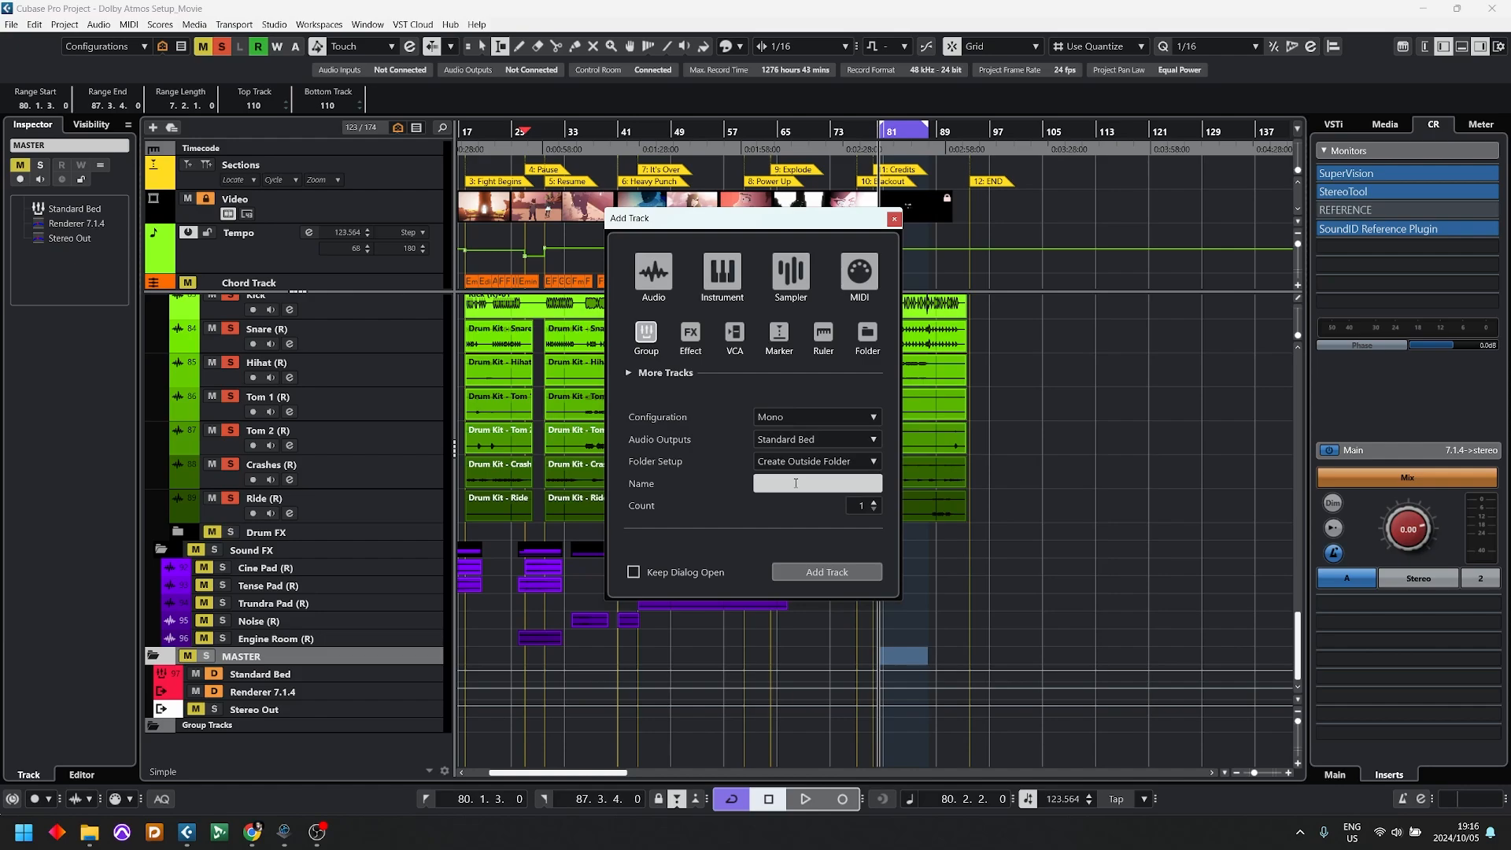
{"action": "left_click", "coordinate": [848, 573]}
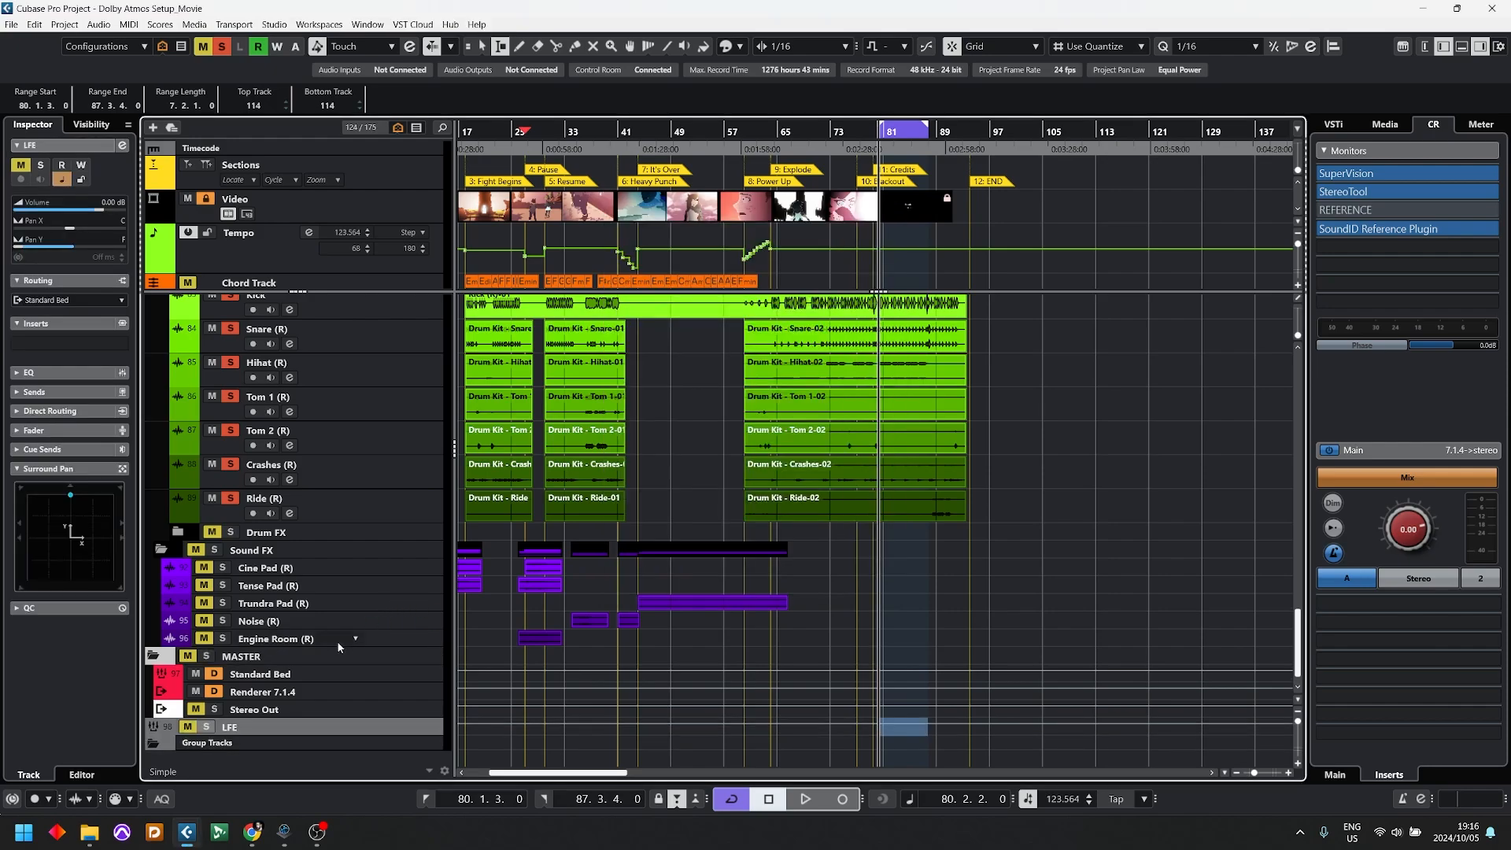
{"action": "left_click_drag", "start_coordinate": [250, 710], "coordinate": [264, 650]}
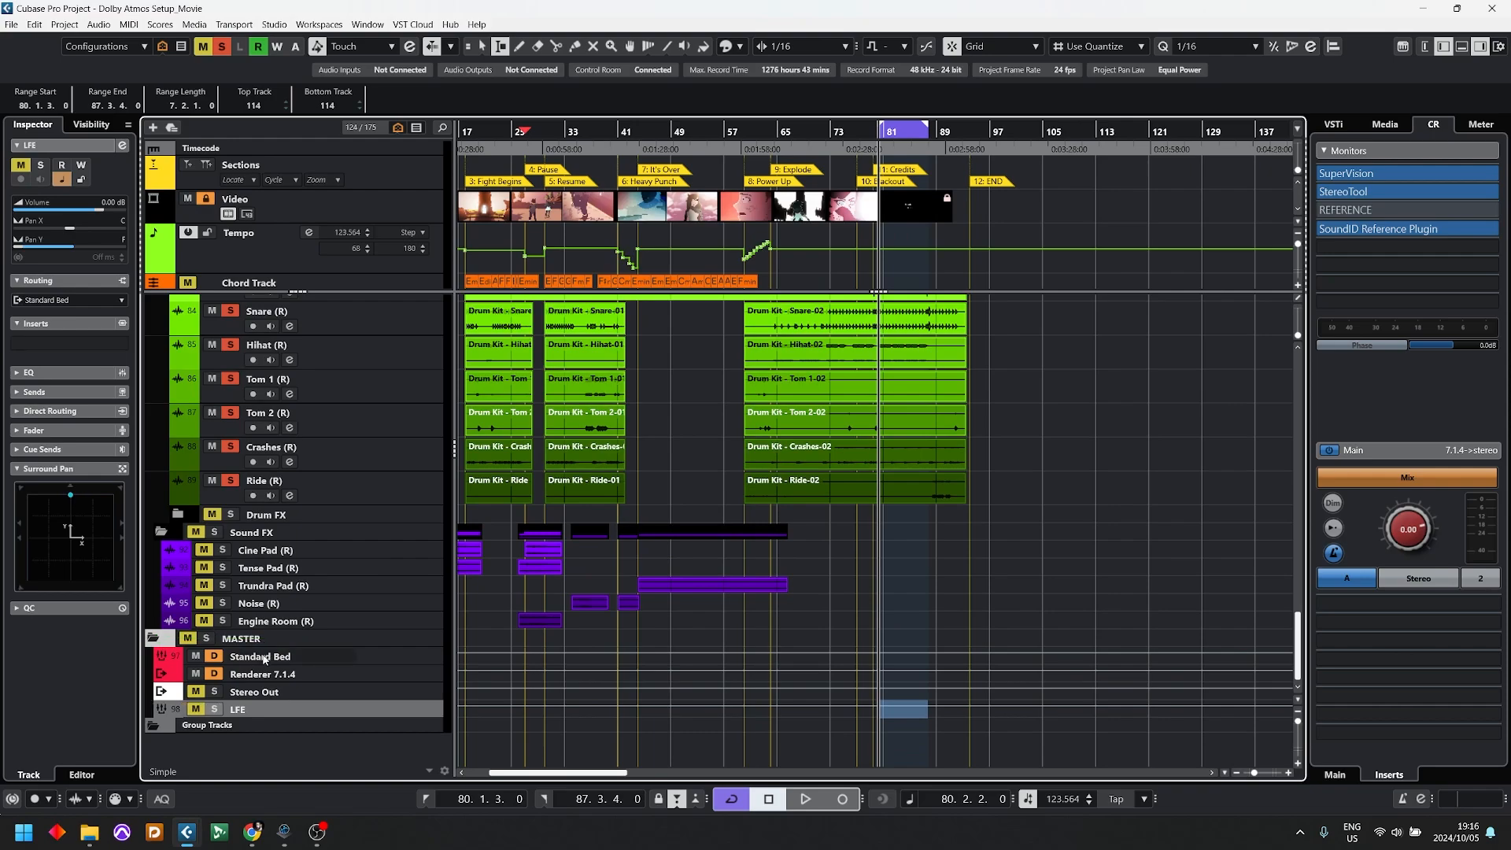
{"action": "left_click_drag", "start_coordinate": [241, 709], "coordinate": [261, 659]}
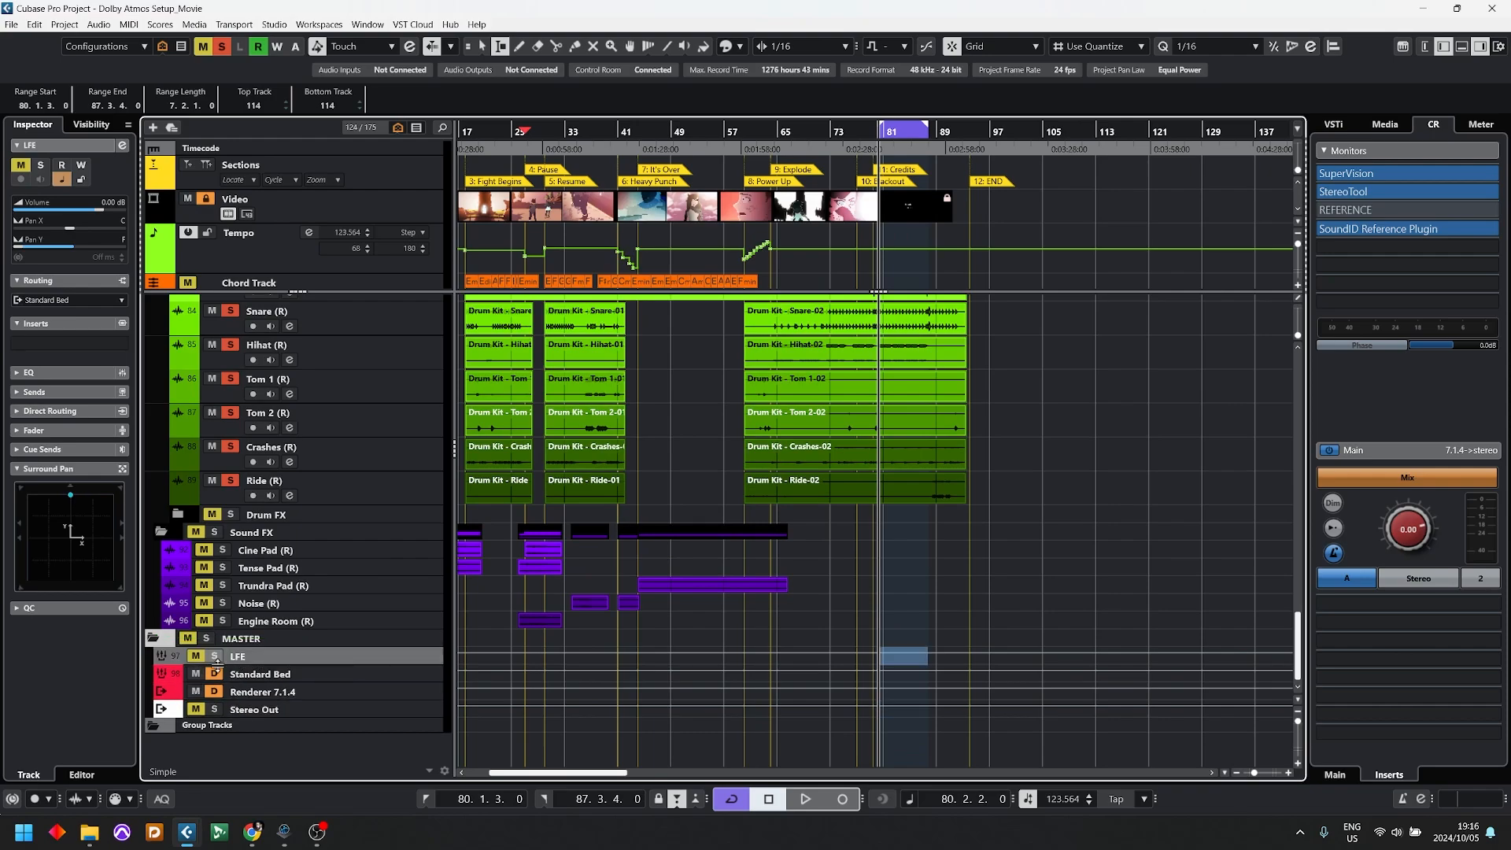
Step: Route the LFE group's output to the Lfe channel of Renderer 7.1.4 and enable solo defeat on the group
{"action": "left_click", "coordinate": [67, 299]}
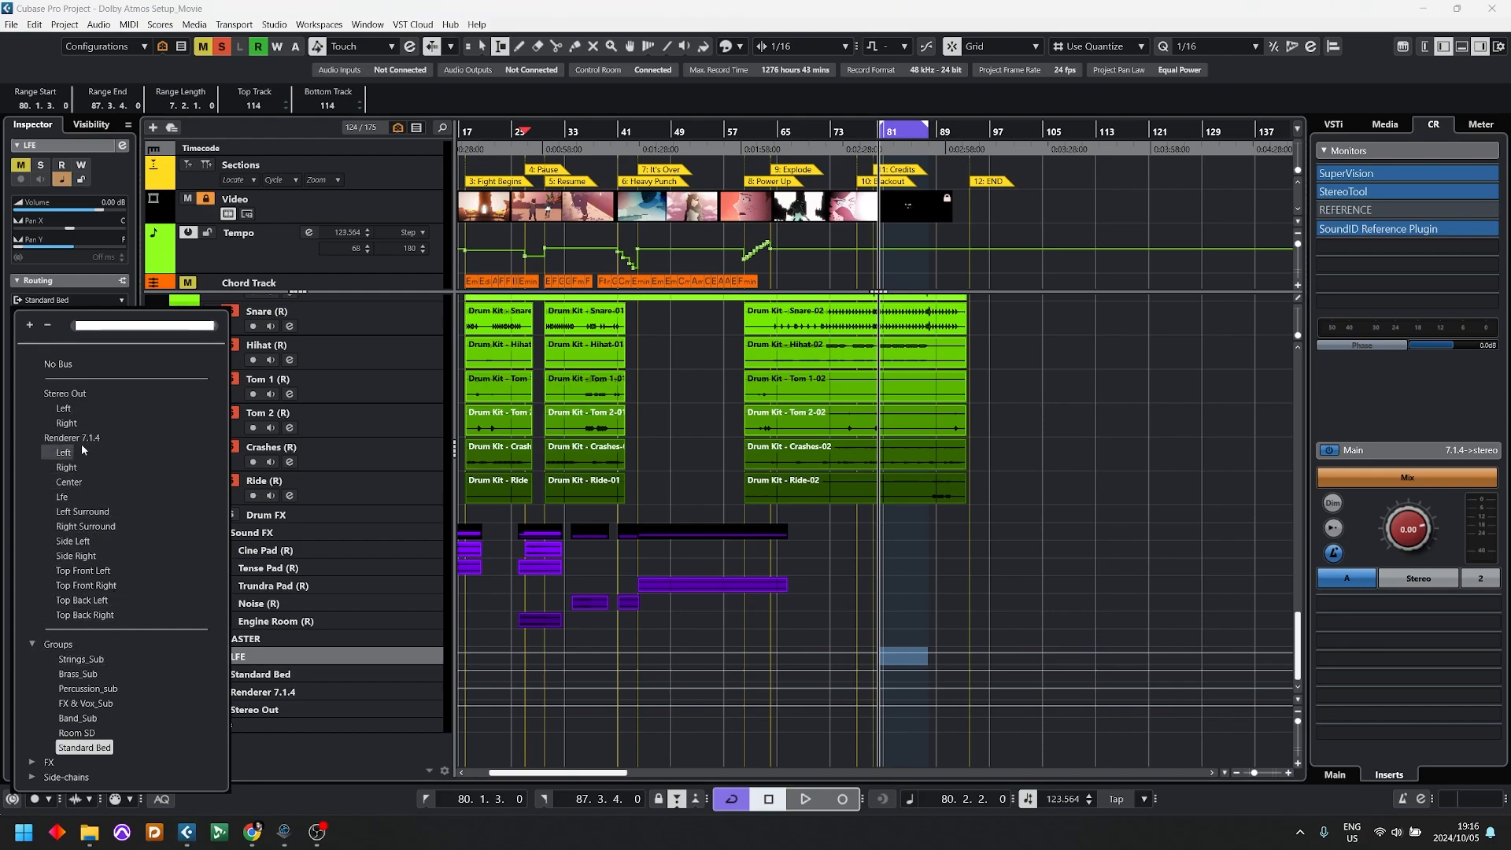
{"action": "left_click", "coordinate": [68, 500]}
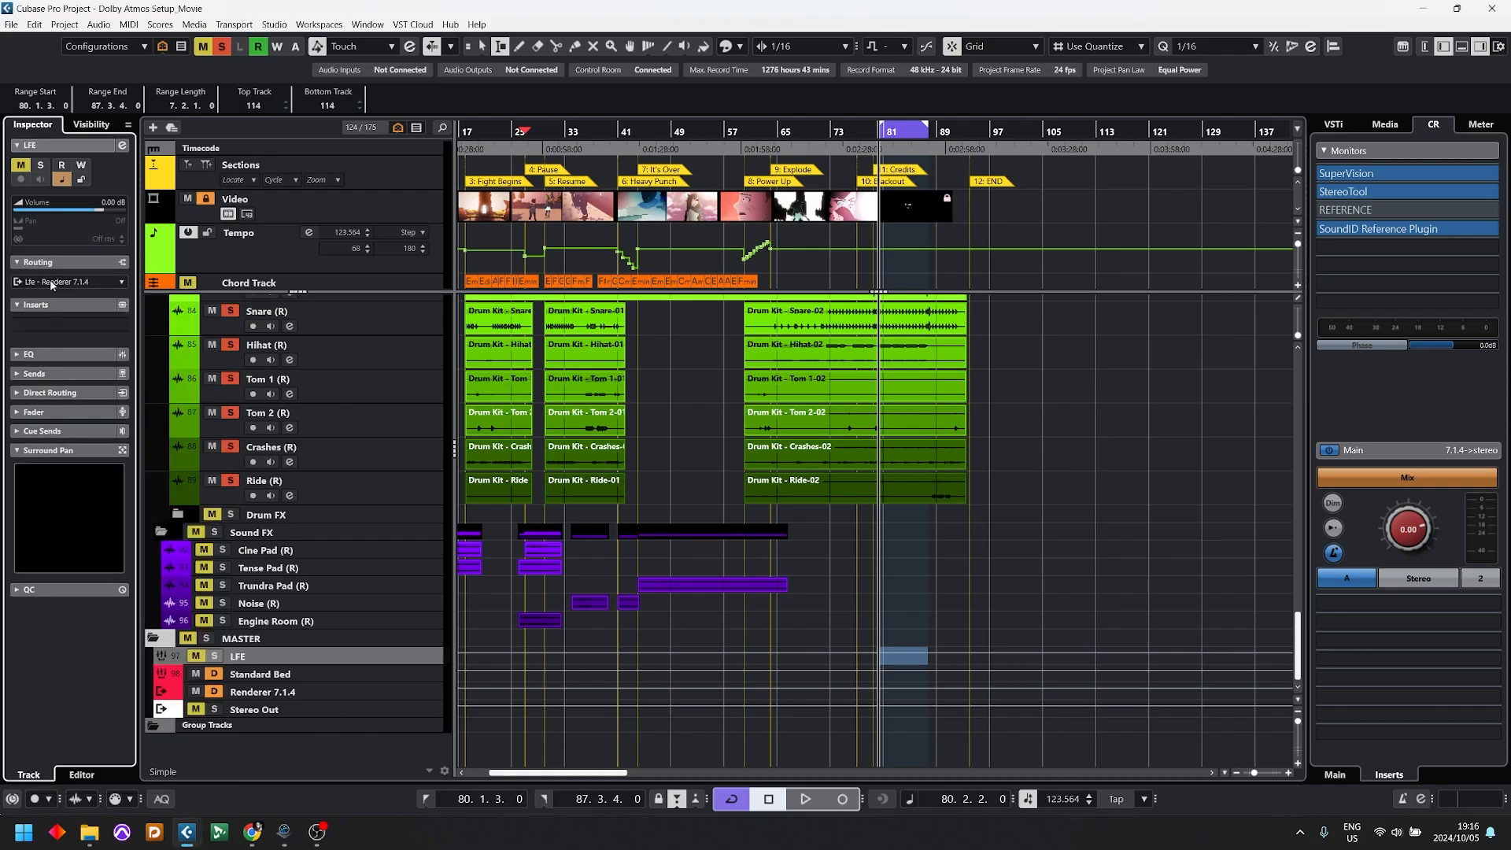
{"action": "left_click", "coordinate": [214, 655], "text": "alt"}
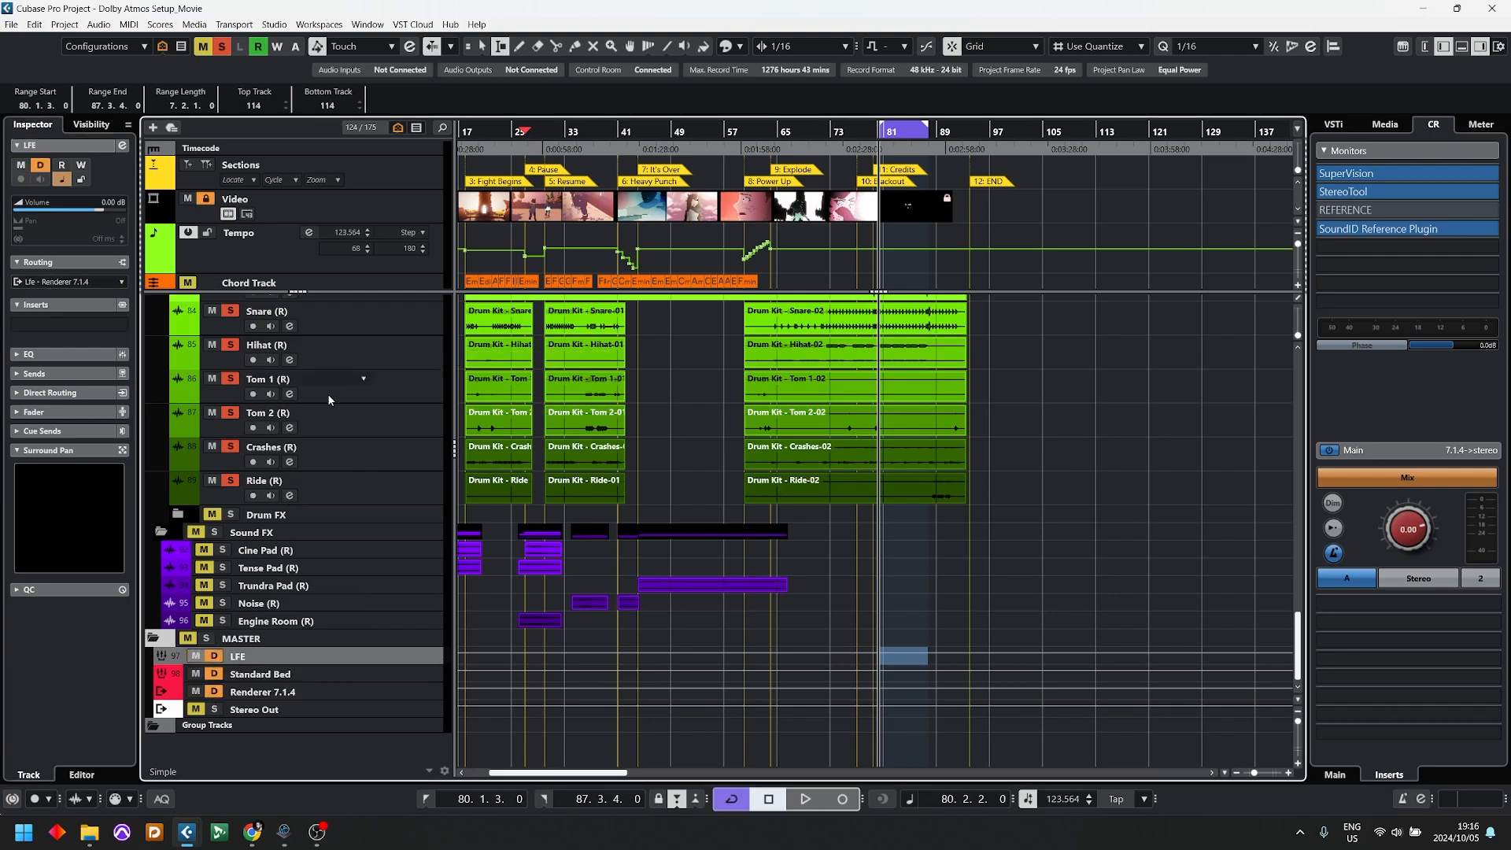
Step: Add a send from the Kick track to the LFE group and activate it at 0.00 dB
{"action": "scroll", "coordinate": [354, 484], "scroll_direction": "up", "scroll_amount": 4}
{"action": "left_click", "coordinate": [337, 488]}
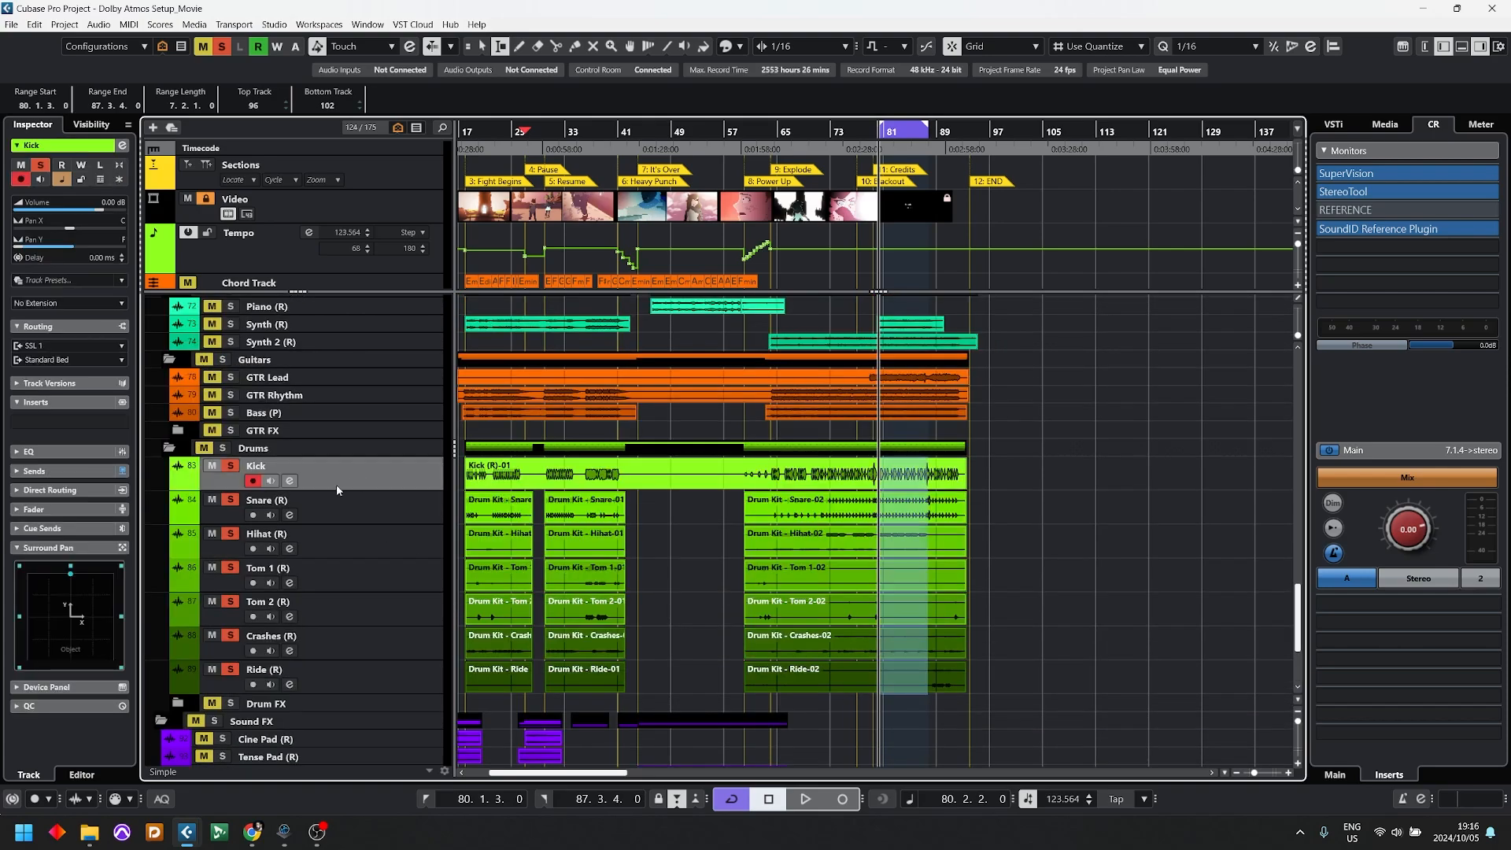
{"action": "left_click", "coordinate": [37, 425]}
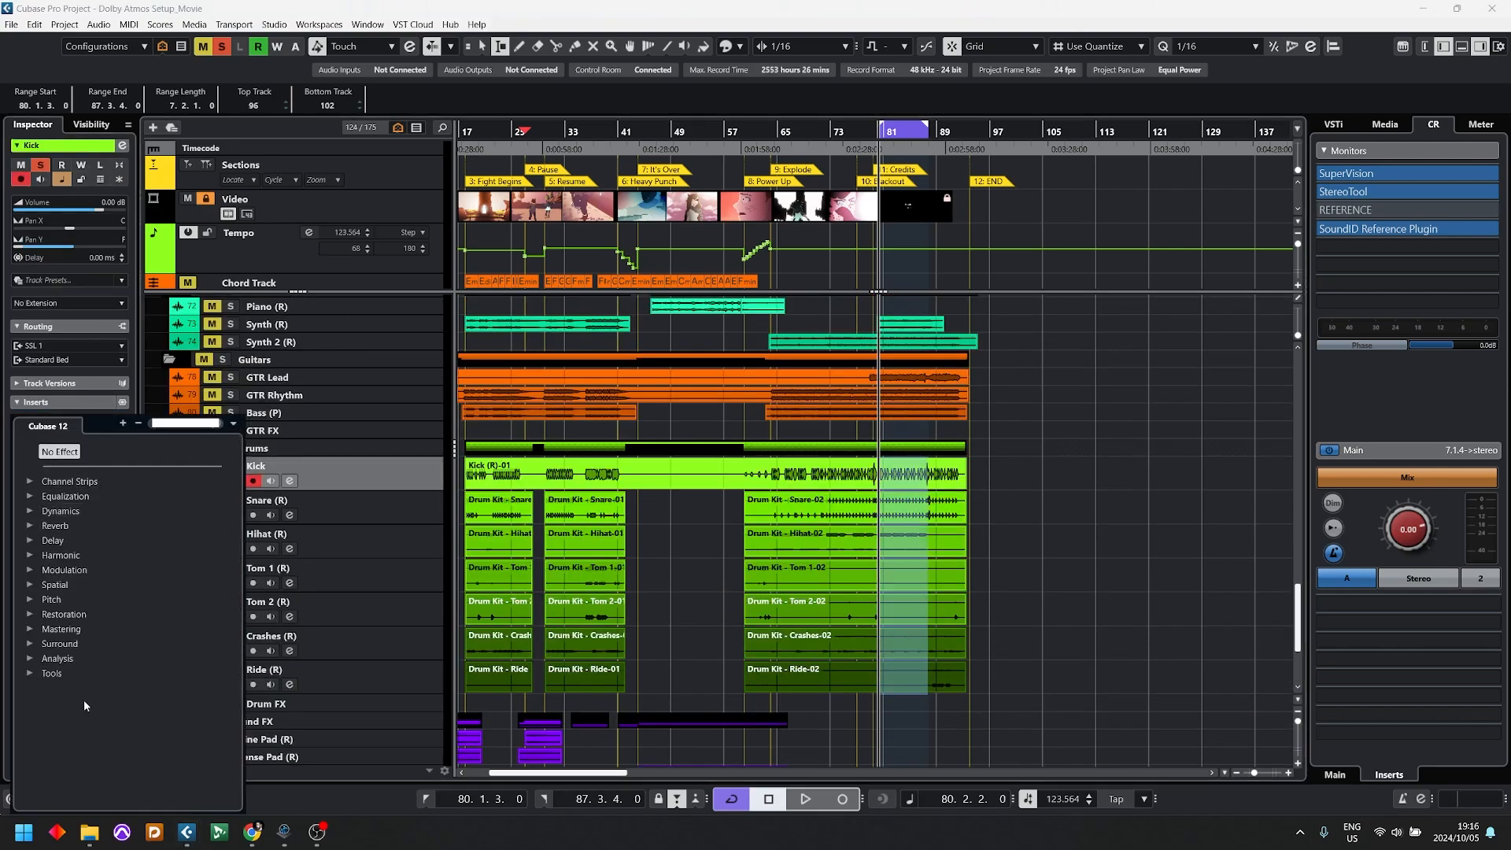
{"action": "left_click", "coordinate": [49, 421]}
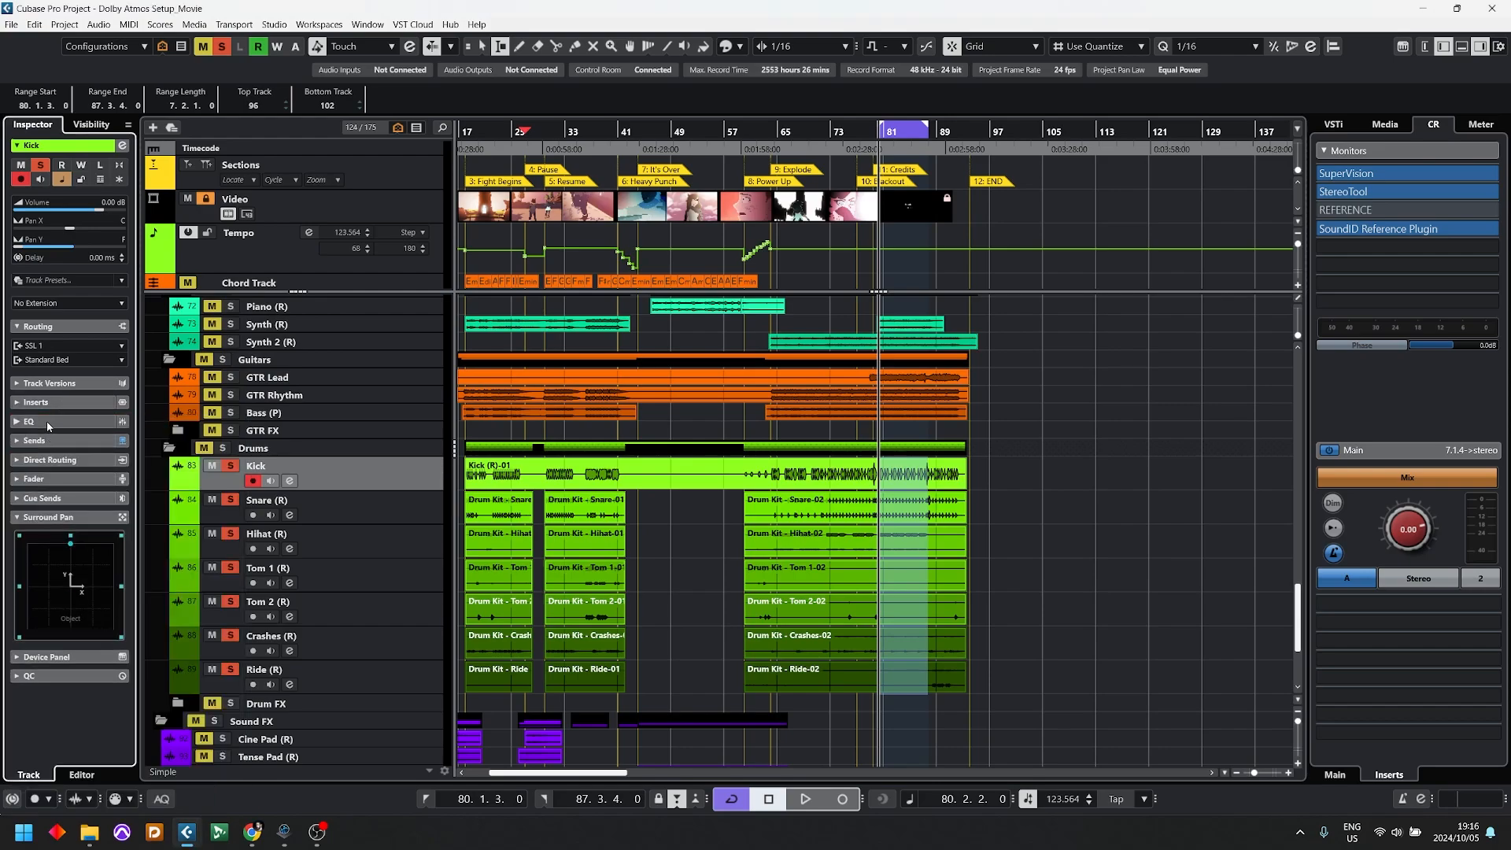
{"action": "left_click", "coordinate": [52, 423]}
{"action": "left_click", "coordinate": [59, 441]}
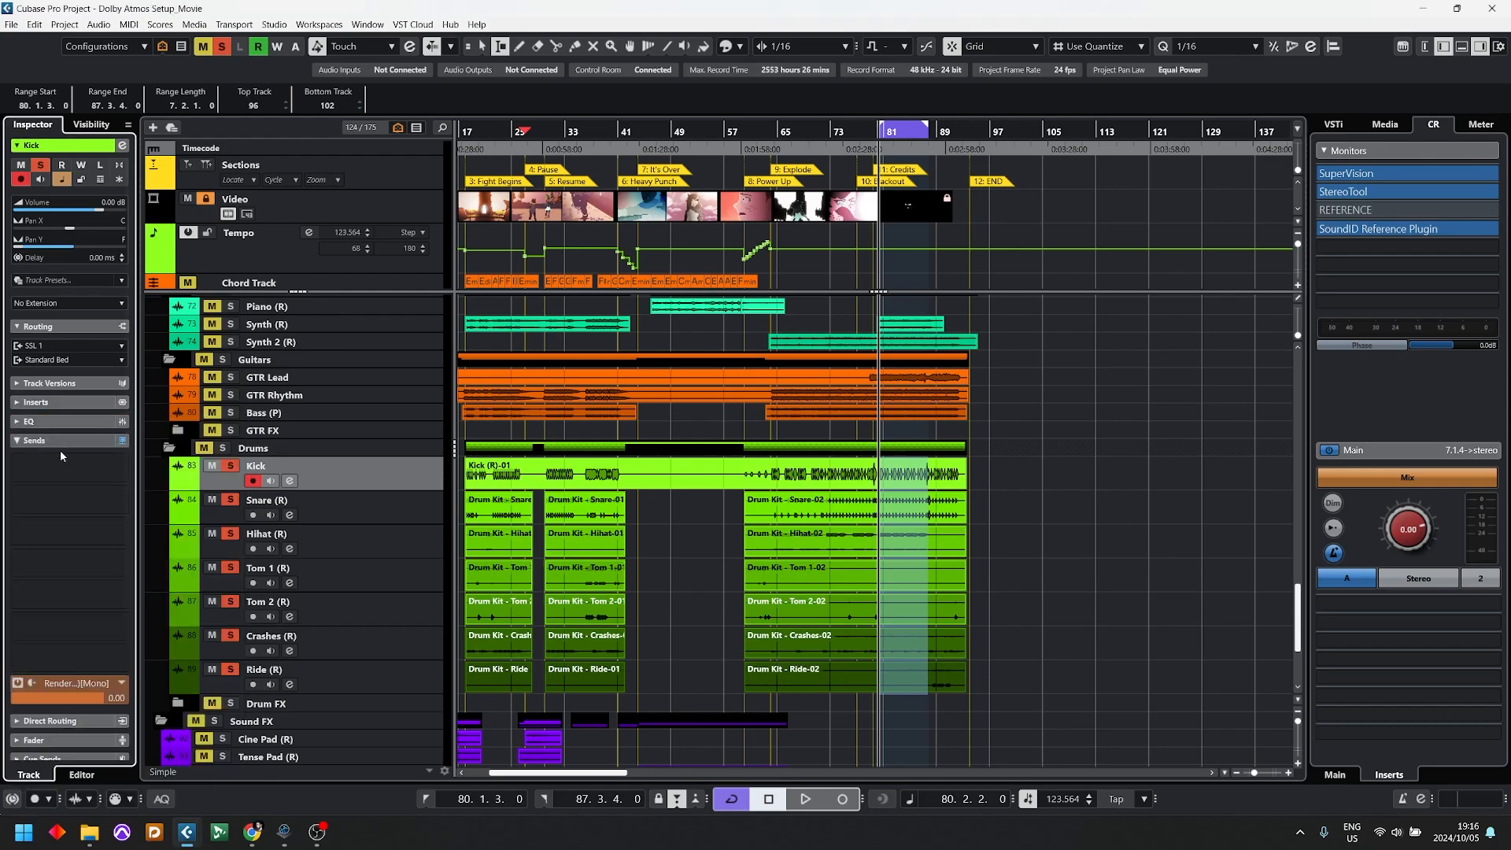
{"action": "left_click", "coordinate": [67, 479]}
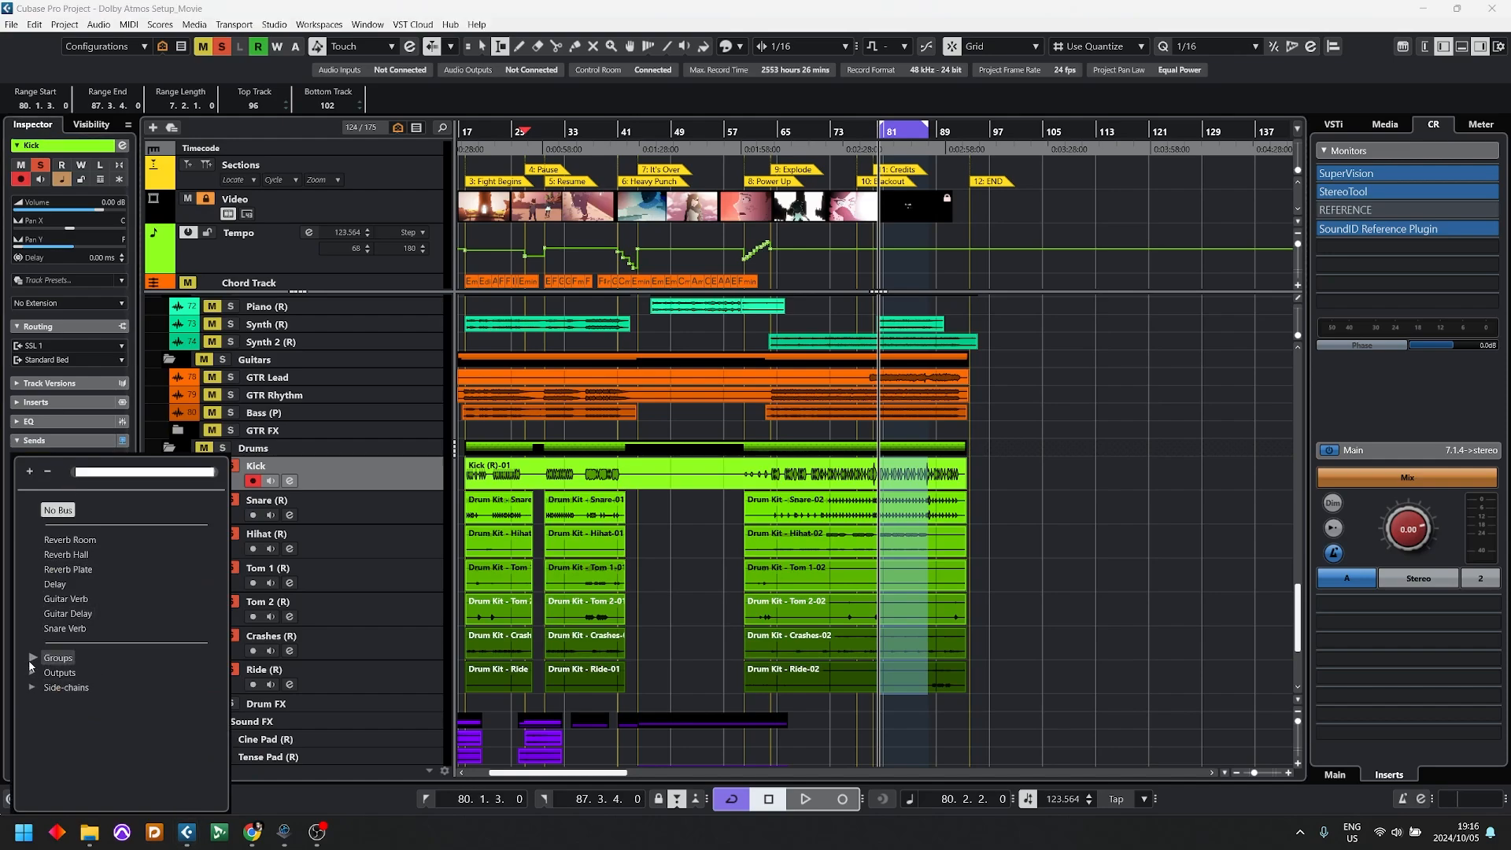
{"action": "type", "text": "LFE"}
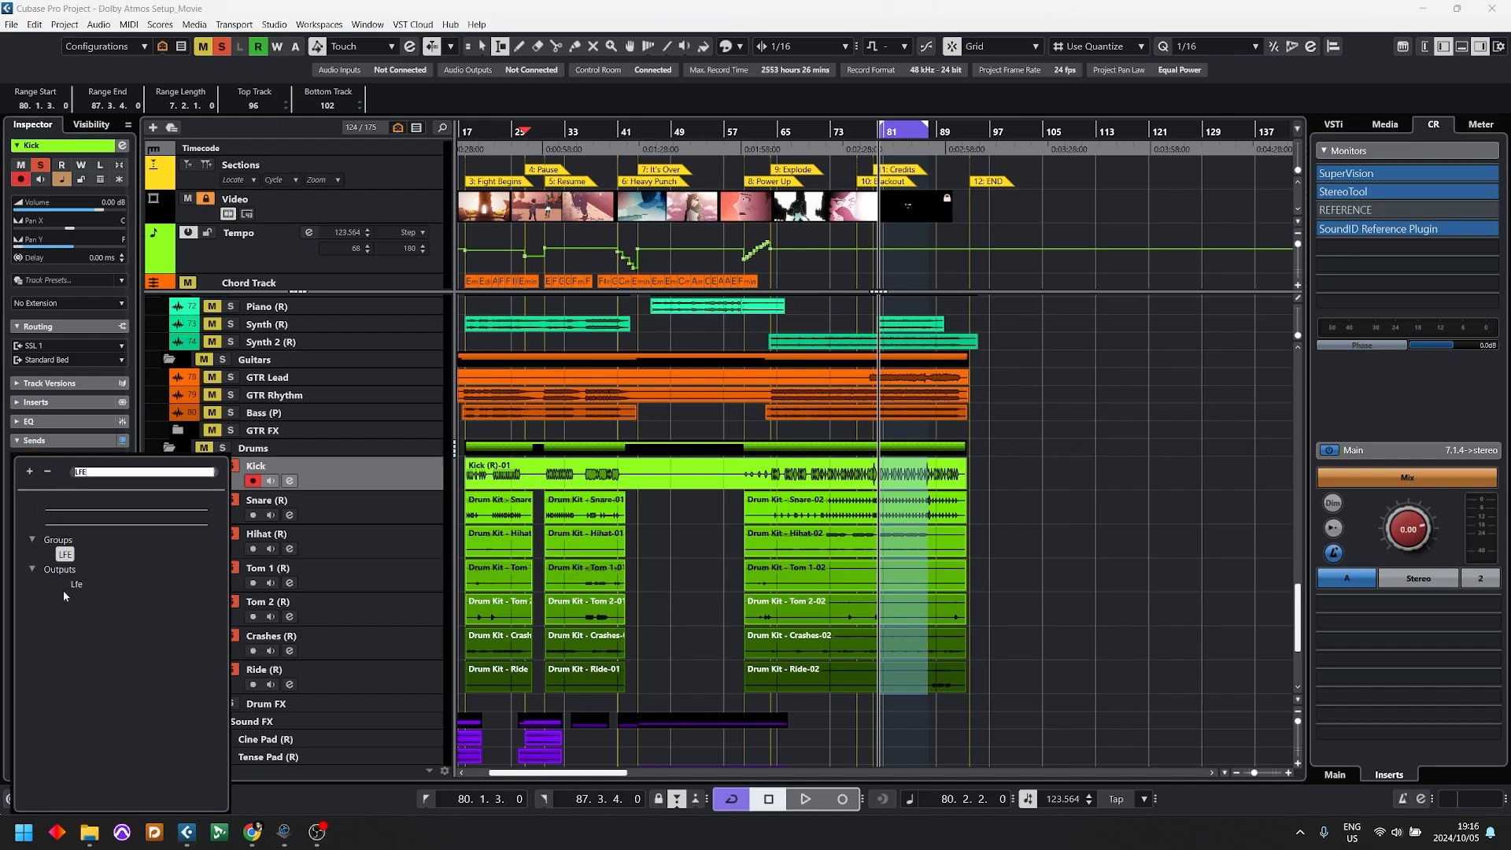
{"action": "left_click", "coordinate": [66, 555]}
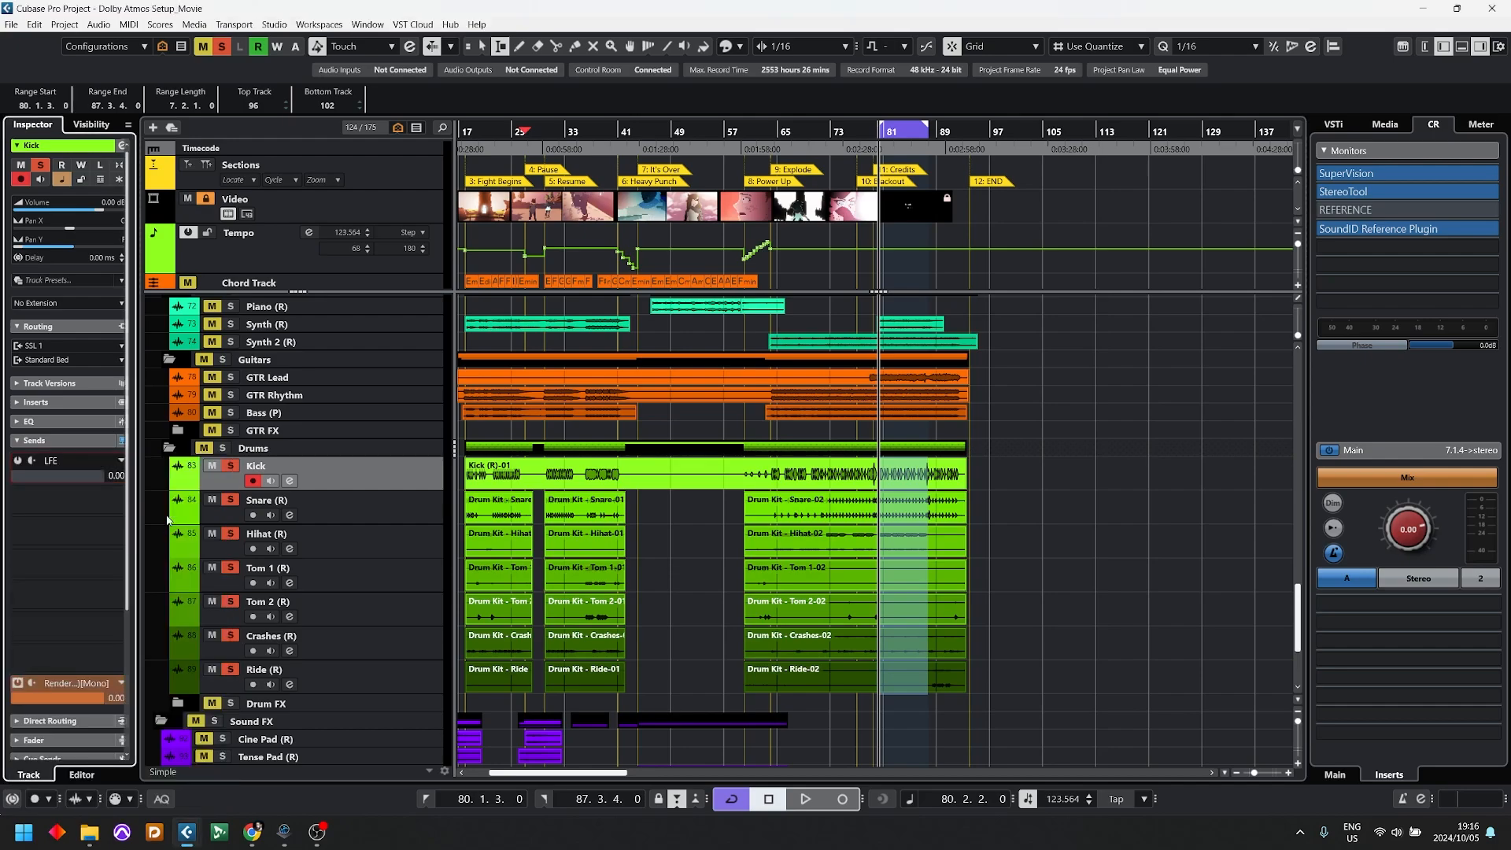
{"action": "left_click", "coordinate": [16, 460]}
{"action": "left_click", "coordinate": [33, 461]}
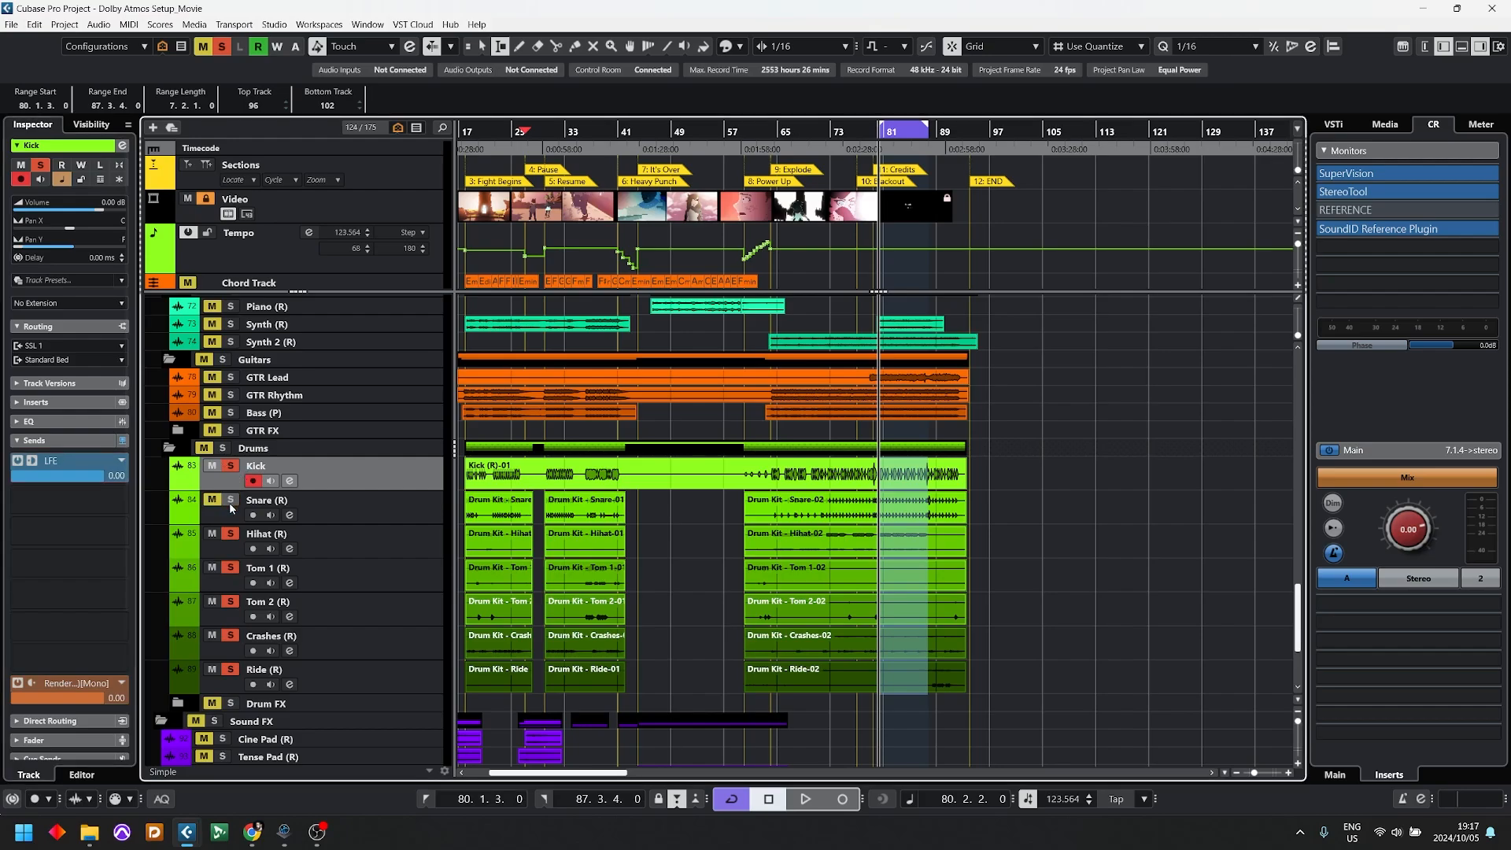
Step: Unsolo the Snare, Hihat, Tom 1, Tom 2, Crashes and Ride tracks, keeping Kick soloed and selected
{"action": "left_click", "coordinate": [230, 585]}
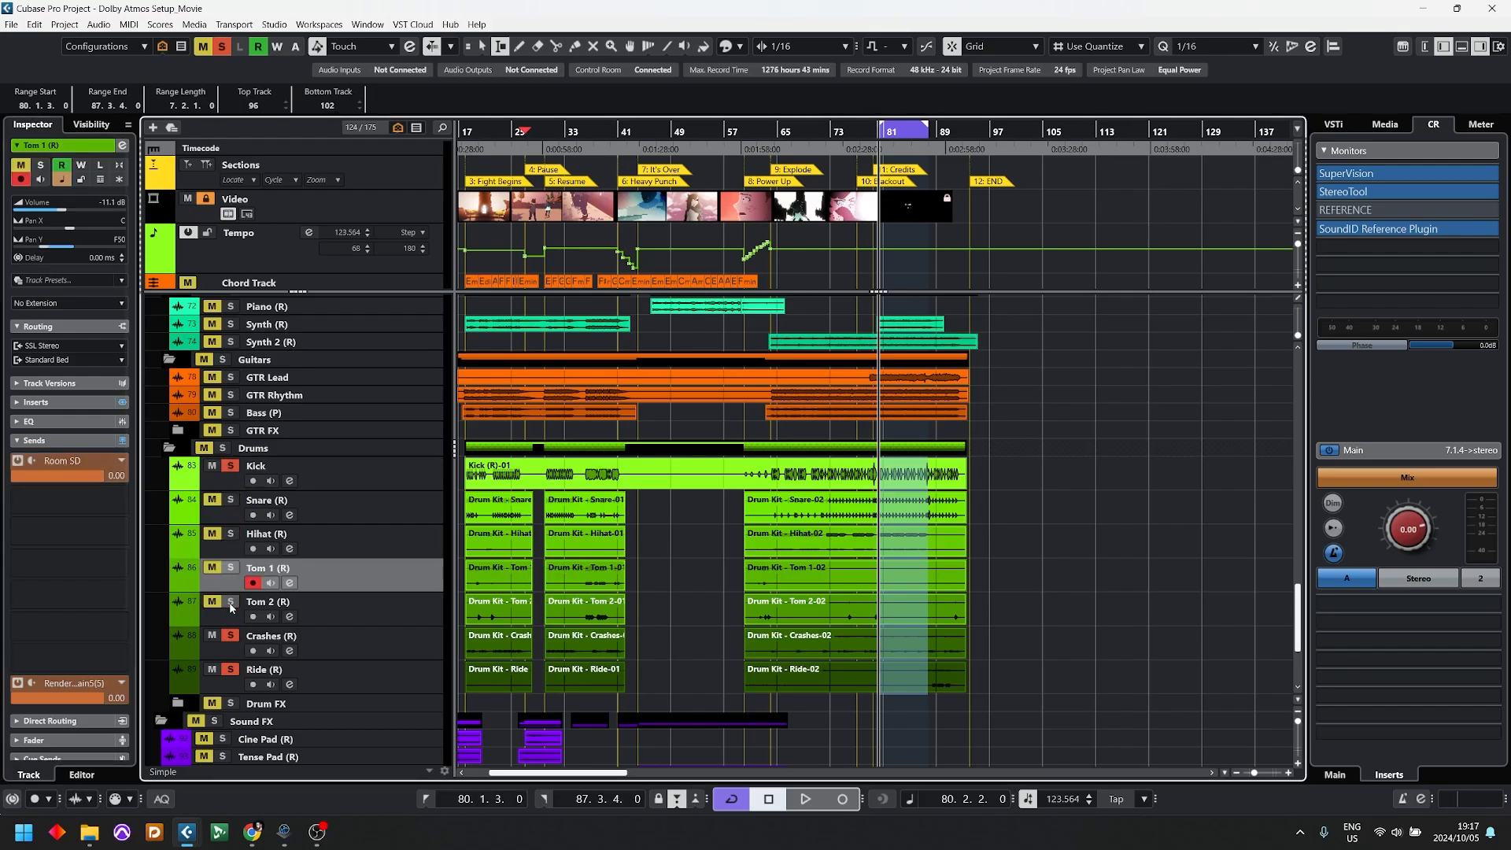
{"action": "scroll", "coordinate": [311, 594], "scroll_direction": "down", "scroll_amount": 3}
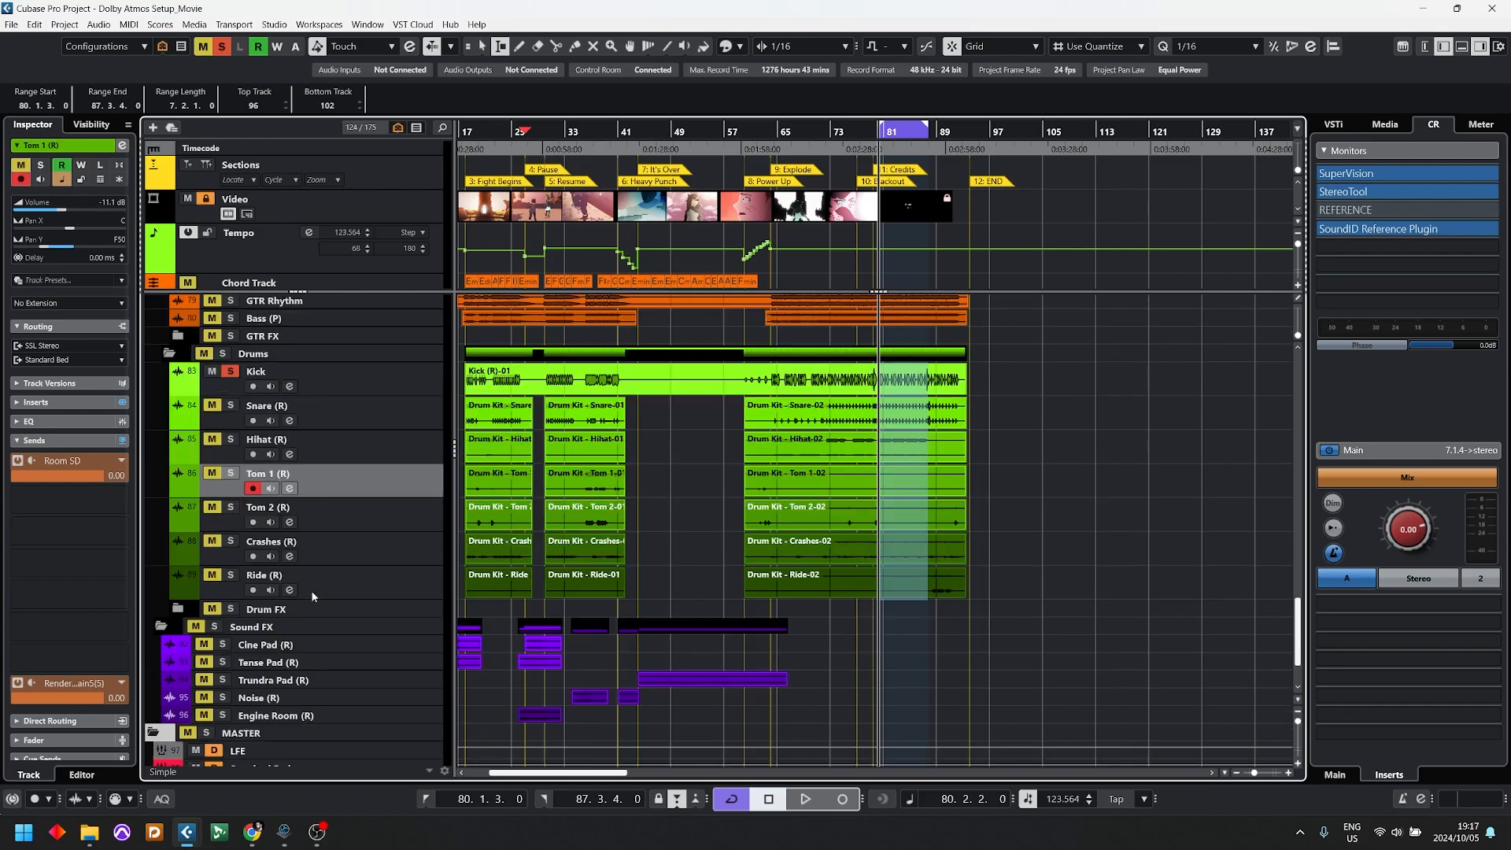
{"action": "left_click", "coordinate": [390, 388]}
Step: Play the cycled section and show the Renderer for Dolby Atmos on Renderer 7.1.4 to check the LFE channel level
{"action": "key", "text": "space"}
{"action": "scroll", "coordinate": [531, 530], "scroll_direction": "down", "scroll_amount": 3}
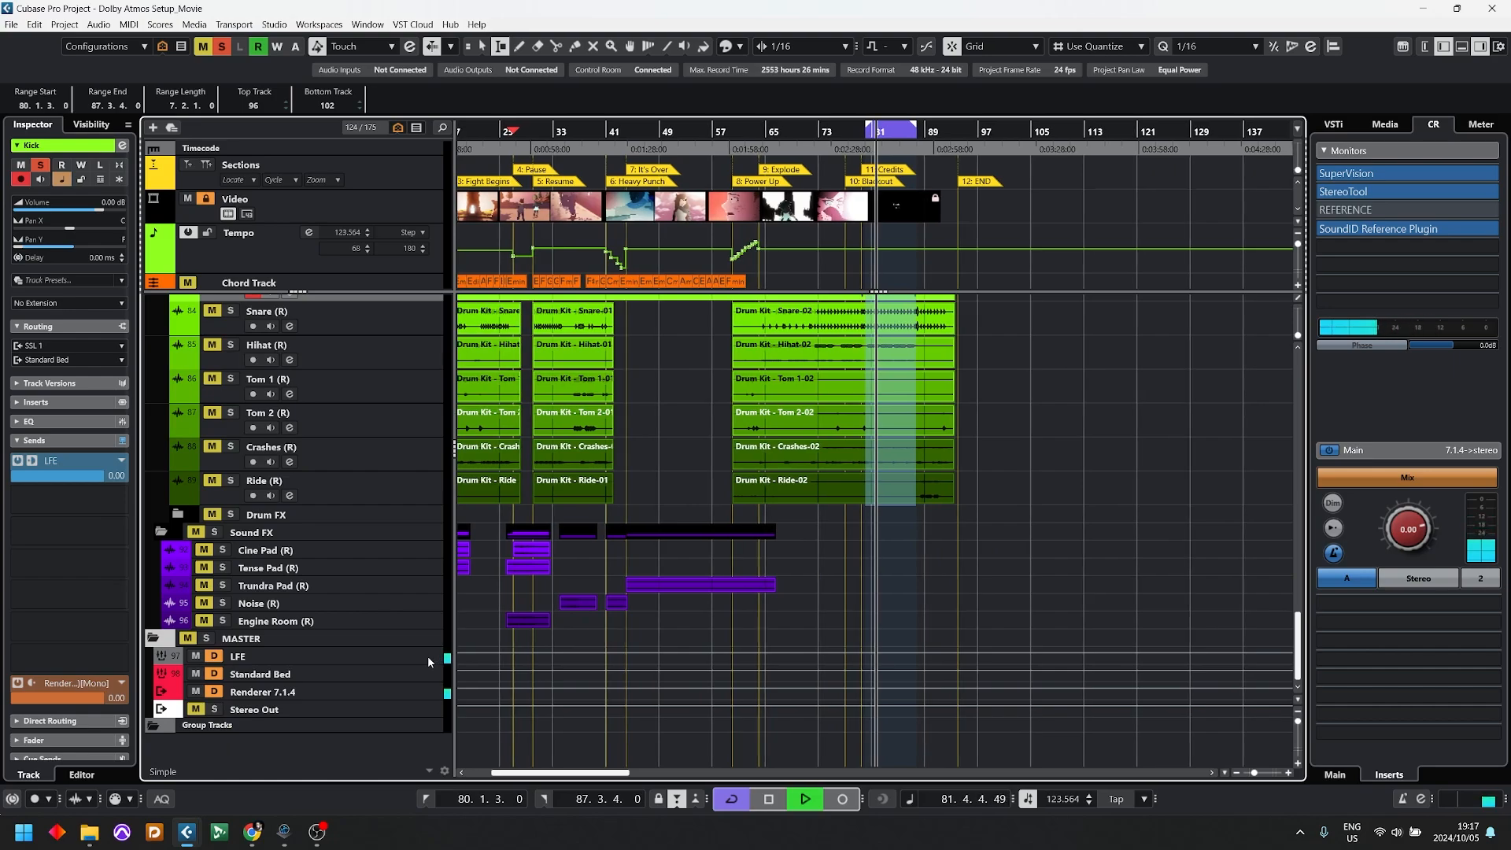
{"action": "left_click", "coordinate": [346, 691]}
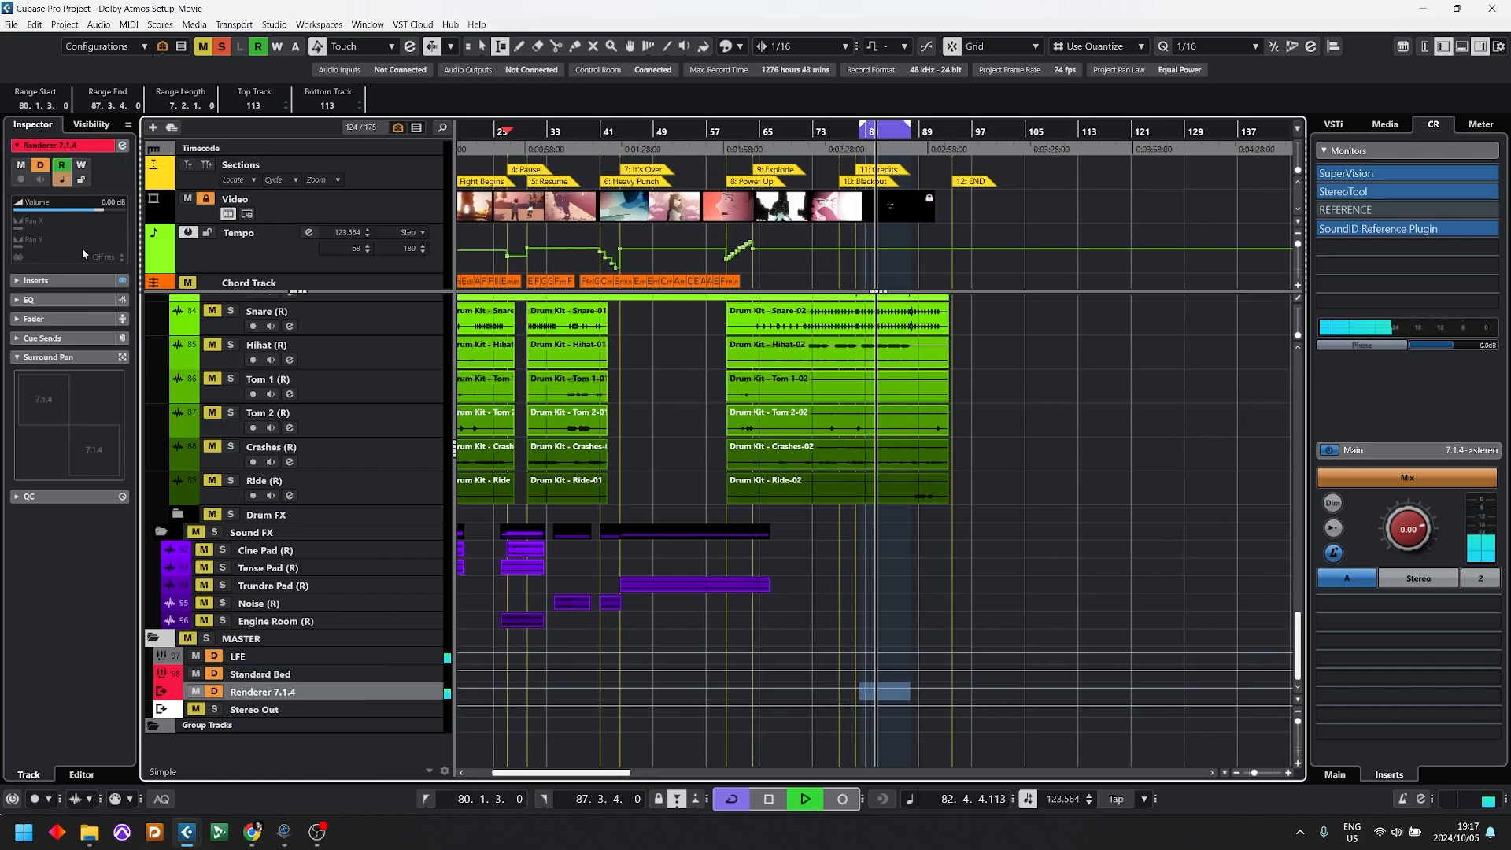
{"action": "left_click", "coordinate": [35, 280]}
{"action": "left_click", "coordinate": [47, 302]}
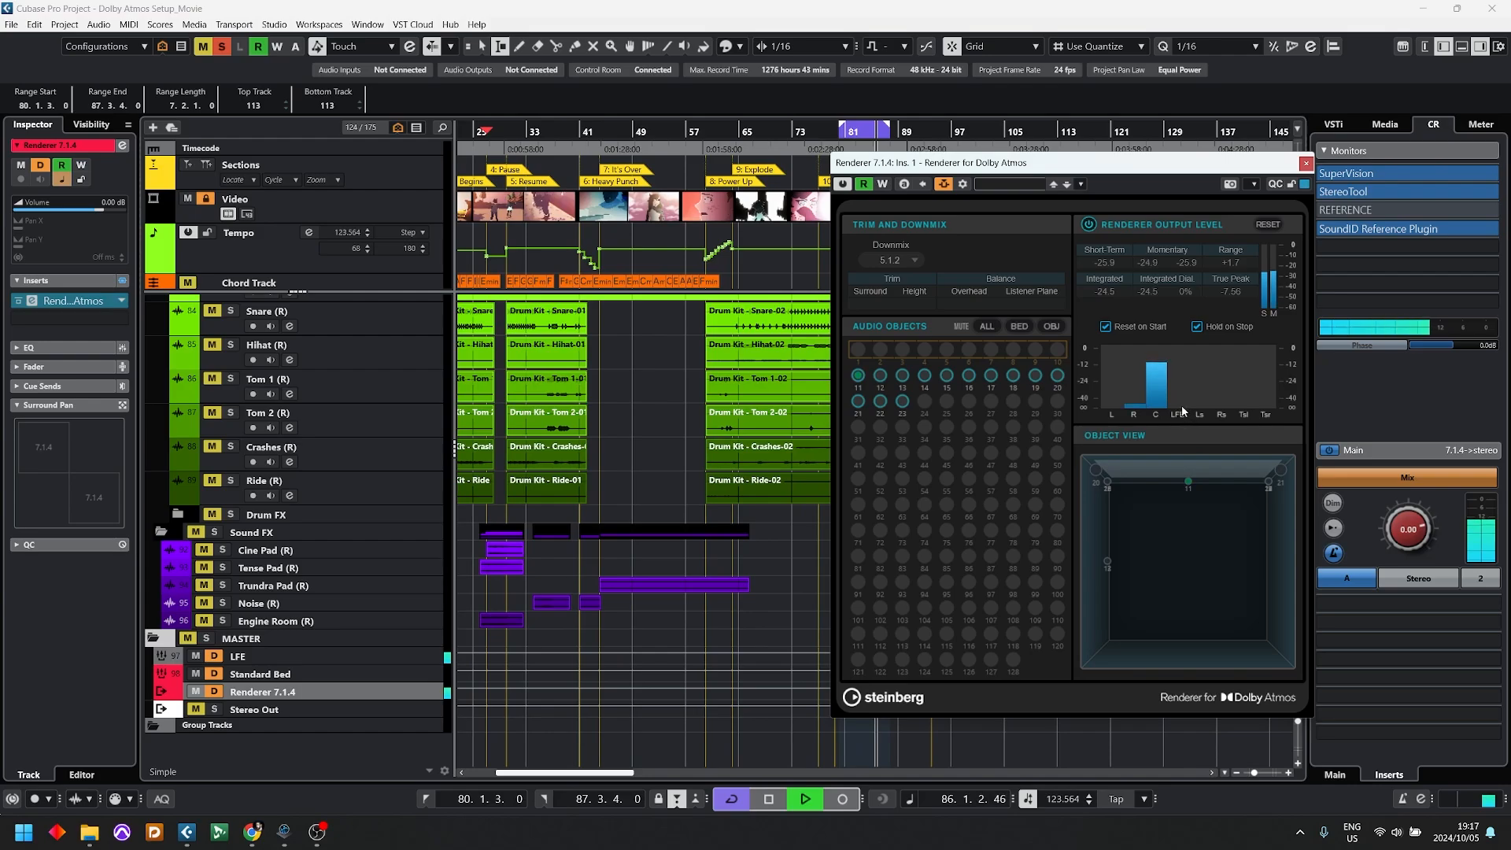
{"action": "key", "text": "space"}
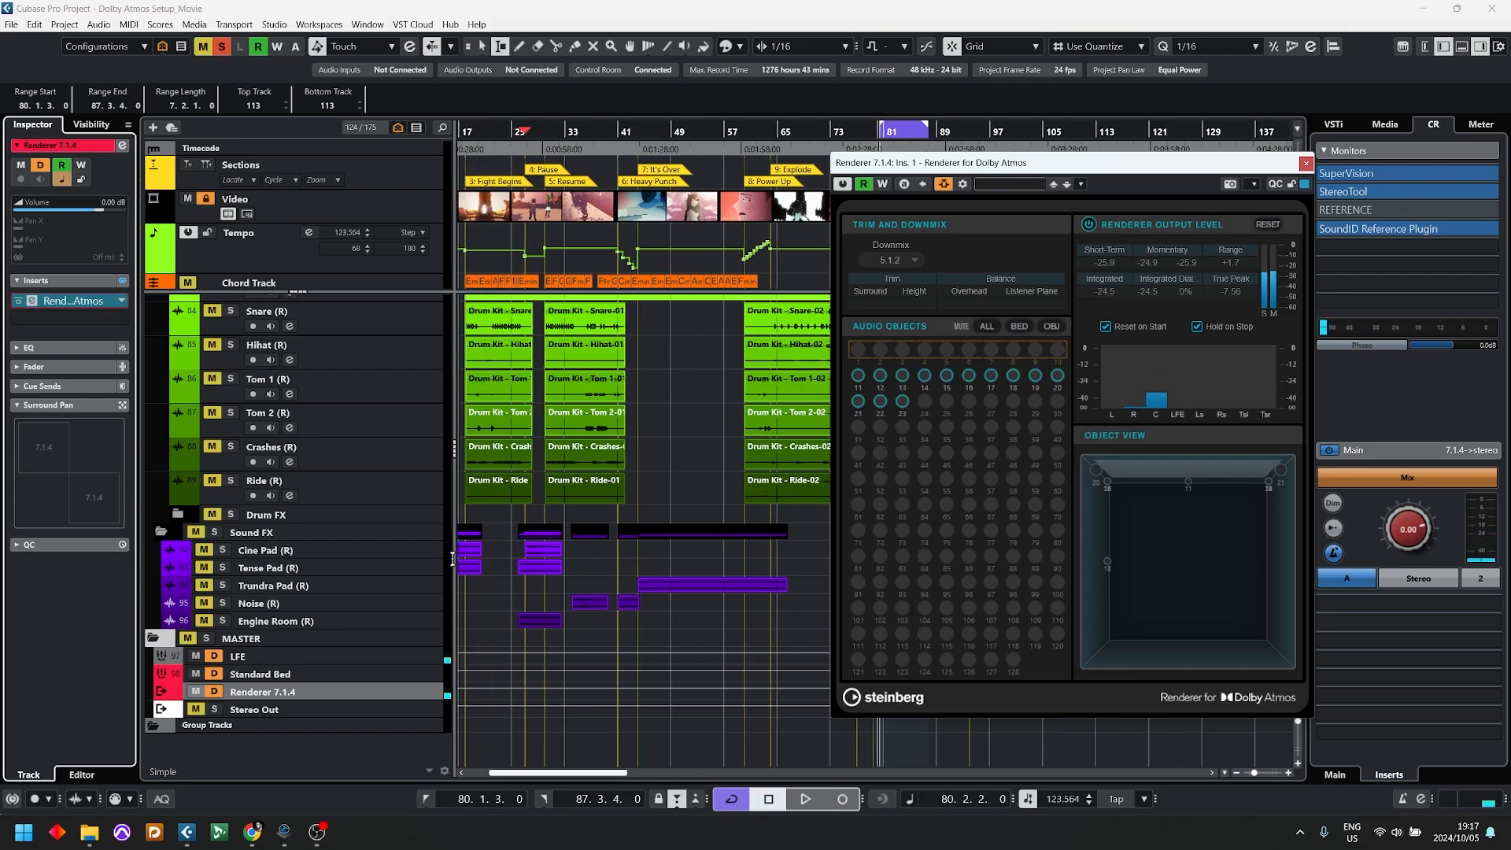
Step: Set the Renderer's downmix to 7.1.4, close the Renderer window, and leave the LFE group track selected
{"action": "left_click", "coordinate": [266, 675]}
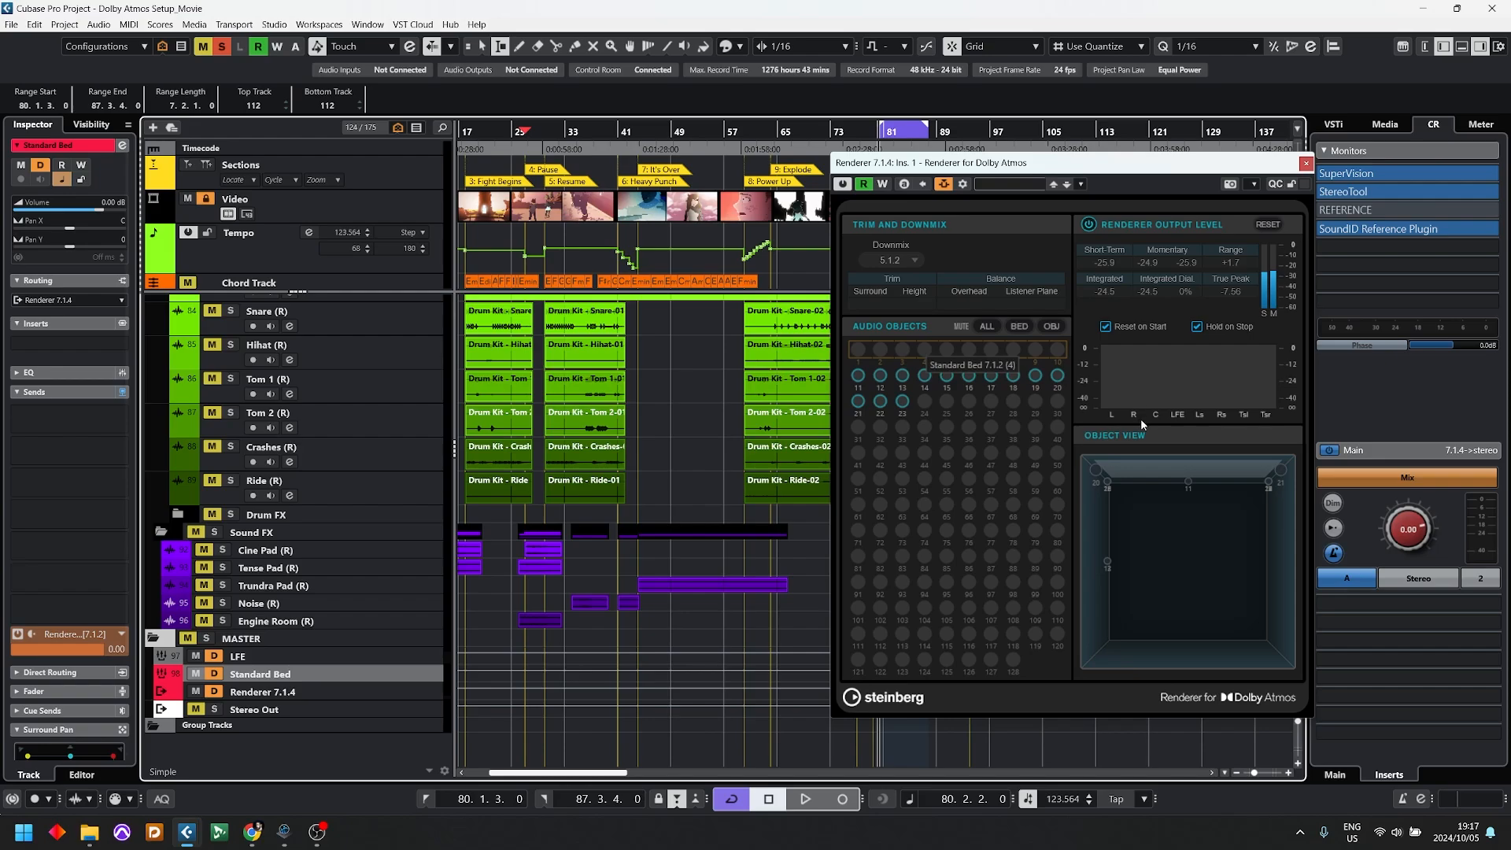
{"action": "left_click", "coordinate": [905, 260]}
{"action": "left_click", "coordinate": [902, 375]}
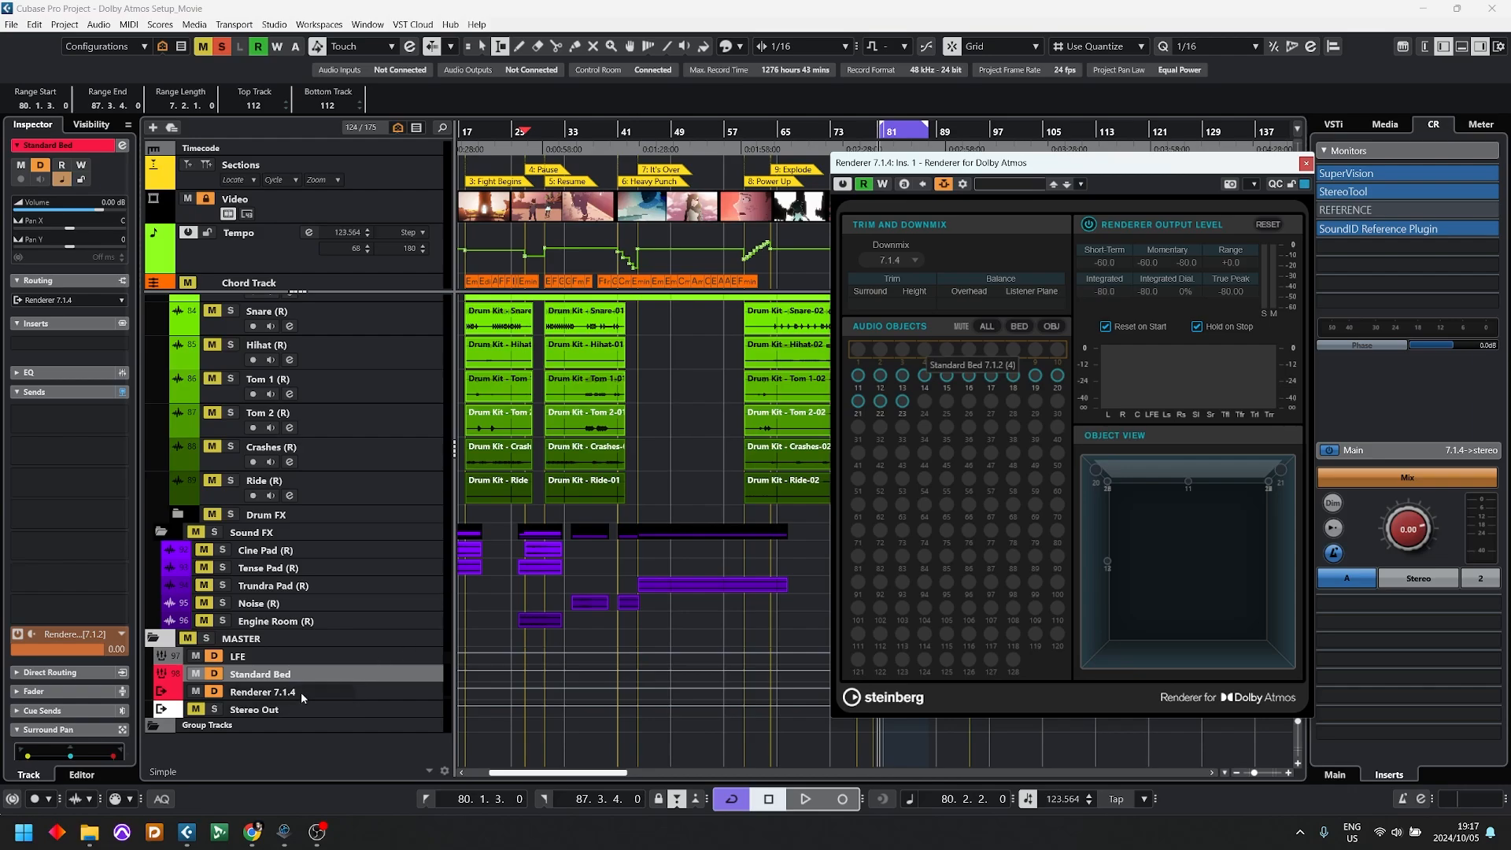
{"action": "left_click", "coordinate": [251, 659]}
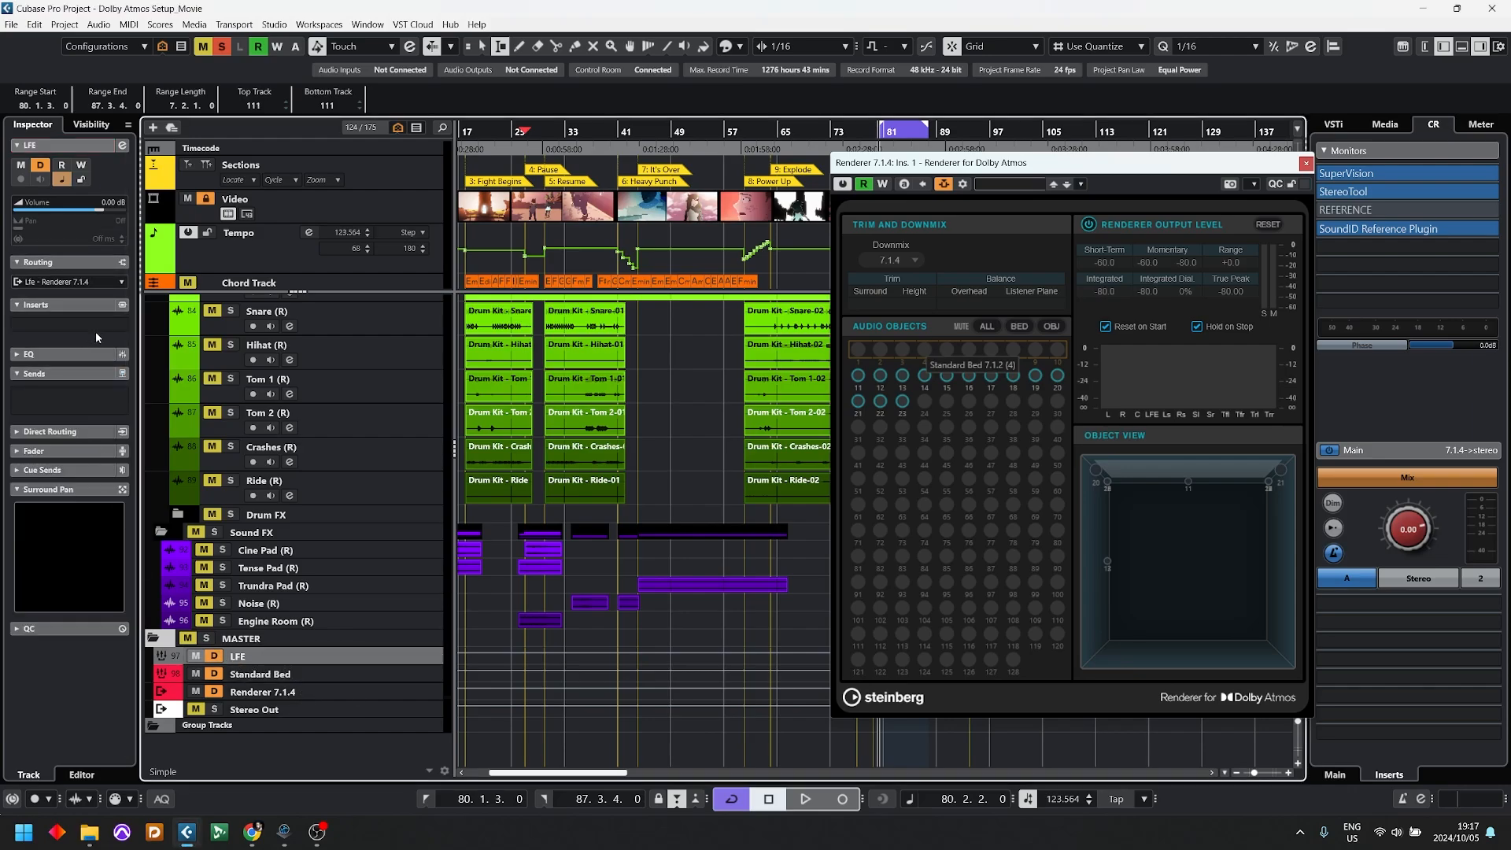
{"action": "left_click", "coordinate": [1308, 163]}
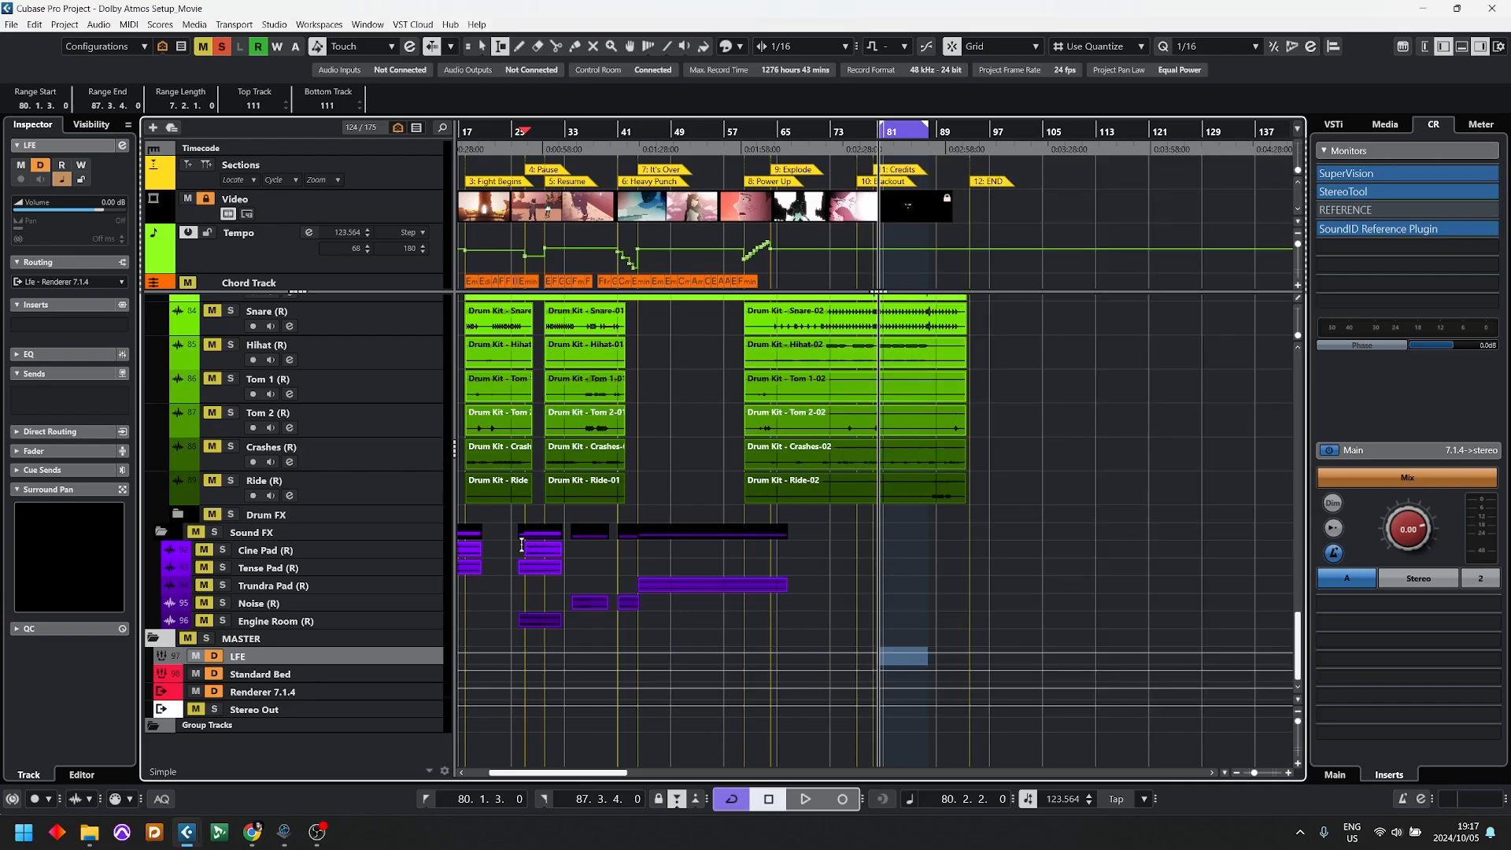
Step: Add all mono child busses to the Standard Bed group in the Audio Connections, and close the window
{"action": "key", "text": "F4"}
{"action": "key", "text": "F4"}
{"action": "key", "text": "F4"}
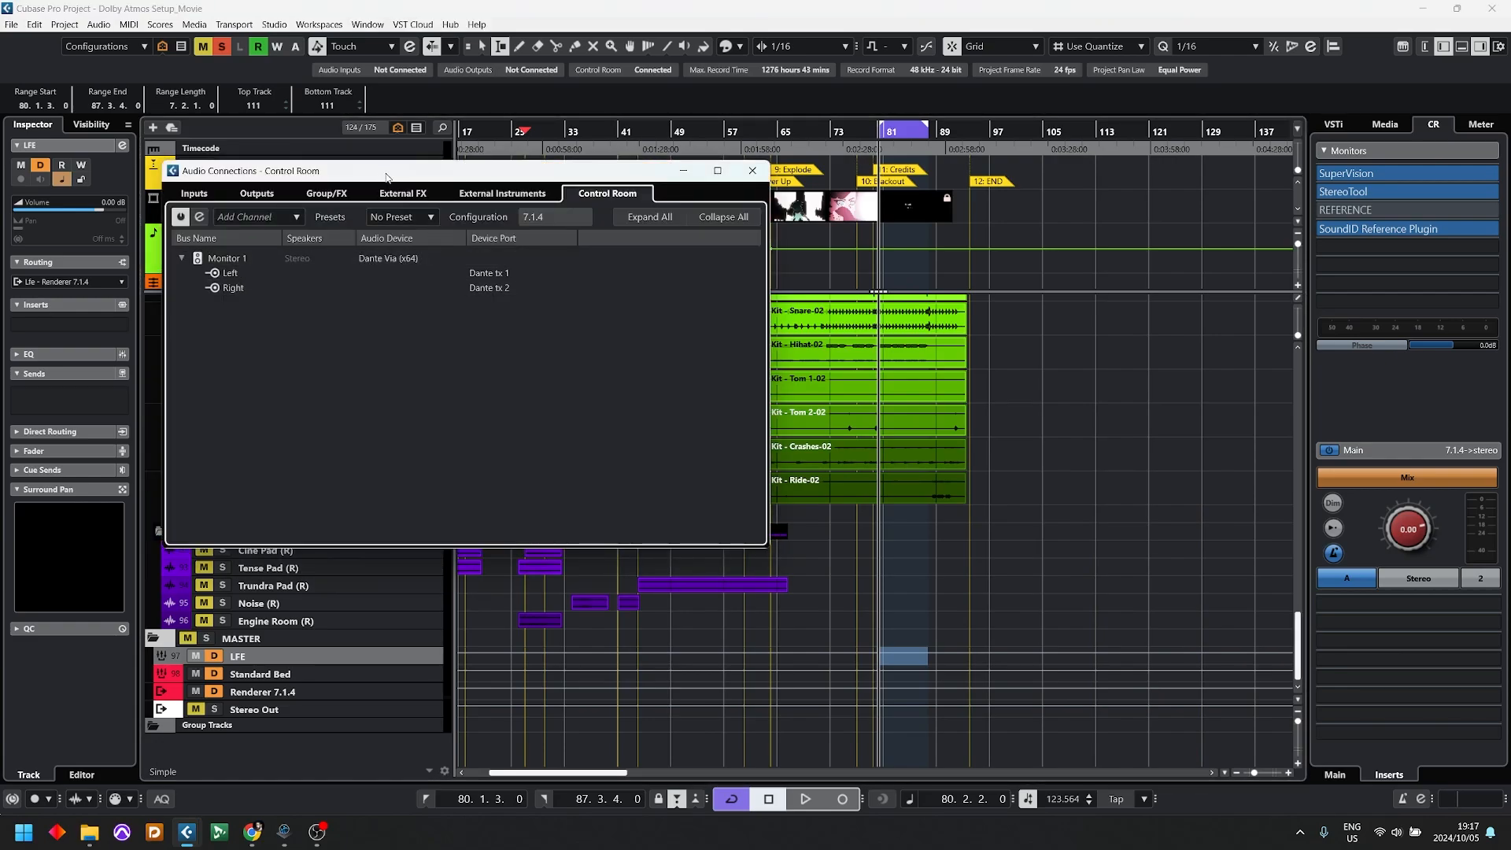
{"action": "left_click_drag", "start_coordinate": [385, 175], "coordinate": [839, 310]}
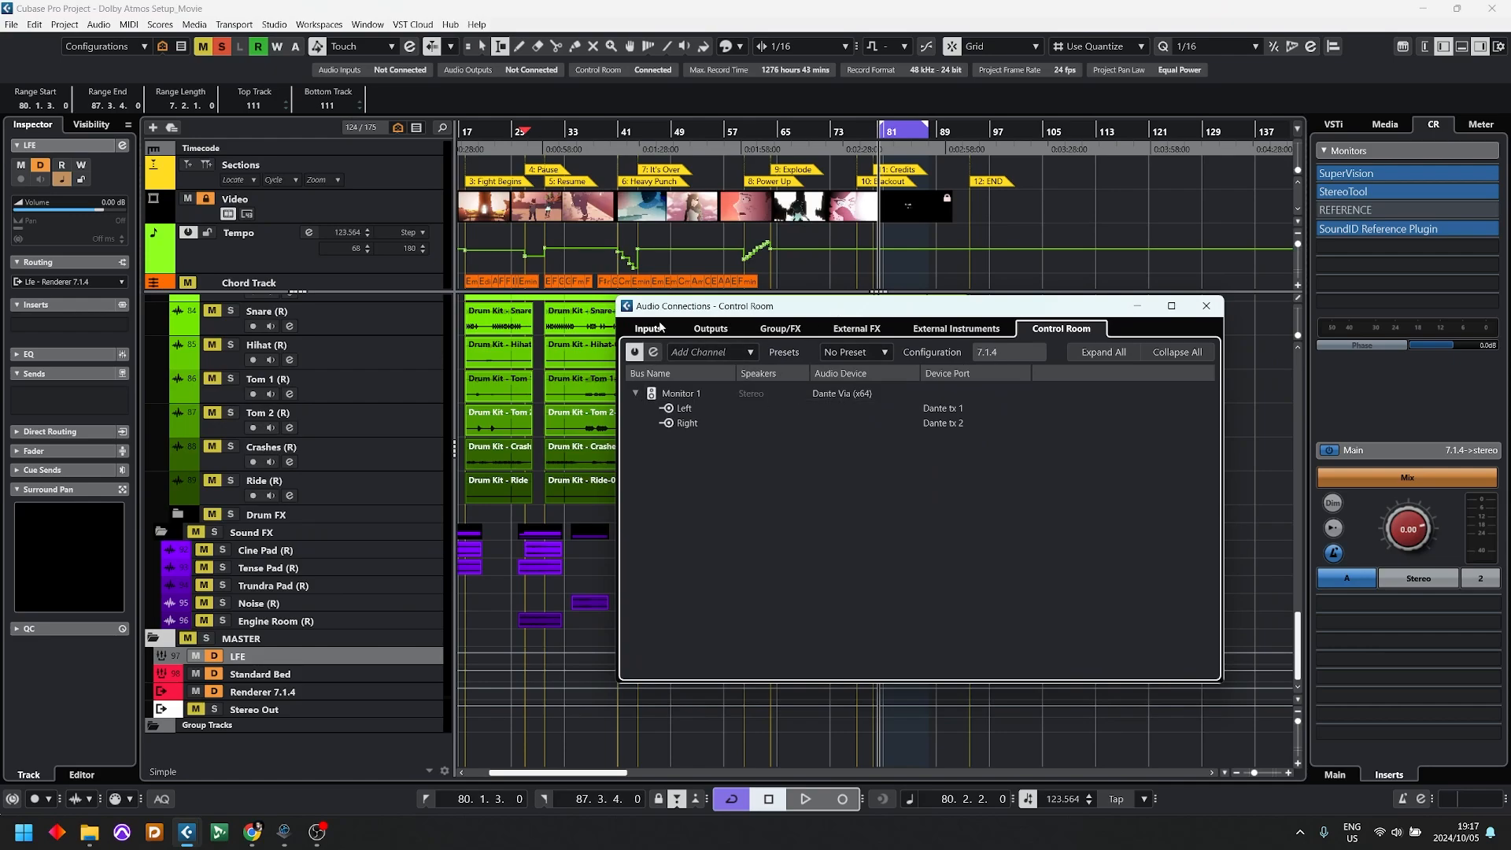
{"action": "left_click", "coordinate": [779, 328]}
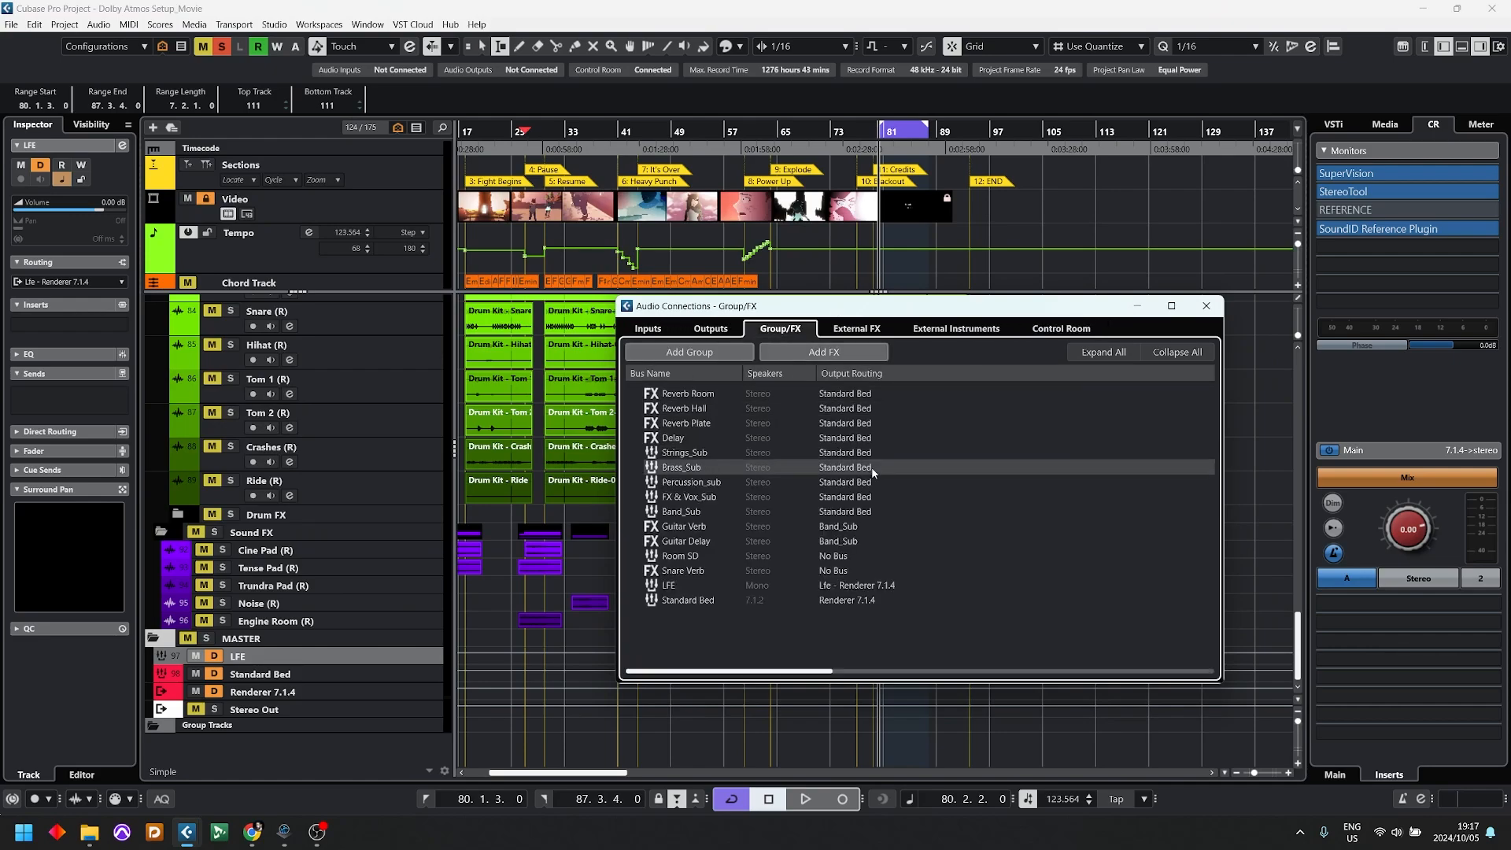
{"action": "left_click", "coordinate": [712, 602]}
{"action": "right_click", "coordinate": [704, 601]}
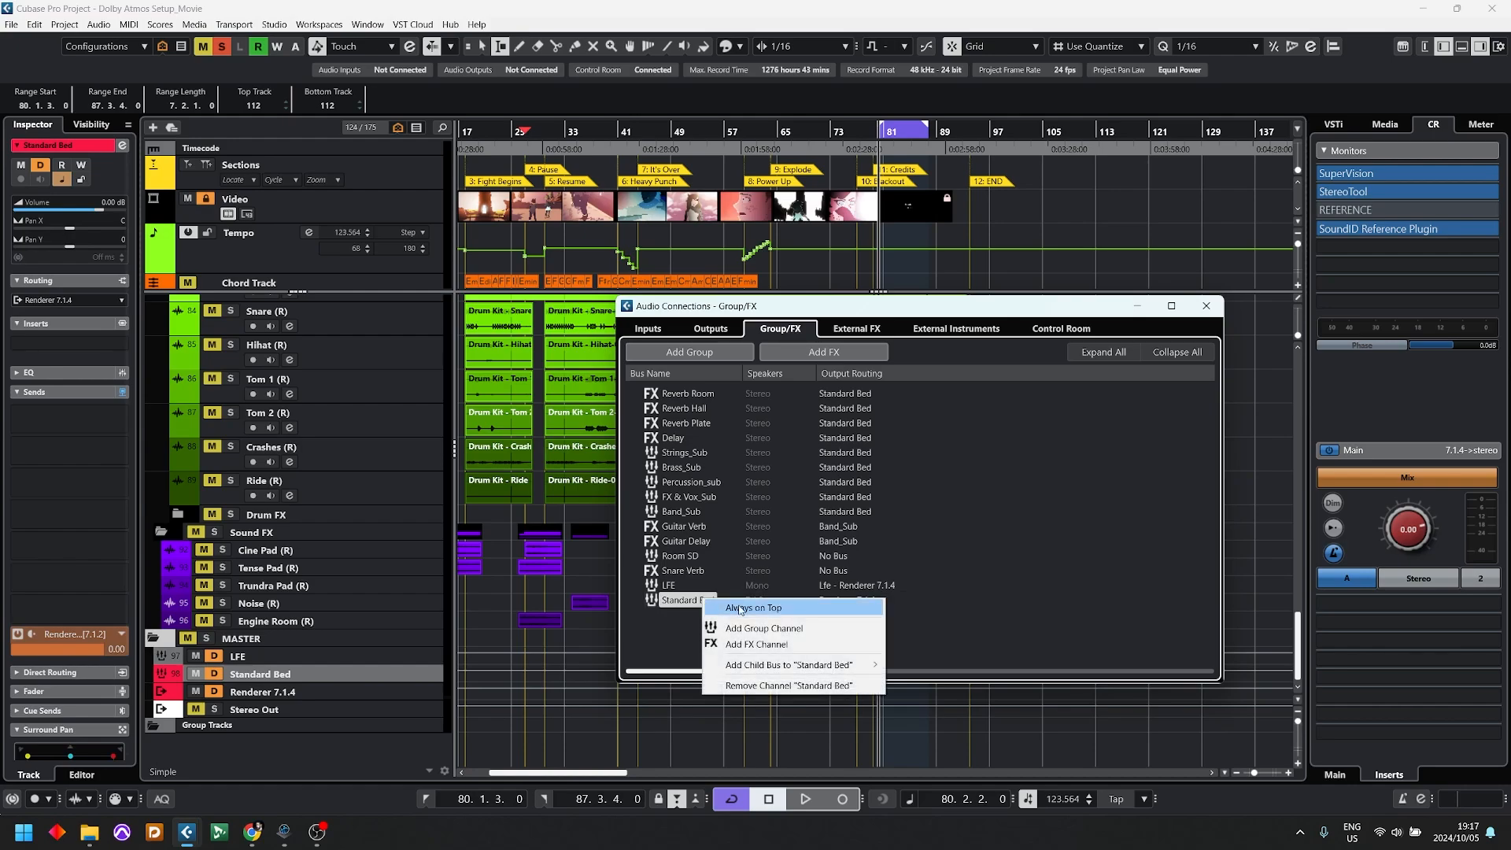
{"action": "mouse_move", "coordinate": [784, 666]}
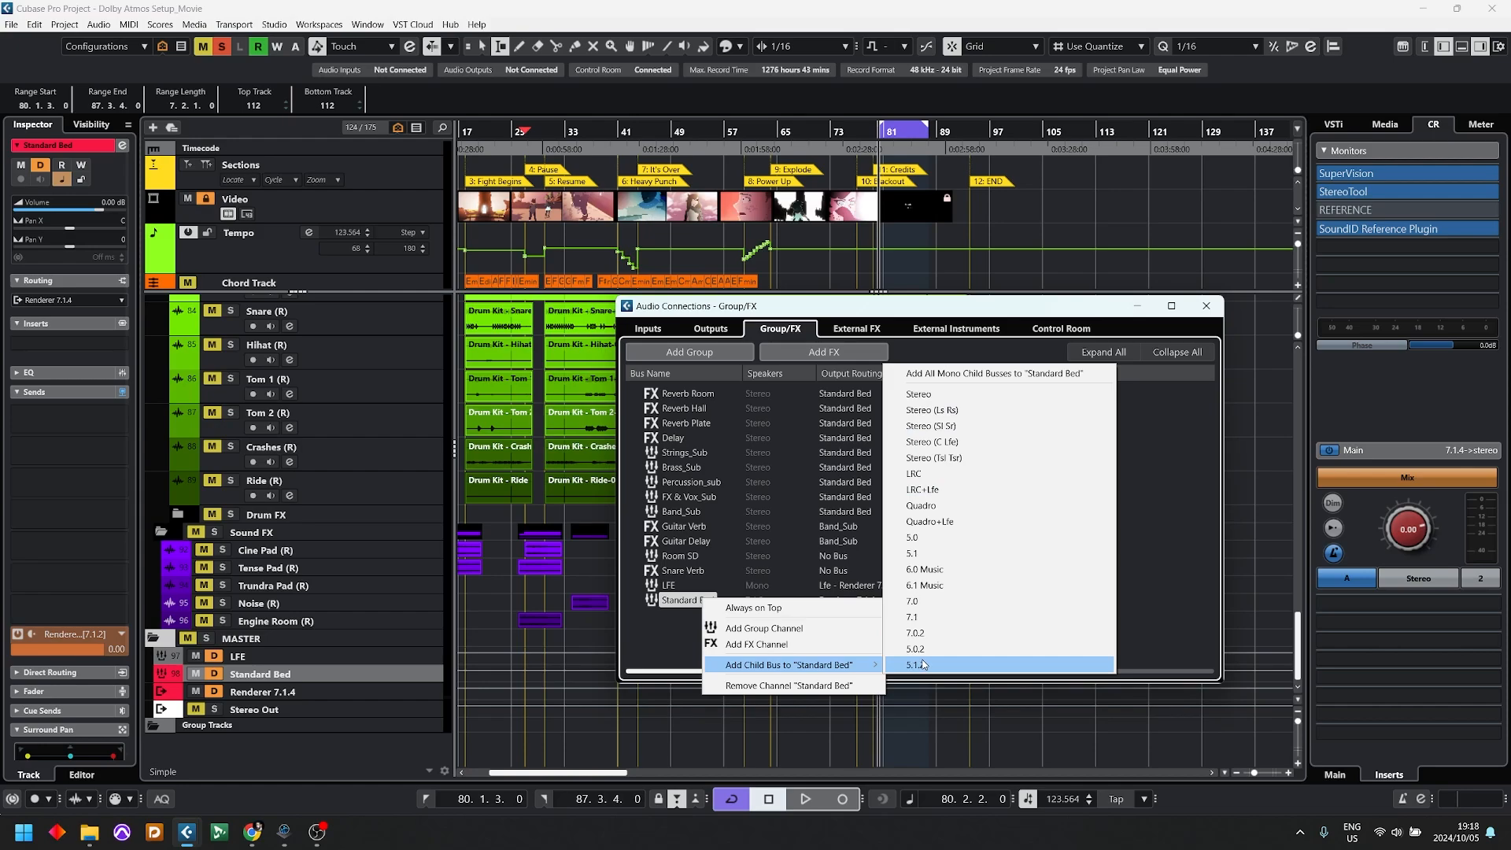
{"action": "left_click", "coordinate": [993, 375]}
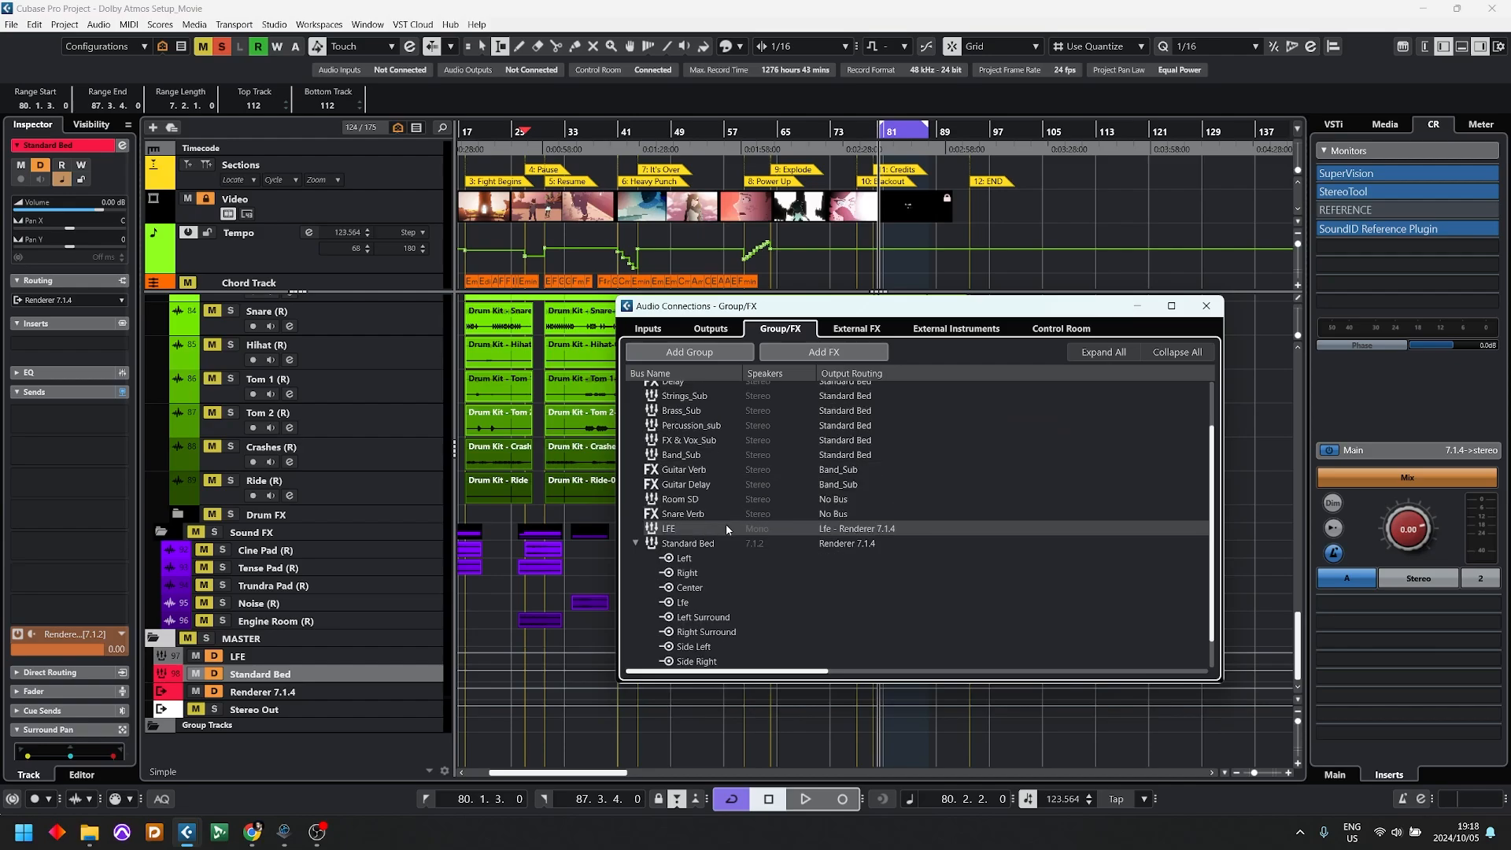
{"action": "scroll", "coordinate": [684, 621], "scroll_direction": "down", "scroll_amount": 2}
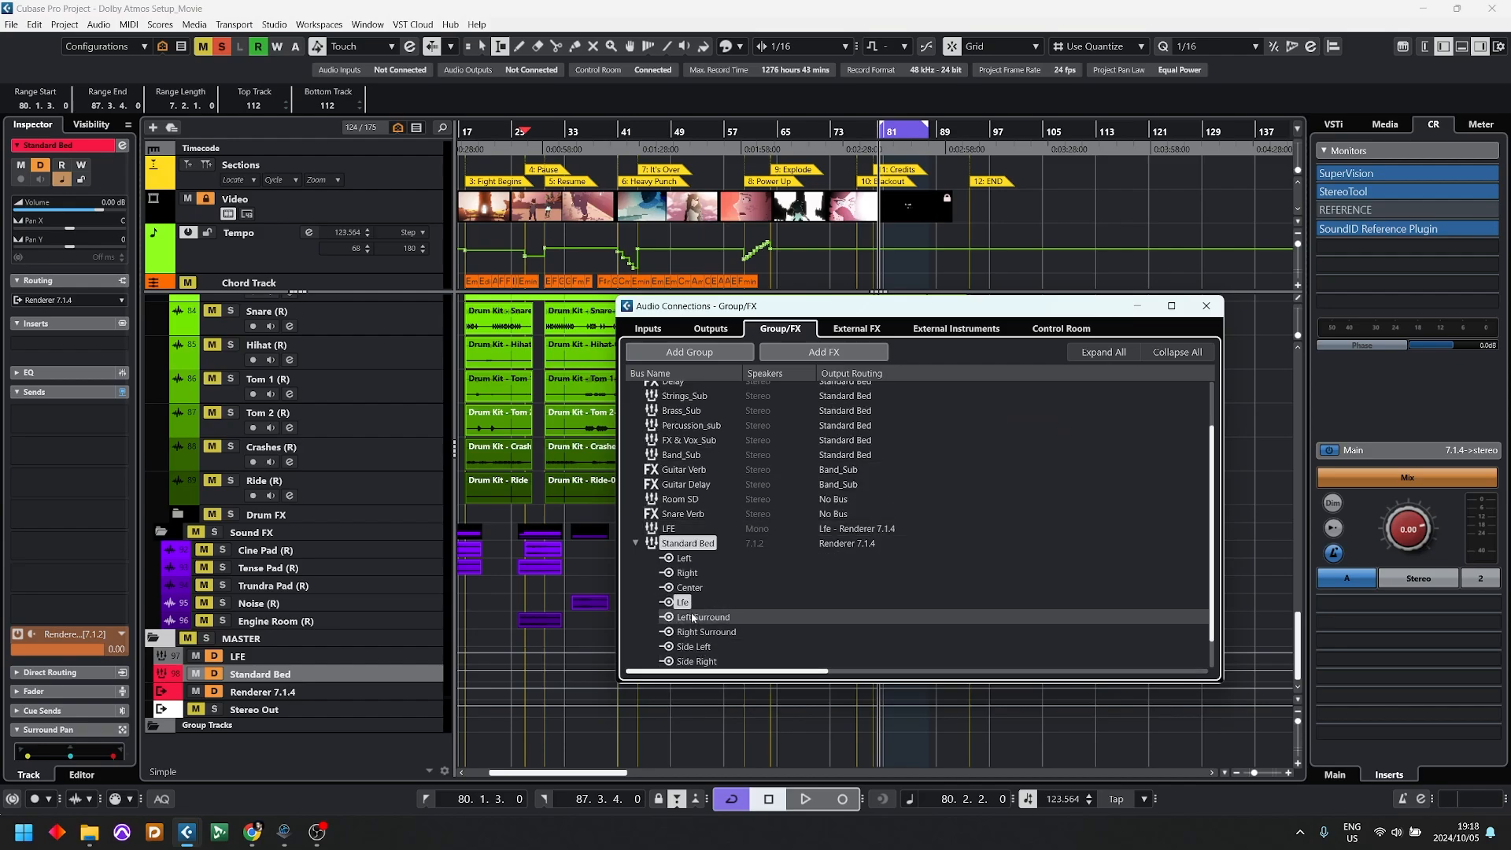
{"action": "left_click", "coordinate": [1205, 306]}
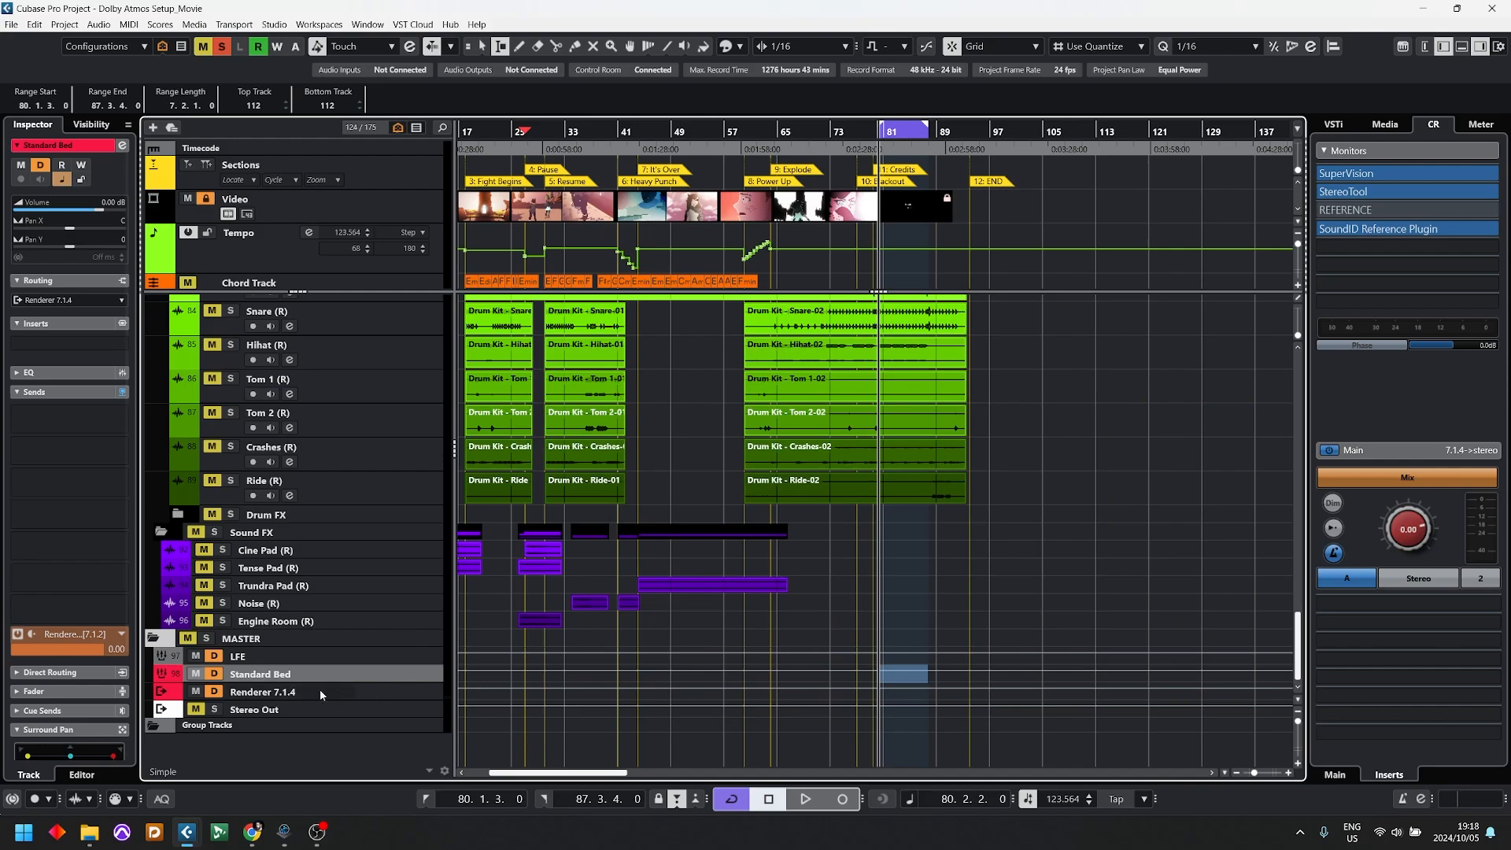
Step: Route the LFE group track's output to the Lfe child bus of the Standard Bed
{"action": "left_click", "coordinate": [263, 656]}
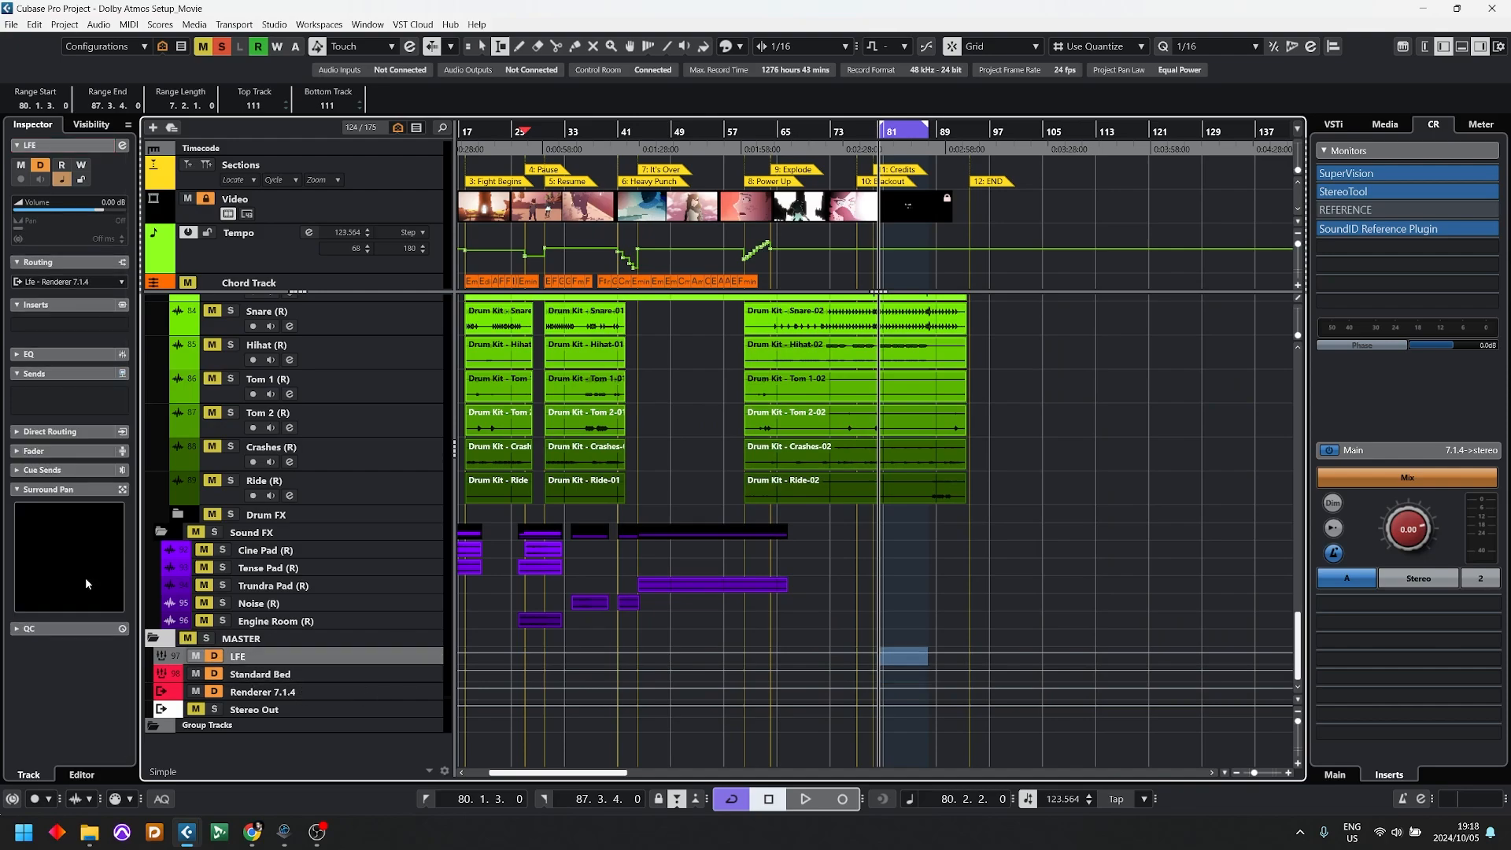
{"action": "left_click", "coordinate": [80, 283]}
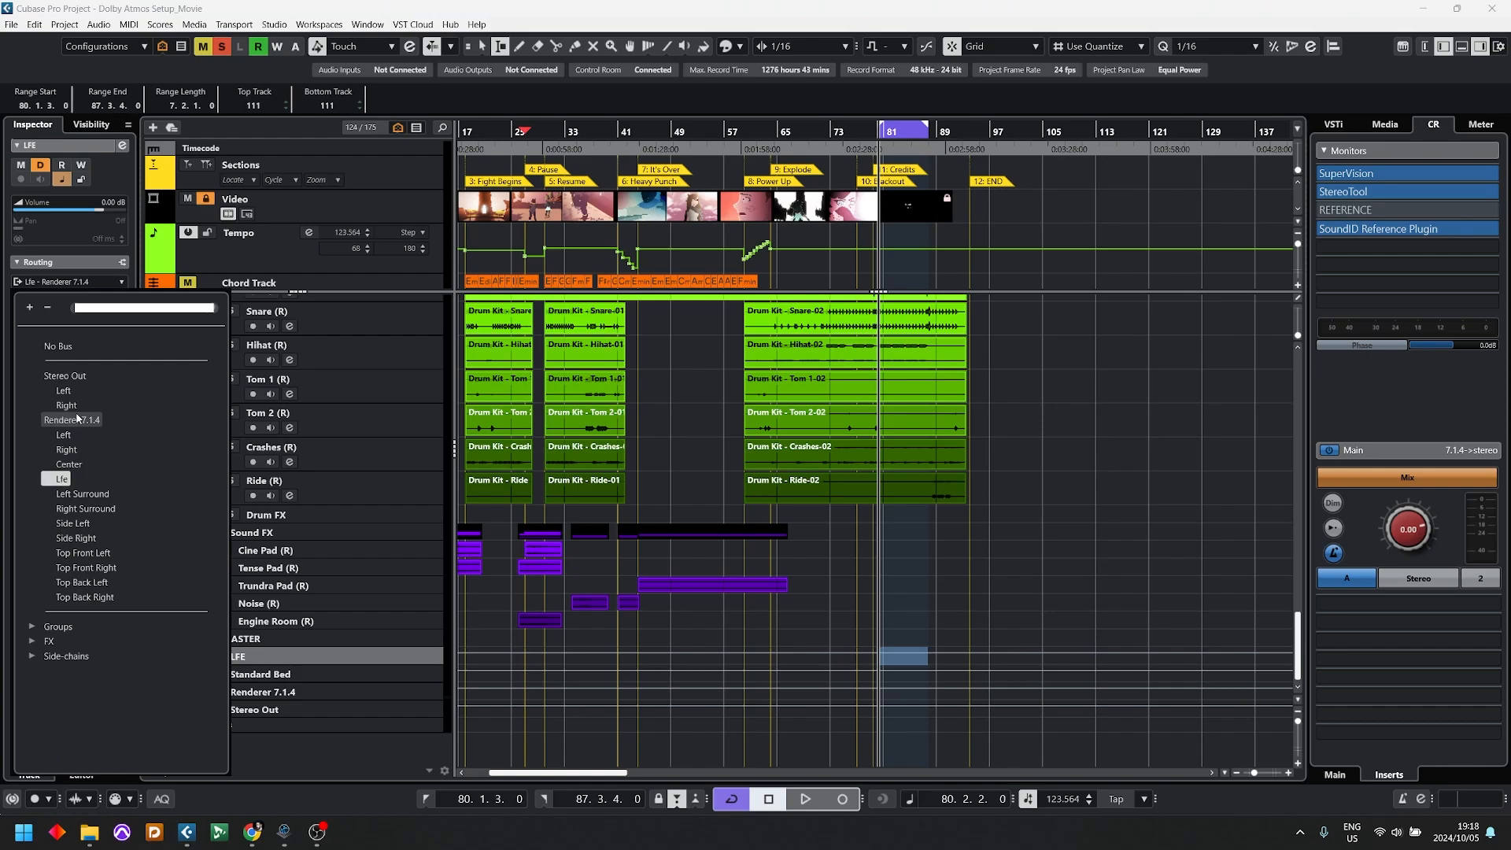
{"action": "left_click", "coordinate": [55, 626]}
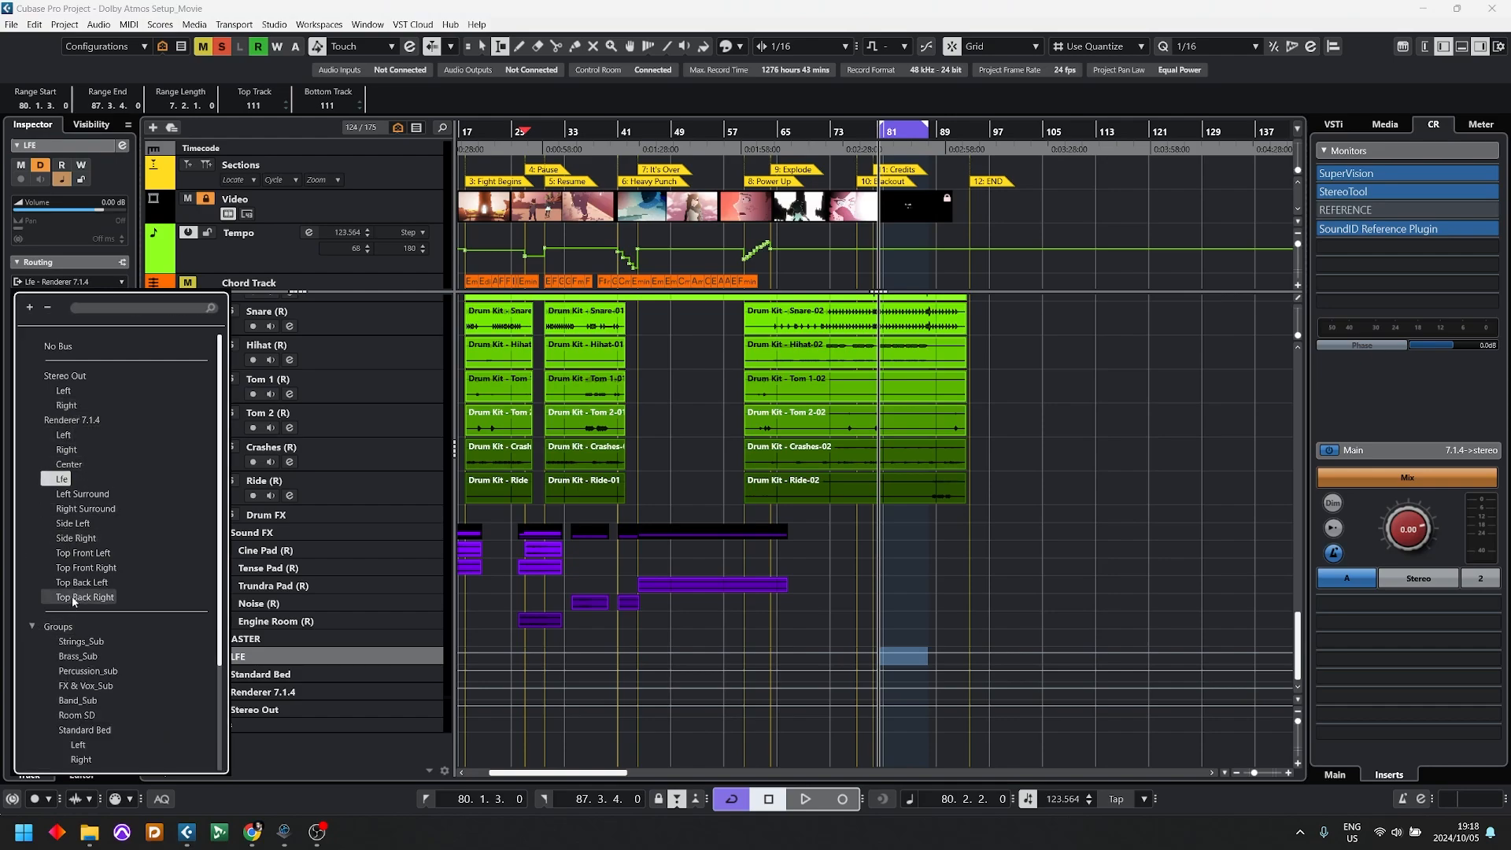
{"action": "scroll", "coordinate": [73, 600], "scroll_direction": "down", "scroll_amount": 3}
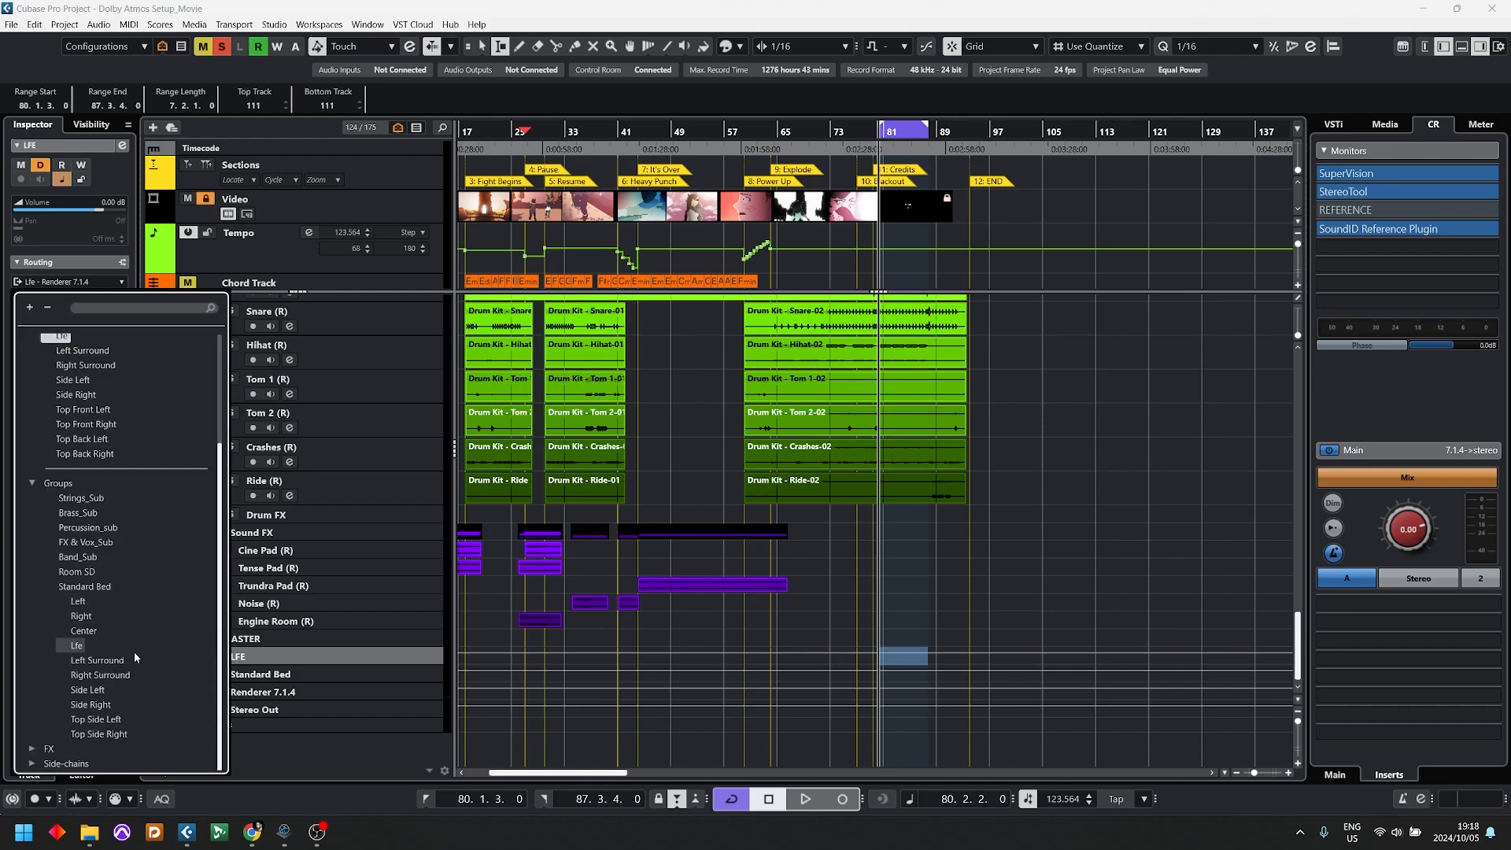
{"action": "left_click", "coordinate": [76, 645]}
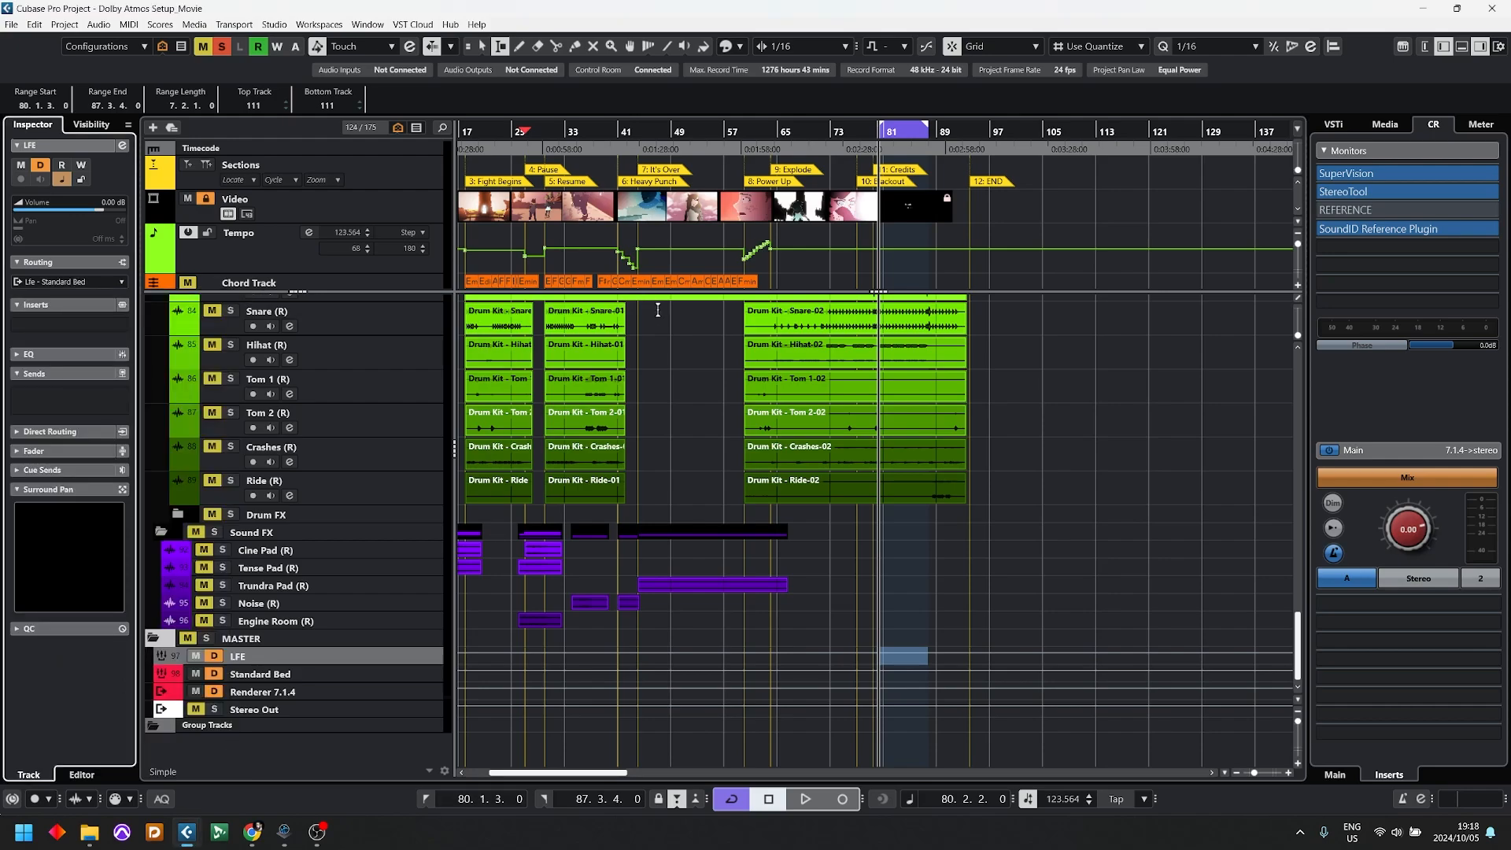
Step: Pull the Kick channel's fader all the way down in the MixConsole and return to the project with the cycled section playing
{"action": "scroll", "coordinate": [310, 317], "scroll_direction": "up", "scroll_amount": 3}
{"action": "left_click", "coordinate": [352, 370]}
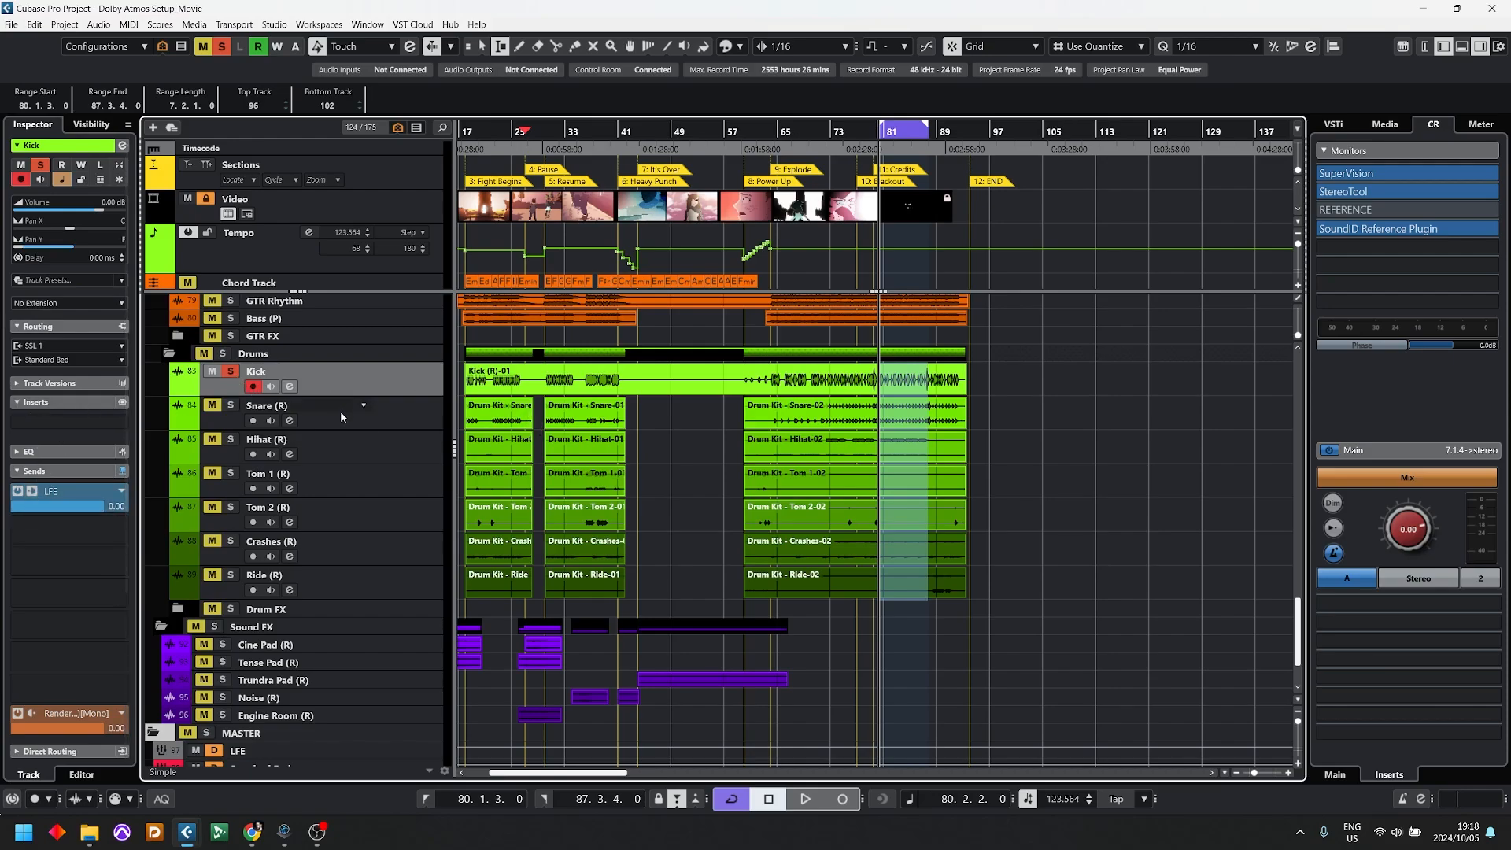
{"action": "key", "text": "F3"}
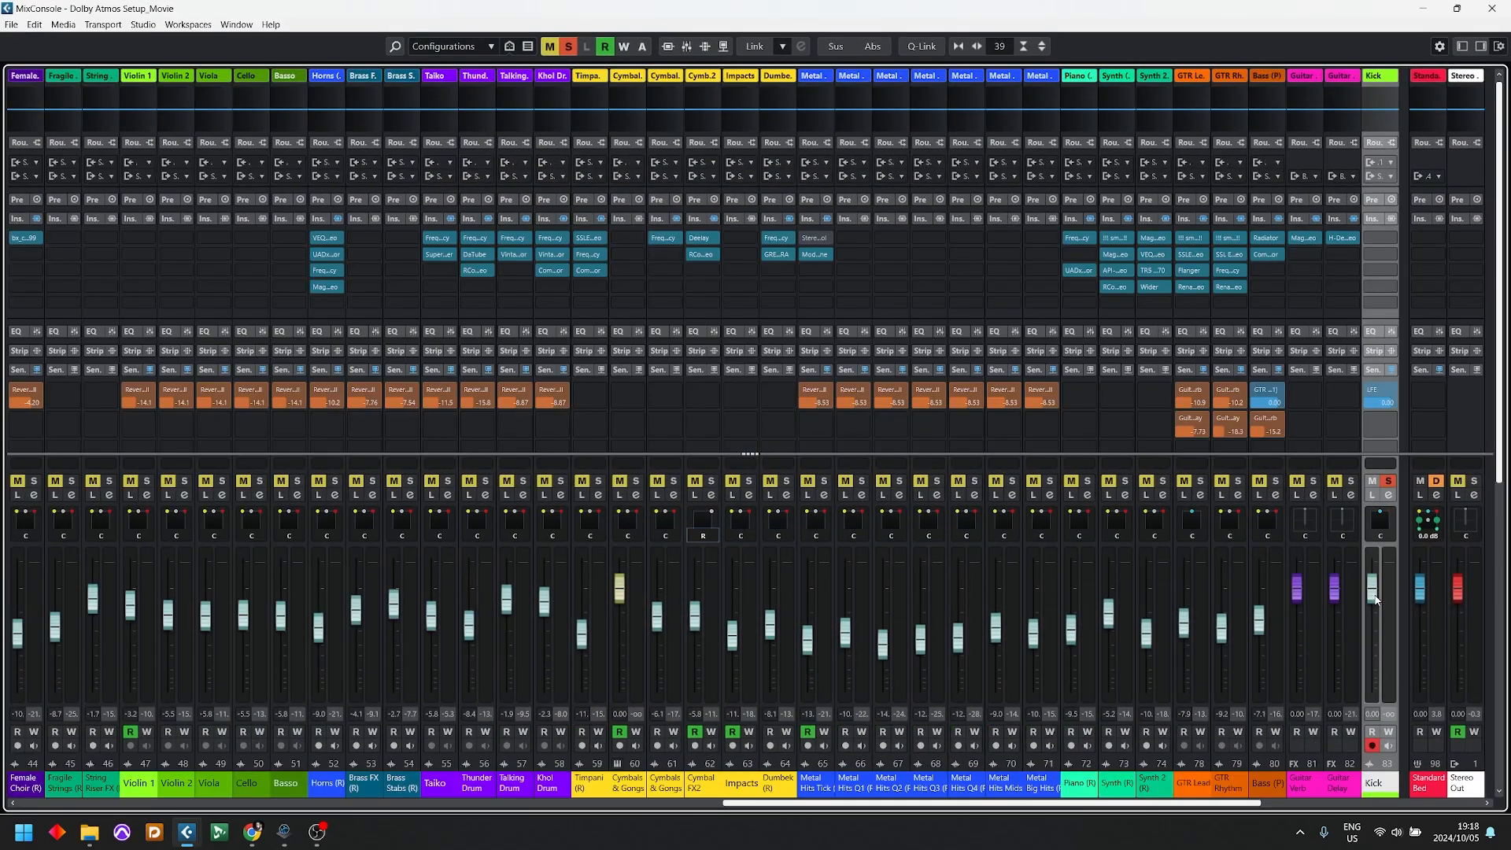
{"action": "left_click_drag", "start_coordinate": [1376, 599], "coordinate": [1373, 689]}
{"action": "key", "text": "F3"}
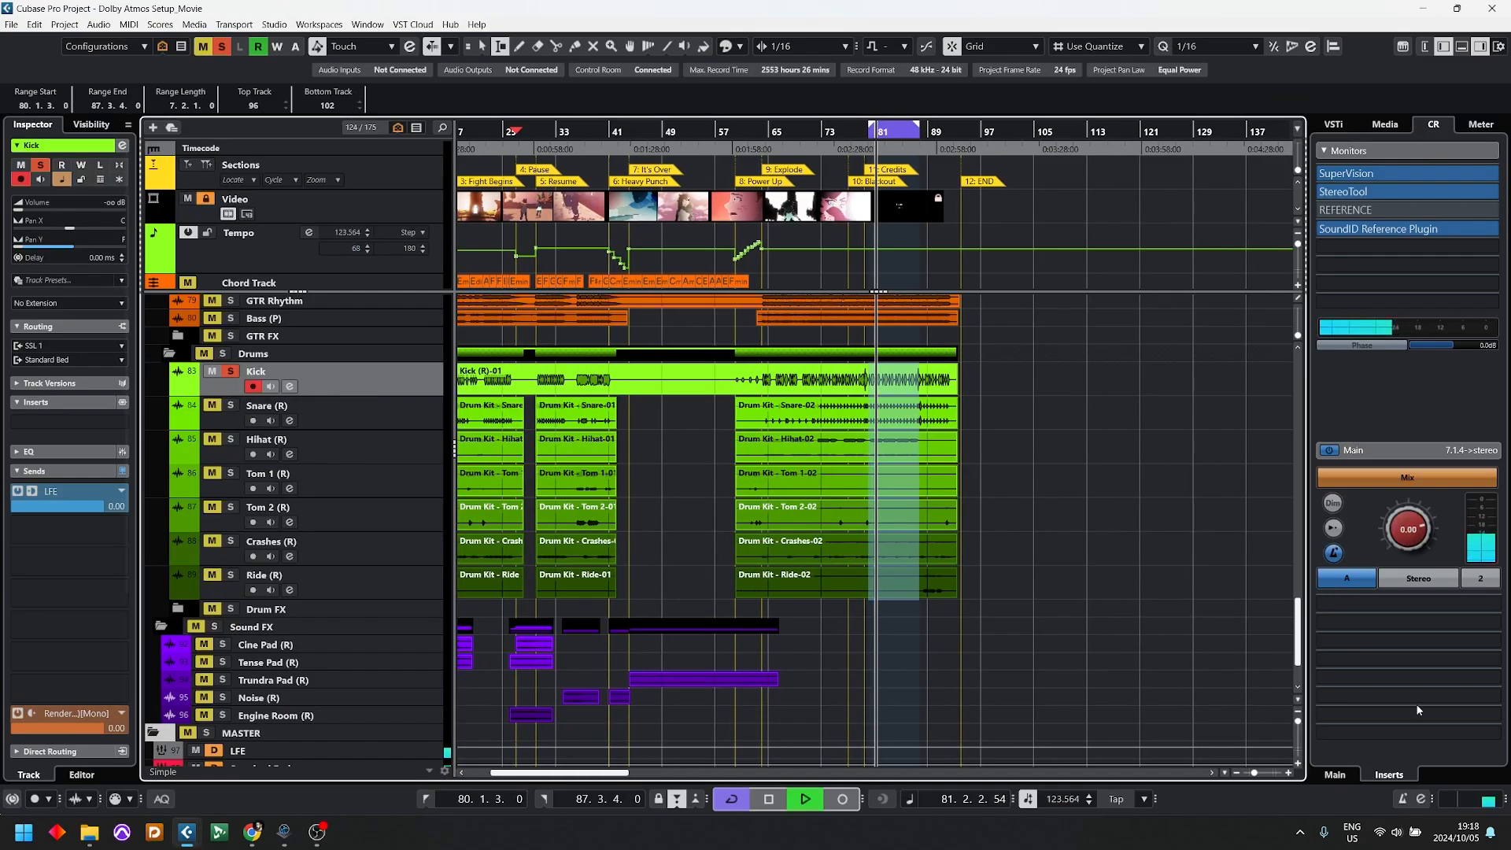
{"action": "key", "text": "F3"}
{"action": "key", "text": "F3"}
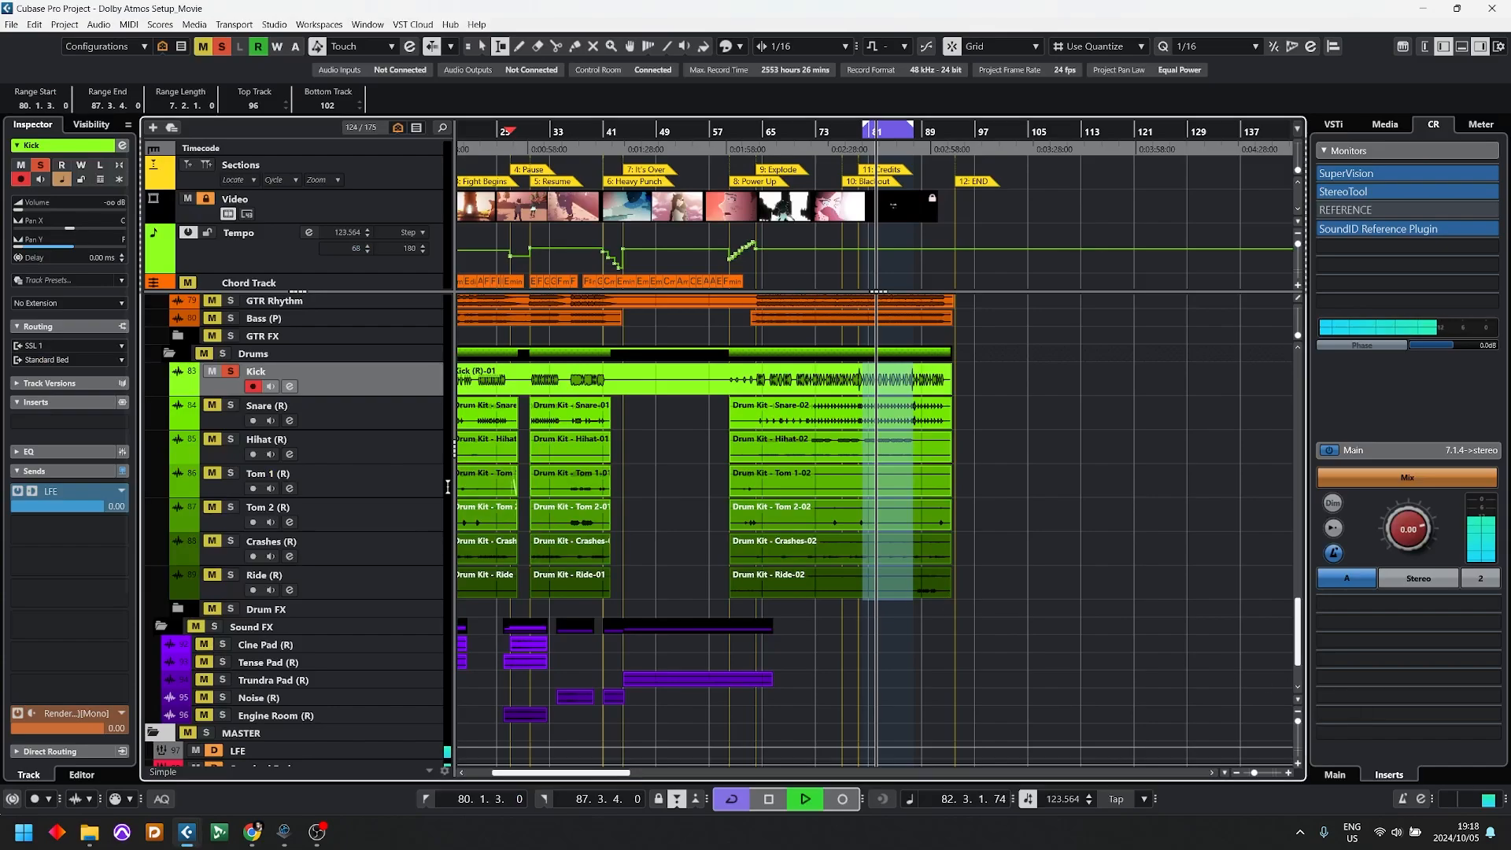
Step: Show the Renderer for Dolby Atmos on Renderer 7.1.4, check the LFE channel's level during playback, and open the downmix choices
{"action": "scroll", "coordinate": [336, 664], "scroll_direction": "down", "scroll_amount": 3}
{"action": "left_click", "coordinate": [316, 656]}
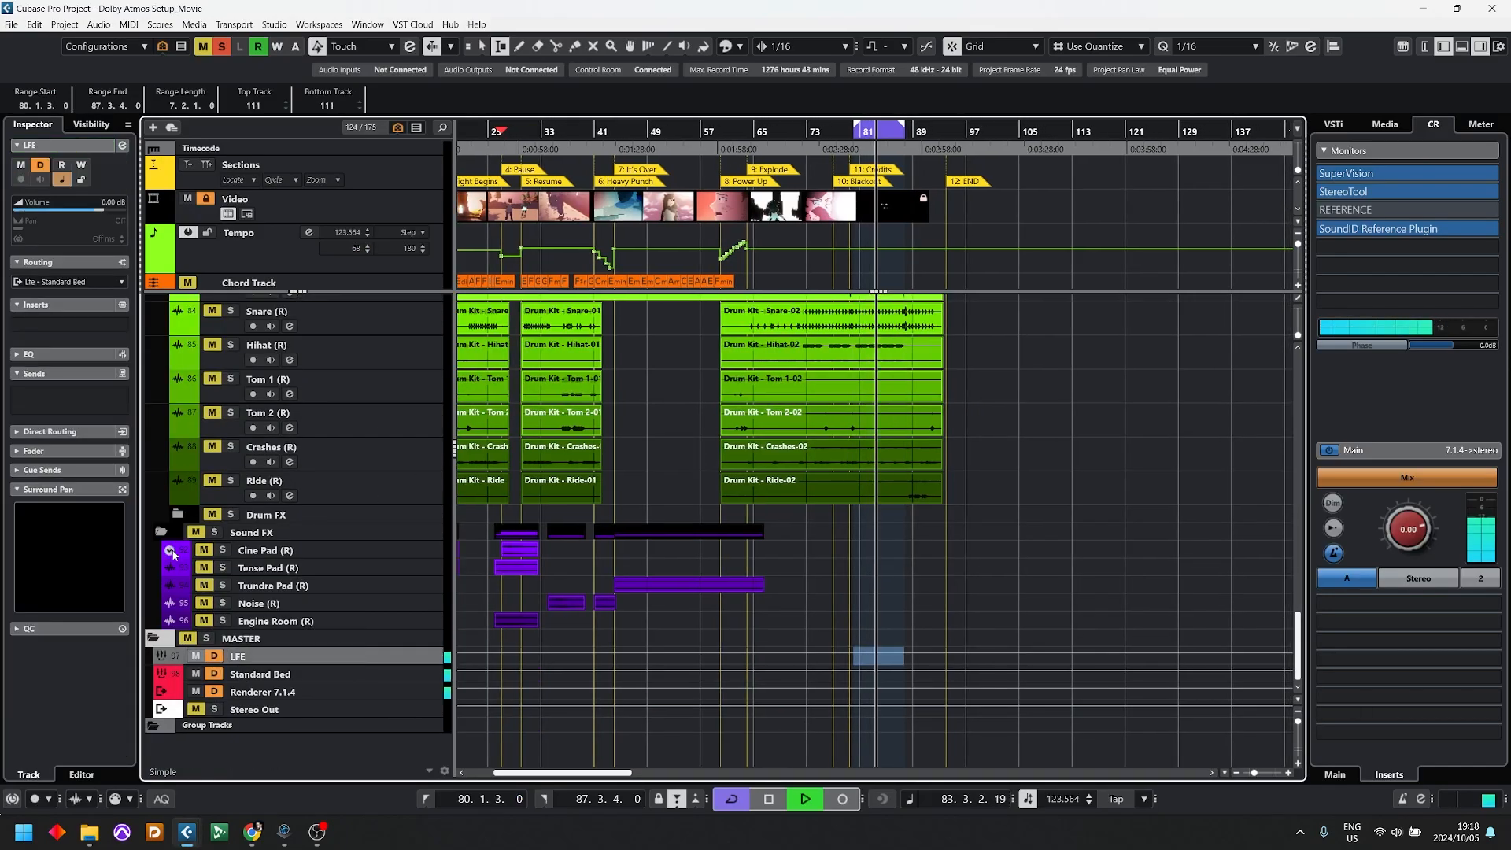
{"action": "left_click", "coordinate": [267, 694]}
{"action": "left_click", "coordinate": [59, 299]}
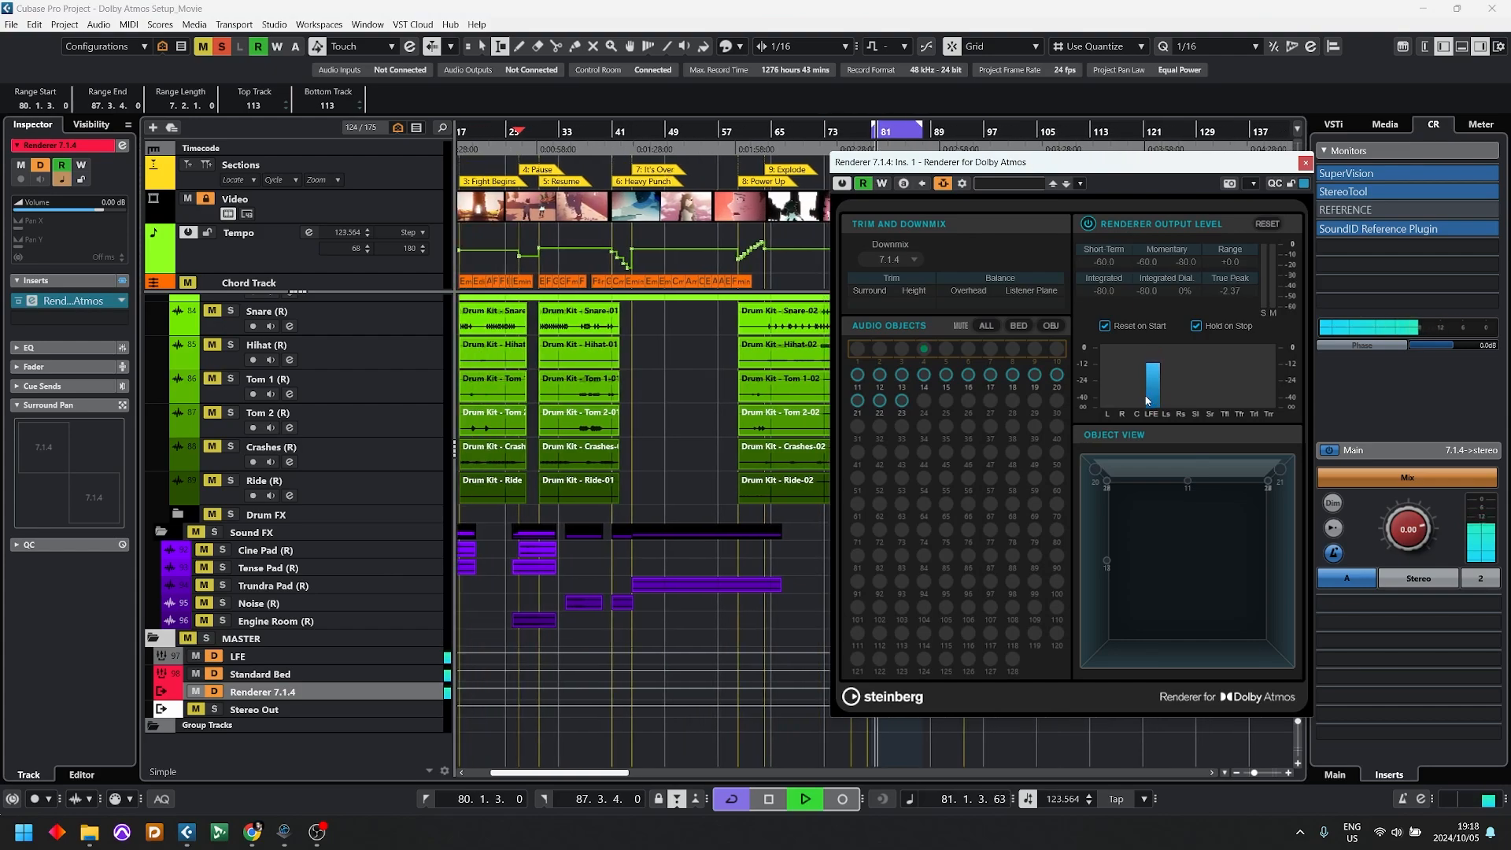
{"action": "left_click", "coordinate": [908, 261]}
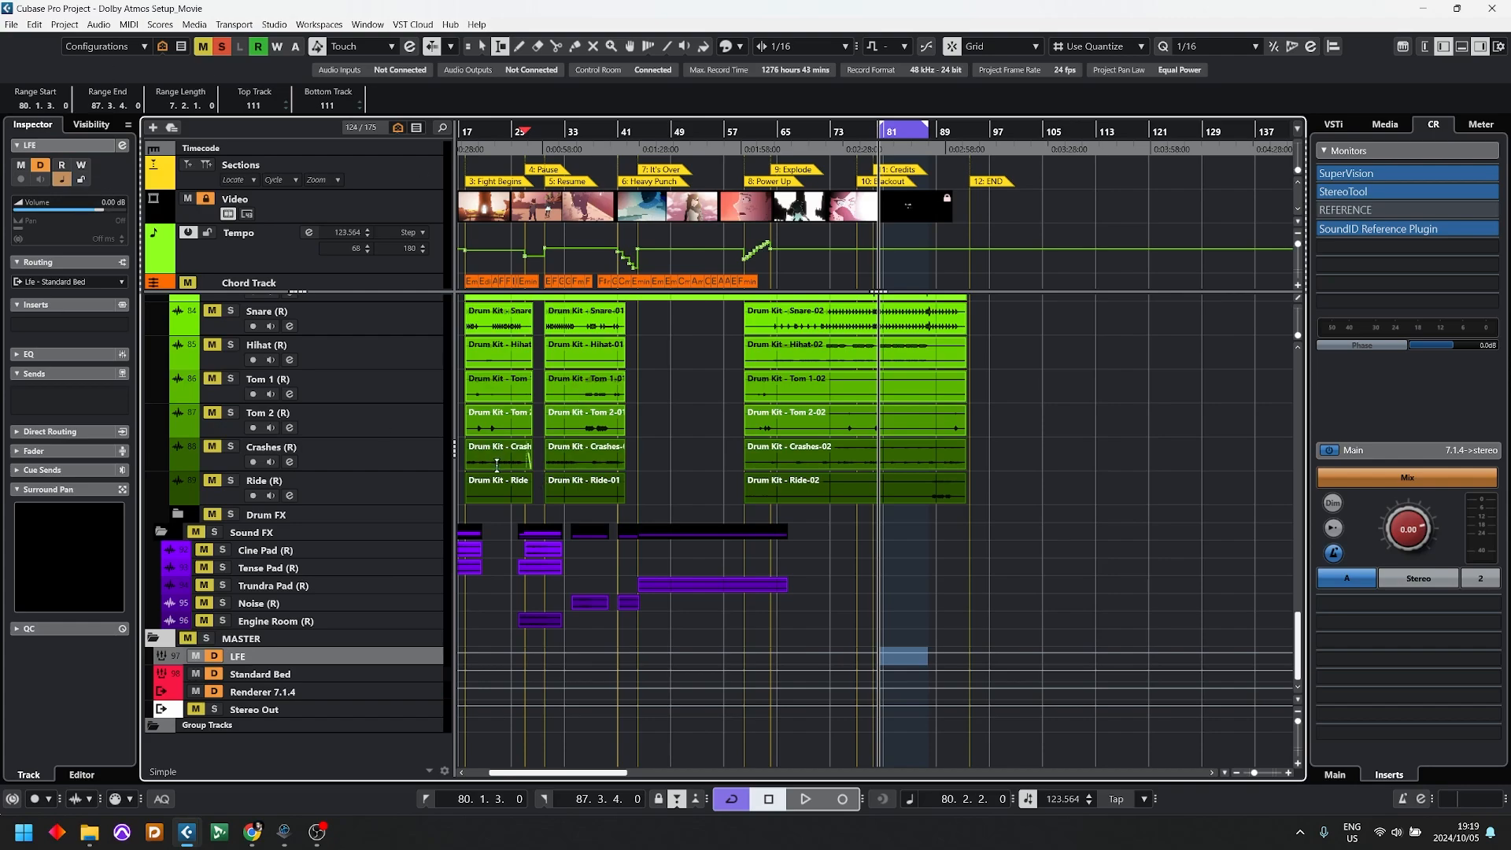
Step: Insert the Frequency EQ in the first insert slot of the LFE group track
{"action": "left_click", "coordinate": [51, 323]}
{"action": "type", "text": "fre"}
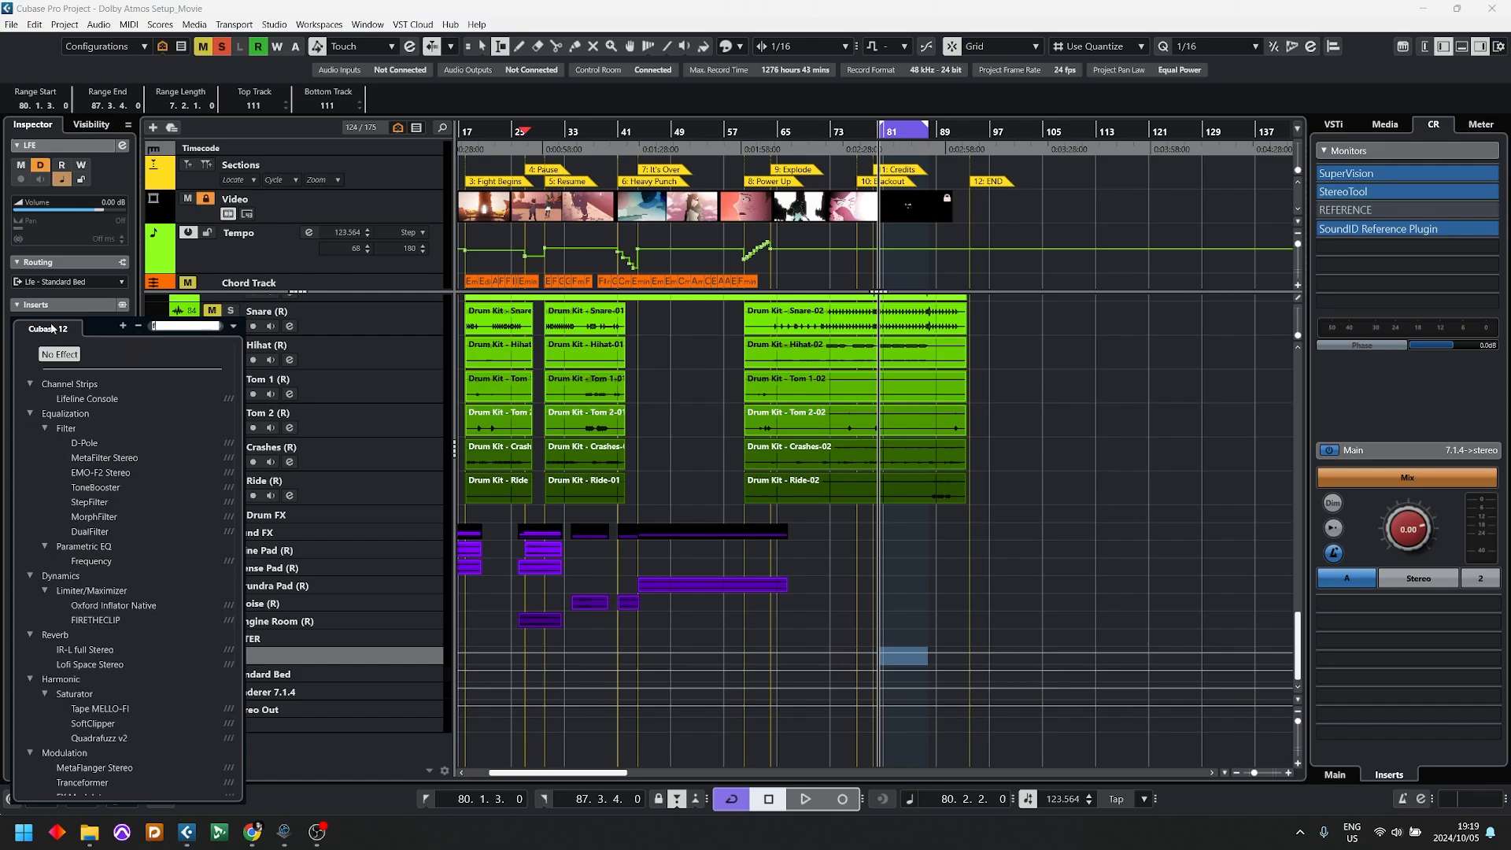
{"action": "left_click", "coordinate": [103, 397]}
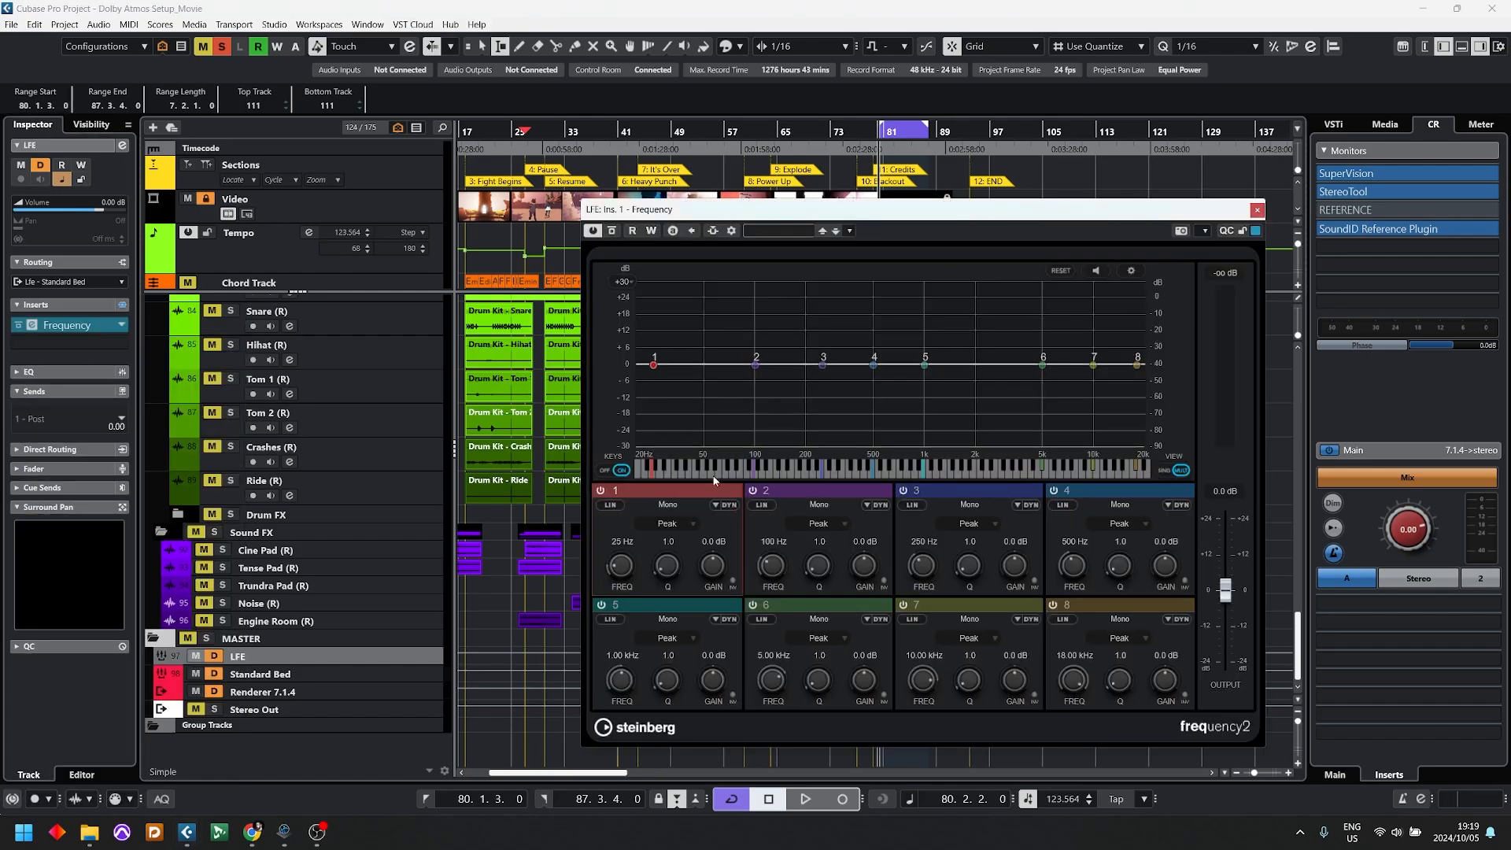
Step: Set band 8 of the Frequency EQ to a Cut 24 filter at 120 Hz and close the plug-in
{"action": "left_click", "coordinate": [1117, 638]}
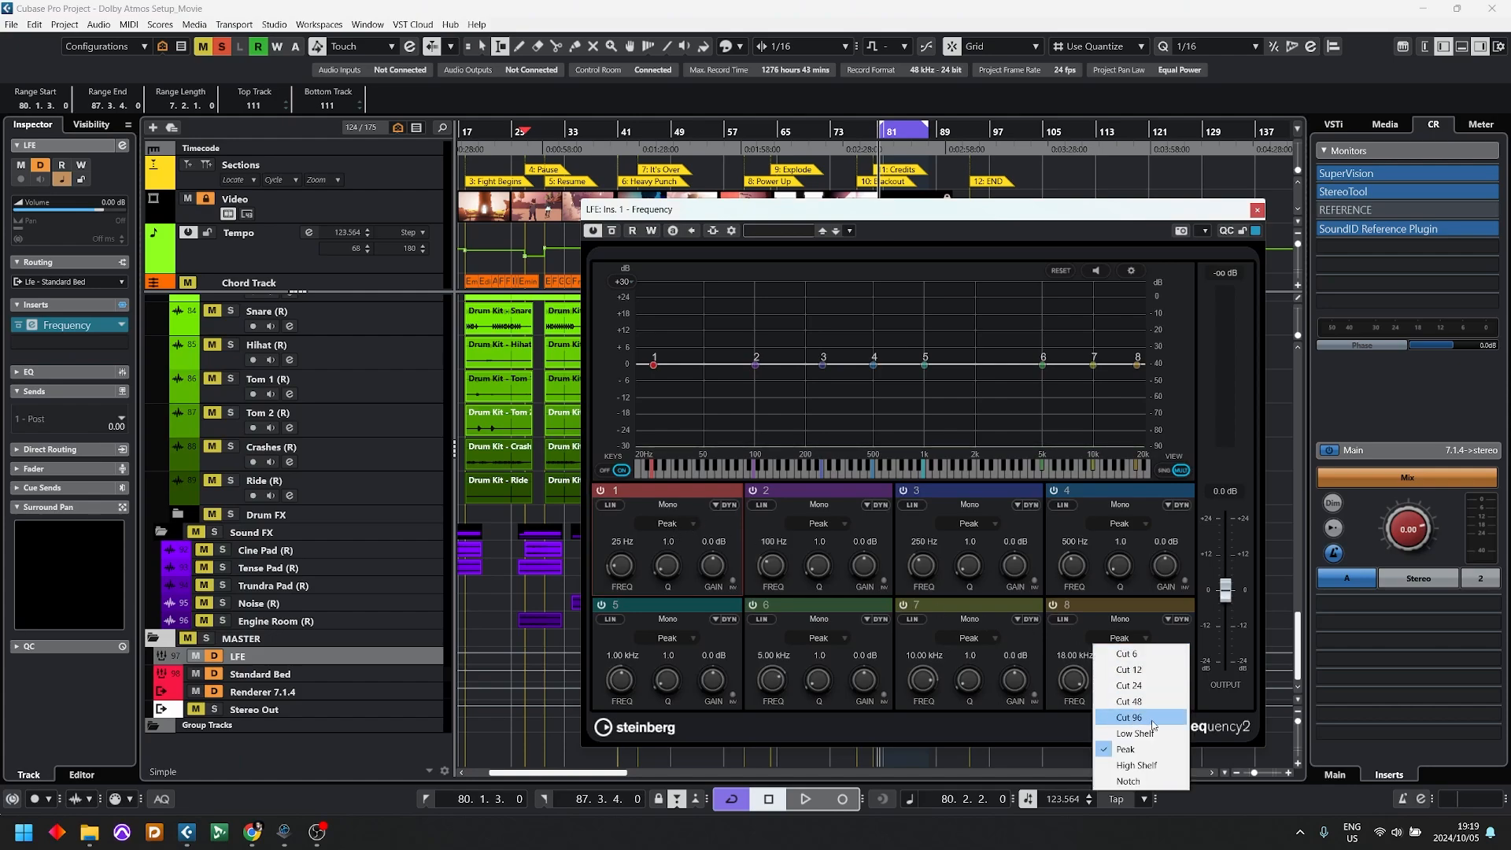
{"action": "left_click", "coordinate": [1125, 693]}
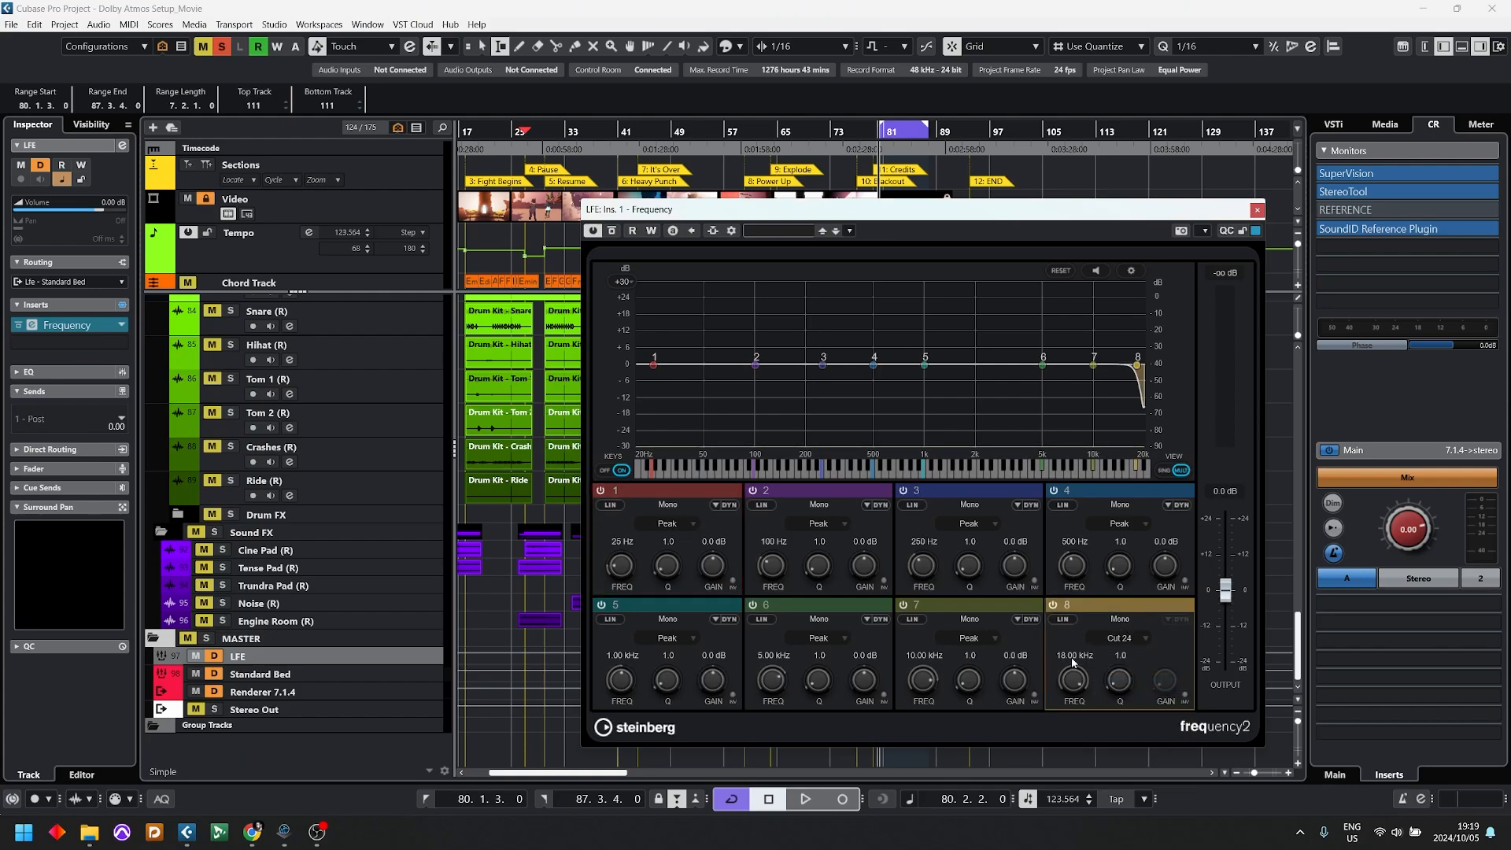
{"action": "left_click", "coordinate": [1072, 656]}
{"action": "type", "text": "120"}
{"action": "key", "text": "Return"}
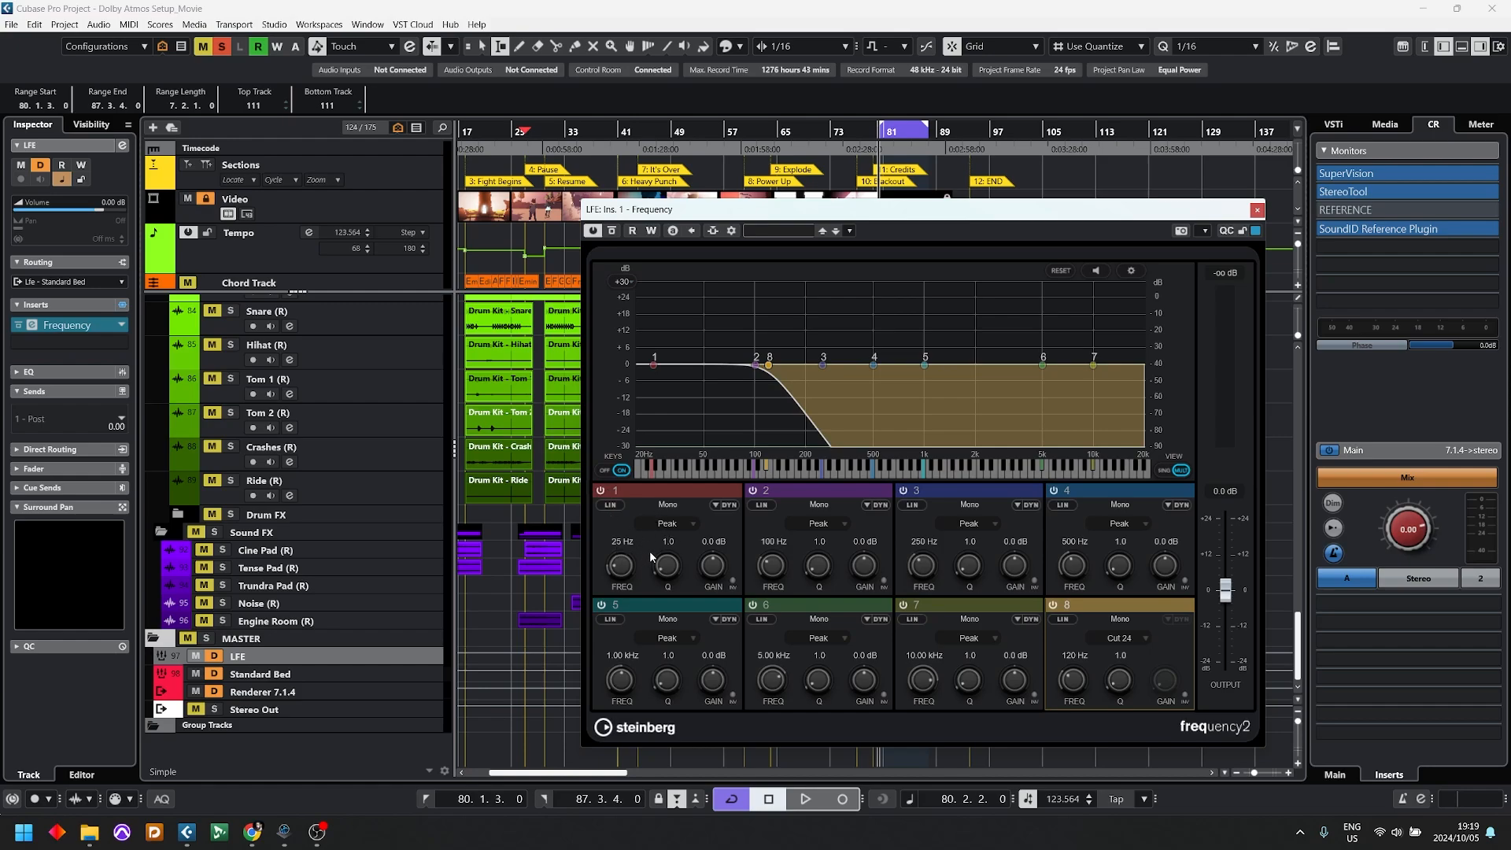
{"action": "left_click", "coordinate": [1257, 210]}
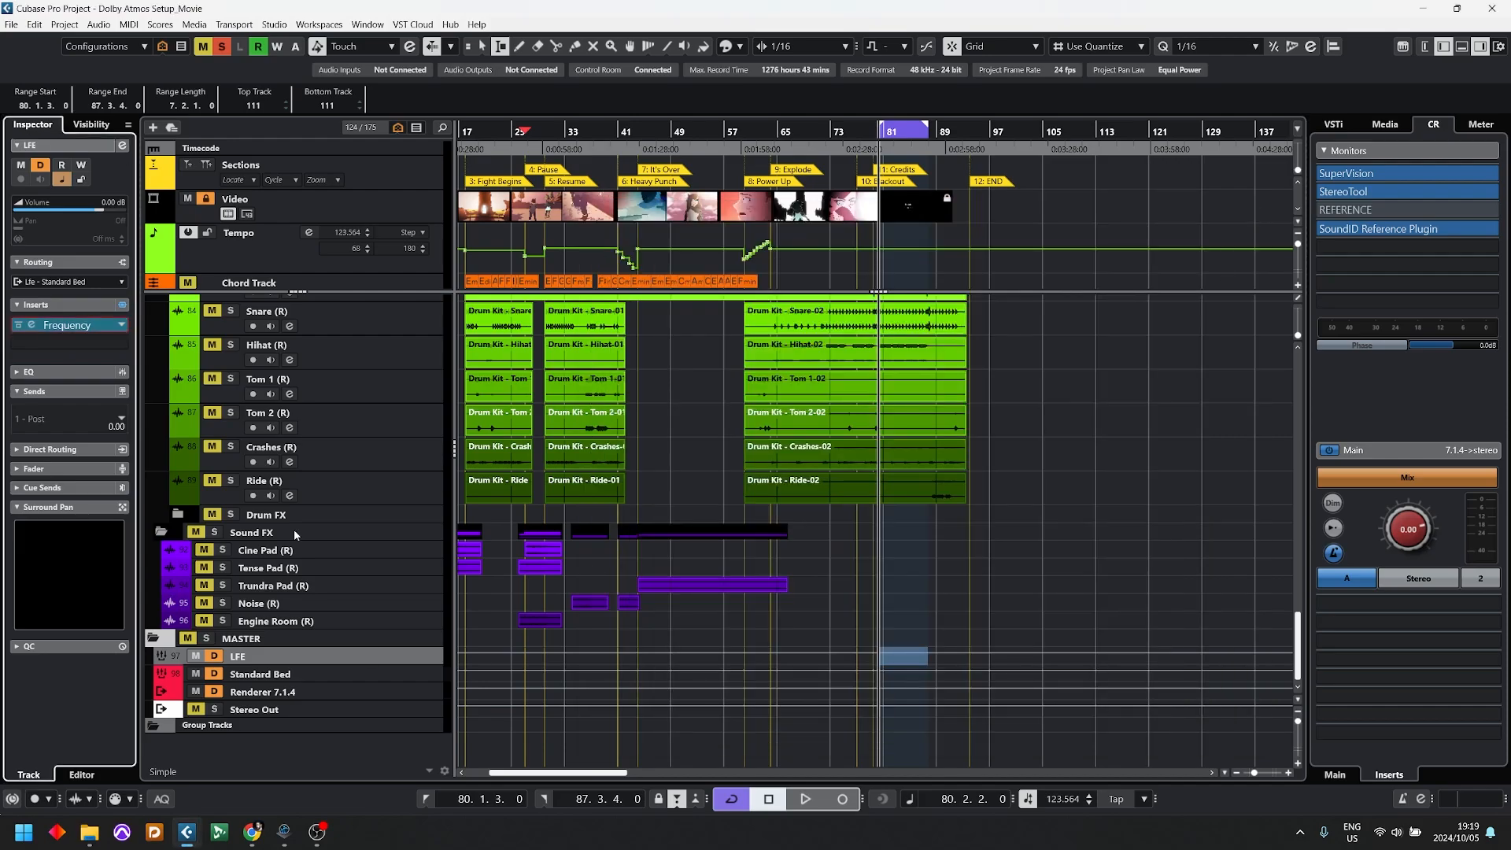
Step: Insert RCompressor Stereo in the LFE group's second insert slot, after the Frequency EQ
{"action": "left_click", "coordinate": [77, 344]}
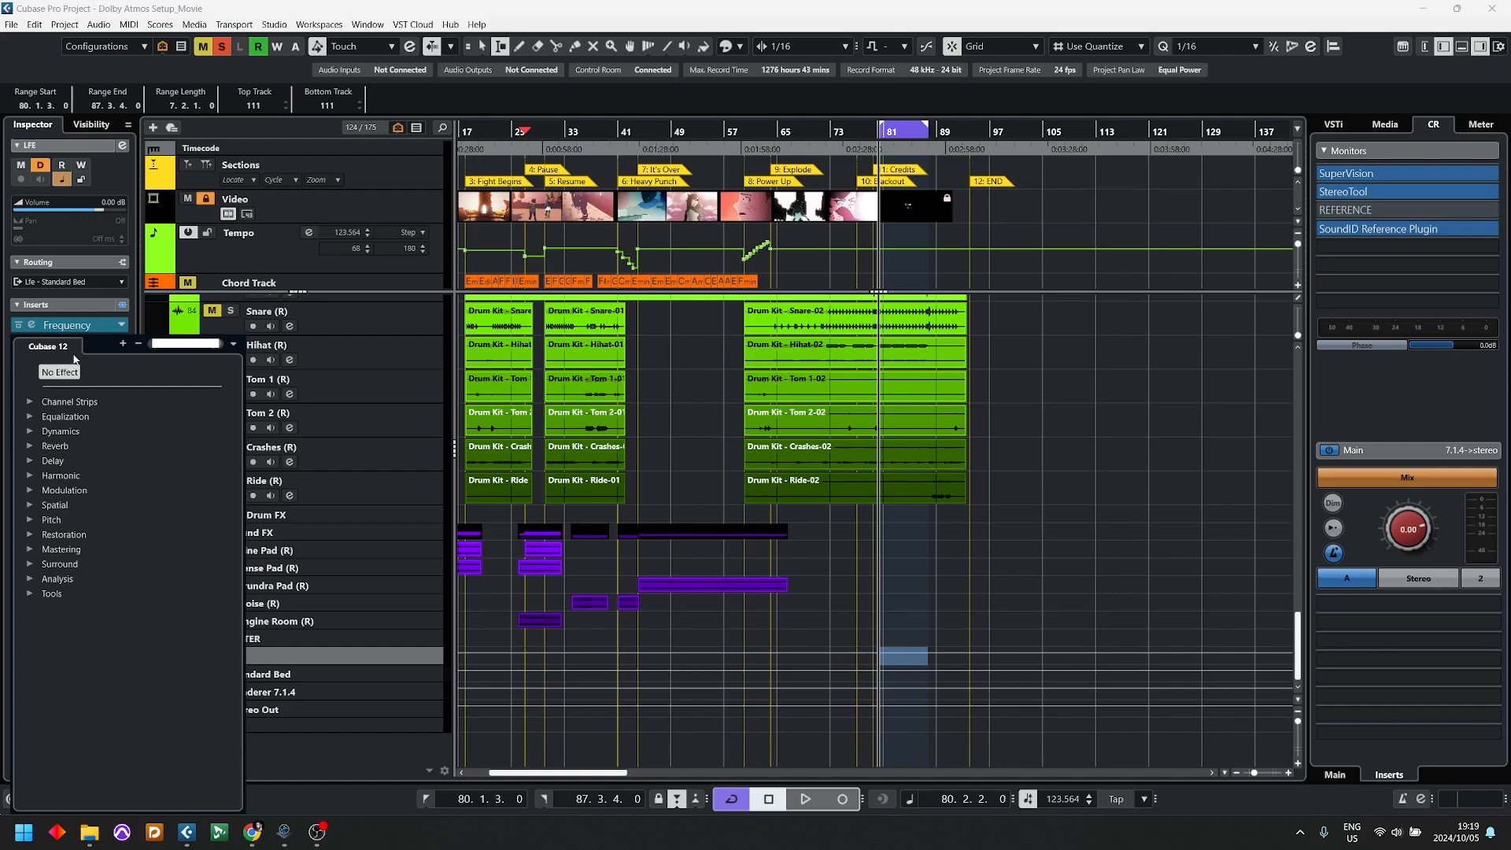
{"action": "type", "text": "rcomp"}
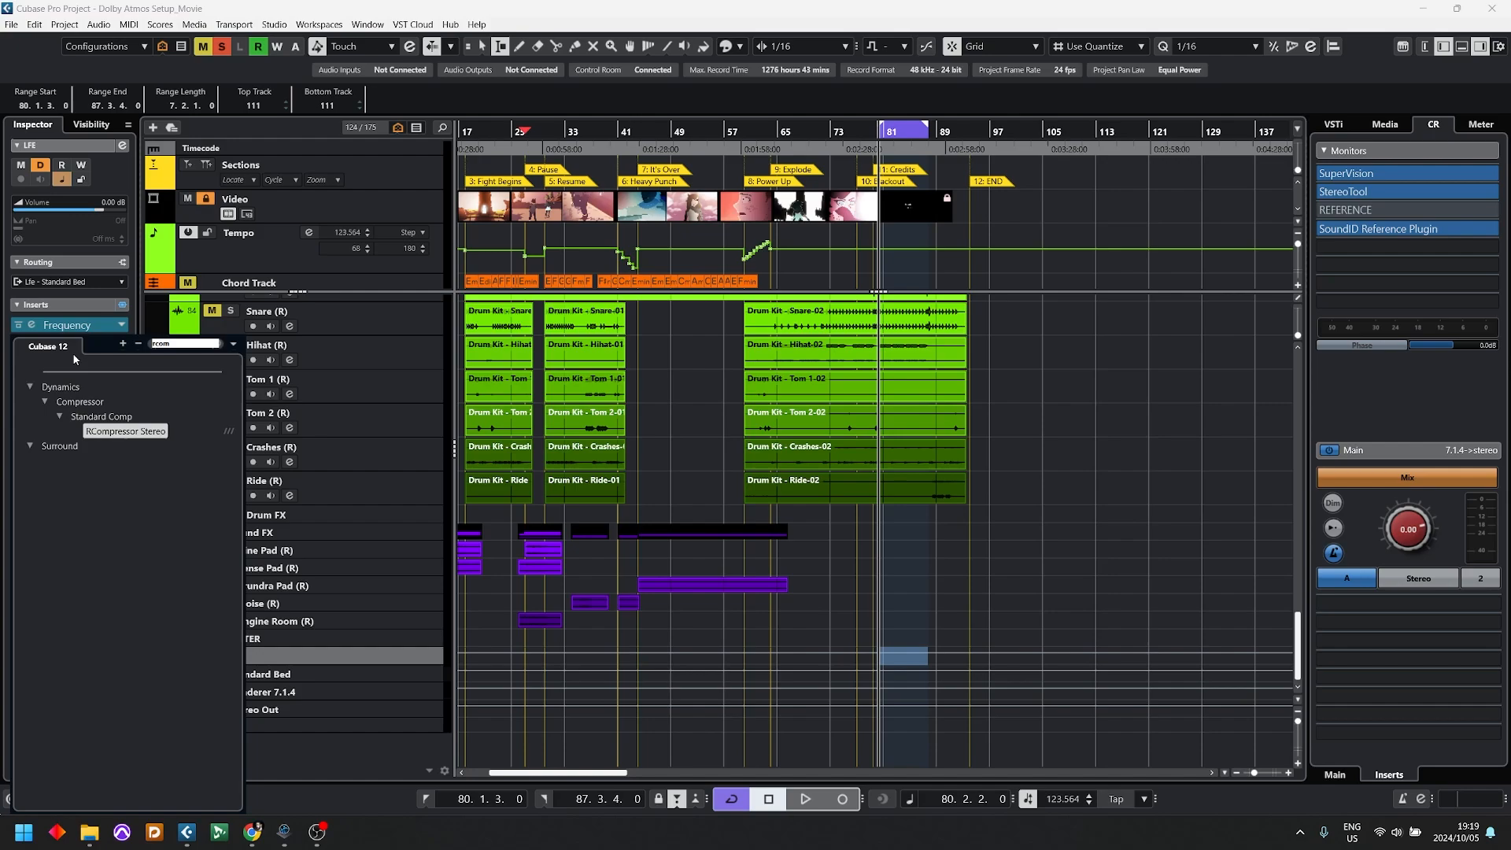
{"action": "key", "text": "Return"}
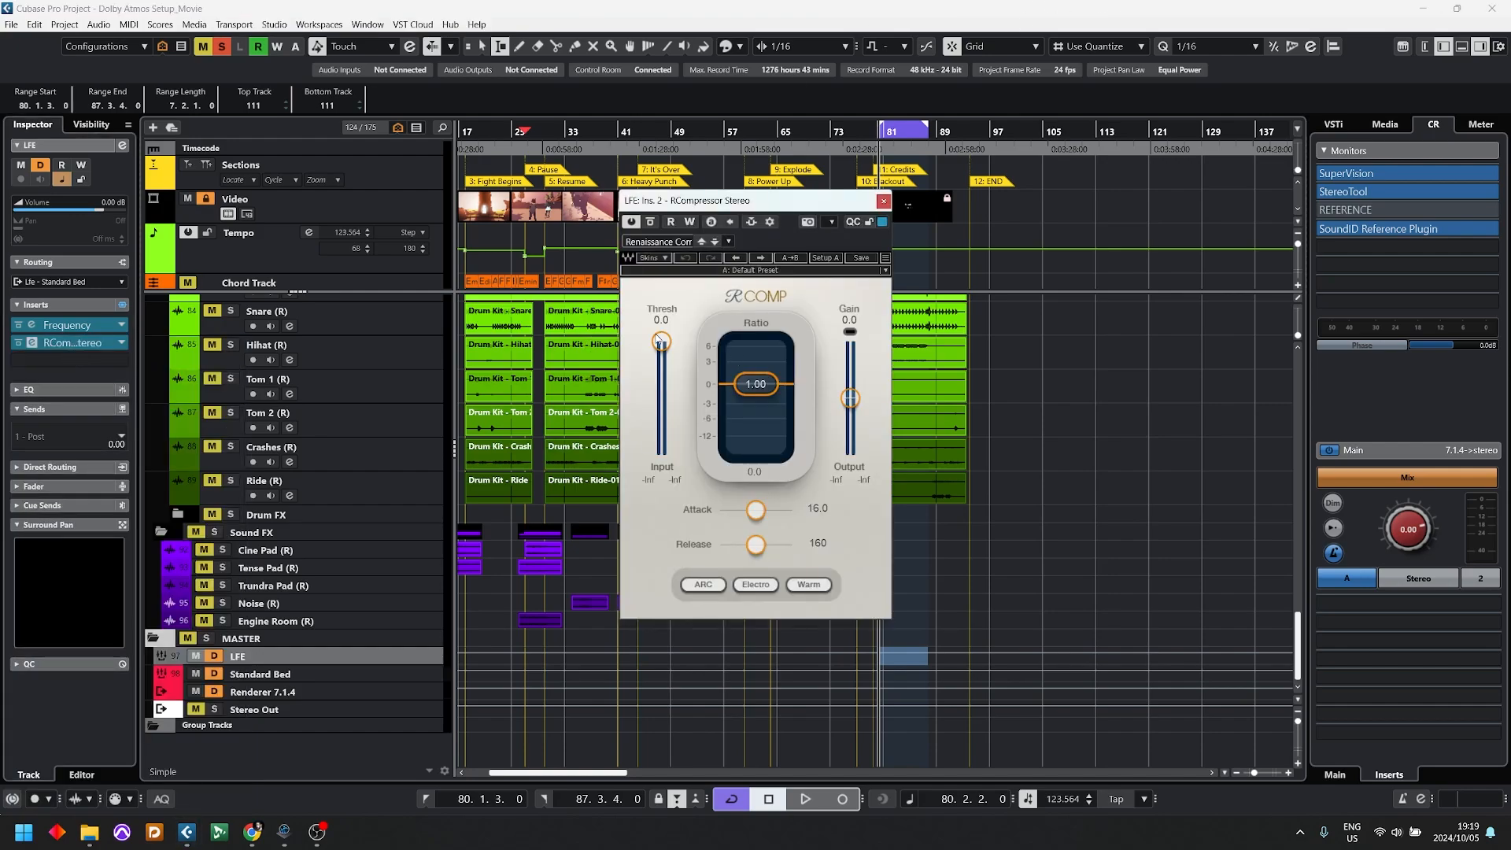
Step: Set the RCompressor's threshold to -1.0 and ratio to 10, shorten its attack to the minimum, and close the plug-in
{"action": "left_click_drag", "start_coordinate": [660, 340], "coordinate": [661, 344]}
{"action": "left_click", "coordinate": [765, 384]}
{"action": "type", "text": "10"}
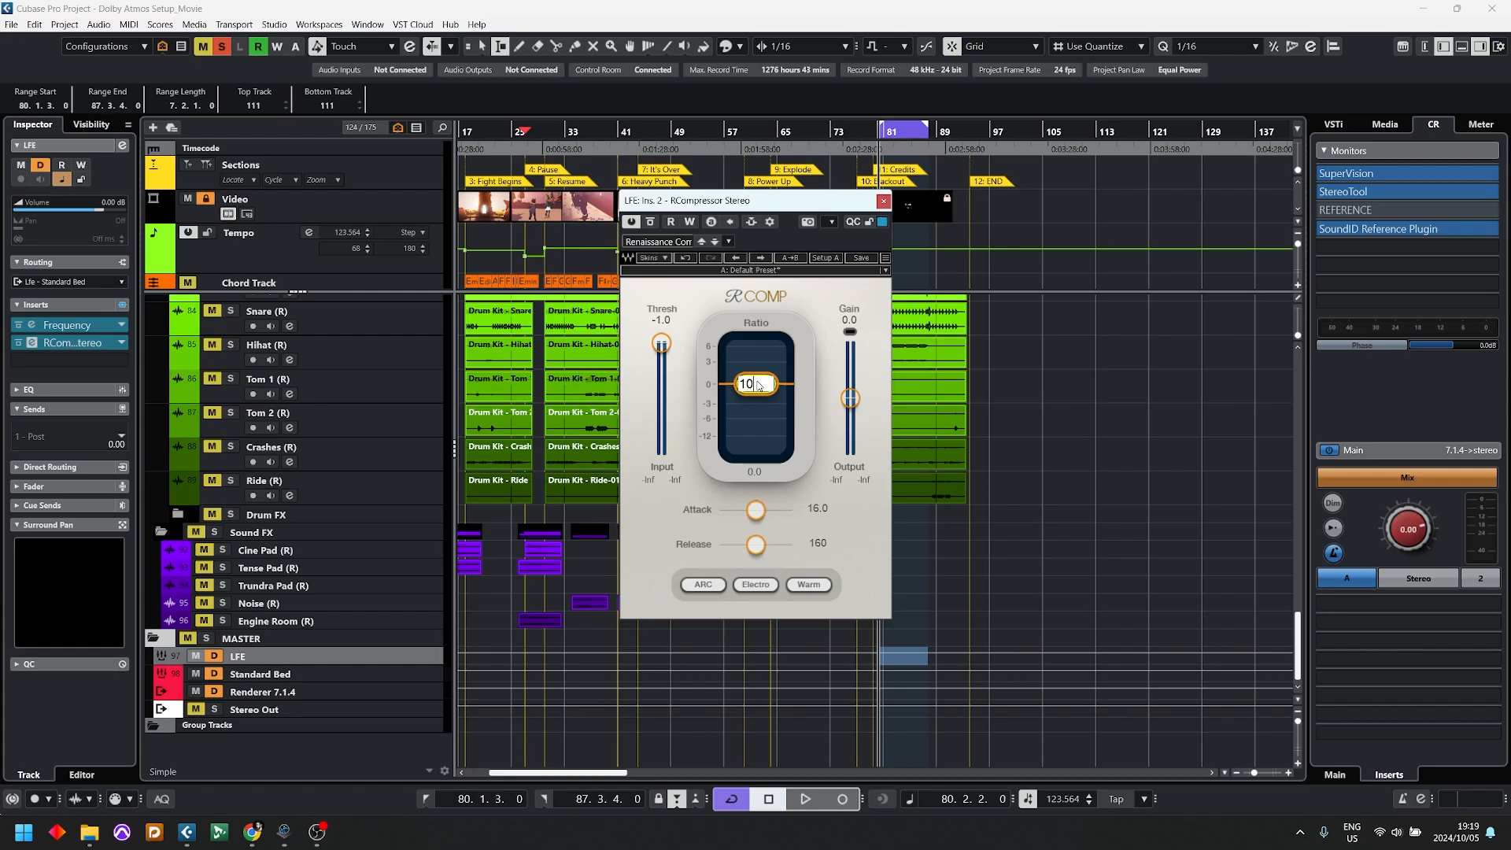
{"action": "key", "text": "Return"}
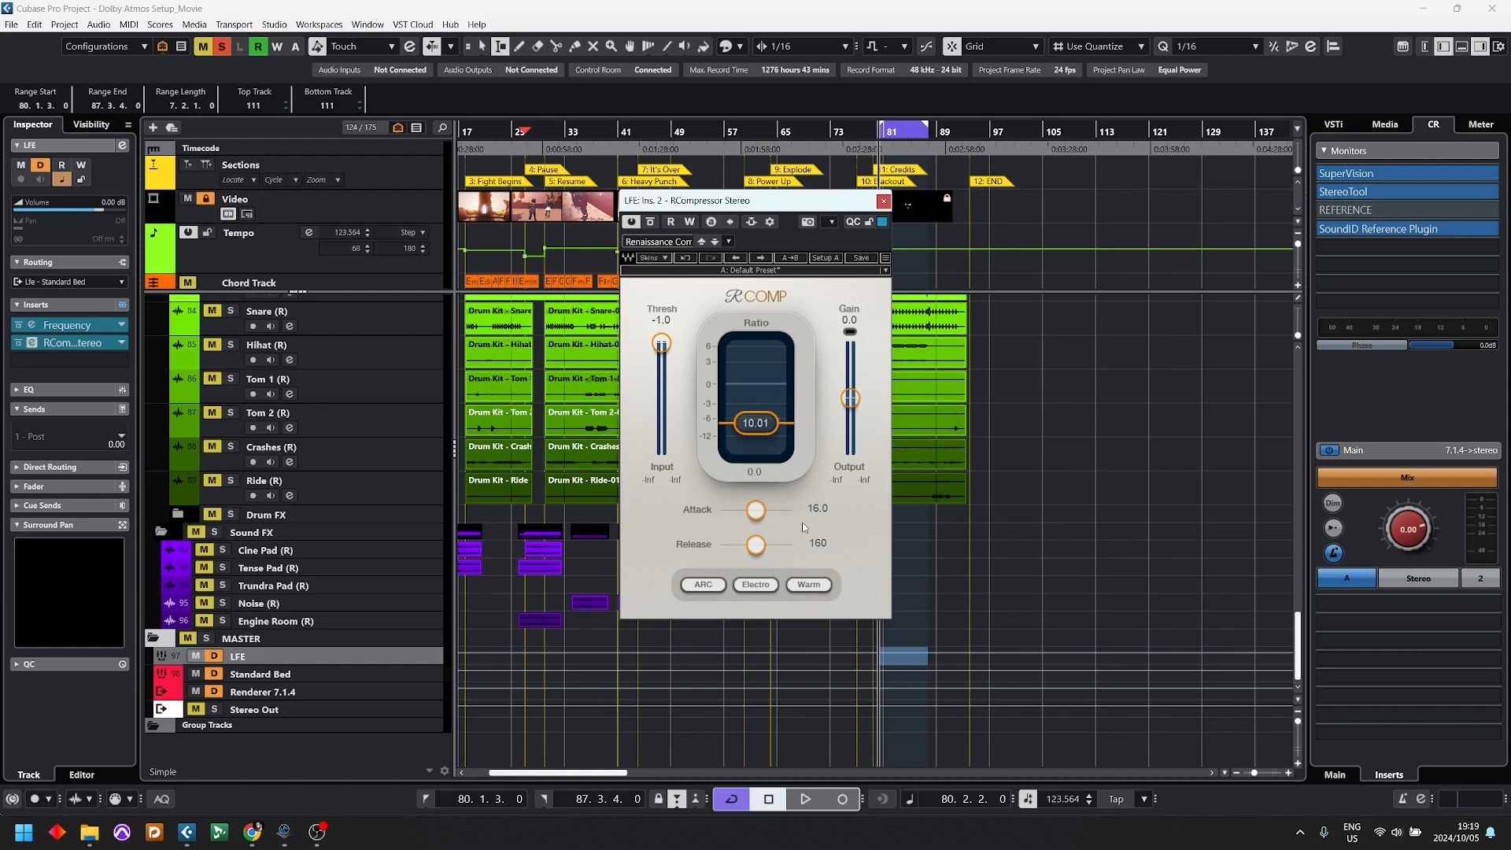
{"action": "left_click_drag", "start_coordinate": [755, 510], "coordinate": [719, 512]}
{"action": "left_click", "coordinate": [882, 200]}
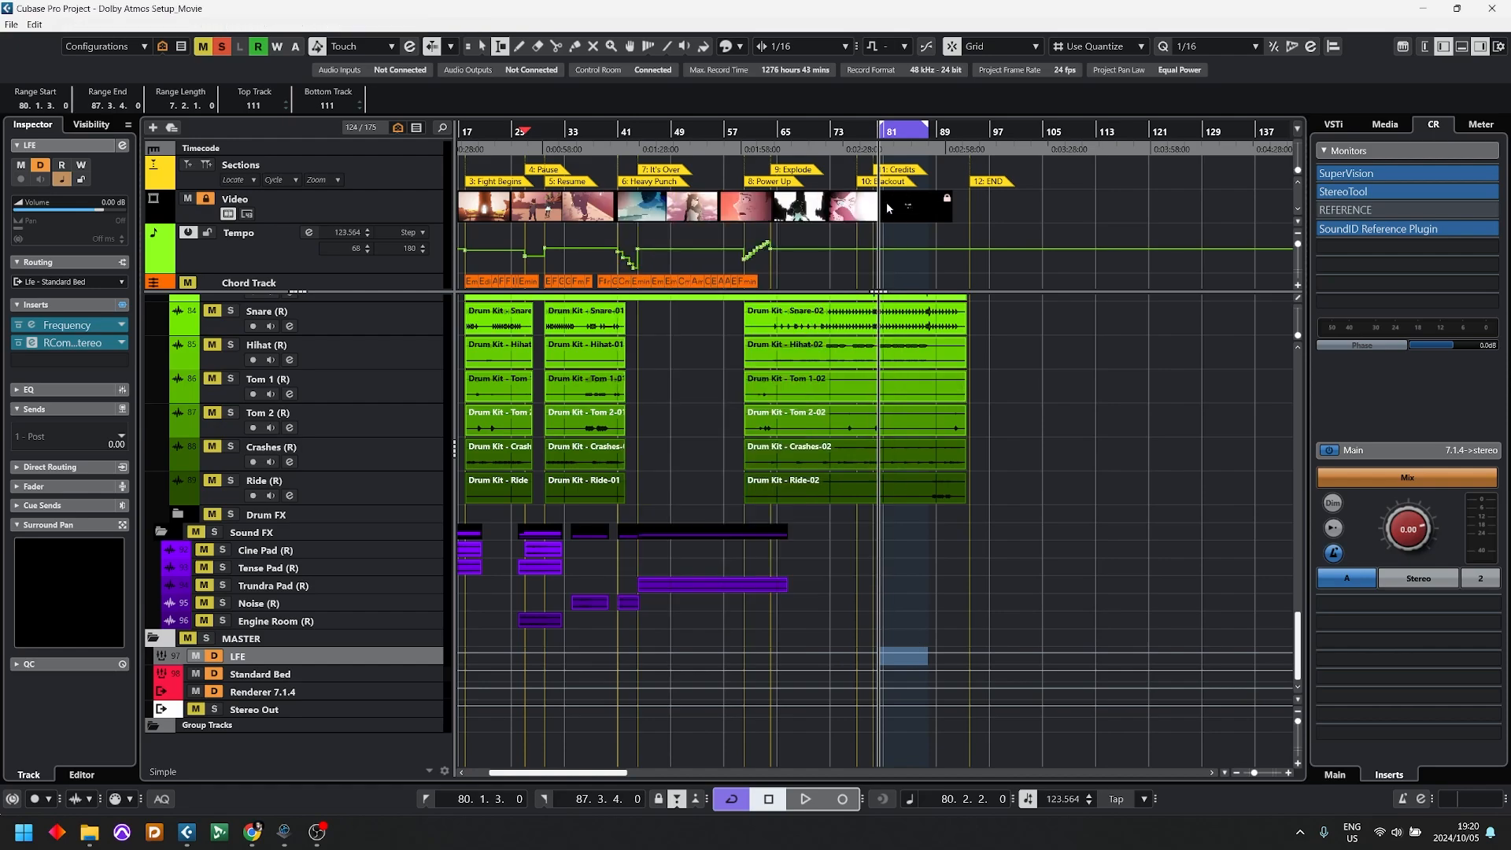
Step: Play the cycled section to check the LFE signal reaching the Standard Bed, stop playback, and return to the drum tracks
{"action": "key", "text": "space"}
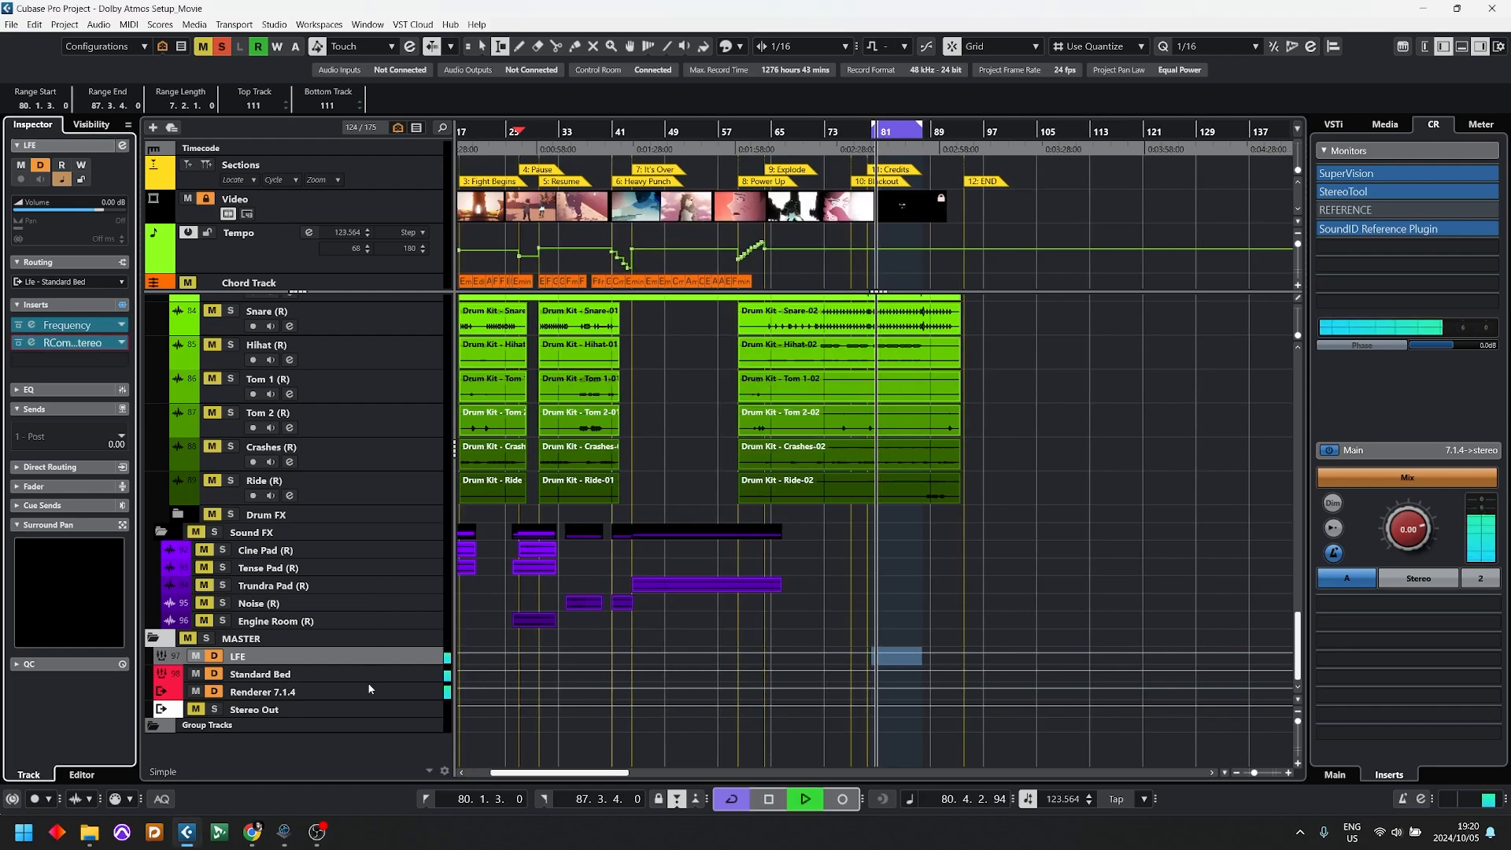
{"action": "left_click", "coordinate": [345, 670]}
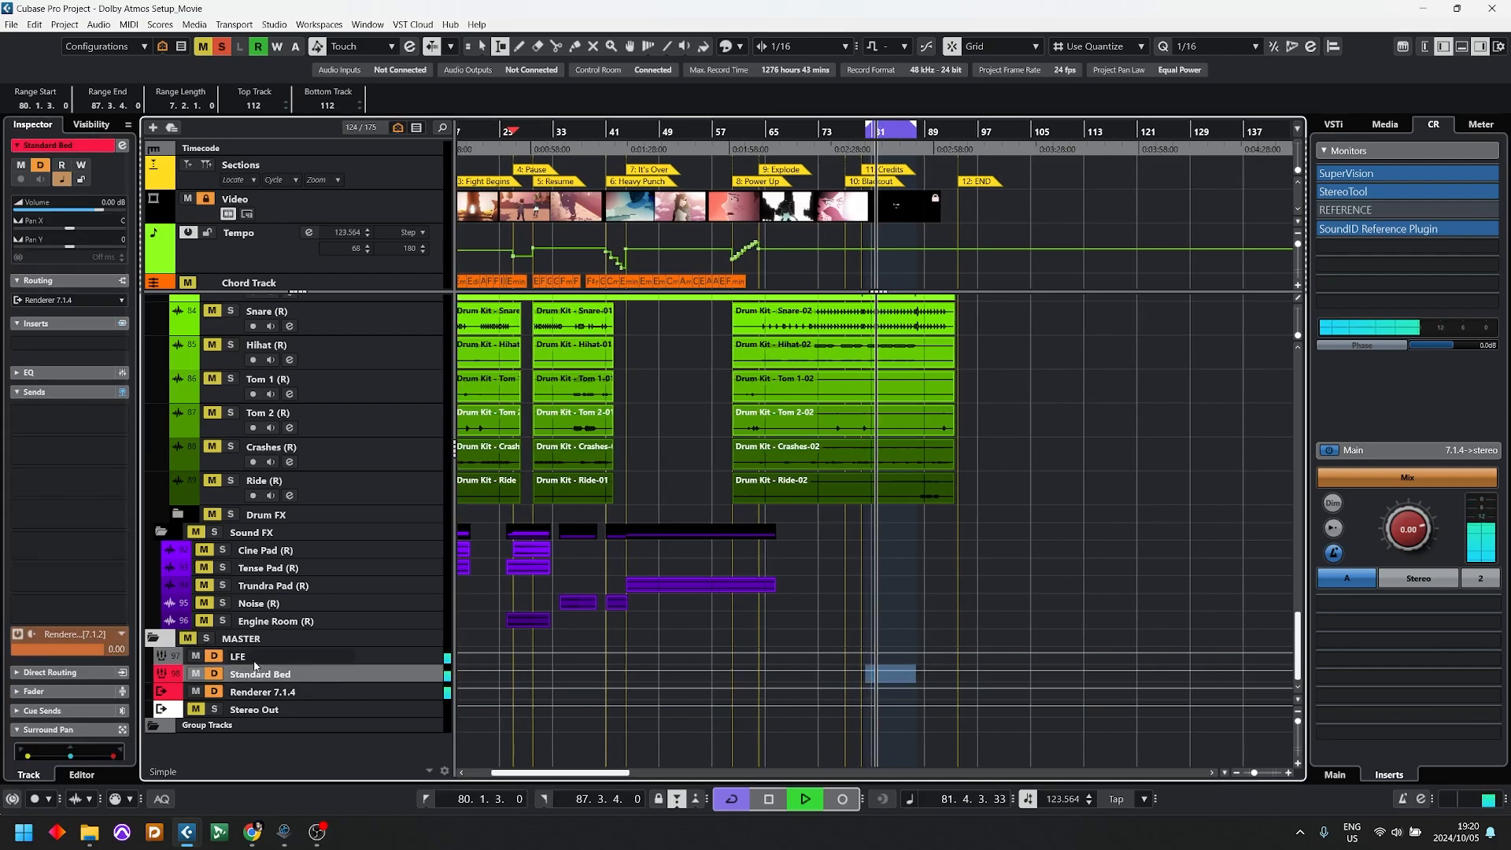
{"action": "key", "text": "space"}
{"action": "scroll", "coordinate": [242, 544], "scroll_direction": "up", "scroll_amount": 4}
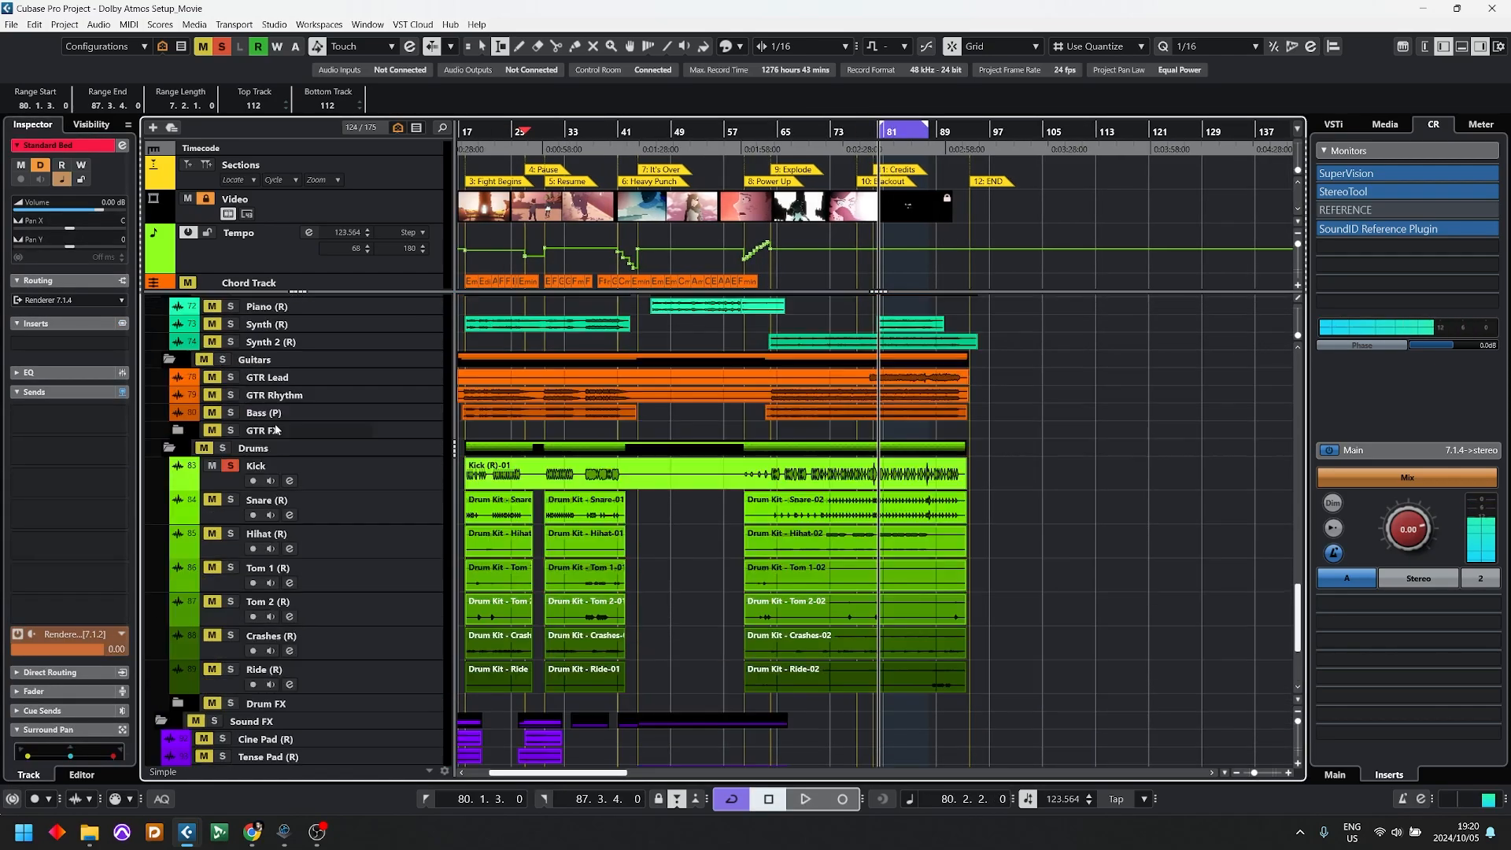
Step: Switch the Kick's LFE send to post-fader at -27.5 and deactivate it, with the Kick's fader raised and the track soloed
{"action": "left_click", "coordinate": [236, 473]}
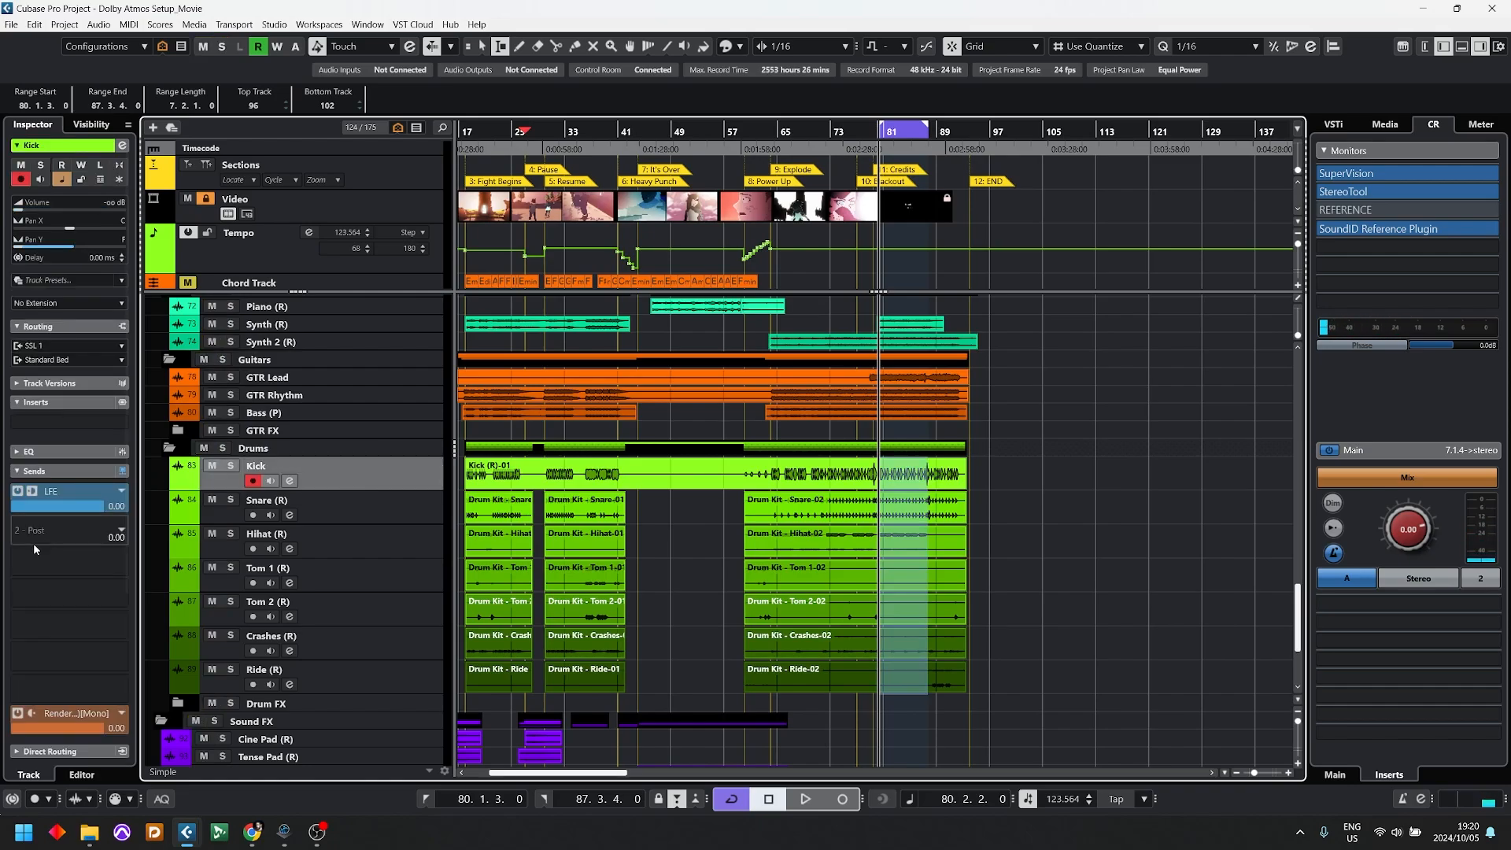
{"action": "left_click", "coordinate": [32, 491]}
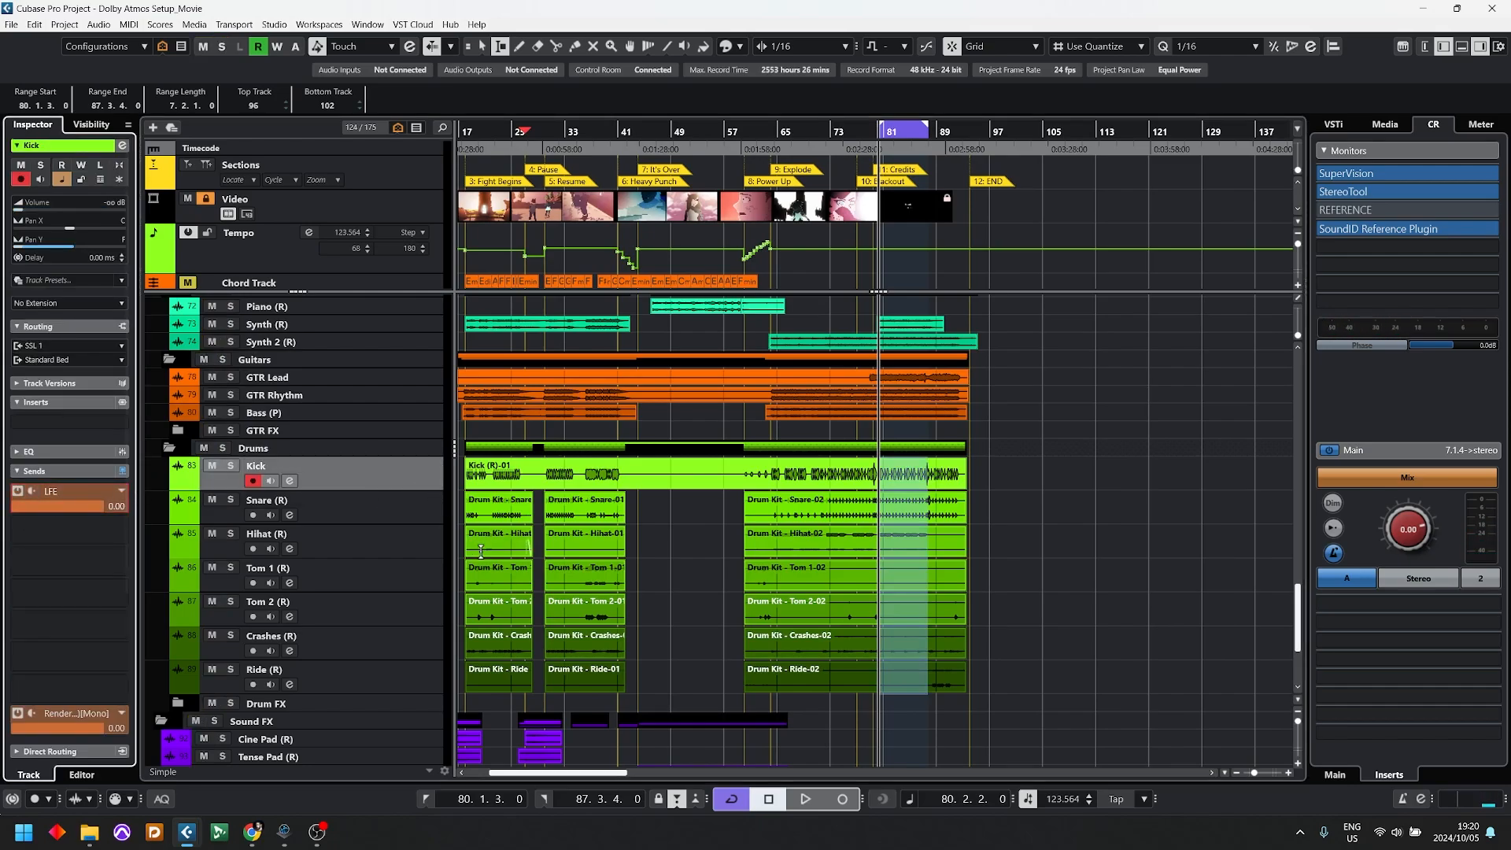
{"action": "key", "text": "F3"}
{"action": "key", "text": "F3"}
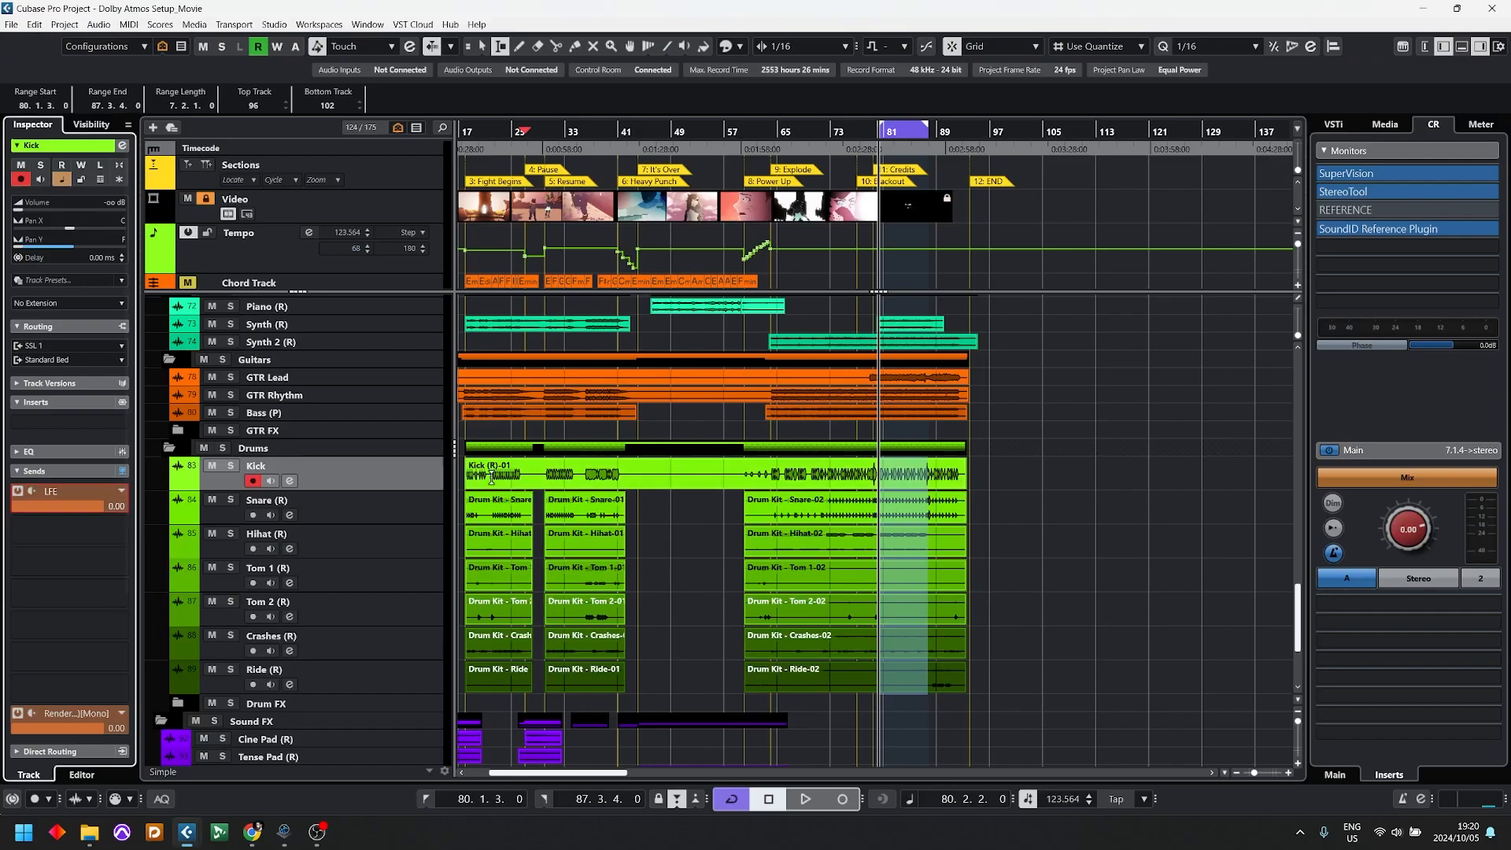
{"action": "left_click_drag", "start_coordinate": [96, 507], "coordinate": [38, 507]}
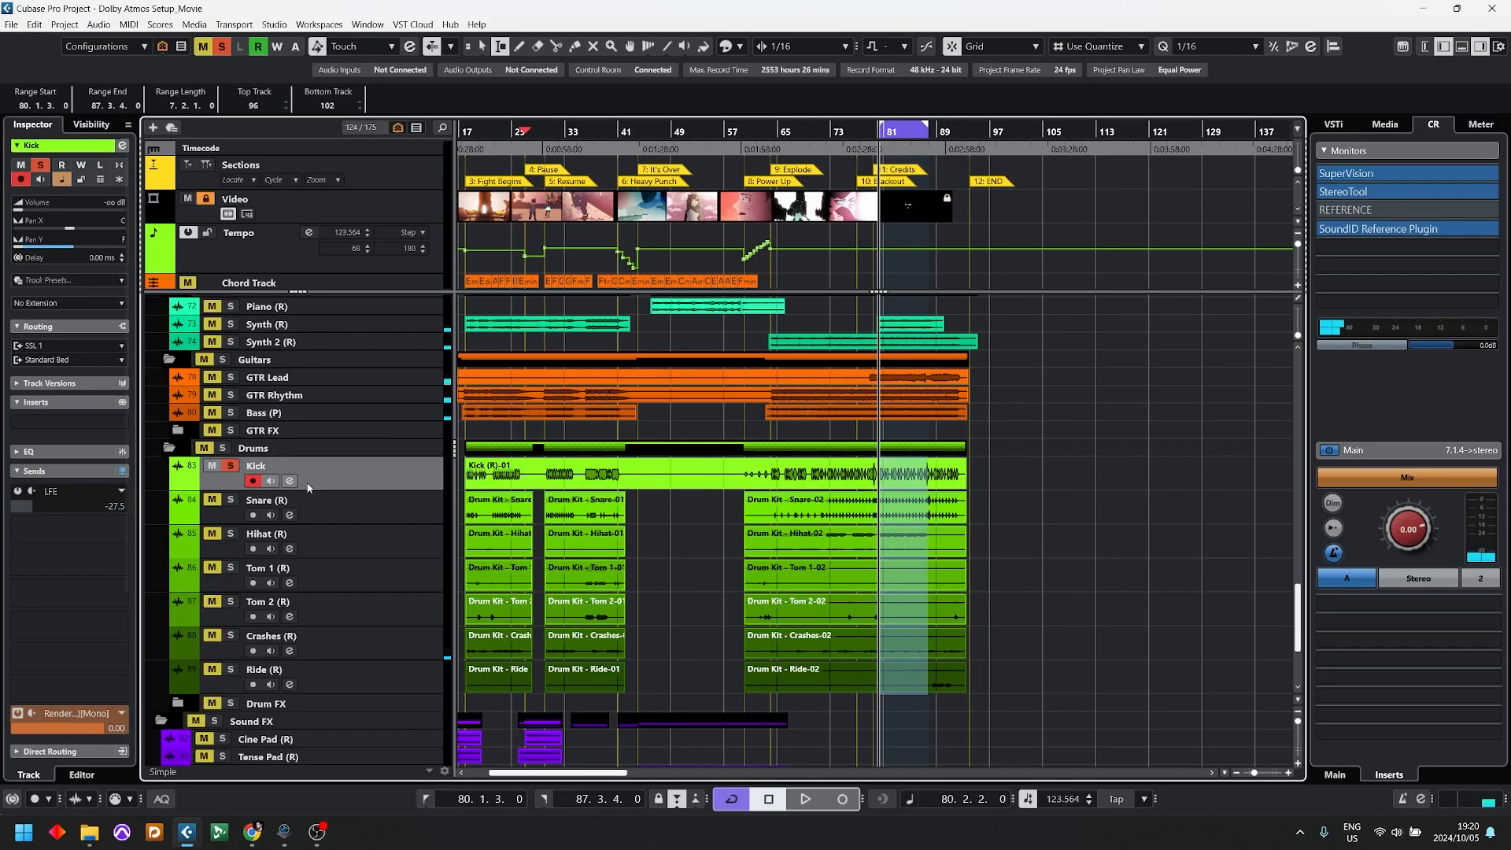
Step: Insert the Frequency EQ in the Kick's first insert slot and start playback
{"action": "left_click", "coordinate": [87, 425]}
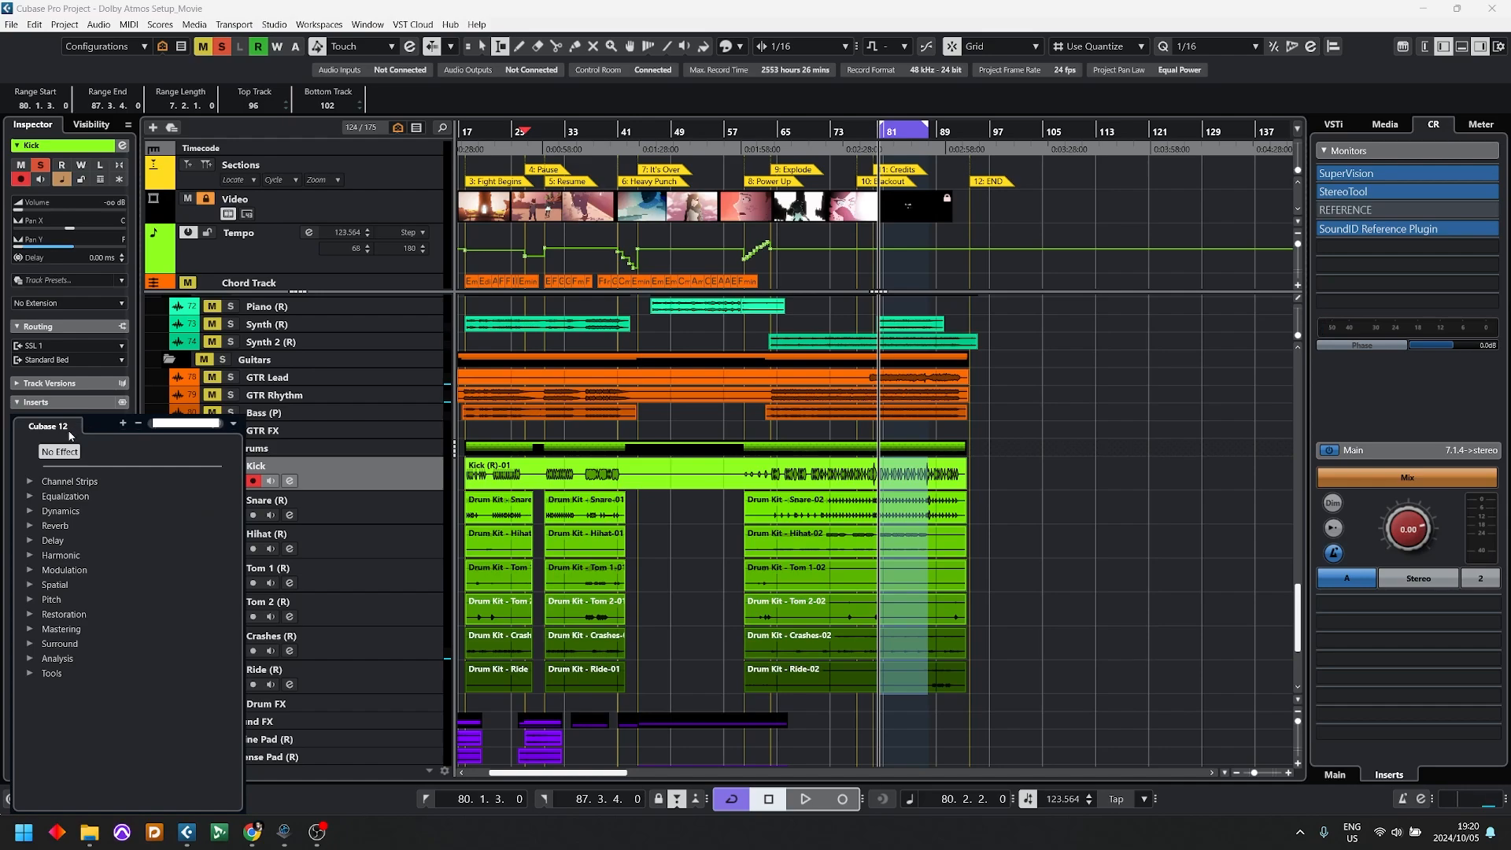
{"action": "type", "text": "fre"}
{"action": "key", "text": "Return"}
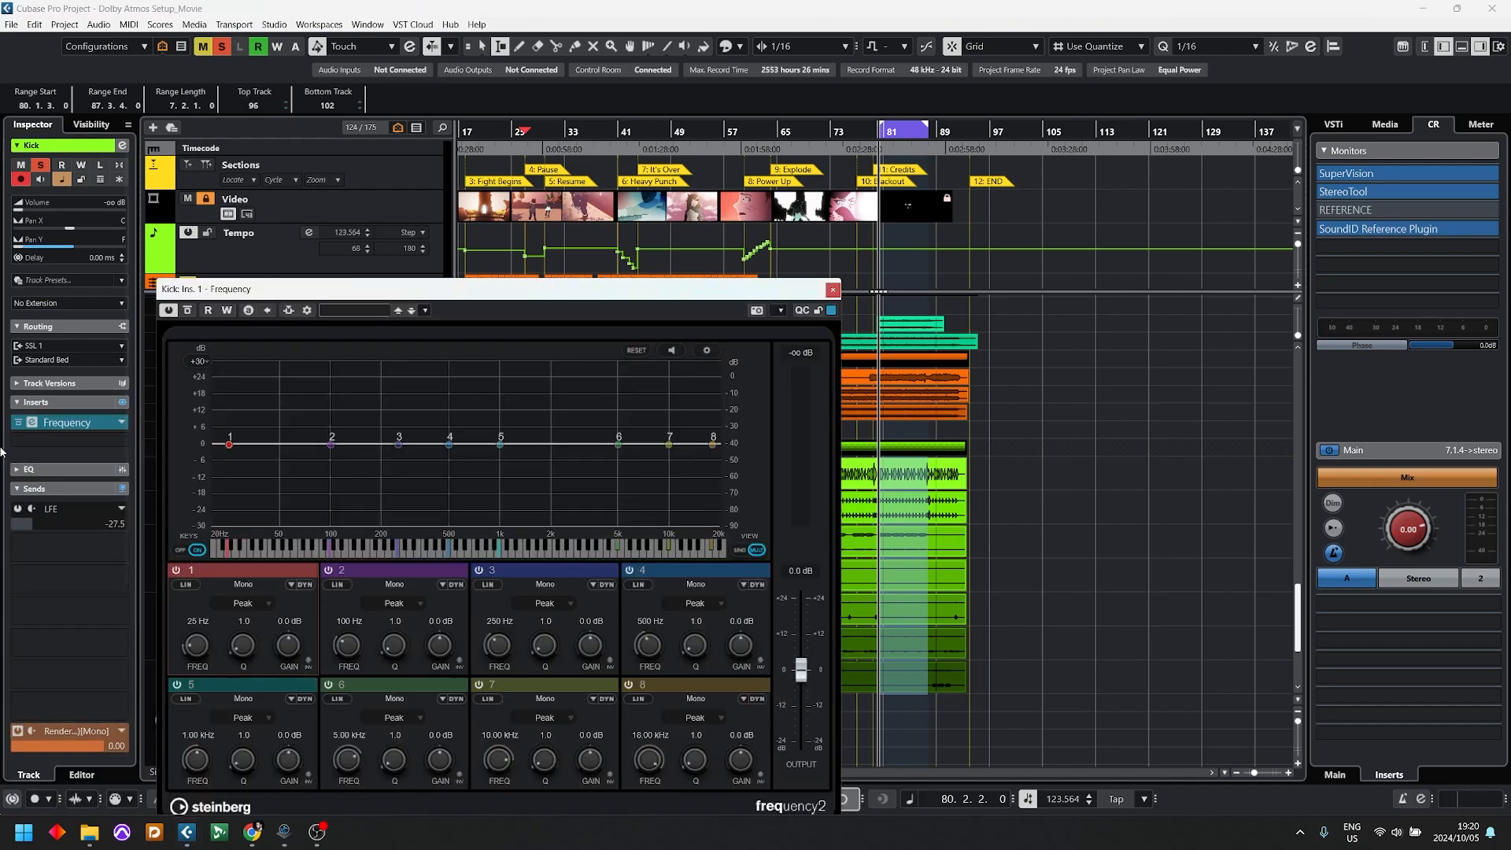
{"action": "key", "text": "space"}
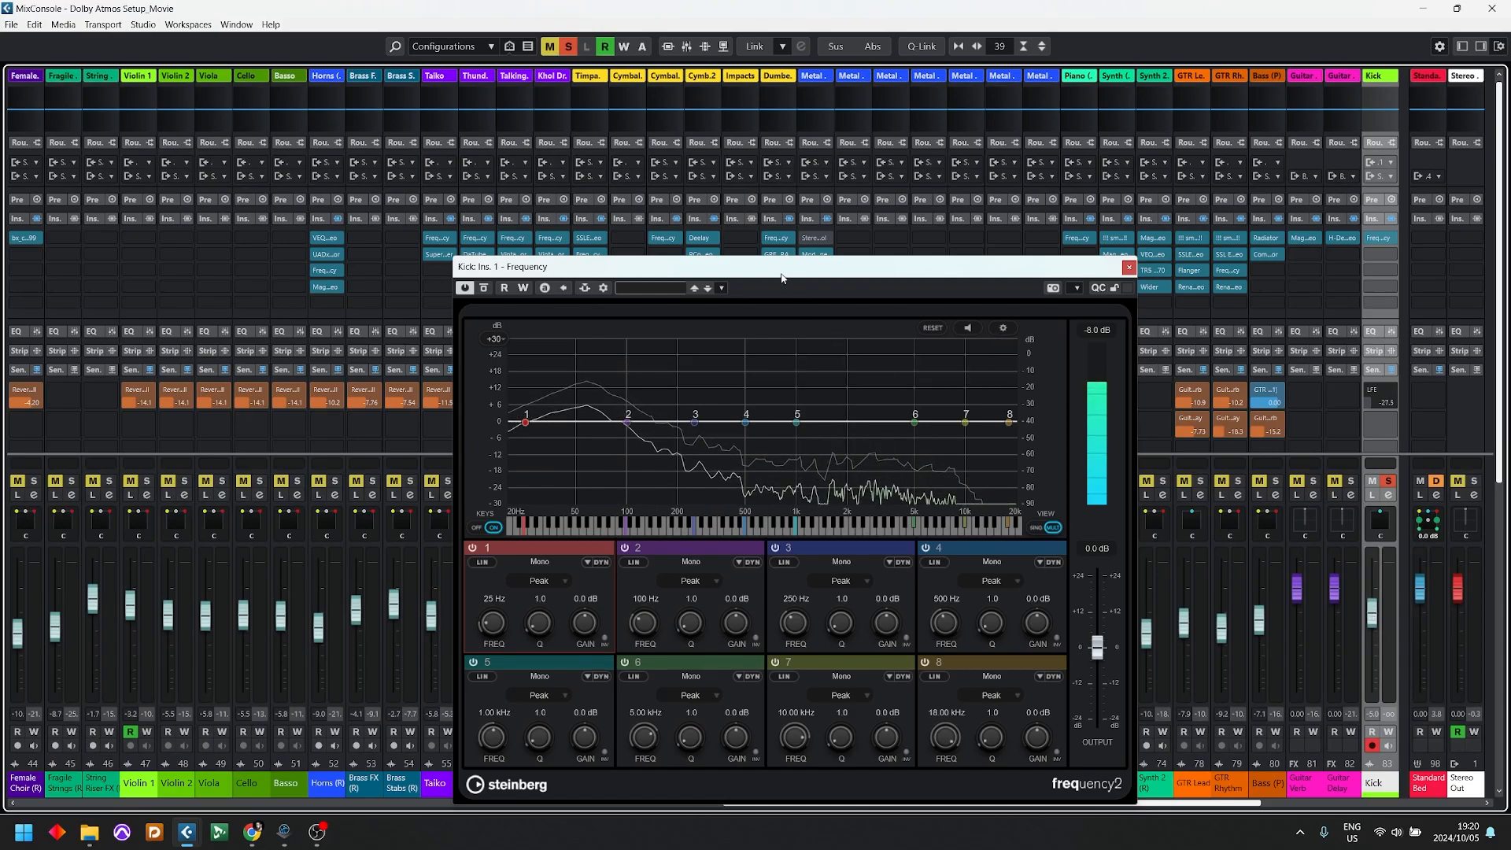
Step: Set band 1 of the Kick's Frequency EQ to a Cut 24 filter at 21 Hz
{"action": "left_click_drag", "start_coordinate": [782, 270], "coordinate": [668, 184]}
{"action": "left_click", "coordinate": [437, 496]}
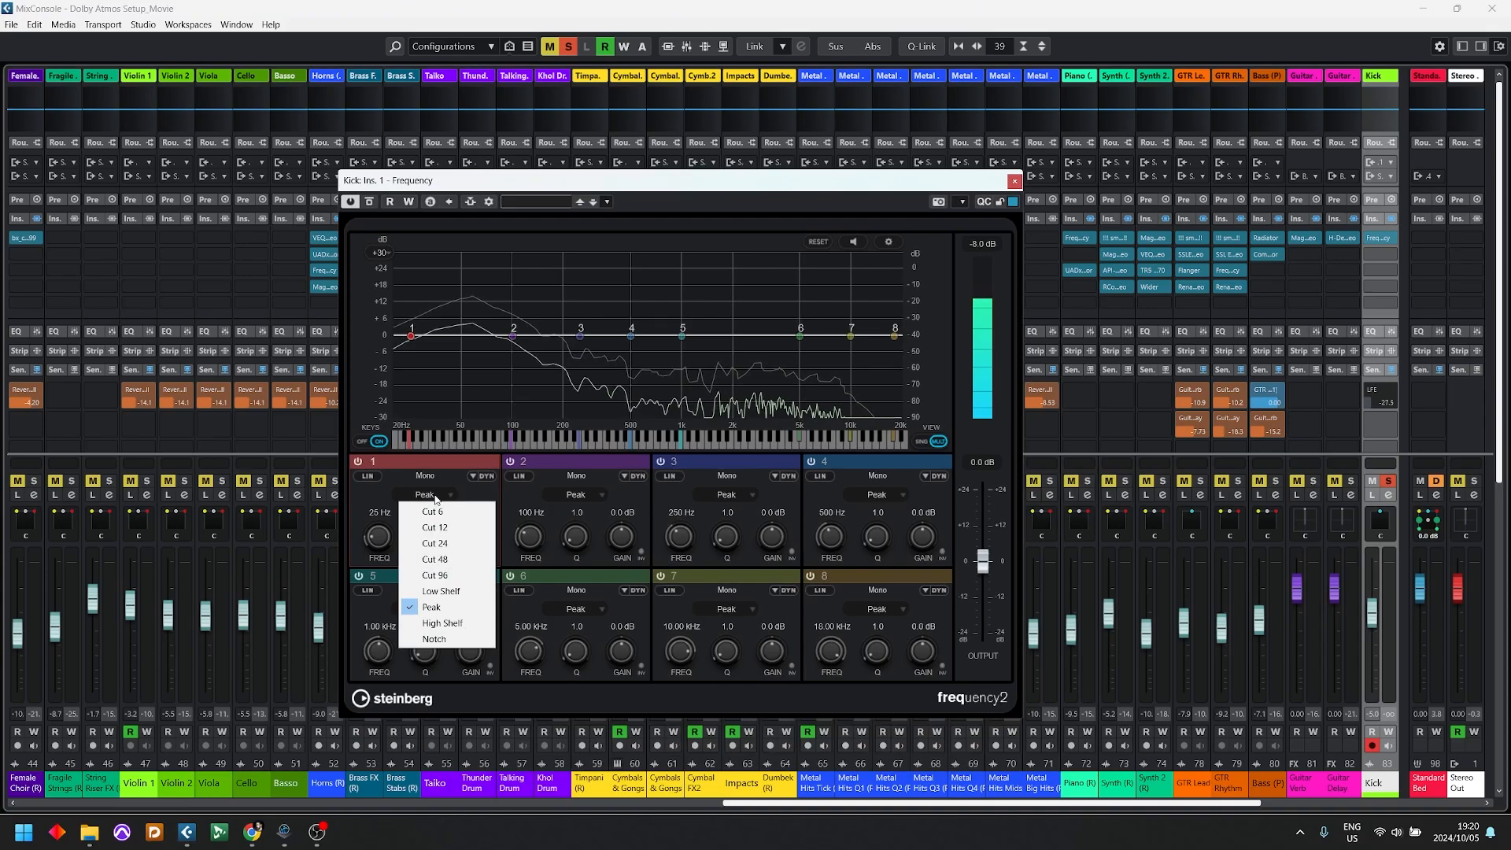
{"action": "left_click", "coordinate": [445, 538]}
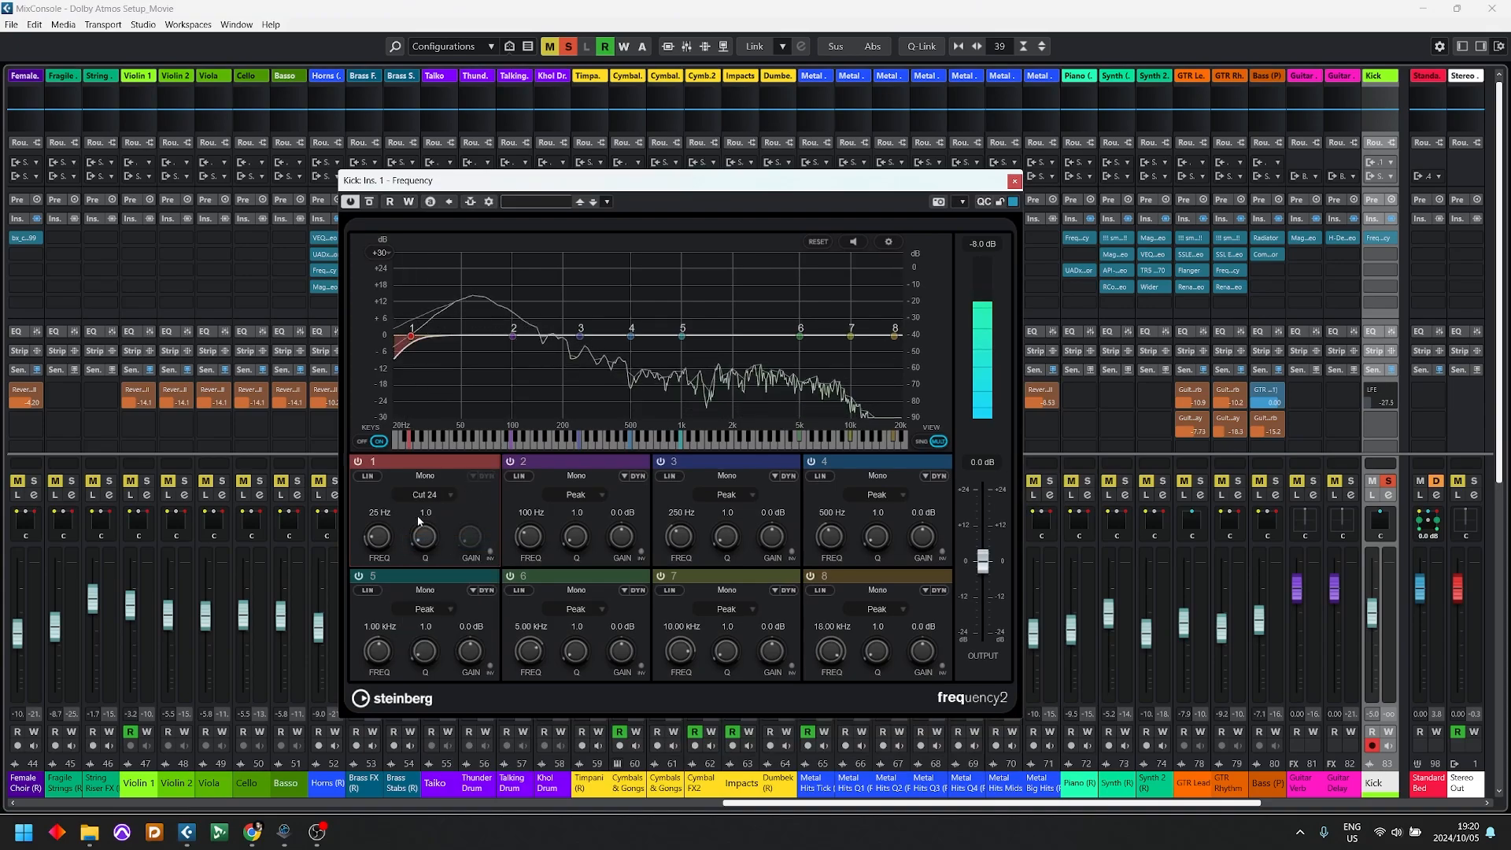
{"action": "left_click_drag", "start_coordinate": [383, 533], "coordinate": [383, 538]}
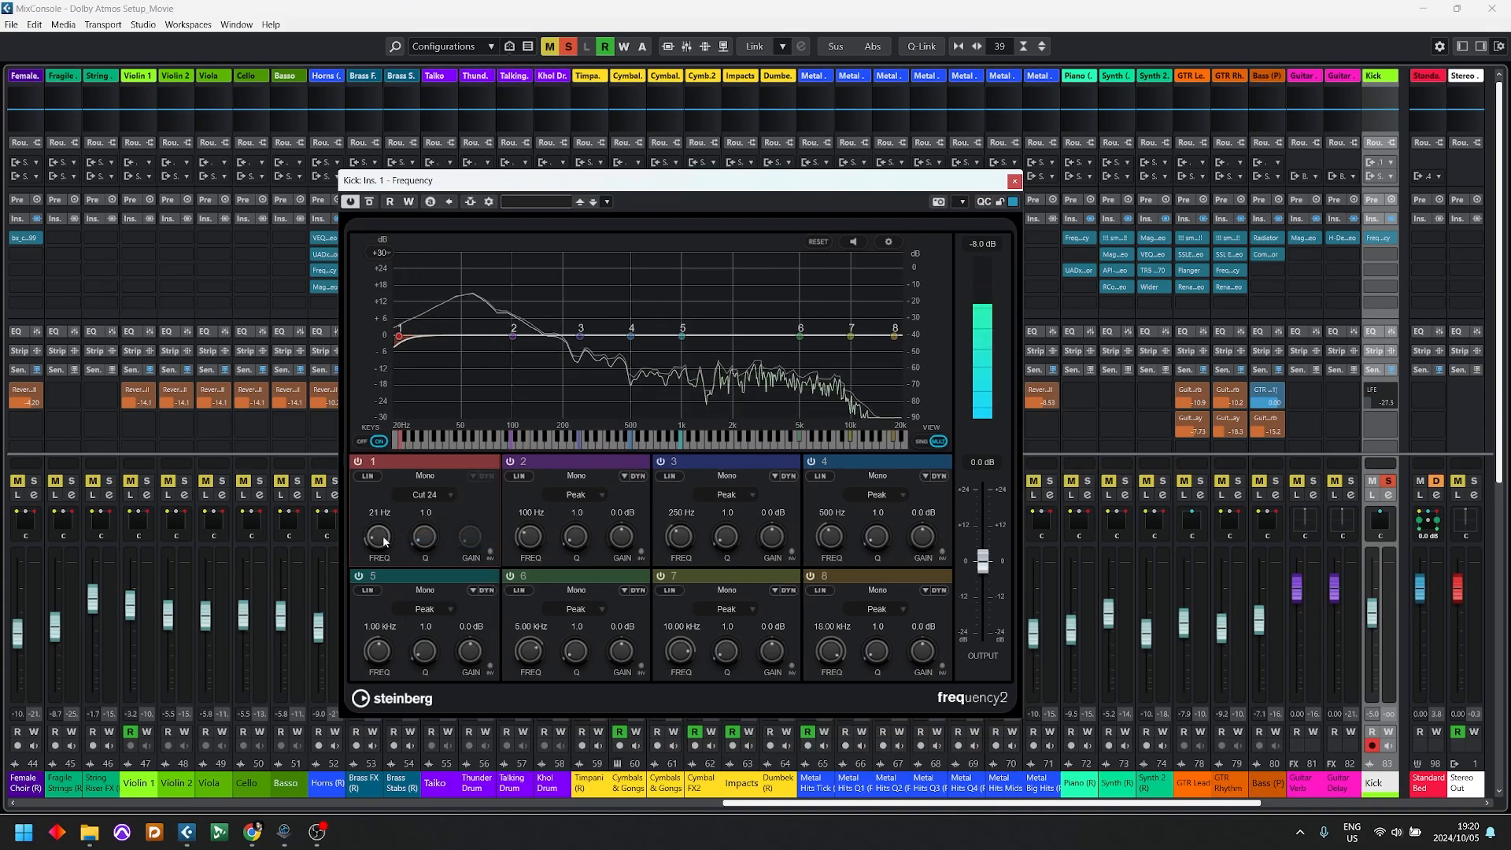
Step: Cut the Kick -22.3 dB at 256 Hz and -21.5 dB at 1.02 kHz, boost 3.5 dB at 5.76 kHz, and close the EQ
{"action": "left_click_drag", "start_coordinate": [581, 336], "coordinate": [584, 402]}
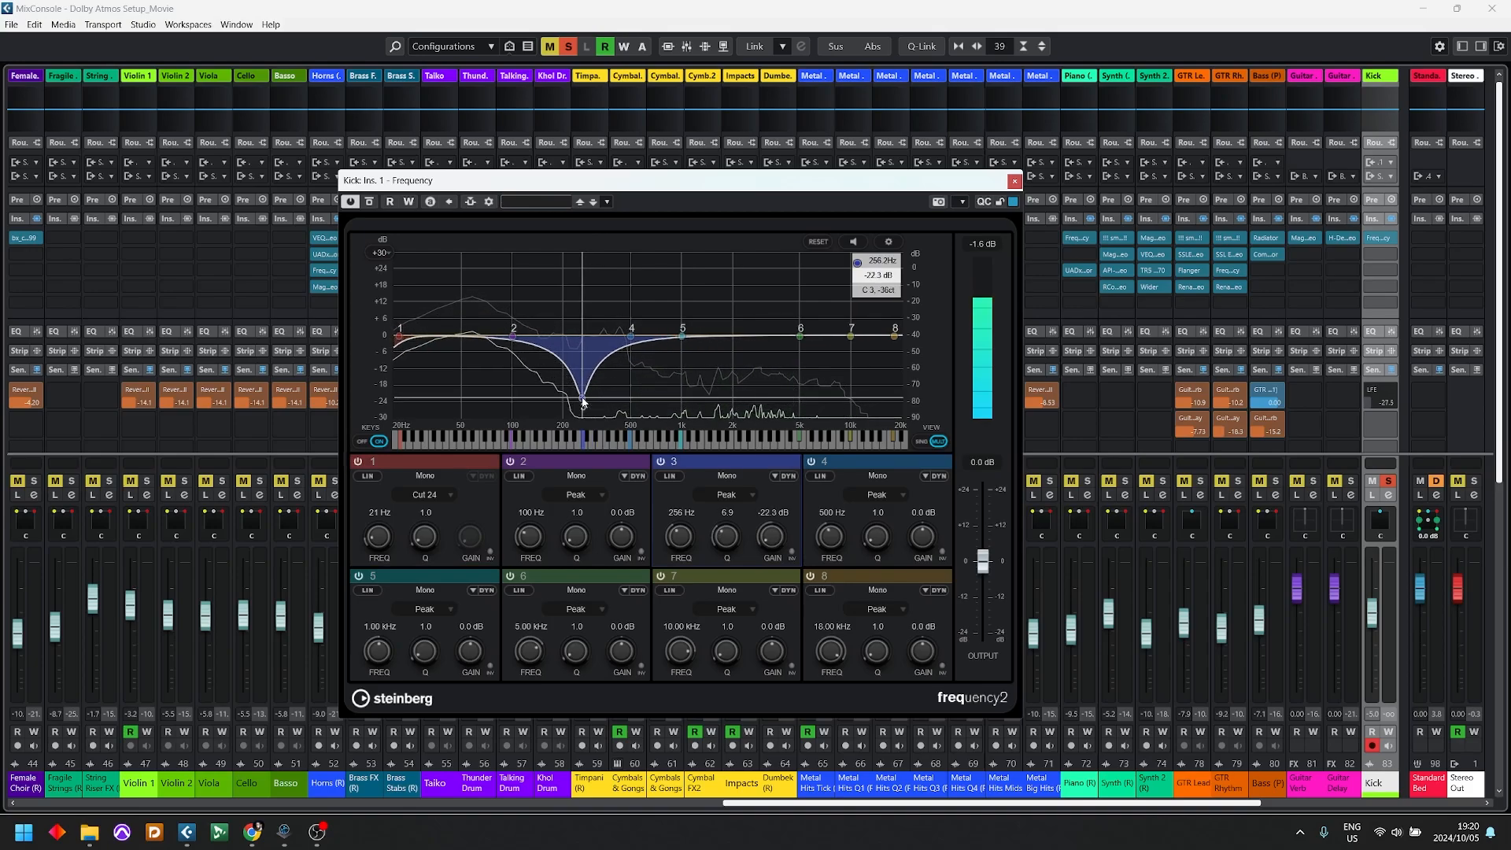
{"action": "left_click_drag", "start_coordinate": [683, 336], "coordinate": [683, 398]}
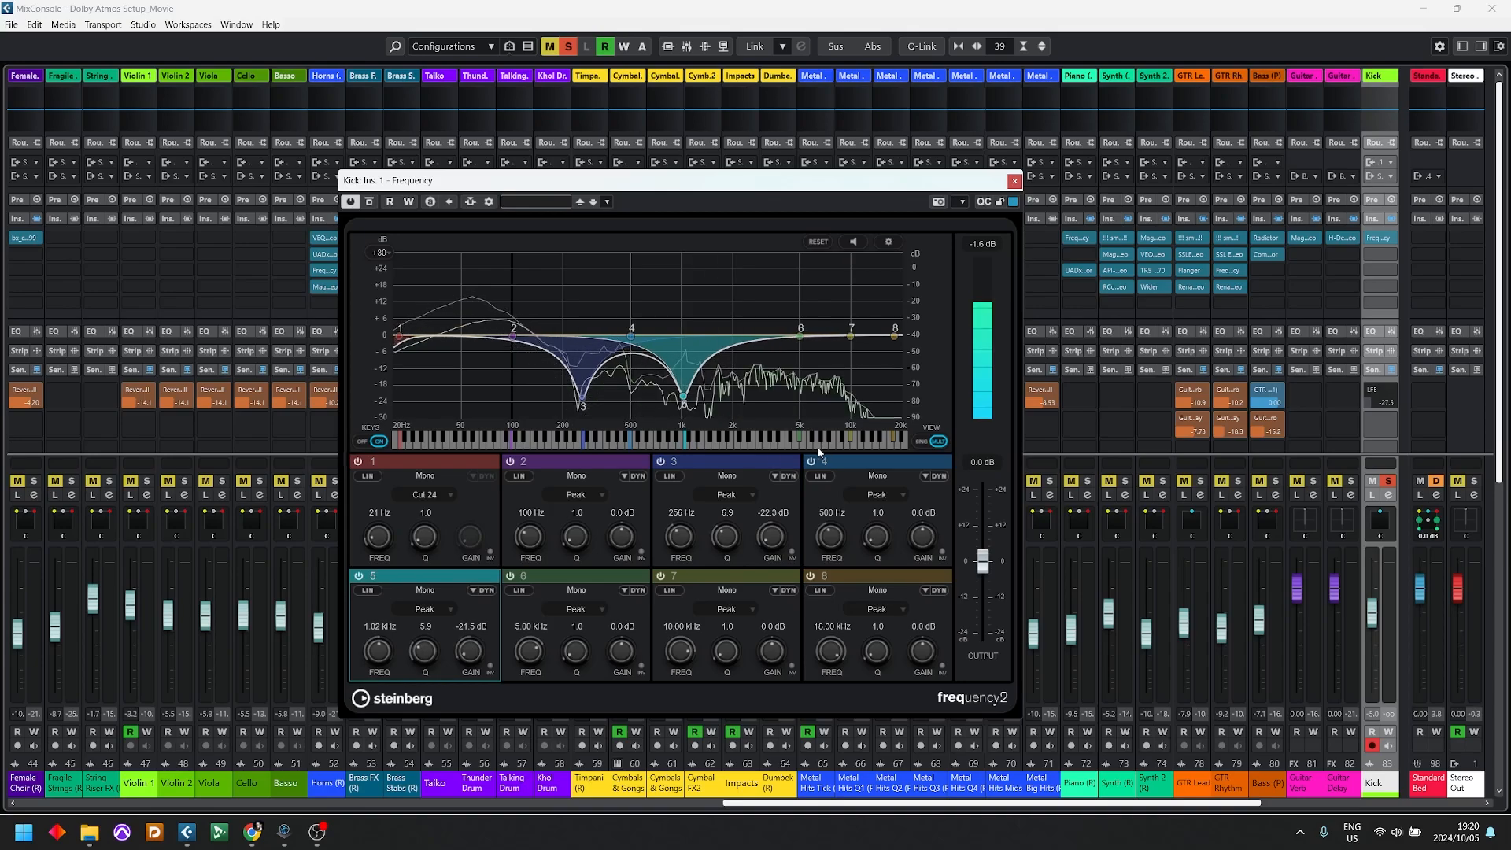
{"action": "left_click_drag", "start_coordinate": [800, 336], "coordinate": [811, 326]}
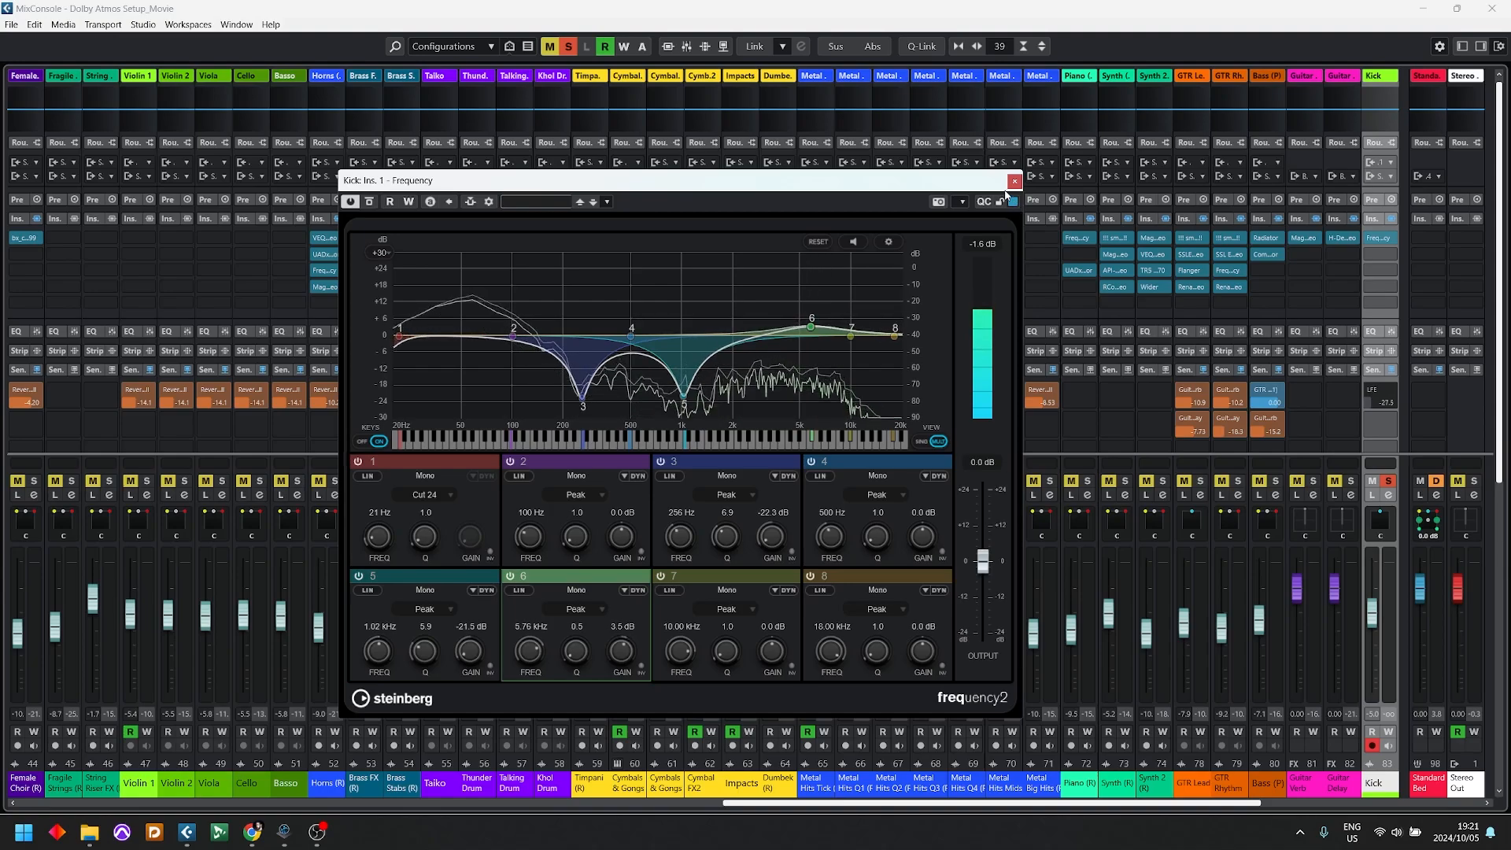
{"action": "left_click", "coordinate": [1013, 182]}
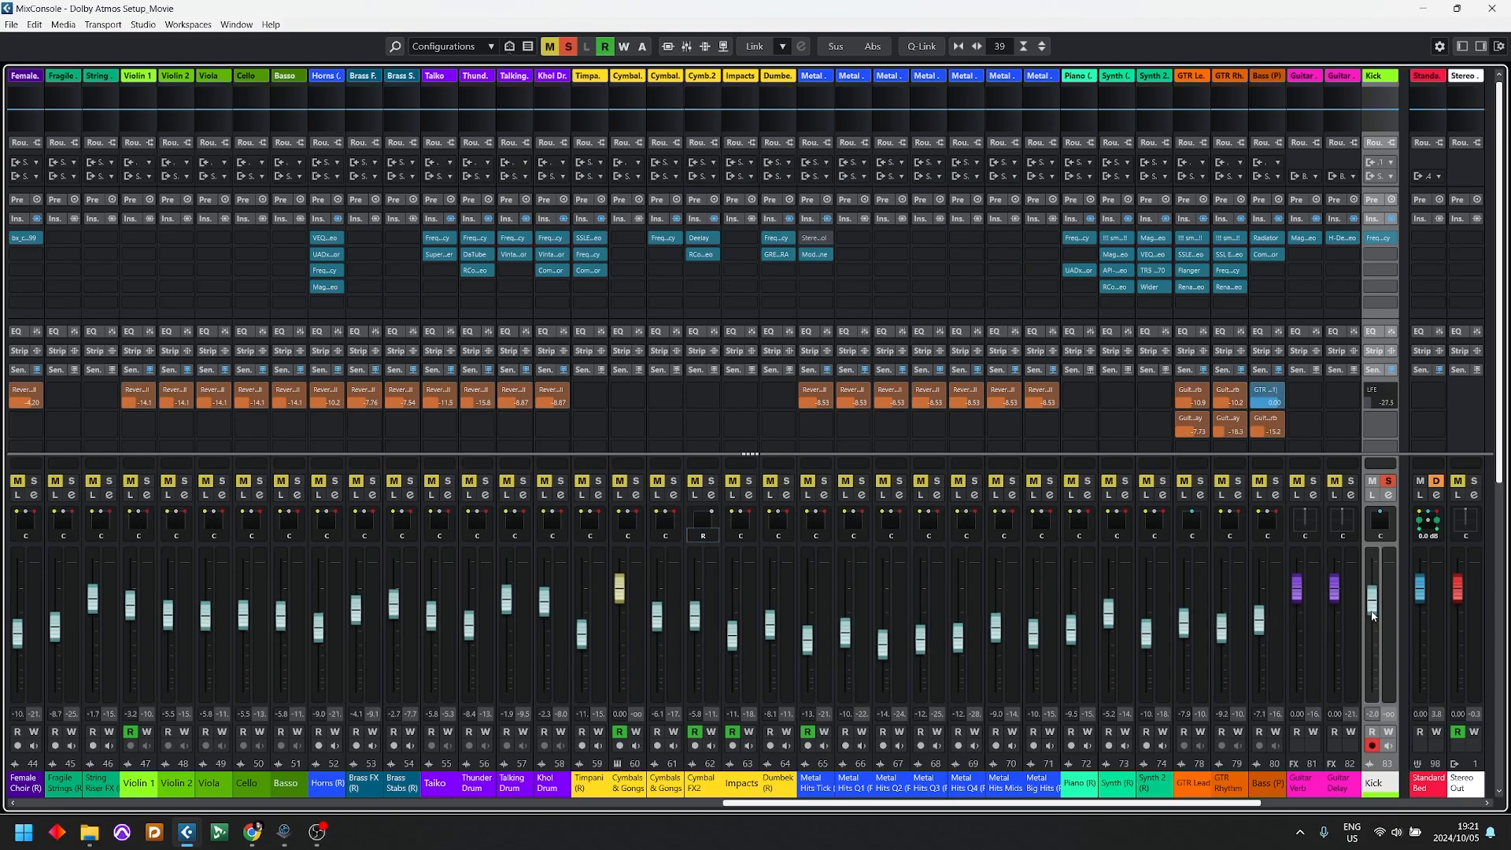
Step: Balance the drums by lowering the Kick to about -4.8 dB, soloing Snare (R) and lowering it to about -12 dB
{"action": "left_click_drag", "start_coordinate": [1372, 613], "coordinate": [1372, 626]}
{"action": "left_click_drag", "start_coordinate": [824, 804], "coordinate": [969, 803]}
{"action": "left_click", "coordinate": [968, 795]}
{"action": "left_click", "coordinate": [1183, 810]}
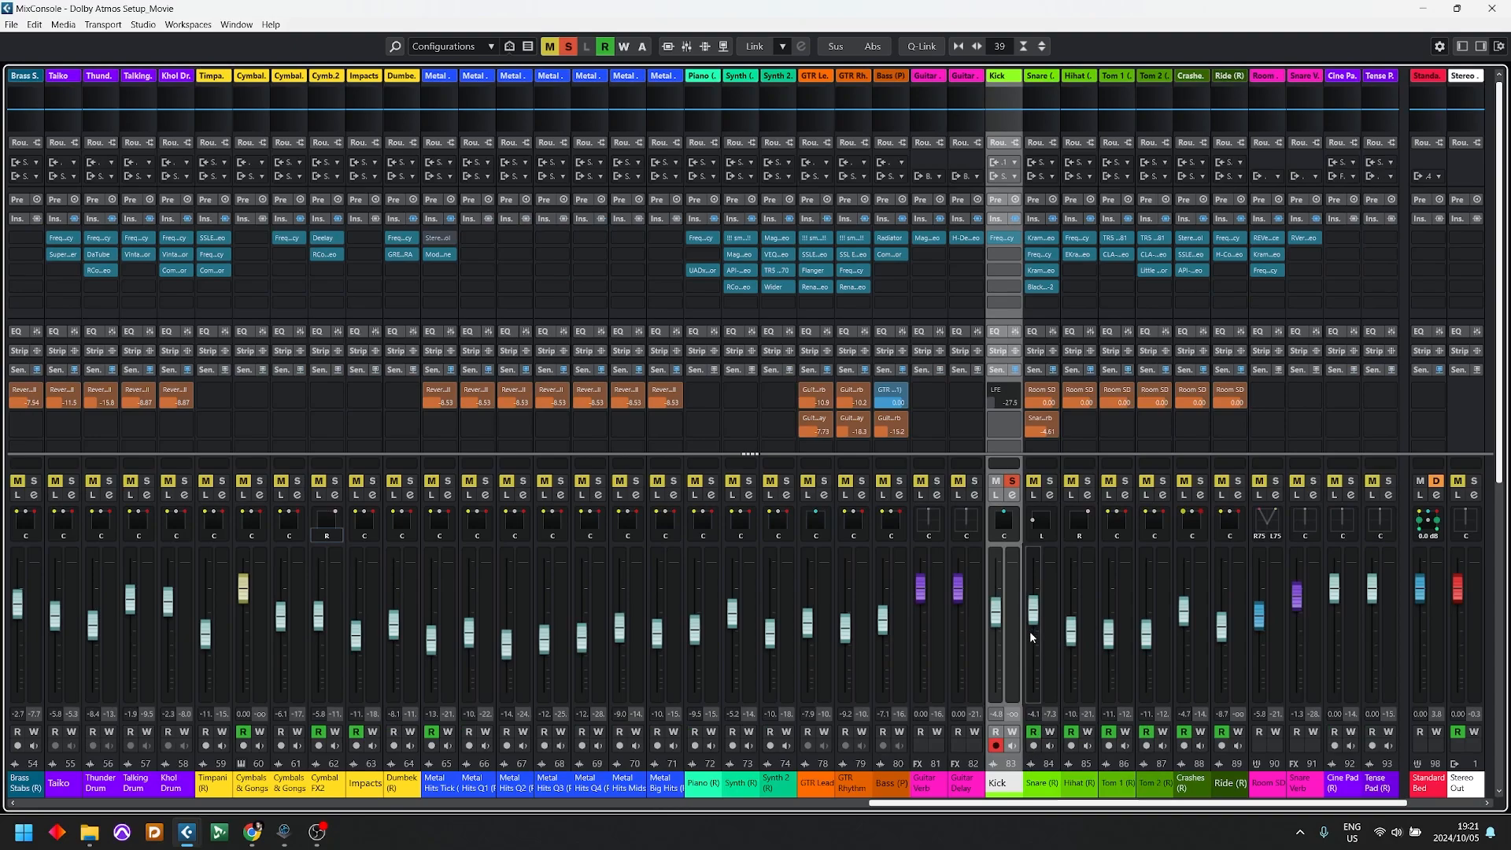
{"action": "left_click", "coordinate": [1047, 481]}
{"action": "left_click_drag", "start_coordinate": [1033, 620], "coordinate": [1045, 648]}
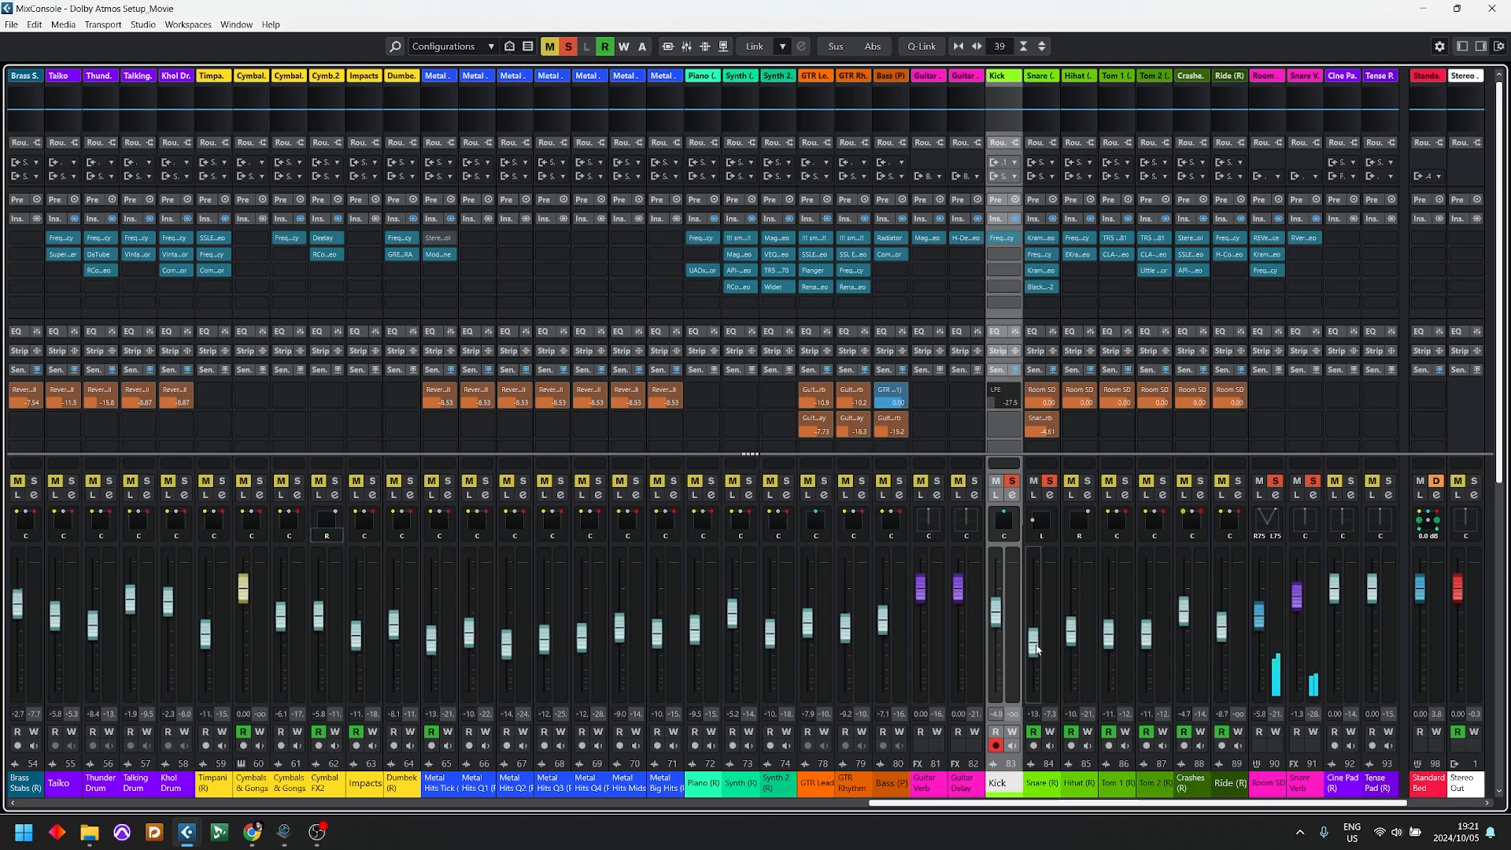
{"action": "left_click_drag", "start_coordinate": [1037, 650], "coordinate": [1037, 646]}
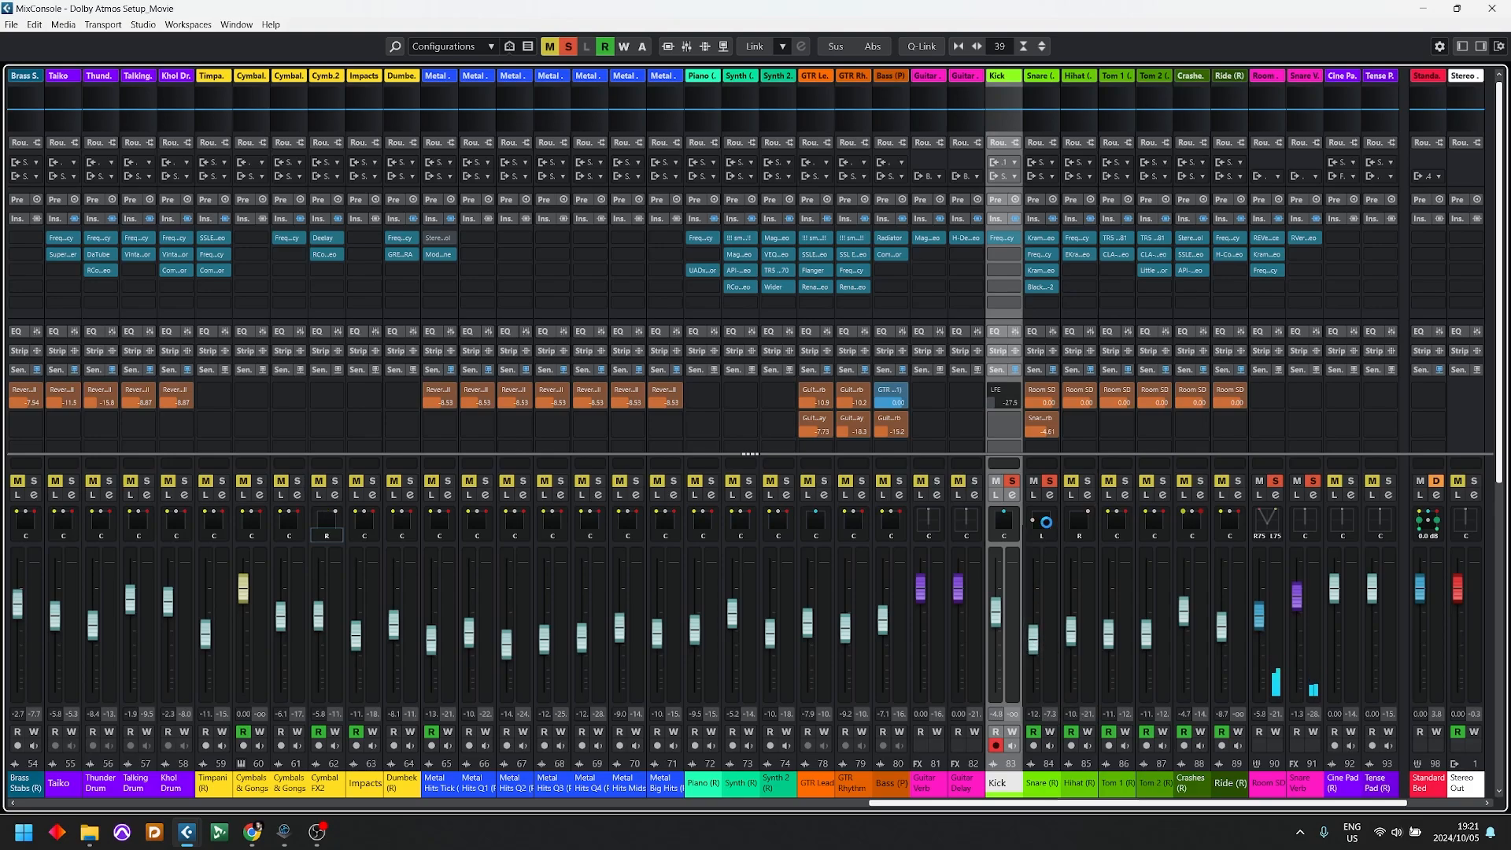
Step: Move the Snare (R) object to the front, just right of centre, in the VST MultiPanner and close it
{"action": "double_click", "coordinate": [1045, 521]}
{"action": "left_click_drag", "start_coordinate": [497, 406], "coordinate": [600, 295]}
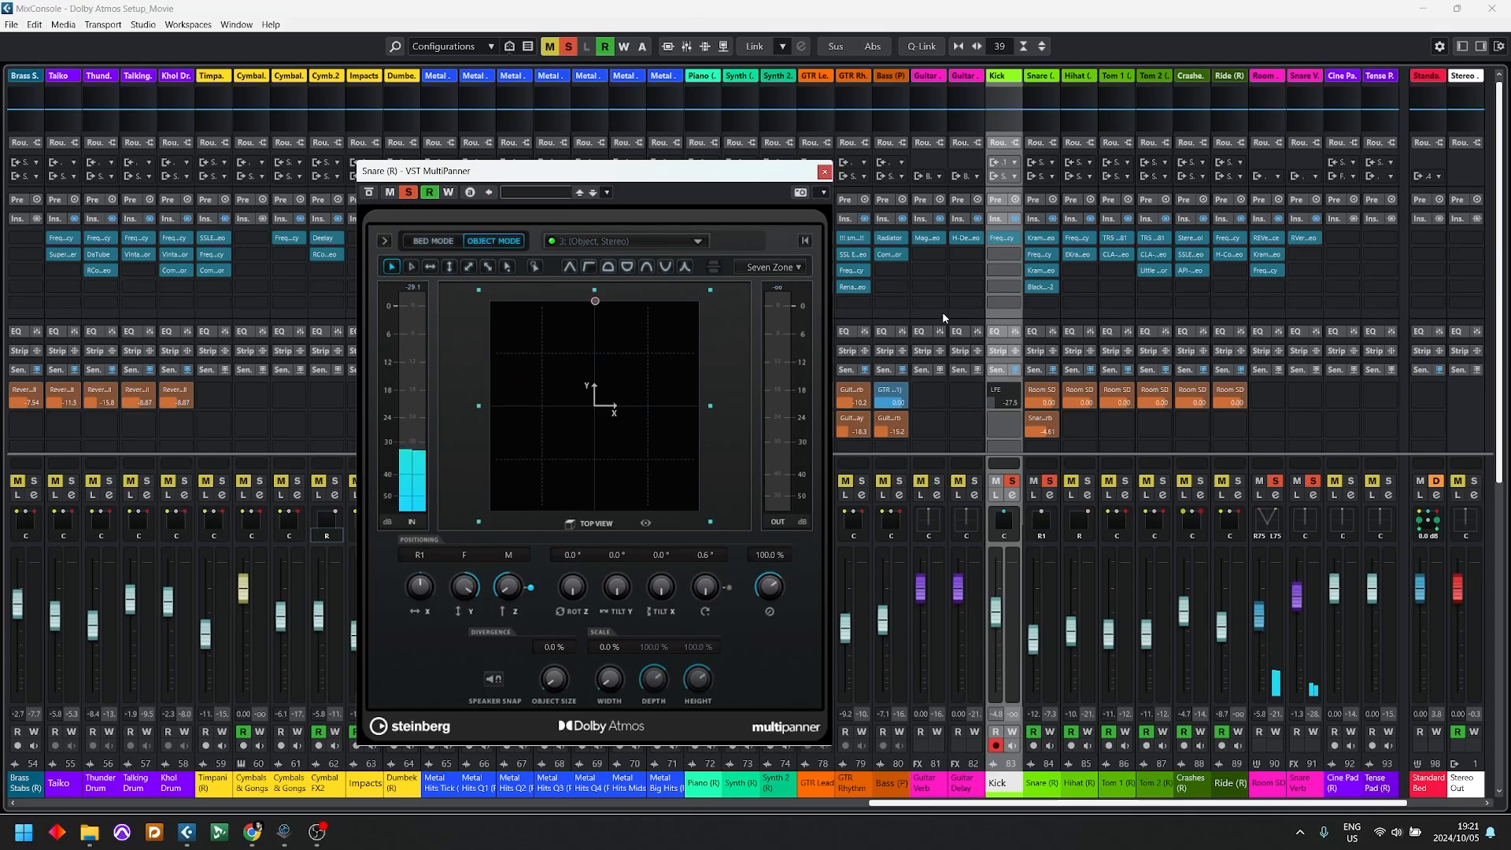
{"action": "left_click", "coordinate": [823, 172]}
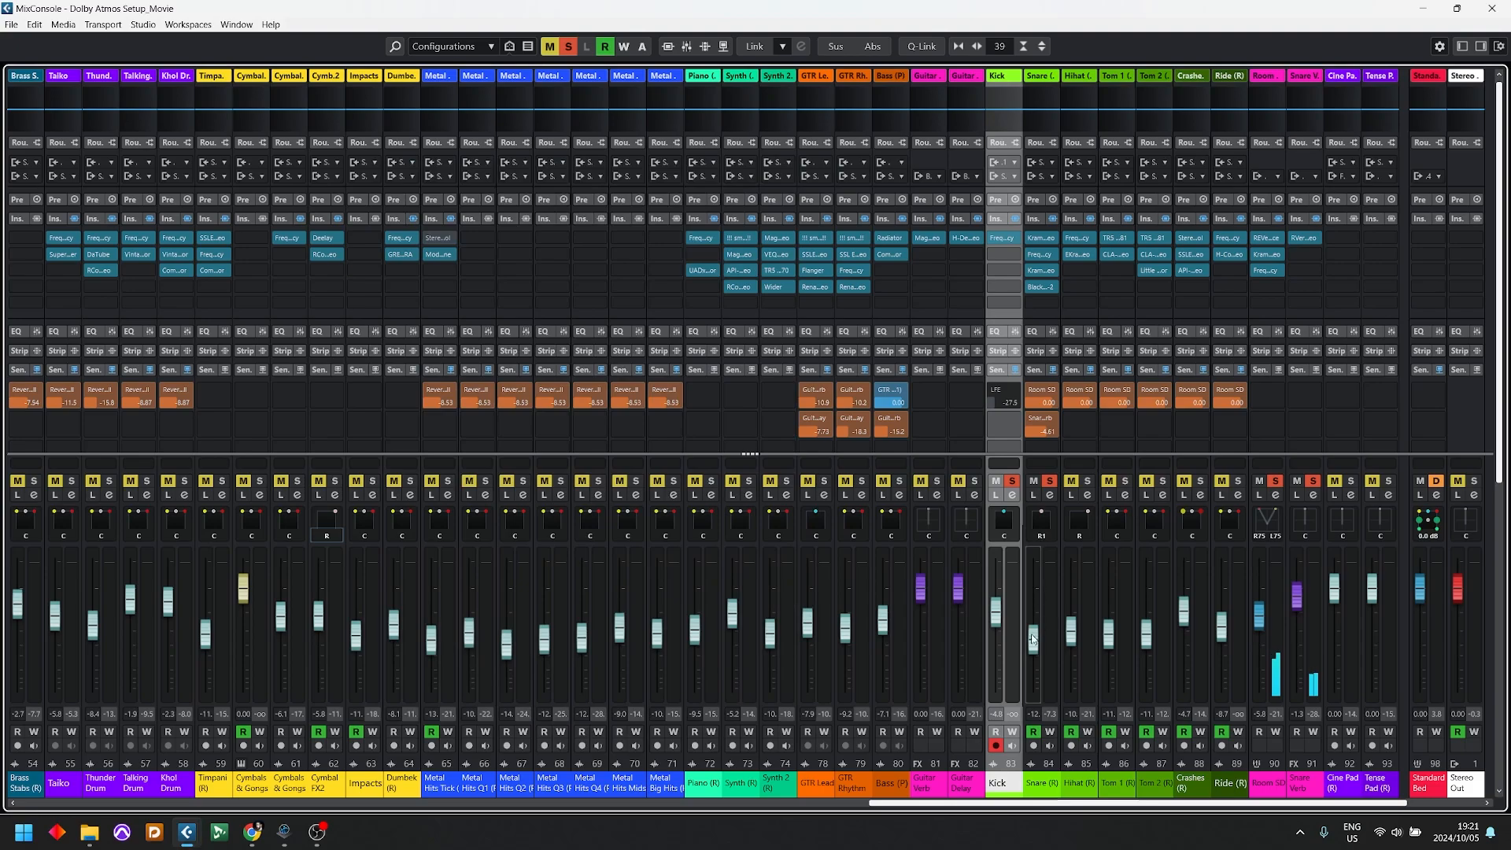
Step: Insert Compressor in the Kick's second insert slot, after the Frequency EQ
{"action": "scroll", "coordinate": [995, 618], "scroll_direction": "down", "scroll_amount": 3}
{"action": "left_click", "coordinate": [1004, 254]}
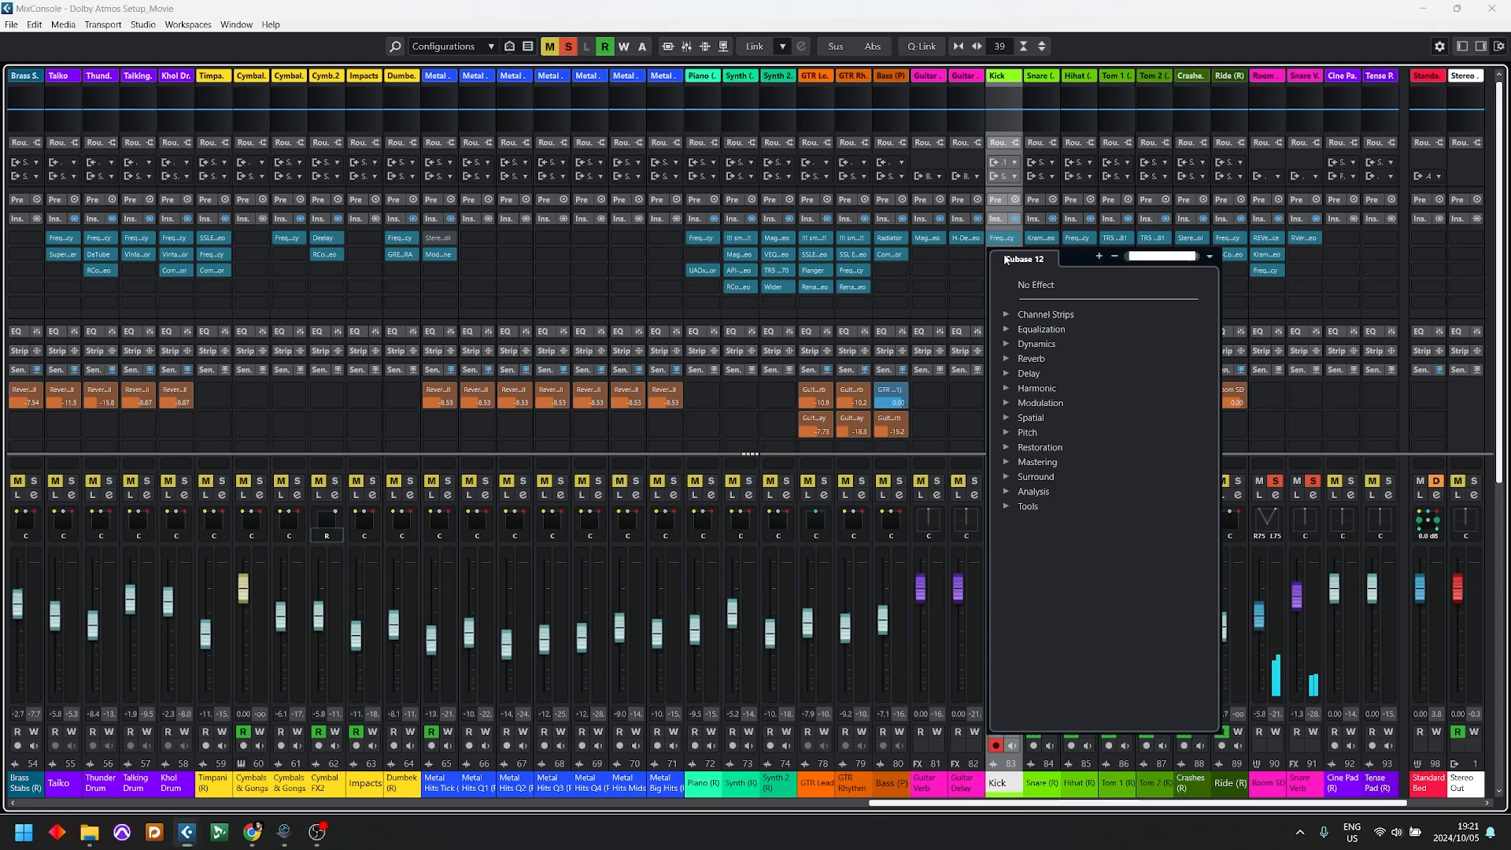
{"action": "type", "text": "c"}
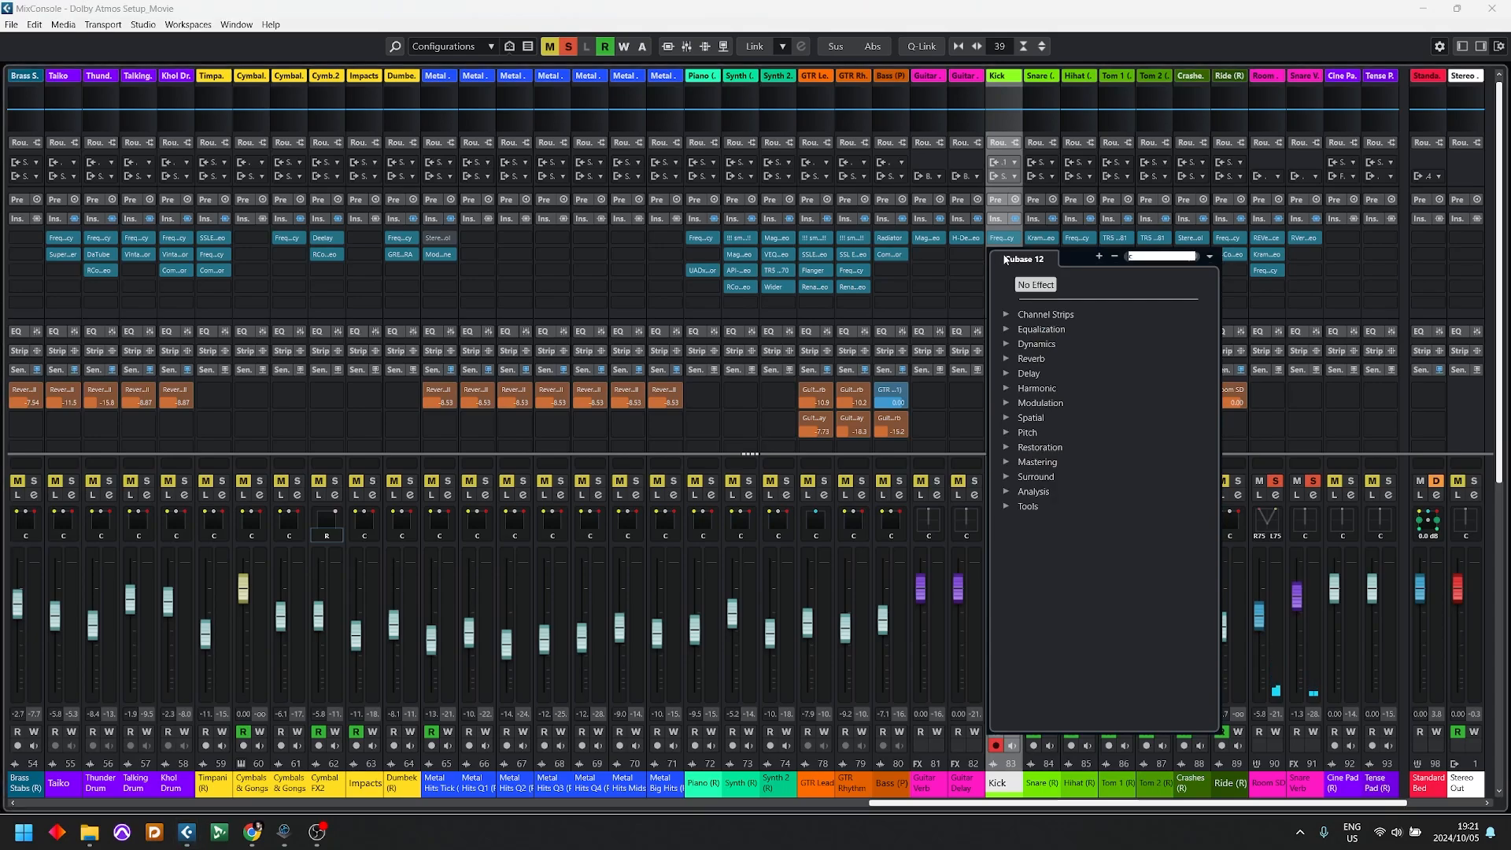
{"action": "type", "text": "ompre"}
{"action": "key", "text": "Return"}
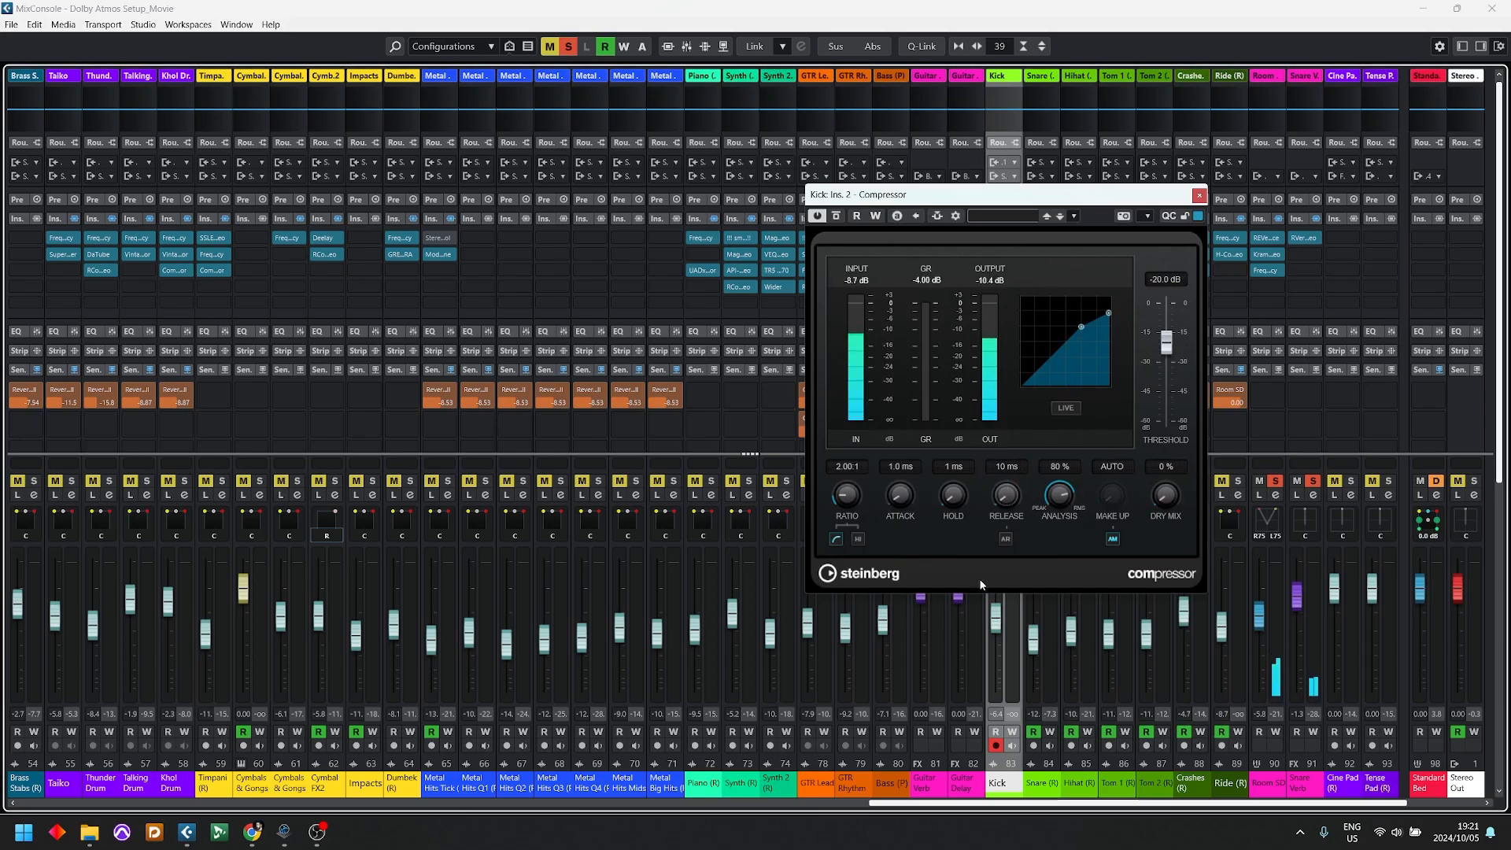
Step: Set the Kick compressor's analysis to 79 %, attack to 70.4 ms, ratio to 1.58:1 and threshold to -35.3 dB
{"action": "left_click_drag", "start_coordinate": [1058, 494], "coordinate": [1059, 497]}
{"action": "left_click_drag", "start_coordinate": [897, 494], "coordinate": [940, 423]}
{"action": "left_click_drag", "start_coordinate": [847, 494], "coordinate": [850, 510]}
{"action": "left_click_drag", "start_coordinate": [1166, 340], "coordinate": [1166, 375]}
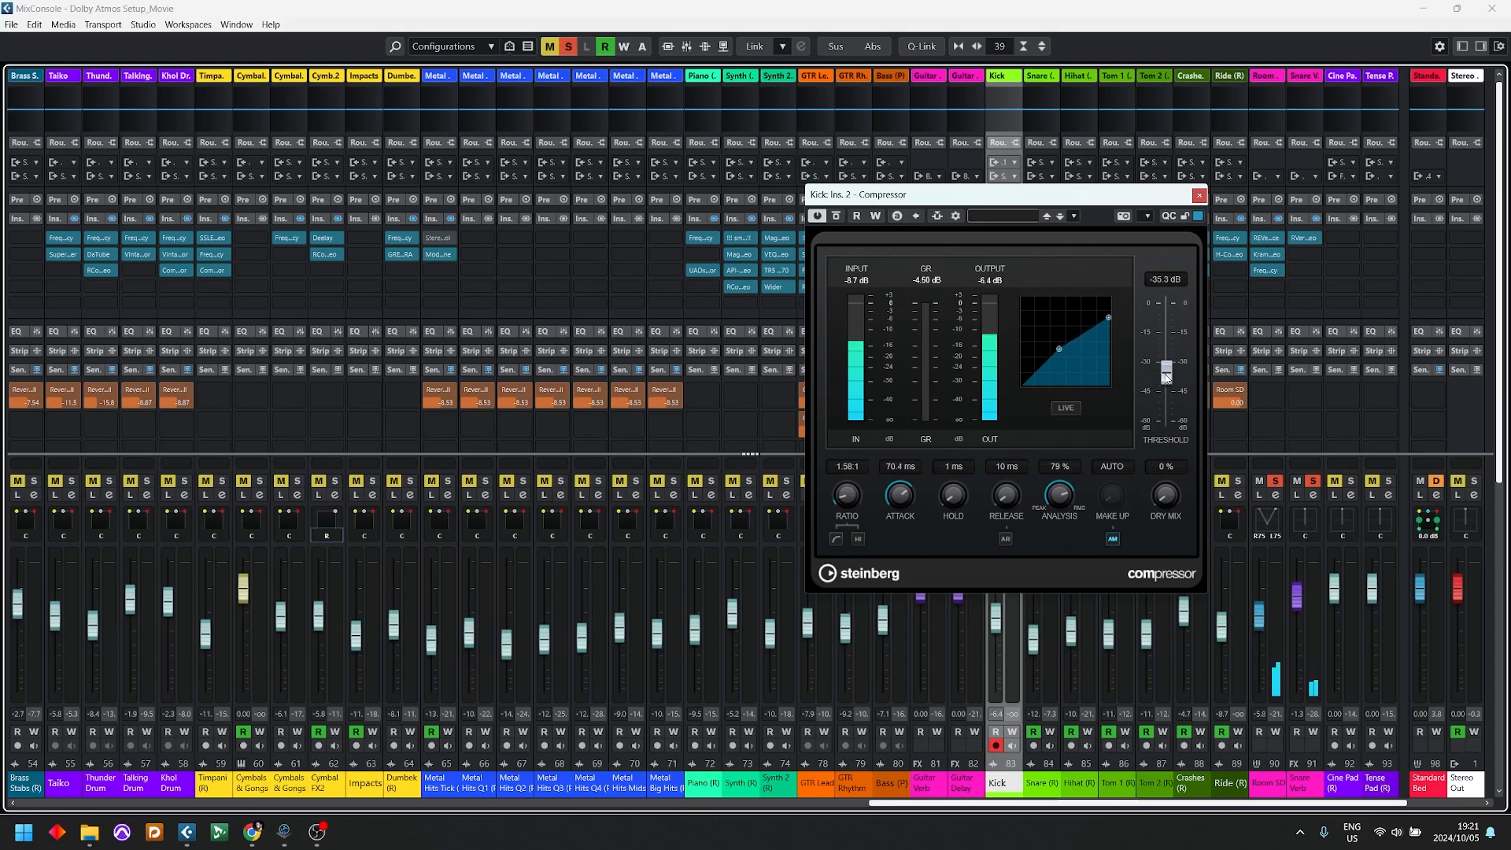
Step: Turn off the compressor's automatic make-up, set the make-up gain to 4.1 dB, and close the plug-in
{"action": "left_click", "coordinate": [1111, 537]}
{"action": "left_click_drag", "start_coordinate": [1111, 494], "coordinate": [1130, 456]}
{"action": "left_click_drag", "start_coordinate": [1122, 478], "coordinate": [1122, 491]}
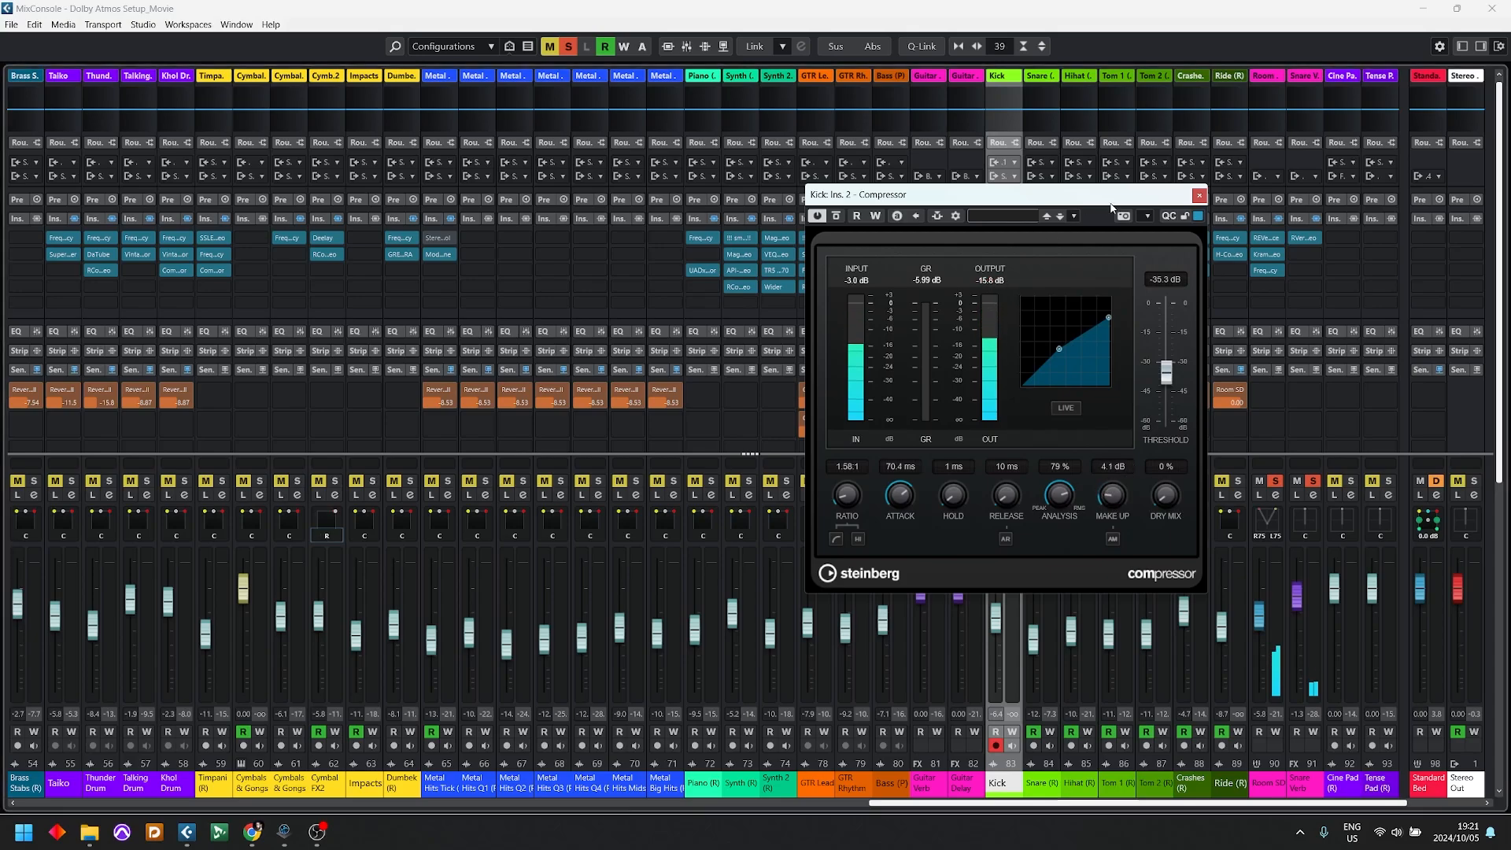
{"action": "left_click", "coordinate": [1198, 195]}
Step: Back in the project window, reactivate the Kick's LFE send and raise it to -17.3 during playback, then stop
{"action": "key", "text": "F3"}
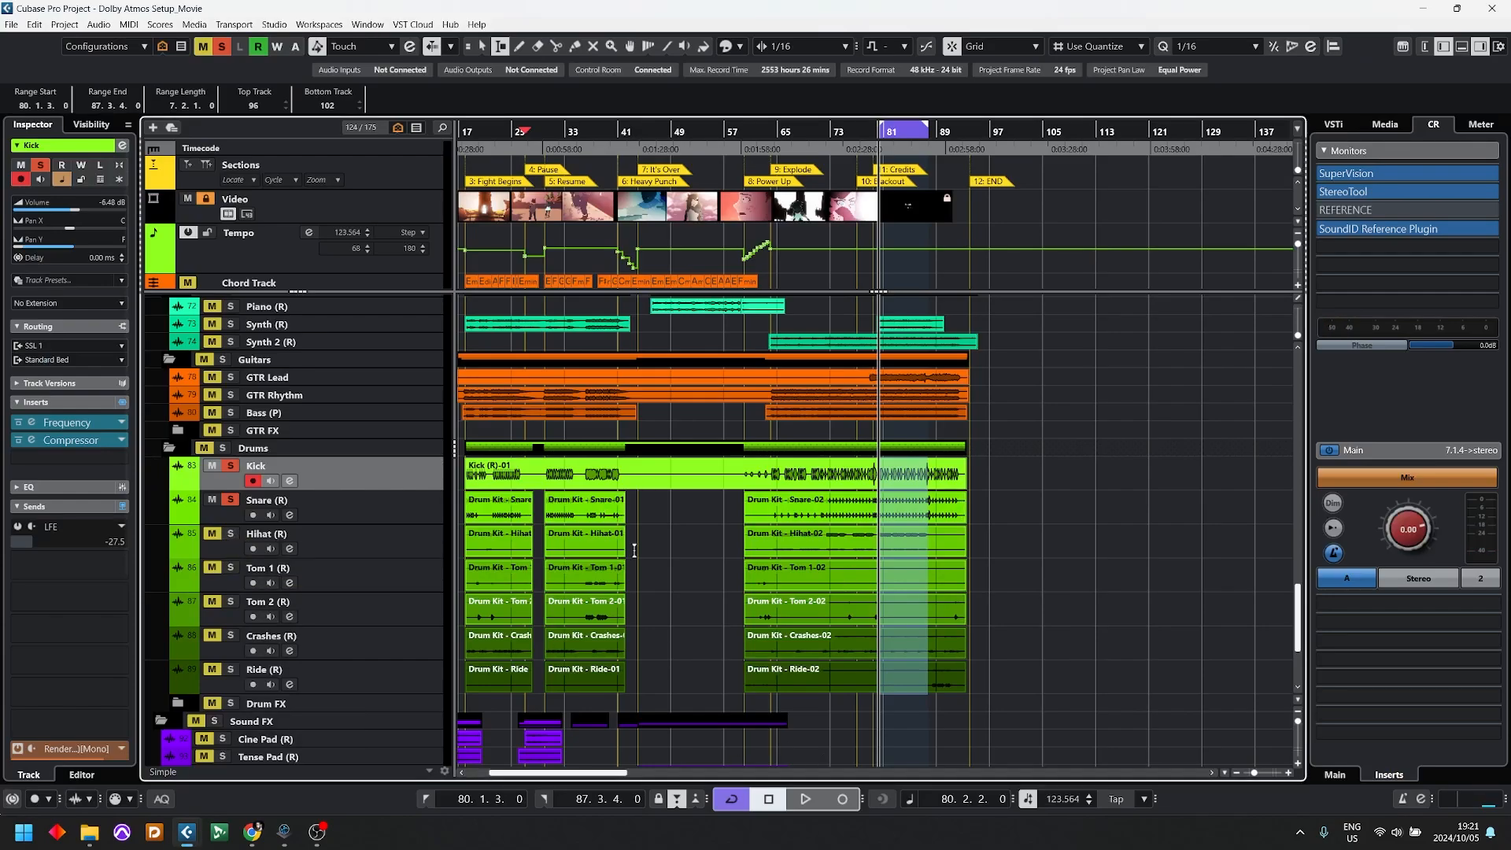
{"action": "scroll", "coordinate": [221, 570], "scroll_direction": "down", "scroll_amount": 4}
{"action": "scroll", "coordinate": [197, 535], "scroll_direction": "up", "scroll_amount": 2}
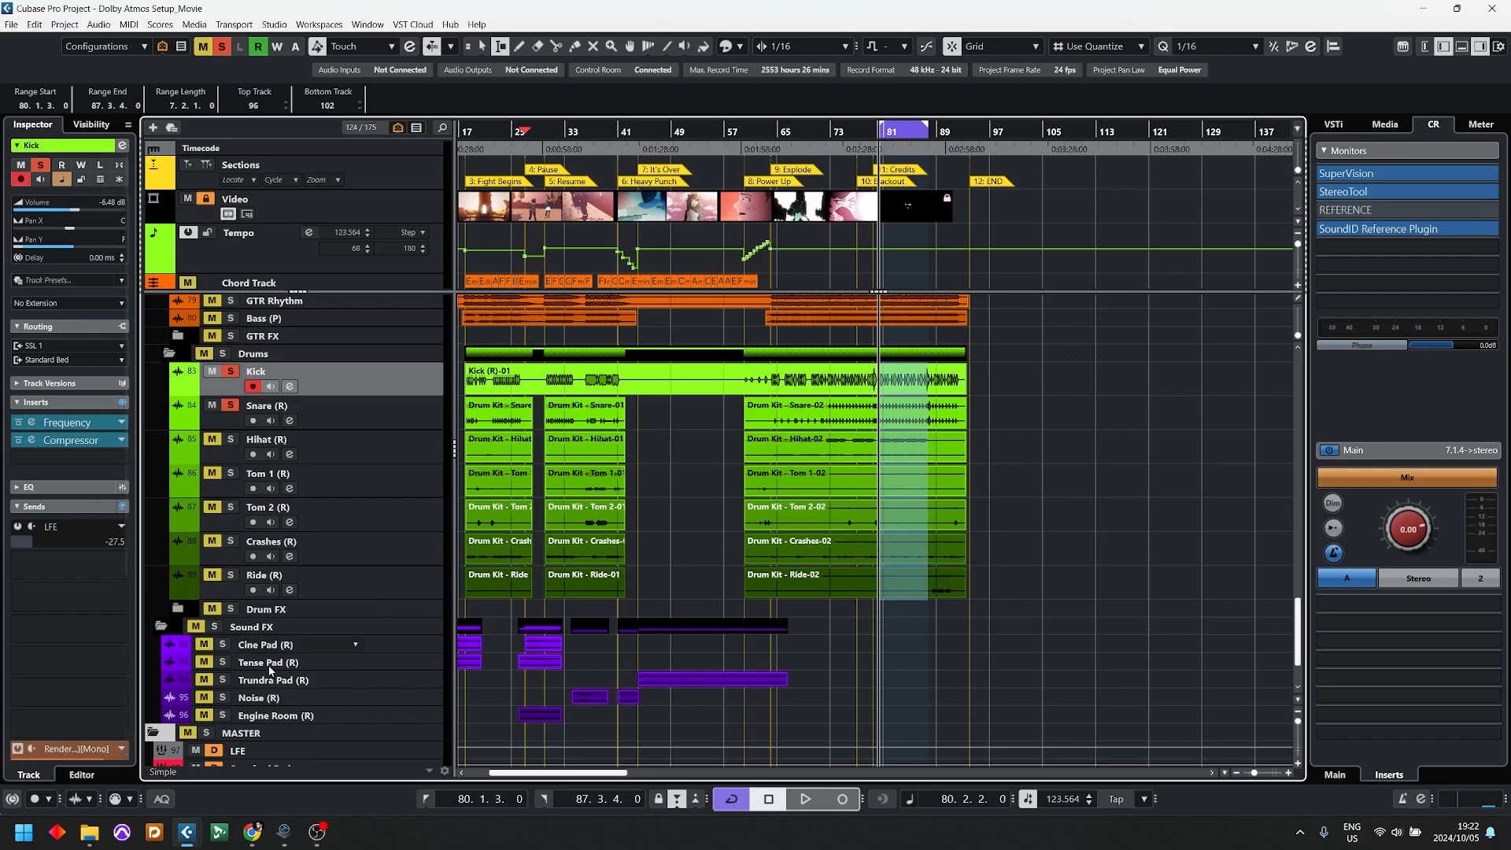
{"action": "scroll", "coordinate": [267, 664], "scroll_direction": "down", "scroll_amount": 3}
{"action": "scroll", "coordinate": [235, 591], "scroll_direction": "up", "scroll_amount": 6}
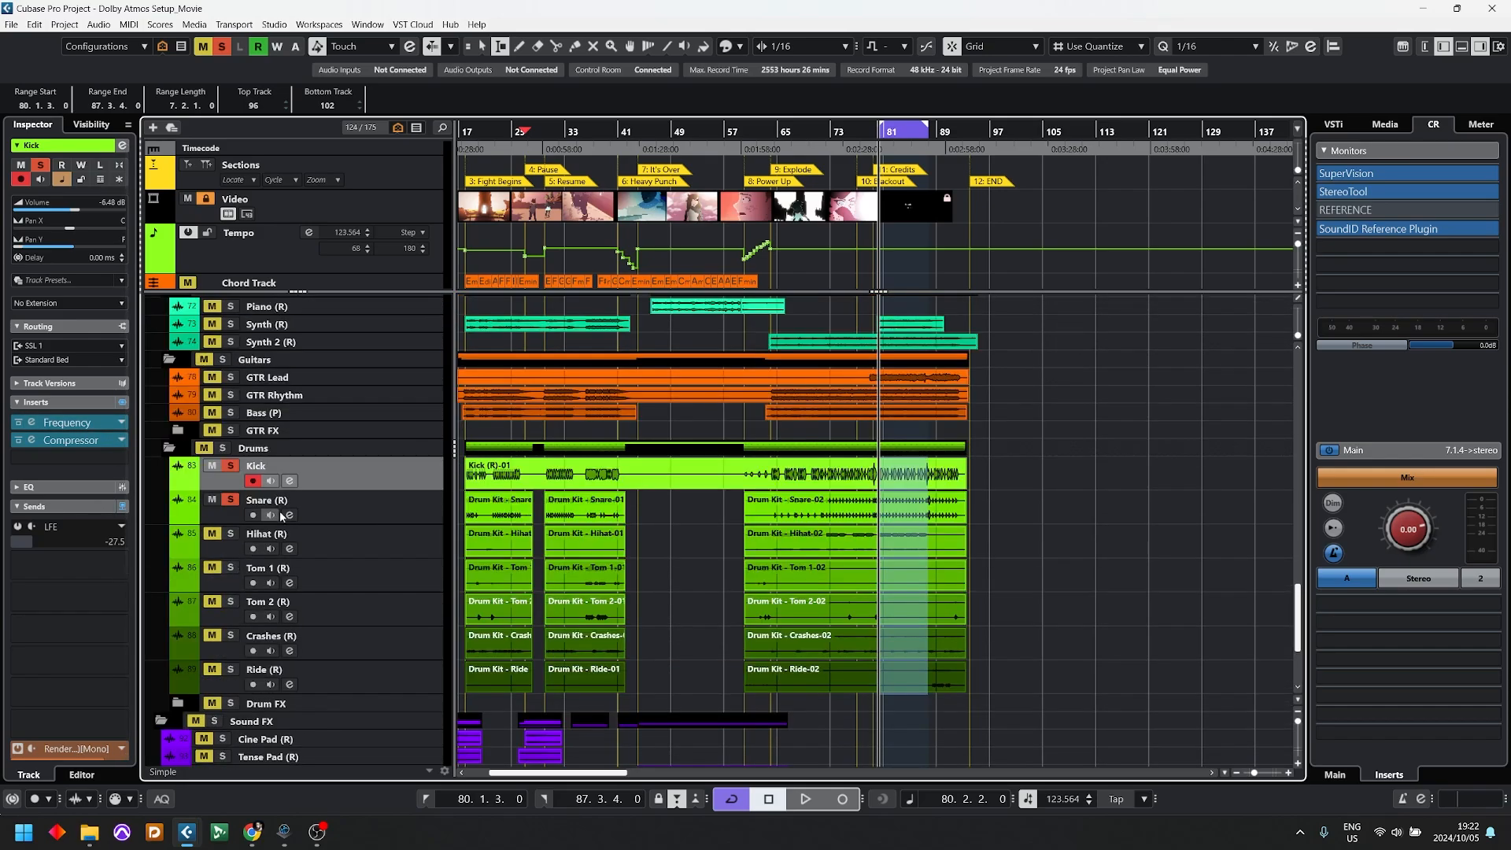
{"action": "left_click", "coordinate": [17, 526]}
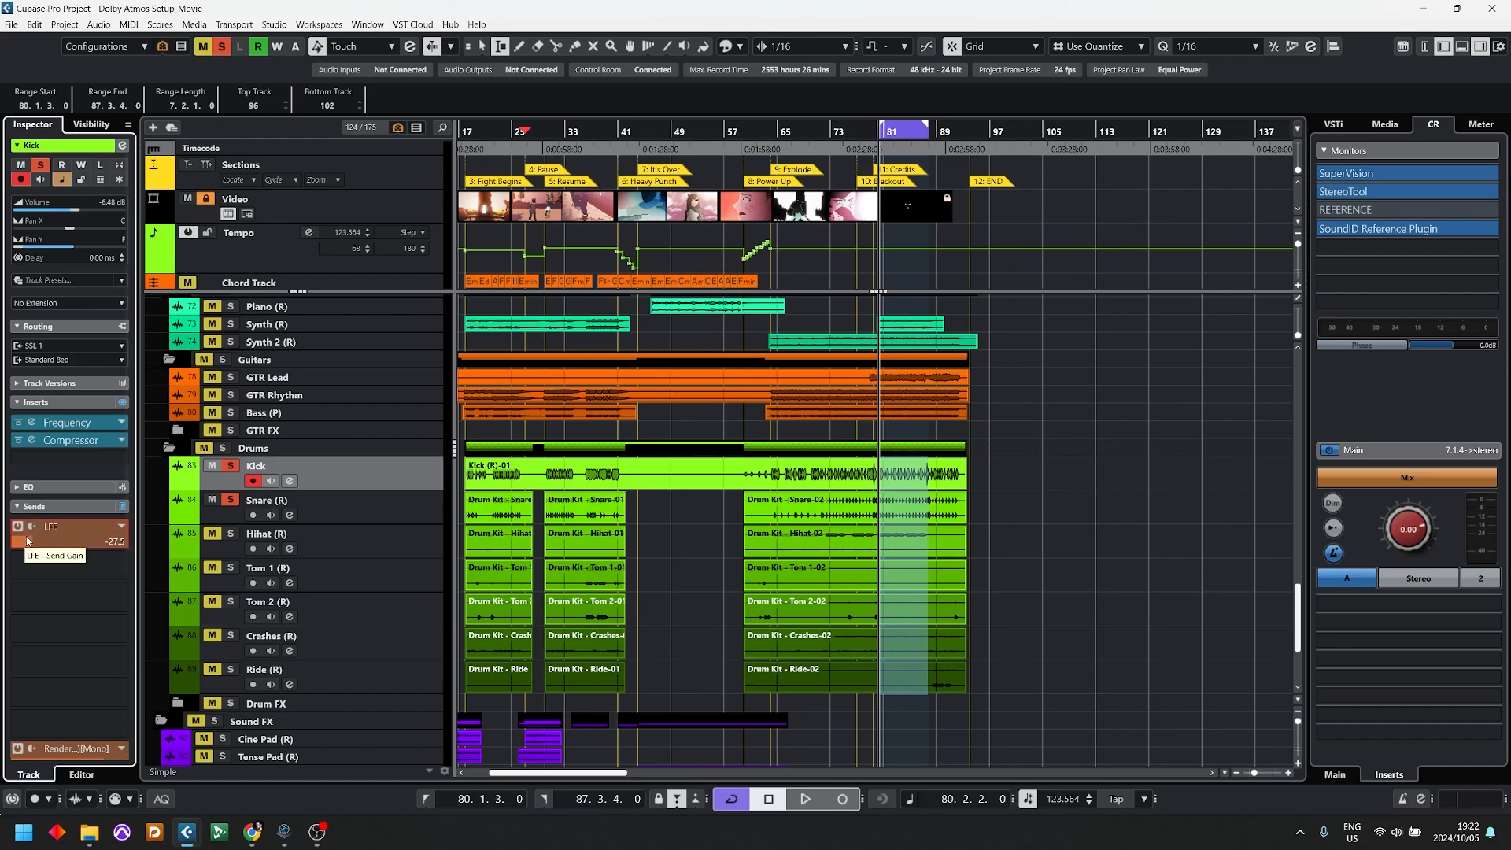
{"action": "key", "text": "space"}
{"action": "left_click_drag", "start_coordinate": [31, 541], "coordinate": [73, 551]}
{"action": "key", "text": "space"}
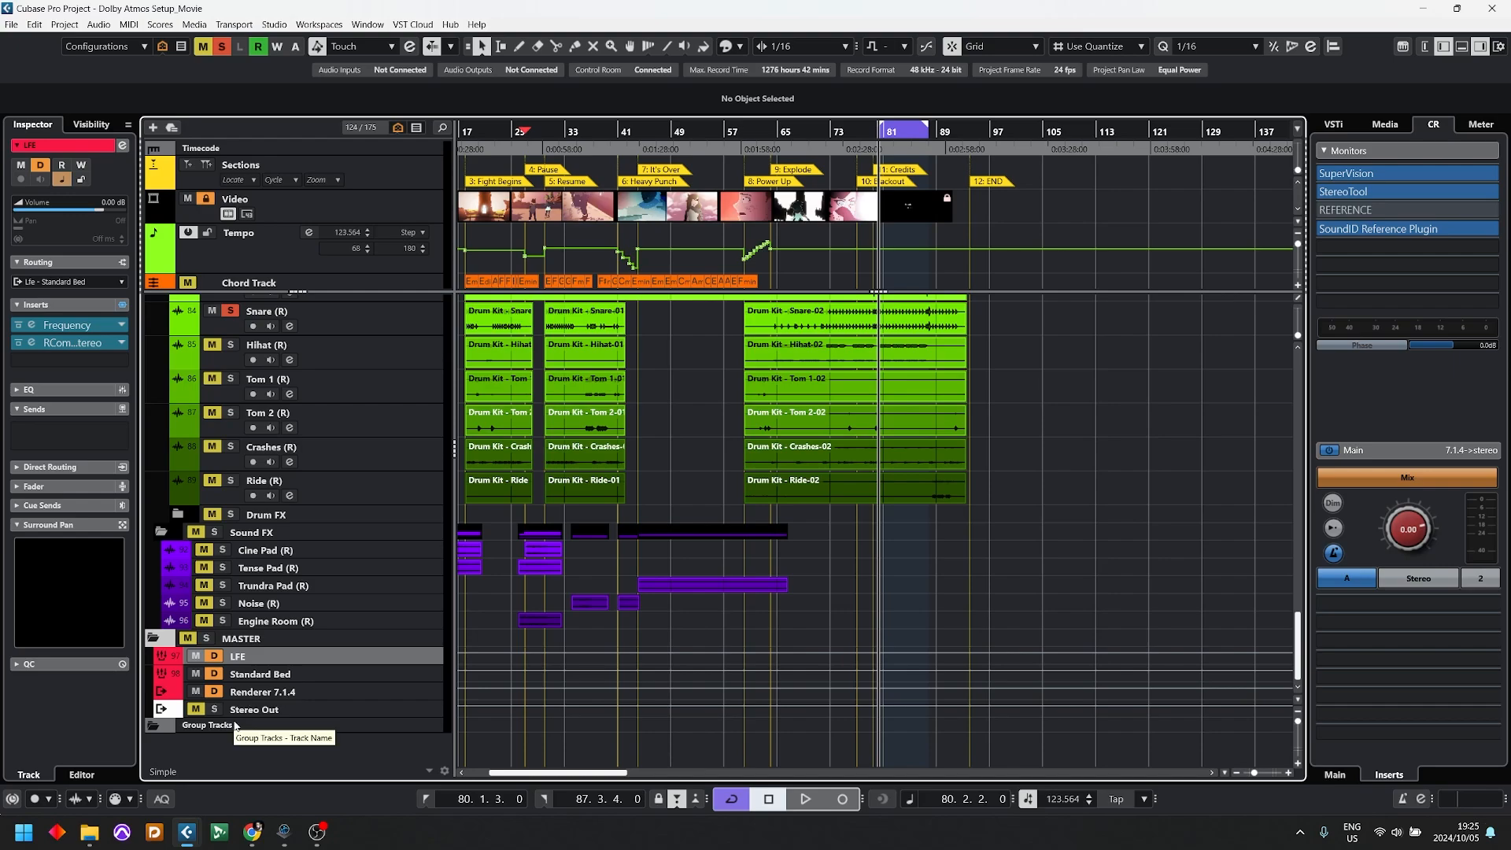
Step: Select the Kick track and review its Frequency EQ curve, then close the plug-in
{"action": "scroll", "coordinate": [355, 456], "scroll_direction": "up", "scroll_amount": 3}
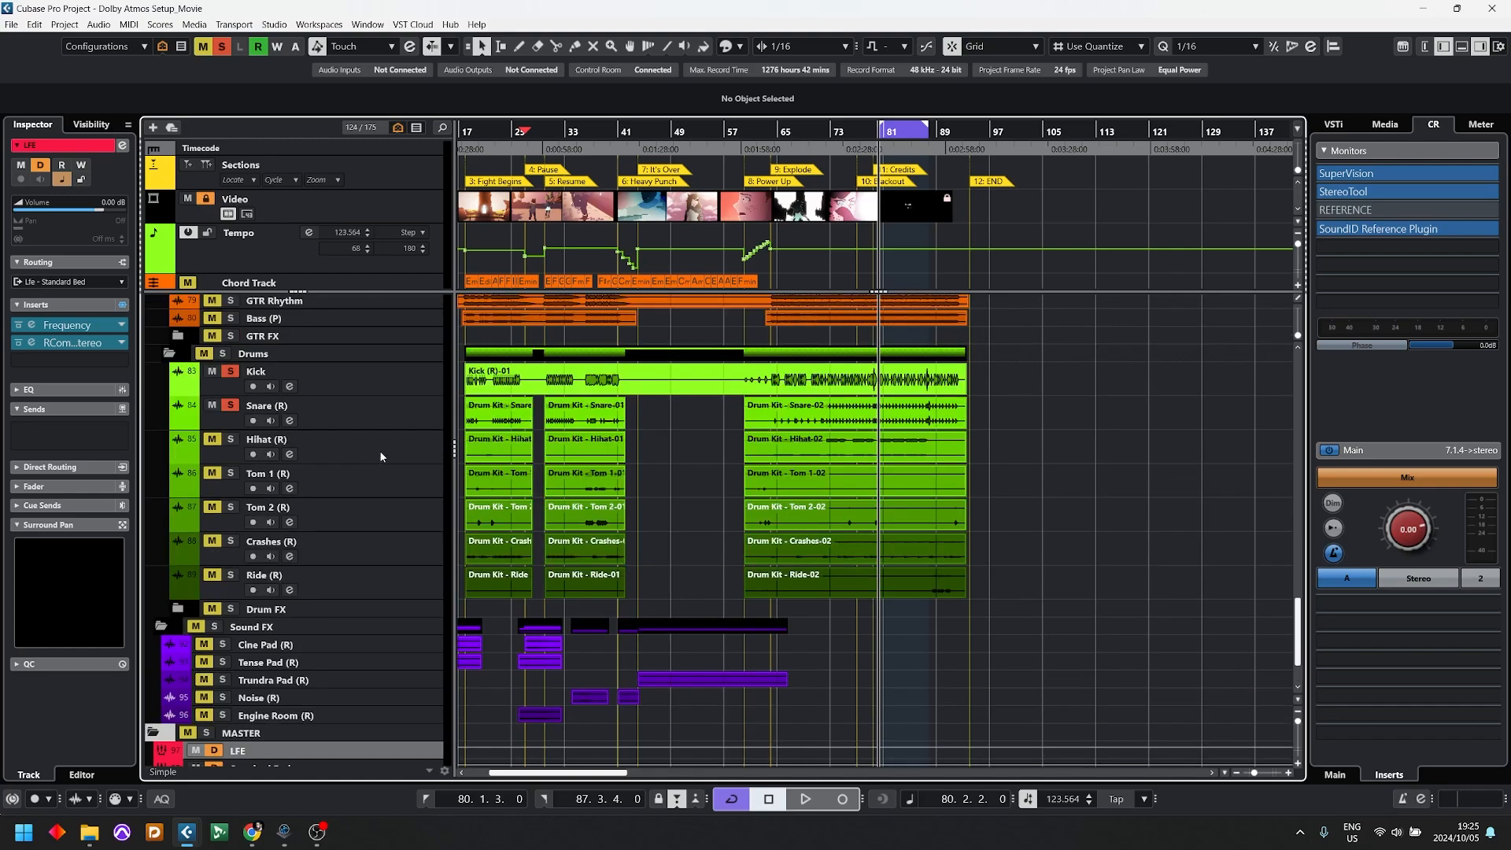
{"action": "left_click", "coordinate": [347, 379]}
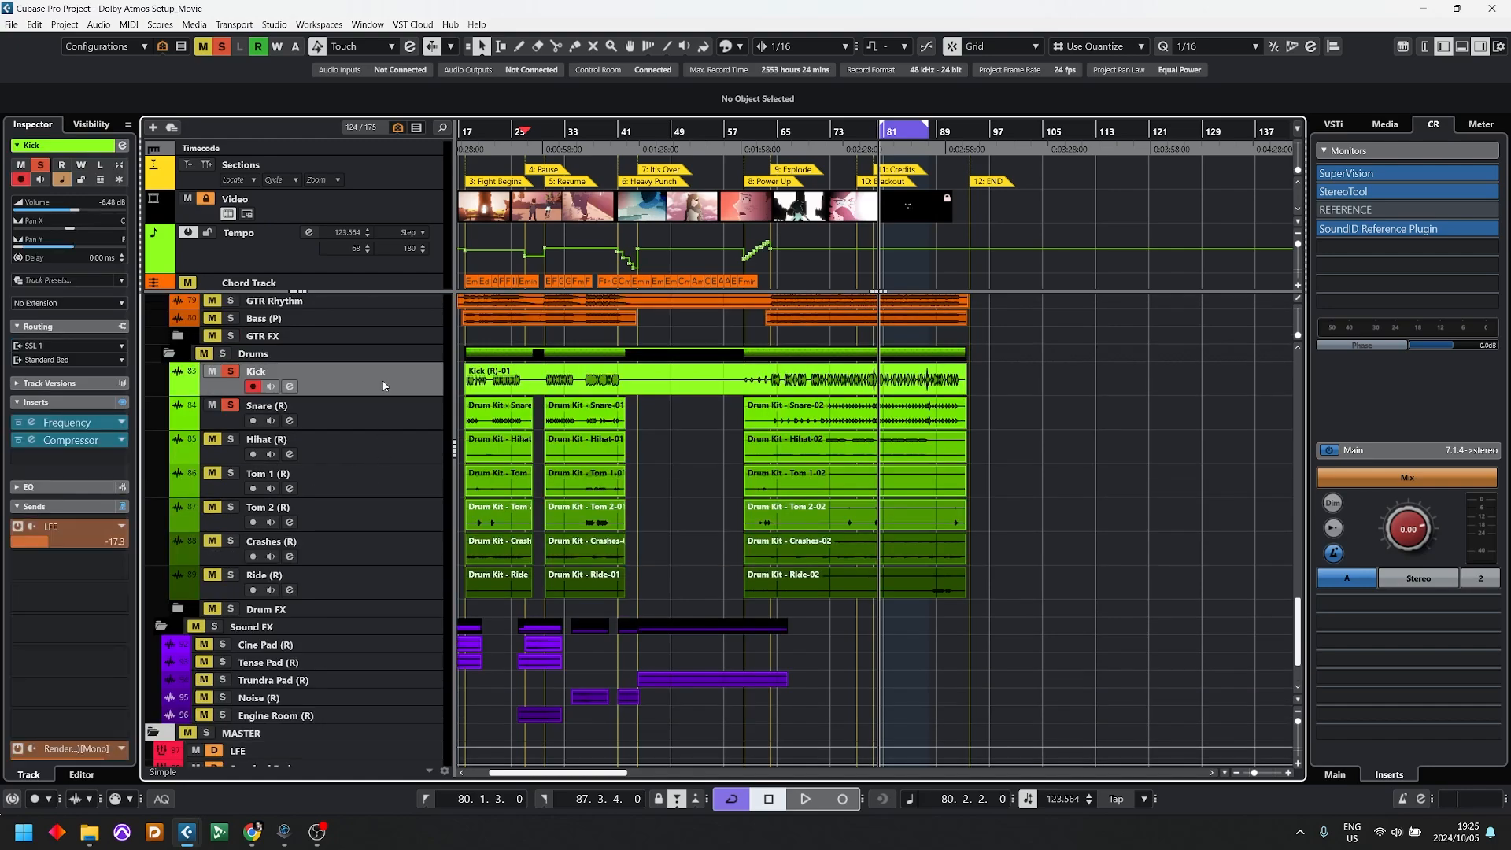
{"action": "left_click", "coordinate": [33, 422]}
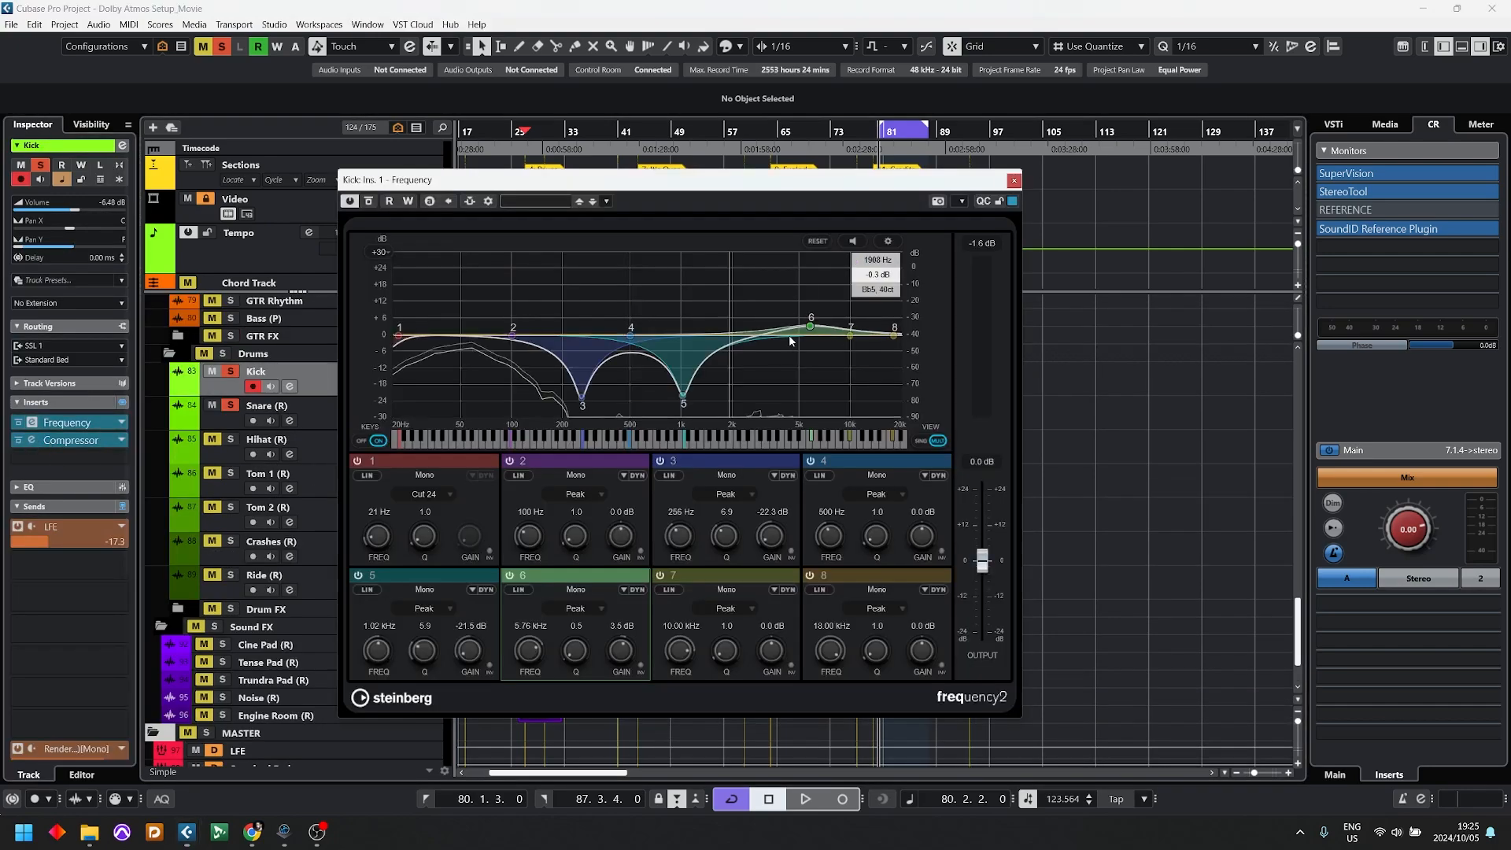
{"action": "left_click", "coordinate": [1013, 181]}
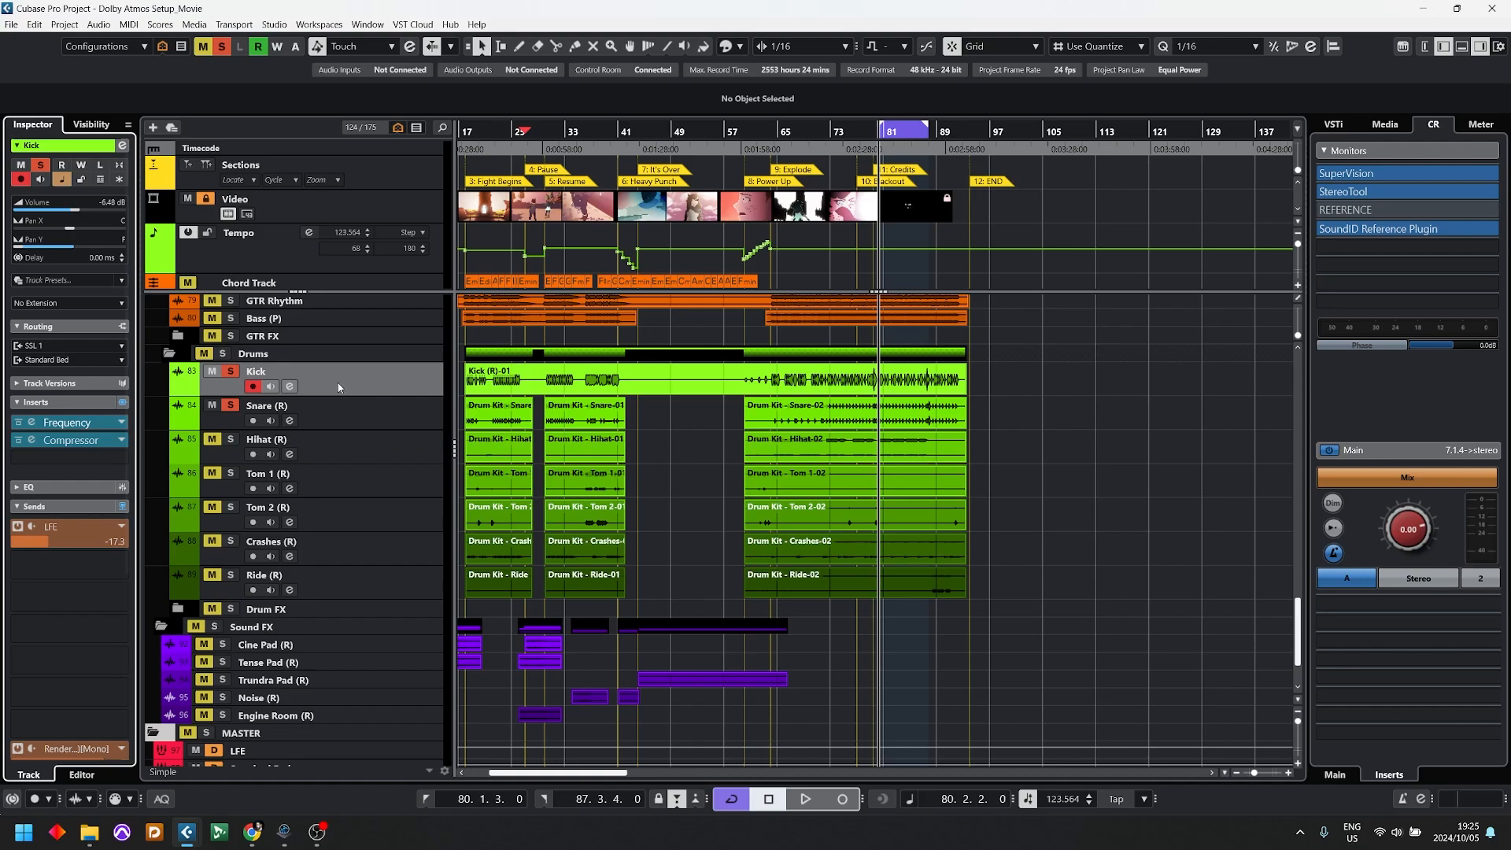
Step: Start a new effect track with a stereo configuration and RVerb Stereo as its effect, output to Standard Bed
{"action": "key", "text": "t"}
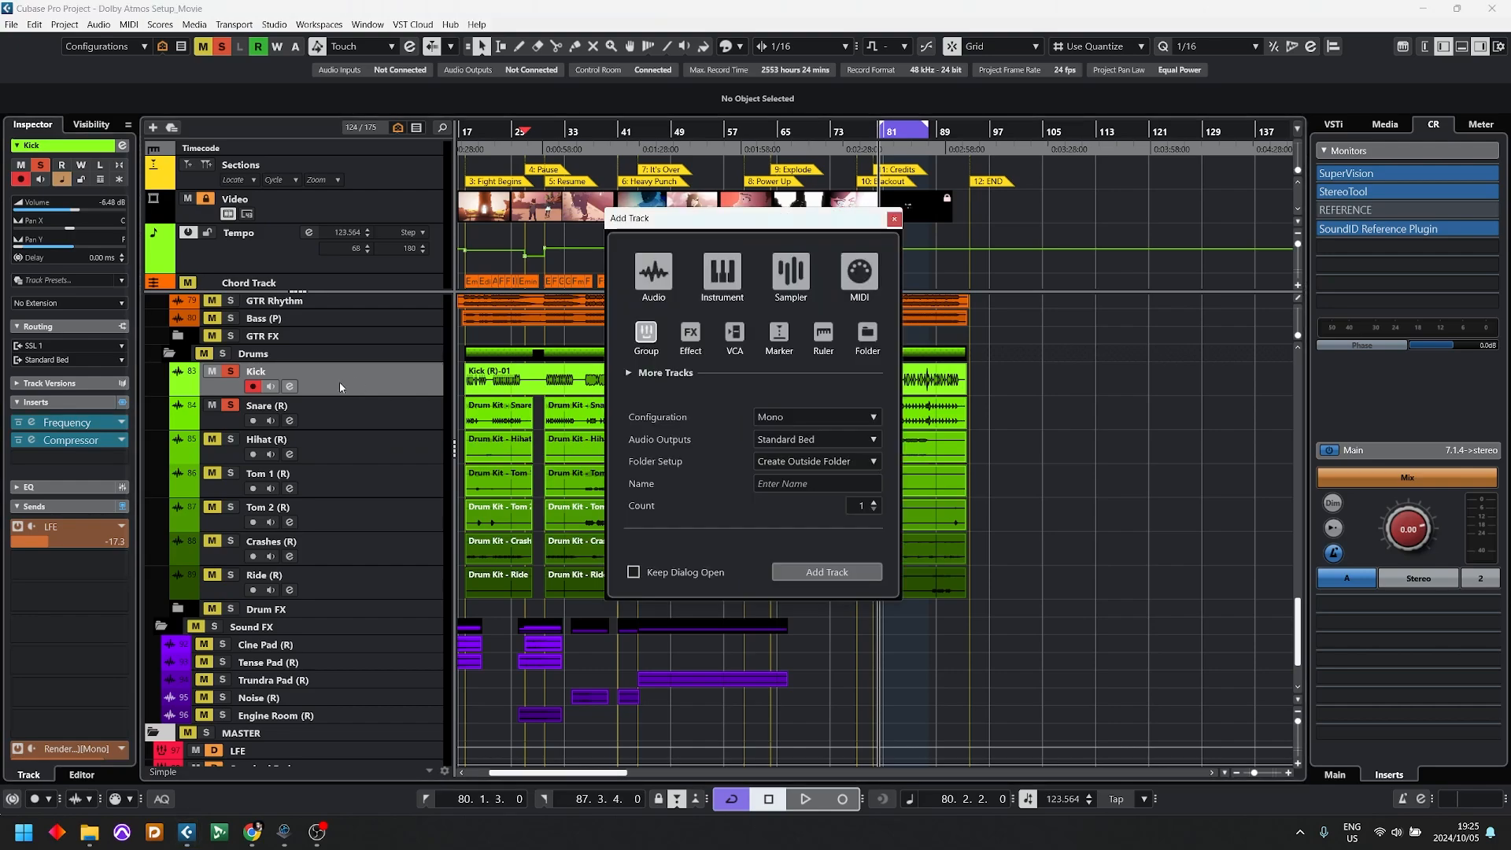
{"action": "left_click", "coordinate": [692, 333]}
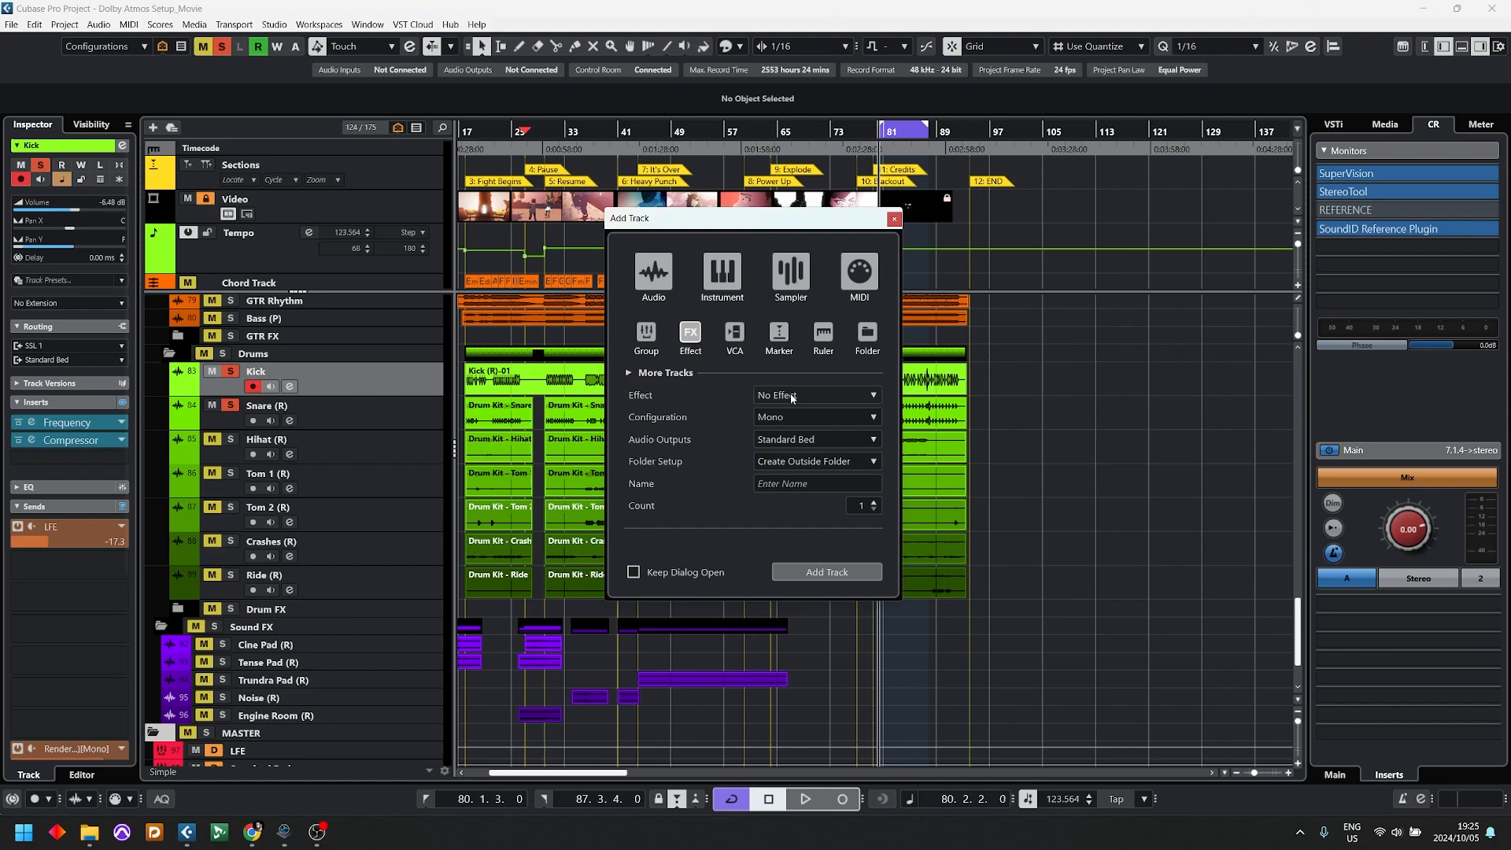
{"action": "left_click", "coordinate": [787, 417]}
{"action": "left_click", "coordinate": [810, 499]}
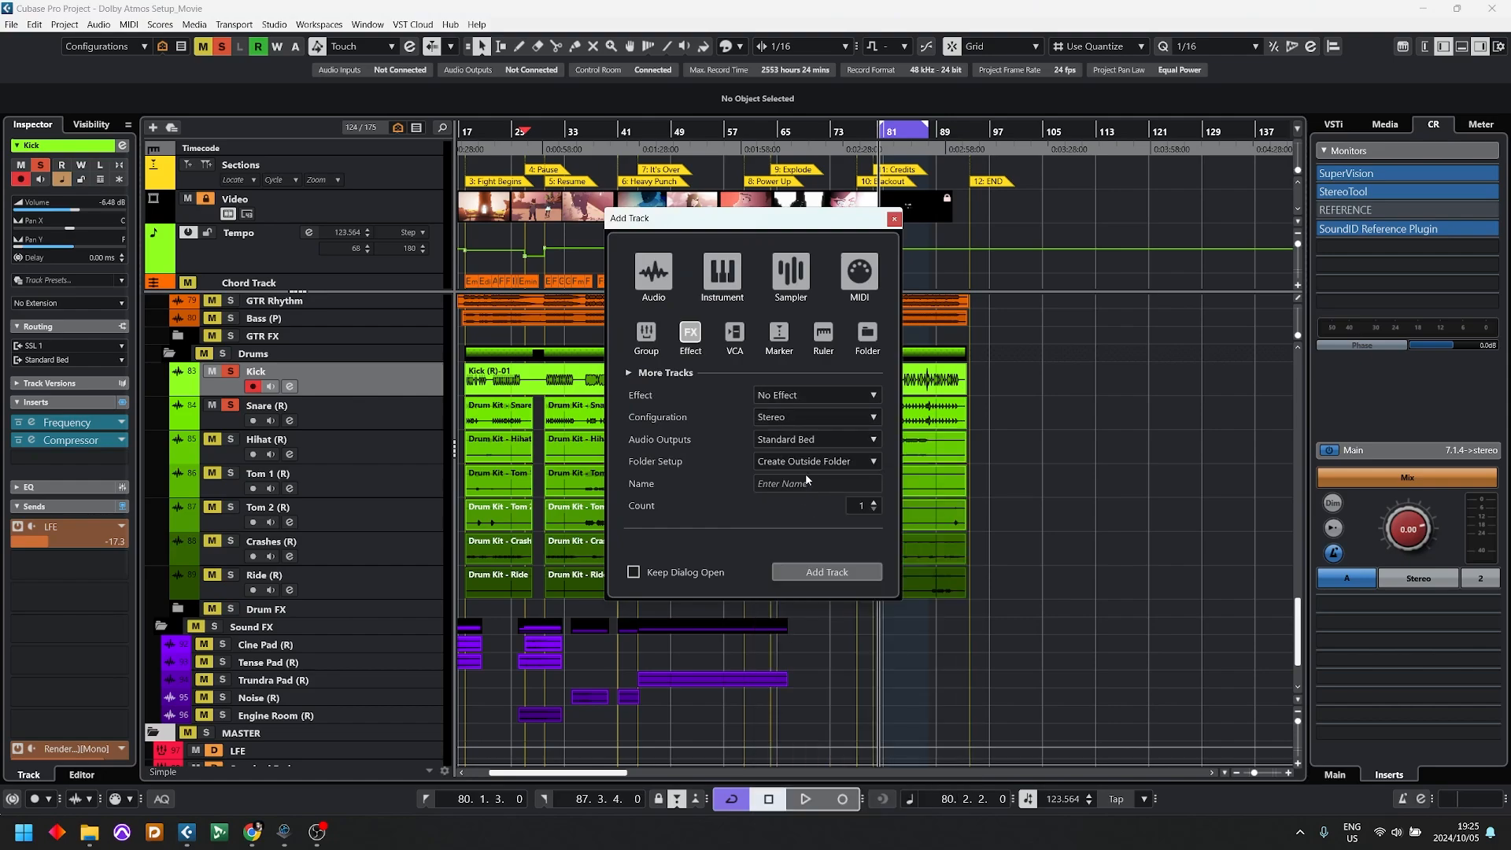
{"action": "left_click", "coordinate": [753, 394]}
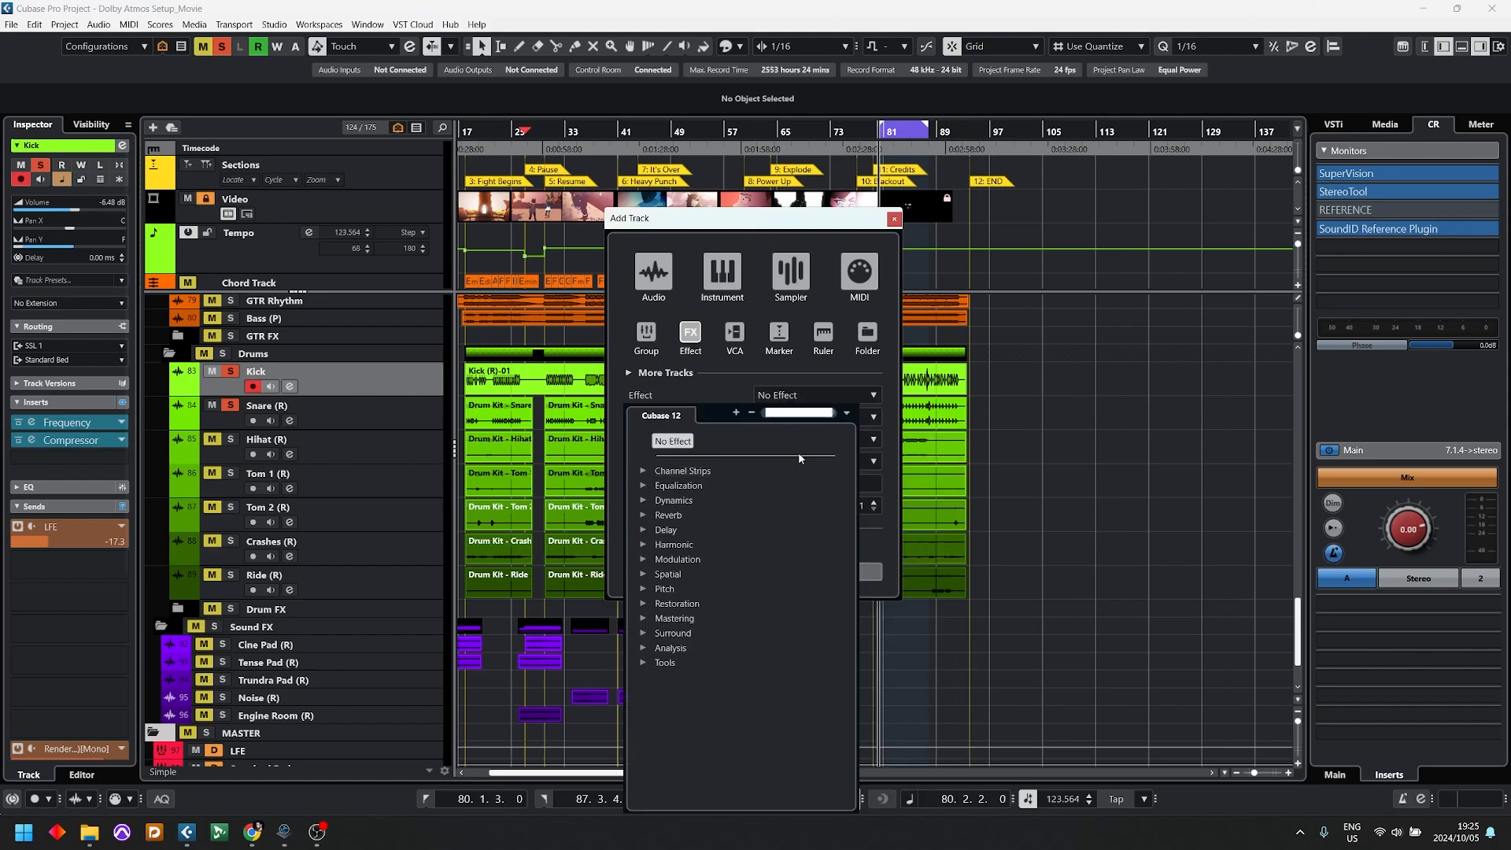
{"action": "type", "text": "rever"}
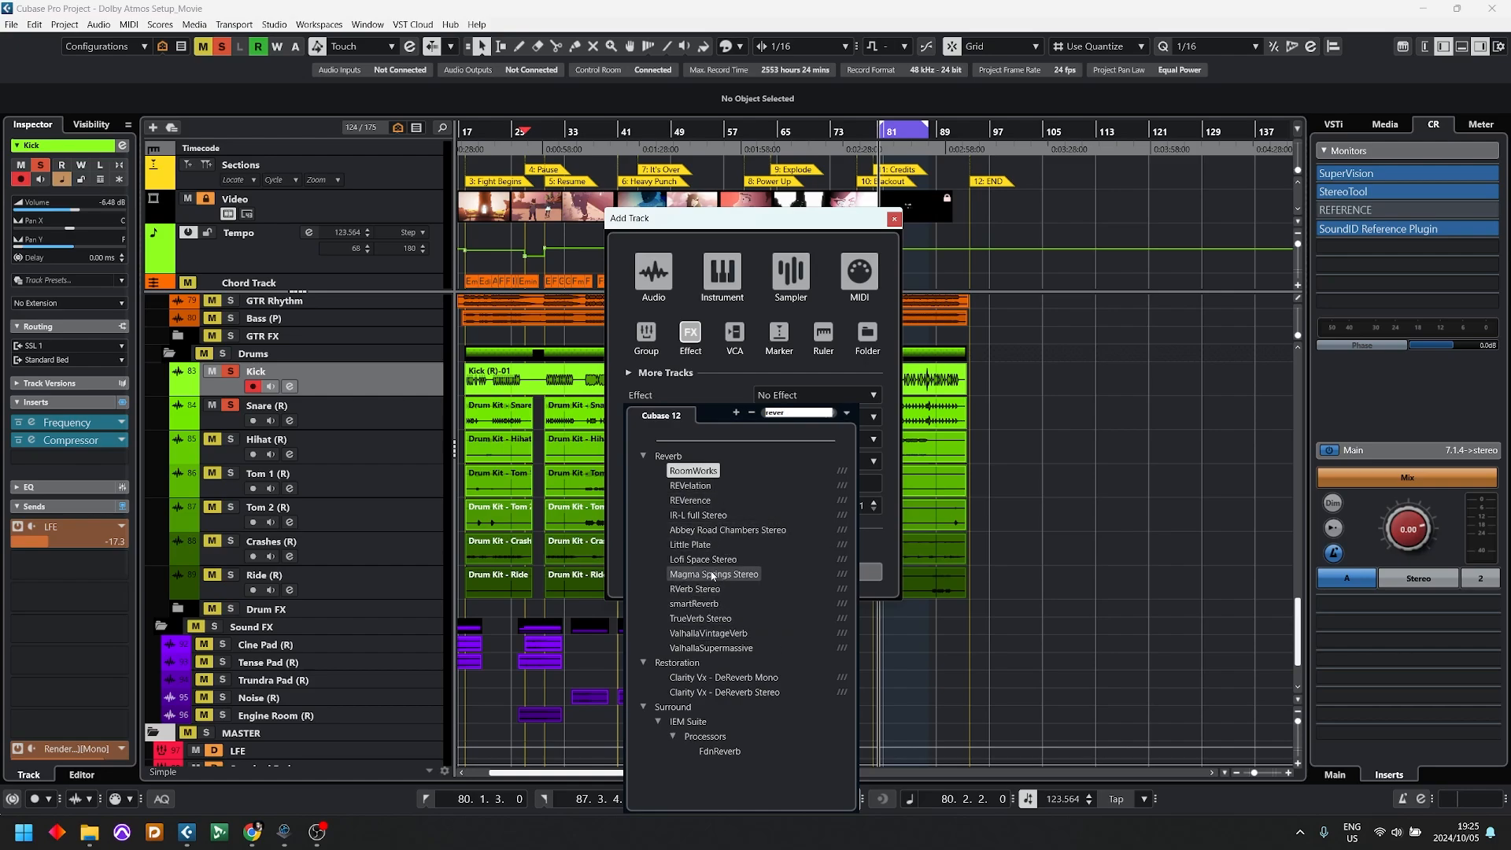
{"action": "left_click", "coordinate": [694, 589]}
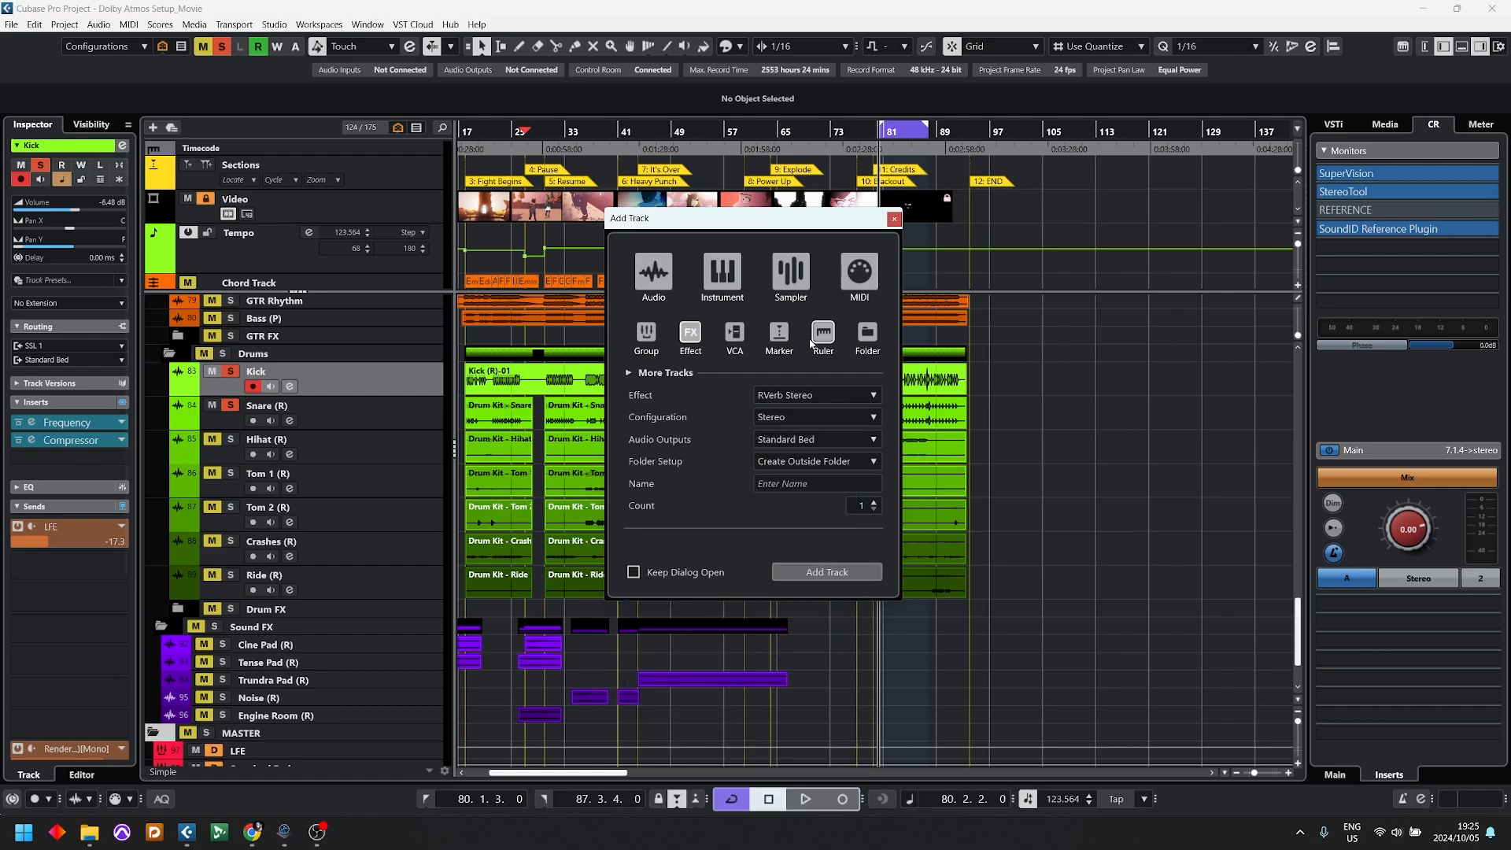
Step: Name the effect track Verb, add it to the project, and colour it pink
{"action": "left_click", "coordinate": [795, 481]}
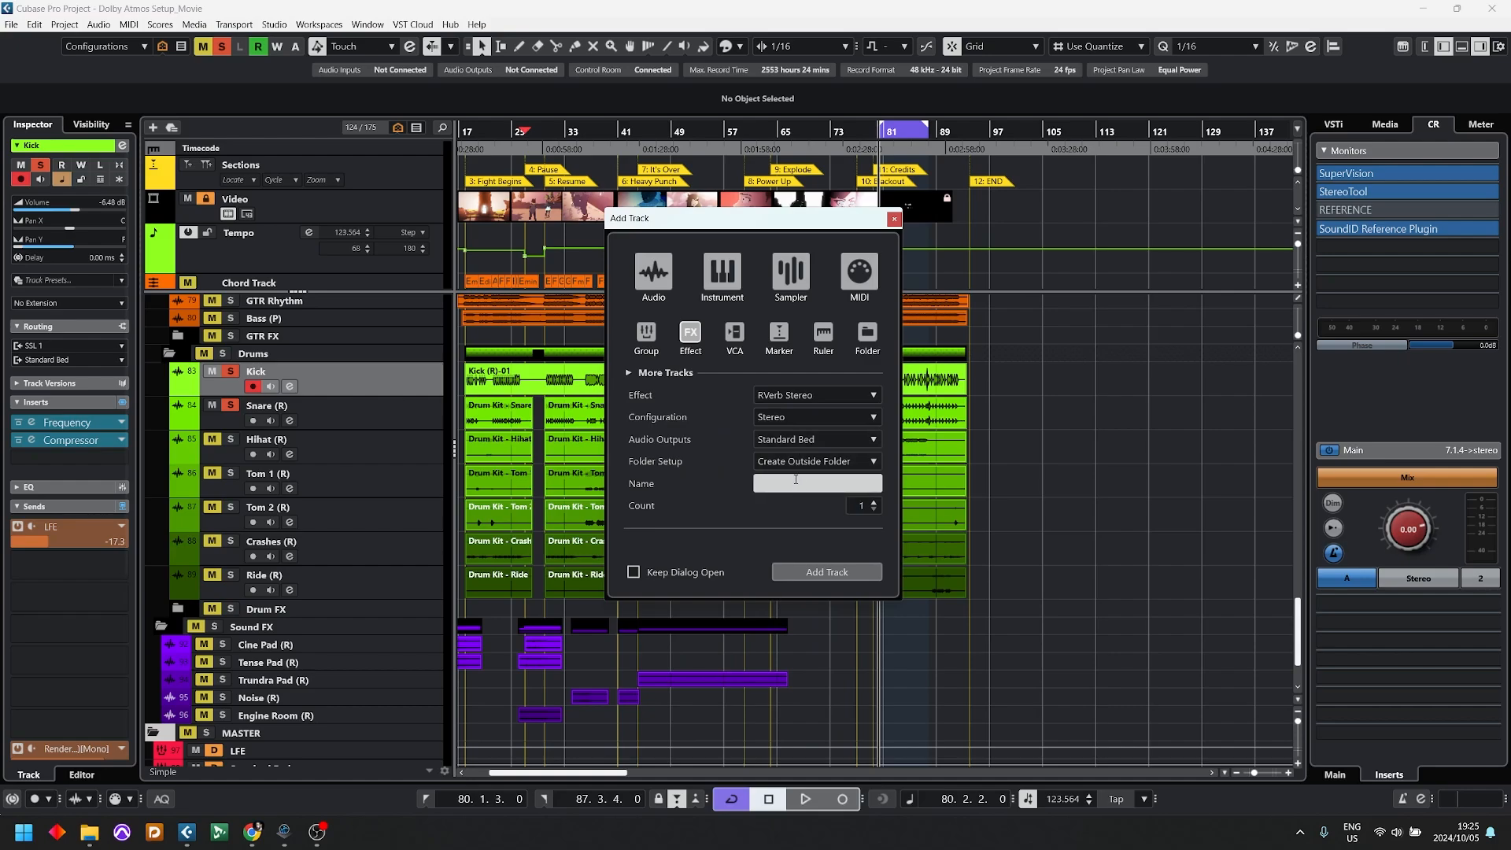
{"action": "type", "text": "Verb"}
{"action": "key", "text": "Return"}
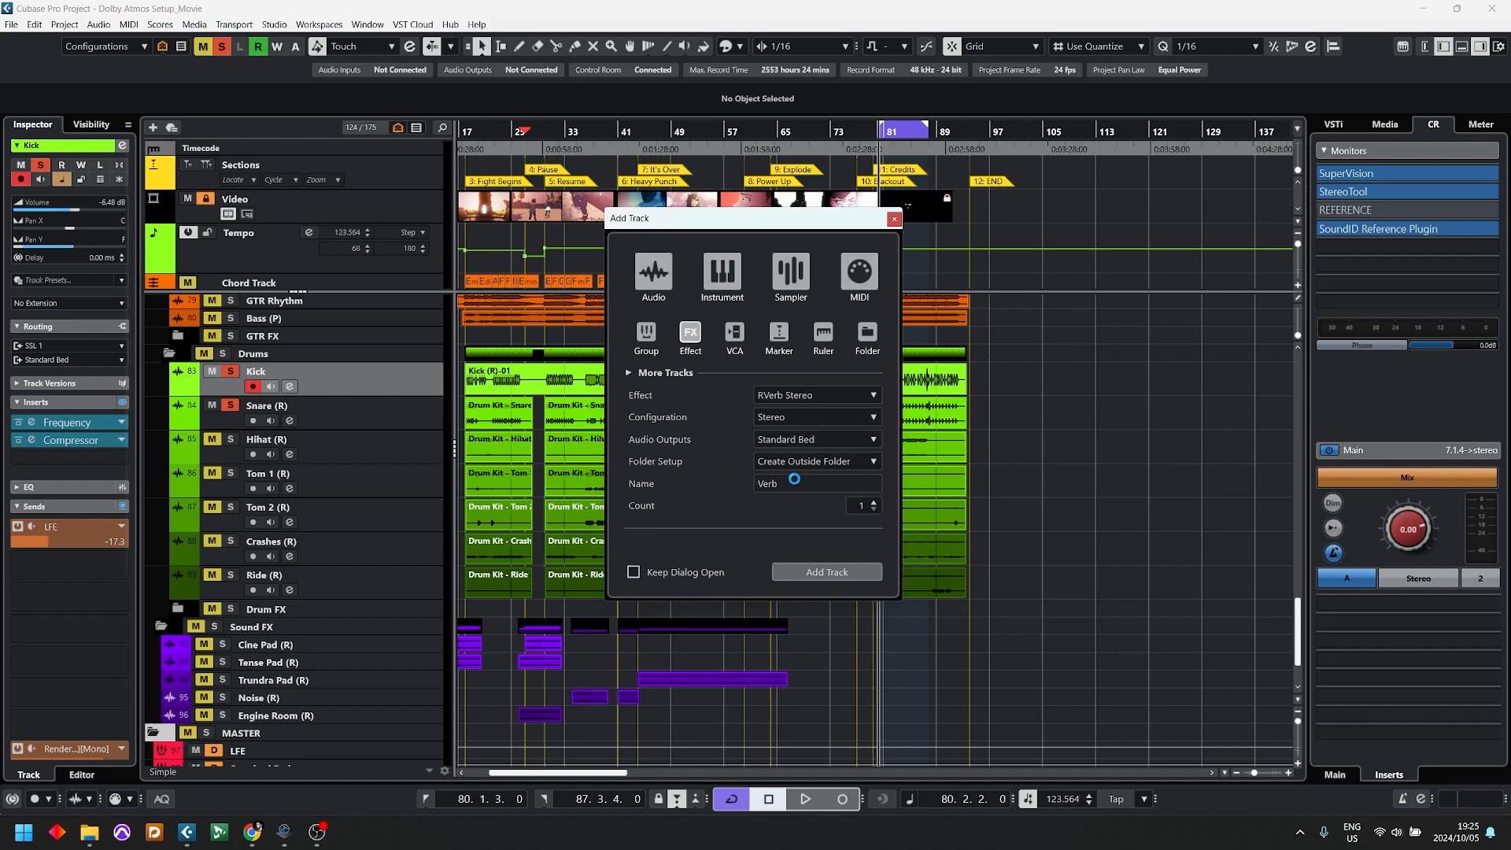
{"action": "left_click_drag", "start_coordinate": [1011, 235], "coordinate": [805, 170]}
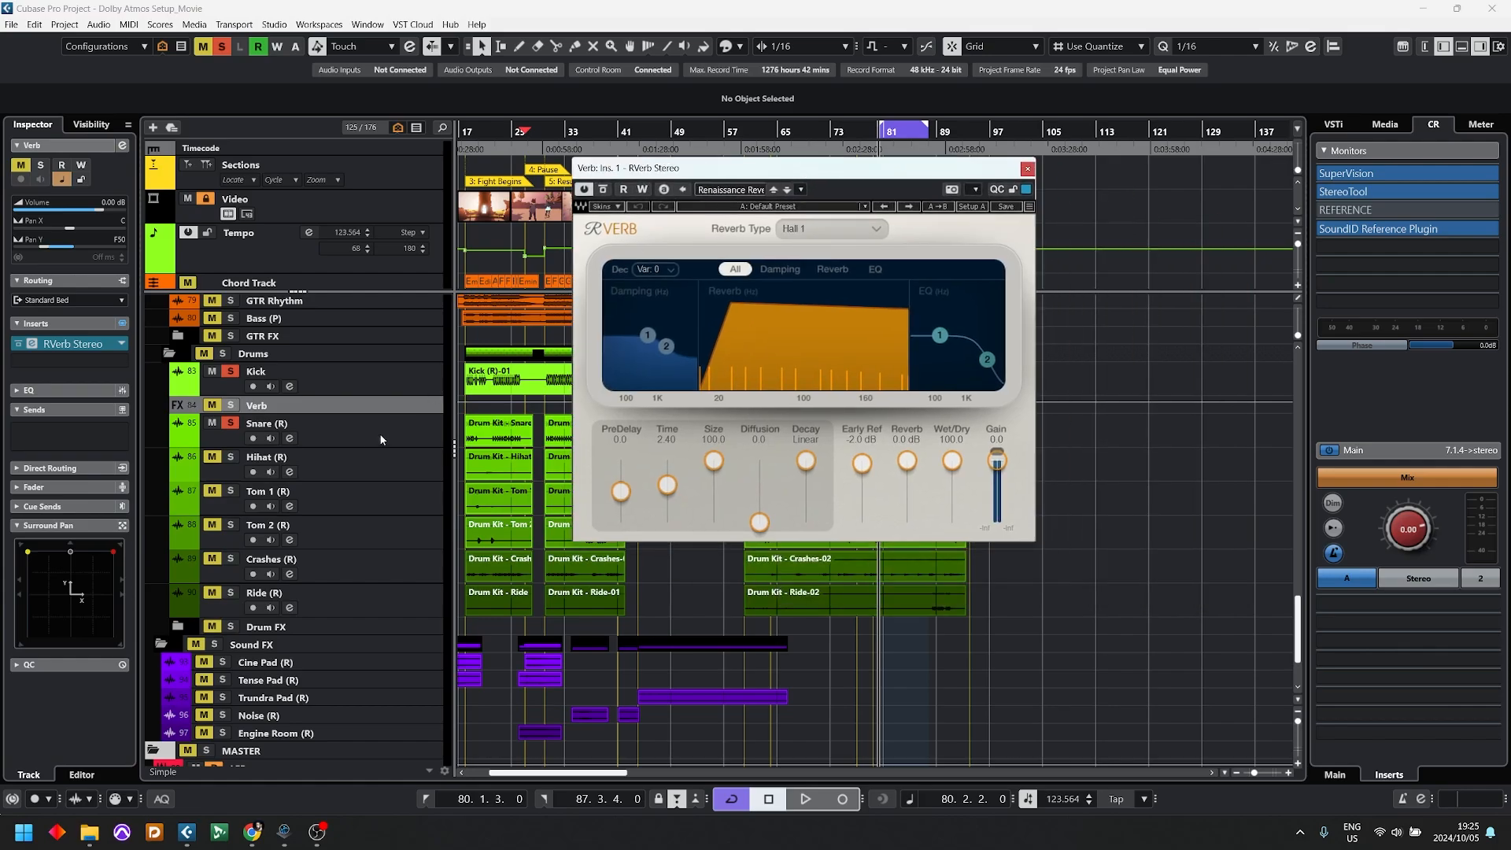
{"action": "left_click", "coordinate": [740, 45]}
{"action": "left_click", "coordinate": [732, 88]}
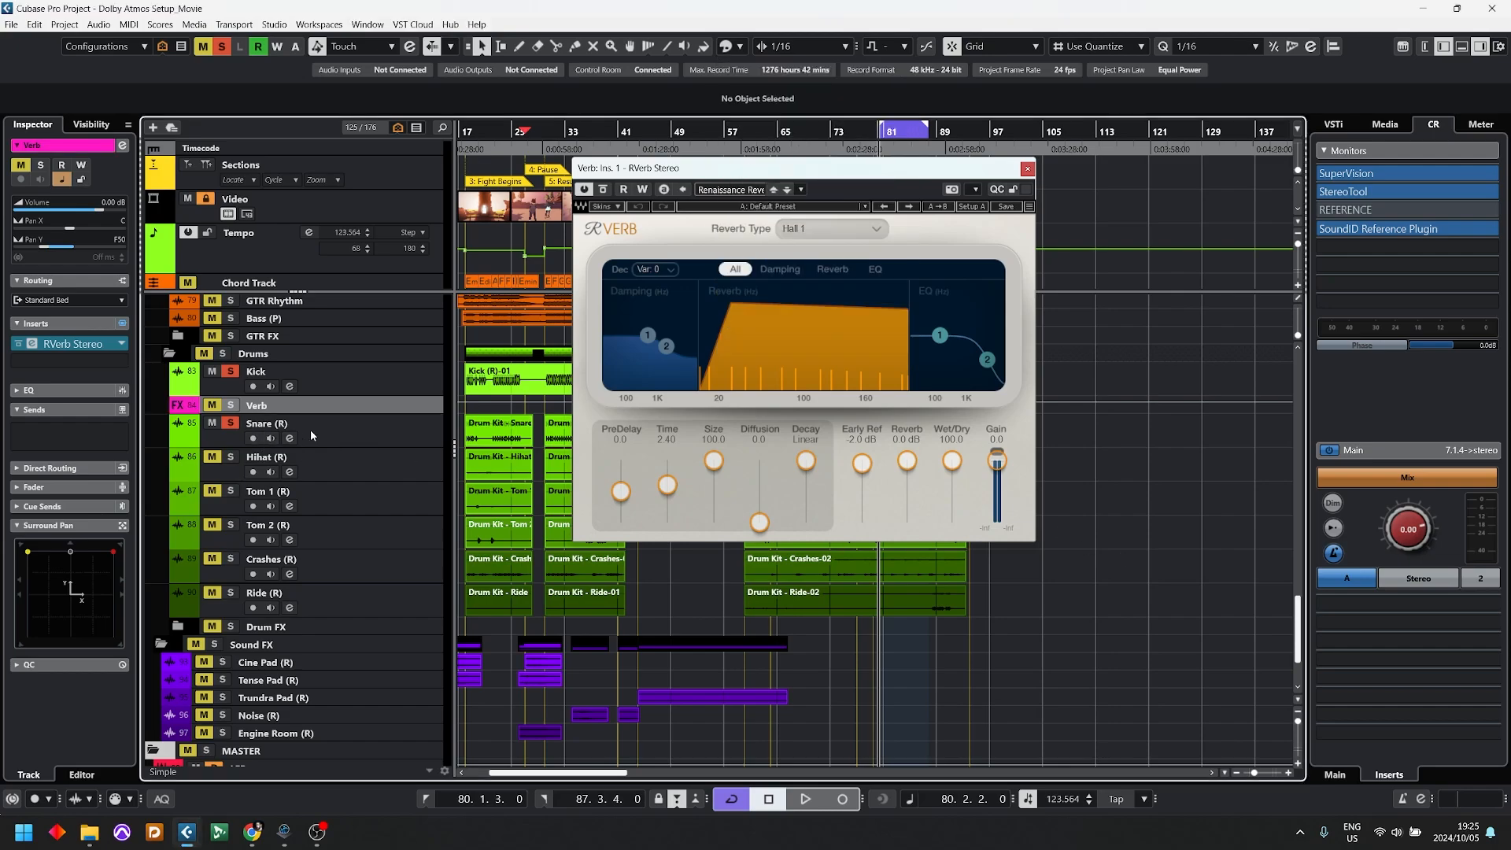
Step: On the Snare track, change the Snare Verb send's destination to Verb and remove the Room SD send
{"action": "left_click", "coordinate": [310, 430]}
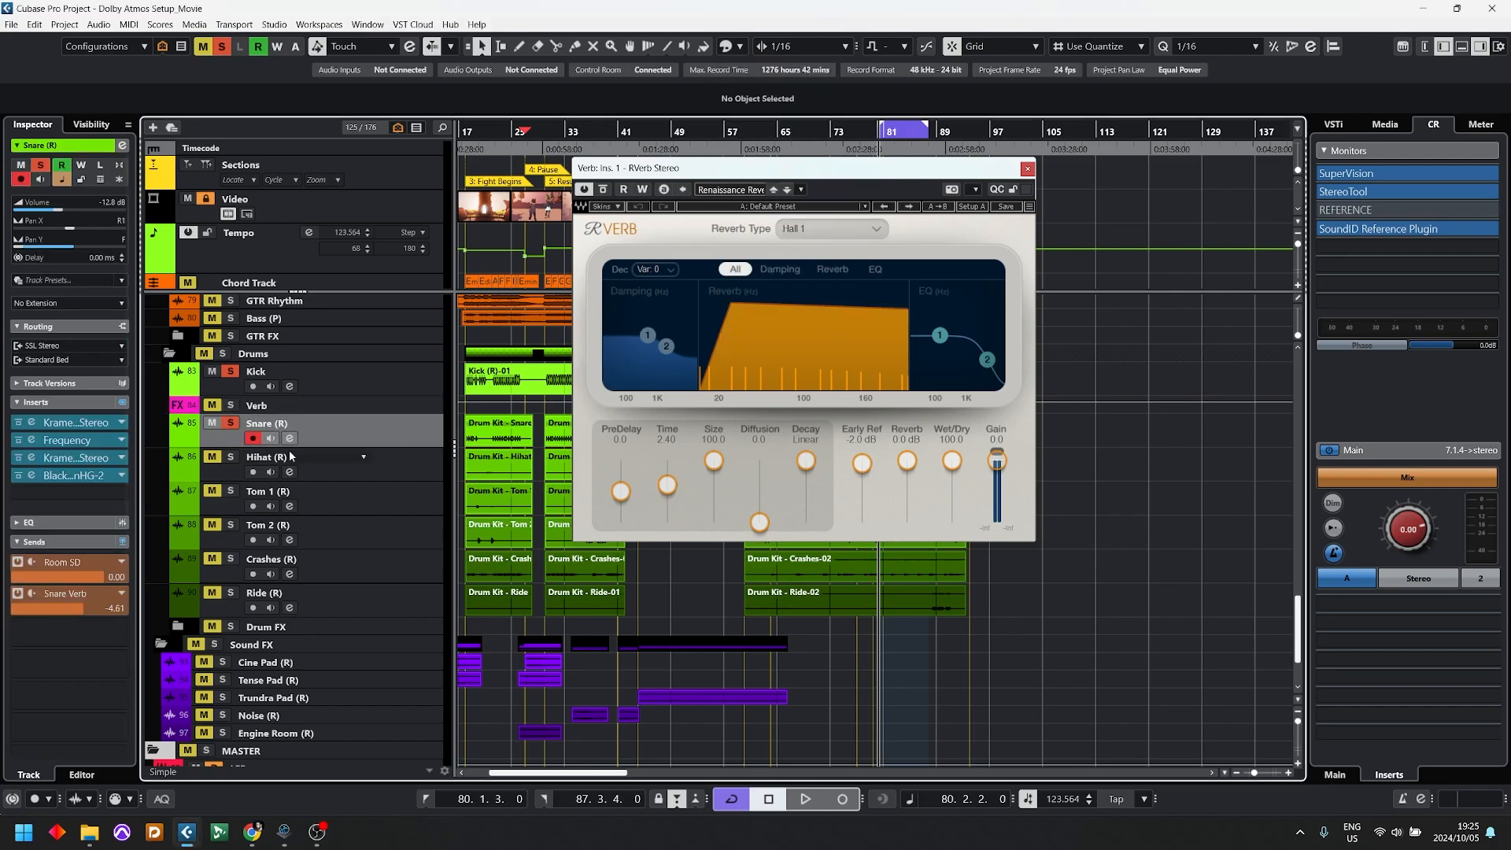
{"action": "left_click", "coordinate": [106, 598]}
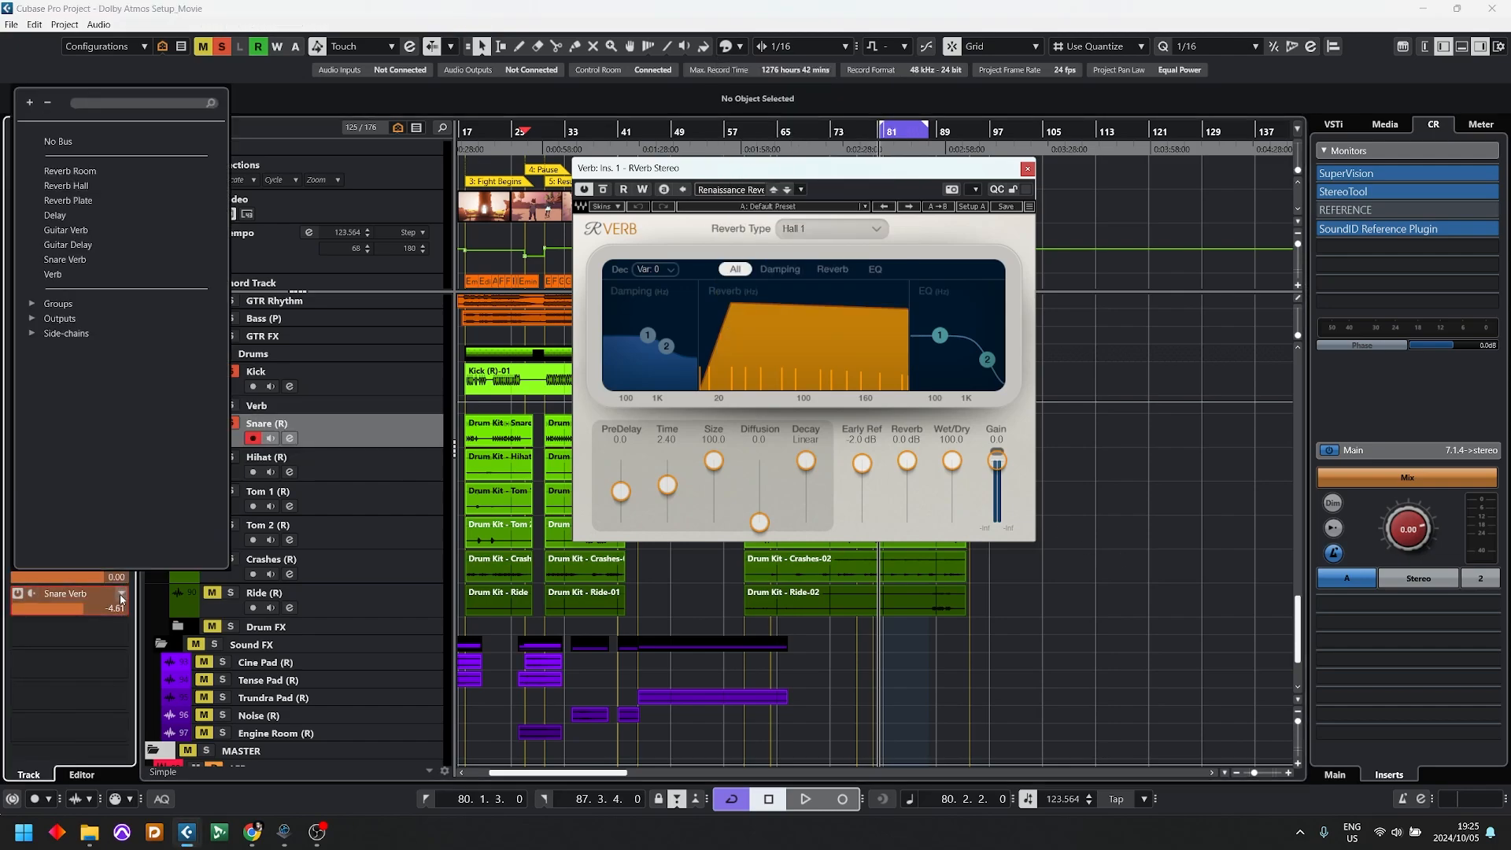
{"action": "left_click", "coordinate": [60, 275]}
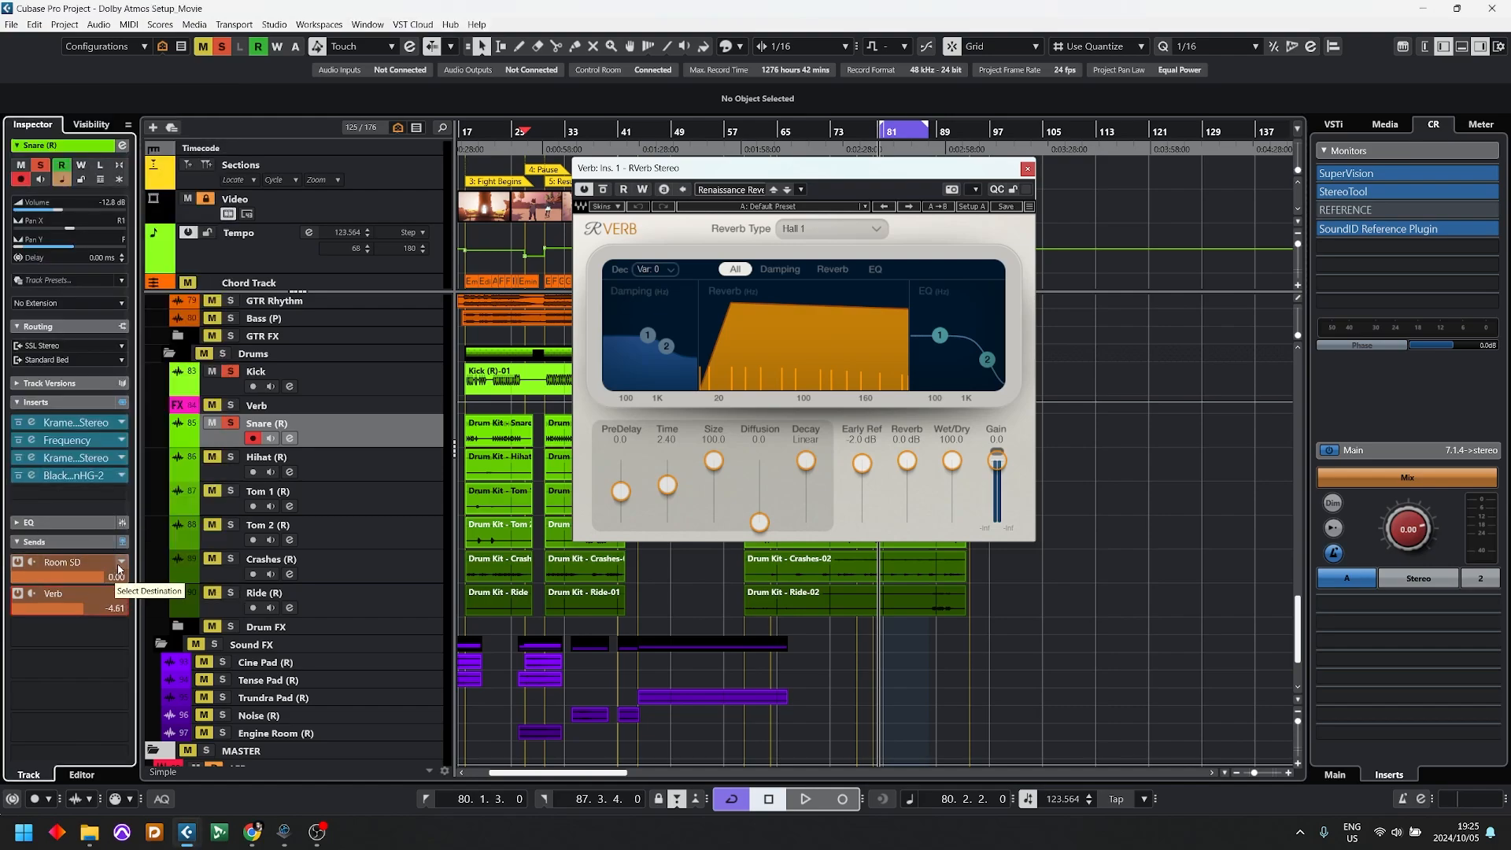
{"action": "left_click", "coordinate": [120, 564]}
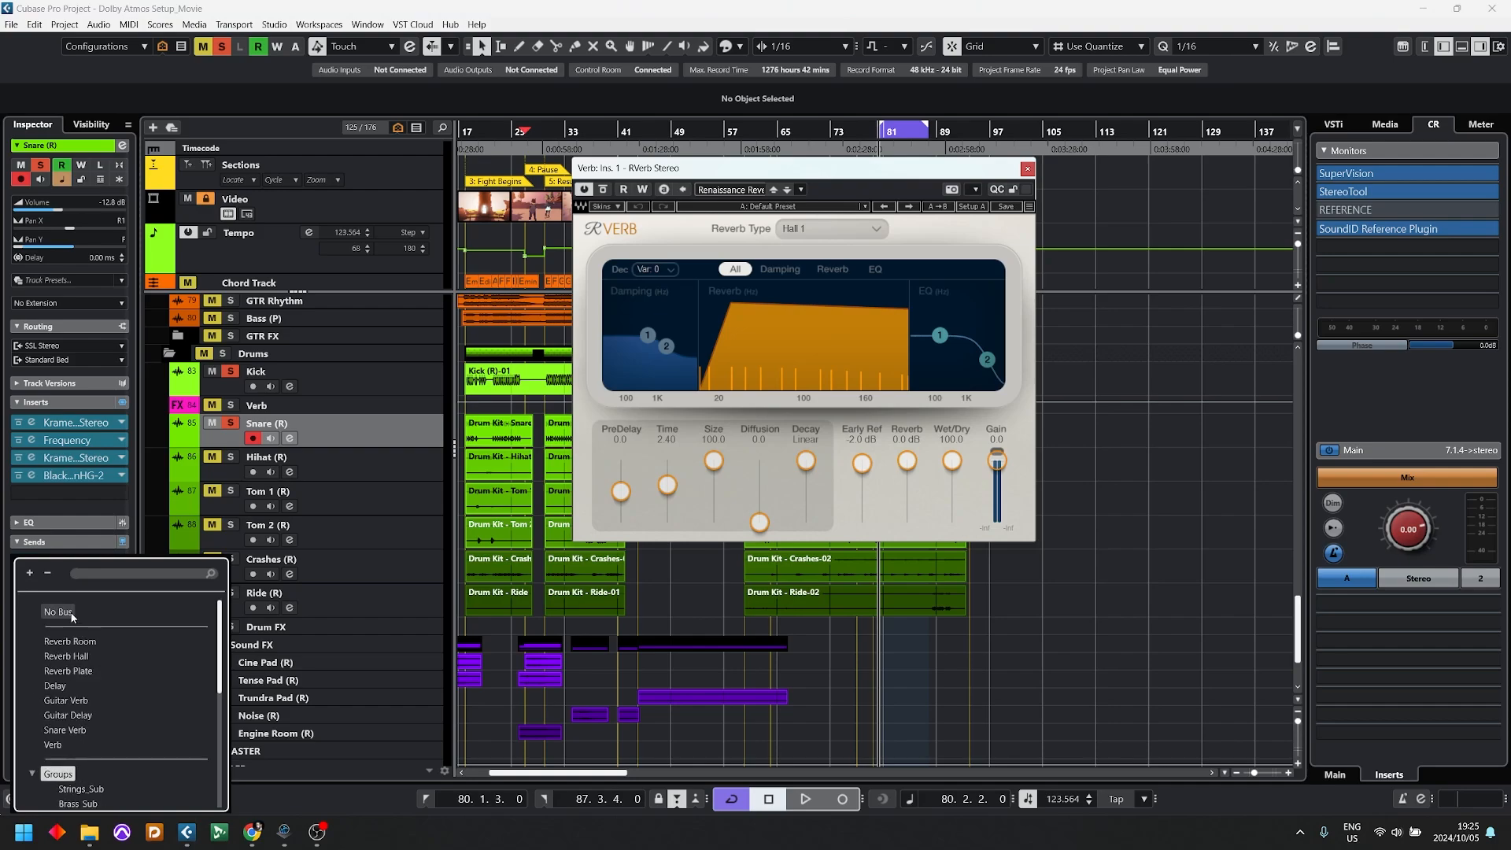
{"action": "left_click", "coordinate": [72, 612]}
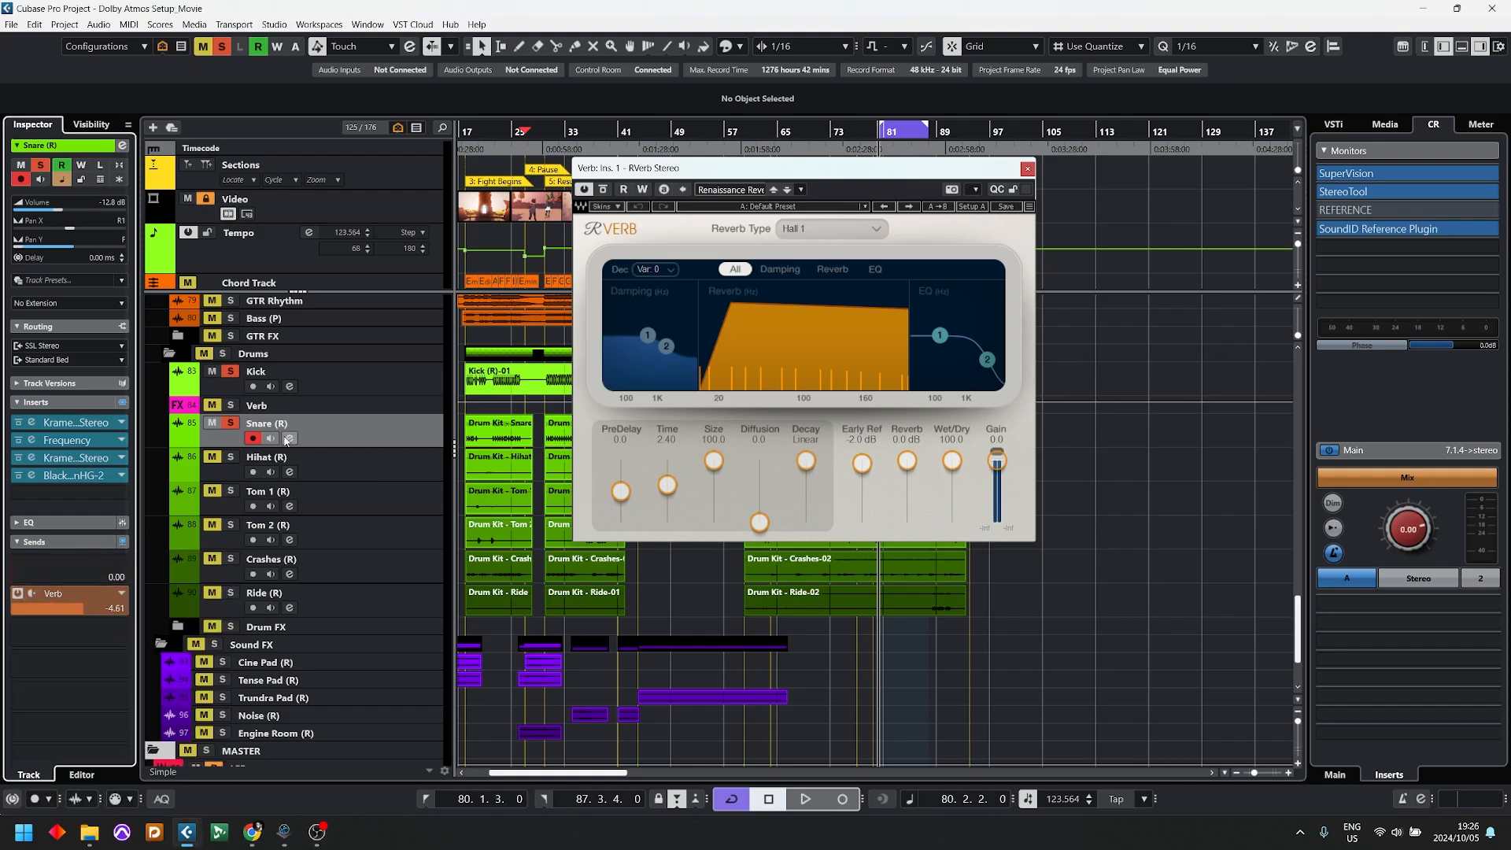
Step: During playback, lower the Snare's Verb send to -7.39 and solo the Verb track, then stop
{"action": "key", "text": "space"}
{"action": "mouse_move", "coordinate": [55, 611]}
{"action": "left_mouse_down"}
{"action": "mouse_move", "coordinate": [25, 615]}
{"action": "mouse_move", "coordinate": [63, 611]}
{"action": "left_mouse_up"}
{"action": "left_click", "coordinate": [233, 408]}
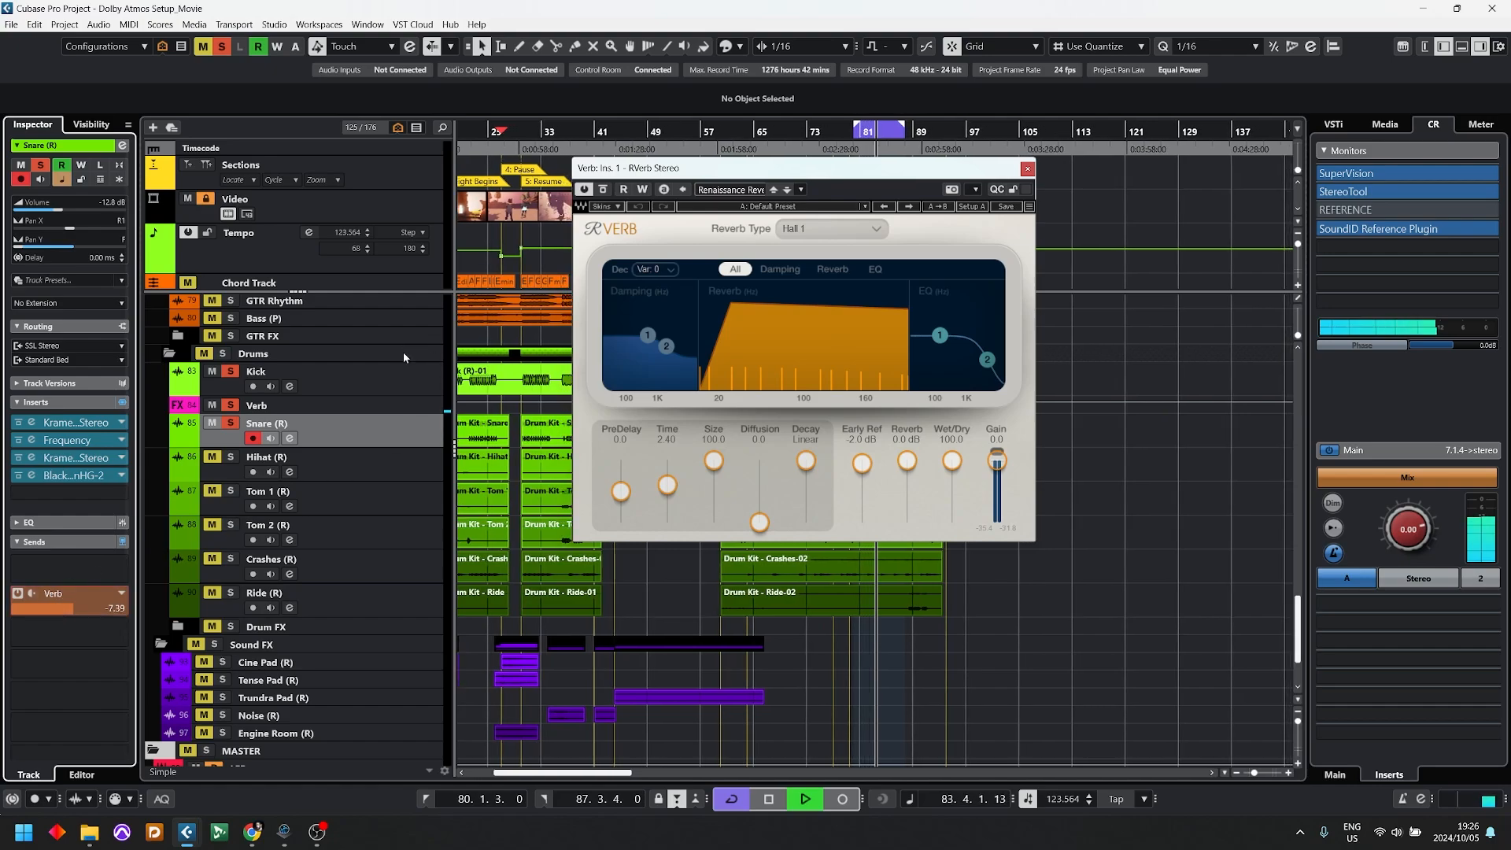
{"action": "key", "text": "space"}
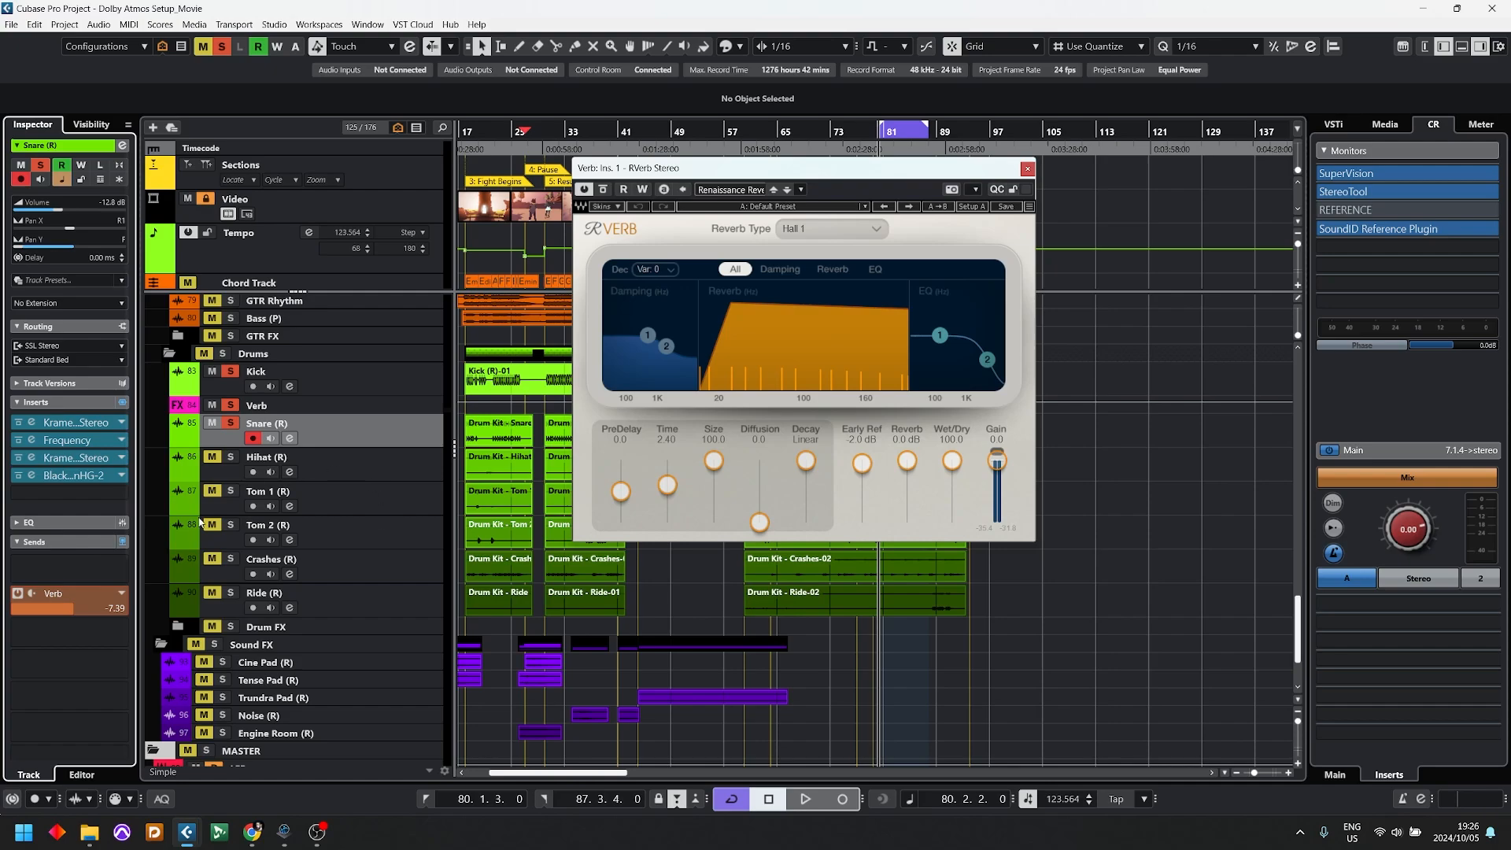
Step: Isolate the reverb by making the Snare's Verb send pre-fader, unsoloing the Kick and lowering the Snare's volume to -∞, and check it by playback
{"action": "left_click", "coordinate": [18, 597]}
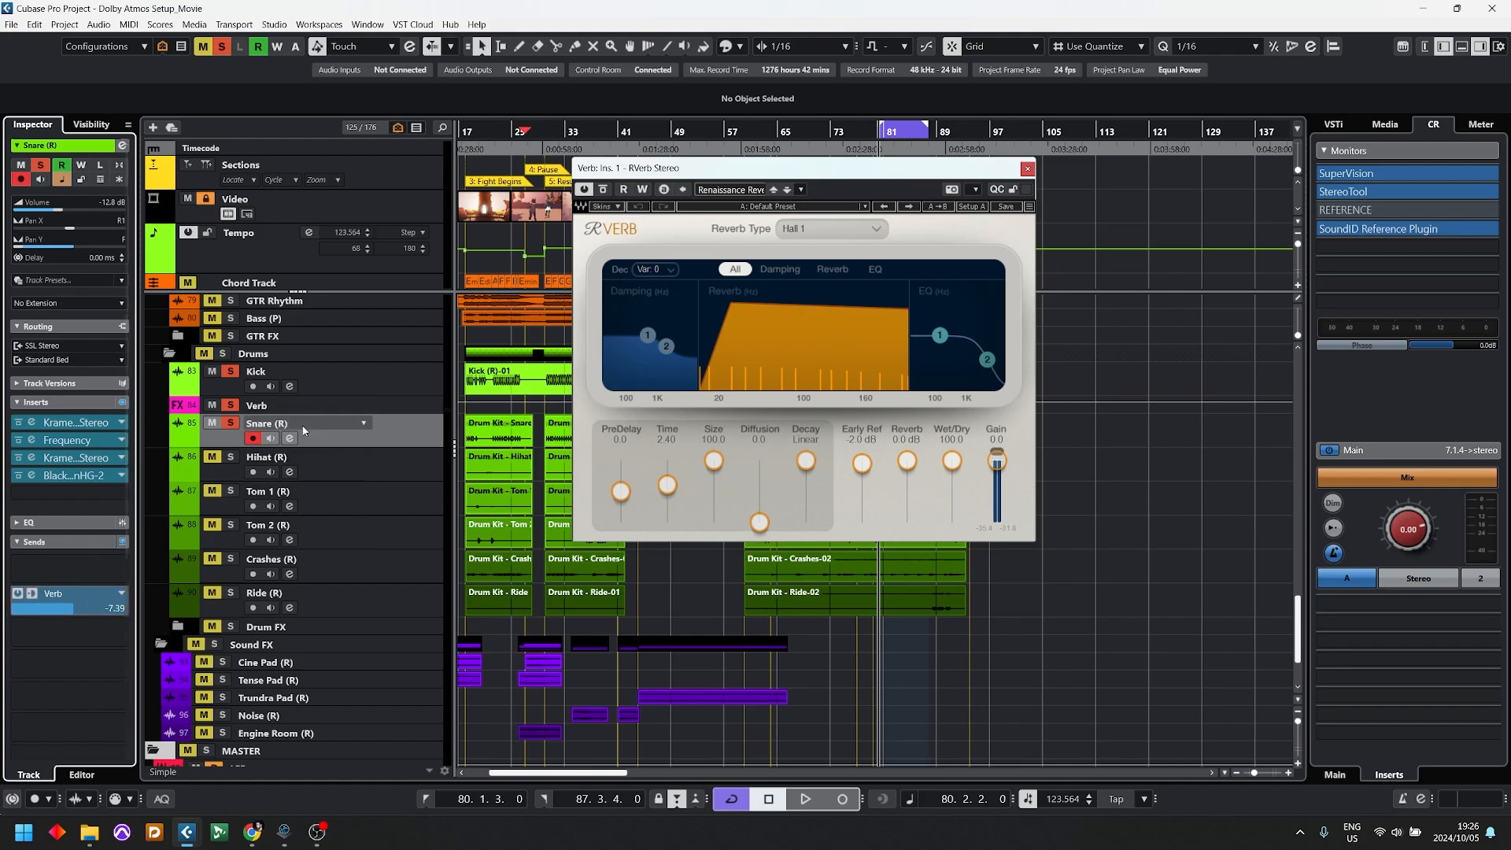
{"action": "left_click", "coordinate": [230, 371]}
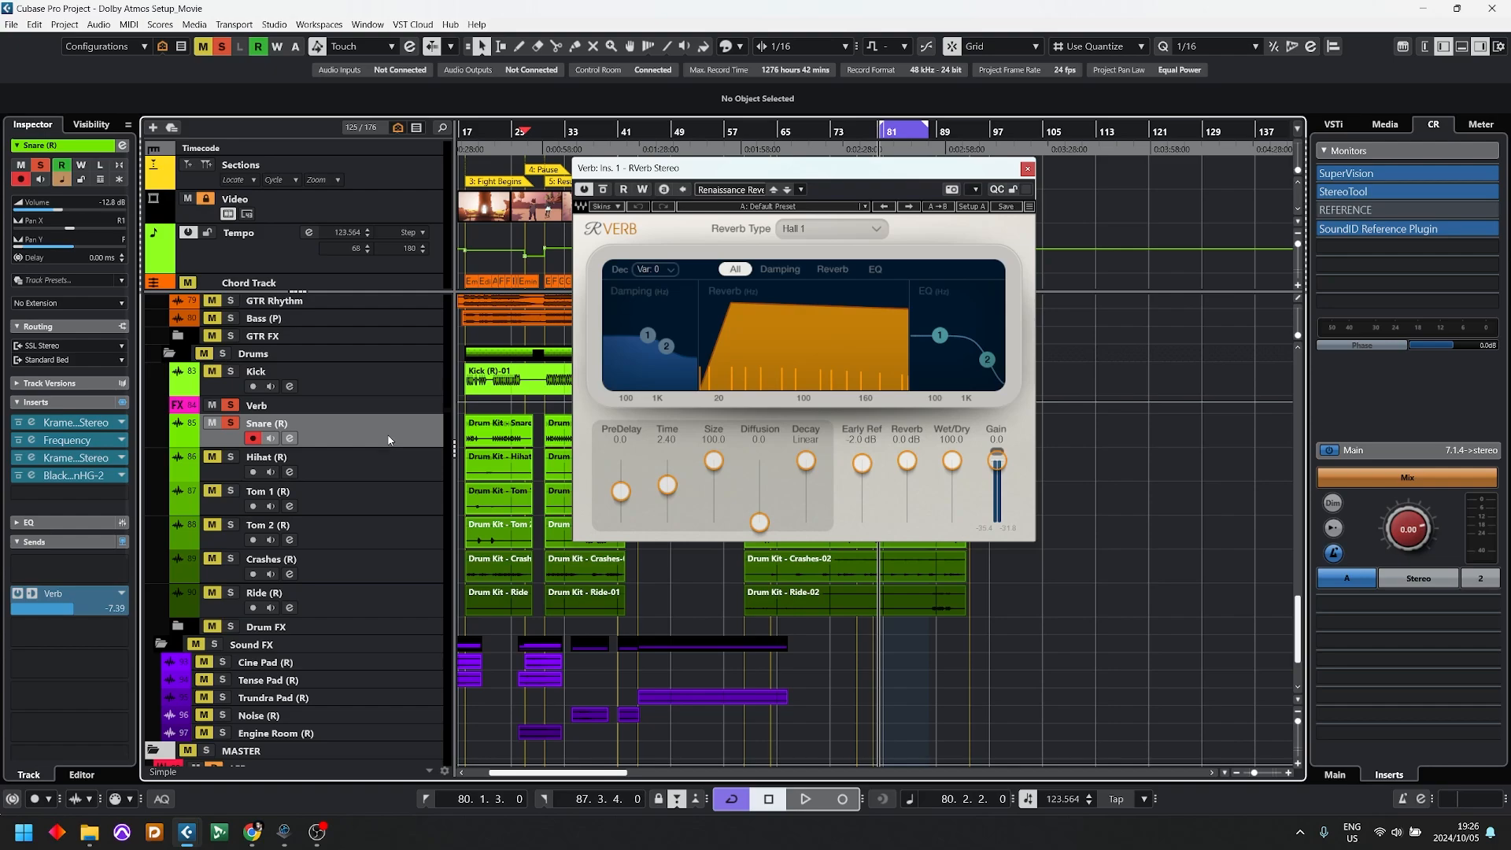
{"action": "left_click_drag", "start_coordinate": [61, 215], "coordinate": [43, 236]}
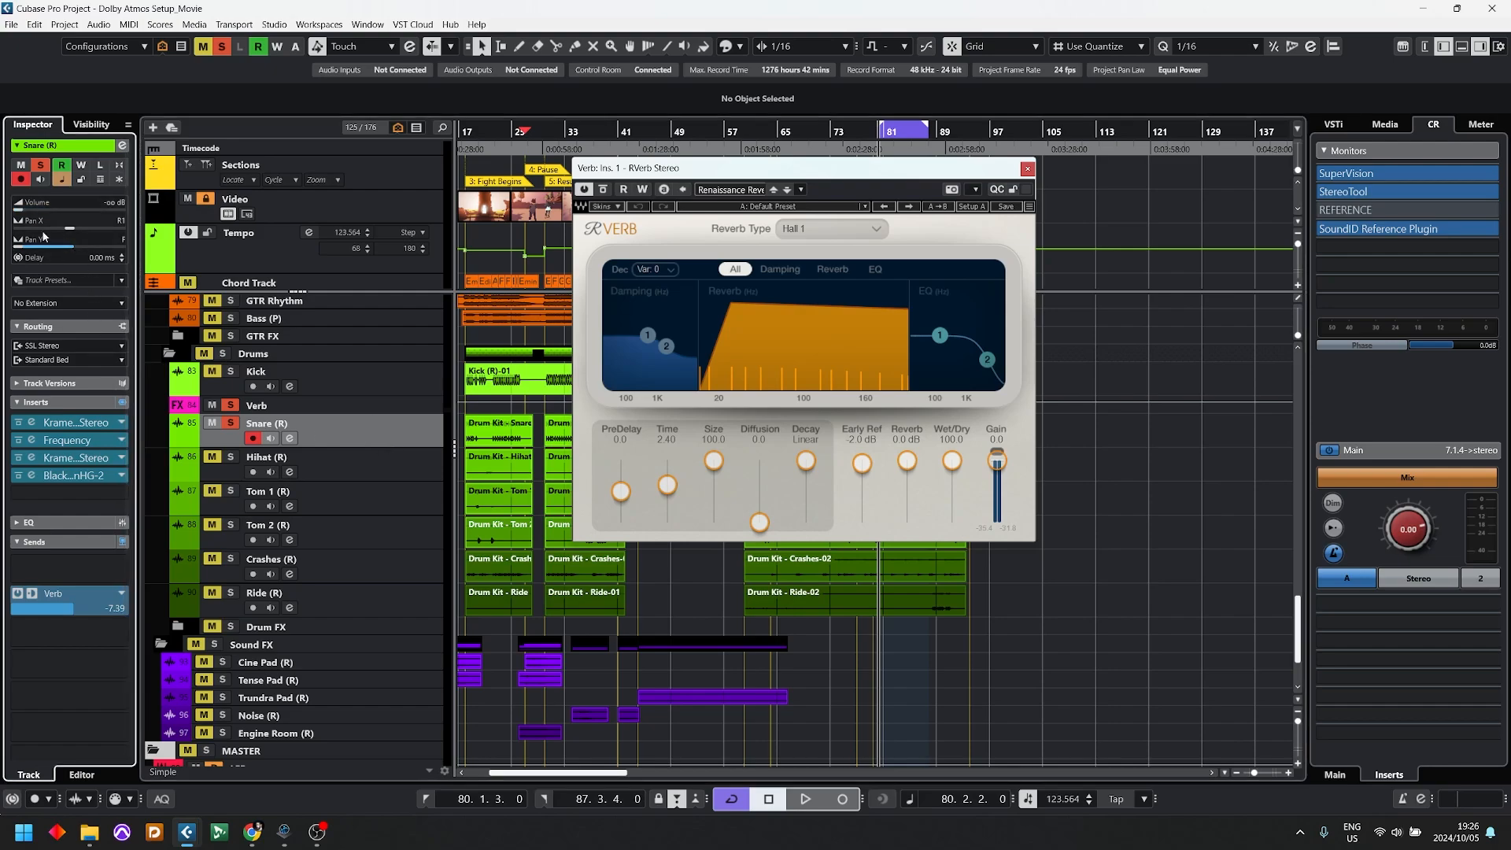
{"action": "key", "text": "space"}
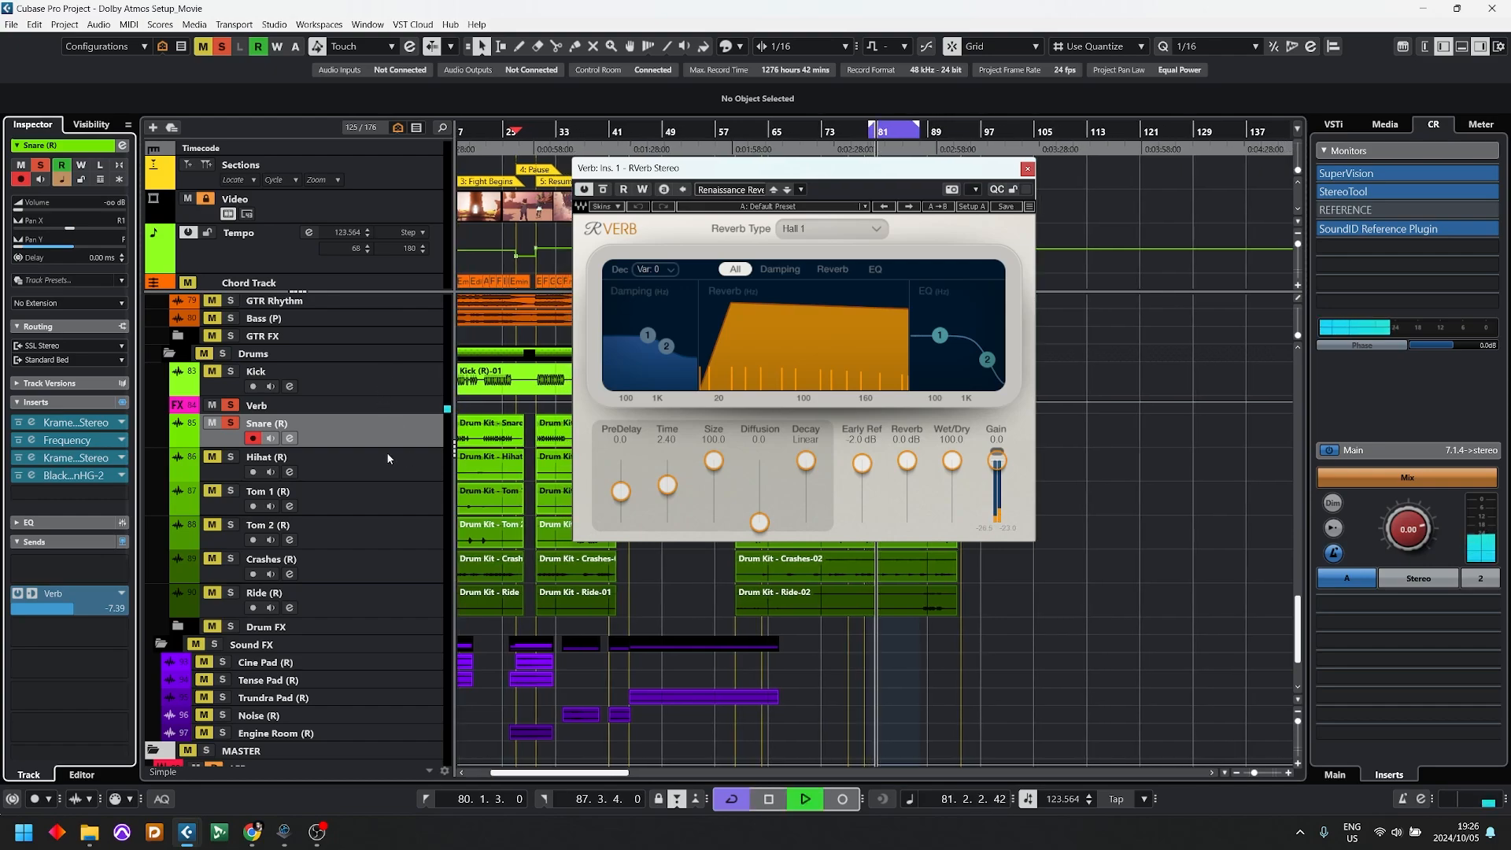
{"action": "key", "text": "space"}
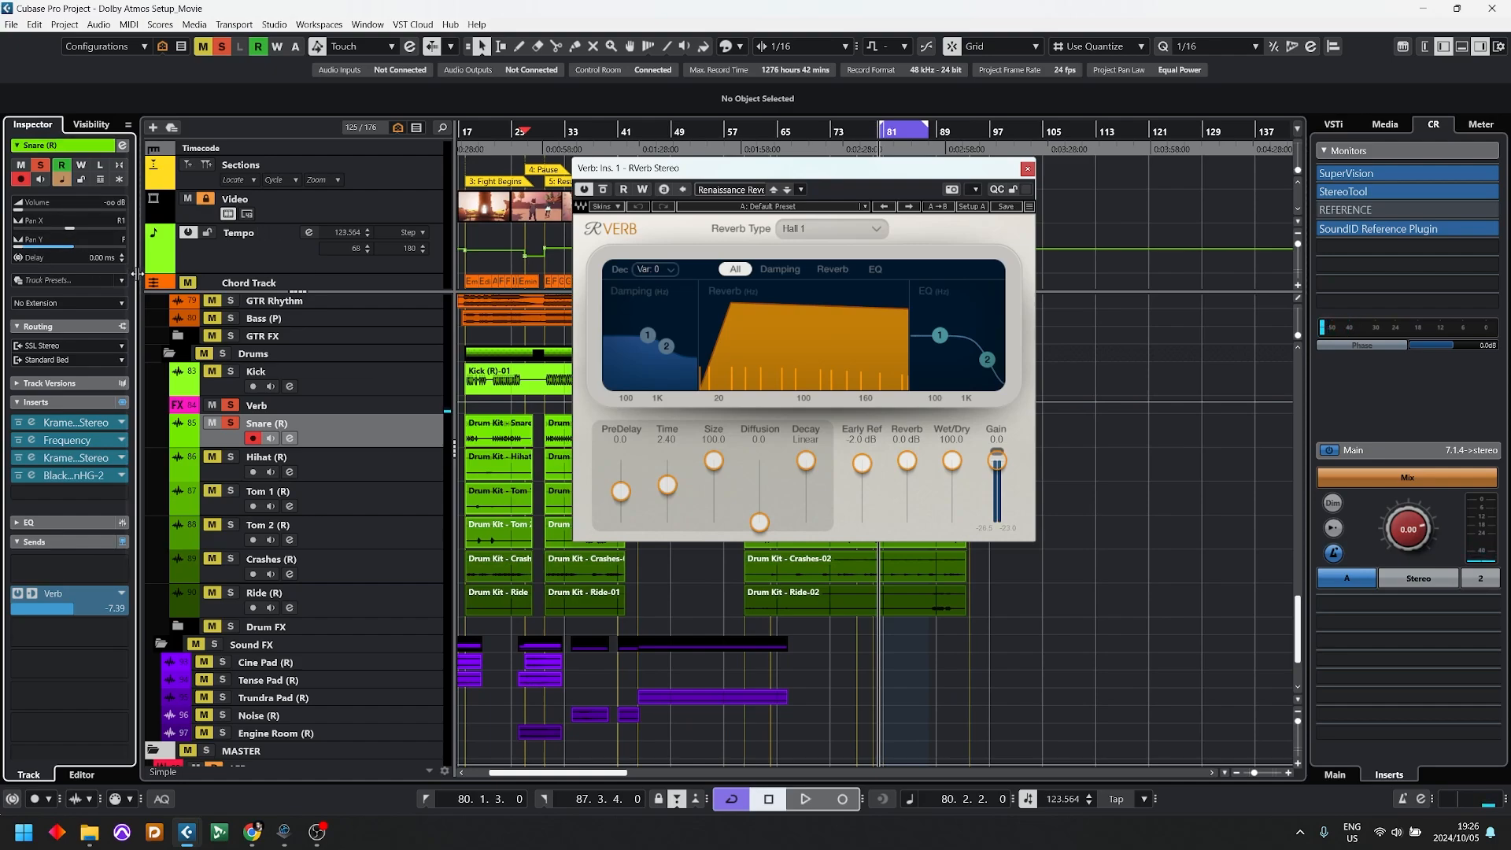
Step: Open the Renderer for Dolby Atmos on the Renderer 7.1.4 track beside the reverb and watch the active bed channels during playback
{"action": "scroll", "coordinate": [330, 551], "scroll_direction": "down", "scroll_amount": 3}
{"action": "left_click", "coordinate": [362, 691]}
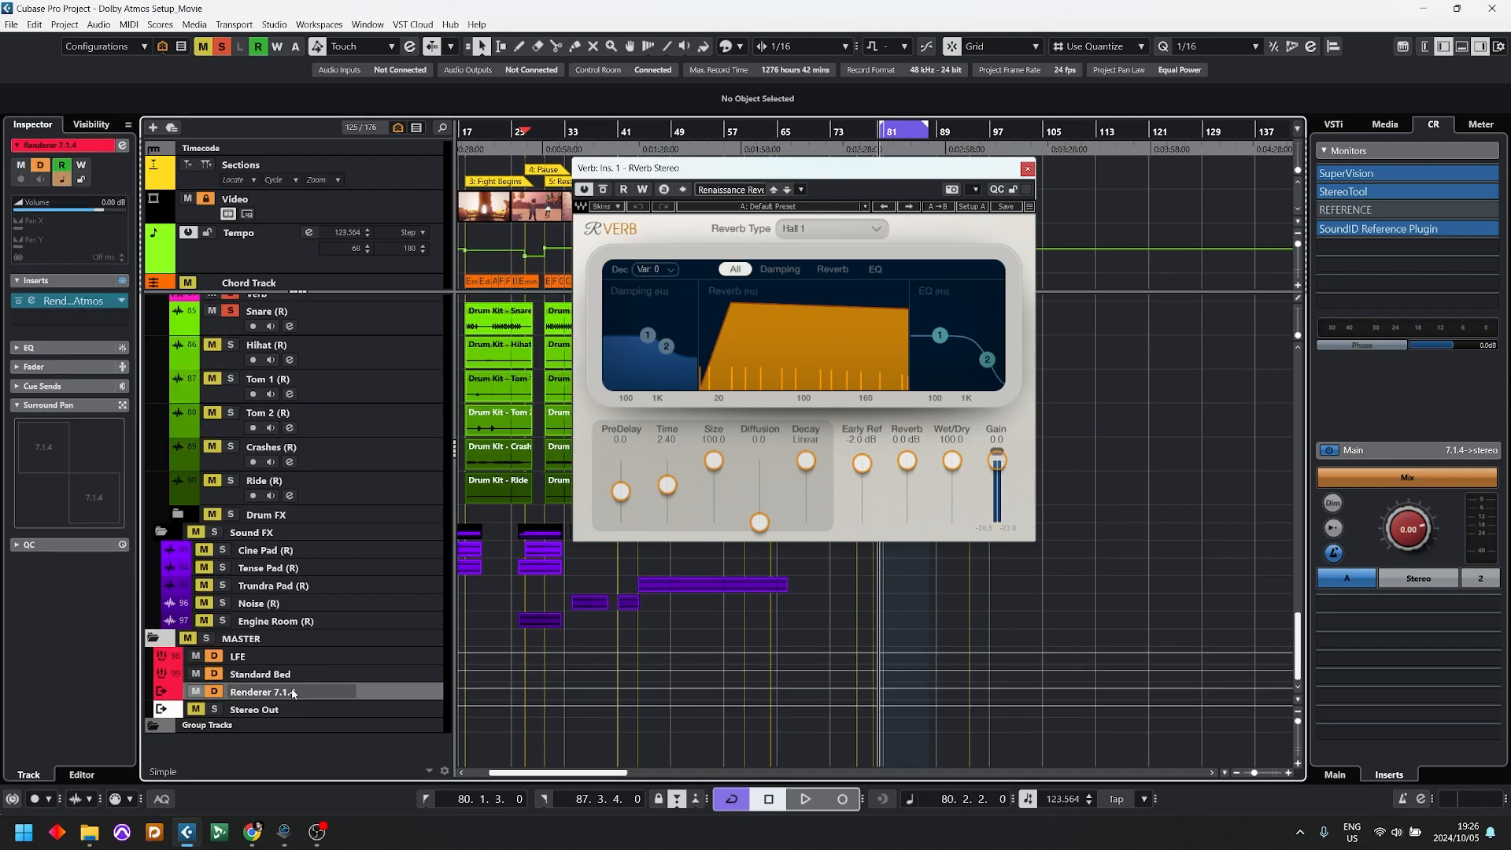
{"action": "left_click", "coordinate": [32, 300]}
{"action": "left_click_drag", "start_coordinate": [1075, 159], "coordinate": [1262, 180]}
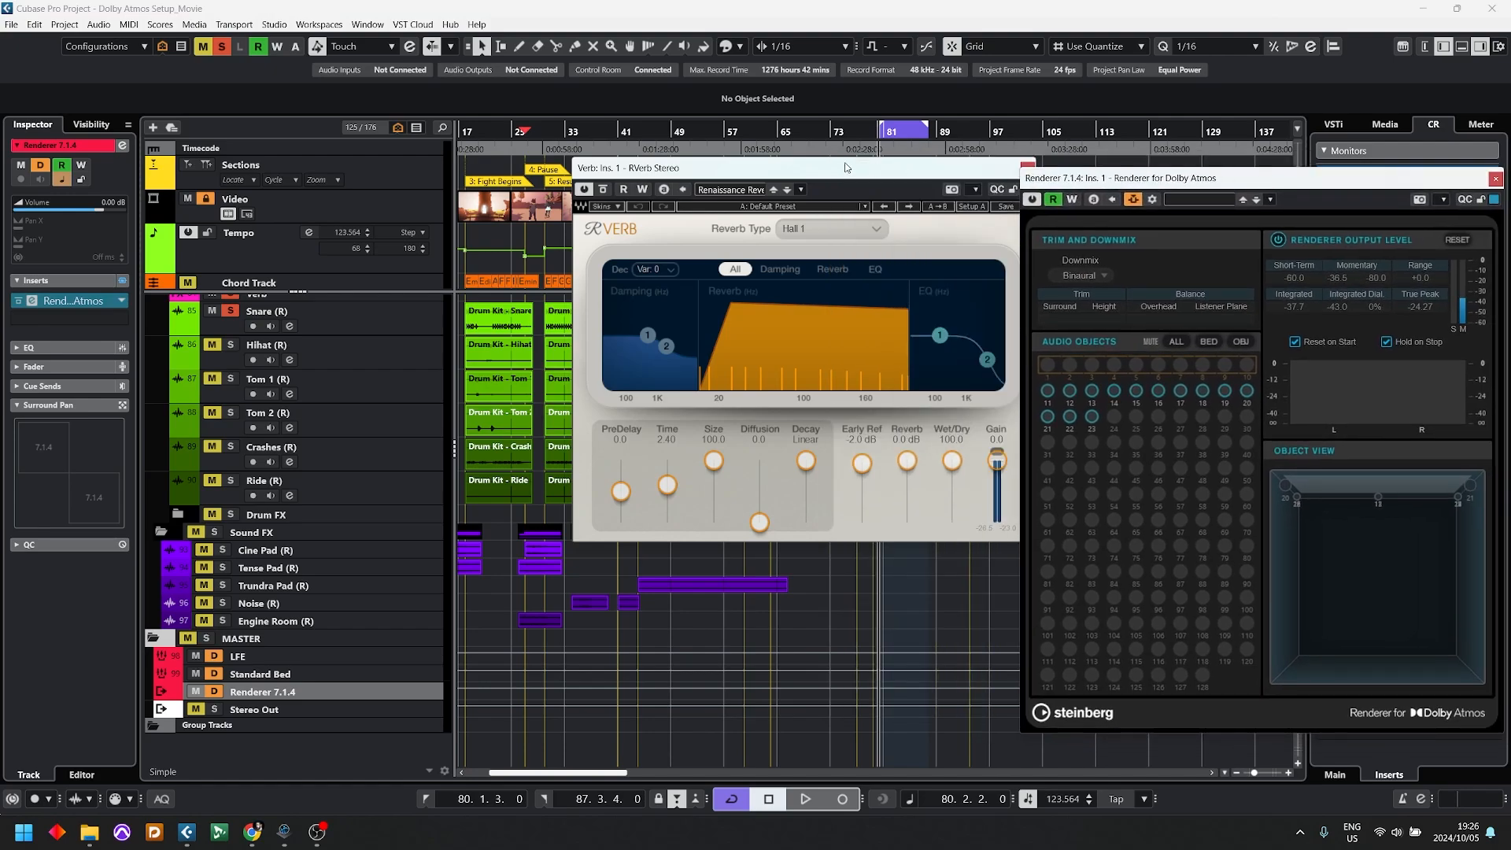
{"action": "left_click_drag", "start_coordinate": [790, 162], "coordinate": [554, 172]}
{"action": "key", "text": "space"}
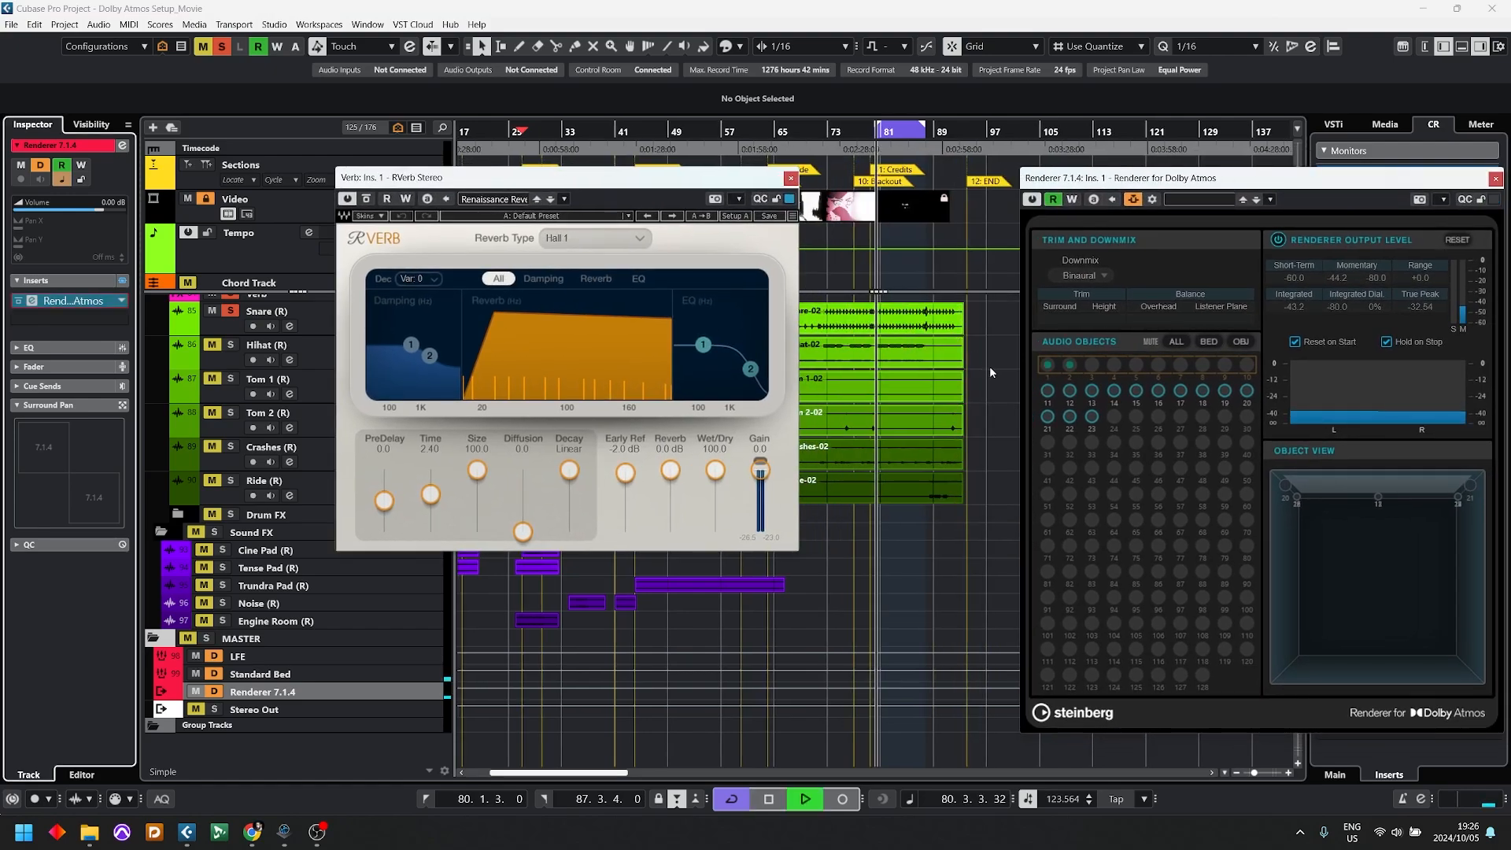
{"action": "key", "text": "space"}
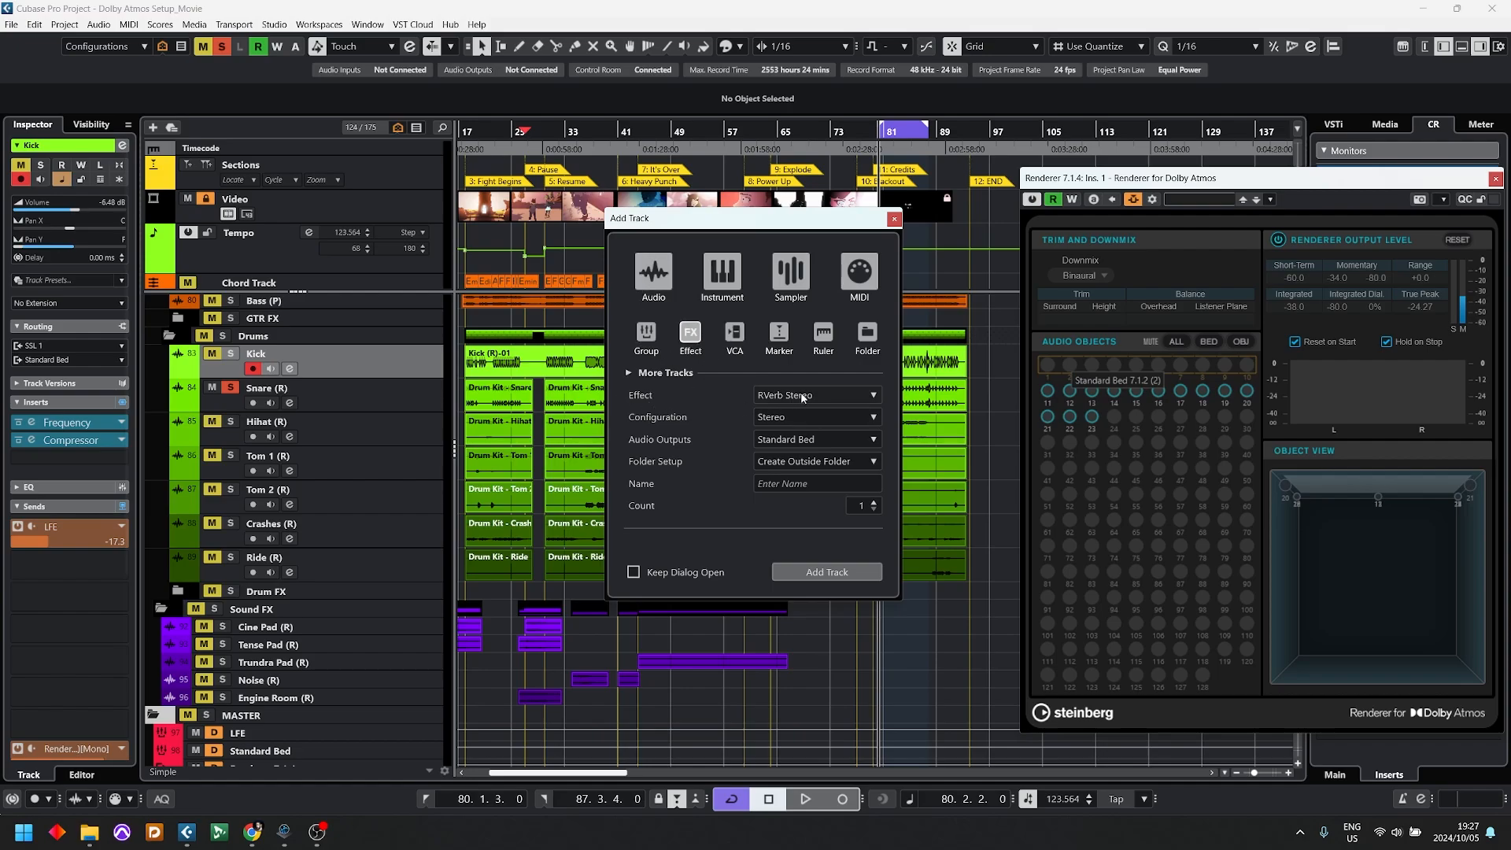
Step: Add an effect track named Verb with RVerb Stereo in a 7.1.4 configuration, and colour it pink
{"action": "left_click", "coordinate": [793, 418]}
{"action": "left_click", "coordinate": [806, 627]}
{"action": "left_click", "coordinate": [800, 483]}
{"action": "type", "text": "Verb"}
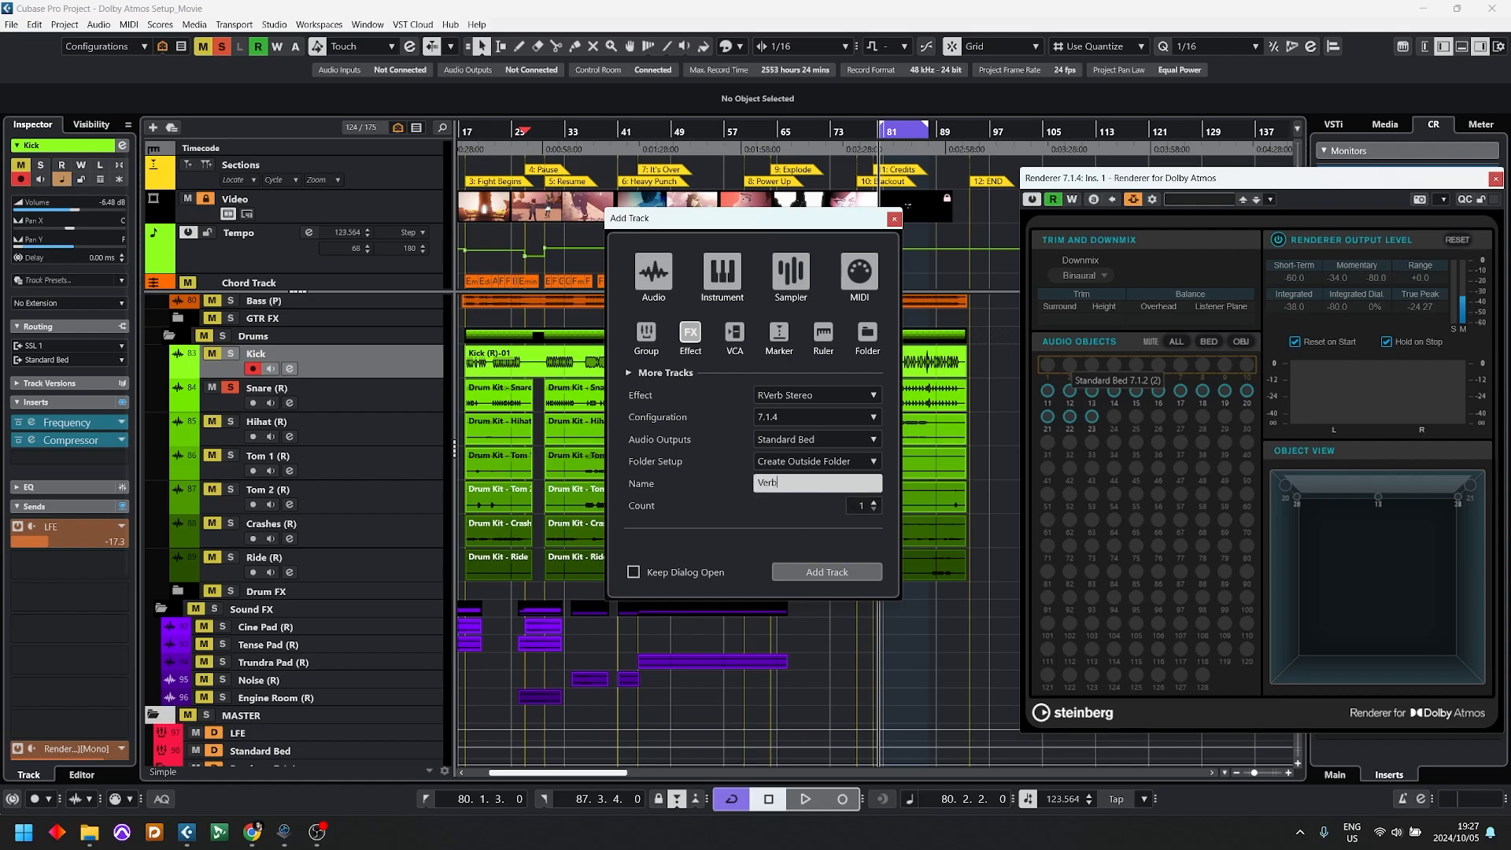
{"action": "key", "text": "Return"}
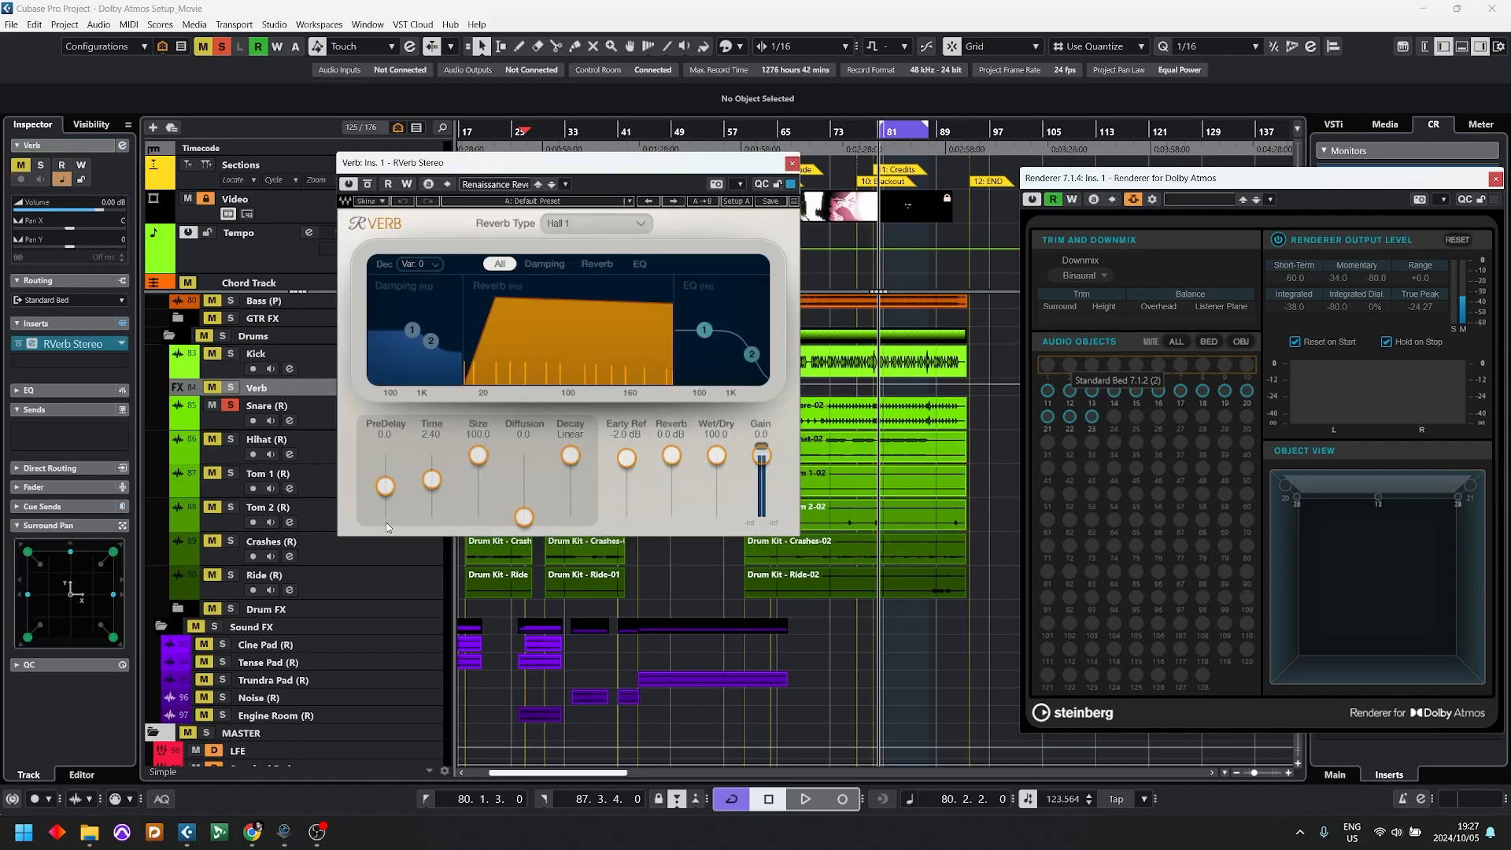
{"action": "left_click", "coordinate": [744, 50]}
{"action": "left_click", "coordinate": [733, 89]}
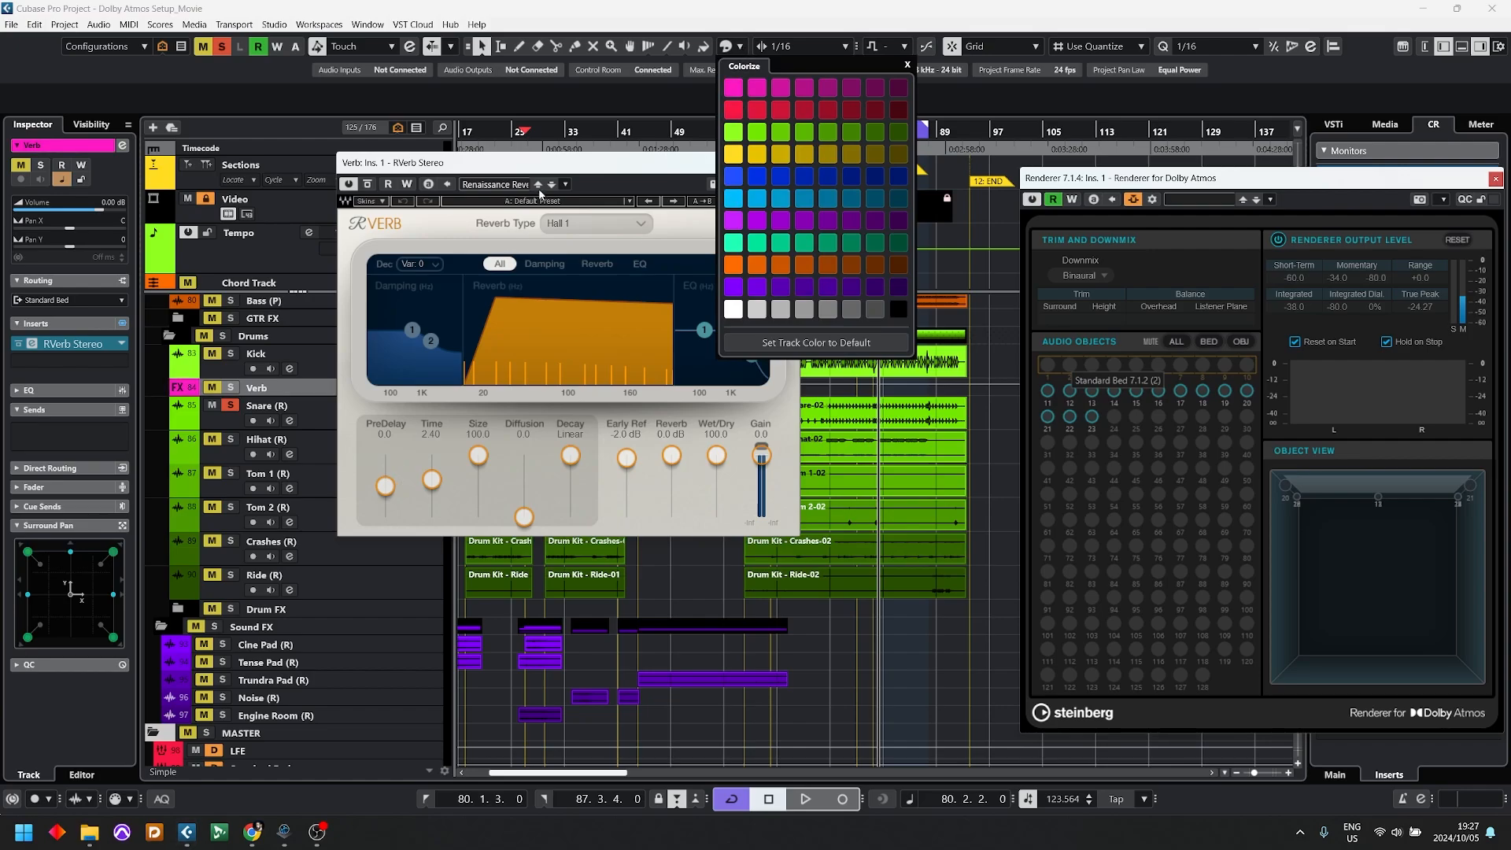
Step: On the Snare track, assign a send to the new Verb track and activate it as pre-fader
{"action": "left_click", "coordinate": [317, 421]}
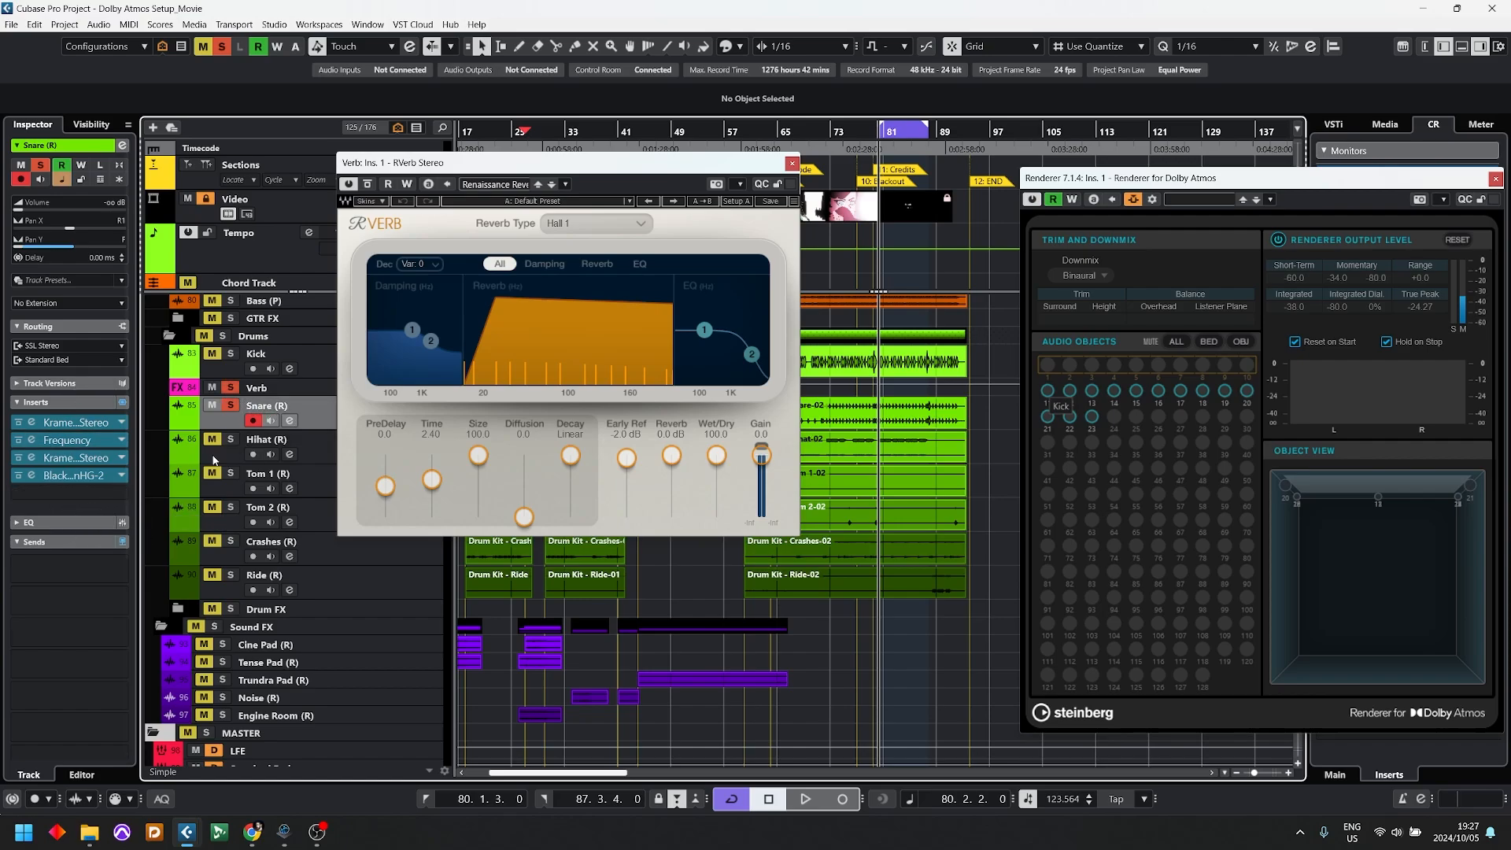
{"action": "left_click", "coordinate": [39, 543]}
{"action": "left_click", "coordinate": [45, 542]}
{"action": "left_click", "coordinate": [53, 561]}
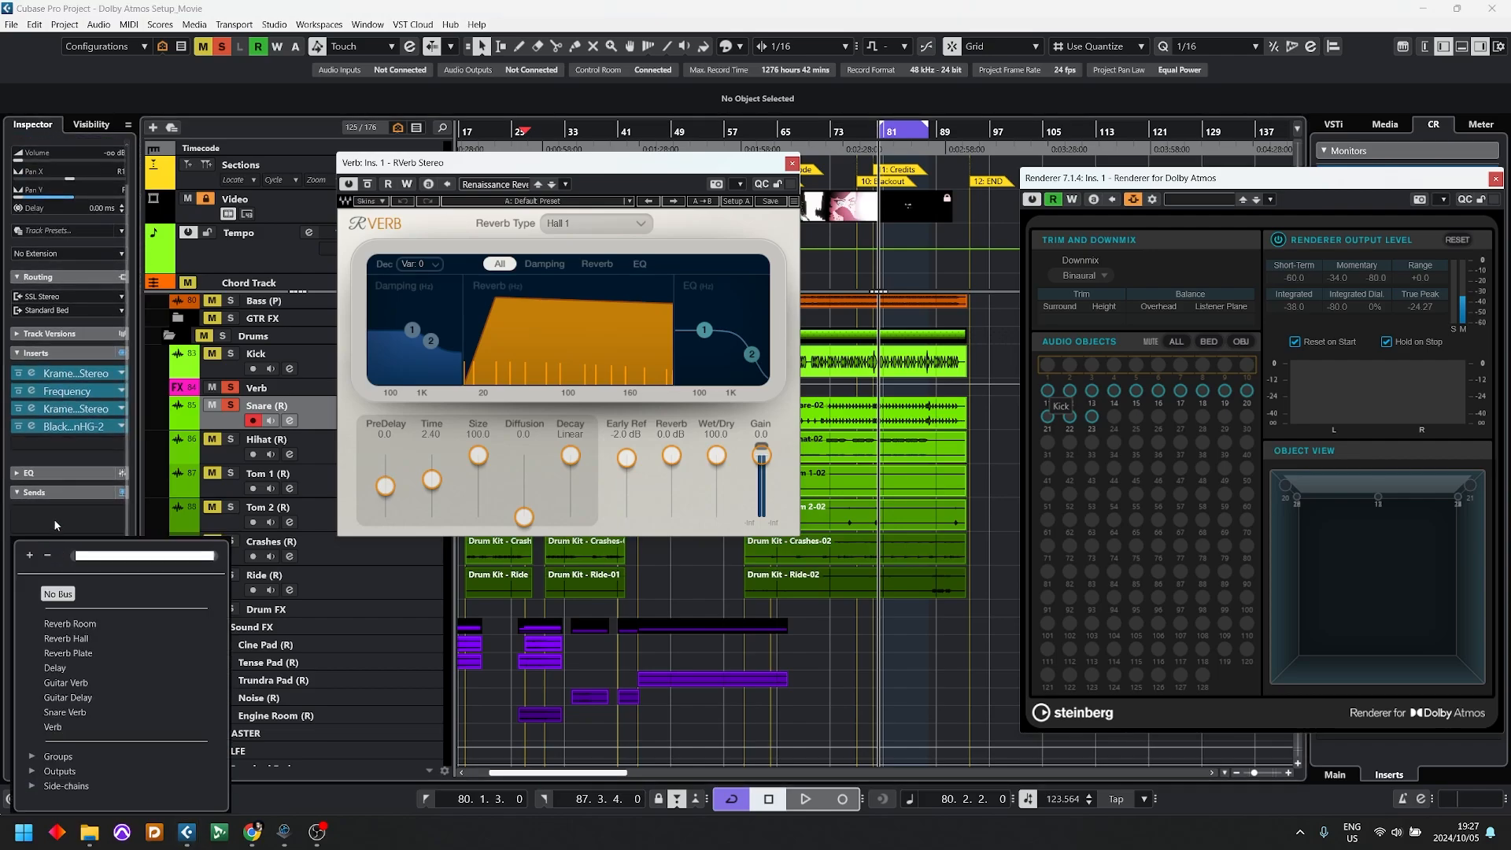
{"action": "left_click", "coordinate": [52, 730]}
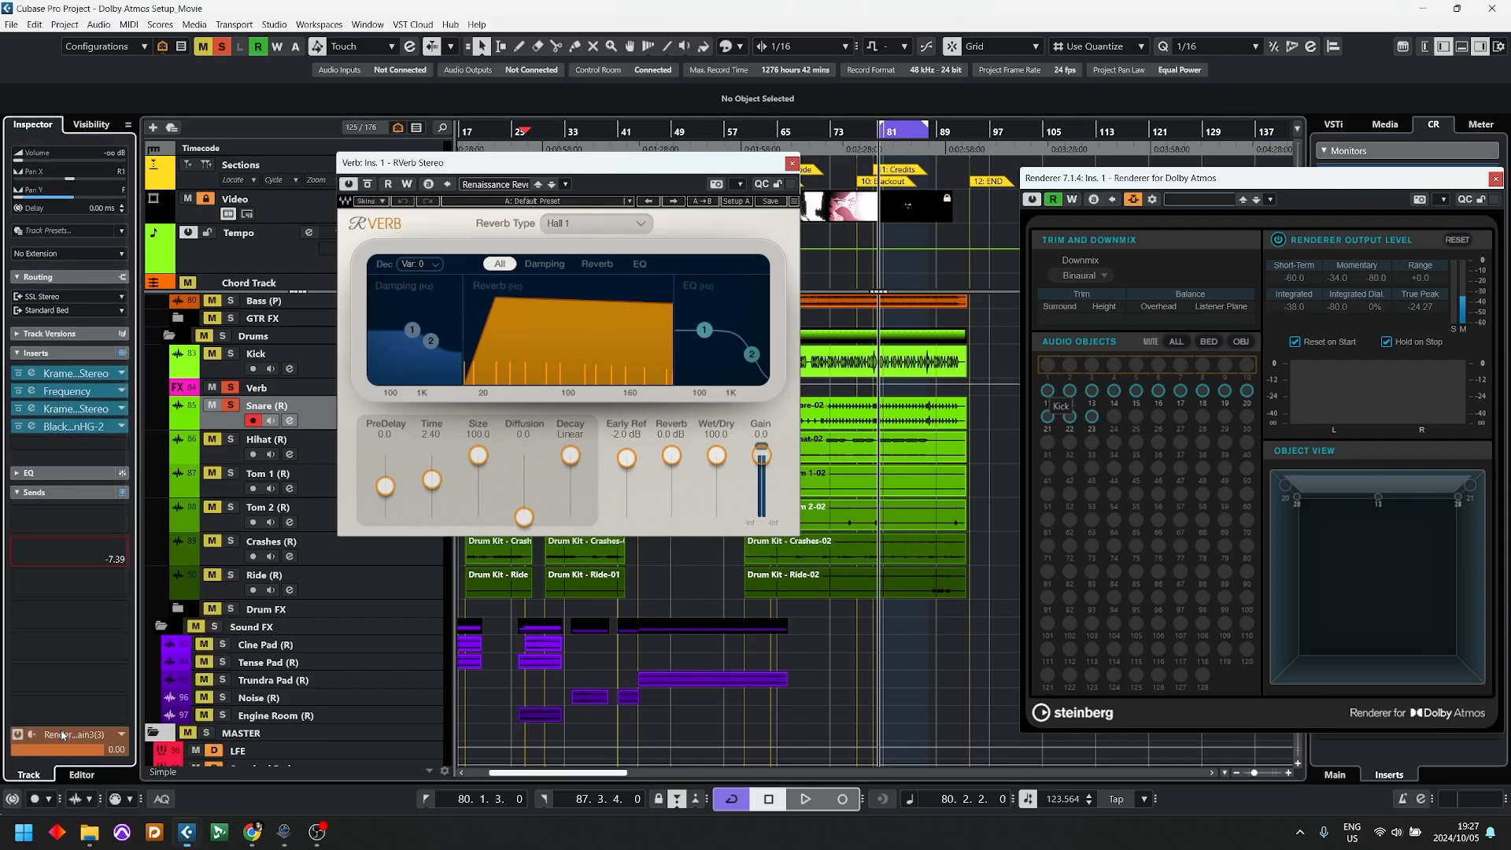
{"action": "left_click", "coordinate": [33, 545]}
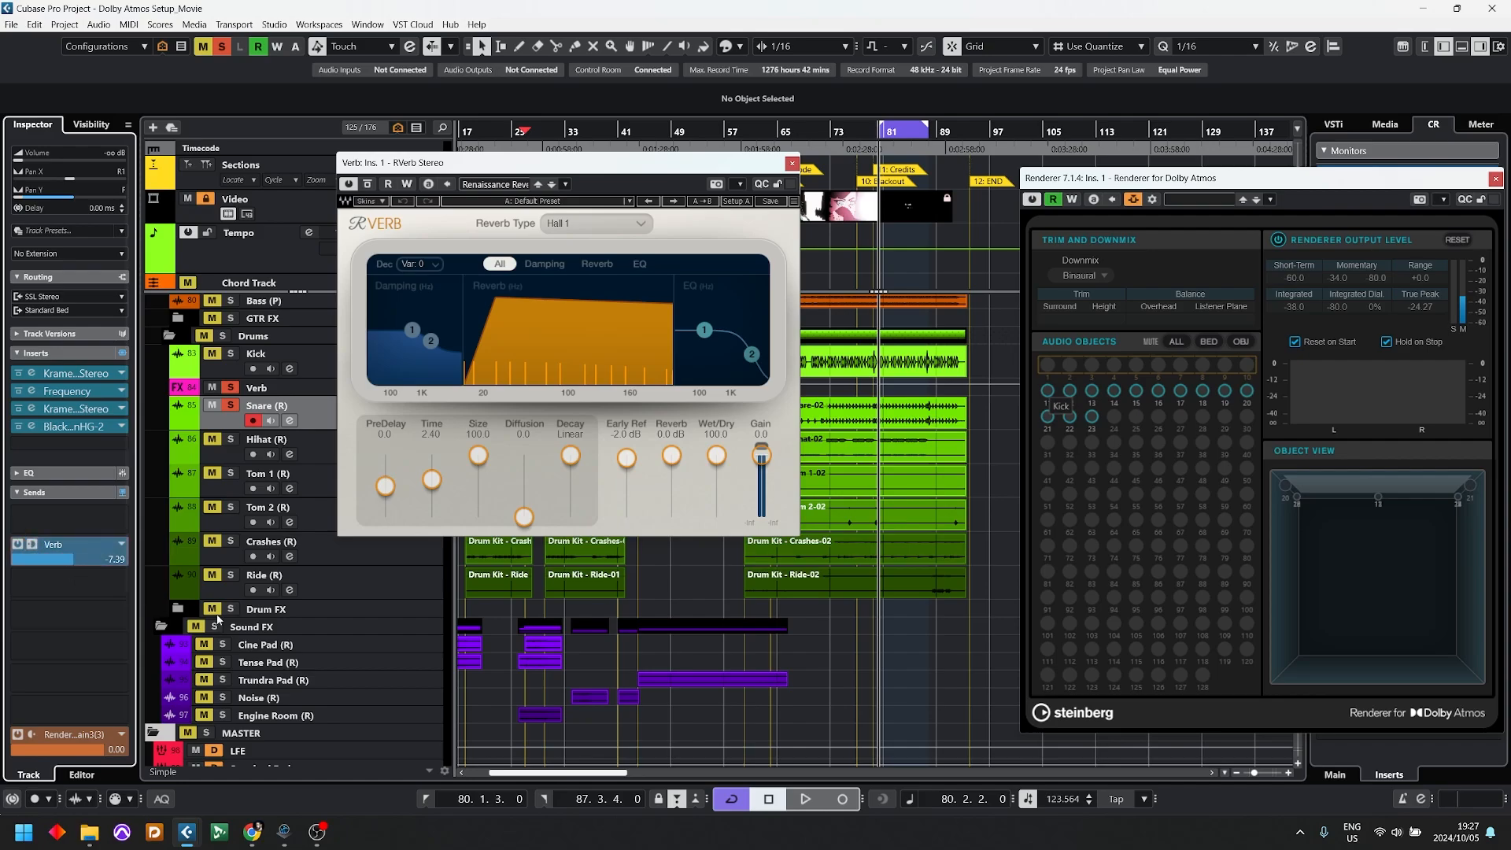
Step: Play back the snare reverb while watching the renderer's bed channels, then stop, move the reverb window aside and select the Verb track
{"action": "key", "text": "space"}
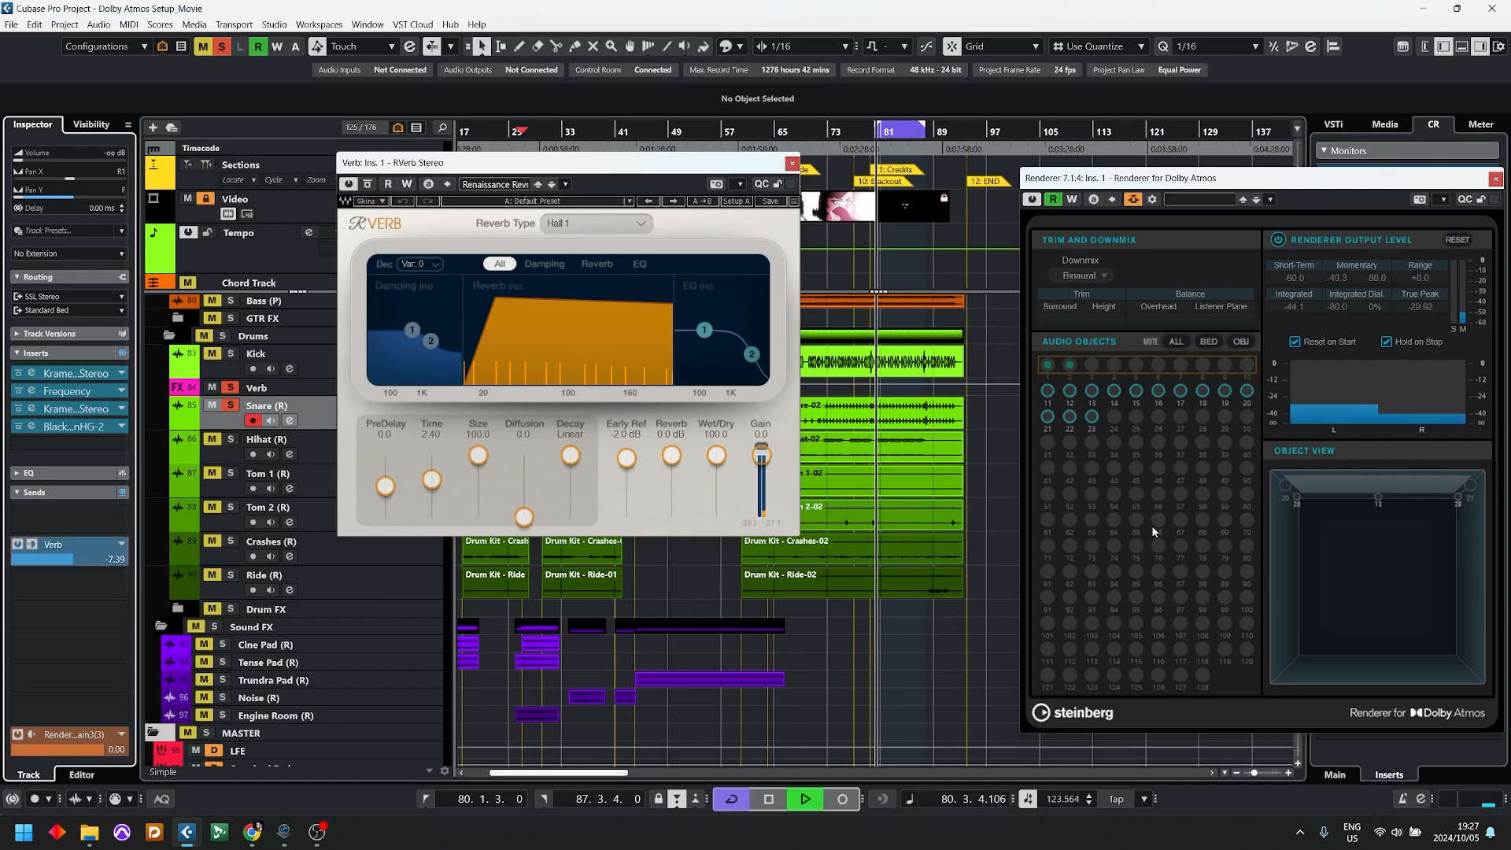
{"action": "key", "text": "space"}
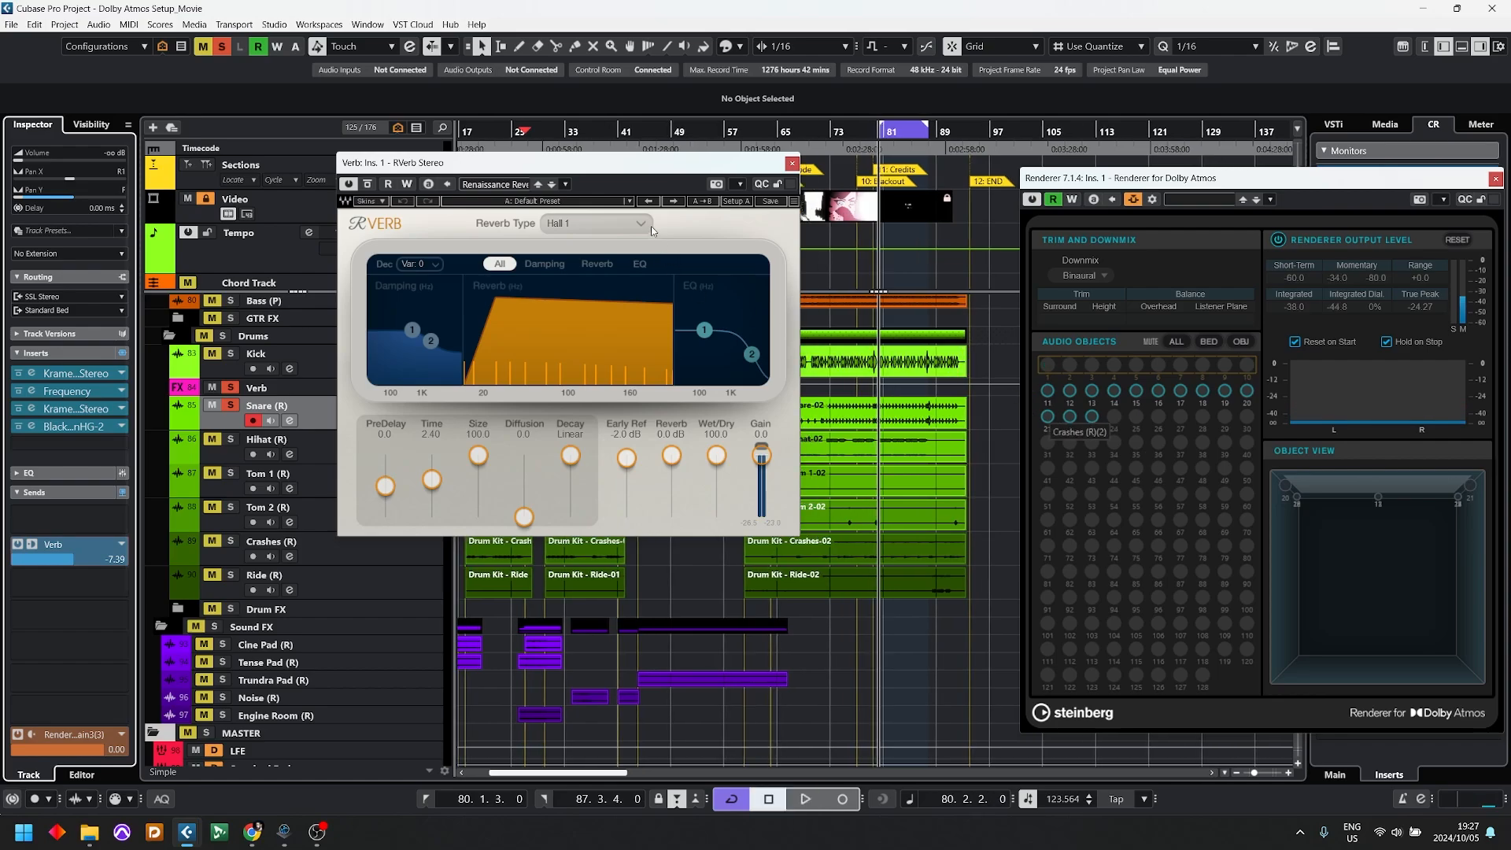
{"action": "left_click_drag", "start_coordinate": [590, 162], "coordinate": [742, 217]}
{"action": "left_click", "coordinate": [336, 391]}
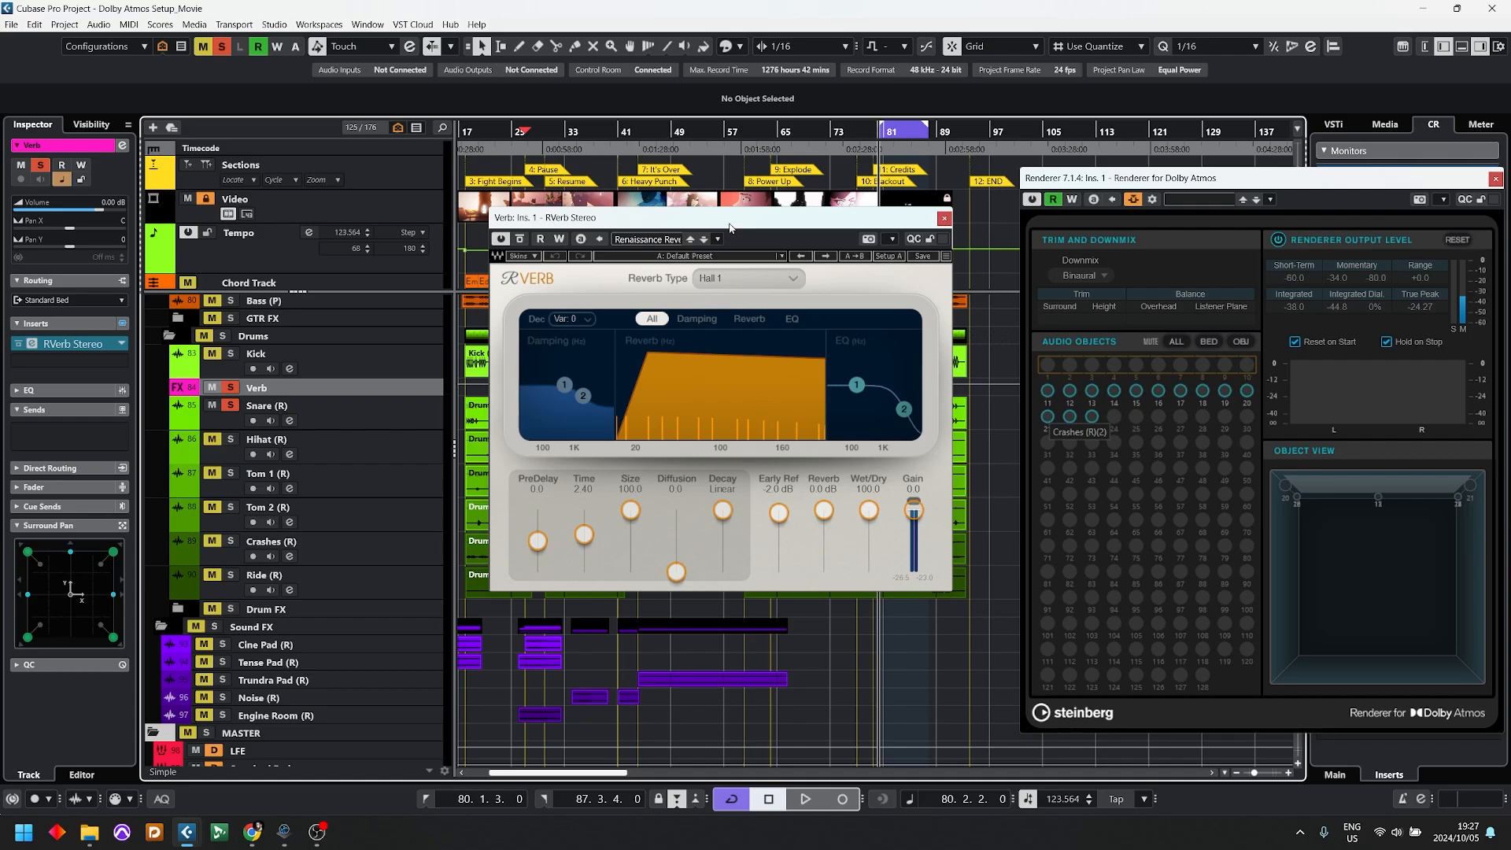
Step: Stop the snare reverb playback and move the reverb window aside
{"action": "key", "text": "space"}
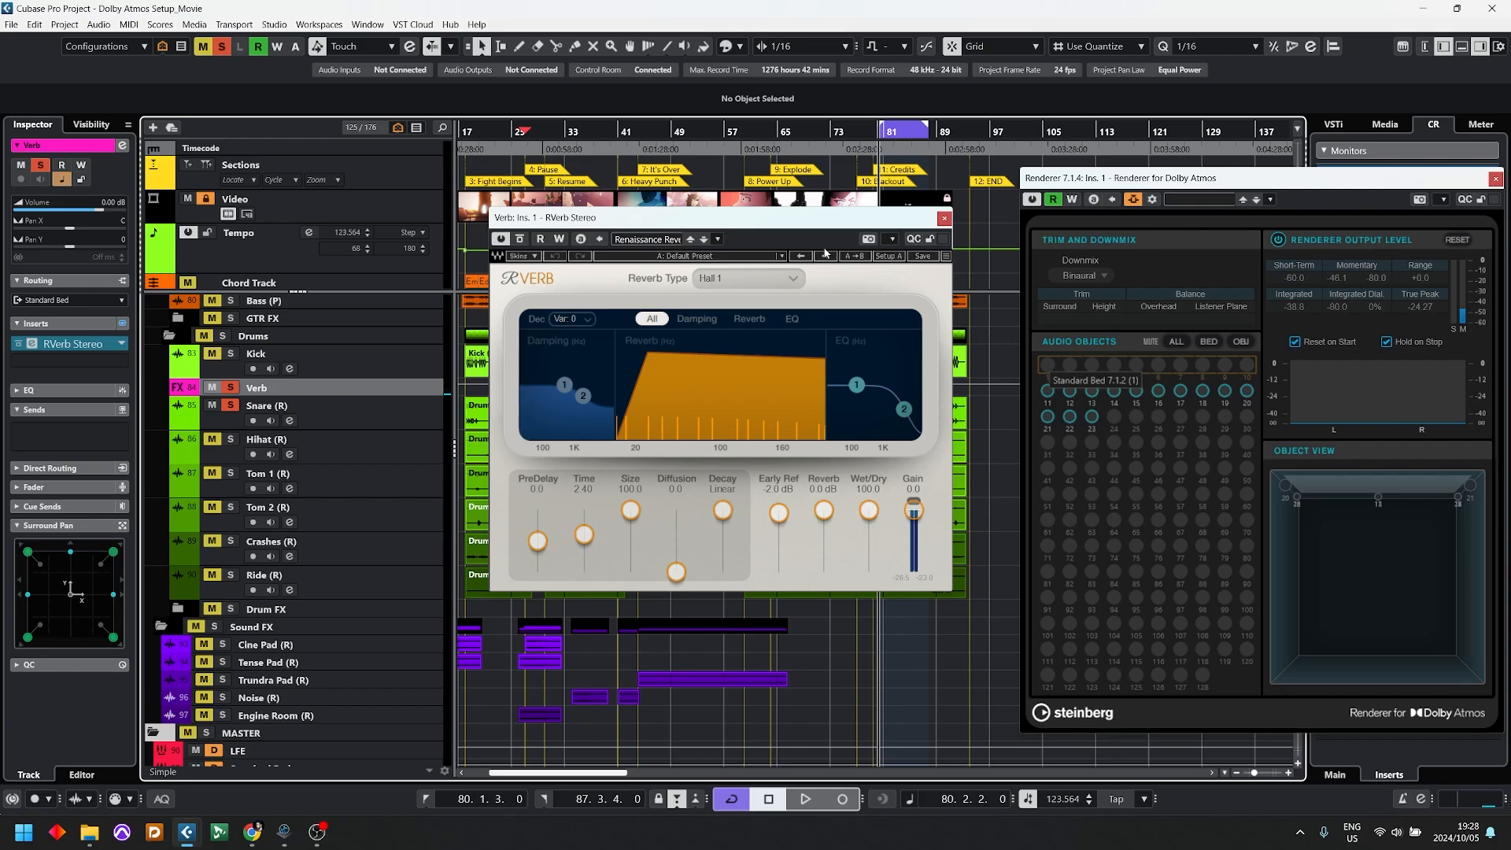
{"action": "left_click_drag", "start_coordinate": [629, 217], "coordinate": [294, 242]}
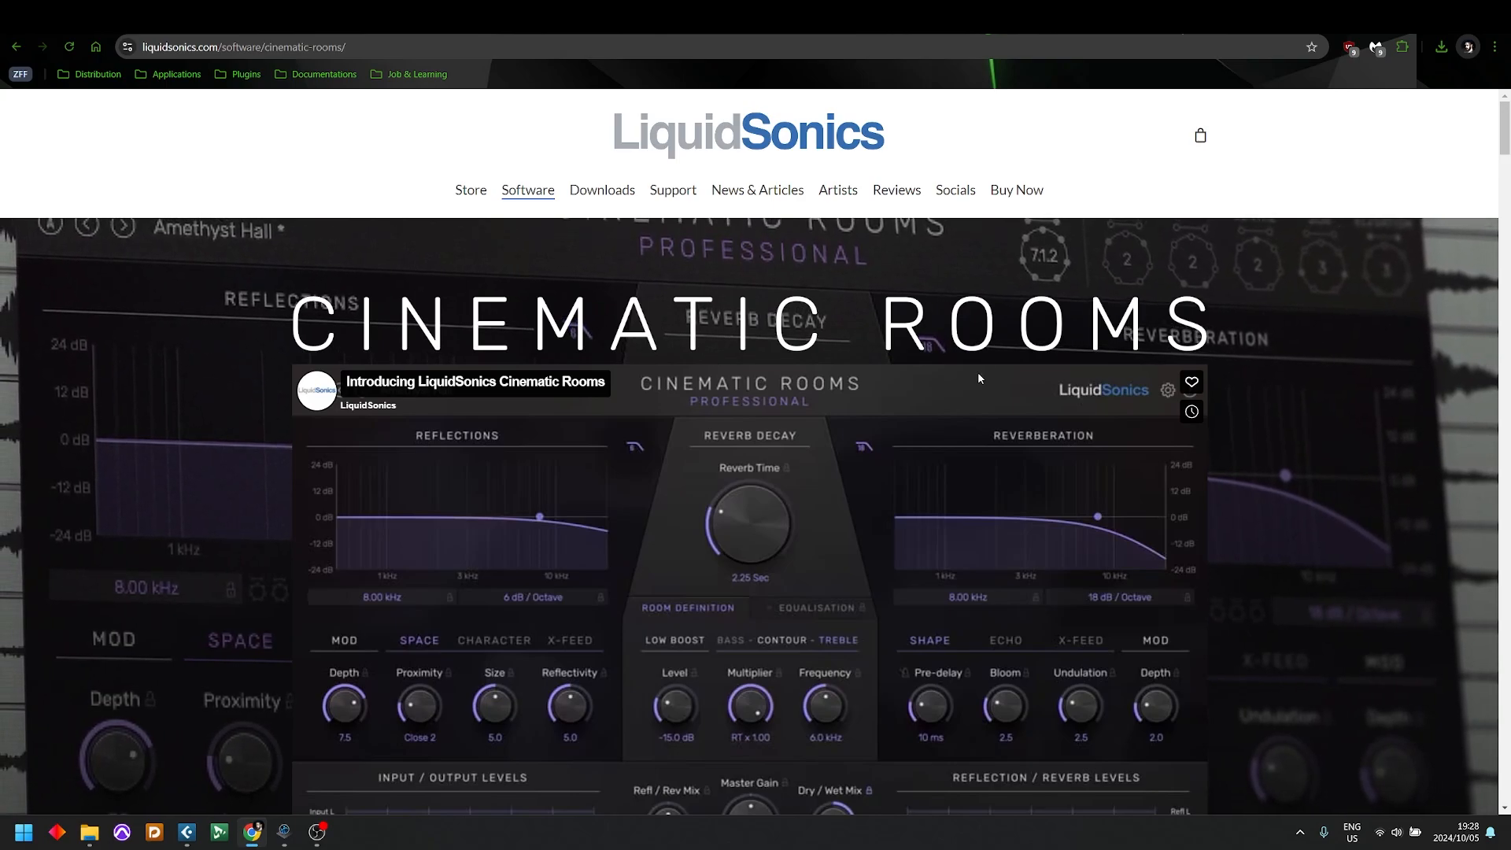
Step: On the LiquidSonics Cinematic Rooms page in the browser, read the reverb's description and highlight its maximum supported Atmos format
{"action": "scroll", "coordinate": [975, 372], "scroll_direction": "down", "scroll_amount": 4}
{"action": "scroll", "coordinate": [975, 379], "scroll_direction": "down", "scroll_amount": 8}
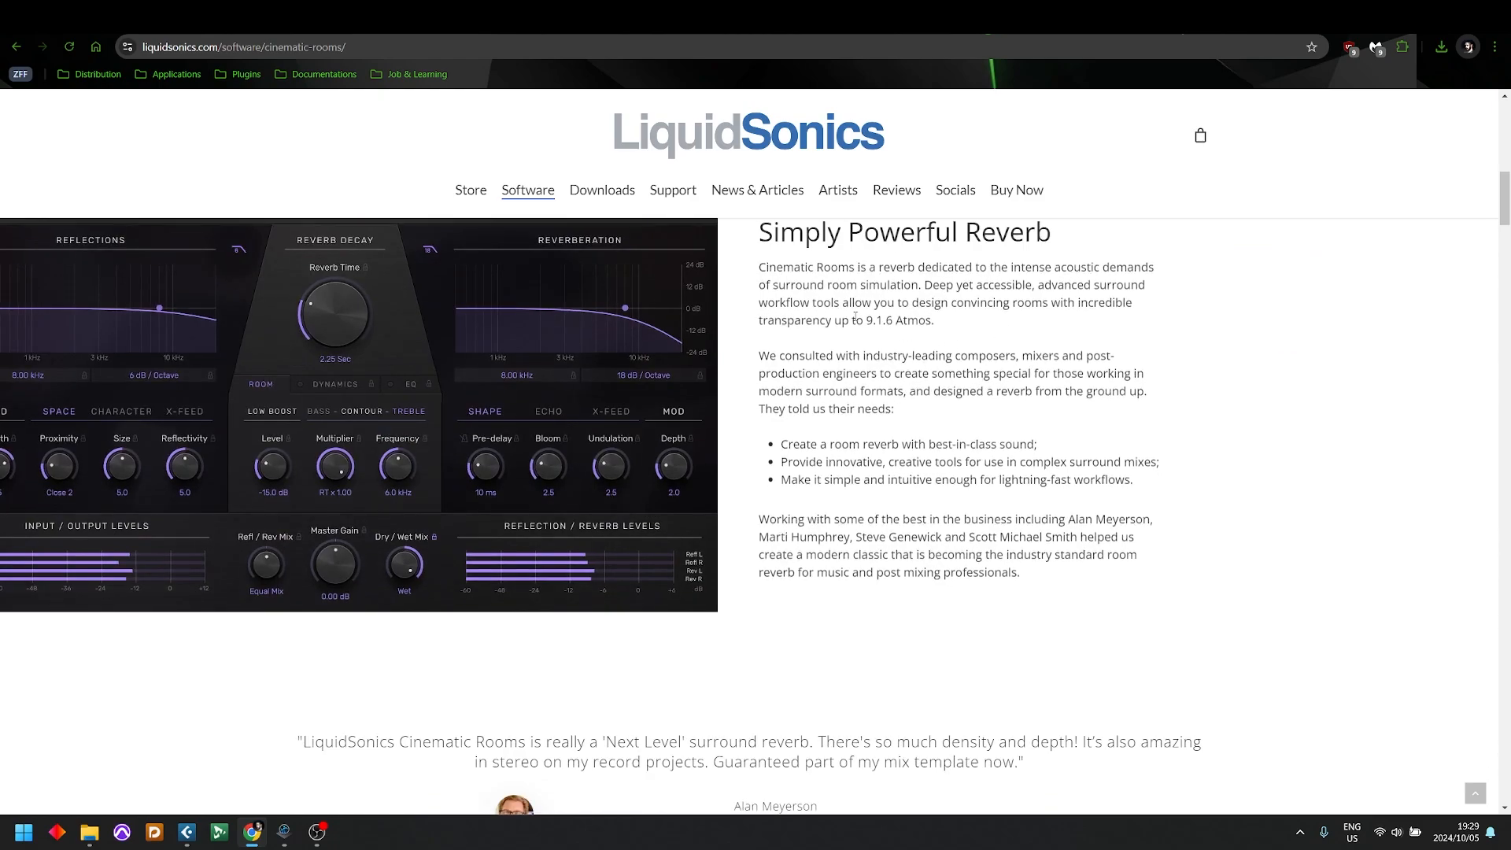
{"action": "left_click_drag", "start_coordinate": [855, 321], "coordinate": [930, 328]}
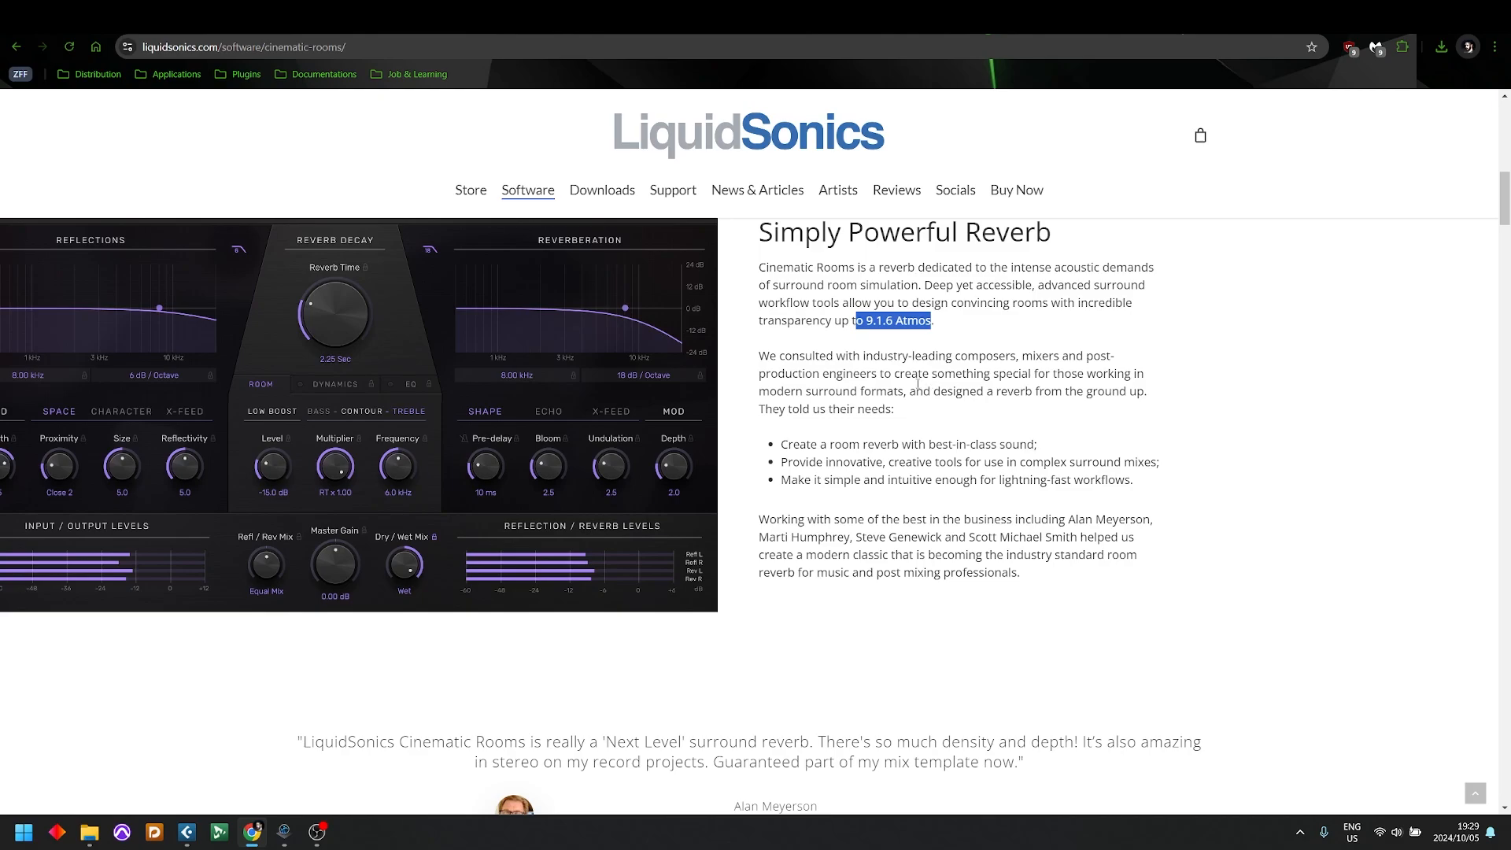
{"action": "scroll", "coordinate": [913, 472], "scroll_direction": "up", "scroll_amount": 5}
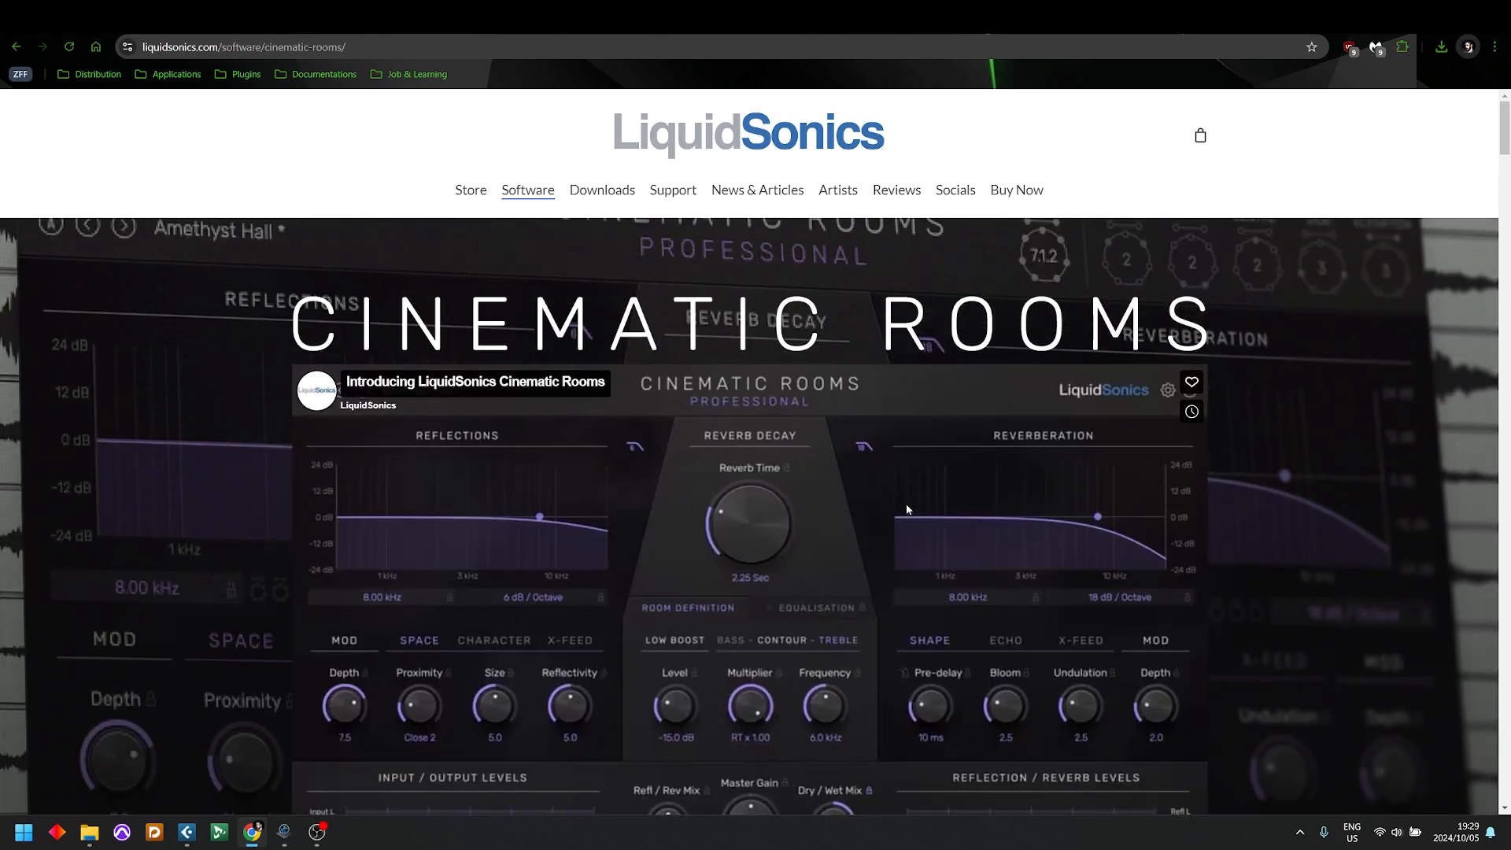
Step: Put Cinematic Rooms Professional in the basket to check its price, and look up the price of Fiedler Audio's Spacelab Ignition
{"action": "mouse_move", "coordinate": [1023, 195]}
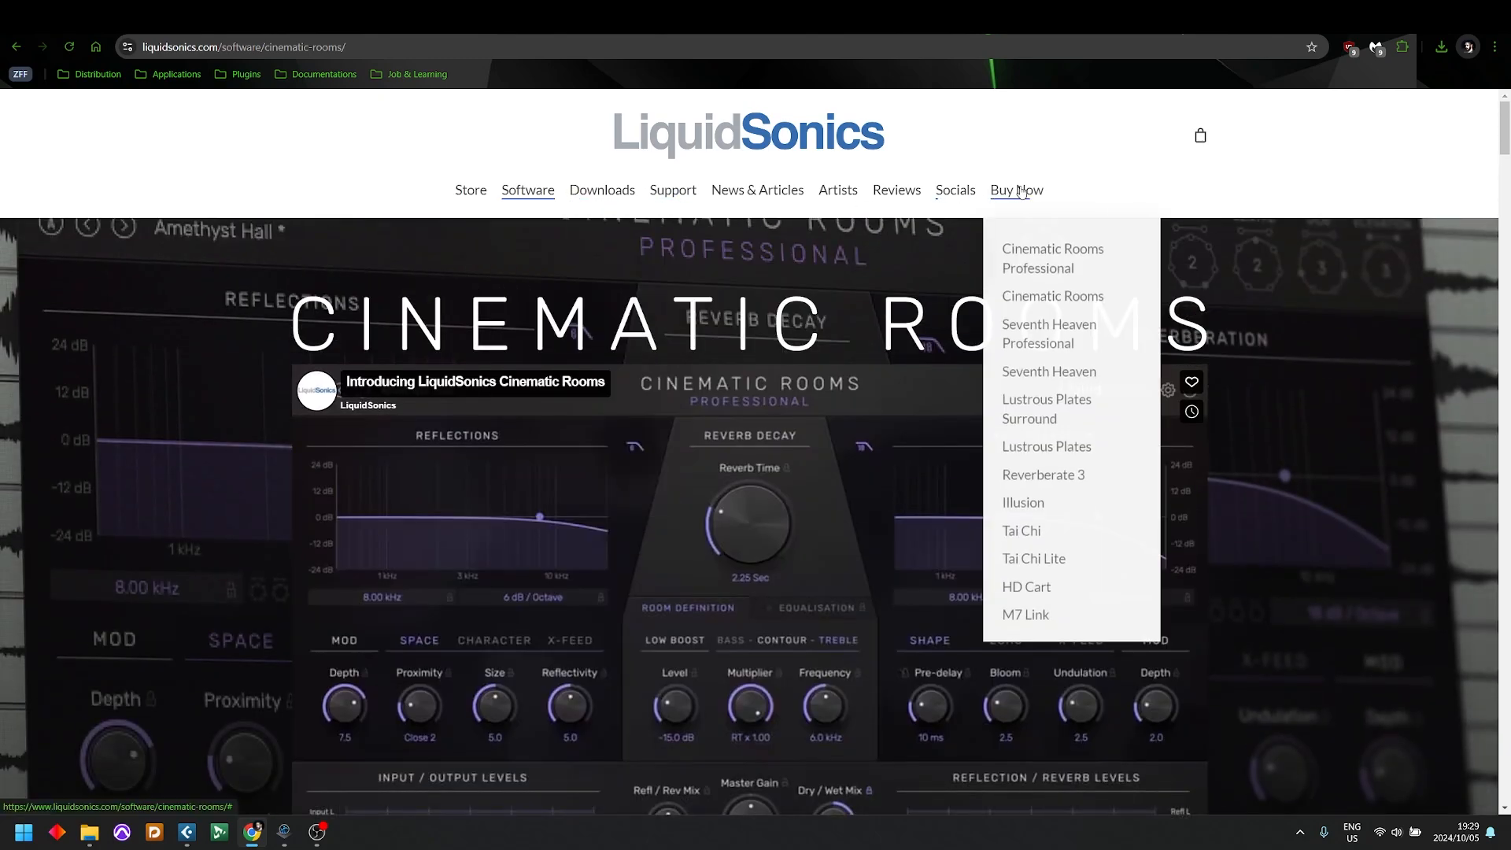
{"action": "left_click", "coordinate": [1032, 252]}
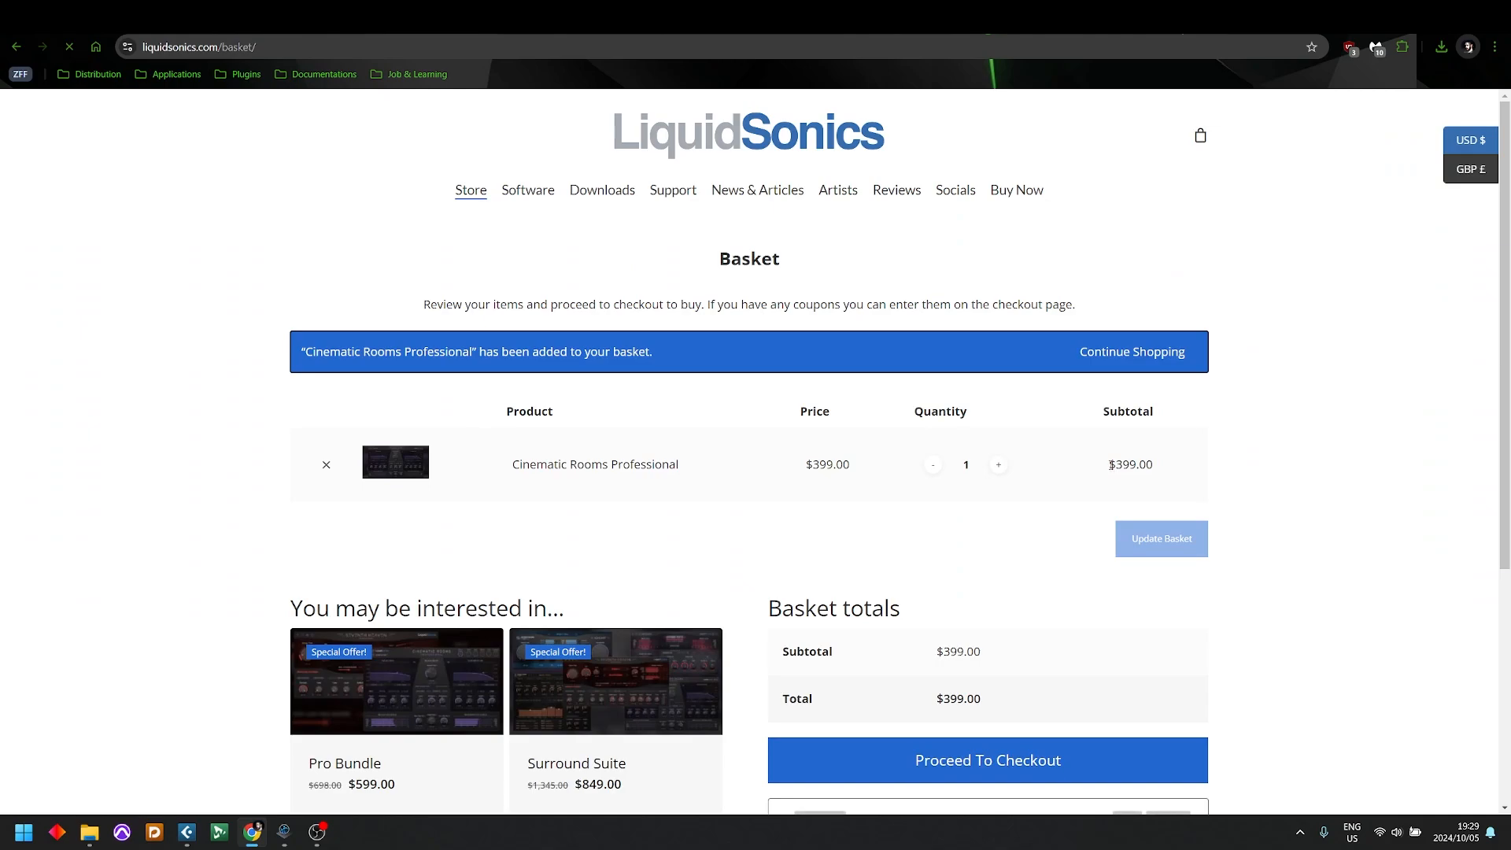
{"action": "left_click_drag", "start_coordinate": [1109, 465], "coordinate": [1207, 499]}
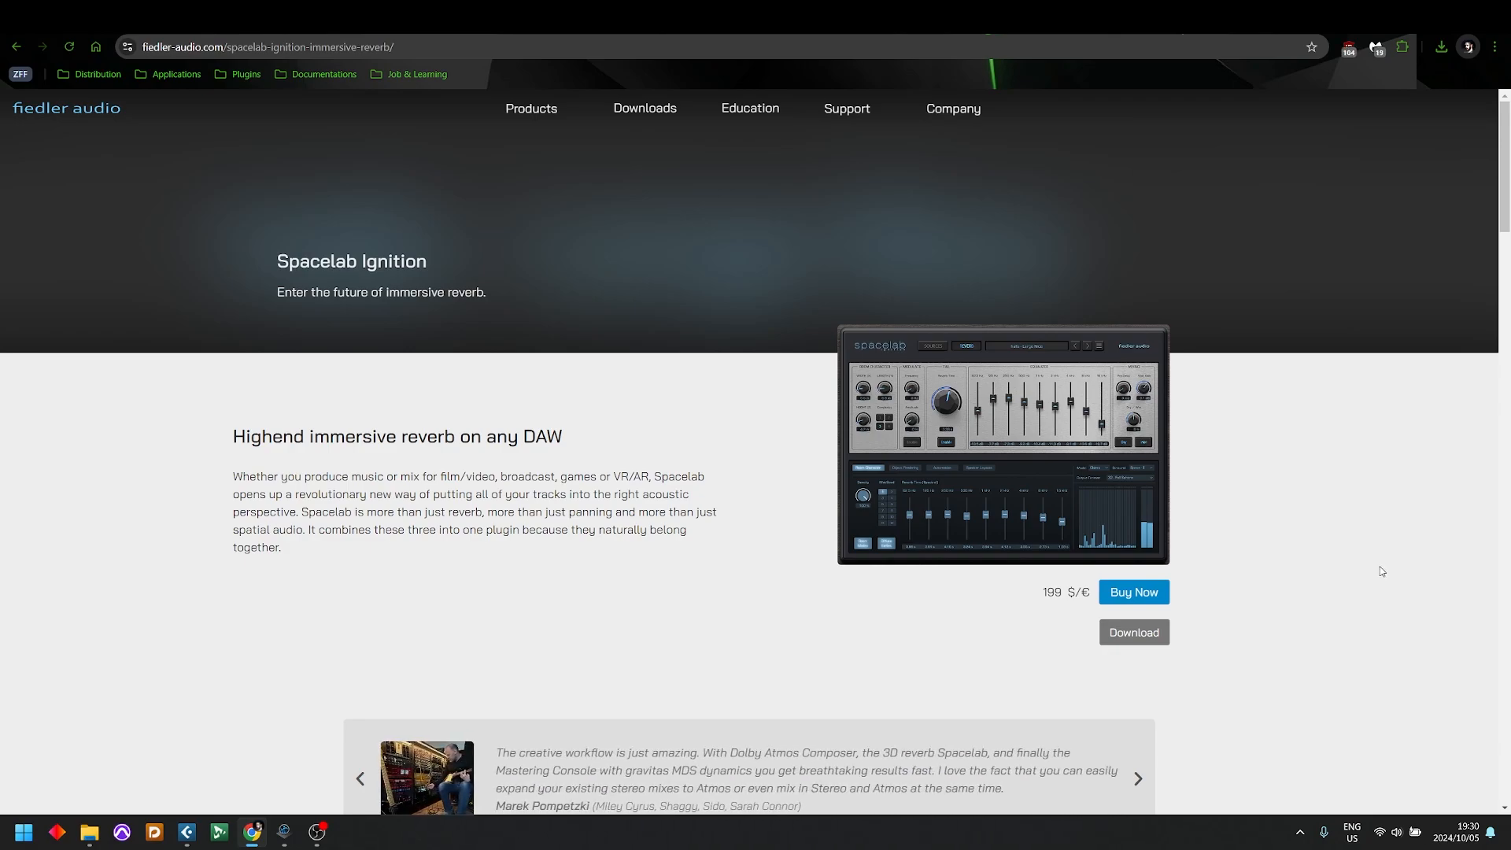
{"action": "left_click_drag", "start_coordinate": [1078, 595], "coordinate": [1040, 596]}
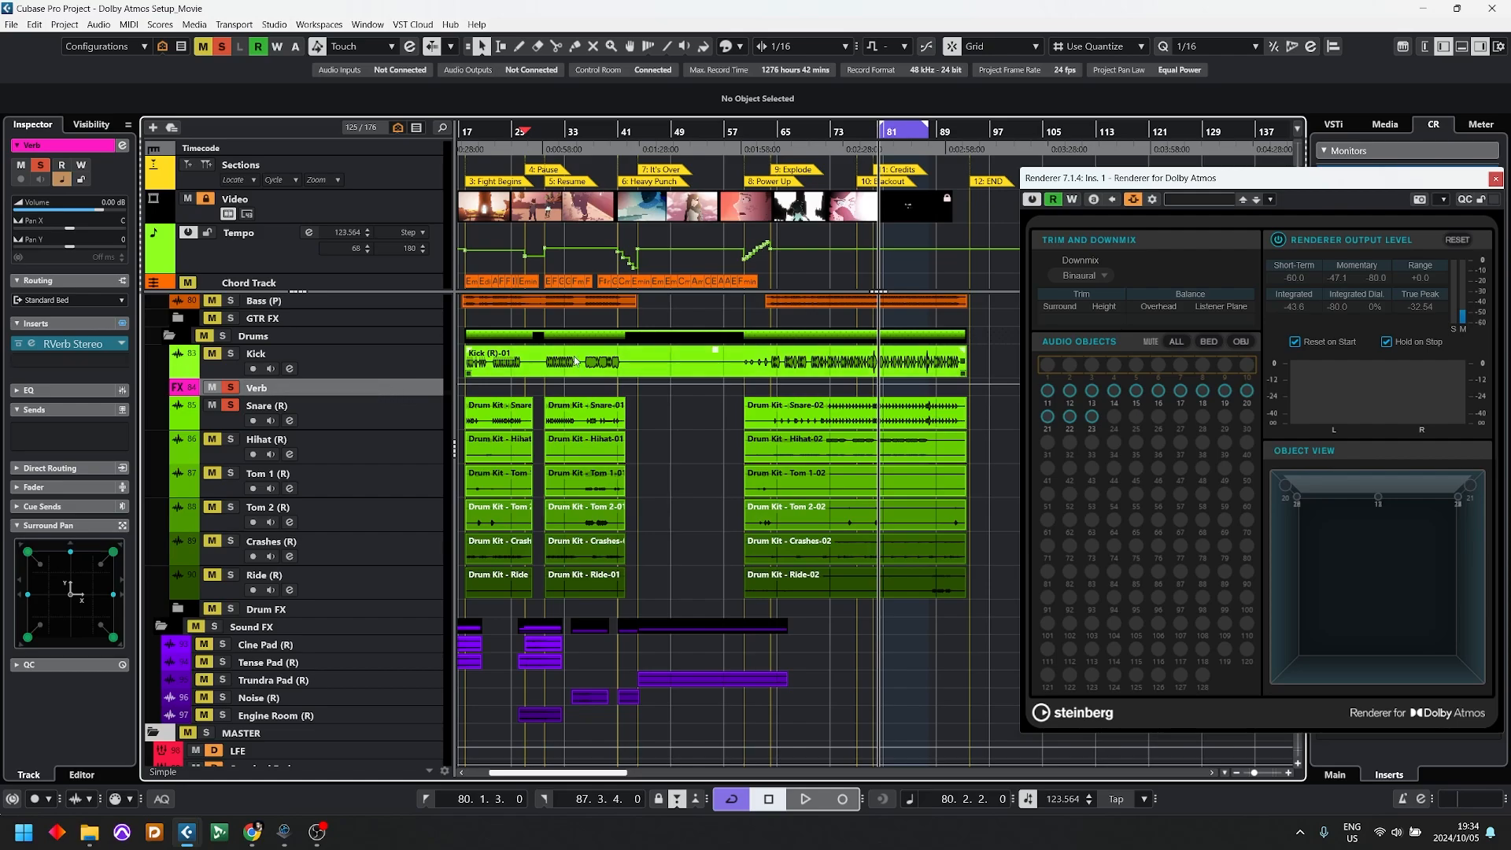
Step: Add an effect track named Verb 2 below Verb with RVerb Stereo in a 3OA configuration routed to Standard Bed, and reposition its reverb window
{"action": "double_click", "coordinate": [249, 388]}
{"action": "key", "text": "t"}
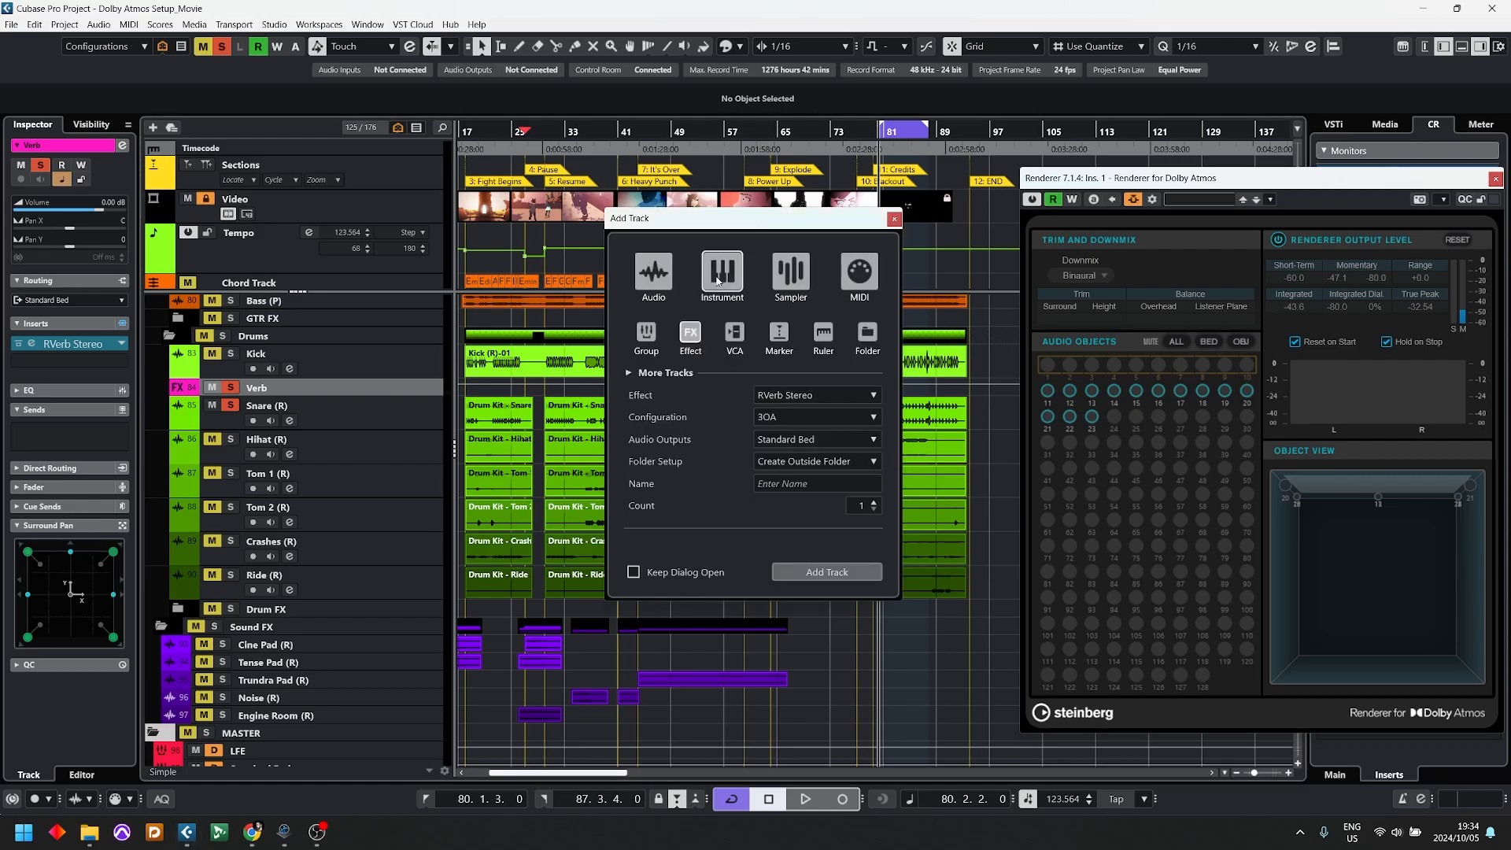
{"action": "left_click_drag", "start_coordinate": [712, 225], "coordinate": [583, 229]}
{"action": "left_click", "coordinate": [681, 422]}
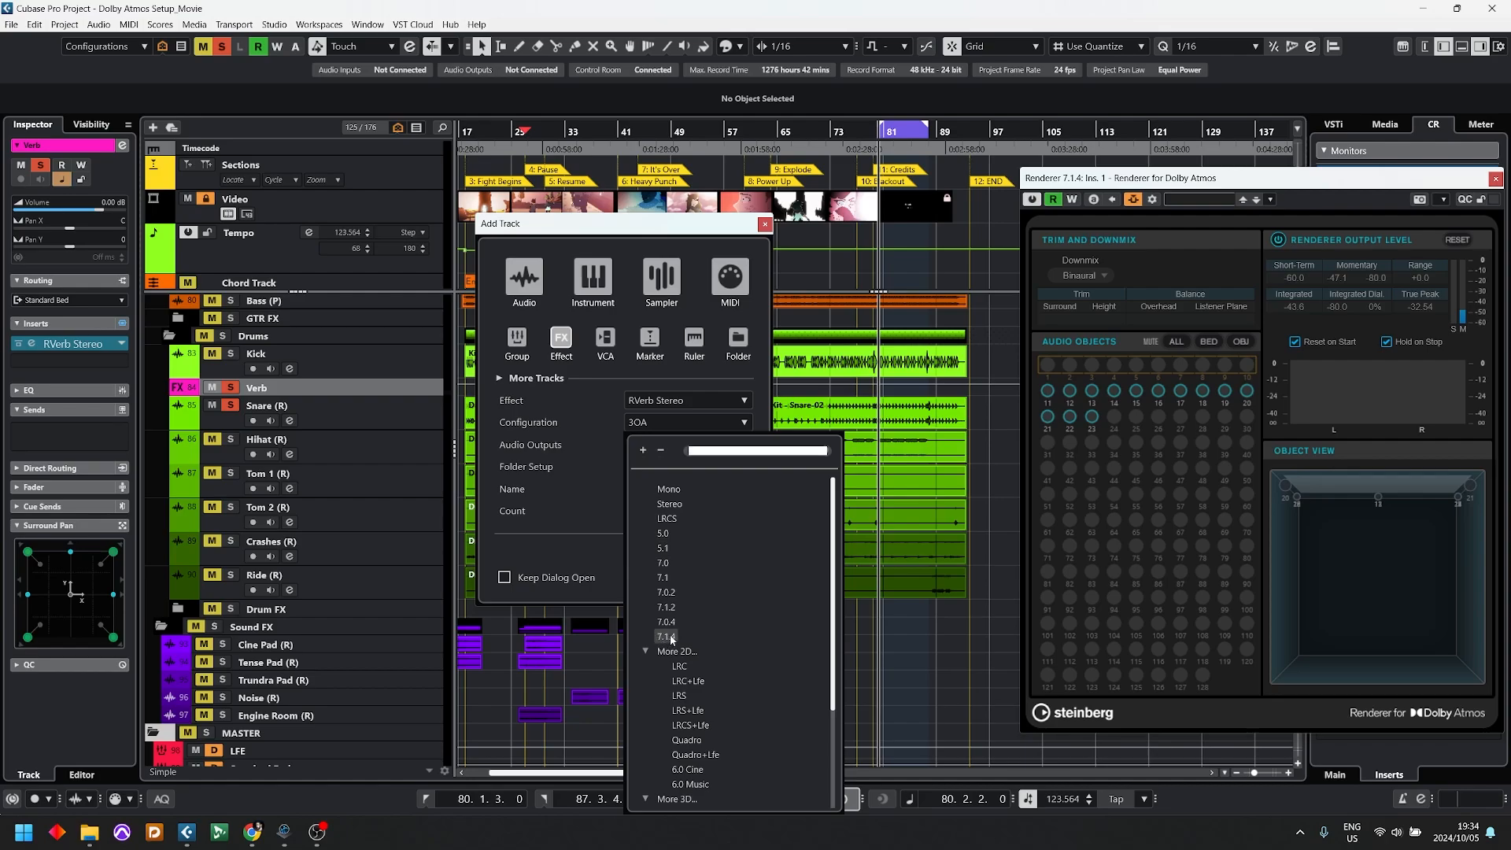
{"action": "scroll", "coordinate": [685, 636], "scroll_direction": "down", "scroll_amount": 2}
{"action": "scroll", "coordinate": [684, 636], "scroll_direction": "down", "scroll_amount": 2}
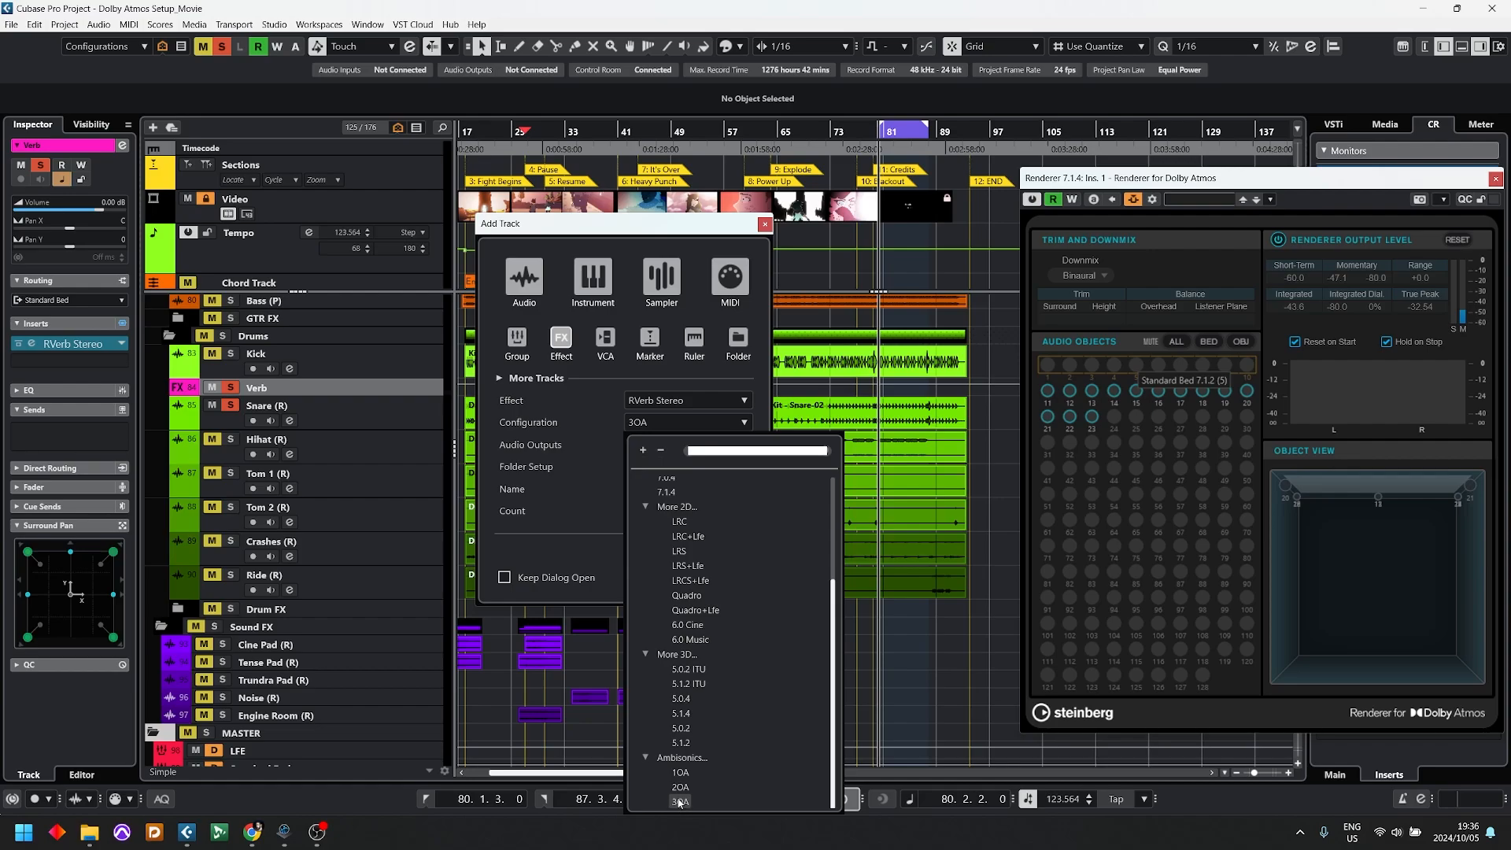
{"action": "left_click", "coordinate": [679, 802]}
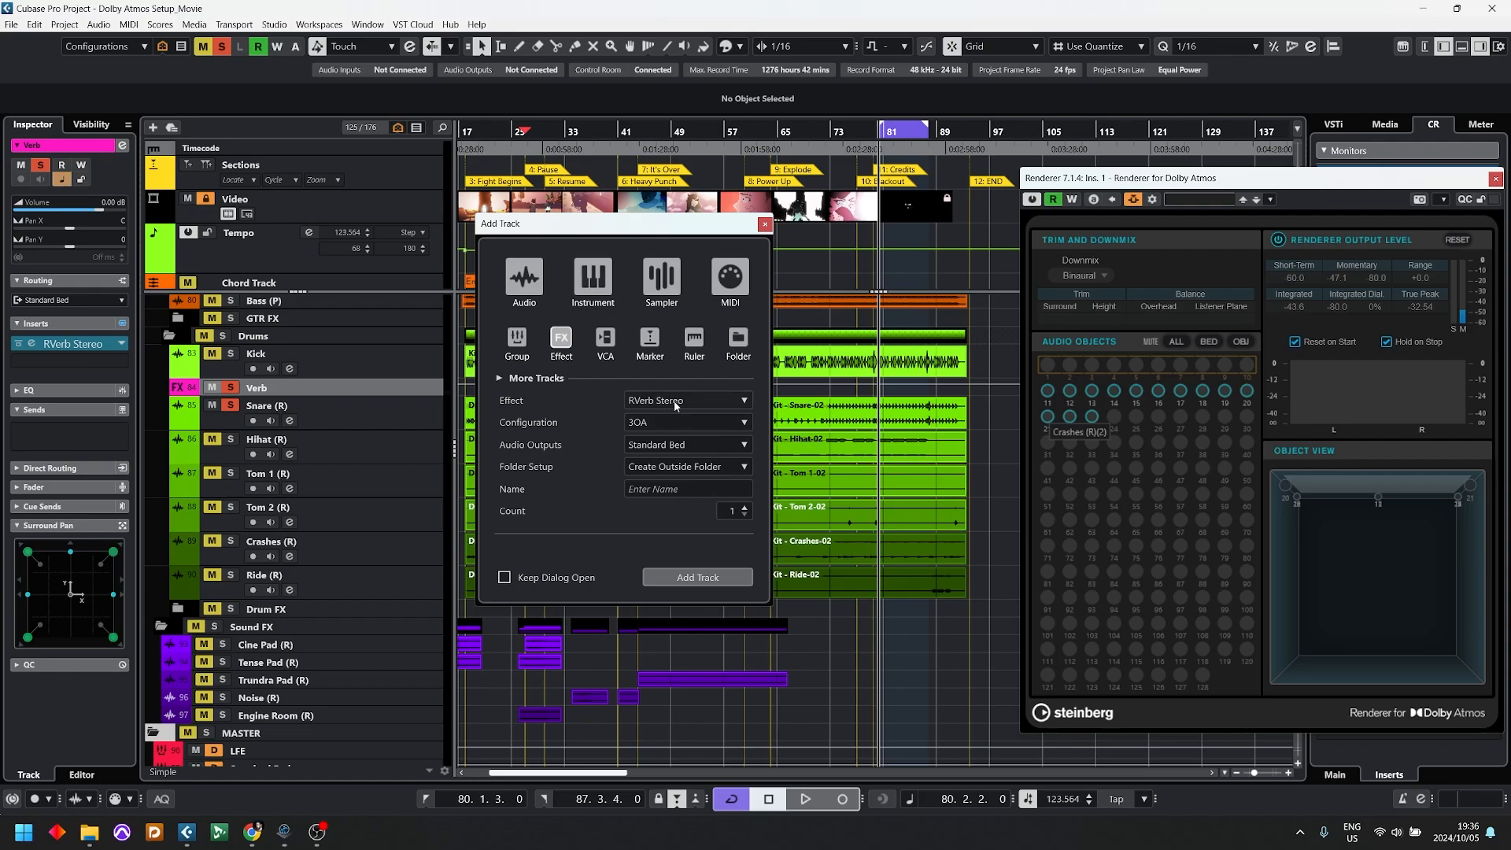
{"action": "left_click", "coordinate": [675, 486]}
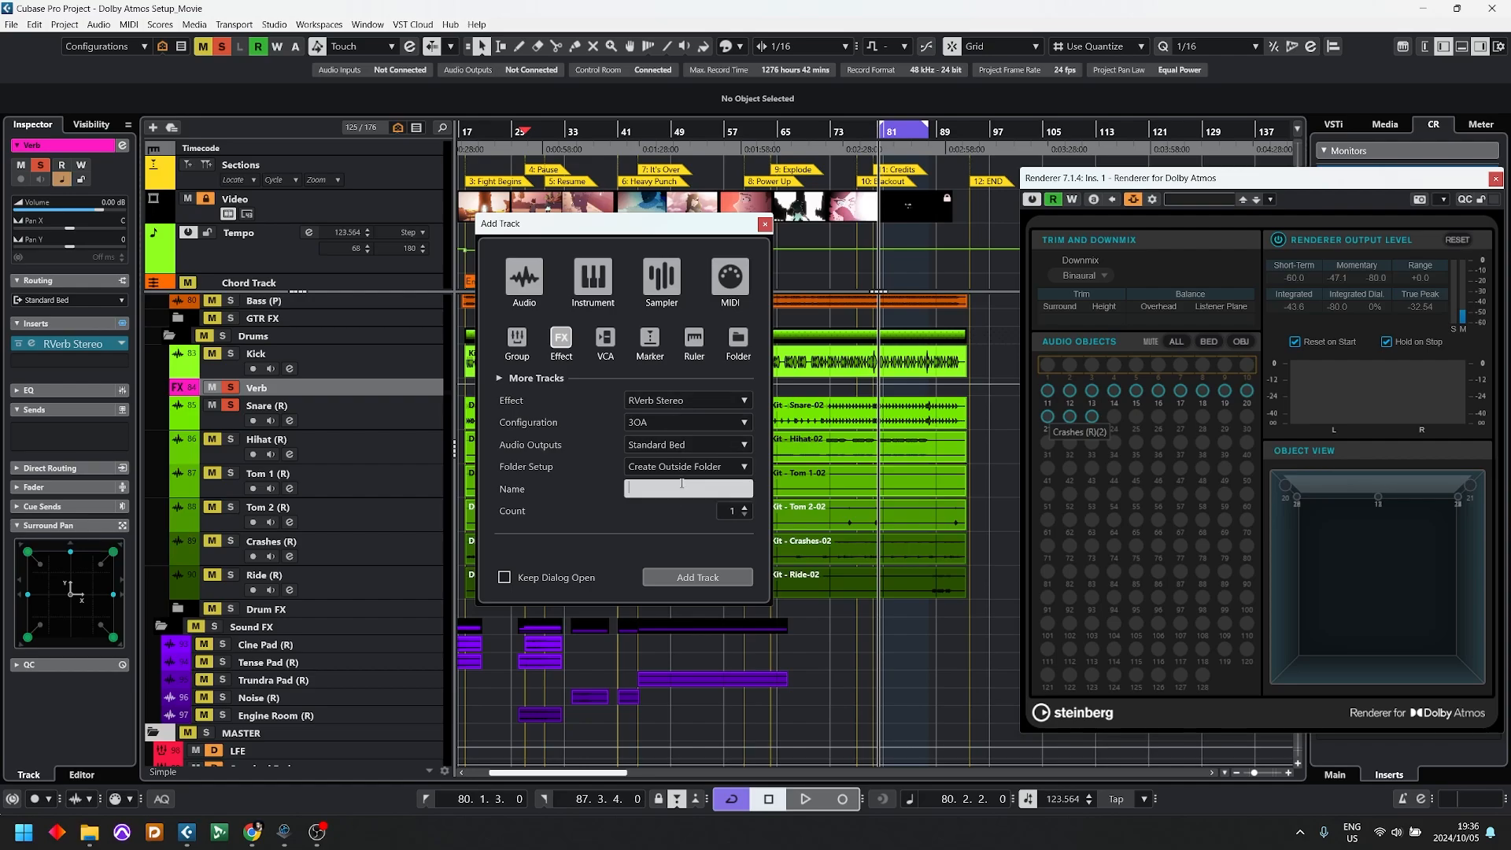
{"action": "type", "text": "Verb 2"}
{"action": "left_click", "coordinate": [707, 578]}
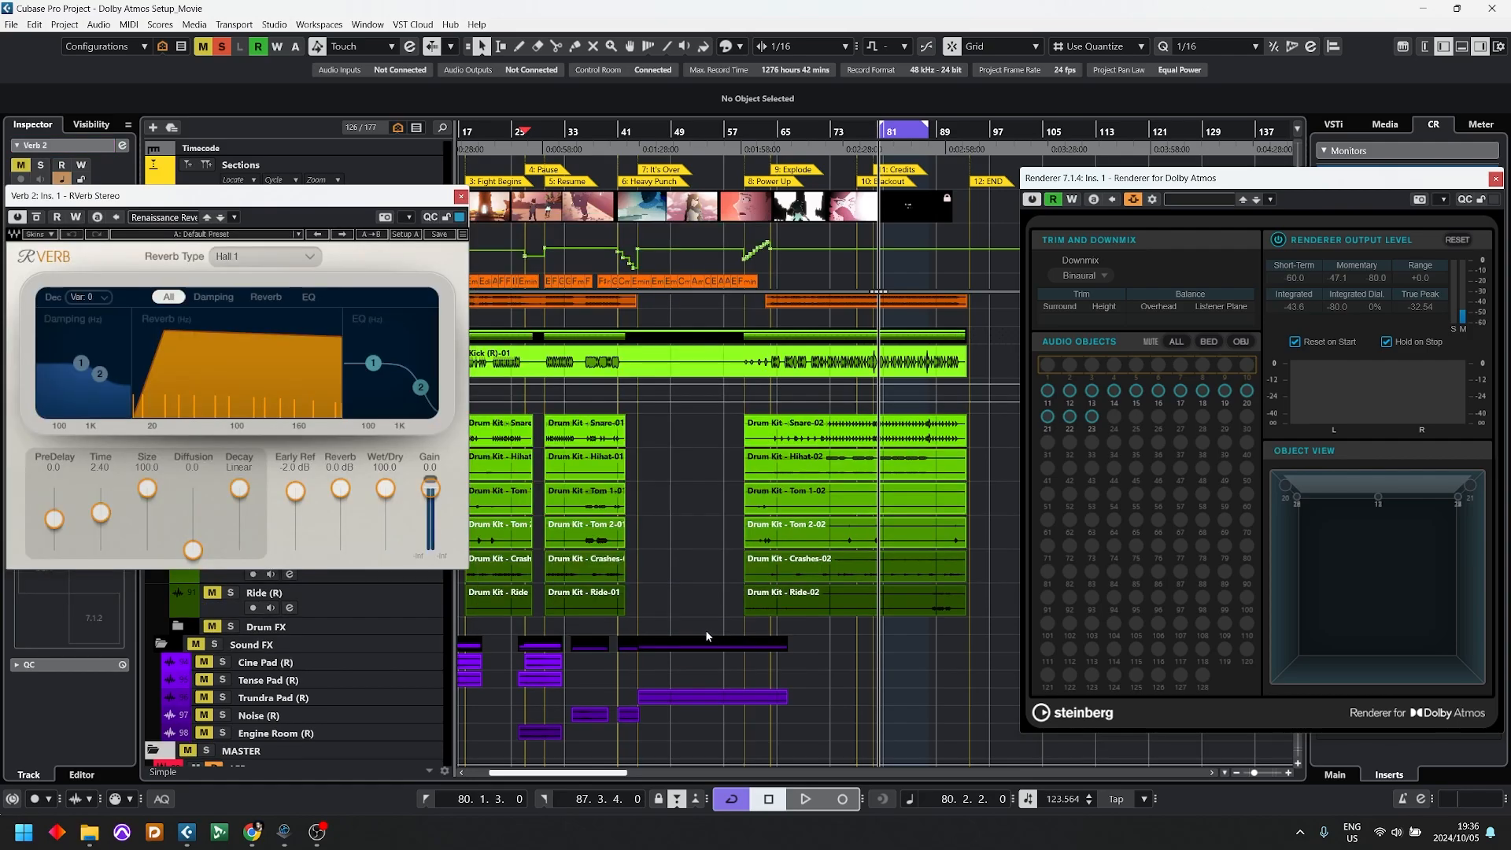
{"action": "left_click_drag", "start_coordinate": [287, 197], "coordinate": [704, 219]}
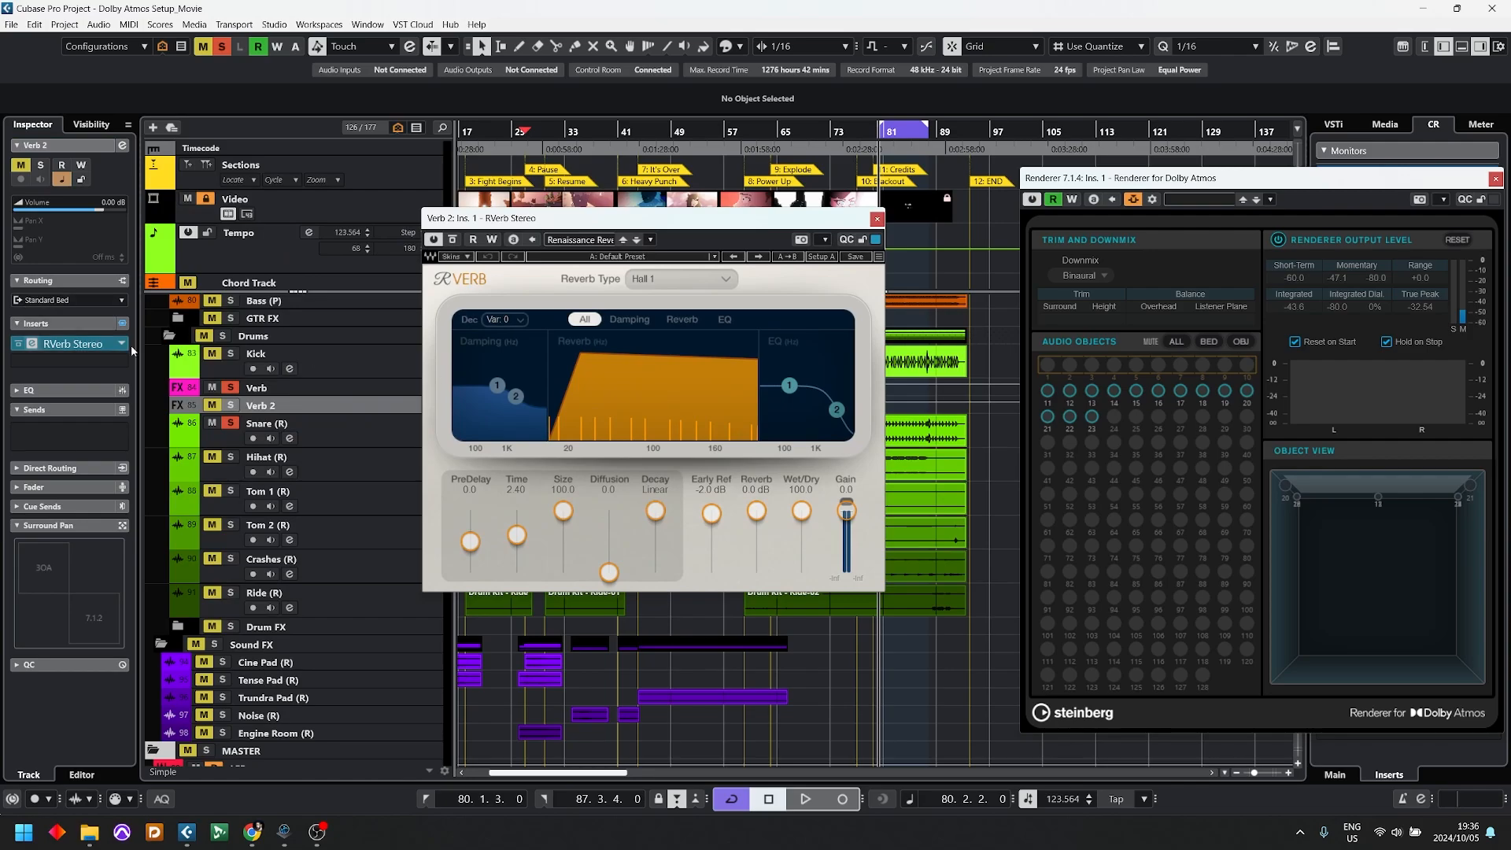
Step: On the Snare track, assign an active pre-fader send to Verb 2 and set its level to about -7.67
{"action": "left_click", "coordinate": [232, 406]}
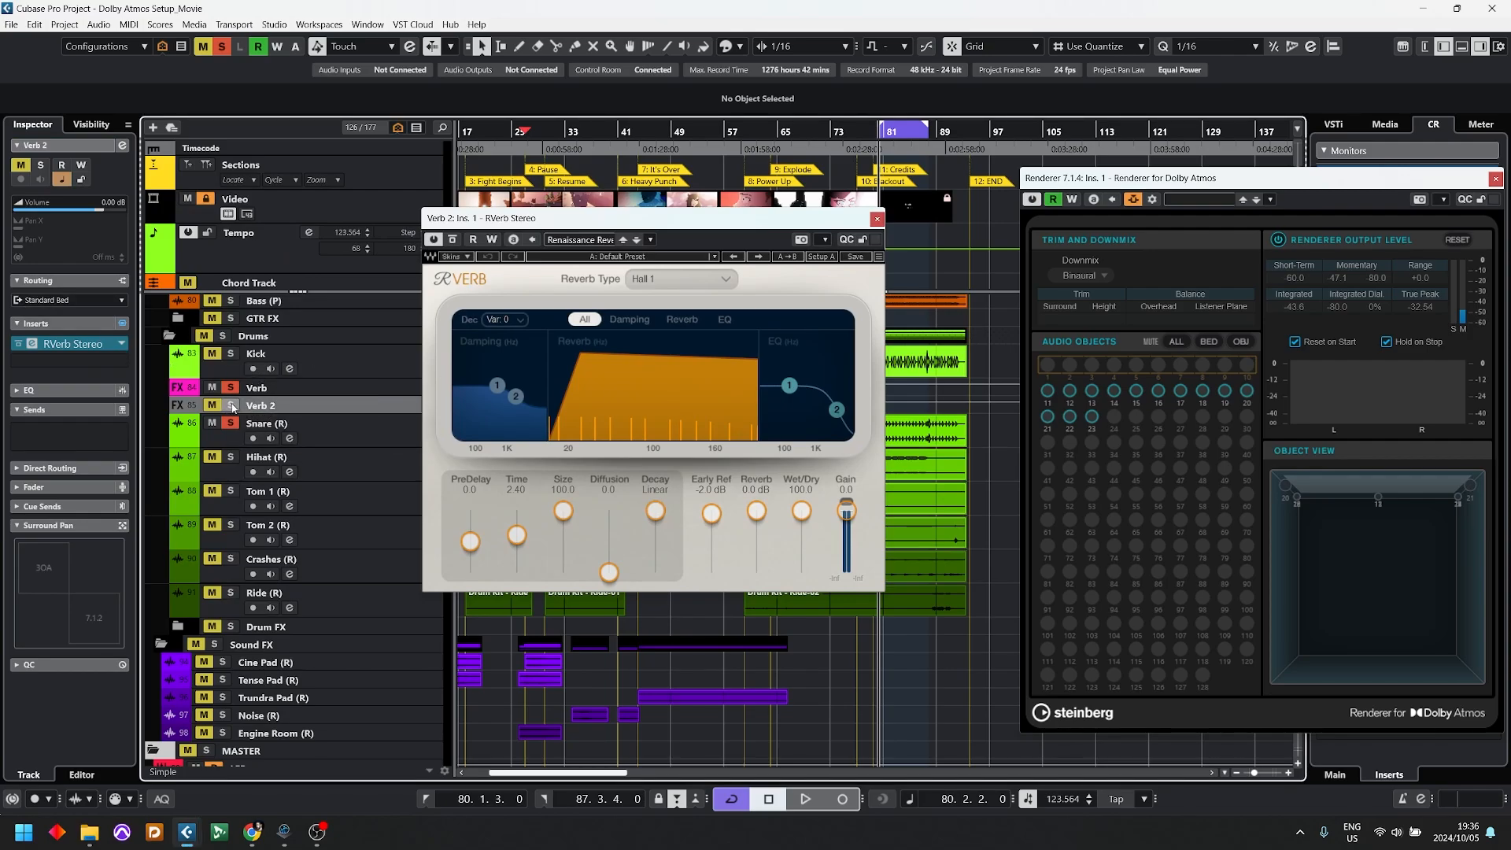
{"action": "left_click", "coordinate": [357, 438]}
{"action": "left_click", "coordinate": [79, 588]}
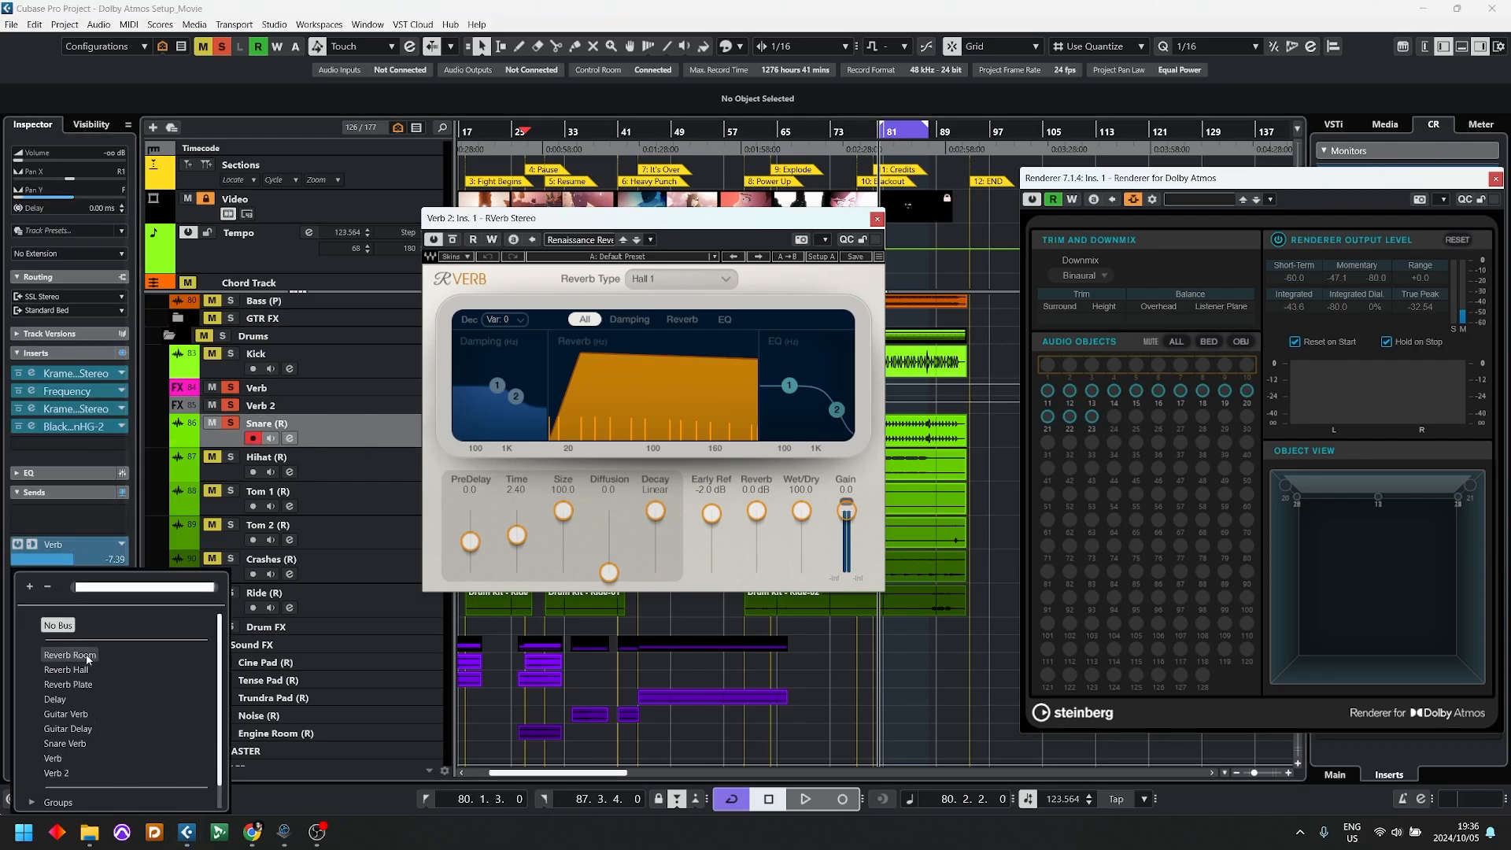
{"action": "left_click", "coordinate": [57, 778]}
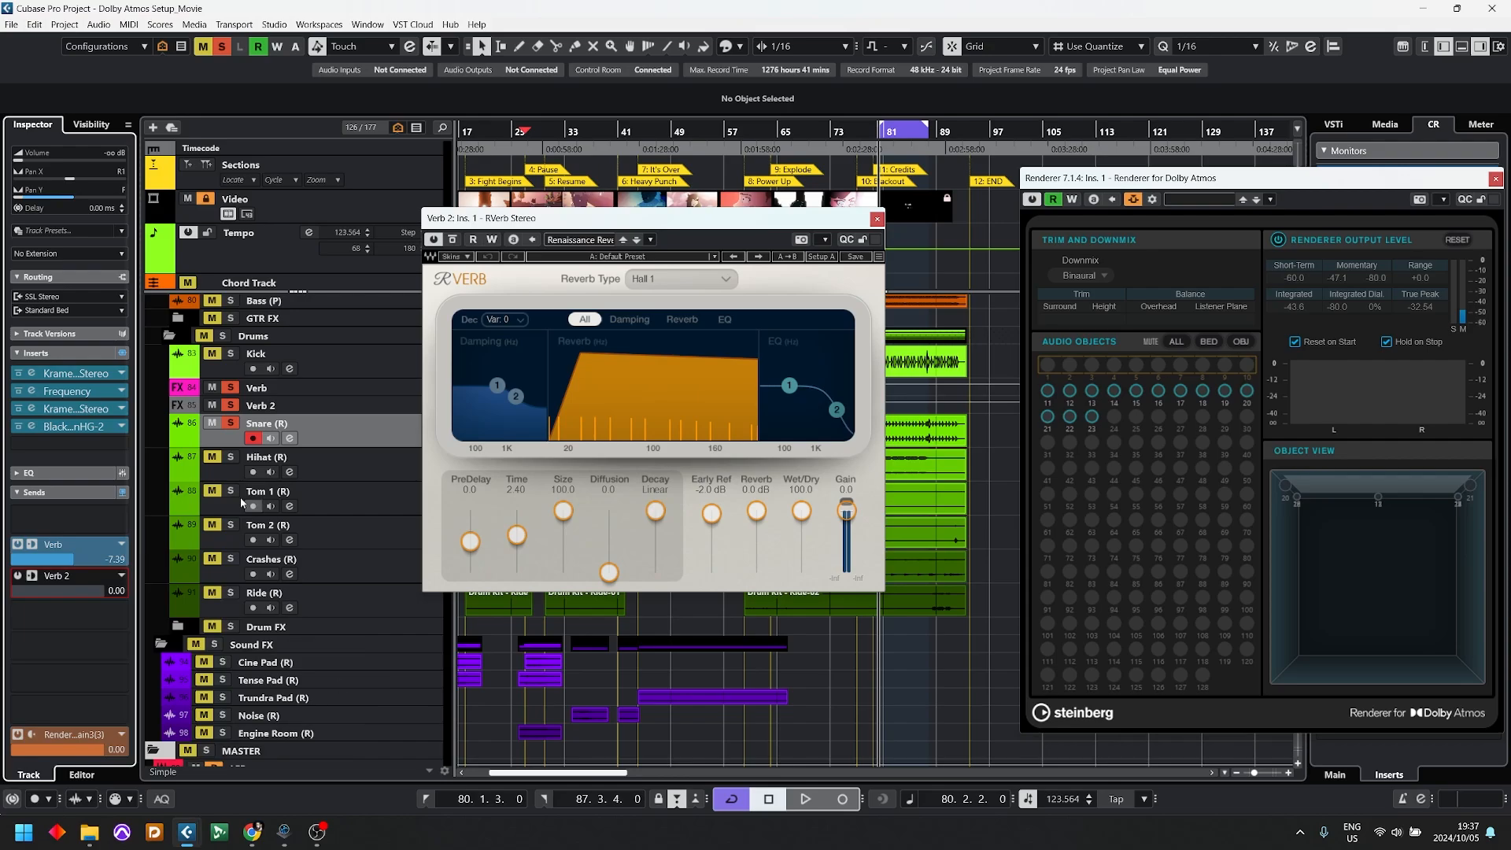
{"action": "left_click", "coordinate": [32, 577]}
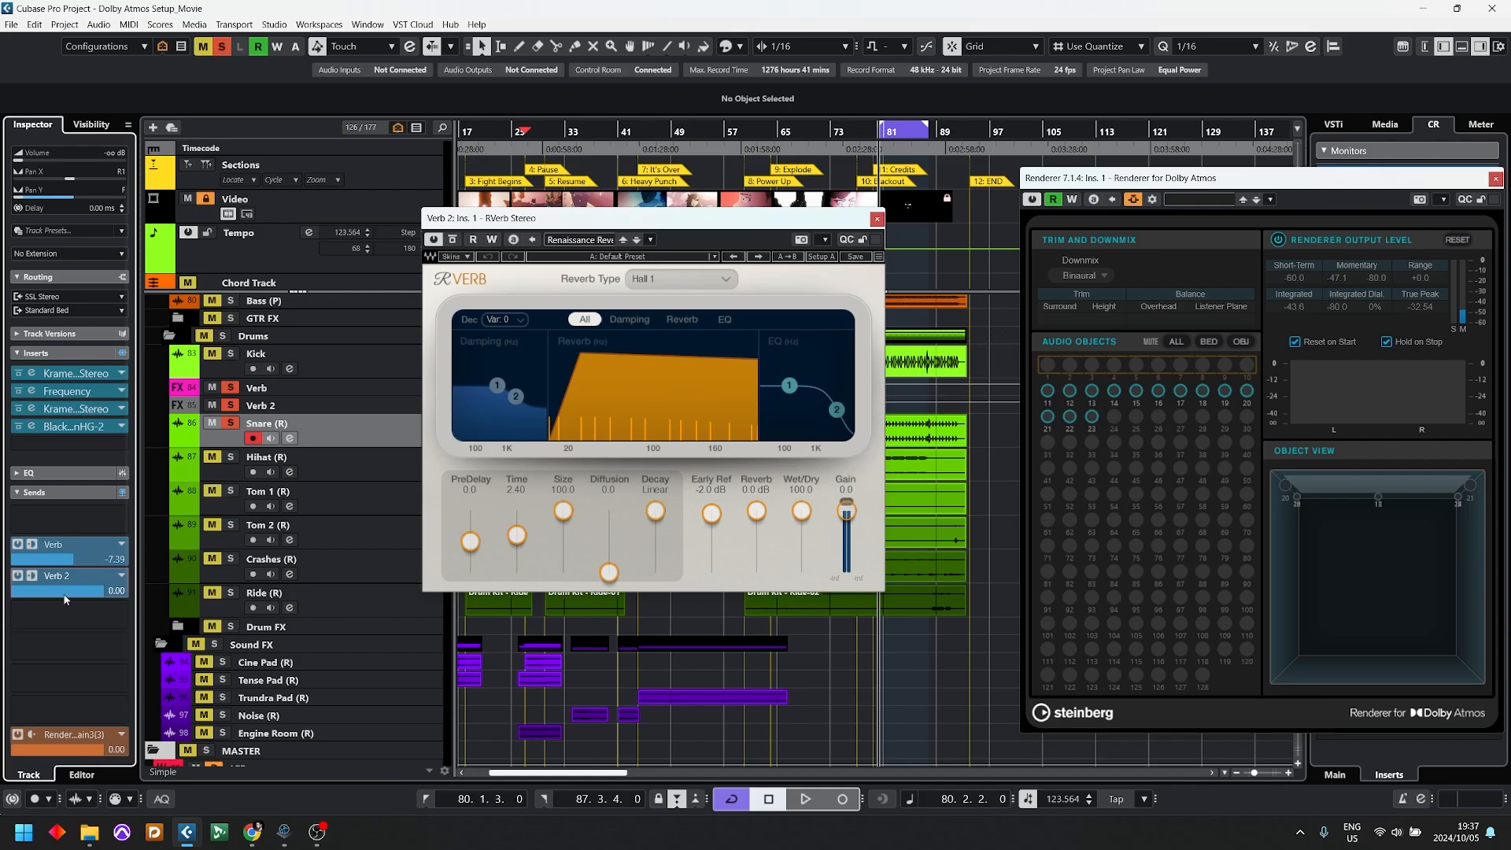
{"action": "left_click_drag", "start_coordinate": [98, 597], "coordinate": [72, 597]}
Step: Compare snare reverb playback by switching the solo from Verb to Verb 2, and raise the Verb 2 send level to about -2.11
{"action": "key", "text": "space"}
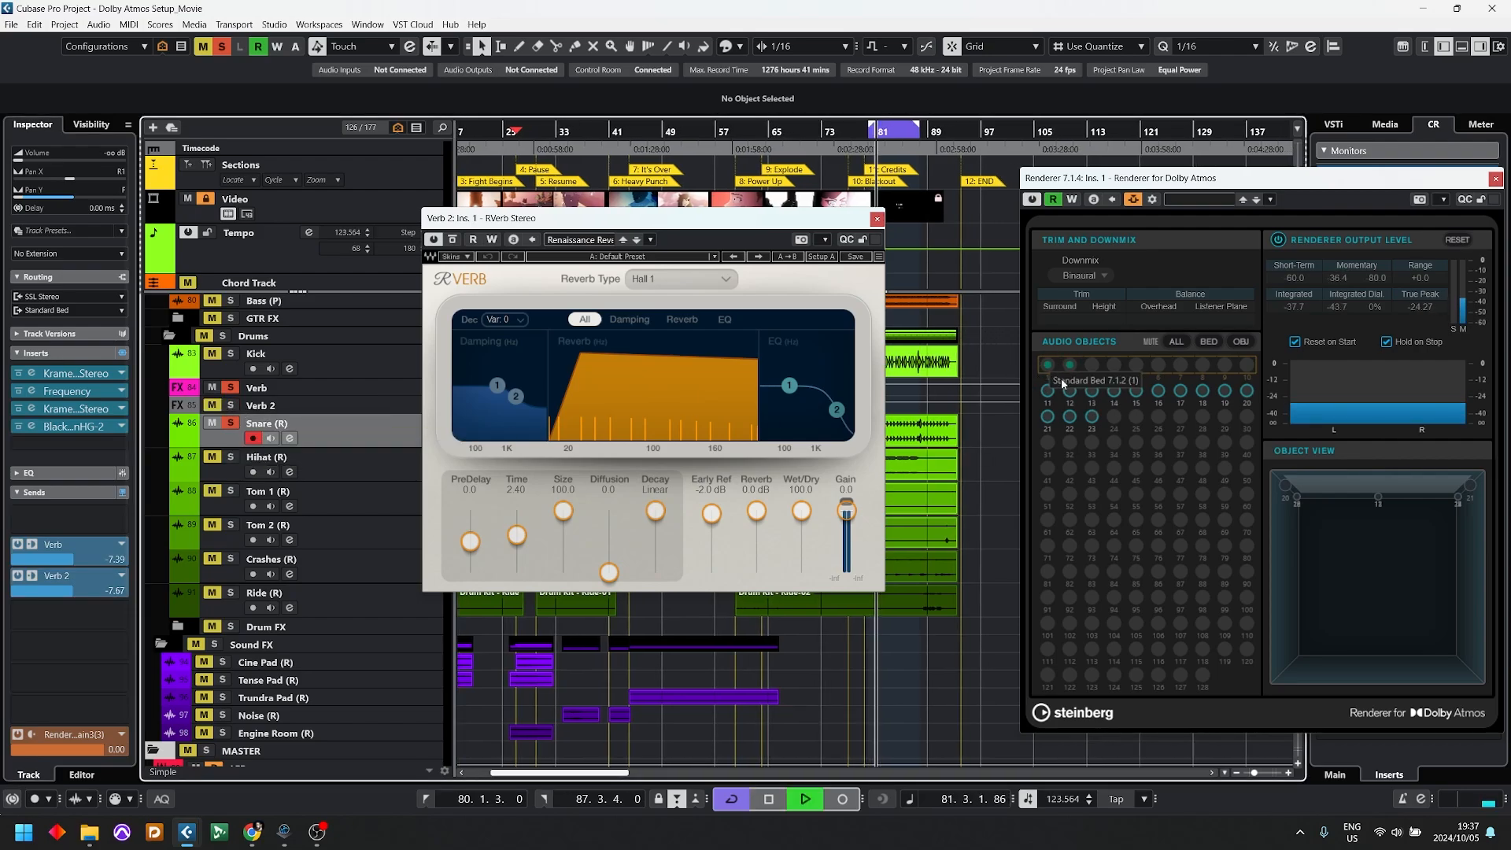
{"action": "key", "text": "space"}
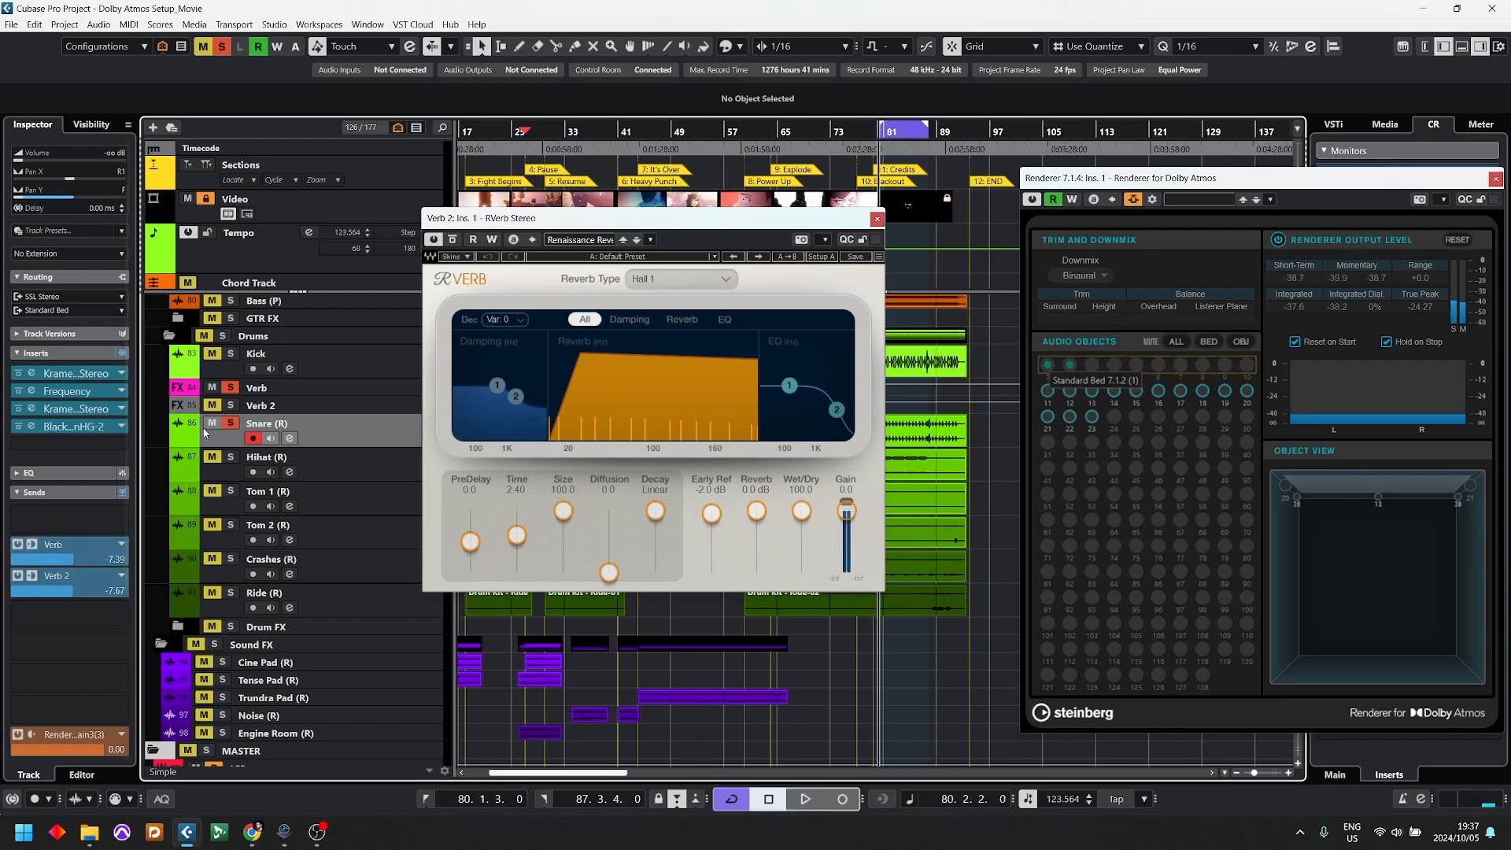
{"action": "left_click", "coordinate": [229, 405]}
{"action": "left_click", "coordinate": [229, 387]}
{"action": "key", "text": "space"}
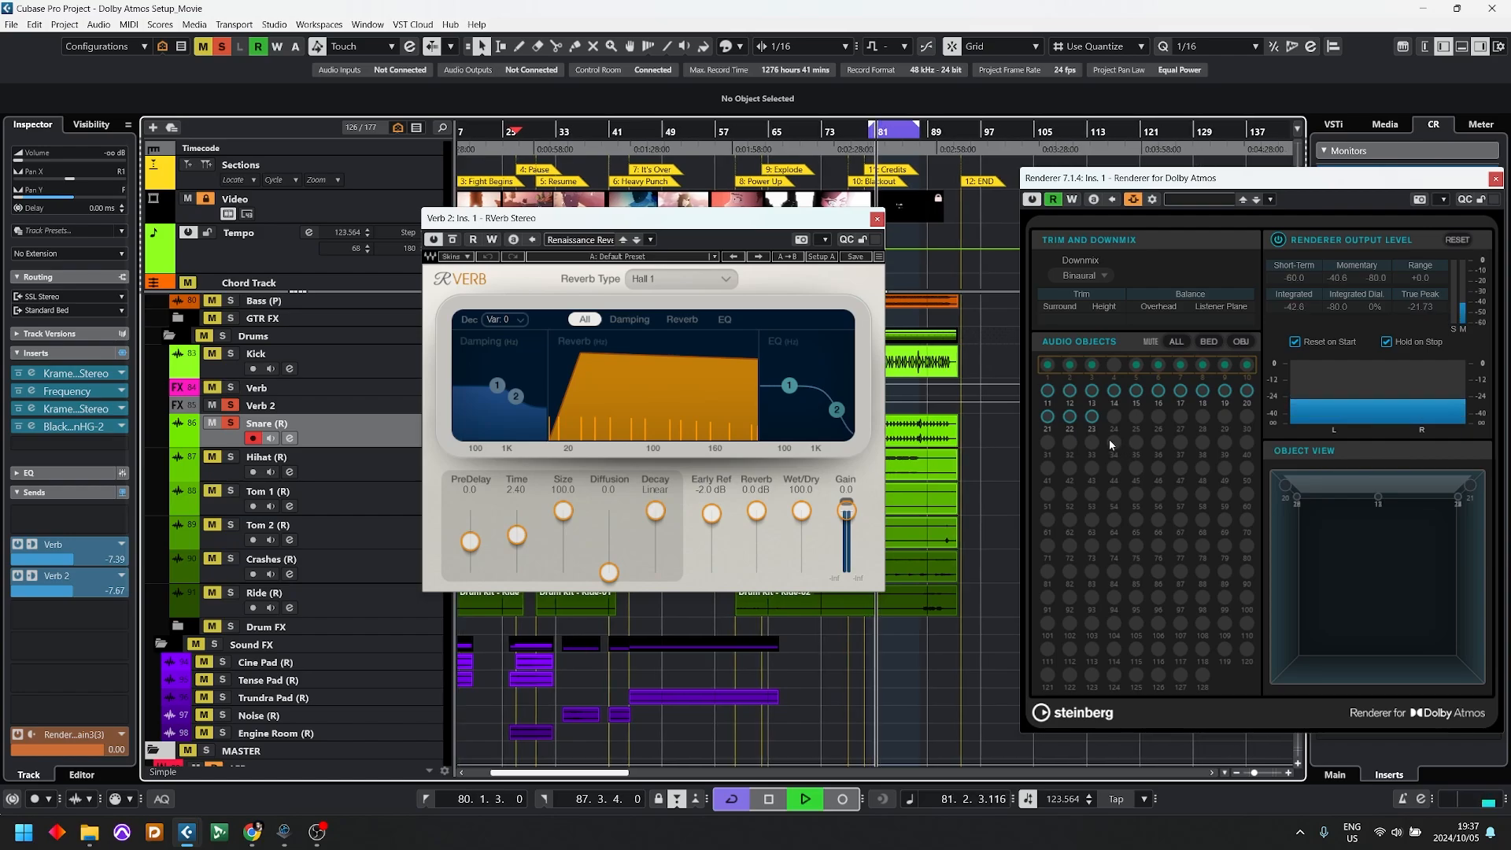
{"action": "key", "text": "space"}
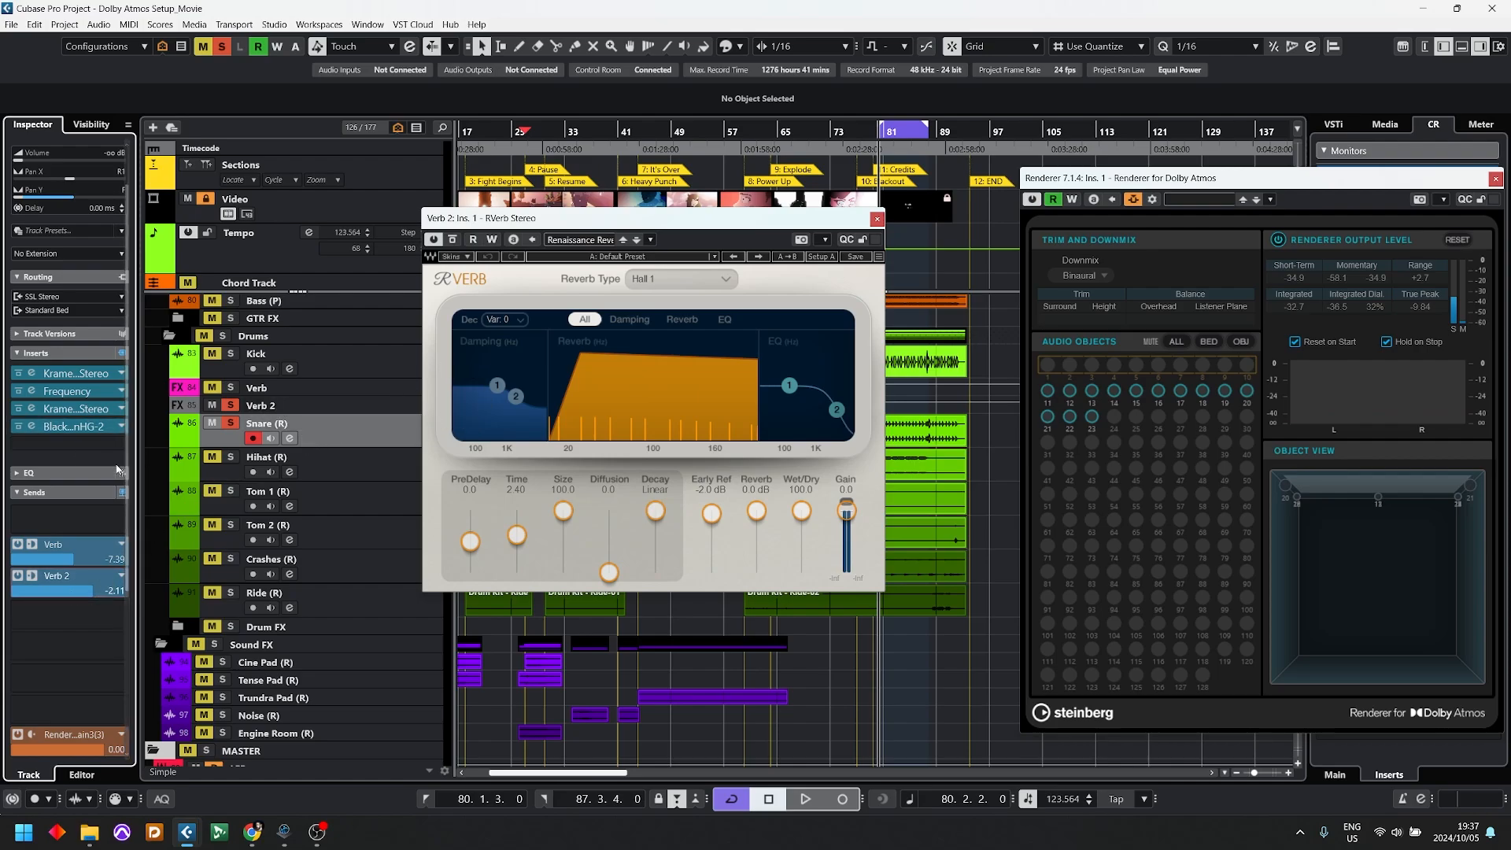
Step: Select the Verb 2 track and play back its reverb while watching the renderer's active bed channels
{"action": "left_click", "coordinate": [268, 408]}
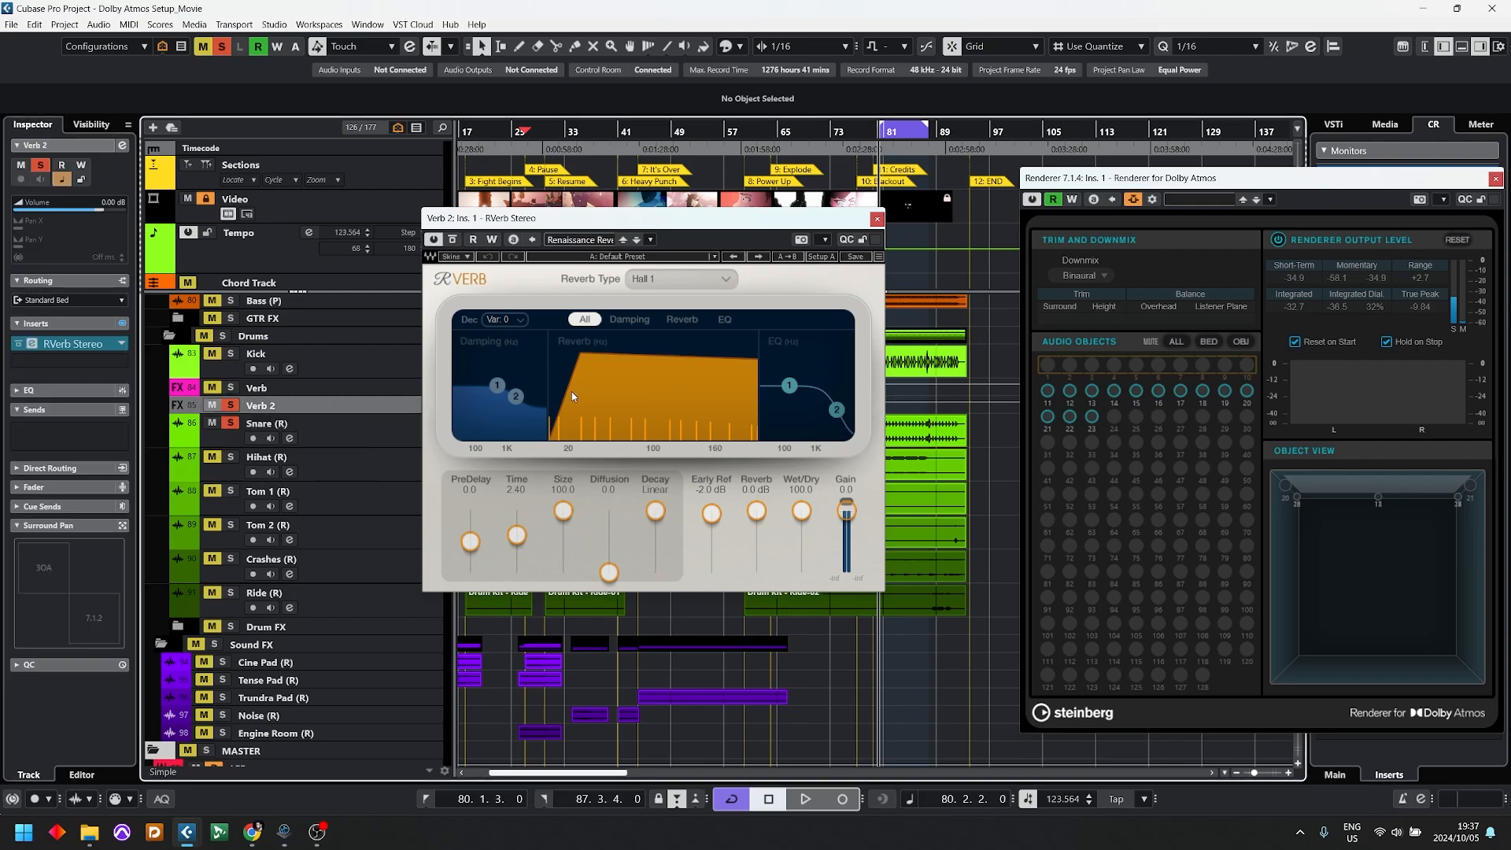
{"action": "key", "text": "space"}
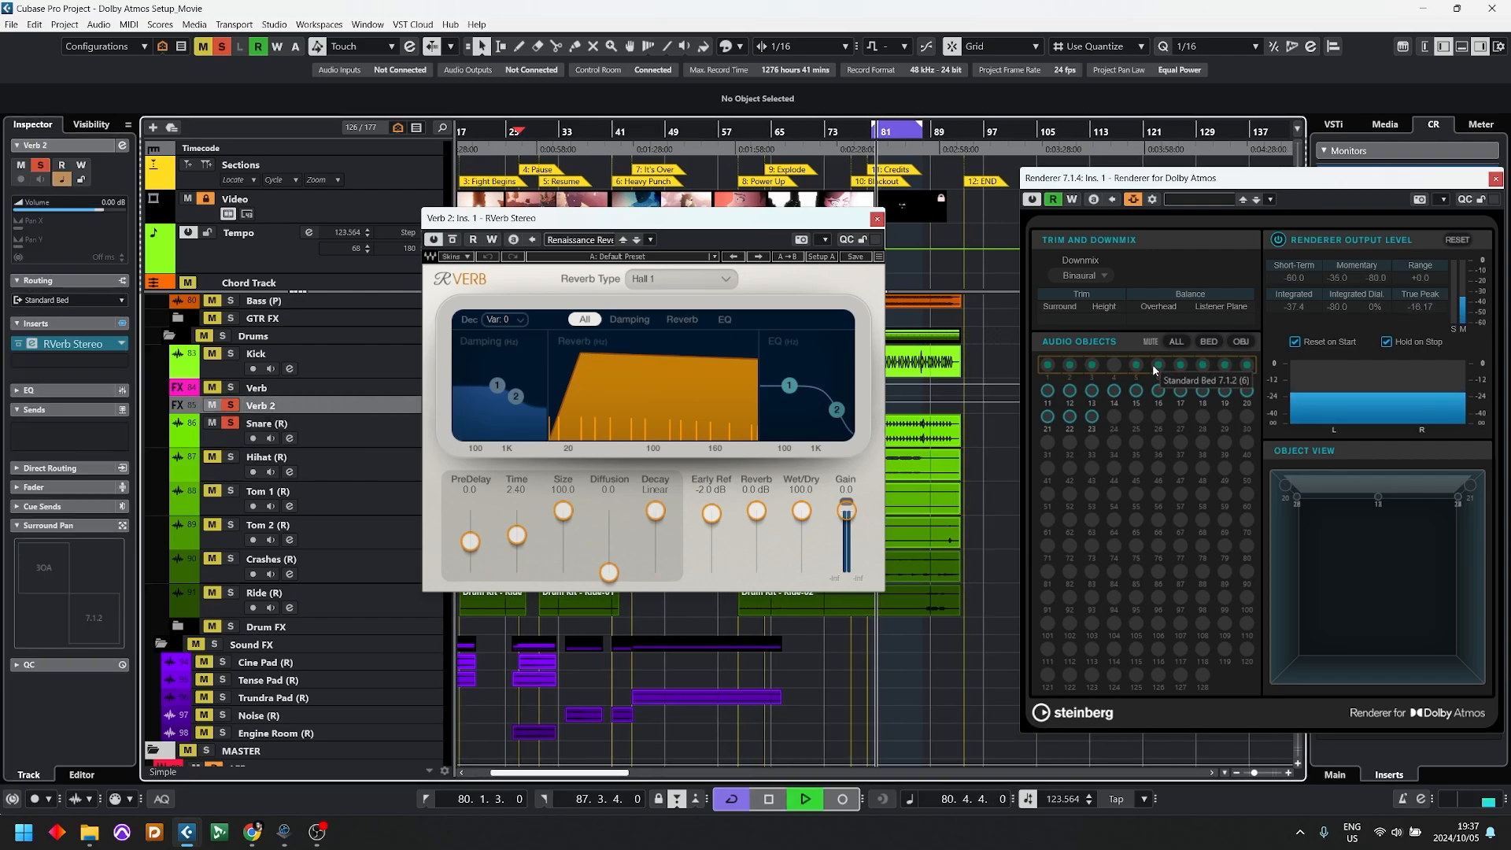
{"action": "key", "text": "space"}
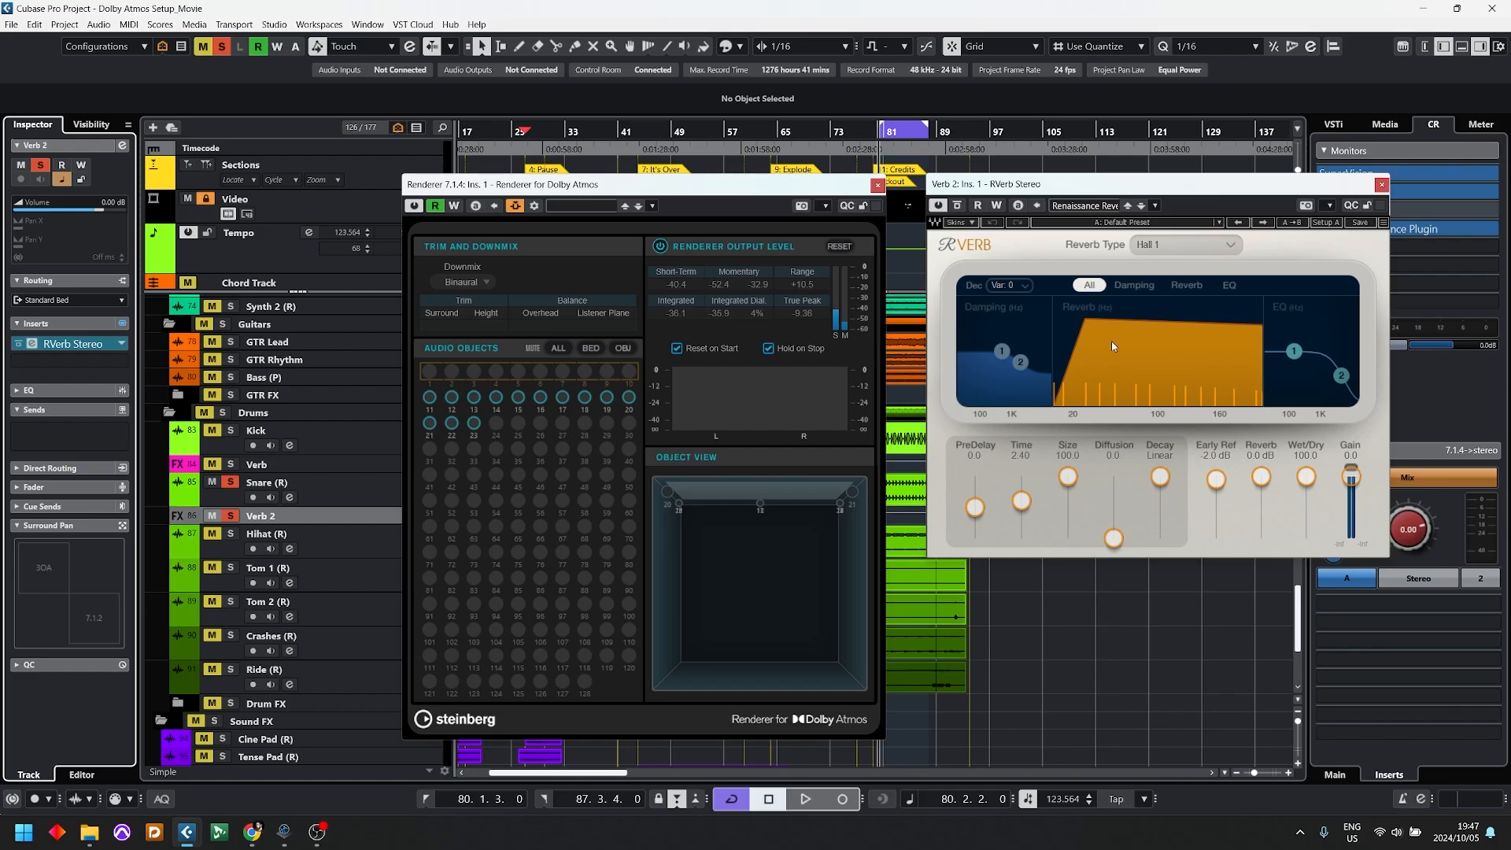
Step: Switch to the browser and examine the IEM Plug-in Suite page, checking its supported Ambisonics order, featured plug-ins and platforms
{"action": "key", "text": "alt+Tab"}
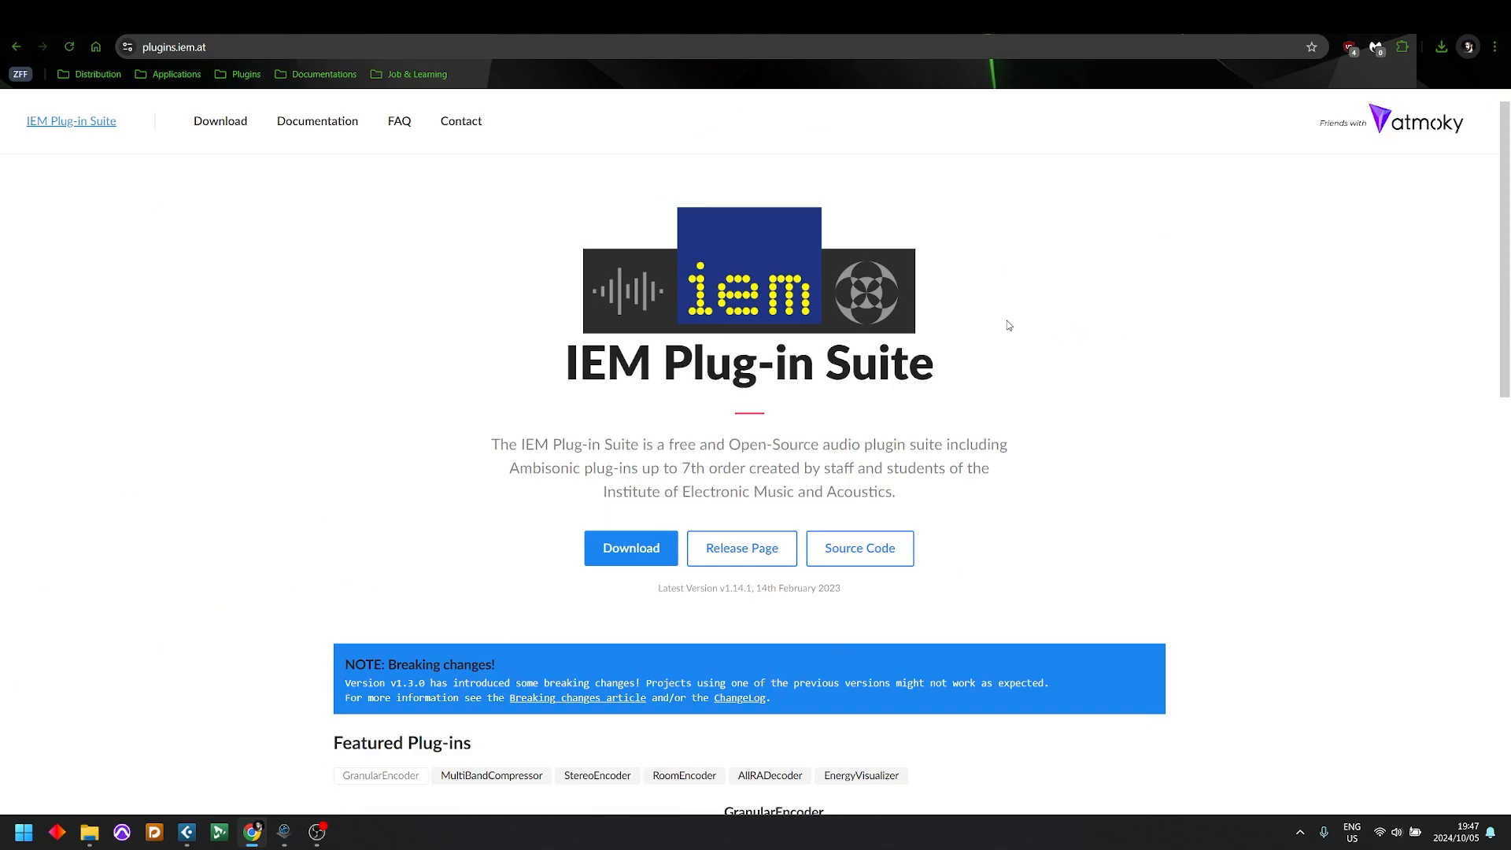
{"action": "scroll", "coordinate": [960, 326], "scroll_direction": "down", "scroll_amount": 10}
{"action": "scroll", "coordinate": [960, 323], "scroll_direction": "up", "scroll_amount": 4}
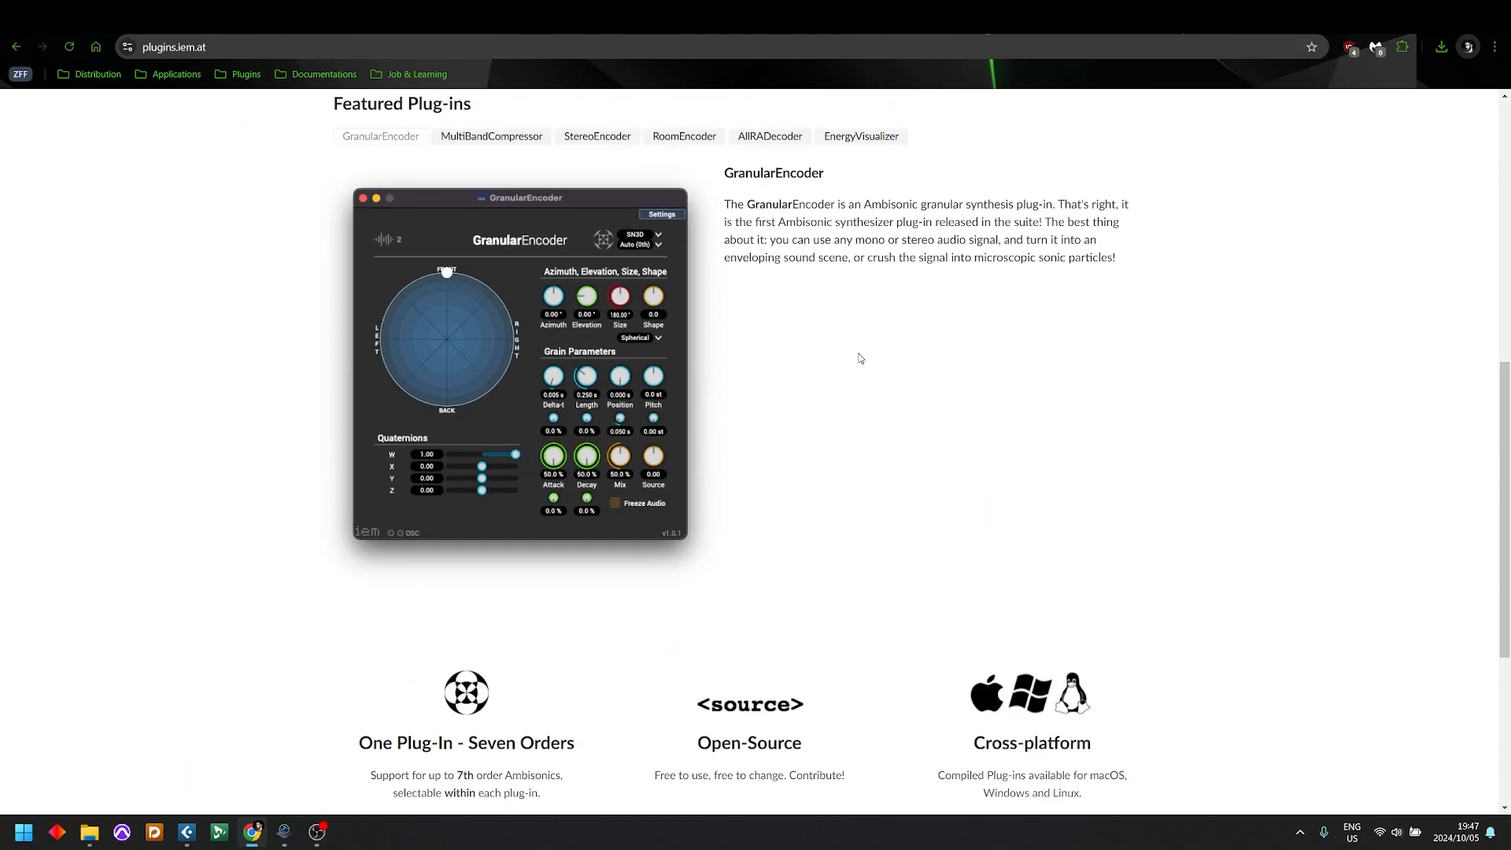
{"action": "scroll", "coordinate": [820, 360], "scroll_direction": "up", "scroll_amount": 8}
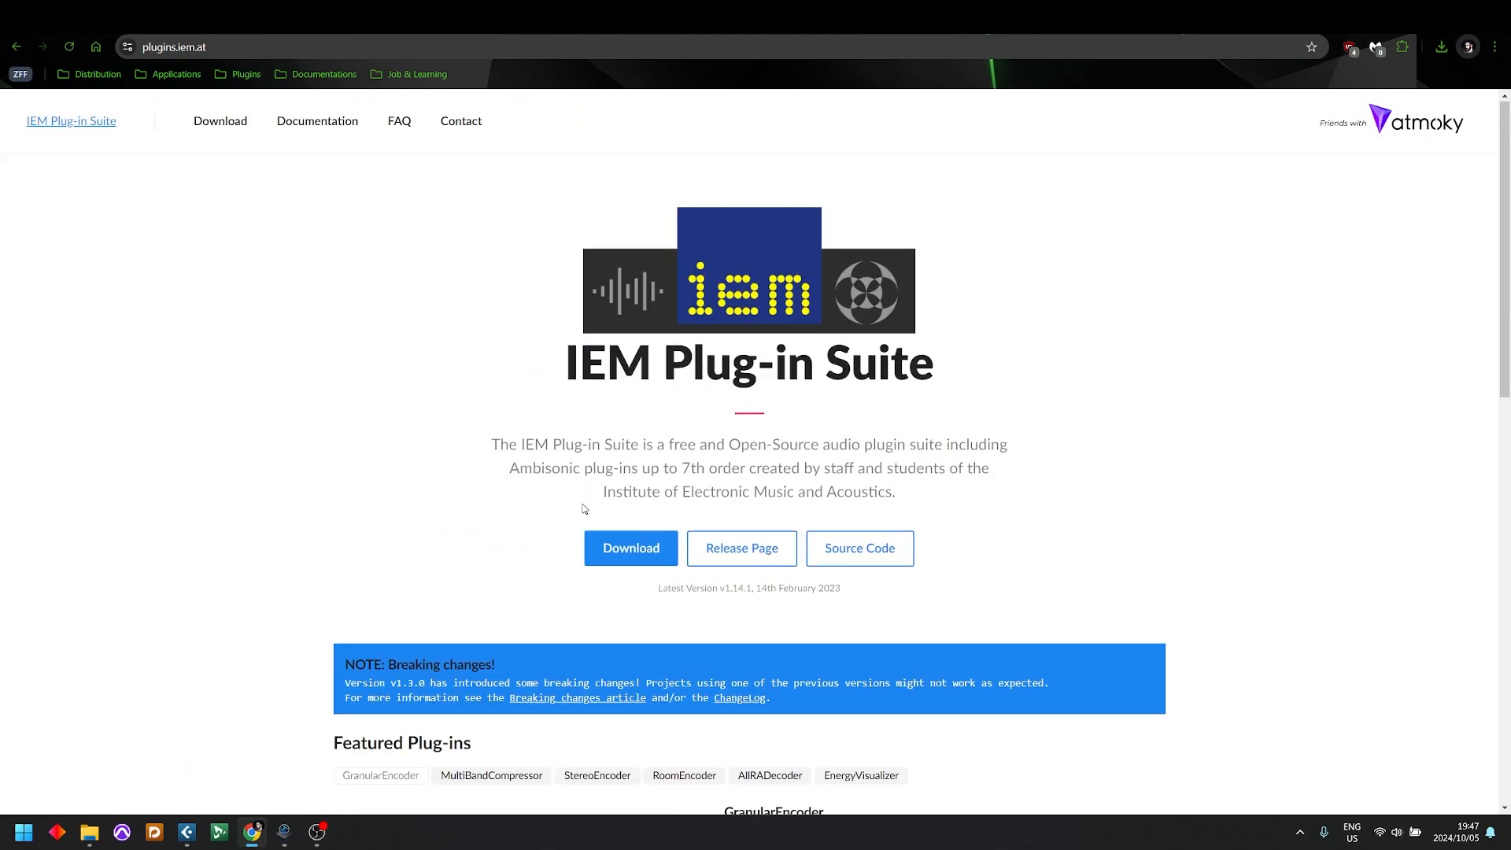
{"action": "left_click_drag", "start_coordinate": [677, 467], "coordinate": [812, 472]}
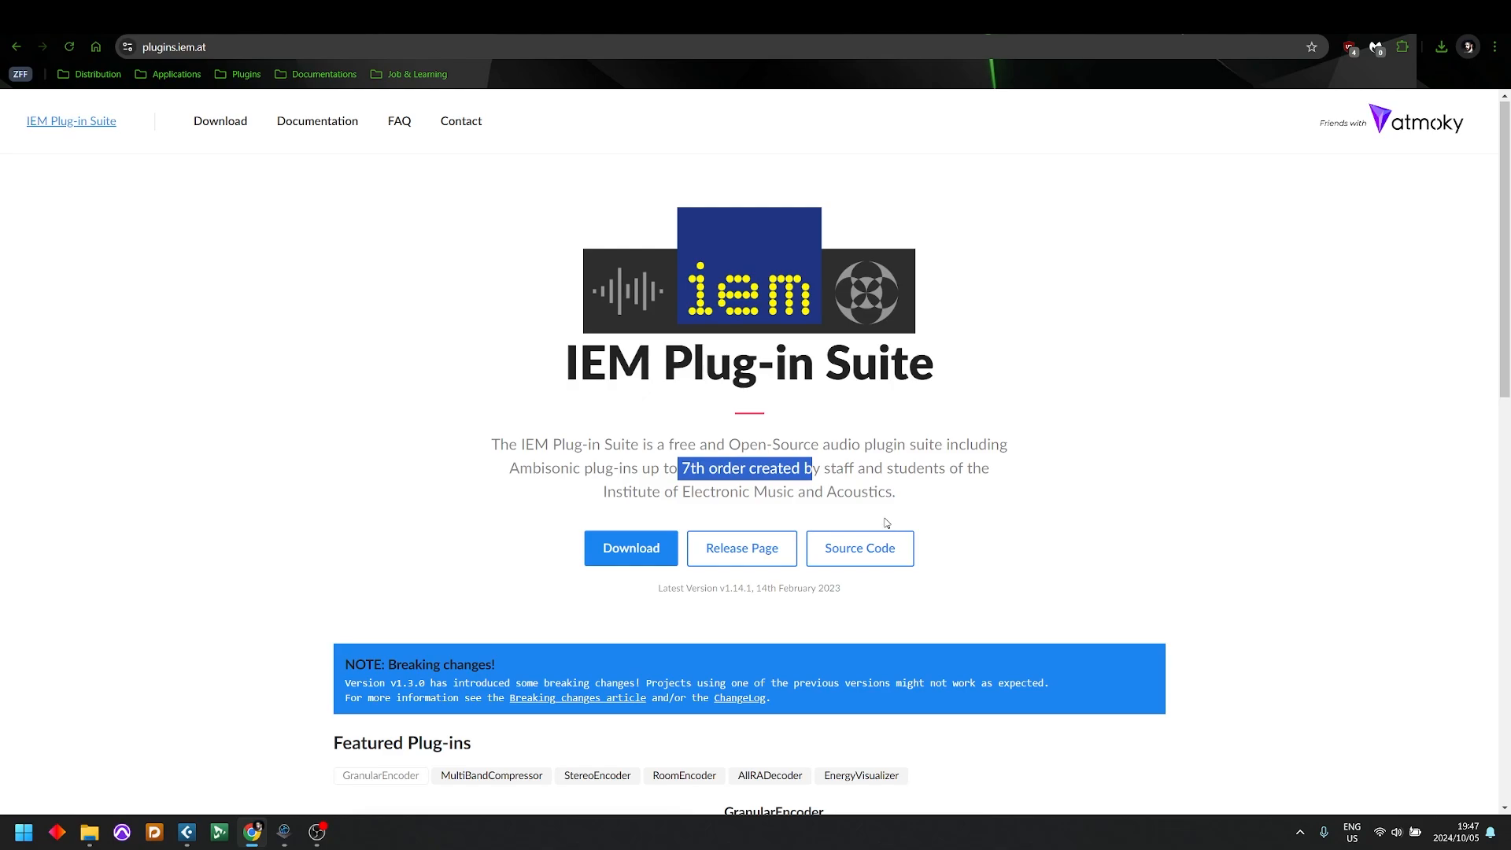
{"action": "left_click", "coordinate": [996, 288]}
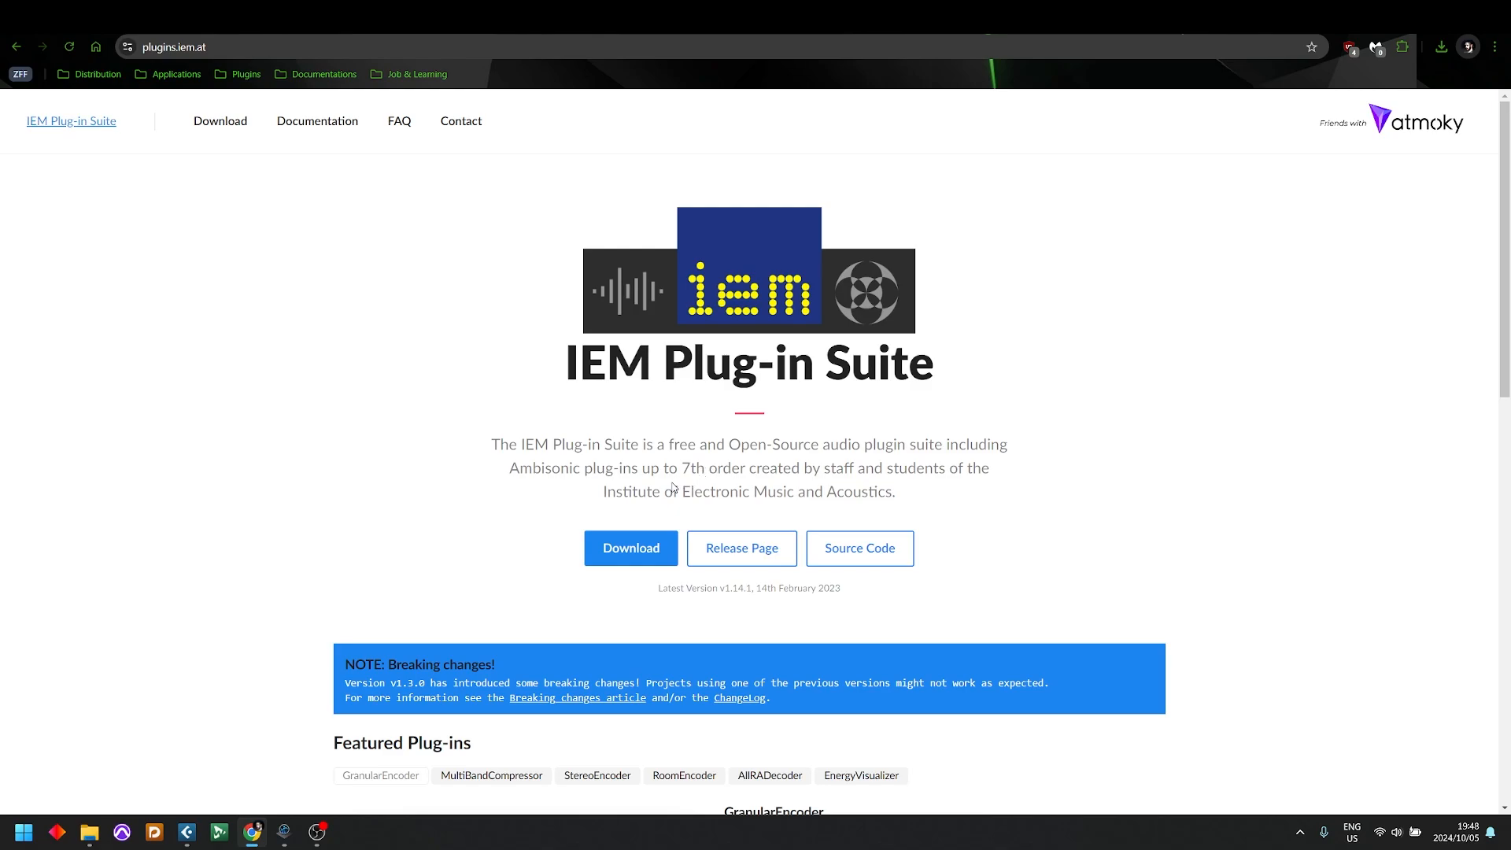
{"action": "scroll", "coordinate": [809, 512], "scroll_direction": "down", "scroll_amount": 8}
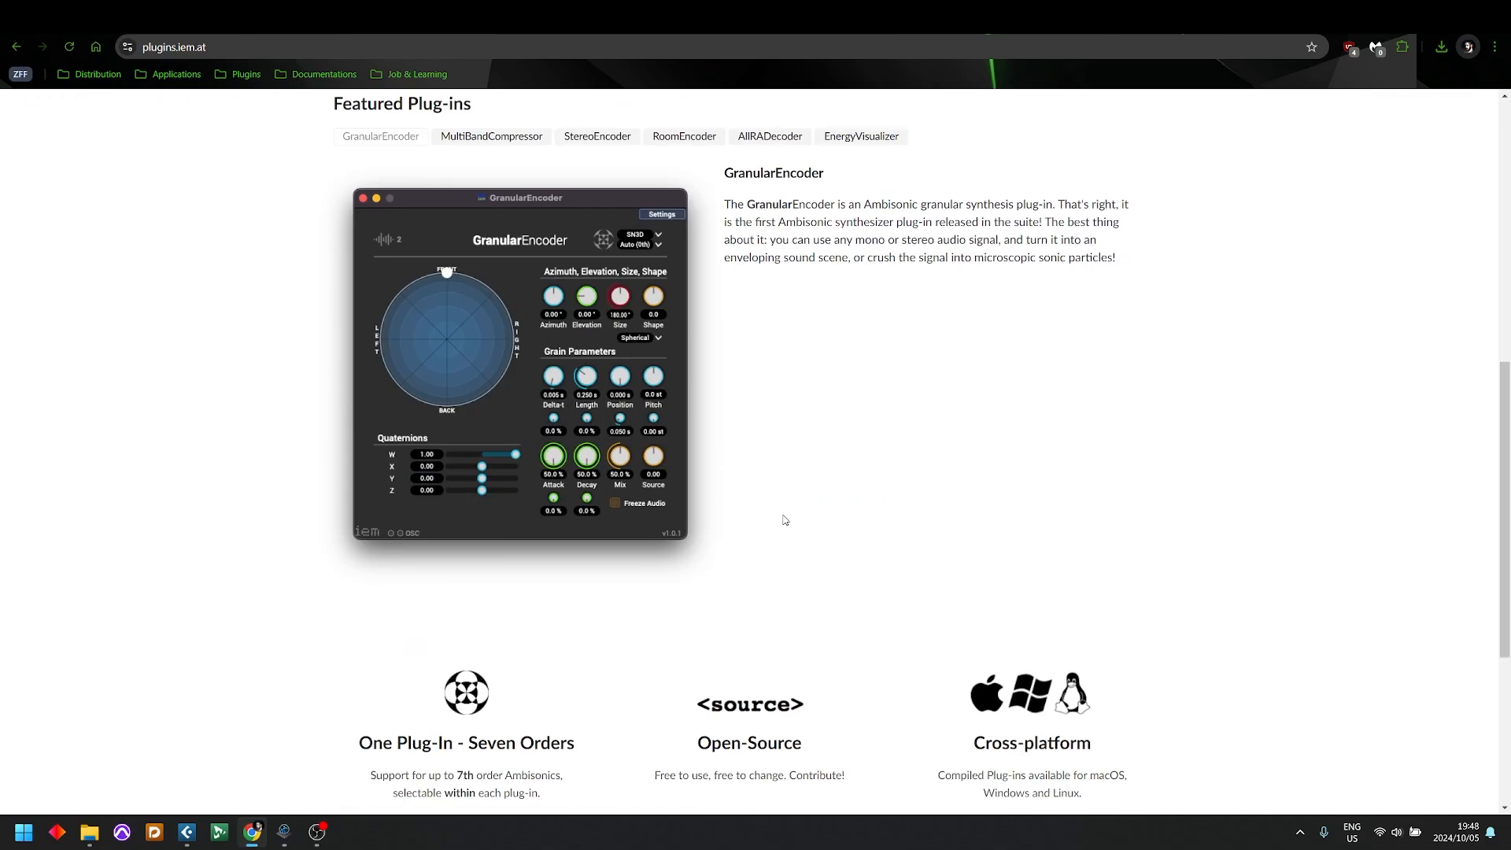
{"action": "scroll", "coordinate": [786, 517], "scroll_direction": "down", "scroll_amount": 5}
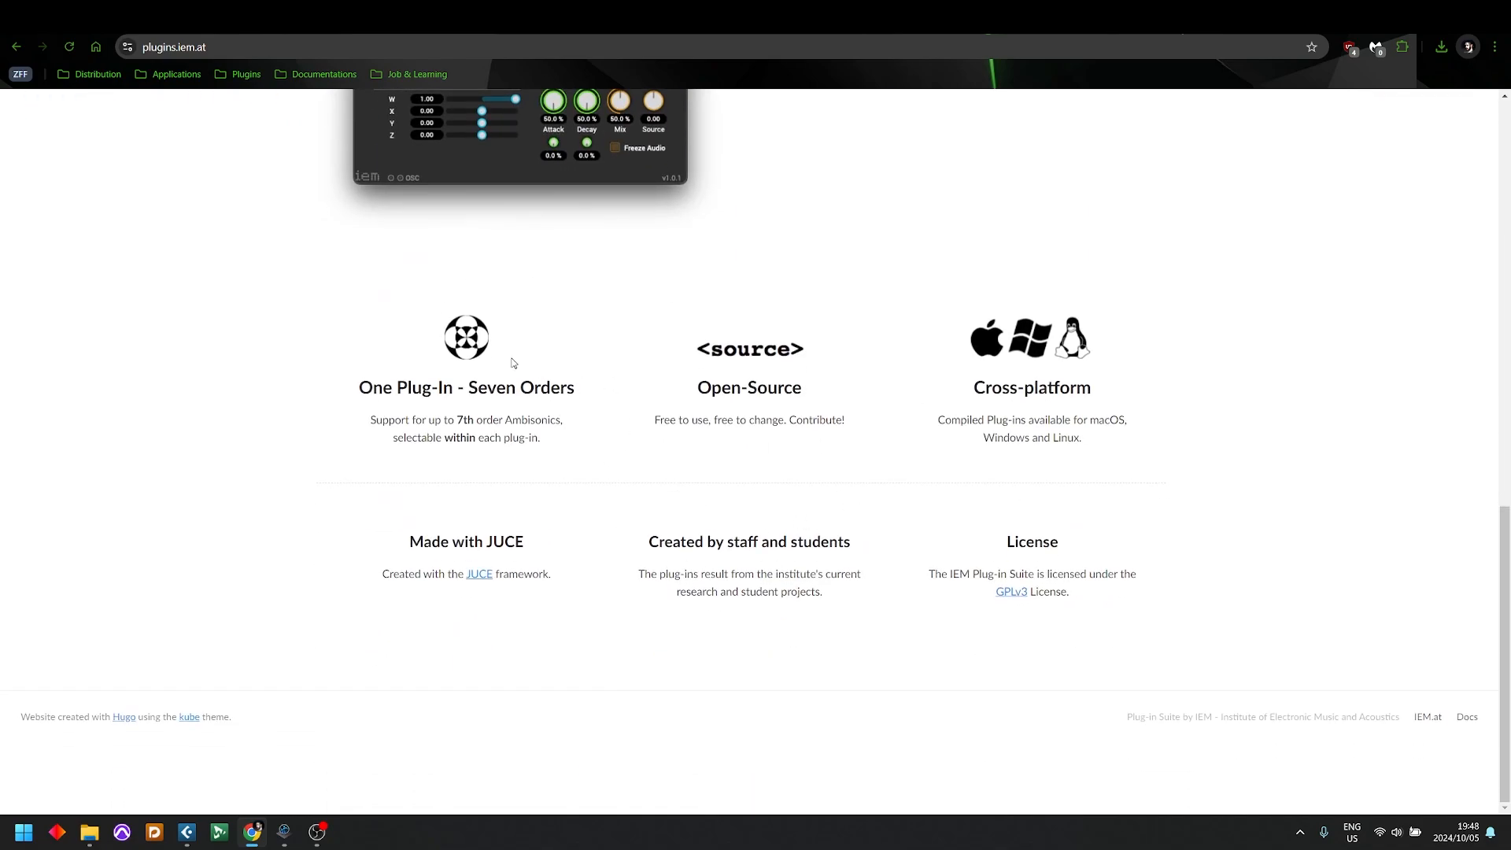
{"action": "scroll", "coordinate": [513, 363], "scroll_direction": "up", "scroll_amount": 13}
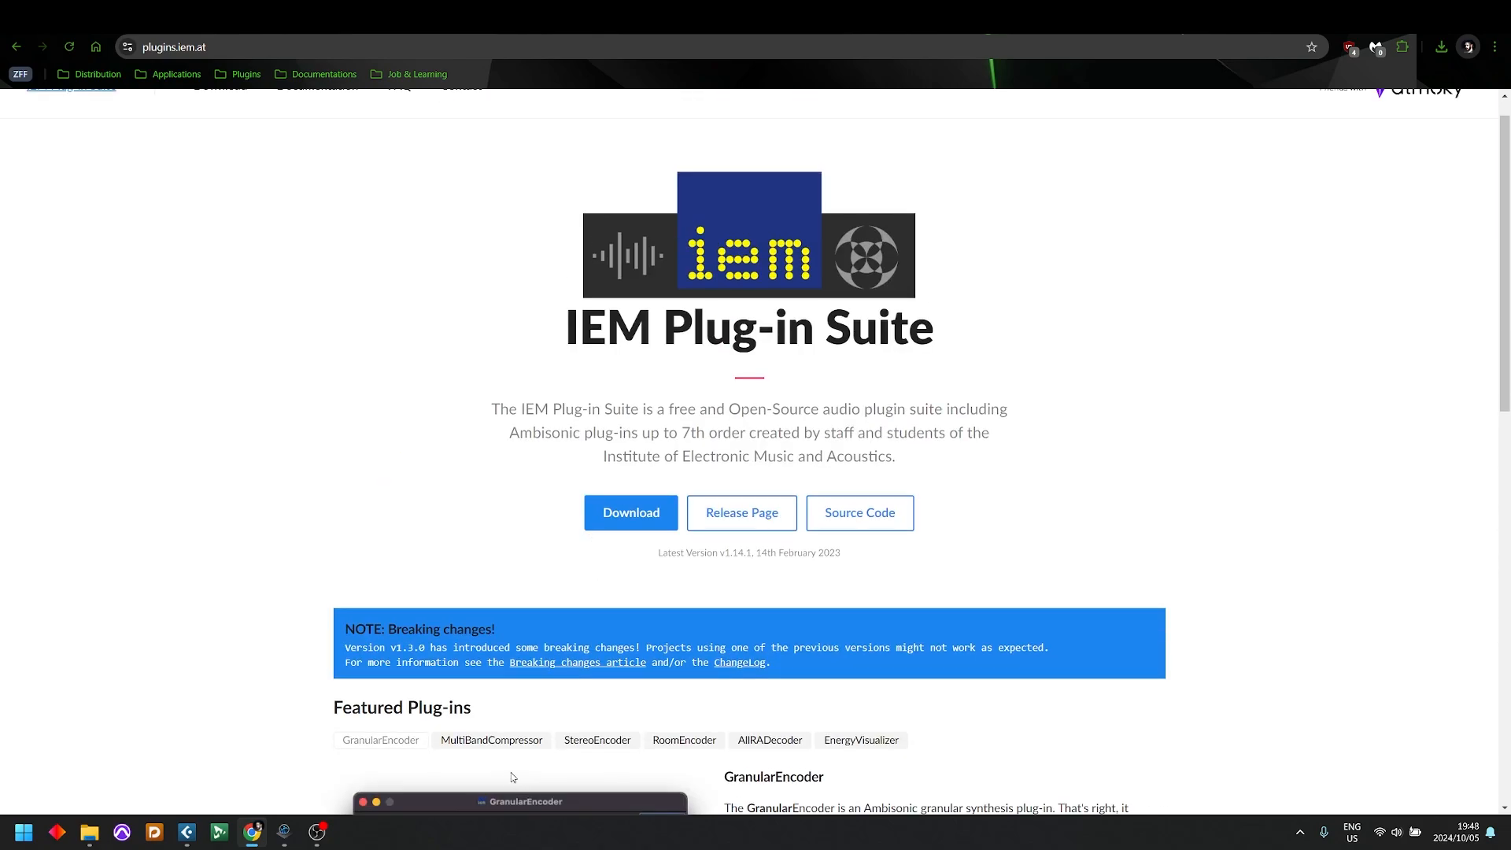
Step: Examine the rest of the IEM Plug-in Suite home page, and open its Download page to check the available builds and VST3 notes
{"action": "scroll", "coordinate": [527, 681], "scroll_direction": "down", "scroll_amount": 4}
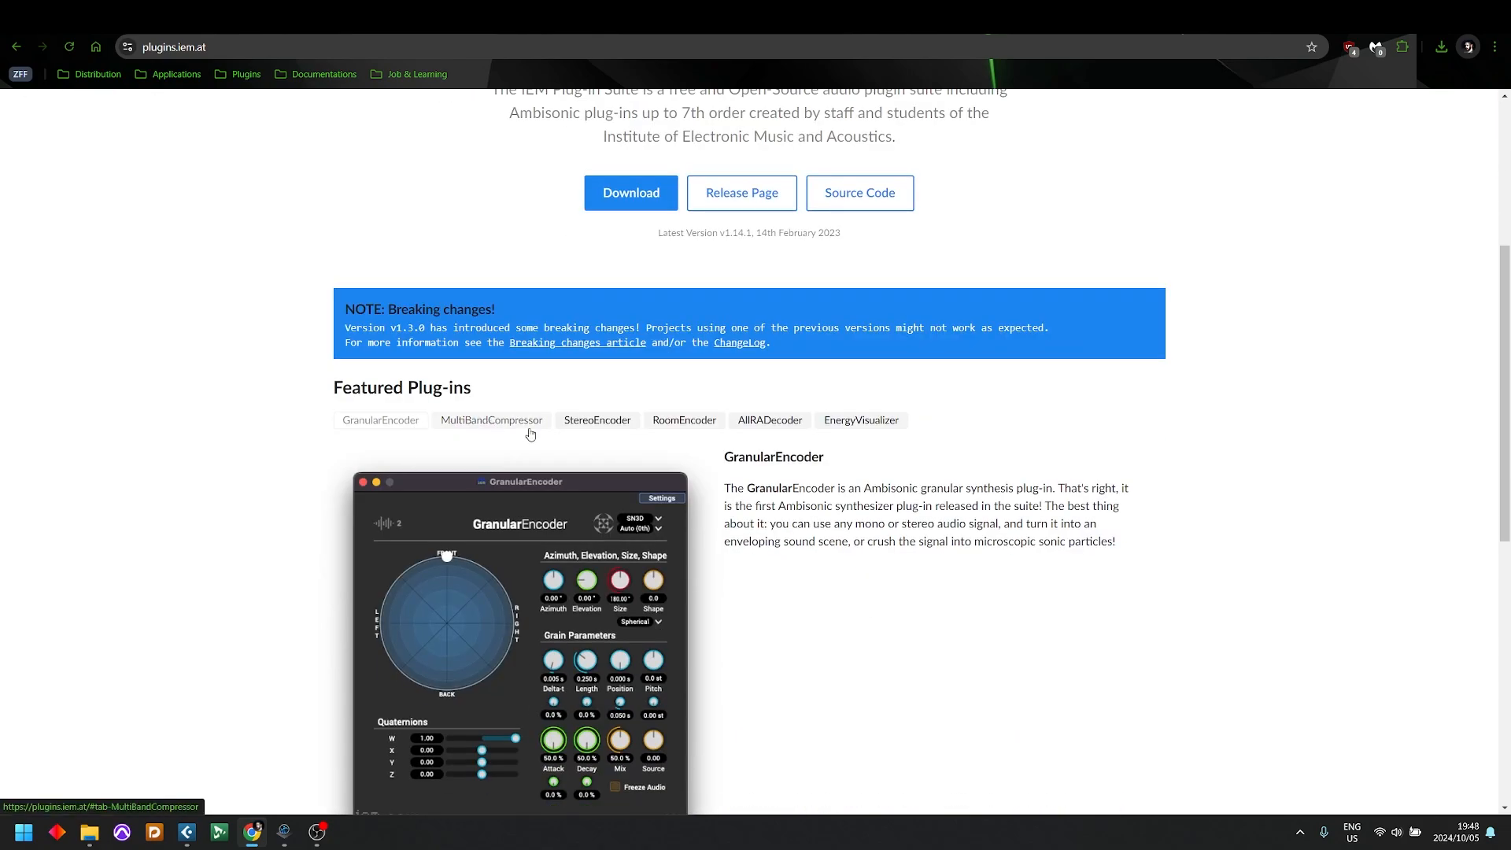
{"action": "scroll", "coordinate": [862, 501], "scroll_direction": "down", "scroll_amount": 8}
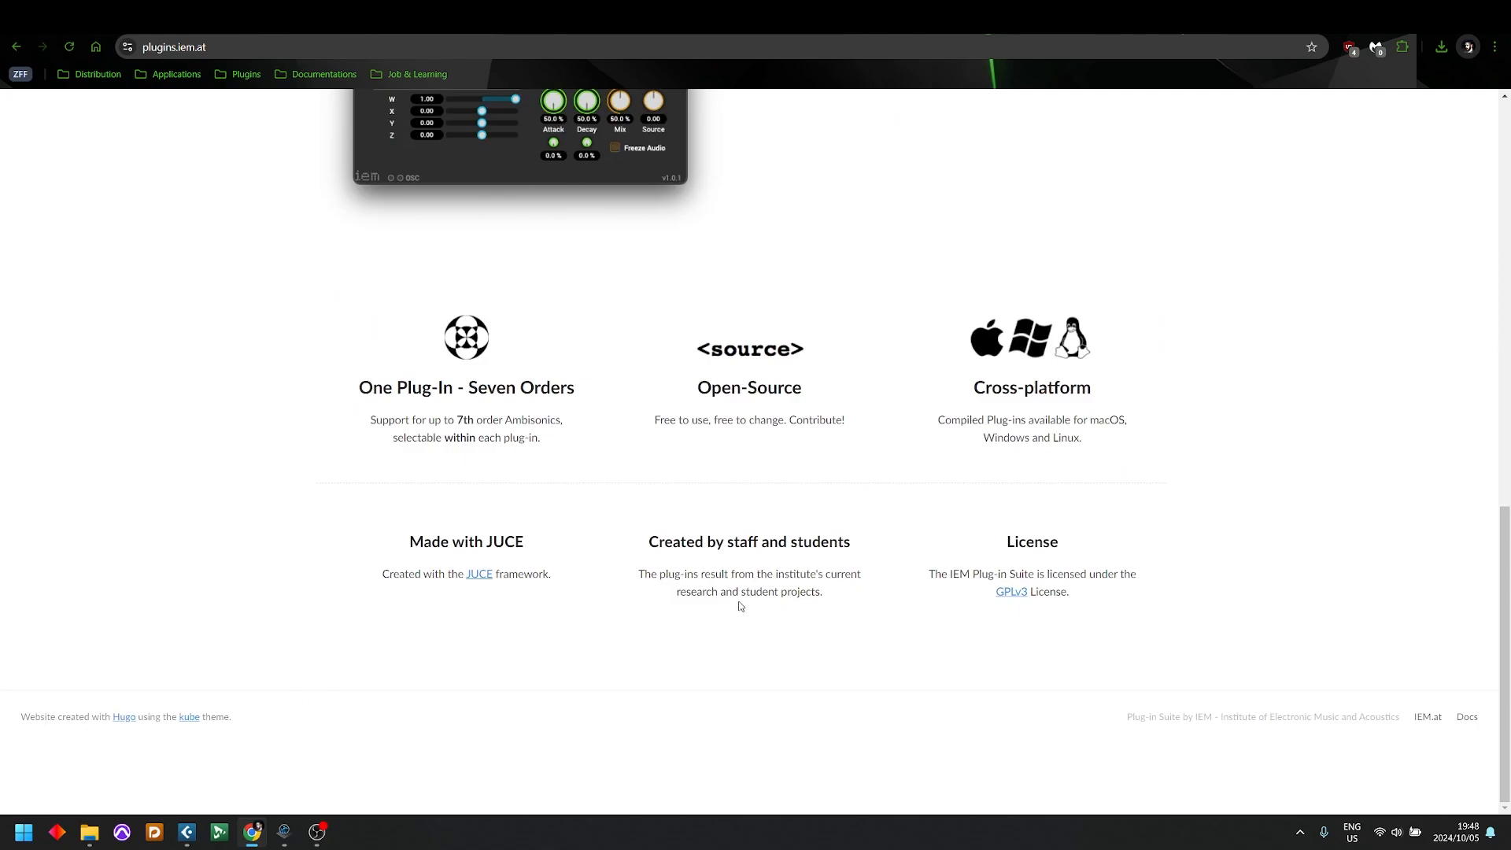
{"action": "scroll", "coordinate": [799, 583], "scroll_direction": "up", "scroll_amount": 13}
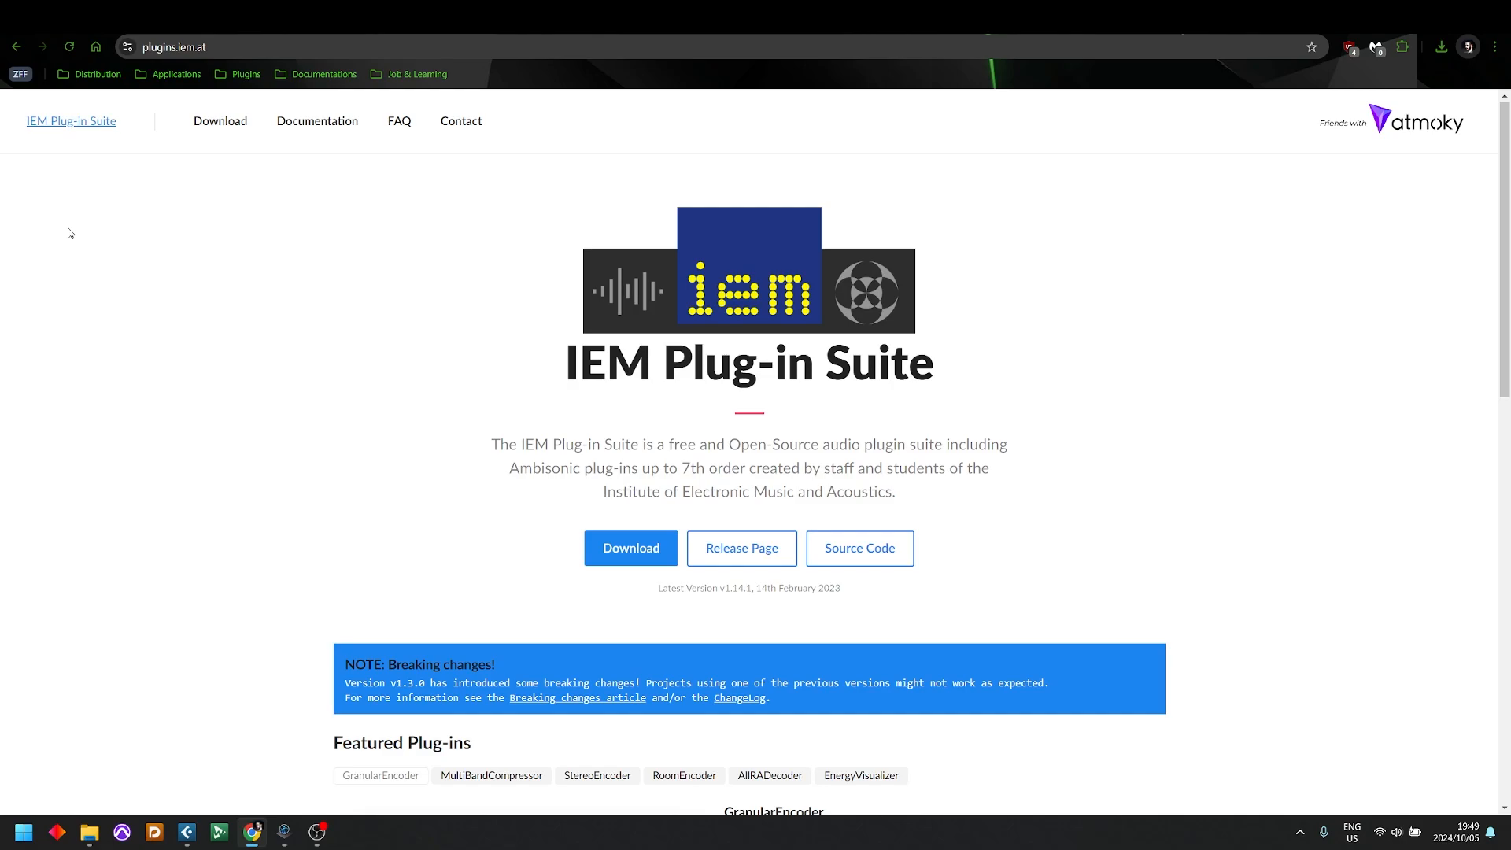
{"action": "left_click", "coordinate": [220, 121]}
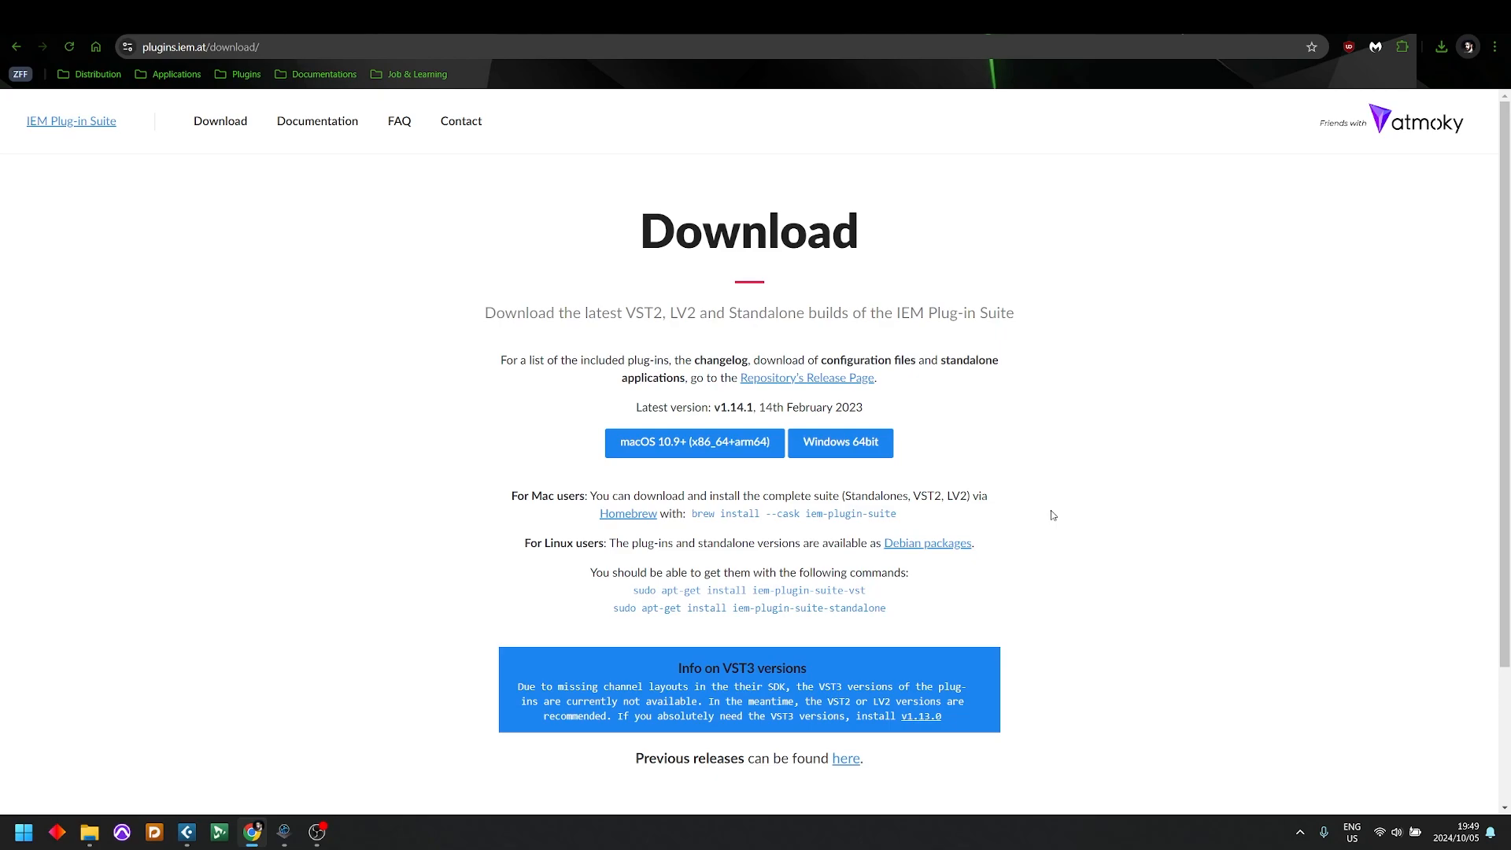
{"action": "left_click", "coordinate": [325, 130]}
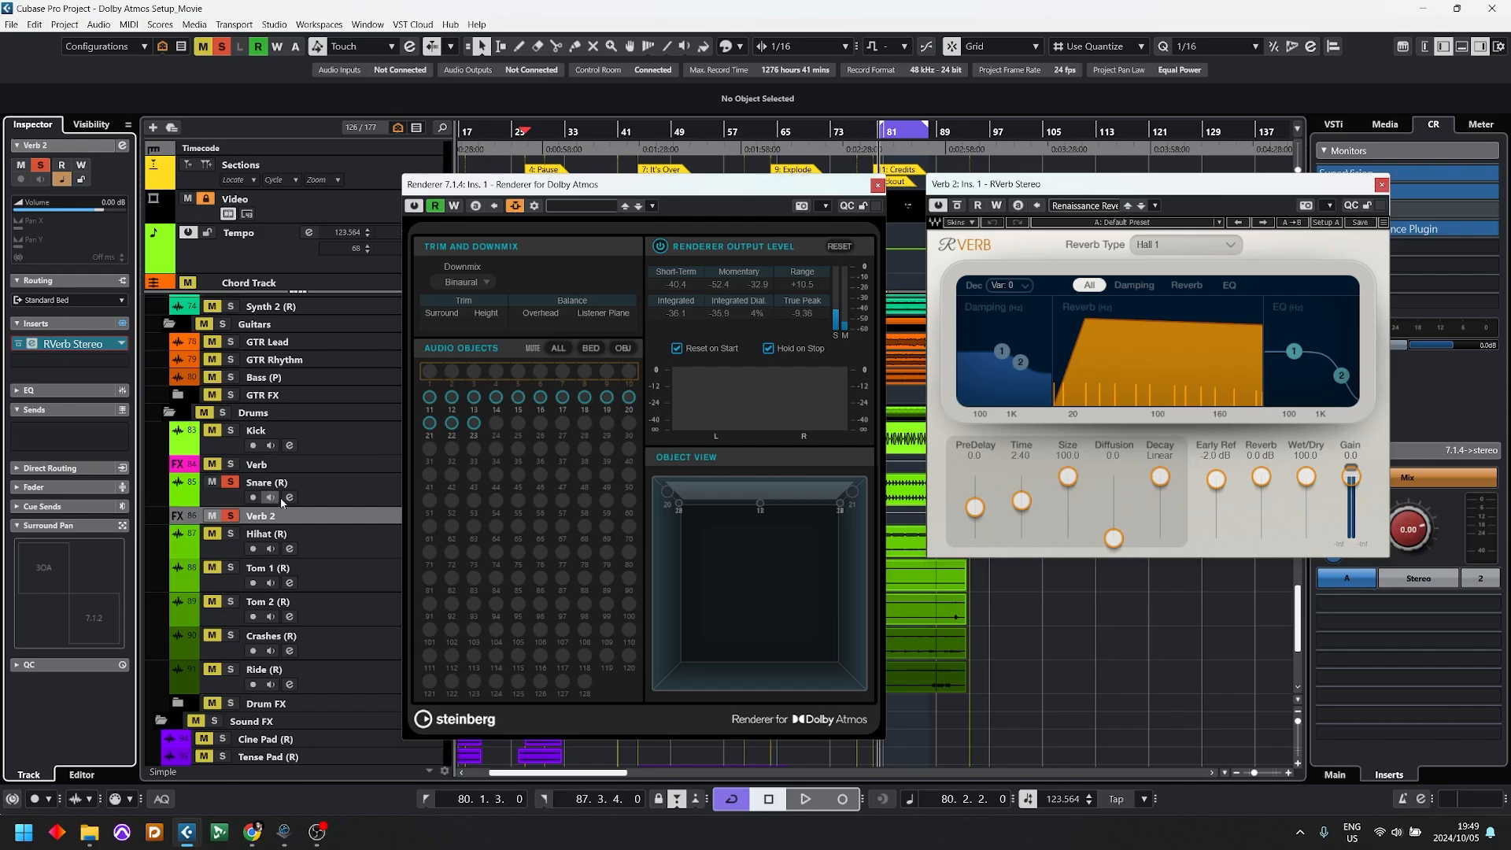
Step: Open the Verb track's RVerb Stereo insert alongside the one on Verb 2, and move the Snare track below Verb 2
{"action": "left_click", "coordinate": [305, 464]}
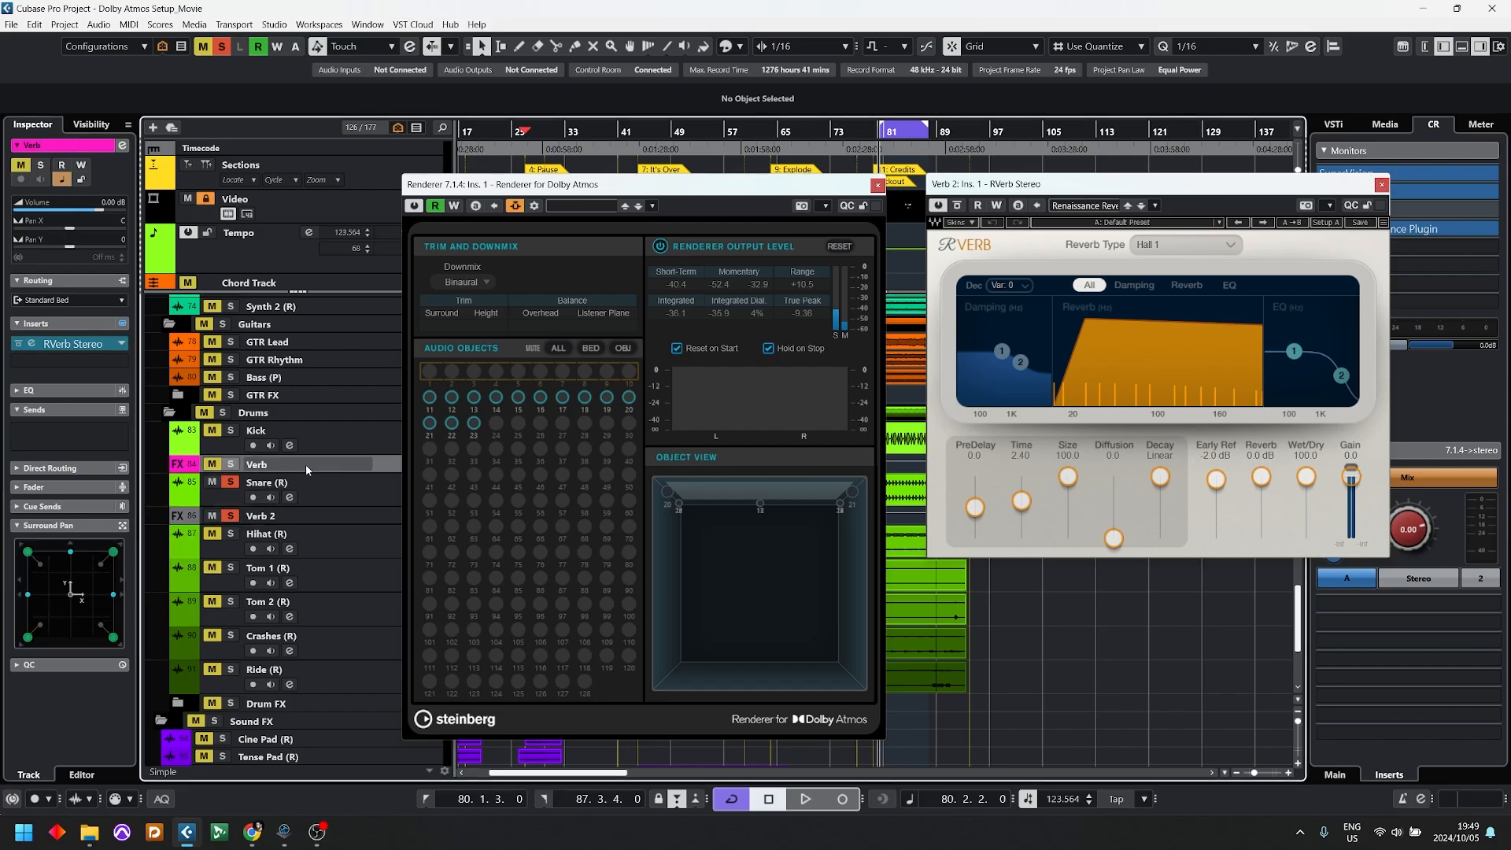
{"action": "left_click", "coordinate": [46, 346]}
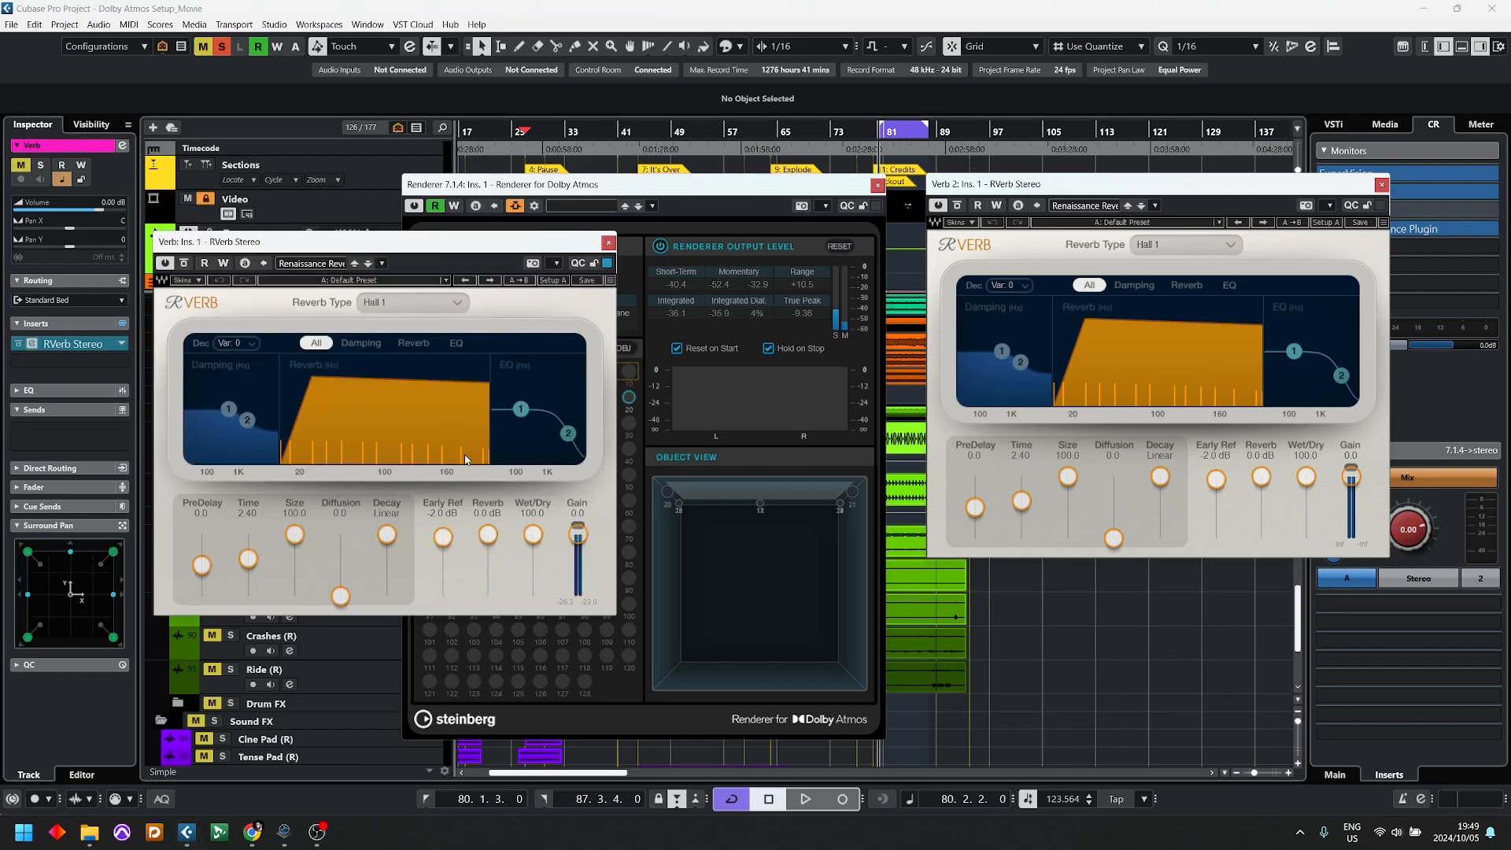
{"action": "left_click_drag", "start_coordinate": [439, 242], "coordinate": [749, 233]}
{"action": "left_click_drag", "start_coordinate": [305, 491], "coordinate": [315, 517]}
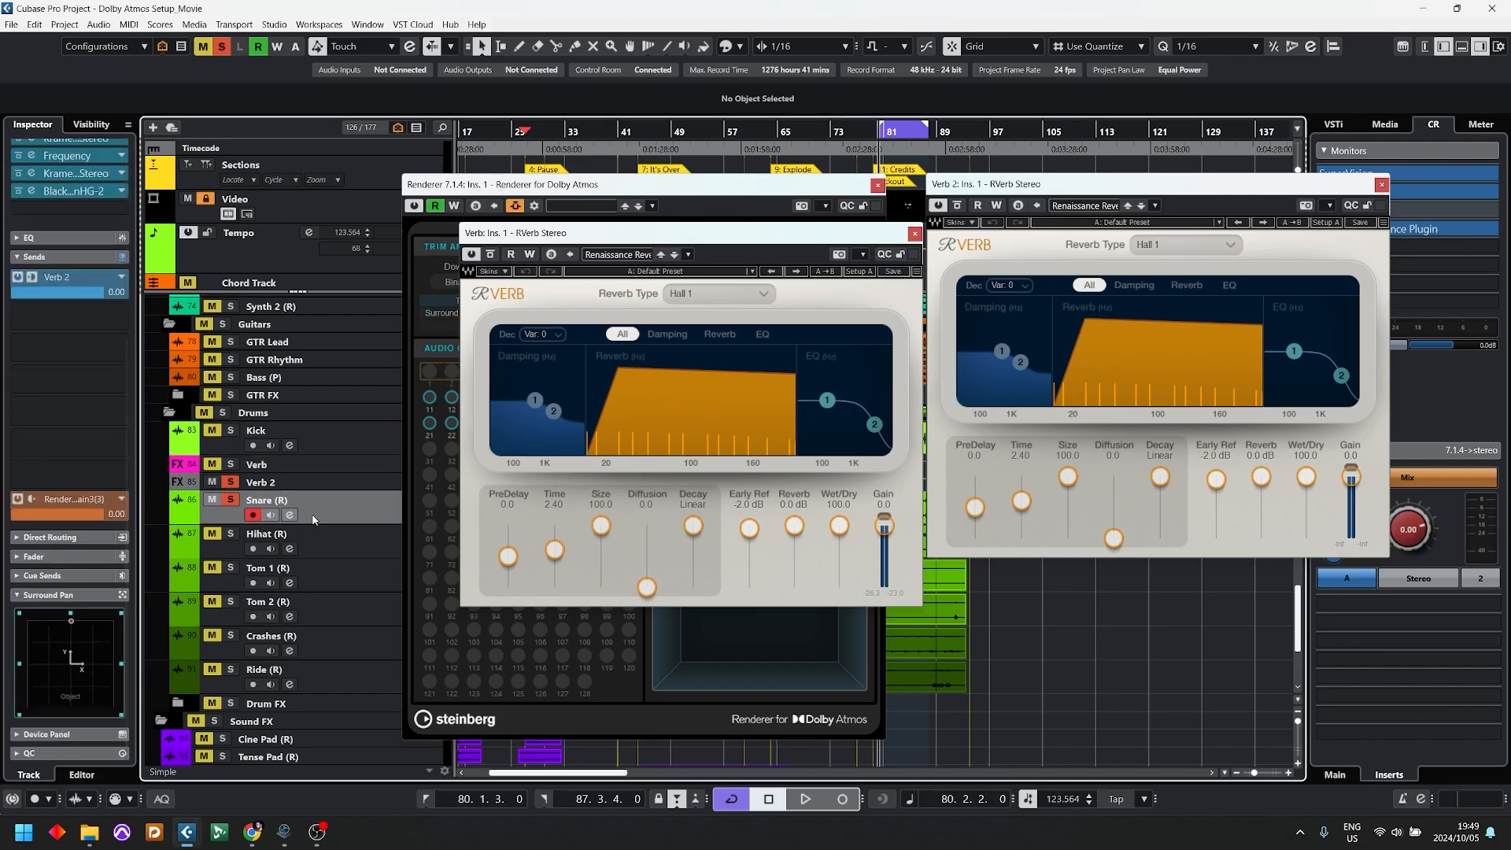
Step: Route the Snare's first send to Verb at about -0.75 and add a second send to Verb 2 at about -1.90
{"action": "left_click_drag", "start_coordinate": [85, 287], "coordinate": [75, 287]}
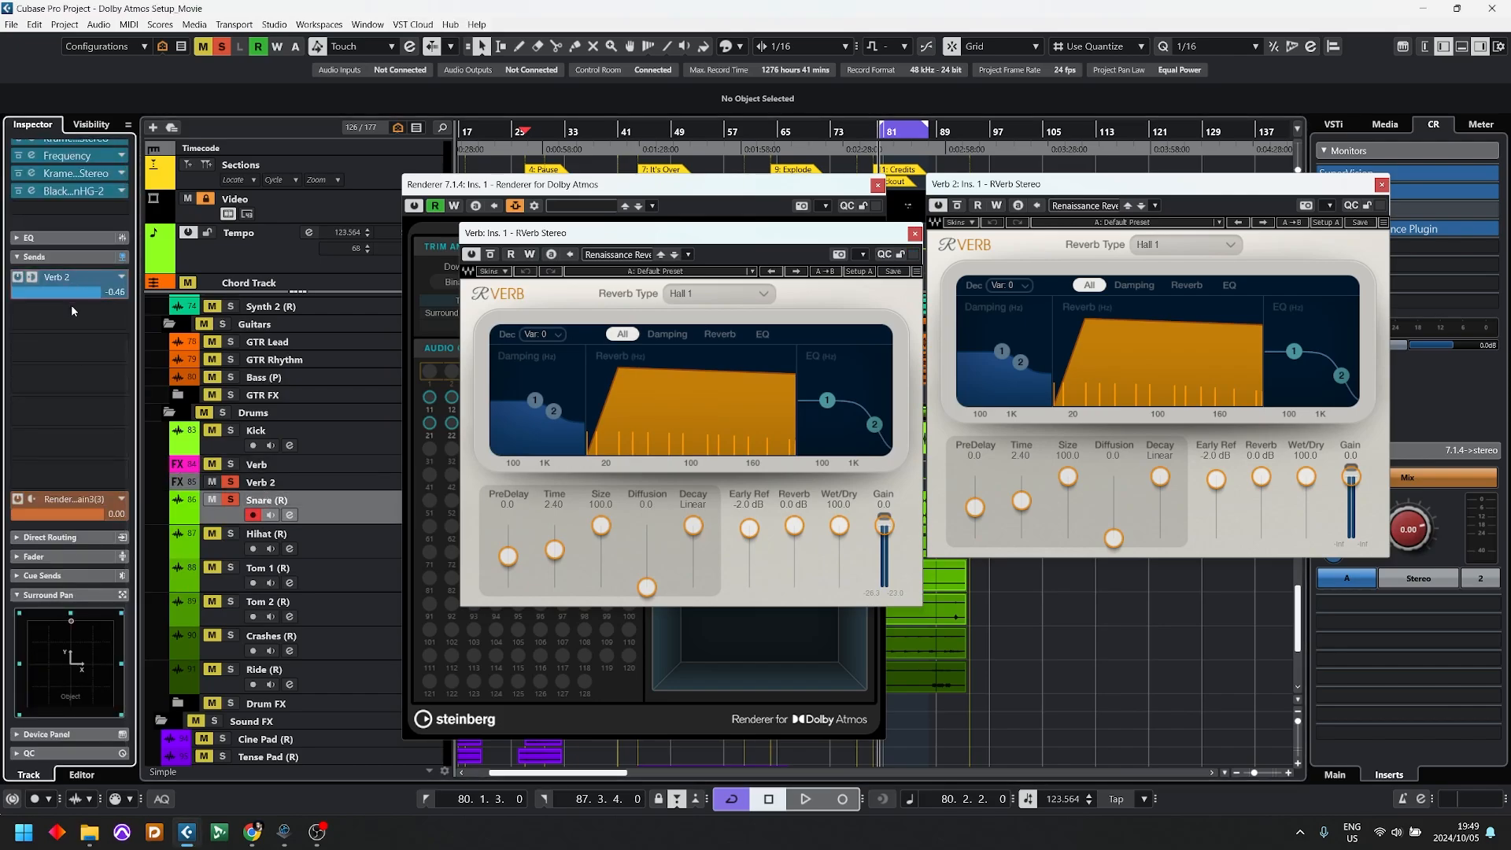
{"action": "left_click", "coordinate": [121, 277]}
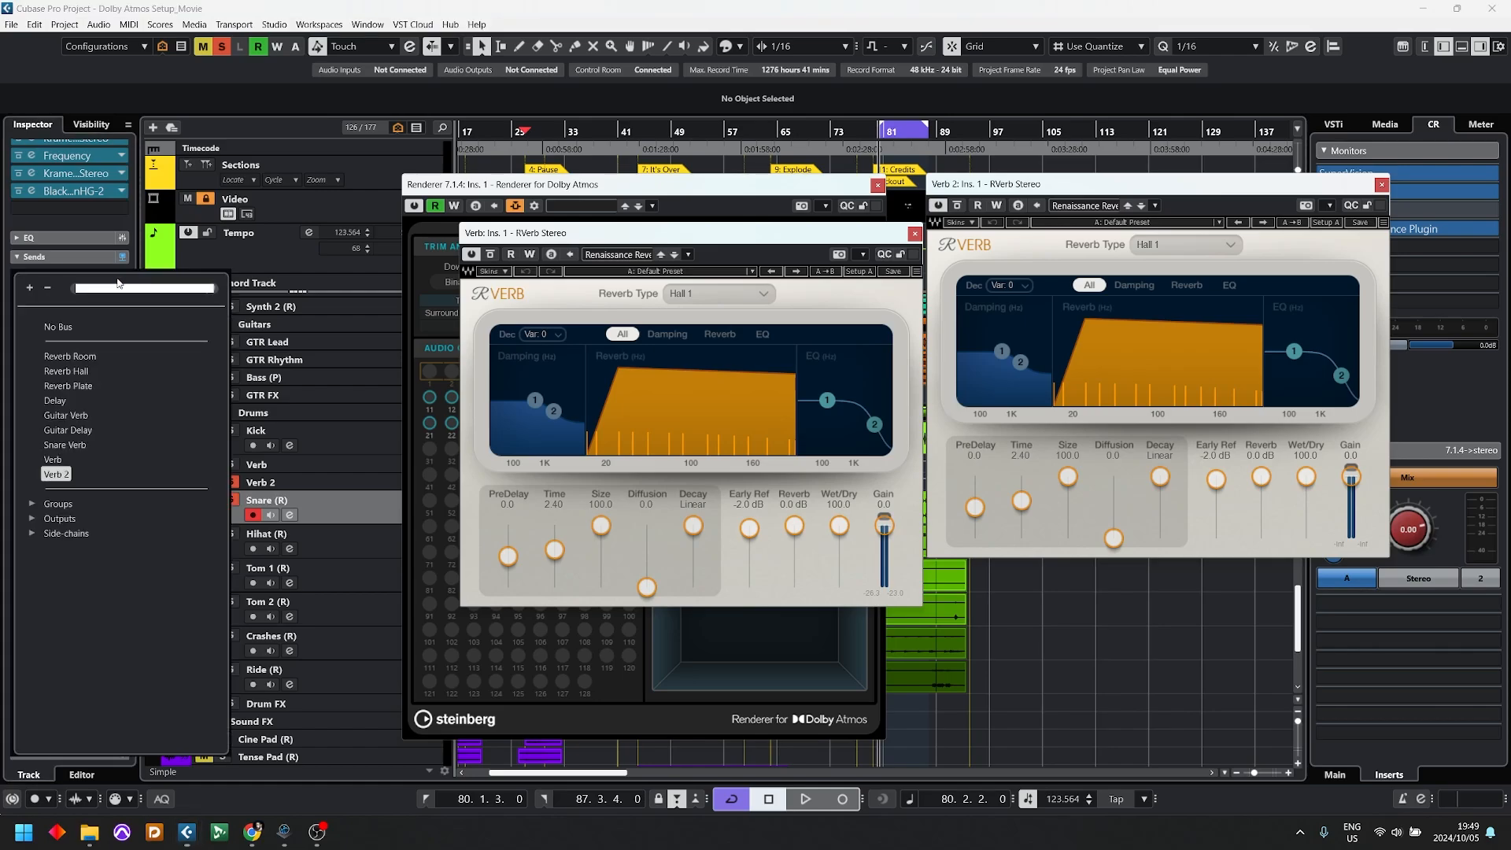
{"action": "left_click", "coordinate": [59, 460]}
{"action": "left_click", "coordinate": [71, 277]}
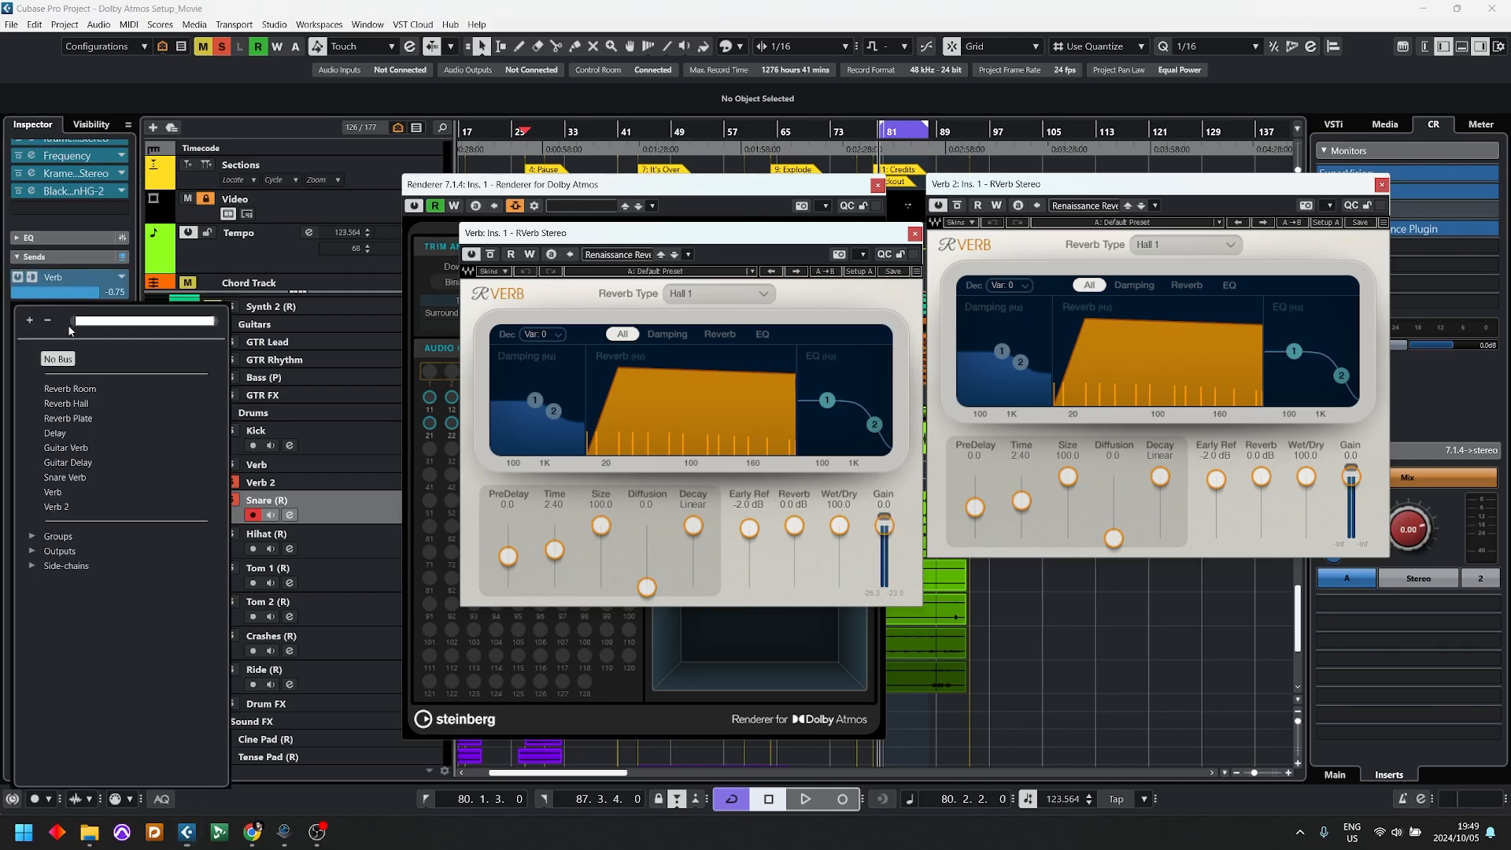
{"action": "left_click", "coordinate": [56, 507]}
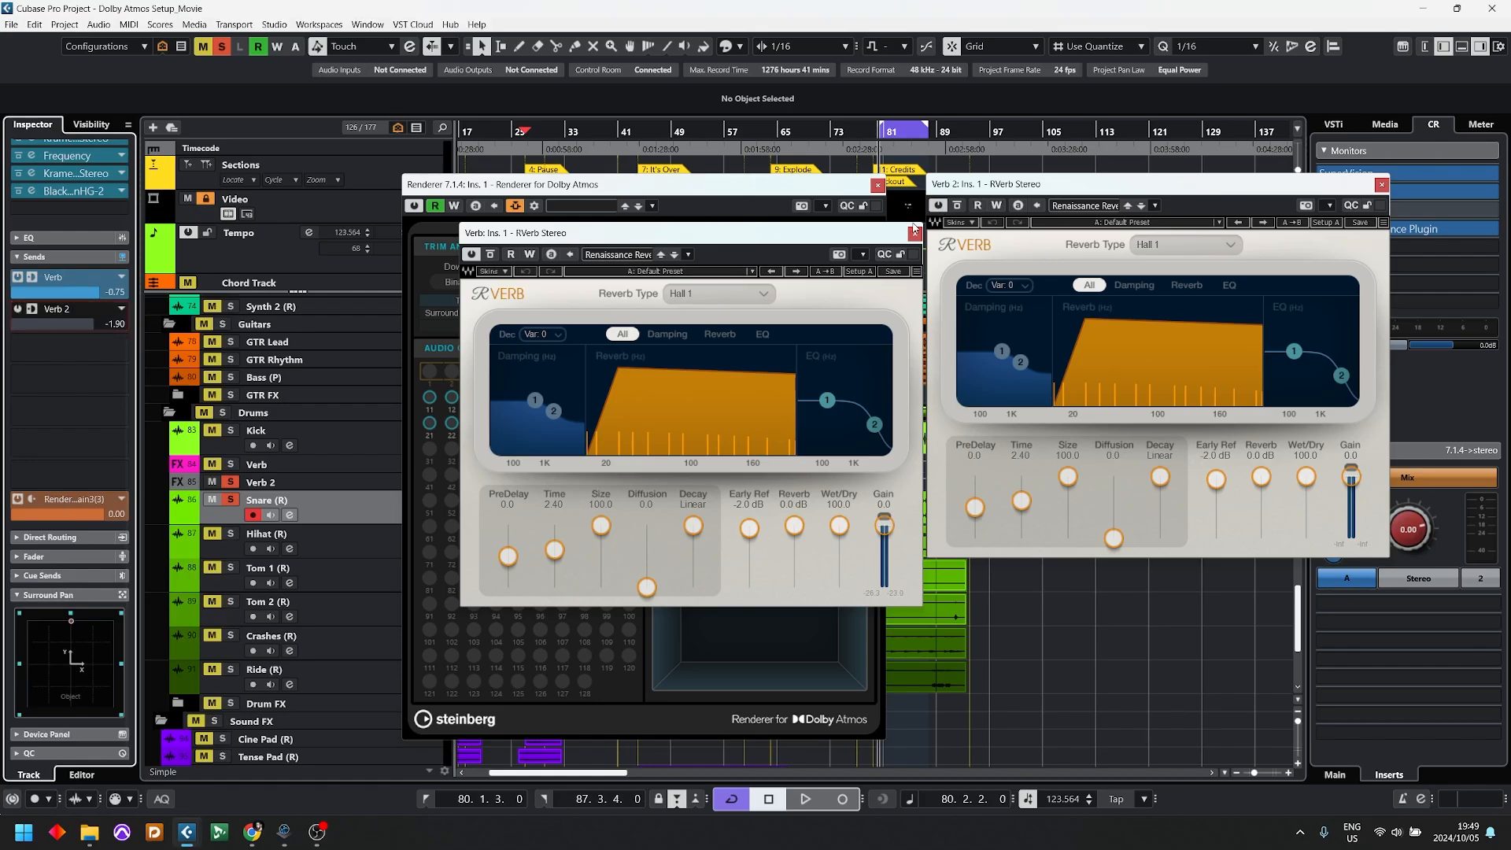
Step: Close both RVerb Stereo windows and the Renderer for Dolby Atmos window
{"action": "left_click", "coordinate": [914, 233]}
{"action": "left_click", "coordinate": [1381, 185]}
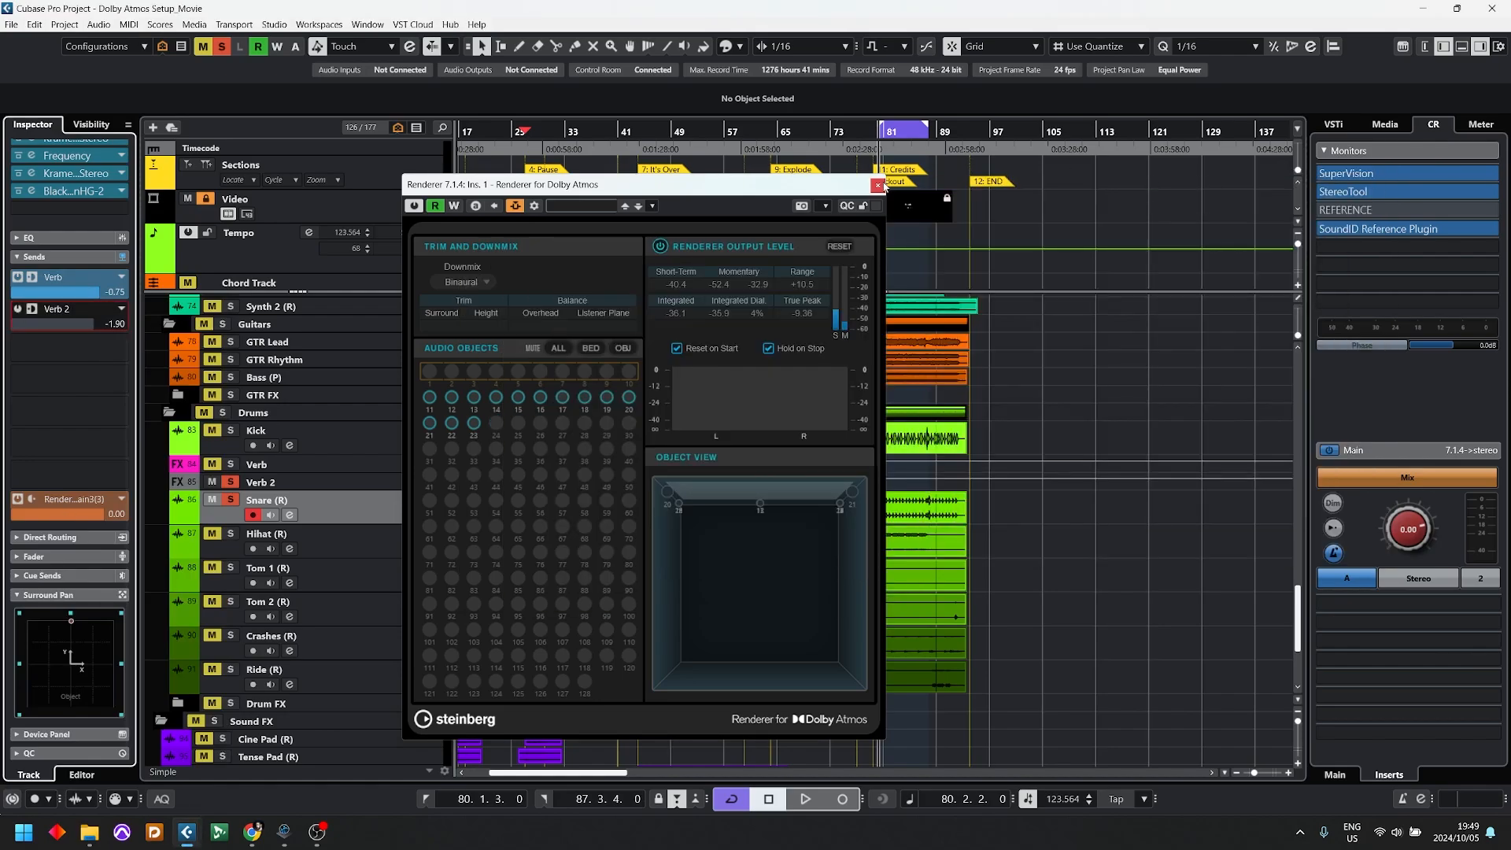
{"action": "left_click_drag", "start_coordinate": [871, 185], "coordinate": [1179, 198]}
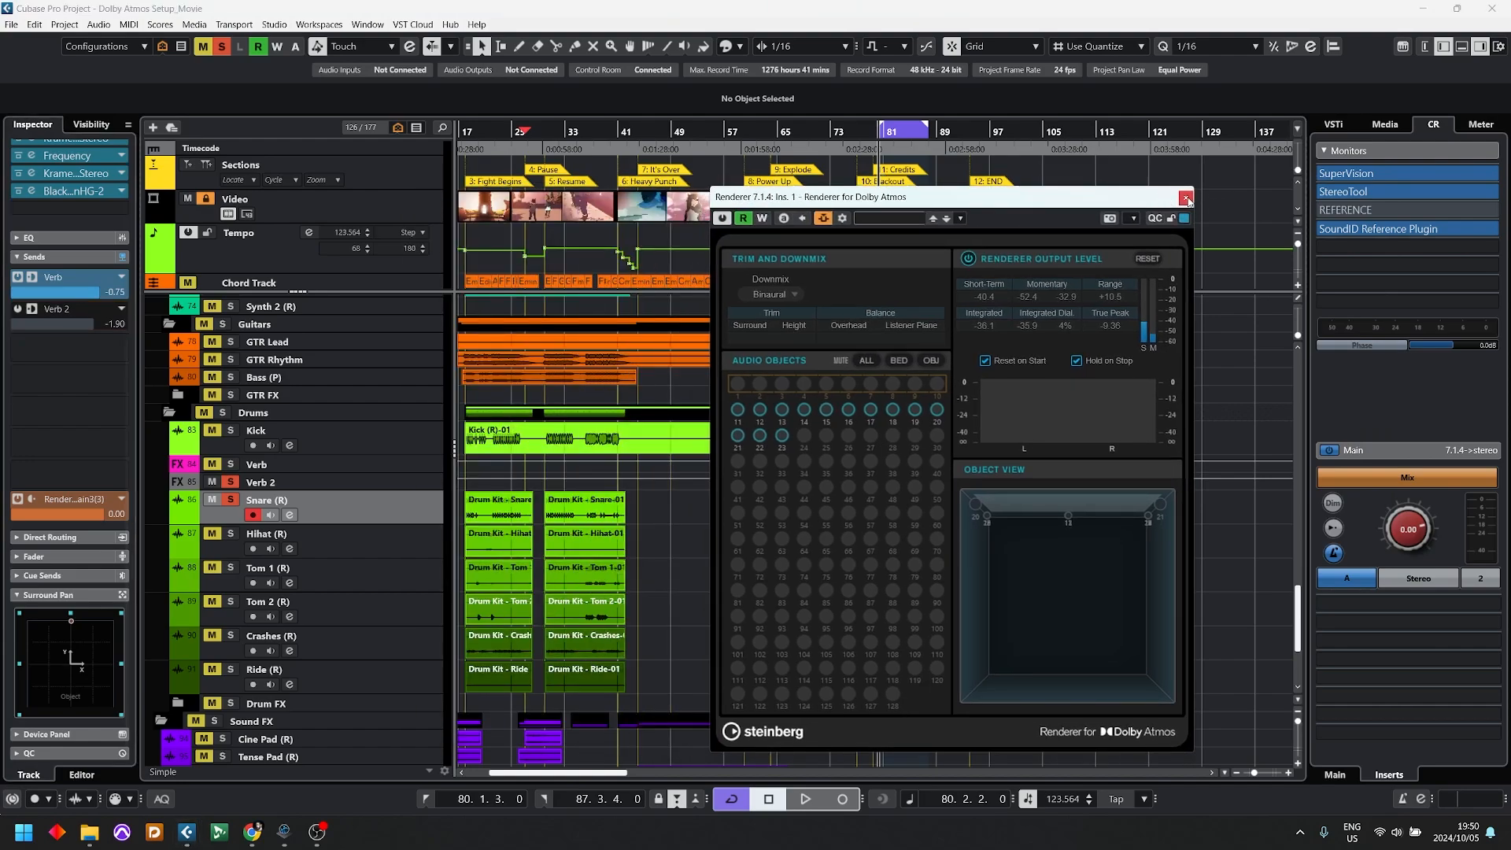
{"action": "left_click", "coordinate": [1185, 198]}
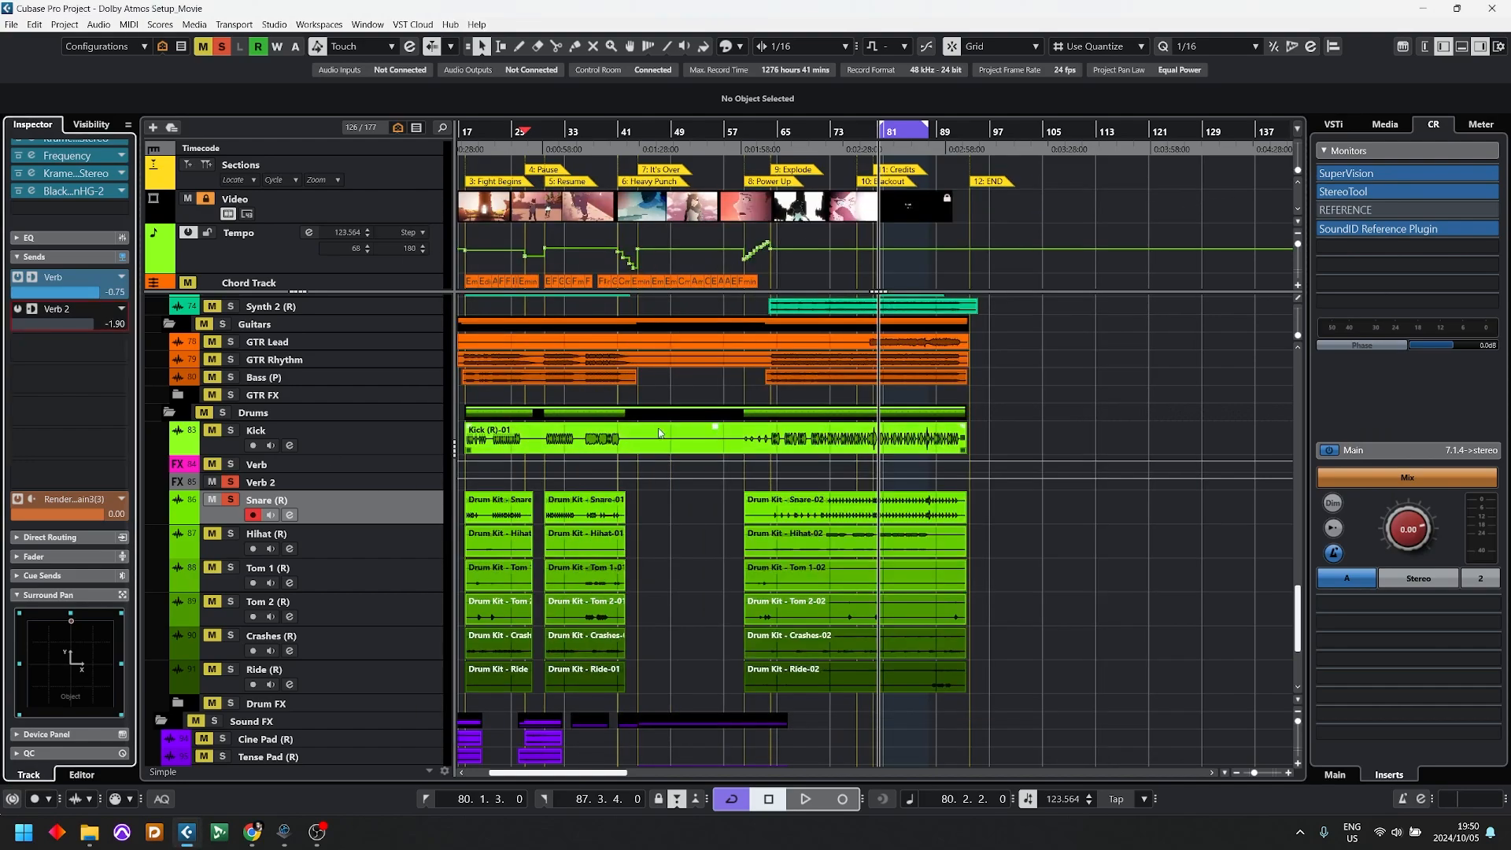
Step: Replace the RVerb Stereo insert on Verb 2 with the IEM Suite encoder DirectivityShaper, discarding the changes to the old plug-in
{"action": "left_click", "coordinate": [404, 480]}
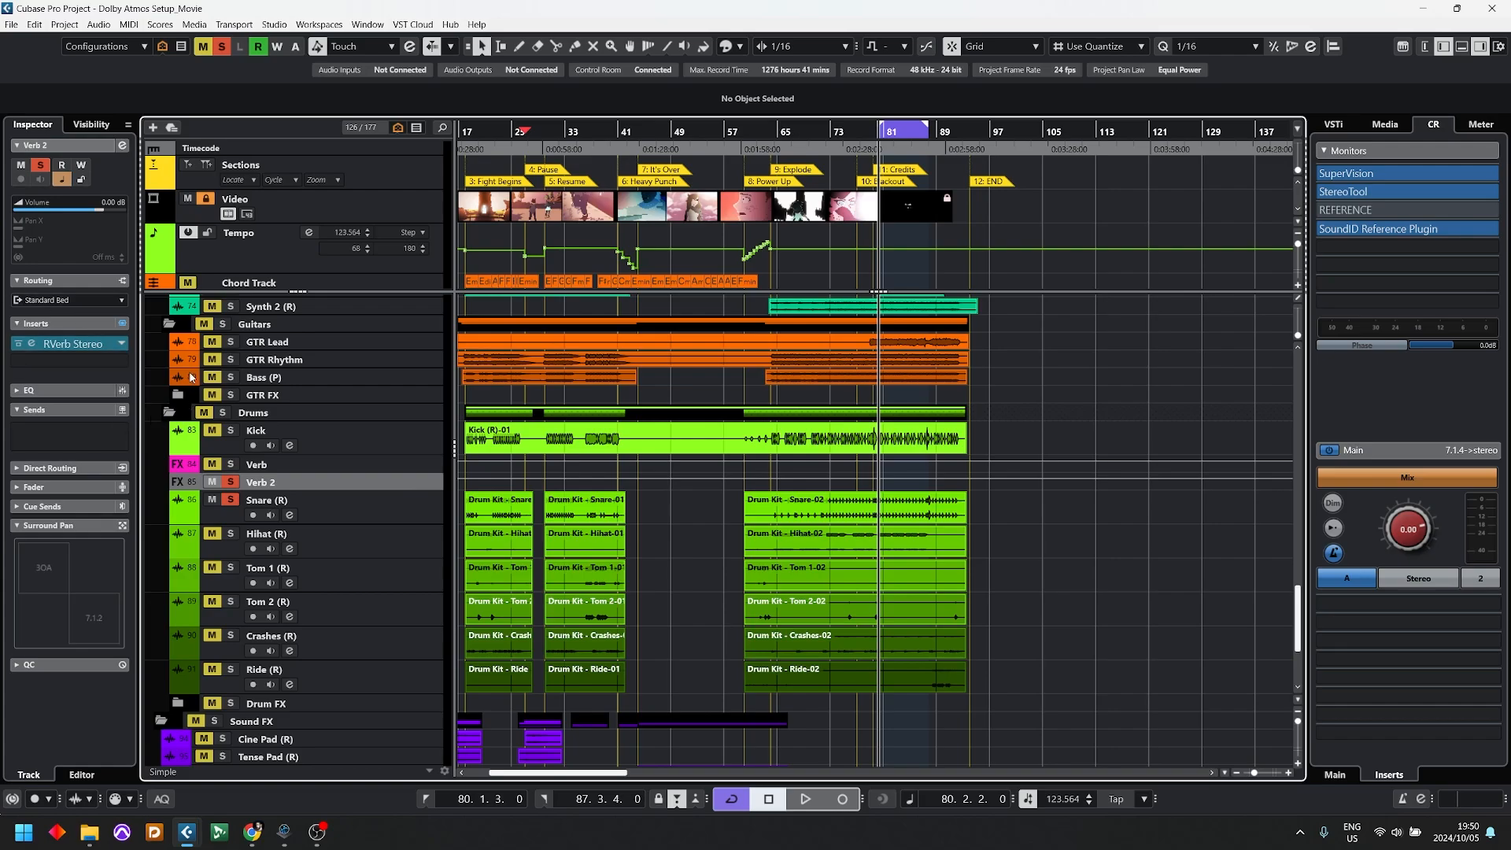
{"action": "left_click", "coordinate": [122, 345]}
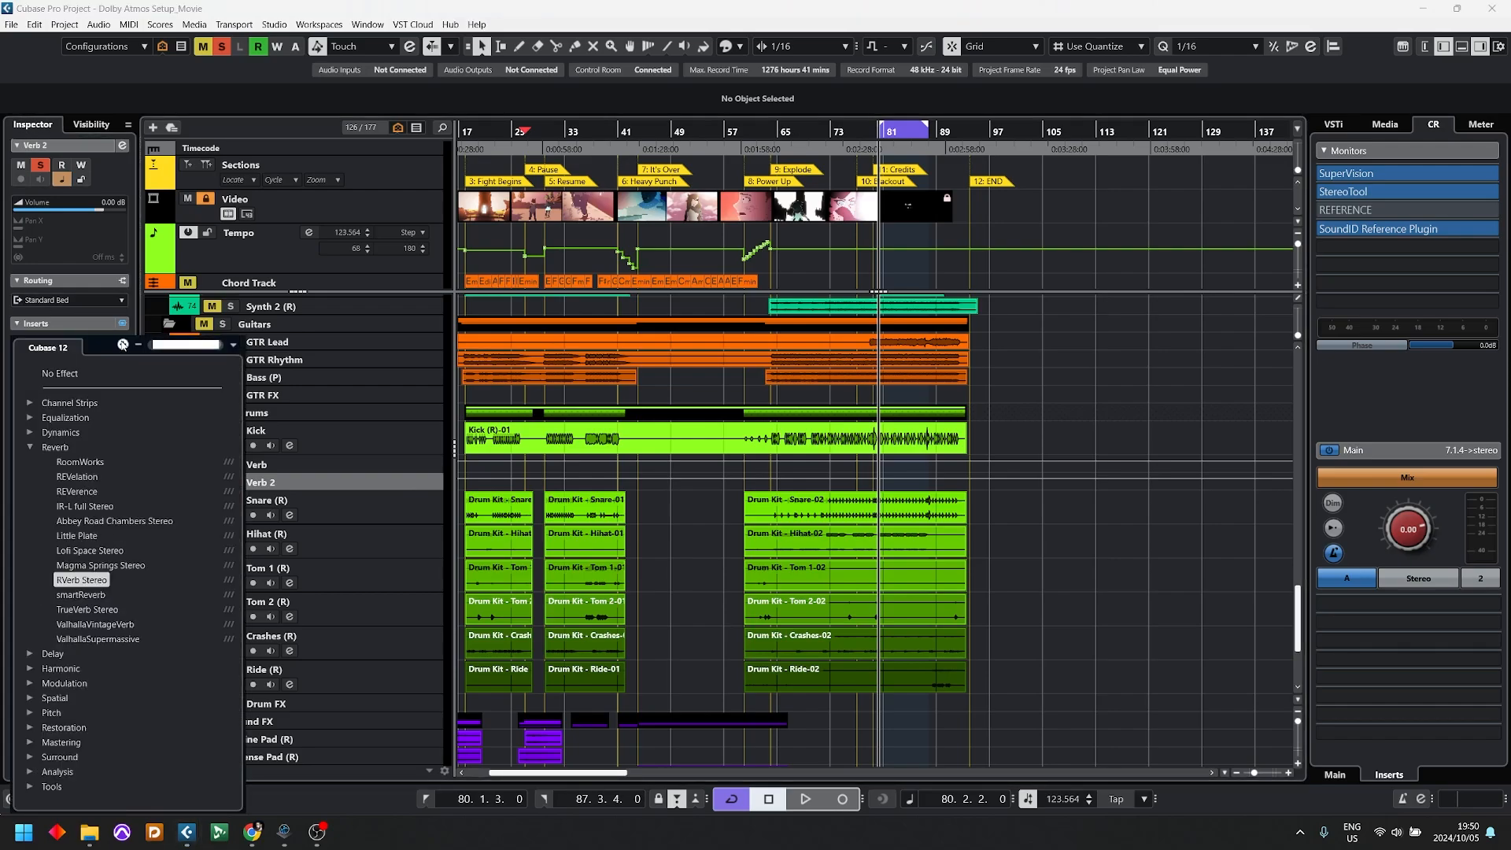
{"action": "left_click", "coordinate": [31, 446]}
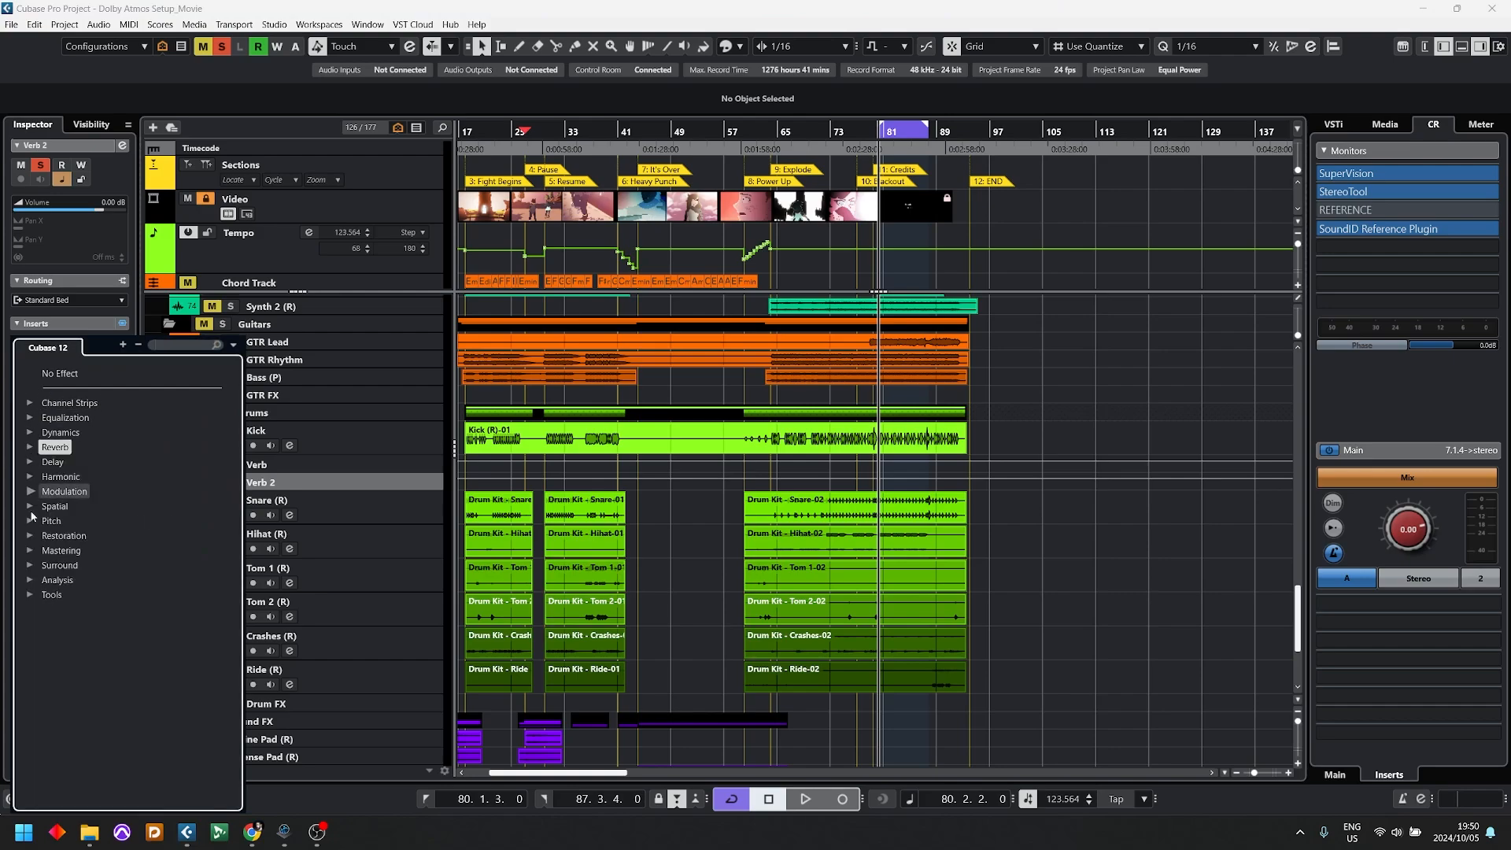
{"action": "left_click", "coordinate": [31, 565]}
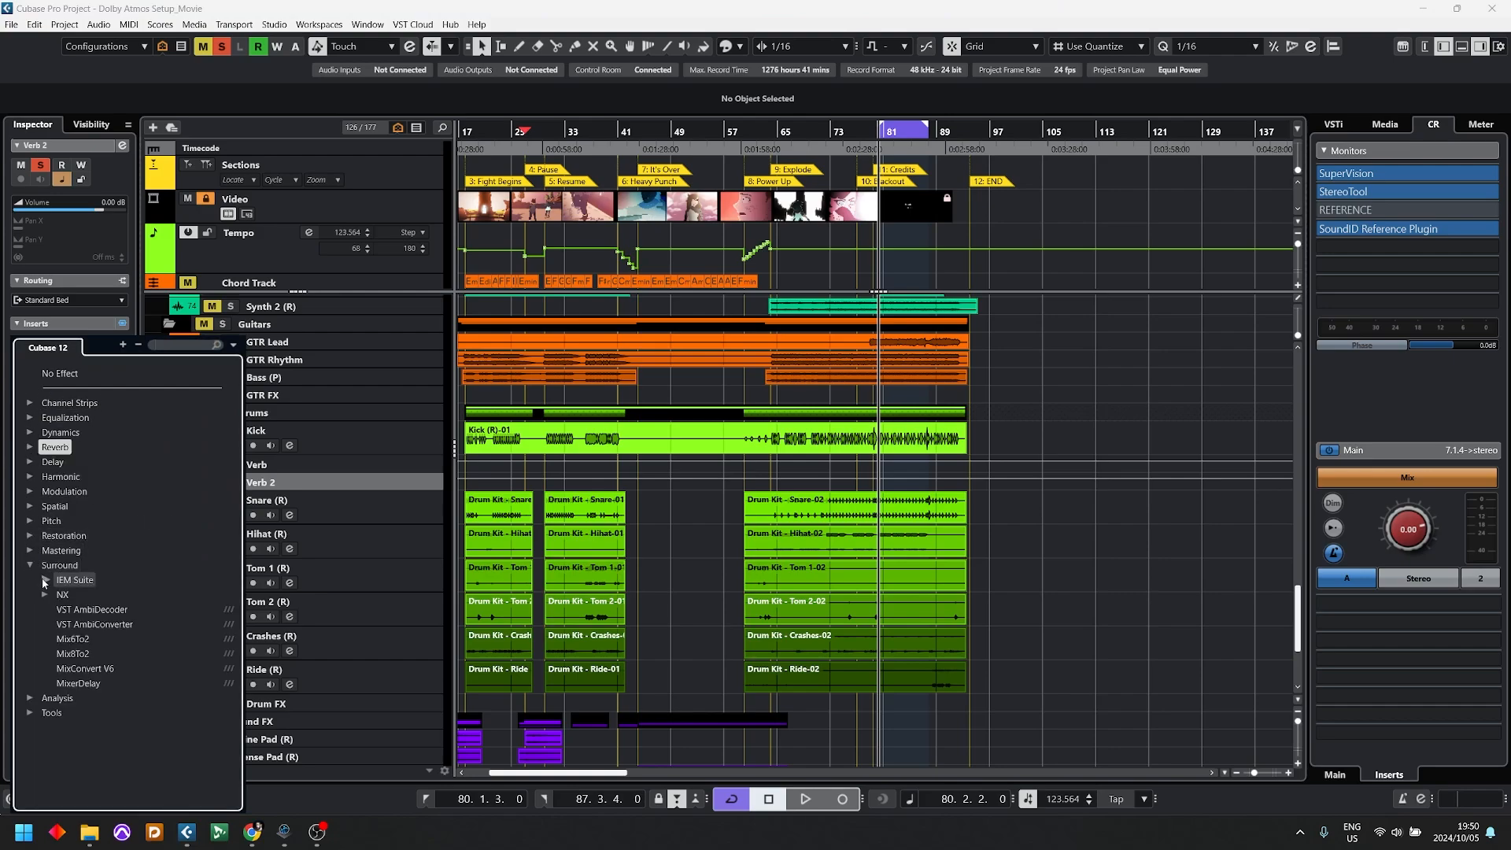
{"action": "left_click", "coordinate": [47, 581]}
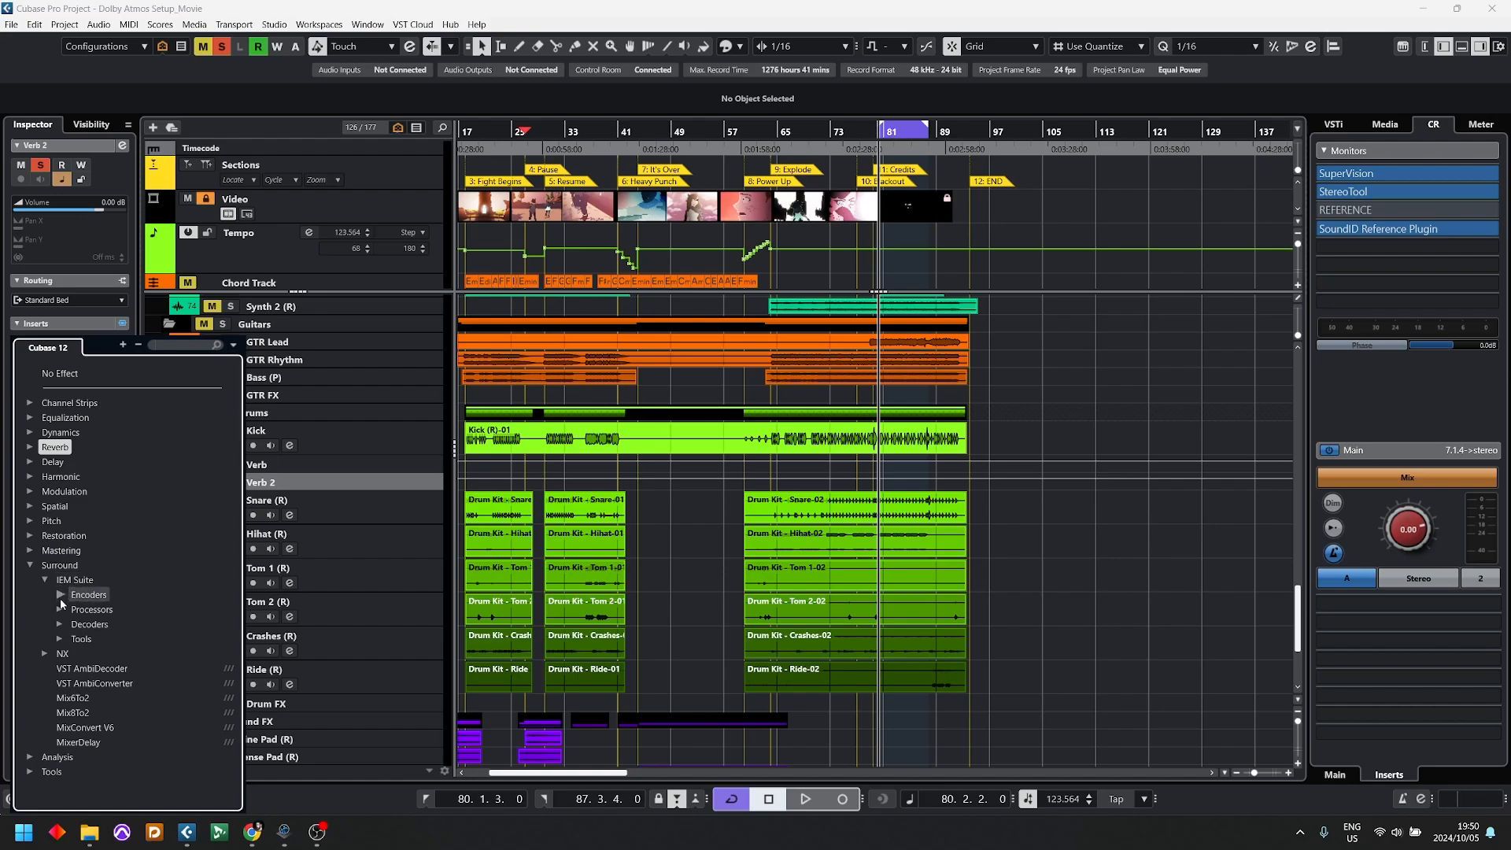
{"action": "left_click", "coordinate": [61, 596]}
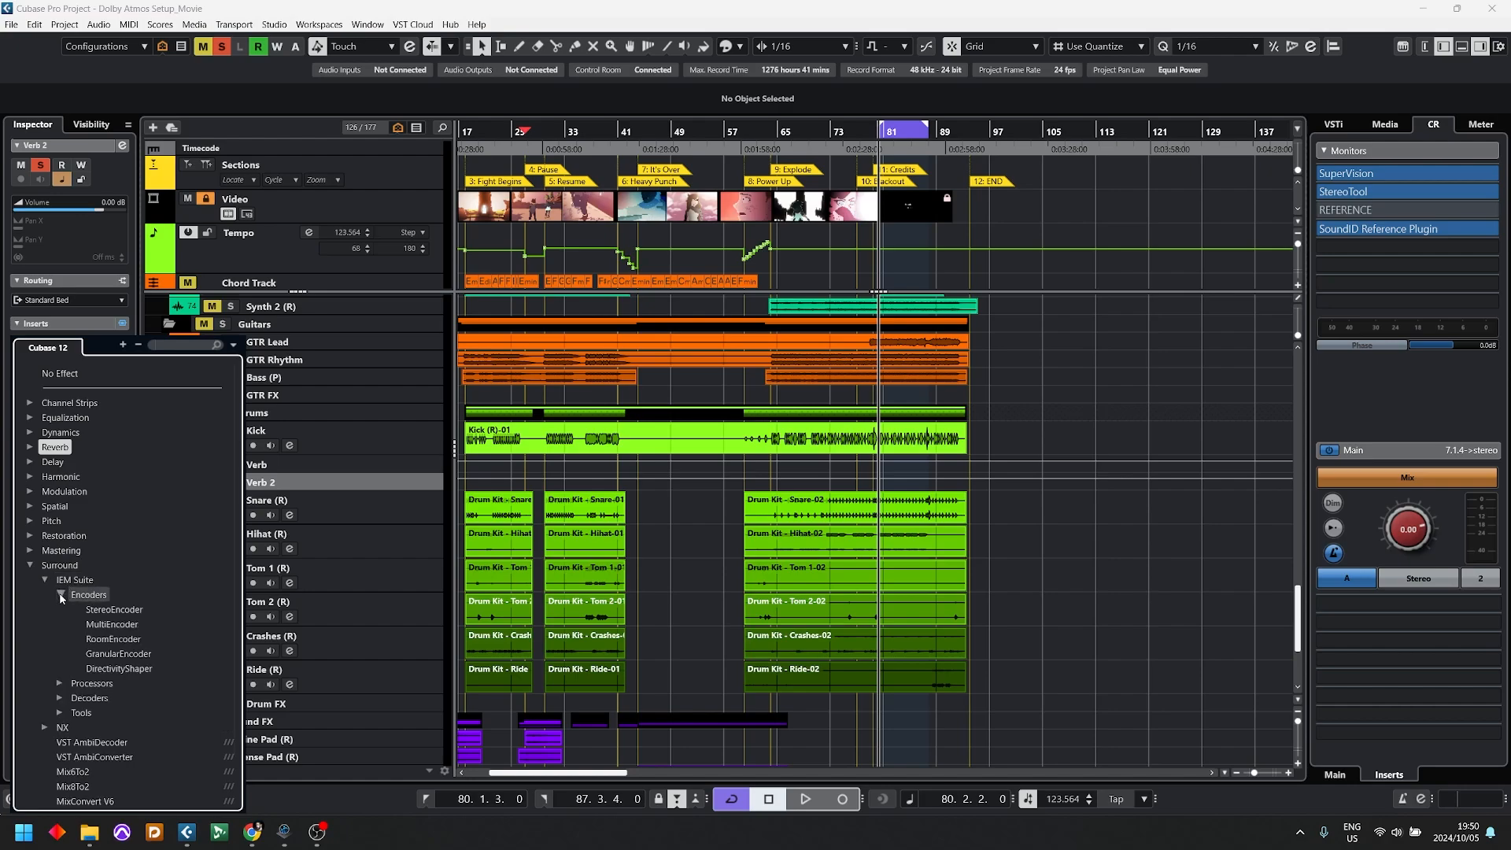
{"action": "left_click", "coordinate": [125, 669]}
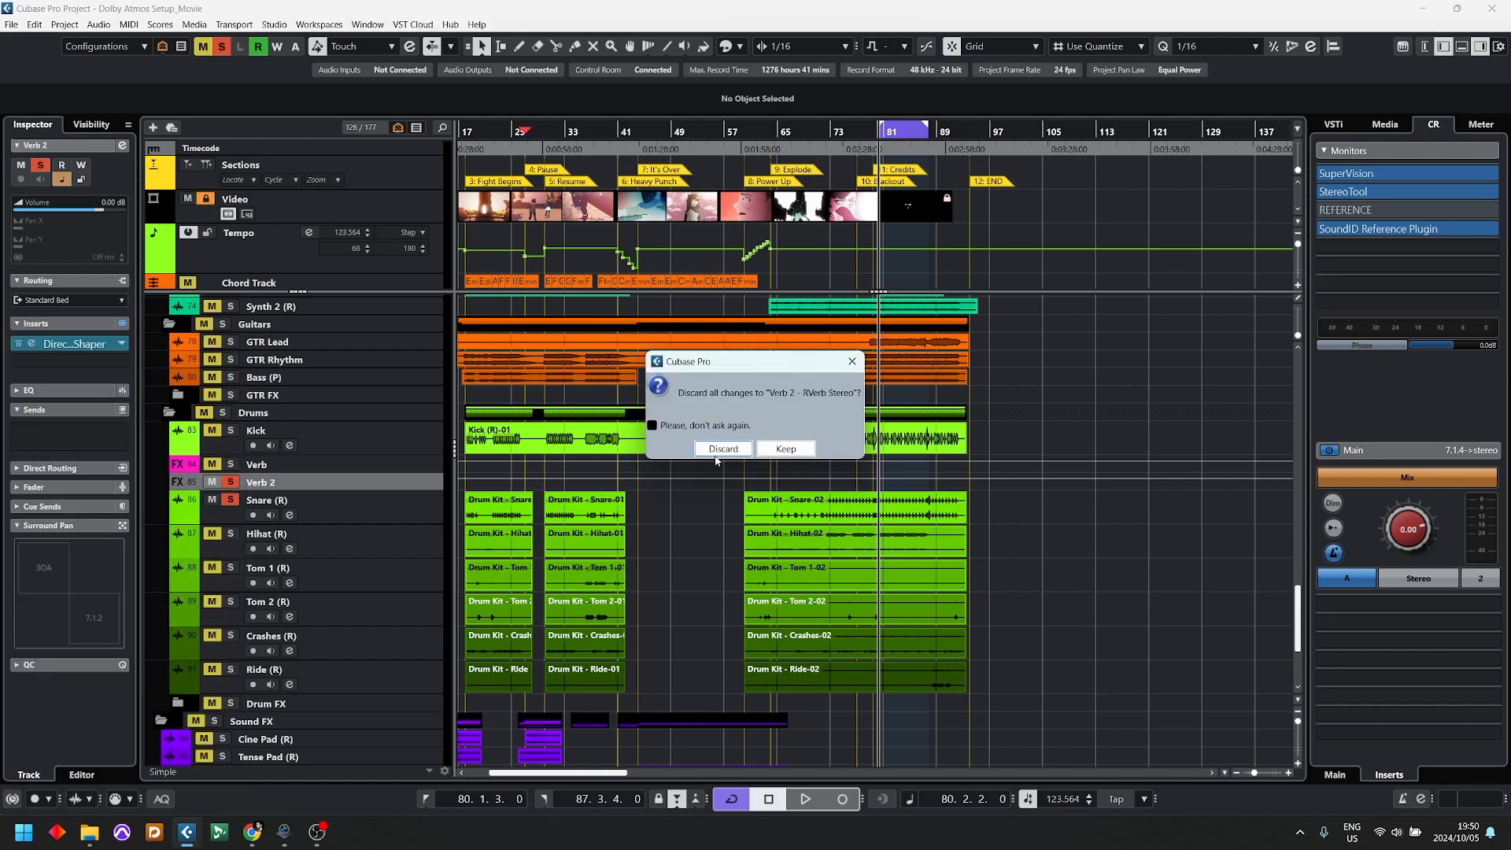
{"action": "left_click", "coordinate": [716, 457]}
Step: Activate the Snare's Verb 2 send, listen with DirectivityShaper loaded on Verb 2, and close the plug-in window
{"action": "key", "text": "space"}
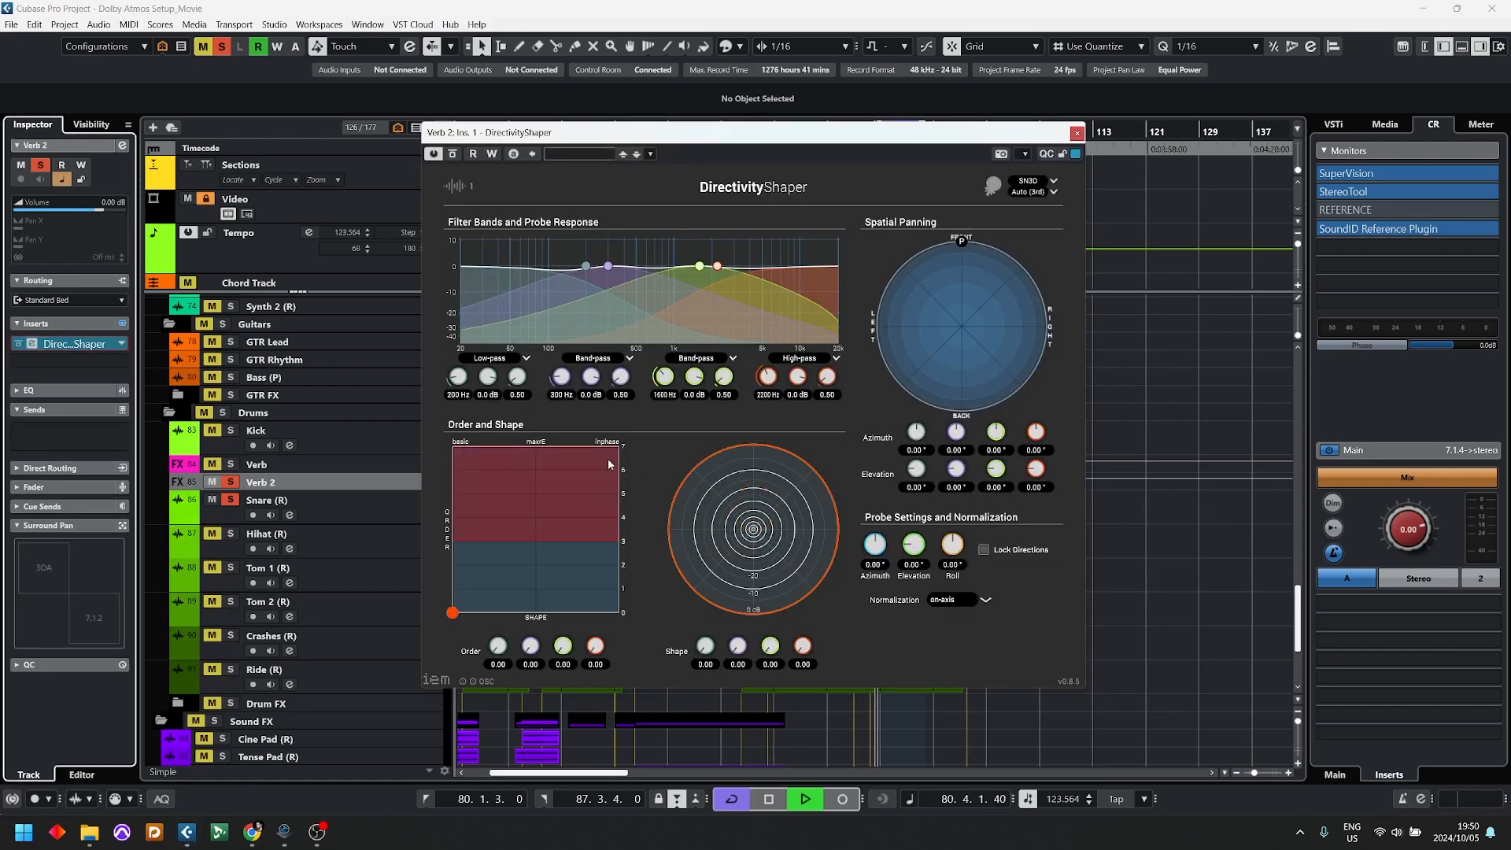
{"action": "left_click_drag", "start_coordinate": [753, 131], "coordinate": [1116, 442]}
{"action": "left_click", "coordinate": [330, 501]}
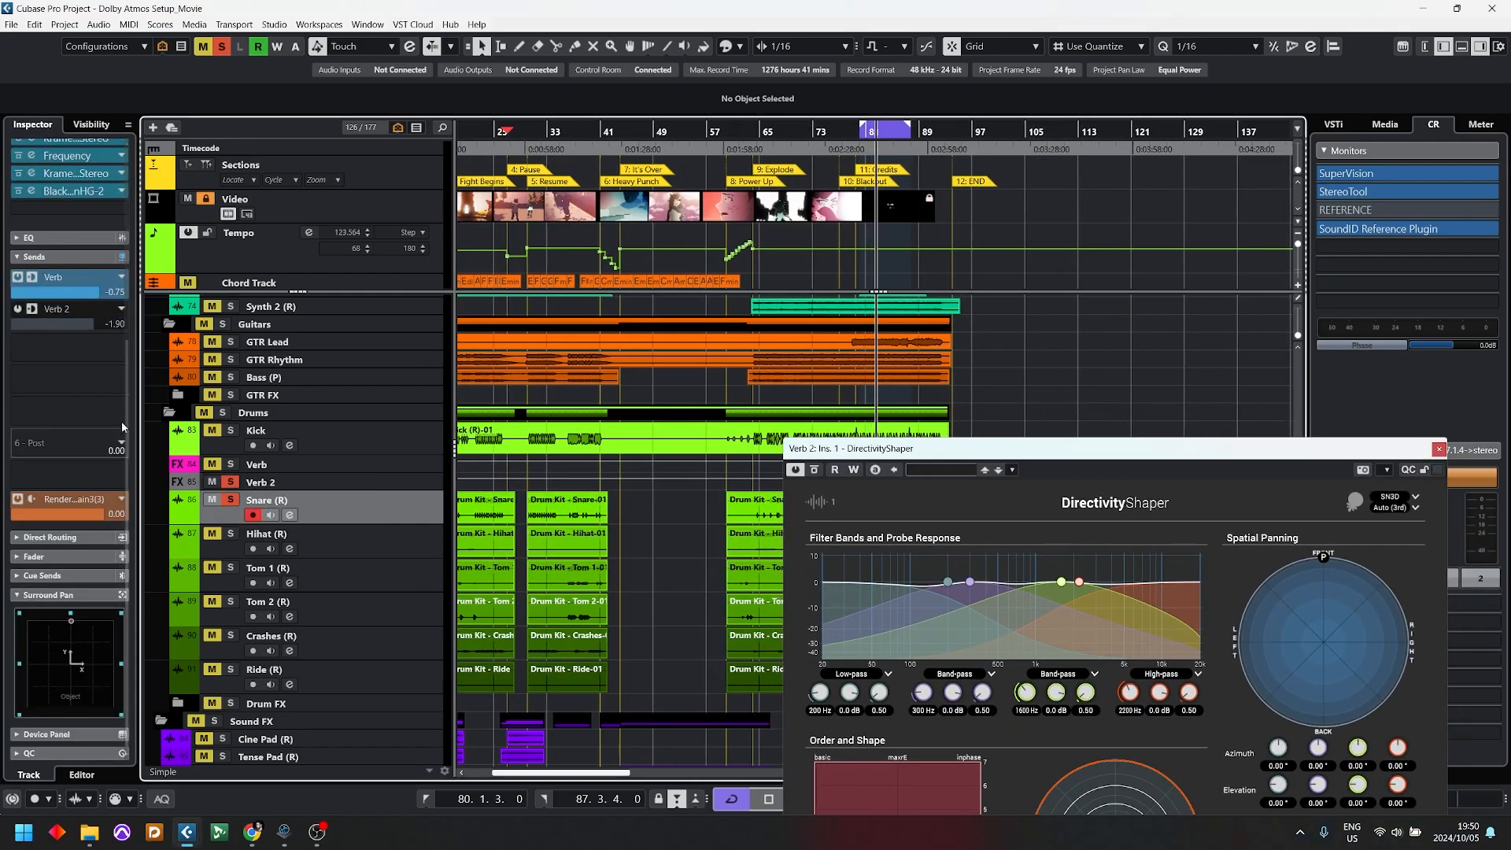
{"action": "left_click", "coordinate": [17, 309]}
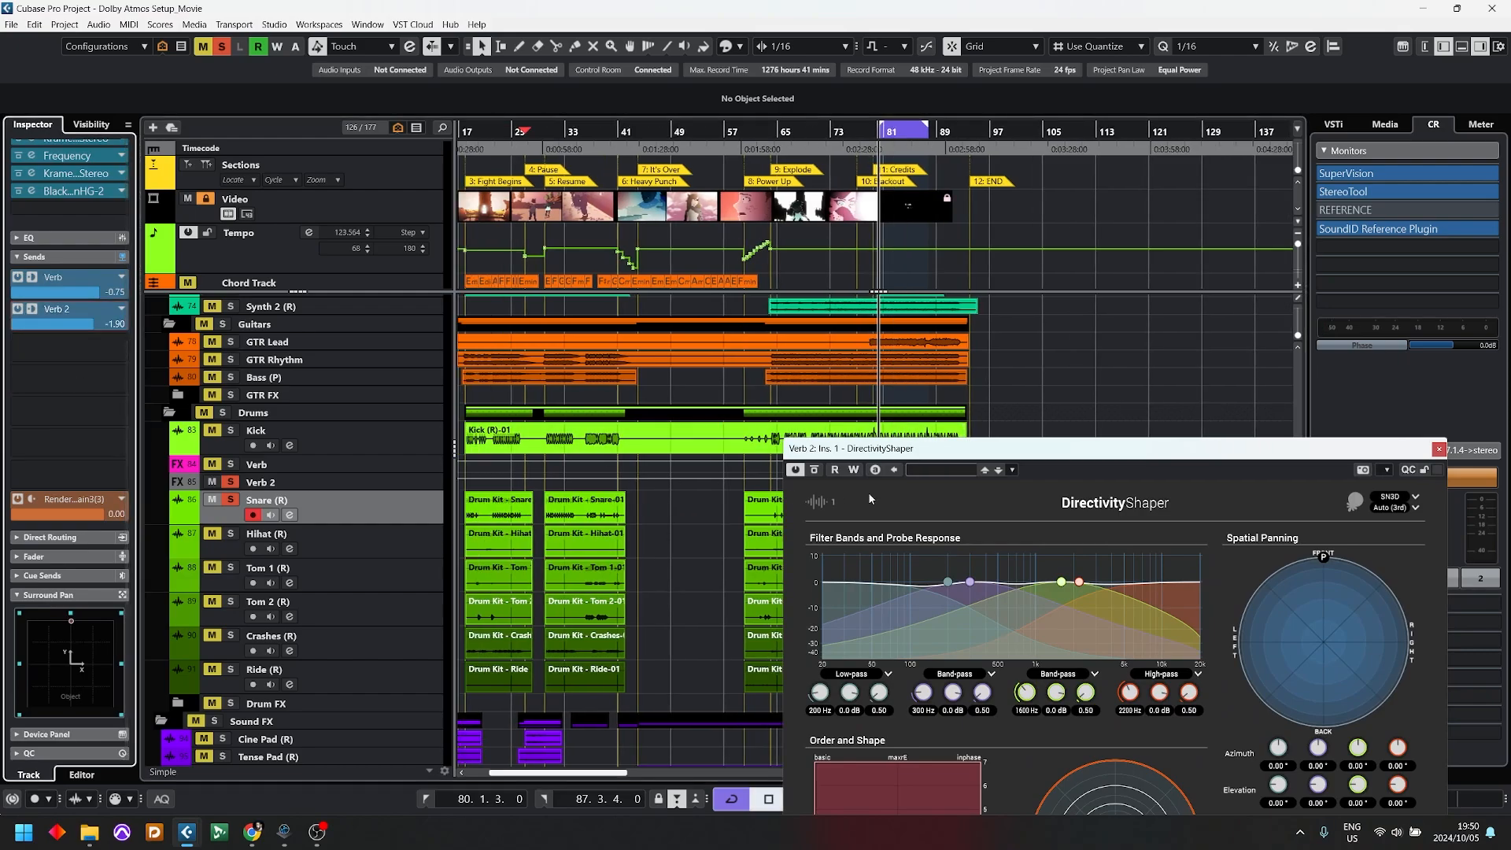
{"action": "left_click_drag", "start_coordinate": [979, 448], "coordinate": [968, 302]}
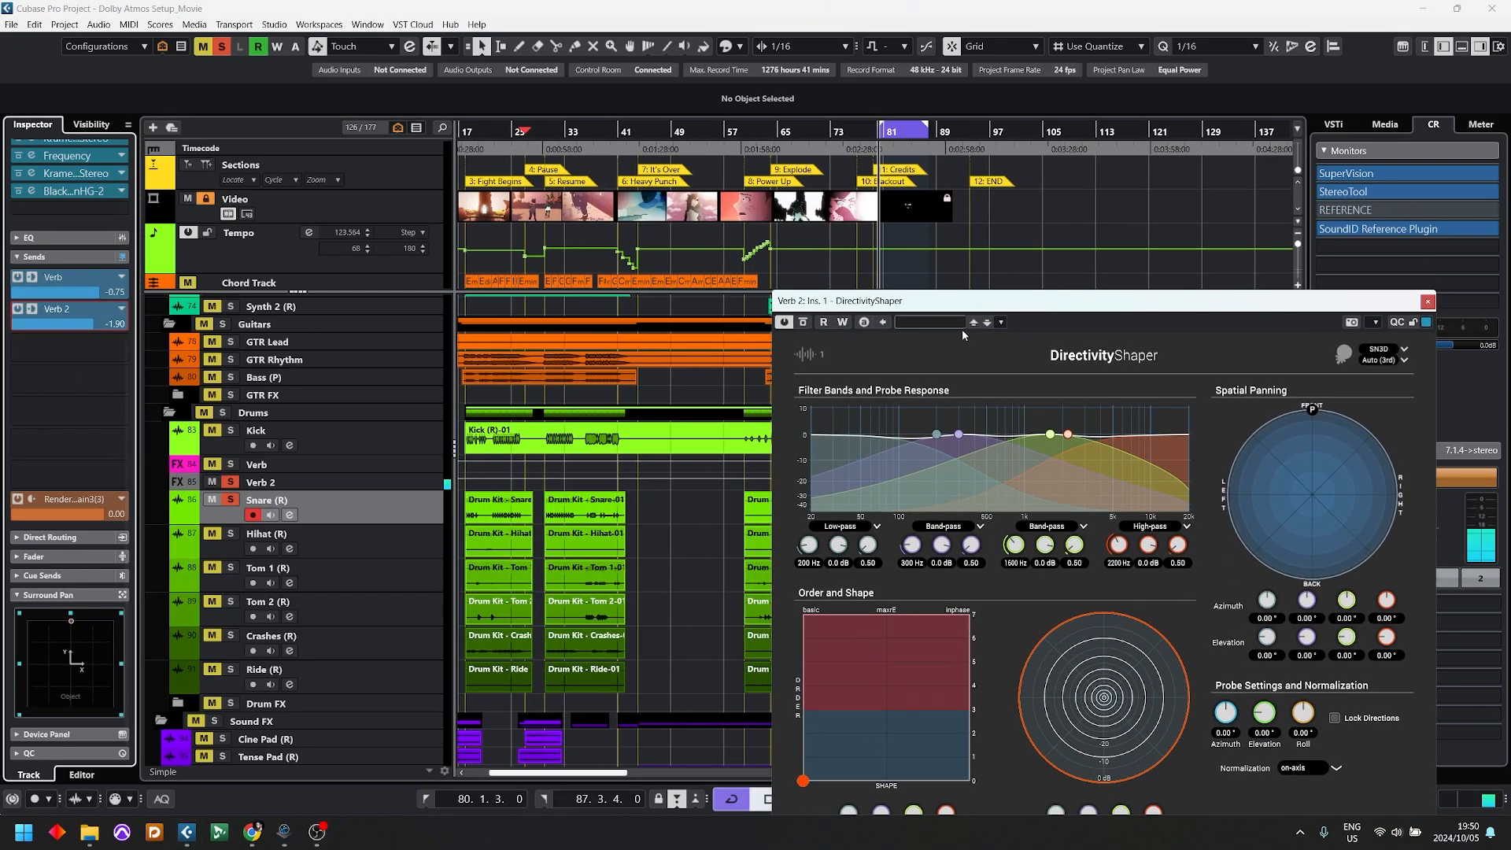
{"action": "left_click_drag", "start_coordinate": [1330, 301], "coordinate": [1301, 210]}
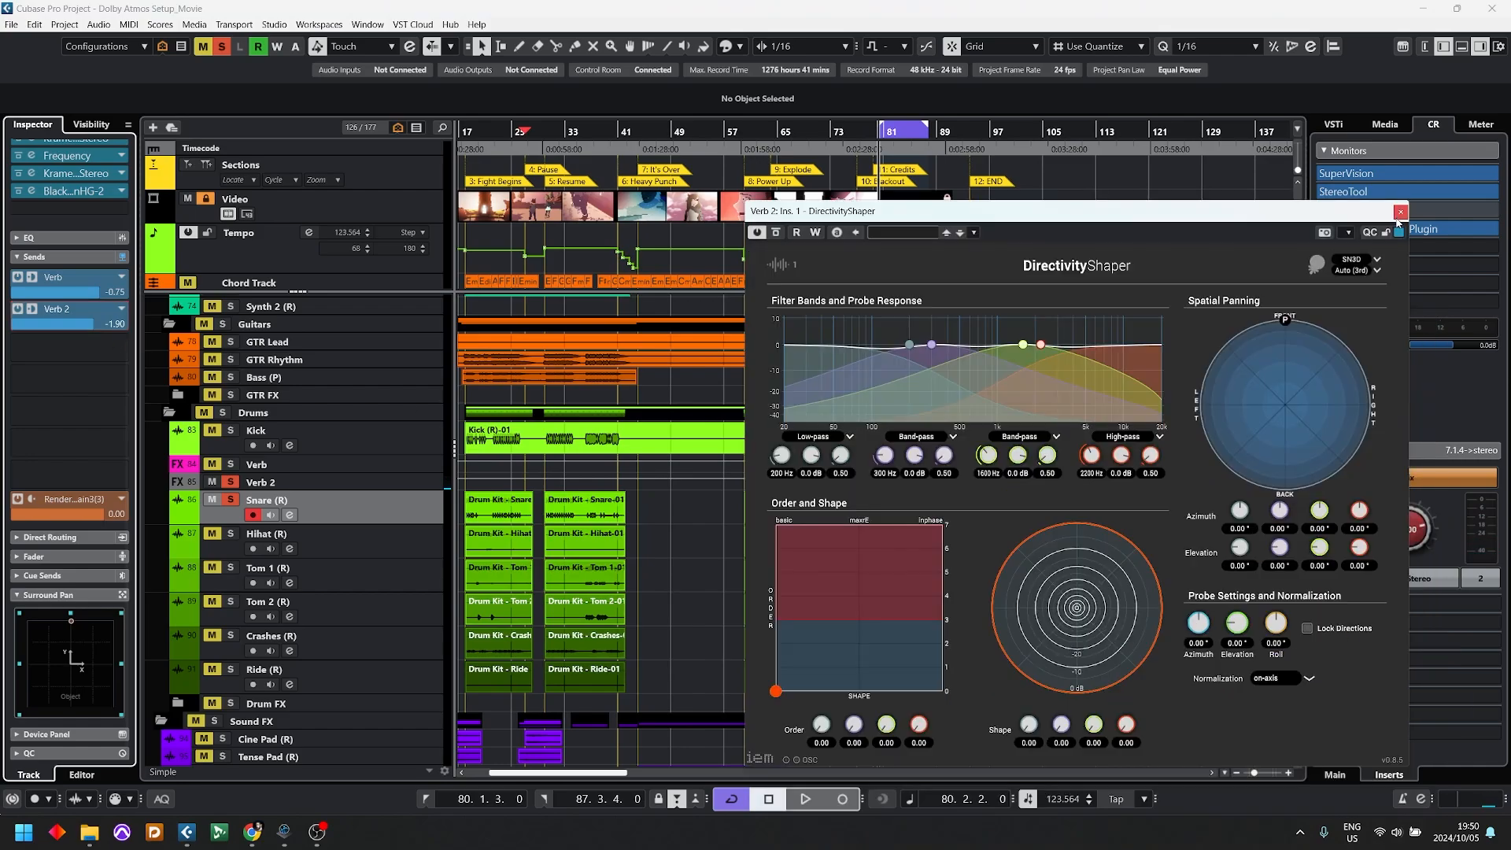
{"action": "left_click", "coordinate": [1399, 211]}
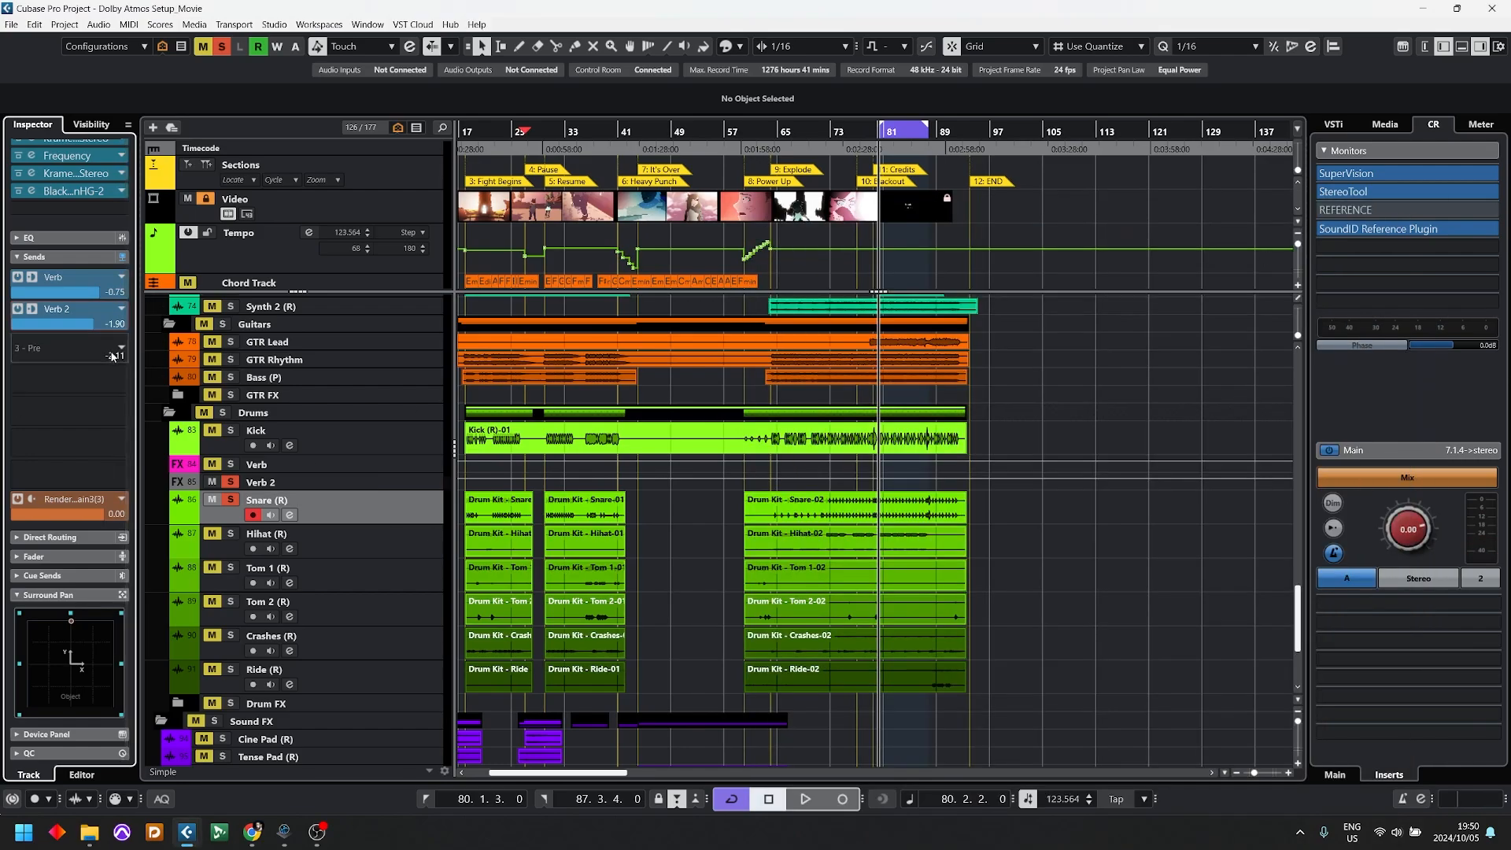
Step: Replace the DirectivityShaper insert on Verb 2 with the IEM Suite encoder RoomEncoder
{"action": "left_click", "coordinate": [283, 482]}
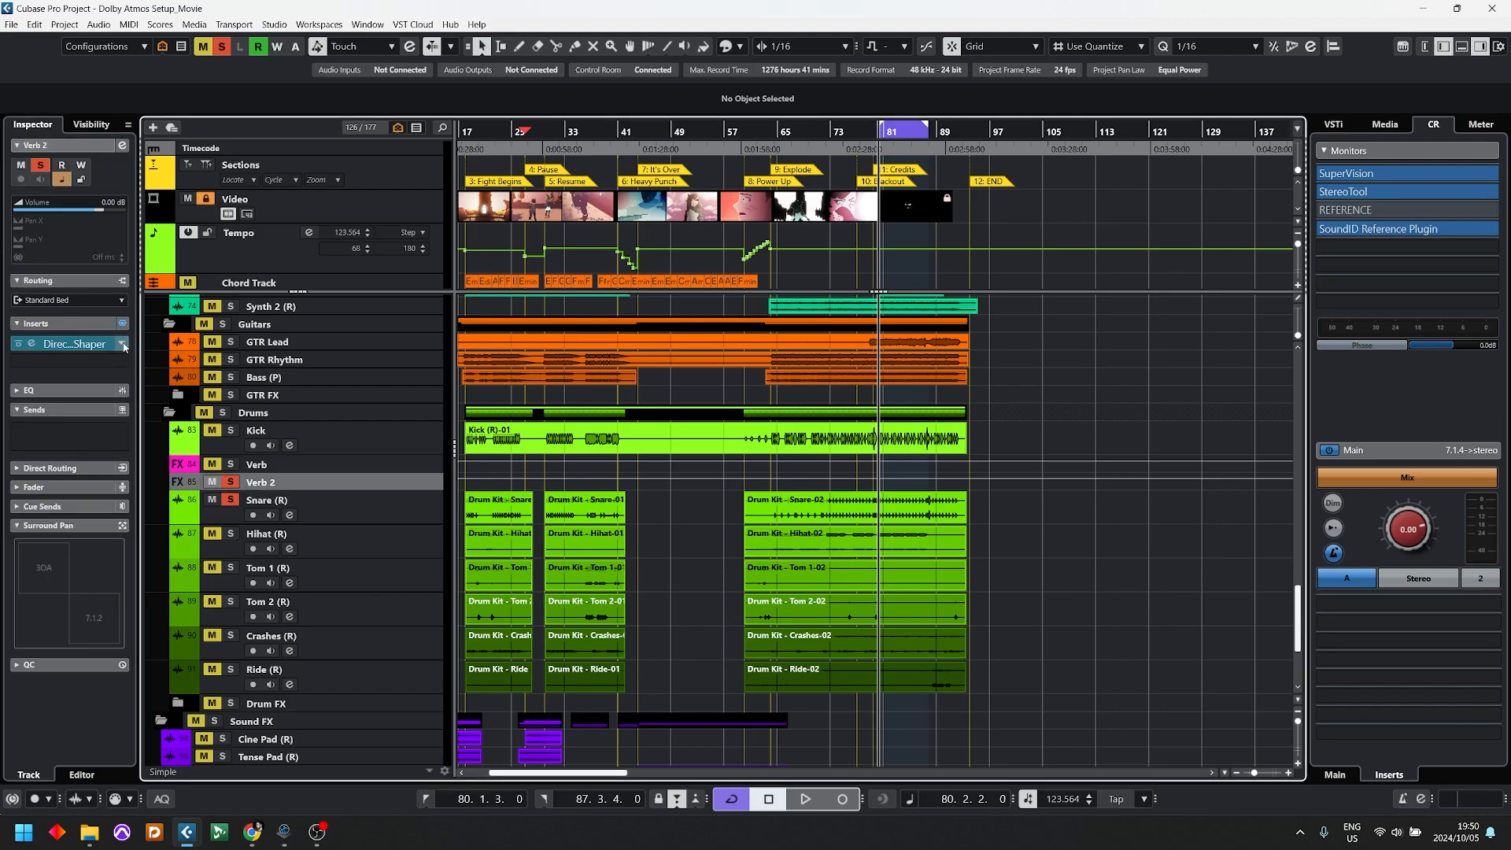
{"action": "left_click", "coordinate": [78, 345]}
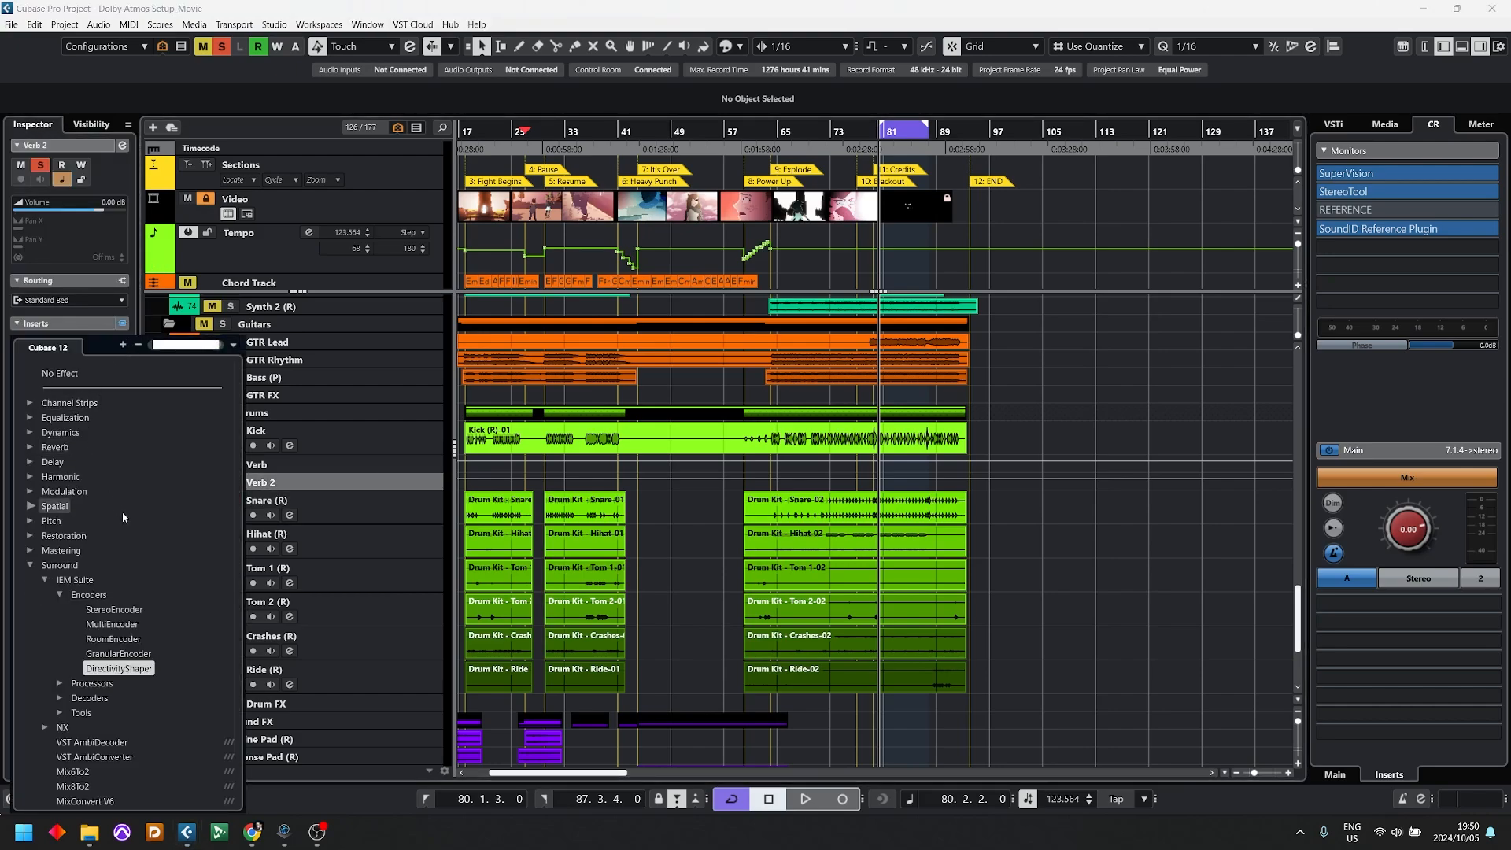
{"action": "left_click", "coordinate": [110, 644]}
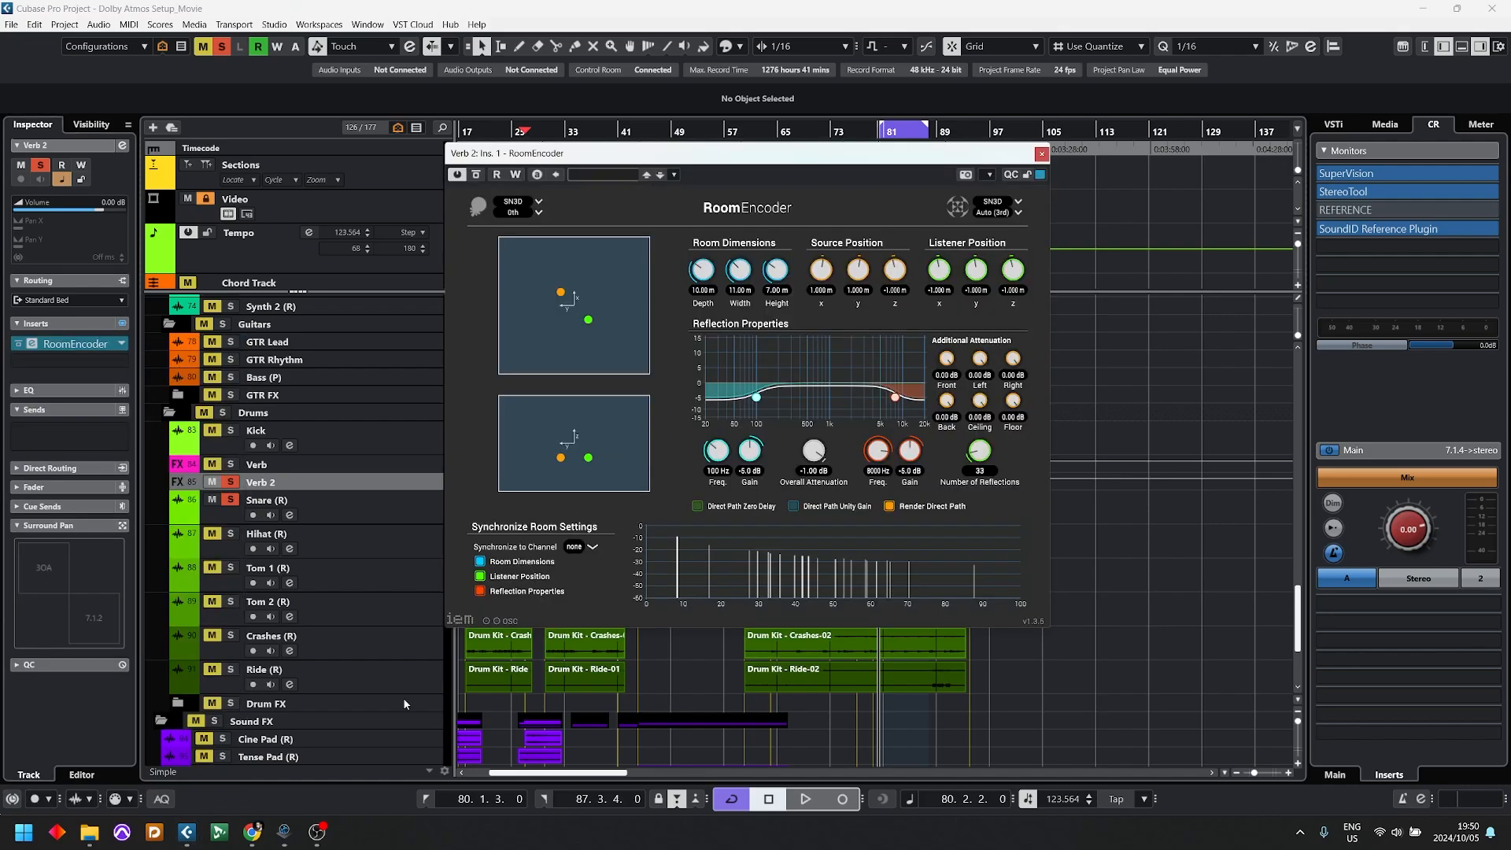
{"action": "left_click_drag", "start_coordinate": [750, 161], "coordinate": [856, 251]}
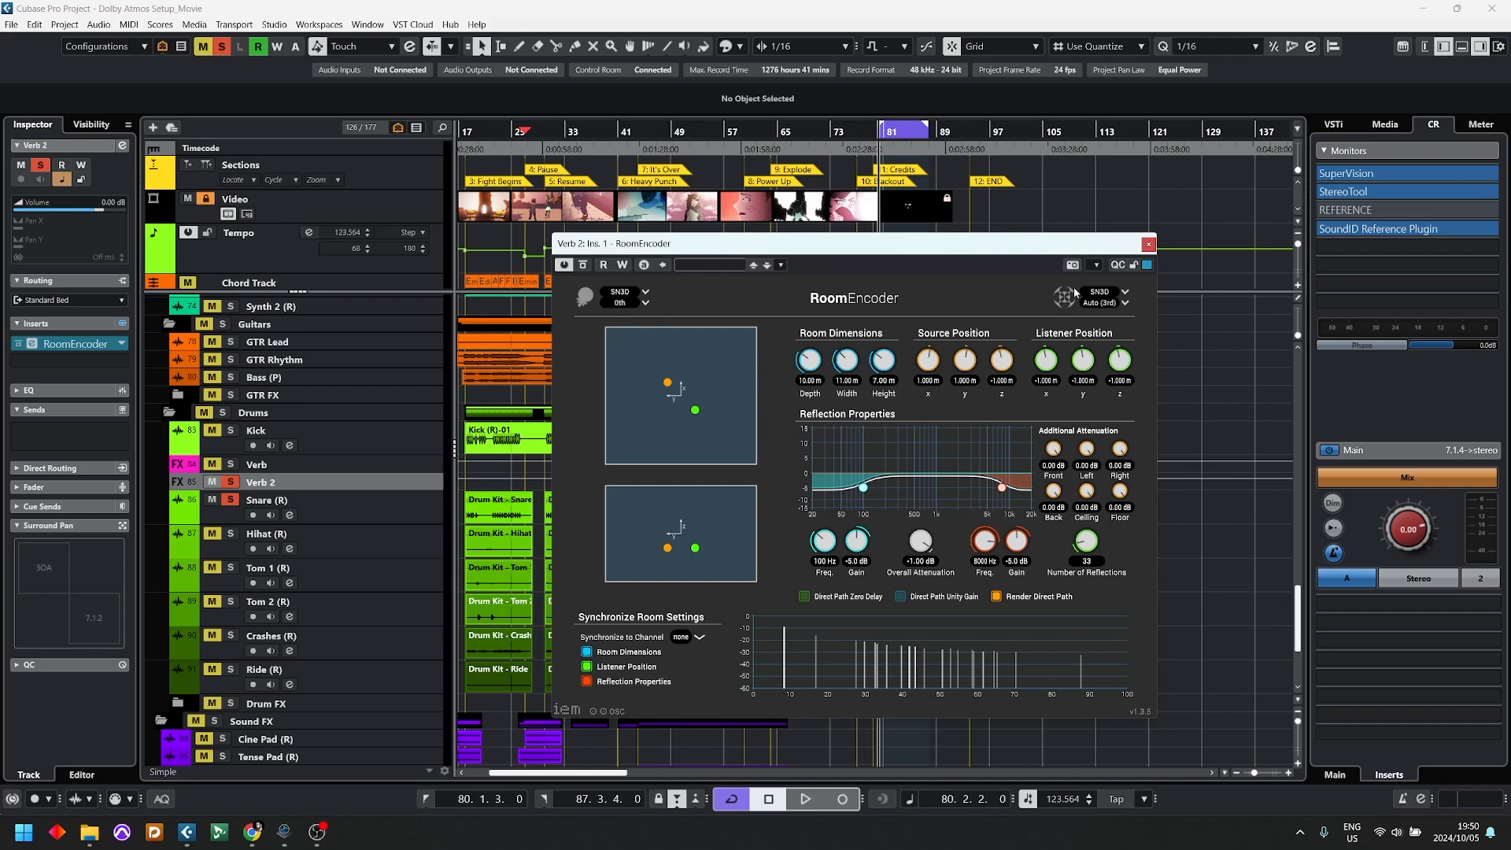
Step: Set RoomEncoder's output Ambisonic order to 3rd and play back the snare through it
{"action": "left_click", "coordinate": [1103, 304]}
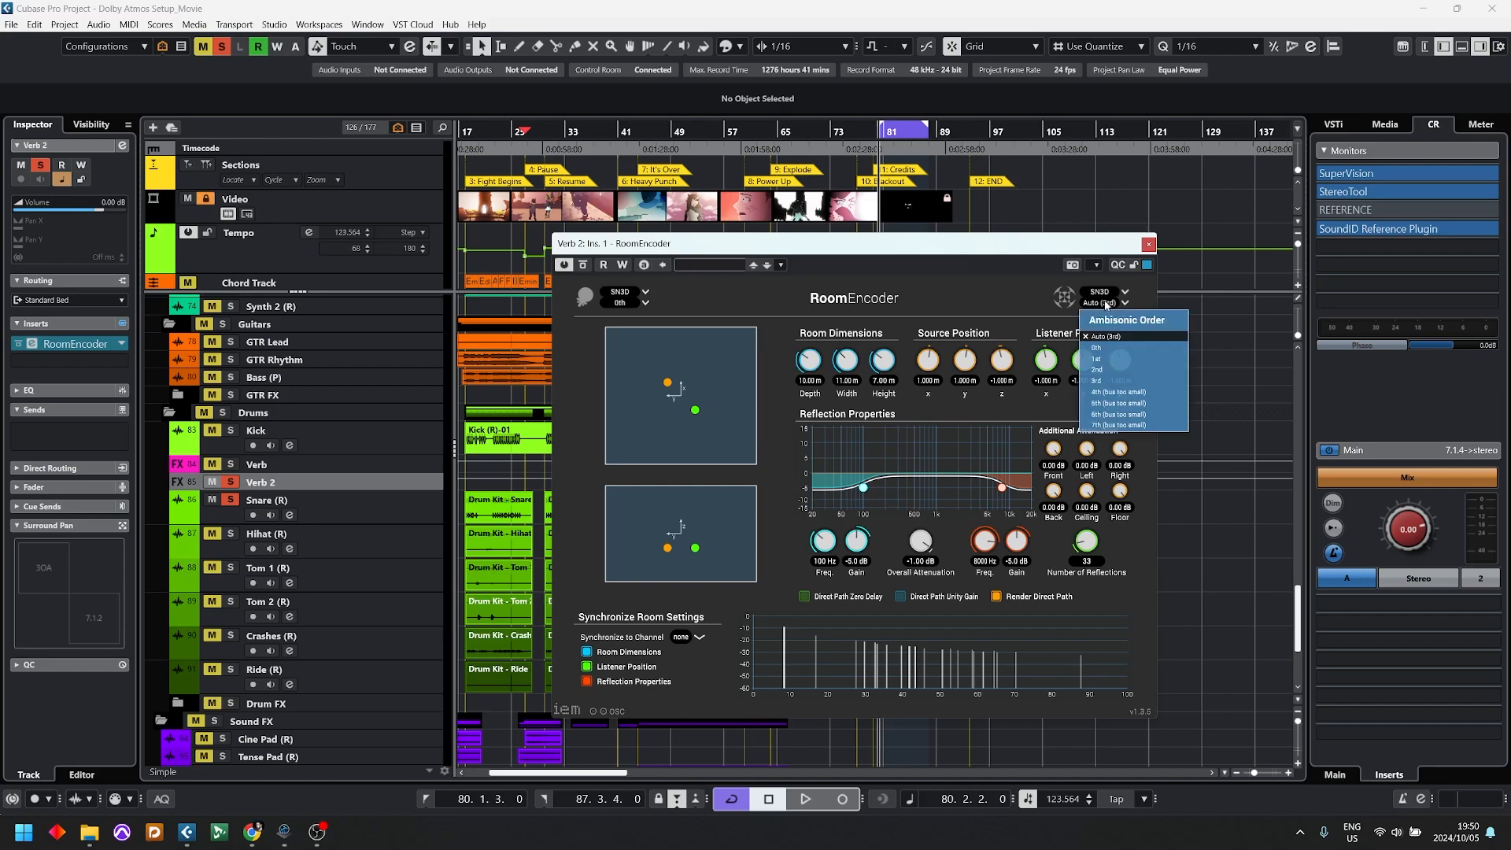
{"action": "left_click", "coordinate": [1100, 380]}
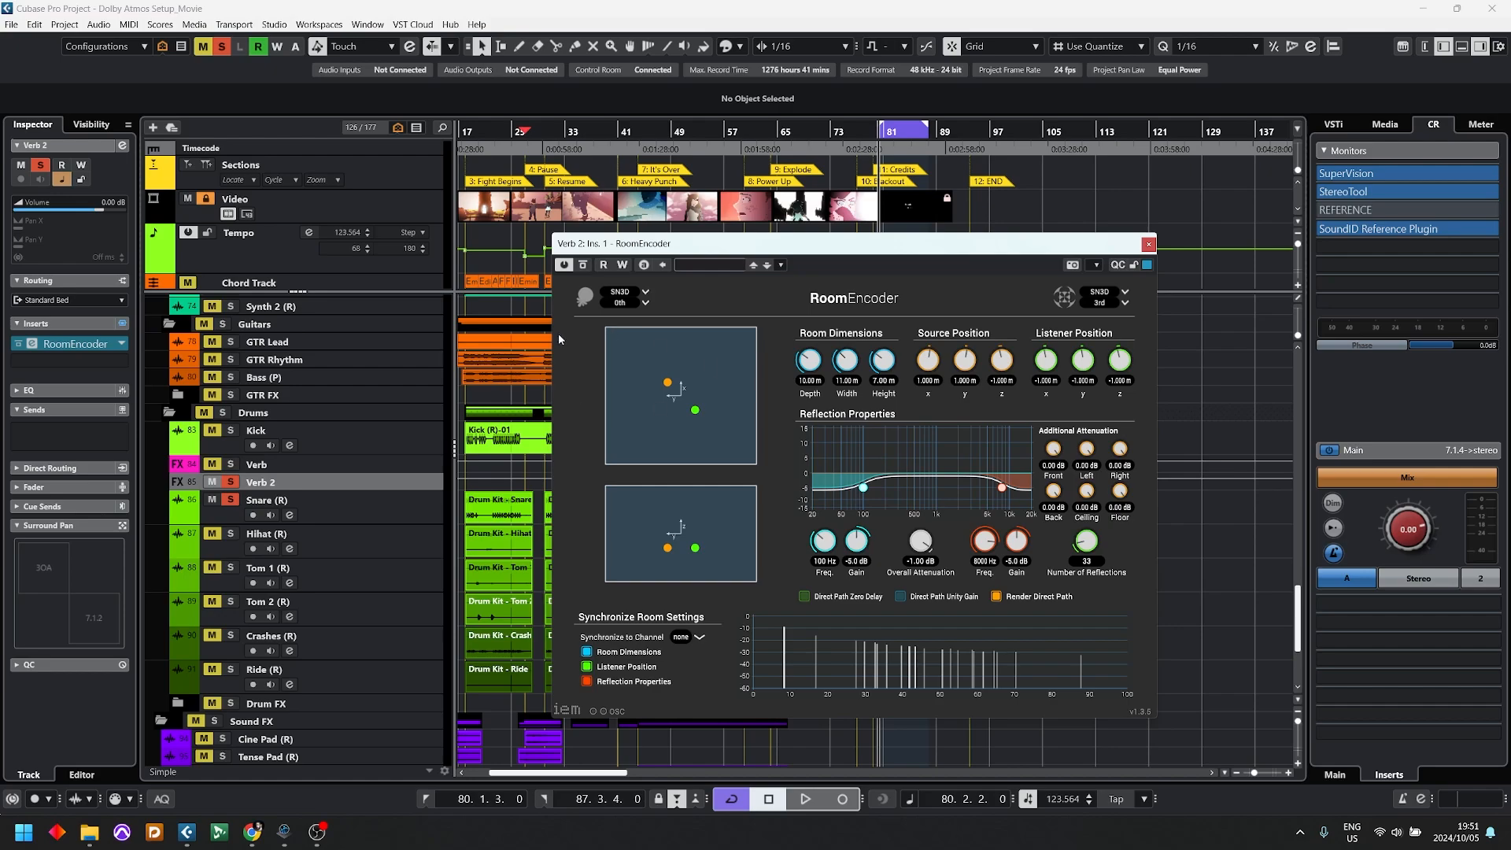
{"action": "key", "text": "space"}
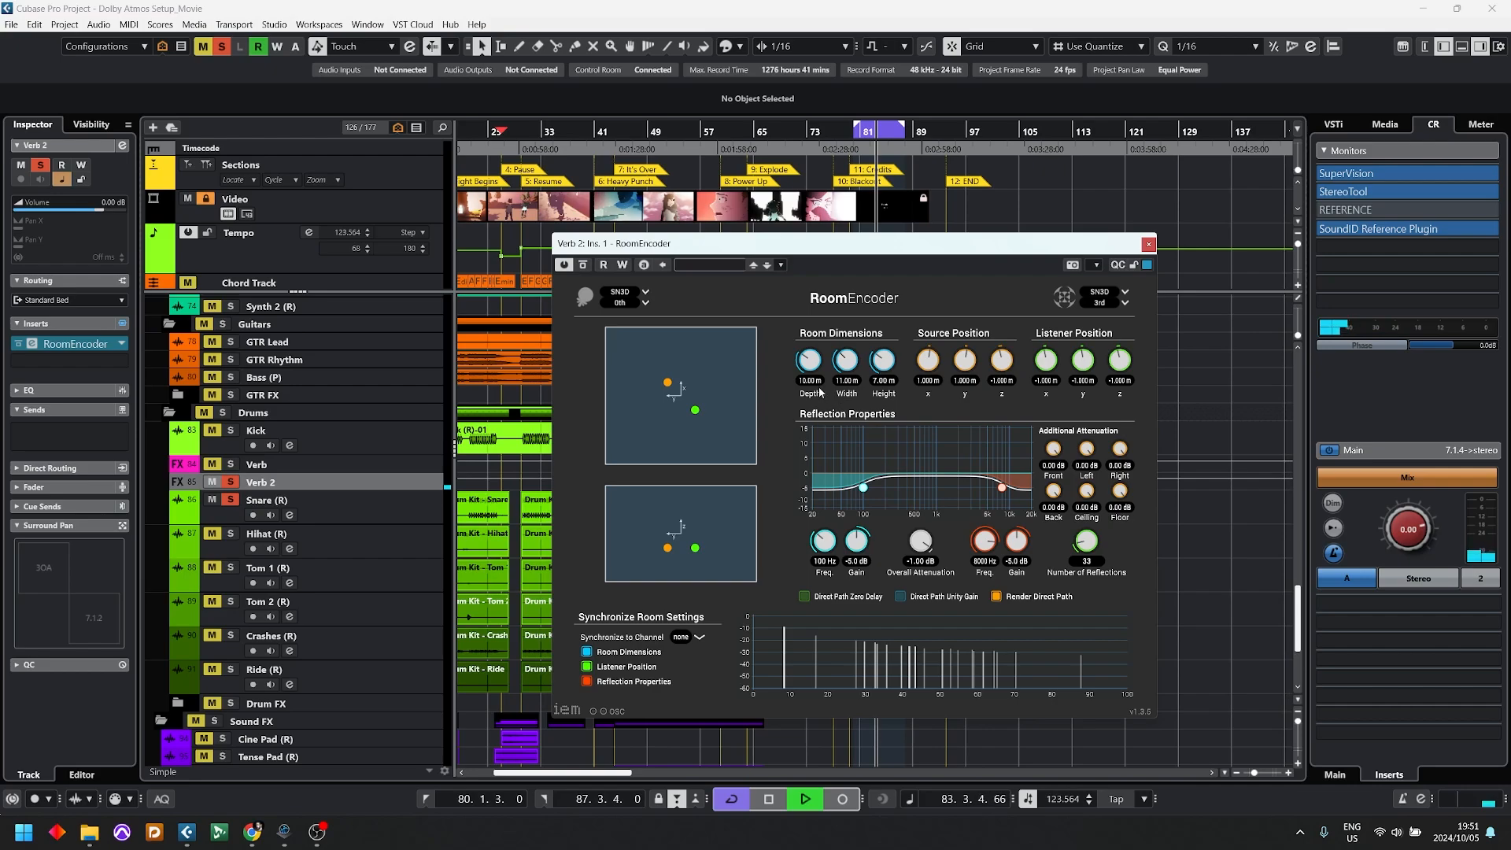
Step: Move RoomEncoder's source to about x 2.647, y 0.053 m and its listener to about x -2.219, y 0.053 m, then stop playback
{"action": "left_click_drag", "start_coordinate": [698, 414], "coordinate": [683, 368]}
{"action": "left_click_drag", "start_coordinate": [681, 363], "coordinate": [682, 368]}
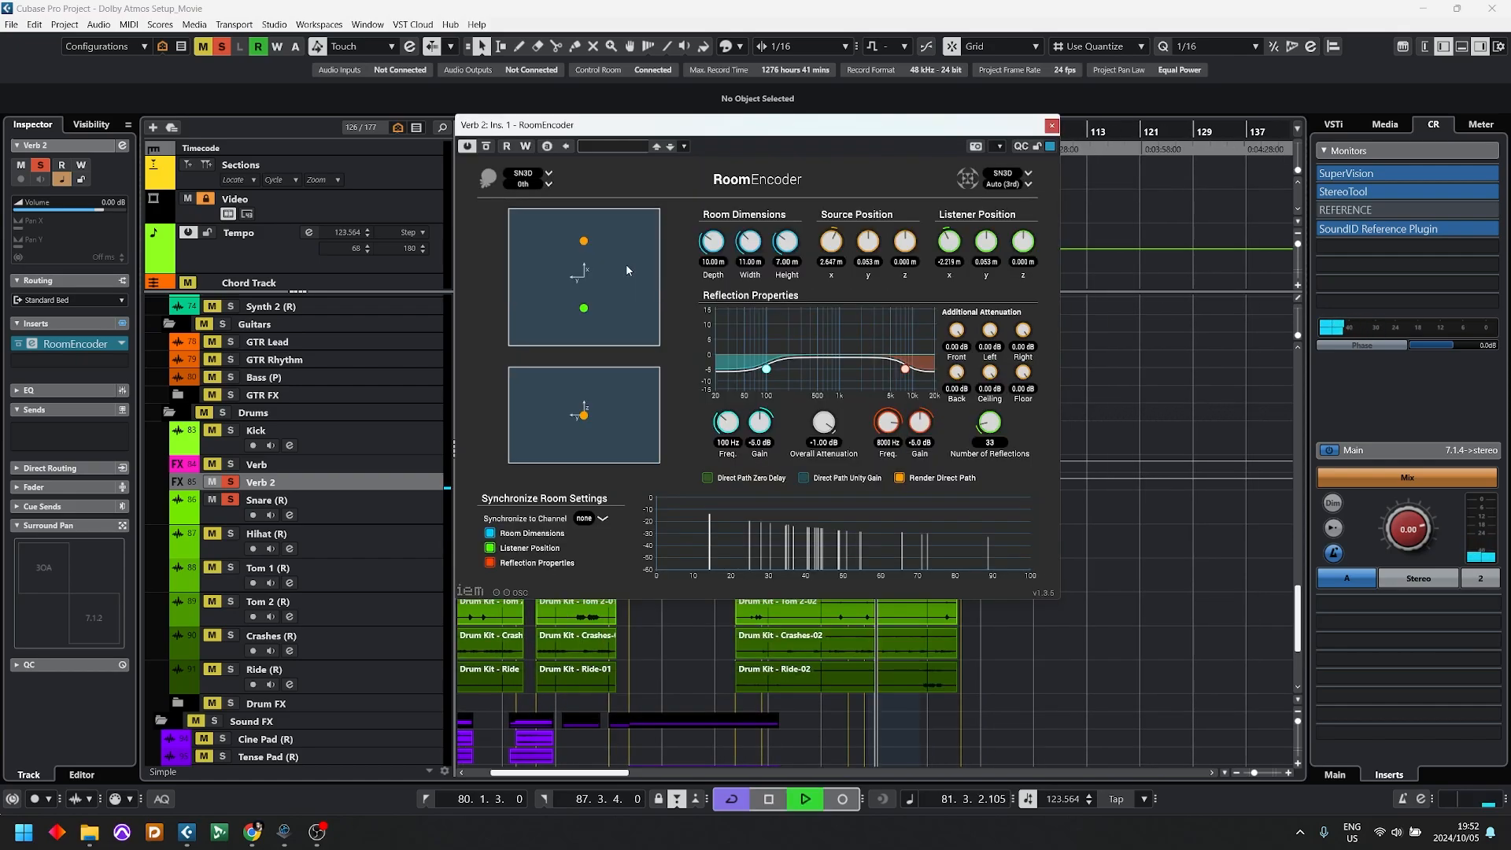
{"action": "key", "text": "space"}
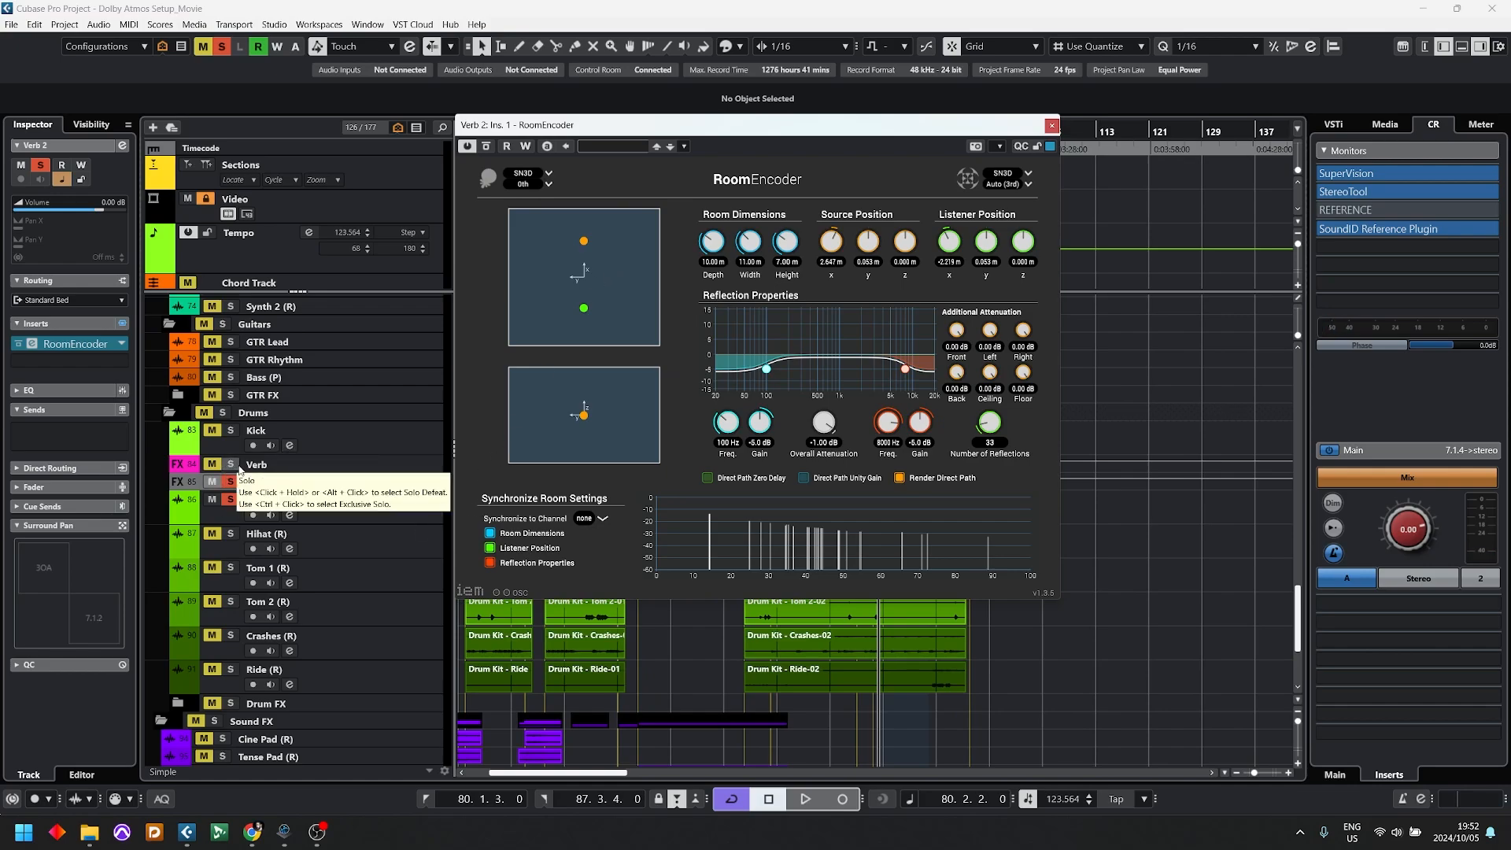
Step: Solo the Verb track and play back its stereo reverb briefly for comparison with Verb 2
{"action": "left_click", "coordinate": [283, 466]}
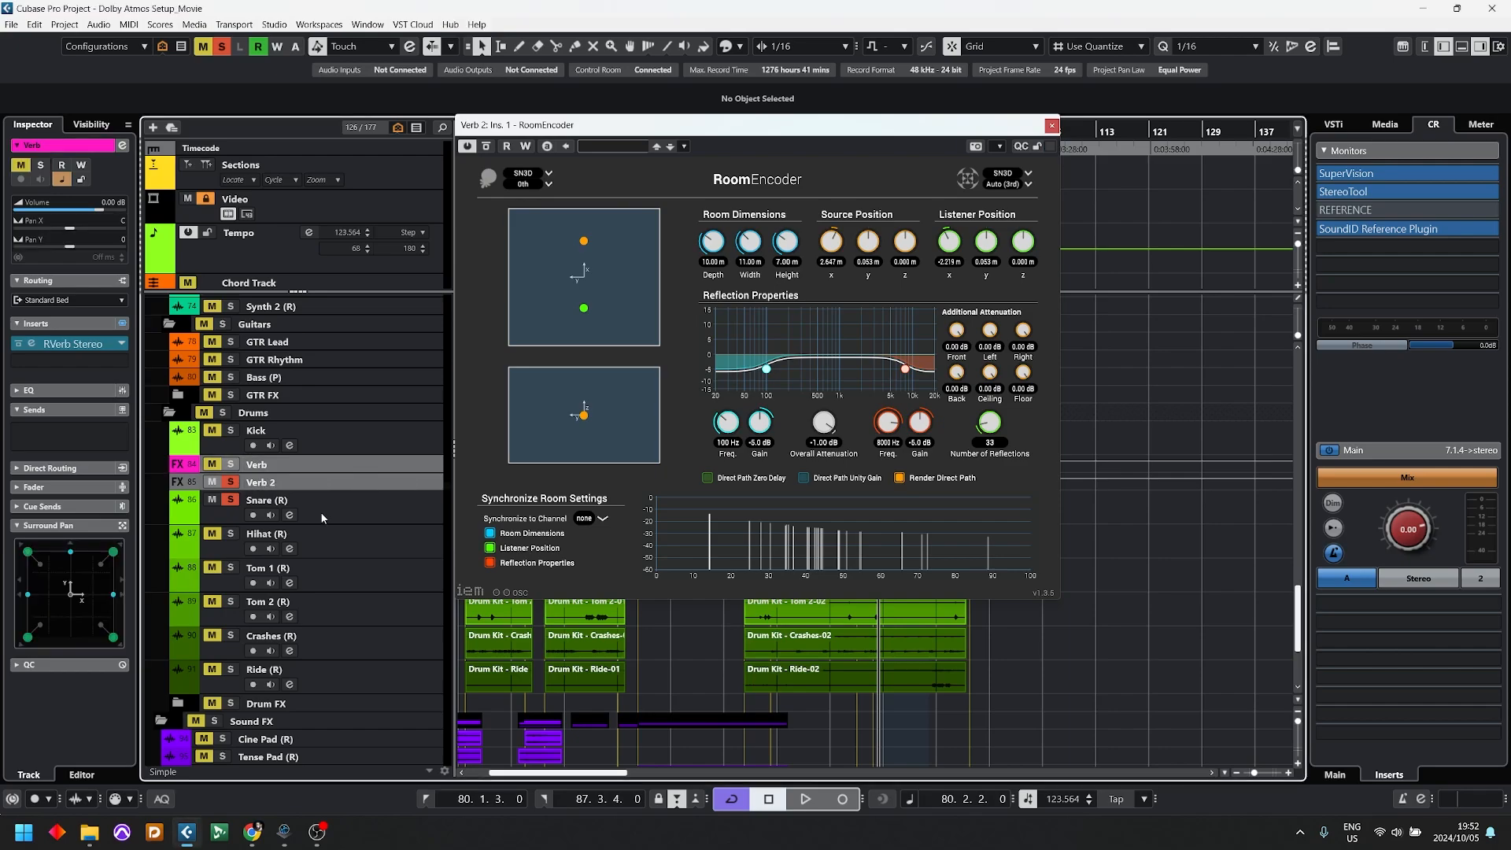
{"action": "key", "text": "s"}
{"action": "key", "text": "space"}
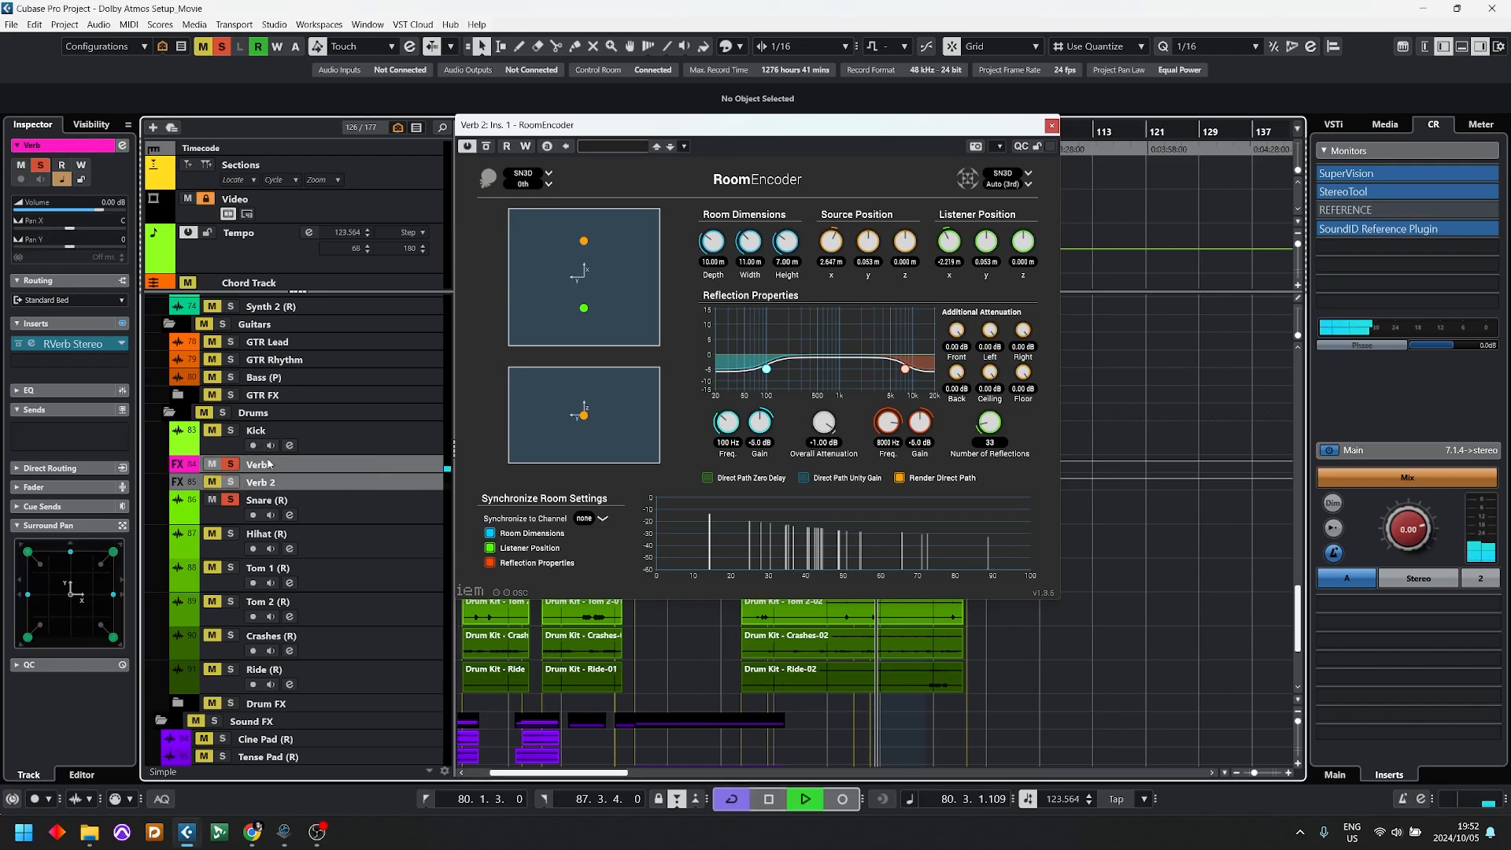
{"action": "key", "text": "space"}
Step: On Verb's RVerb Stereo, choose the Room reverb type and set PreDelay to 15.7, Time to about 0.96, Diffusion to 48.1 and Decay to 2.07
{"action": "left_click", "coordinate": [32, 344]}
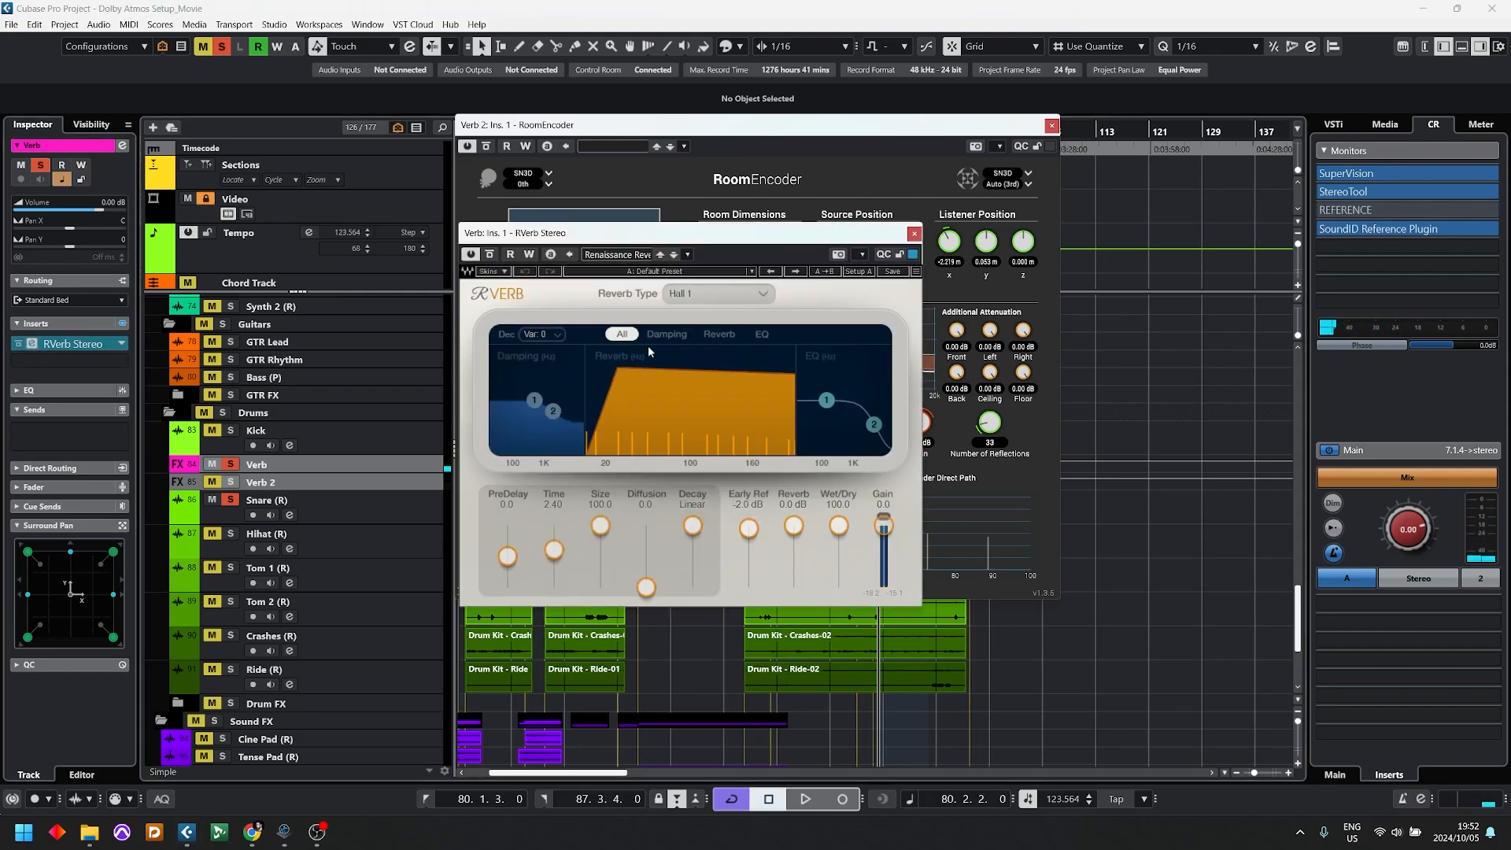
{"action": "scroll", "coordinate": [701, 301], "scroll_direction": "down", "scroll_amount": 1}
{"action": "scroll", "coordinate": [700, 294], "scroll_direction": "down", "scroll_amount": 1}
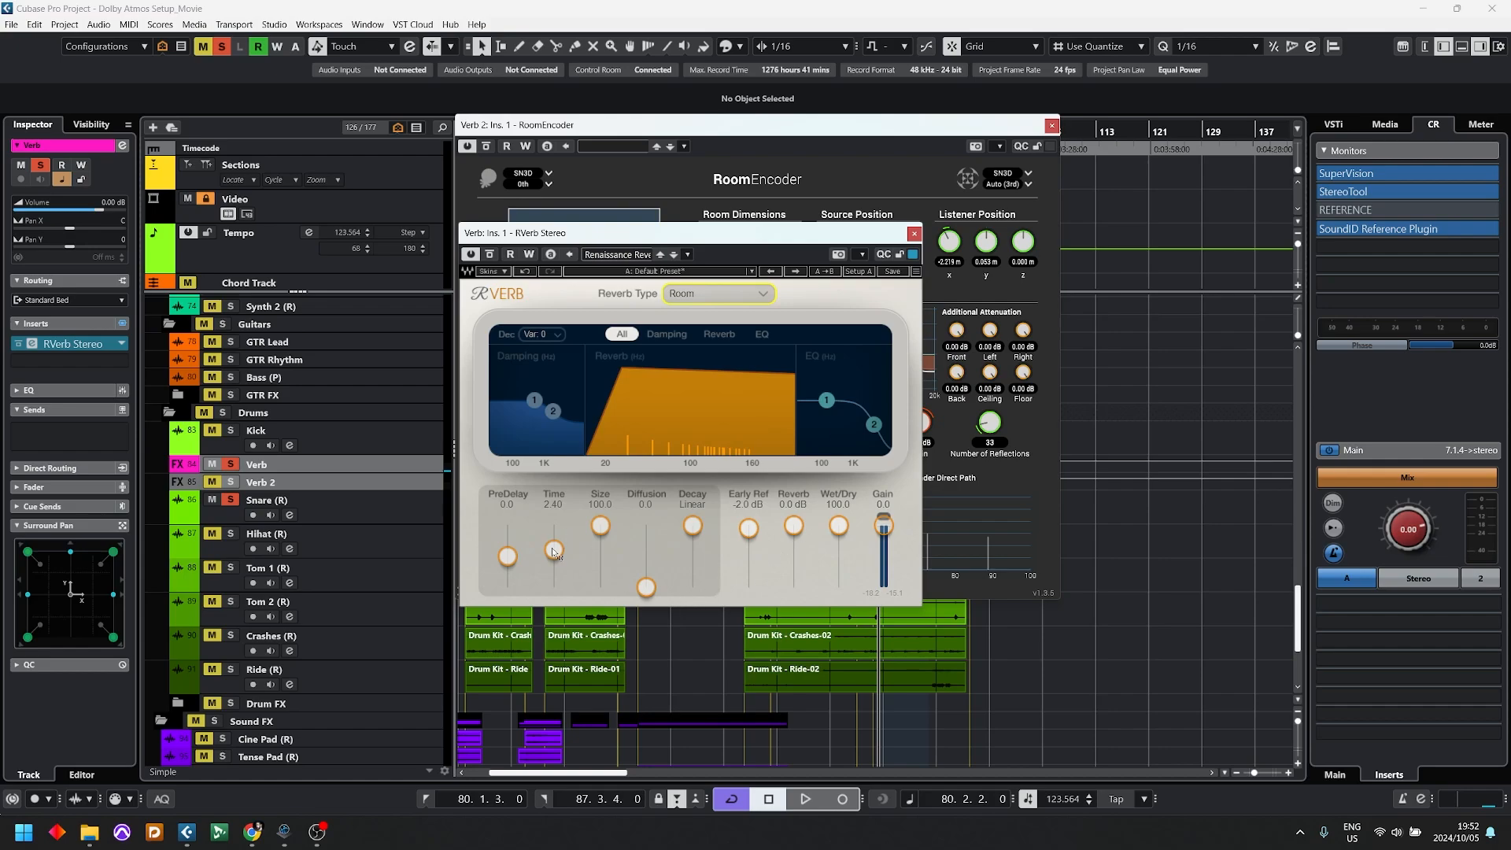
{"action": "left_click_drag", "start_coordinate": [554, 551], "coordinate": [588, 569]}
{"action": "key", "text": "space"}
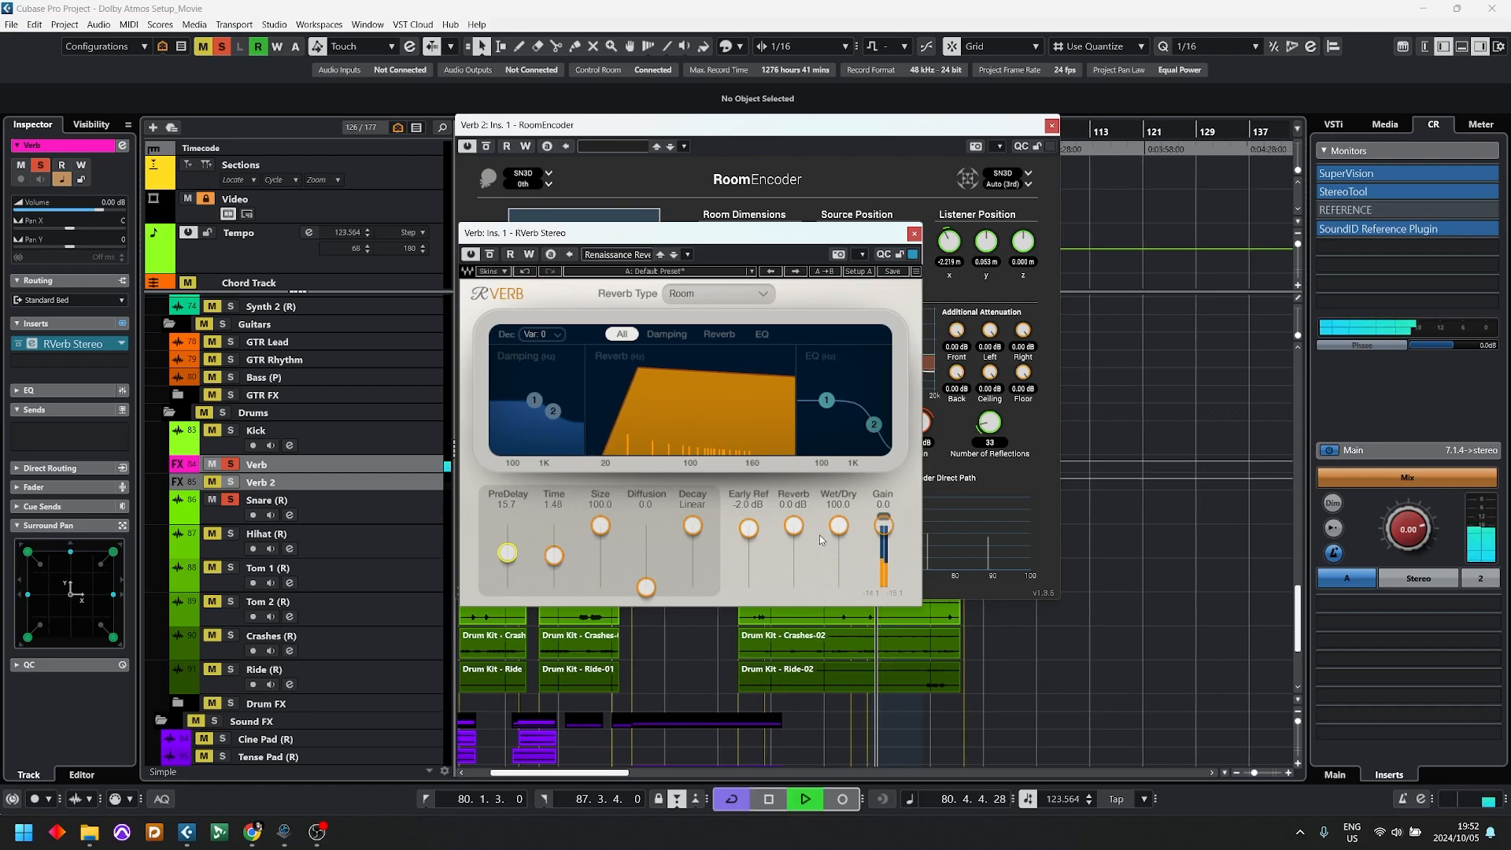
{"action": "left_click_drag", "start_coordinate": [693, 525], "coordinate": [646, 556]}
{"action": "left_click_drag", "start_coordinate": [554, 555], "coordinate": [554, 572]}
Step: Cut RVerb's EQ band 1 to -23.8 at 175 Hz, set Size to 56.1 and play back the result
{"action": "left_click", "coordinate": [718, 333]}
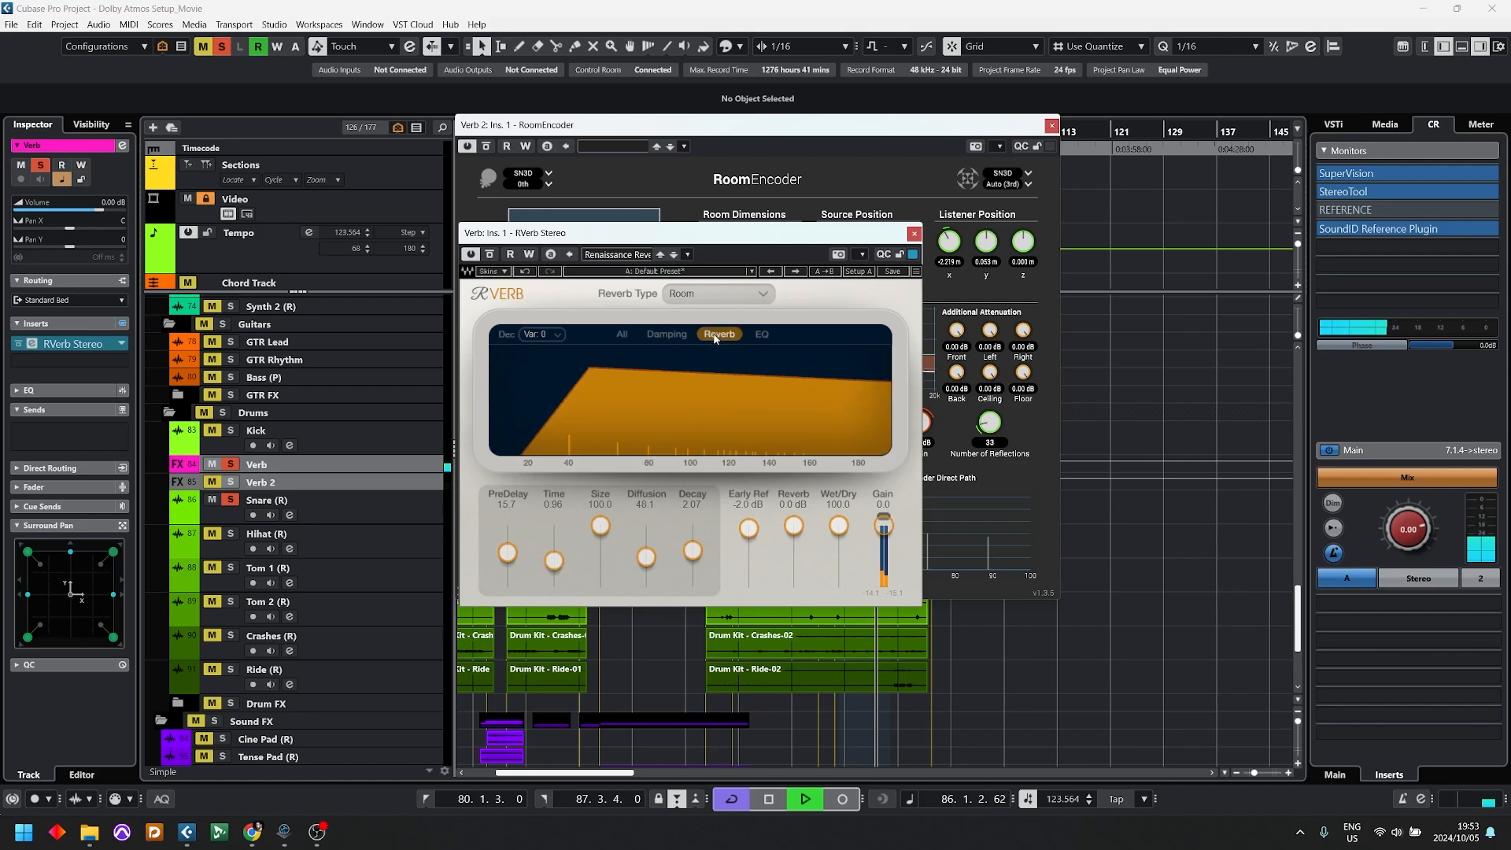
{"action": "left_click", "coordinate": [762, 335]}
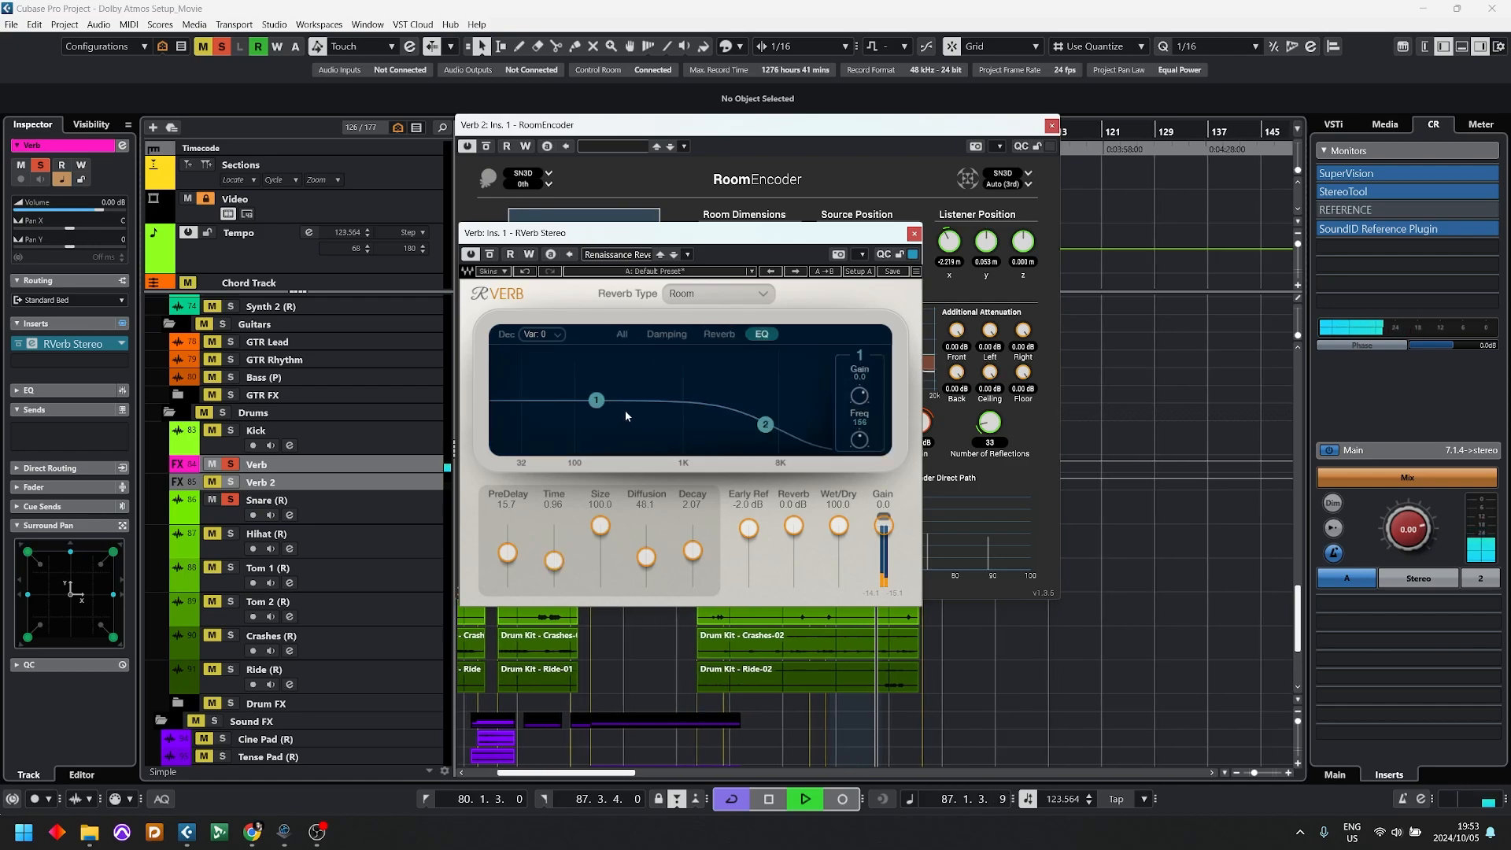
{"action": "left_click_drag", "start_coordinate": [596, 402], "coordinate": [602, 427]}
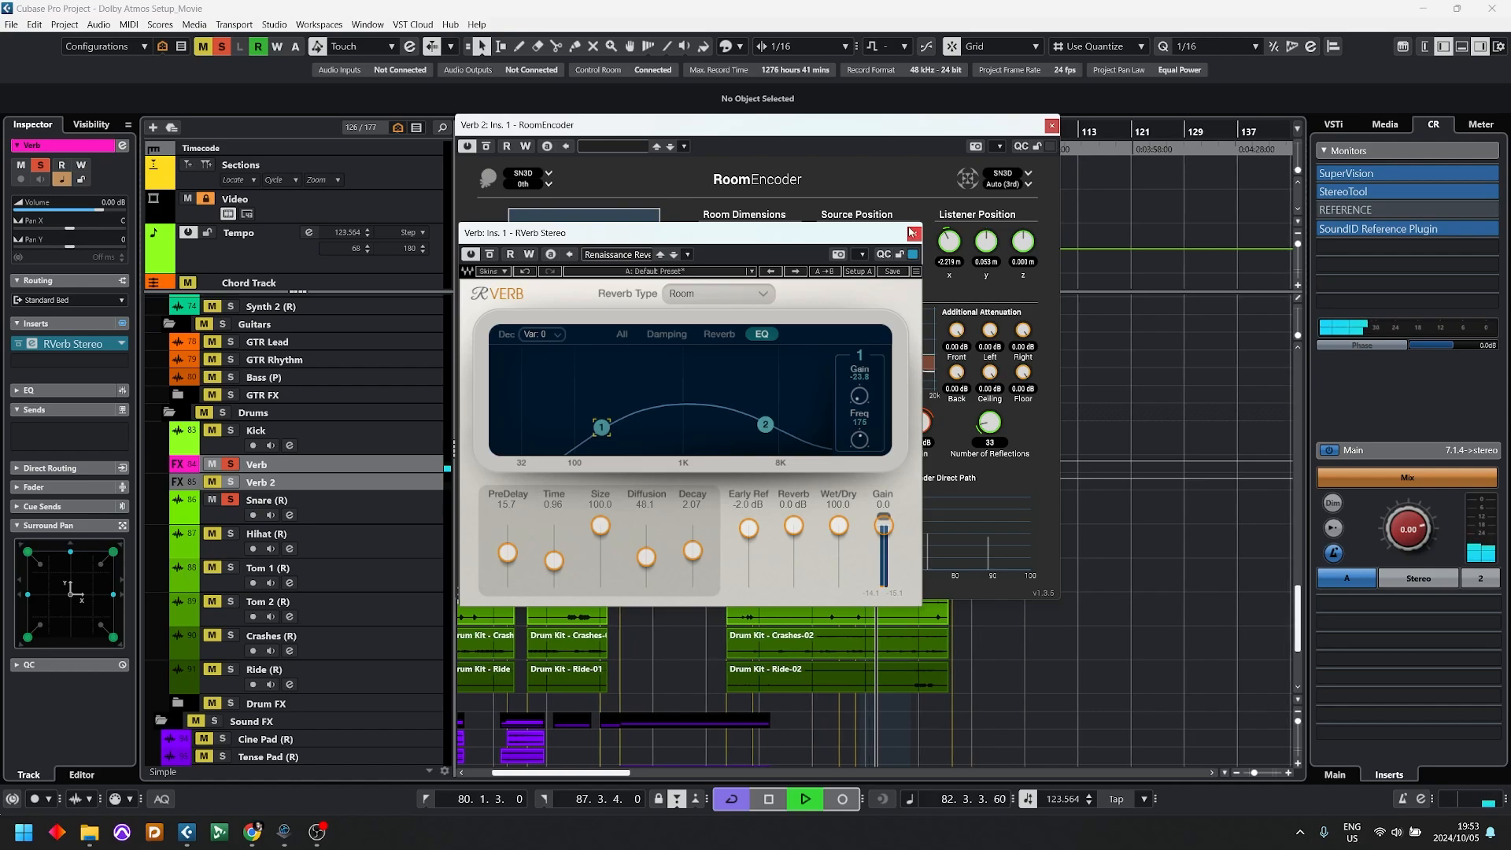
{"action": "key", "text": "space"}
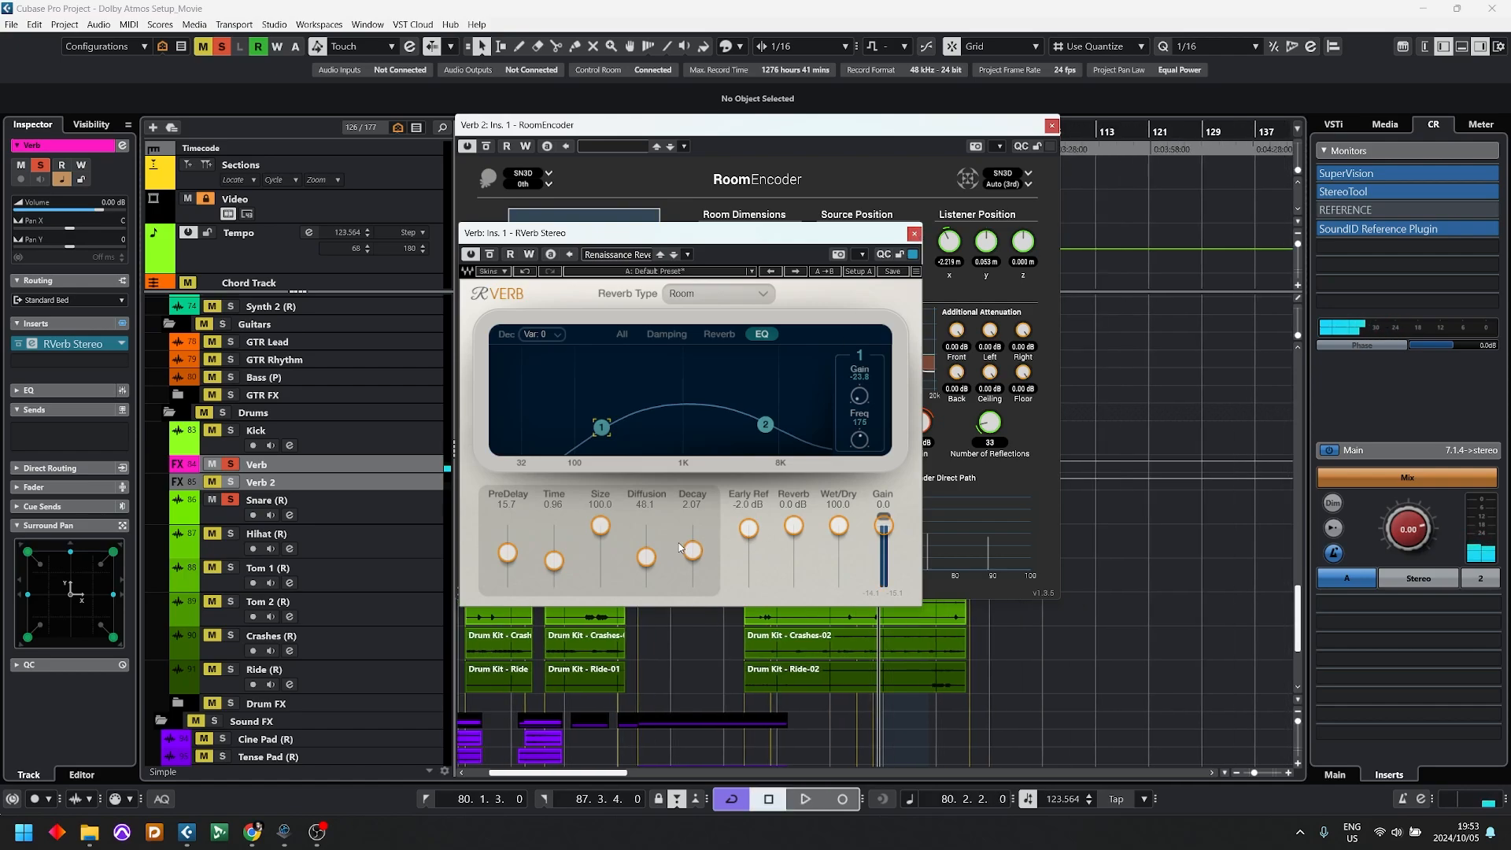
{"action": "left_click_drag", "start_coordinate": [599, 526], "coordinate": [600, 553]}
{"action": "key", "text": "space"}
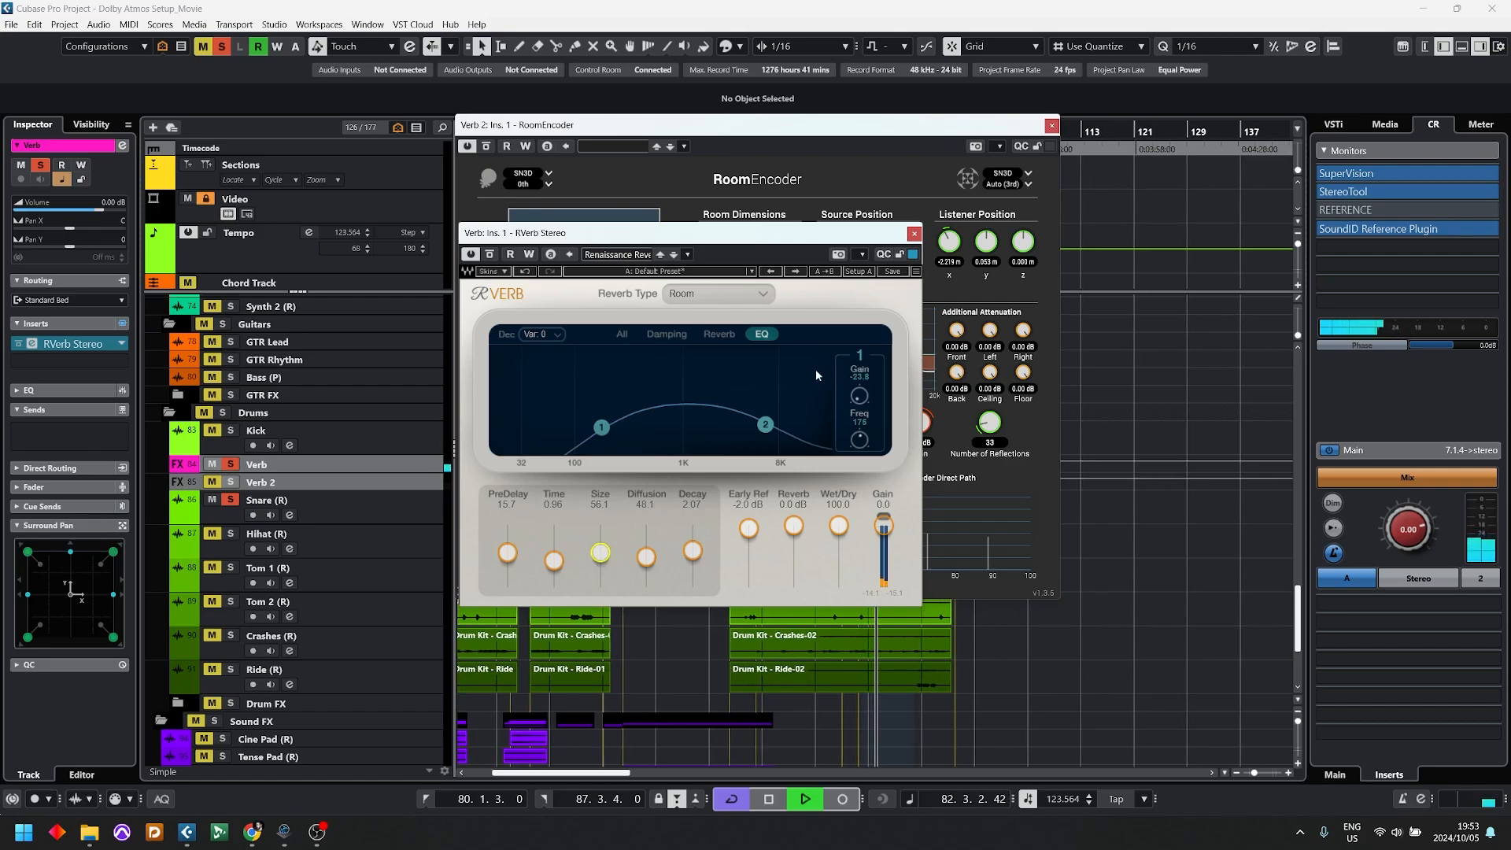
Step: Arrange the RVerb and RoomEncoder windows side by side while listening, then stop playback
{"action": "left_click_drag", "start_coordinate": [629, 233], "coordinate": [246, 223]}
{"action": "left_click_drag", "start_coordinate": [775, 126], "coordinate": [927, 119]}
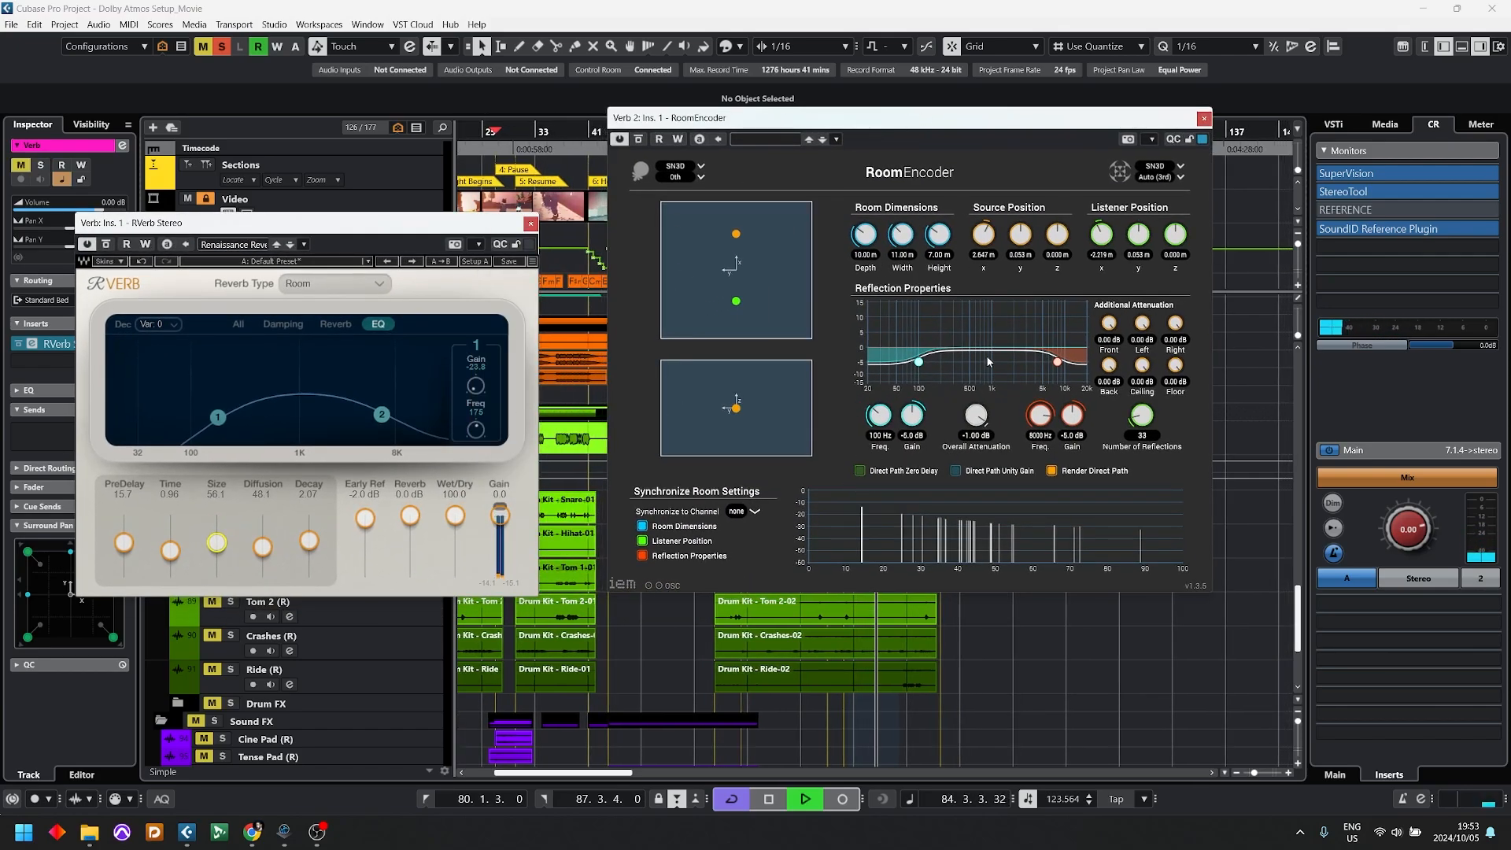
{"action": "key", "text": "space"}
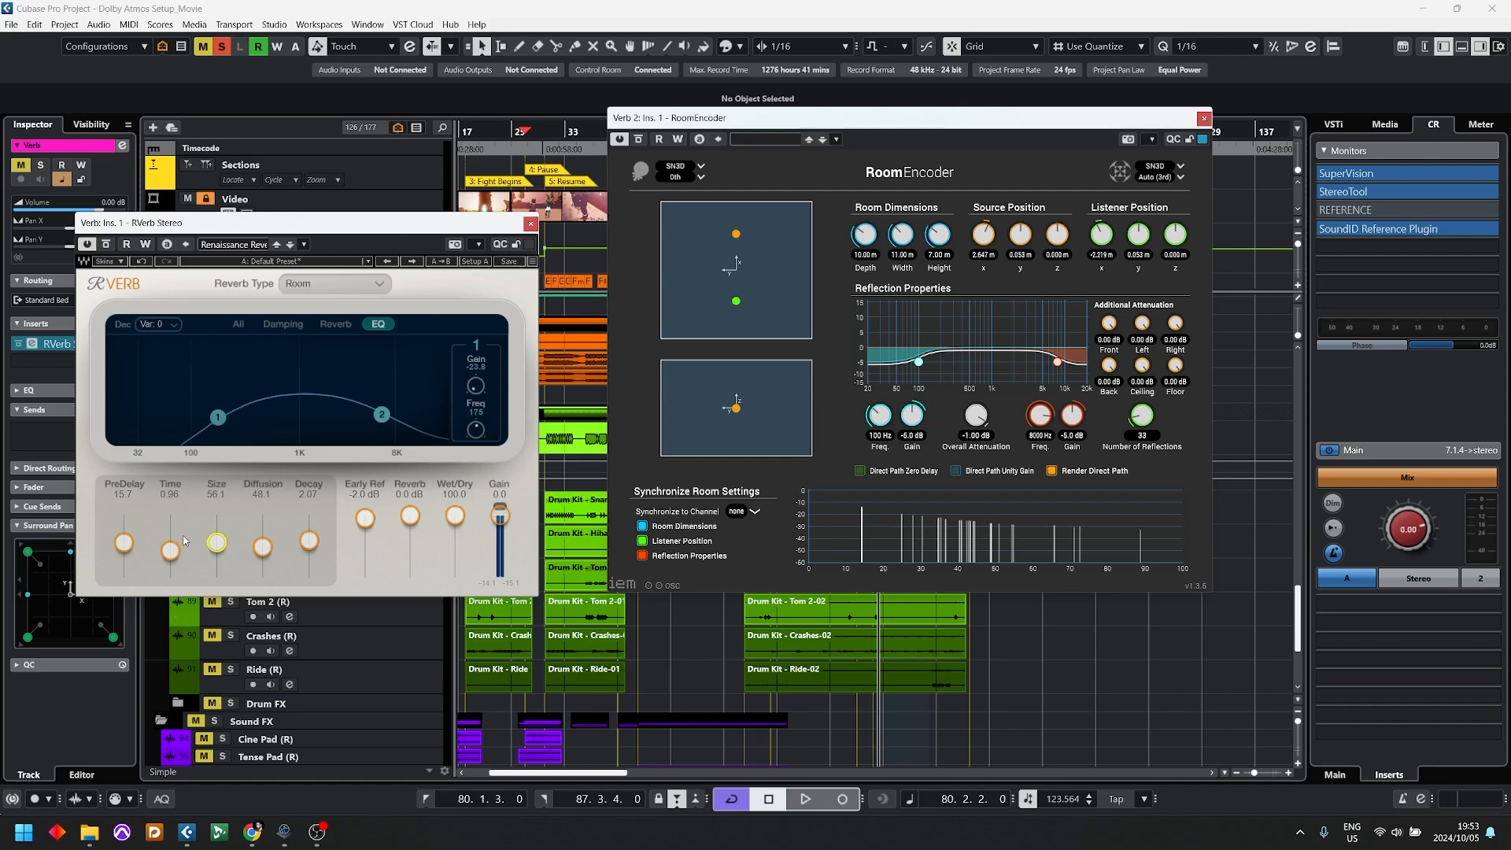
Step: Shorten RVerb's Time to 0.10 and listen to the soloed Verb track
{"action": "left_click_drag", "start_coordinate": [170, 549], "coordinate": [170, 579]}
{"action": "key", "text": "s"}
{"action": "key", "text": "space"}
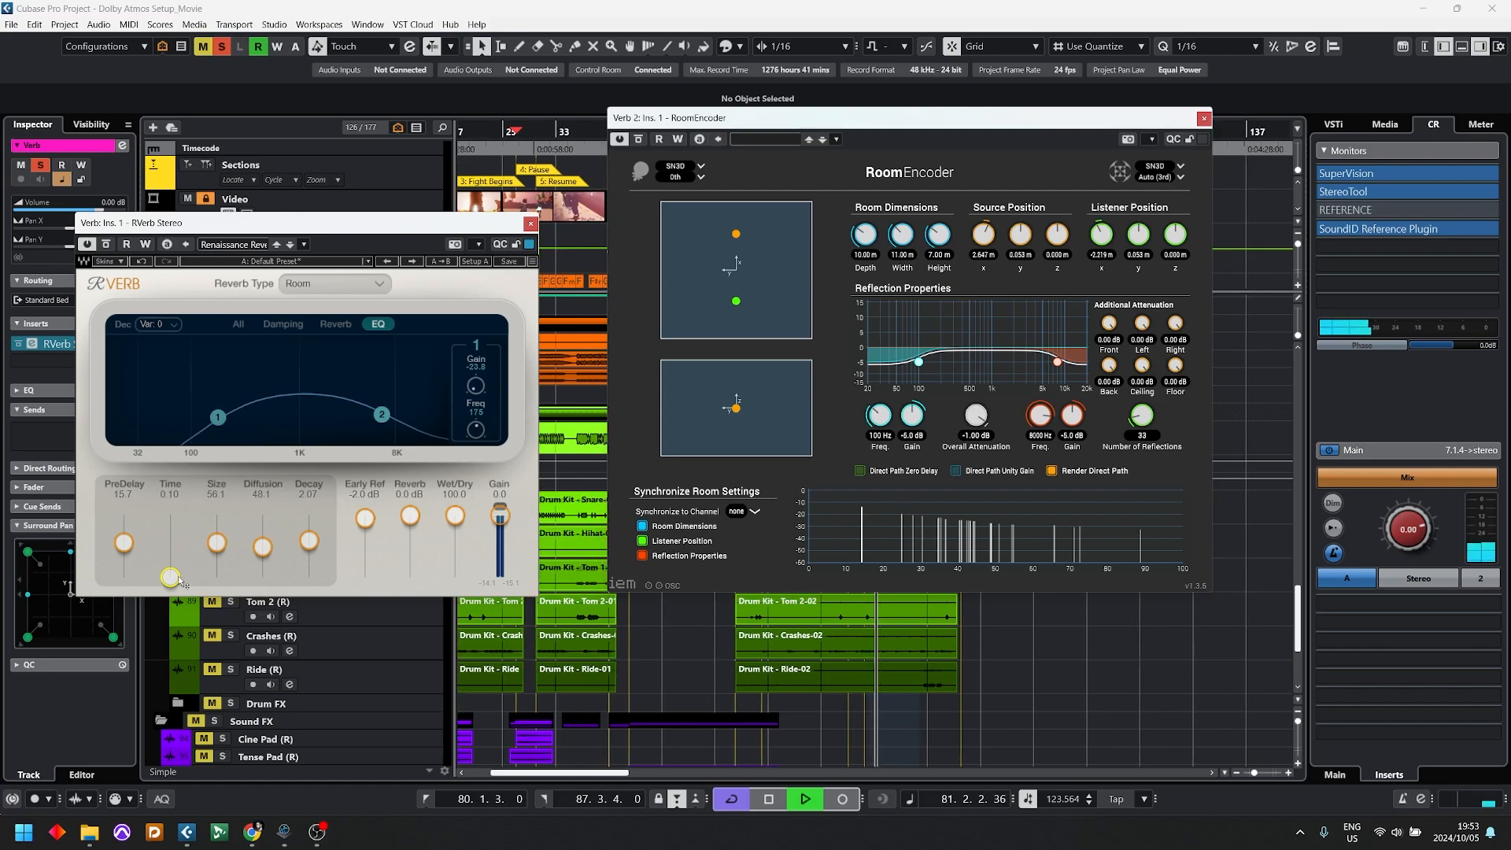
Step: Unsolo Verb and shape RoomEncoder's reflection filters to 144 Hz at -15.0 dB for the lows and 1585 Hz at -8.6 dB for the highs
{"action": "key", "text": "s"}
{"action": "key", "text": "m"}
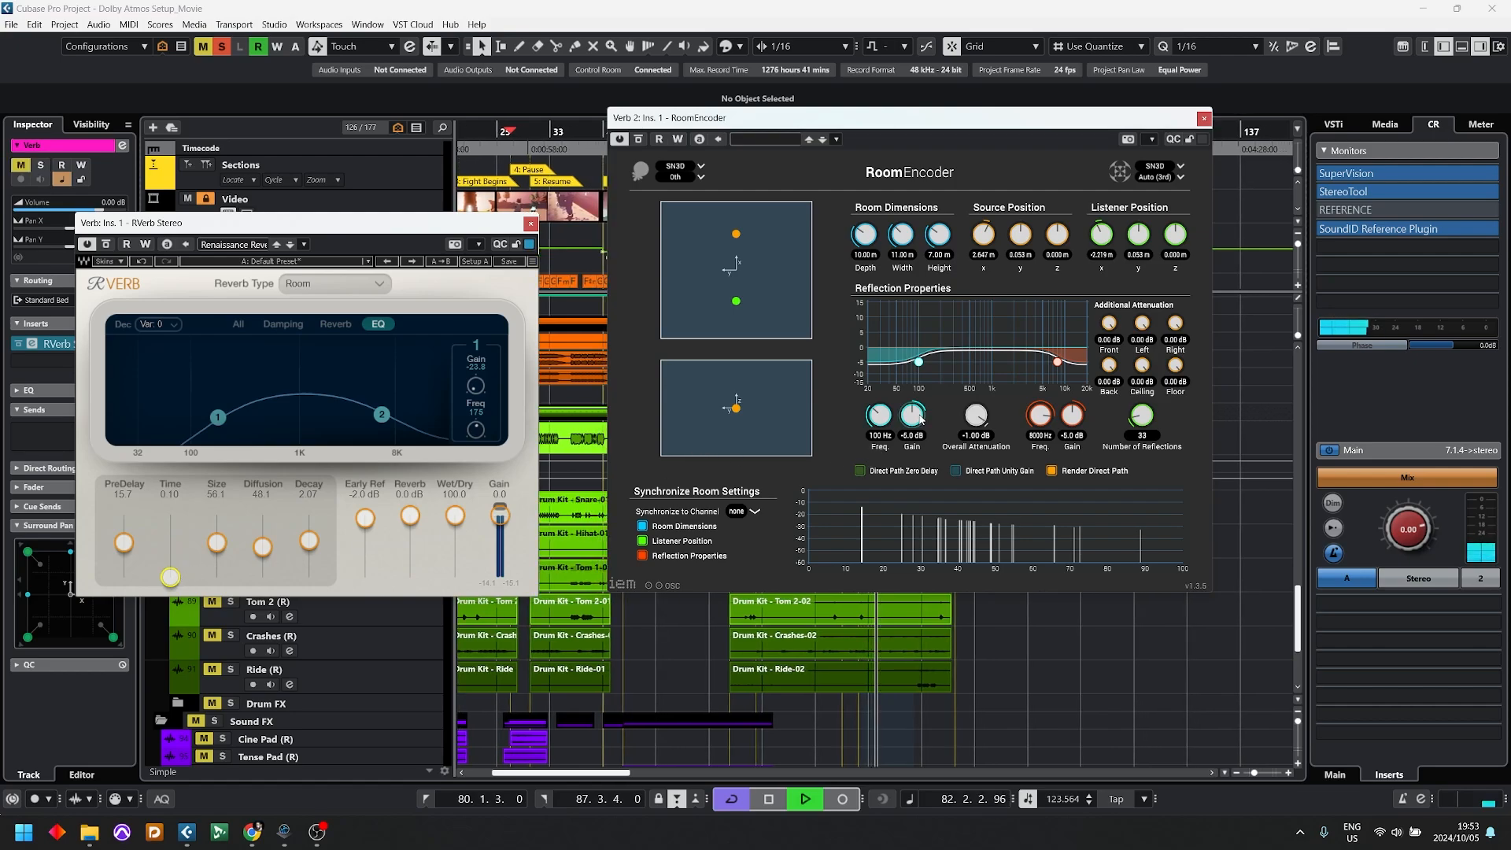
{"action": "left_click_drag", "start_coordinate": [1051, 364], "coordinate": [1030, 381]}
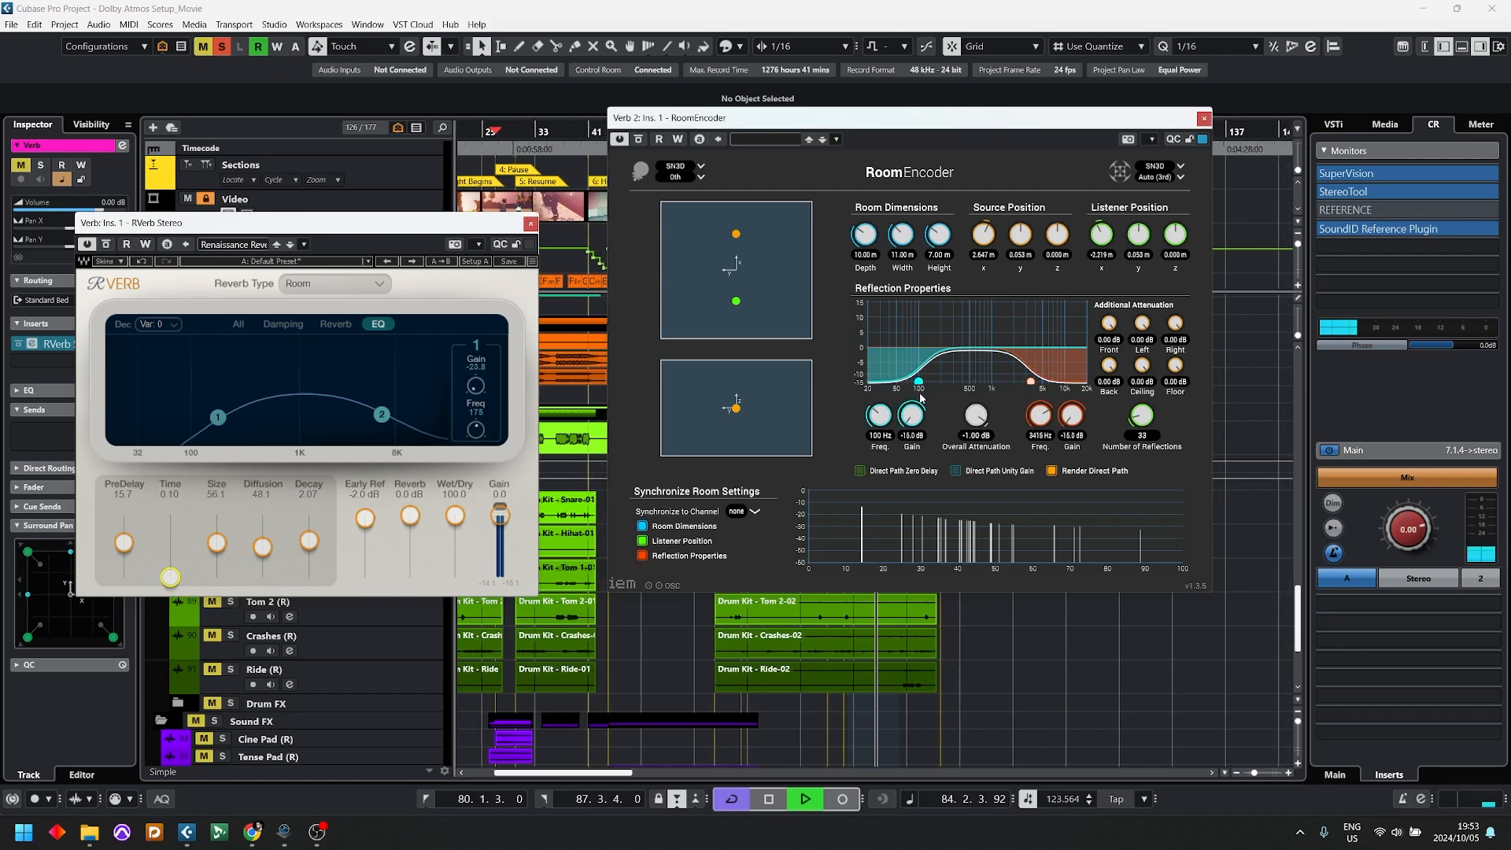
{"action": "left_click_drag", "start_coordinate": [918, 361], "coordinate": [940, 402]}
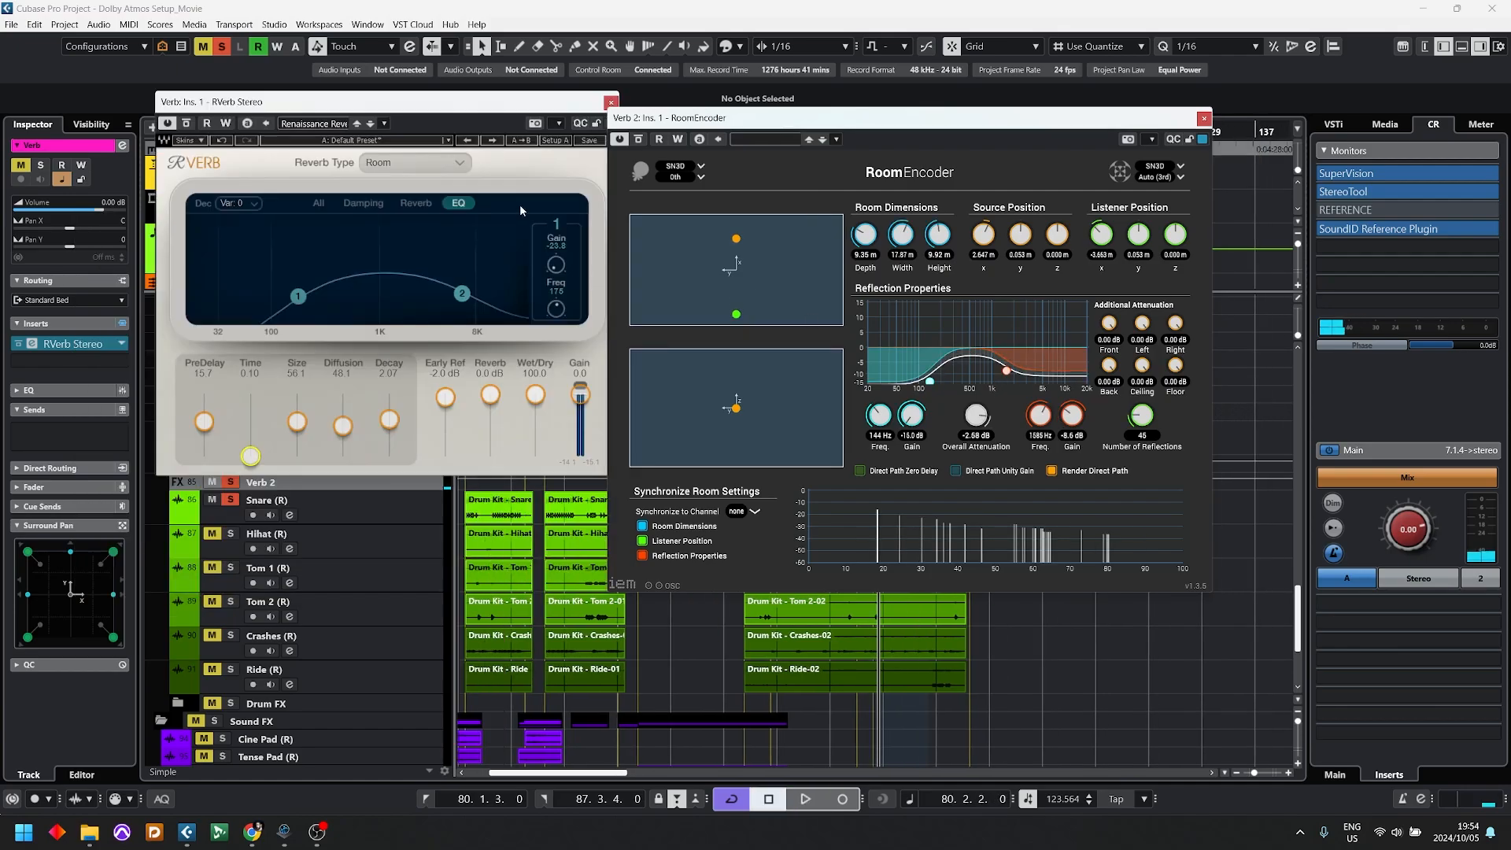
Step: Raise RVerb's Time to 0.68 during playback and solo Verb to hear it
{"action": "left_click_drag", "start_coordinate": [250, 456], "coordinate": [250, 444]}
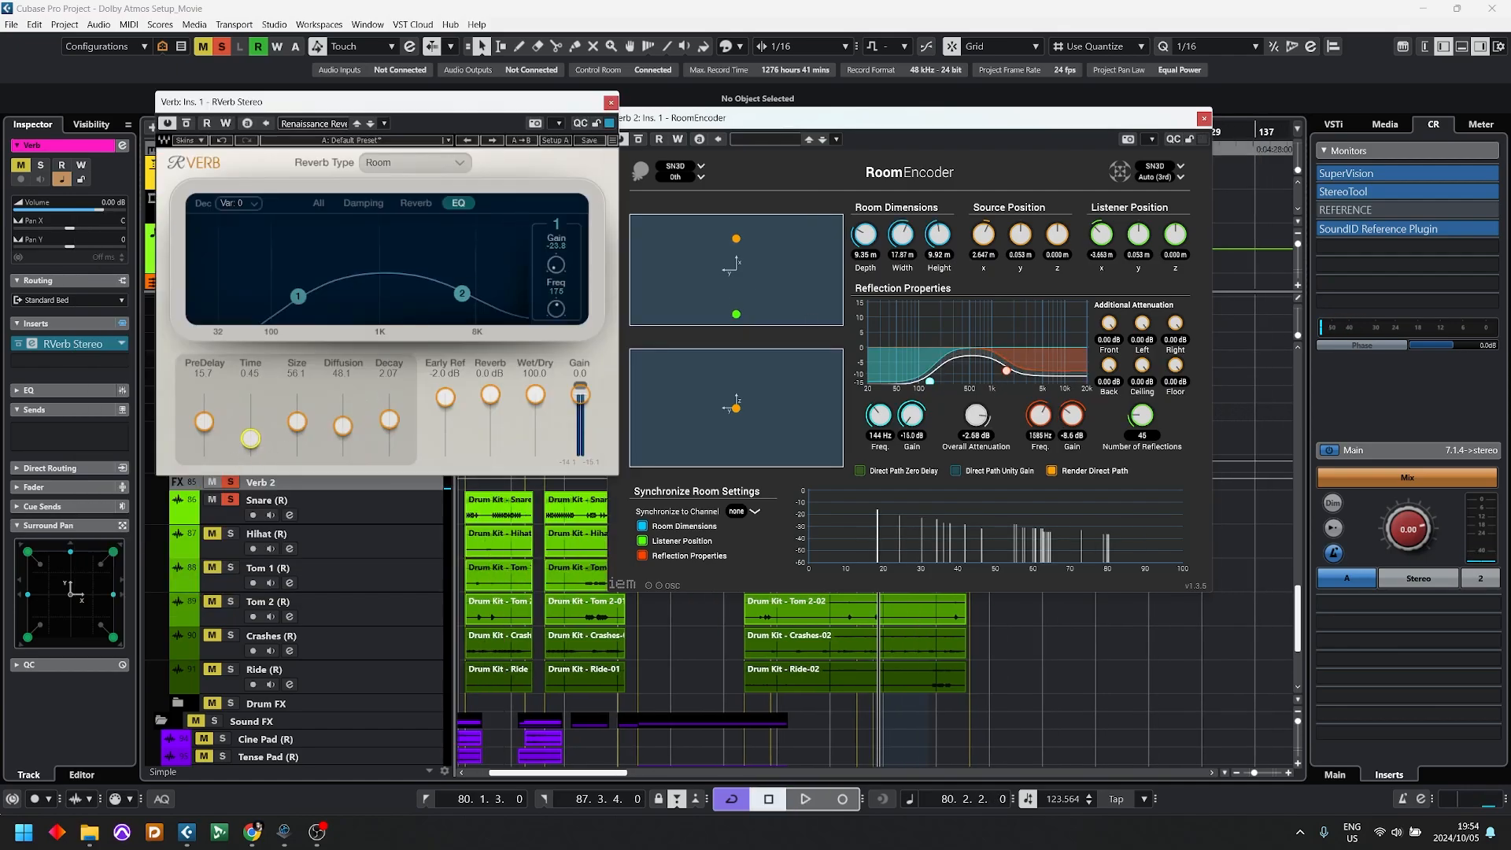
{"action": "key", "text": "space"}
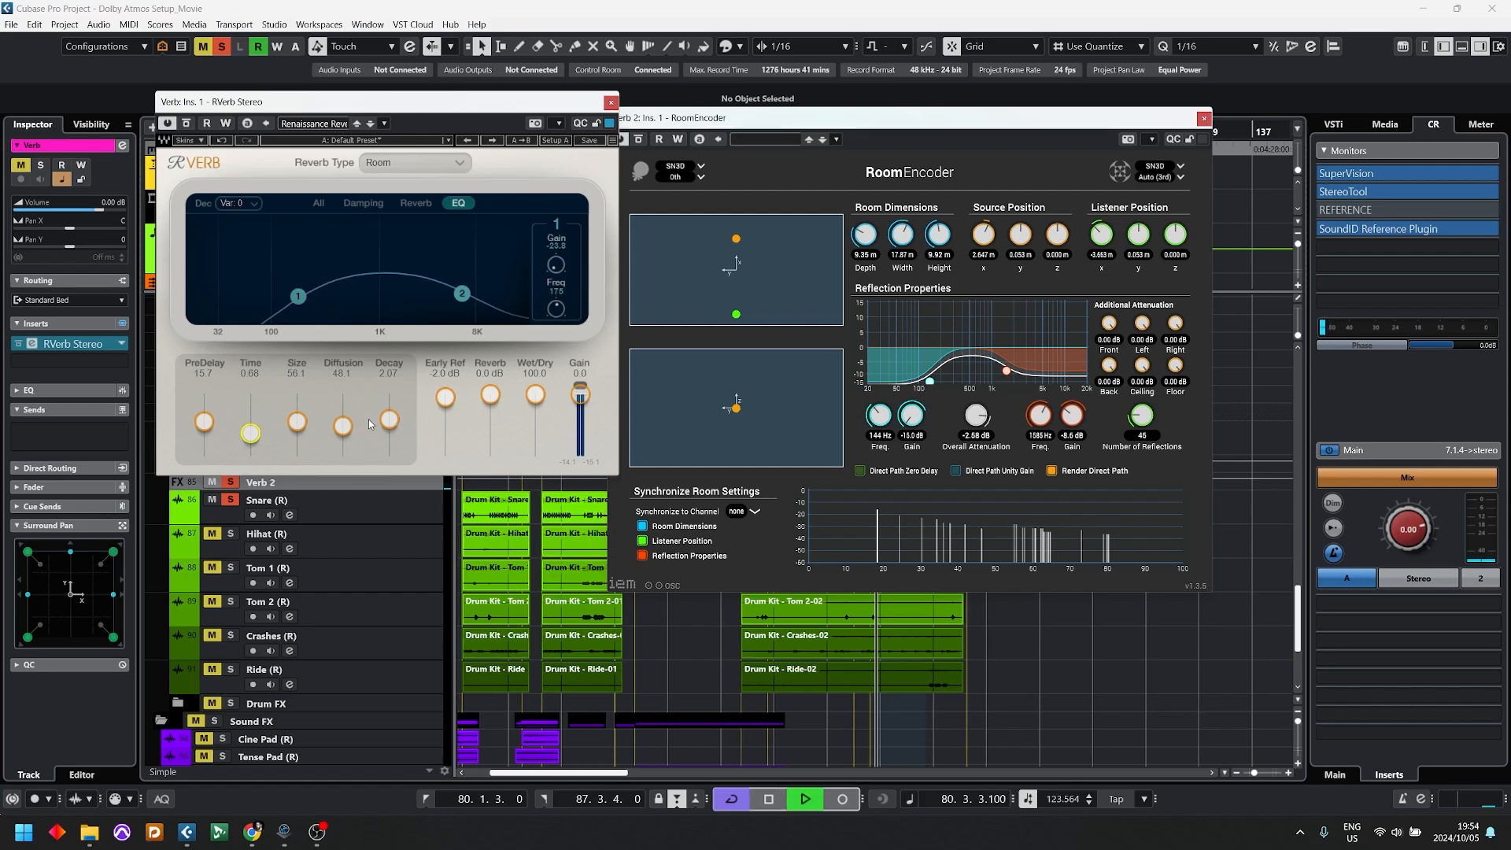
{"action": "left_click_drag", "start_coordinate": [256, 431], "coordinate": [256, 431]}
{"action": "key", "text": "s"}
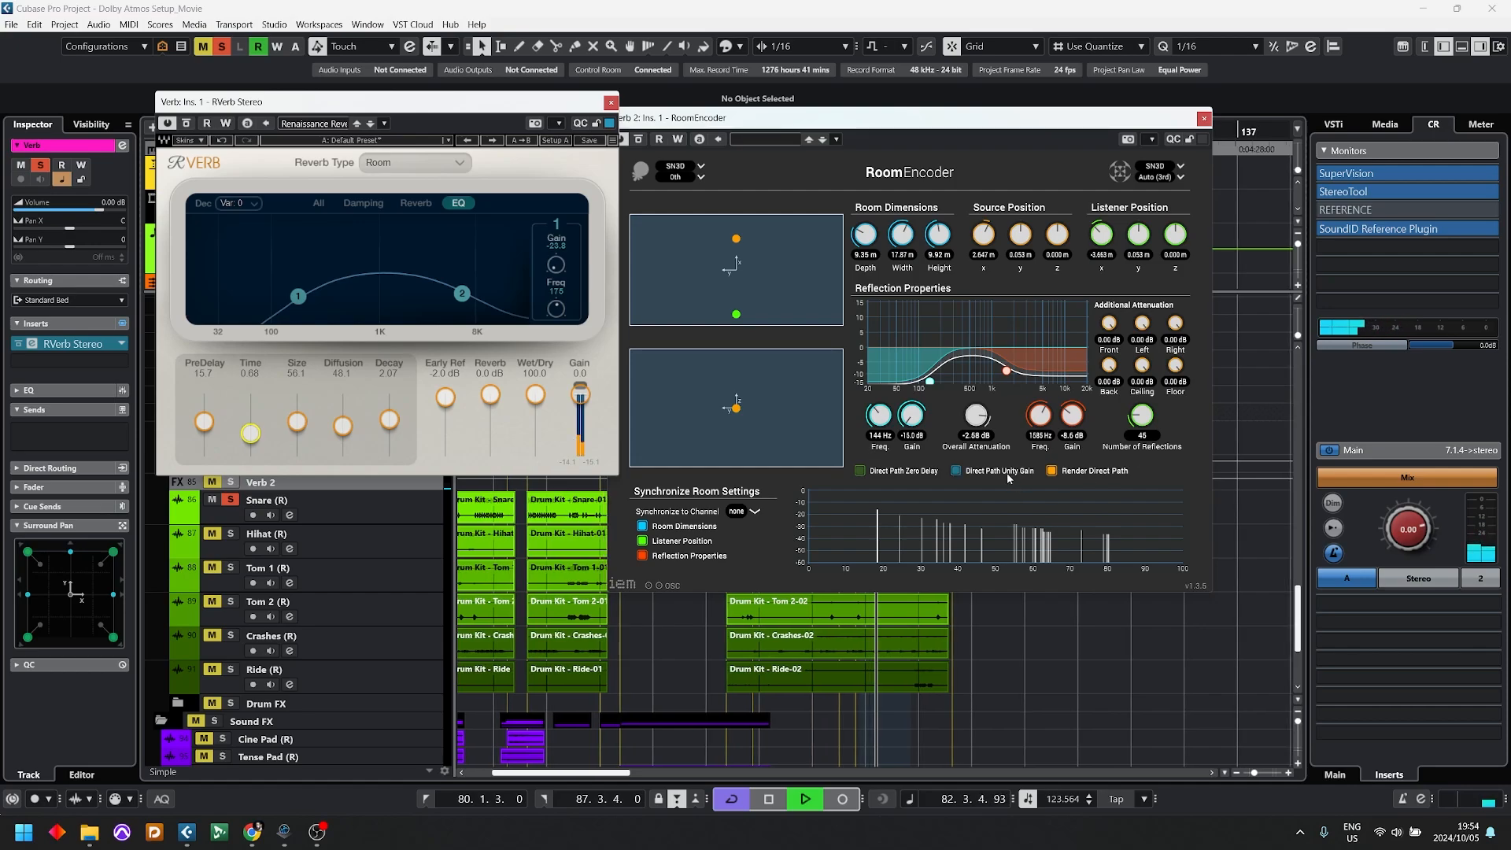
Step: Reset RoomEncoder's Overall Attenuation to 0.00 dB while switching Verb's solo off and on to compare, then stop playback
{"action": "key", "text": "s"}
{"action": "double_click", "coordinate": [980, 418]}
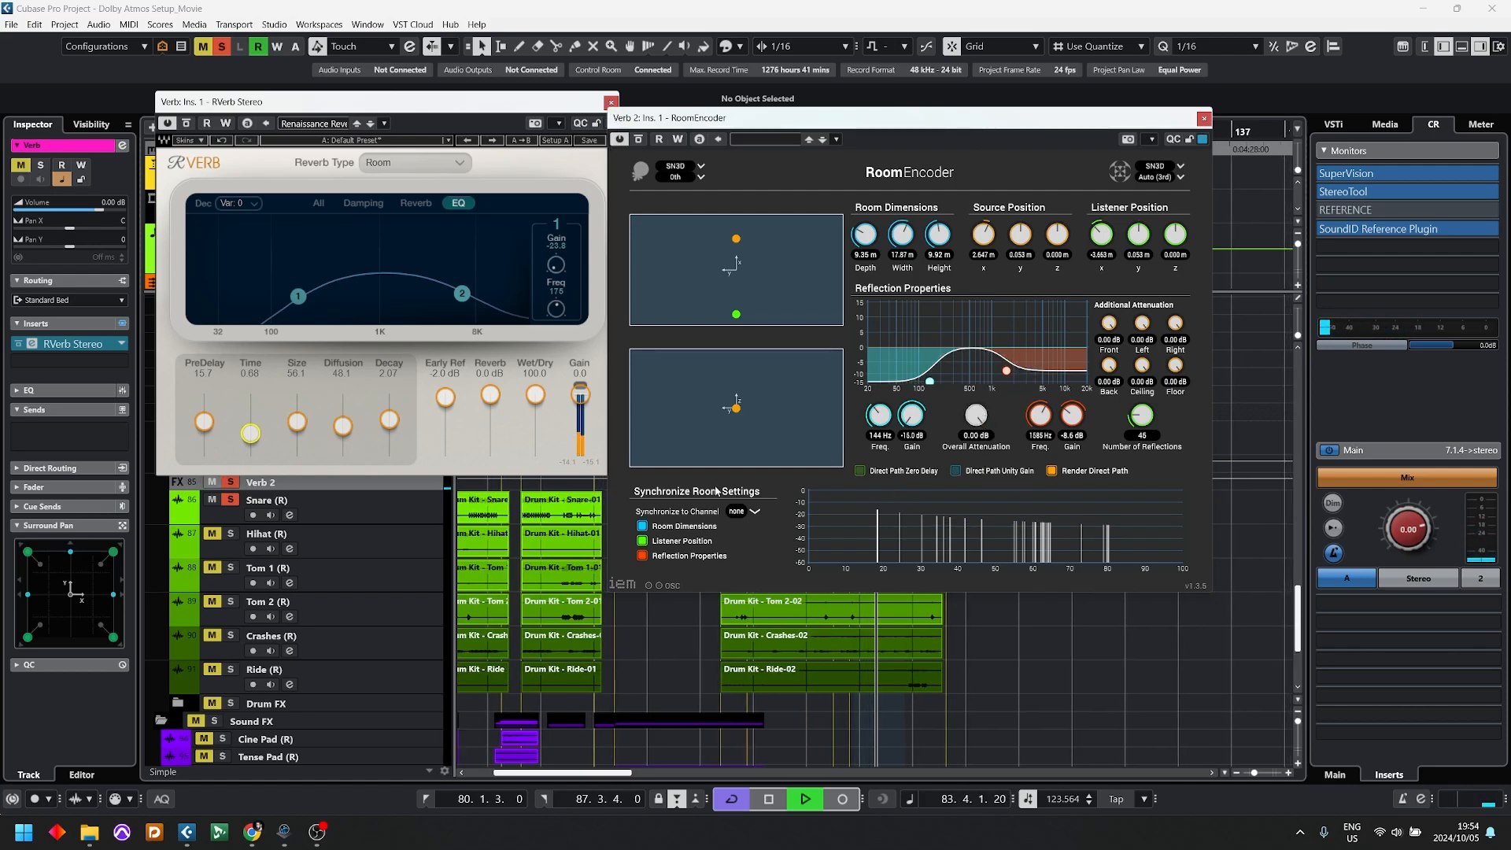
{"action": "key", "text": "s"}
{"action": "key", "text": "space"}
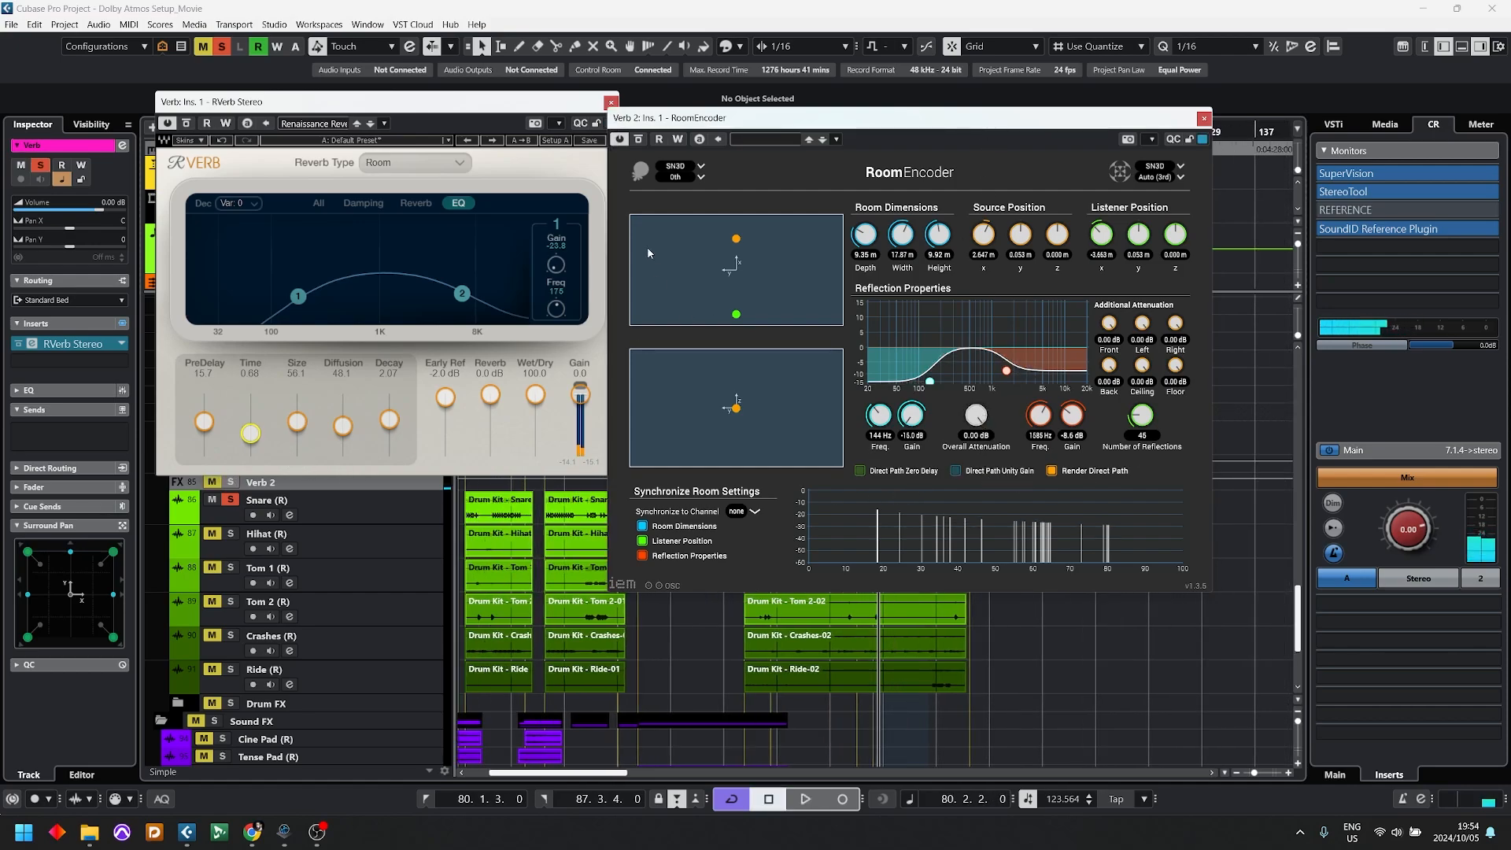
Step: Close the RVerb window and add the IEM Suite processor MultiEQ as Verb 2's second insert
{"action": "left_click_drag", "start_coordinate": [614, 114], "coordinate": [793, 108]}
{"action": "left_click", "coordinate": [611, 103]}
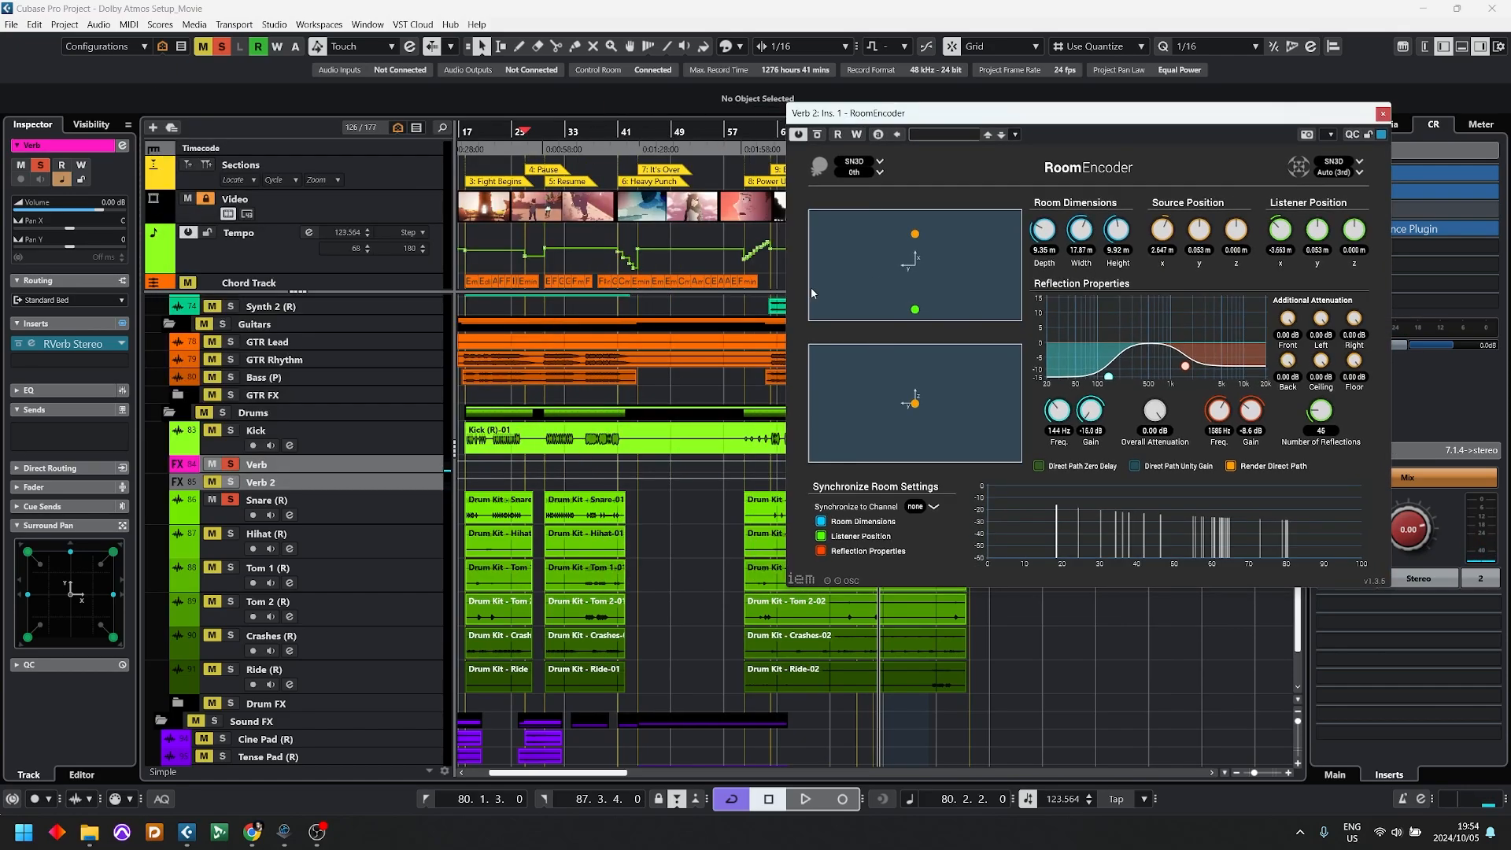
{"action": "left_click", "coordinate": [244, 484]}
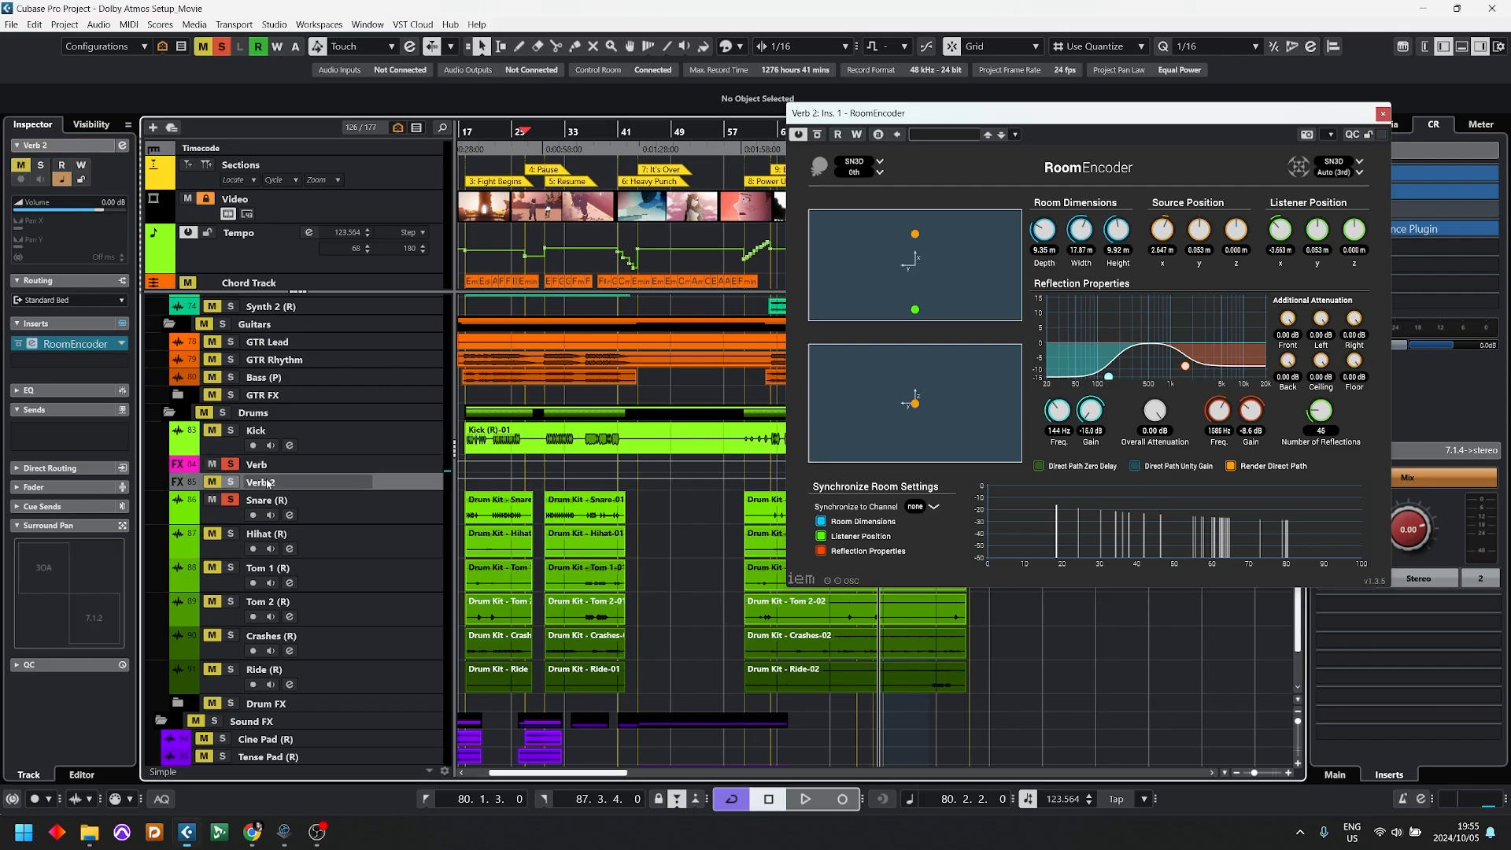
{"action": "left_click", "coordinate": [75, 345]}
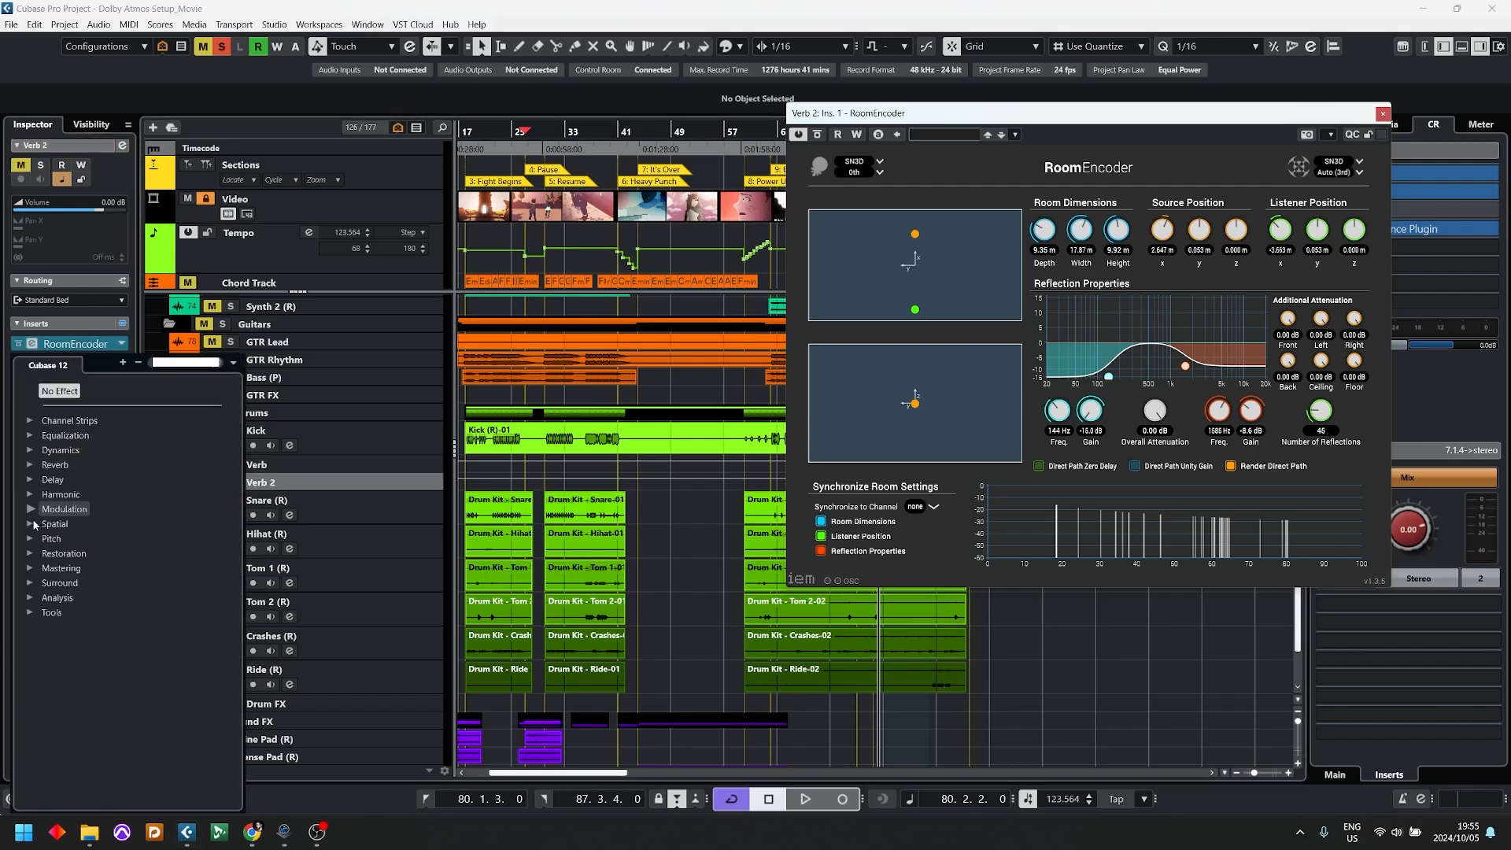
{"action": "left_click", "coordinate": [31, 583]}
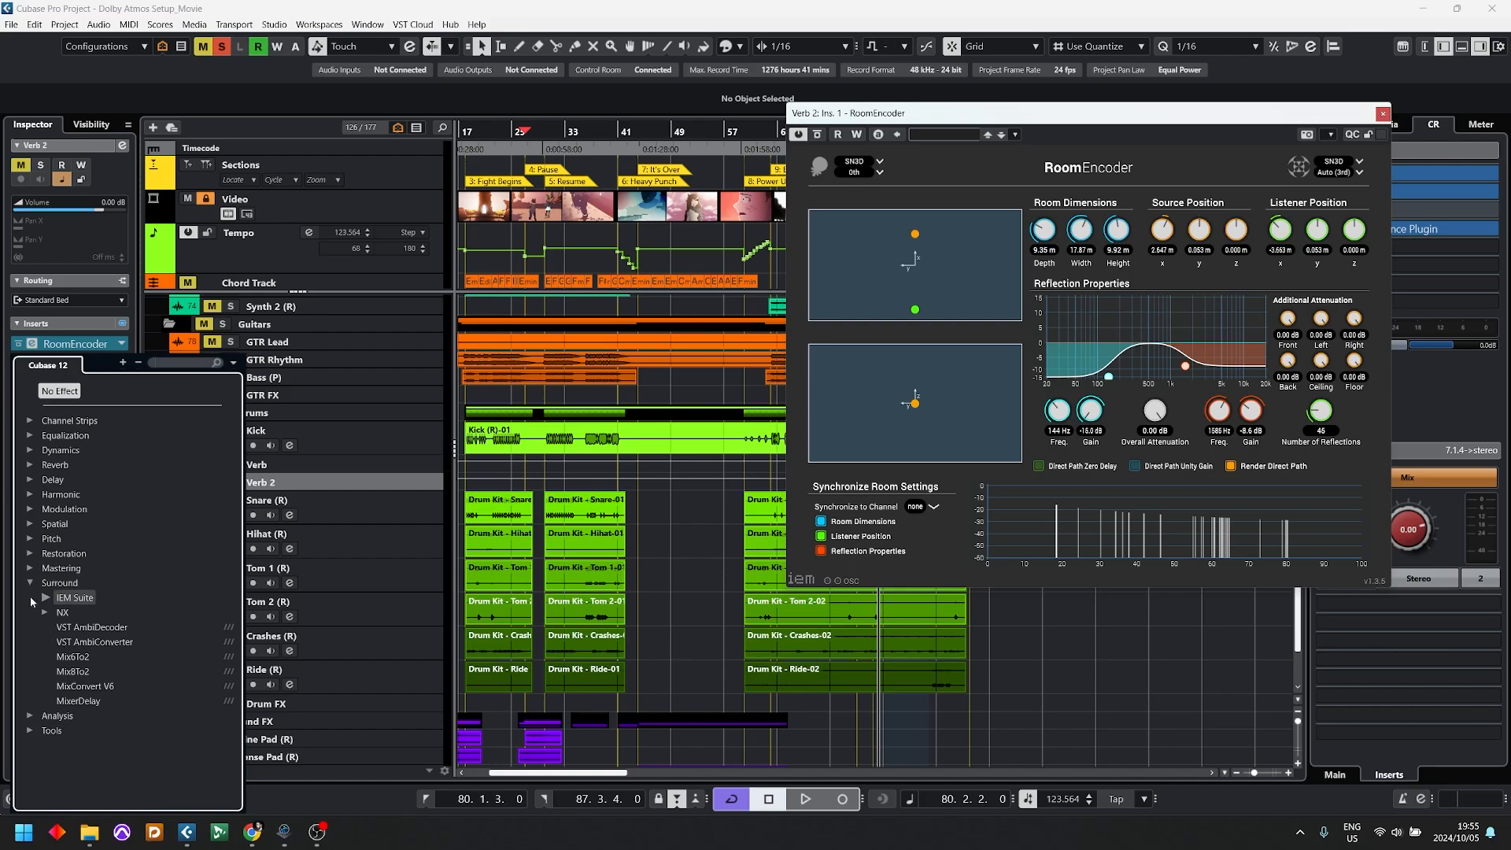
{"action": "left_click", "coordinate": [45, 598]}
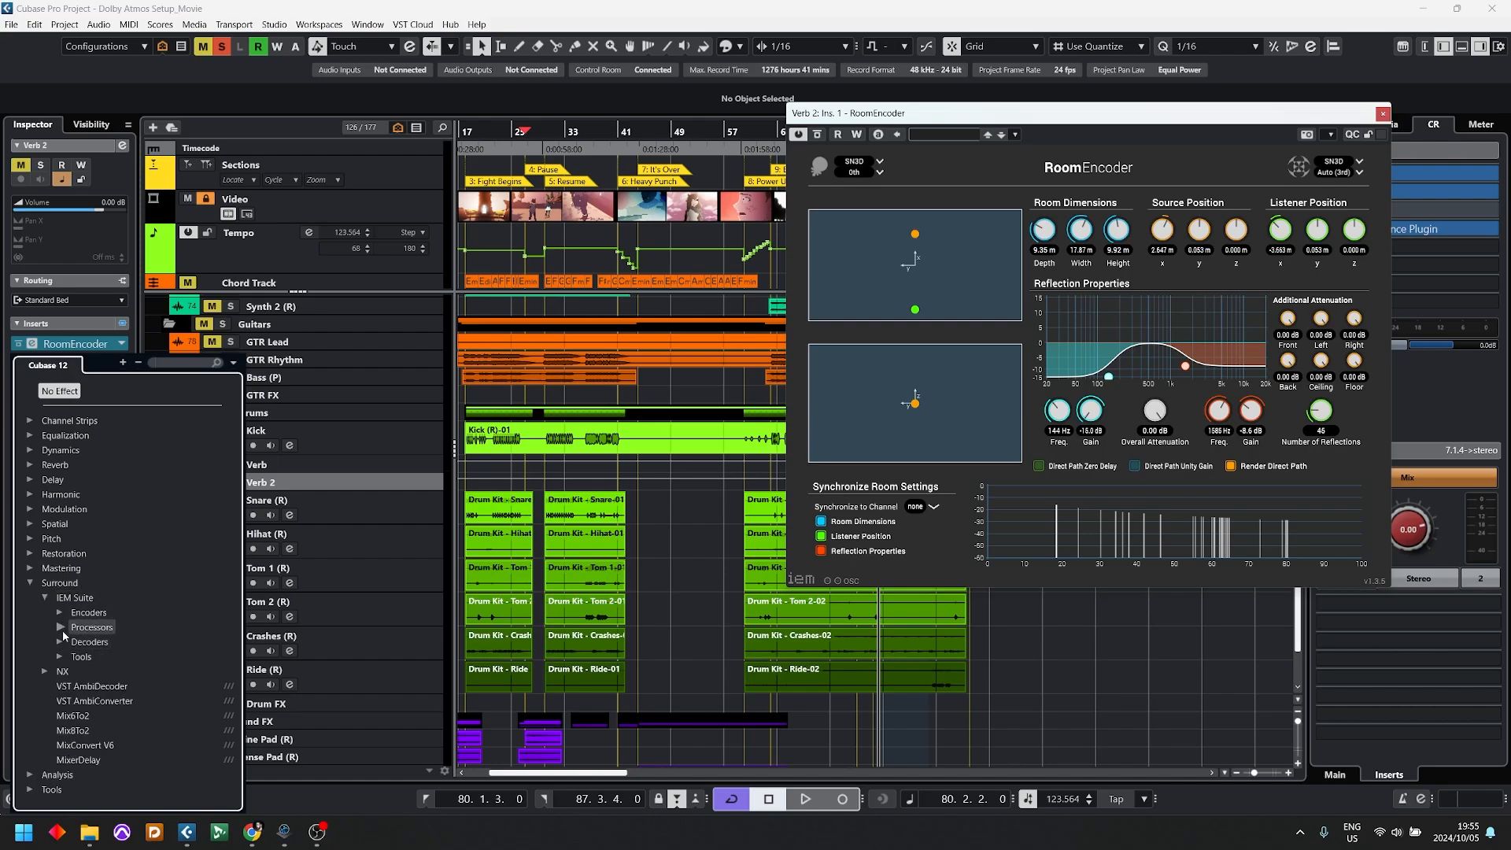
{"action": "left_click", "coordinate": [61, 628]}
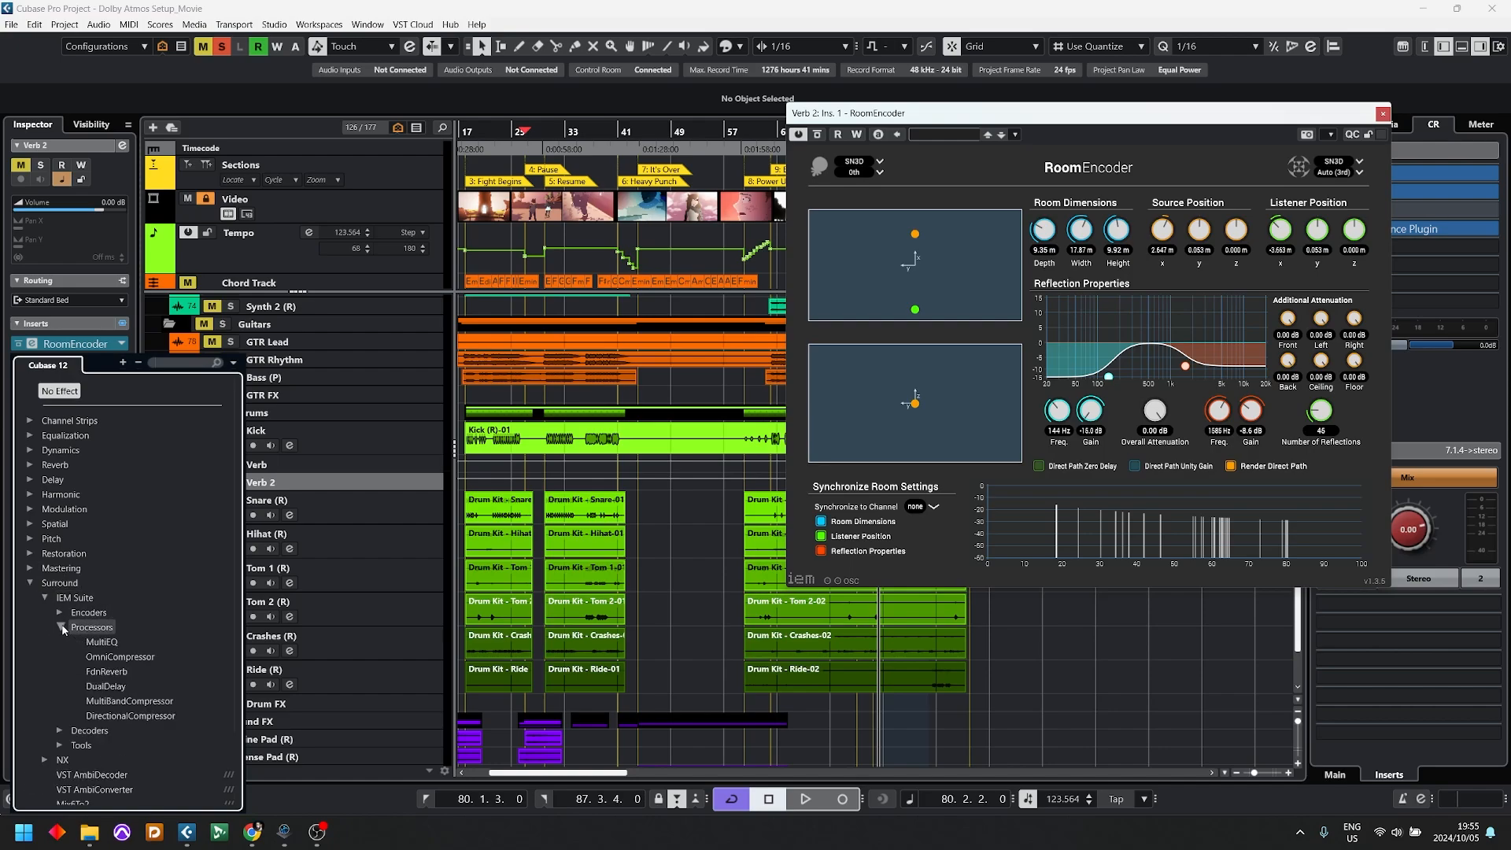
{"action": "left_click", "coordinate": [116, 654]}
{"action": "left_click_drag", "start_coordinate": [829, 275], "coordinate": [539, 354]}
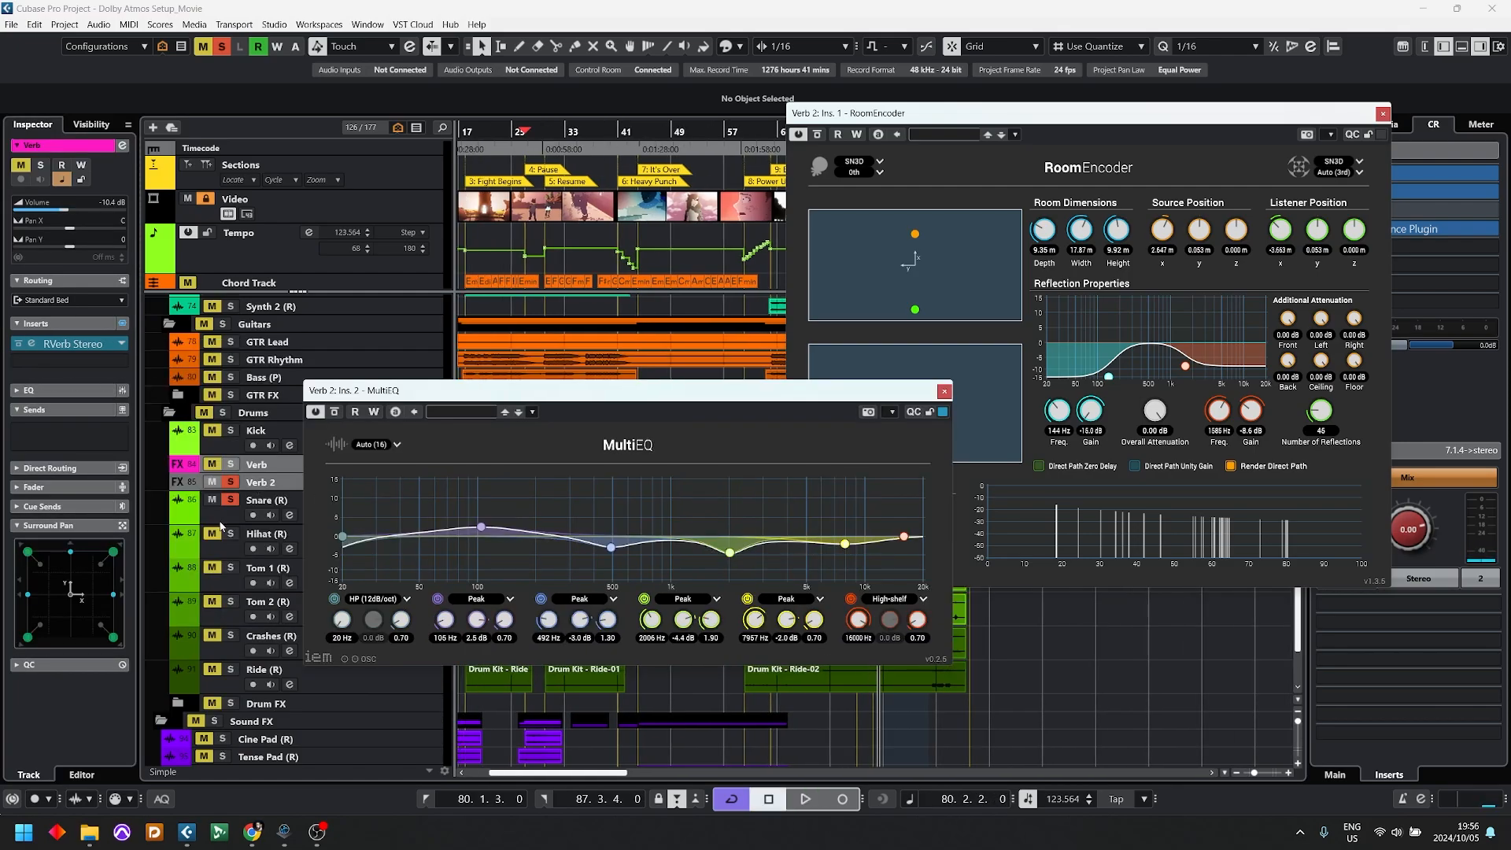
Step: Add the IEM Suite processor FdnReverb as Verb 2's third insert and place its window beside the MultiEQ curve
{"action": "left_click", "coordinate": [268, 482]}
{"action": "left_click", "coordinate": [67, 378]}
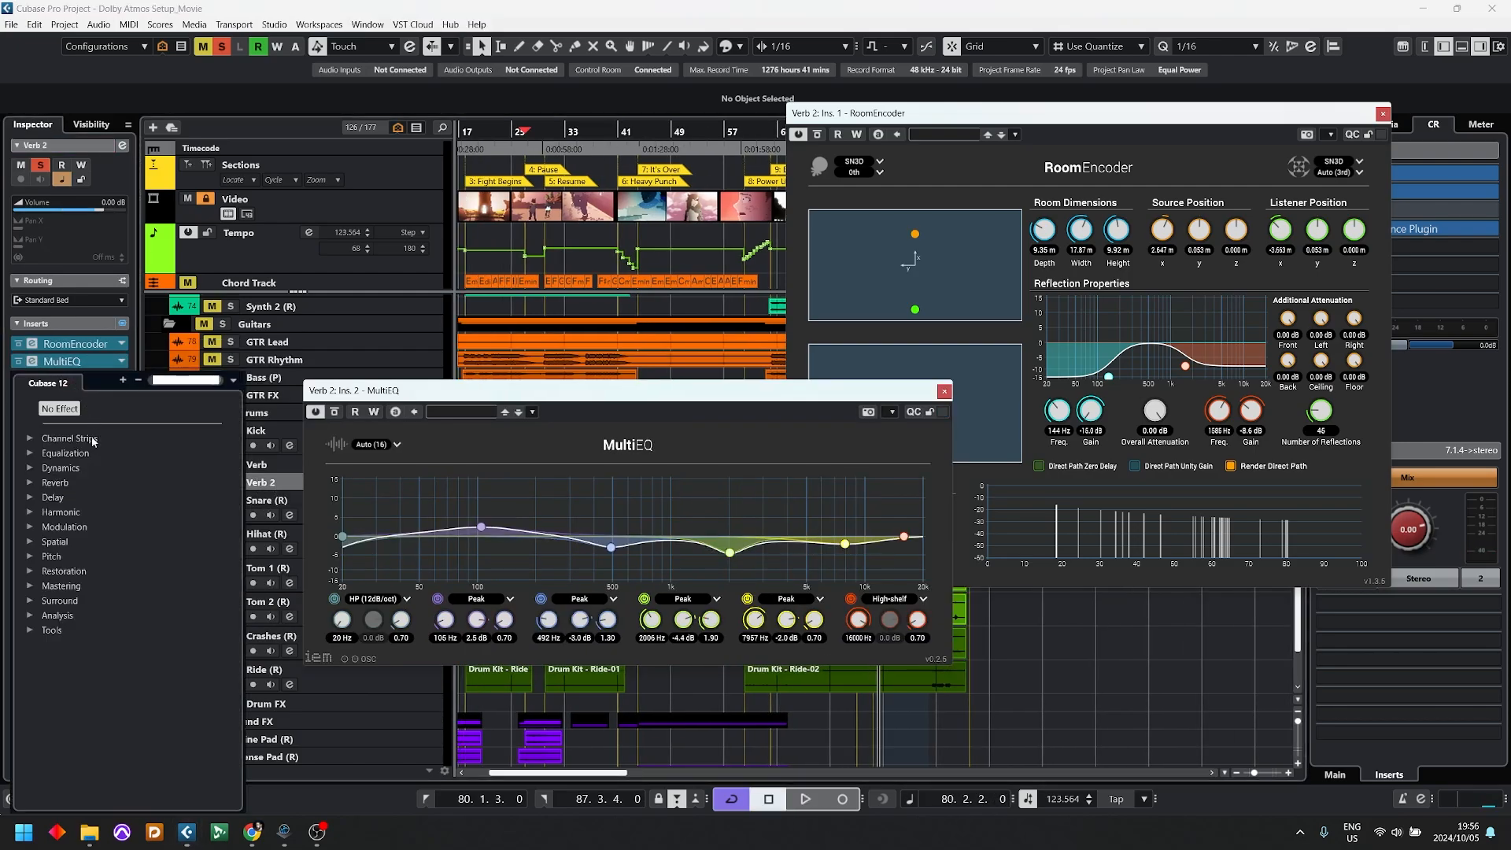
{"action": "left_click", "coordinate": [30, 600]}
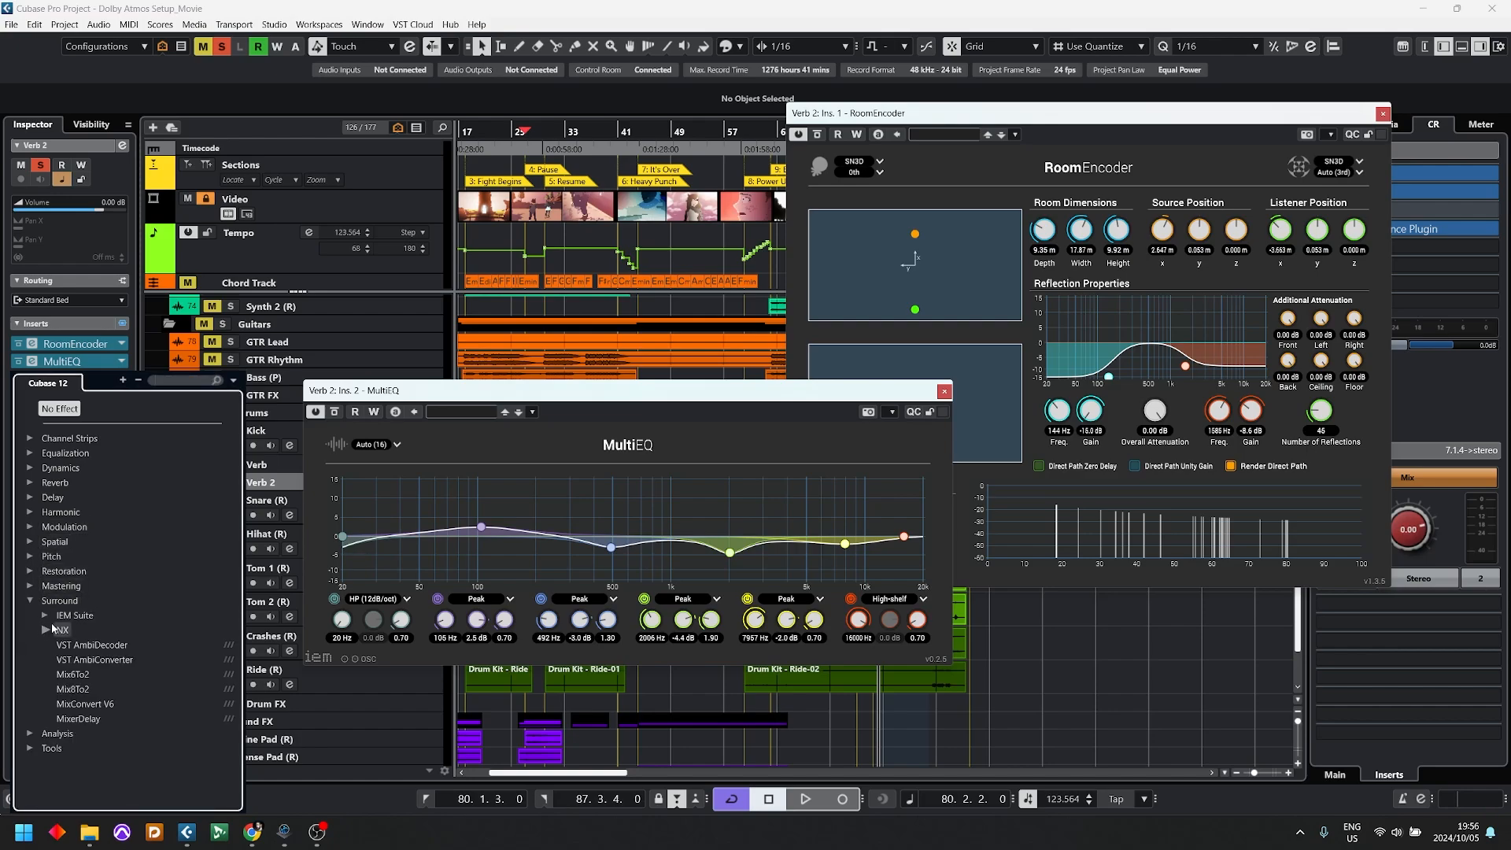
{"action": "left_click", "coordinate": [44, 615]}
{"action": "left_click", "coordinate": [60, 645]}
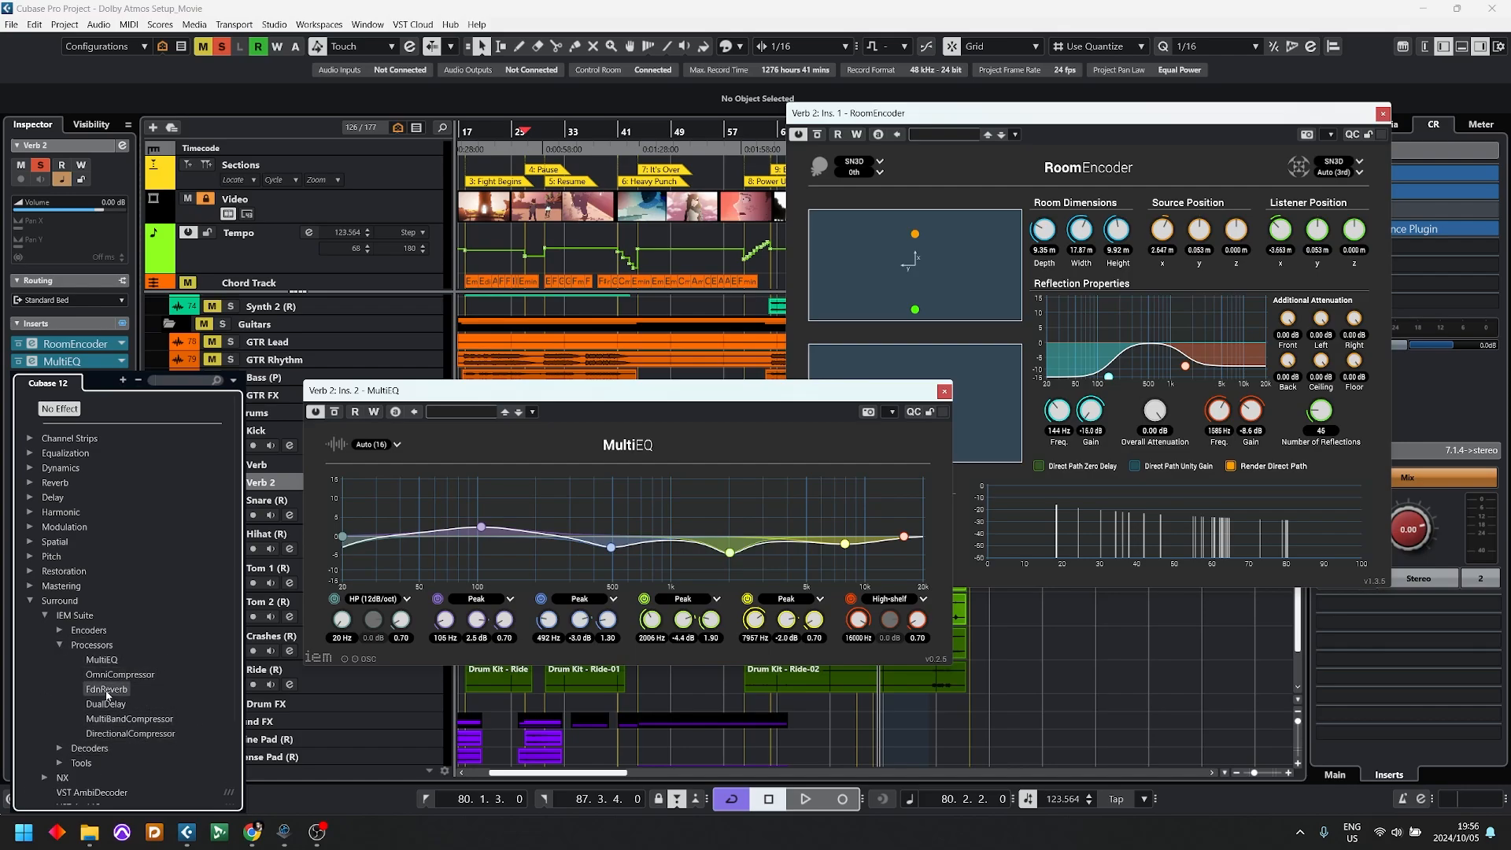
{"action": "left_click", "coordinate": [146, 719]}
{"action": "left_click_drag", "start_coordinate": [863, 208], "coordinate": [999, 217]}
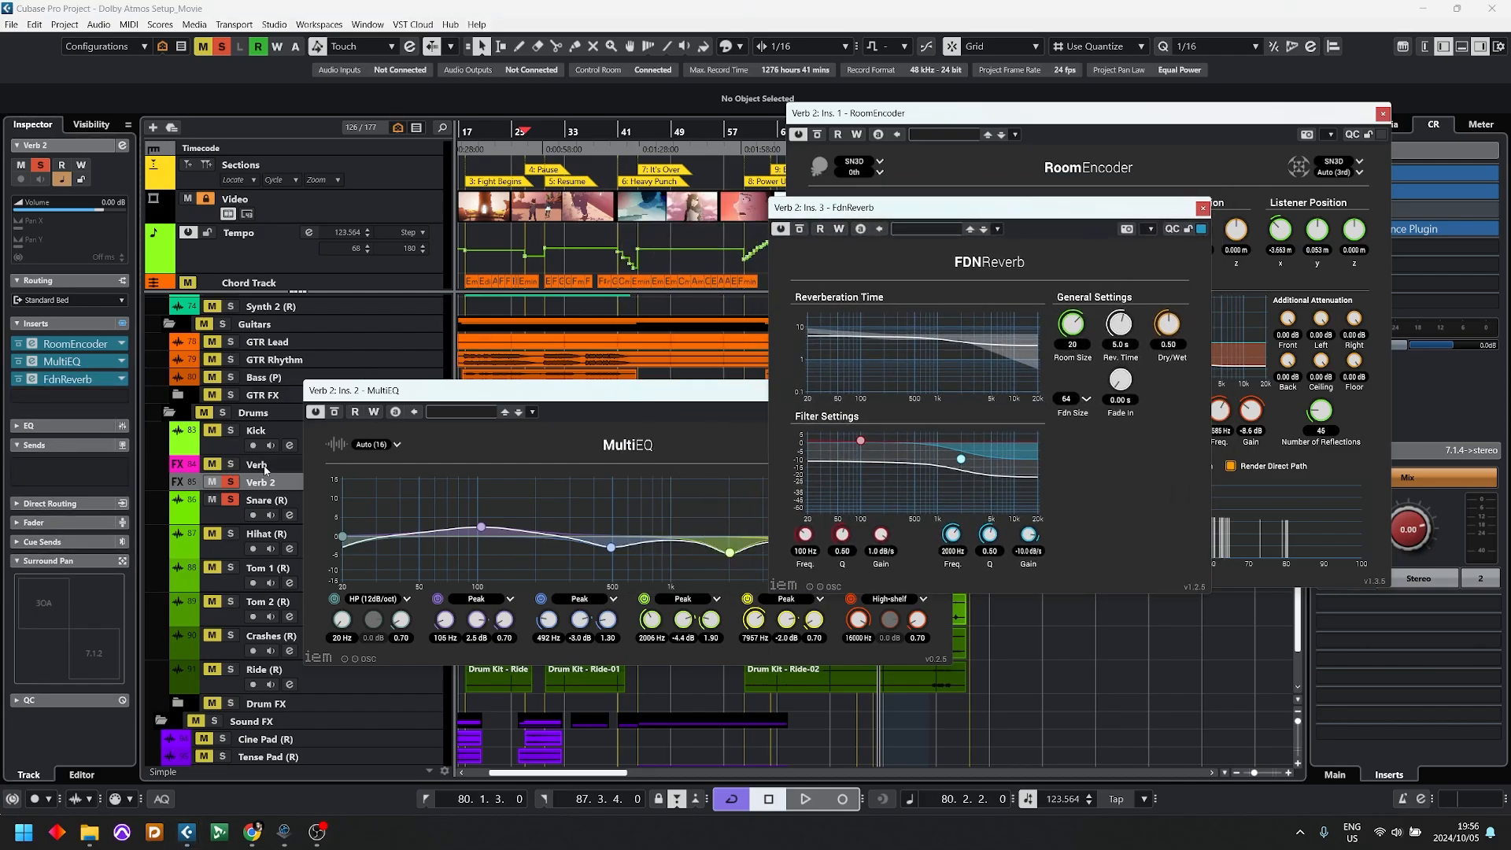
Step: Open the RVerb Stereo insert of the Verb track alongside the Verb 2 plug-ins
{"action": "left_click", "coordinate": [260, 464]}
{"action": "left_click", "coordinate": [32, 344]}
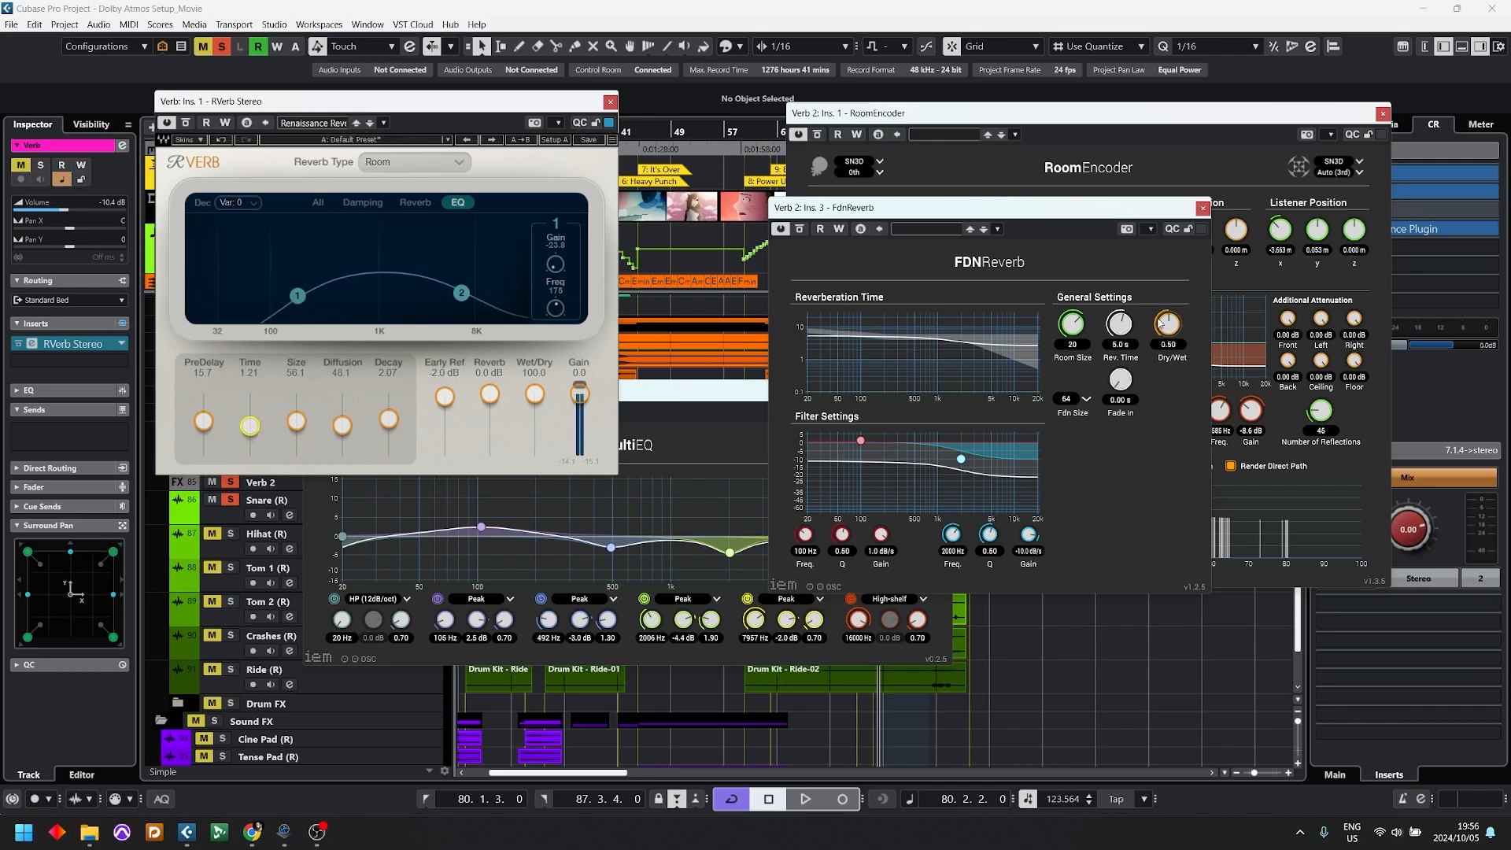
Step: Set FdnReverb's Rev. Time to 1.2 s and Dry/Wet to 1.00, and start playback
{"action": "left_click_drag", "start_coordinate": [1161, 323], "coordinate": [1138, 409]}
{"action": "key", "text": "space"}
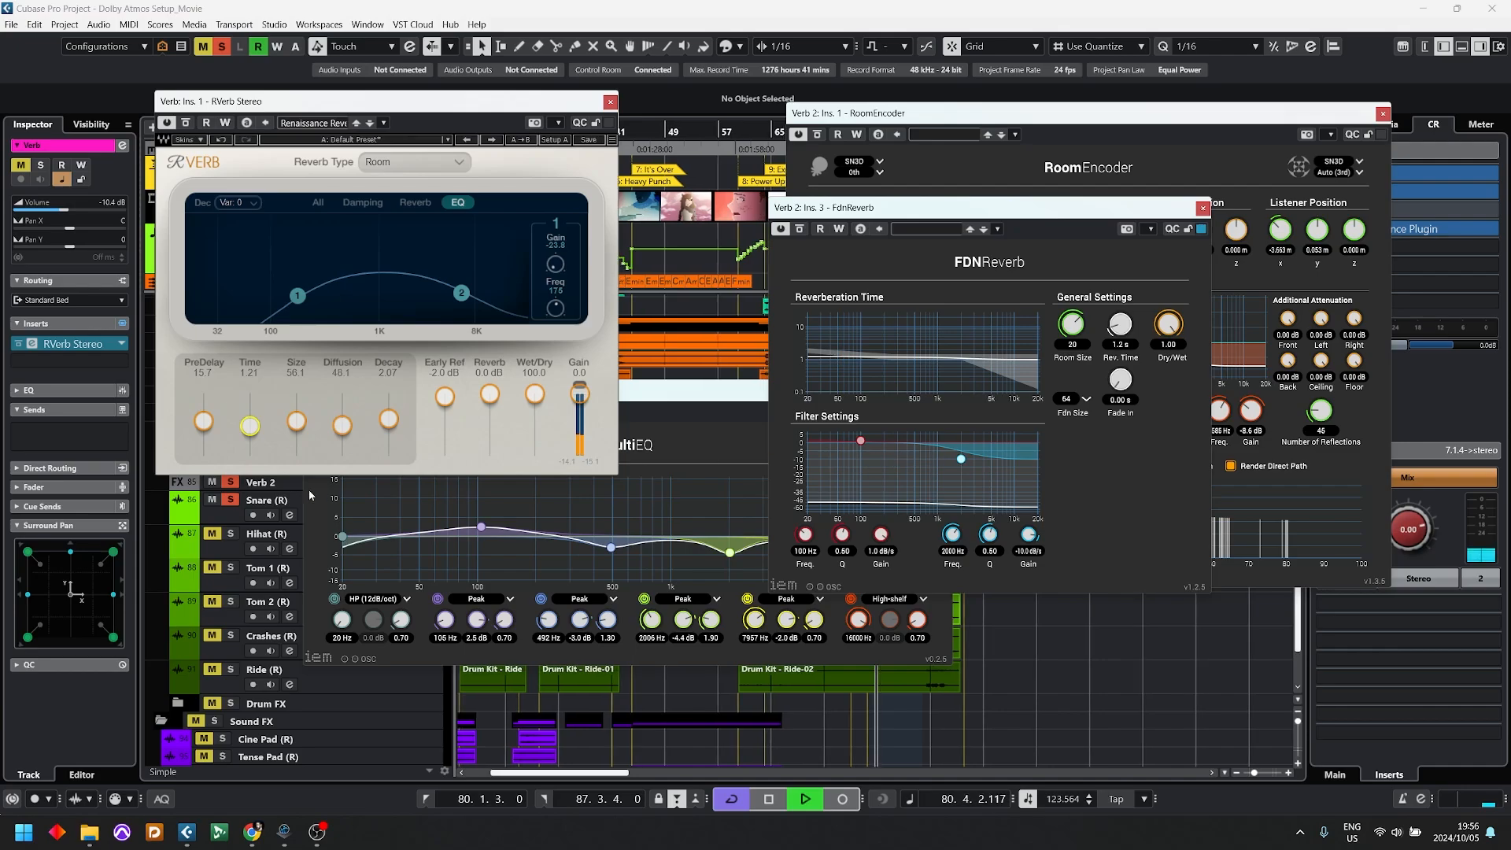
Step: Move the RVerb window off the track list, compare Verb with Verb 2 by switching their solos during playback, and stop
{"action": "left_click_drag", "start_coordinate": [354, 101], "coordinate": [577, 40]}
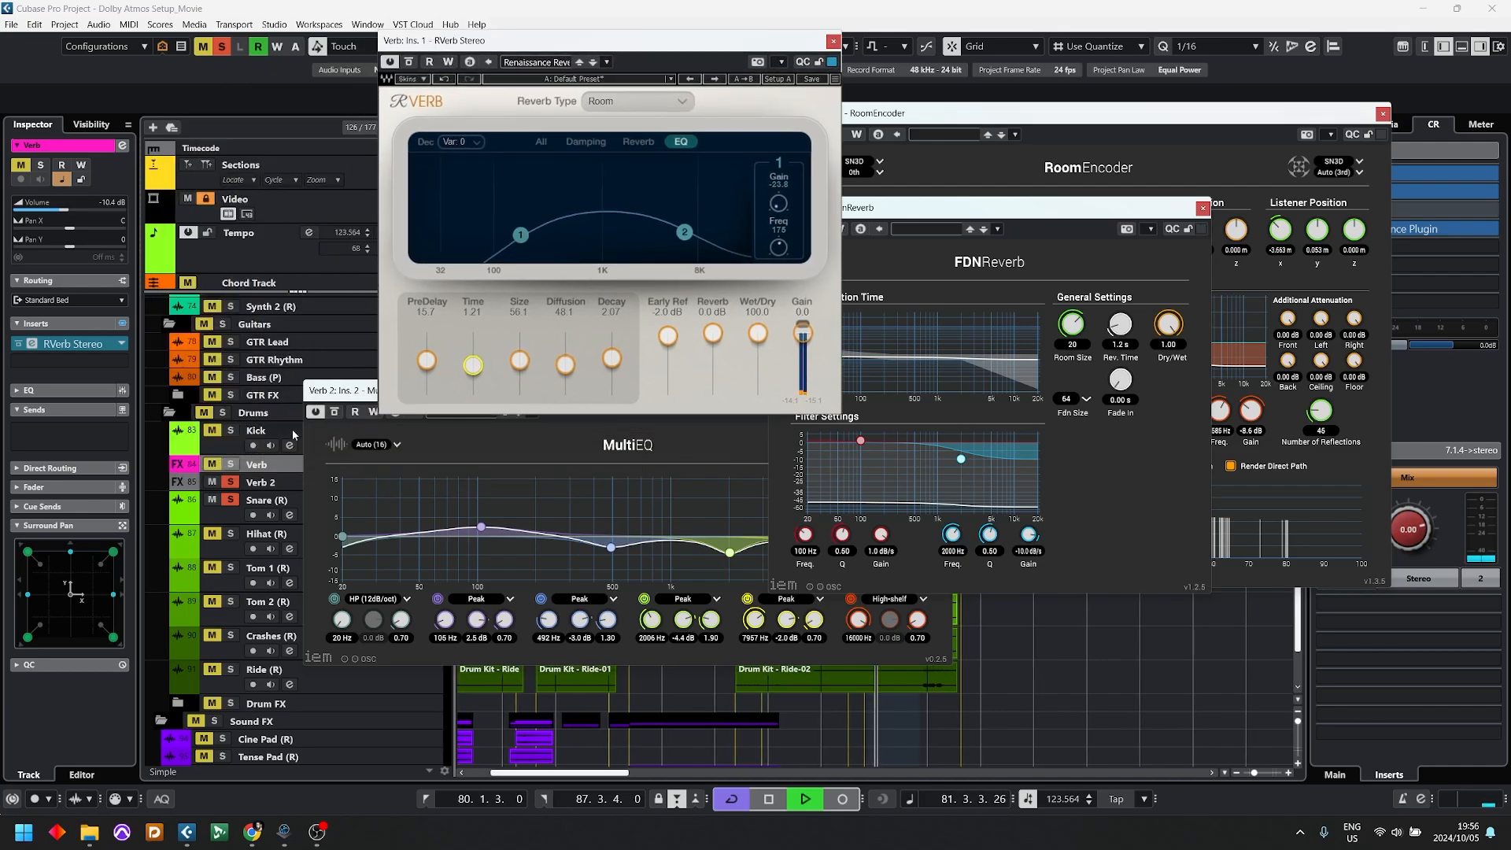
{"action": "left_click", "coordinate": [260, 481], "text": "ctrl"}
{"action": "key", "text": "s"}
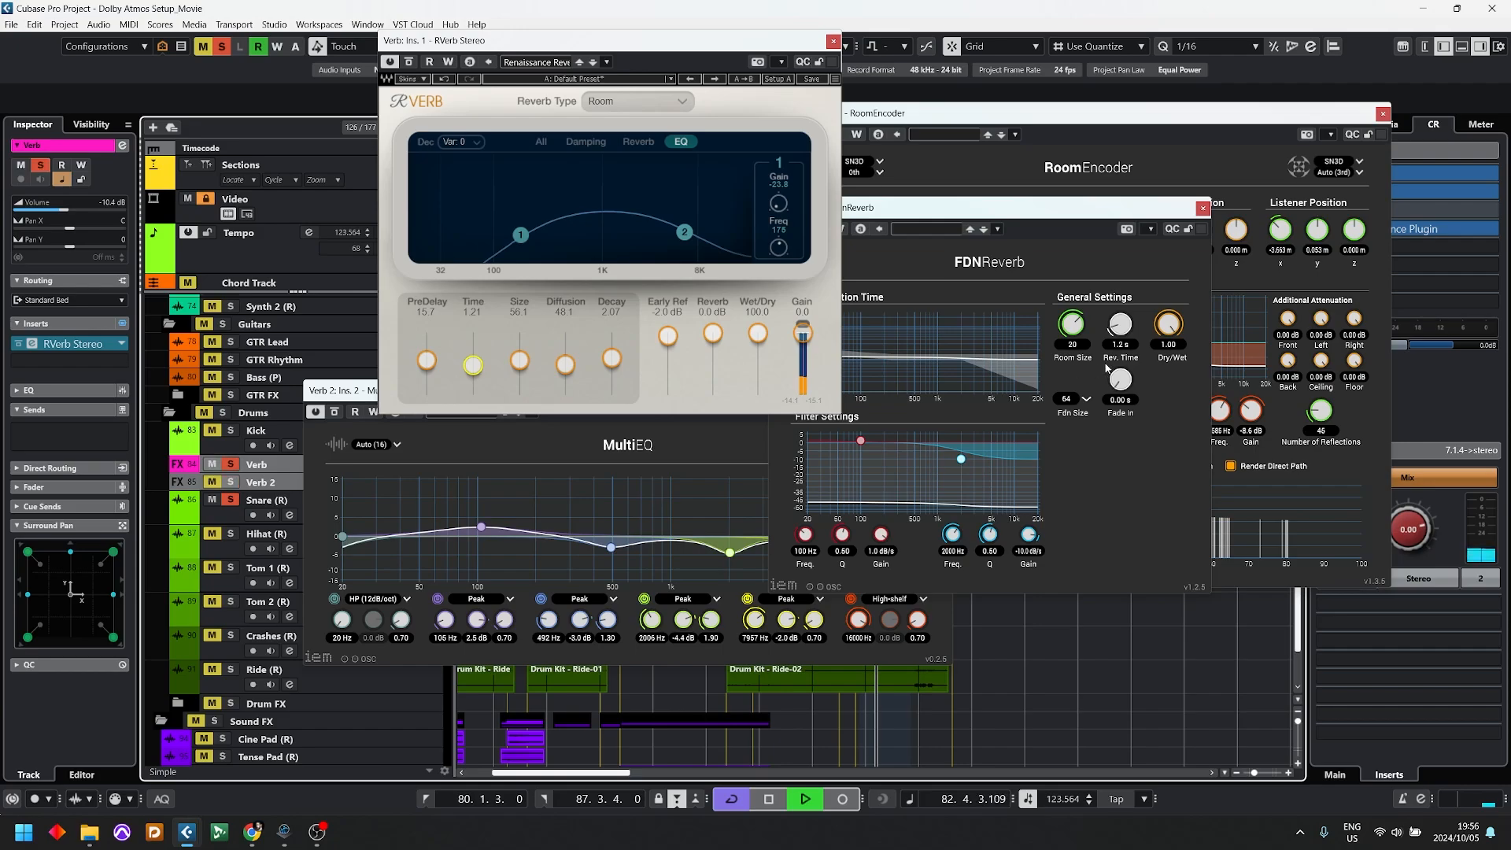
{"action": "key", "text": "s"}
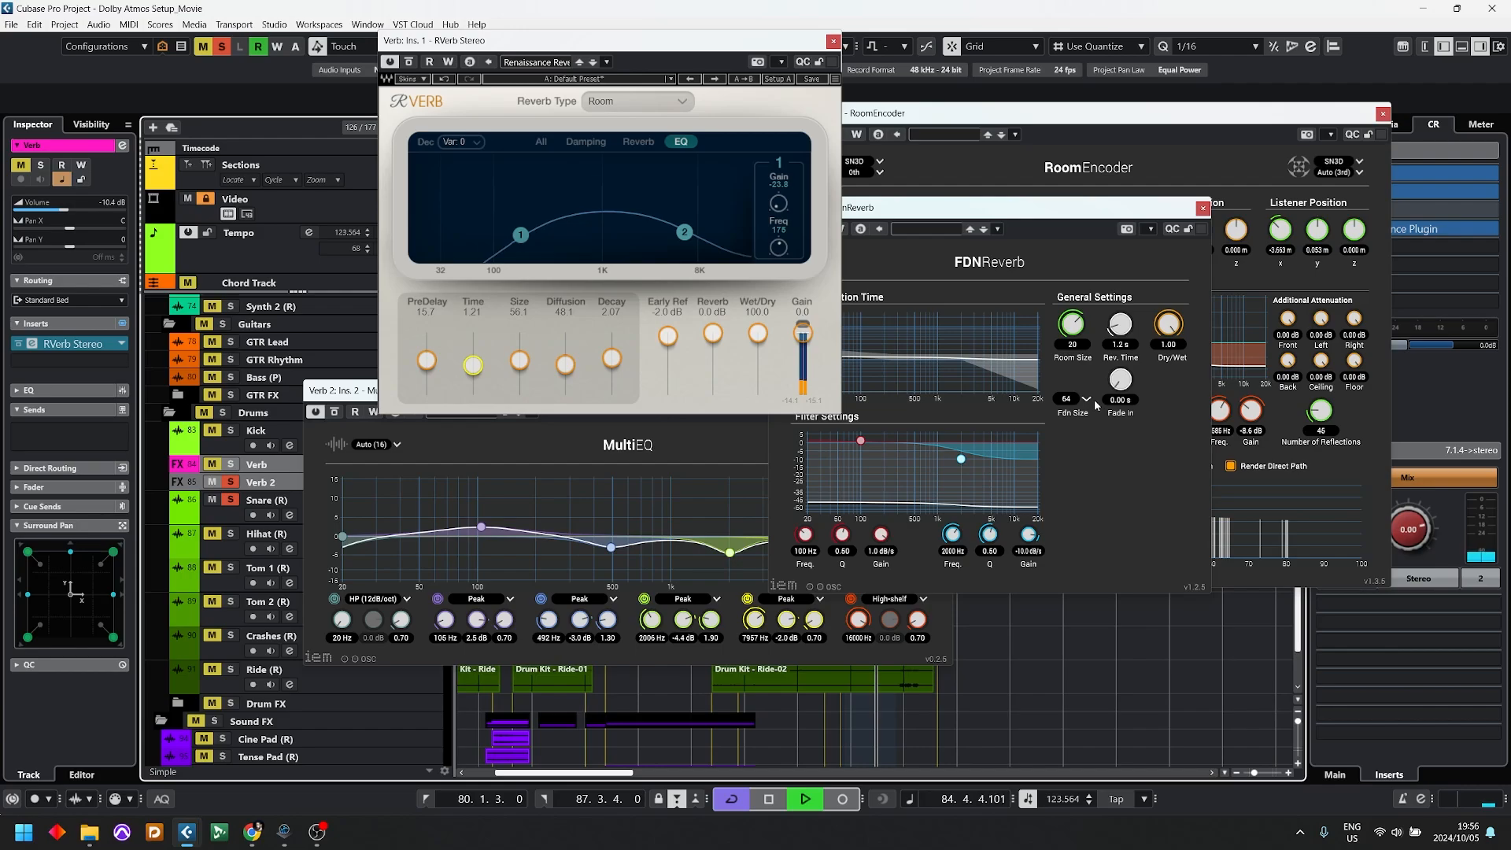
{"action": "key", "text": "s"}
{"action": "key", "text": "space"}
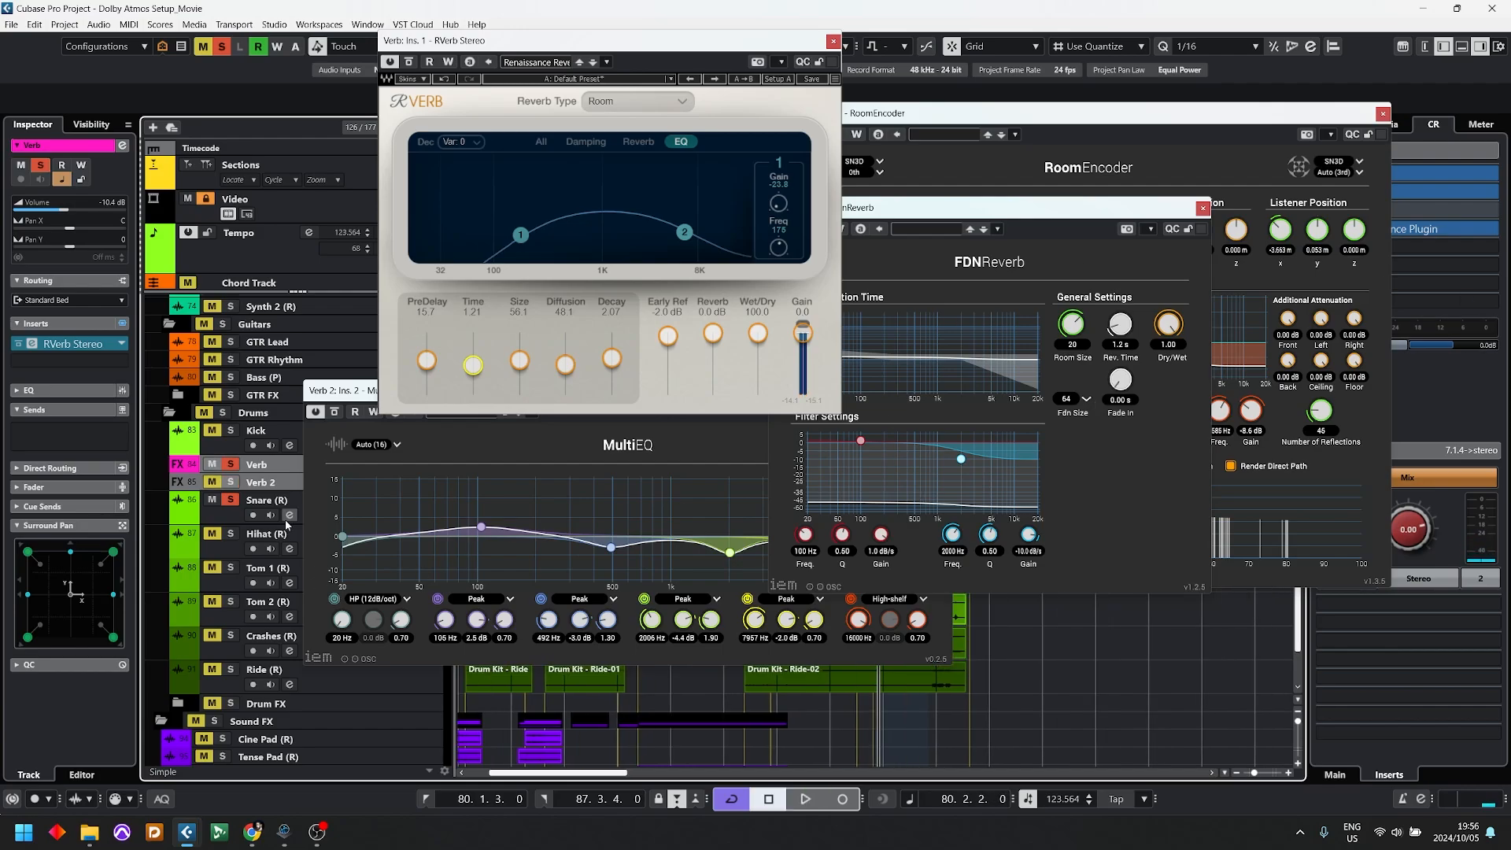
Step: Add the IEM ToolBox as Verb 2's fourth insert and set the Verb track's volume to 0.00 dB
{"action": "left_click", "coordinate": [264, 481]}
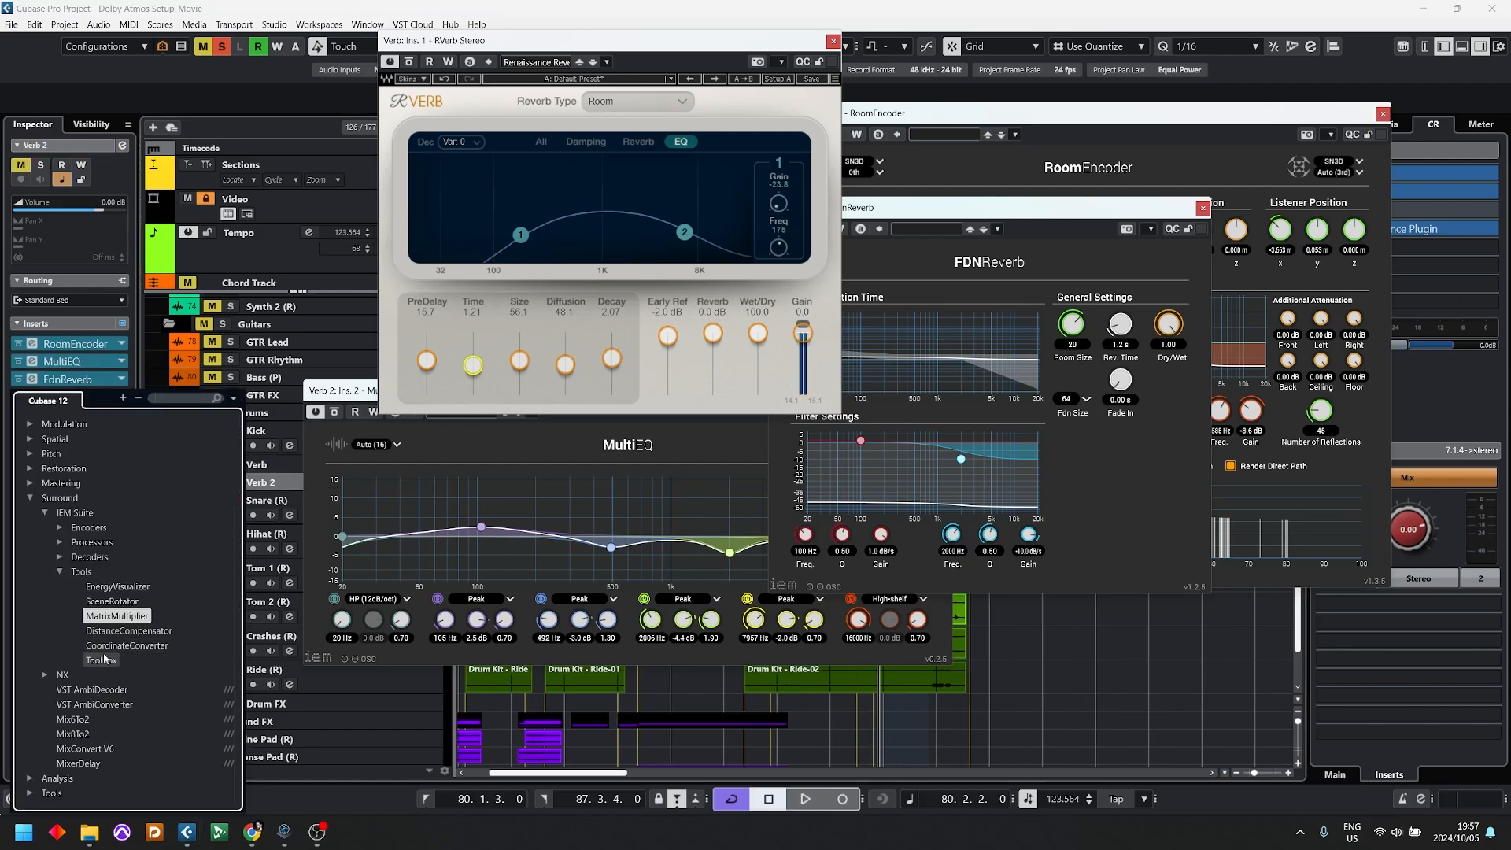
{"action": "left_click", "coordinate": [104, 659]}
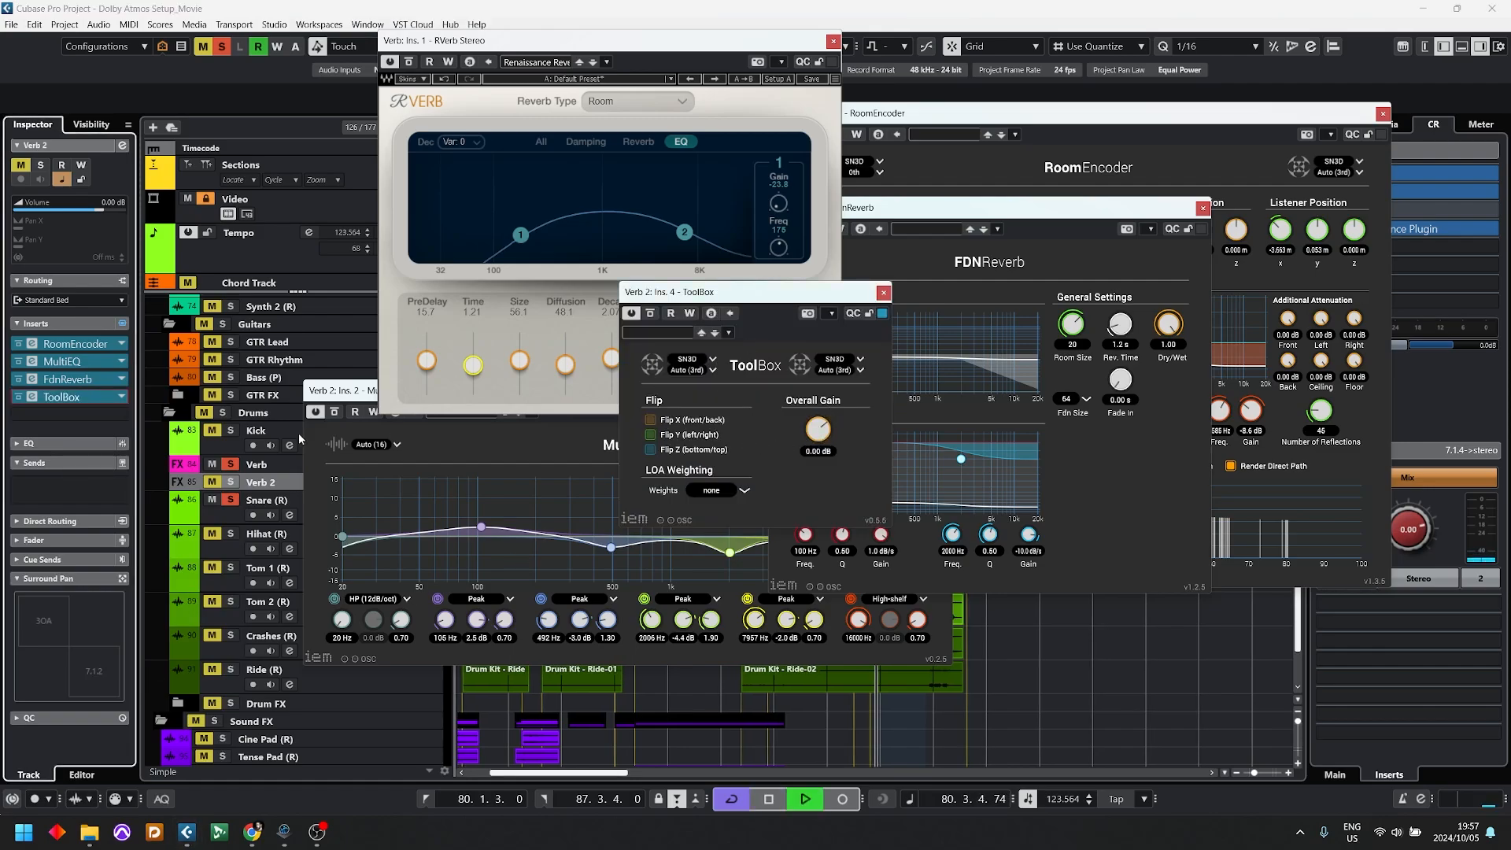
{"action": "left_click", "coordinate": [256, 465]}
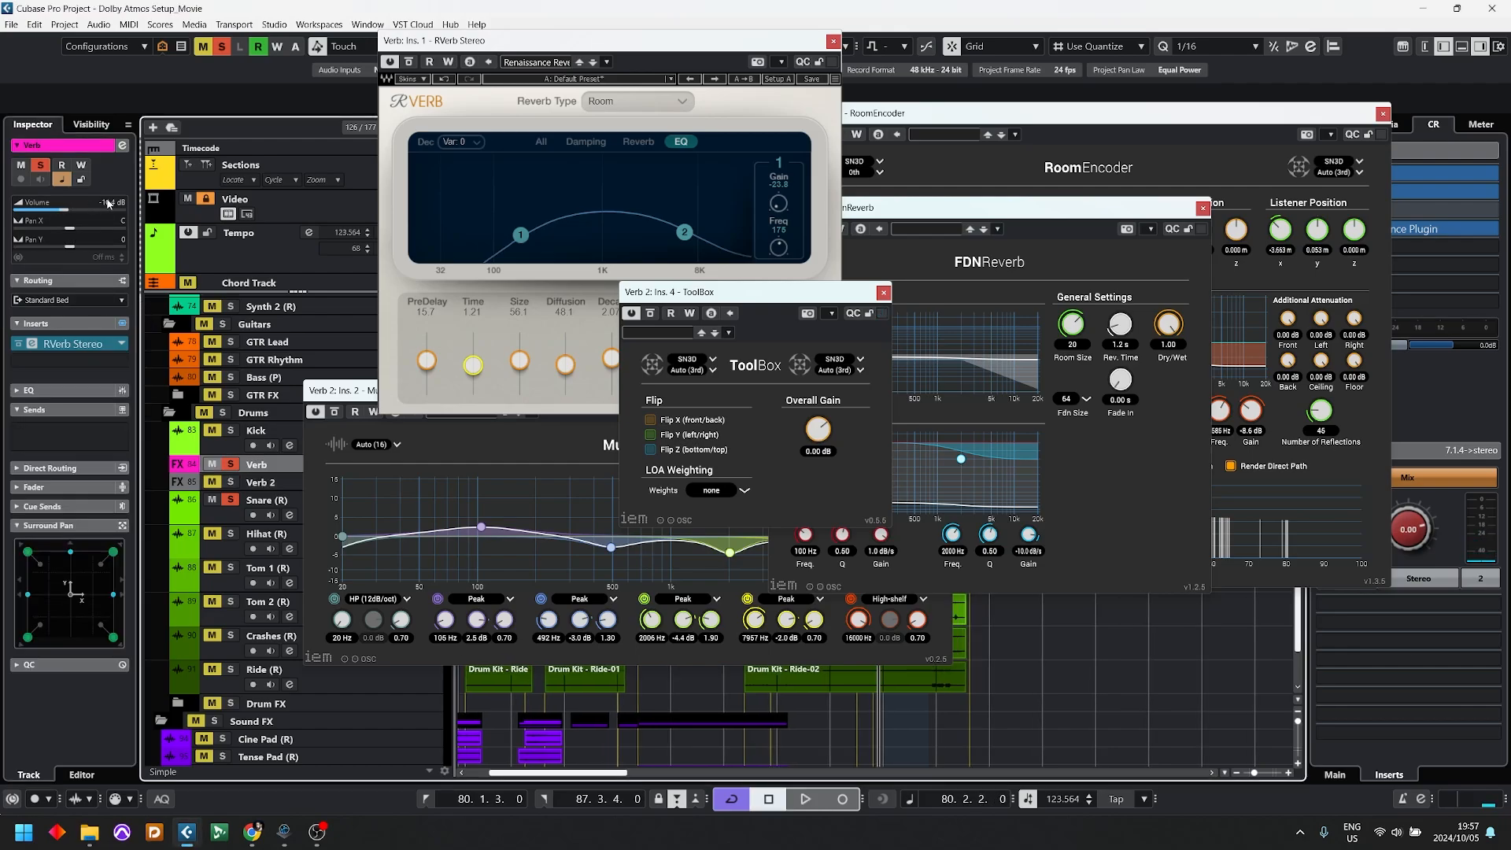
{"action": "left_click", "coordinate": [258, 482]}
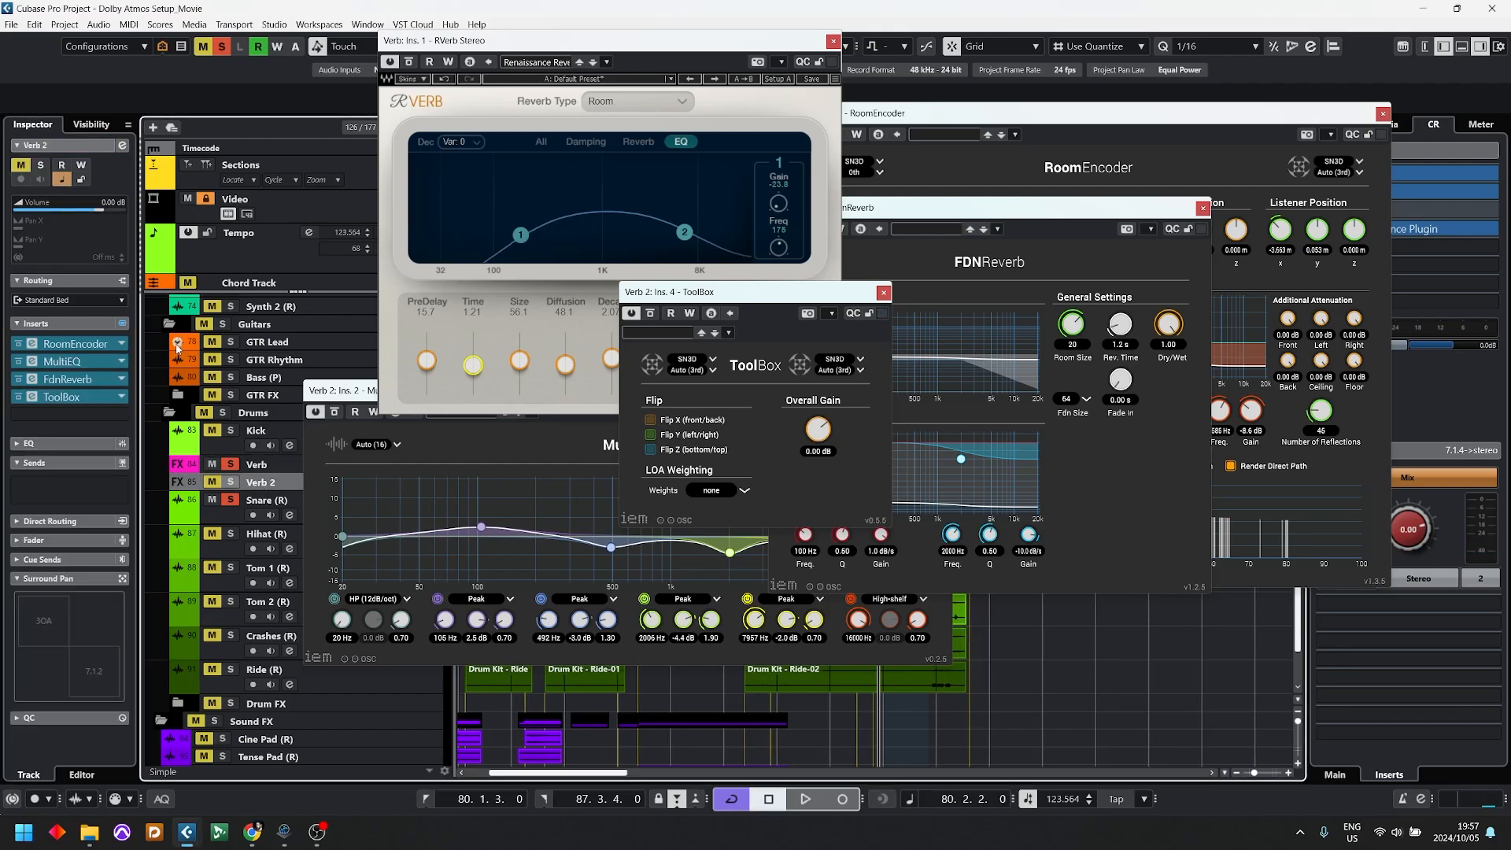
{"action": "left_click", "coordinate": [270, 465]}
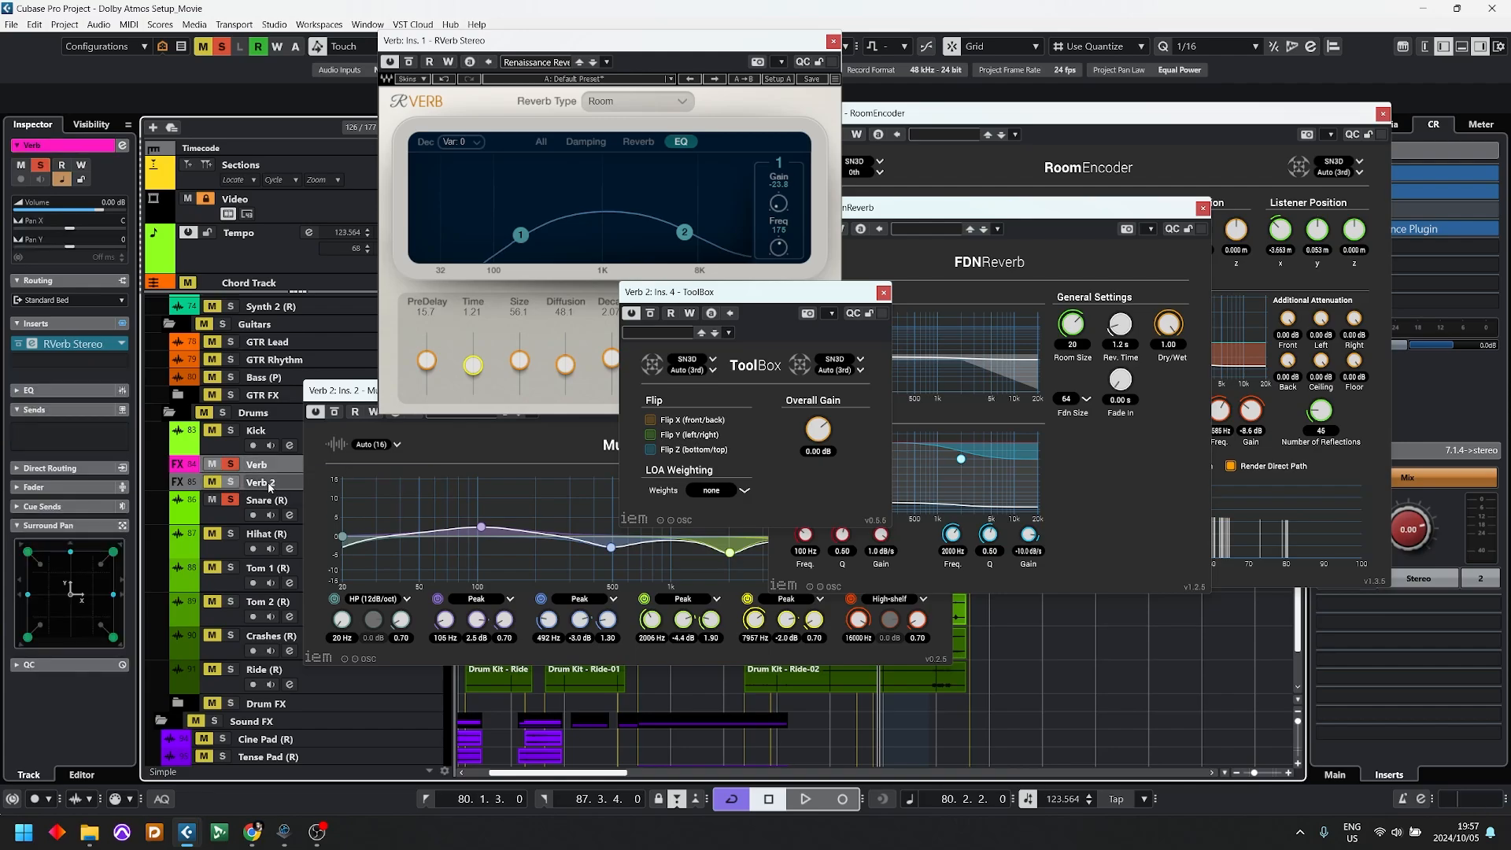
Step: Raise ToolBox's Overall Gain to 18.94 dB during playback, switch the solo to Verb to compare, and stop
{"action": "key", "text": "space"}
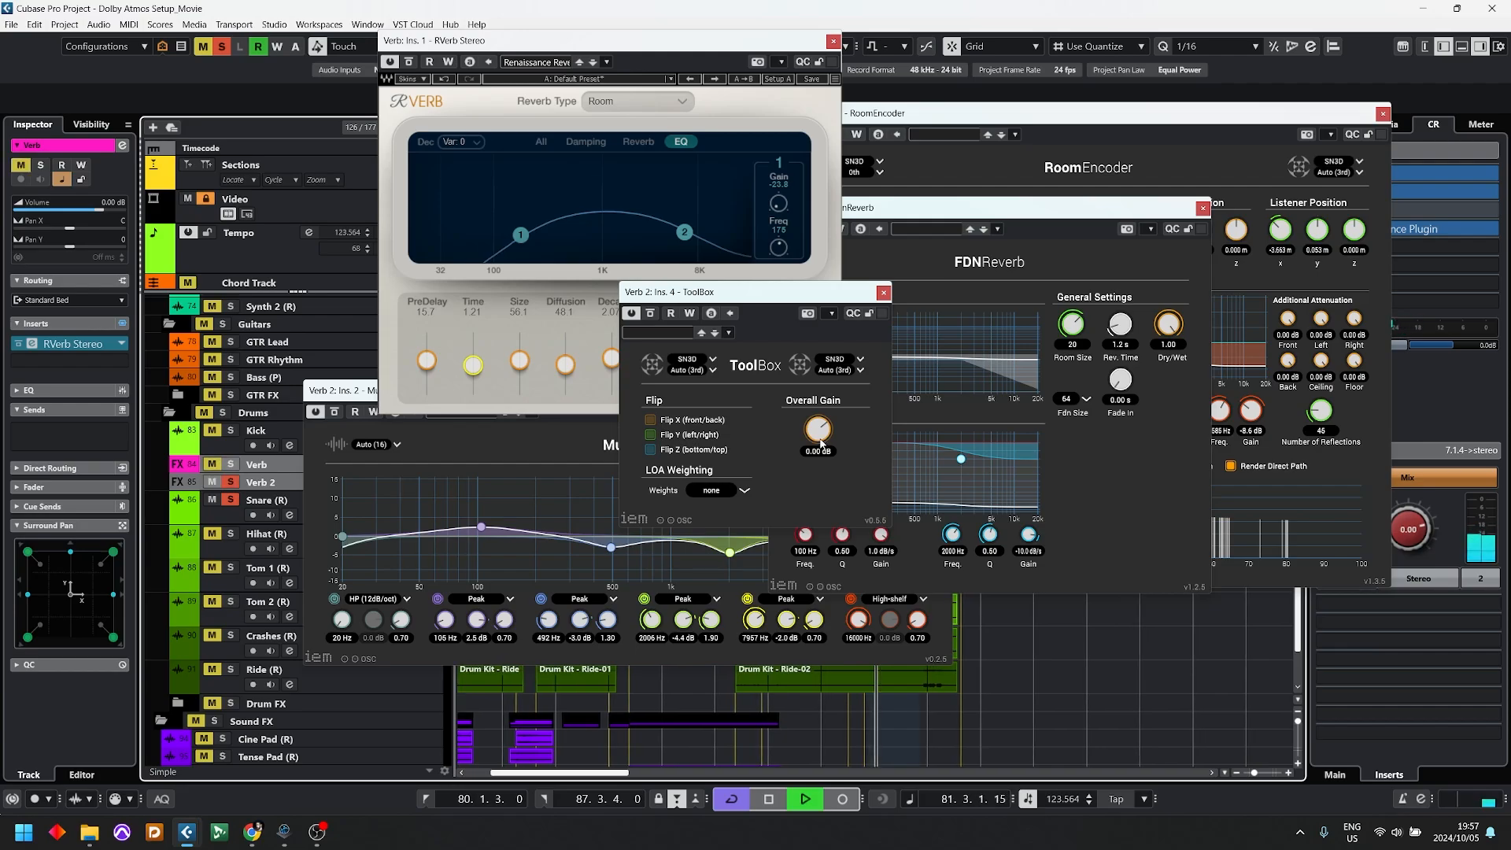
{"action": "left_click_drag", "start_coordinate": [820, 449], "coordinate": [829, 402]}
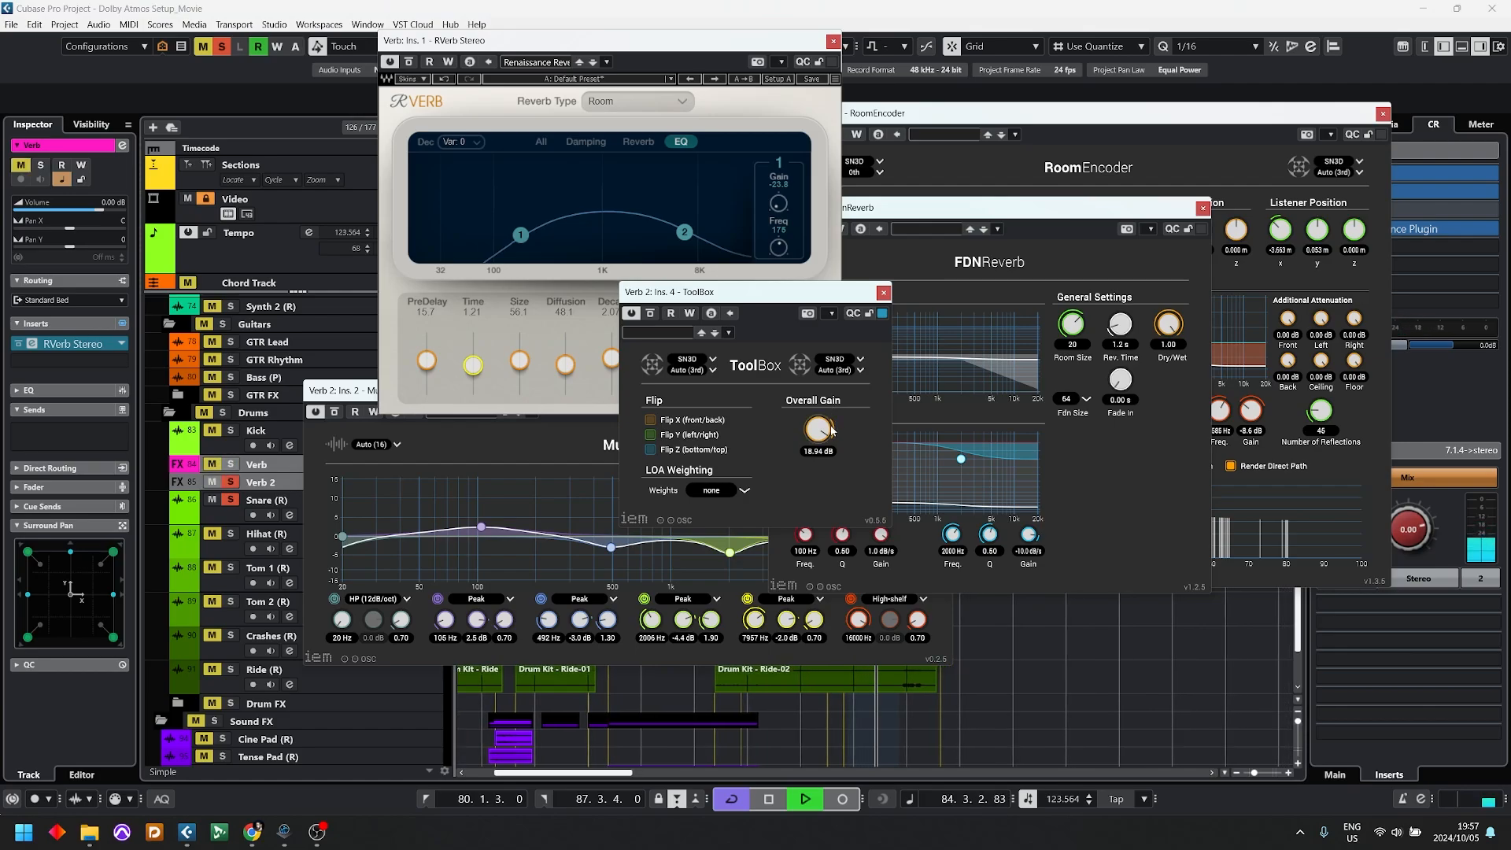
{"action": "key", "text": "s"}
{"action": "key", "text": "space"}
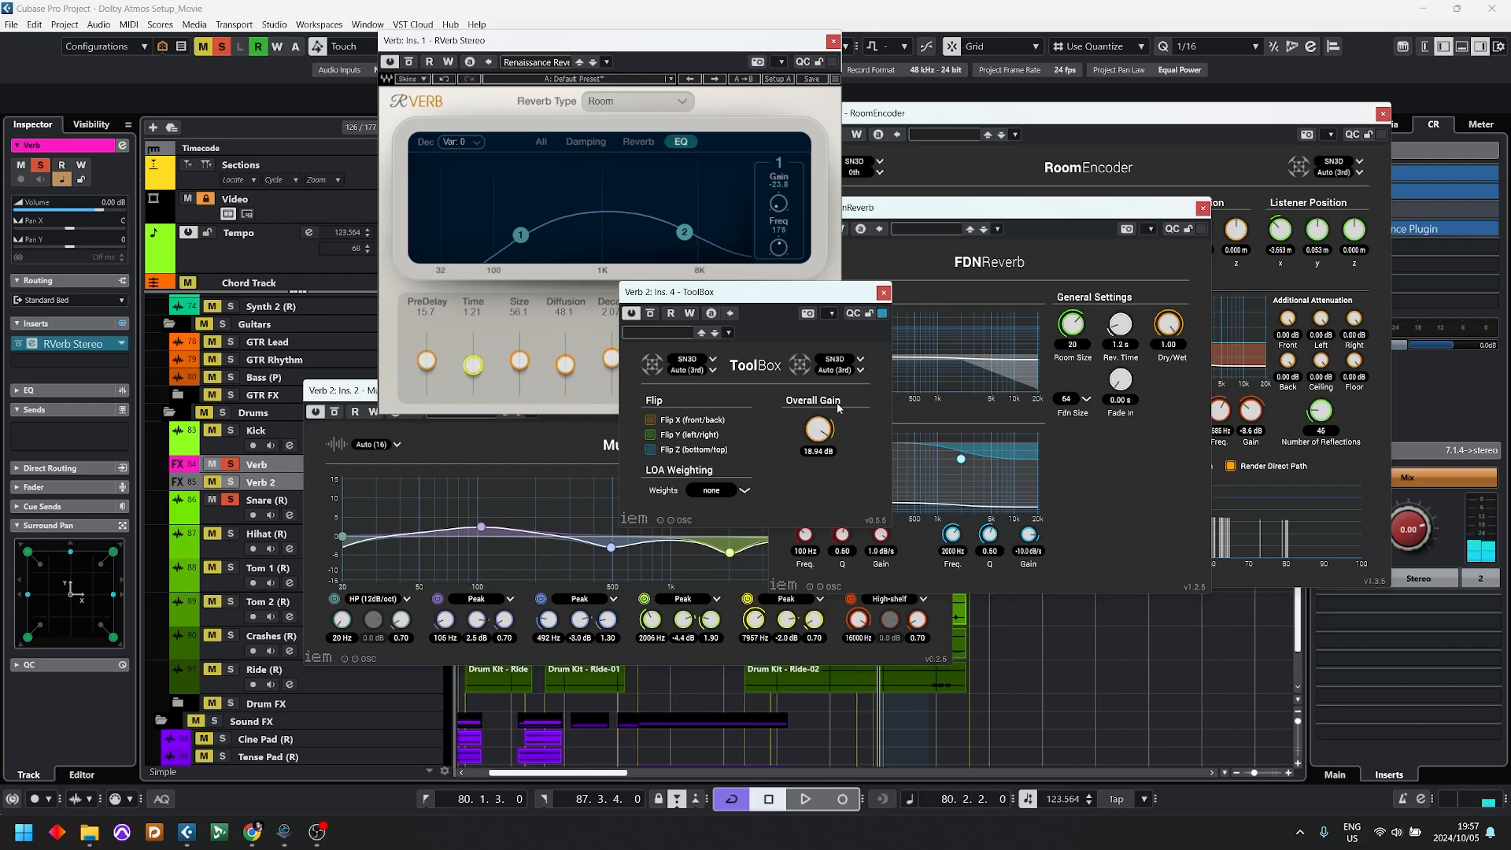
Step: Move ToolBox aside and close the MultiEQ, FdnReverb, ToolBox and RoomEncoder windows
{"action": "left_click_drag", "start_coordinate": [861, 292], "coordinate": [1341, 558]}
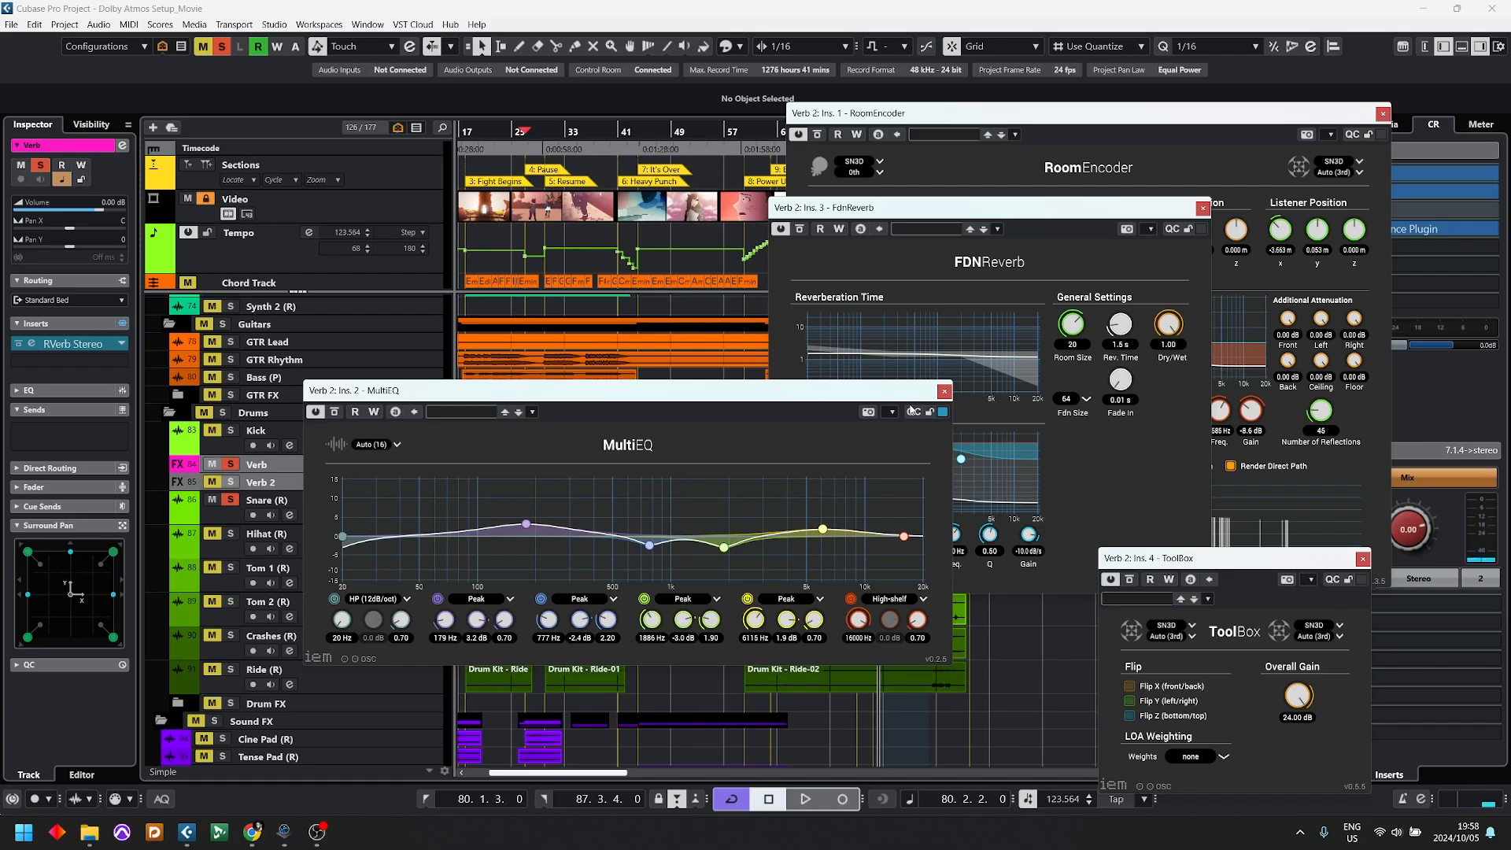
{"action": "left_click", "coordinate": [944, 391]}
{"action": "left_click", "coordinate": [1203, 208]}
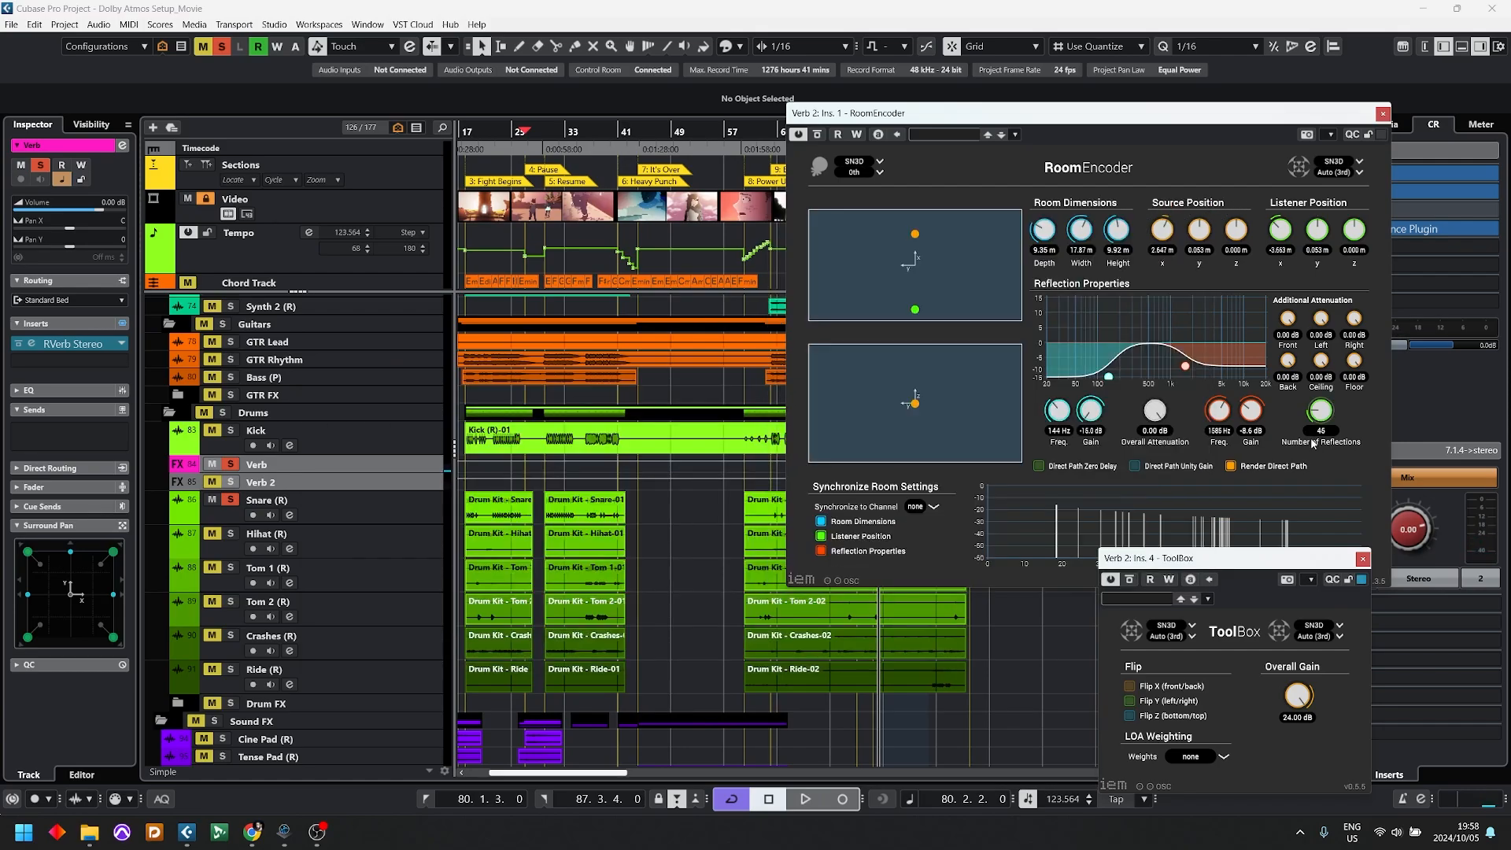
{"action": "left_click", "coordinate": [1362, 558]}
{"action": "left_click", "coordinate": [1383, 114]}
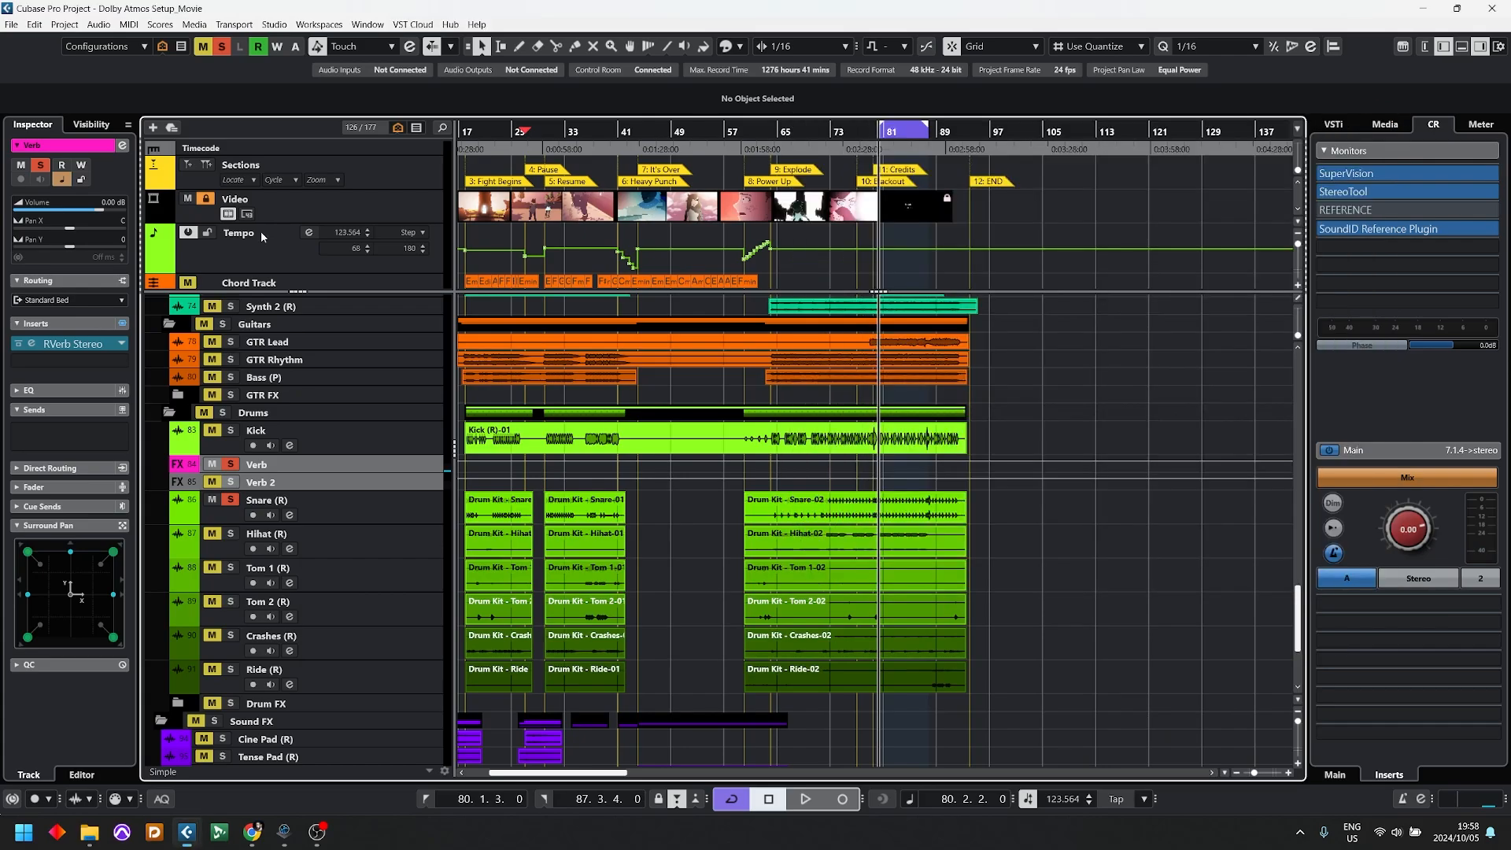
Step: Select the Snare (R) track and toggle the pre/post-fader mode of its Verb 2 send
{"action": "left_click", "coordinate": [200, 469]}
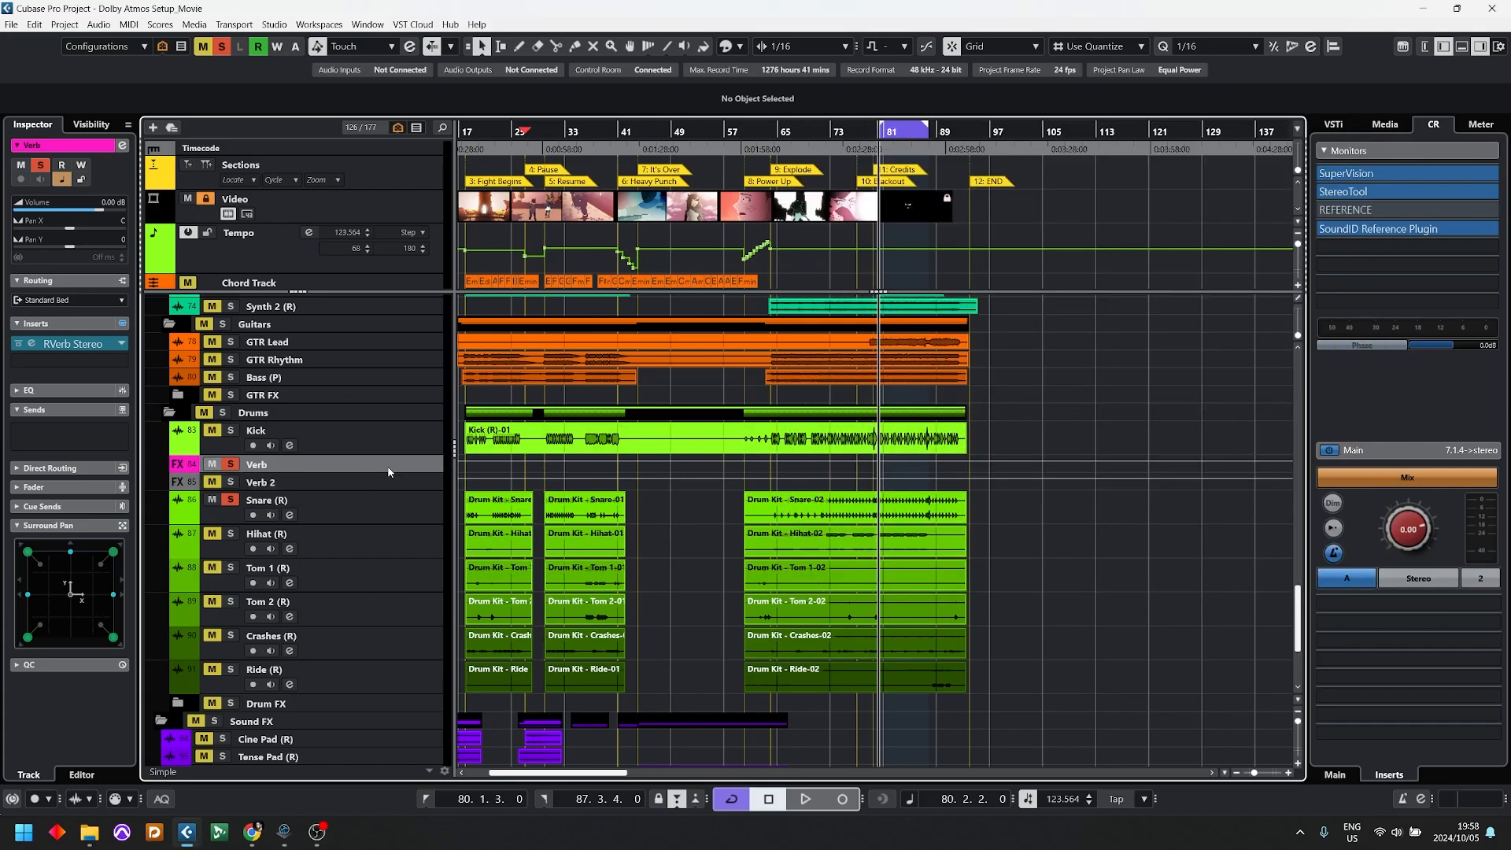
{"action": "left_click", "coordinate": [424, 522]}
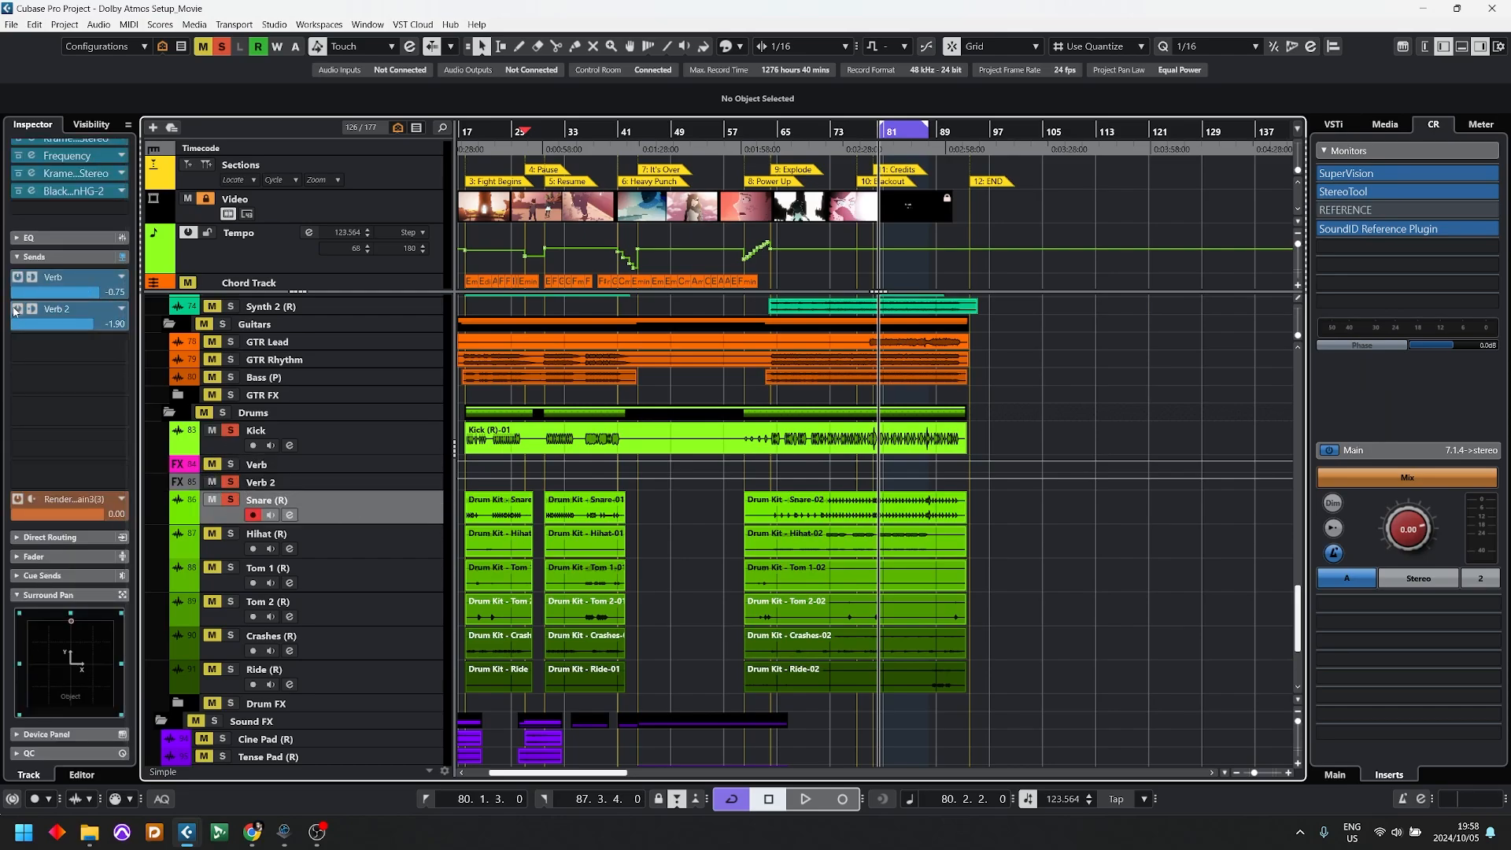
{"action": "left_click", "coordinate": [38, 310]}
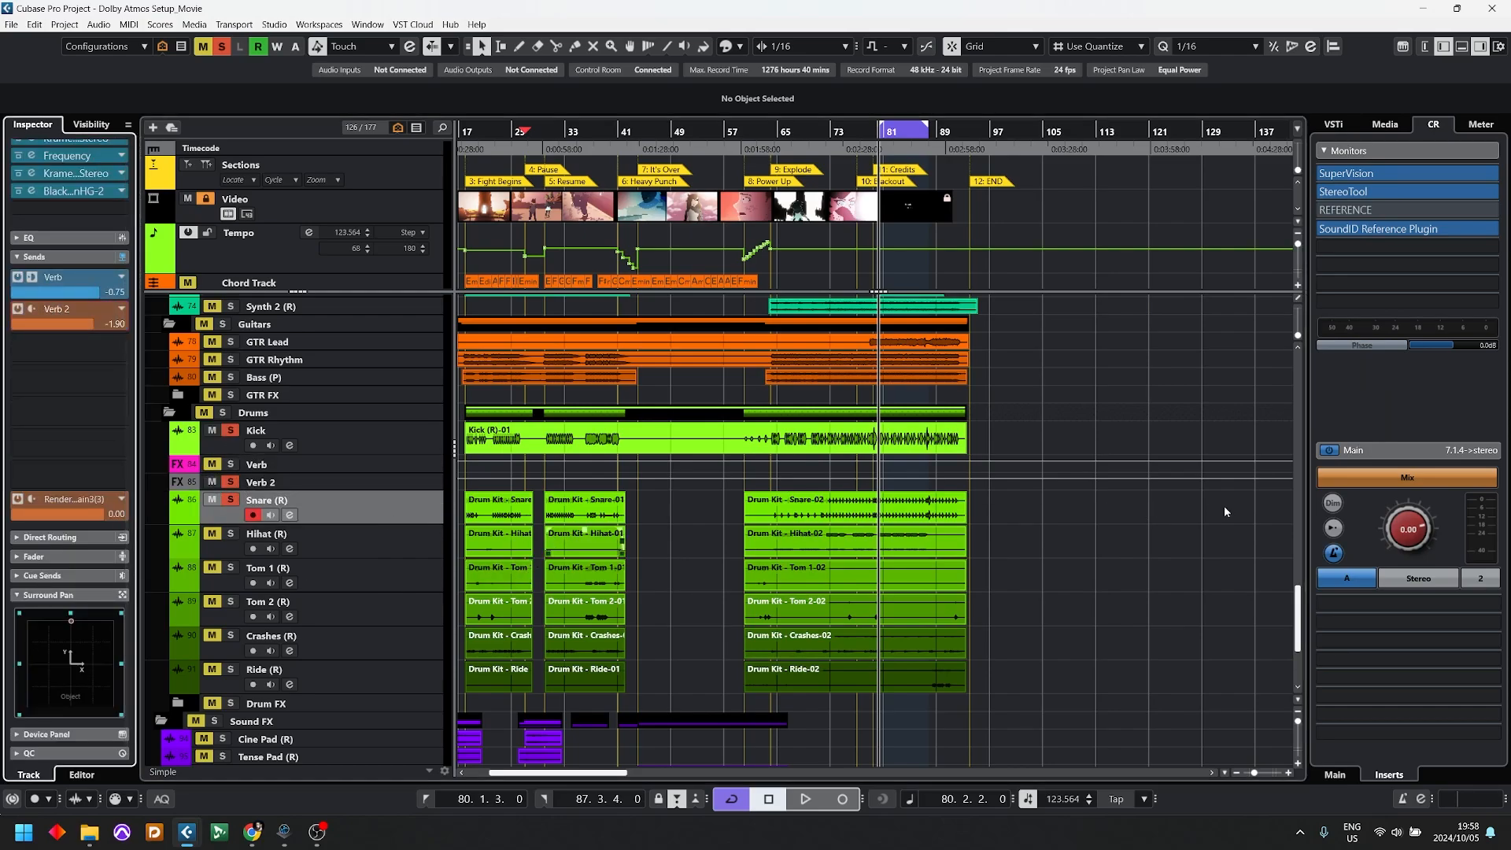
Step: Adjust a channel fader in the MixConsole and set Snare (R)'s Verb 2 send to -7.47 while listening
{"action": "key", "text": "F3"}
{"action": "left_click_drag", "start_coordinate": [1109, 691], "coordinate": [1116, 627]}
{"action": "key", "text": "F3"}
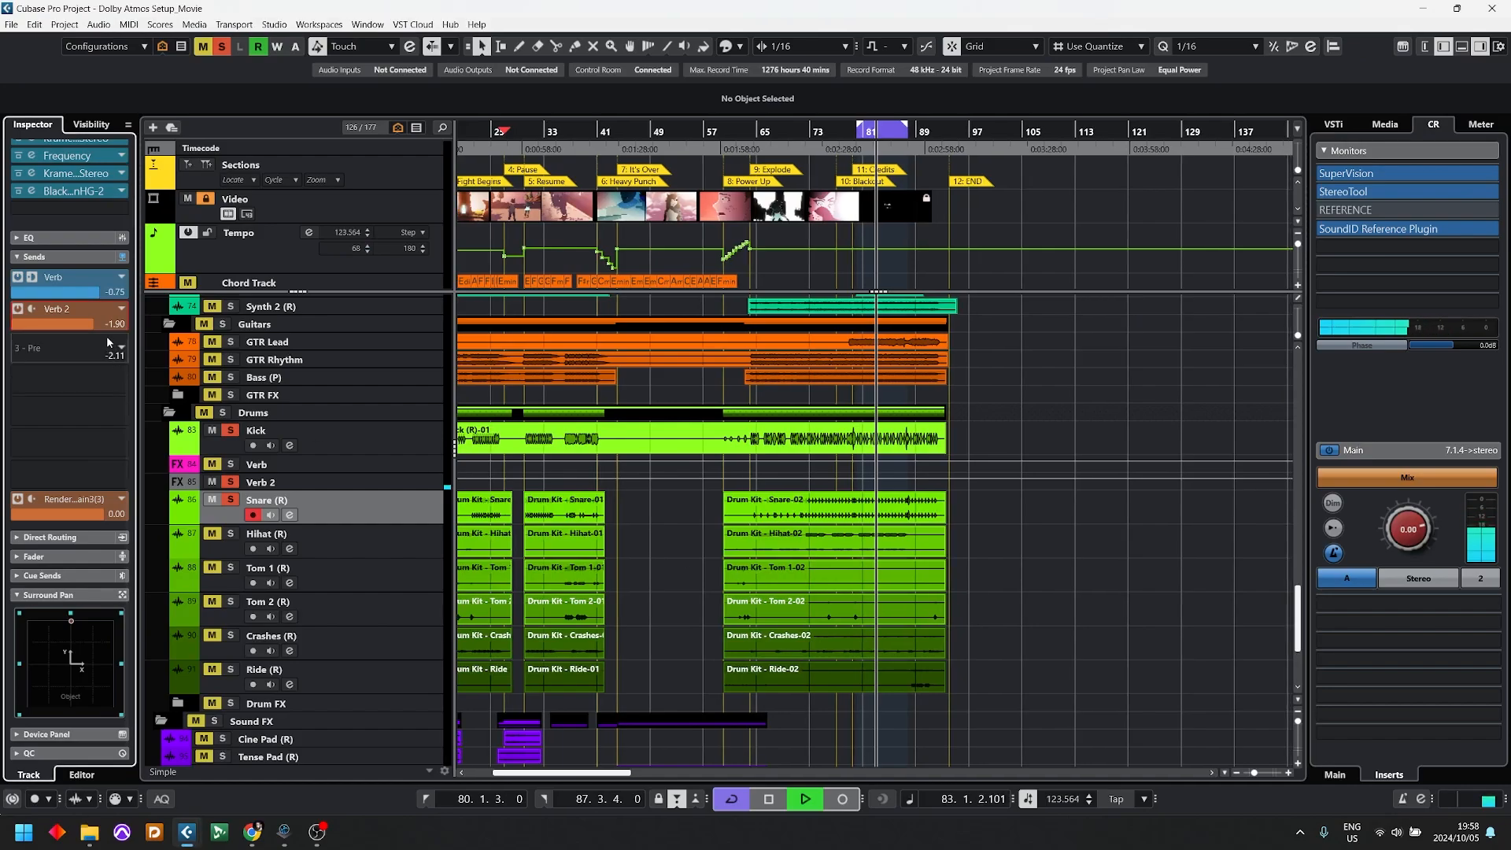
{"action": "left_click_drag", "start_coordinate": [0, 335], "coordinate": [44, 339]}
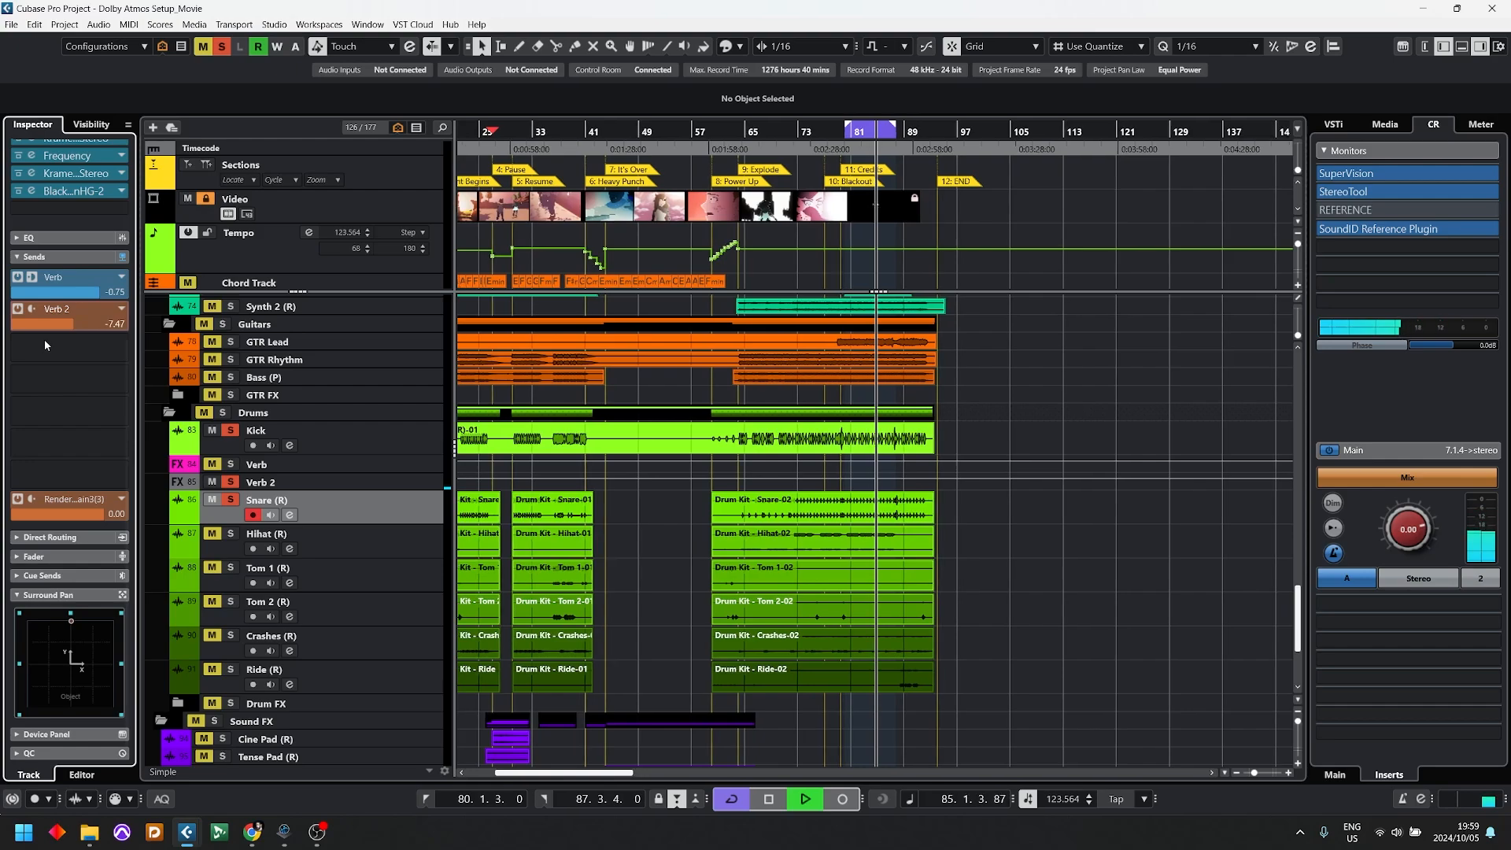
{"action": "key", "text": "space"}
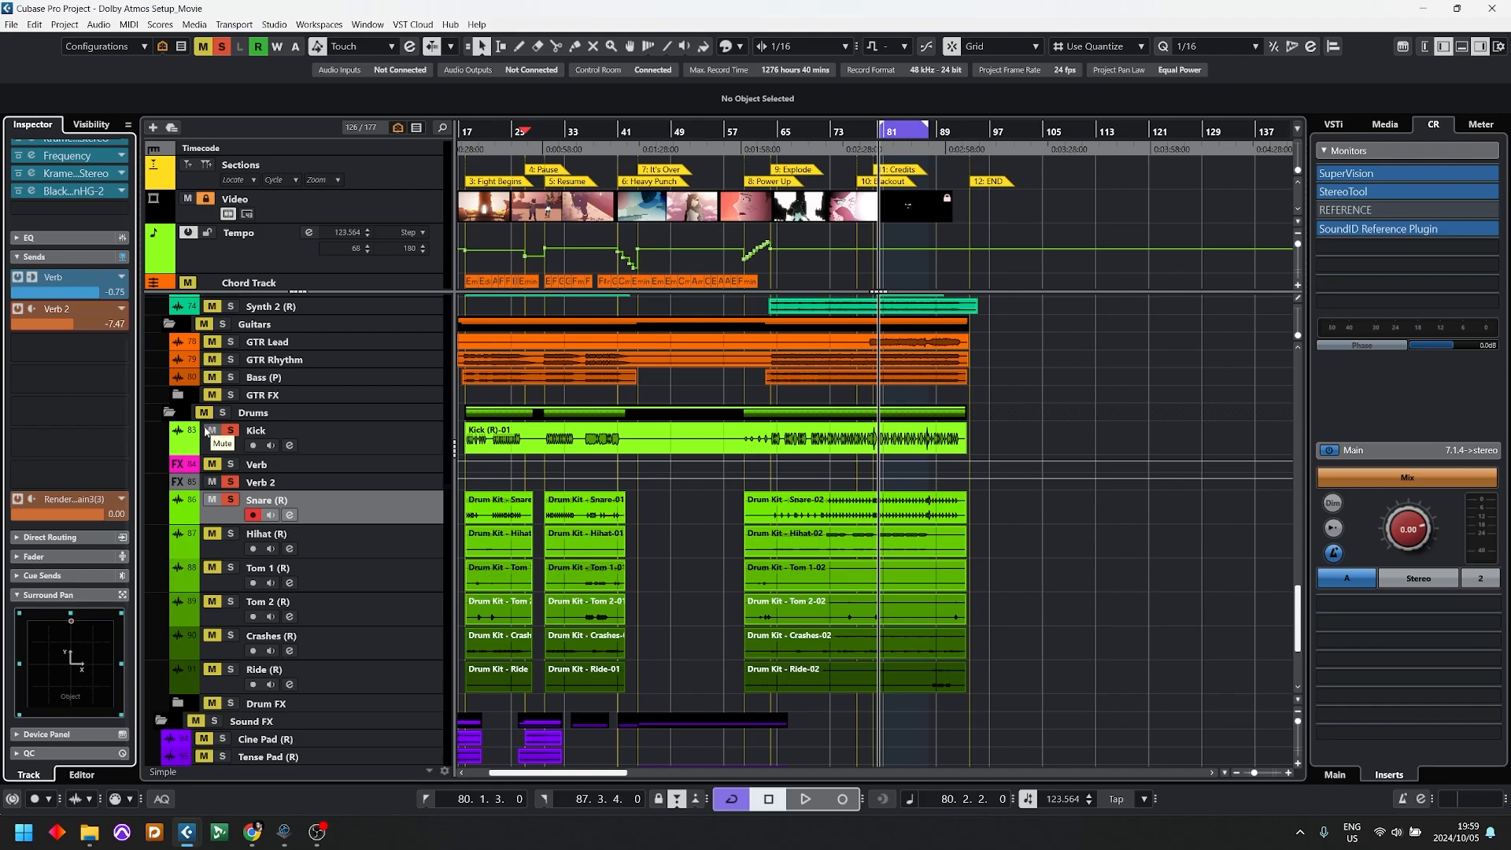
Step: Solo the Guitars folder alongside the soloed kick, snare and Verb 2 tracks
{"action": "left_click", "coordinate": [222, 324]}
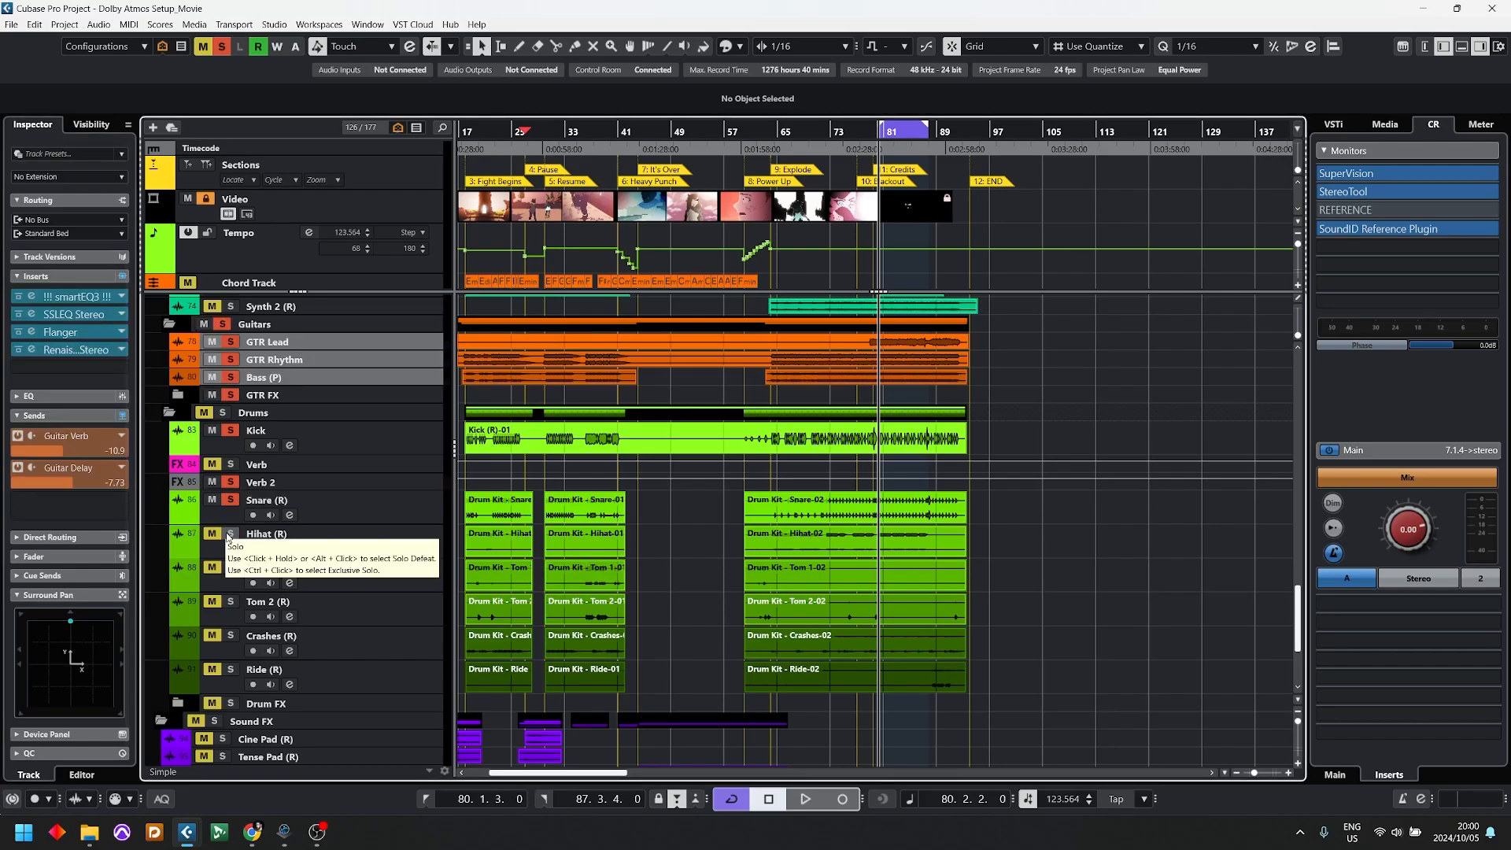
{"action": "scroll", "coordinate": [630, 423], "scroll_direction": "up", "scroll_amount": 5}
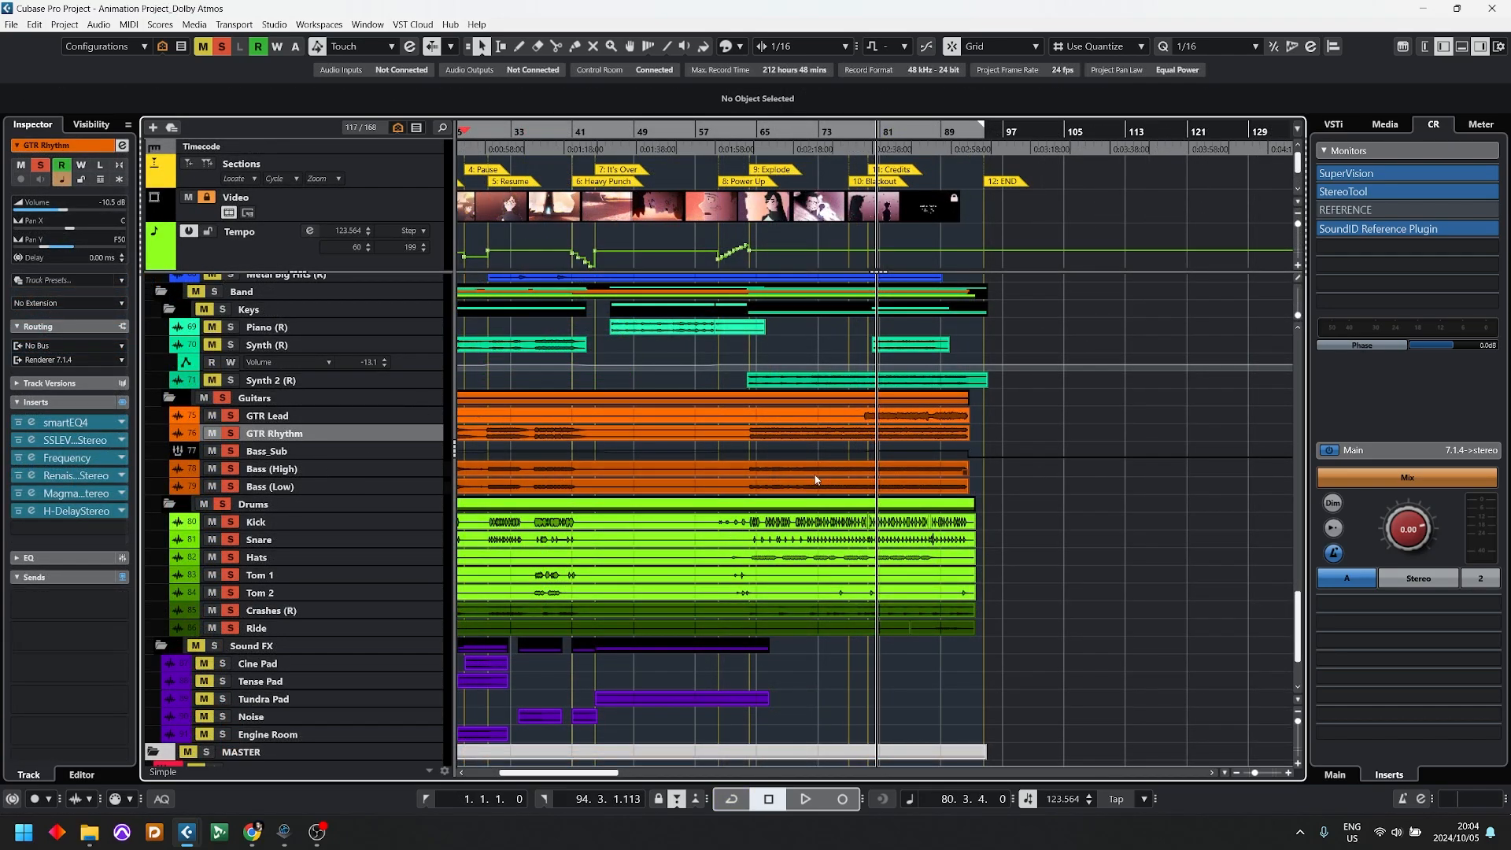
Step: Review the Animation Project_Dolby Atmos track list from VCA to MASTER, inspecting the PRINT, LFE, Standard Bed and Renderer 7.1.4 tracks
{"action": "scroll", "coordinate": [815, 479], "scroll_direction": "up", "scroll_amount": 20}
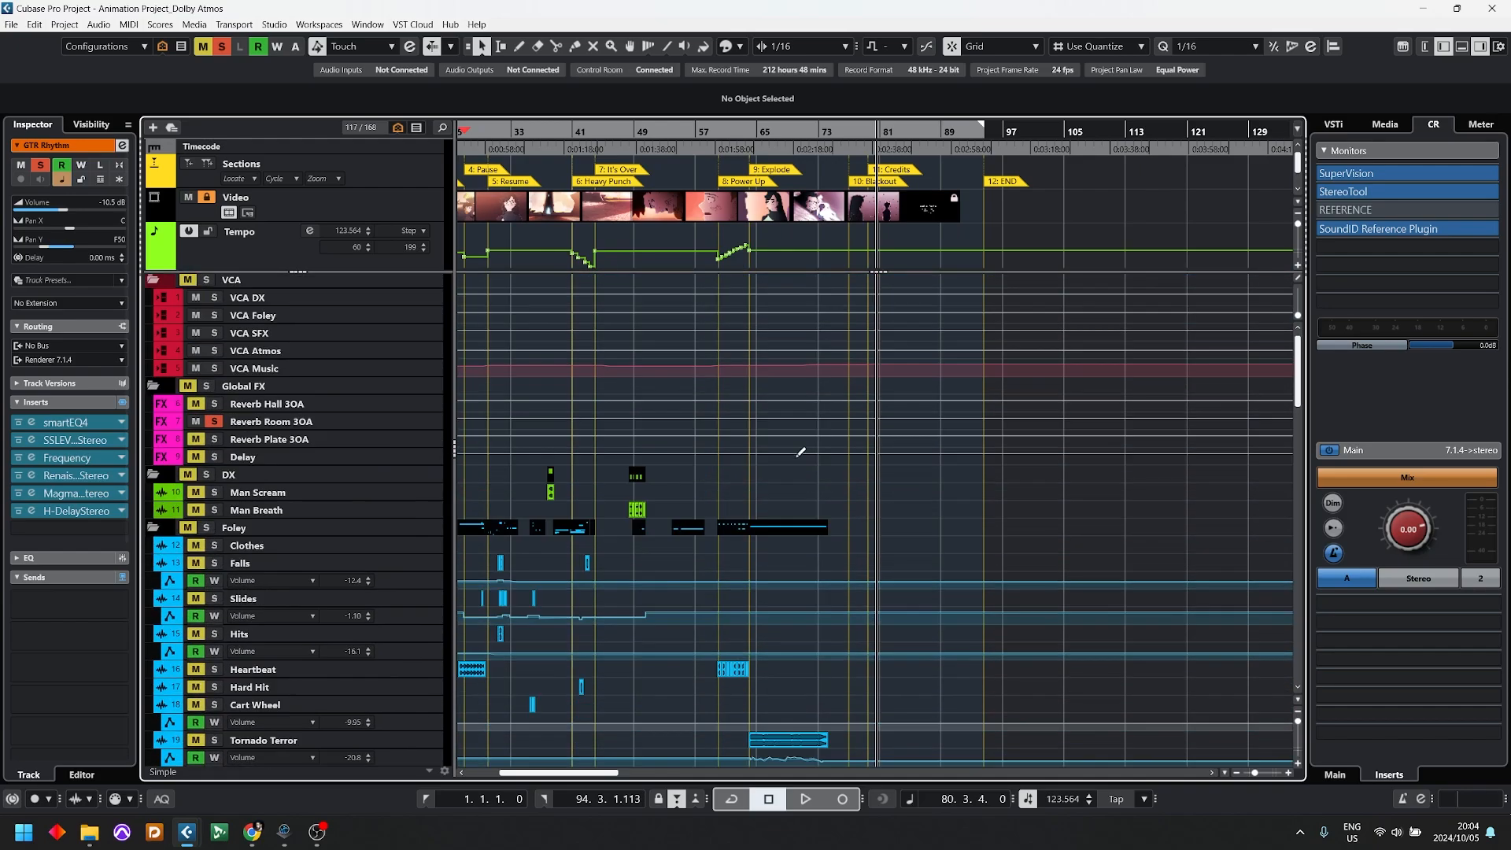
{"action": "scroll", "coordinate": [779, 453], "scroll_direction": "down", "scroll_amount": 15}
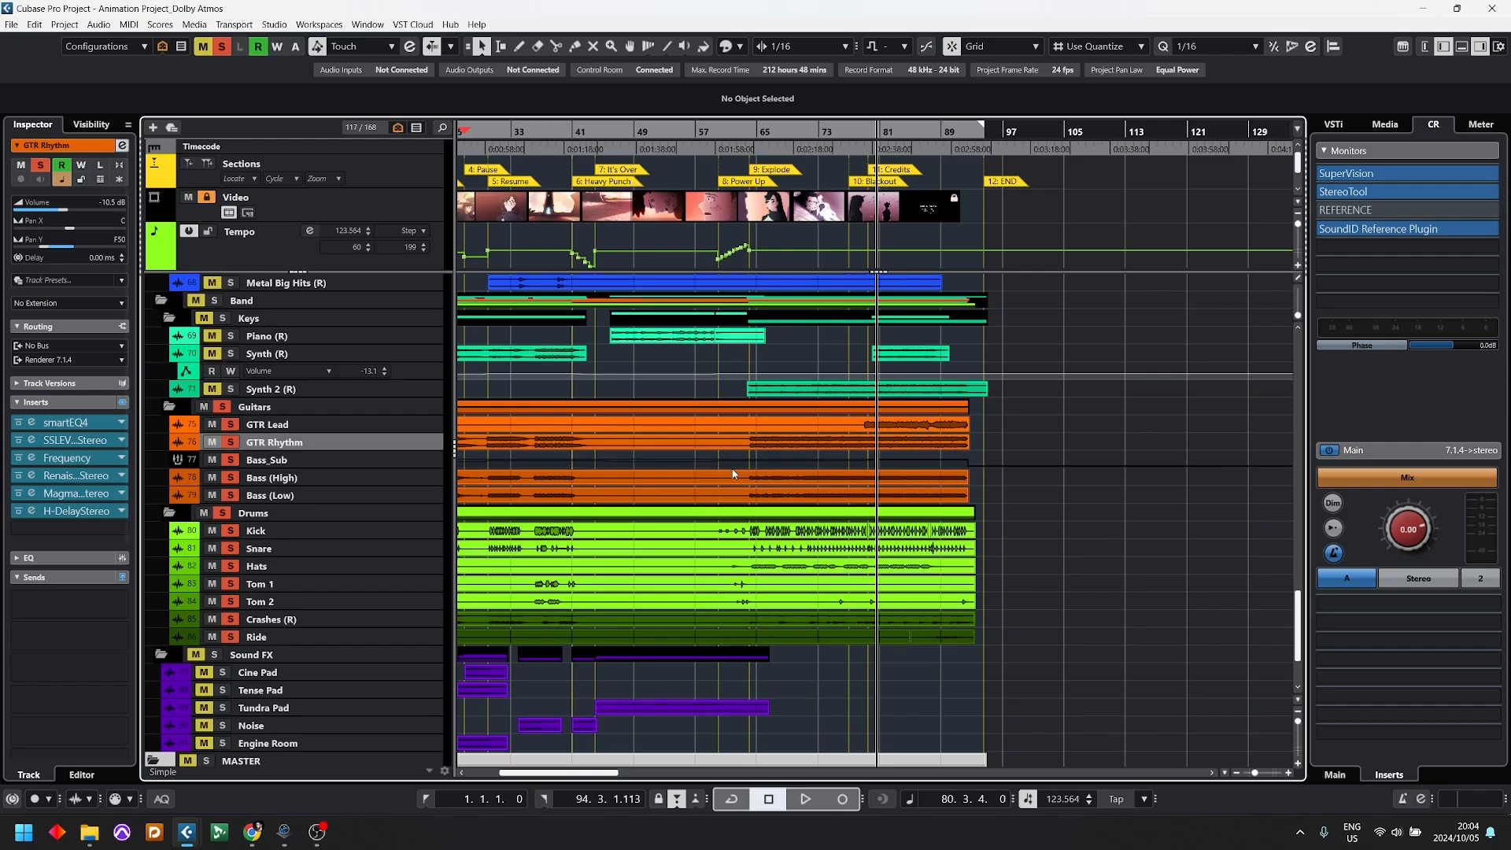
{"action": "scroll", "coordinate": [635, 506], "scroll_direction": "down", "scroll_amount": 3}
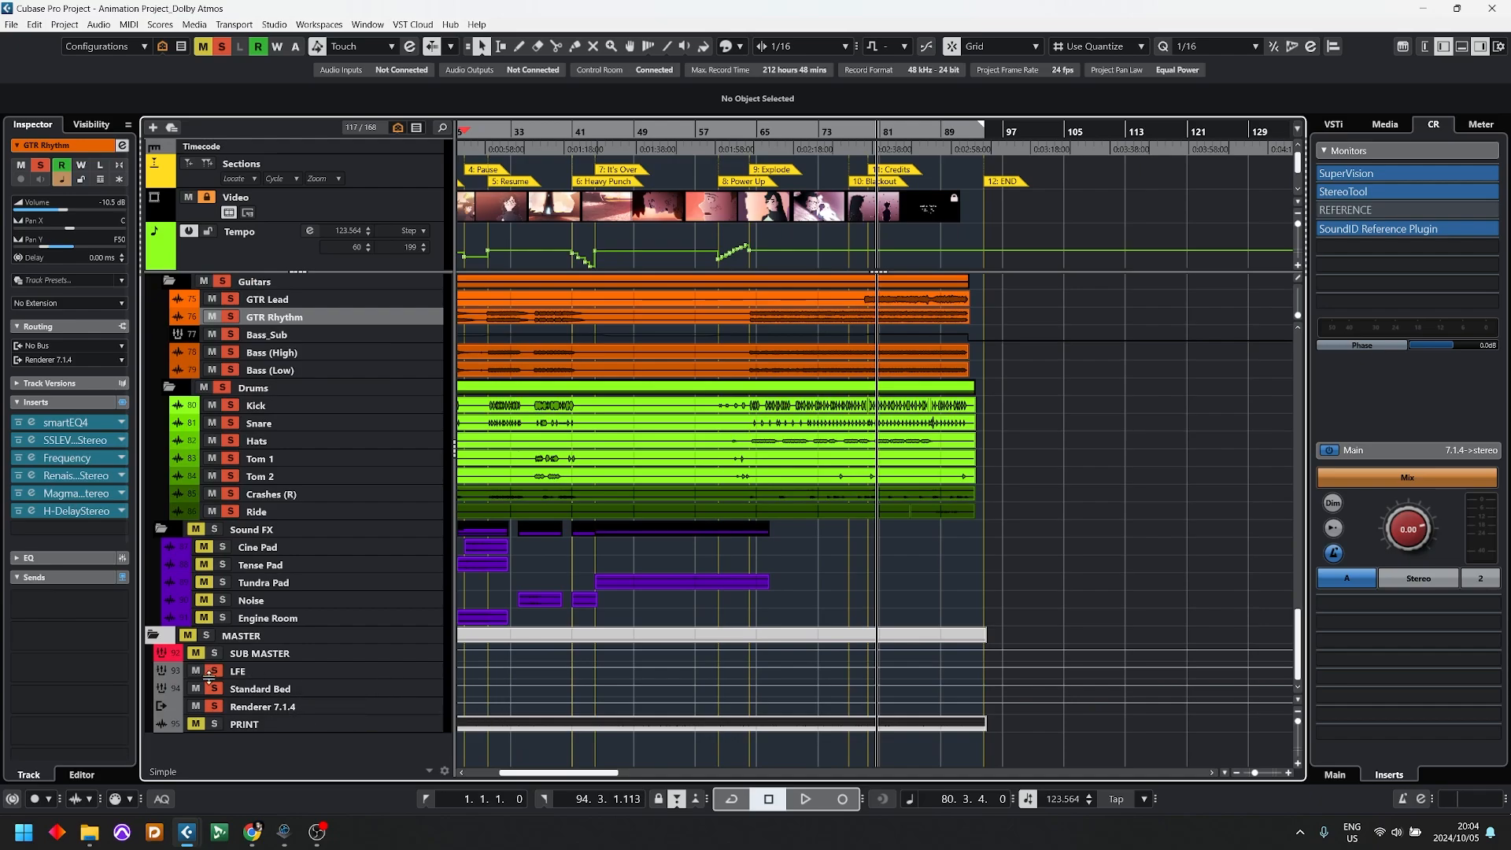
{"action": "left_click", "coordinate": [255, 722]}
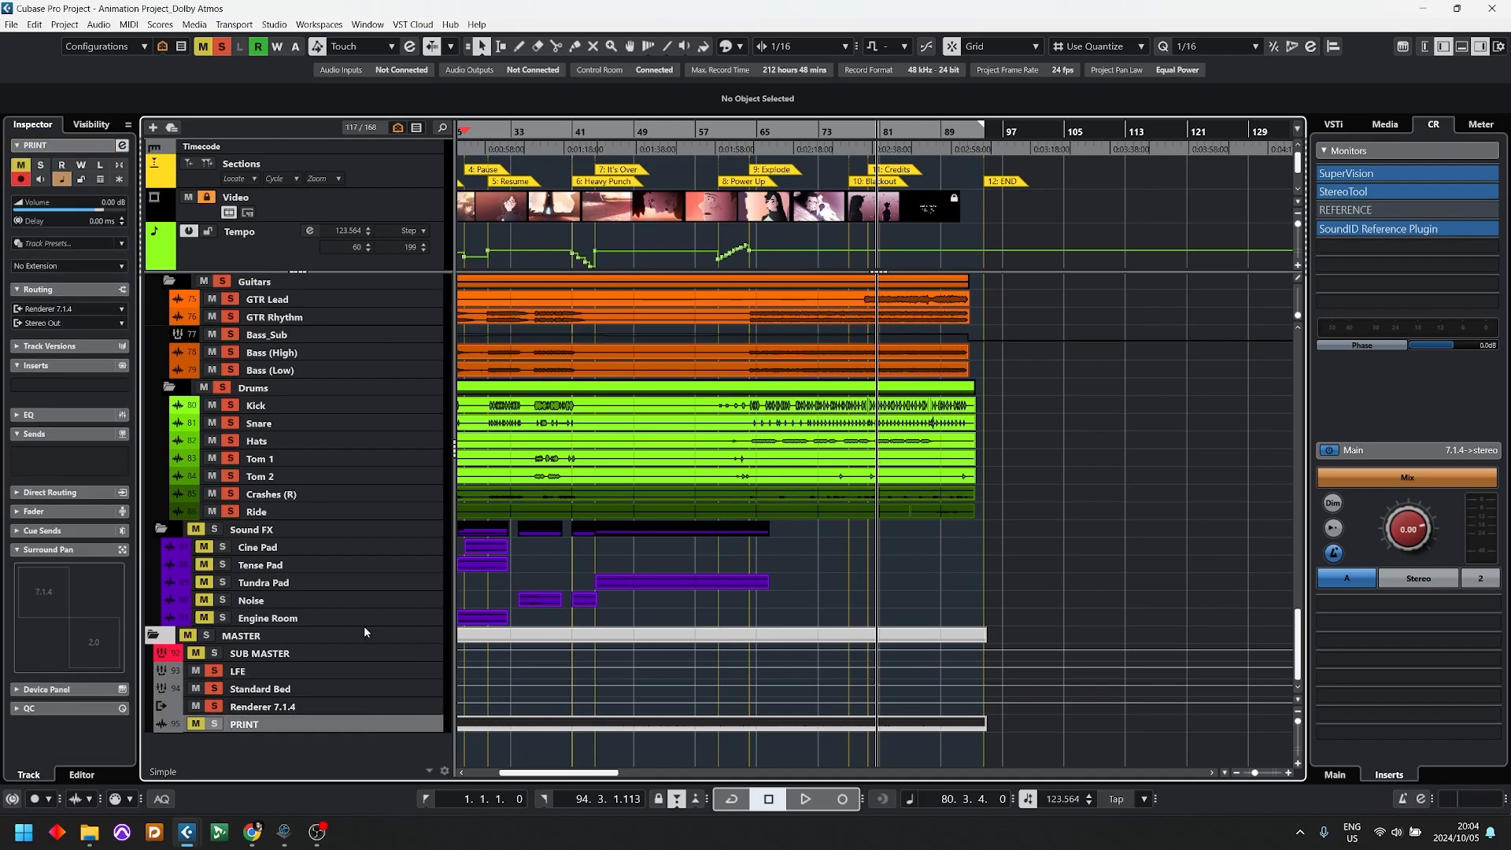
{"action": "left_click", "coordinate": [274, 675]}
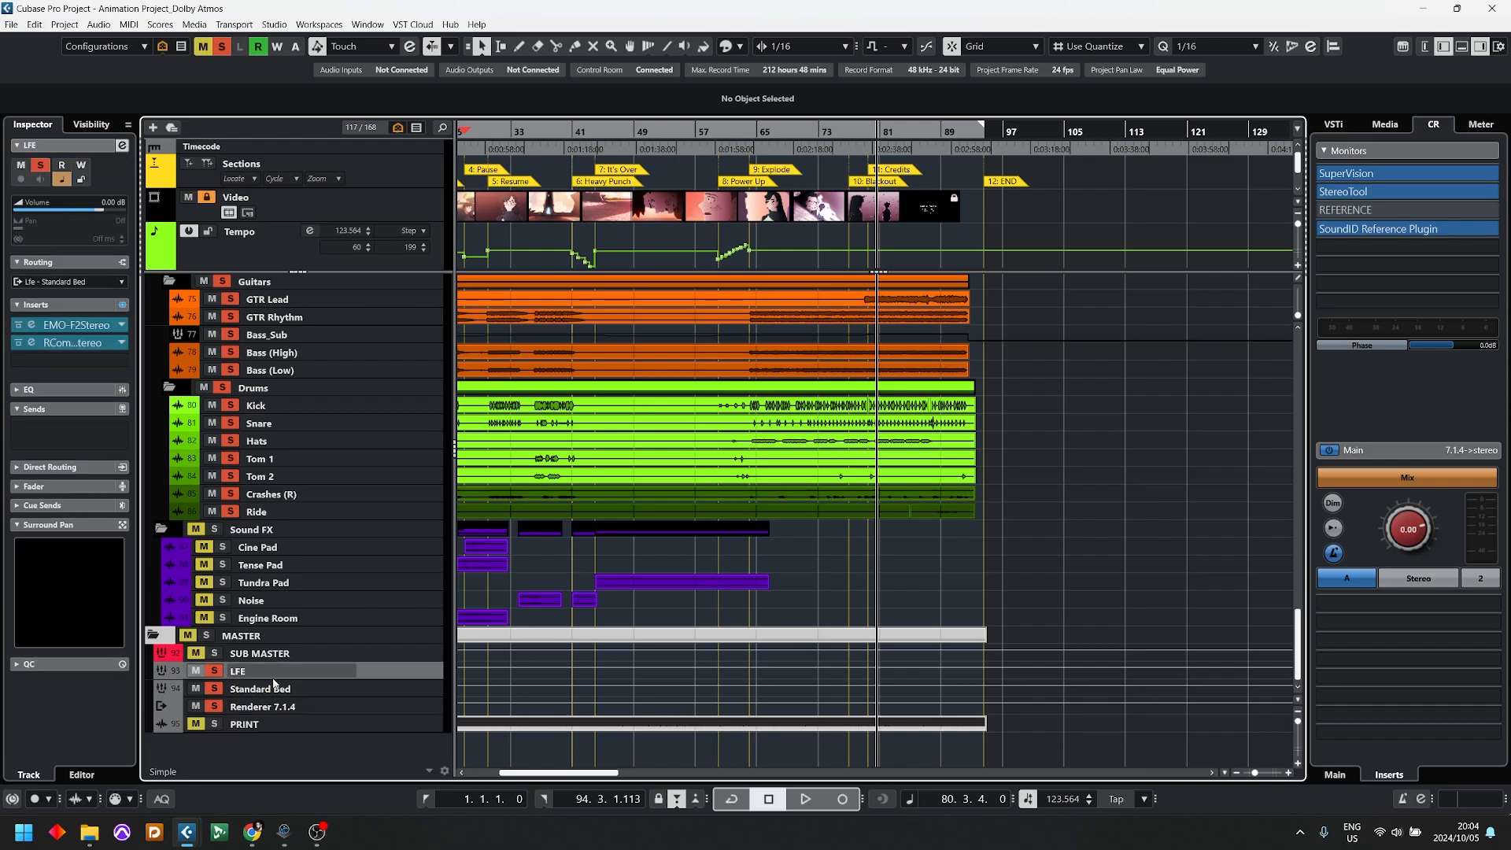
{"action": "left_click", "coordinate": [276, 689], "text": "ctrl"}
{"action": "left_click", "coordinate": [276, 705], "text": "ctrl"}
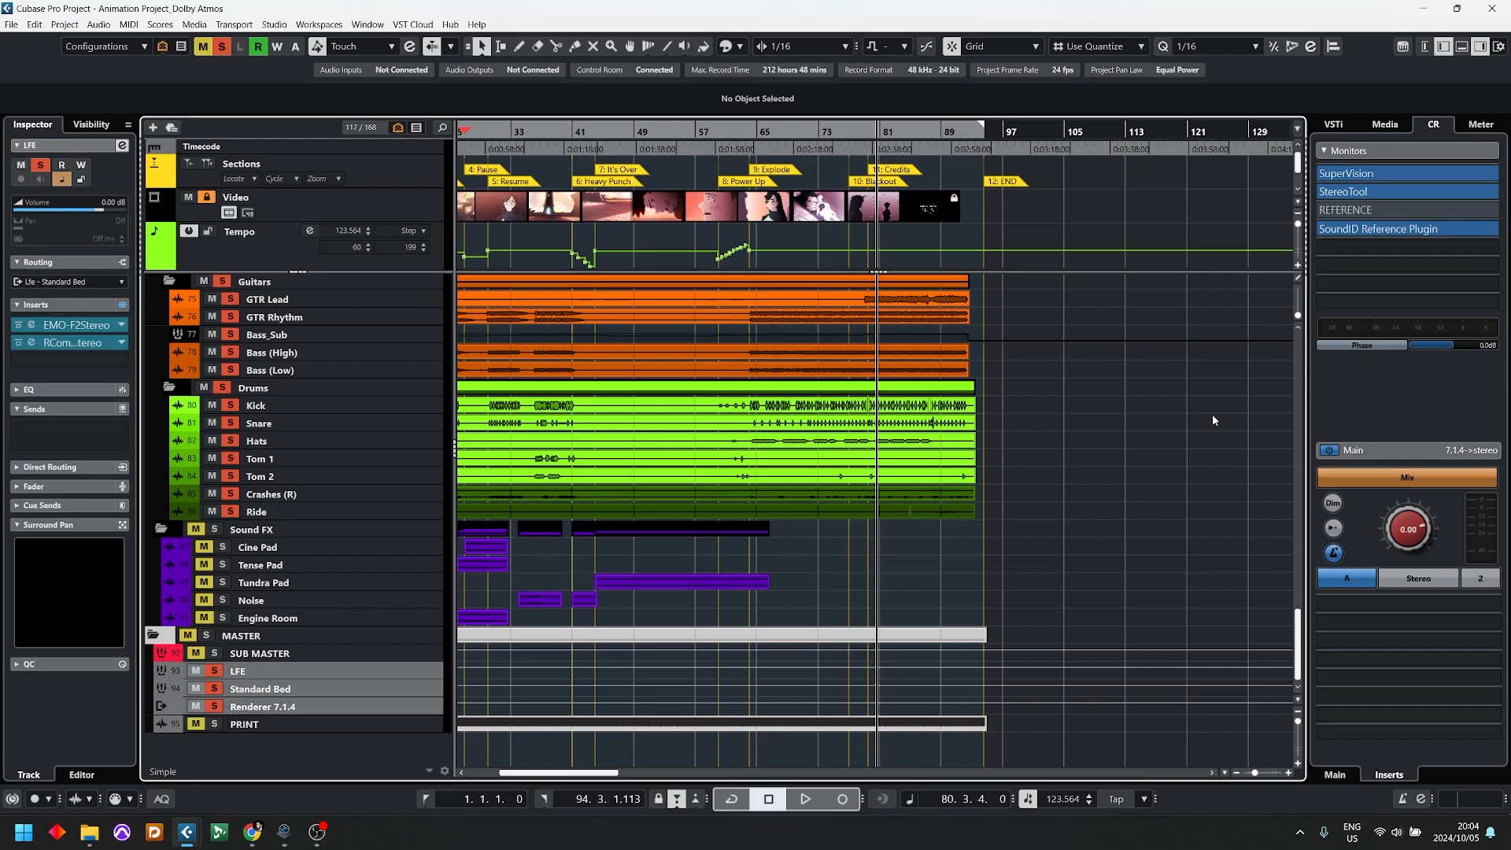
Step: Clear the existing solos, select the Kick track and solo the Drums folder
{"action": "scroll", "coordinate": [589, 488], "scroll_direction": "up", "scroll_amount": 5}
{"action": "scroll", "coordinate": [374, 578], "scroll_direction": "down", "scroll_amount": 3}
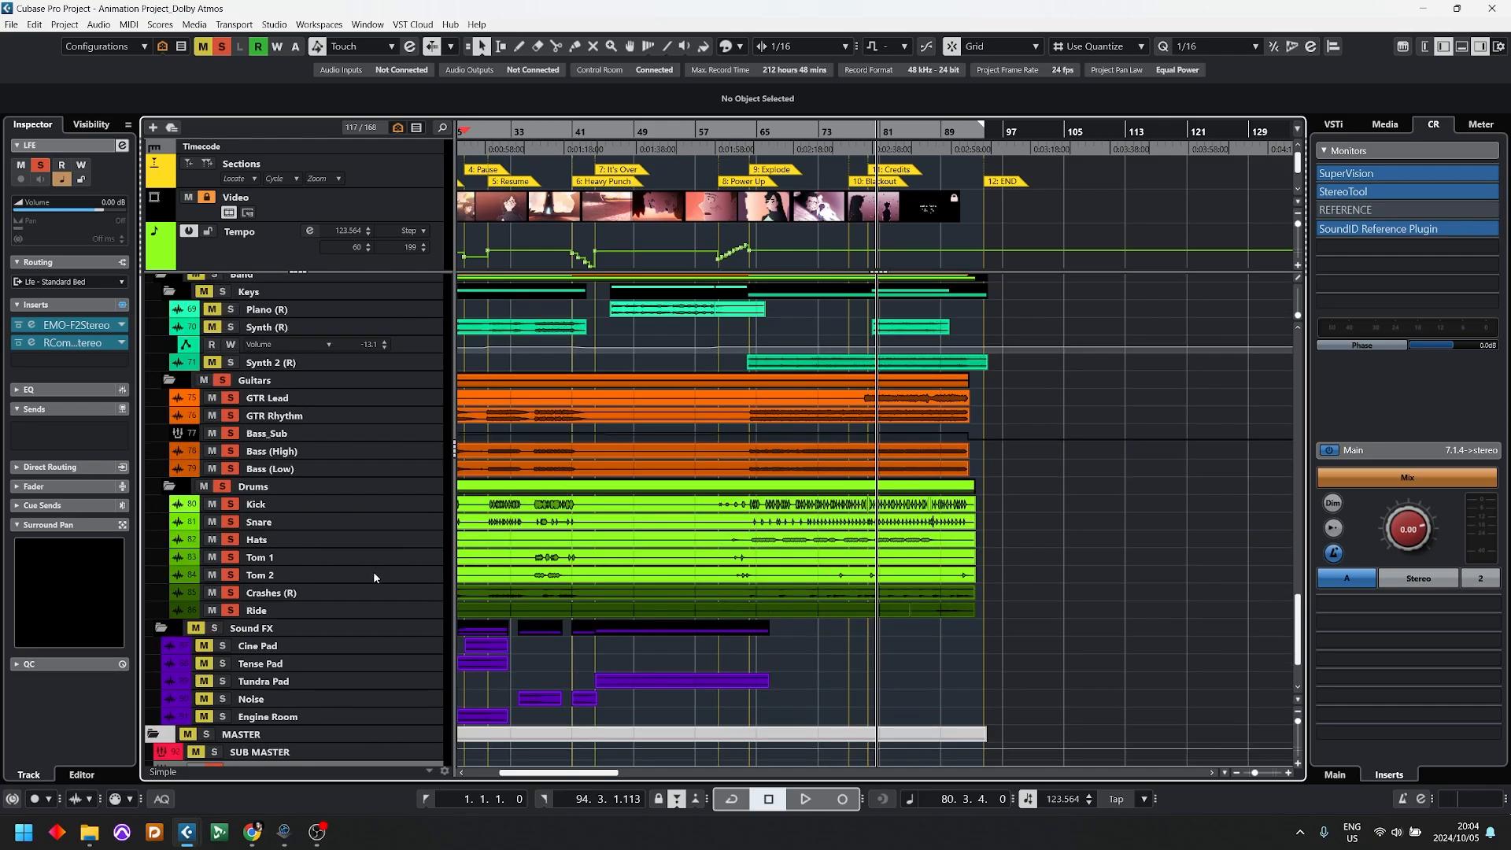
{"action": "left_click", "coordinate": [252, 487]}
{"action": "left_click", "coordinate": [236, 504]}
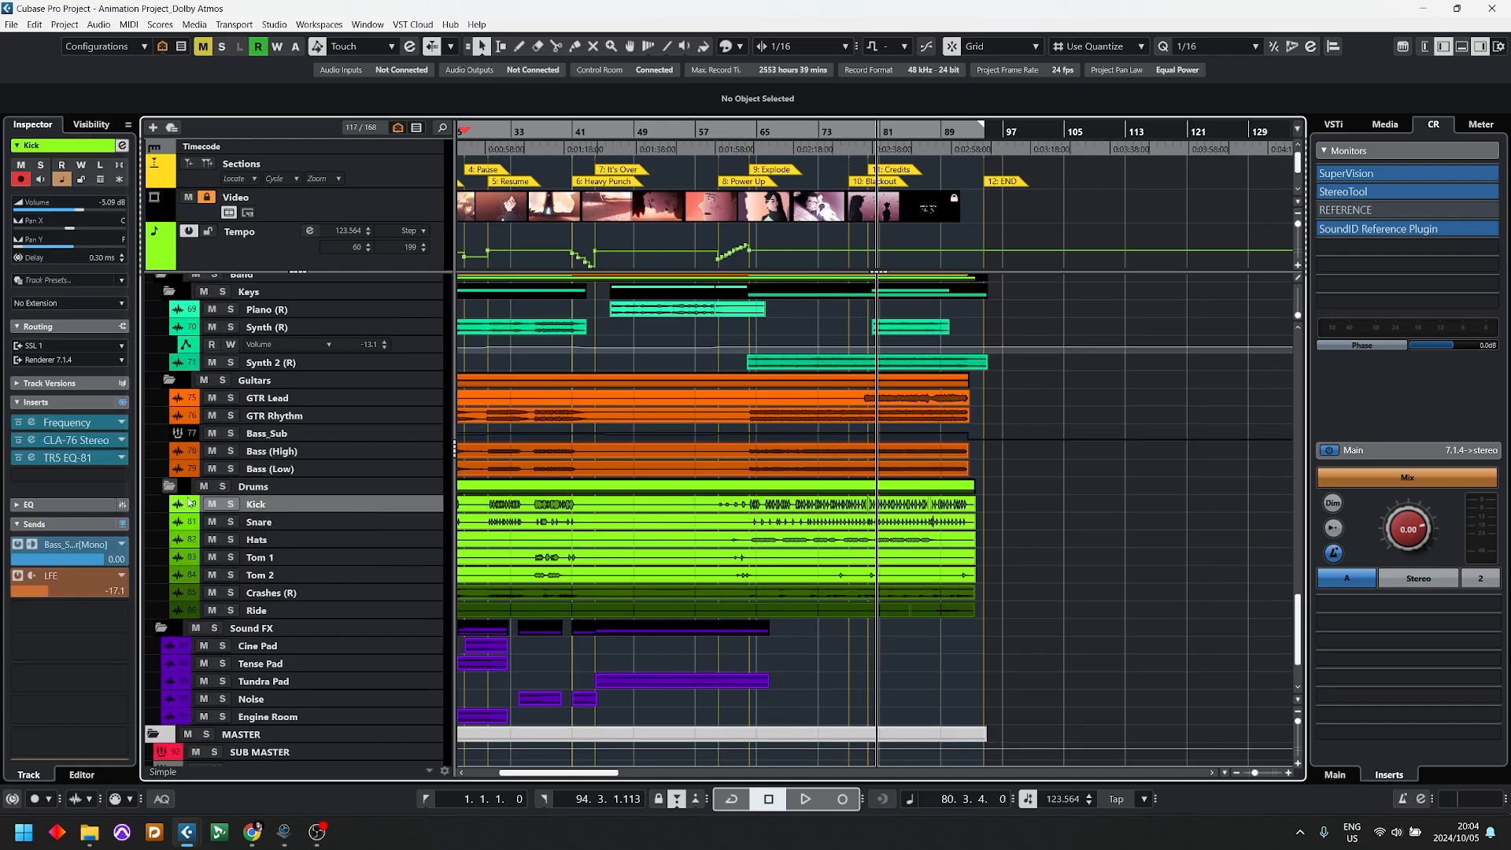
{"action": "left_click", "coordinate": [222, 486]}
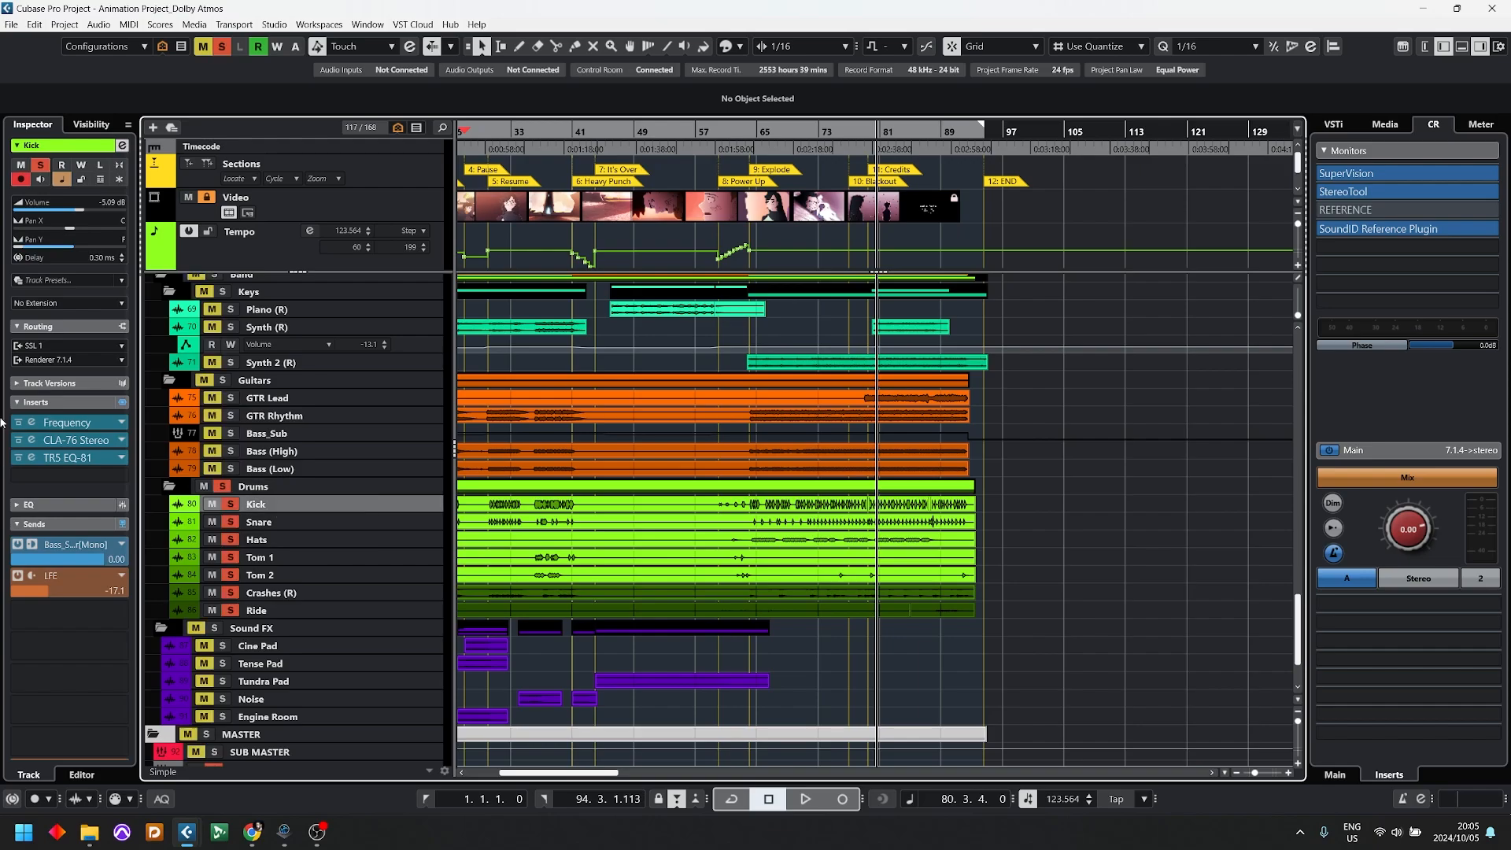
Step: Examine the sends of the Kick and Ride tracks and the insert on the Renderer 7.1.4 track
{"action": "scroll", "coordinate": [62, 442], "scroll_direction": "down", "scroll_amount": 3}
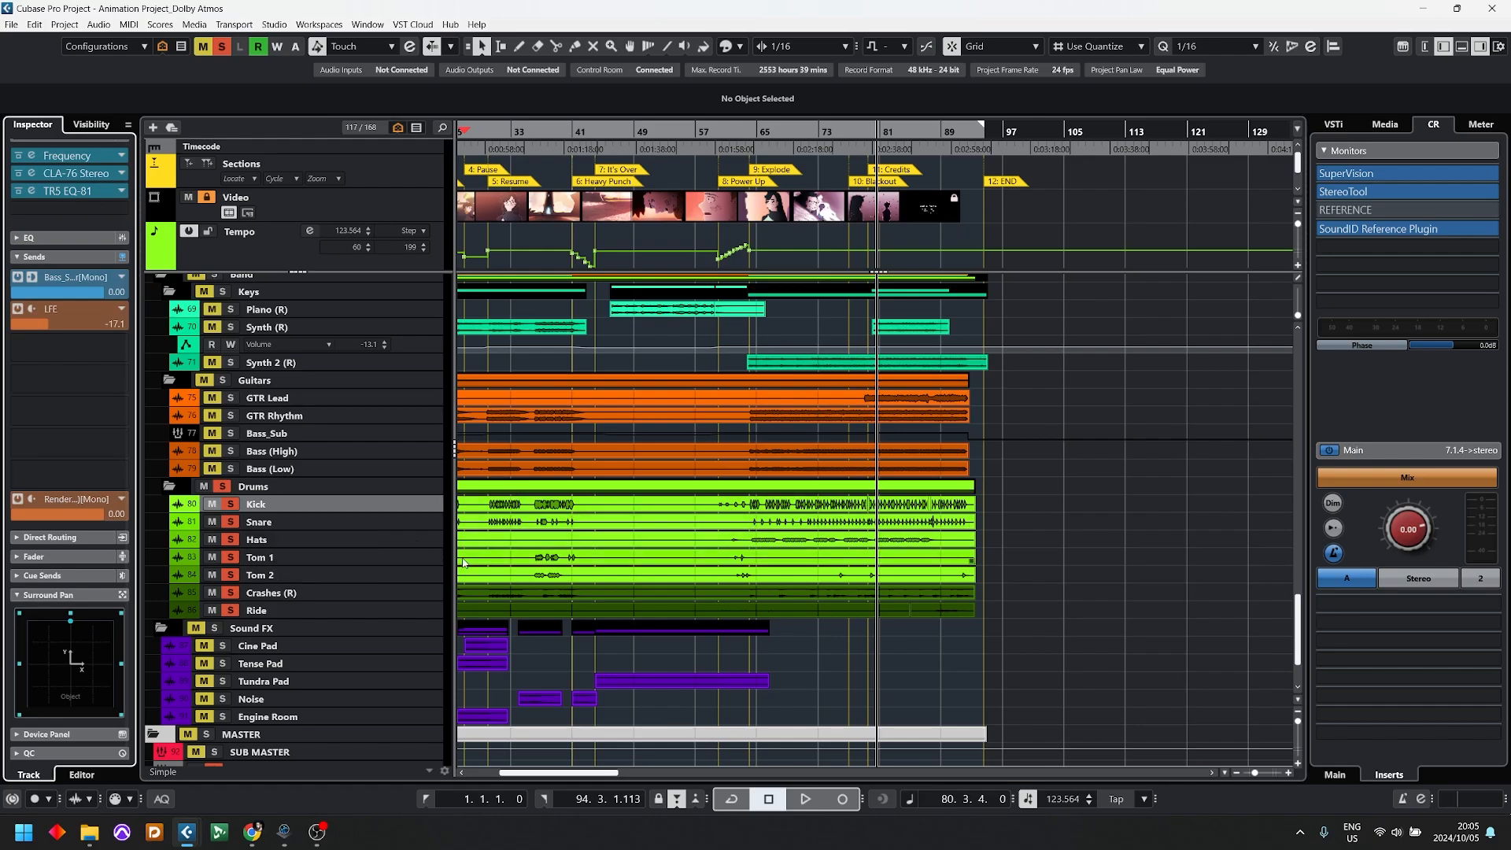
{"action": "left_click", "coordinate": [260, 611]}
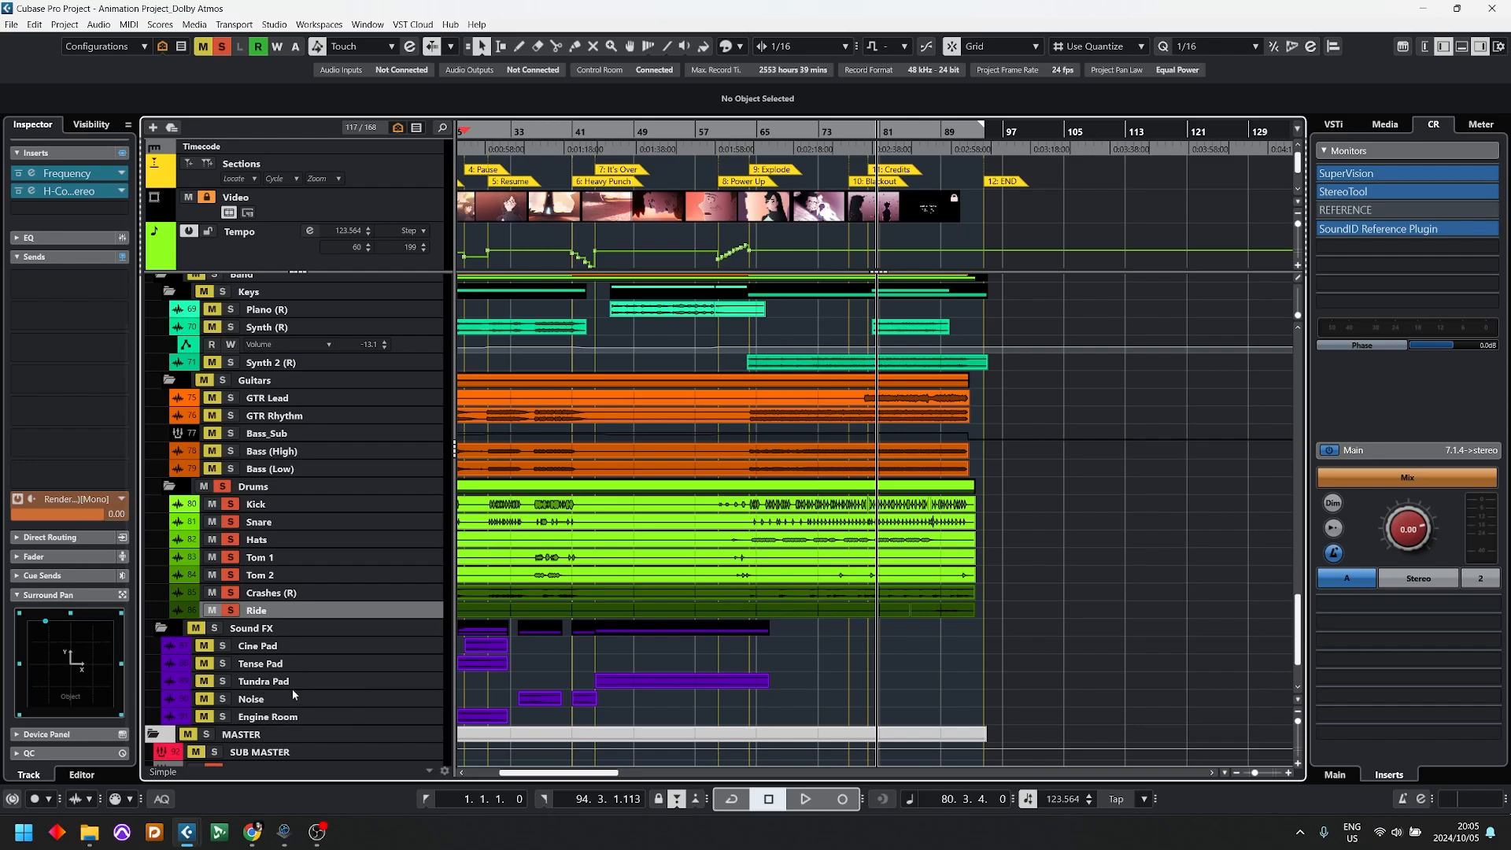
{"action": "scroll", "coordinate": [292, 688], "scroll_direction": "down", "scroll_amount": 3}
{"action": "double_click", "coordinate": [260, 705]}
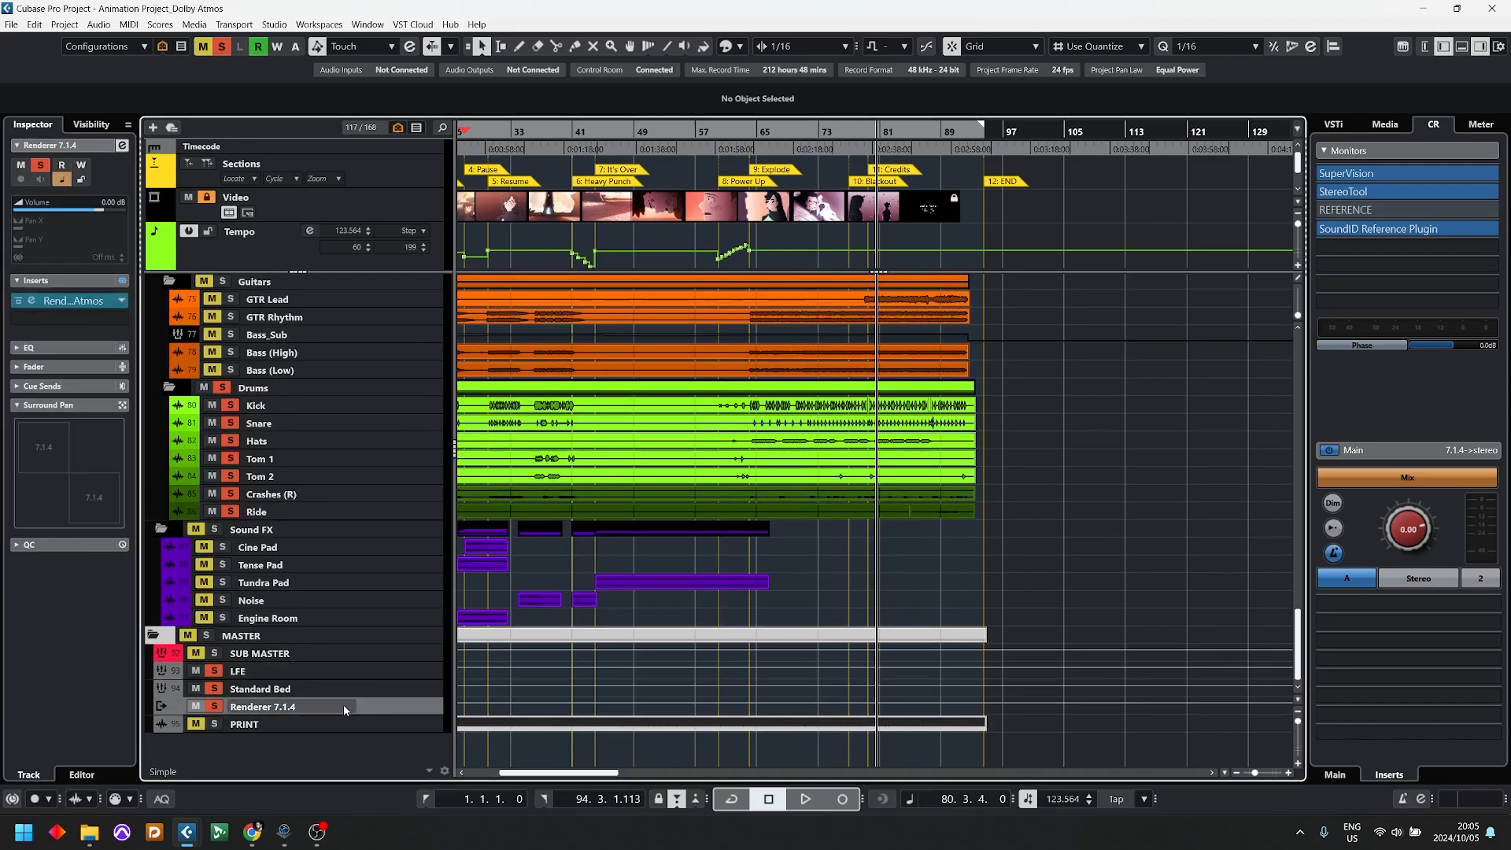
Step: Open the Renderer for Dolby Atmos on the Renderer 7.1.4 track and place the playback cursor in the Power Up section, around bar 61
{"action": "key", "text": "Return"}
{"action": "left_click", "coordinate": [73, 300]}
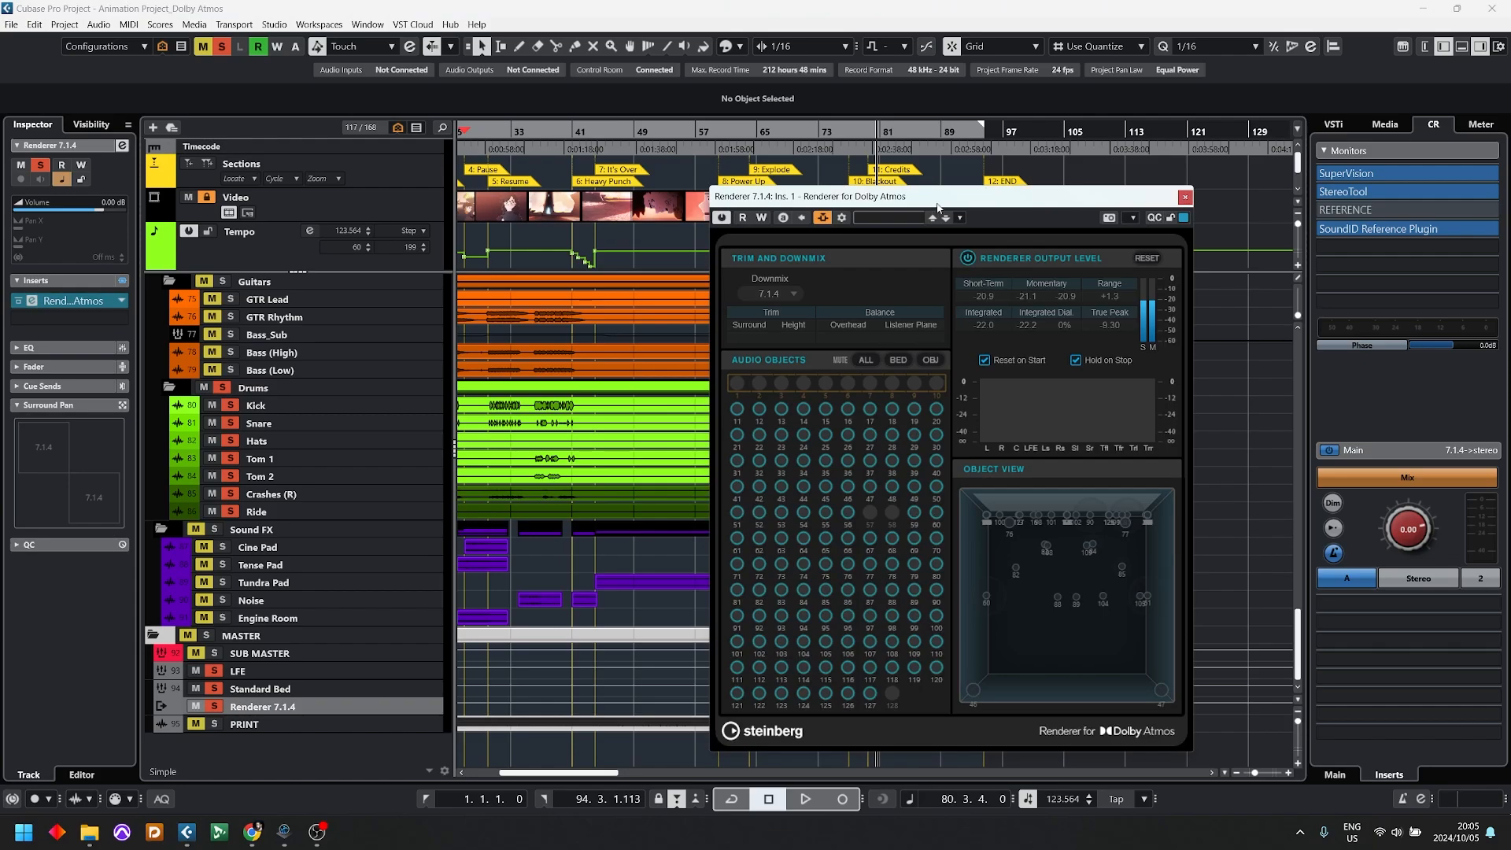
{"action": "left_click_drag", "start_coordinate": [936, 198], "coordinate": [1342, 182]}
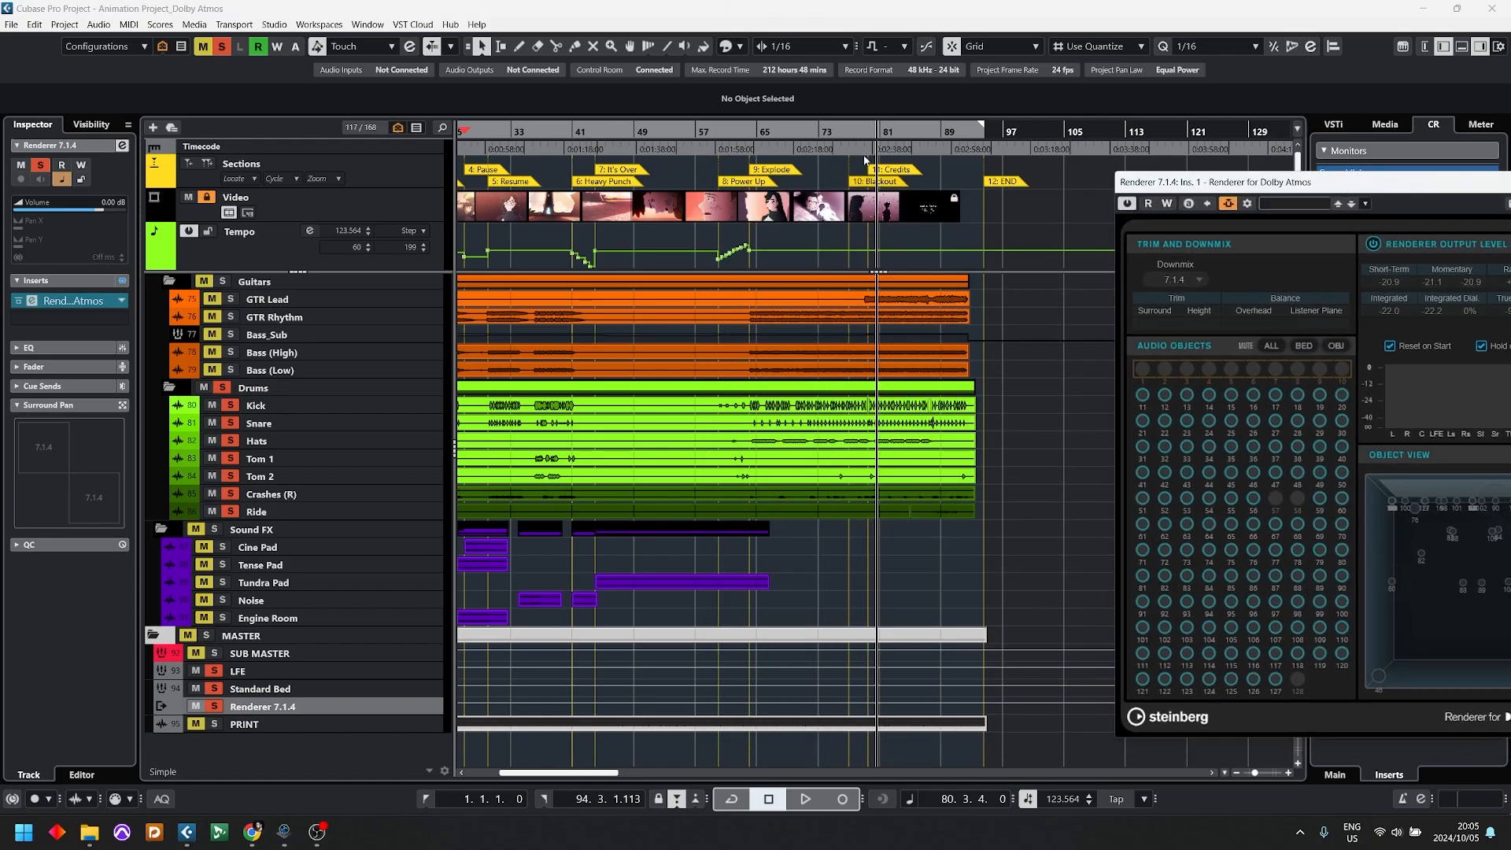
{"action": "left_click", "coordinate": [733, 131]}
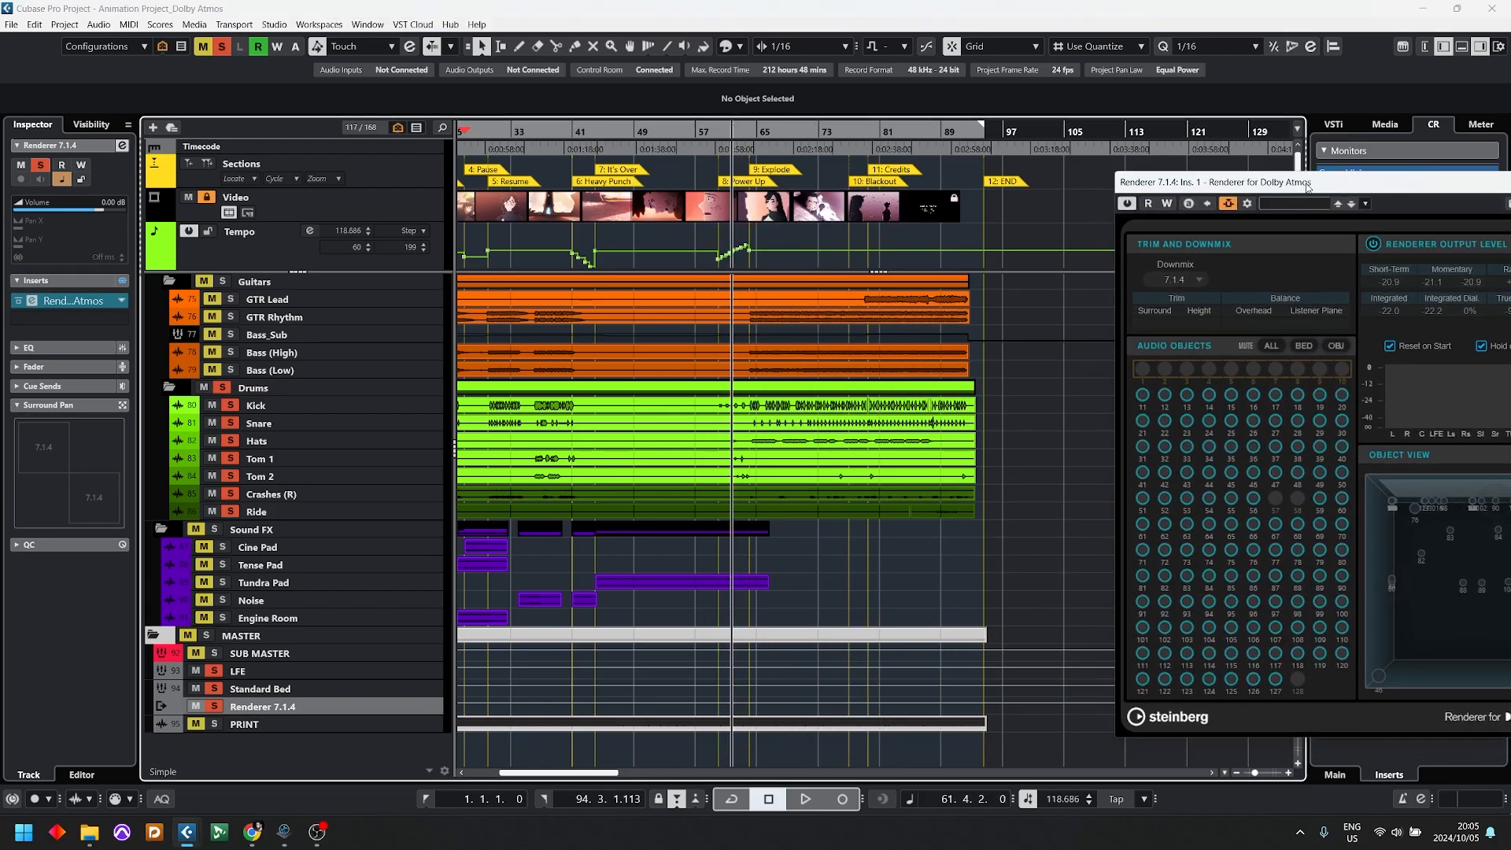
{"action": "left_click_drag", "start_coordinate": [1307, 186], "coordinate": [1103, 175]}
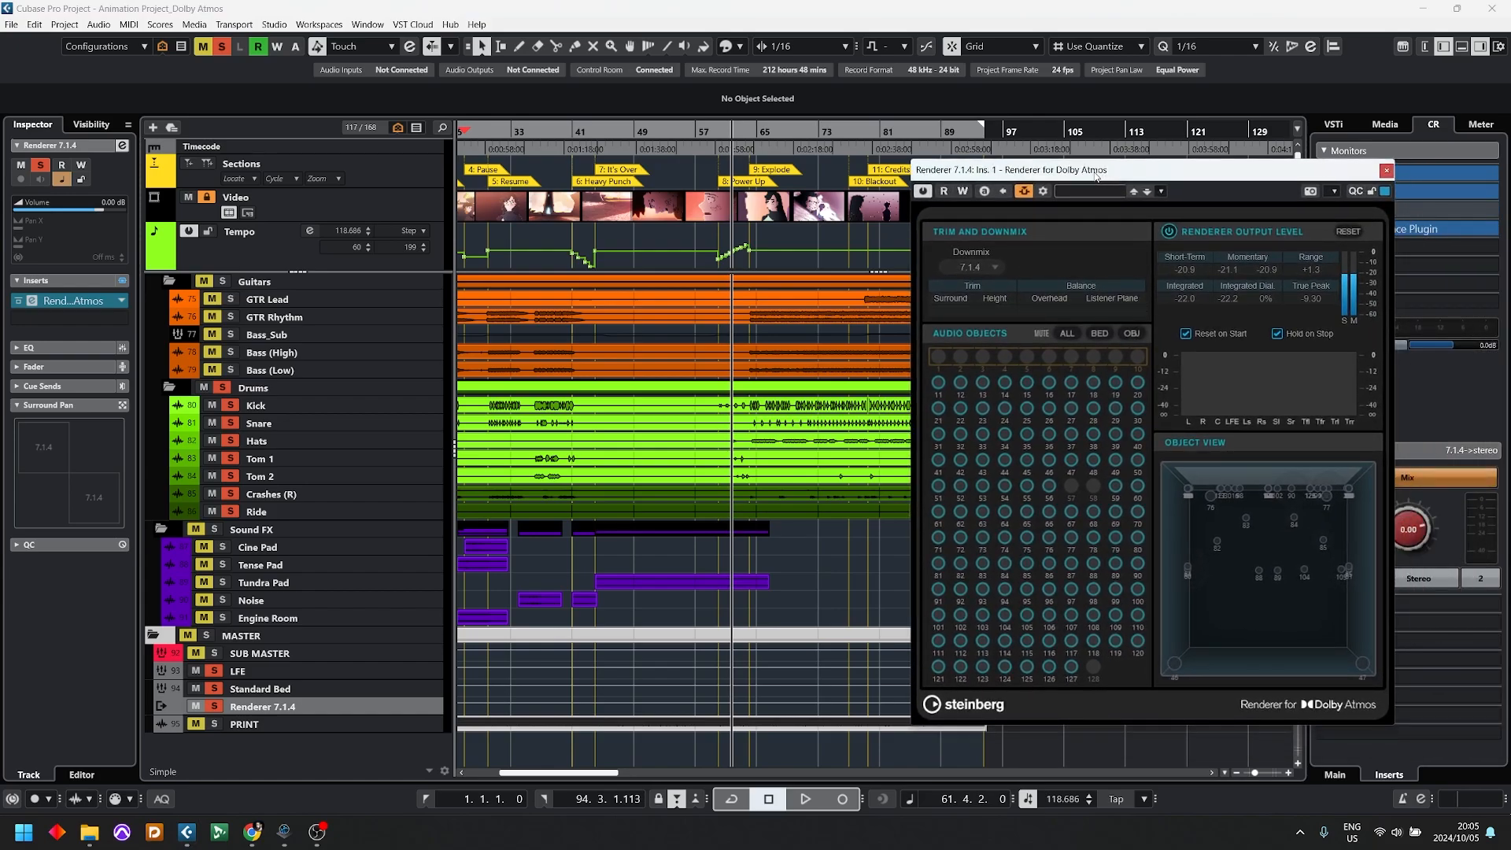
Step: Set the renderer's downmix to Binaural and play the soloed drums from the Power Up section
{"action": "left_click", "coordinate": [972, 267]}
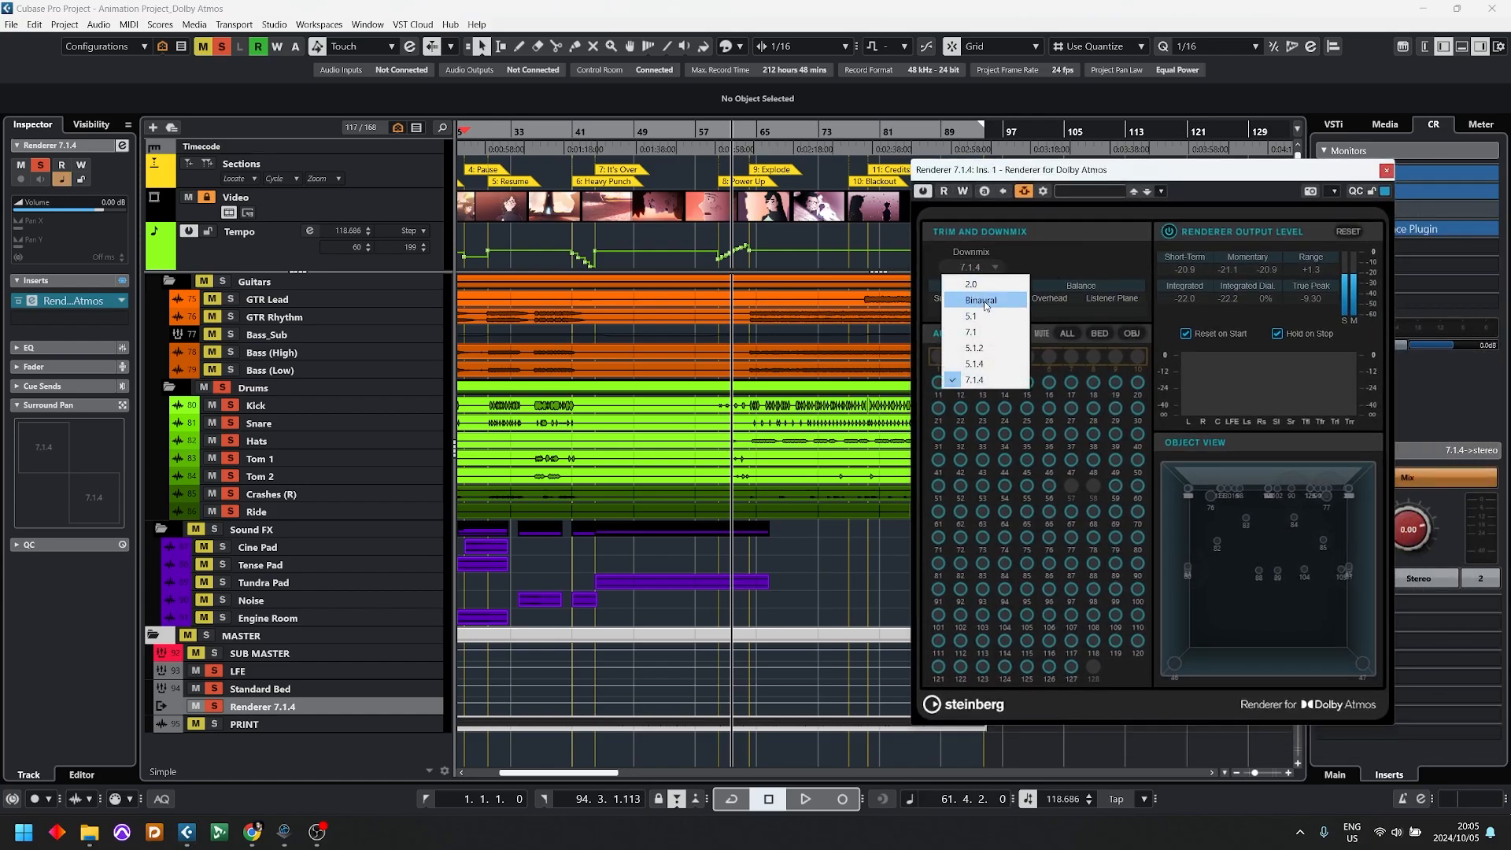
{"action": "left_click", "coordinate": [983, 300]}
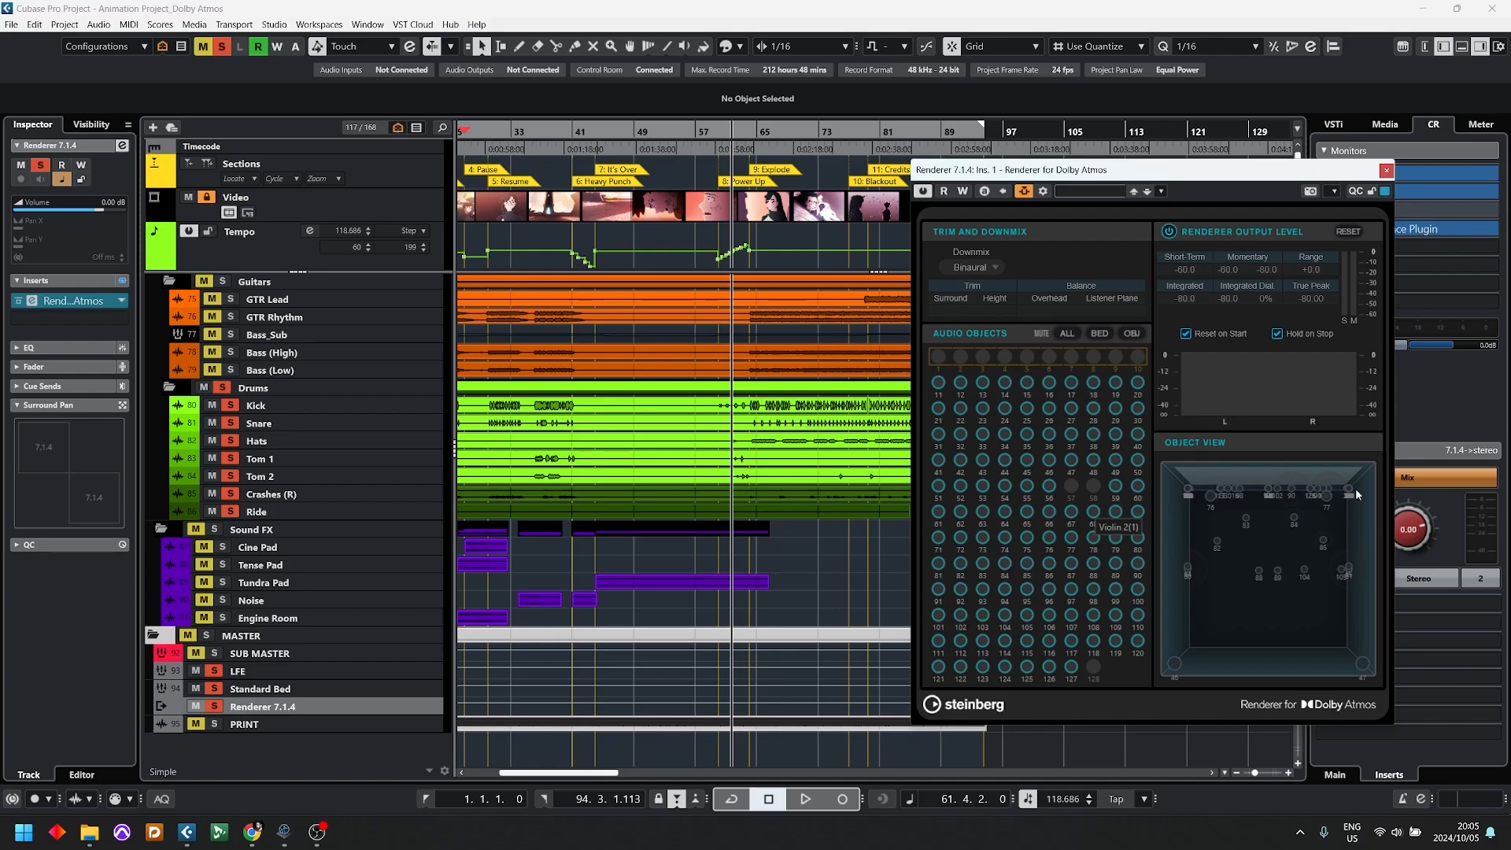
{"action": "key", "text": "space"}
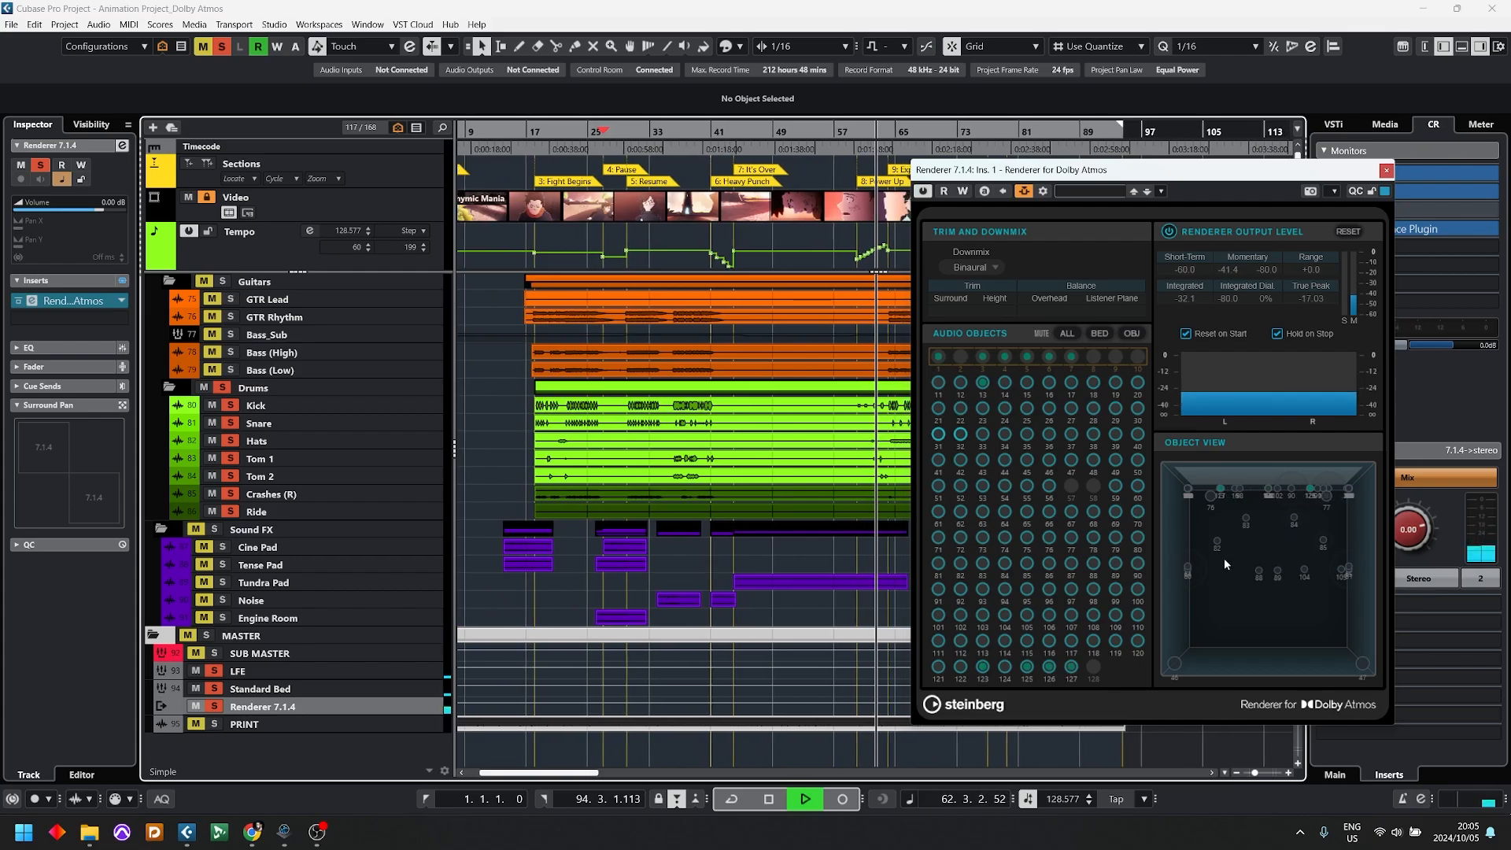
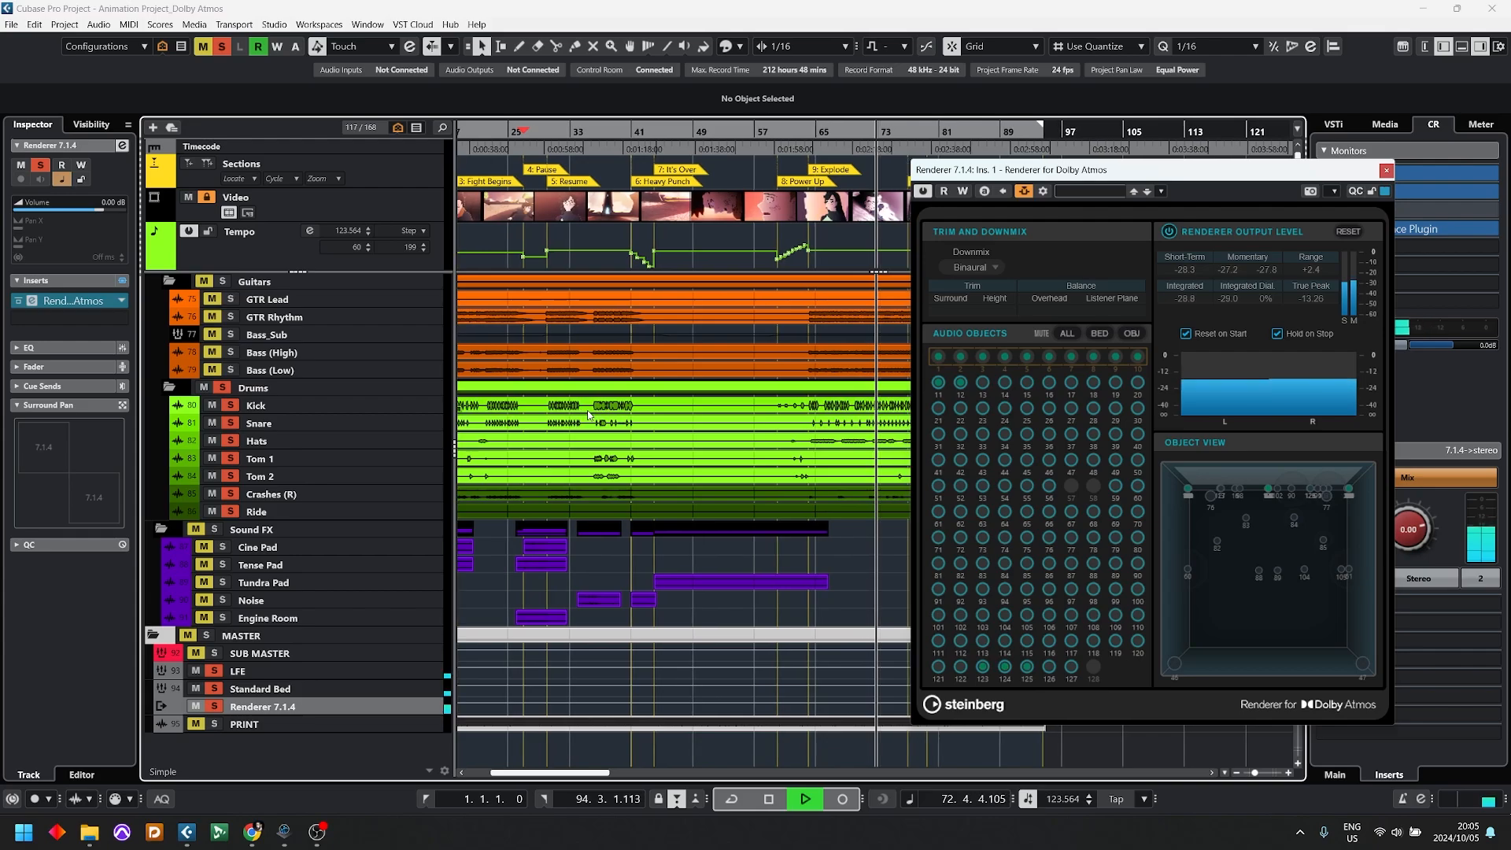
Step: Stop the drum playback and select the Reverb Room 3OA effect track
{"action": "key", "text": "space"}
{"action": "scroll", "coordinate": [357, 460], "scroll_direction": "up", "scroll_amount": 3}
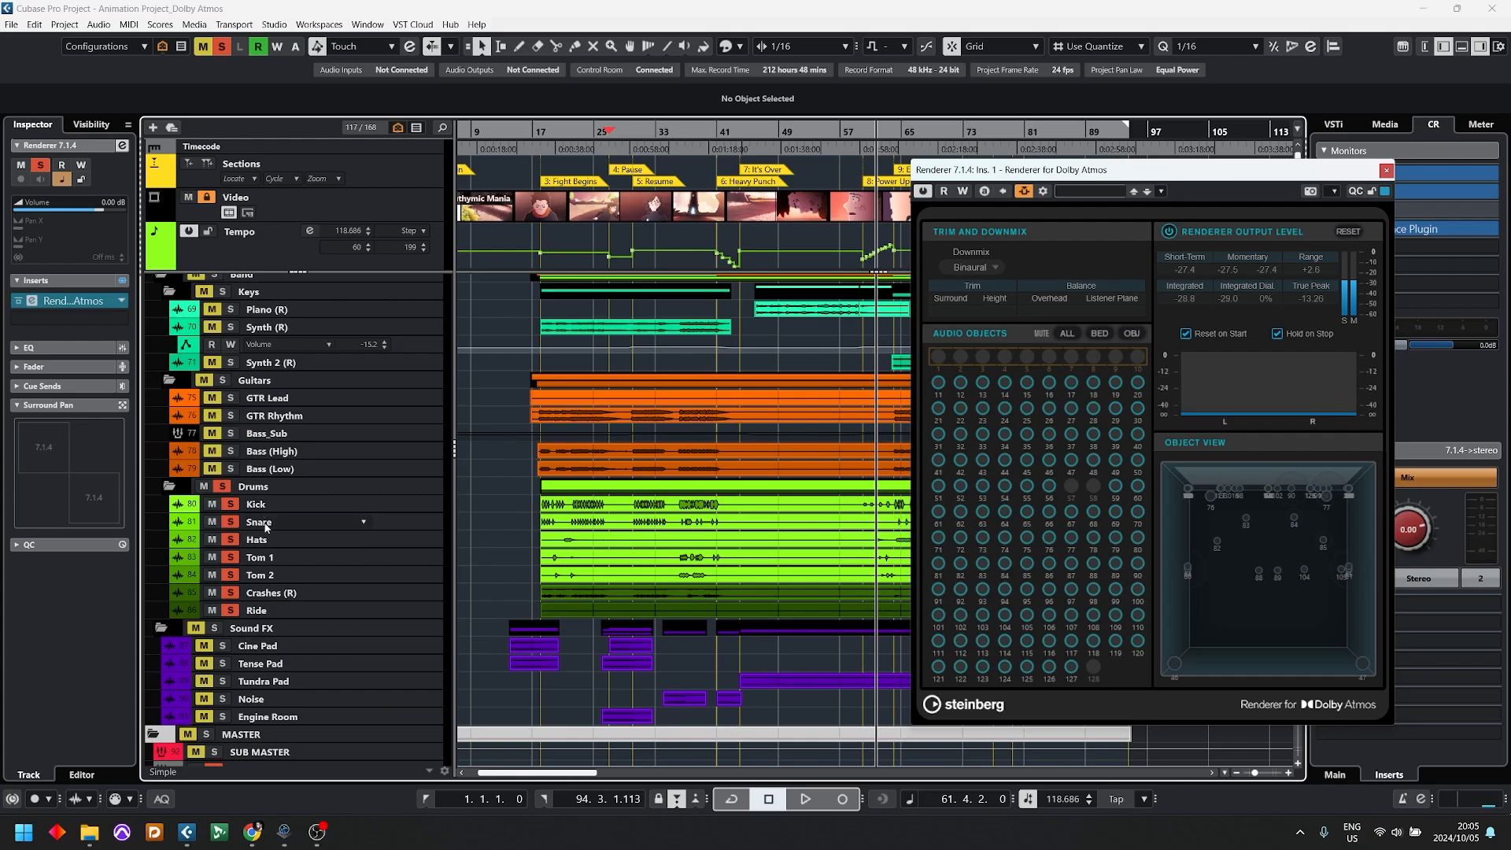
{"action": "scroll", "coordinate": [294, 603], "scroll_direction": "down", "scroll_amount": 10}
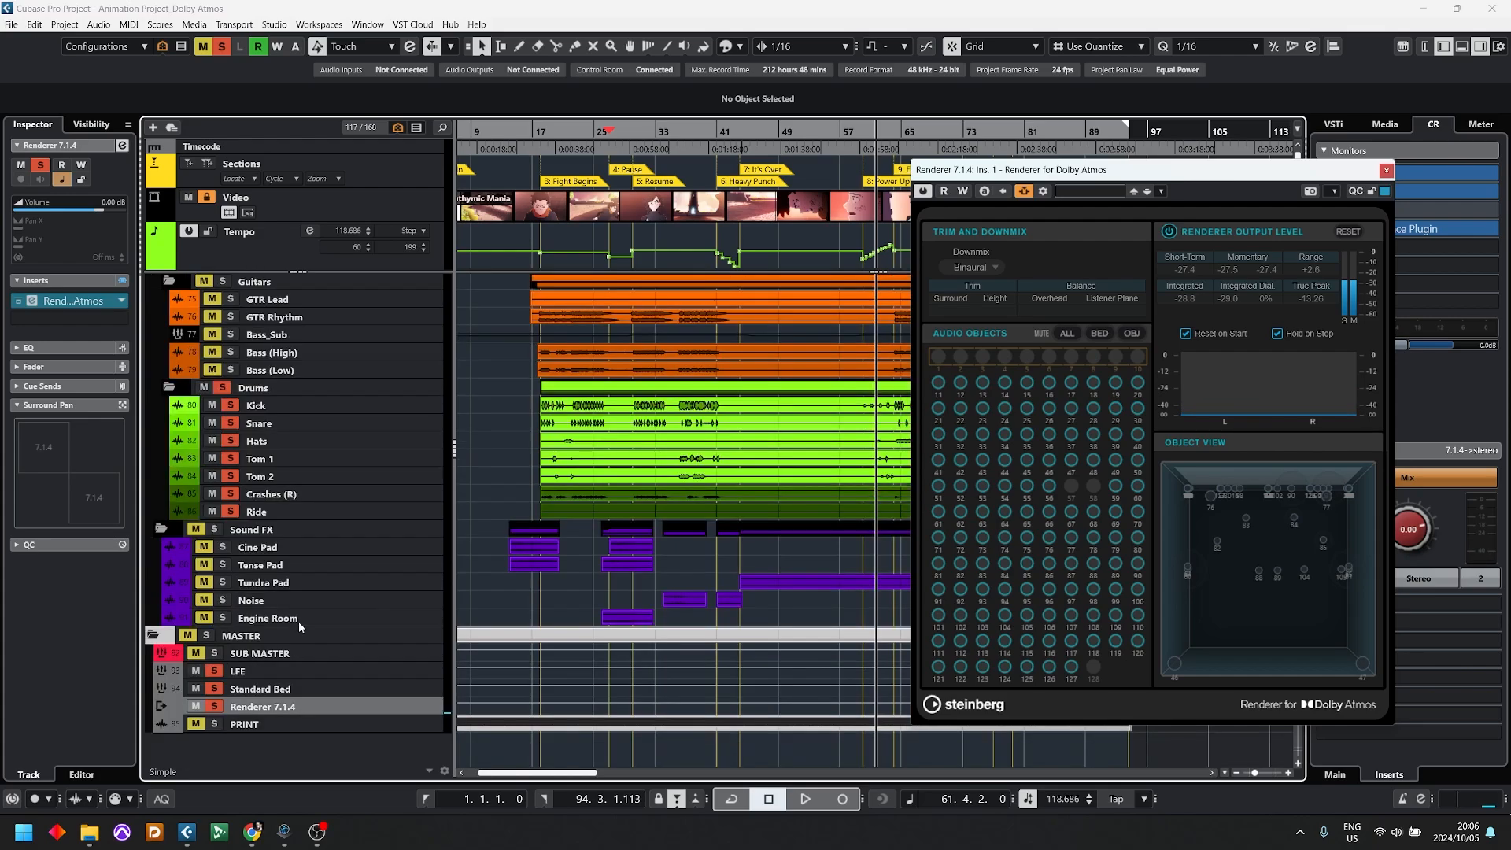
{"action": "scroll", "coordinate": [294, 635], "scroll_direction": "up", "scroll_amount": 10}
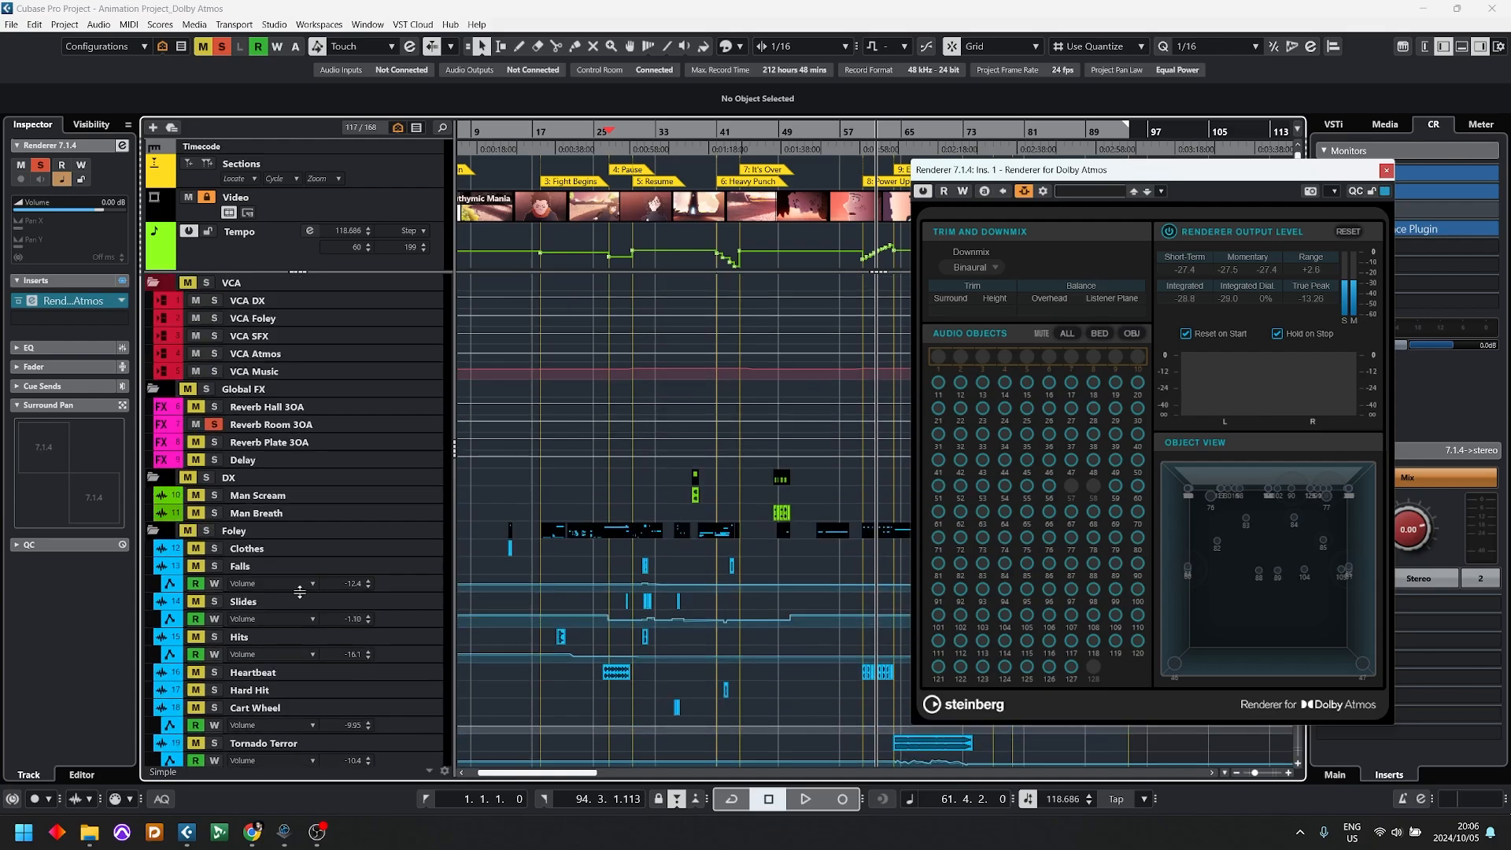
{"action": "left_click", "coordinate": [330, 427]}
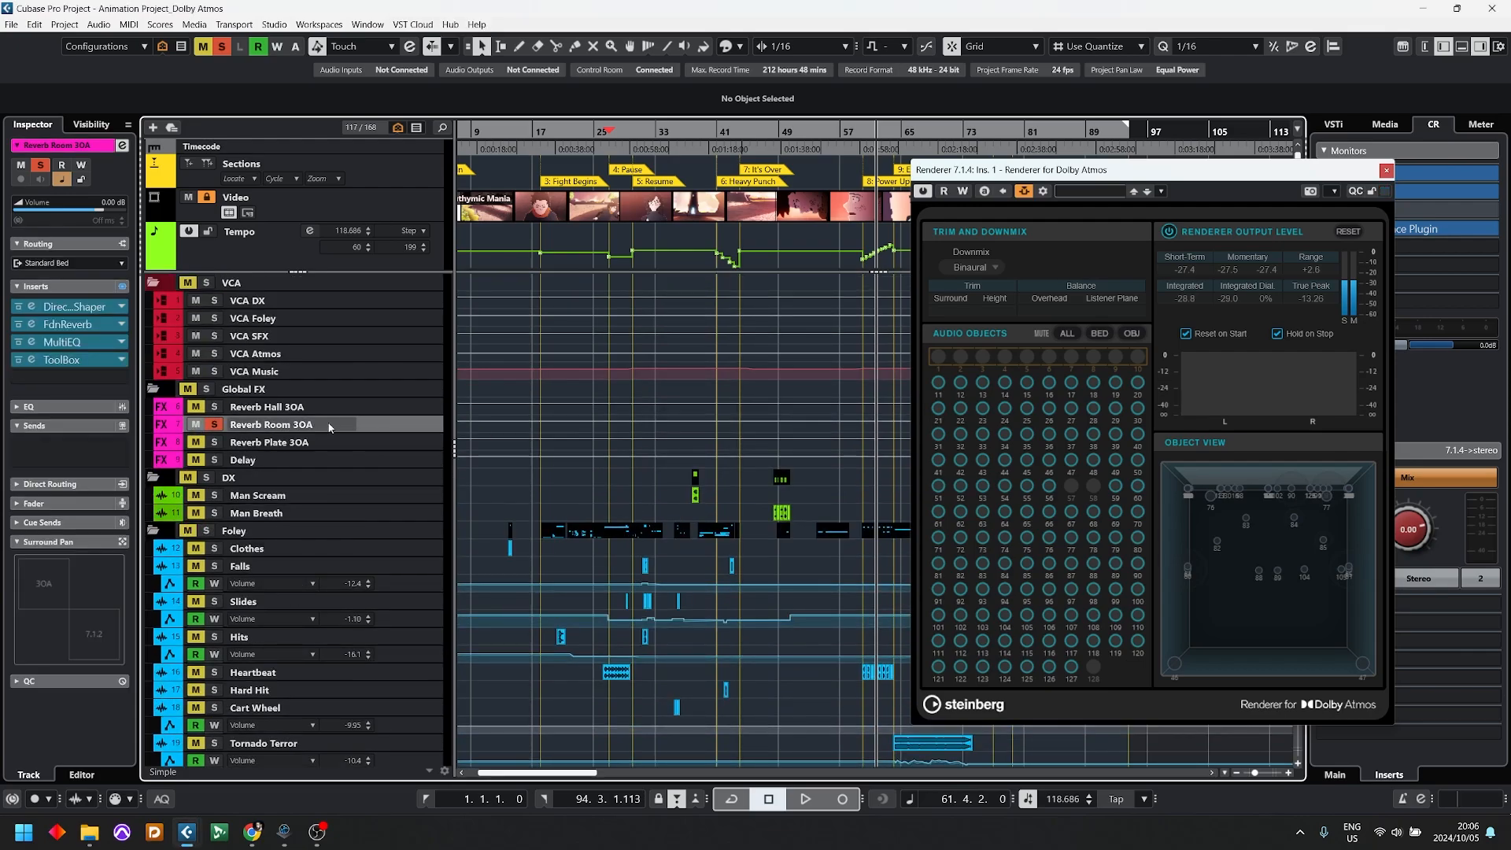
Step: Examine the DirectivityShaper, FdnReverb, MultiEQ and ToolBox settings on the Reverb Room 3OA track
{"action": "left_click", "coordinate": [31, 307]}
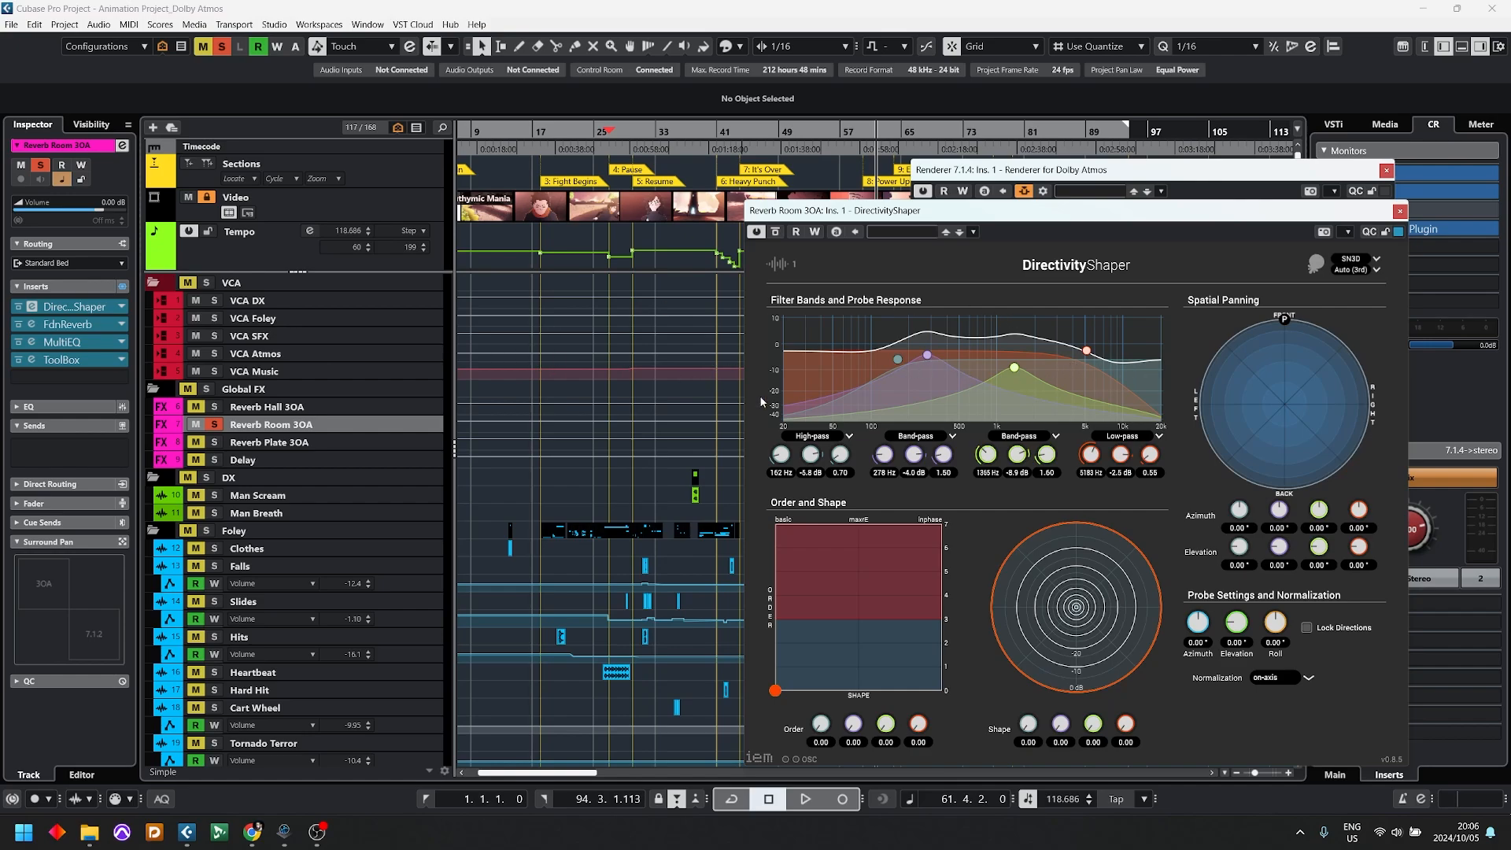
{"action": "left_click", "coordinate": [32, 325]}
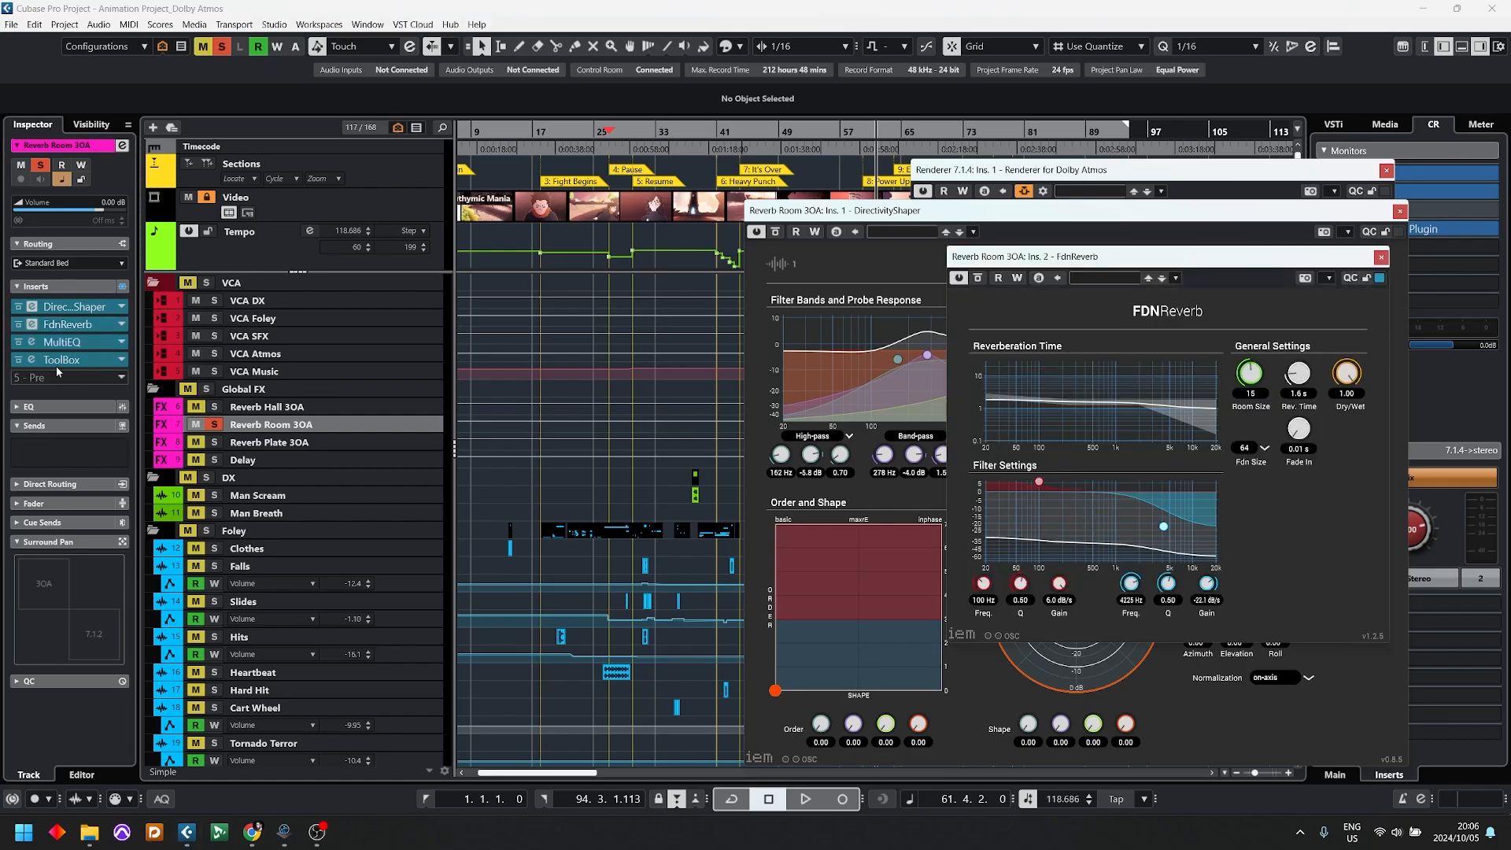
{"action": "left_click", "coordinate": [32, 344]}
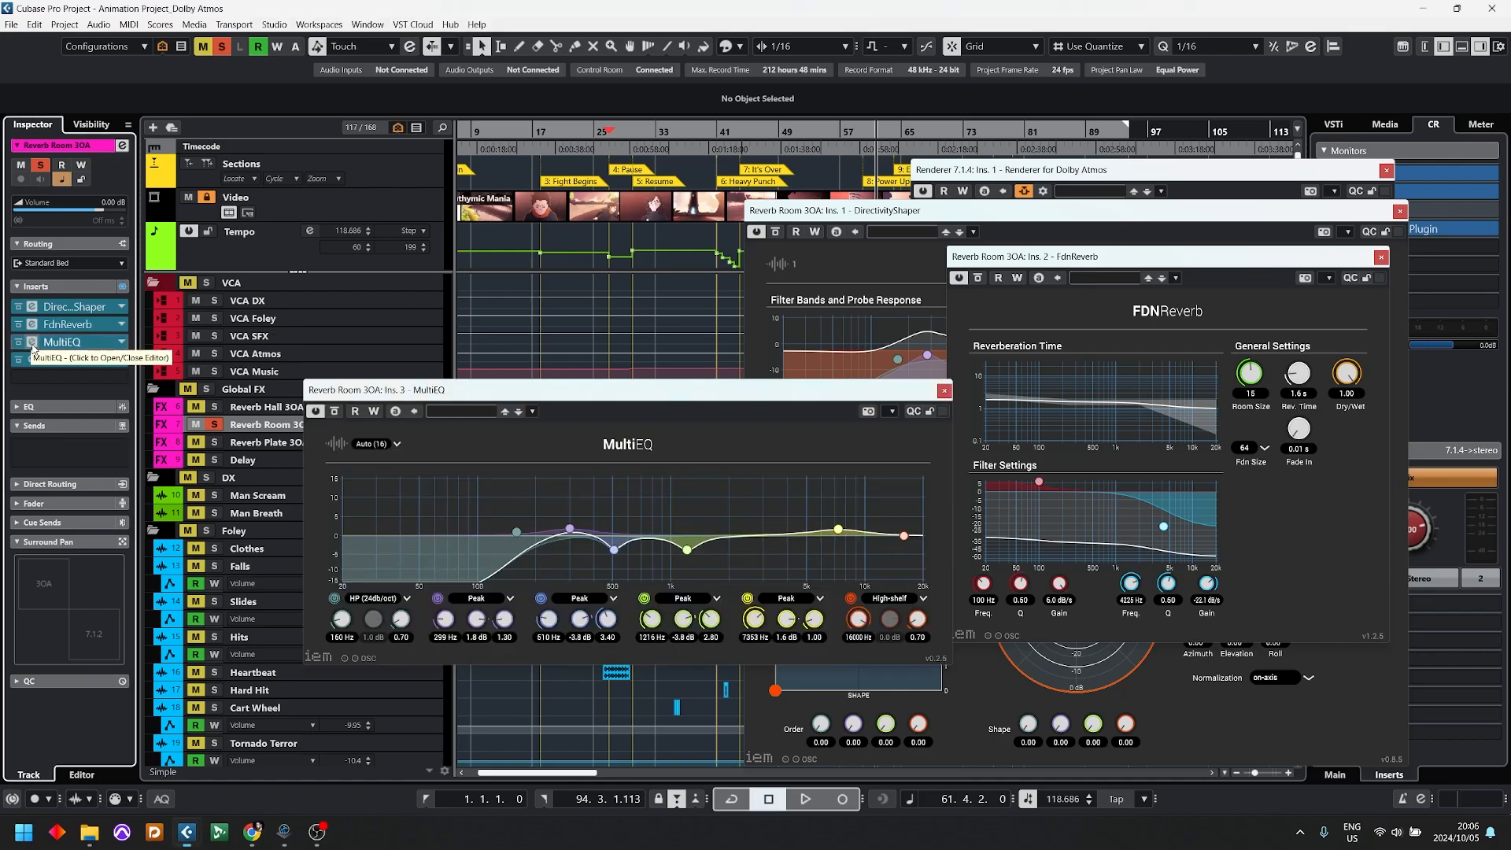
{"action": "left_click", "coordinate": [32, 344]}
{"action": "left_click", "coordinate": [32, 360]}
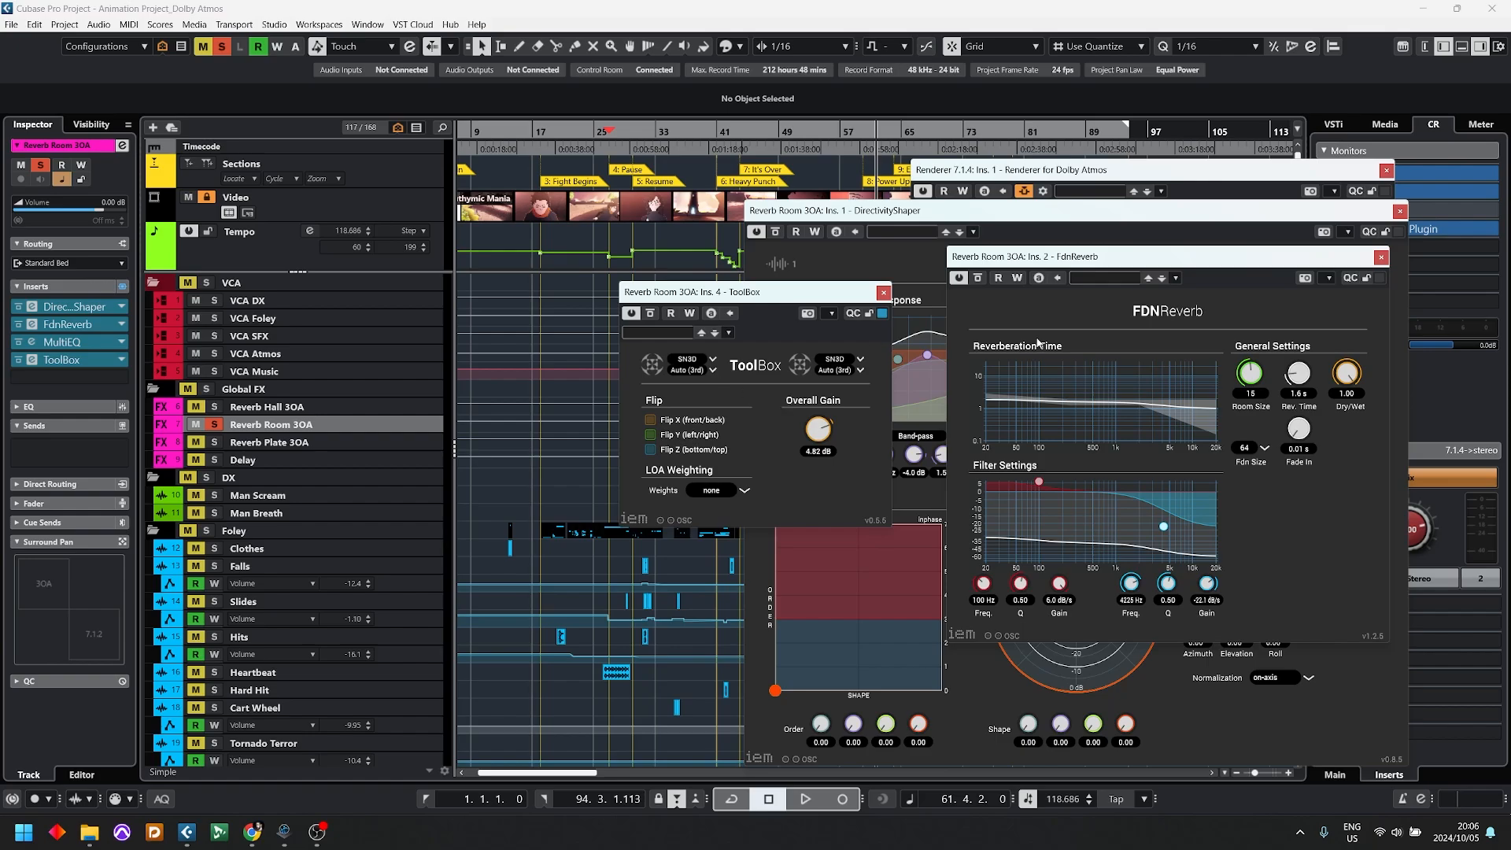
Step: Close the reverb plug-in windows and the Renderer for Dolby Atmos window, keeping Reverb Room 3OA selected
{"action": "left_click", "coordinate": [883, 293]}
{"action": "left_click", "coordinate": [1381, 257]}
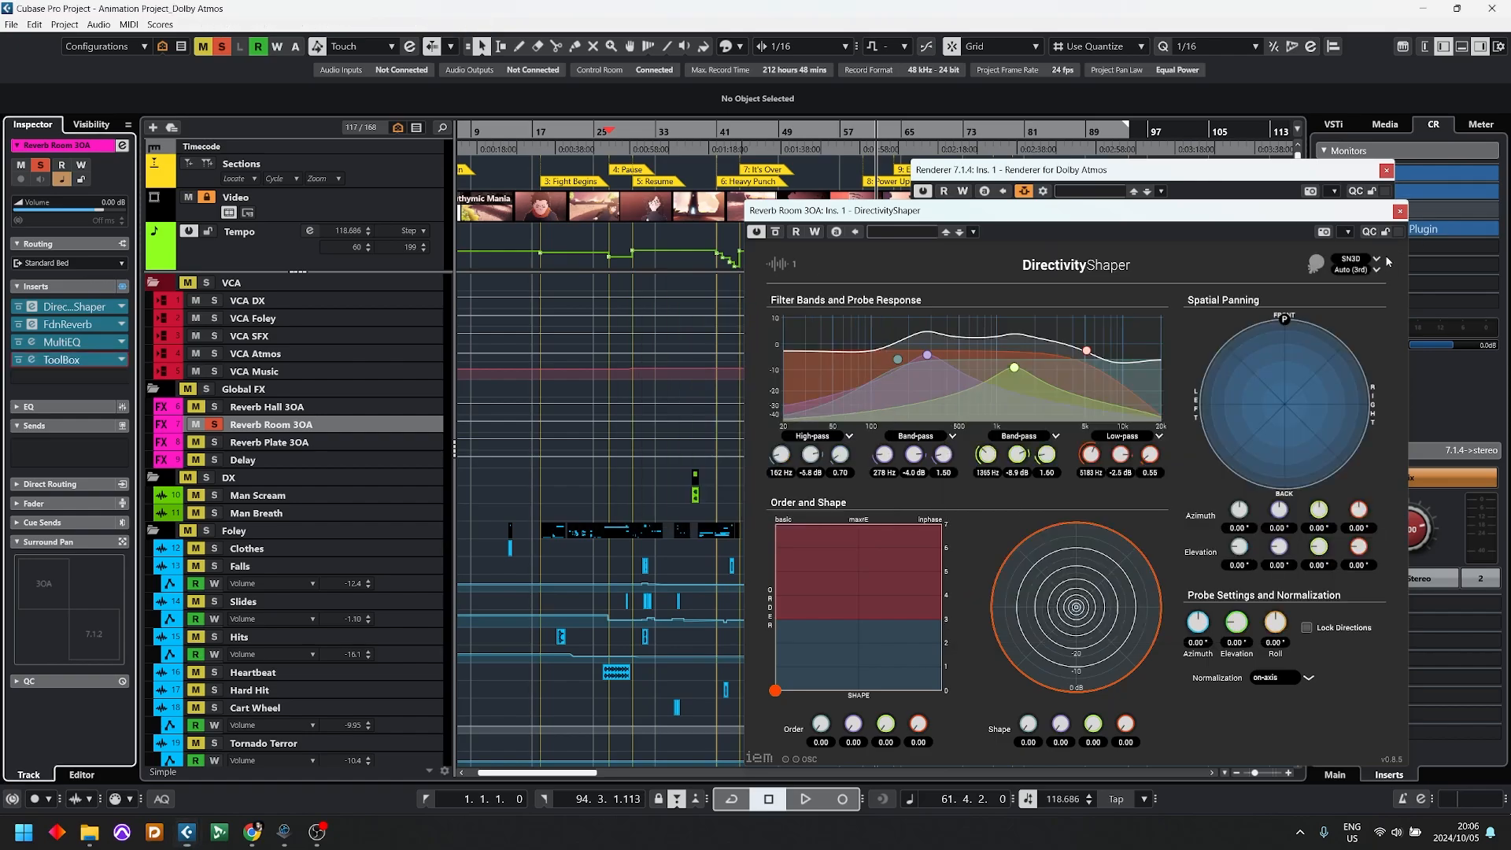
{"action": "left_click", "coordinate": [1399, 211]}
{"action": "left_click", "coordinate": [1385, 170]}
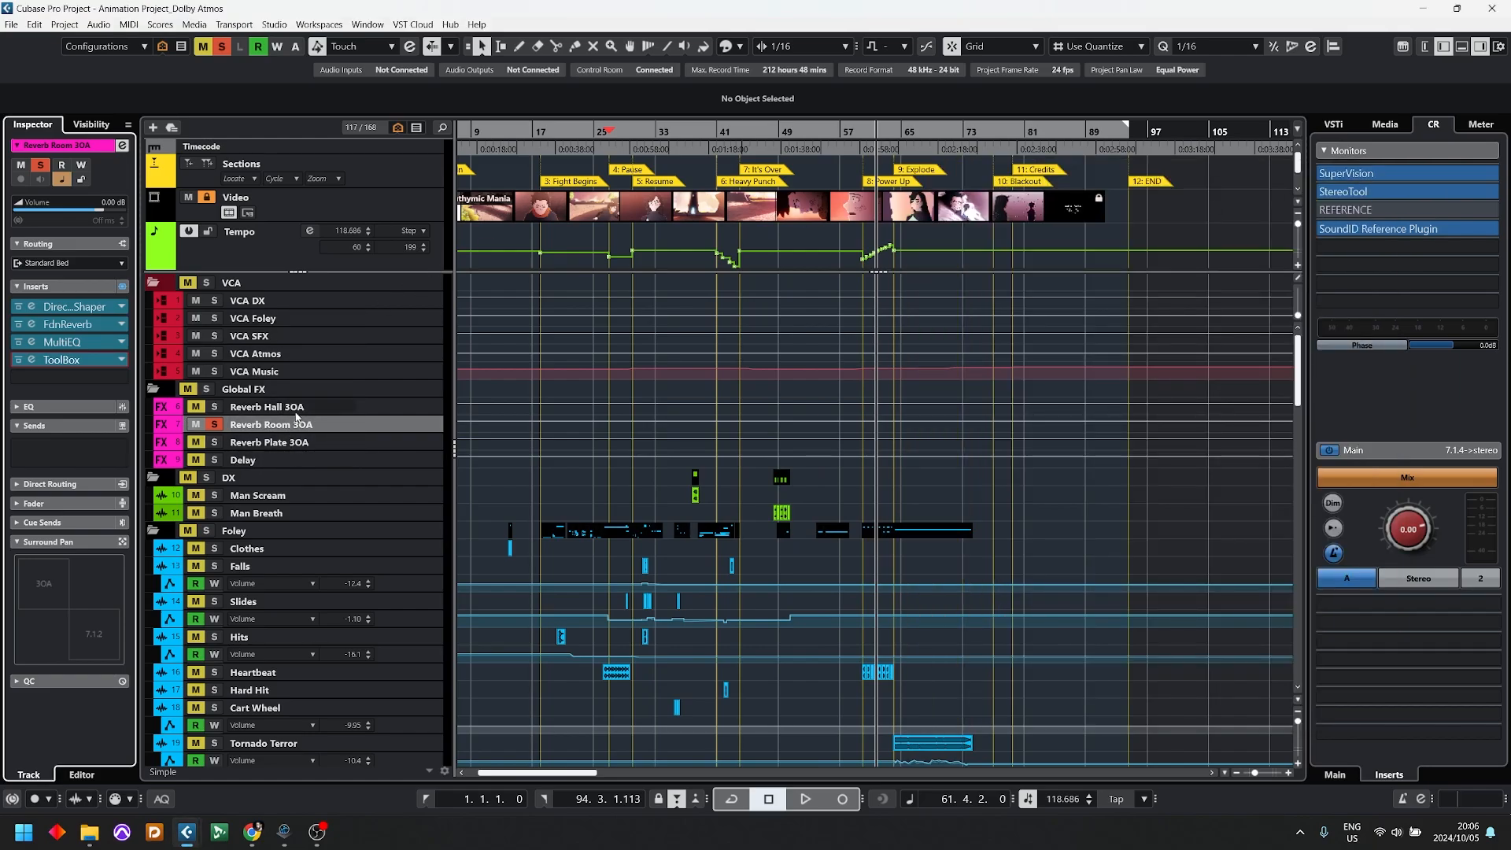
{"action": "left_click", "coordinate": [273, 427]}
Step: Hide the volume automation lane of the Synth (R) track and move the renderer window aside to uncover more of the arrangement
{"action": "scroll", "coordinate": [572, 484], "scroll_direction": "down", "scroll_amount": 10}
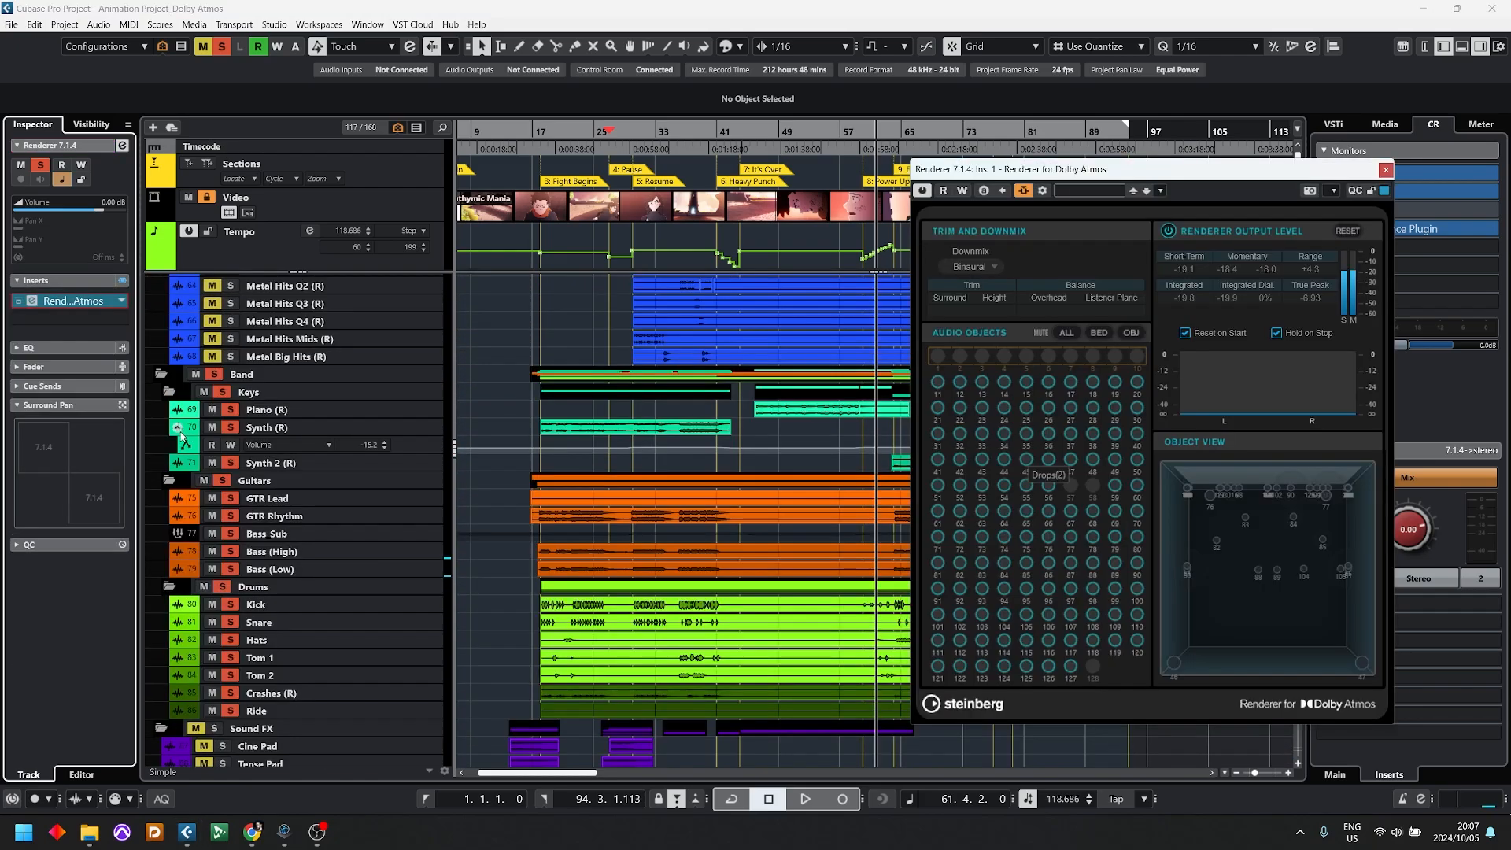
{"action": "left_click", "coordinate": [179, 432]}
{"action": "scroll", "coordinate": [225, 433], "scroll_direction": "up", "scroll_amount": 5}
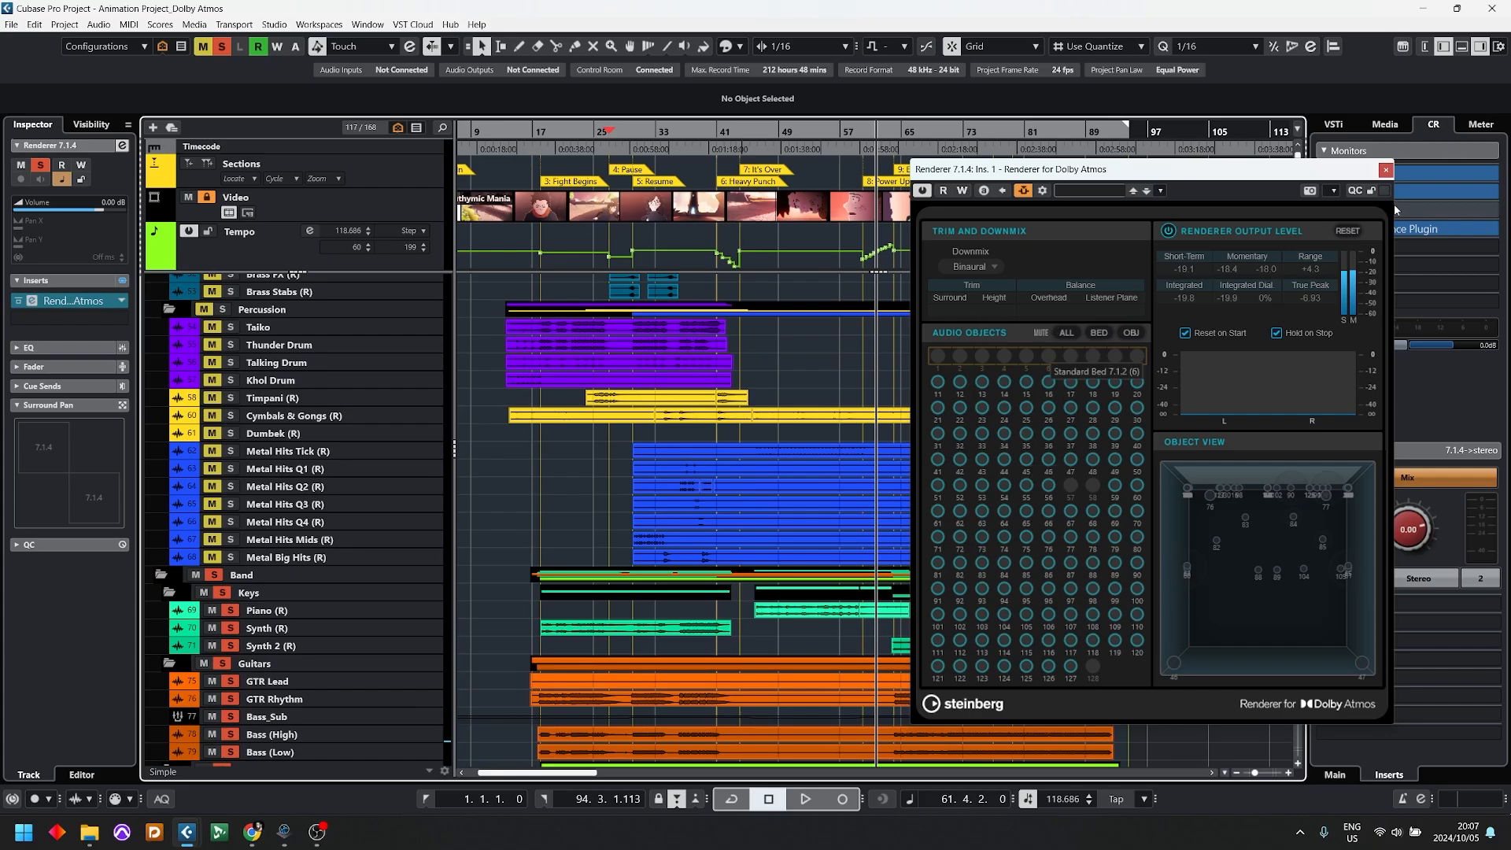
{"action": "left_click_drag", "start_coordinate": [1278, 171], "coordinate": [1382, 193]}
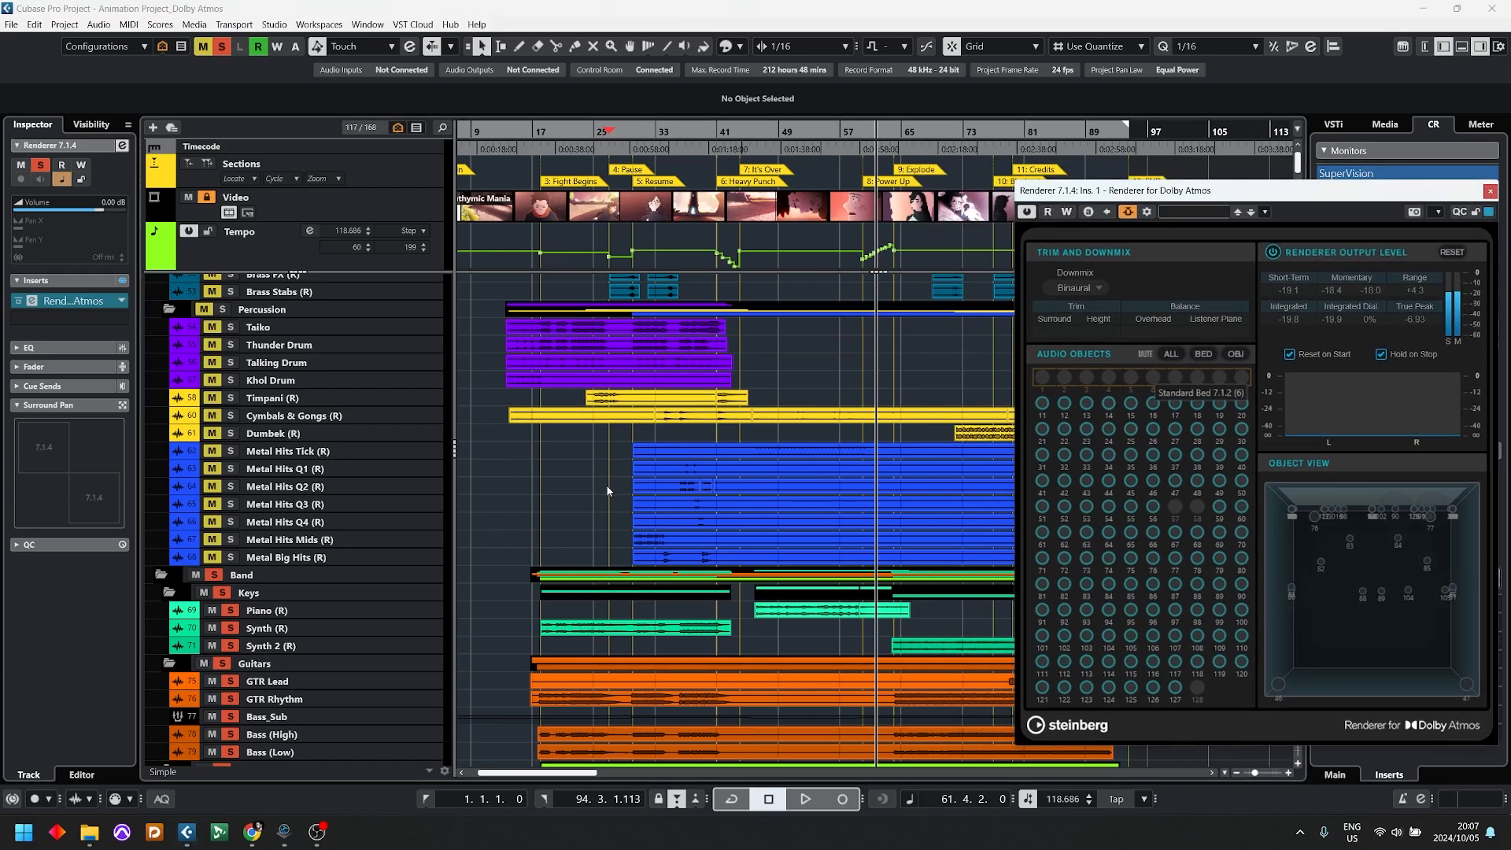
Step: Clear the Band solos and solo the Orchestra folder
{"action": "scroll", "coordinate": [523, 540], "scroll_direction": "up", "scroll_amount": 5}
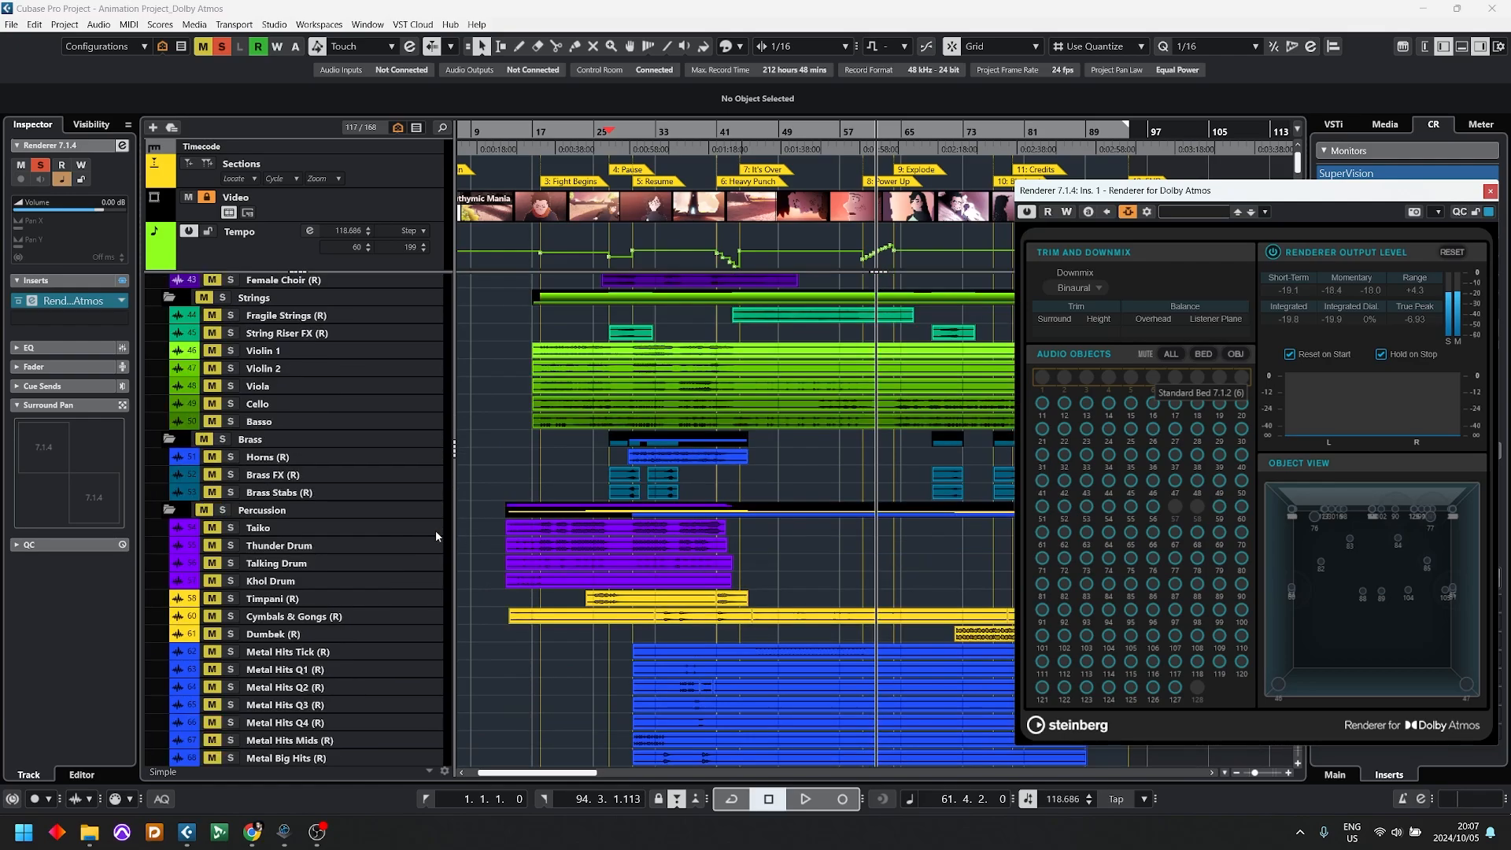
{"action": "key", "text": "s"}
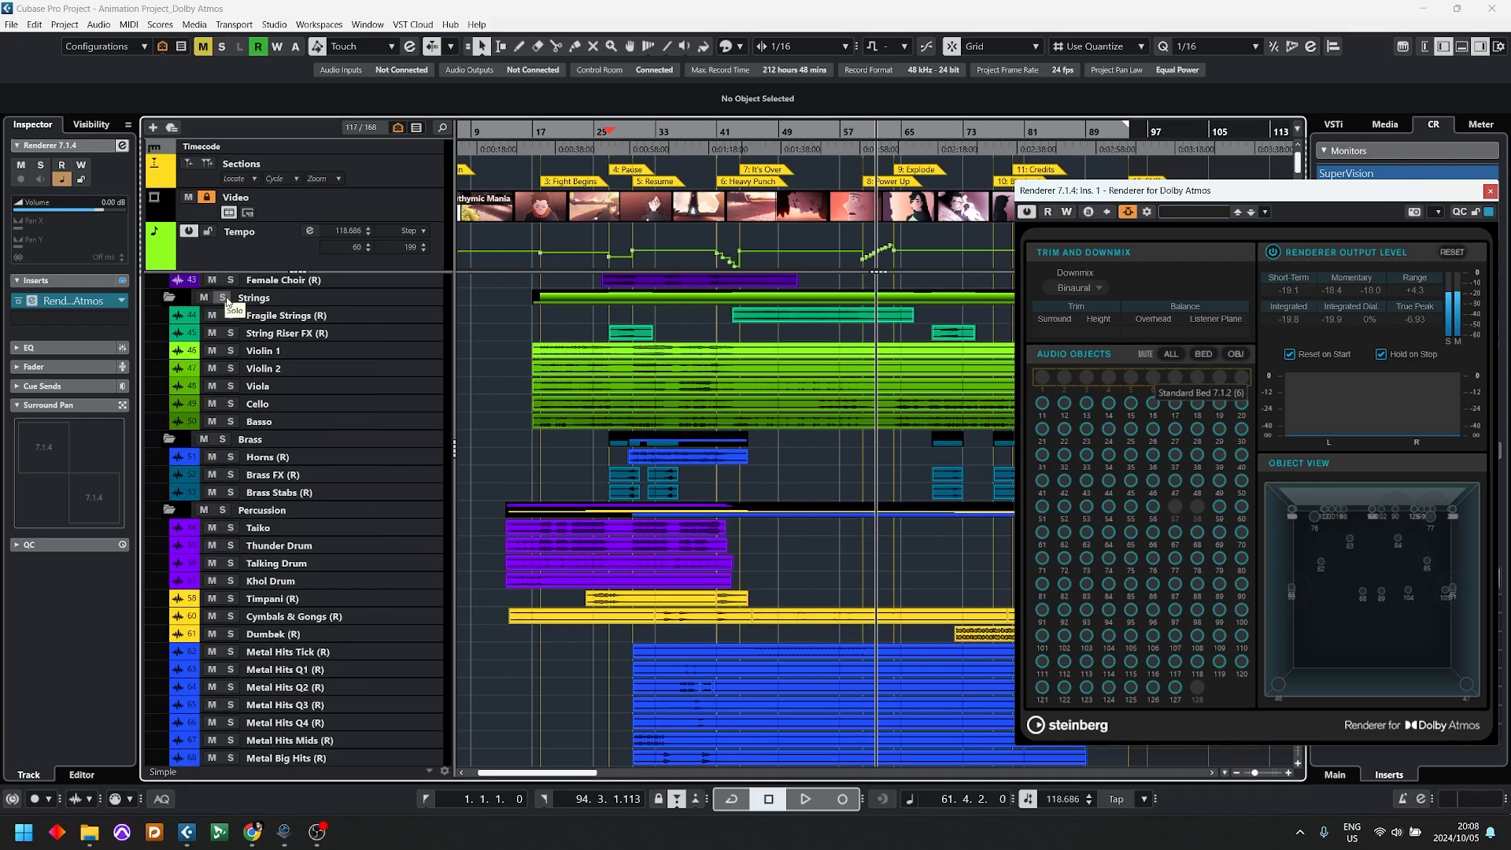
{"action": "scroll", "coordinate": [232, 311], "scroll_direction": "up", "scroll_amount": 5}
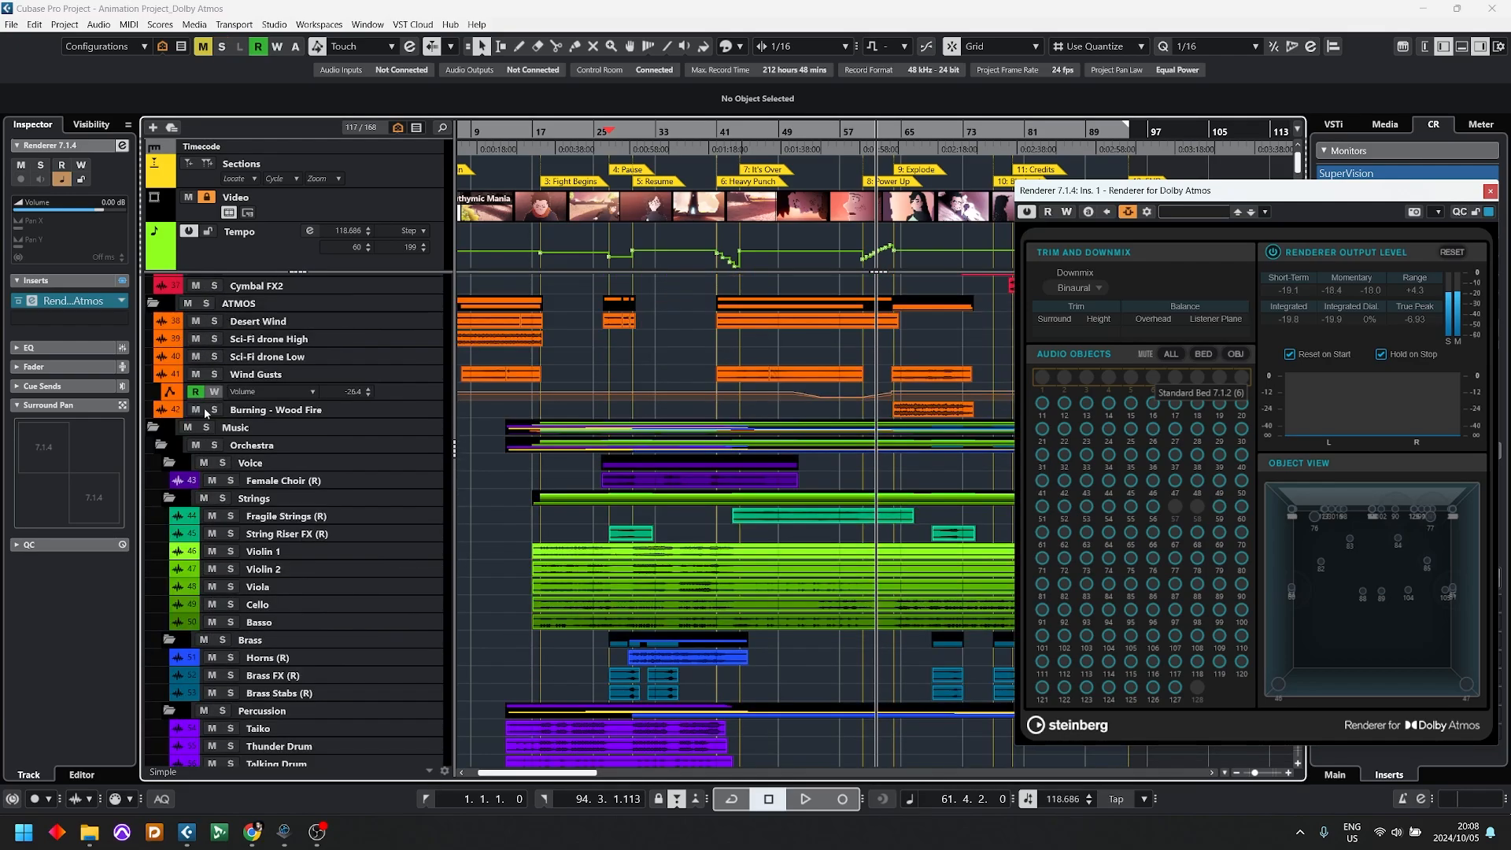
{"action": "left_click", "coordinate": [218, 449]}
Step: Audition the soloed orchestra through the binaural downmix, switch on recording during playback, and stop
{"action": "scroll", "coordinate": [661, 473], "scroll_direction": "down", "scroll_amount": 3}
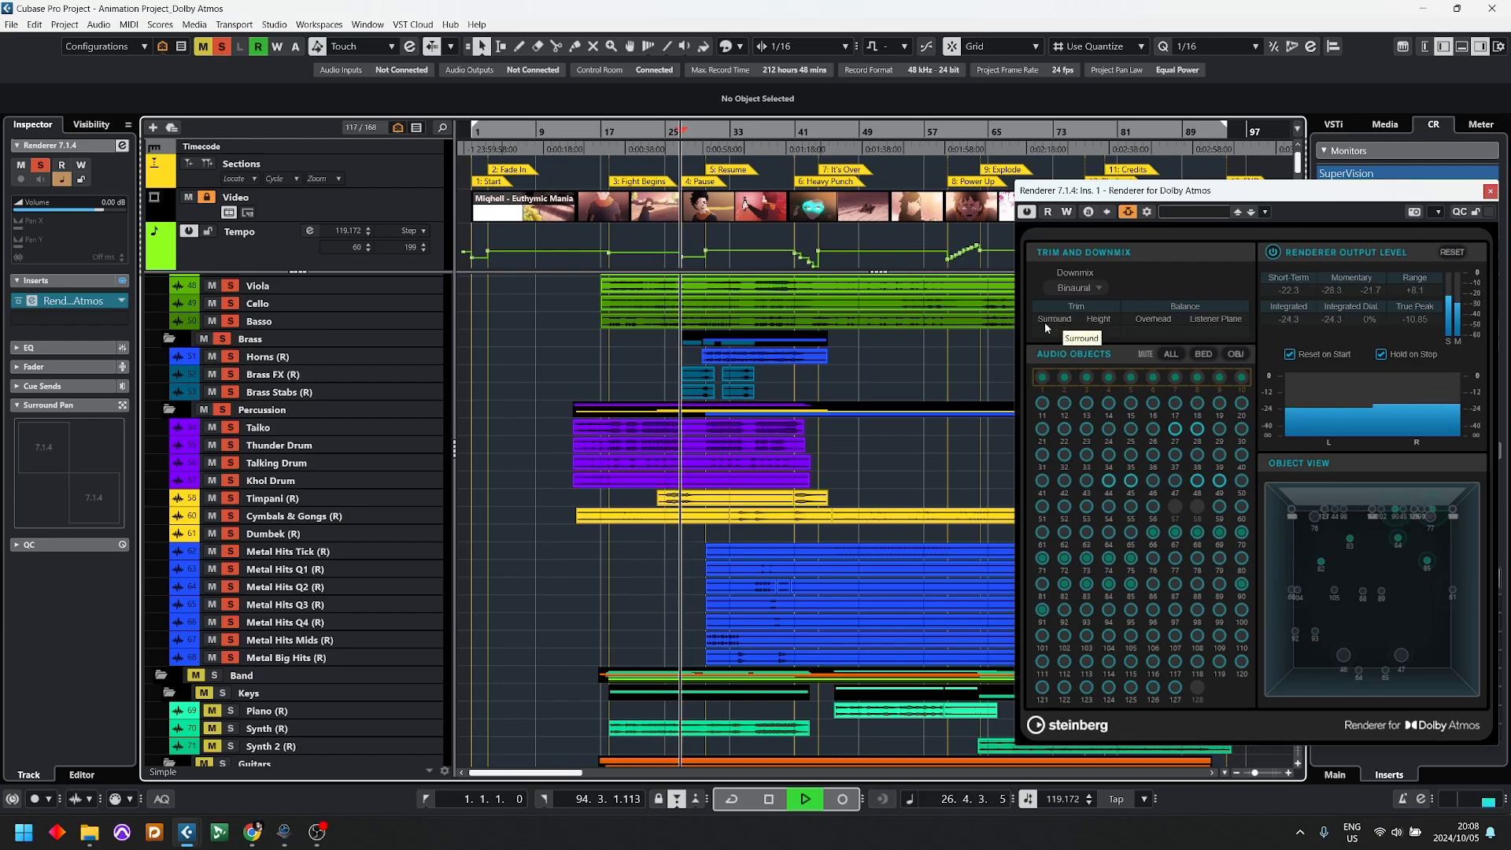
{"action": "key", "text": "KP_Multiply"}
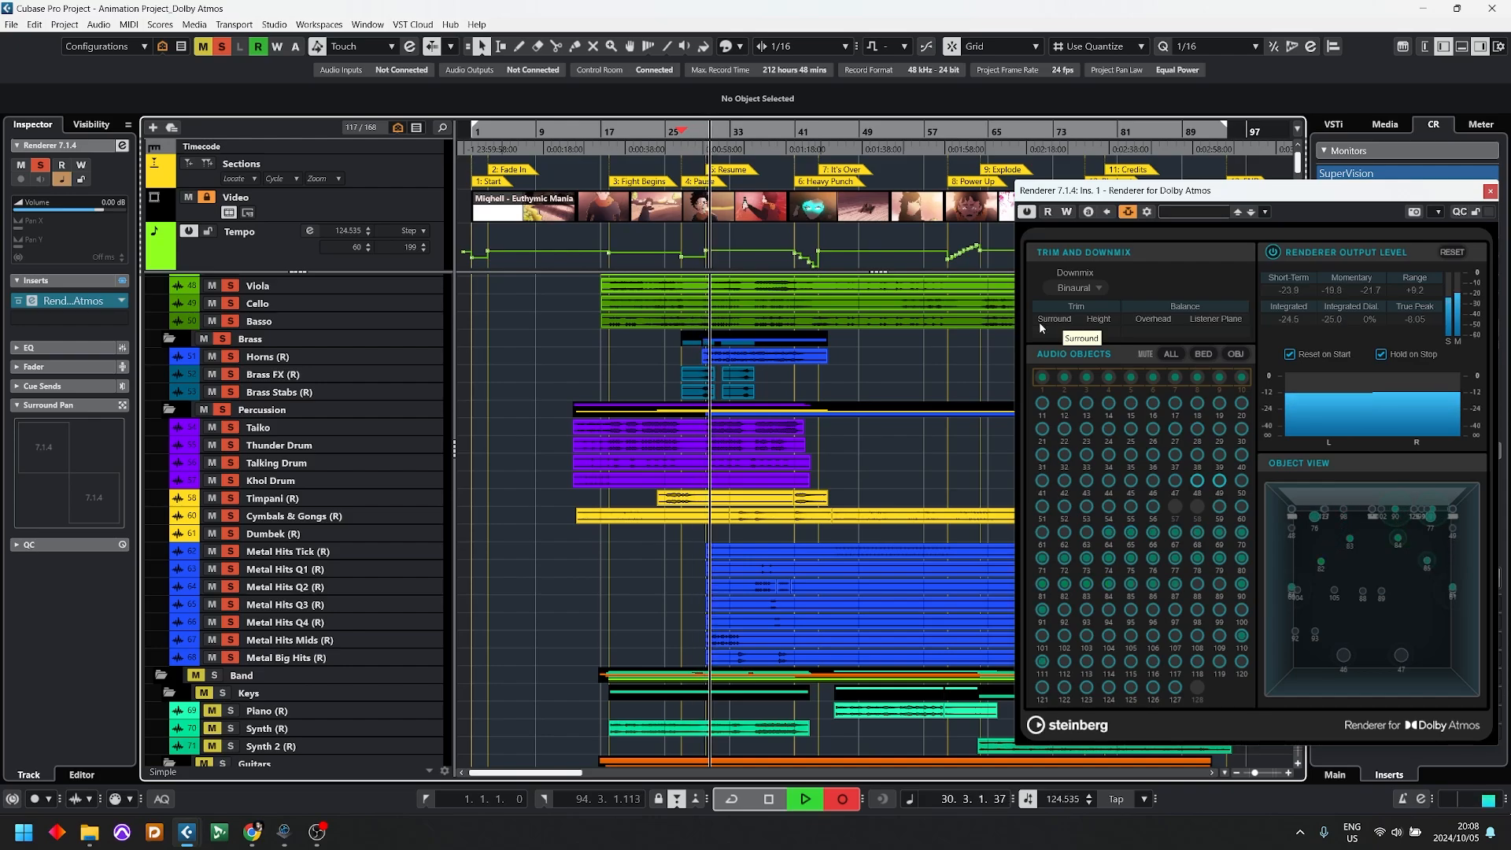
{"action": "key", "text": "space"}
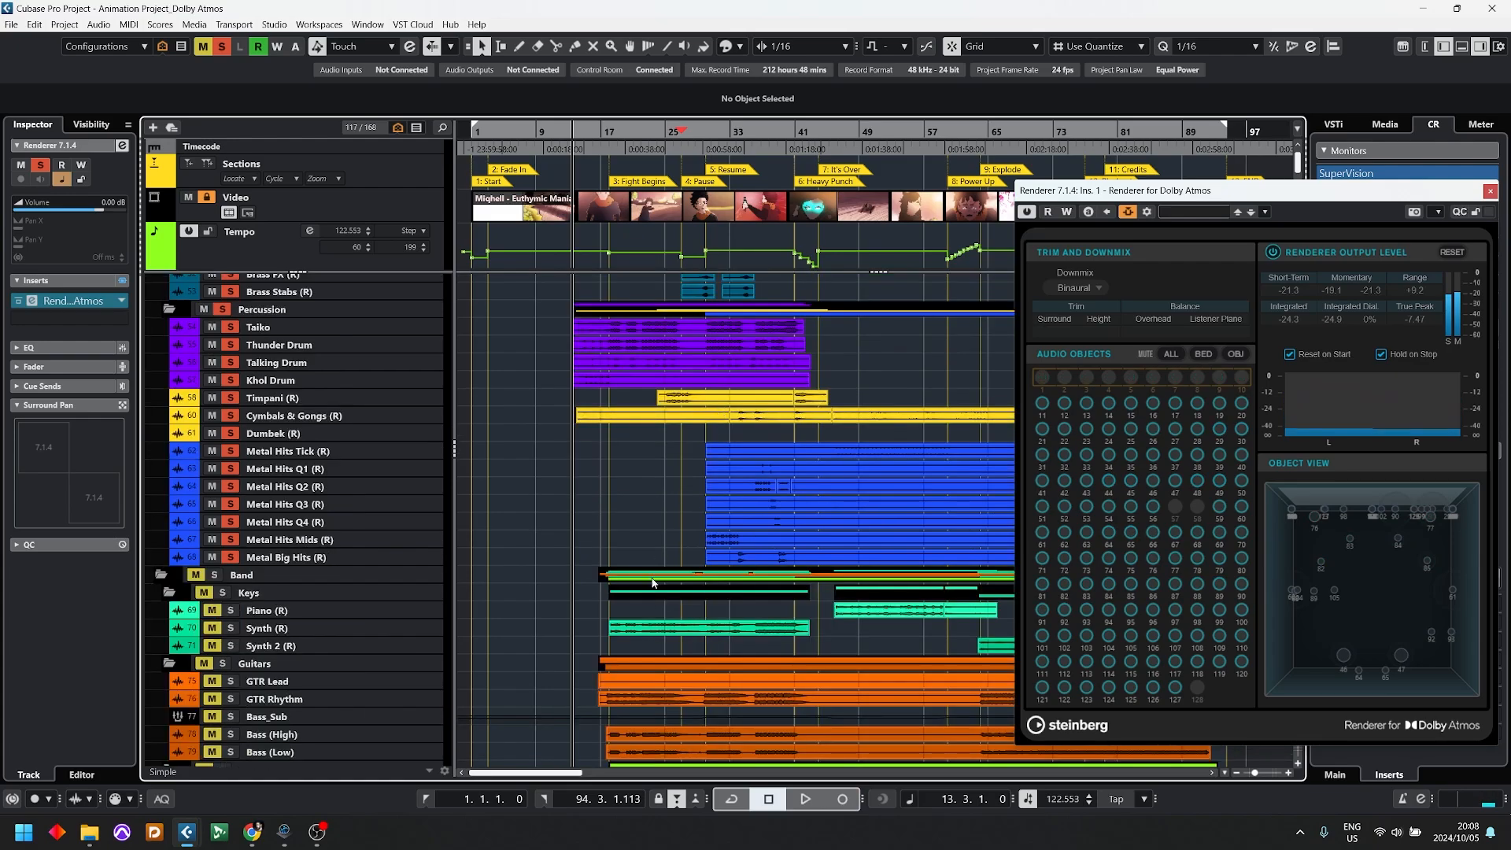
Step: Clear the orchestra solos, then select, solo and enlarge the String Riser FX (R) track
{"action": "scroll", "coordinate": [615, 594], "scroll_direction": "up", "scroll_amount": 3}
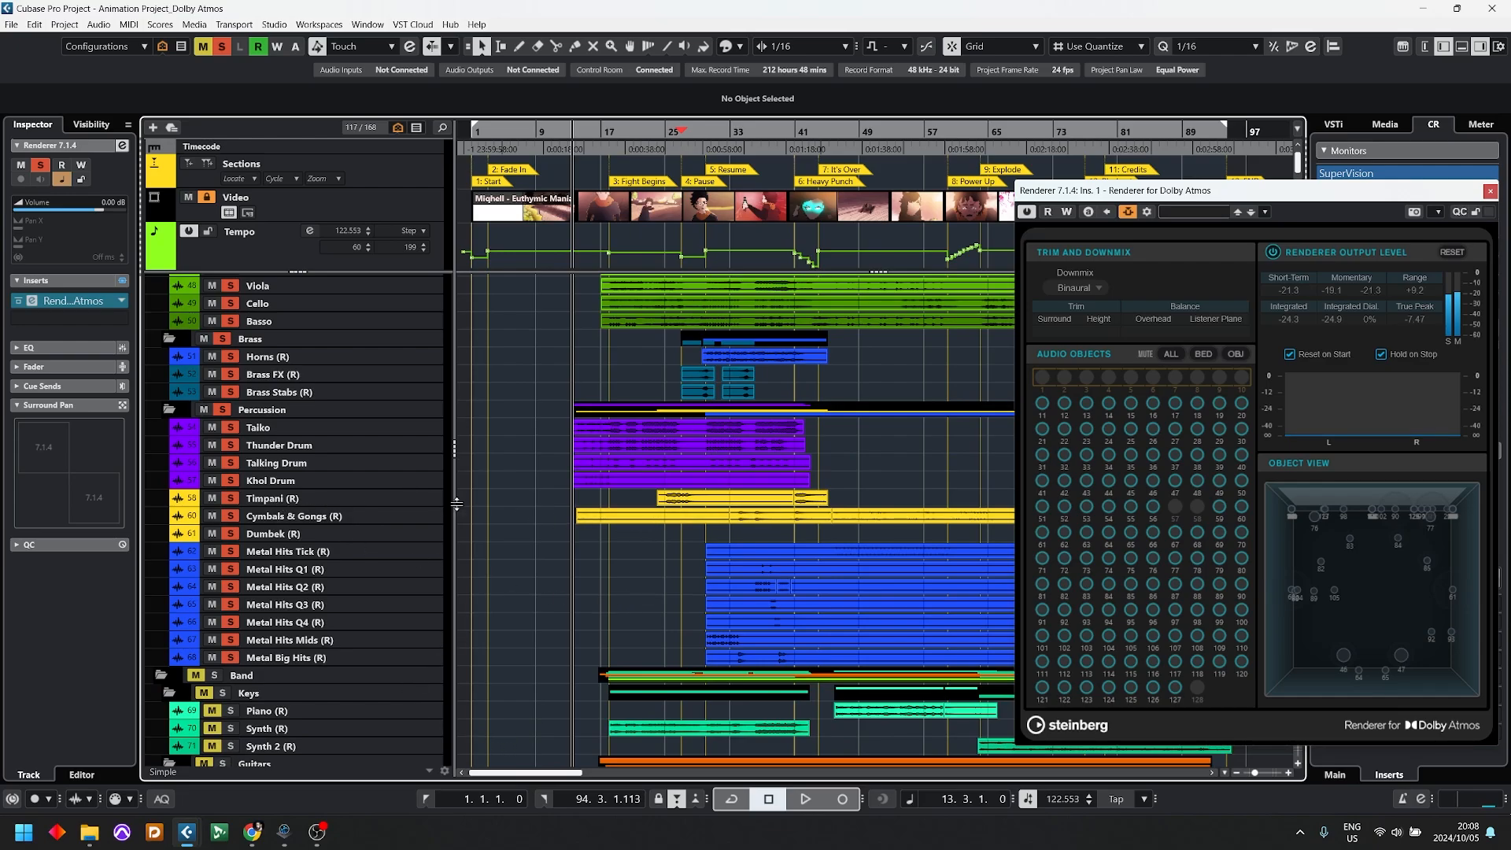
{"action": "scroll", "coordinate": [624, 488], "scroll_direction": "up", "scroll_amount": 6}
{"action": "key", "text": "s"}
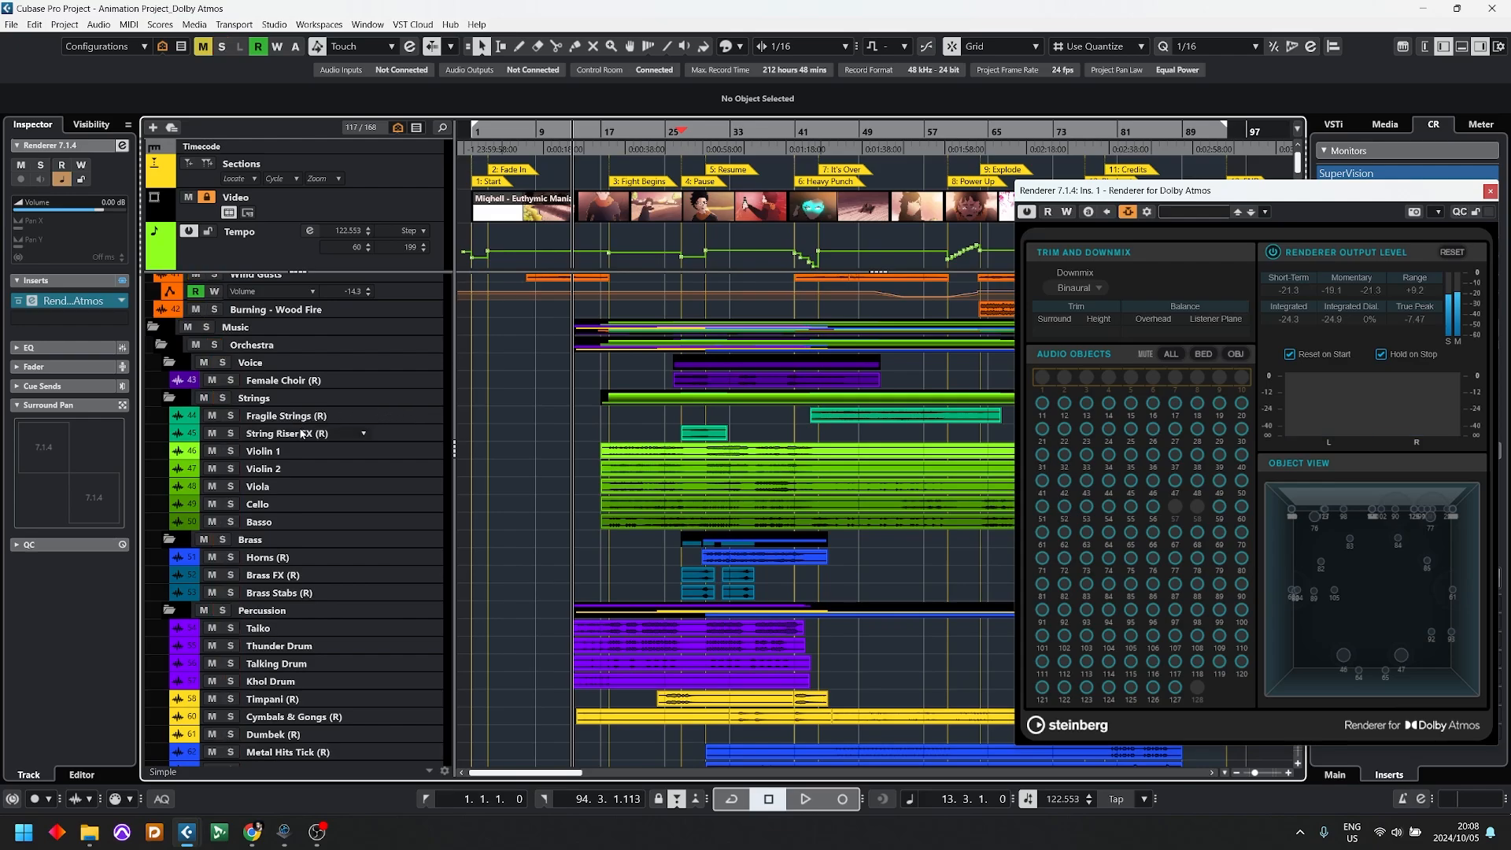
{"action": "left_click", "coordinate": [254, 435]}
{"action": "left_click", "coordinate": [229, 434]}
{"action": "key", "text": "z"}
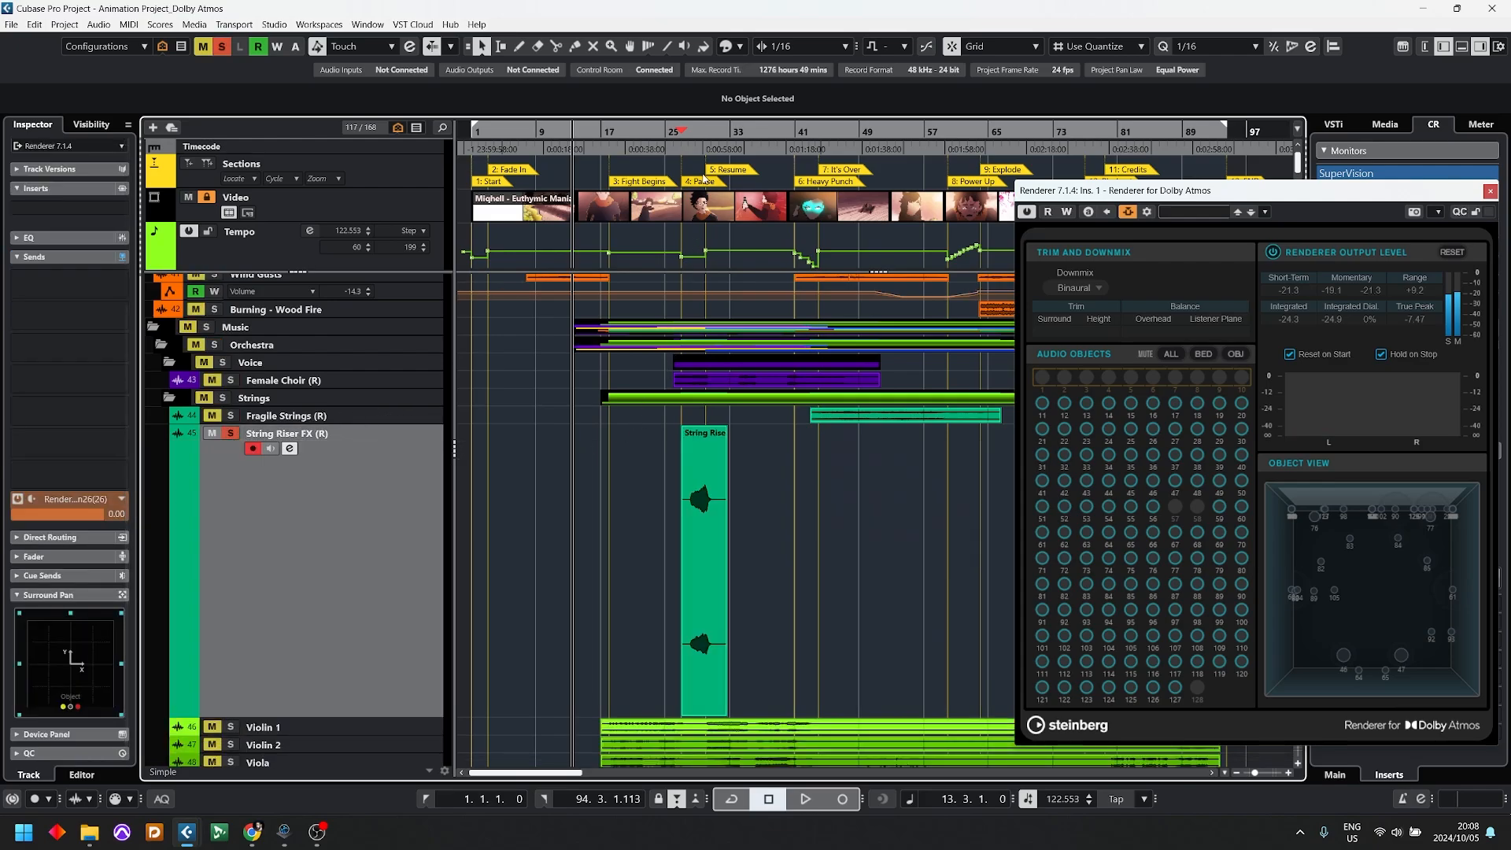
Step: Play the soloed string riser from around bar 28 in the Pause section and stop
{"action": "left_click_drag", "start_coordinate": [697, 136], "coordinate": [687, 134]}
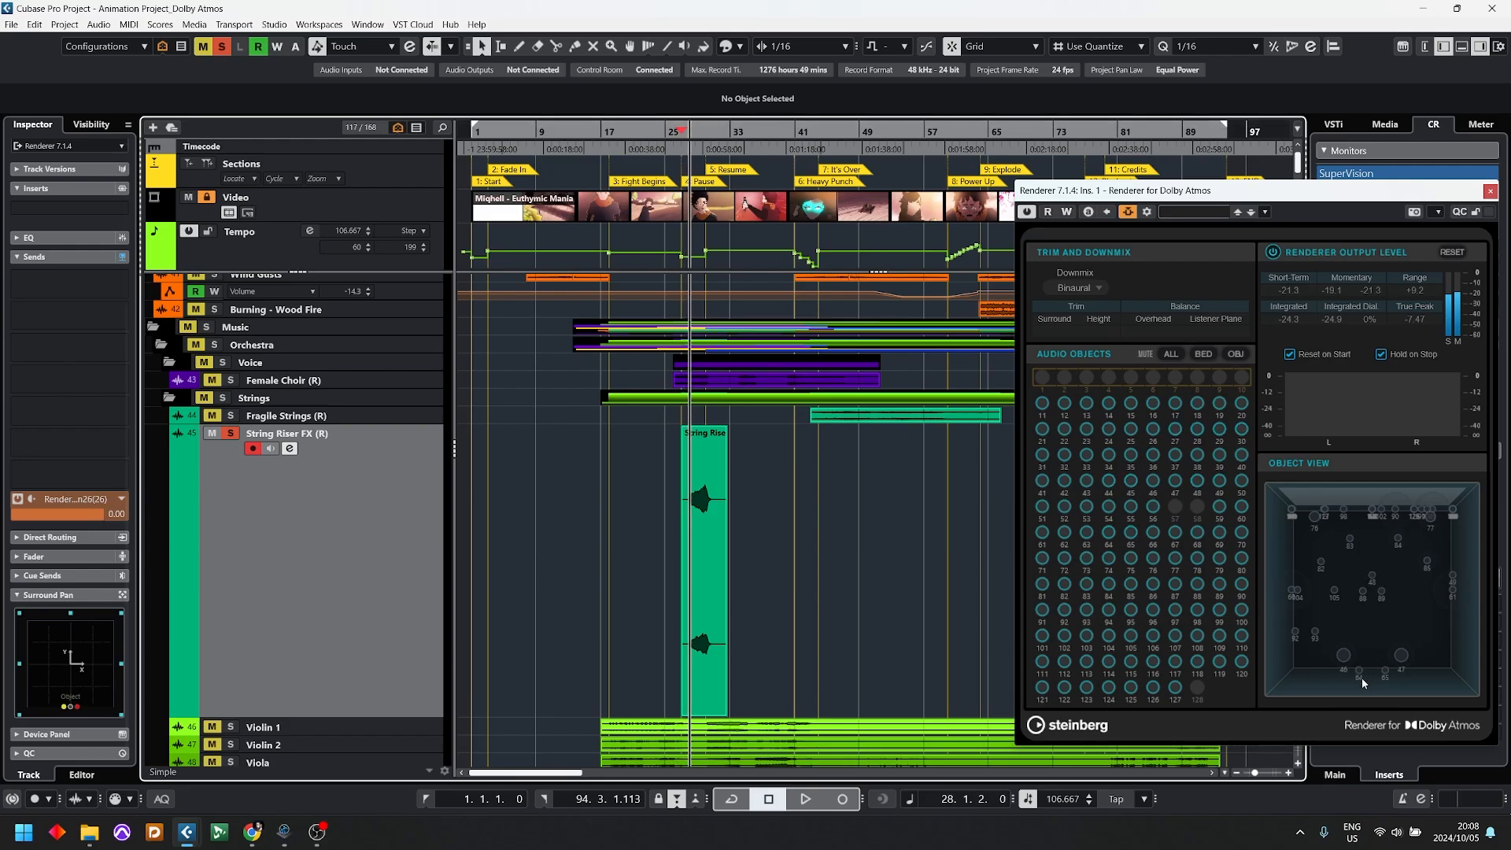
{"action": "key", "text": "space"}
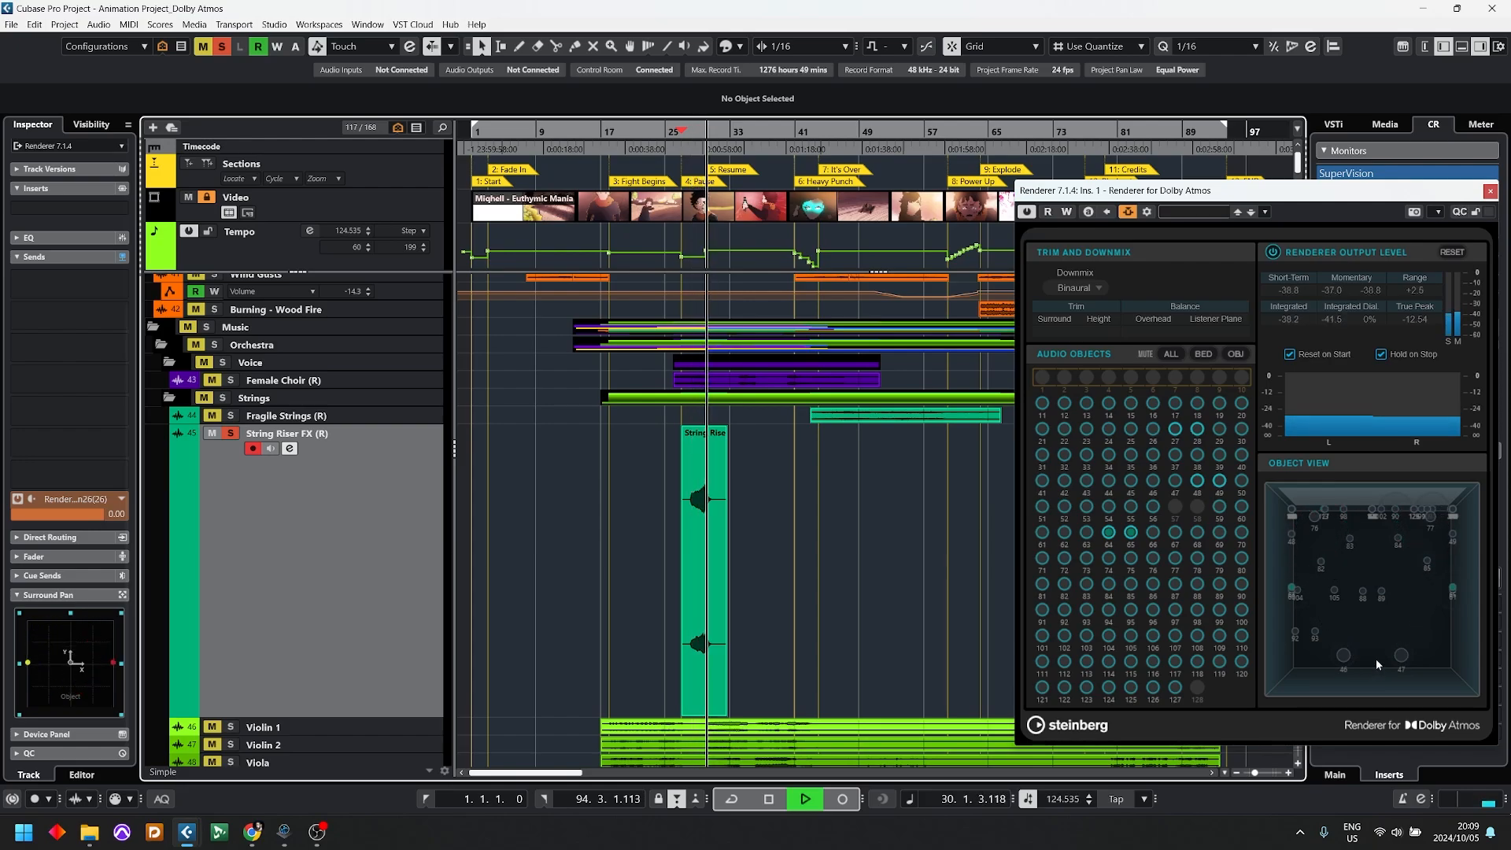
{"action": "key", "text": "space"}
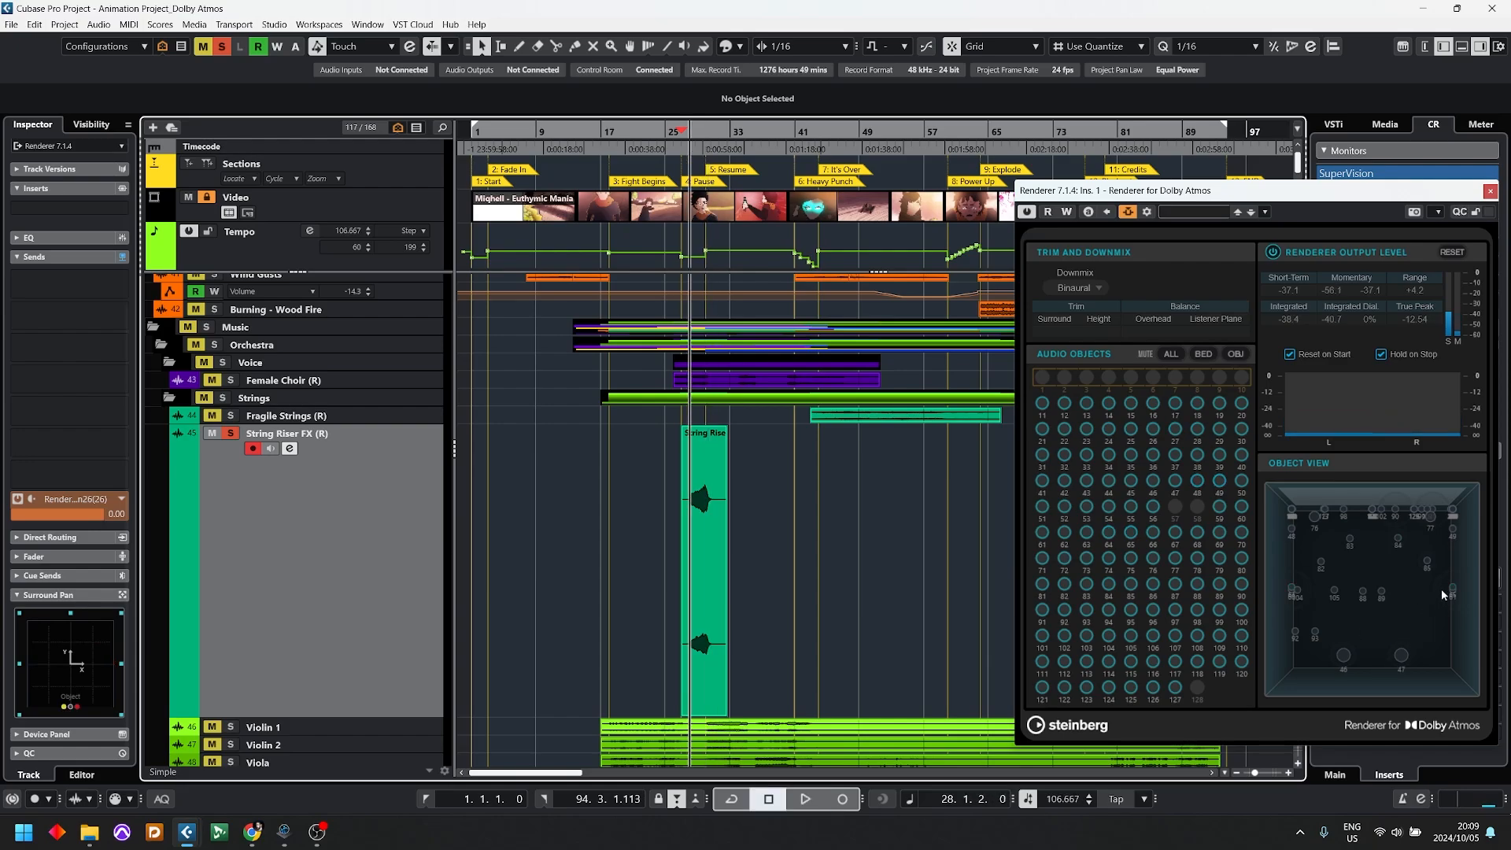
Step: Solo the entire Music folder
{"action": "scroll", "coordinate": [478, 471], "scroll_direction": "down", "scroll_amount": 3}
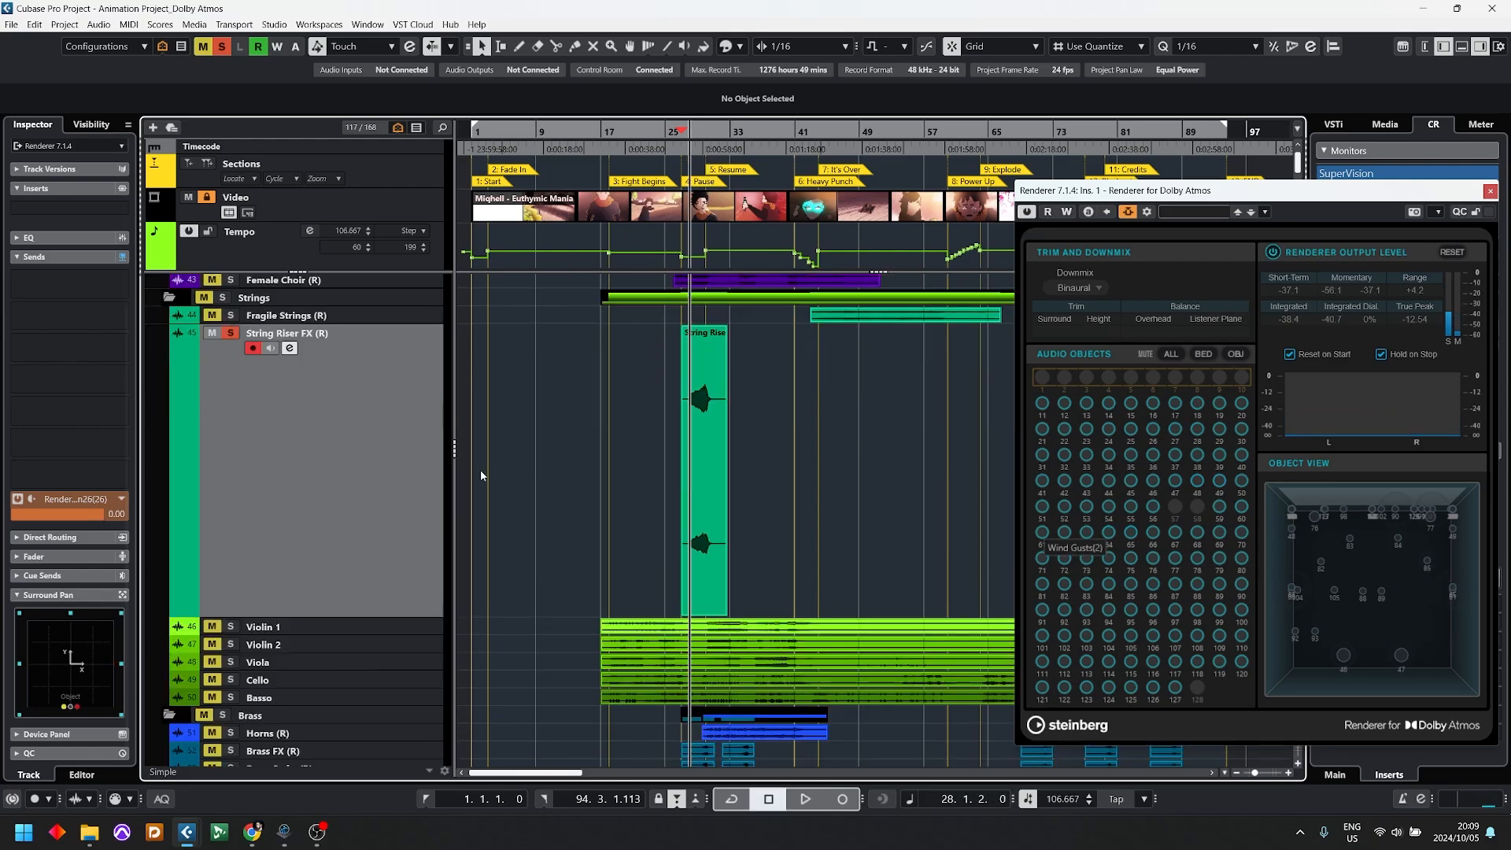
{"action": "scroll", "coordinate": [478, 471], "scroll_direction": "up", "scroll_amount": 3}
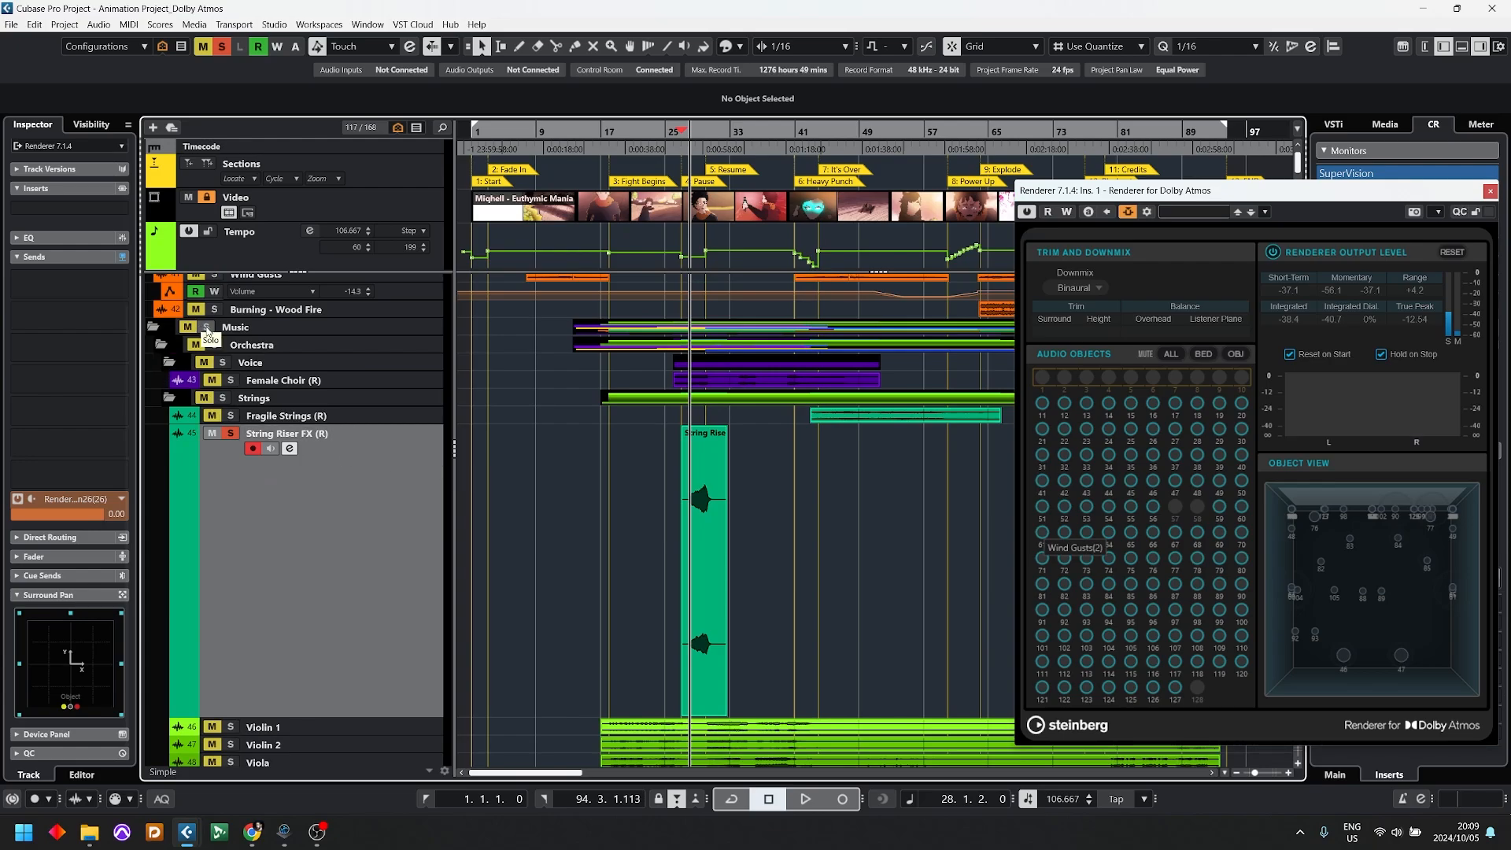
{"action": "left_click", "coordinate": [207, 326]}
{"action": "scroll", "coordinate": [790, 425], "scroll_direction": "down", "scroll_amount": 12}
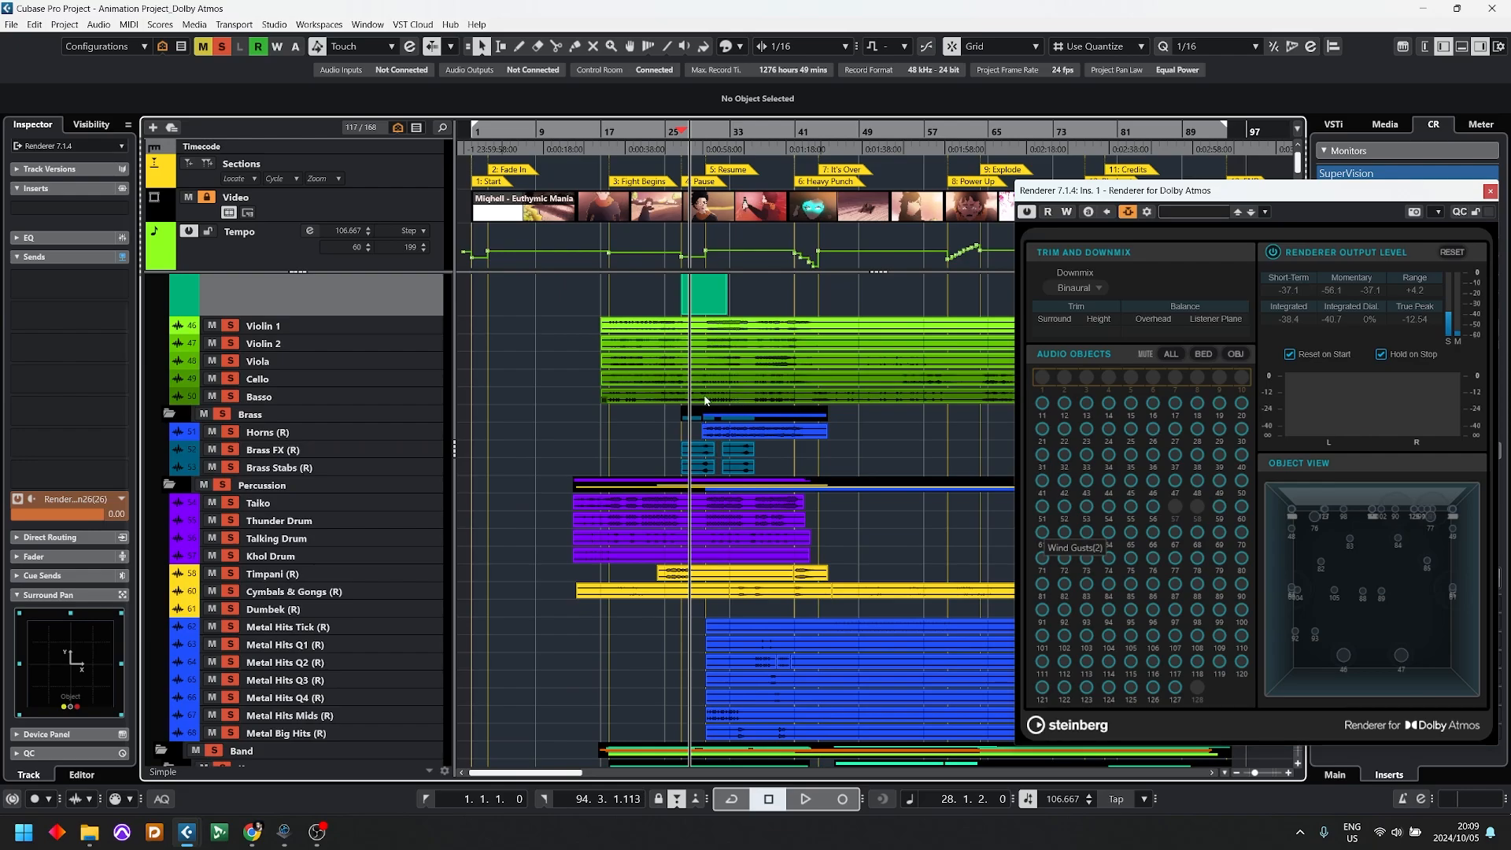
Step: Place the playback cursor around bar 13, ahead of the Fight Begins section, and play the soloed music
{"action": "left_click_drag", "start_coordinate": [588, 131], "coordinate": [586, 165]}
{"action": "scroll", "coordinate": [575, 221], "scroll_direction": "down", "scroll_amount": 12}
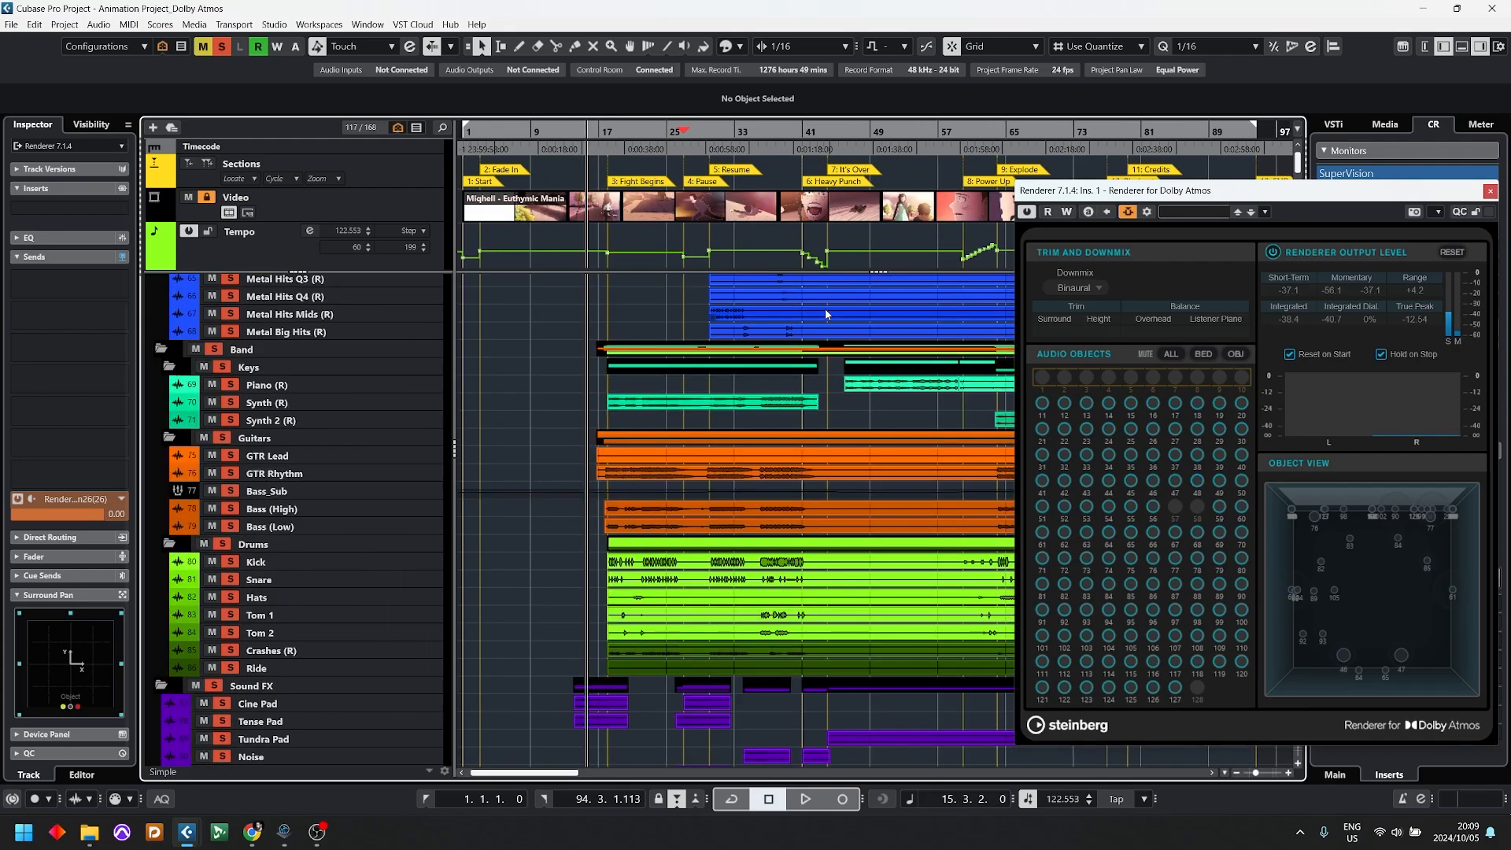
{"action": "scroll", "coordinate": [562, 261], "scroll_direction": "up", "scroll_amount": 10}
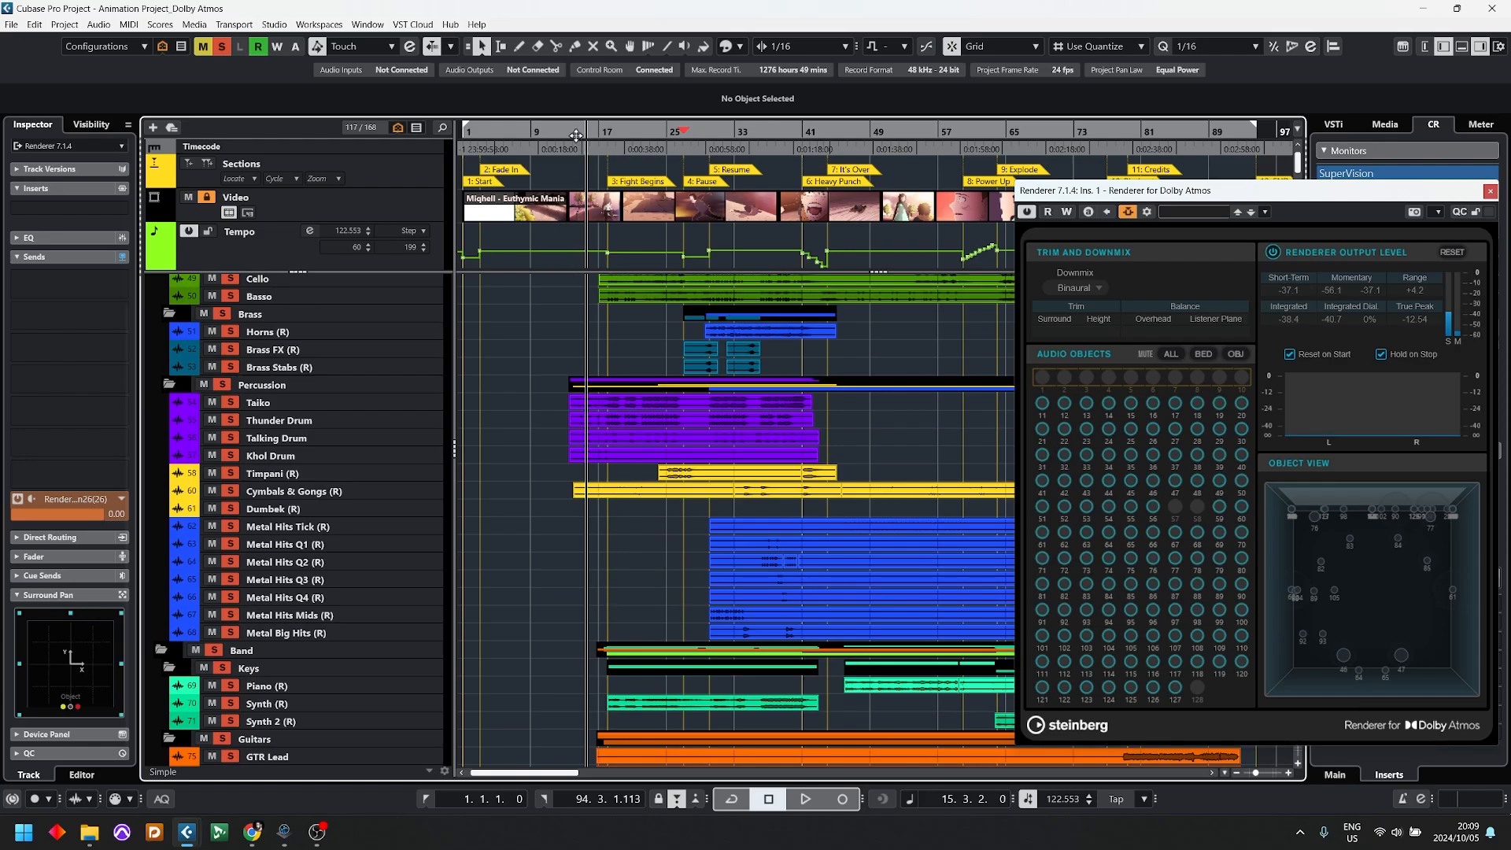
{"action": "left_click_drag", "start_coordinate": [576, 135], "coordinate": [569, 130]}
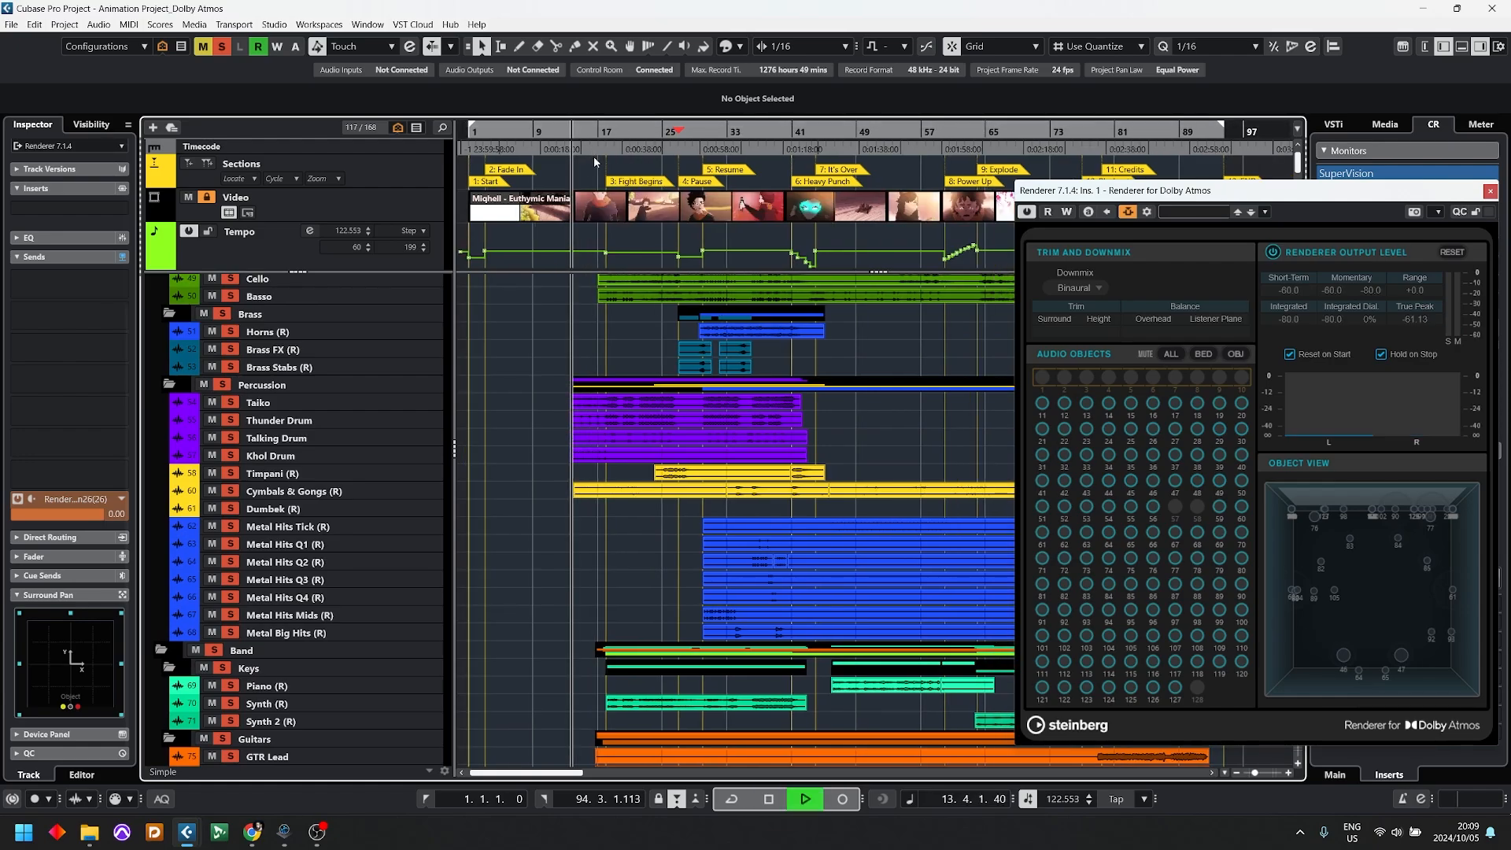
Step: Open the Video Player, reposition it over the project to watch the picture with the music, and close it
{"action": "key", "text": "F8"}
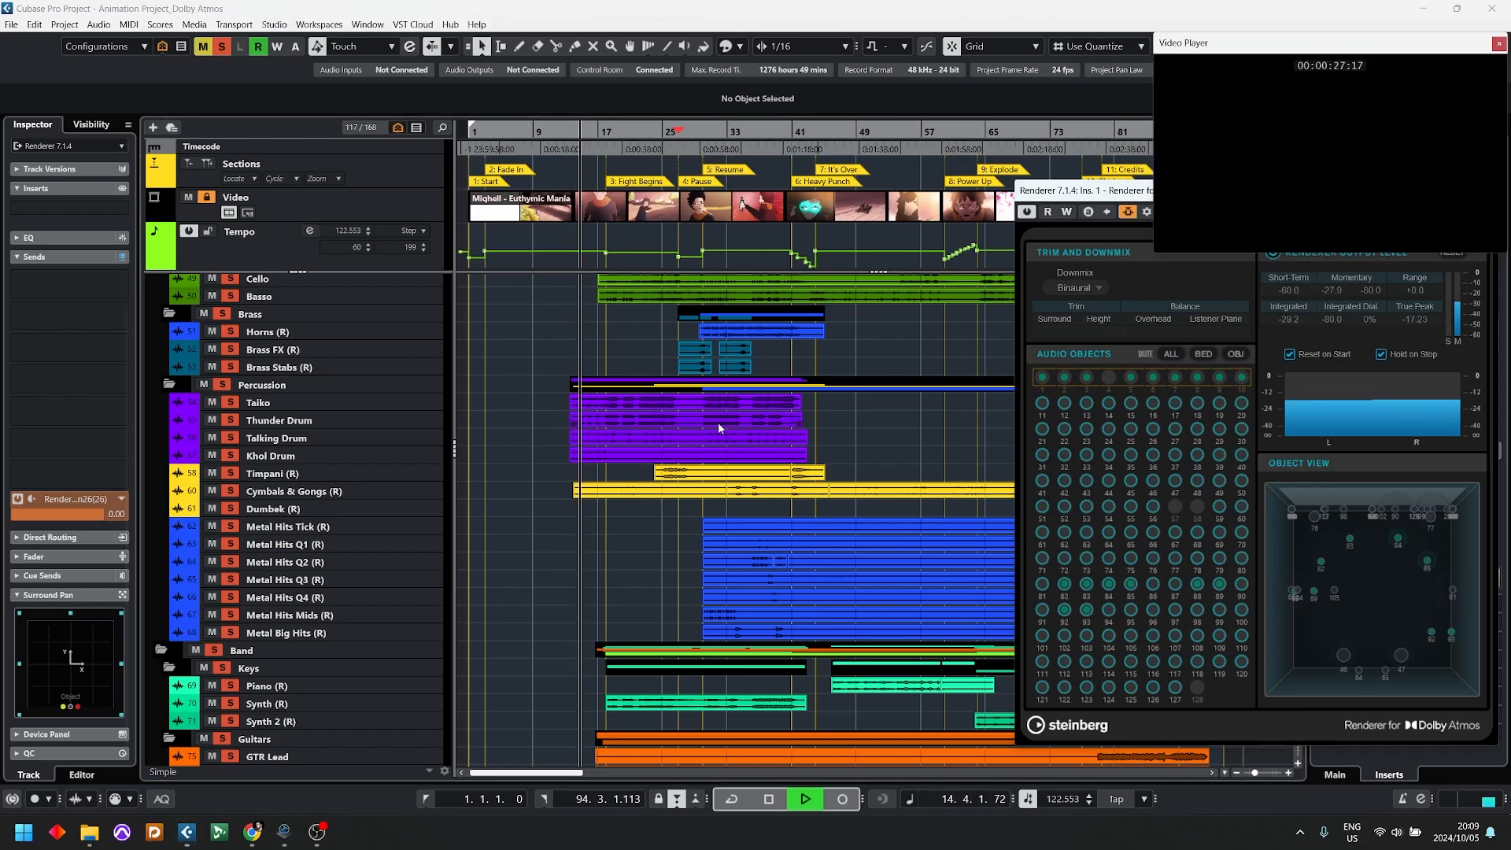
{"action": "left_click_drag", "start_coordinate": [1319, 44], "coordinate": [472, 189]}
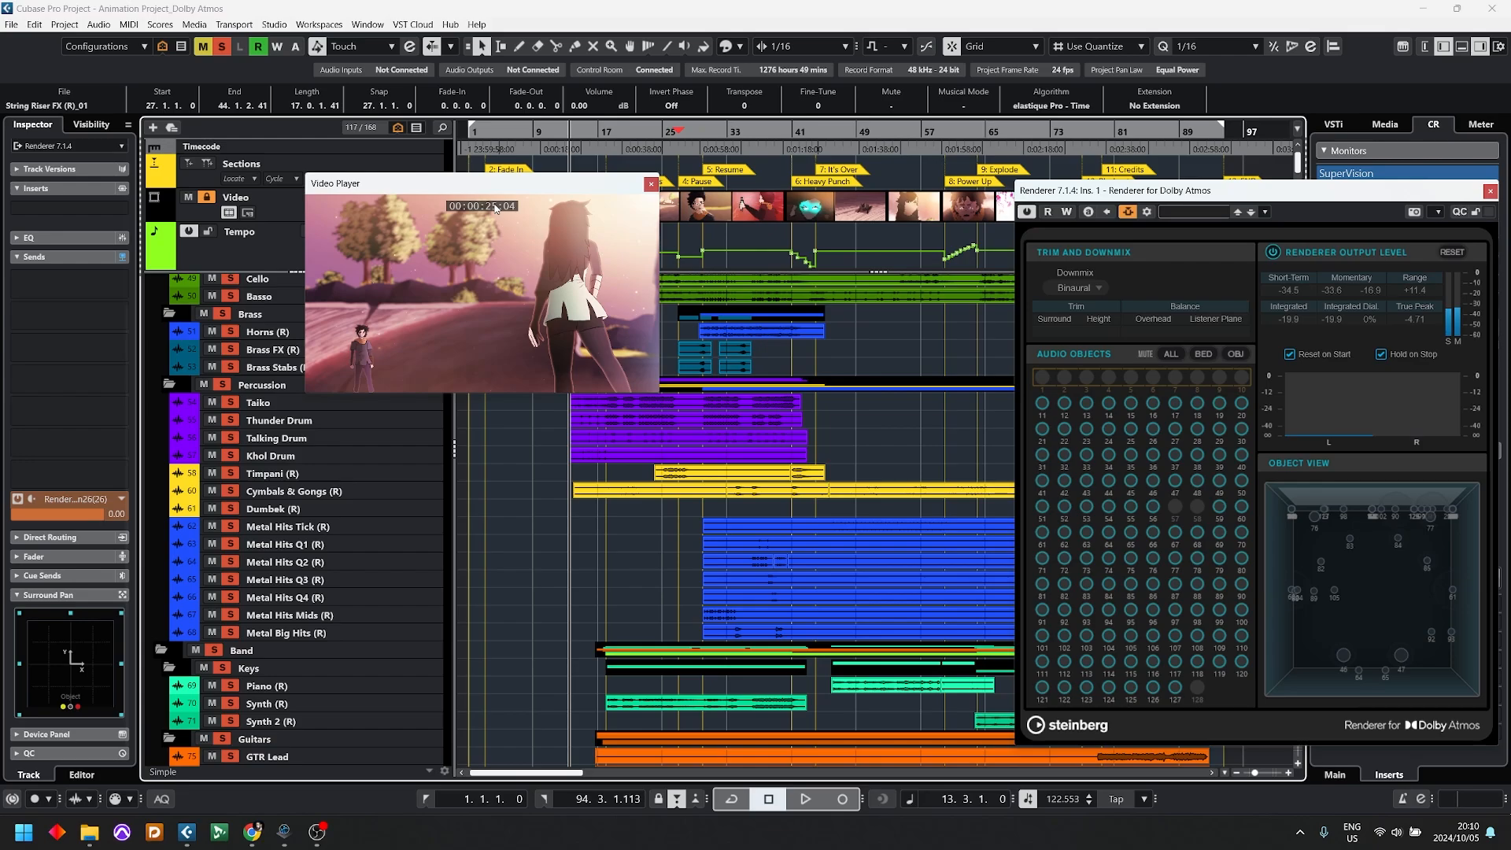
{"action": "left_click_drag", "start_coordinate": [488, 191], "coordinate": [643, 463]}
{"action": "left_click", "coordinate": [805, 456]}
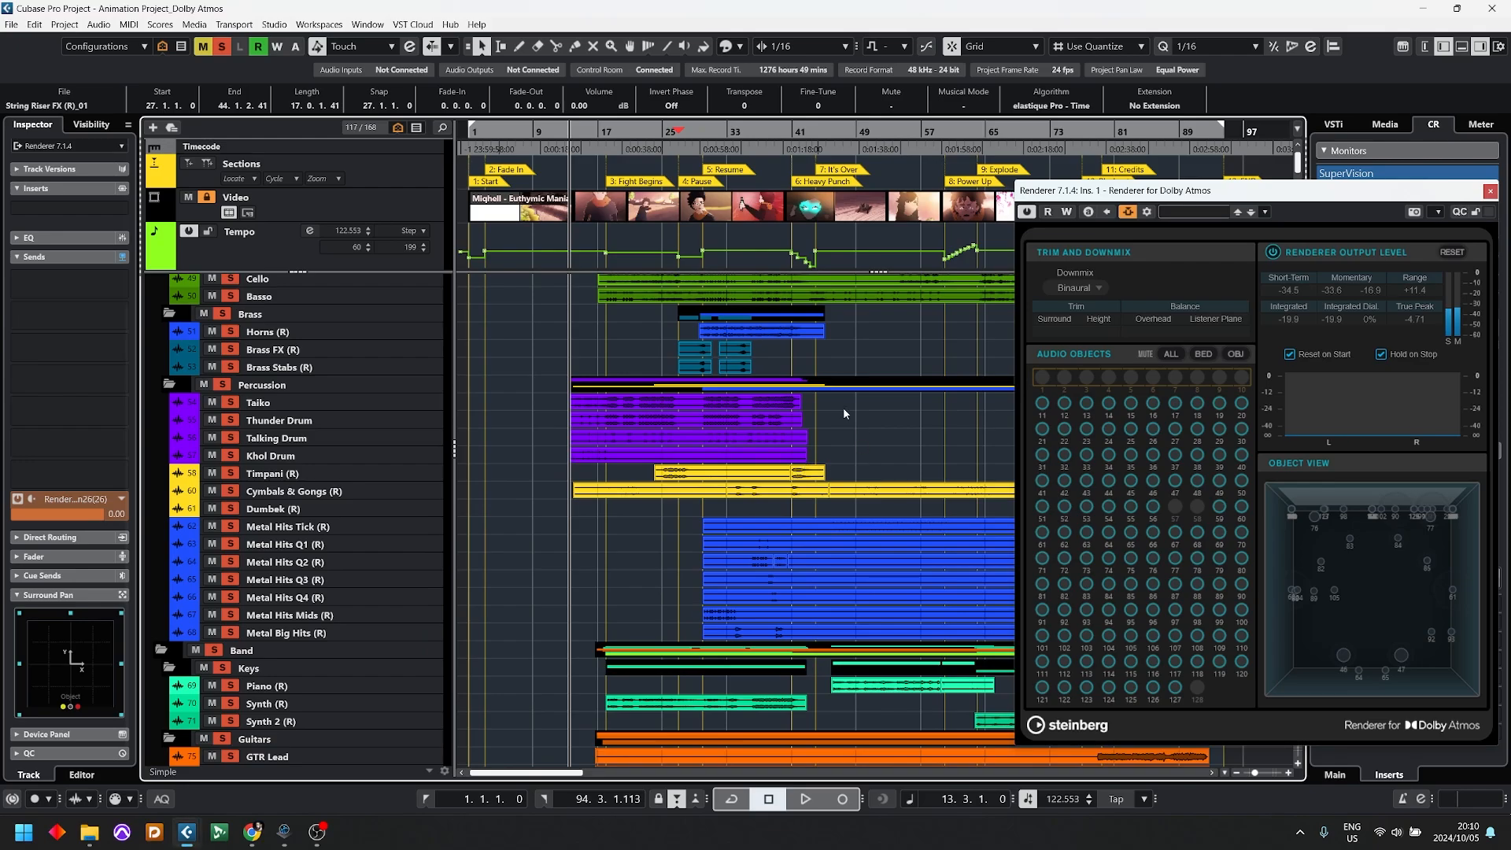
{"action": "scroll", "coordinate": [843, 408], "scroll_direction": "up", "scroll_amount": 5}
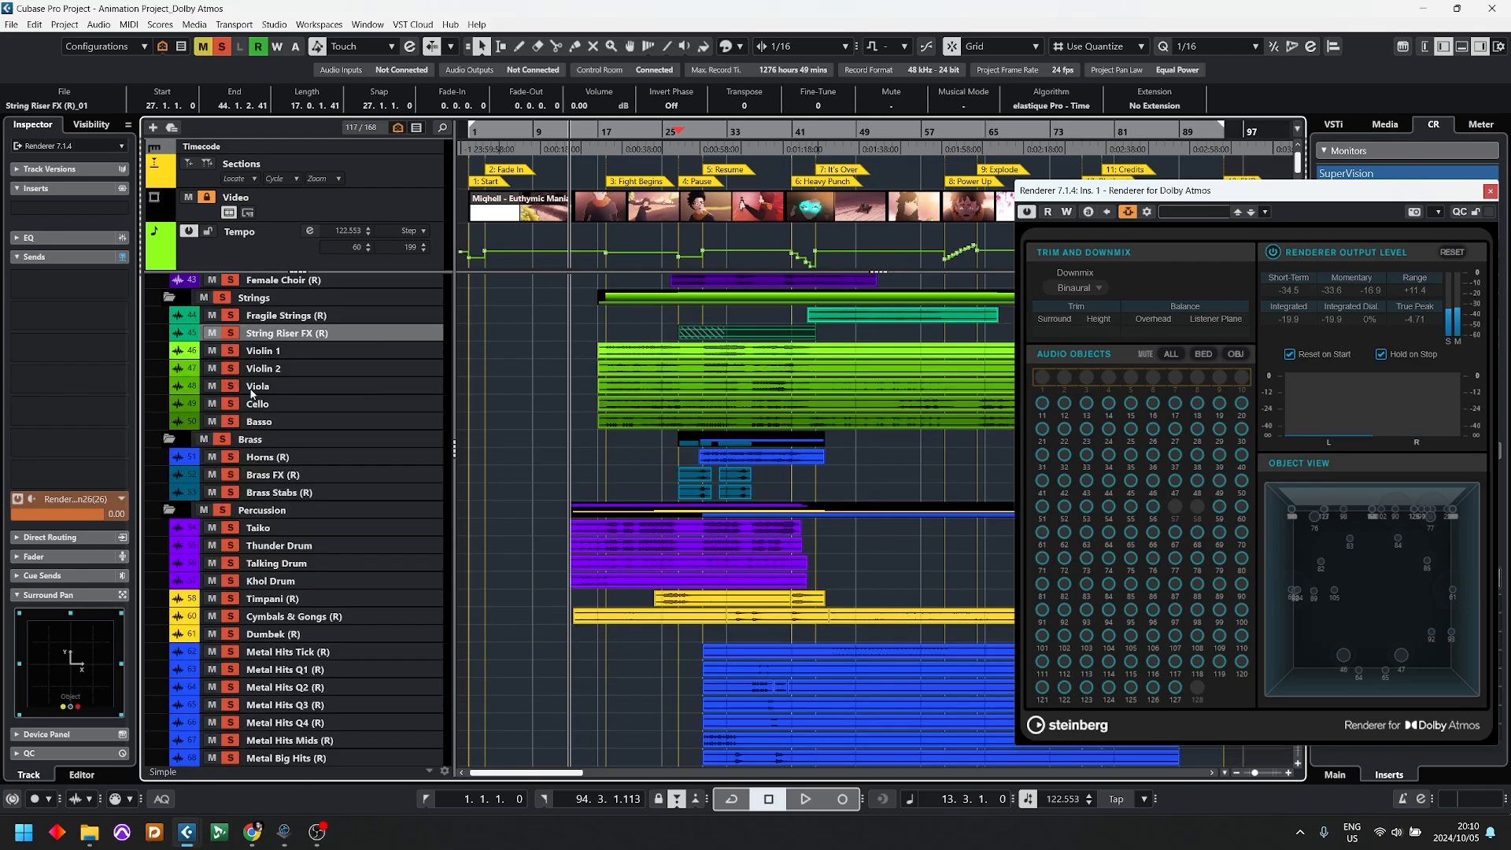
Step: Solo the ATMOS folder in place of the Music folder
{"action": "scroll", "coordinate": [252, 393], "scroll_direction": "up", "scroll_amount": 10}
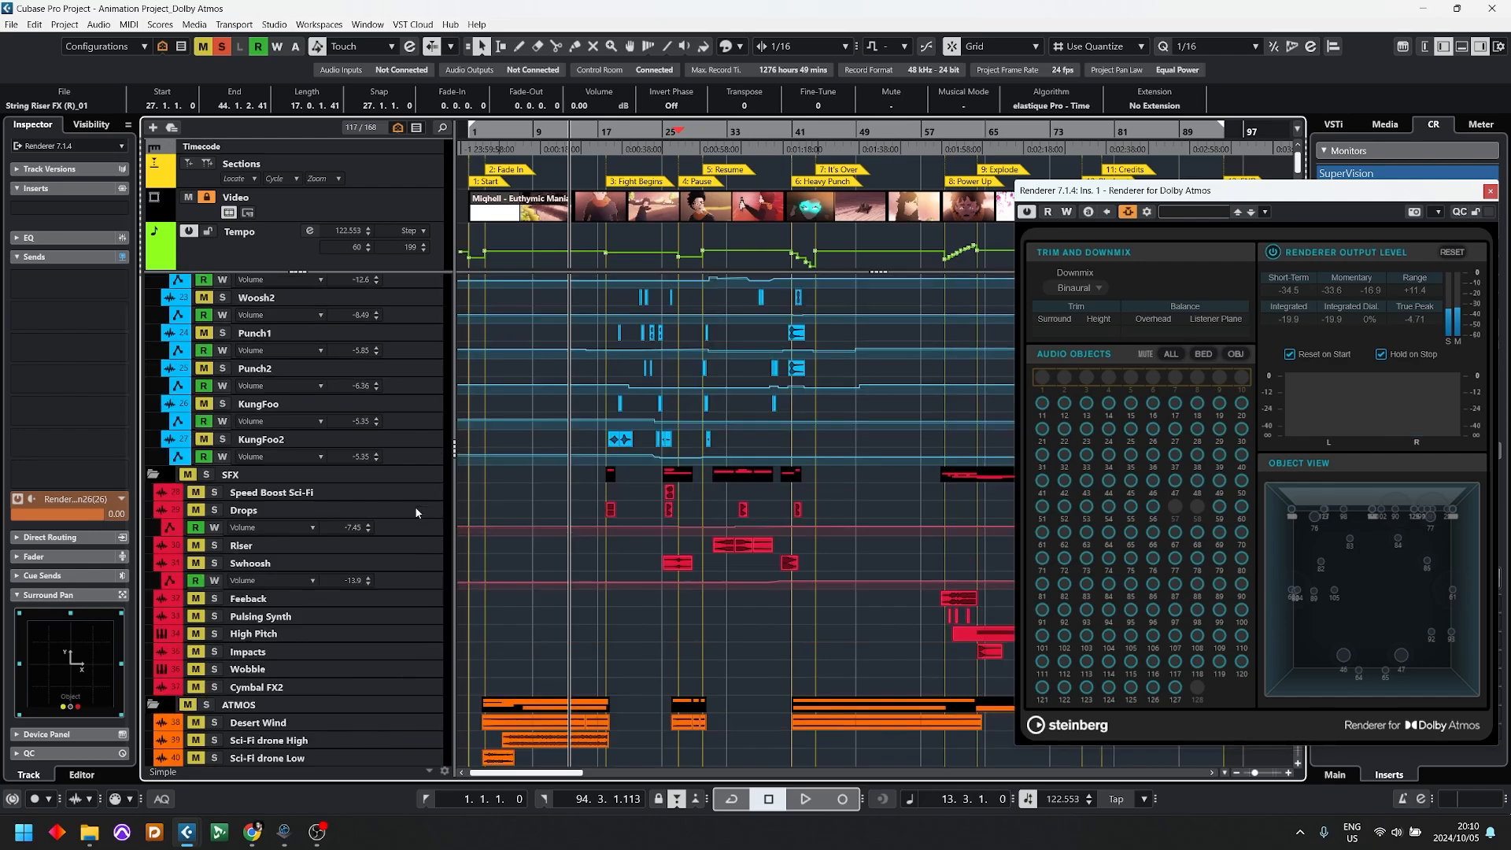
{"action": "scroll", "coordinate": [369, 512], "scroll_direction": "up", "scroll_amount": 5}
{"action": "scroll", "coordinate": [288, 386], "scroll_direction": "up", "scroll_amount": 3}
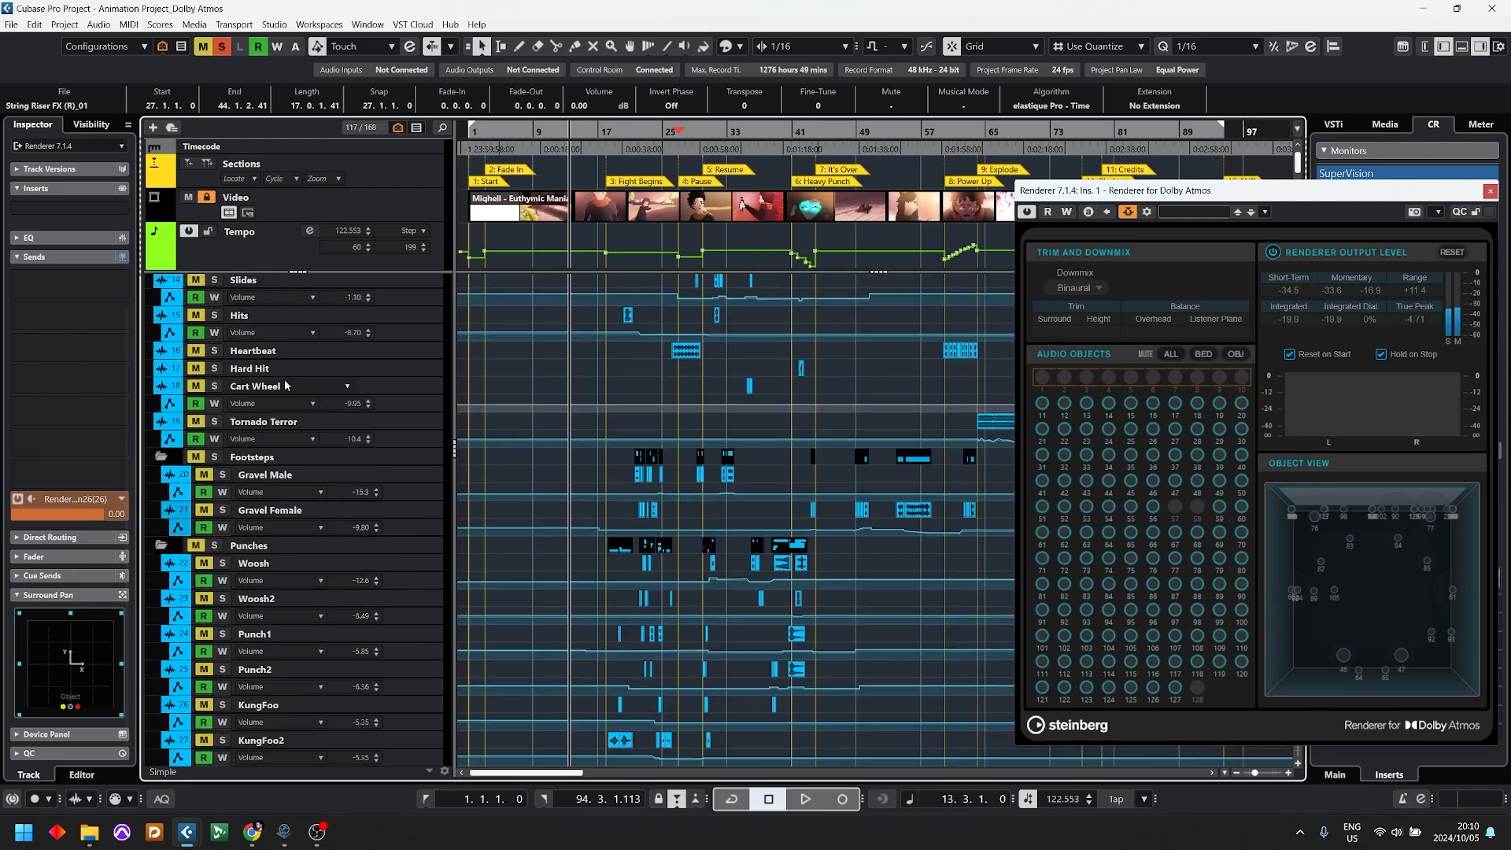
{"action": "scroll", "coordinate": [286, 385], "scroll_direction": "up", "scroll_amount": 5}
{"action": "scroll", "coordinate": [344, 465], "scroll_direction": "down", "scroll_amount": 12}
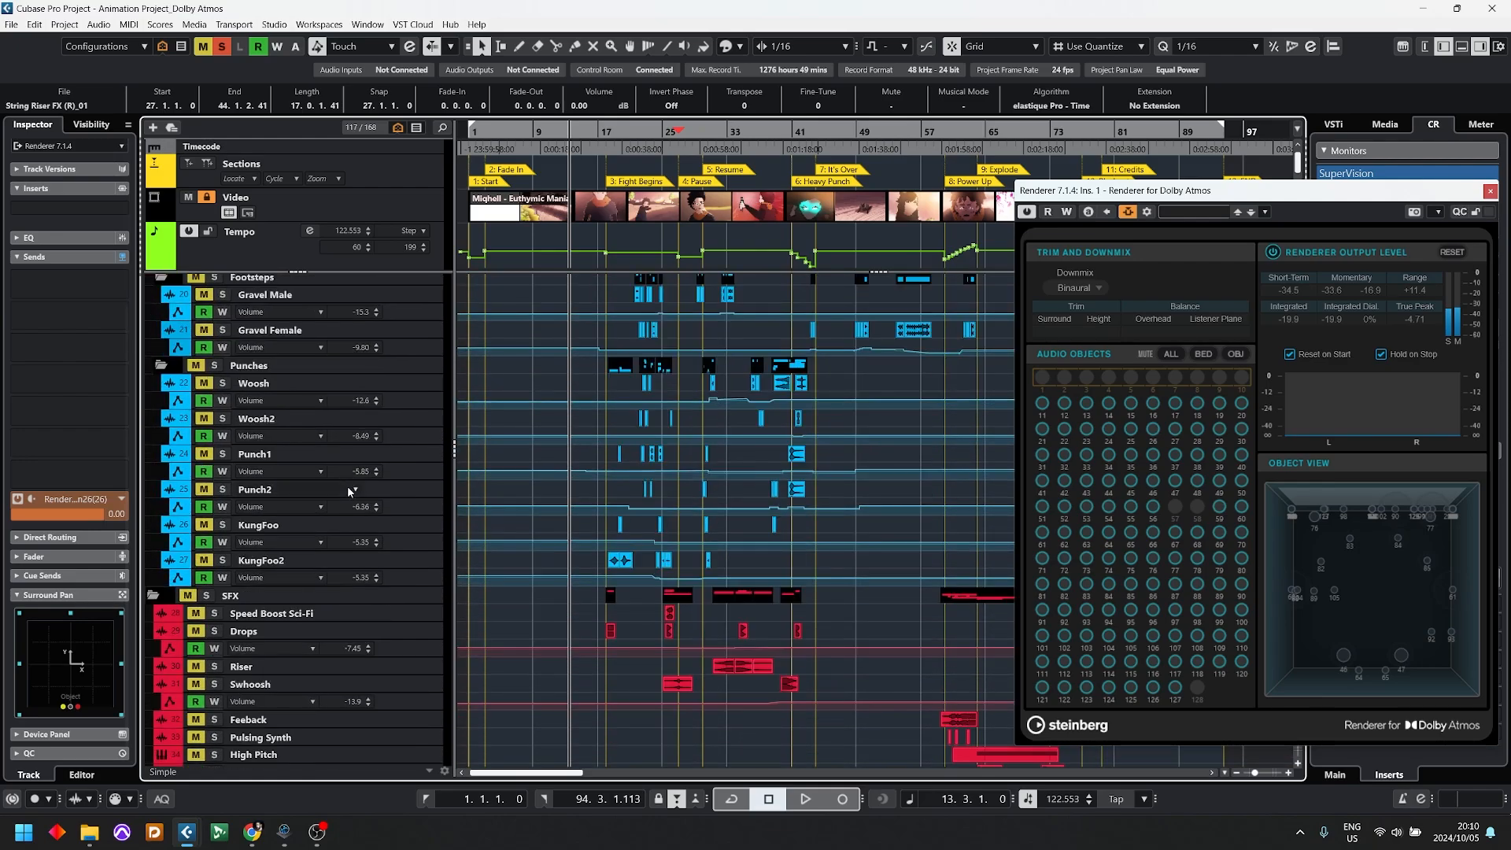
{"action": "scroll", "coordinate": [348, 491], "scroll_direction": "up", "scroll_amount": 5}
{"action": "scroll", "coordinate": [318, 491], "scroll_direction": "down", "scroll_amount": 8}
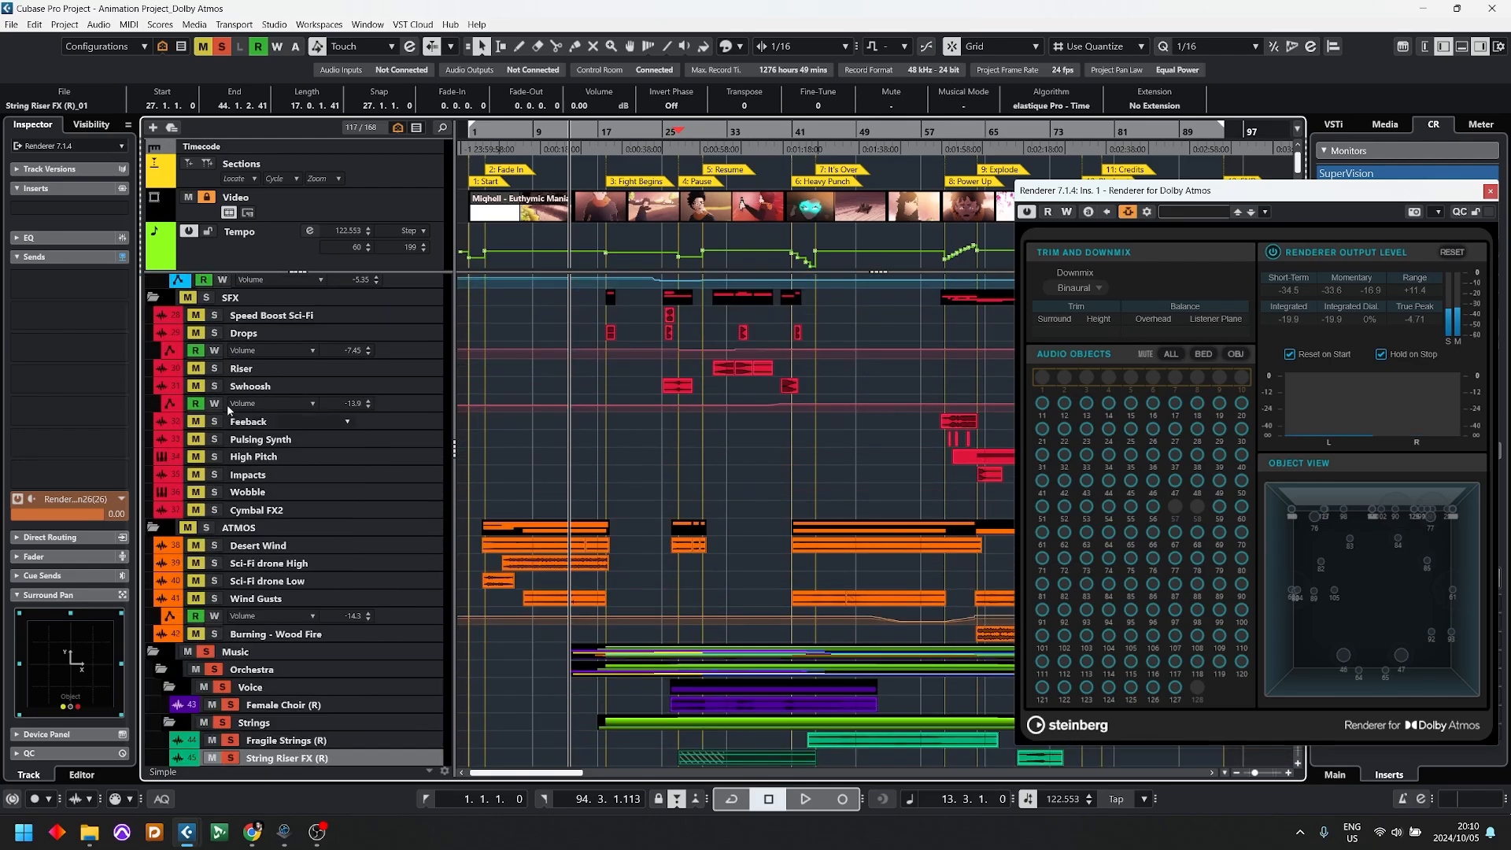
{"action": "left_click", "coordinate": [208, 529], "text": "ctrl"}
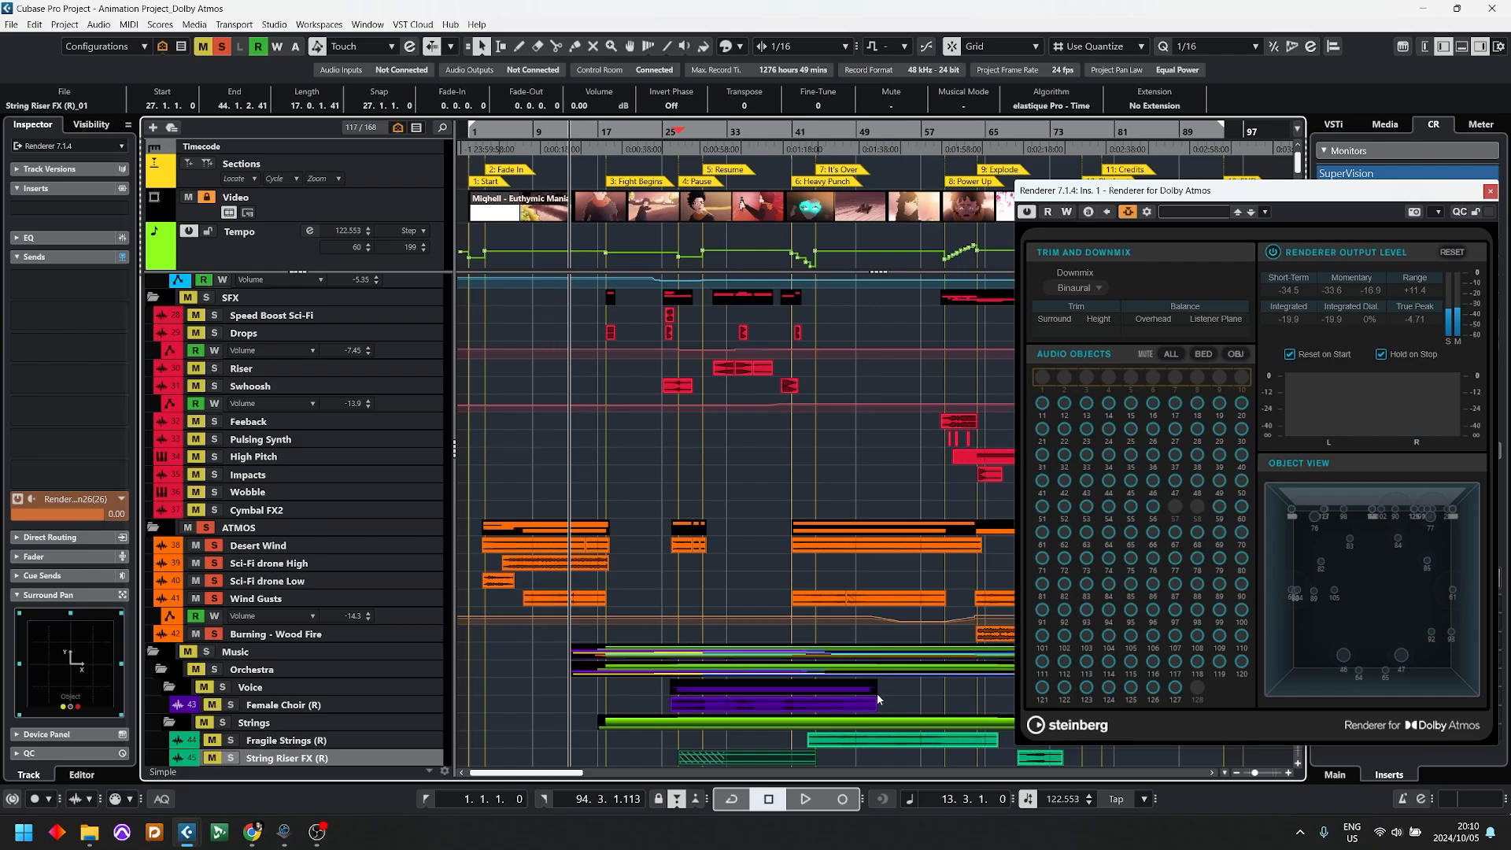
Step: Open the Video Player, set it to Half Size, and position it clear of the track names
{"action": "key", "text": "F8"}
{"action": "right_click", "coordinate": [633, 571]}
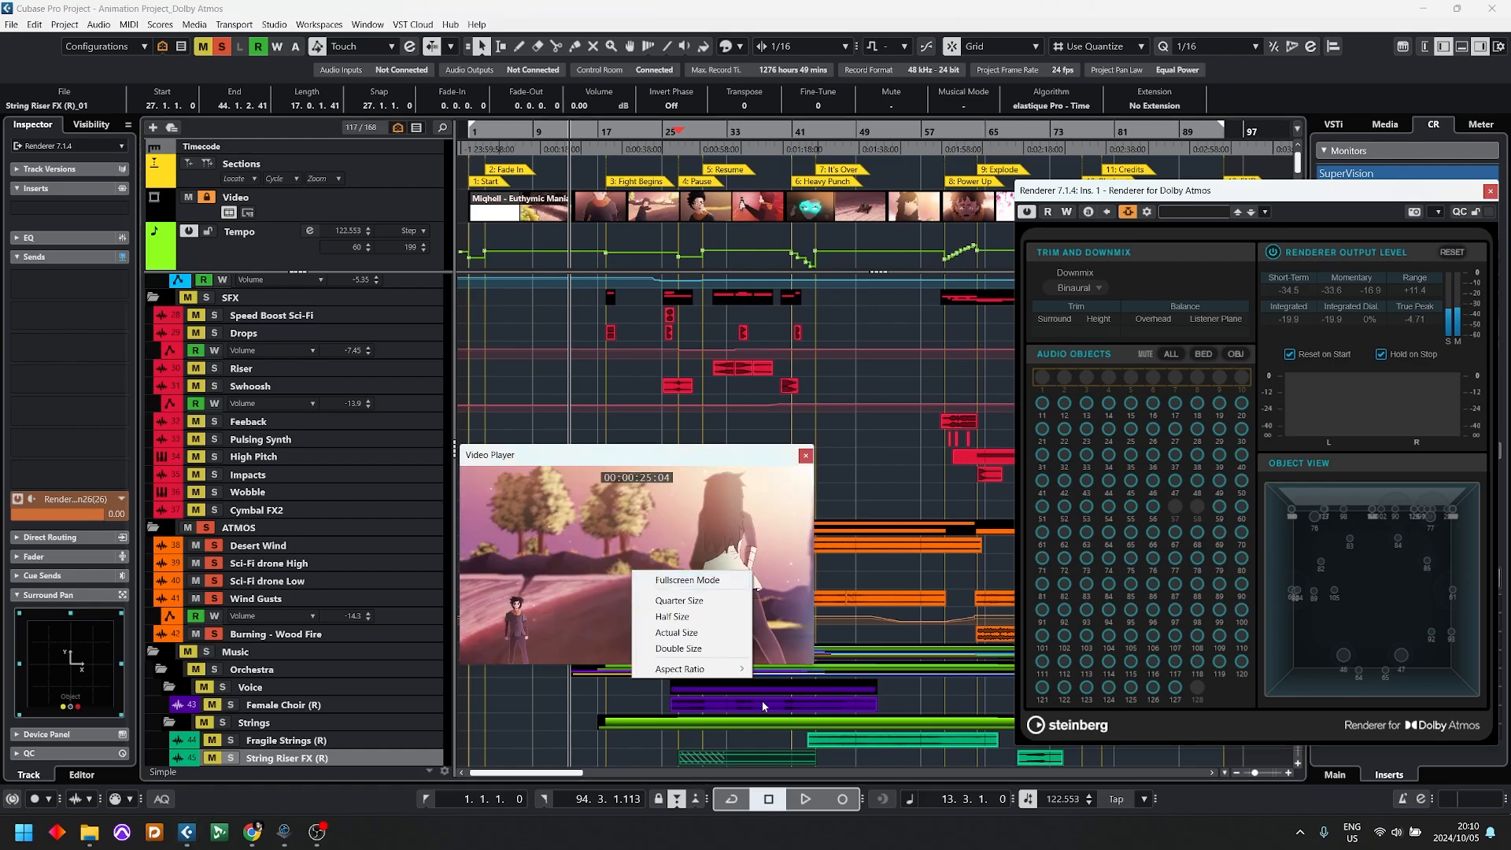
{"action": "left_click", "coordinate": [672, 616]}
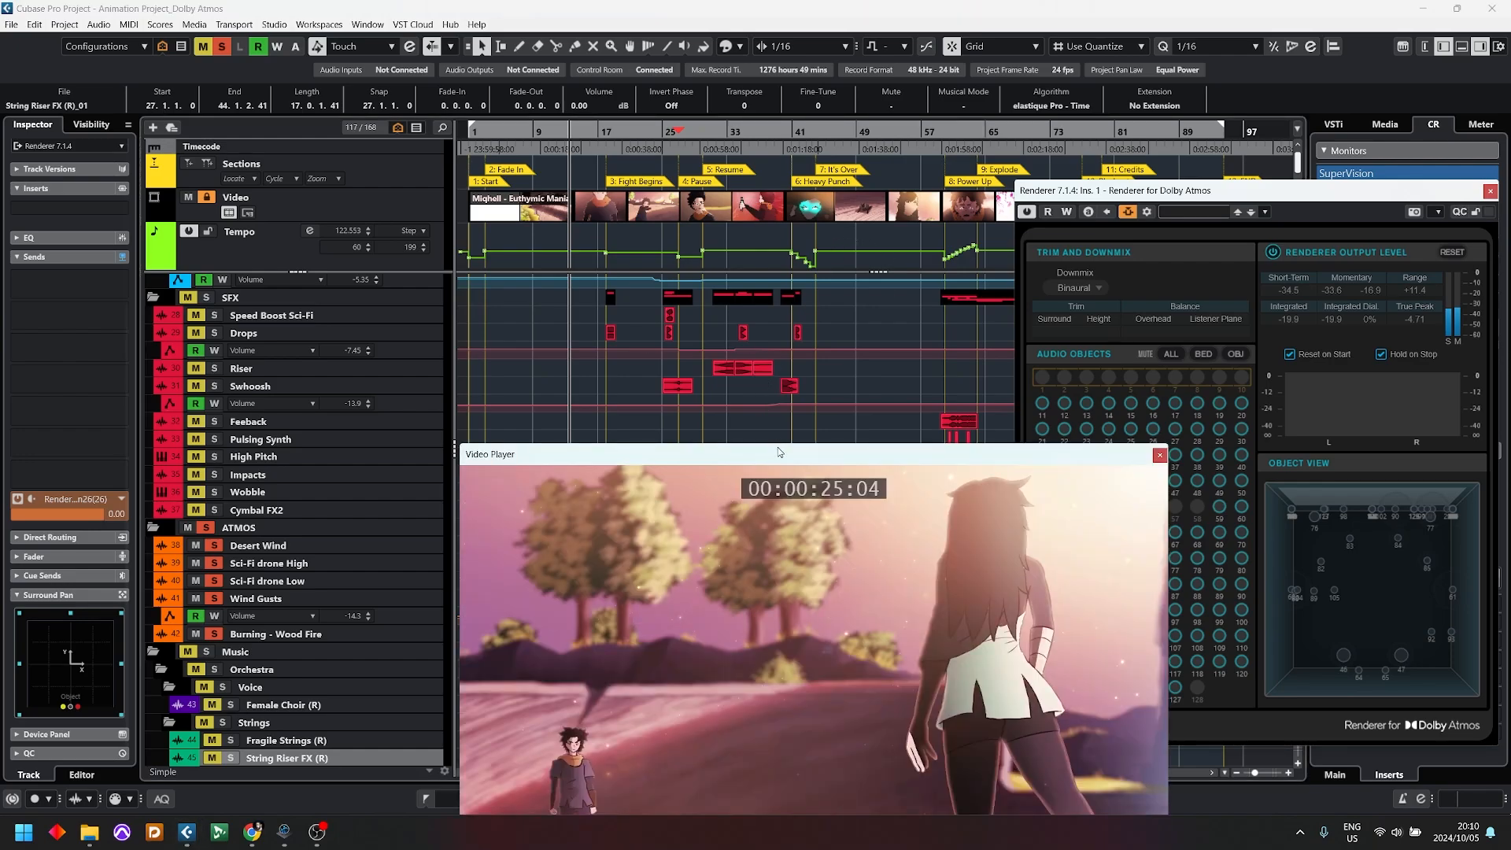
{"action": "left_click_drag", "start_coordinate": [778, 450], "coordinate": [626, 155]}
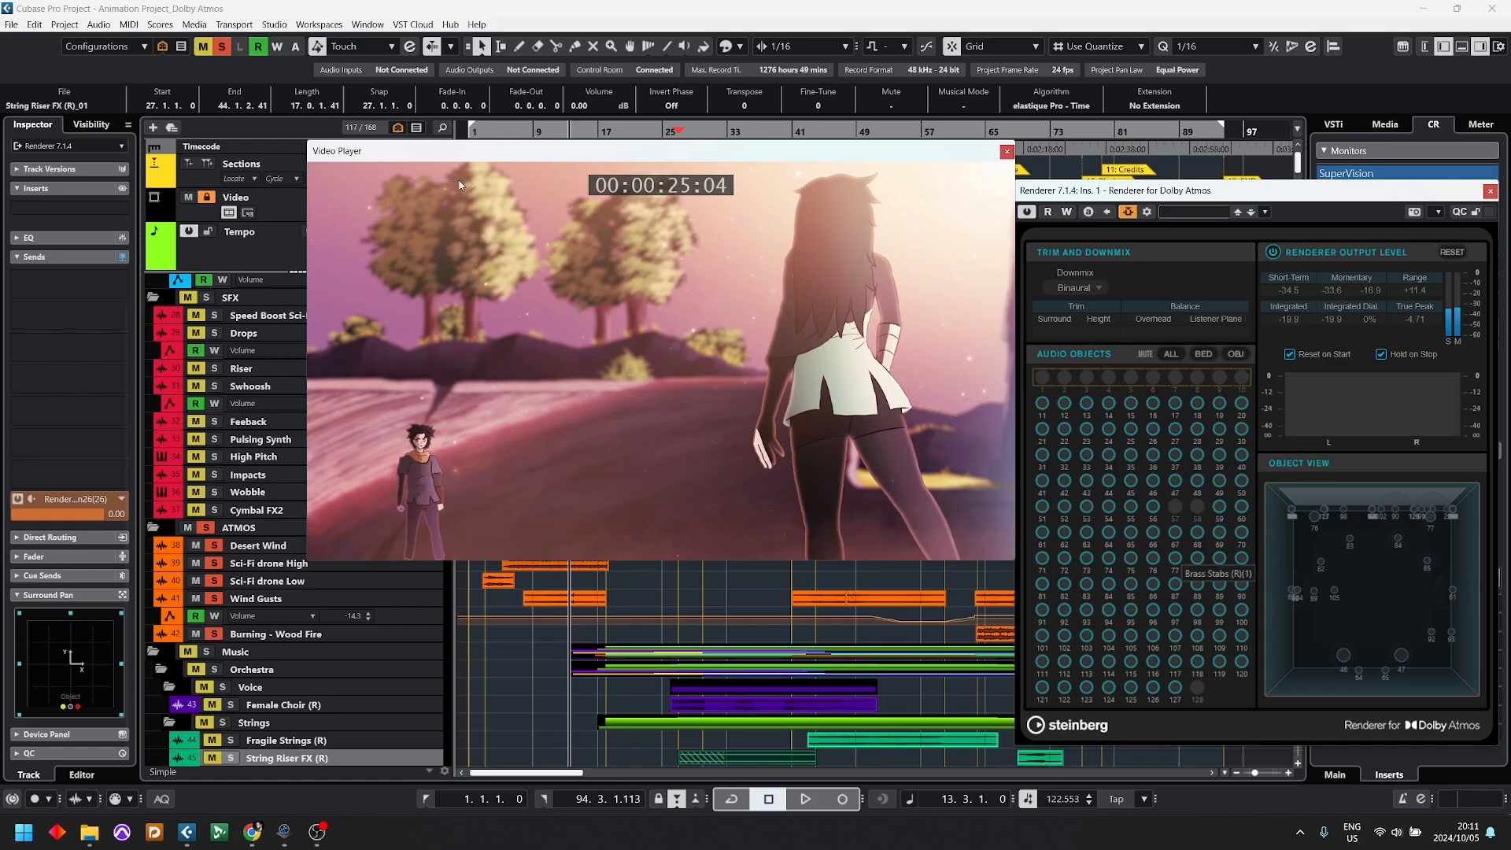
{"action": "left_click_drag", "start_coordinate": [564, 156], "coordinate": [880, 142]}
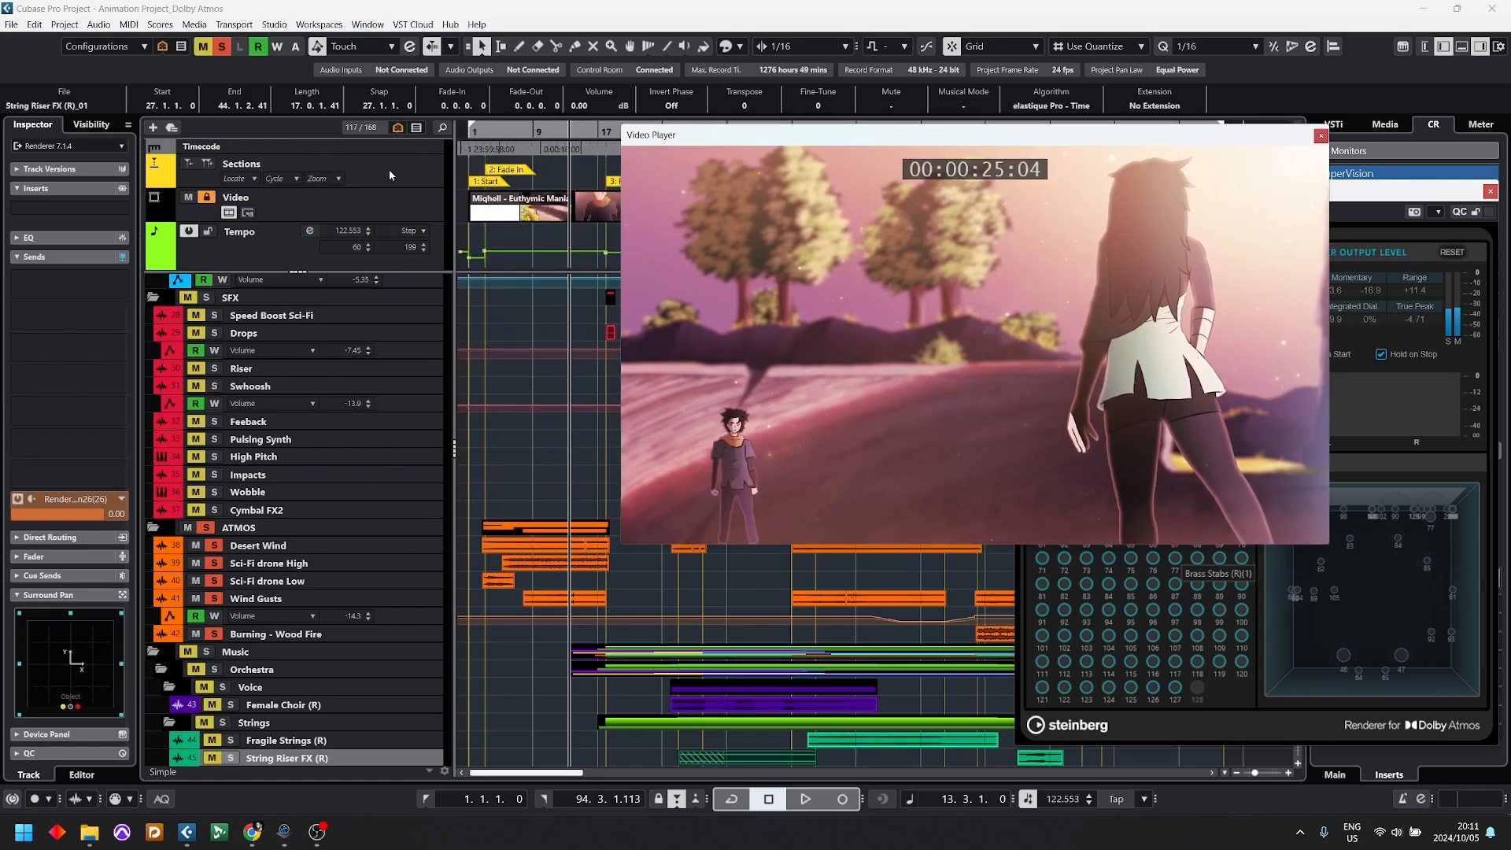
Step: Play the soloed ATMOS tracks with the picture from around bar 7, keeping the renderer's object view uncovered, and stop
{"action": "double_click", "coordinate": [524, 144]}
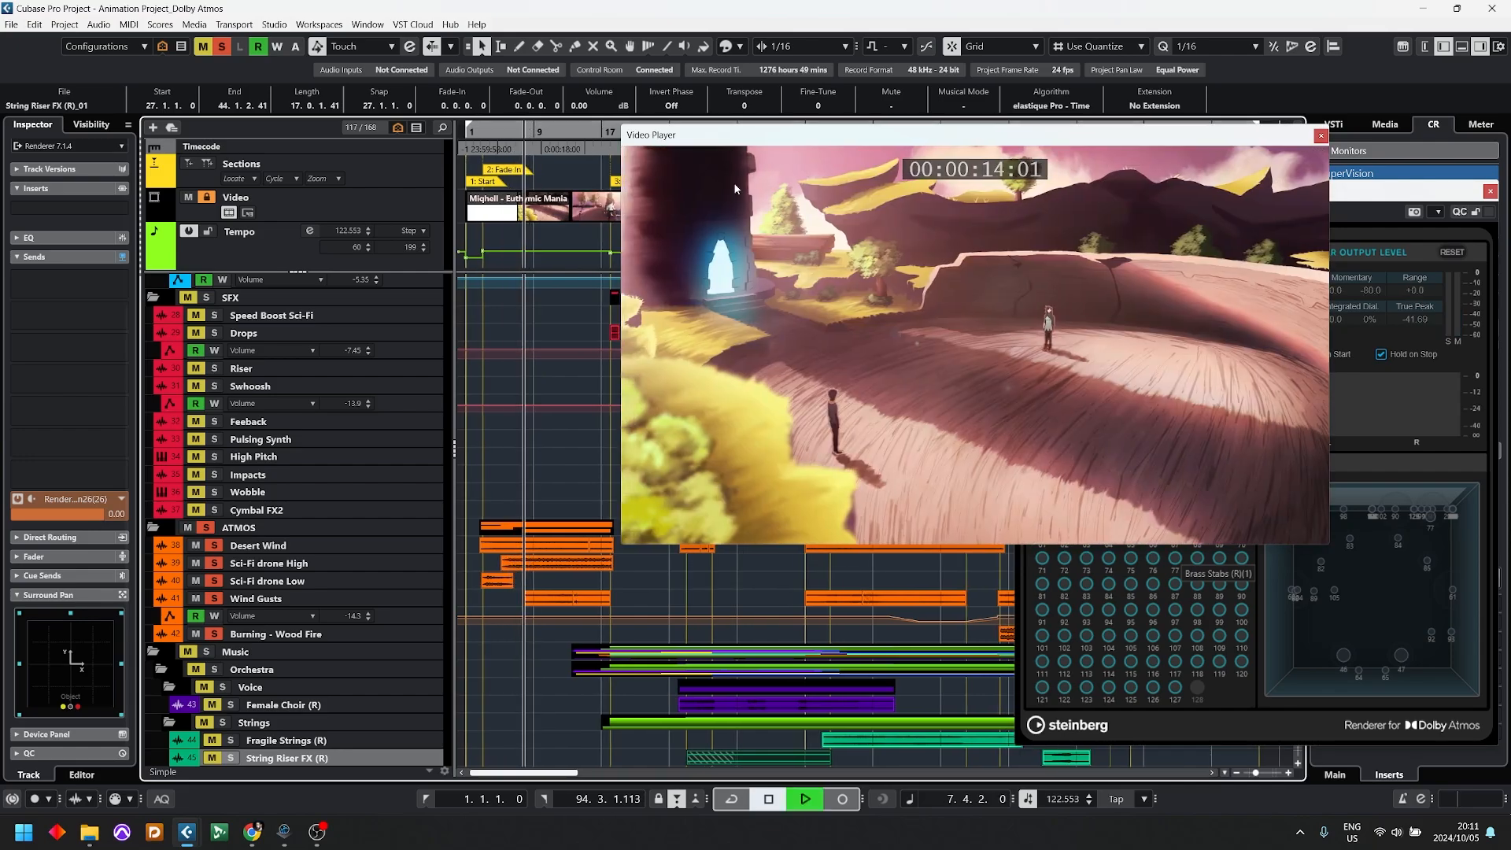
{"action": "left_click_drag", "start_coordinate": [891, 129], "coordinate": [558, 103]}
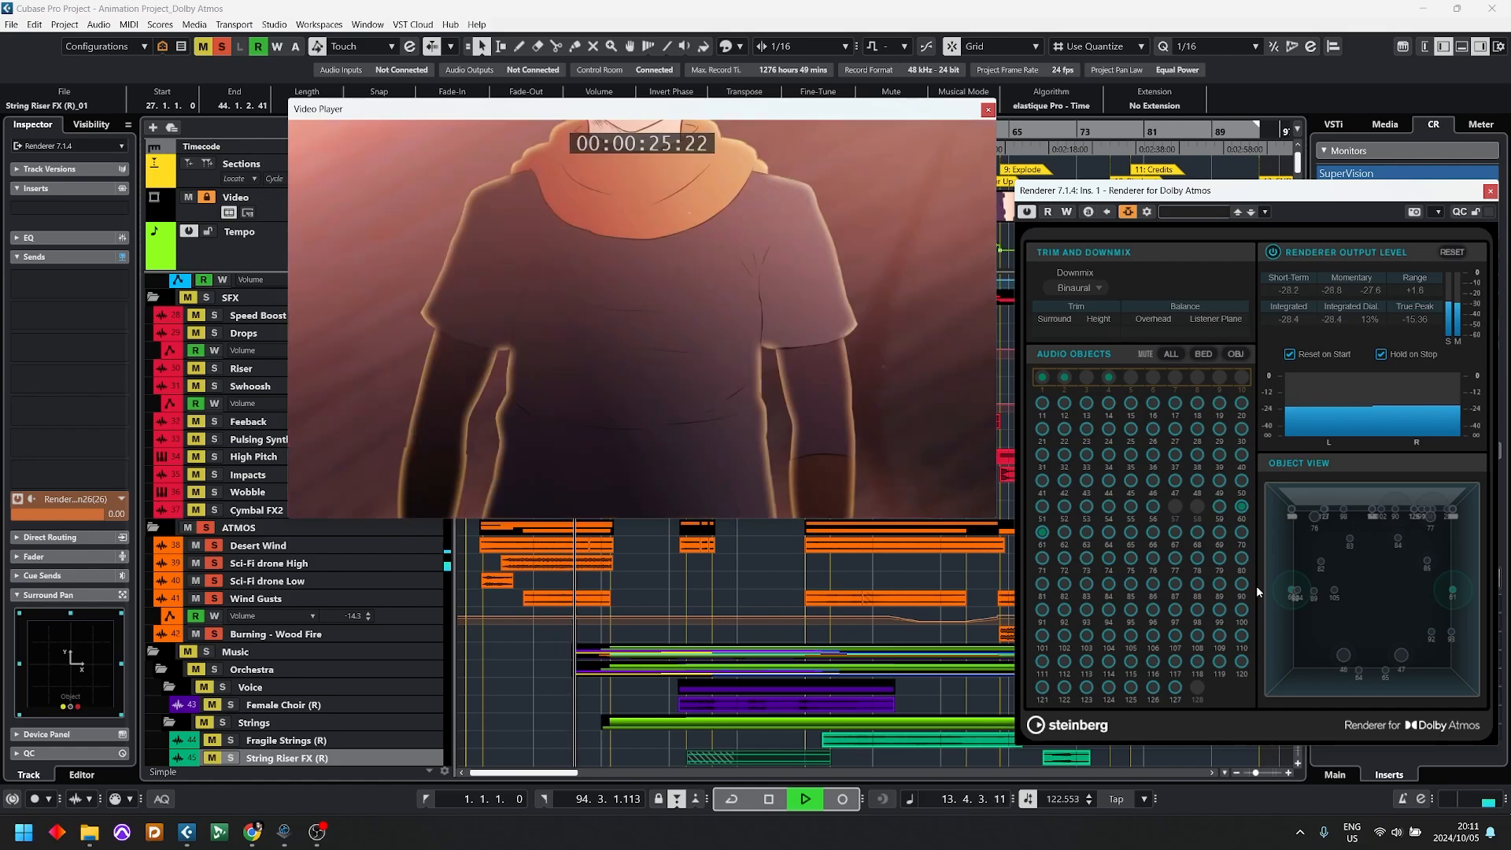
{"action": "key", "text": "space"}
Step: Close the Video Player and the Renderer for Dolby Atmos windows
{"action": "left_click_drag", "start_coordinate": [896, 114], "coordinate": [819, 450]}
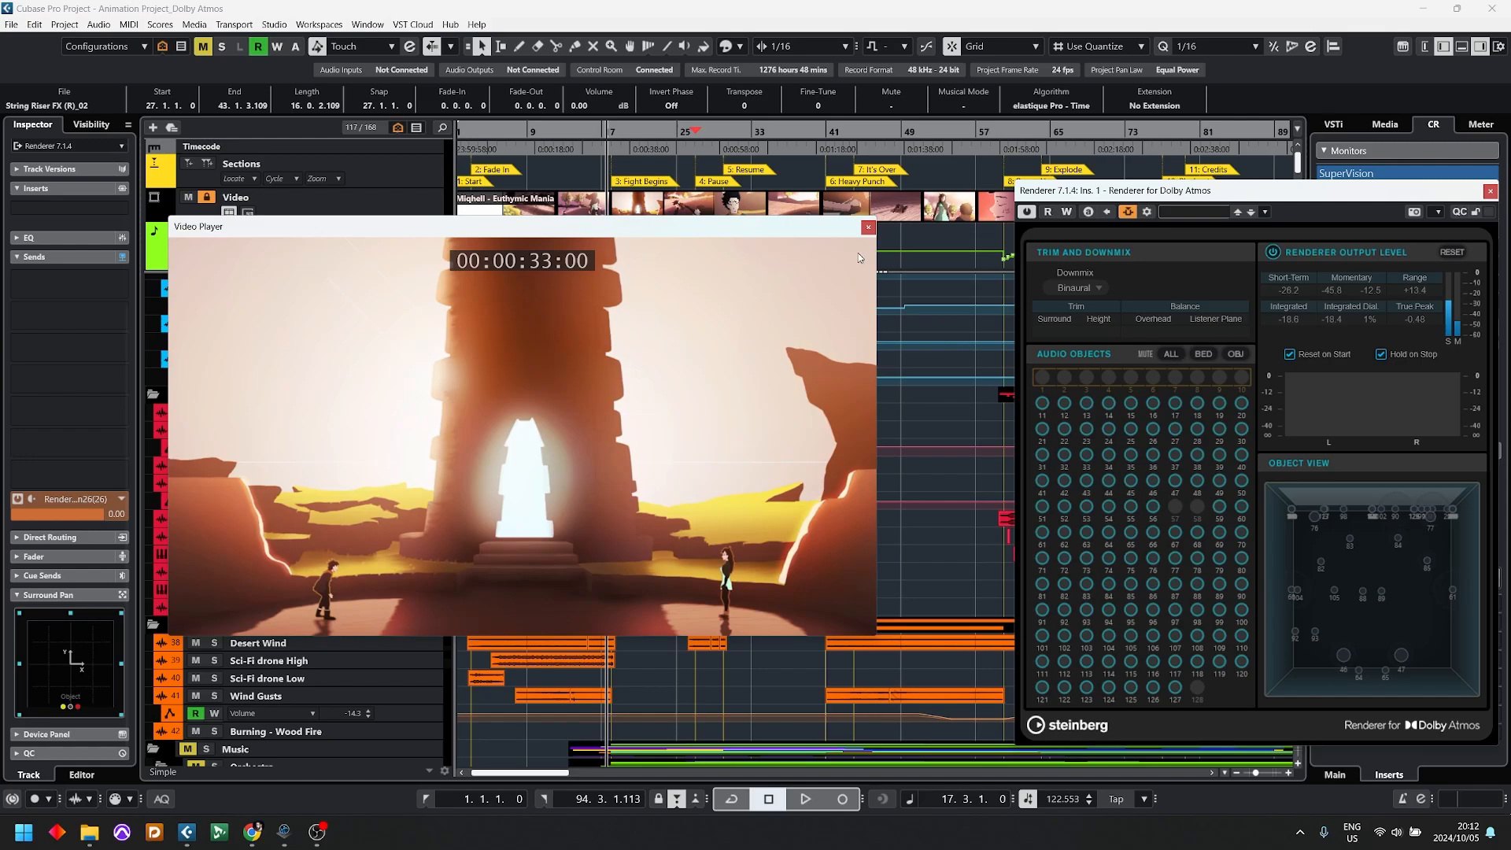
{"action": "left_click", "coordinate": [869, 227]}
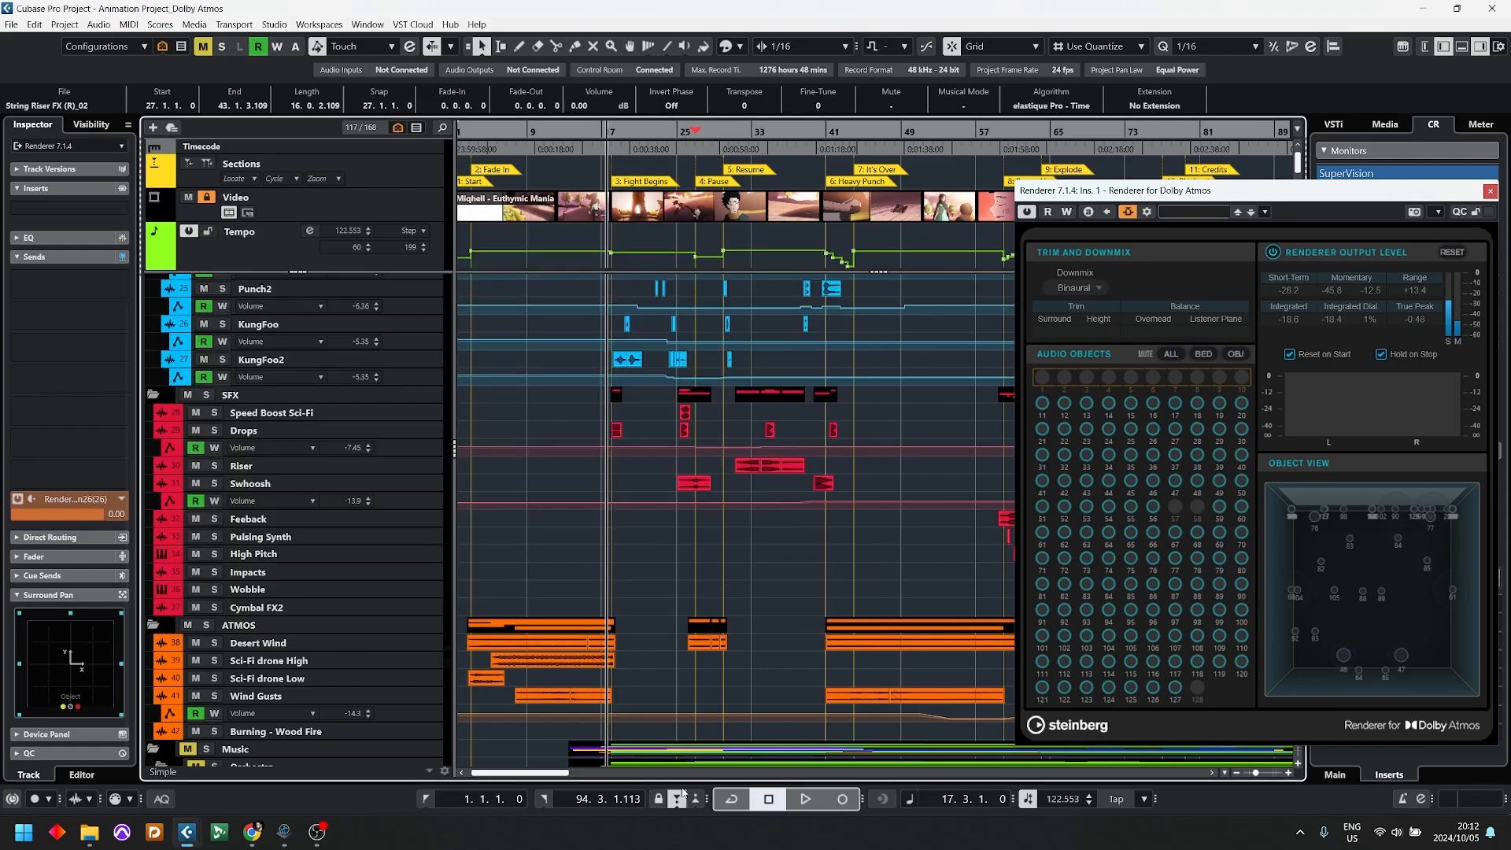
{"action": "left_click_drag", "start_coordinate": [1287, 197], "coordinate": [952, 196]}
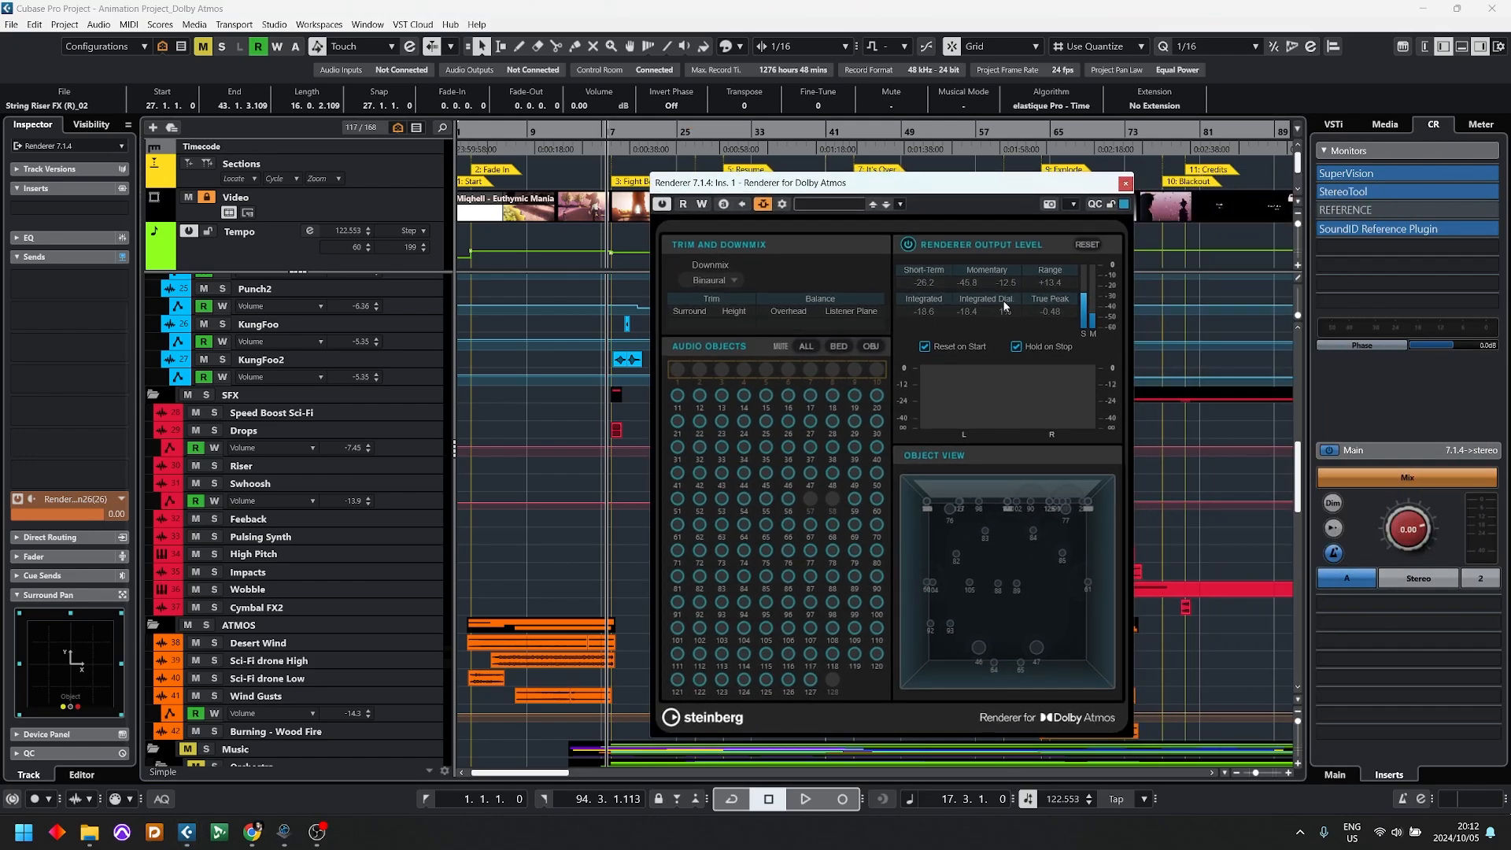
{"action": "left_click", "coordinate": [1125, 184]}
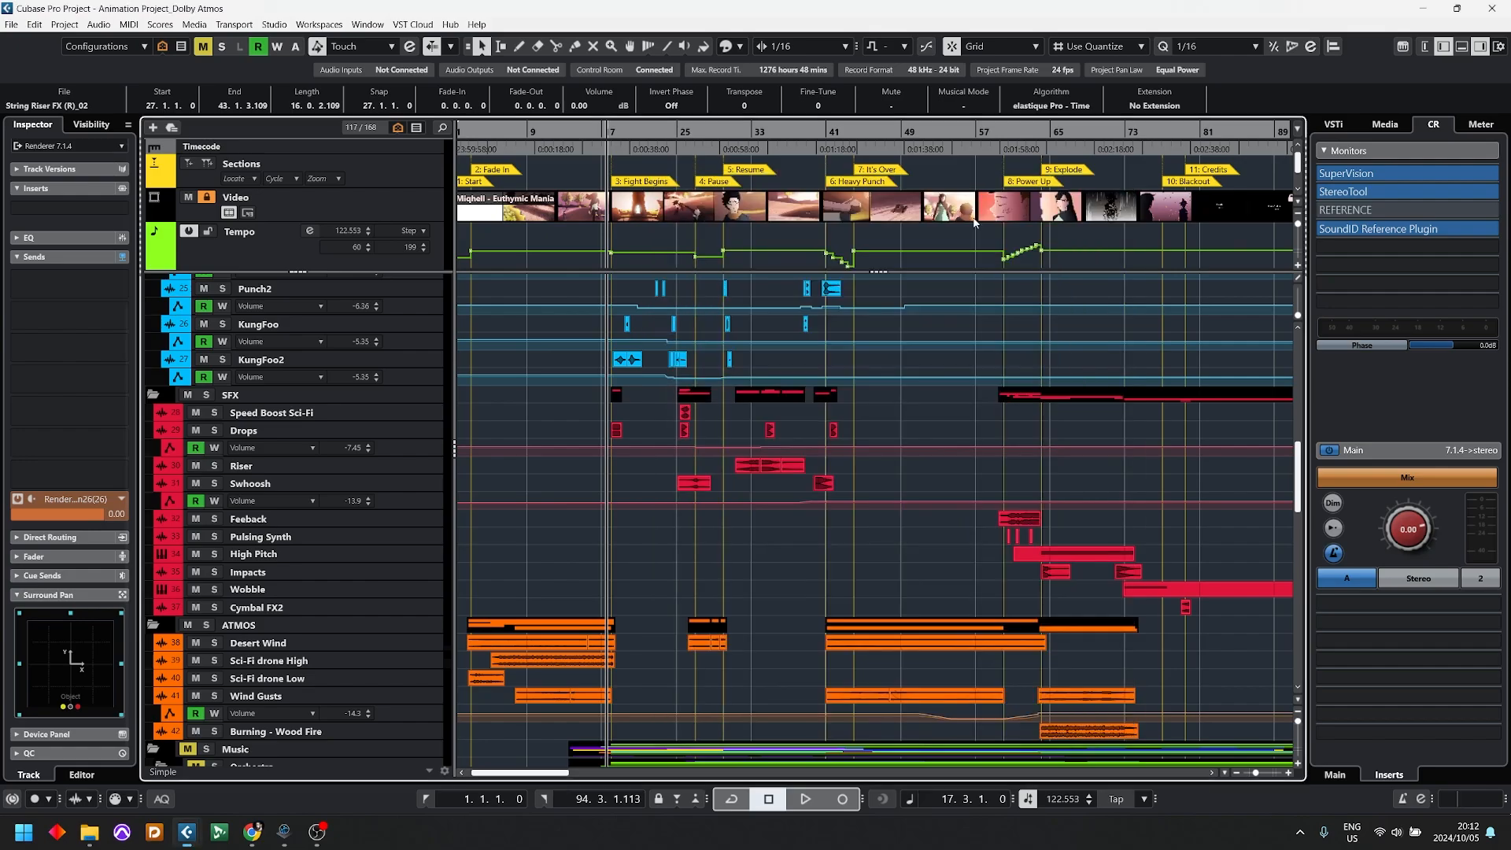
Step: Open the ADM export's authoring window and position it over the middle of the project
{"action": "left_click", "coordinate": [20, 28]}
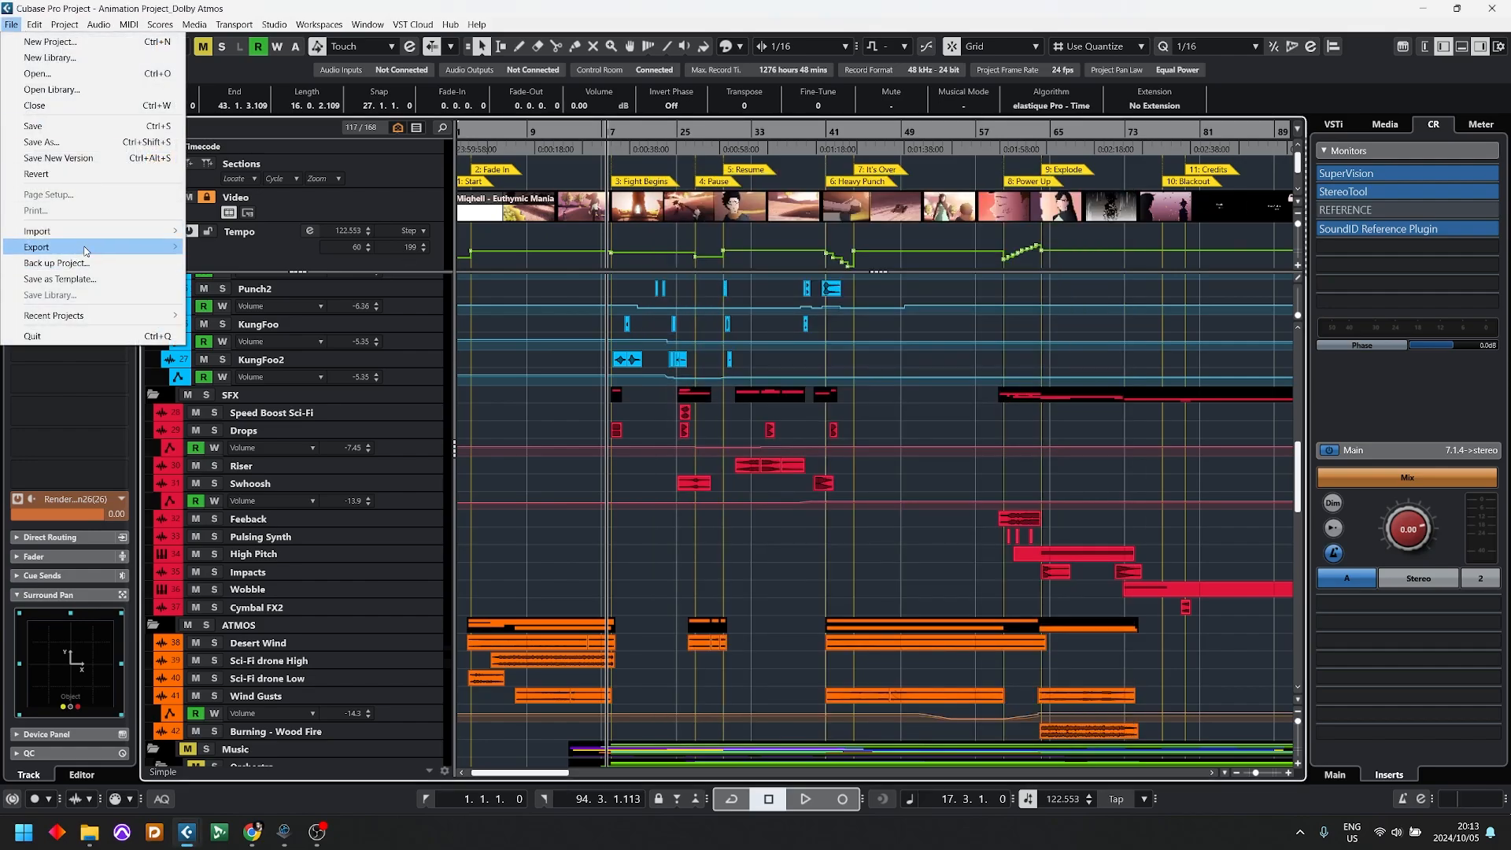
{"action": "mouse_move", "coordinate": [85, 250]}
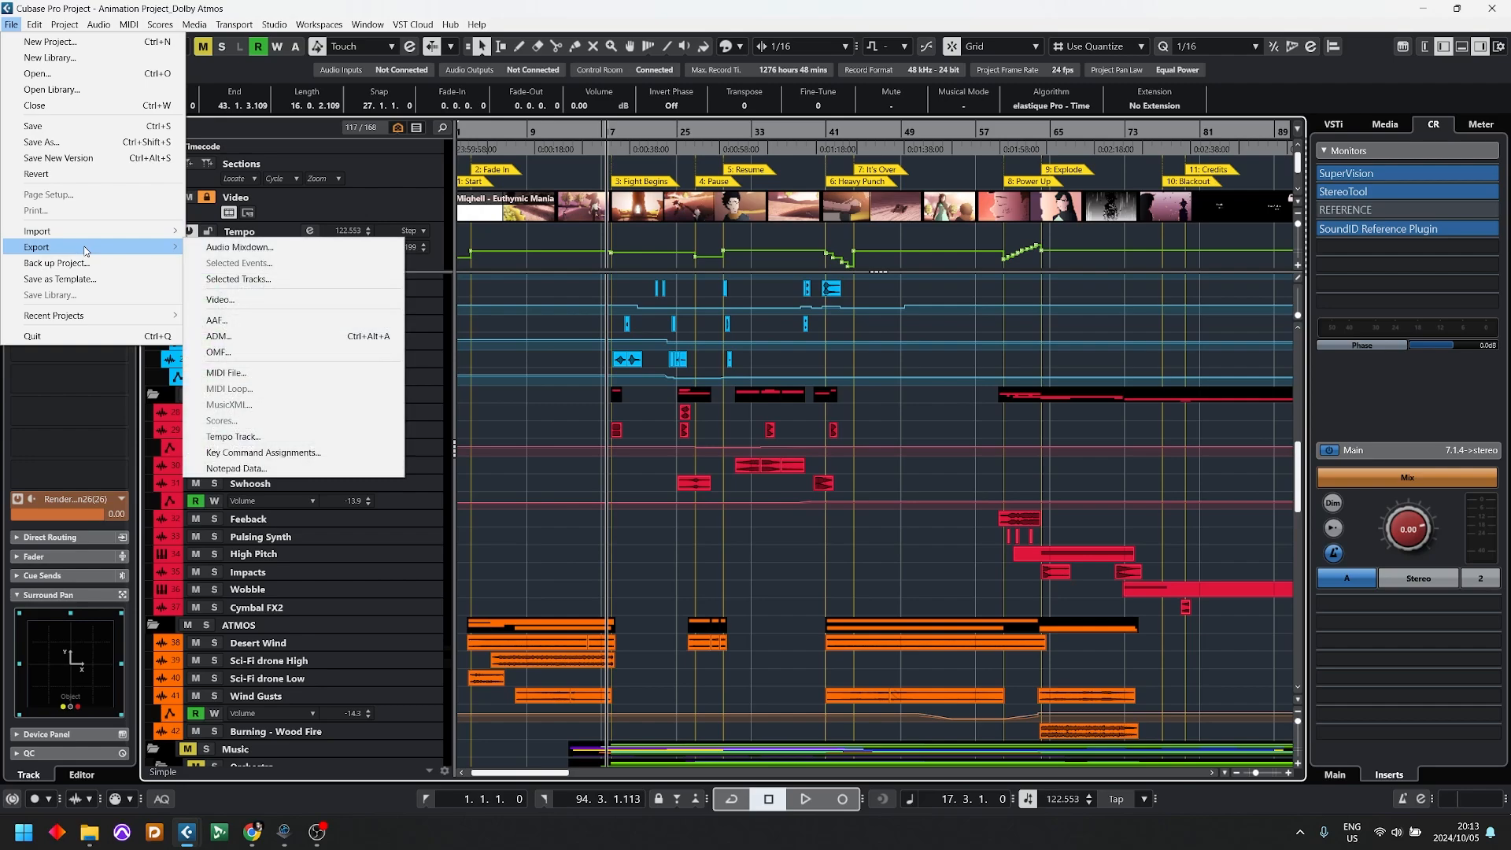
{"action": "left_click", "coordinate": [303, 344]}
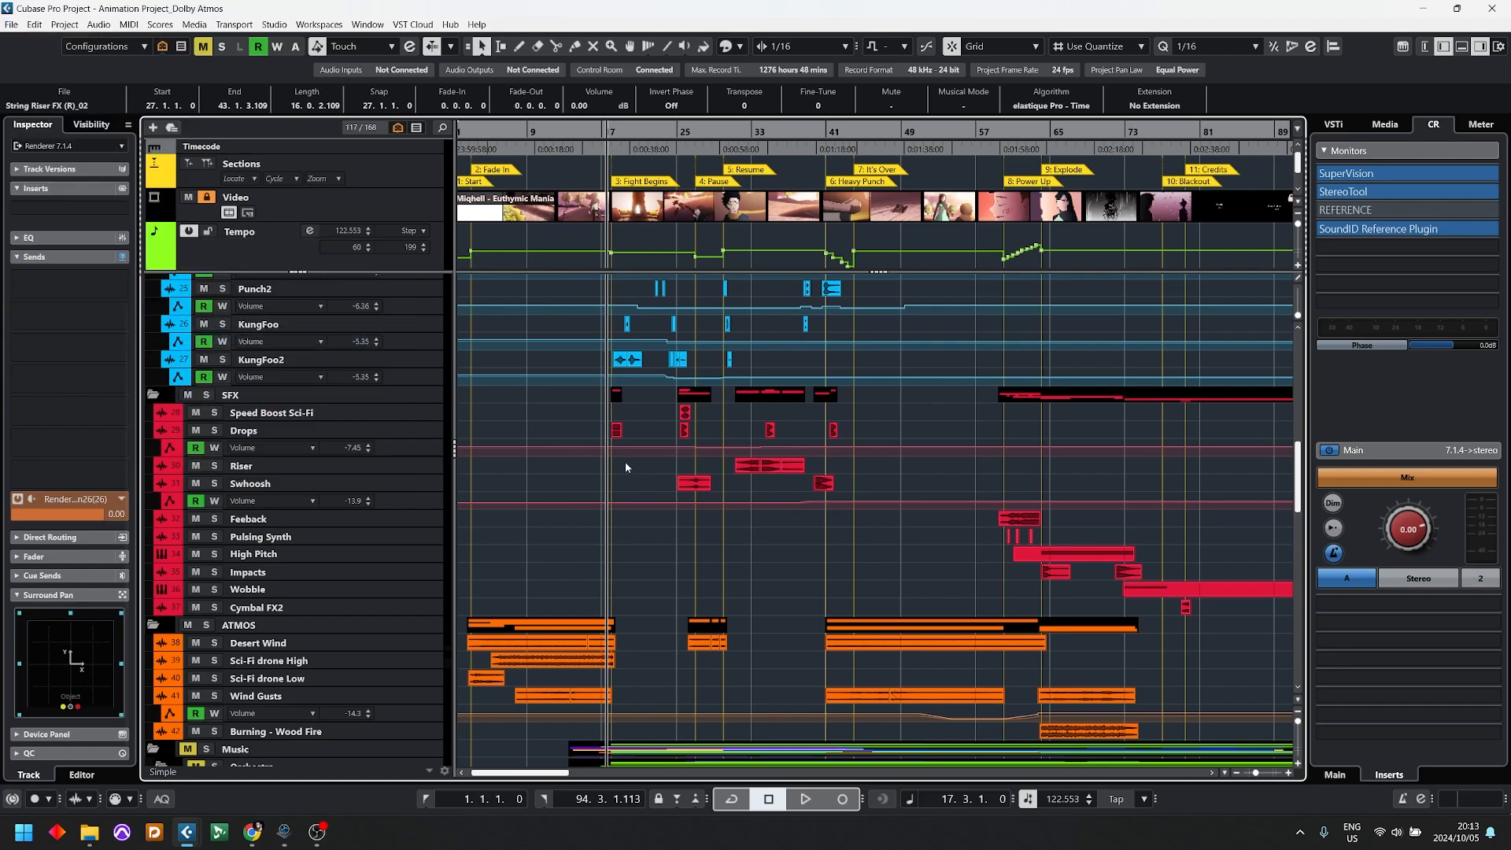
{"action": "left_click_drag", "start_coordinate": [966, 117], "coordinate": [784, 281]}
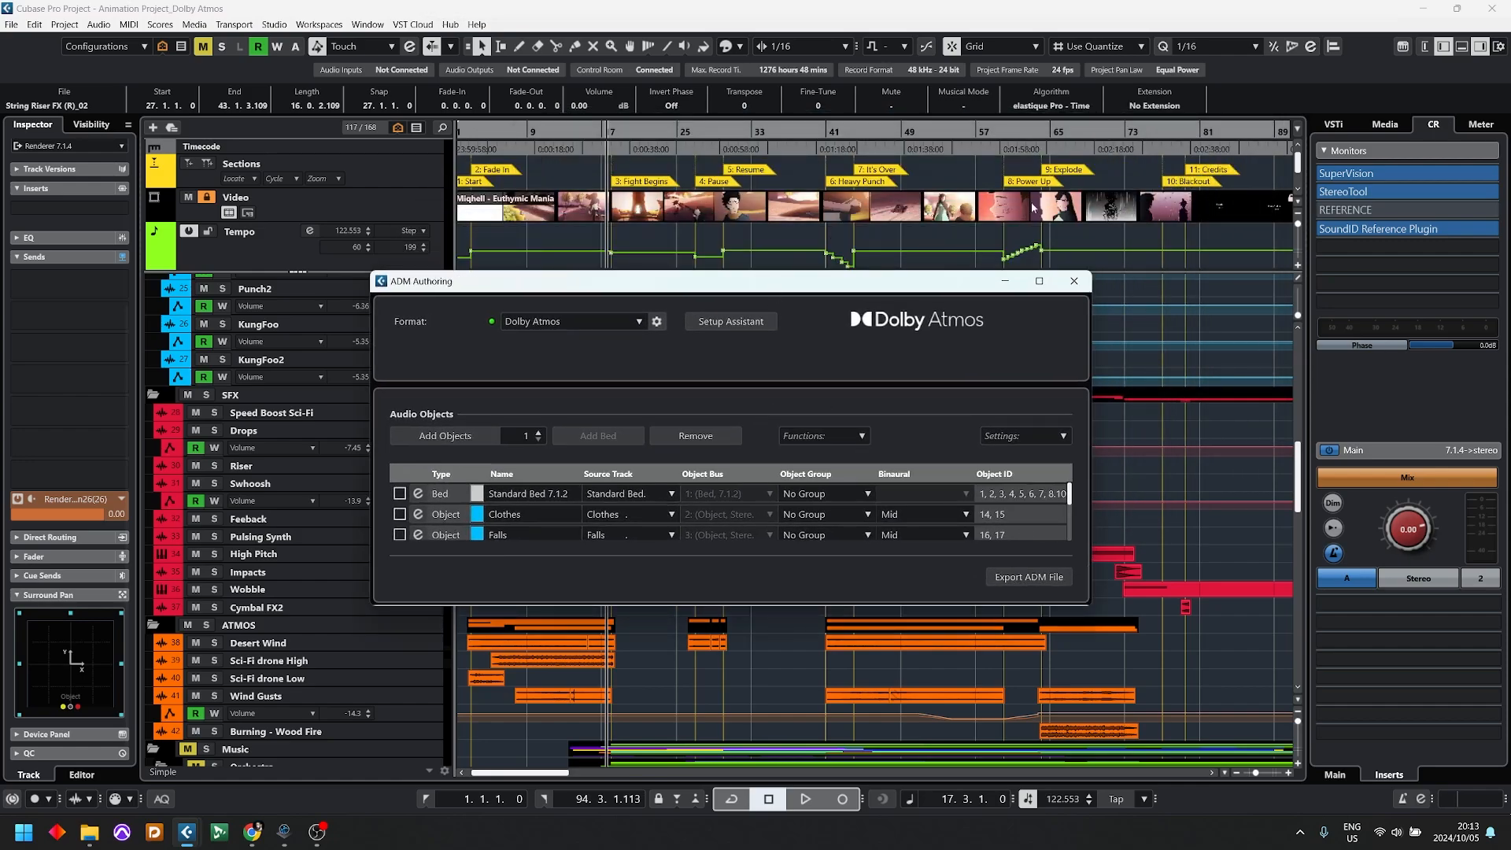
Step: Open the ADM file export dialog, check the available save formats, and cancel without saving
{"action": "left_click", "coordinate": [1018, 578]}
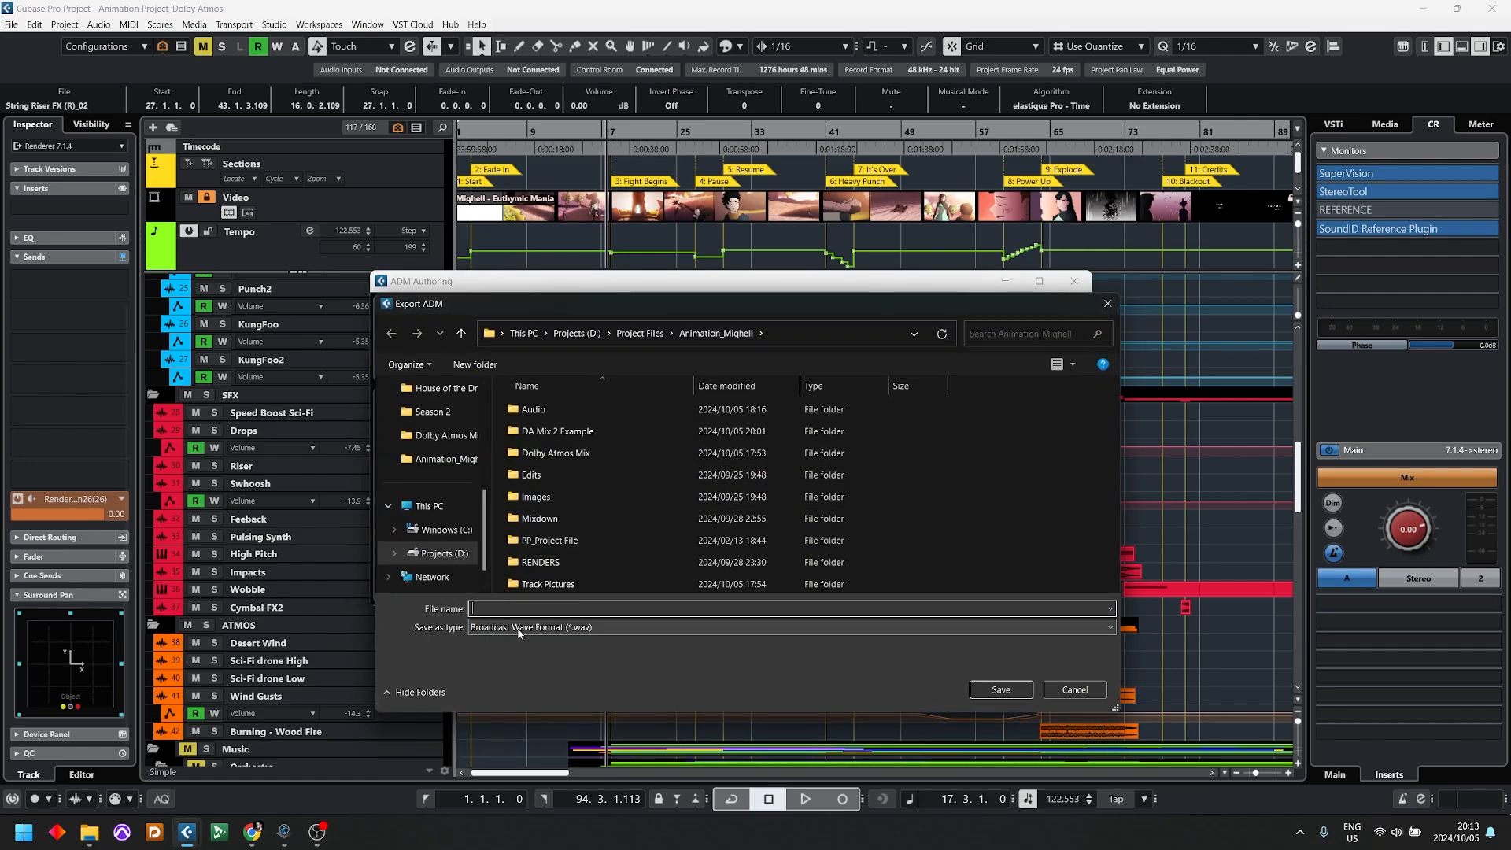
{"action": "left_click", "coordinate": [700, 629]}
{"action": "left_click", "coordinate": [700, 627]}
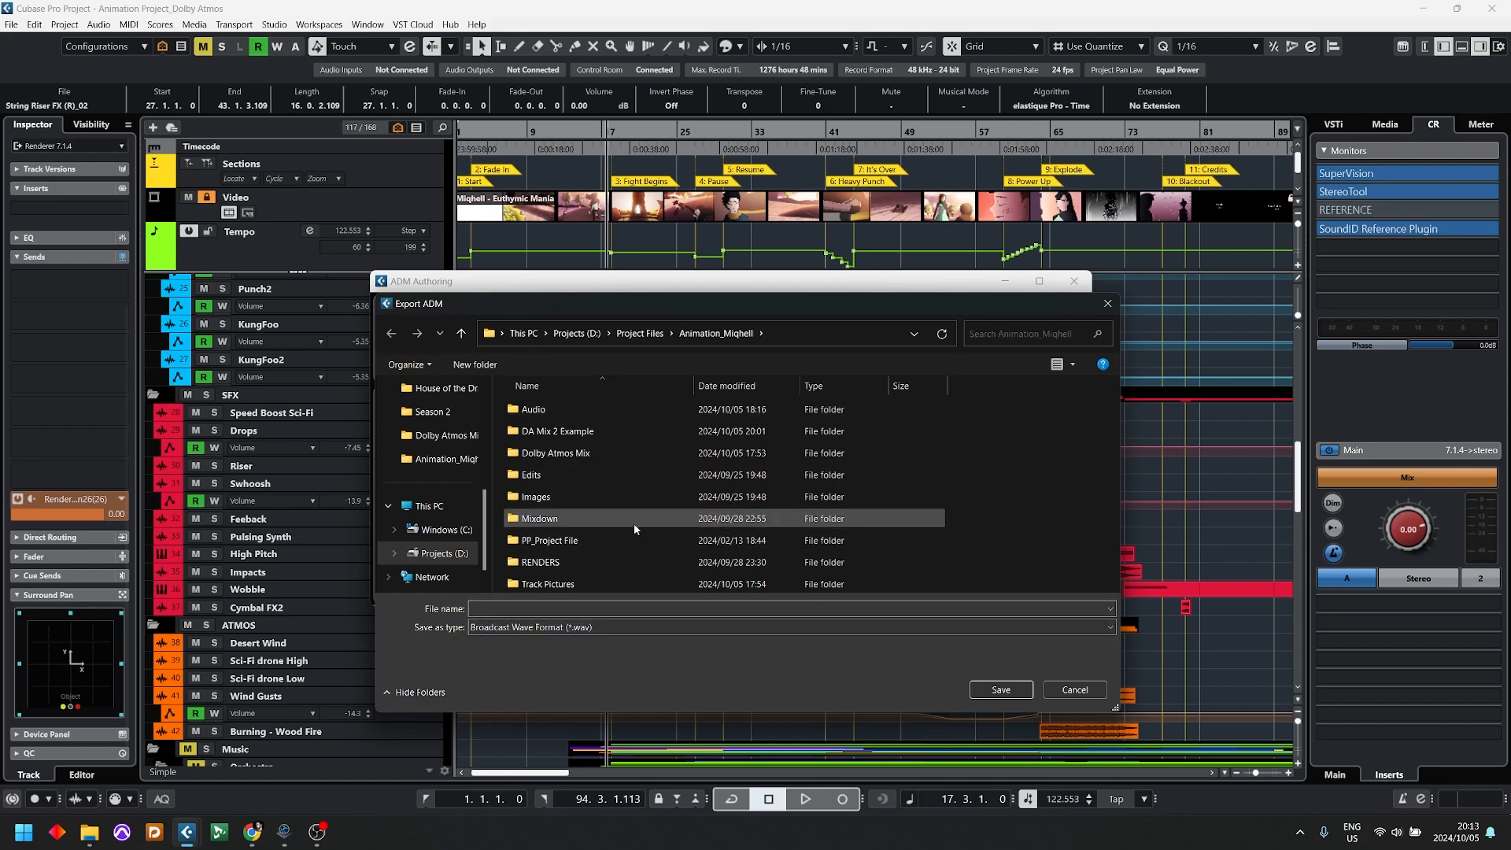
{"action": "left_click", "coordinate": [1050, 690]}
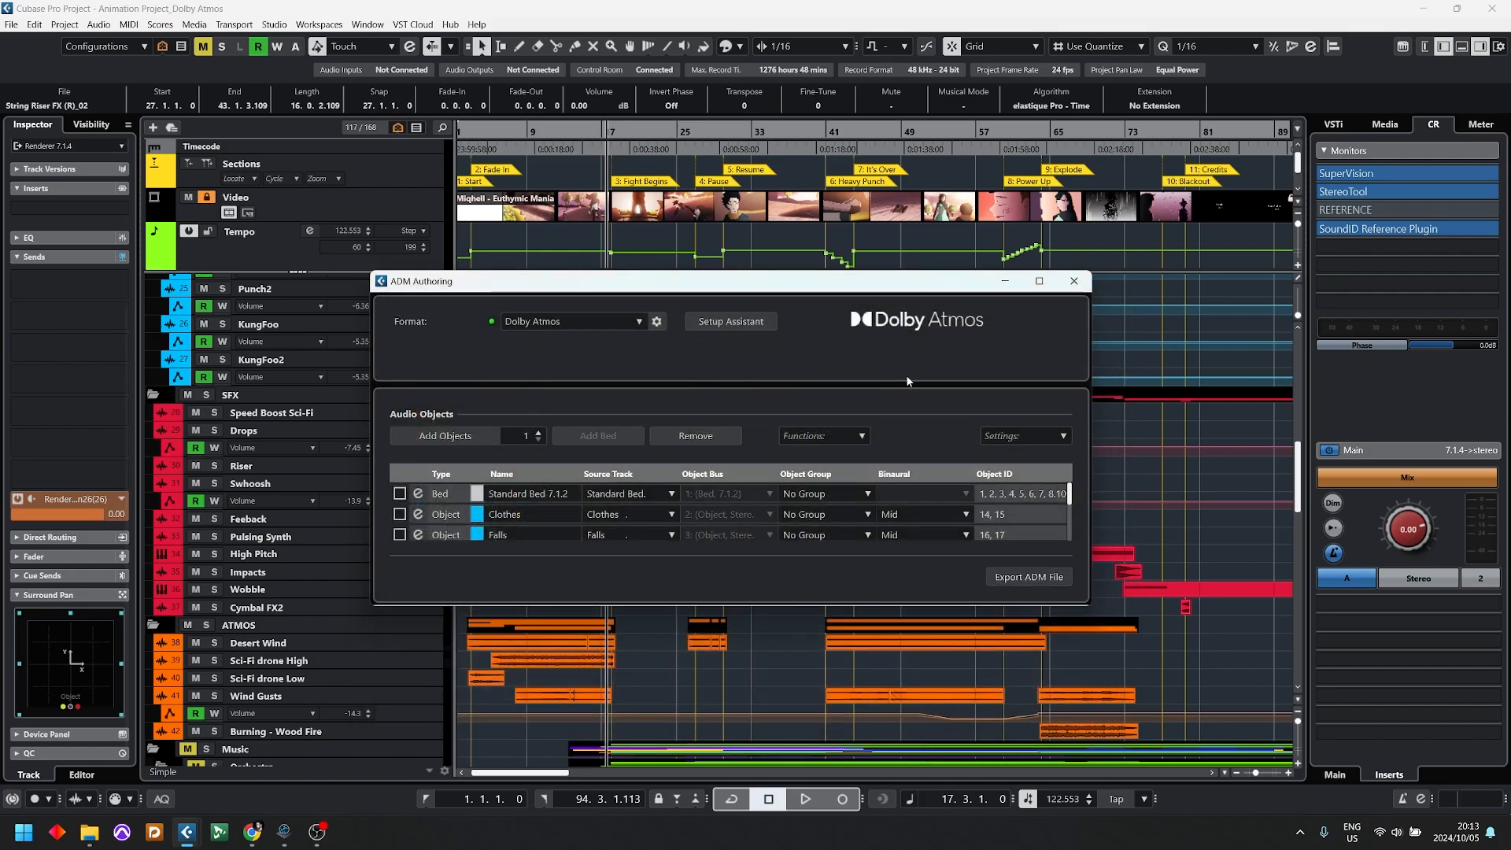